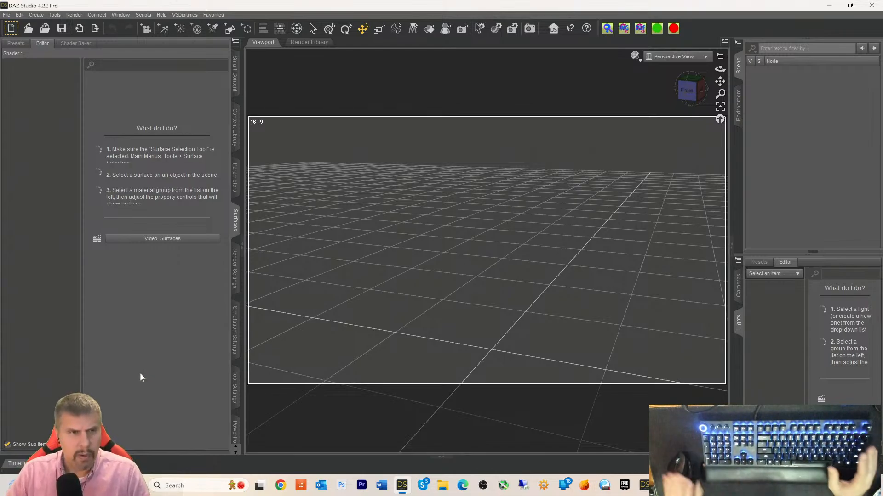
# - Check the File > Send To bridge options, then switch the left panel to Smart Content
pyautogui.click(12, 16)
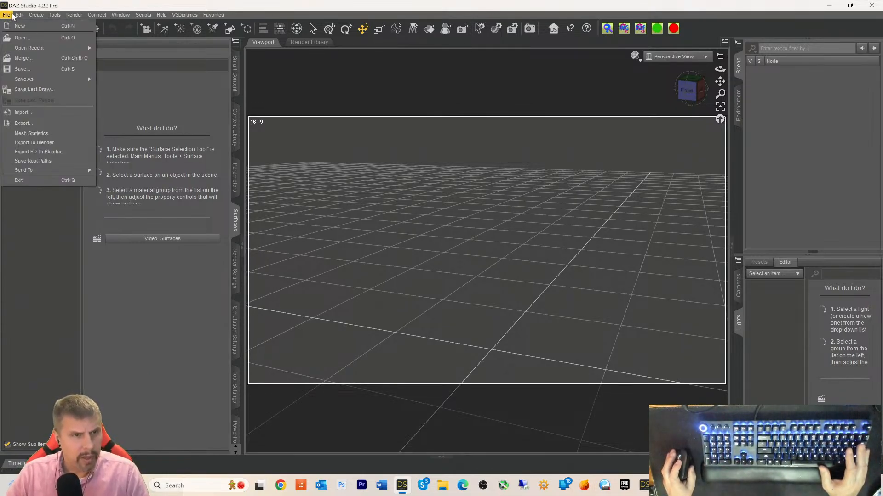
pyautogui.moveTo(34, 171)
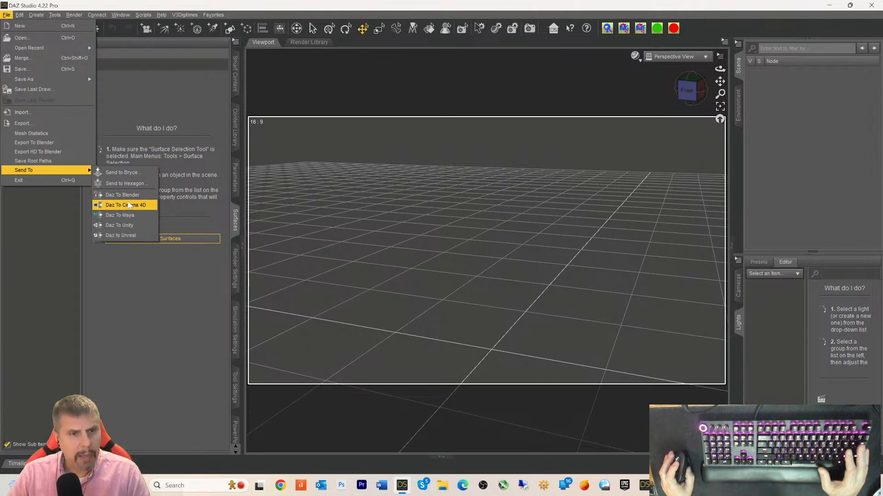
pyautogui.click(169, 91)
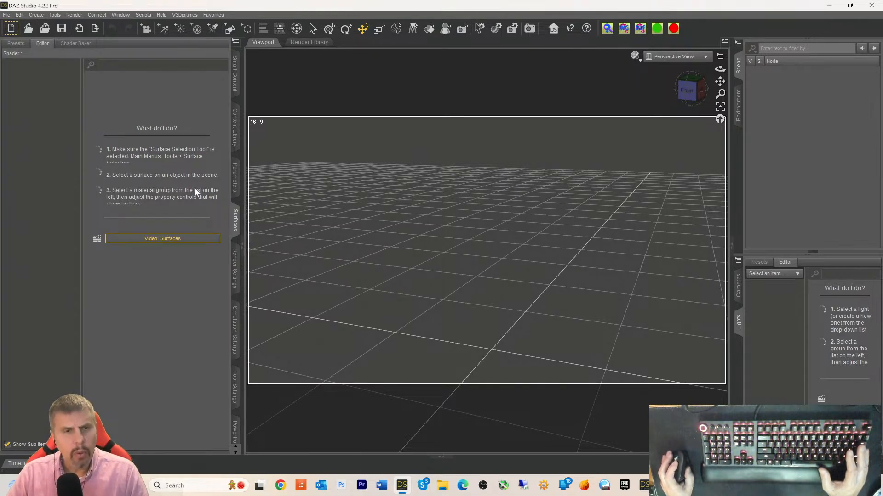
pyautogui.click(233, 78)
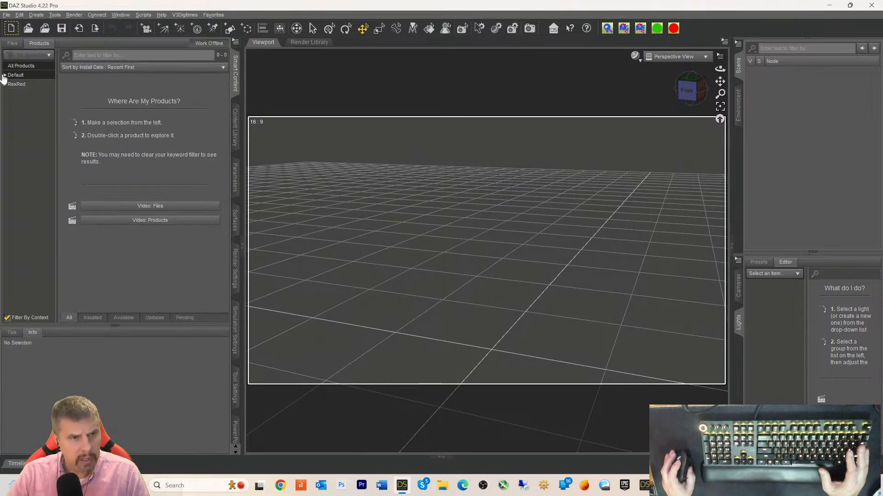
# - Expand the Default product category to list Figures, Hair, Poses, Props and more
pyautogui.click(5, 76)
pyautogui.scroll(-3, 29, 168)
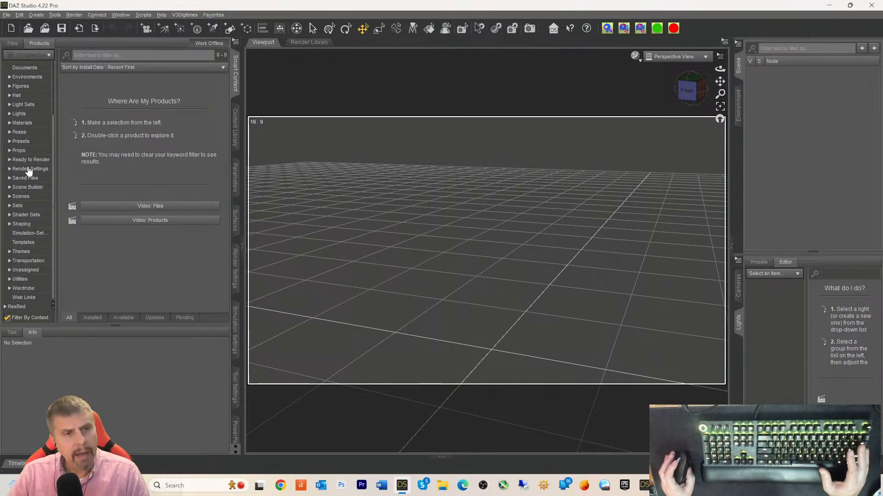
pyautogui.scroll(3, 51, 175)
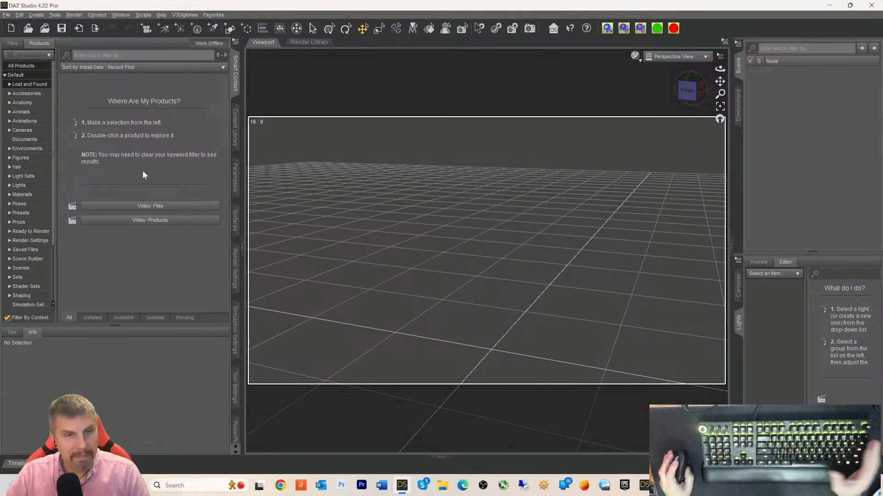
pyautogui.click(20, 159)
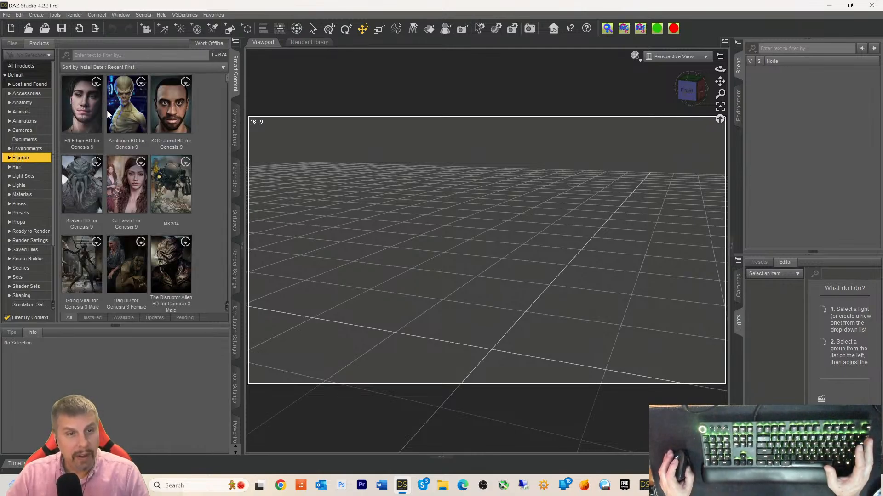
pyautogui.scroll(-2, 154, 154)
pyautogui.scroll(-15, 152, 156)
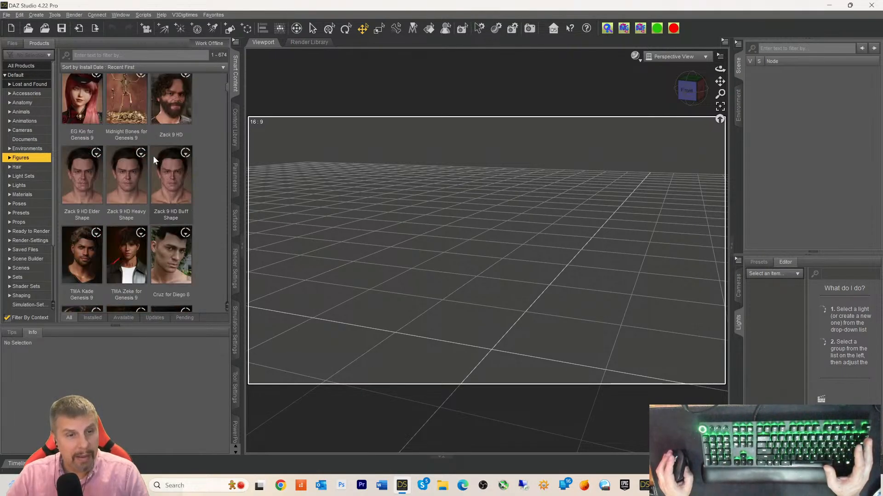
pyautogui.scroll(-6, 154, 156)
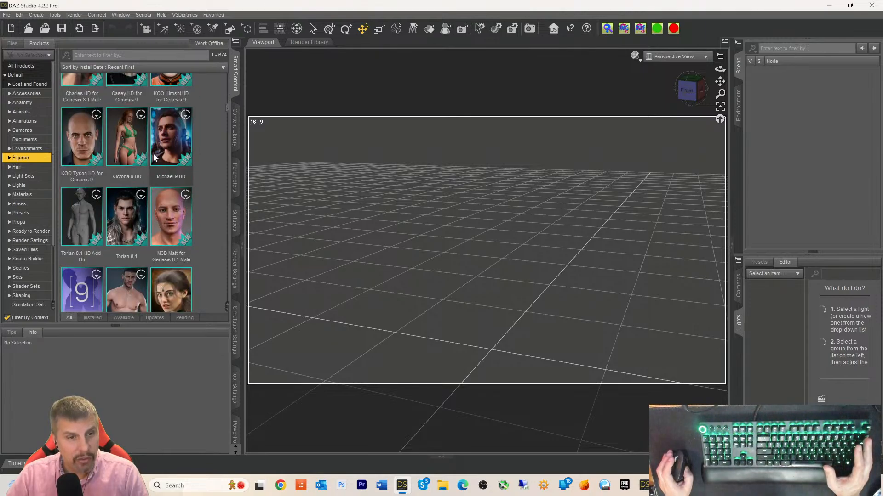
pyautogui.scroll(-4, 154, 157)
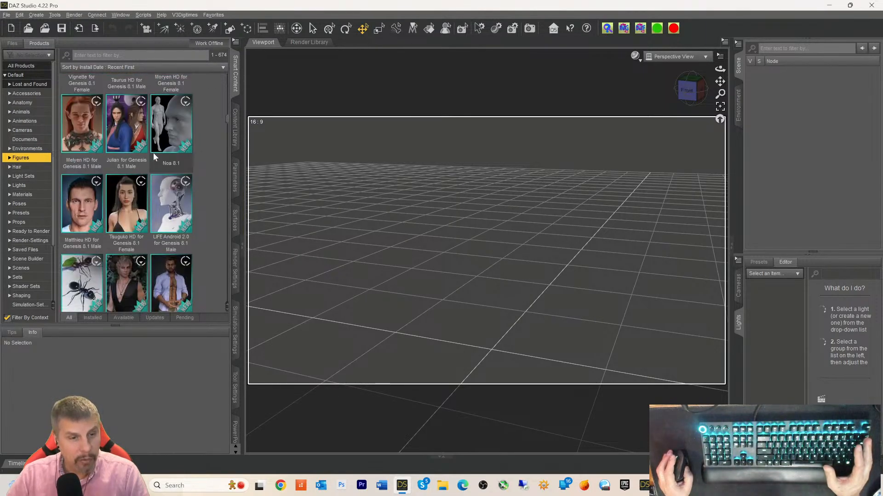
pyautogui.scroll(-5, 154, 153)
pyautogui.scroll(-3, 153, 153)
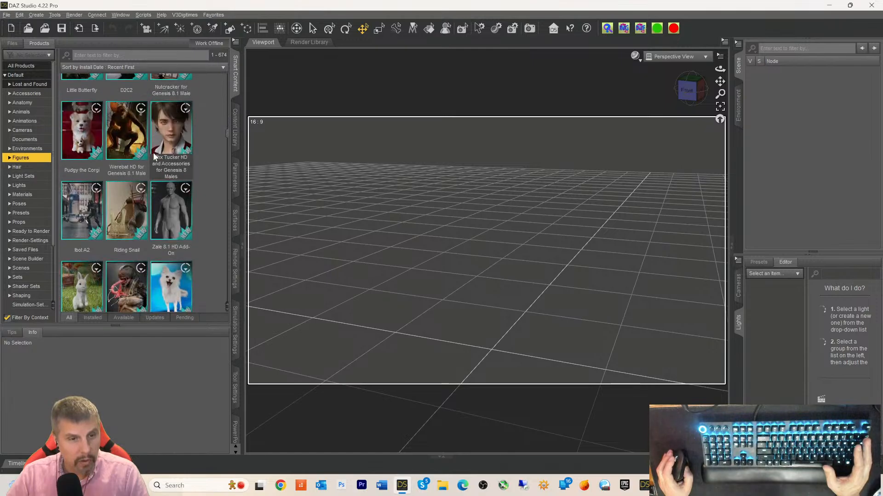
pyautogui.scroll(-6, 153, 153)
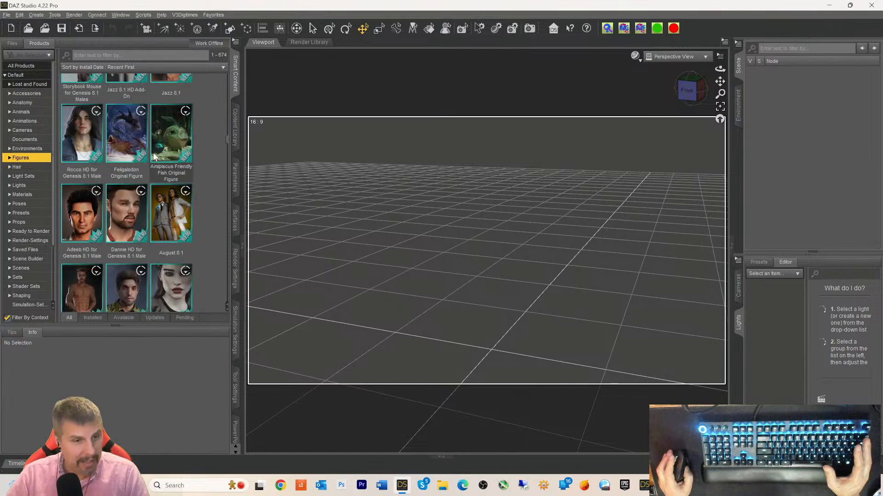
pyautogui.scroll(-8, 153, 153)
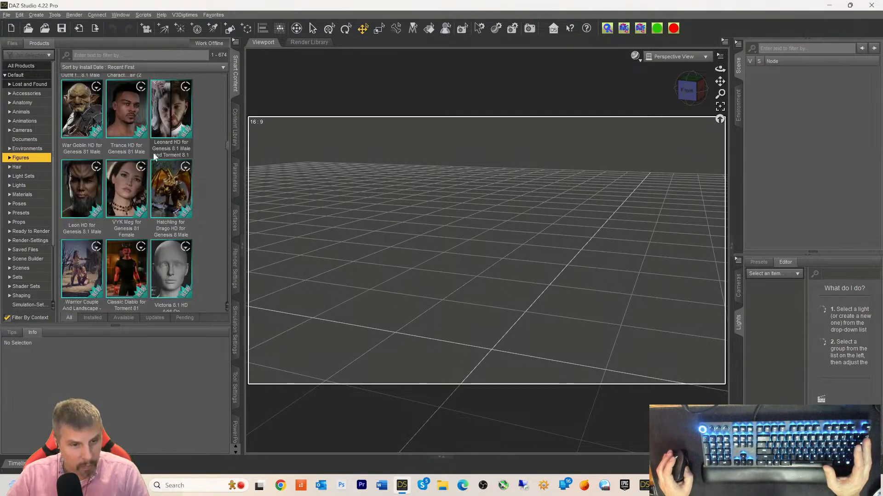
pyautogui.scroll(-6, 153, 152)
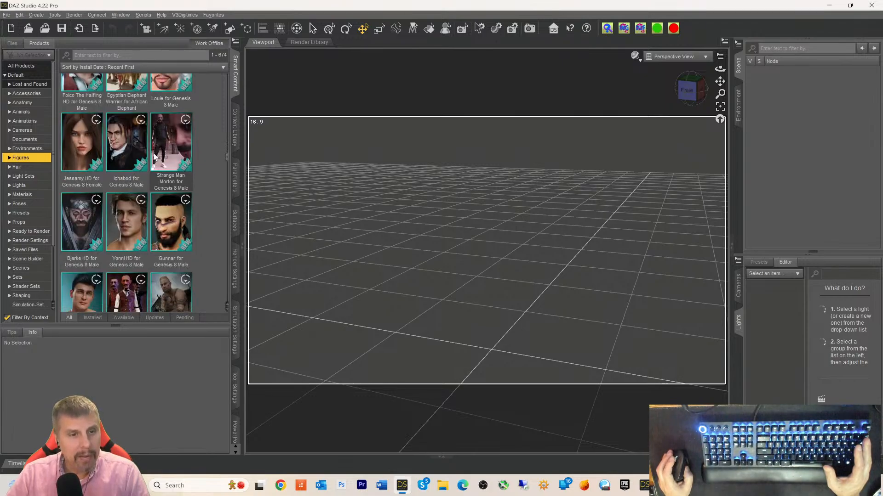
pyautogui.scroll(-4, 154, 158)
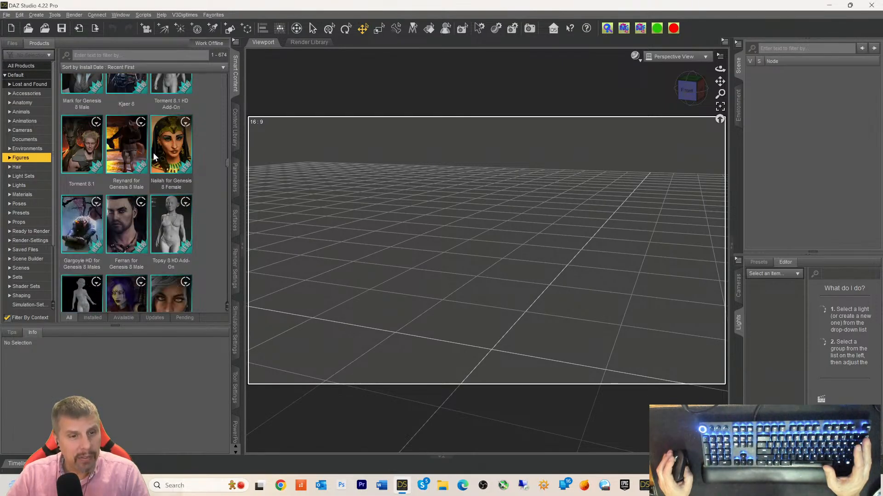
pyautogui.scroll(-6, 154, 158)
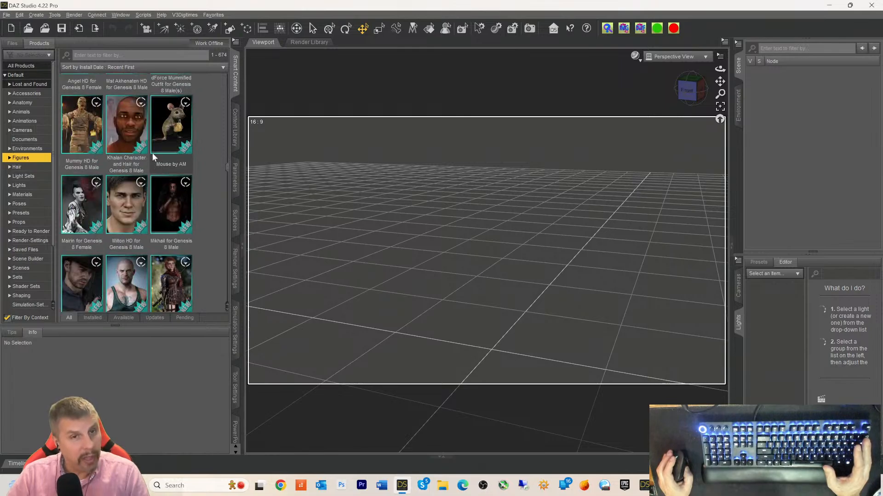
pyautogui.scroll(-3, 153, 157)
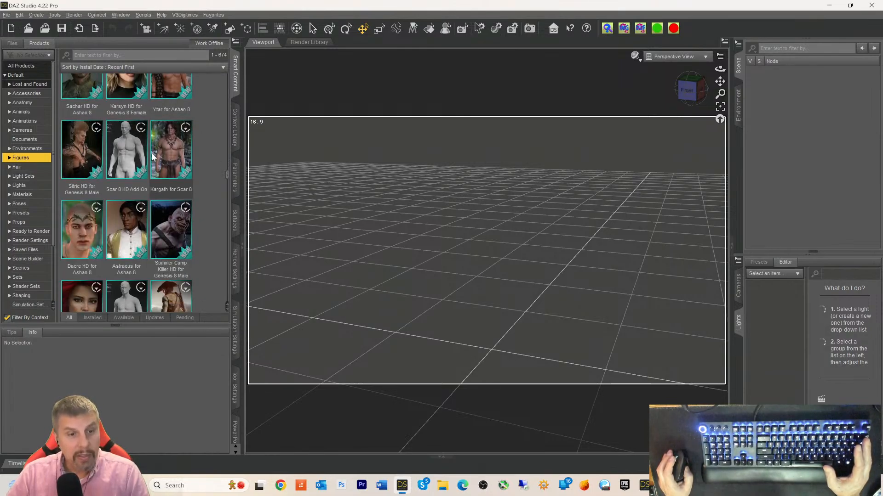
pyautogui.scroll(-5, 153, 158)
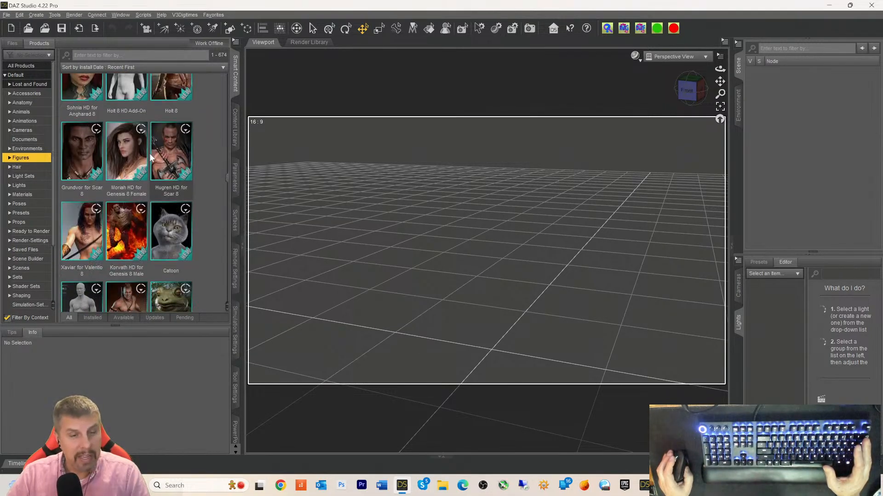
pyautogui.scroll(-1, 150, 157)
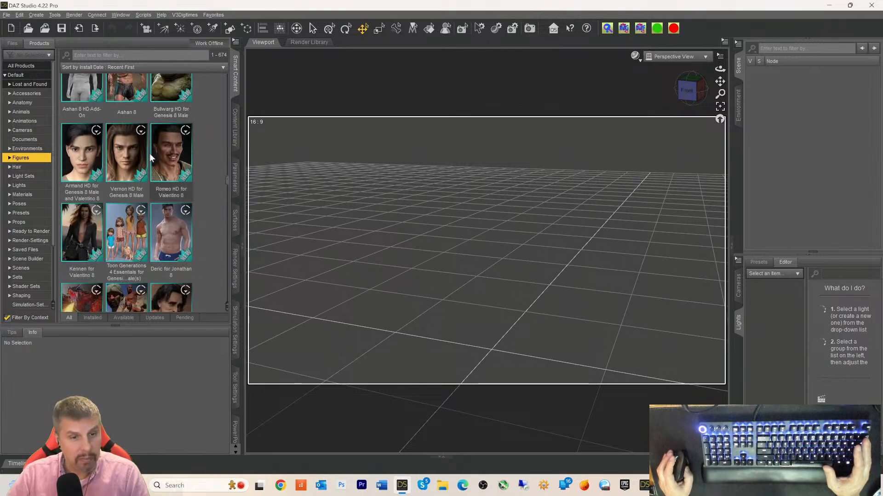
pyautogui.scroll(-4, 150, 156)
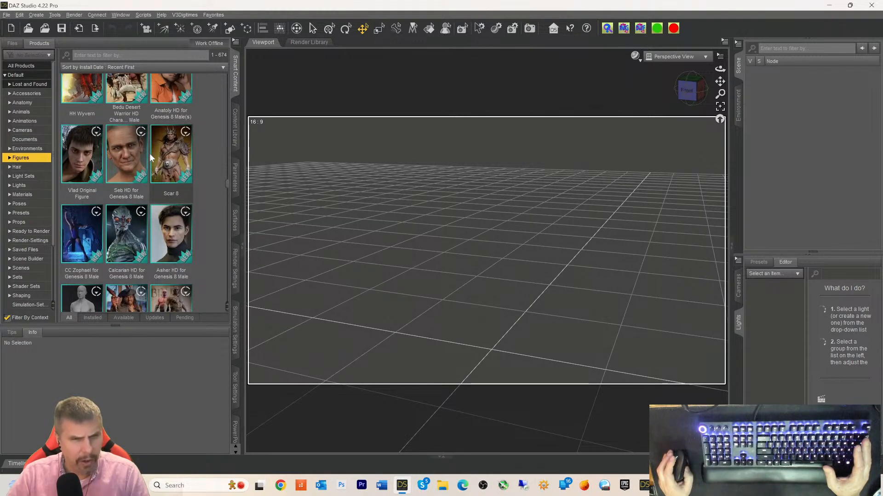
pyautogui.scroll(-4, 150, 153)
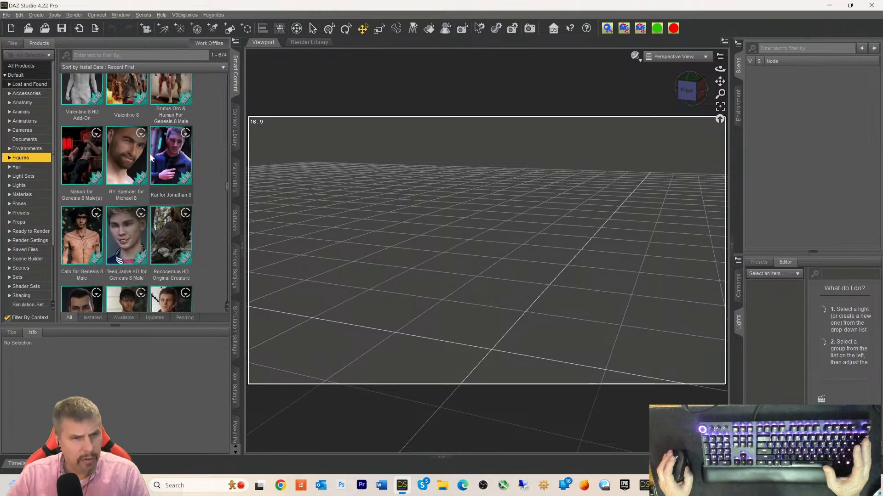
pyautogui.scroll(-3, 150, 153)
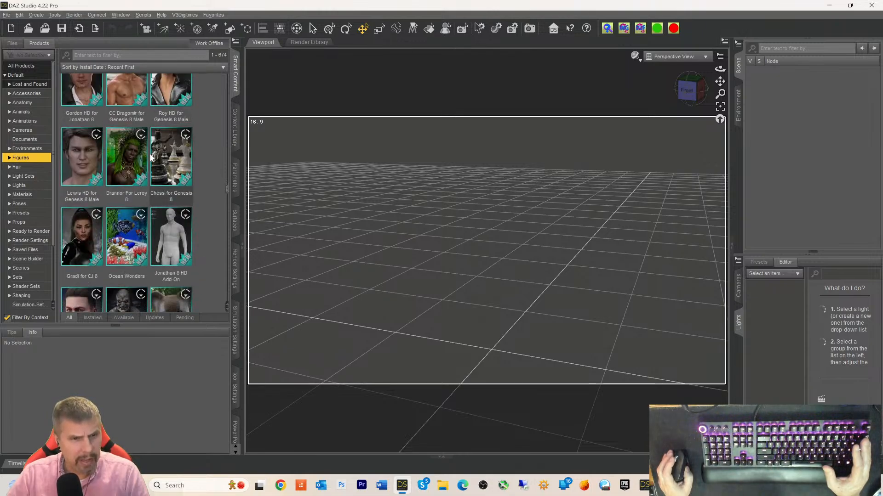
pyautogui.scroll(-3, 150, 157)
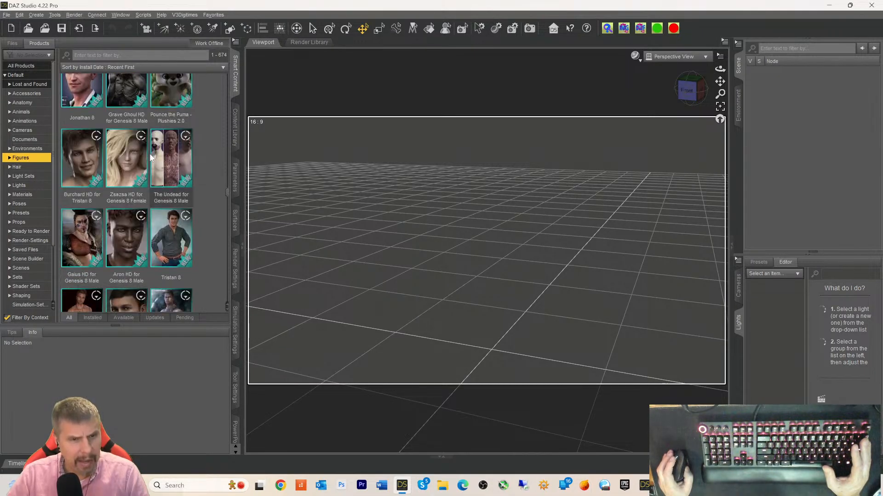
pyautogui.scroll(-3, 150, 156)
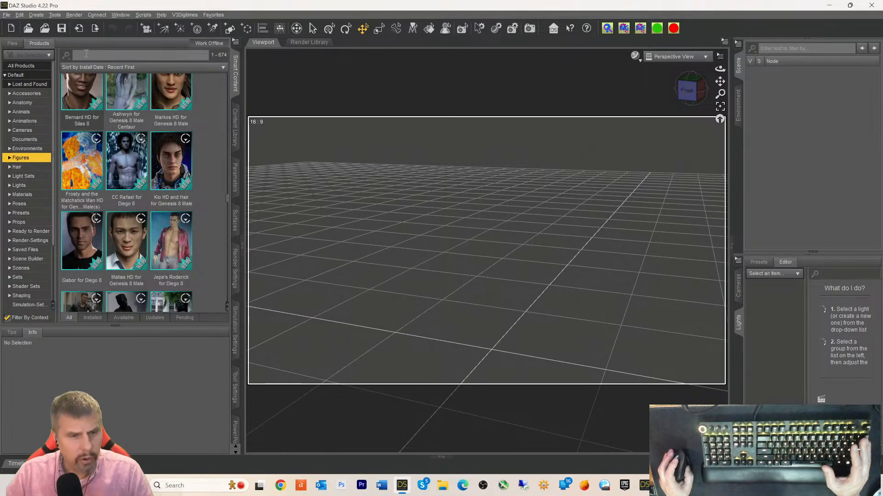
pyautogui.scroll(-3, 120, 159)
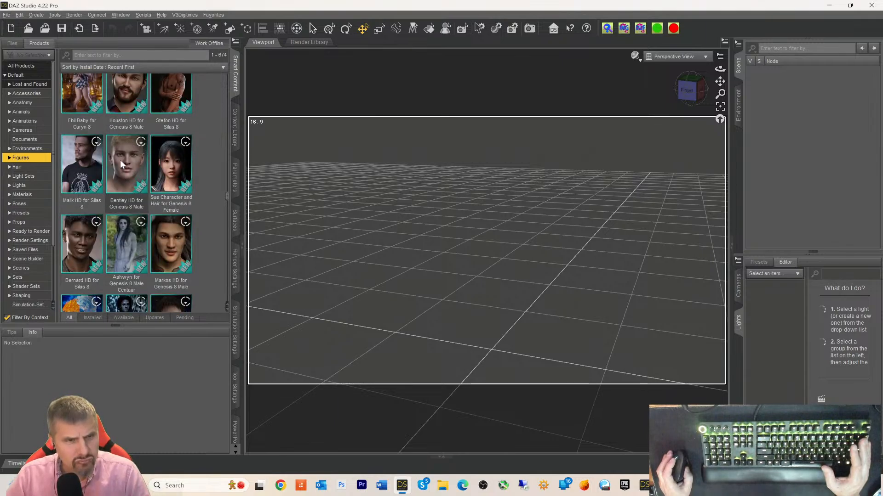
pyautogui.scroll(-3, 121, 161)
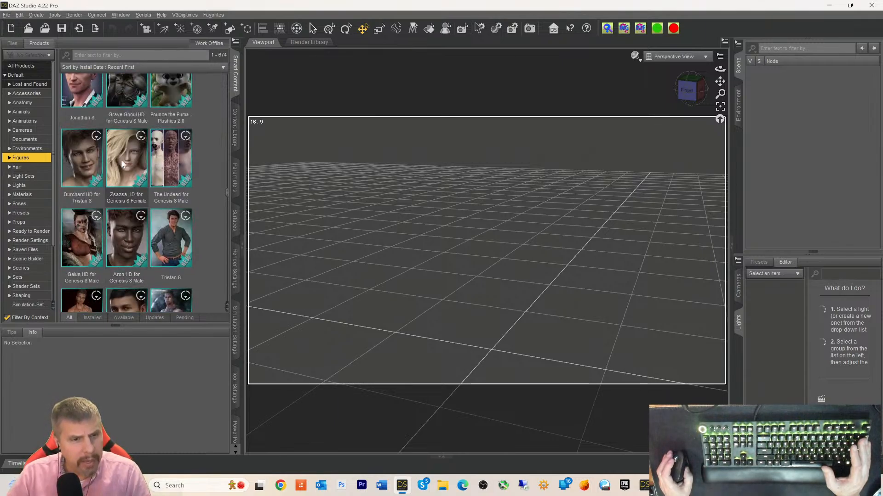
pyautogui.scroll(-3, 122, 161)
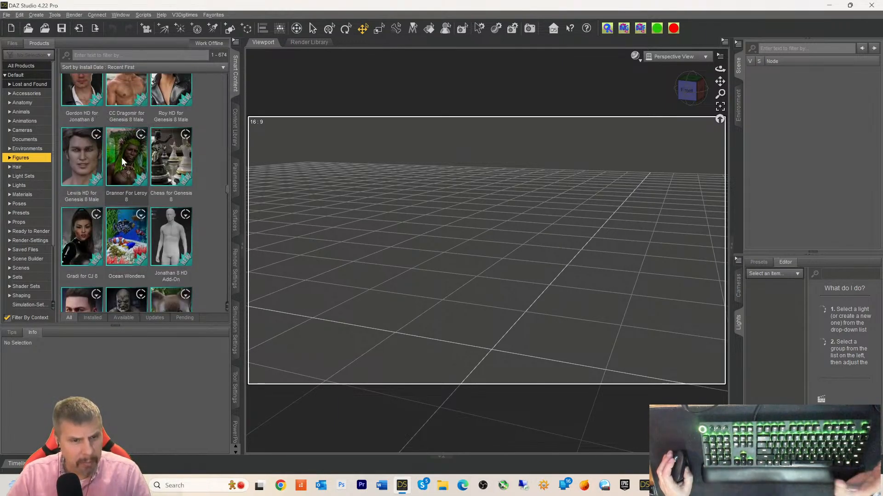
pyautogui.scroll(-3, 121, 157)
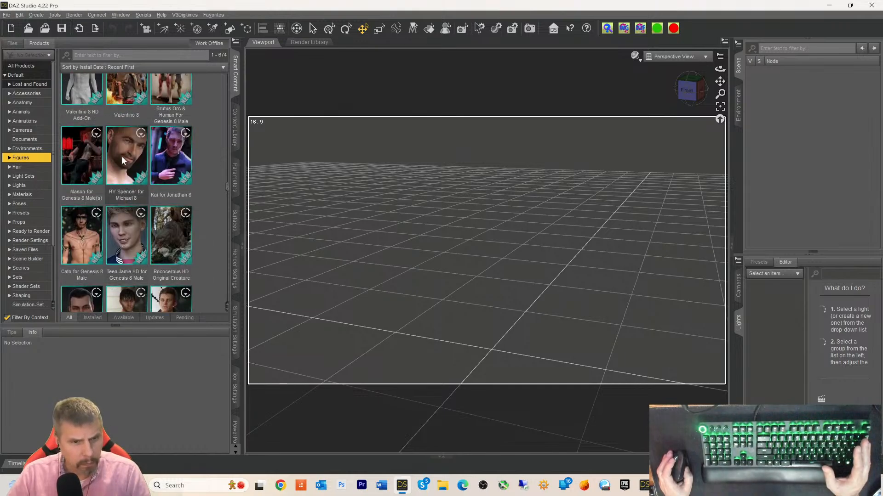
pyautogui.scroll(-3, 121, 156)
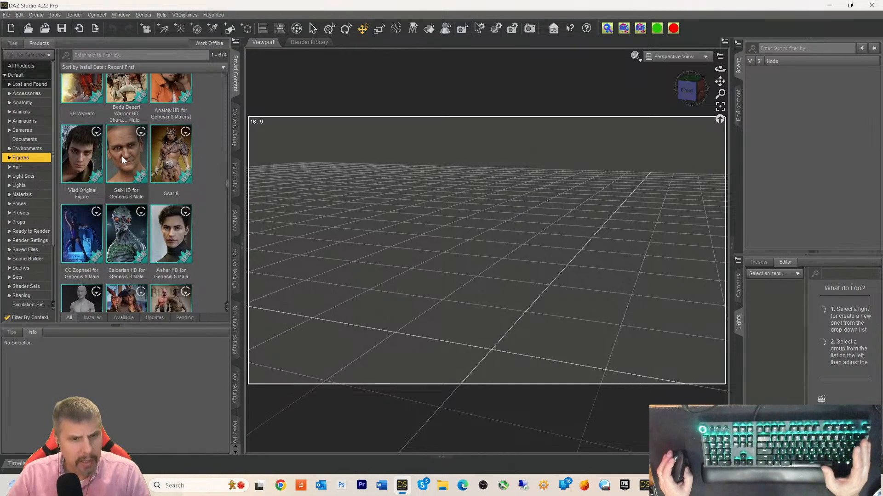
pyautogui.scroll(-3, 123, 159)
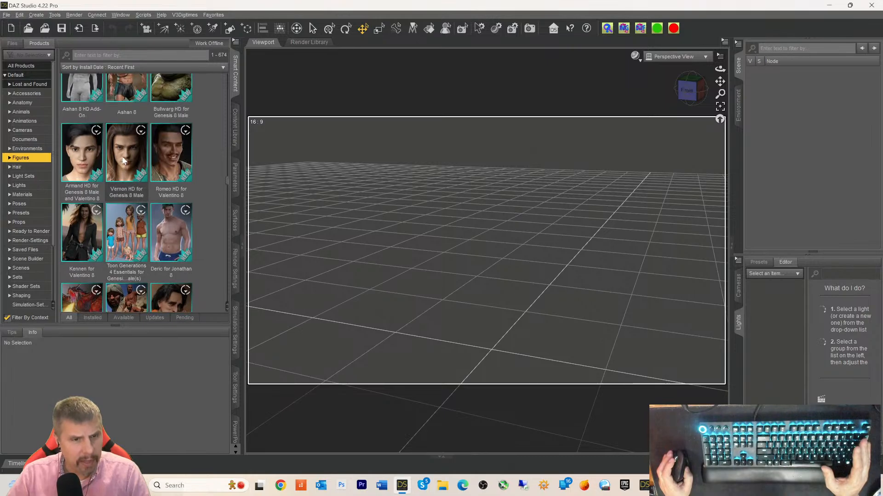
pyautogui.moveTo(122, 159)
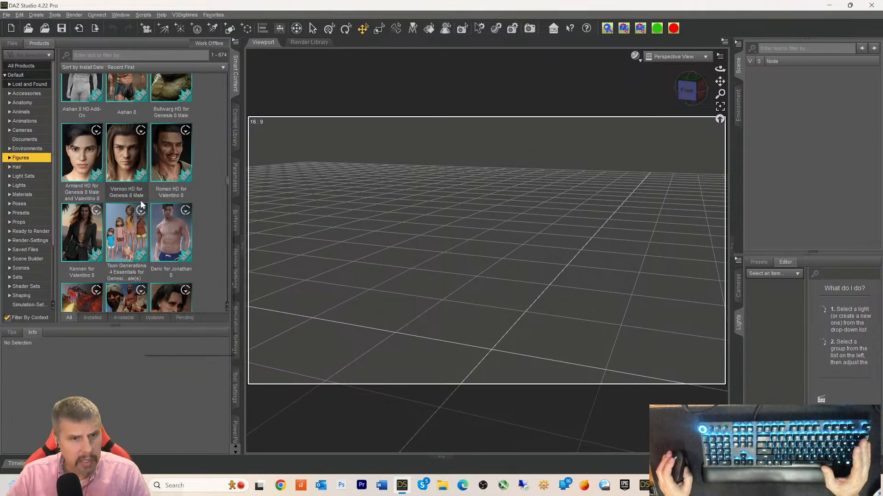
pyautogui.scroll(-3, 140, 200)
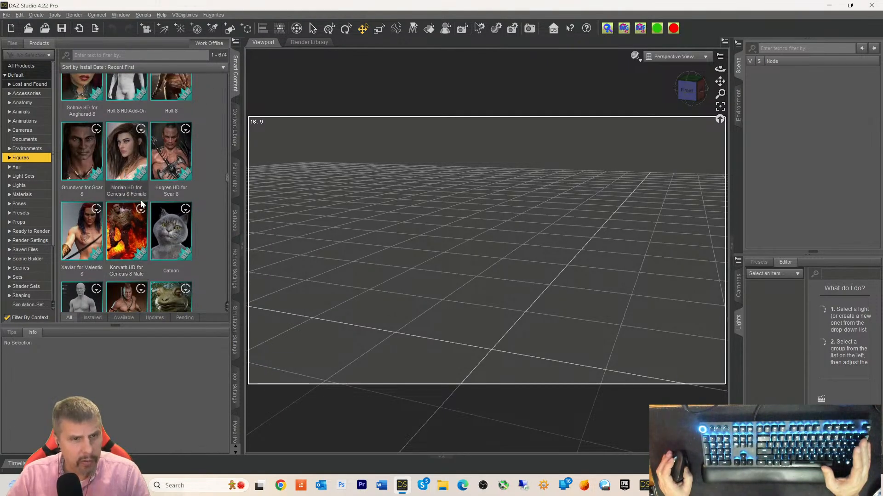
pyautogui.scroll(-3, 140, 200)
pyautogui.scroll(-3, 141, 203)
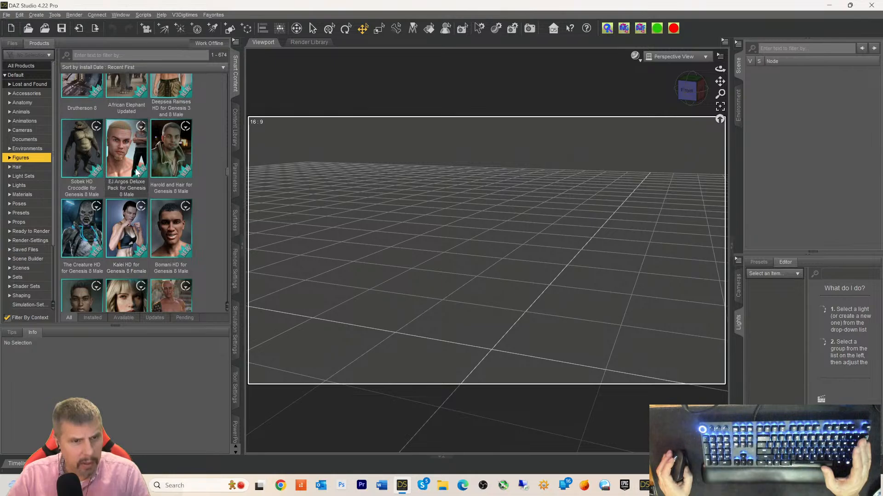
pyautogui.scroll(3, 136, 172)
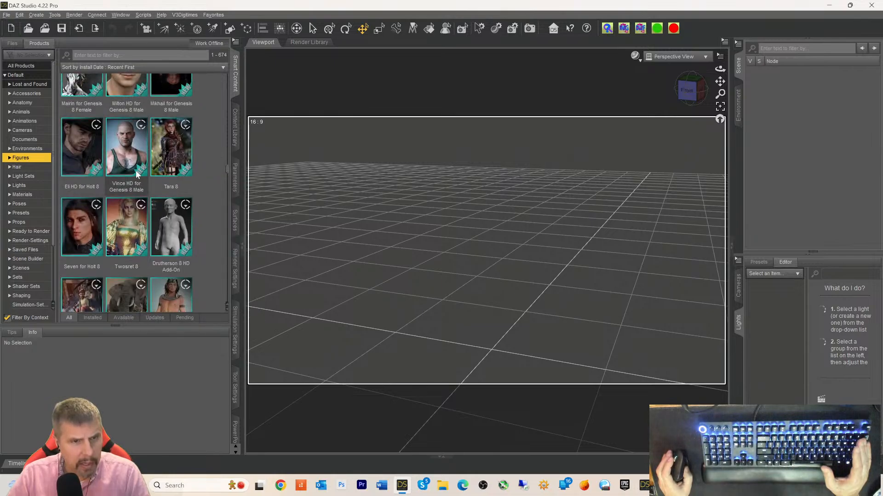
pyautogui.scroll(3, 137, 174)
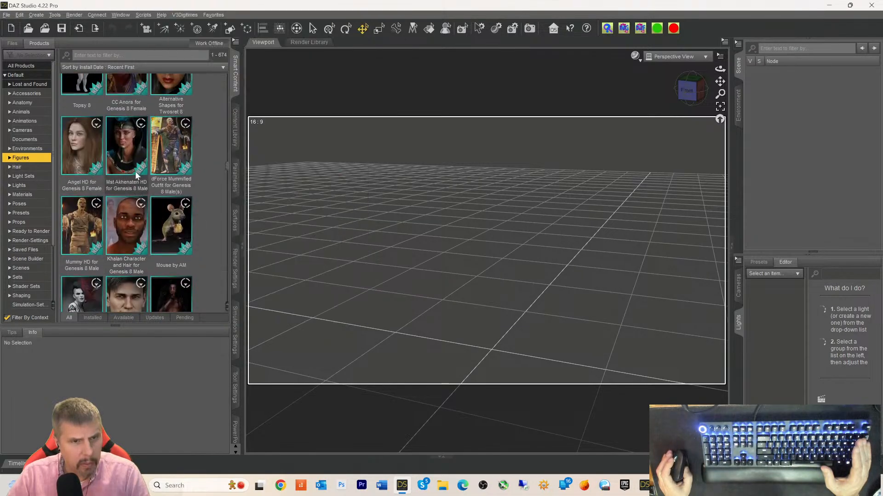
pyautogui.scroll(3, 136, 175)
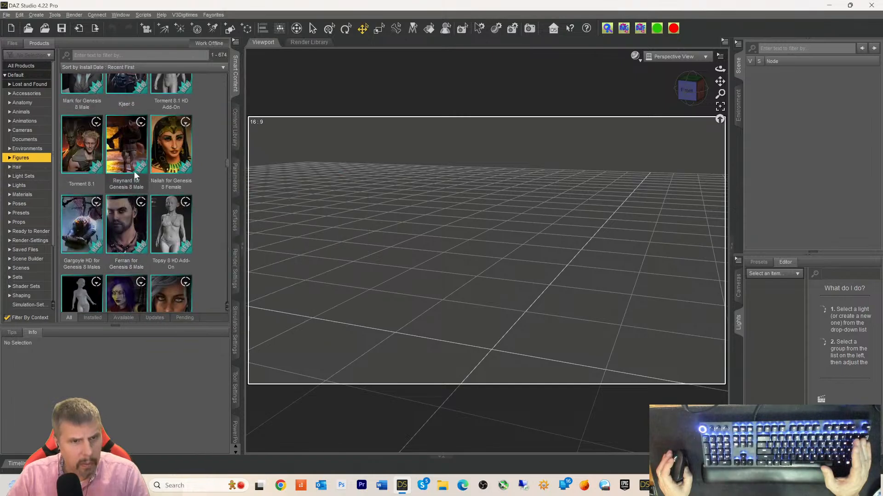
pyautogui.scroll(3, 134, 175)
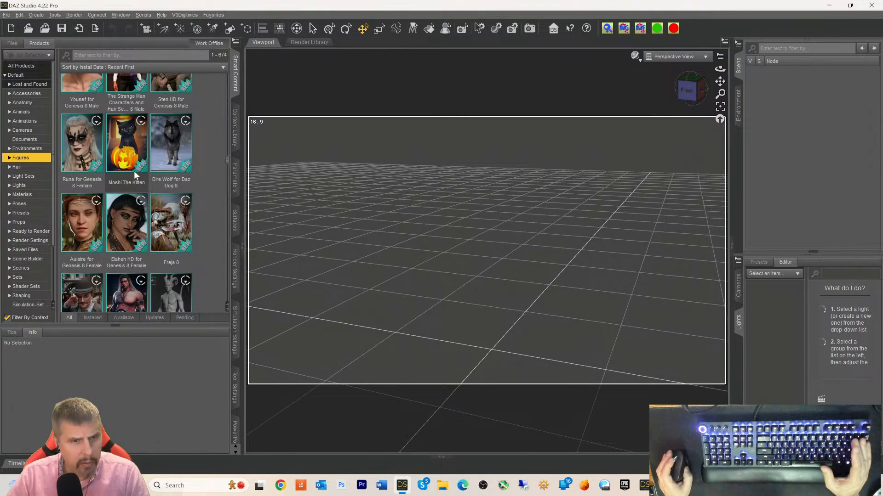
pyautogui.scroll(3, 135, 174)
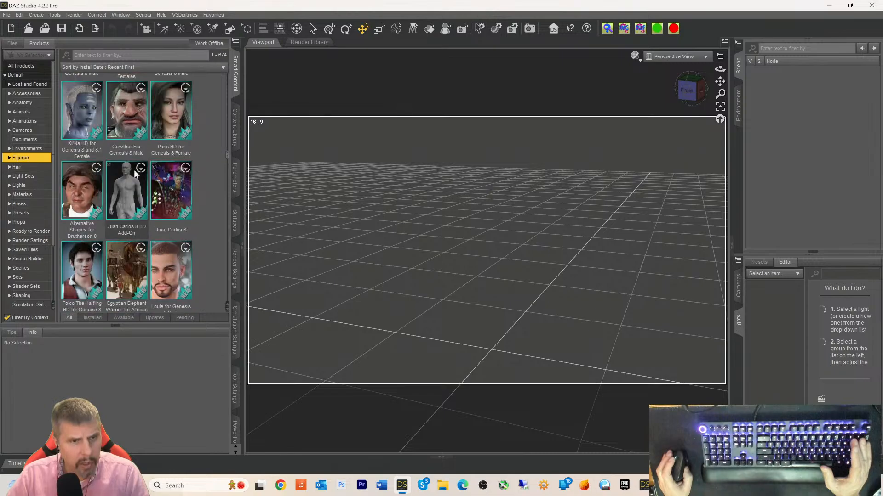
pyautogui.moveTo(135, 174)
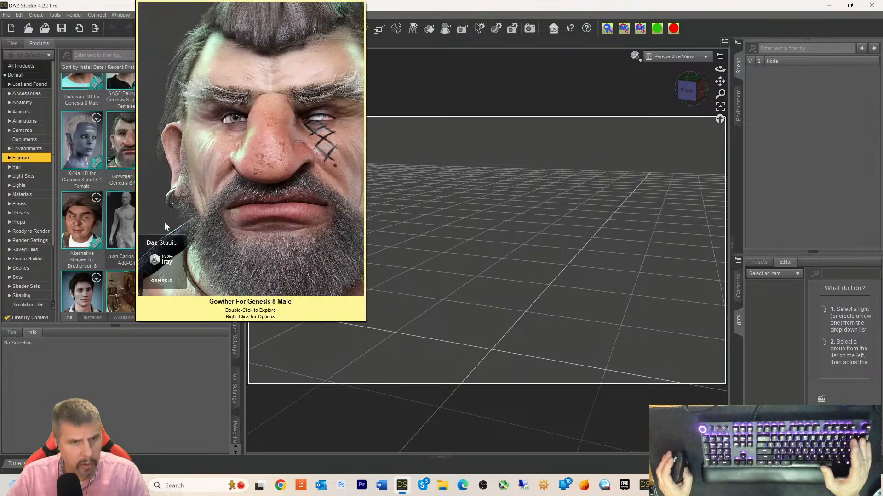
pyautogui.moveTo(190, 224)
pyautogui.scroll(6, 206, 205)
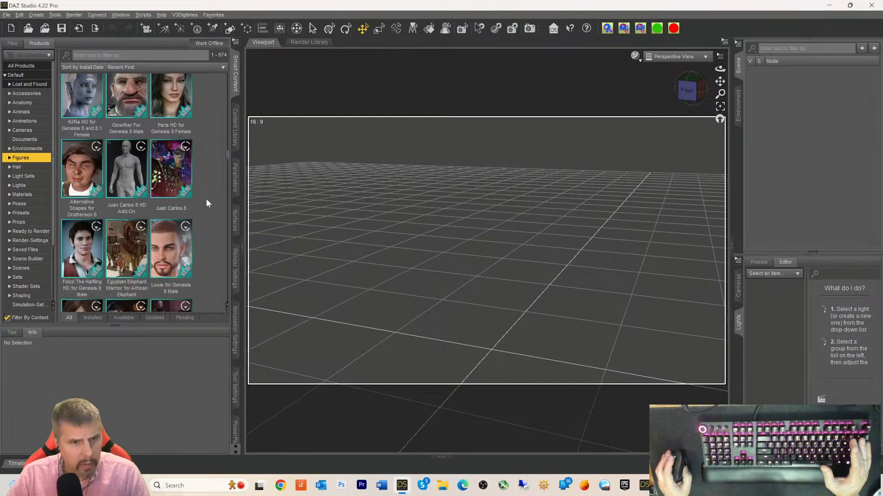
pyautogui.scroll(6, 206, 204)
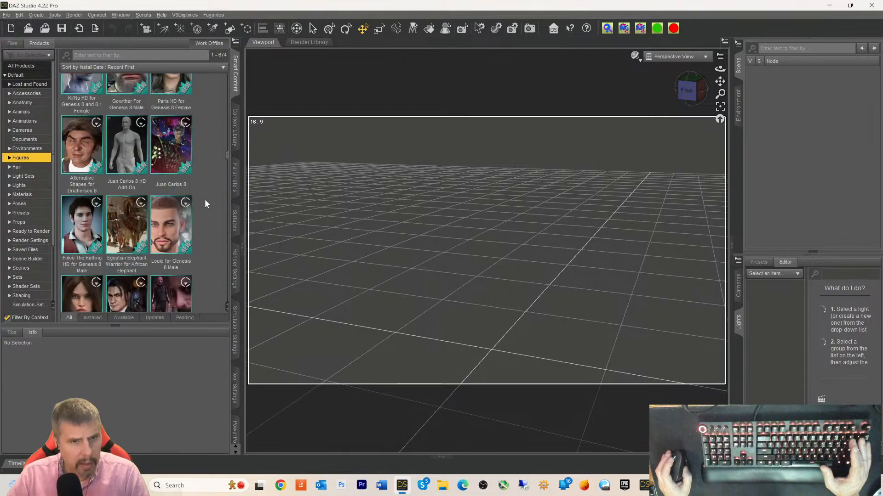
pyautogui.scroll(-6, 203, 210)
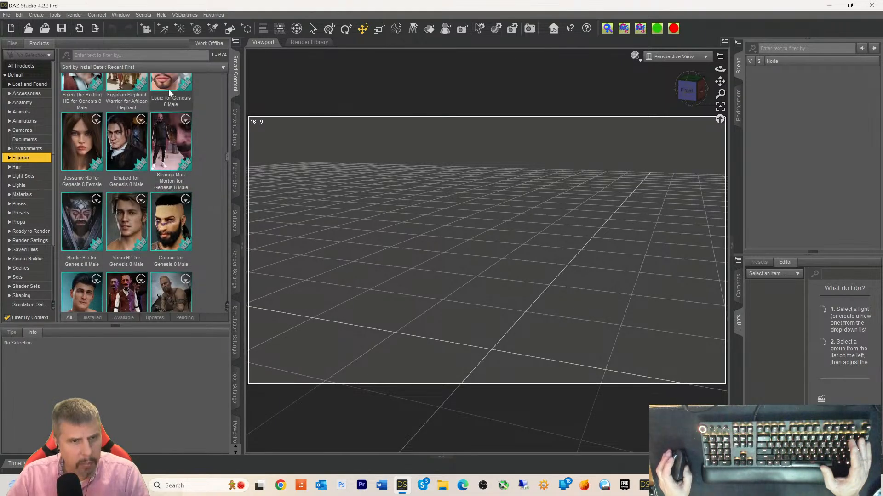
pyautogui.scroll(-6, 161, 142)
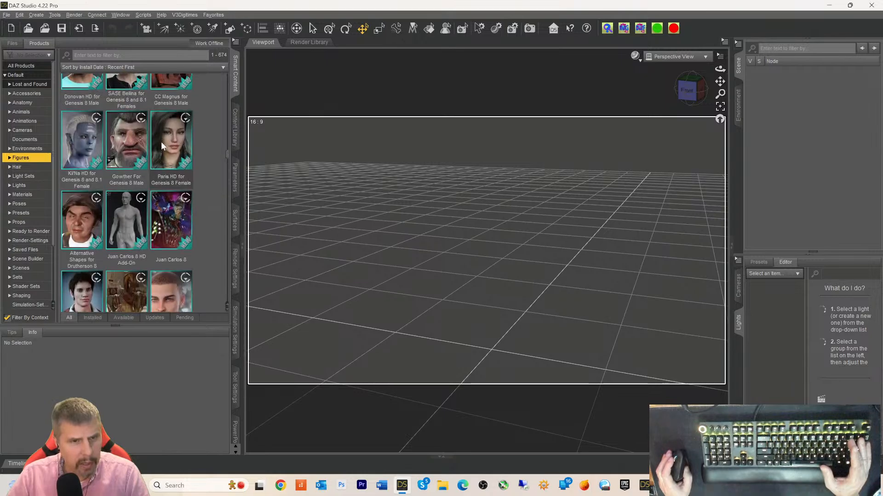
pyautogui.scroll(-10, 176, 161)
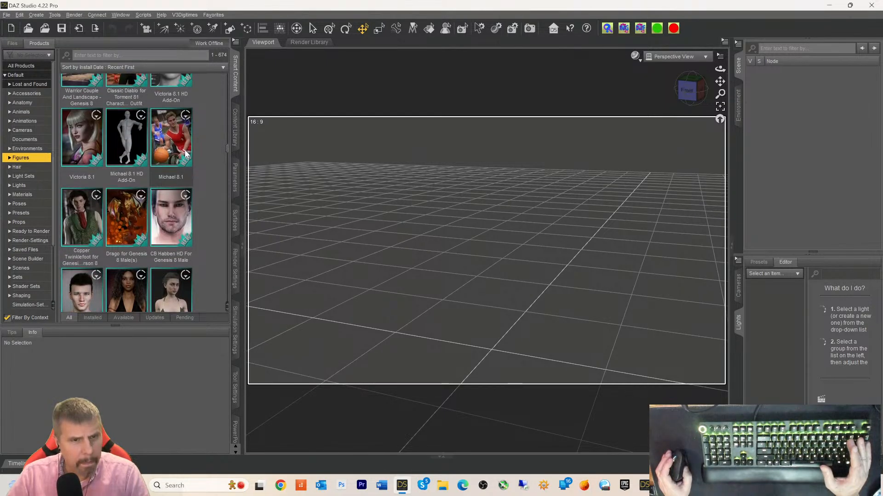
pyautogui.scroll(-5, 186, 154)
pyautogui.scroll(5, 186, 154)
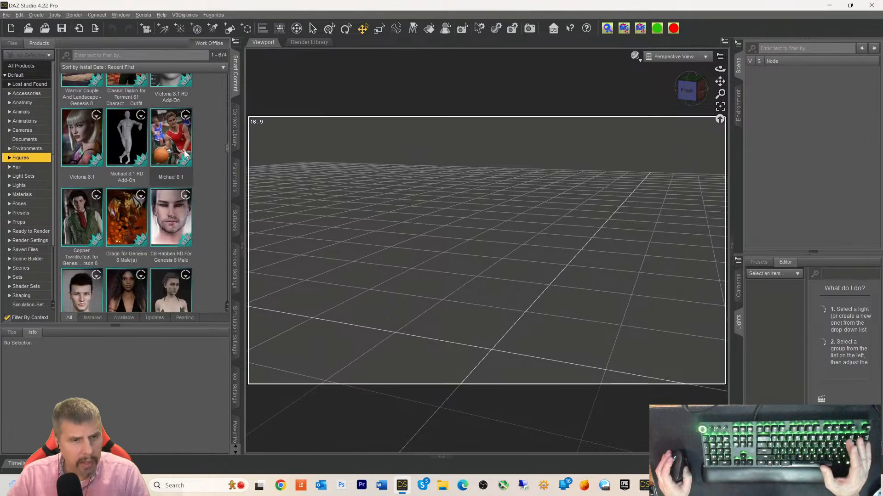
pyautogui.scroll(-3, 184, 153)
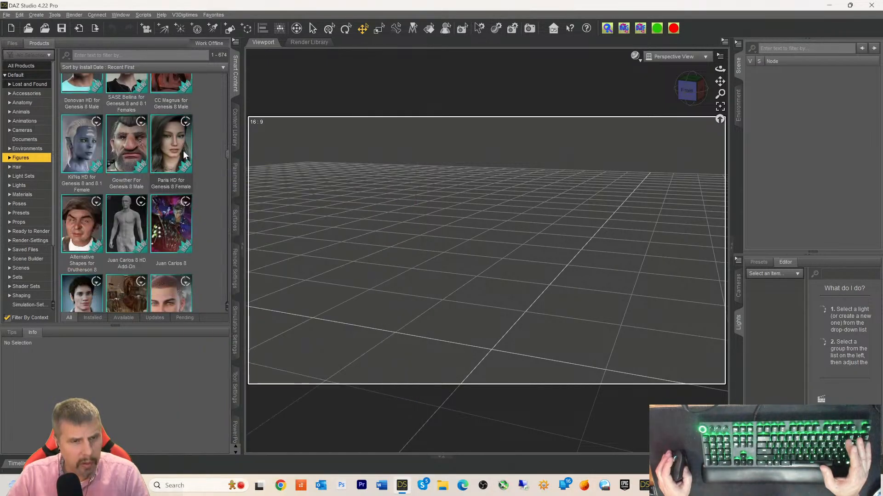
pyautogui.scroll(-5, 183, 150)
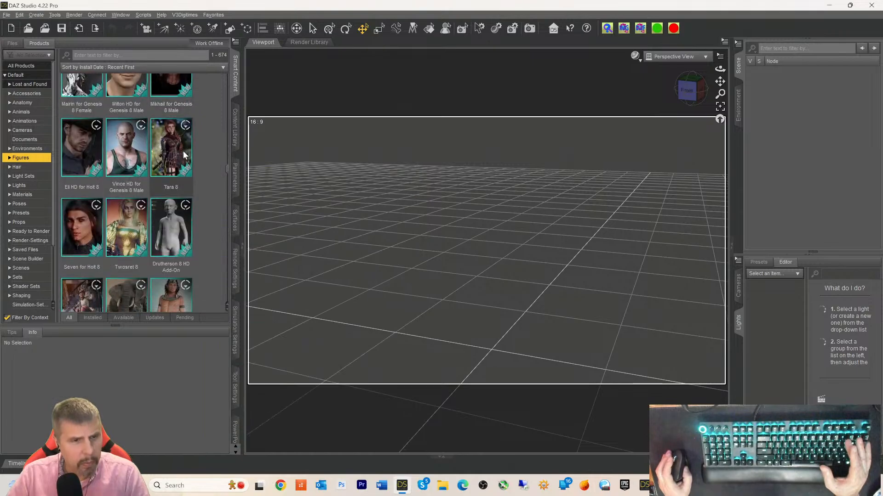
pyautogui.scroll(-8, 183, 155)
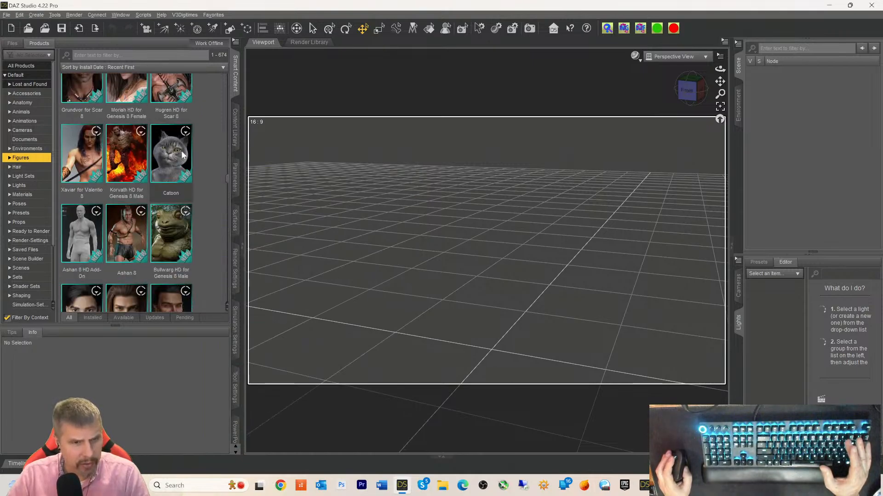
pyautogui.scroll(-5, 181, 154)
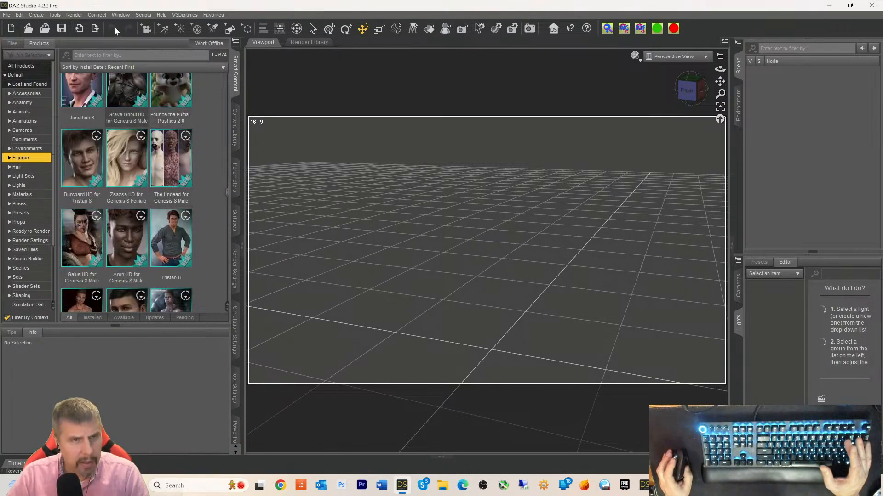
# - Filter products by 'michael' and view the Michael 8 product's figure details
pyautogui.click(92, 52)
pyautogui.write('micha')
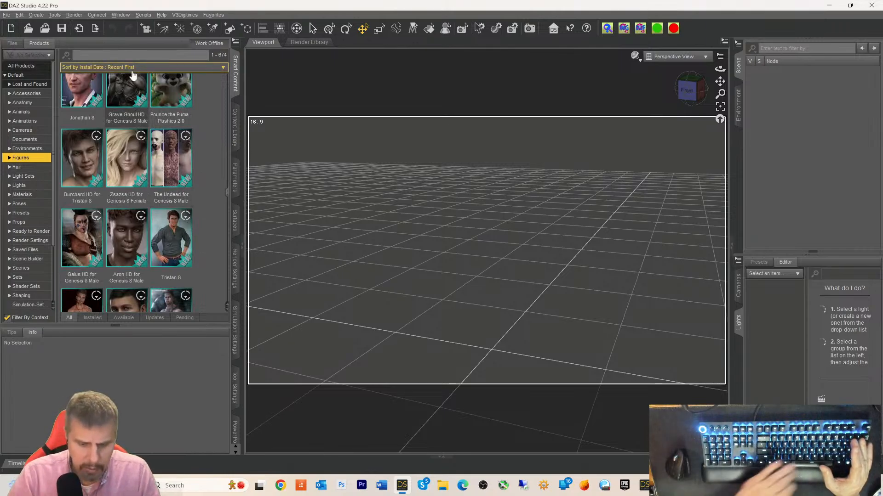
pyautogui.write('el')
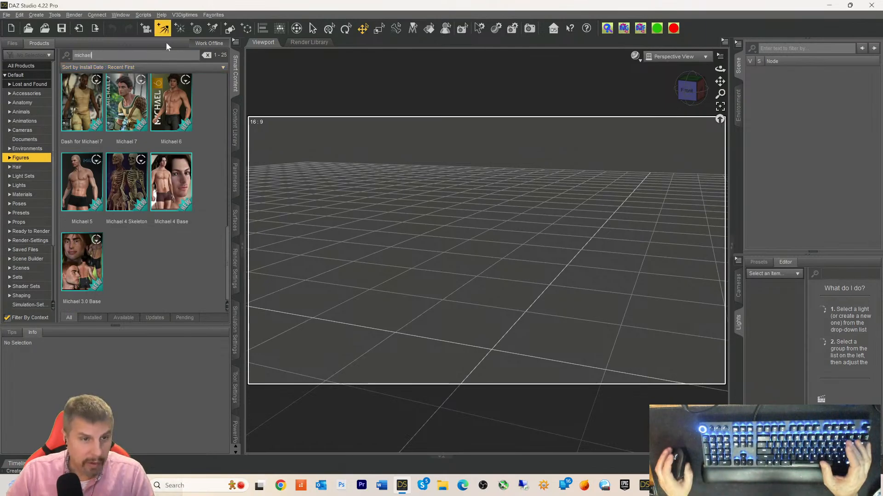
pyautogui.scroll(10, 170, 128)
pyautogui.scroll(1, 169, 129)
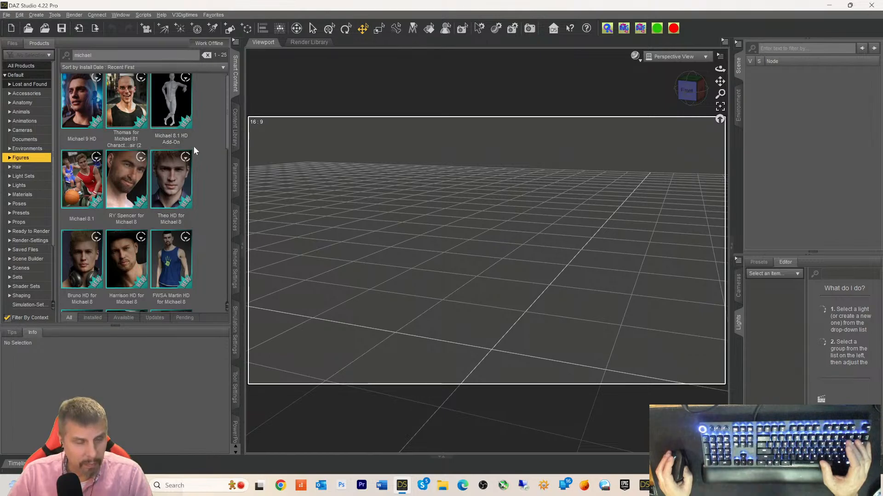
pyautogui.scroll(-5, 204, 133)
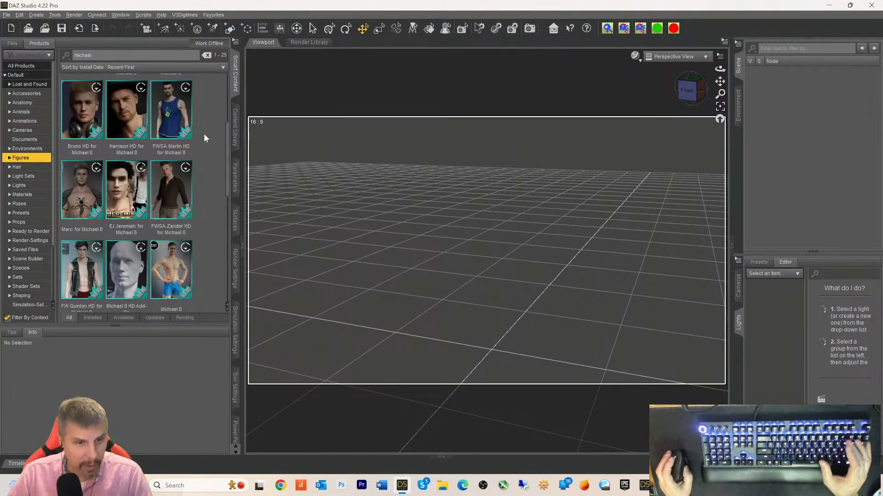
pyautogui.doubleClick(160, 173)
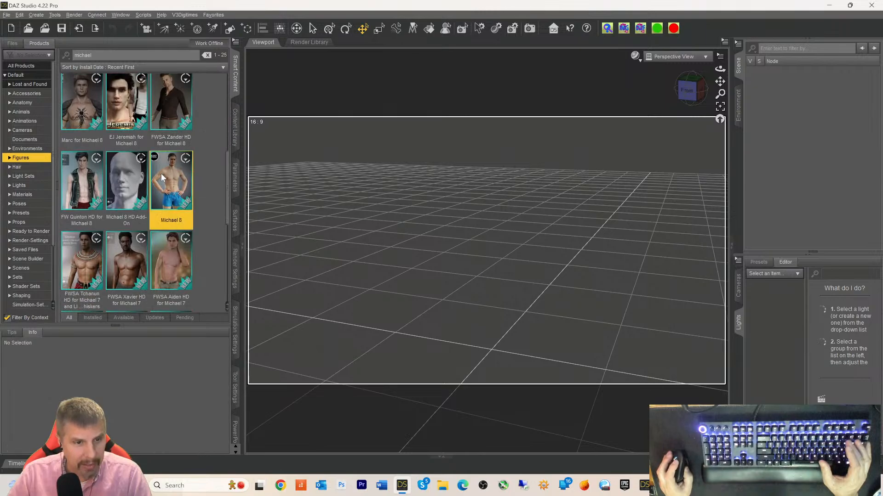
pyautogui.click(18, 147)
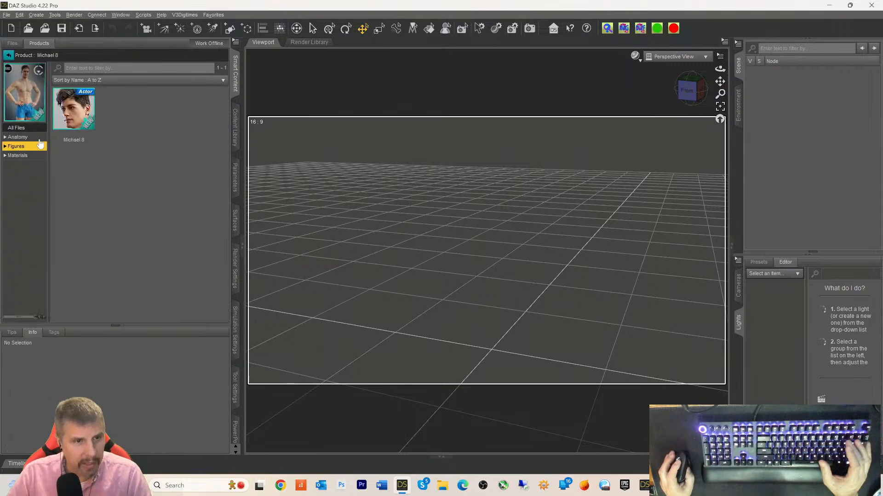
pyautogui.click(75, 118)
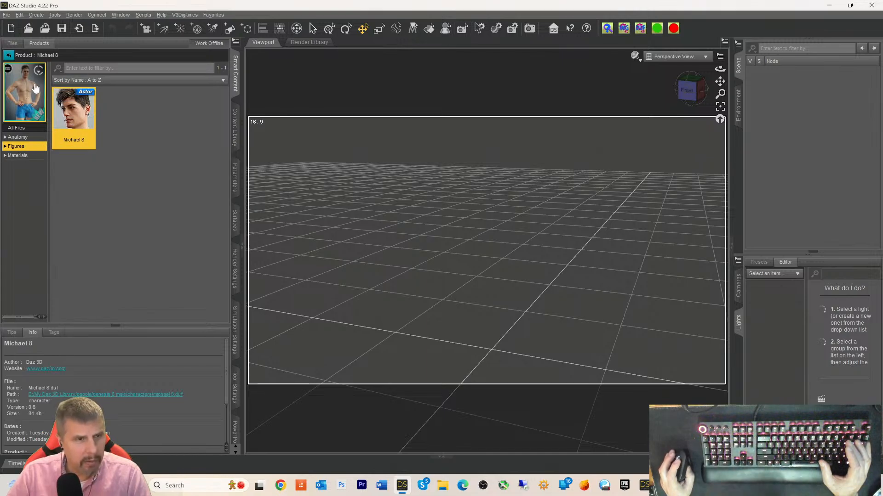
# - Open the Michael 8 HD Add-On product and view its Michael 8 HD figure
pyautogui.click(9, 55)
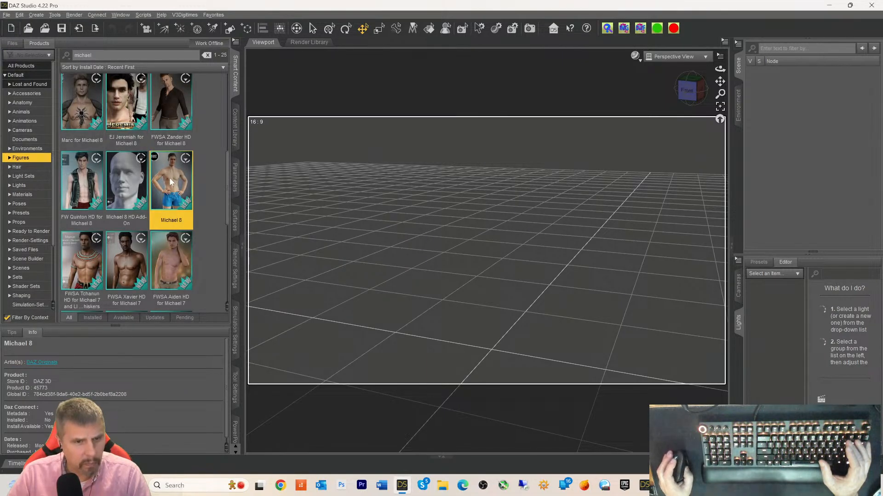
pyautogui.doubleClick(129, 180)
pyautogui.click(76, 121)
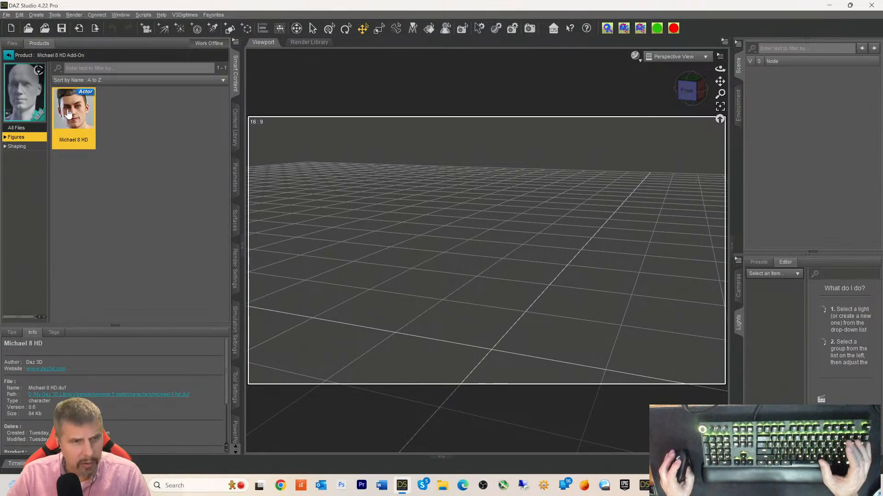
# - Load the Michael 8 HD figure into the empty scene
pyautogui.doubleClick(69, 113)
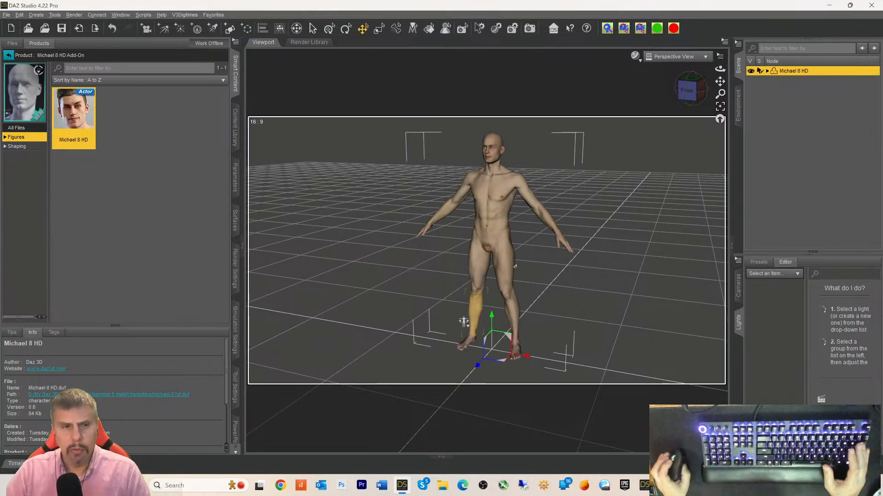
# - Switch to the Front view and frame Michael 8 HD's head and upper torso
pyautogui.moveTo(720, 81); pyautogui.dragTo(720, 110)
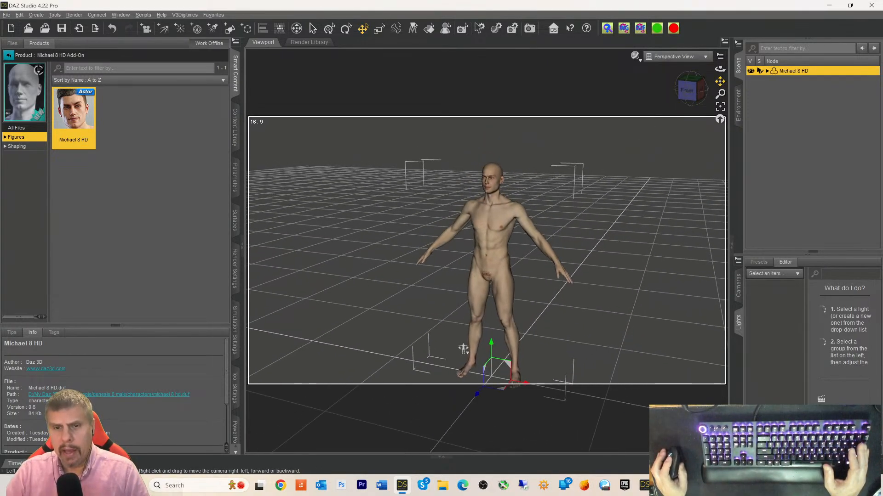
pyautogui.scroll(-3, 651, 211)
pyautogui.scroll(5, 652, 215)
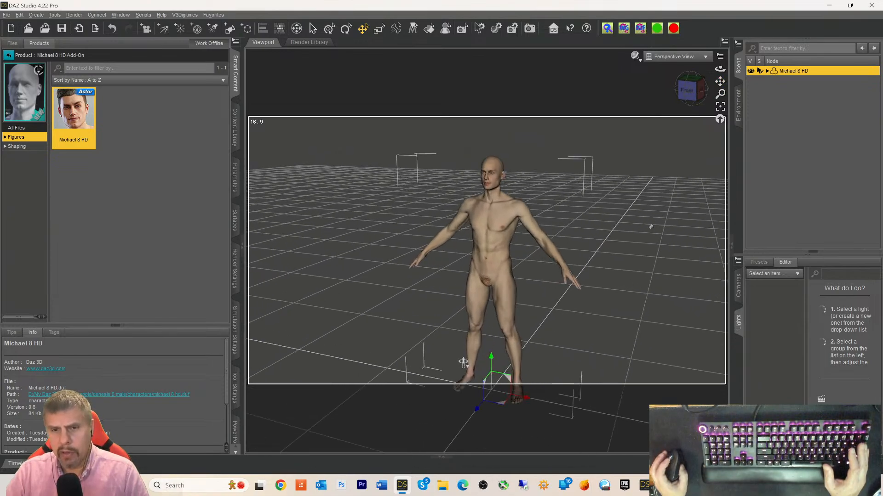
pyautogui.scroll(-1, 653, 202)
pyautogui.scroll(-1, 658, 125)
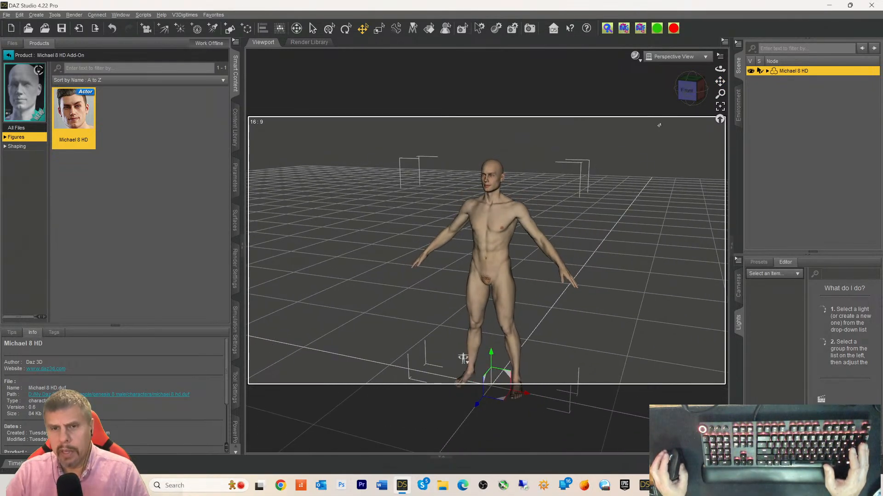
pyautogui.scroll(8, 658, 138)
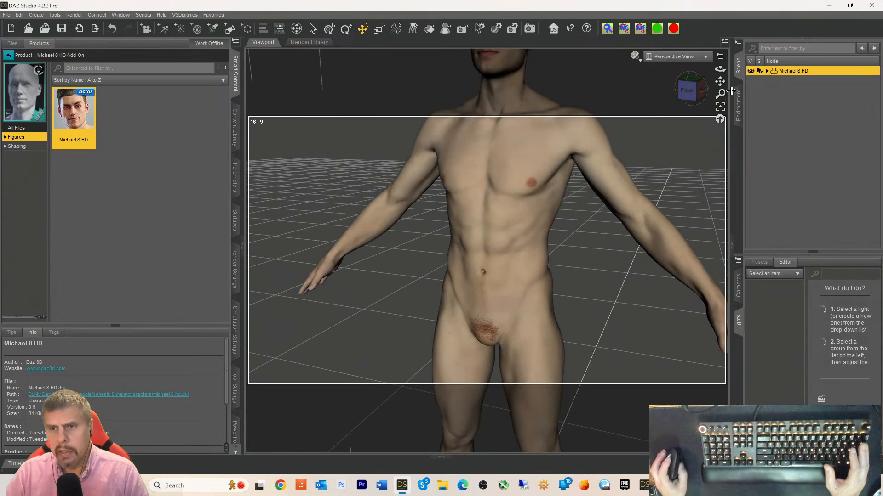
pyautogui.moveTo(719, 82); pyautogui.dragTo(700, 226)
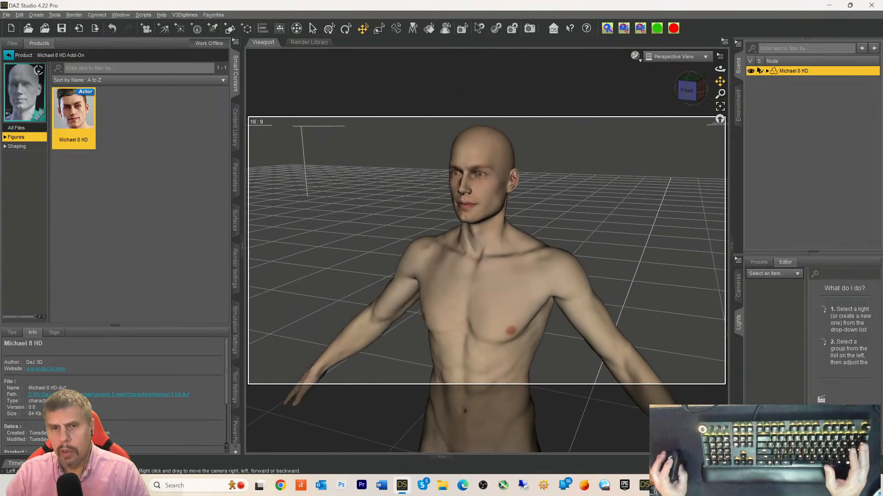
pyautogui.click(695, 92)
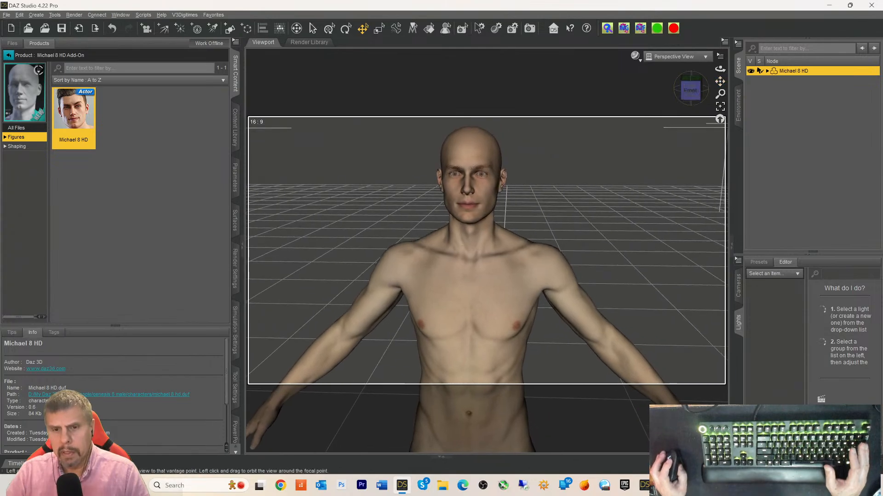
pyautogui.moveTo(720, 81); pyautogui.dragTo(712, 85)
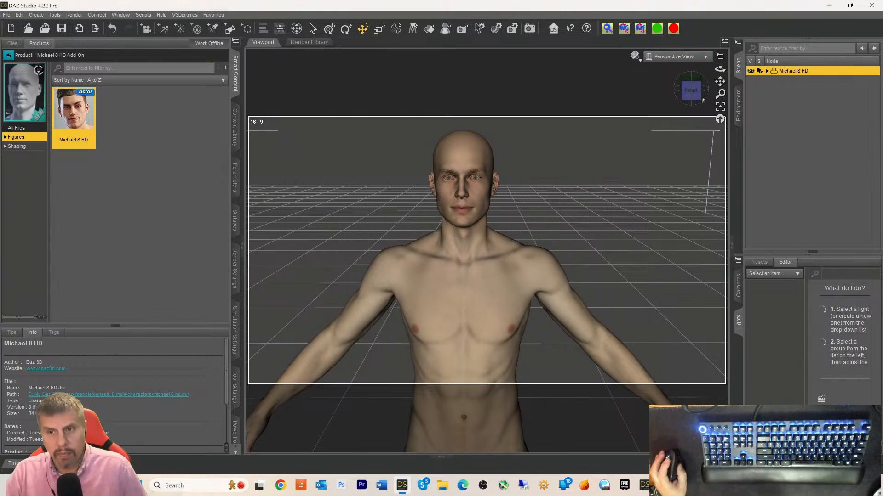
pyautogui.moveTo(720, 81); pyautogui.dragTo(674, 89)
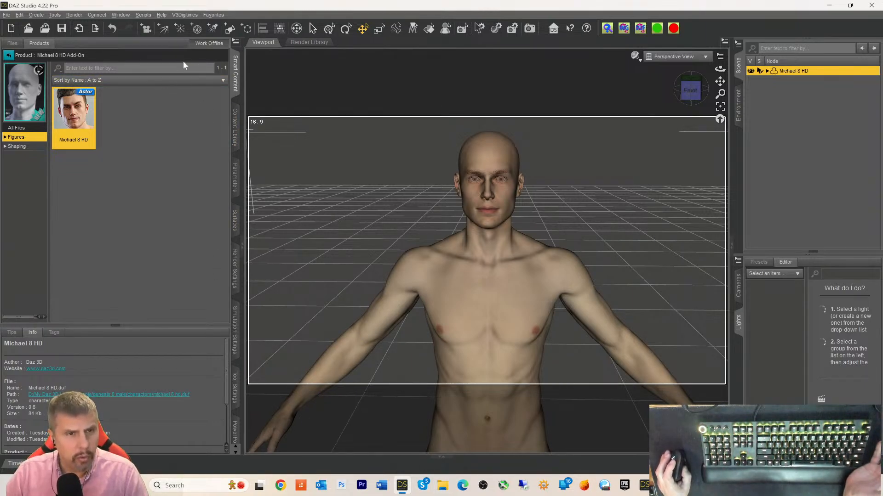
# - Search the Wardrobe files for 'pants' and select Modern Cowboy Jeans
pyautogui.click(9, 56)
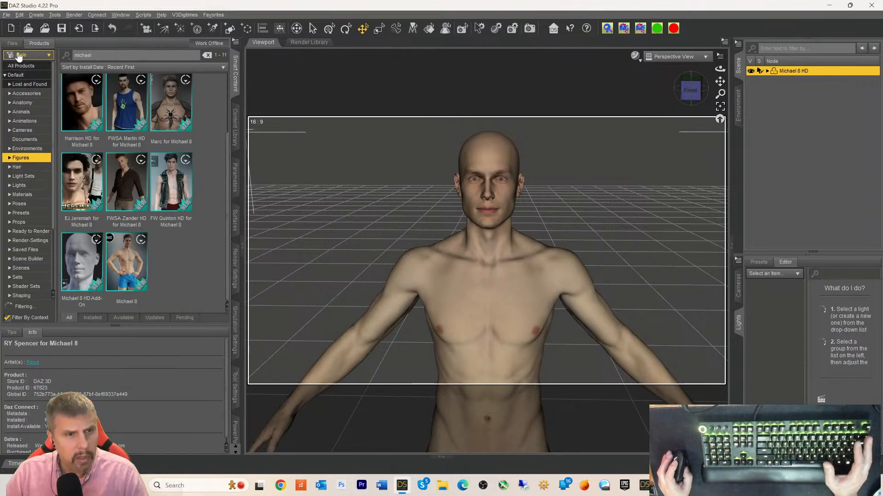
pyautogui.click(12, 44)
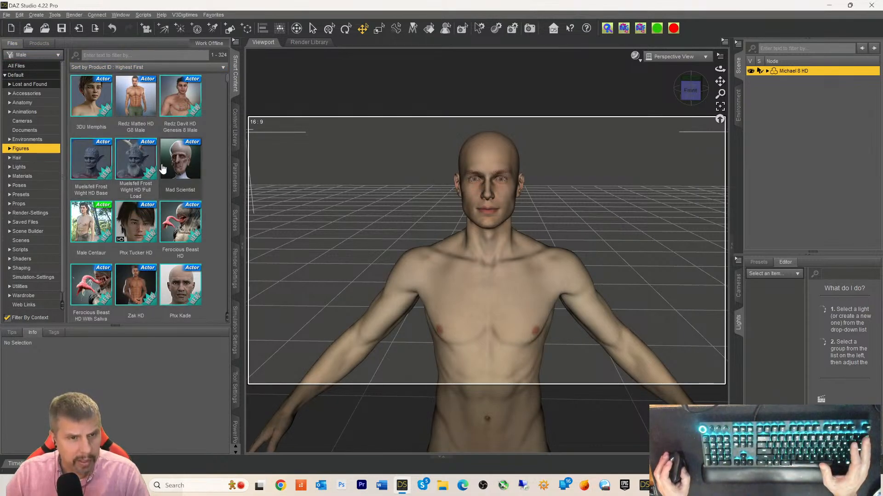
pyautogui.moveTo(162, 171)
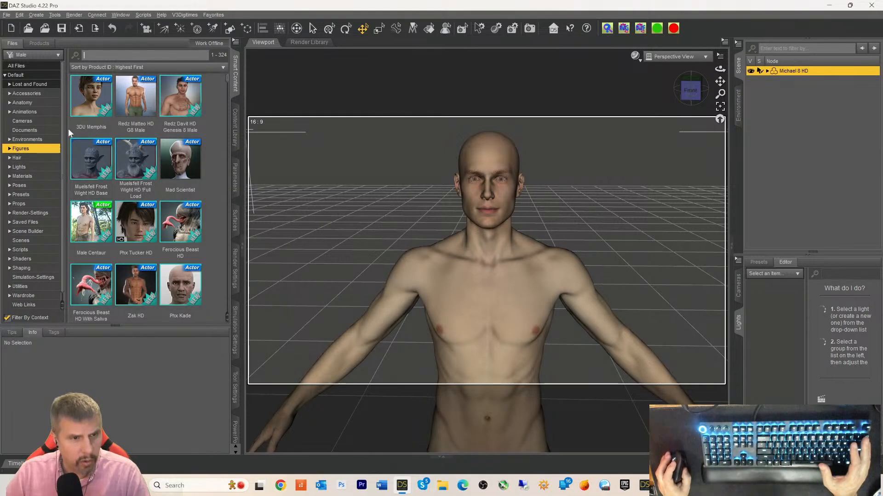
pyautogui.click(14, 297)
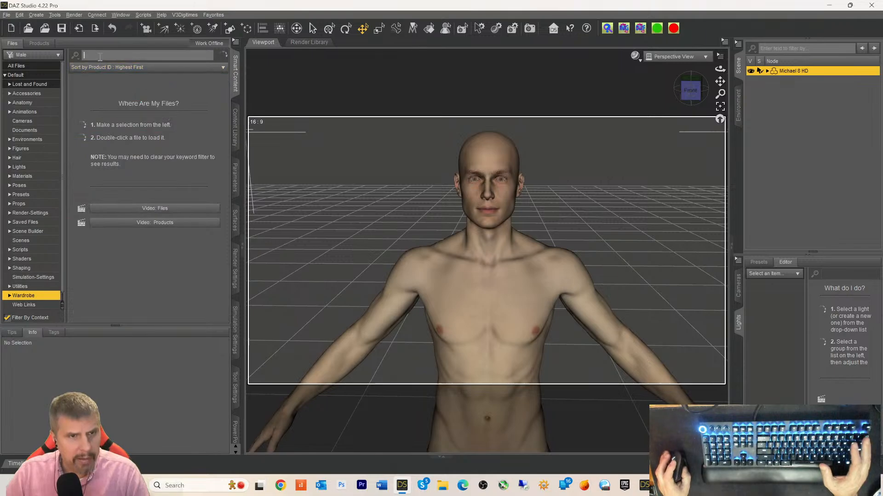
pyautogui.write('pants')
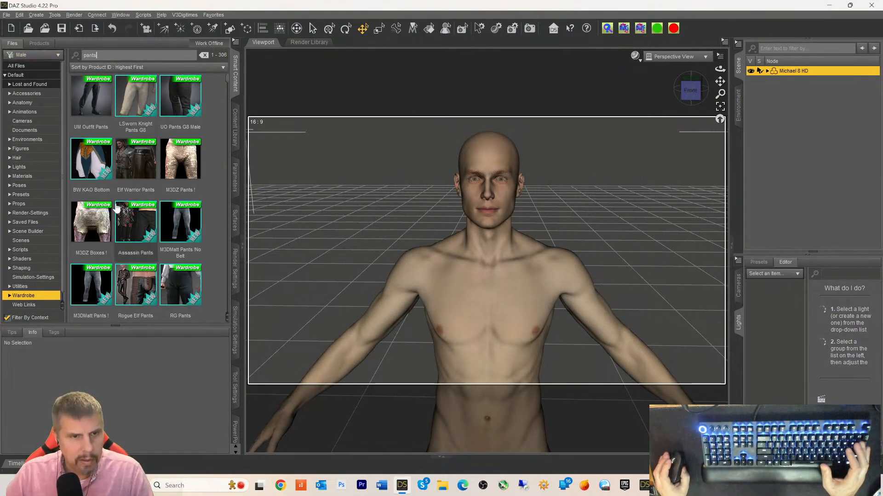
pyautogui.scroll(-5, 175, 189)
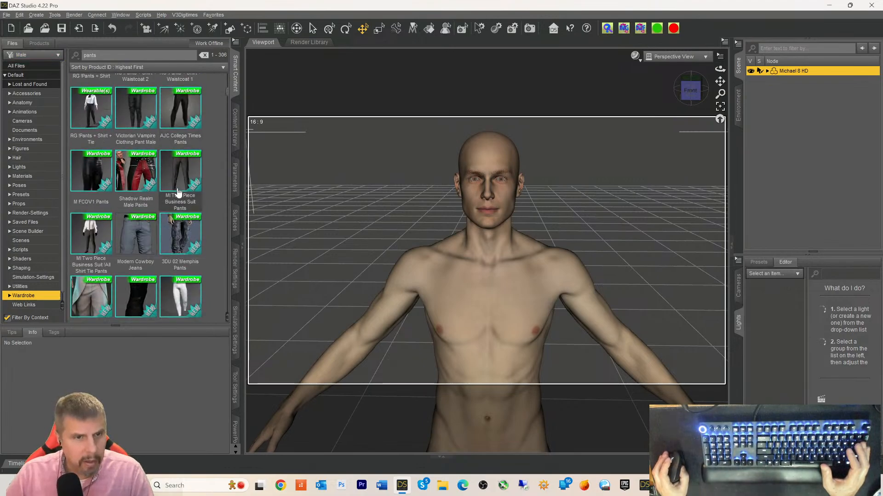
pyautogui.click(145, 232)
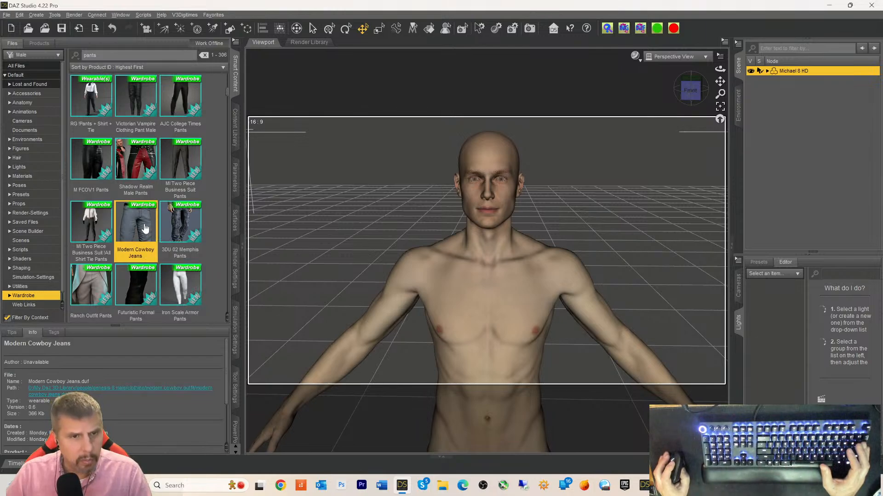
pyautogui.moveTo(145, 228)
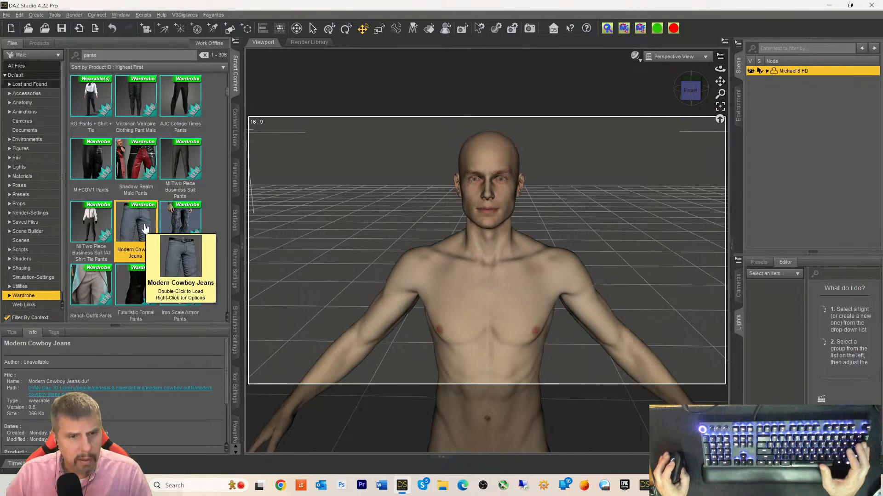
# - Dress Michael 8 HD in Modern Cowboy Jeans, check the fit, and move to the Hair folder
pyautogui.doubleClick(145, 228)
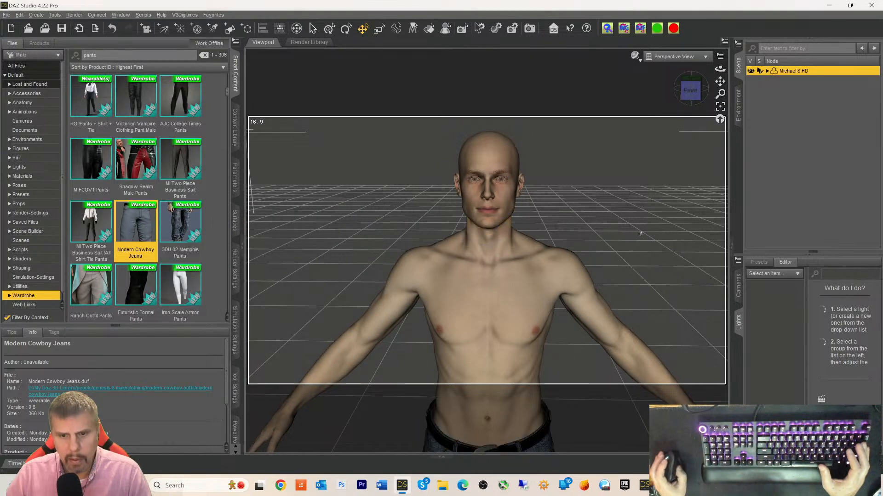
pyautogui.scroll(4, 674, 156)
pyautogui.scroll(-8, 670, 178)
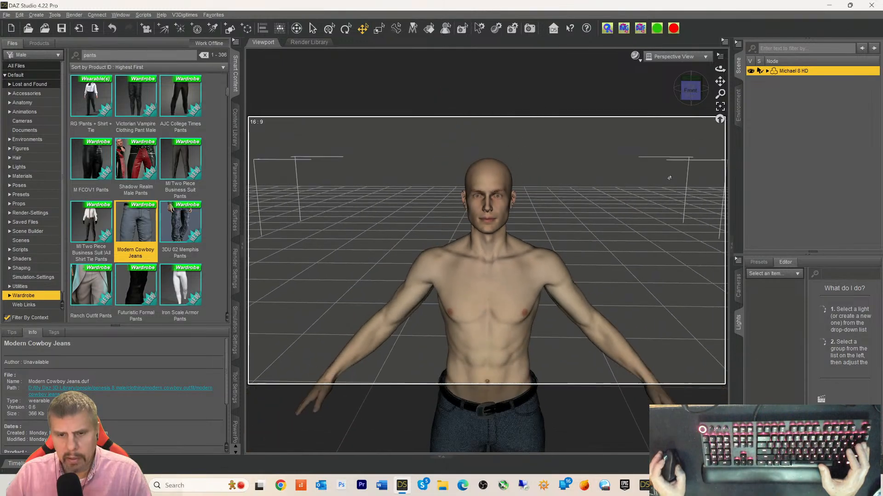
pyautogui.scroll(-2, 669, 178)
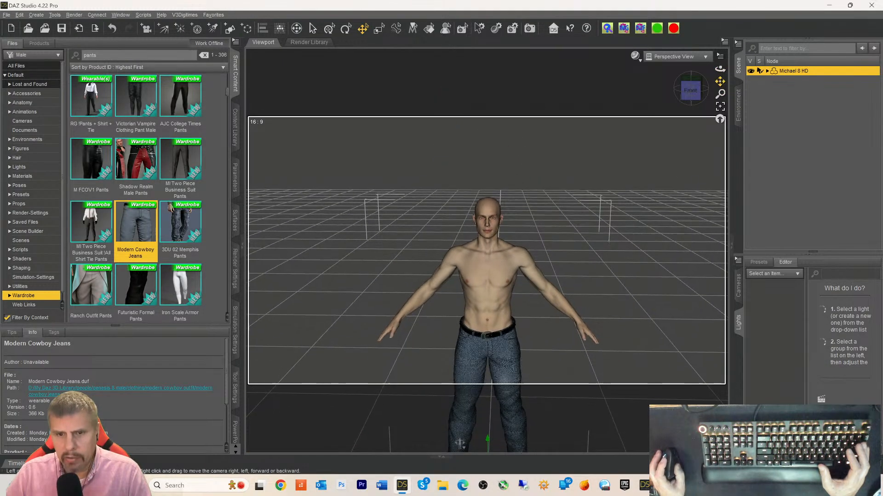
pyautogui.moveTo(720, 82); pyautogui.dragTo(720, 84)
pyautogui.scroll(-1, 715, 124)
pyautogui.scroll(3, 705, 136)
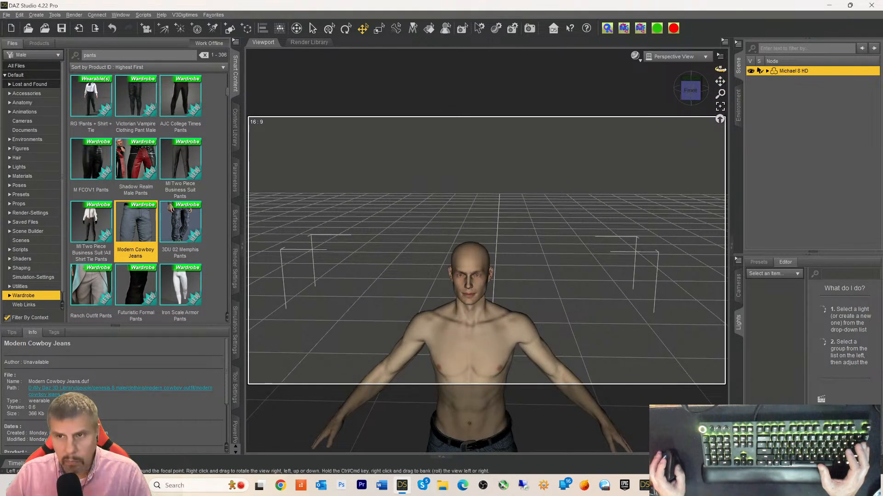
pyautogui.moveTo(720, 84); pyautogui.dragTo(701, 95)
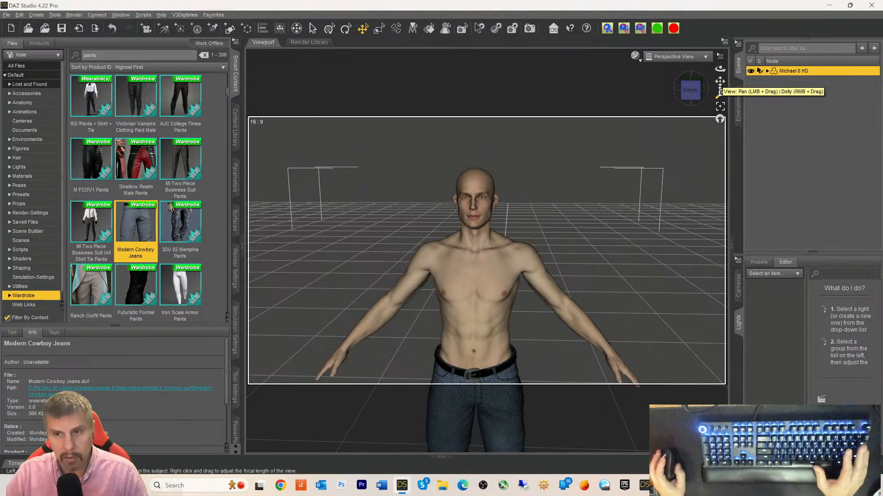
pyautogui.moveTo(720, 81)
pyautogui.mouseDown()
pyautogui.moveTo(692, 91)
pyautogui.moveTo(720, 87)
pyautogui.mouseUp()
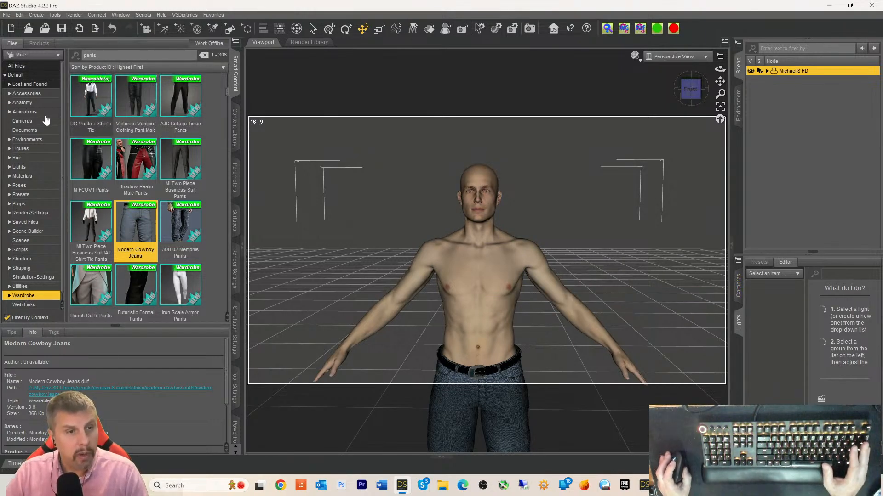
pyautogui.click(17, 158)
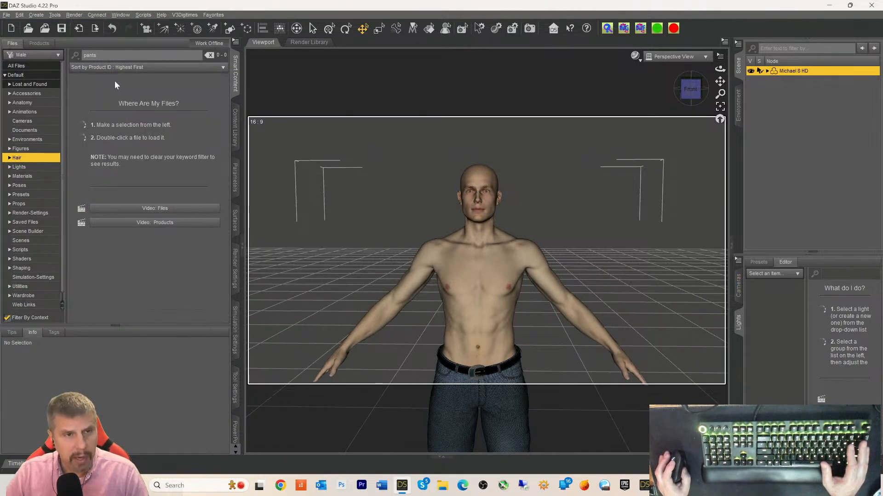
# - Clear the 'pants' search, return to the product browser, and deselect Michael 8 HD
pyautogui.moveTo(106, 55); pyautogui.dragTo(14, 61)
pyautogui.press('BackSpace')
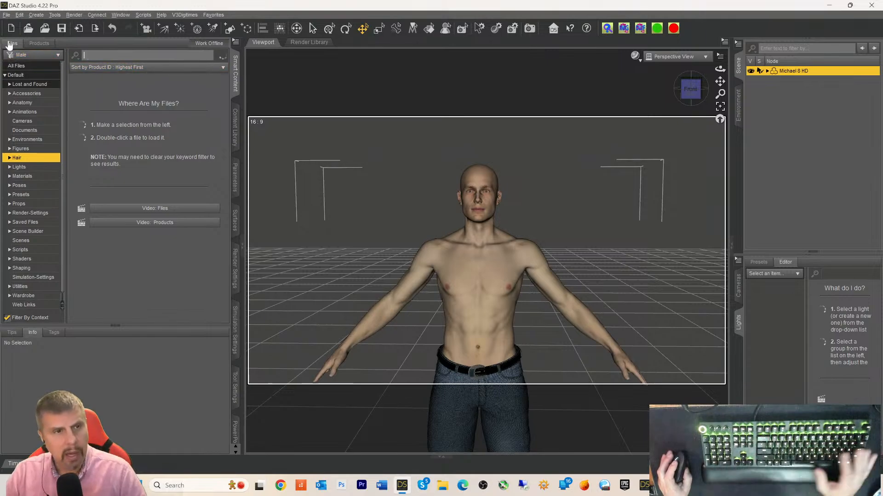
pyautogui.click(33, 43)
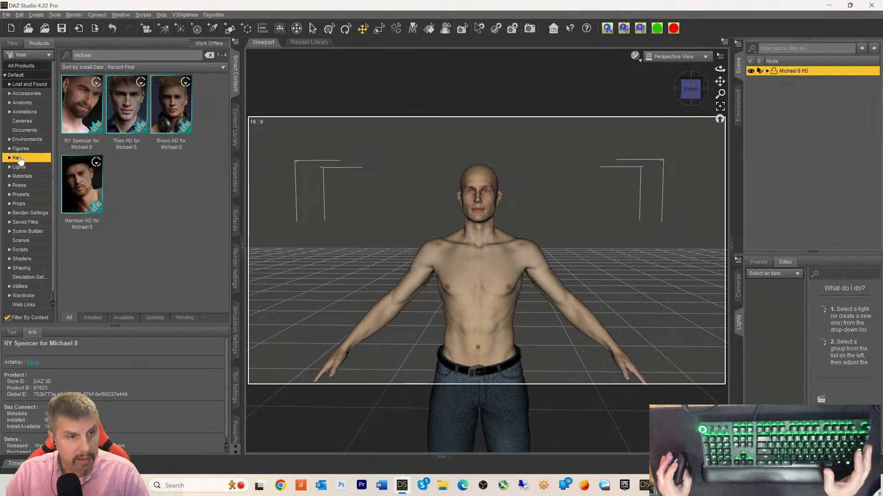
pyautogui.click(769, 128)
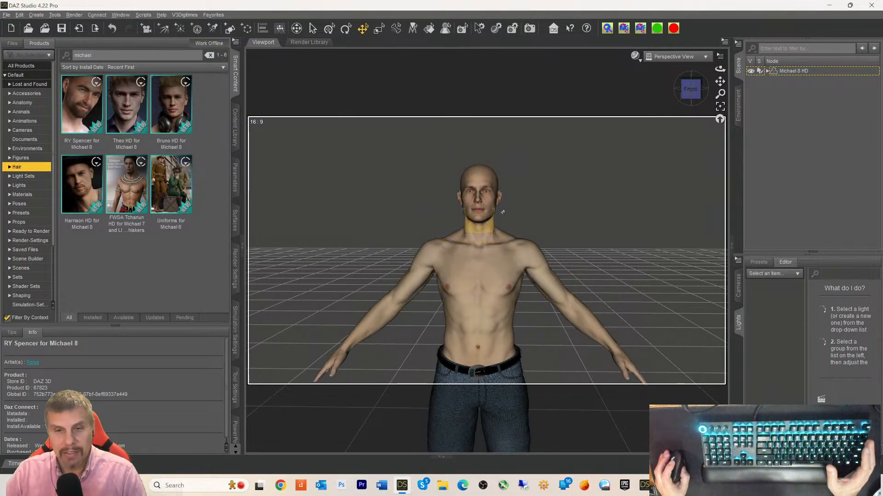
pyautogui.click(472, 217)
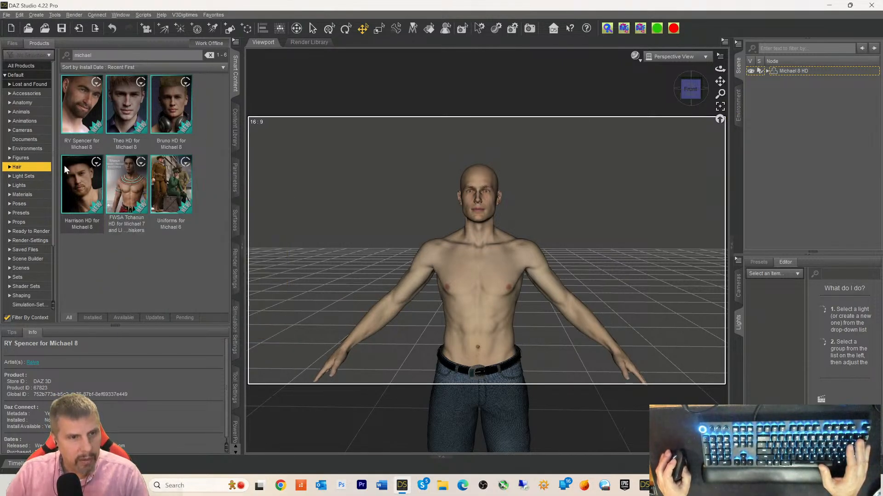
pyautogui.moveTo(102, 56); pyautogui.dragTo(6, 55)
# - Clear the 'michael' filter to list all Hair products and select Michael 8 HD
pyautogui.press('BackSpace')
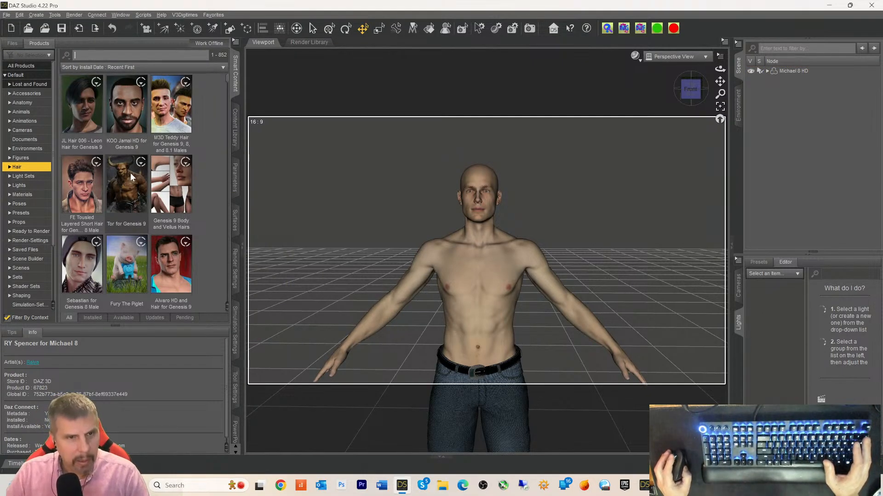
pyautogui.scroll(-5, 131, 177)
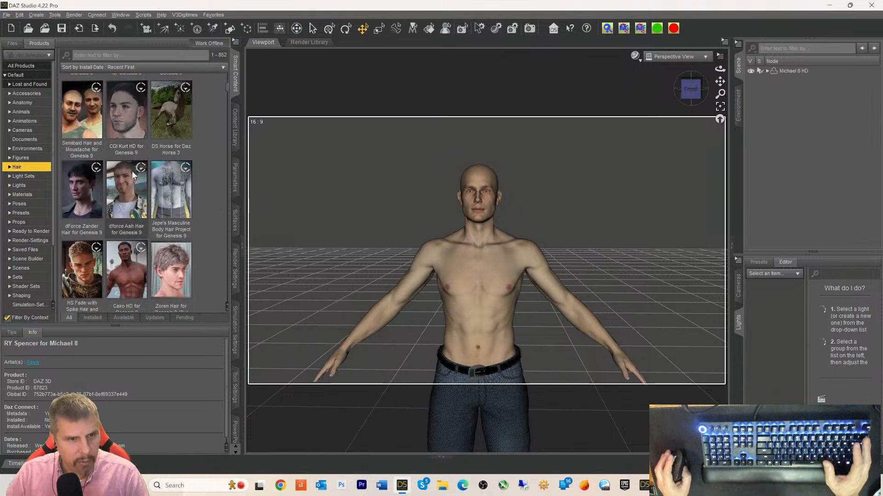
pyautogui.scroll(-4, 131, 171)
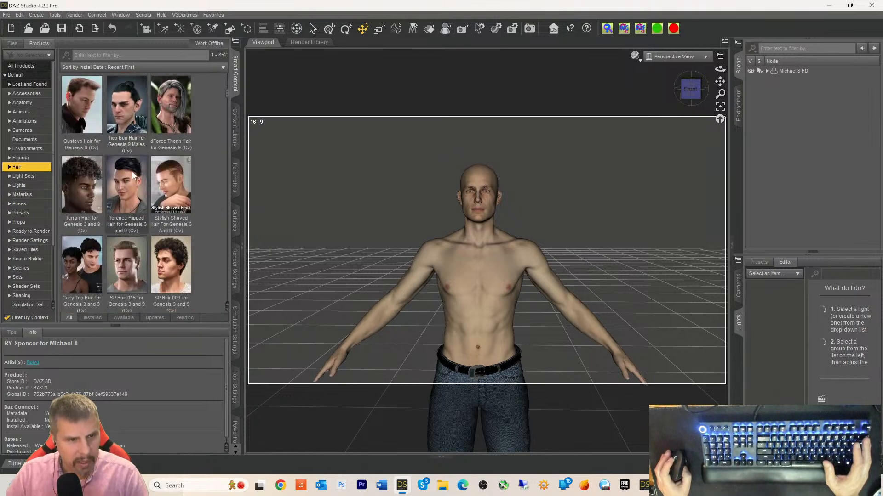
pyautogui.click(787, 70)
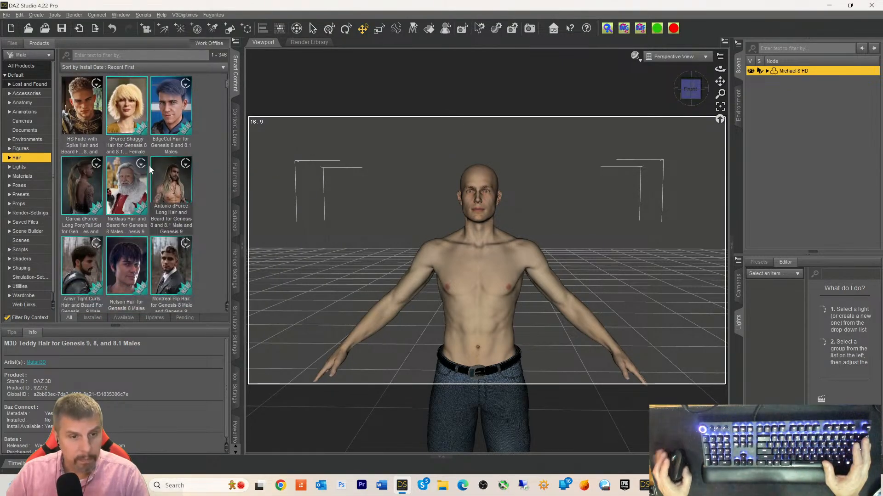
# - Load HS FWS Hair G8M from HS Fade with Spike Hair and Beard onto the figure
pyautogui.moveTo(149, 166)
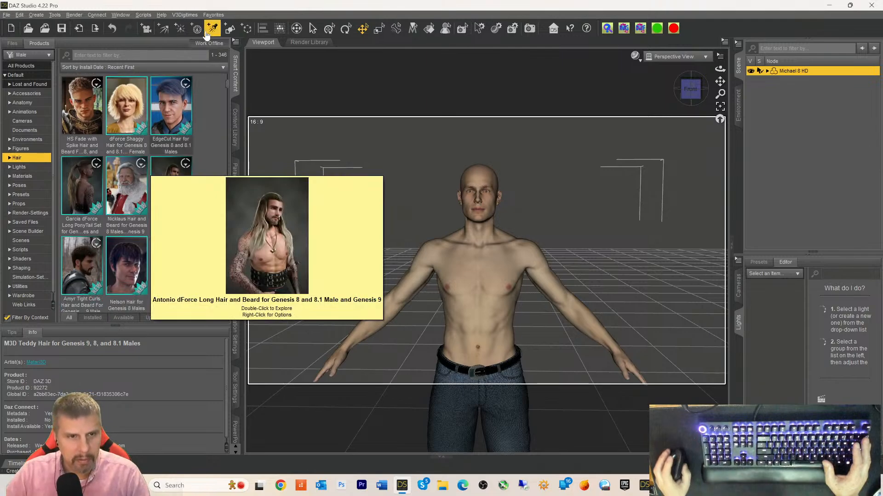
pyautogui.moveTo(85, 116)
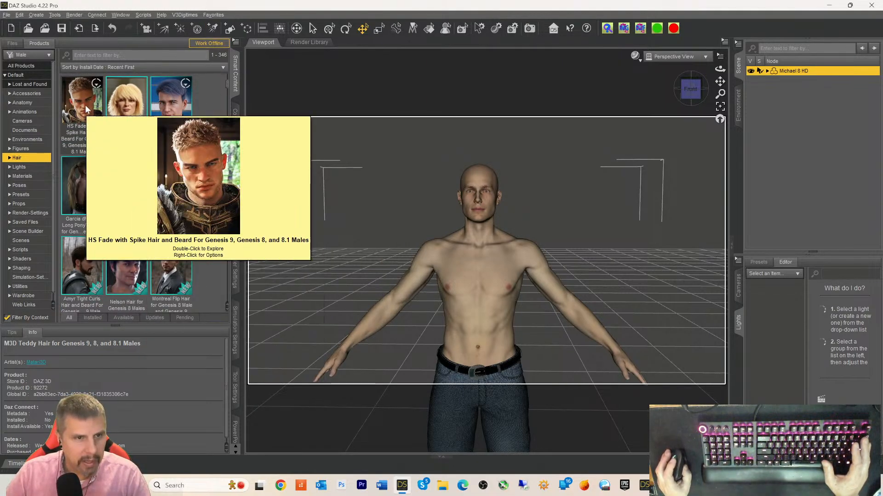
pyautogui.doubleClick(86, 110)
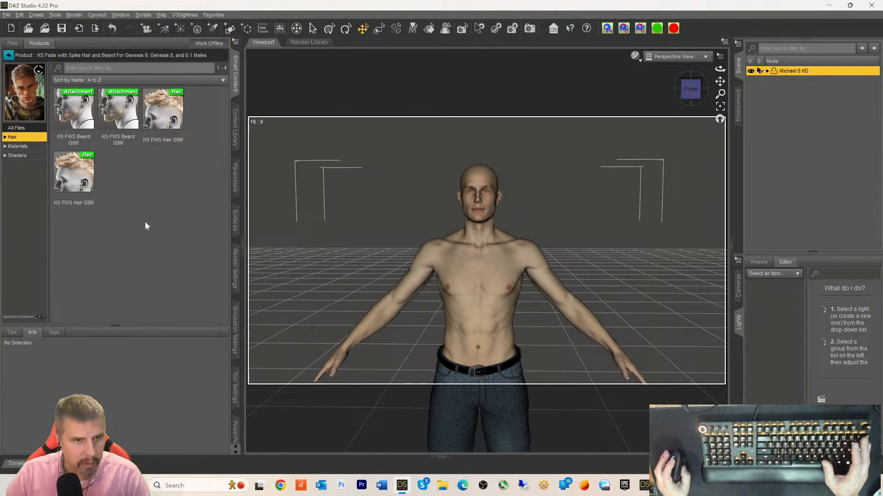
pyautogui.click(173, 106)
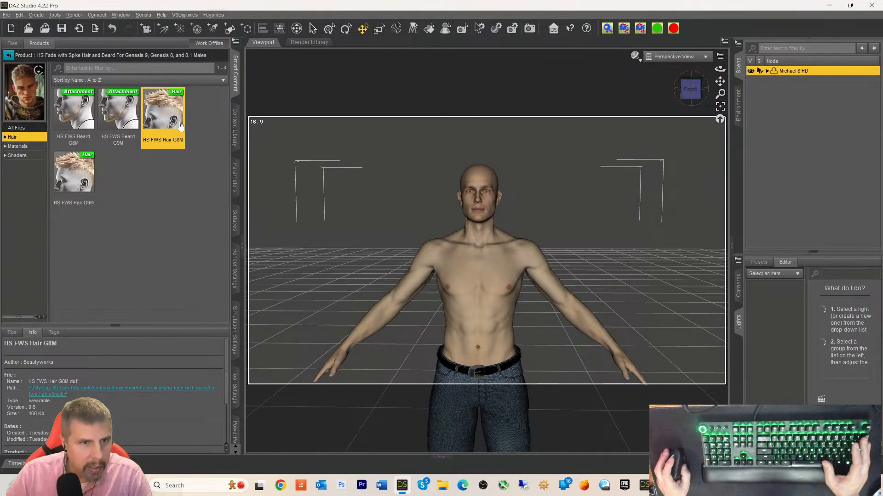
pyautogui.moveTo(181, 125)
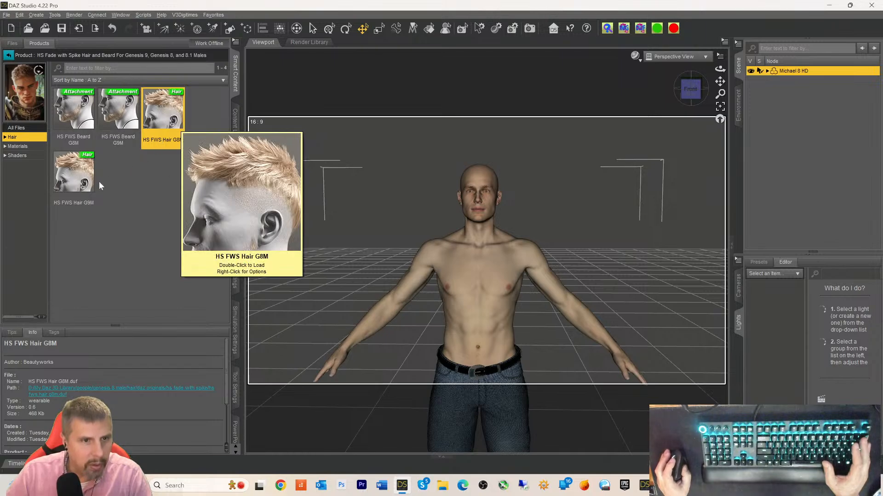
pyautogui.doubleClick(168, 118)
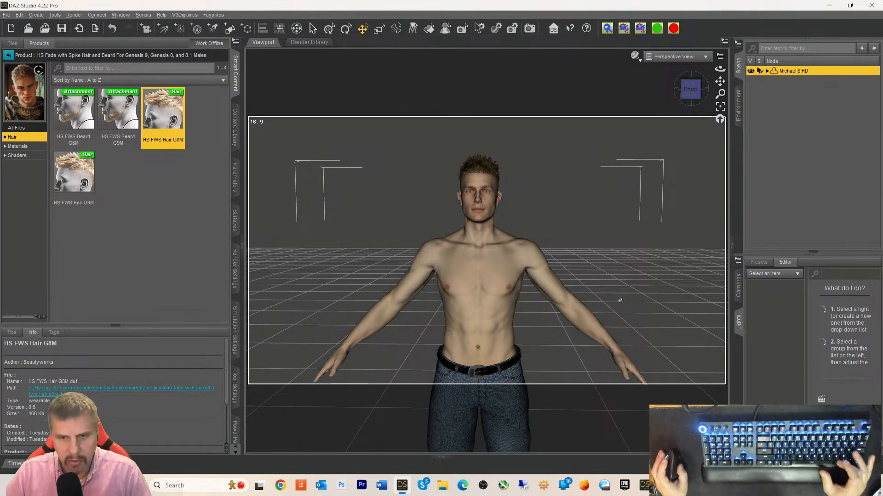
# - Clear the scene selection and get a close-up of the new spiky hair and upper body
pyautogui.rightClick(621, 299)
pyautogui.click(646, 313)
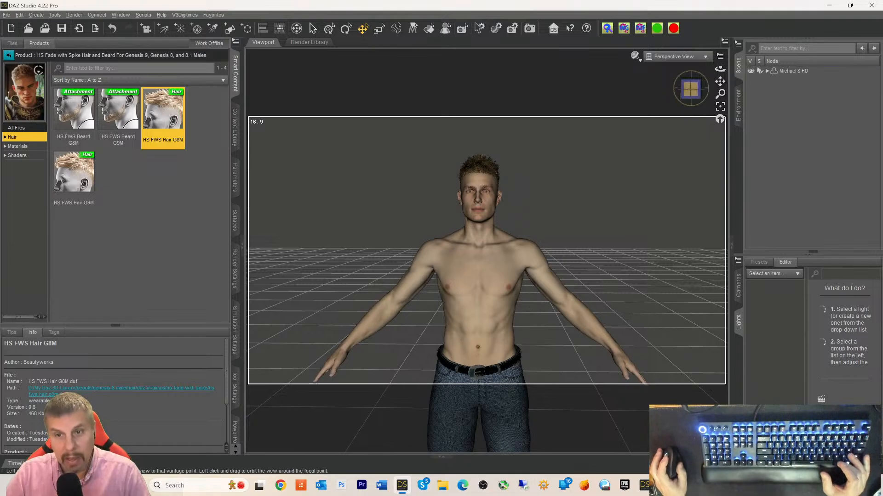
pyautogui.click(681, 92)
pyautogui.moveTo(690, 90); pyautogui.dragTo(722, 85)
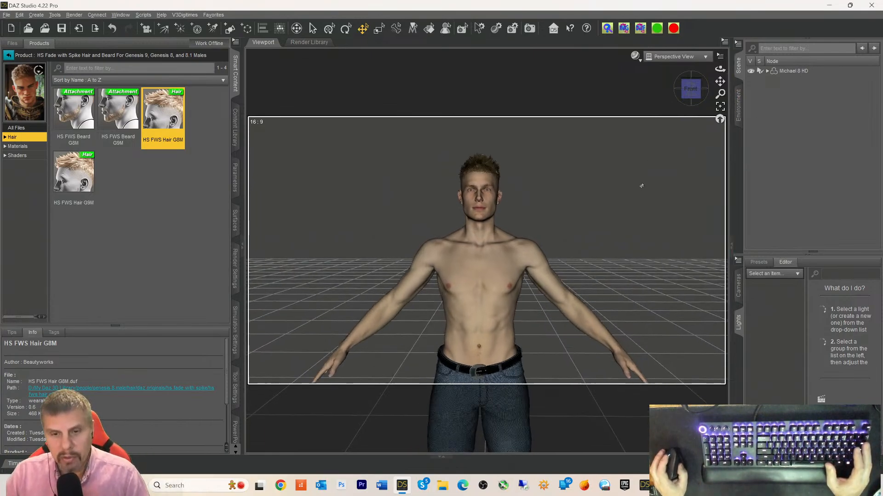
pyautogui.scroll(3, 641, 186)
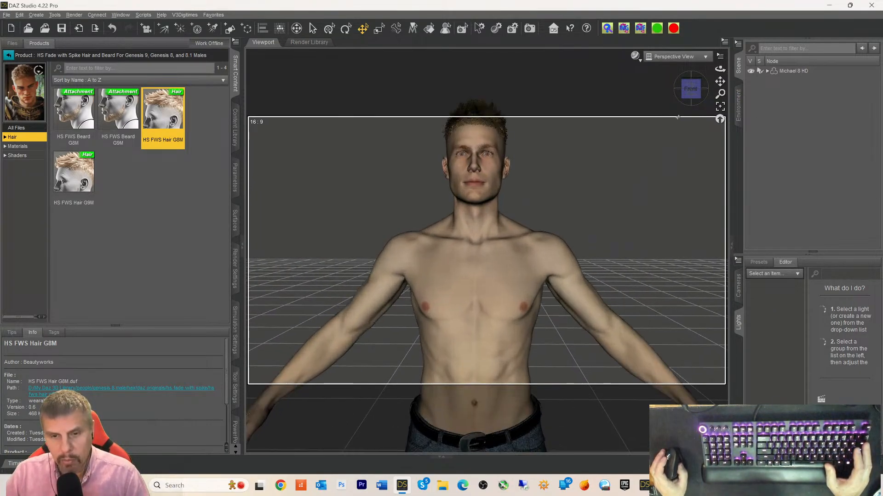
pyautogui.moveTo(720, 81); pyautogui.dragTo(720, 71)
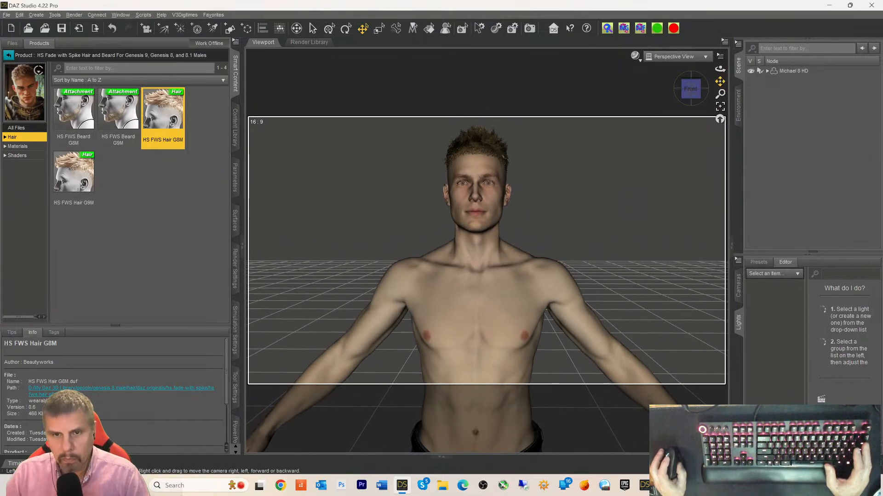
# - In File Explorer, browse to J:\Program Files\Reallusion\Character Creator 4\Program\Assets\ExternalFiles\DazResource
pyautogui.click(448, 491)
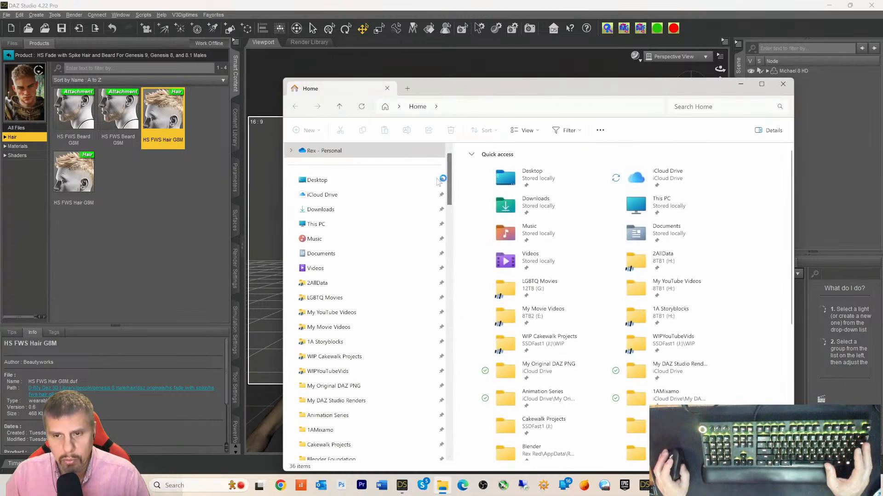
pyautogui.click(315, 224)
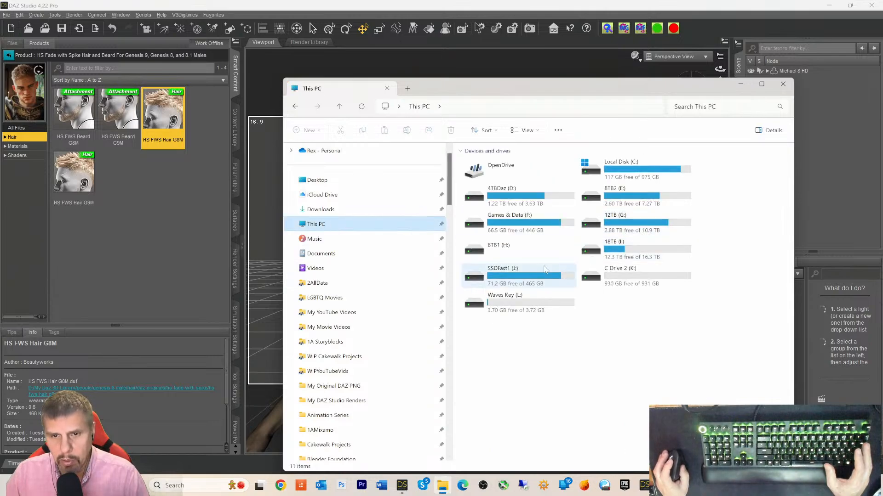
pyautogui.doubleClick(491, 277)
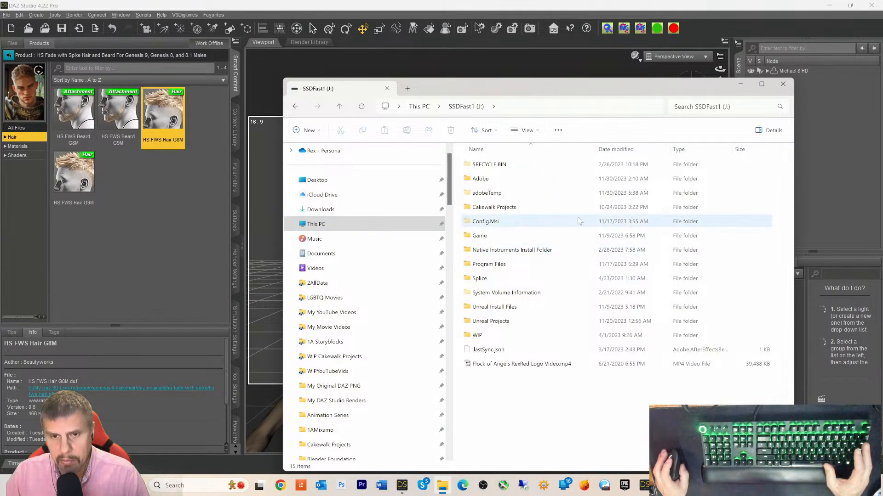
pyautogui.doubleClick(484, 264)
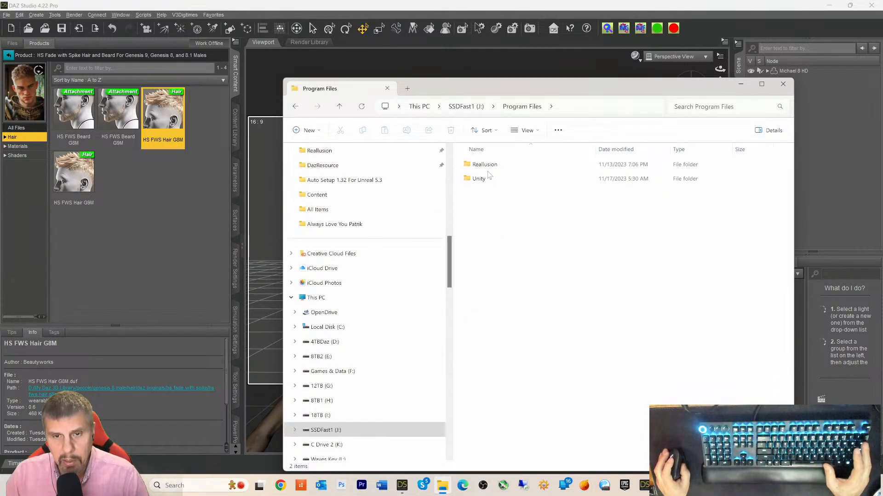
pyautogui.doubleClick(485, 165)
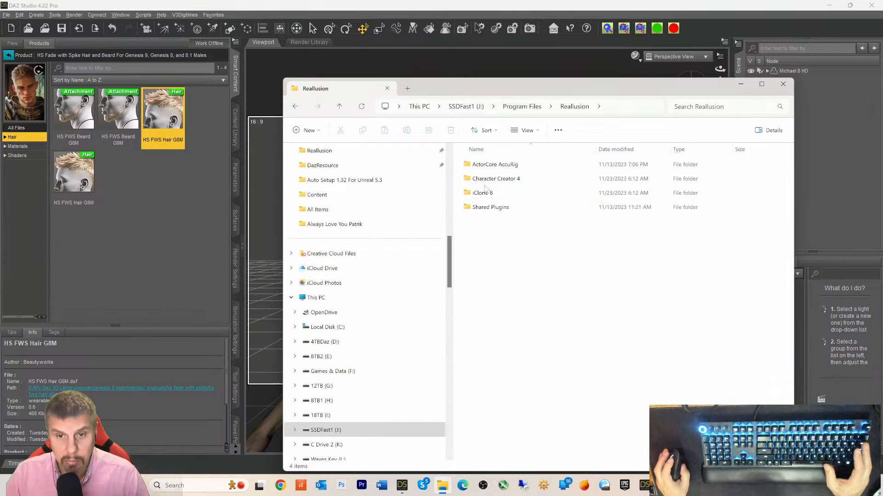
pyautogui.doubleClick(483, 181)
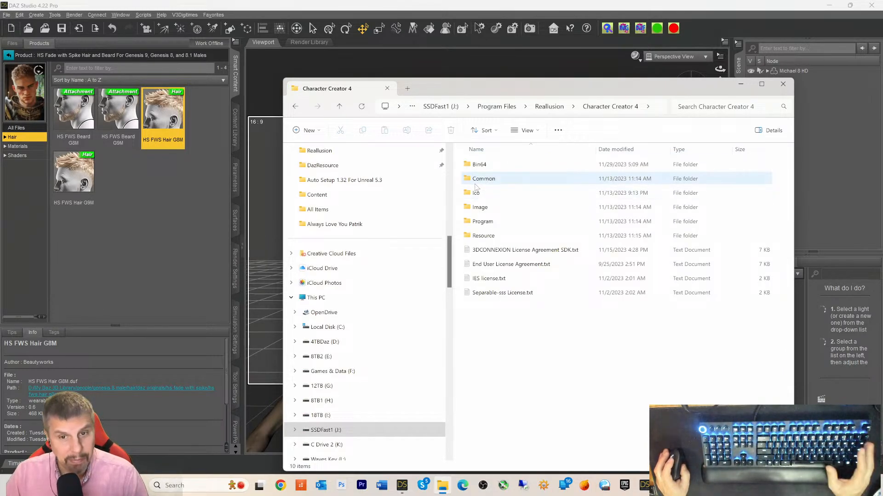
pyautogui.doubleClick(482, 221)
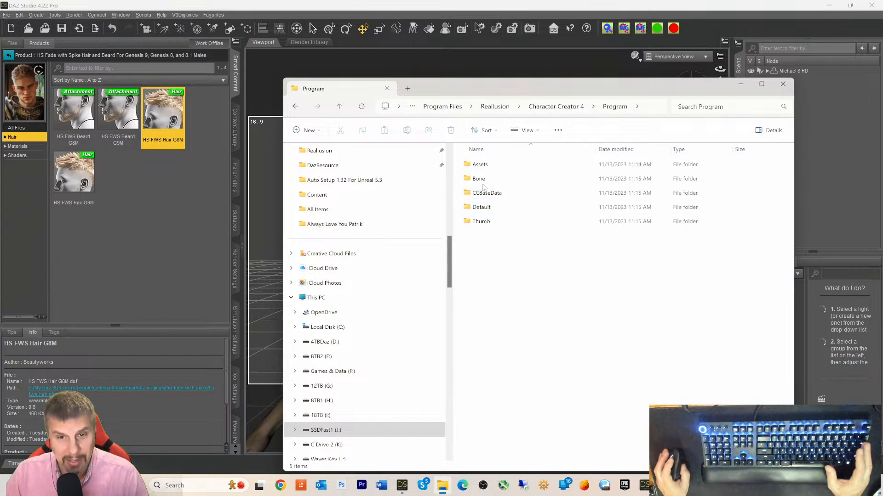
pyautogui.doubleClick(480, 165)
pyautogui.click(483, 179)
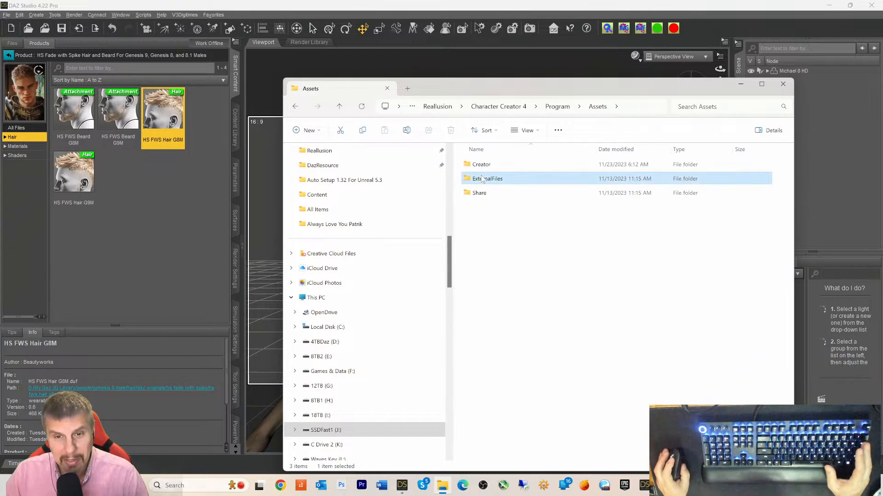
pyautogui.doubleClick(483, 180)
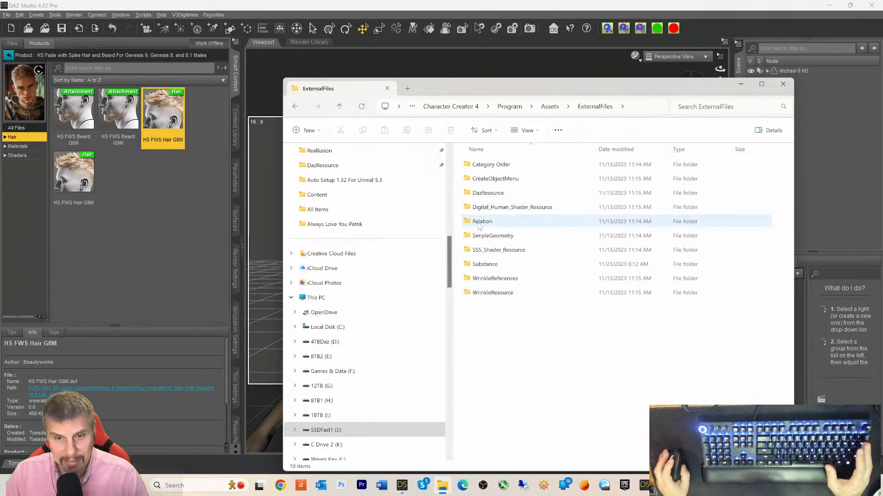
pyautogui.doubleClick(487, 193)
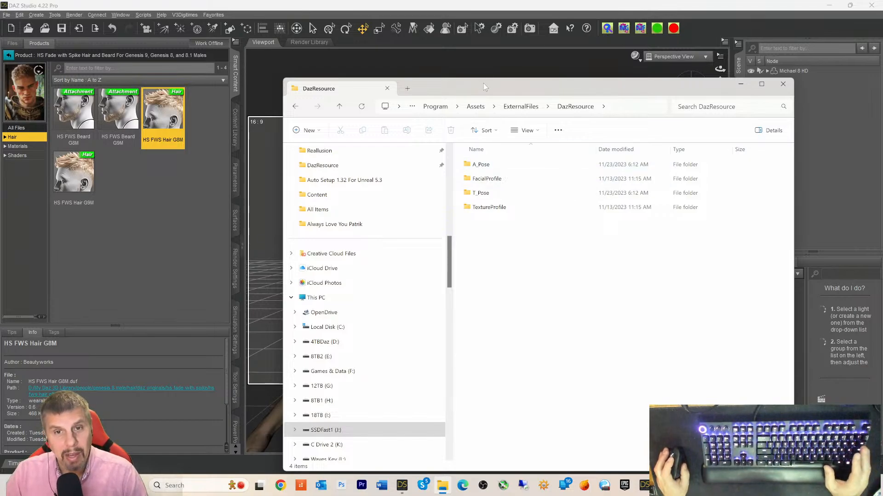
# - Move the Explorer window beside the figure and open the A_Pose folder
pyautogui.moveTo(484, 85); pyautogui.dragTo(692, 95)
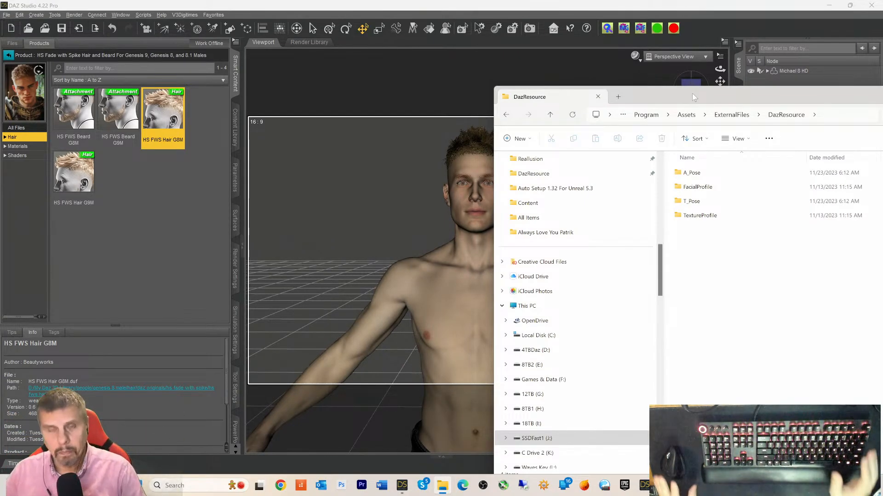
pyautogui.moveTo(656, 98); pyautogui.dragTo(770, 87)
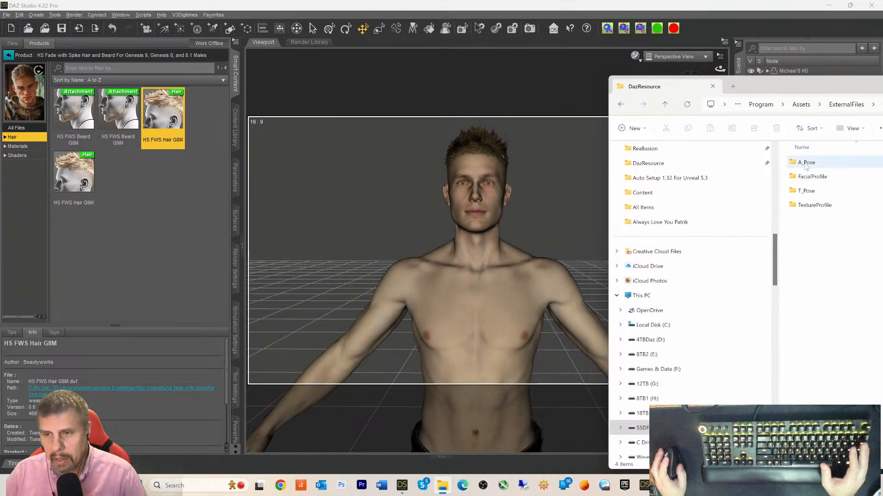
pyautogui.moveTo(807, 168)
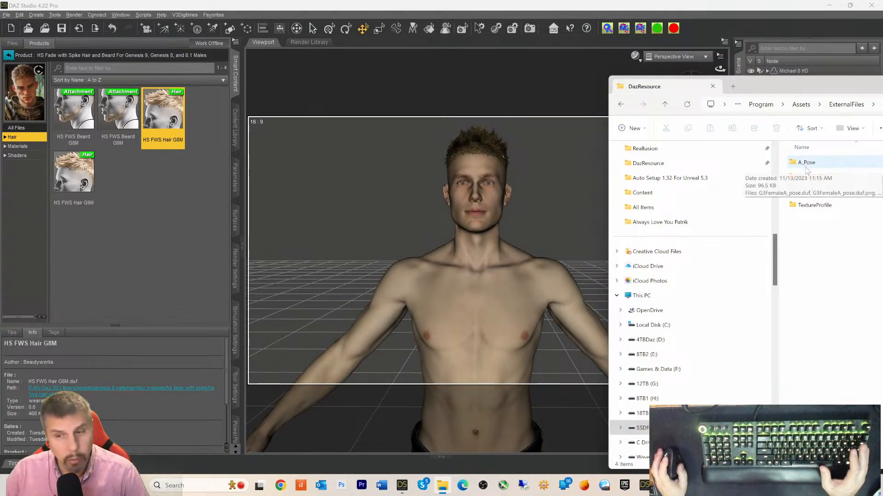
pyautogui.doubleClick(806, 164)
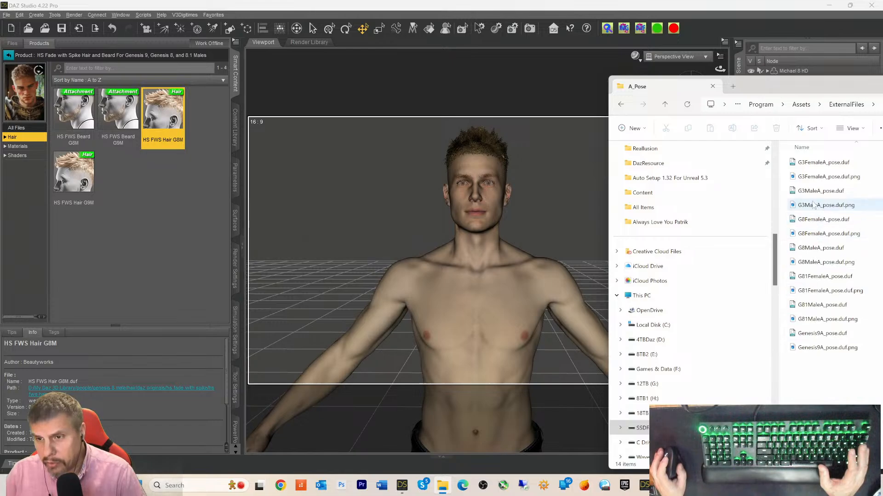
# - Apply the G8MaleA_pose.duf A-pose to Michael 8 HD, then select the figure in the scene
pyautogui.moveTo(812, 251); pyautogui.dragTo(473, 265)
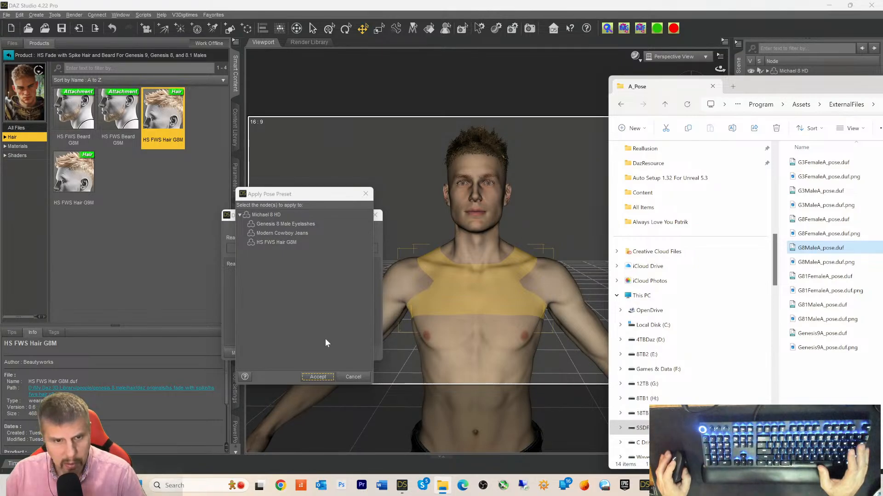
pyautogui.click(276, 215)
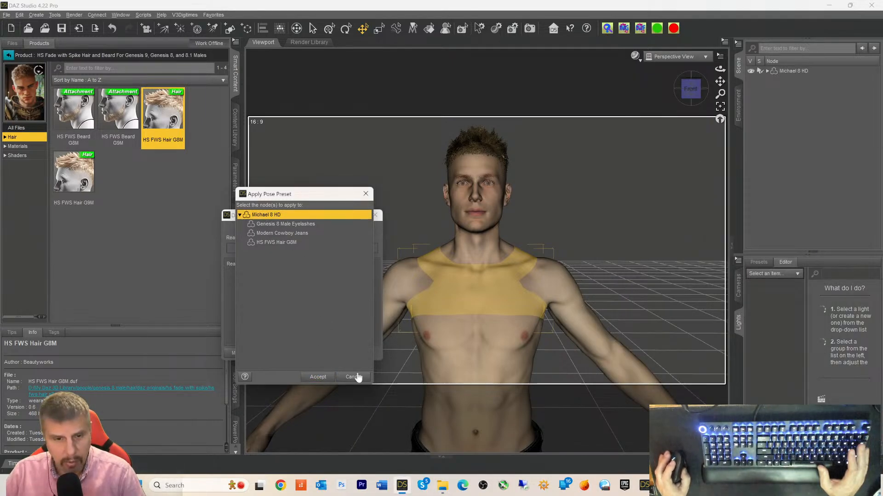
pyautogui.click(318, 377)
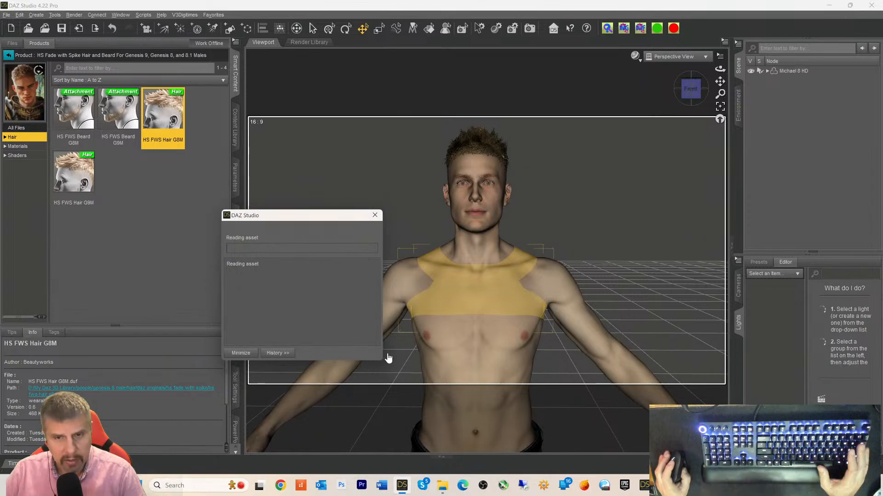
pyautogui.click(788, 71)
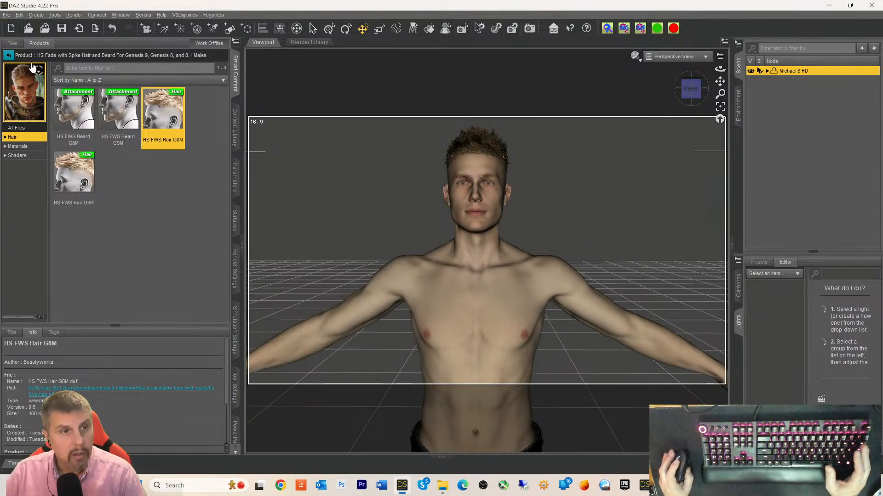
pyautogui.click(7, 15)
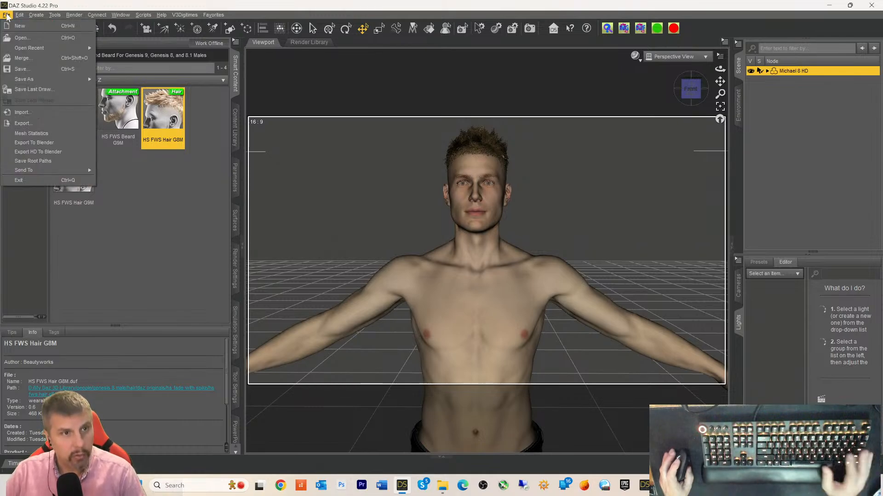
pyautogui.click(23, 123)
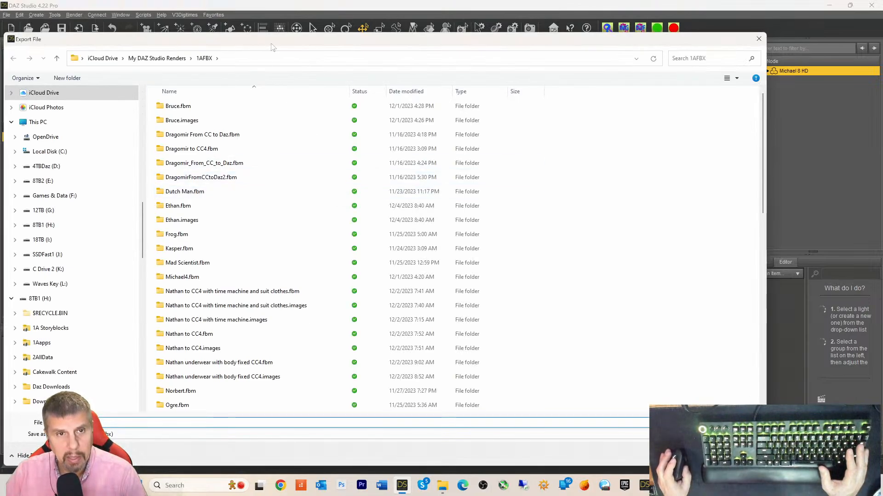
pyautogui.moveTo(271, 46); pyautogui.dragTo(314, 32)
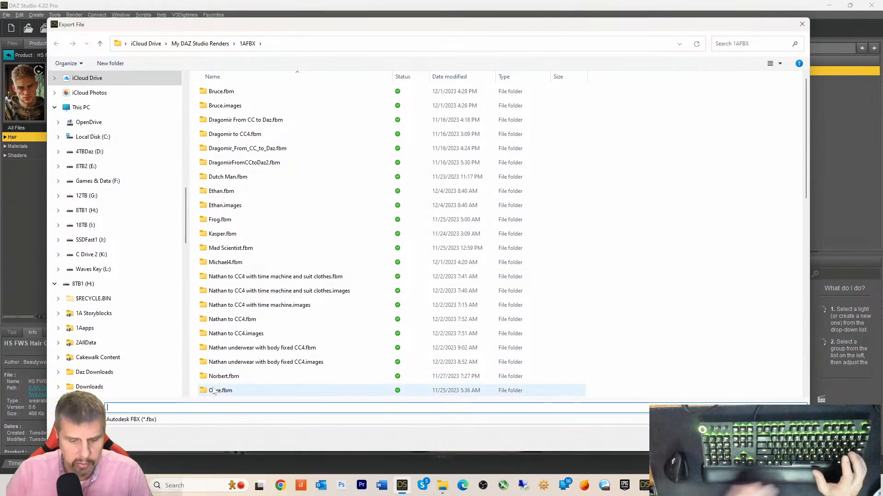
pyautogui.write('Michae')
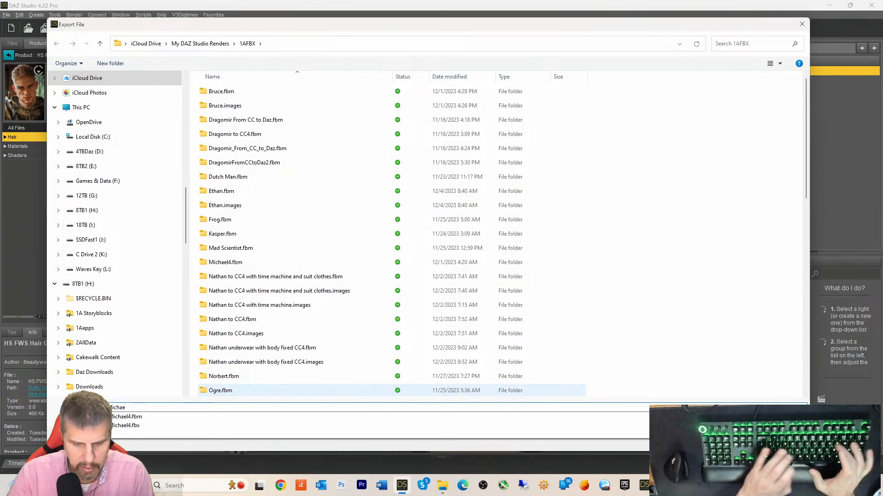
pyautogui.write('l8')
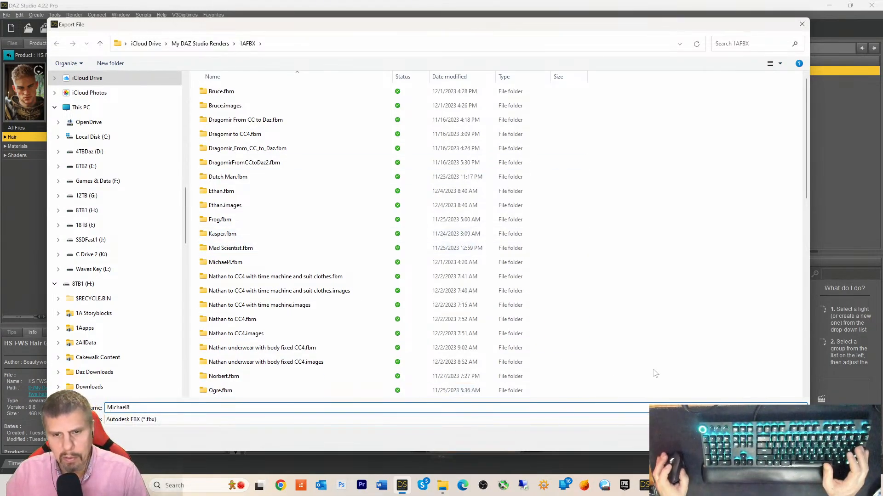
pyautogui.click(738, 440)
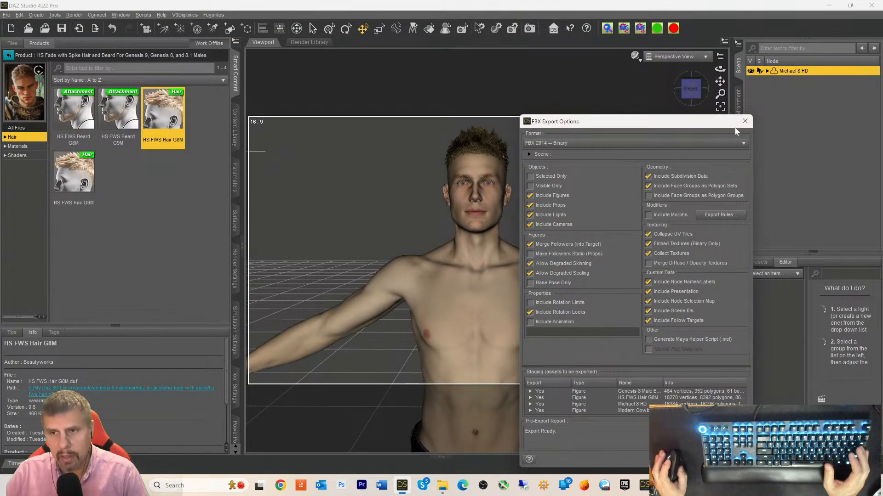
pyautogui.click(744, 120)
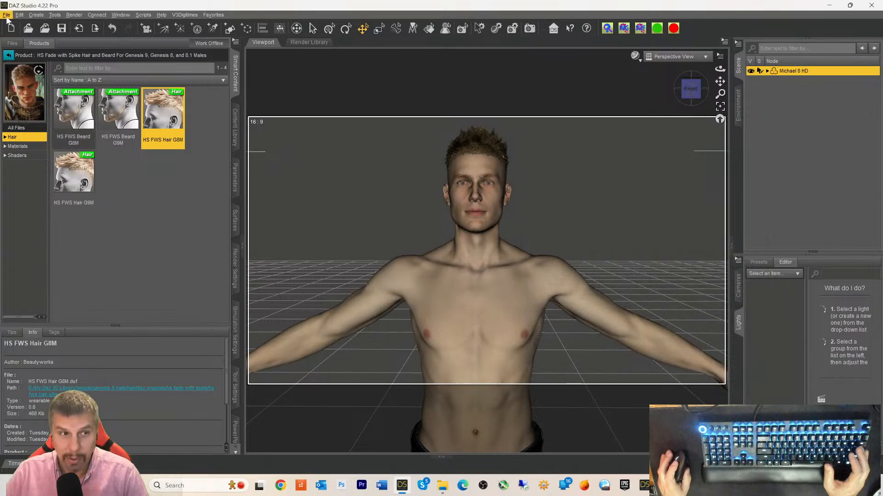
pyautogui.click(6, 15)
# - Export the scene as Michael8 into the FBX folder on the Desktop
pyautogui.click(30, 117)
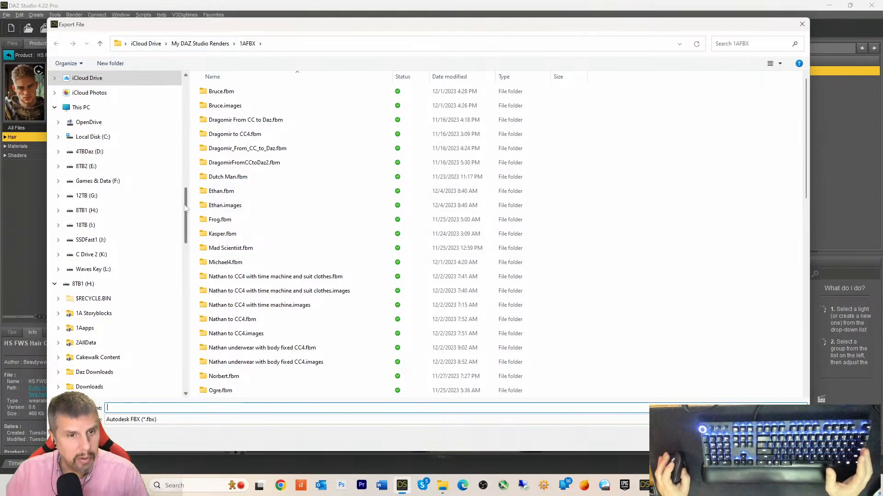
pyautogui.moveTo(185, 209); pyautogui.dragTo(185, 98)
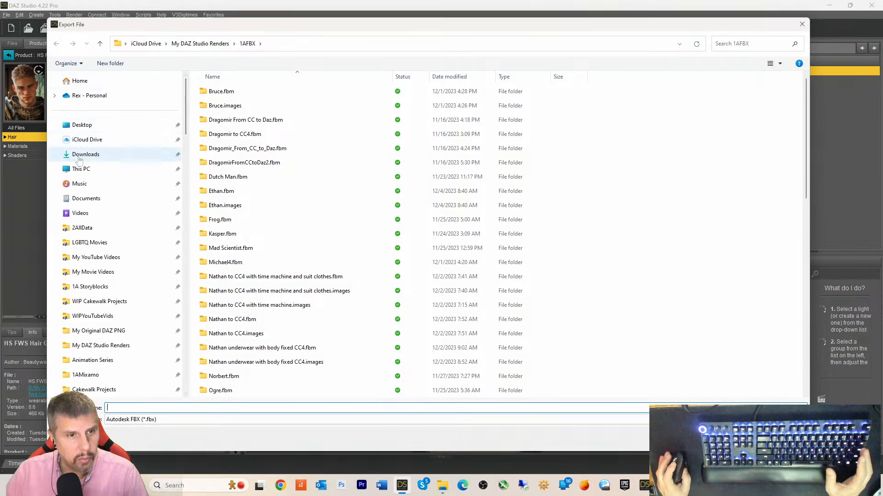
pyautogui.click(82, 124)
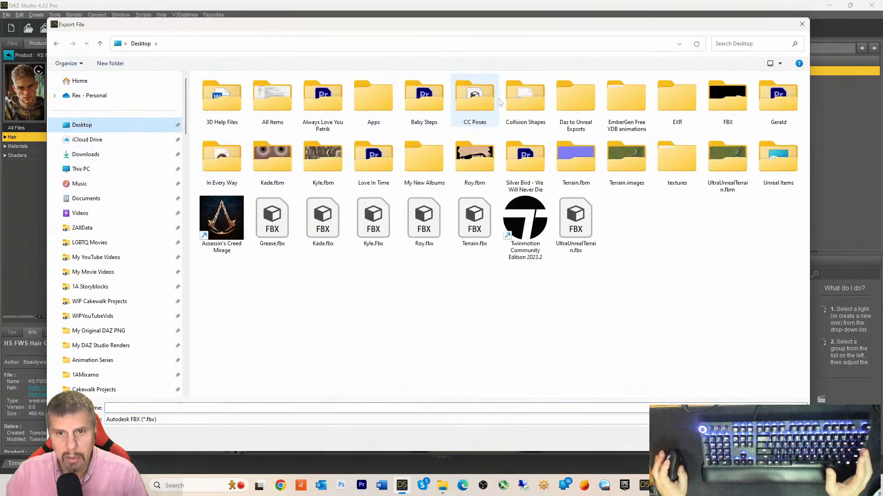
pyautogui.click(712, 102)
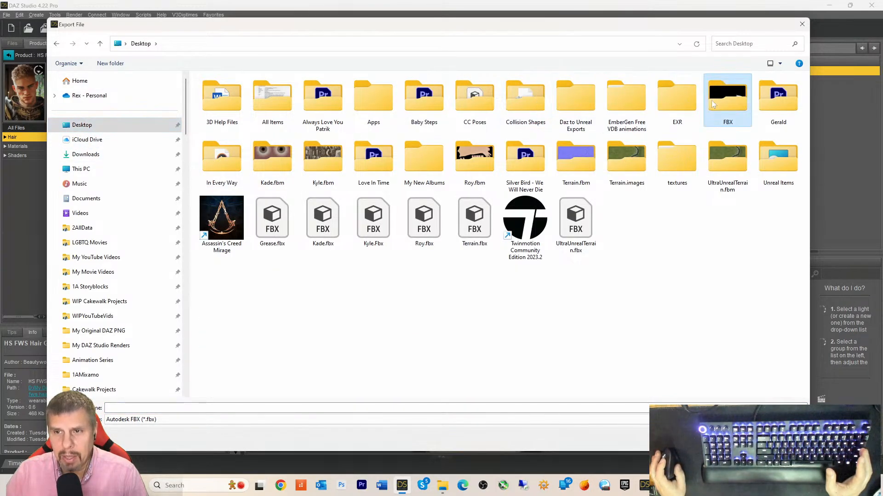
pyautogui.doubleClick(710, 100)
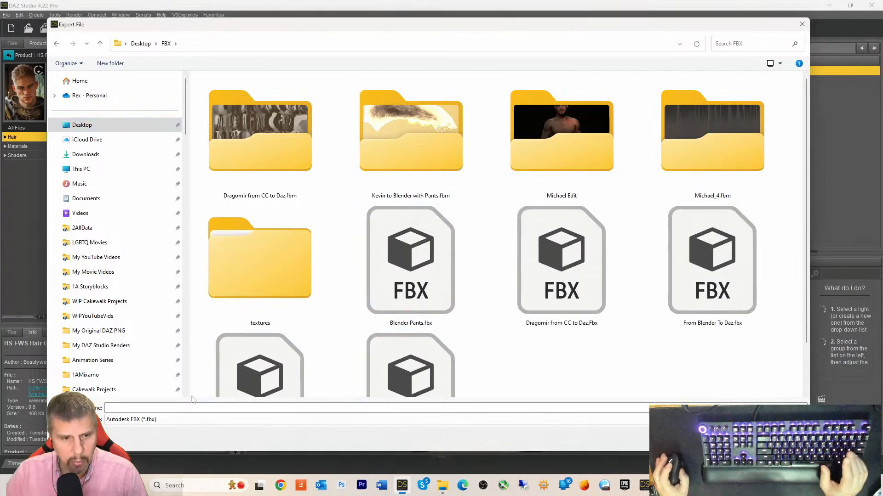
pyautogui.click(156, 409)
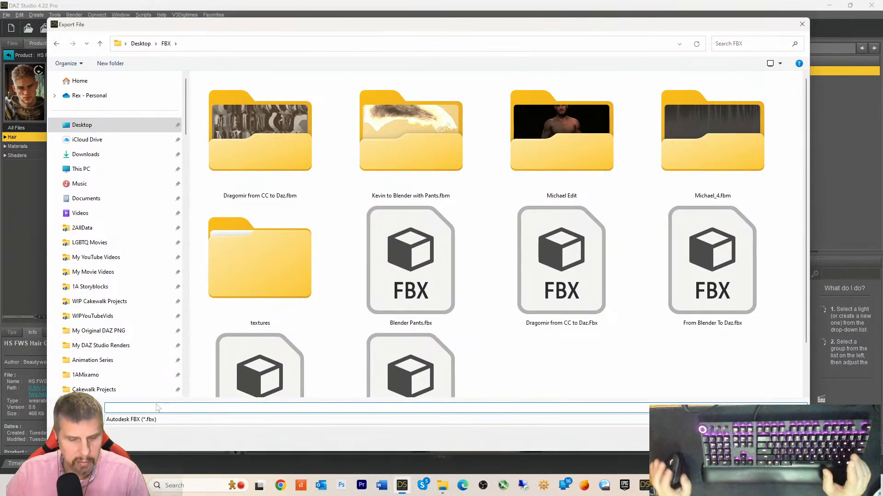
pyautogui.write('Miche')
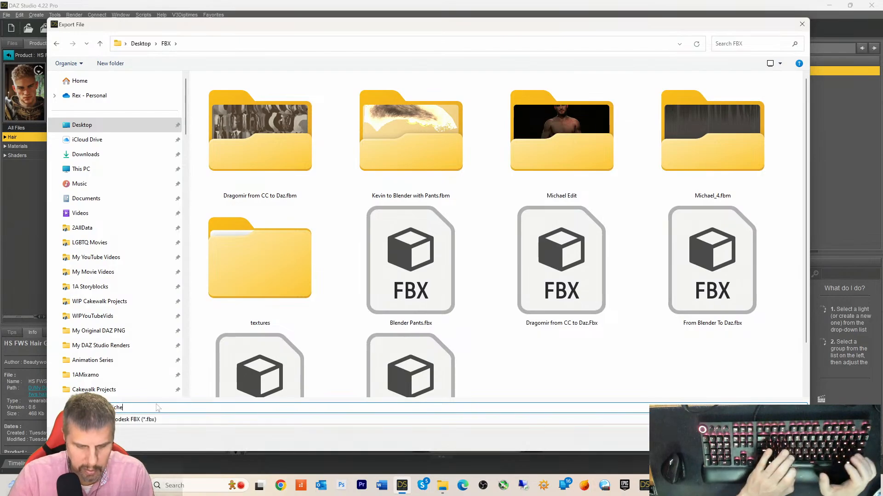
pyautogui.press('BackSpace')
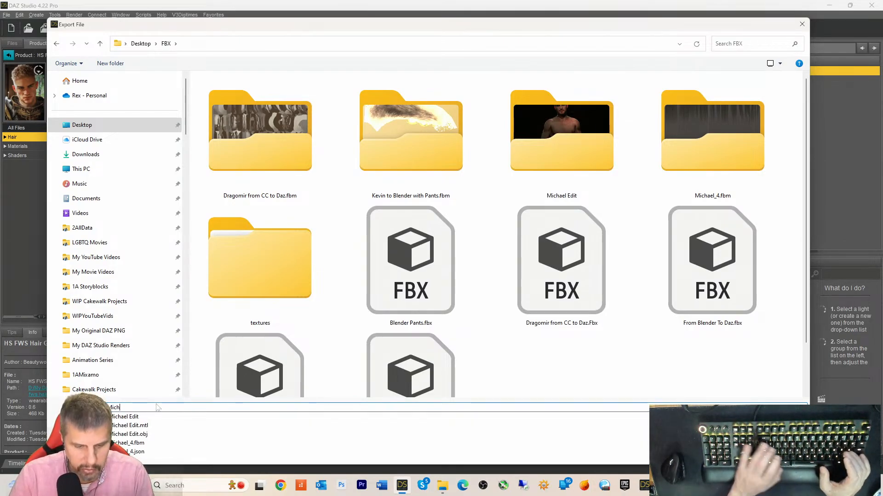
pyautogui.write('ael8')
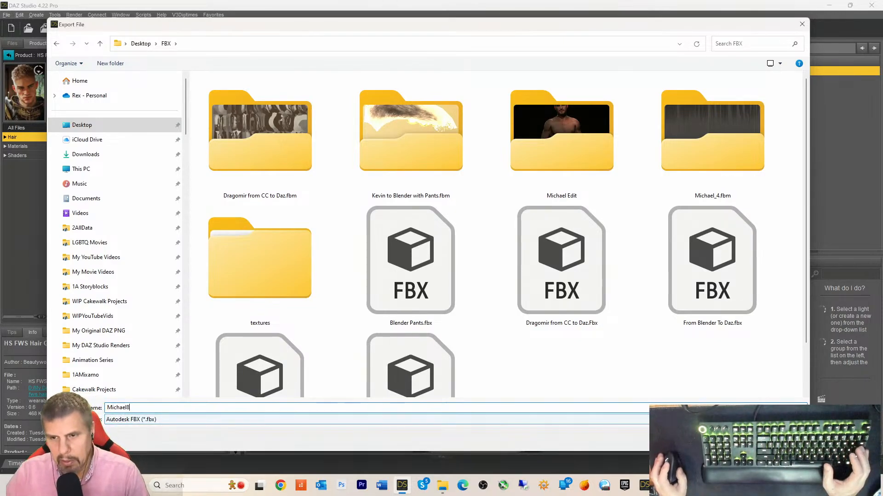
pyautogui.press('Return')
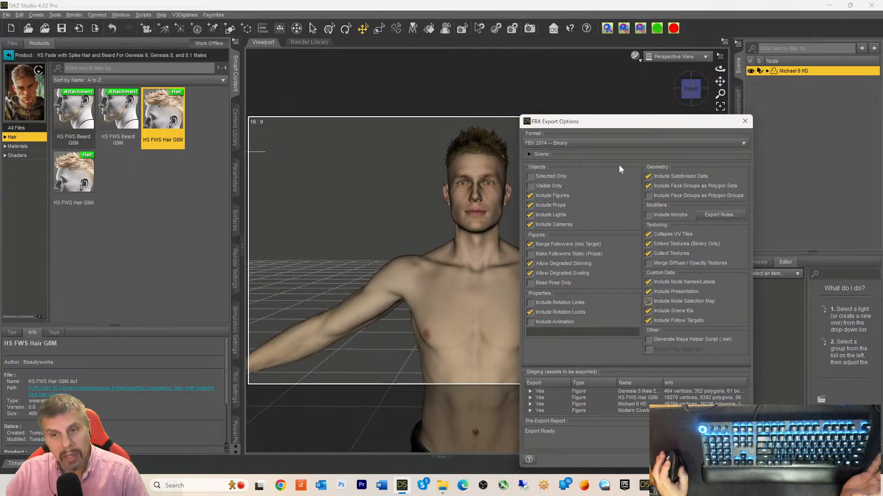
# - Uncheck Include Cameras, Include Lights and Include Subdivision Data in the FBX export options
pyautogui.click(554, 225)
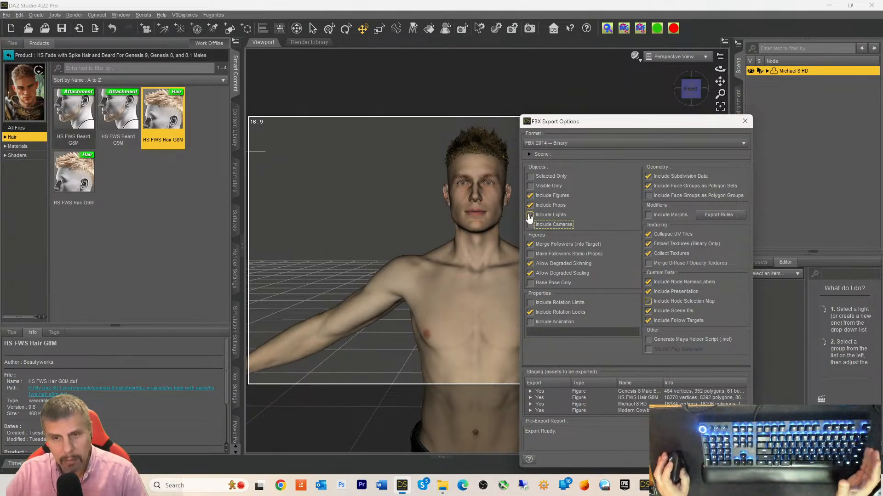
pyautogui.click(530, 215)
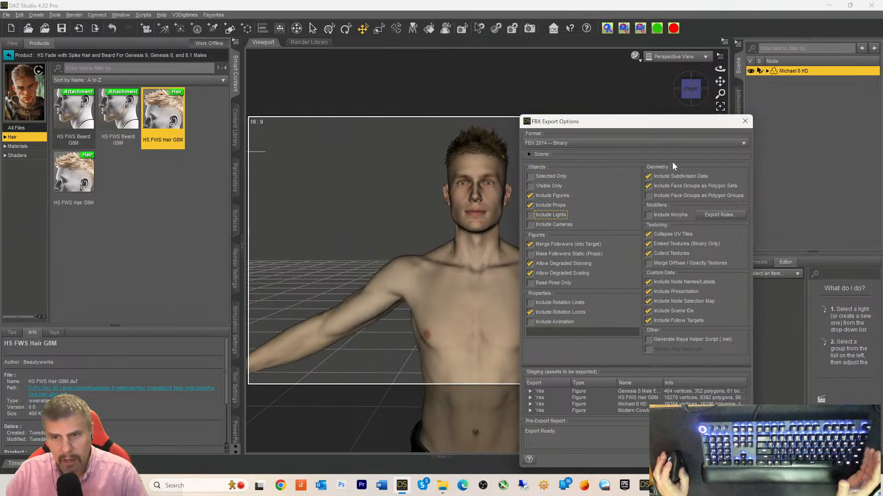
pyautogui.click(652, 177)
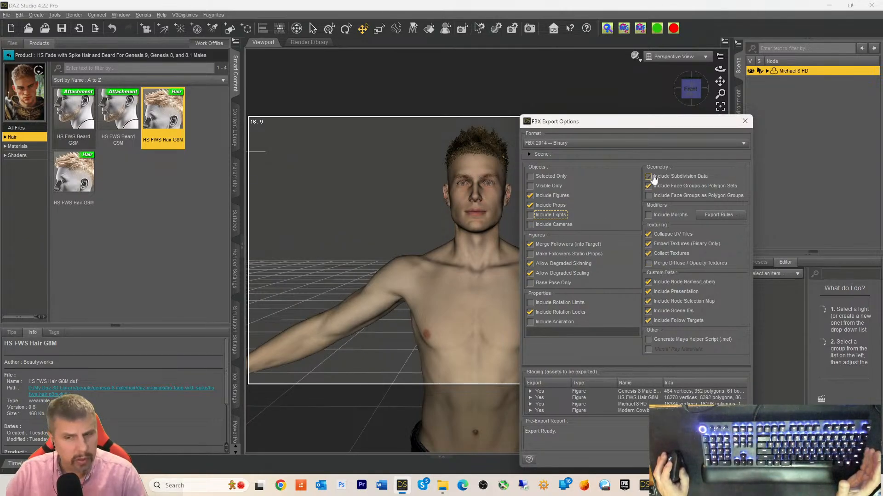
# - Re-check Include Subdivision Data, keeping lights and cameras excluded
pyautogui.click(650, 177)
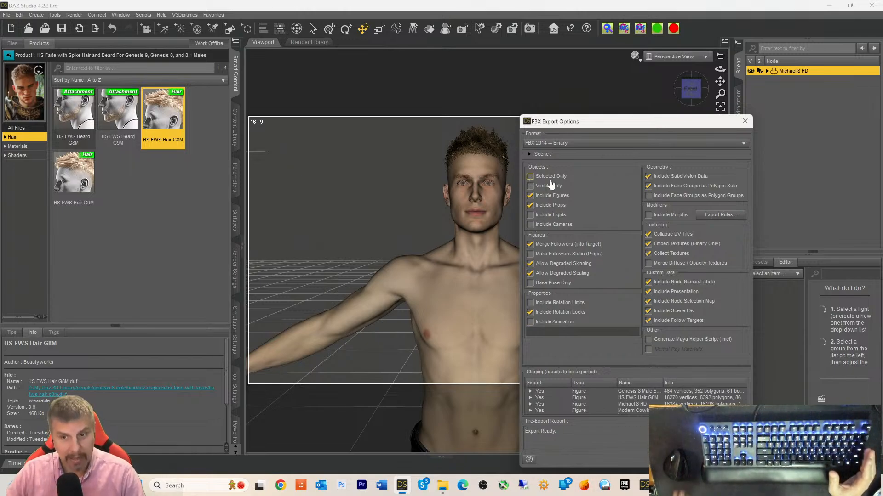
pyautogui.click(530, 391)
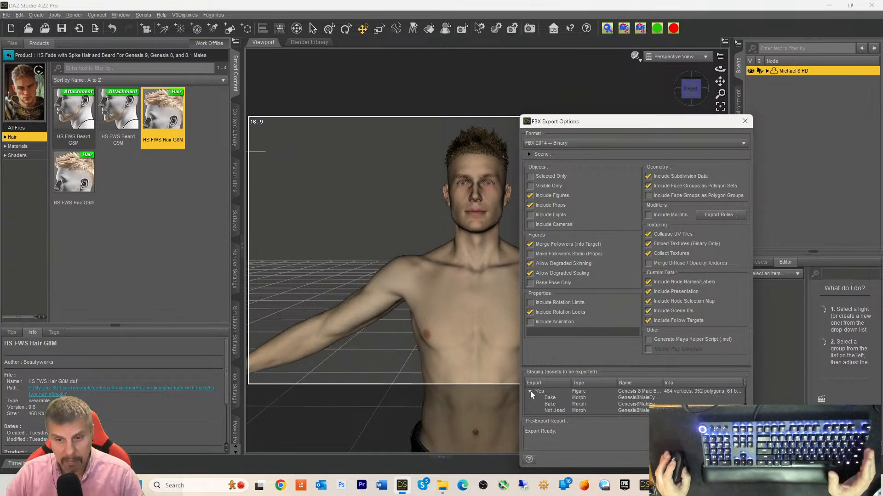
pyautogui.click(530, 391)
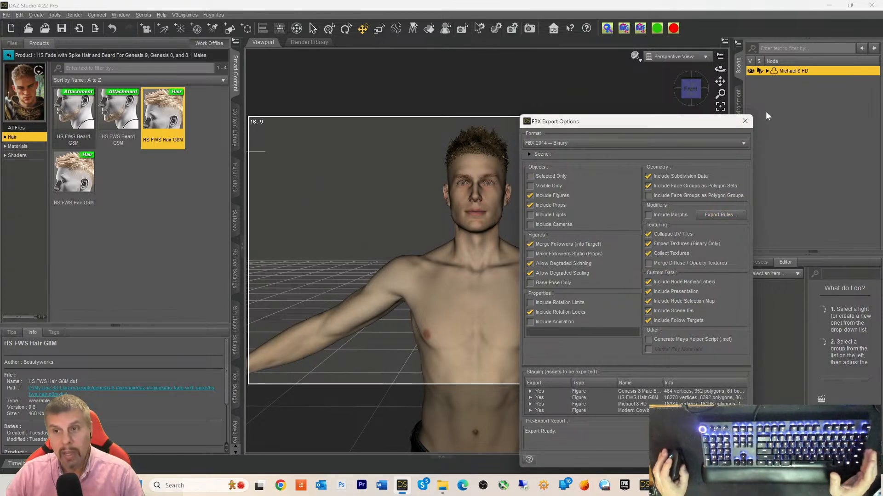
pyautogui.moveTo(617, 122); pyautogui.dragTo(569, 111)
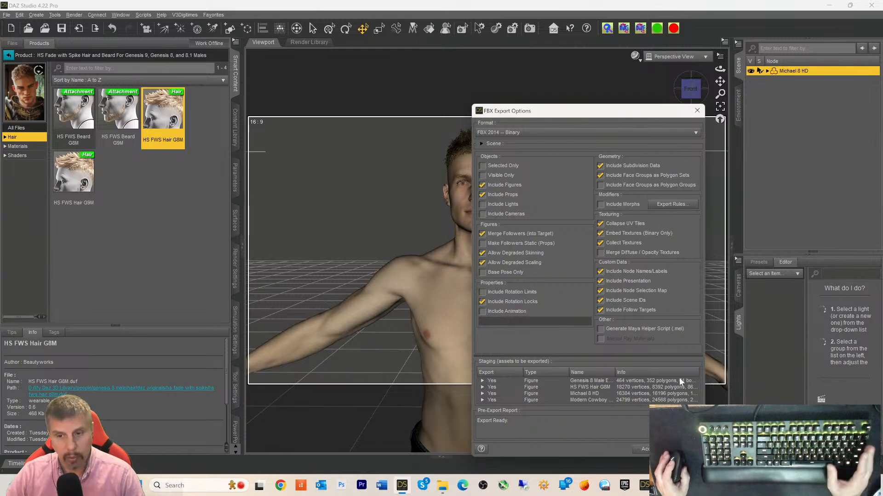
# - Accept the FBX Export Options to run the Michael8 export
pyautogui.click(643, 450)
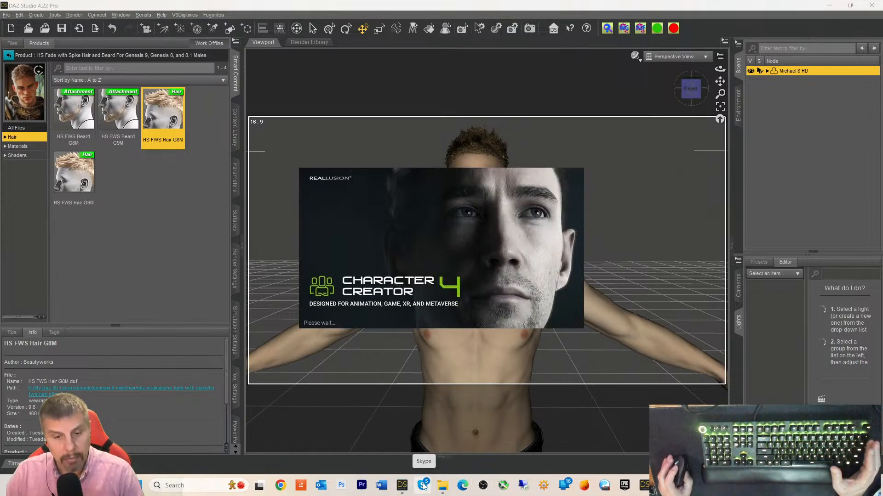
# - Launch Microsoft Word from the taskbar while Character Creator 4 loads
pyautogui.click(381, 485)
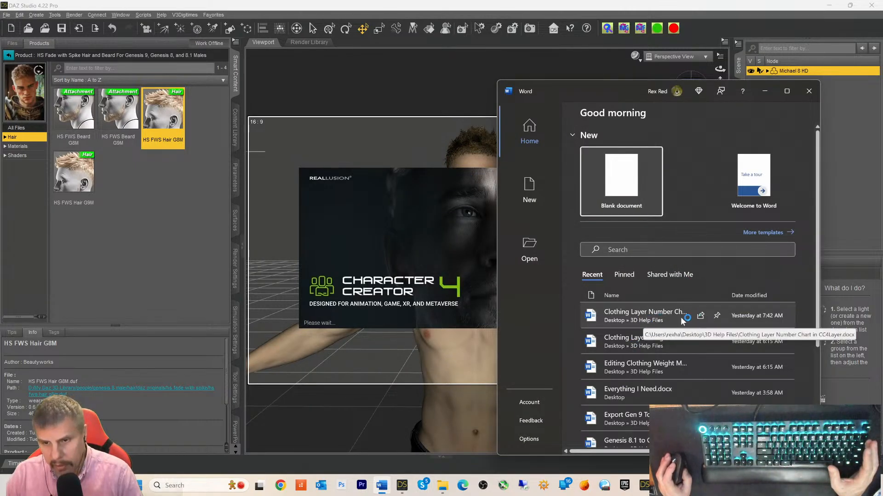
pyautogui.click(607, 314)
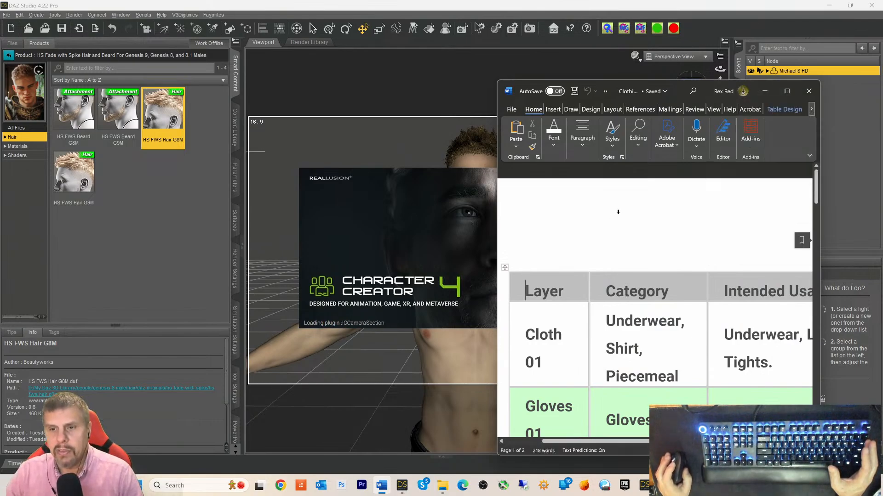
pyautogui.click(786, 91)
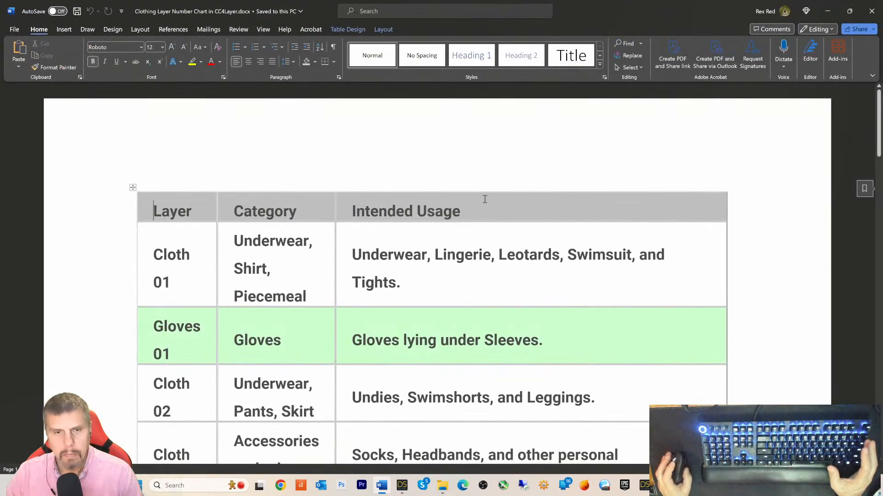
pyautogui.scroll(-10, 467, 230)
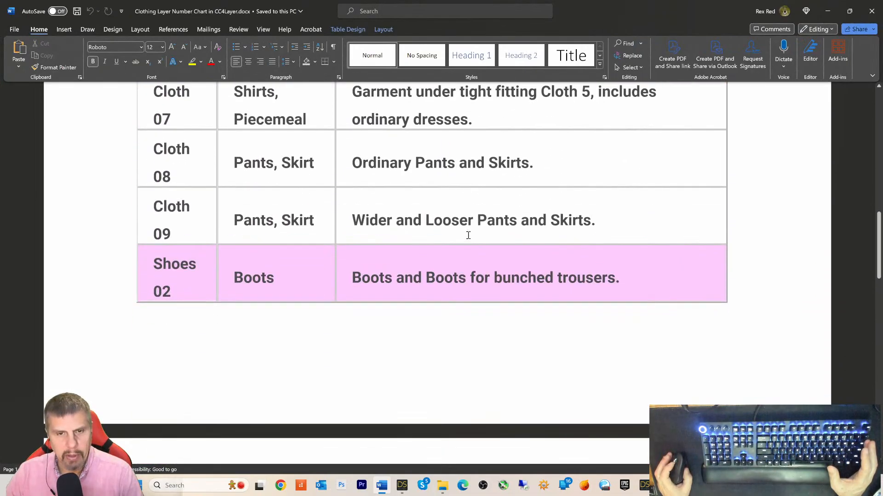
pyautogui.scroll(4, 468, 234)
pyautogui.scroll(5, 468, 234)
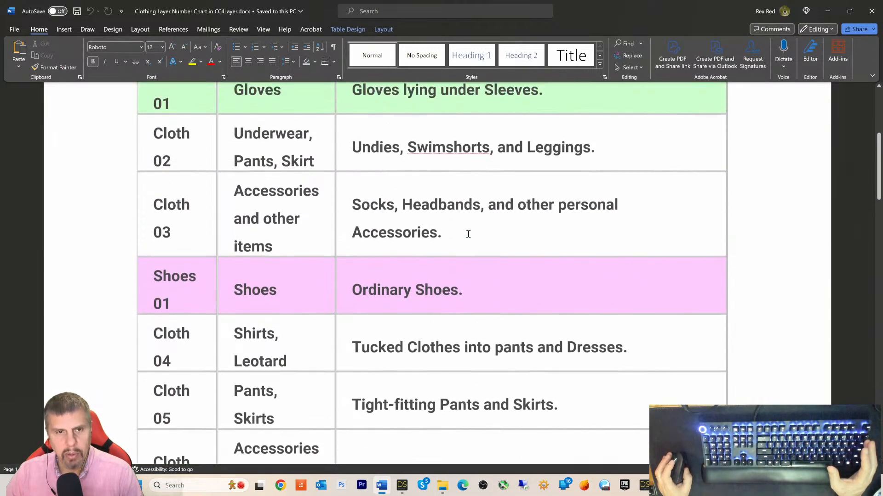
pyautogui.scroll(3, 468, 234)
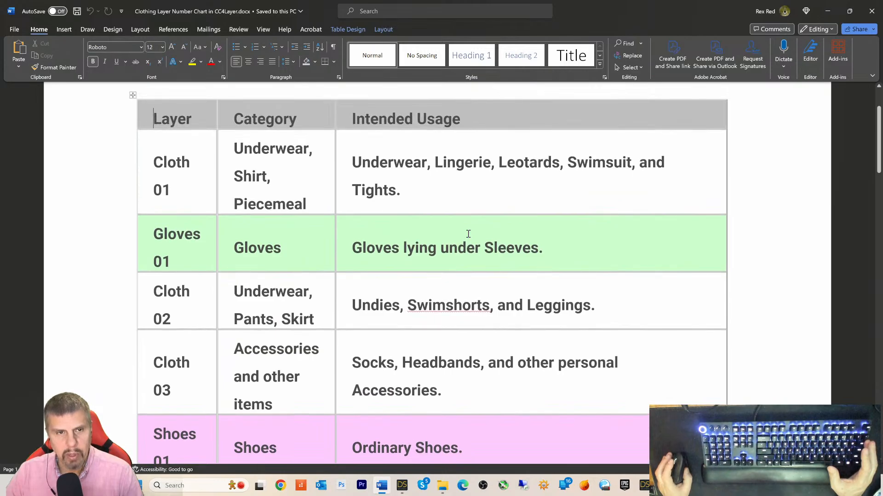
pyautogui.scroll(-1, 468, 234)
pyautogui.scroll(-5, 468, 234)
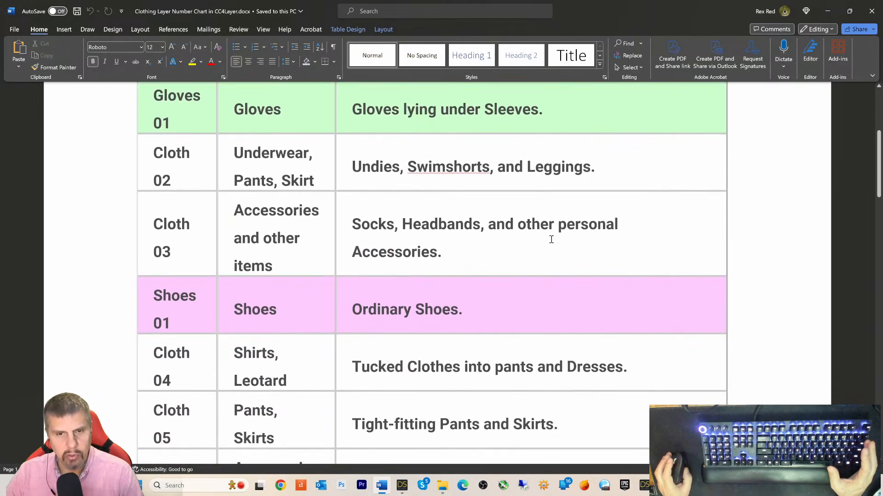
pyautogui.scroll(-6, 767, 257)
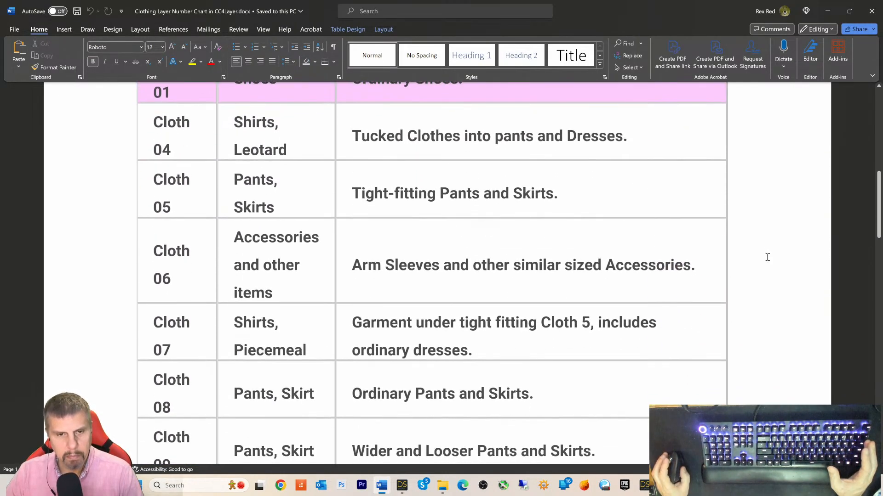
pyautogui.scroll(-8, 767, 257)
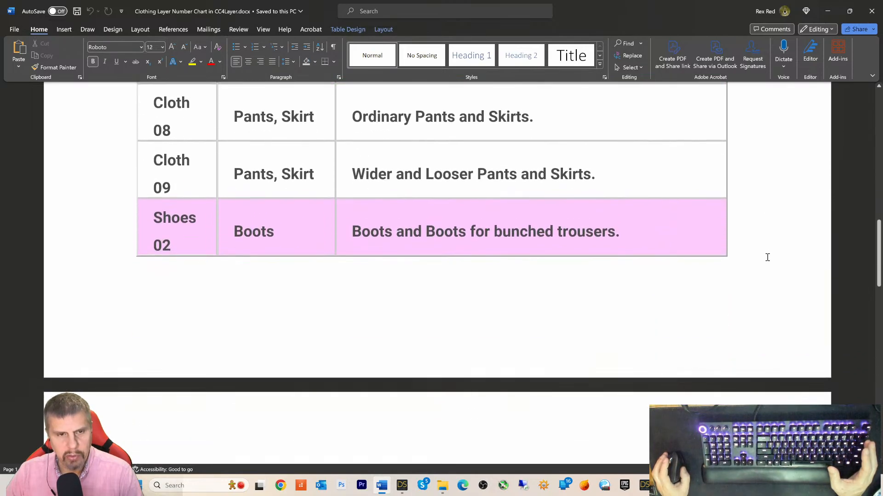
pyautogui.scroll(-8, 766, 256)
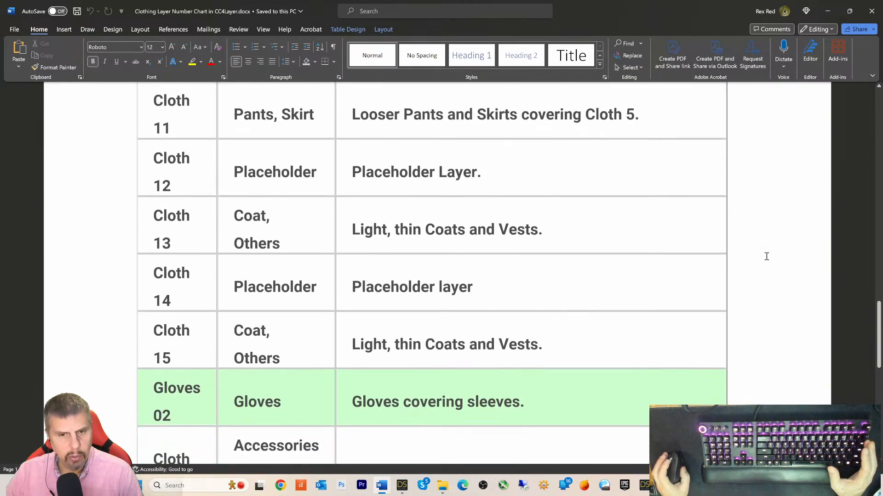
pyautogui.scroll(-3, 767, 257)
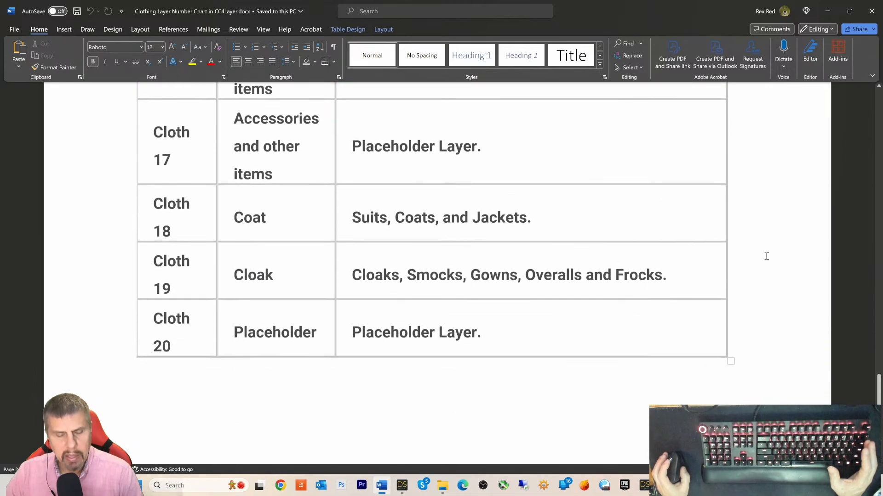
pyautogui.scroll(10, 766, 256)
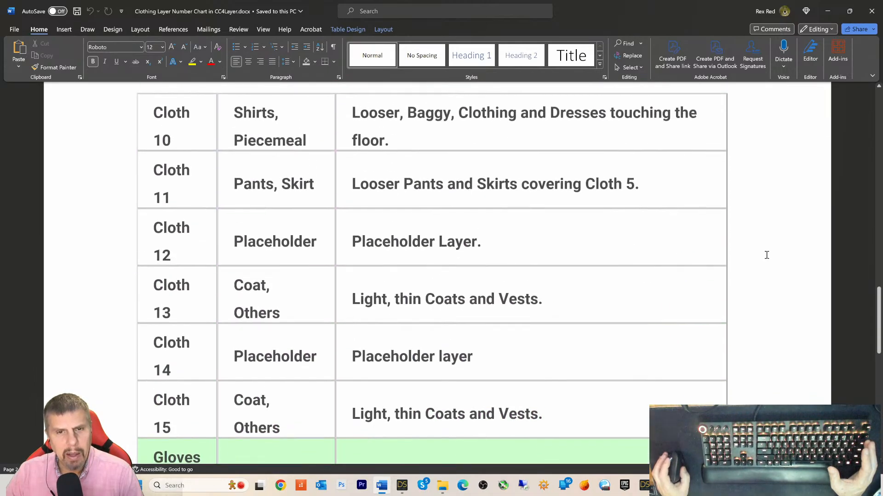
pyautogui.scroll(10, 766, 254)
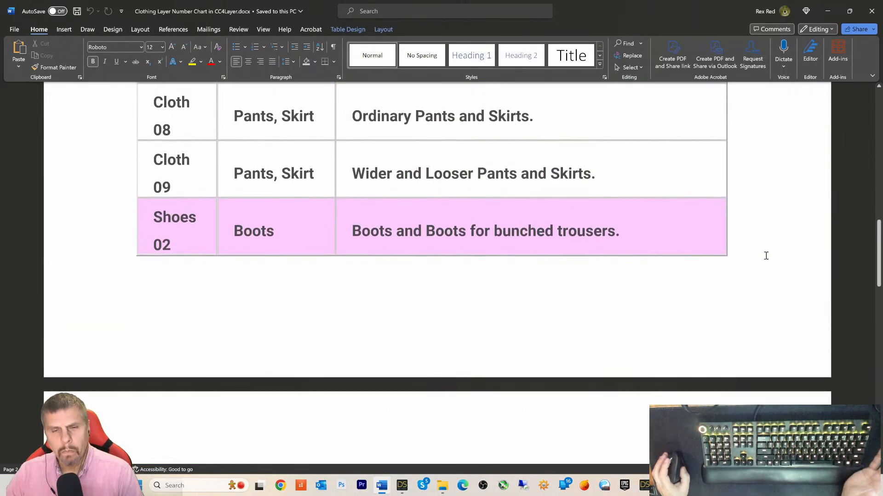
pyautogui.scroll(3, 766, 256)
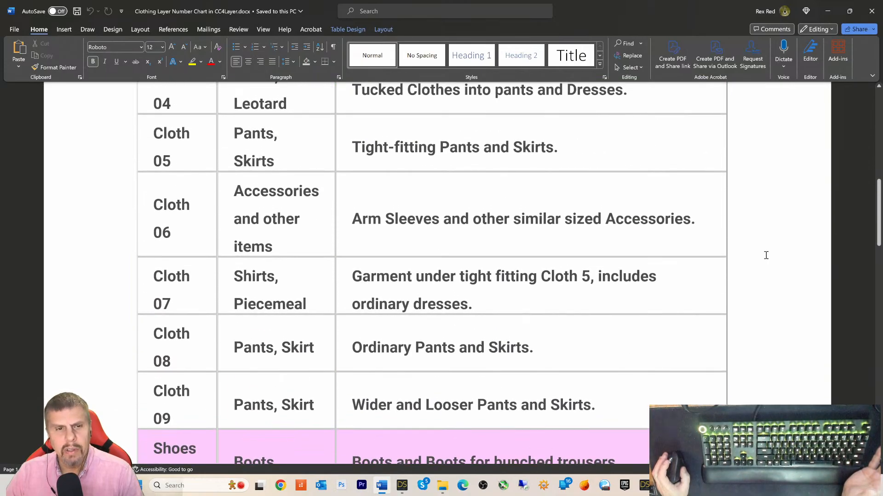
pyautogui.scroll(4, 773, 245)
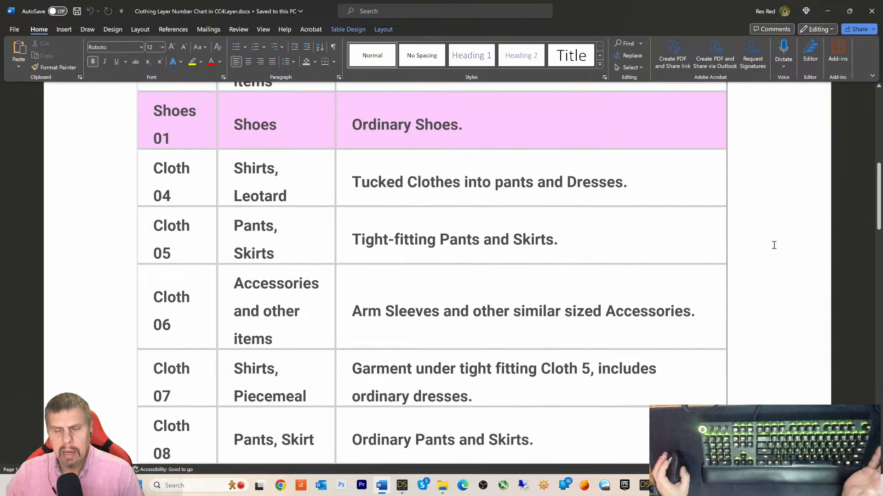
pyautogui.scroll(2, 774, 245)
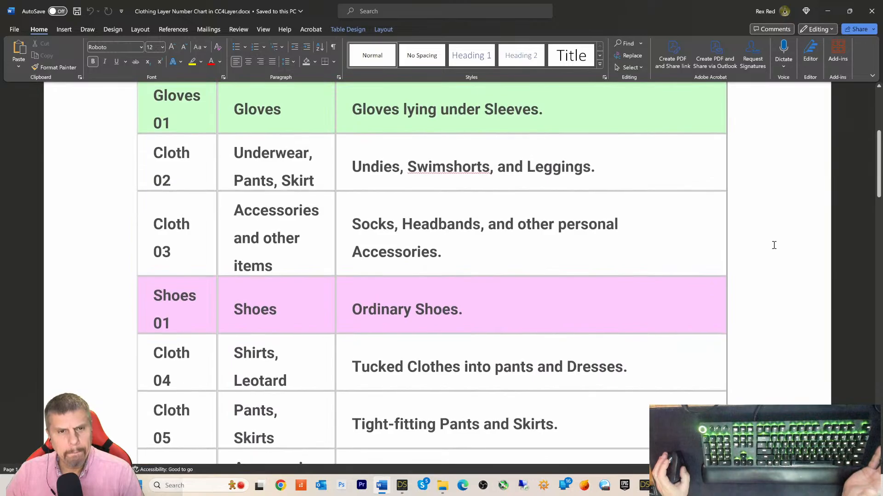
pyautogui.scroll(3, 774, 245)
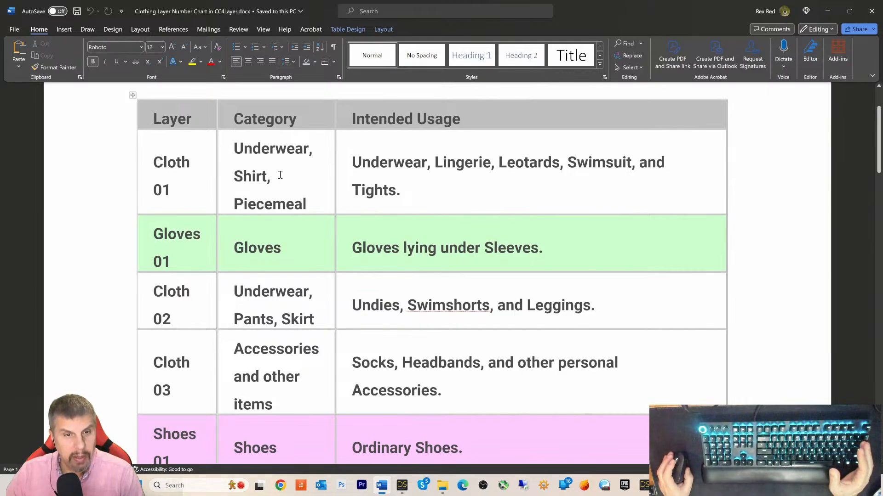
pyautogui.scroll(-5, 280, 176)
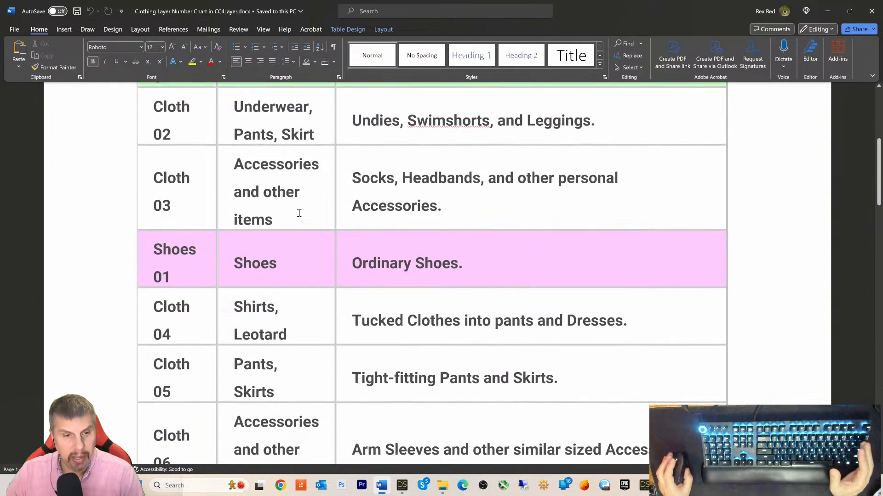
pyautogui.scroll(-6, 289, 258)
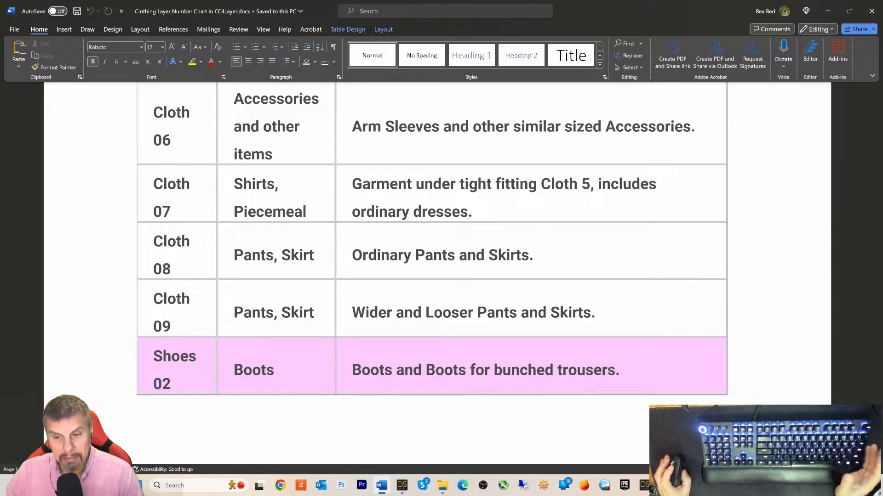
pyautogui.scroll(-1, 244, 304)
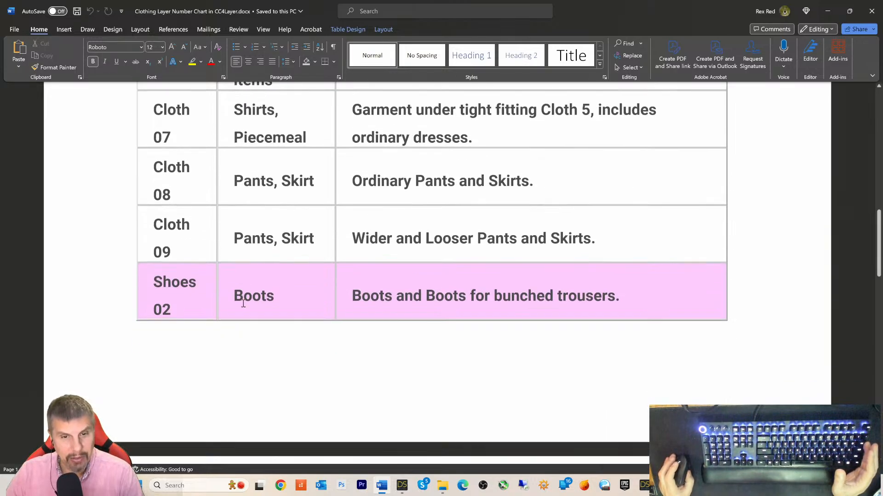
pyautogui.scroll(-5, 244, 304)
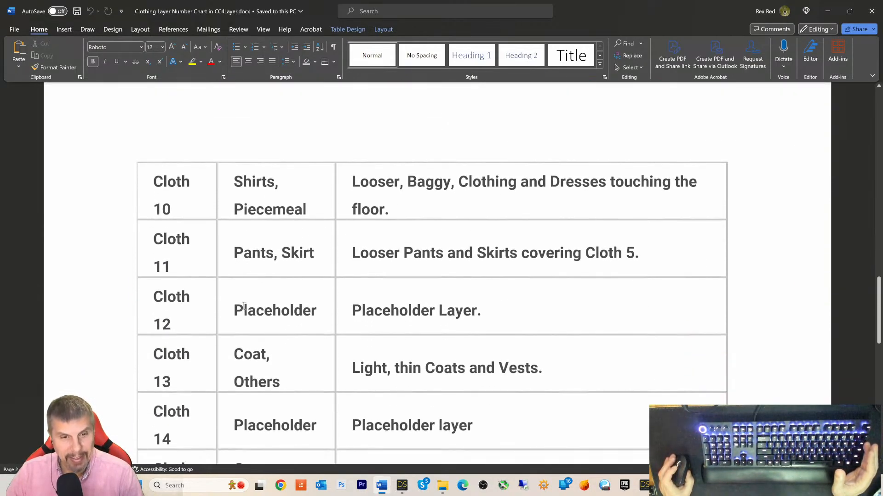
pyautogui.scroll(7, 243, 306)
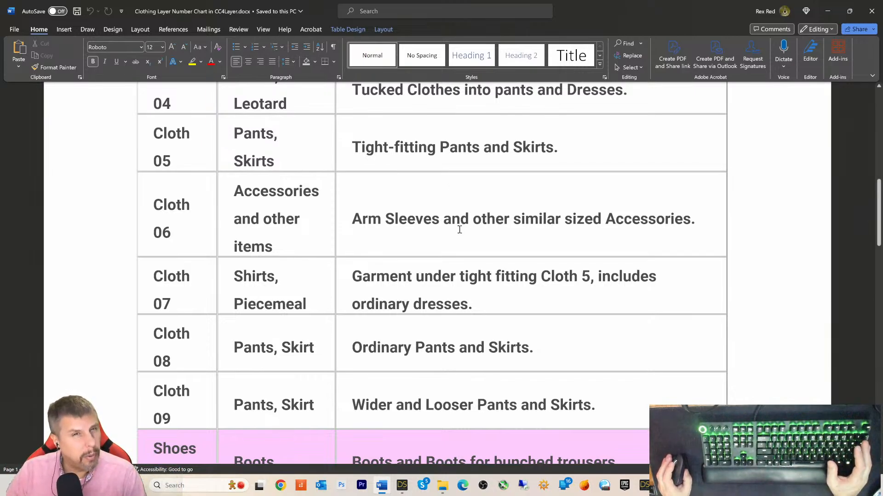
pyautogui.scroll(5, 458, 241)
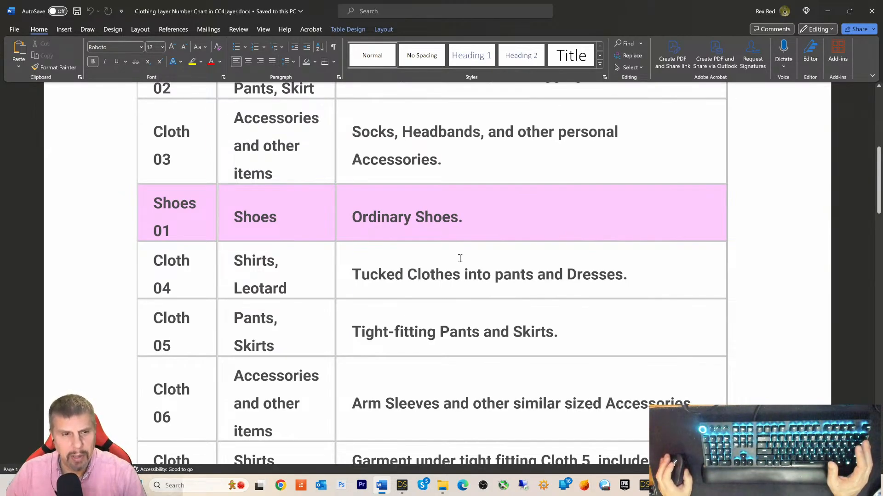
pyautogui.scroll(4, 456, 253)
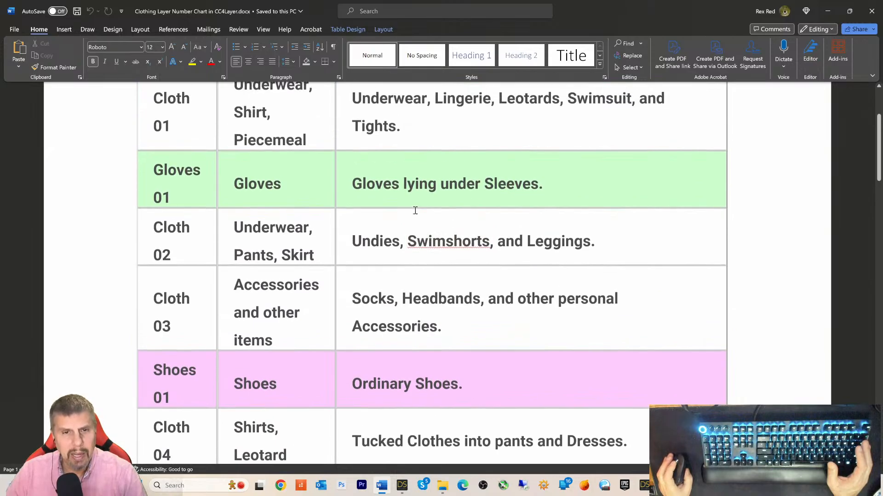
pyautogui.scroll(2, 415, 210)
pyautogui.scroll(-1, 428, 219)
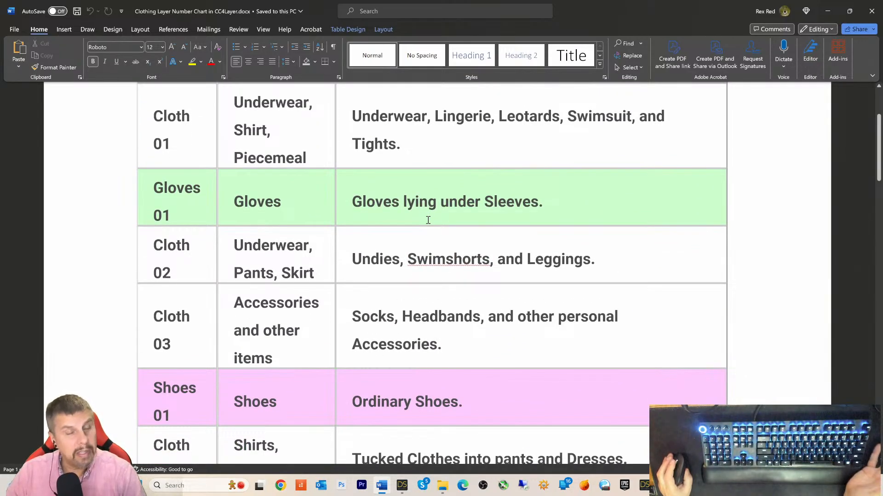
pyautogui.scroll(-1, 428, 220)
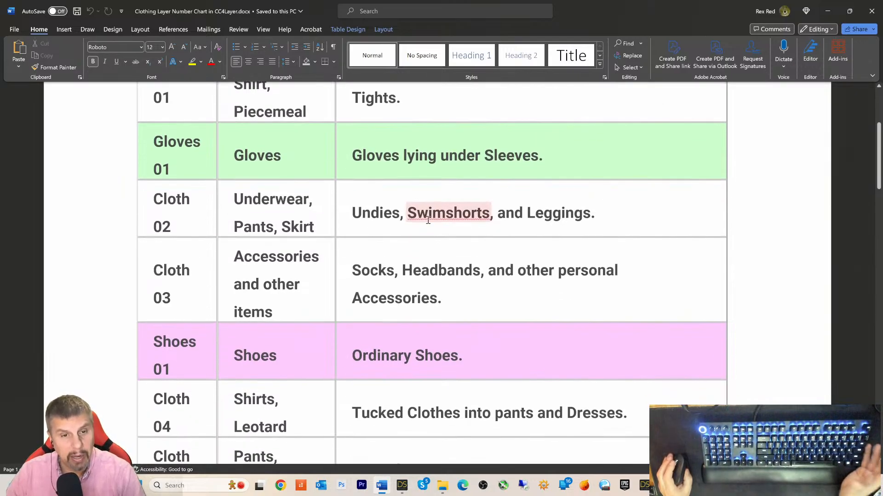
pyautogui.scroll(-3, 428, 220)
pyautogui.scroll(-6, 428, 220)
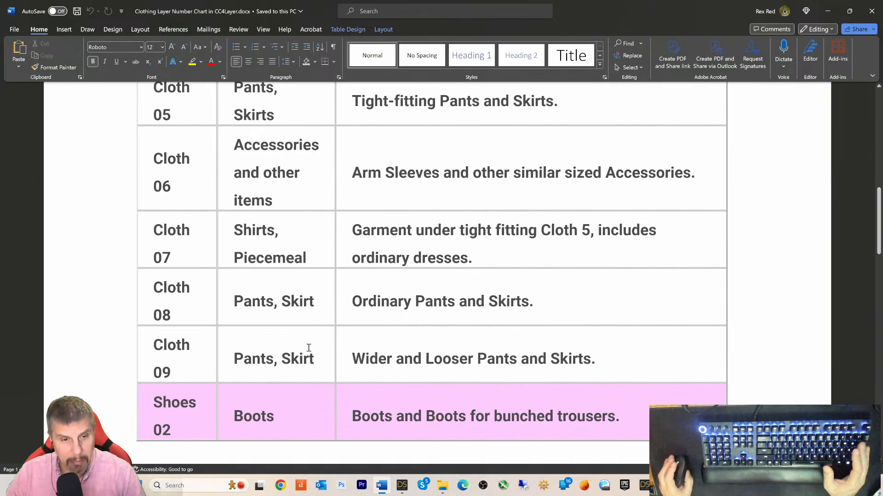
pyautogui.scroll(-9, 423, 359)
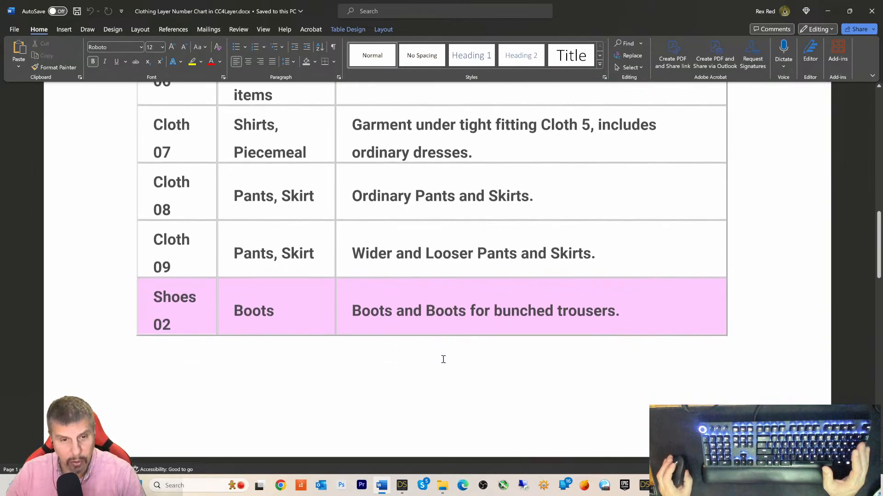
pyautogui.scroll(-2, 441, 359)
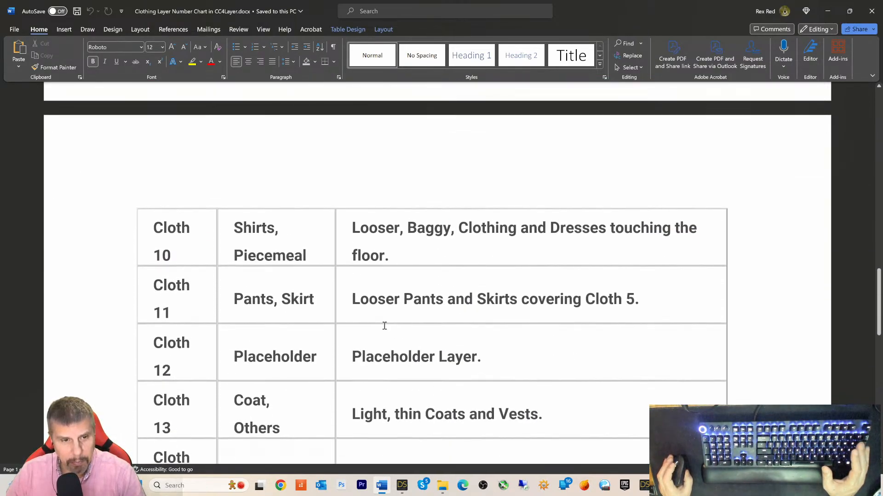
pyautogui.scroll(-7, 386, 281)
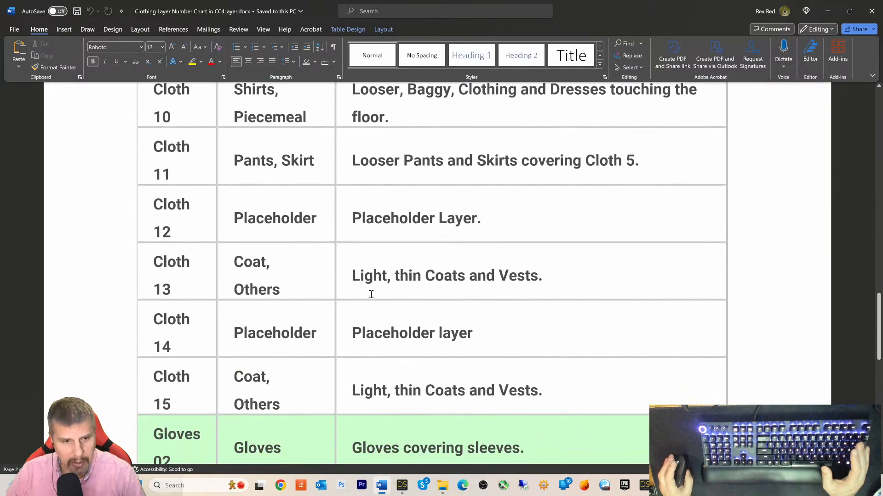
pyautogui.scroll(-1, 354, 307)
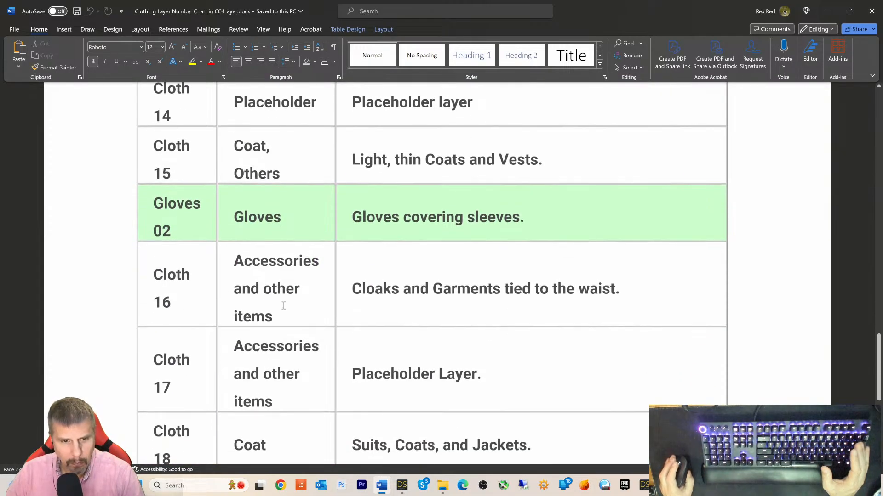
pyautogui.scroll(-2, 283, 306)
pyautogui.scroll(-2, 268, 324)
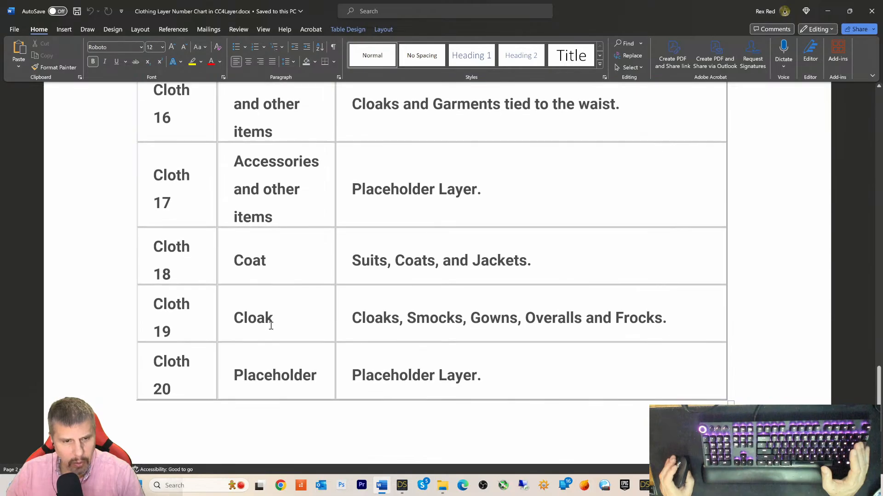
pyautogui.scroll(3, 270, 321)
pyautogui.scroll(6, 271, 326)
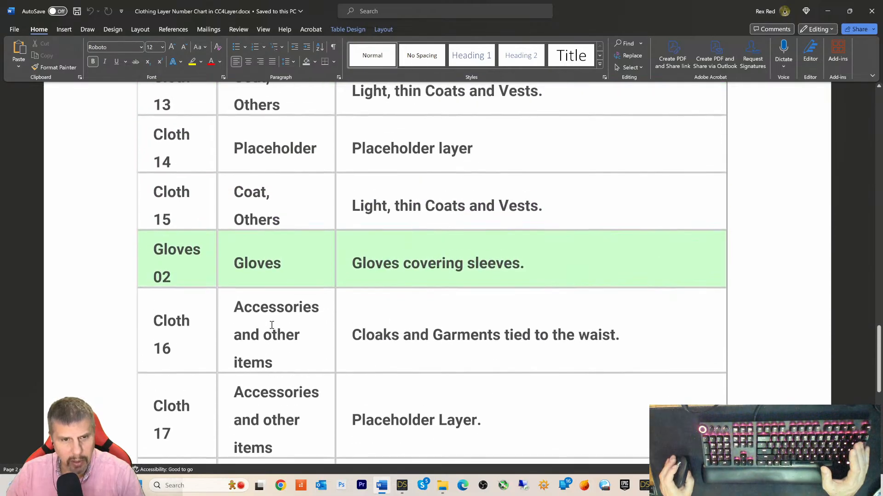
pyautogui.scroll(2, 271, 321)
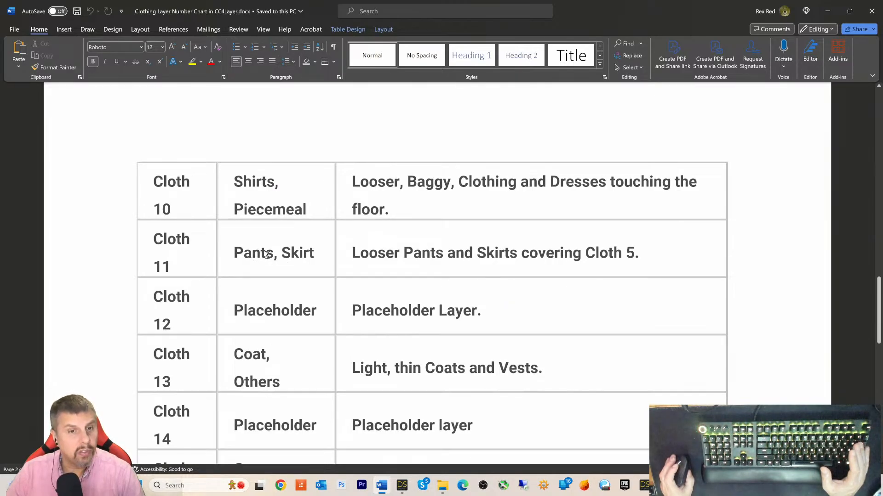
pyautogui.scroll(8, 268, 255)
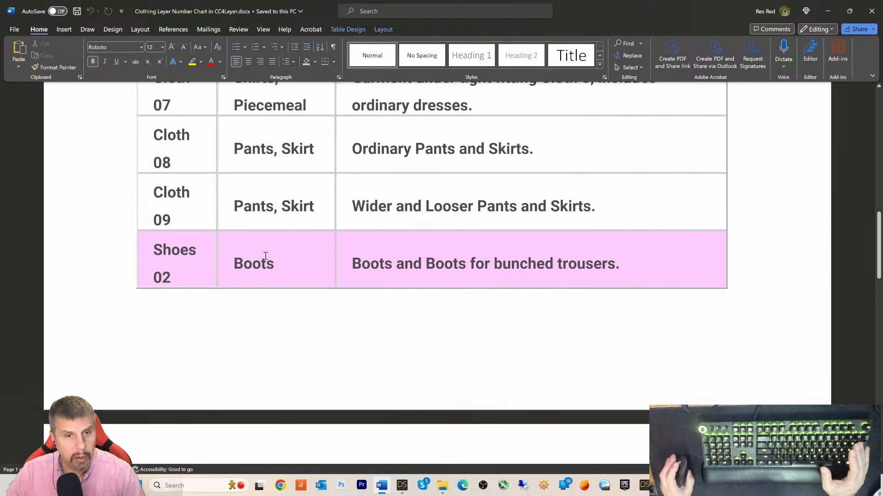
pyautogui.scroll(1, 265, 256)
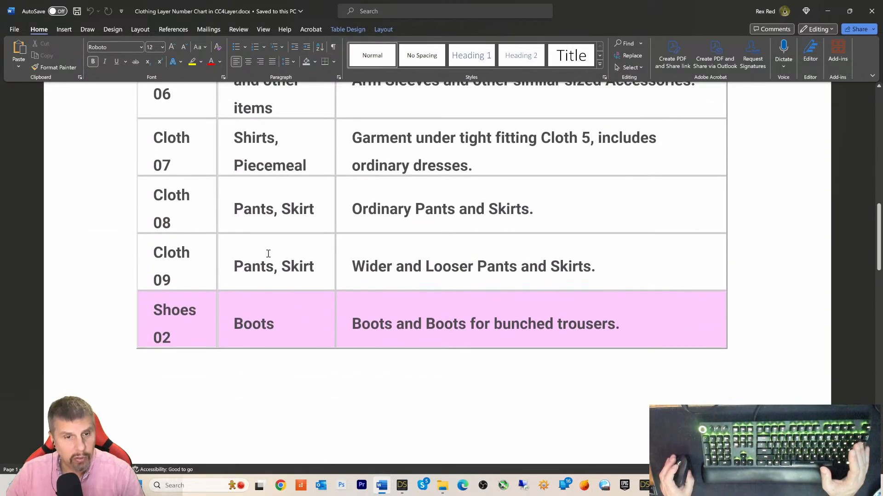
pyautogui.scroll(2, 268, 254)
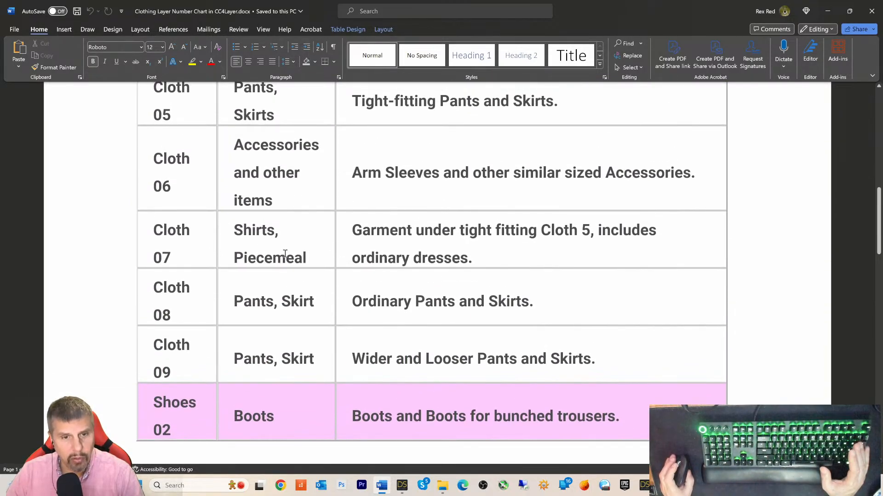
pyautogui.scroll(3, 331, 255)
pyautogui.scroll(1, 317, 259)
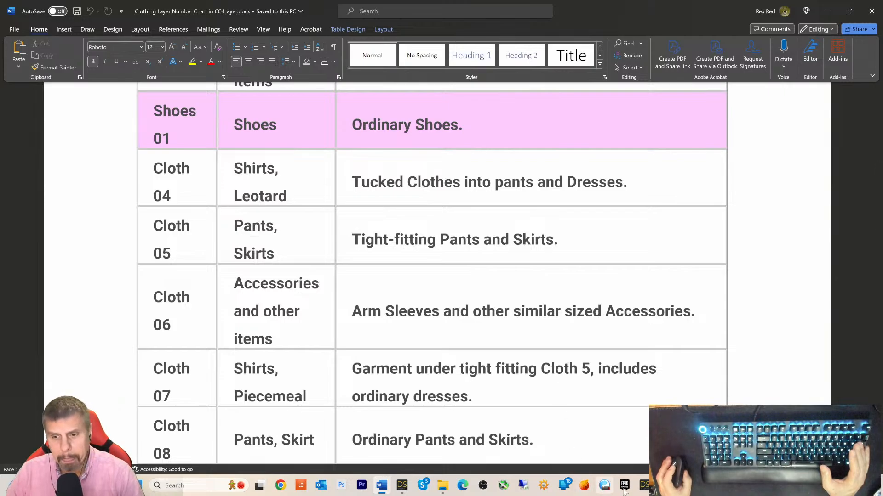
# - In Character Creator 4, start a CC3+ Transformer import
pyautogui.click(664, 485)
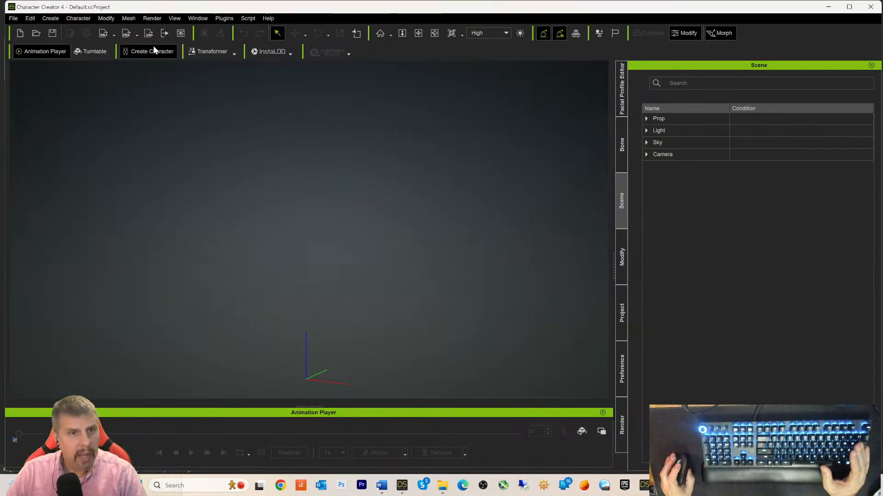
pyautogui.click(12, 18)
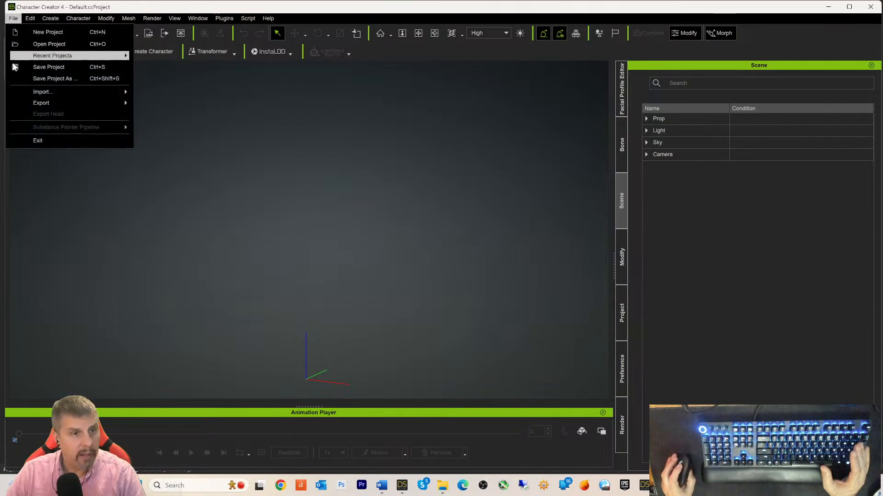
pyautogui.click(242, 104)
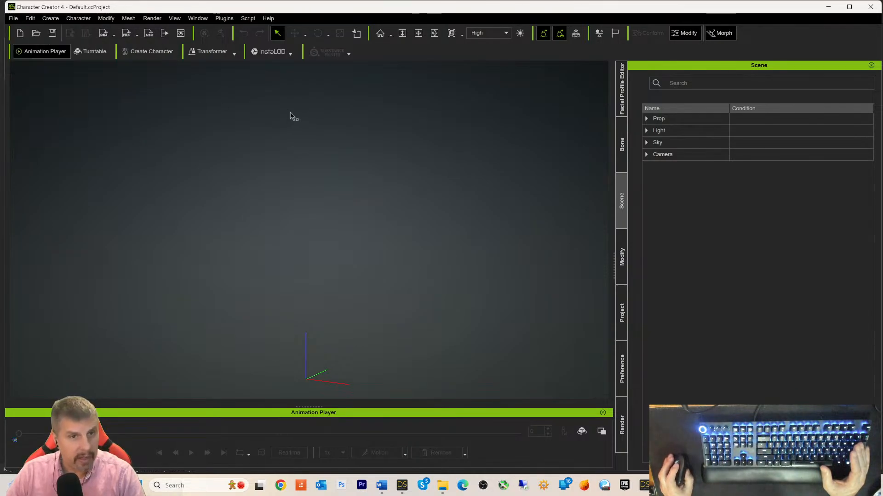
pyautogui.click(233, 54)
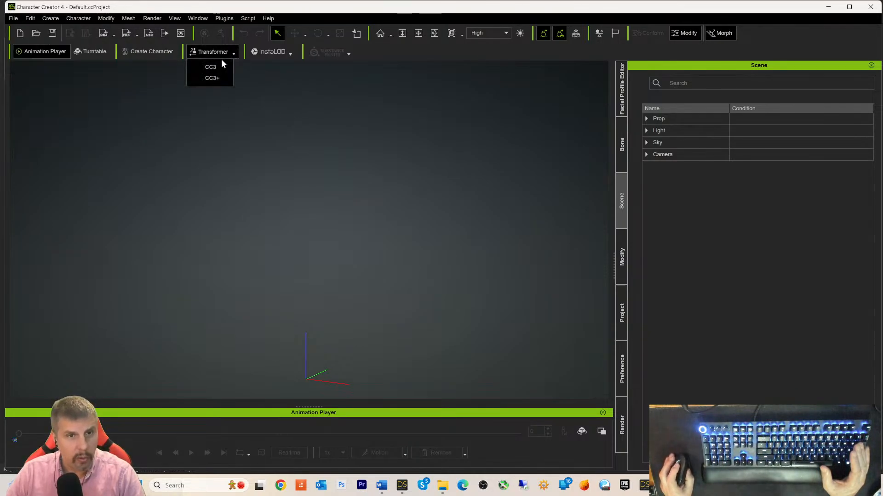
pyautogui.click(206, 82)
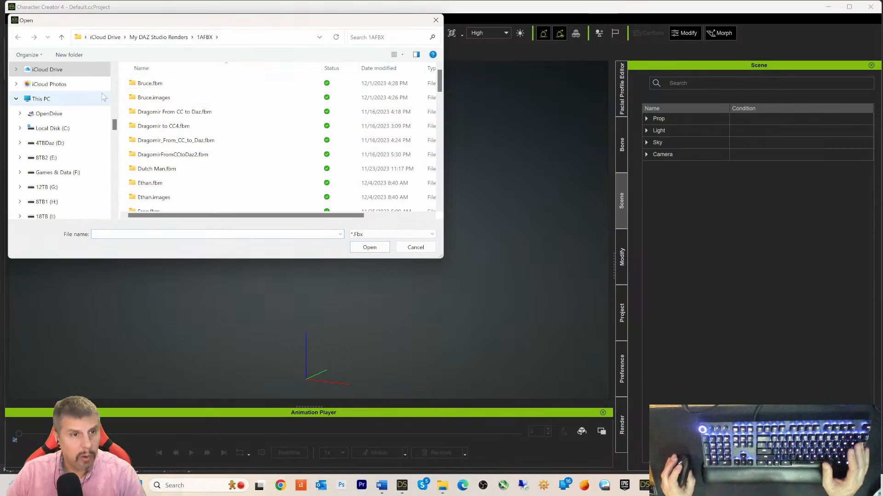
# - Browse to the Desktop's FBX folder and open Michael8.fbx
pyautogui.click(43, 99)
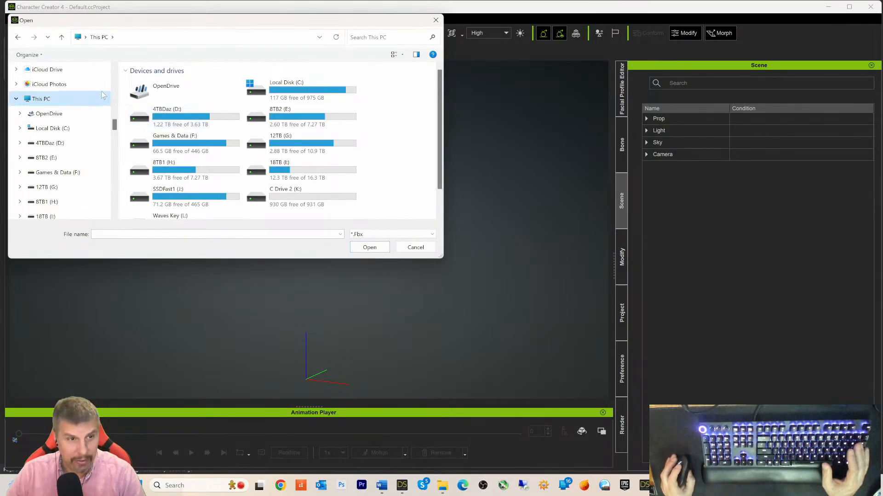
pyautogui.scroll(5, 54, 84)
pyautogui.scroll(3, 55, 84)
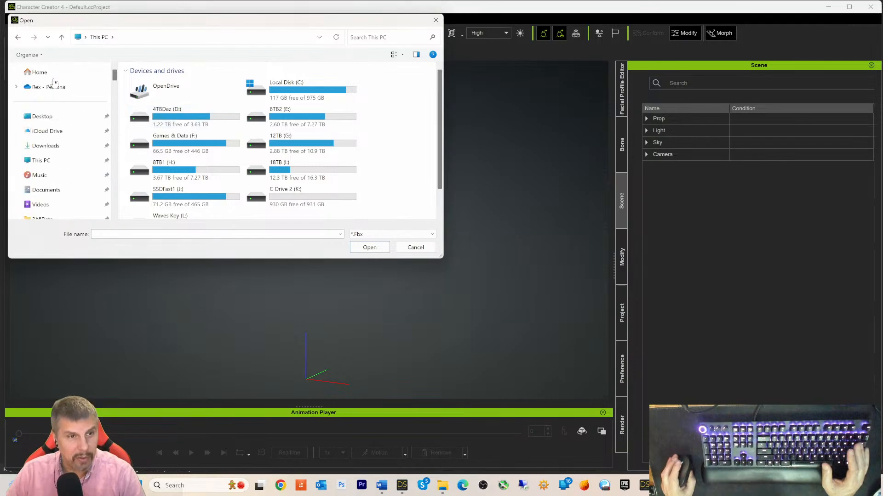
pyautogui.click(42, 116)
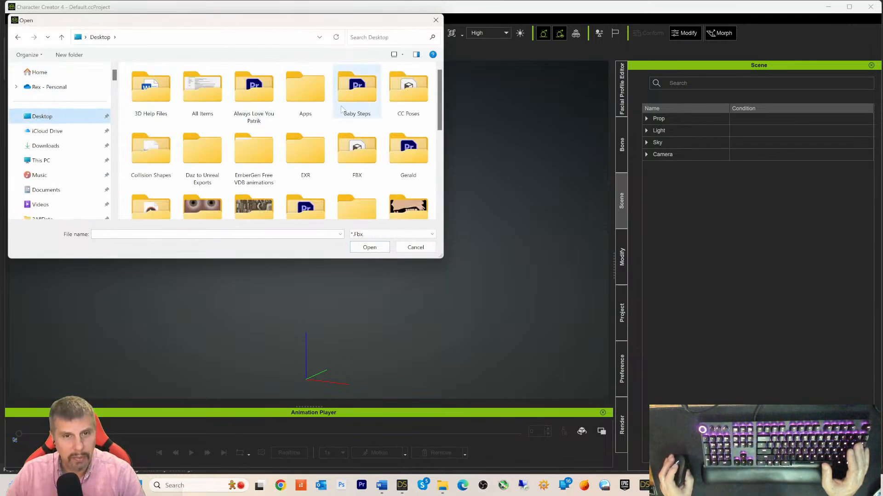
pyautogui.doubleClick(360, 162)
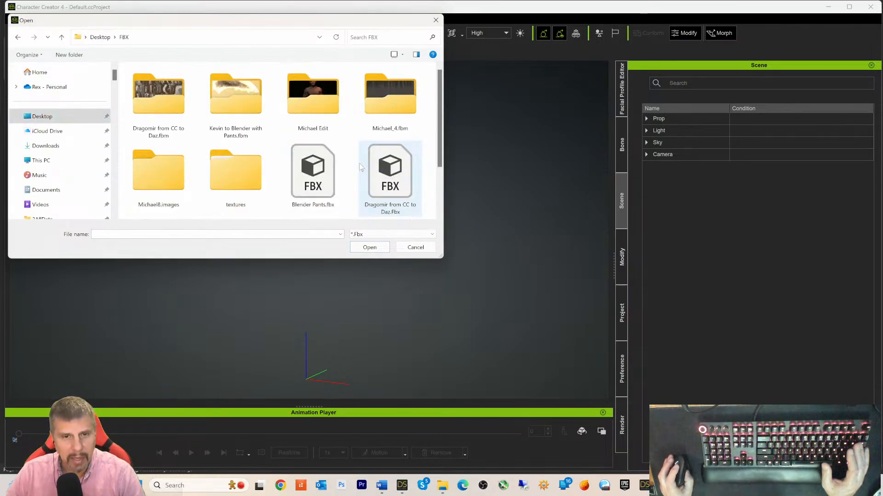
pyautogui.scroll(-2, 283, 180)
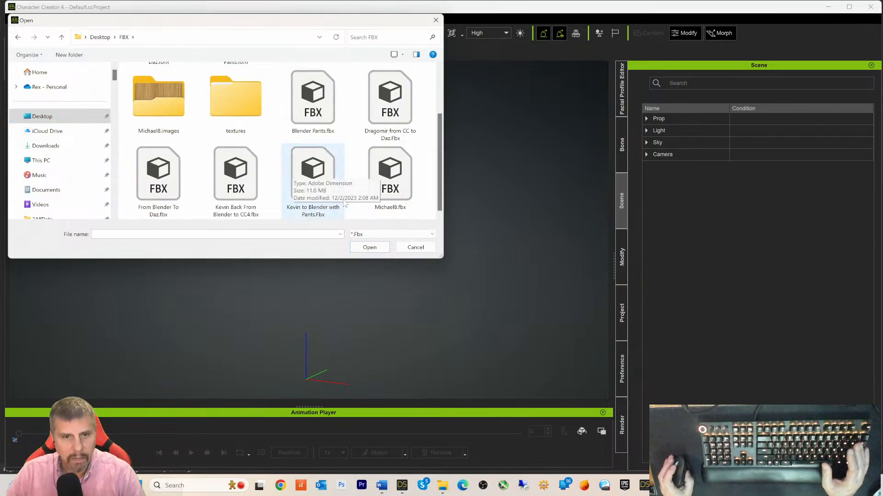
pyautogui.doubleClick(388, 180)
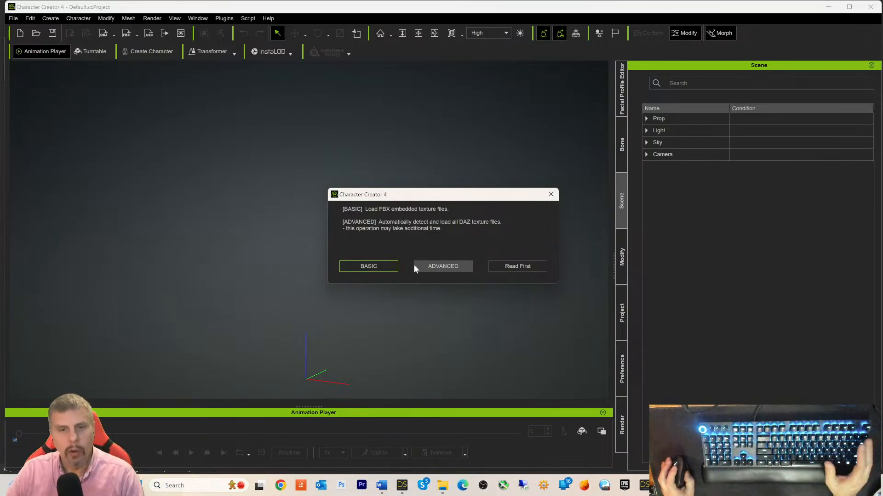
# - Choose ADVANCED to load all Daz textures, then move the Asset Import Status Report aside
pyautogui.click(435, 266)
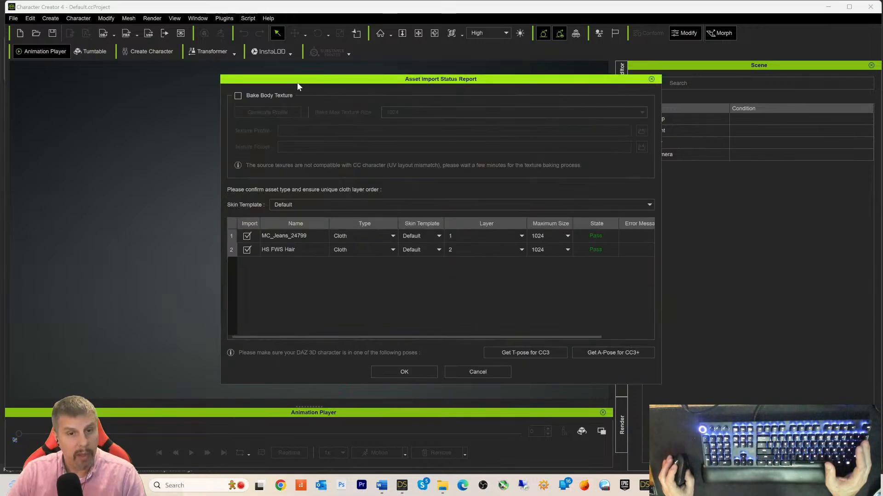
pyautogui.moveTo(307, 85); pyautogui.dragTo(214, 78)
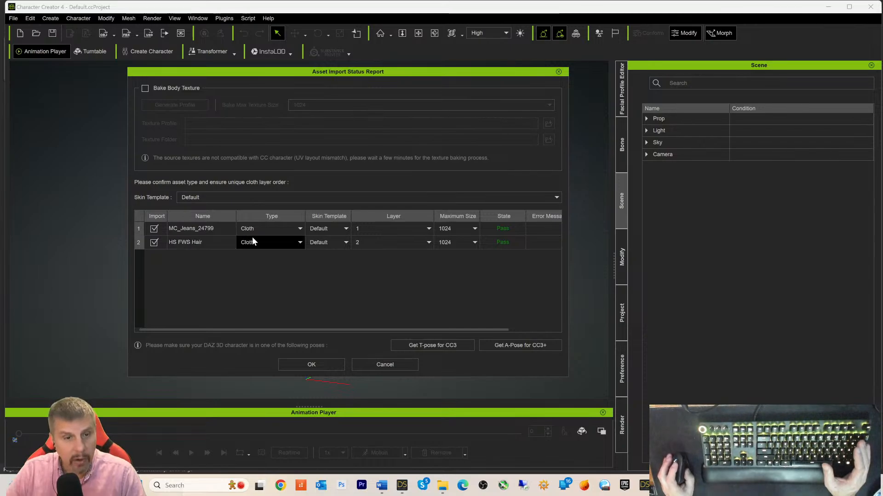
# - Set HS FWS Hair's type to Hair,Brows,Beard and put the jeans on layer 5
pyautogui.click(296, 241)
pyautogui.click(258, 277)
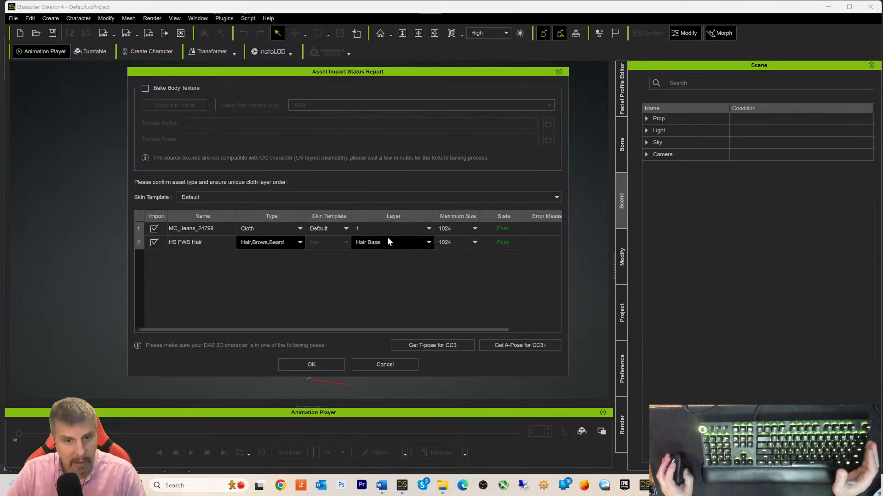
pyautogui.click(382, 486)
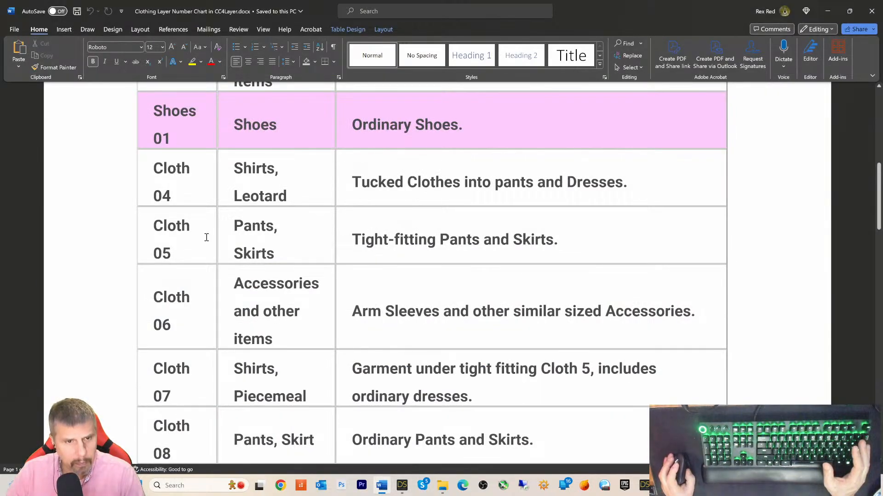
pyautogui.click(828, 11)
pyautogui.click(364, 228)
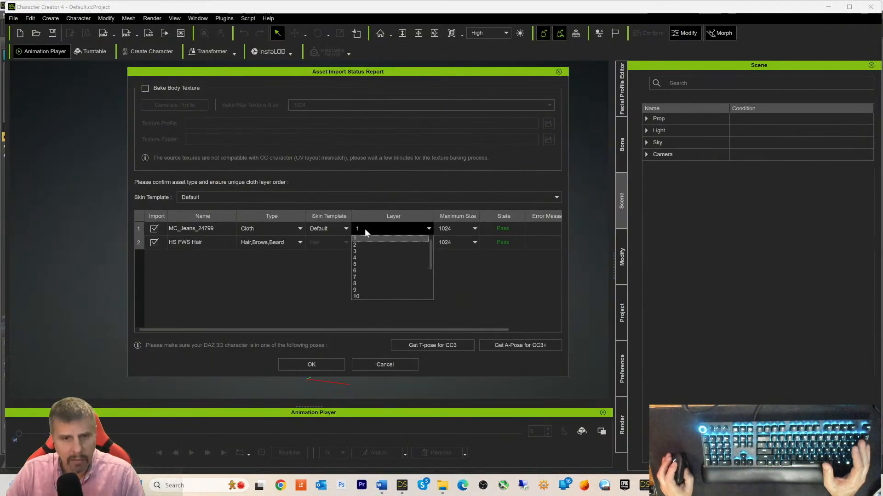
pyautogui.click(357, 265)
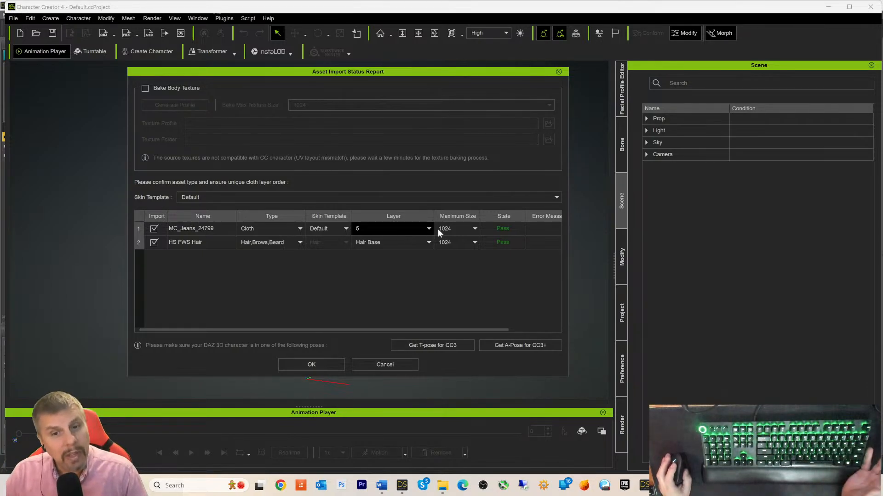
# - Raise the Maximum Size to 4096 for both the jeans and the hair
pyautogui.click(474, 229)
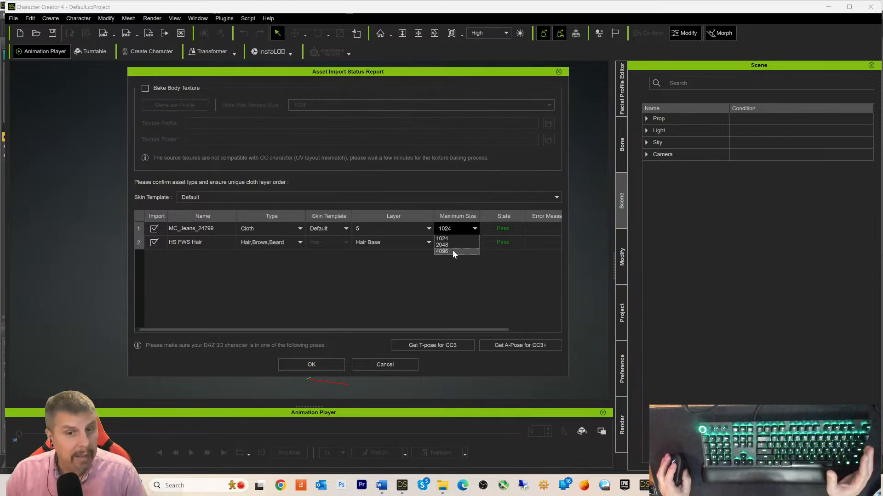
pyautogui.click(452, 250)
pyautogui.click(470, 247)
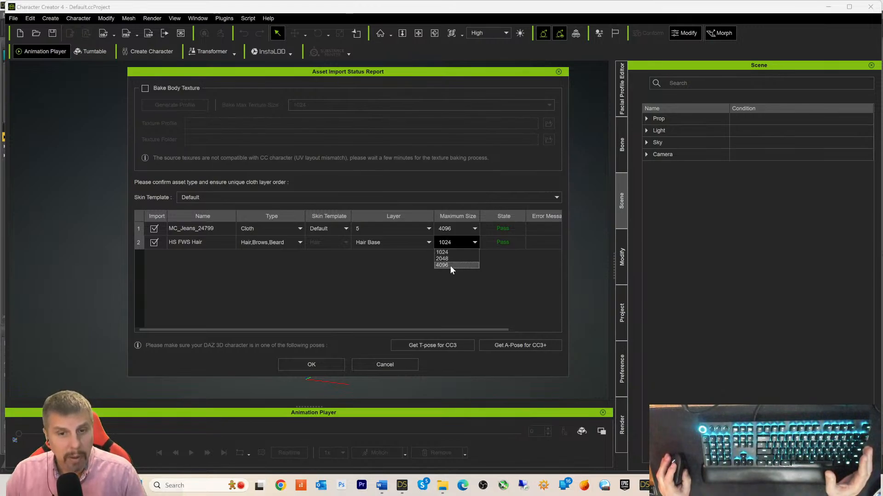
pyautogui.click(450, 266)
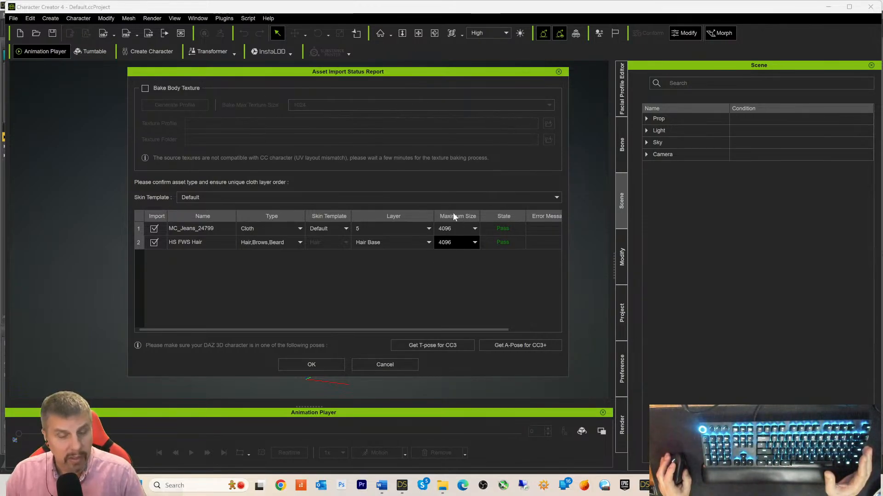
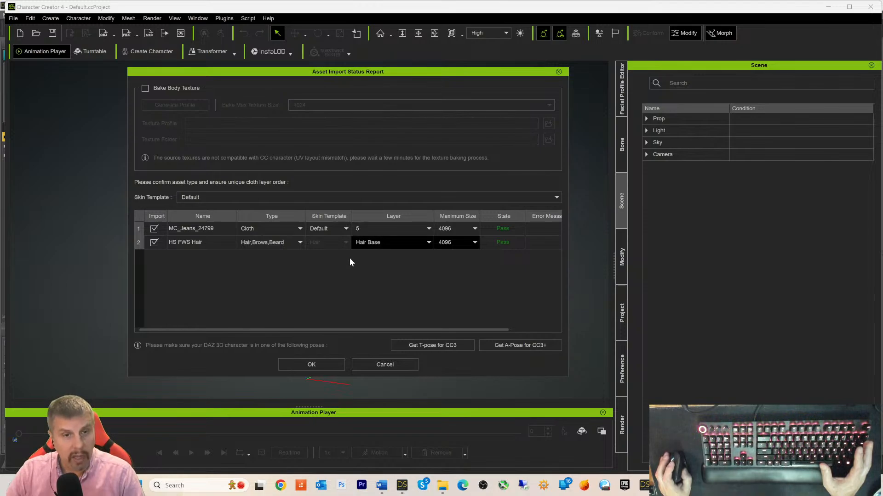
# - Accept the Asset Import Status Report to load the character with the jeans and HS FWS Hair
pyautogui.click(311, 367)
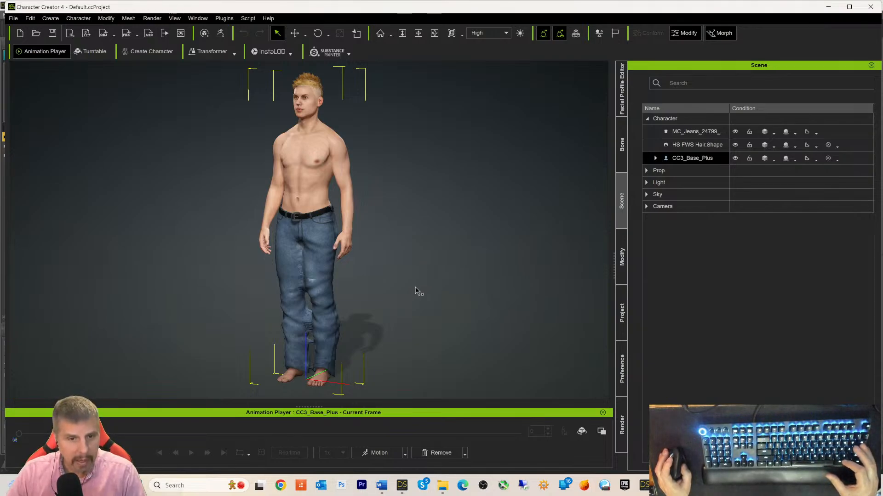
pyautogui.moveTo(415, 301); pyautogui.dragTo(493, 306, button='right')
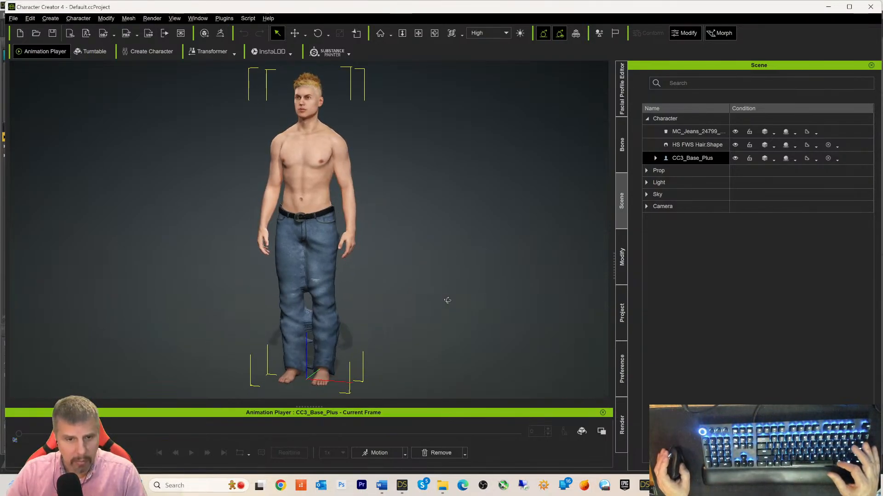
pyautogui.scroll(2, 455, 284)
pyautogui.scroll(1, 455, 284)
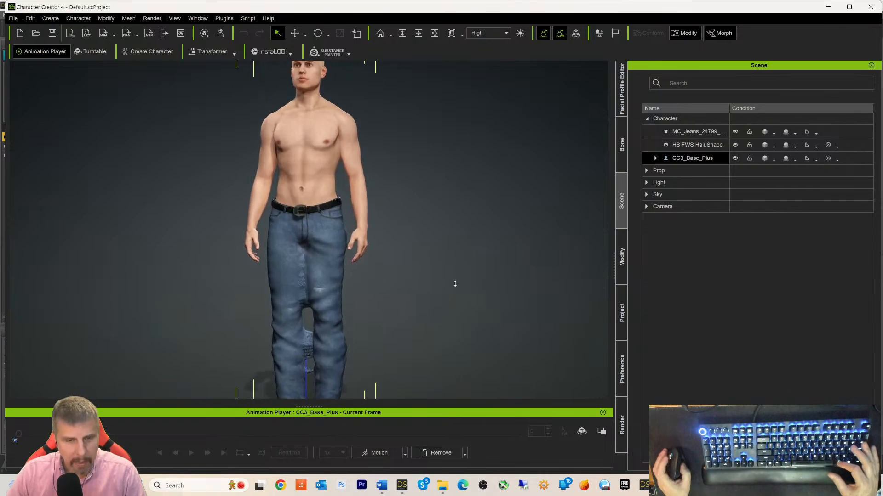
pyautogui.scroll(-3, 451, 257)
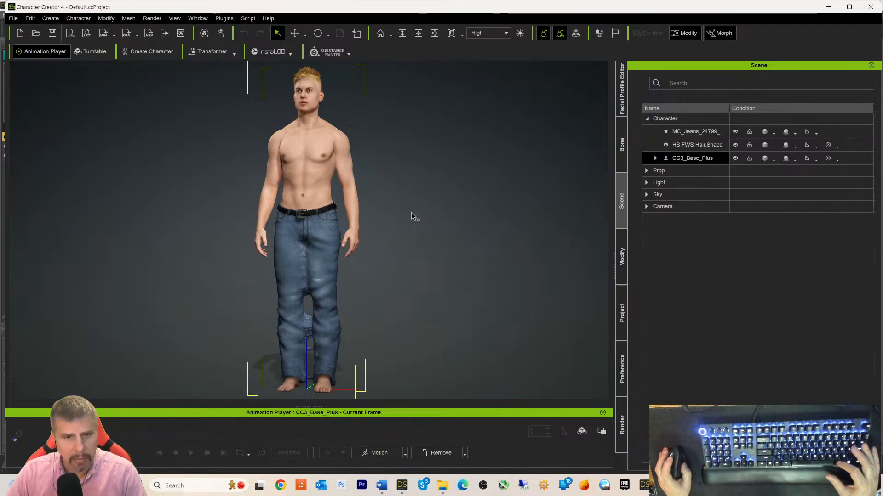
pyautogui.moveTo(440, 219); pyautogui.dragTo(477, 219, button='middle')
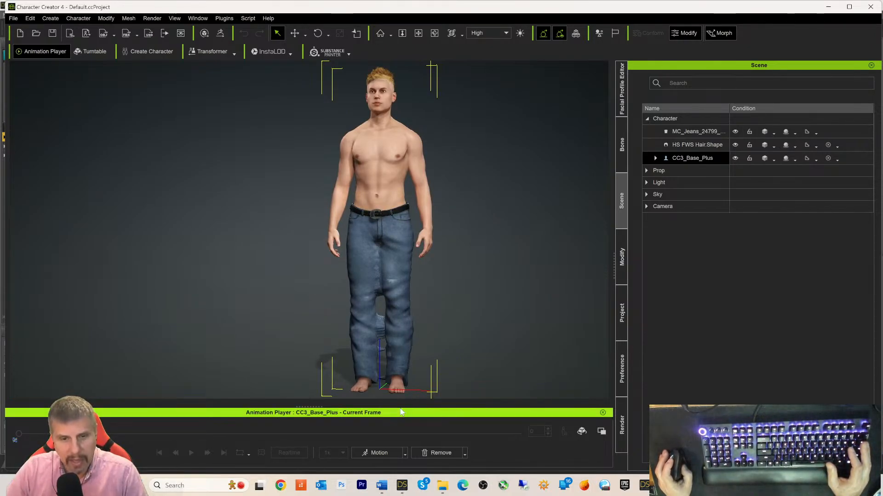
# - Apply the T-Pose calibration pose, then switch the character to the A-Pose
pyautogui.click(404, 454)
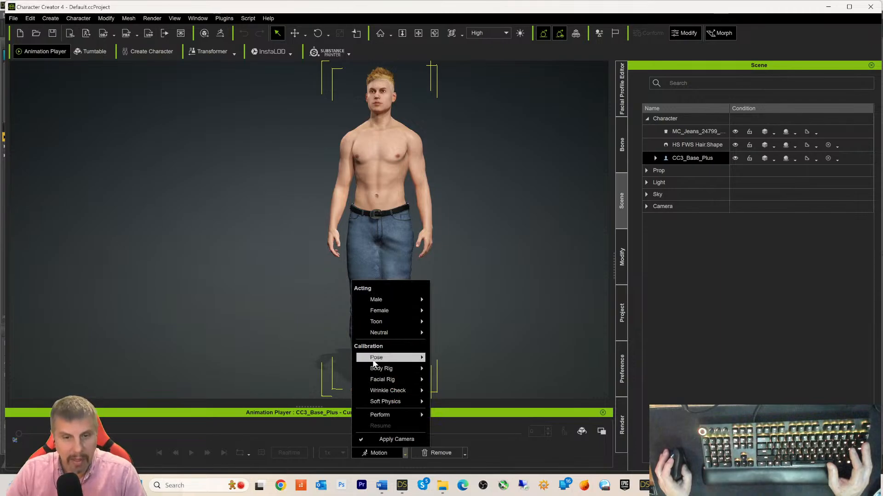
pyautogui.moveTo(373, 364)
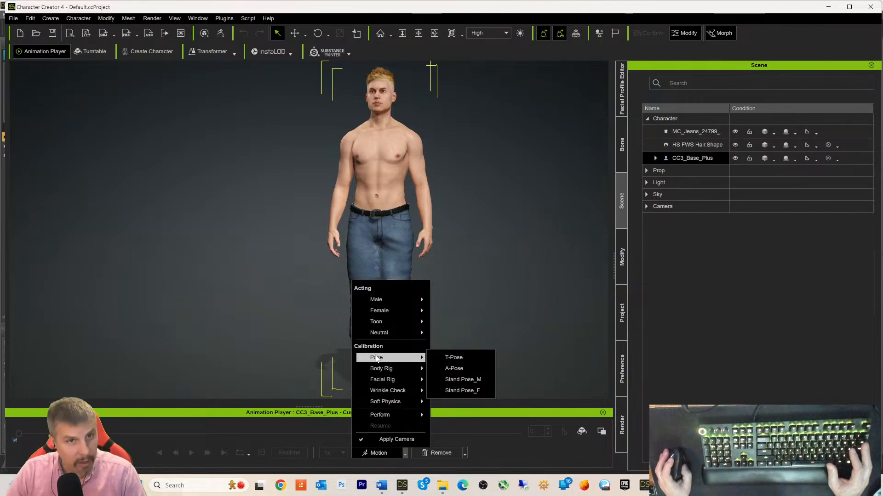
pyautogui.click(455, 357)
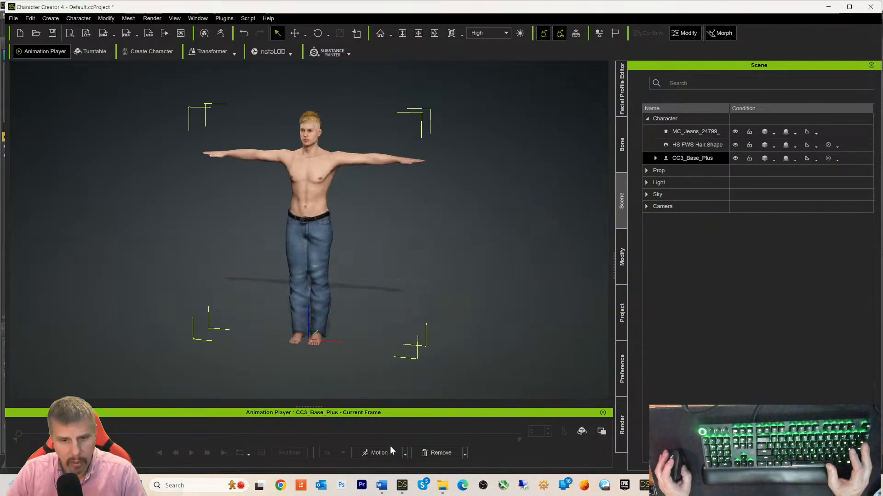
pyautogui.click(405, 453)
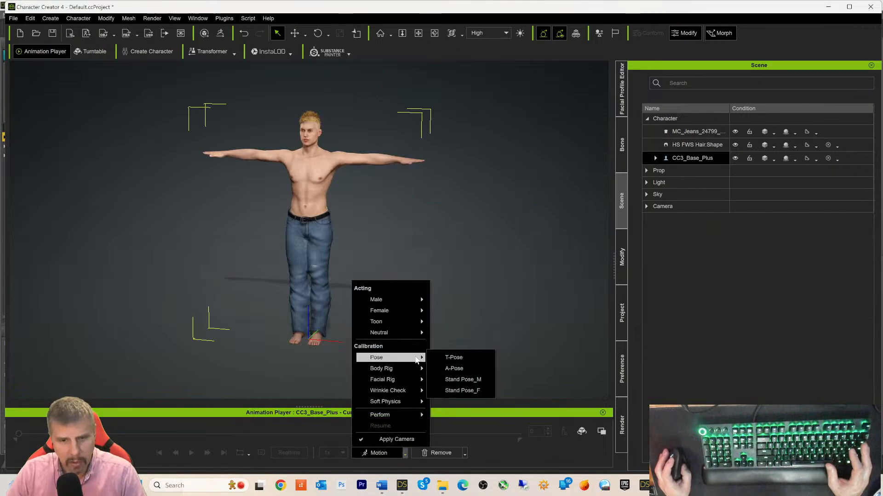
pyautogui.click(455, 369)
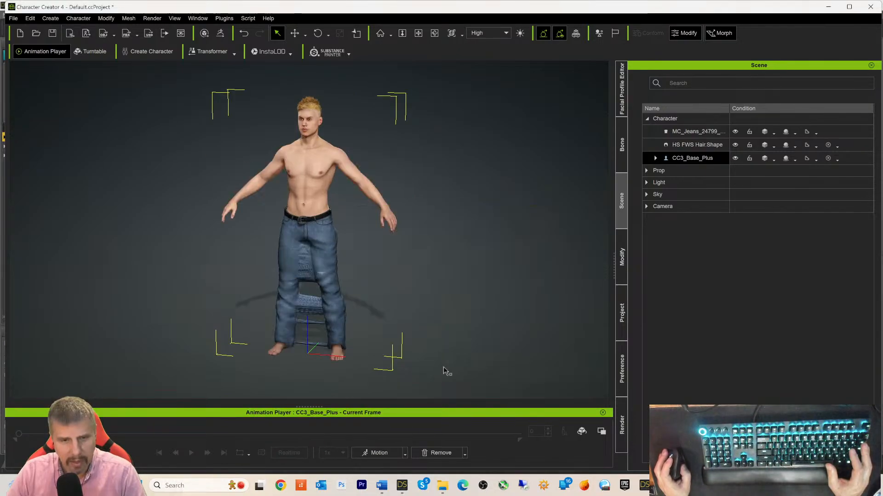
# - Zoom and pan to frame the A-posed character from the front, then deselect it
pyautogui.scroll(2, 409, 327)
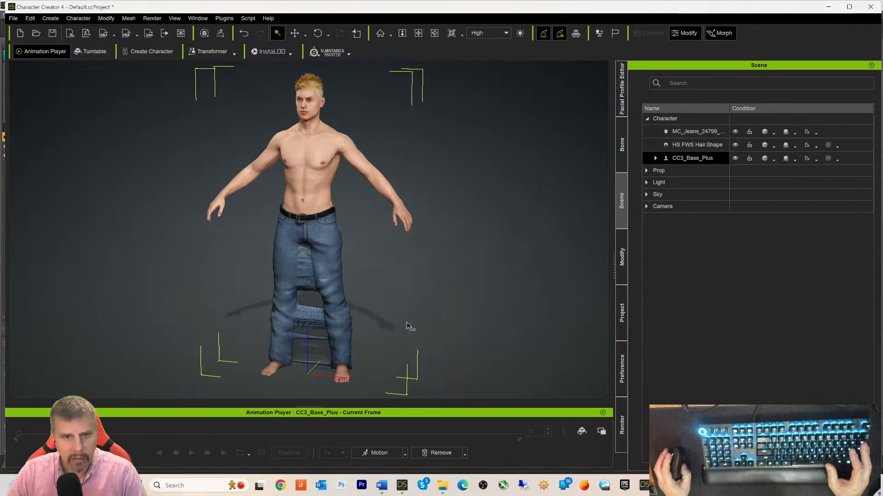
pyautogui.scroll(1, 407, 324)
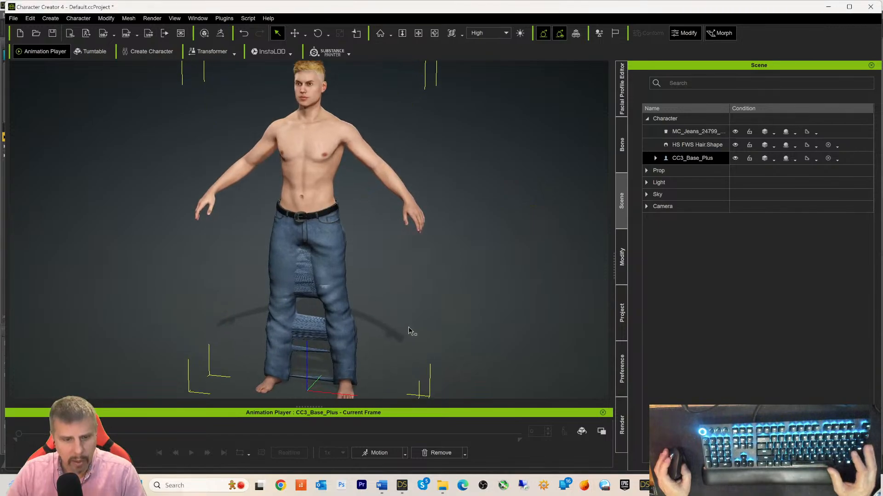
pyautogui.scroll(1, 422, 286)
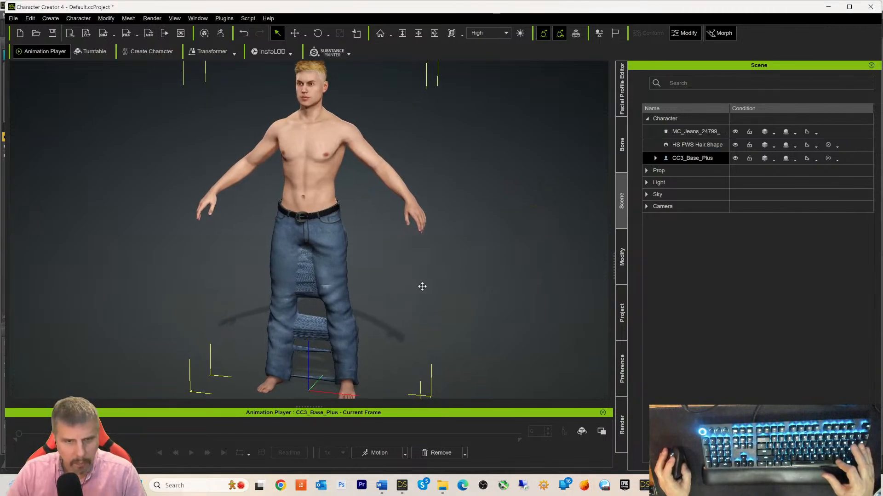
pyautogui.moveTo(422, 287); pyautogui.dragTo(504, 271, button='middle')
pyautogui.moveTo(496, 313); pyautogui.dragTo(501, 254, button='right')
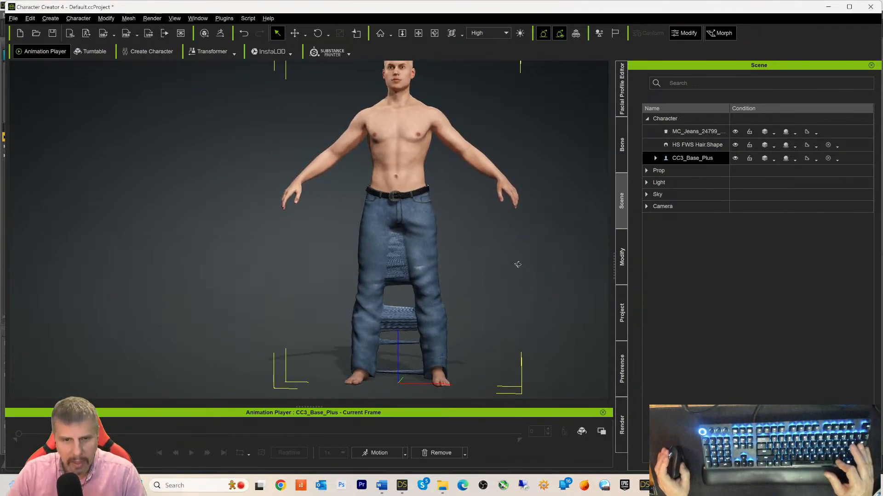
pyautogui.moveTo(528, 276); pyautogui.dragTo(483, 266, button='middle')
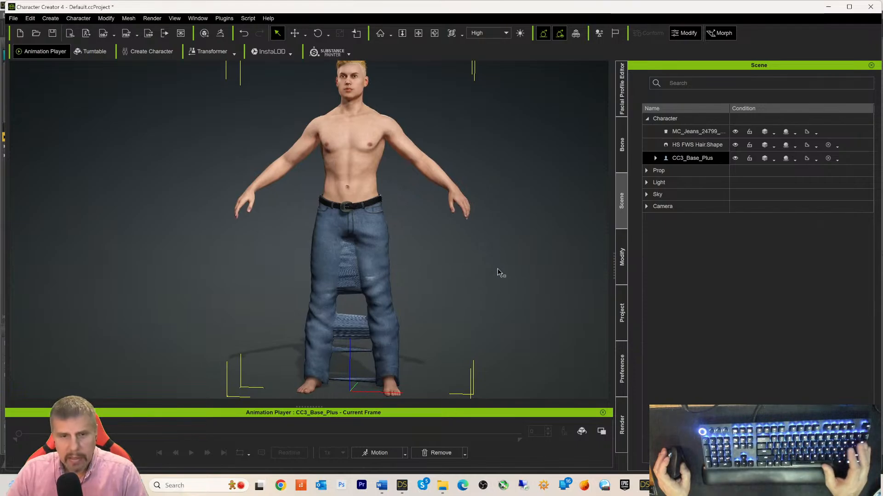
pyautogui.scroll(2, 460, 290)
pyautogui.scroll(1, 456, 286)
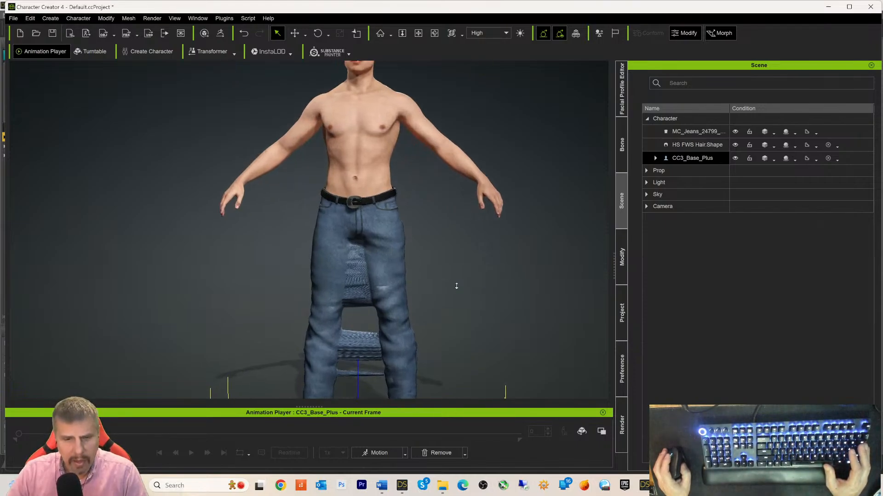
pyautogui.scroll(2, 457, 286)
pyautogui.click(463, 251)
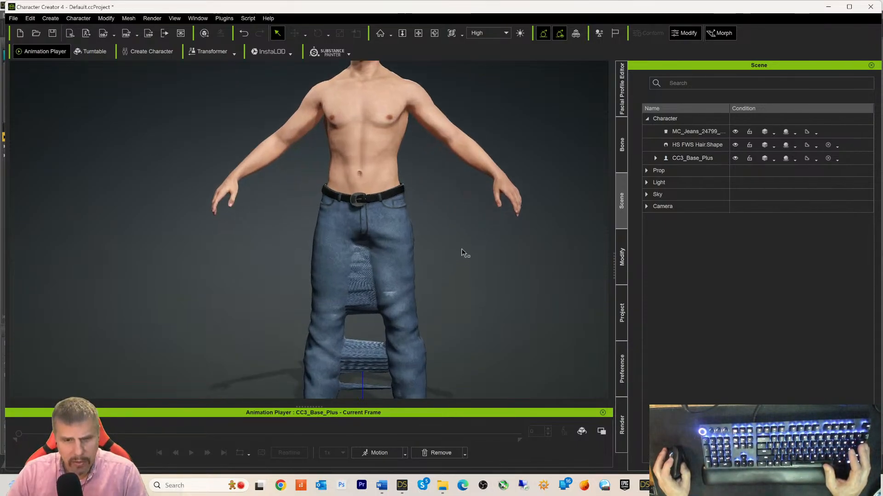
pyautogui.moveTo(485, 291); pyautogui.dragTo(473, 250, button='middle')
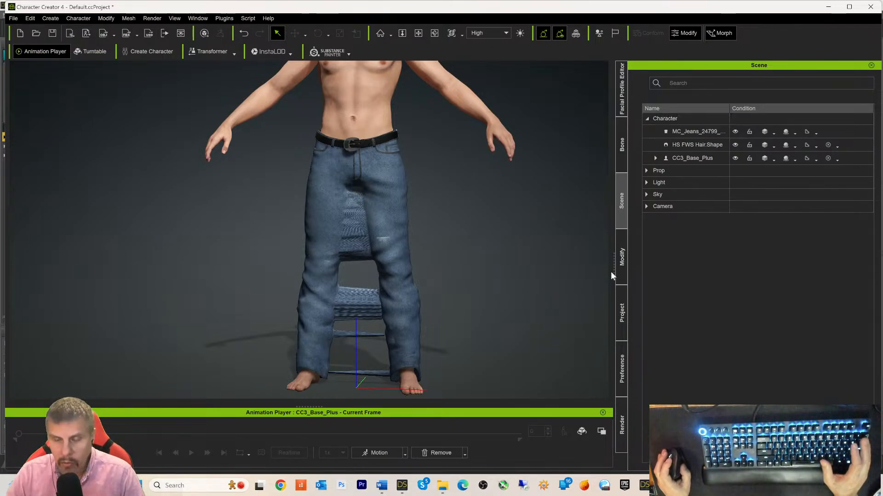
pyautogui.click(621, 258)
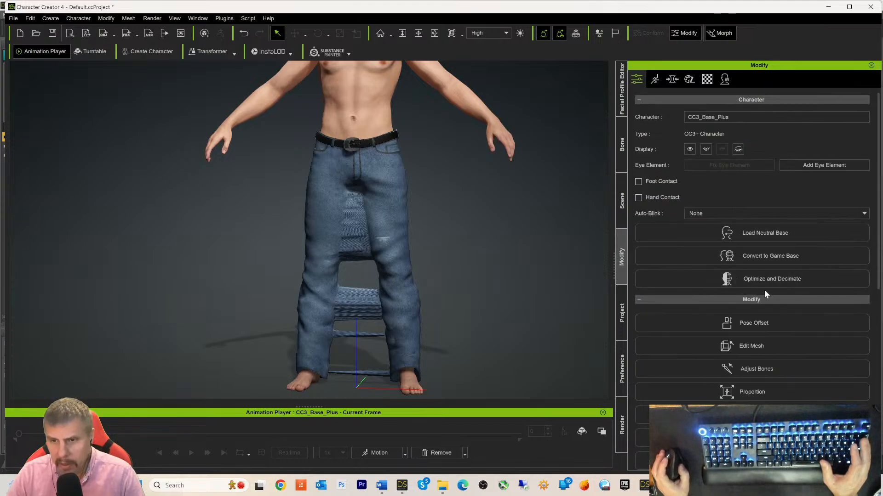
pyautogui.click(354, 117)
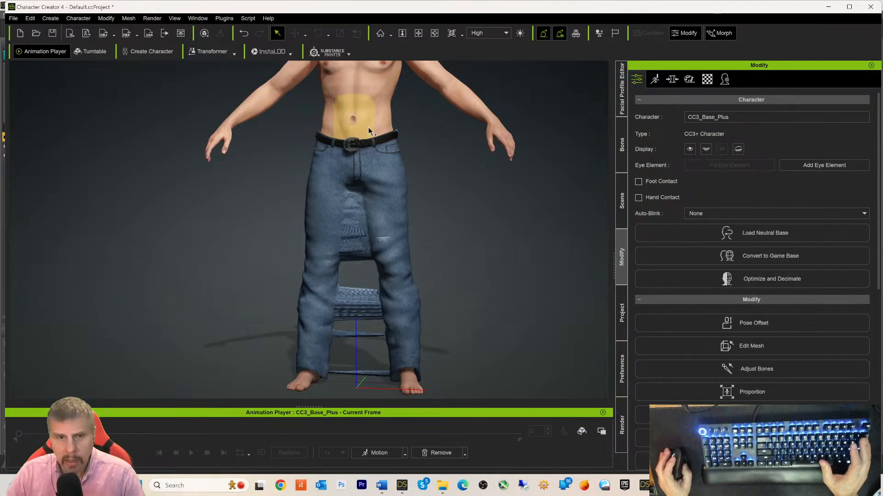
pyautogui.click(617, 205)
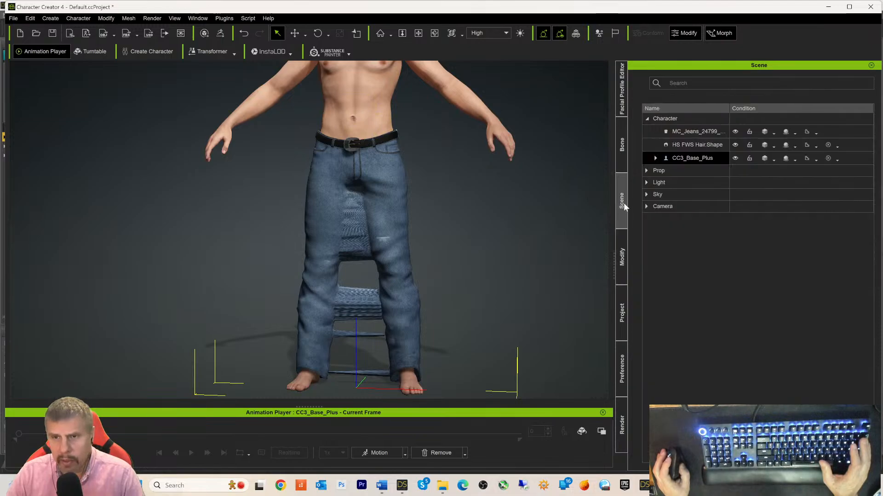
pyautogui.click(685, 131)
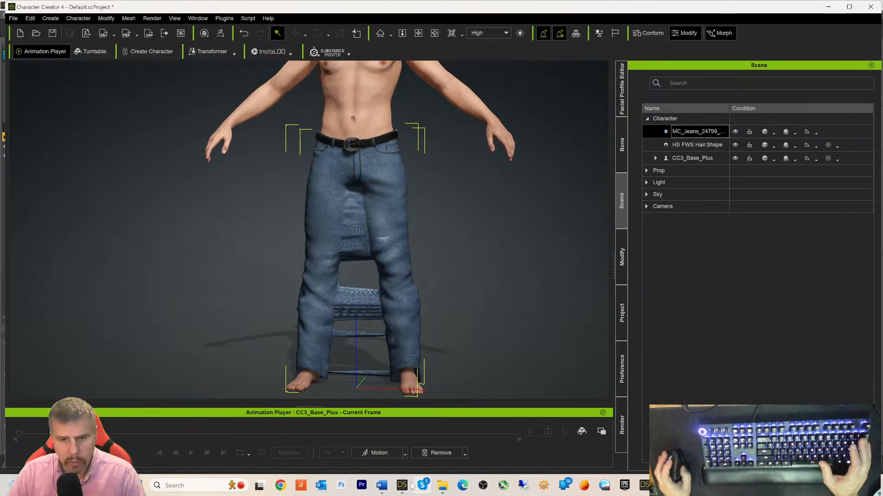
# - Save the project under the new name Michael8
pyautogui.moveTo(404, 484)
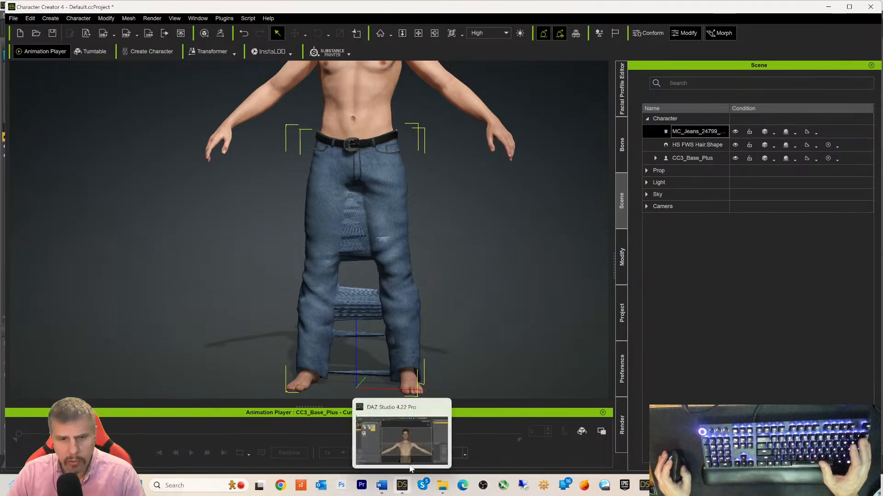
pyautogui.click(12, 19)
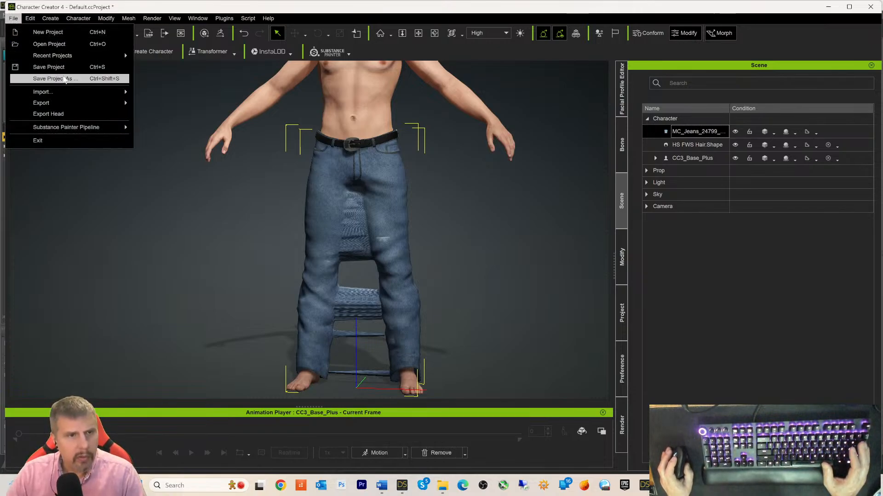
pyautogui.click(64, 79)
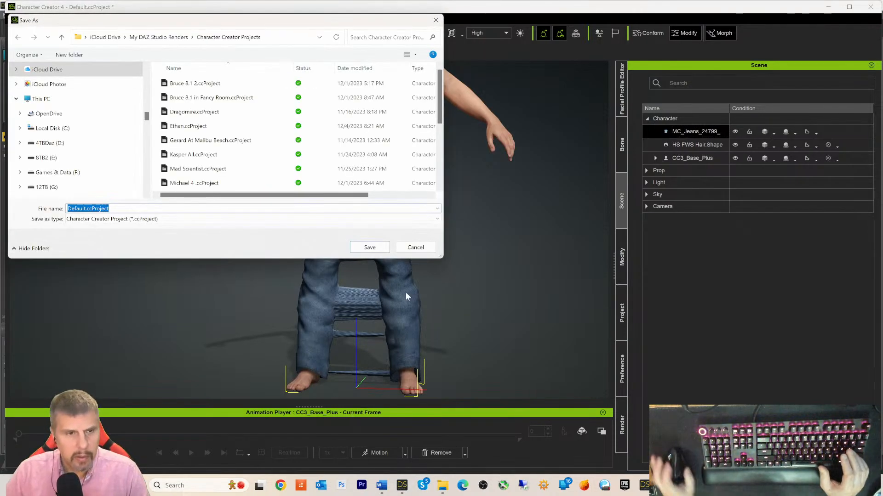
pyautogui.write('Michae')
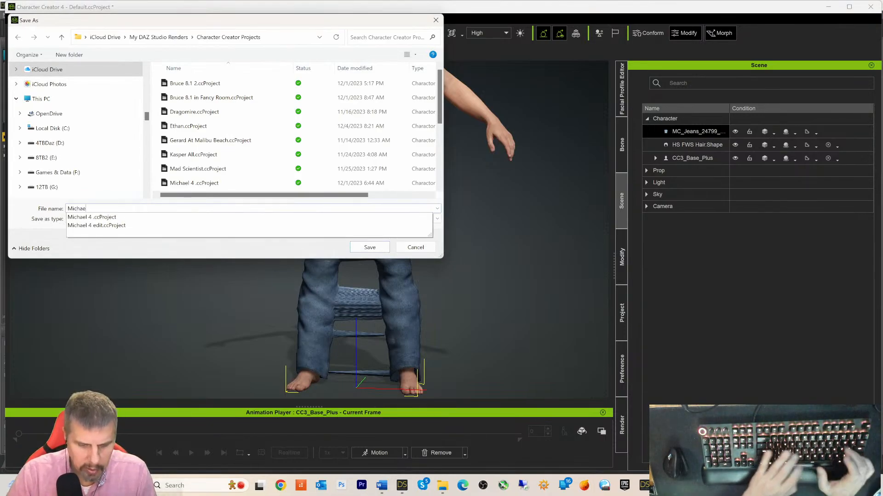
pyautogui.write('l8')
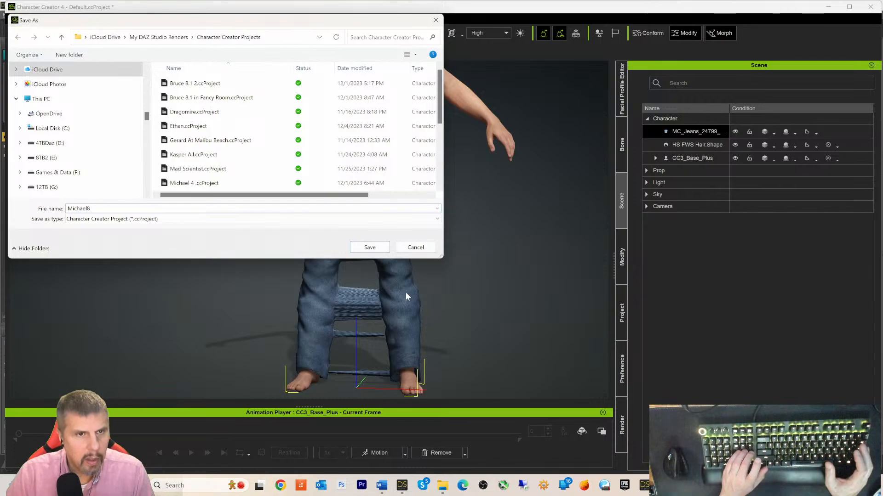
pyautogui.press('Return')
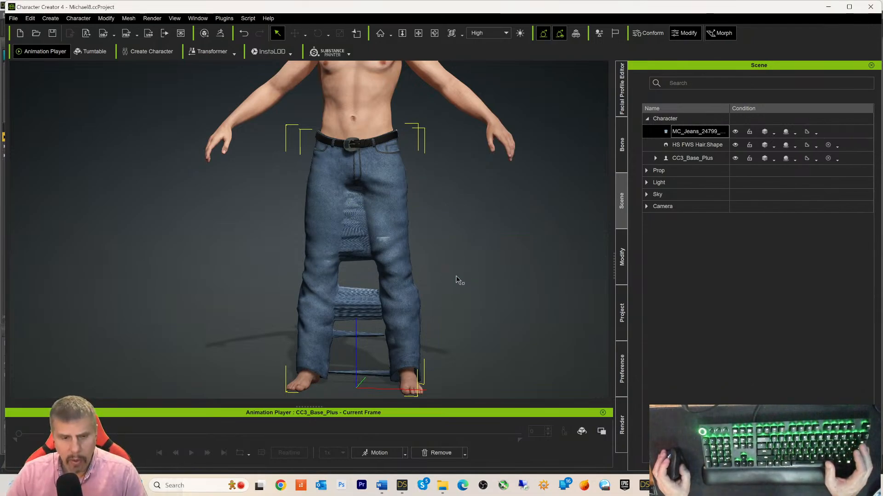
# - In Daz Studio, frame Michael 8's body and head in the viewport
pyautogui.click(402, 485)
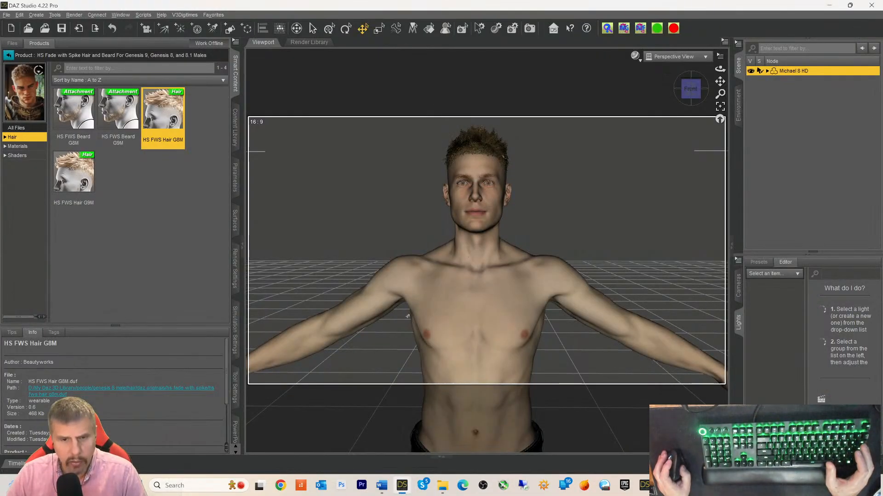
pyautogui.scroll(-10, 616, 253)
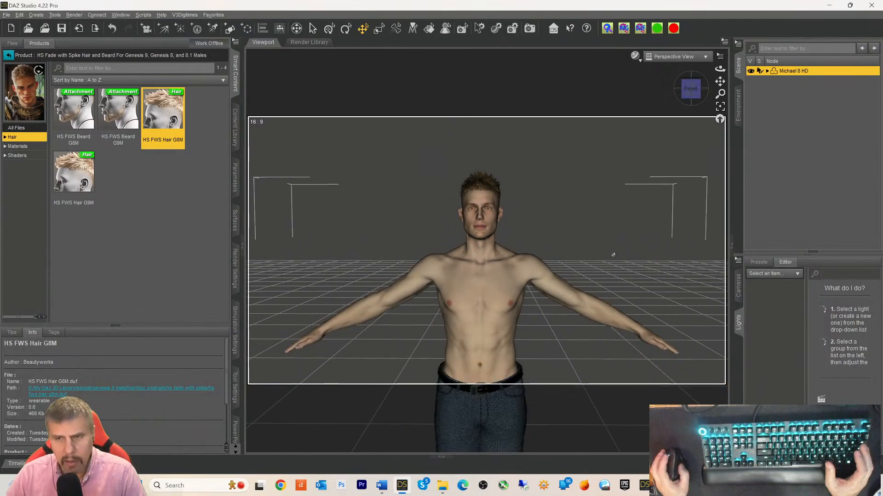
pyautogui.moveTo(445, 368); pyautogui.dragTo(445, 338, button='right')
pyautogui.scroll(-2, 665, 263)
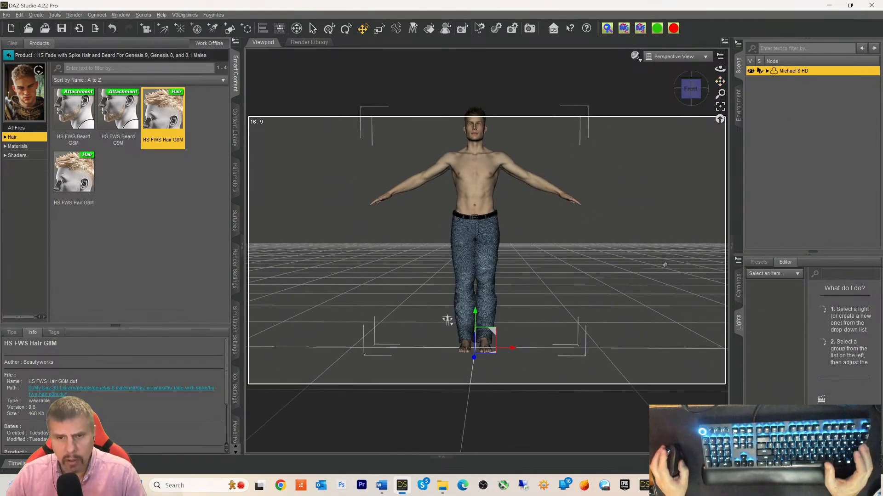
pyautogui.scroll(5, 665, 265)
pyautogui.moveTo(440, 377); pyautogui.dragTo(441, 348, button='right')
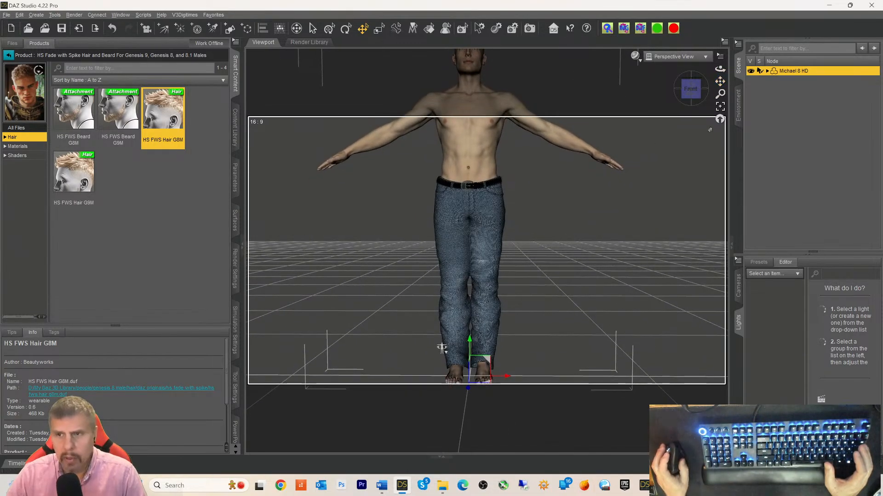
# - Select the Modern Cowboy Jeans' MC_Jeans surface and browse for a new Base Color image
pyautogui.click(767, 71)
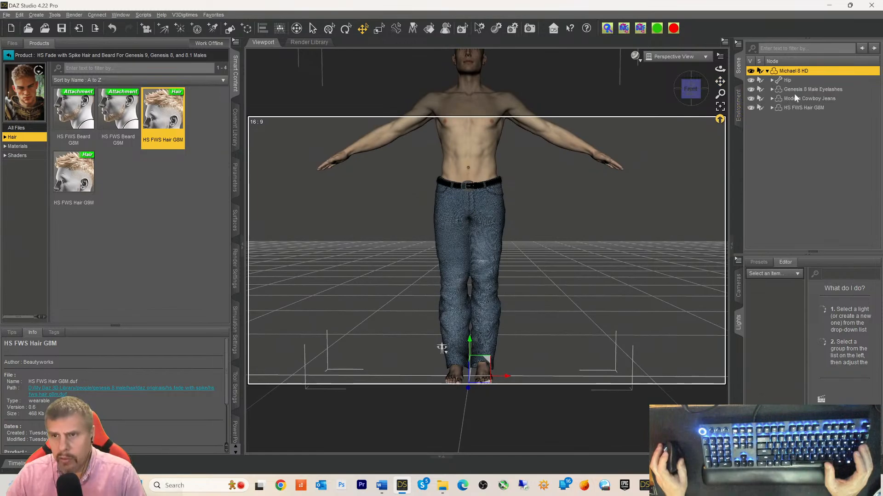
pyautogui.click(800, 98)
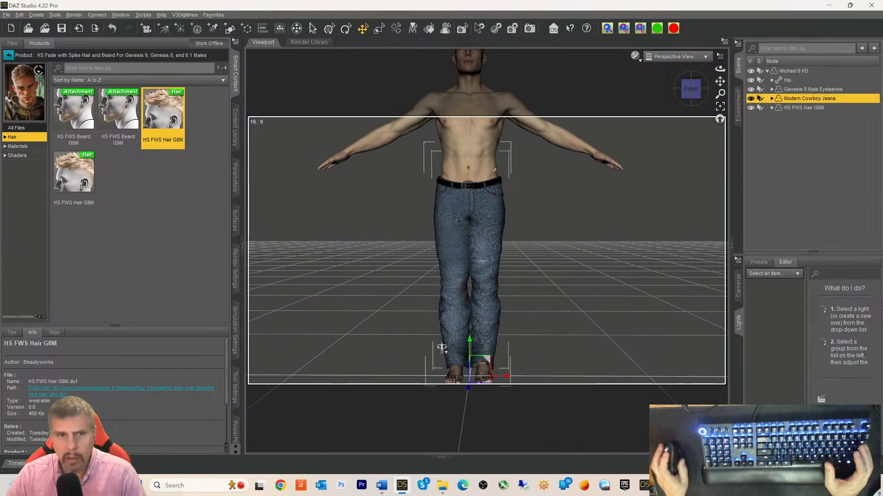
pyautogui.click(234, 222)
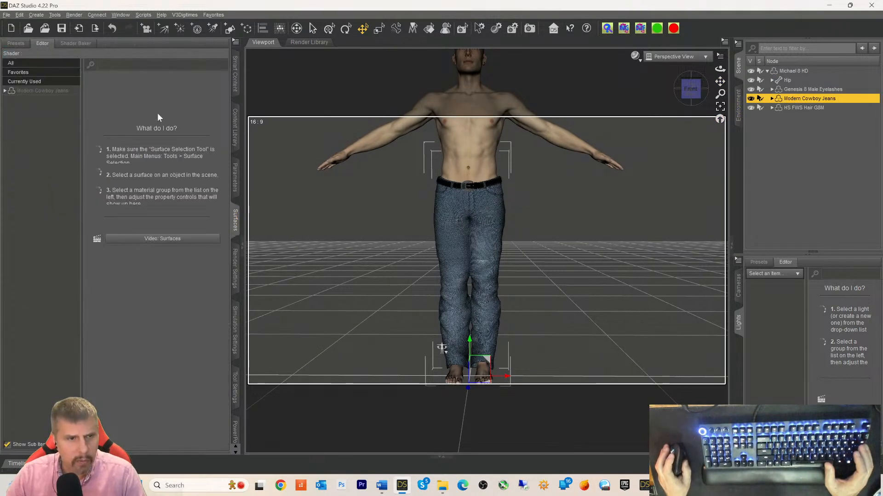
pyautogui.click(16, 92)
pyautogui.click(5, 91)
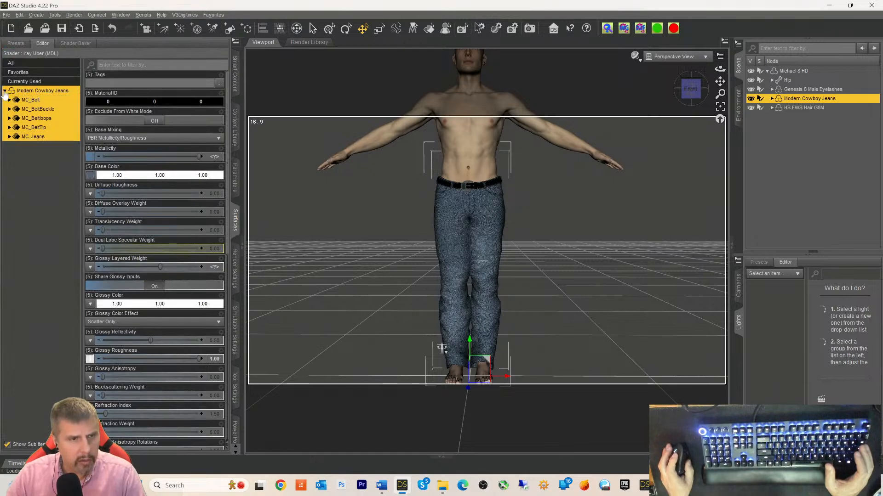
pyautogui.click(39, 138)
pyautogui.moveTo(93, 177)
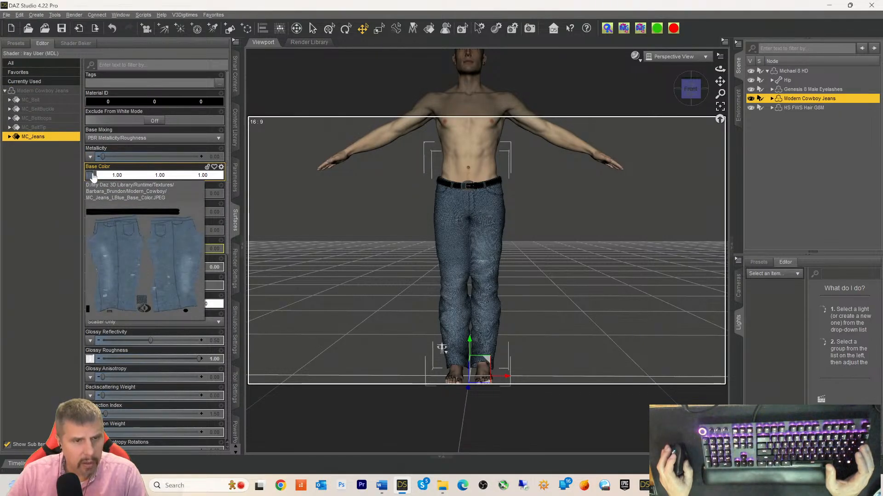
pyautogui.click(93, 177)
pyautogui.click(110, 114)
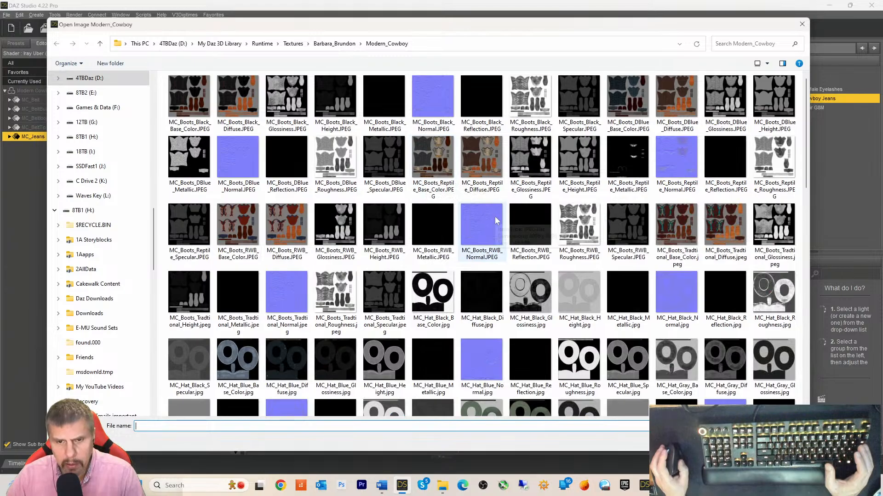
# - Locate MC_Jeans_LBlue_Base_Color.JPEG among the Modern_Cowboy textures, then return to Character Creator 4
pyautogui.scroll(-10, 495, 221)
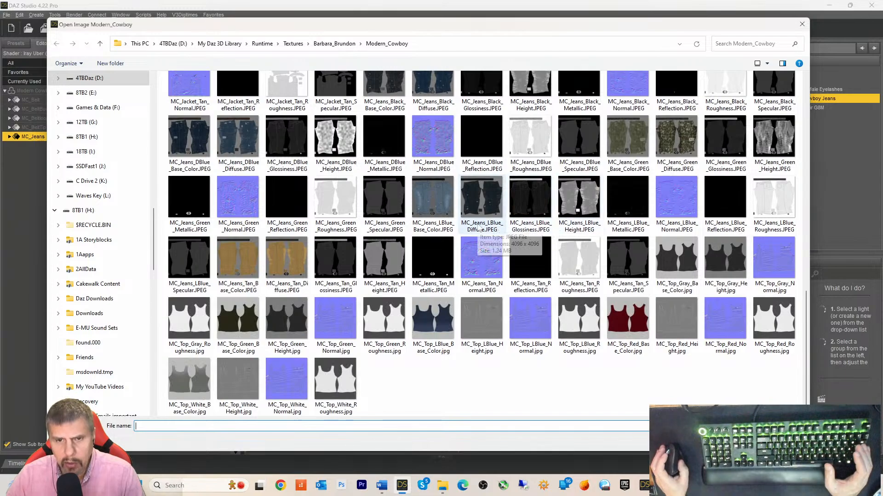
pyautogui.click(420, 211)
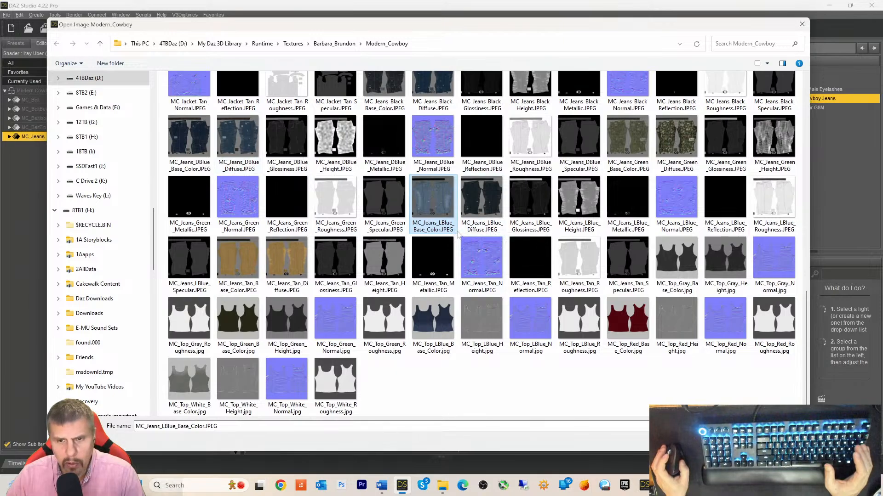
pyautogui.scroll(3, 458, 236)
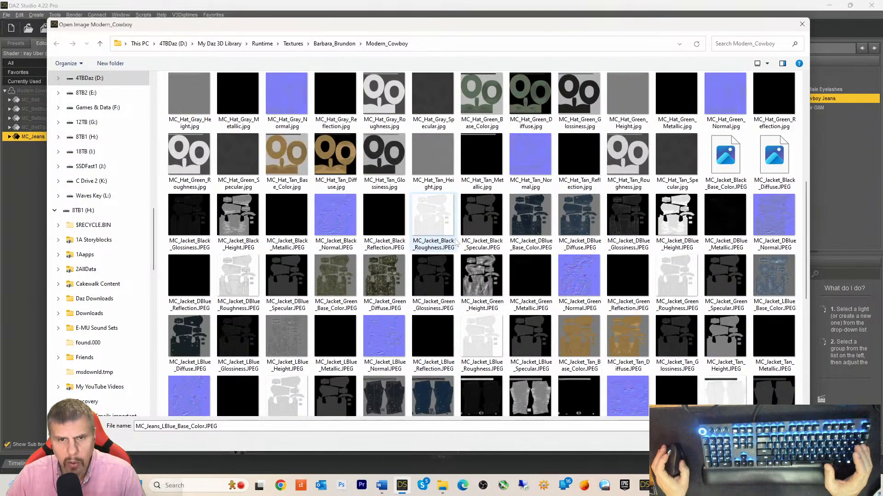
pyautogui.scroll(3, 457, 241)
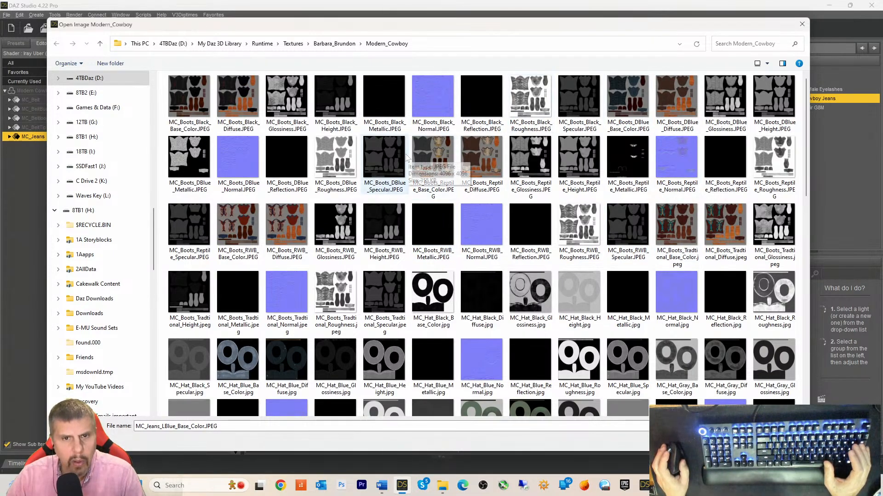
pyautogui.scroll(-5, 442, 207)
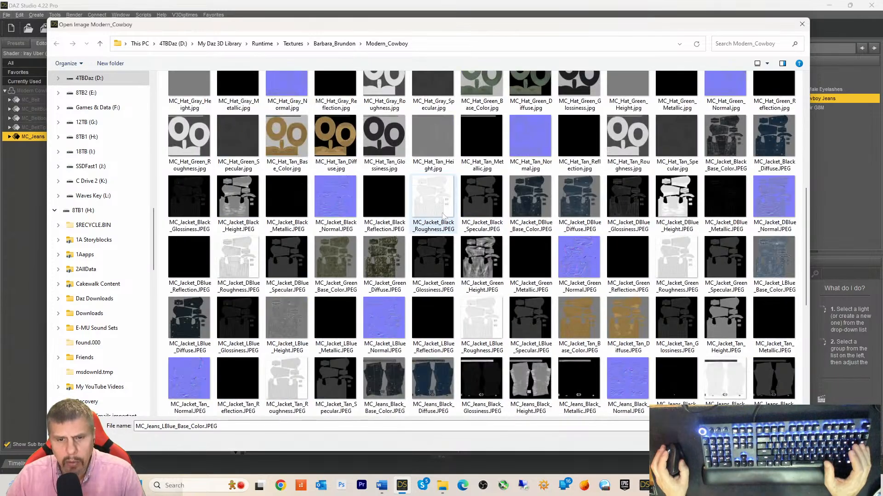
pyautogui.scroll(-5, 444, 215)
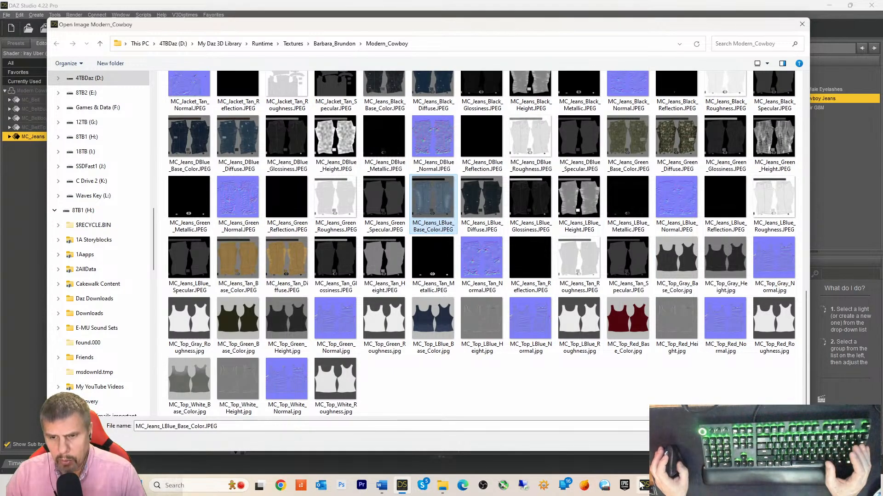
pyautogui.click(664, 487)
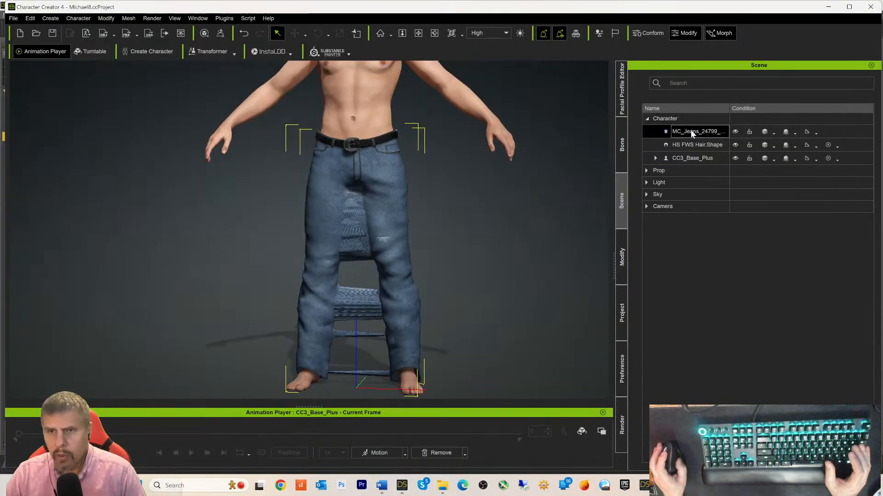
# - Show the MC_Jeans material in Modify's Material settings and clear away the stray folder window
pyautogui.click(618, 269)
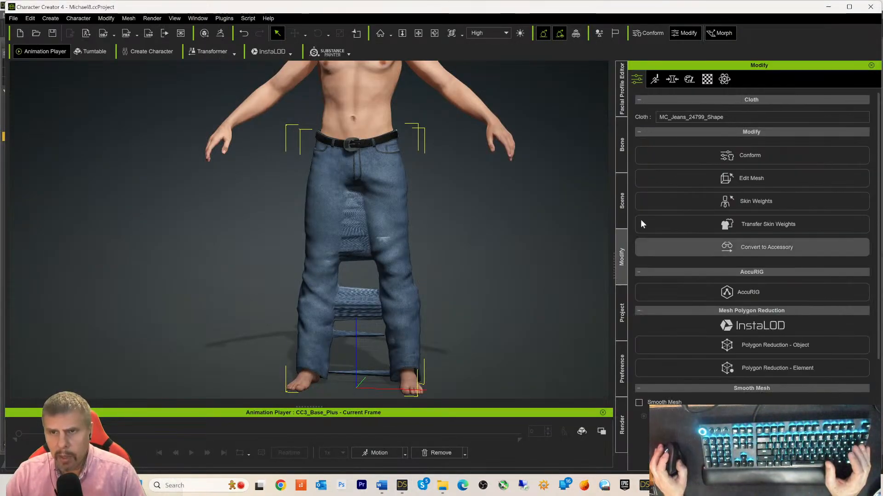
pyautogui.click(707, 79)
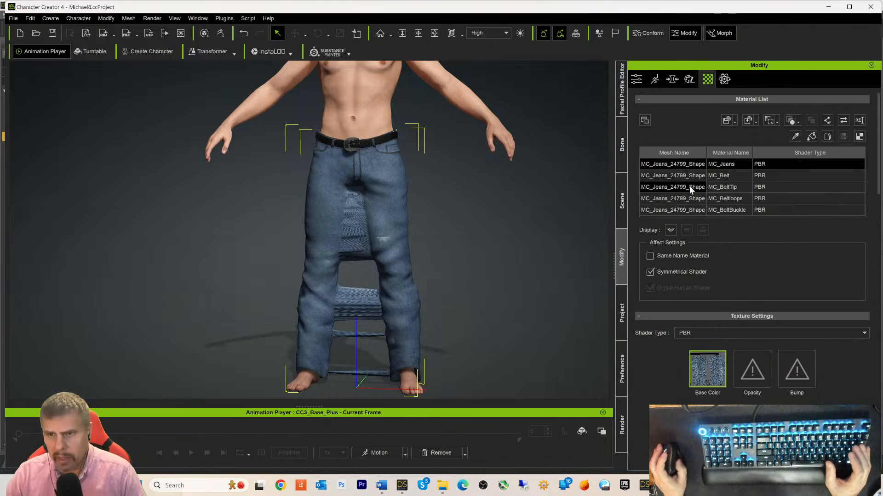
pyautogui.click(682, 164)
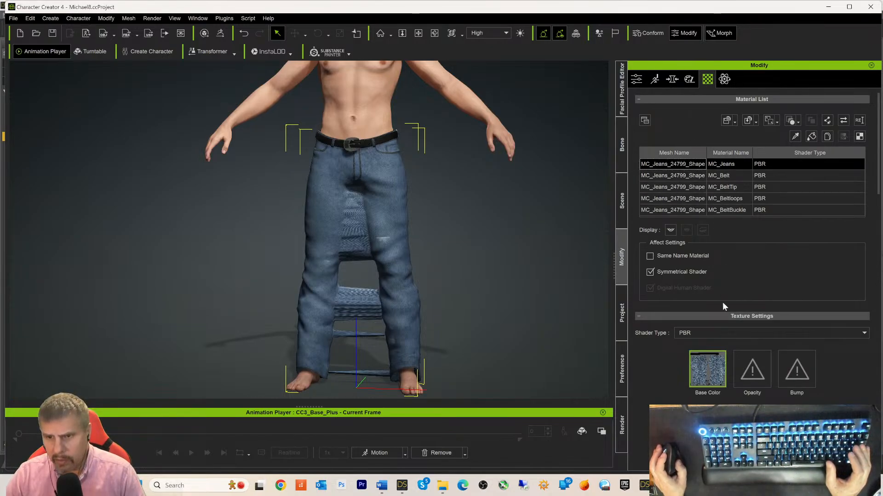
pyautogui.click(442, 485)
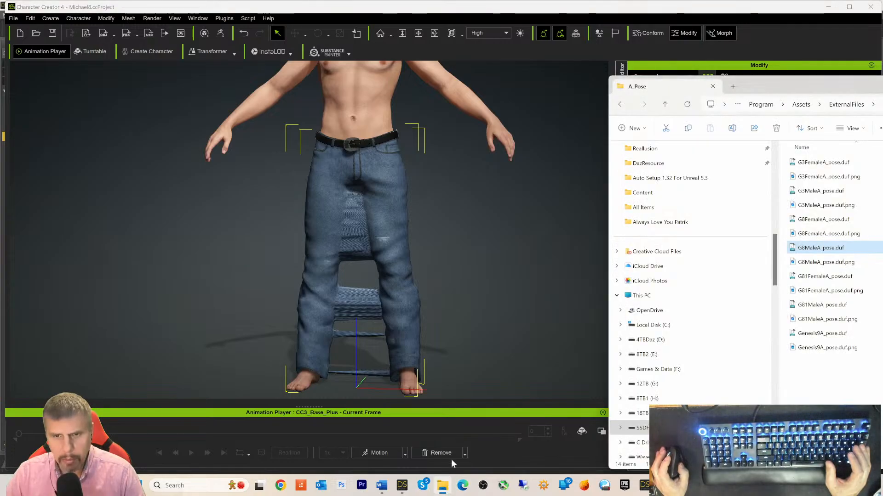
pyautogui.moveTo(767, 91); pyautogui.dragTo(384, 86)
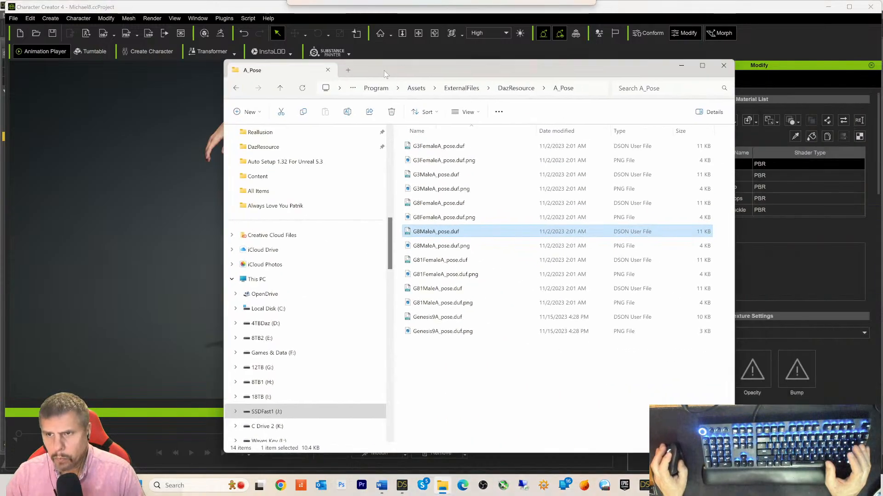
pyautogui.click(684, 78)
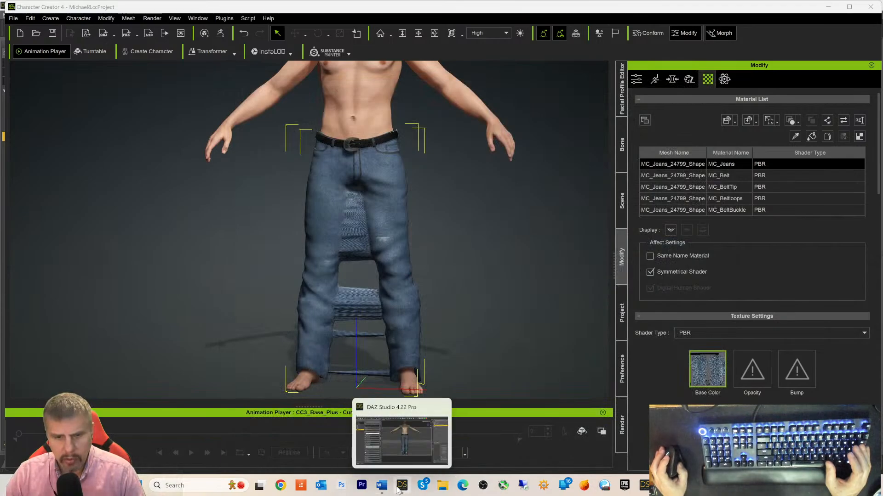
pyautogui.click(410, 459)
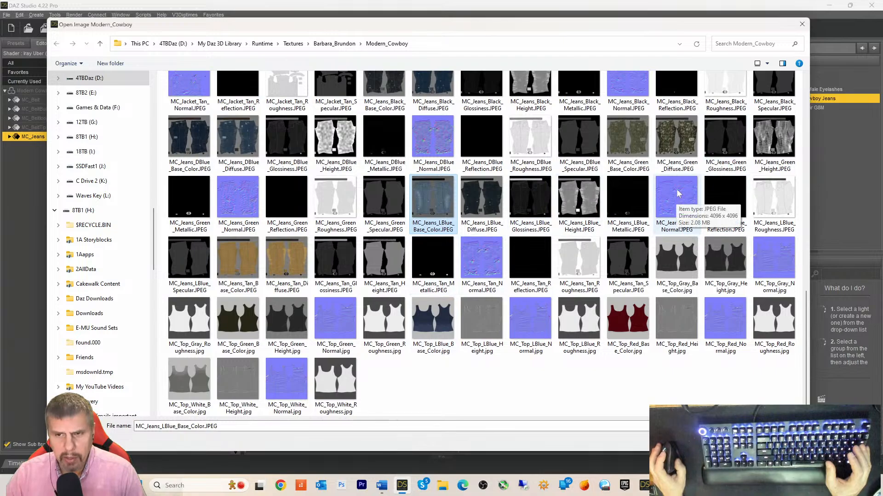
# - Load MC_Jeans_LBlue_Normal.JPEG into the jeans' Bump channel as a Normal map
pyautogui.moveTo(676, 195); pyautogui.dragTo(795, 374)
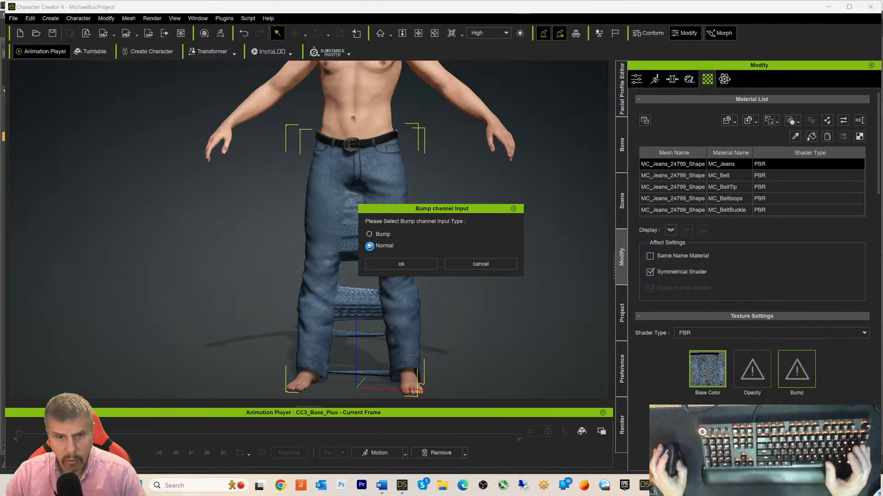
pyautogui.click(381, 265)
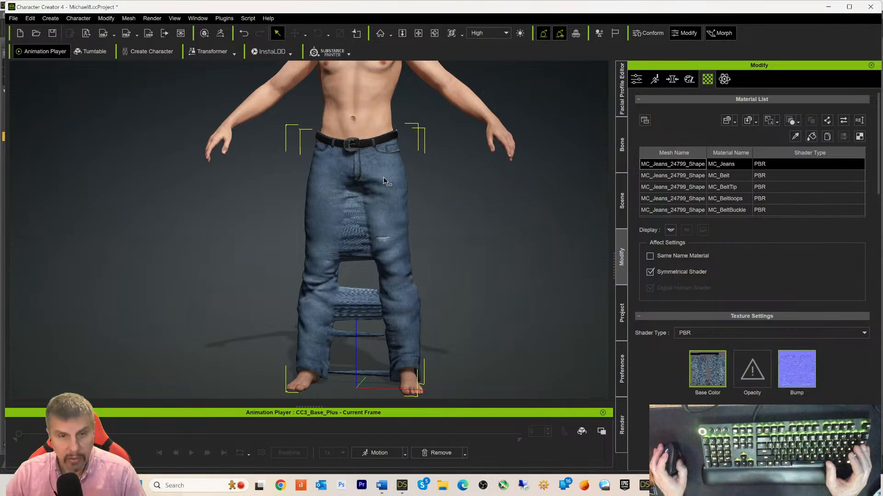
pyautogui.scroll(6, 406, 285)
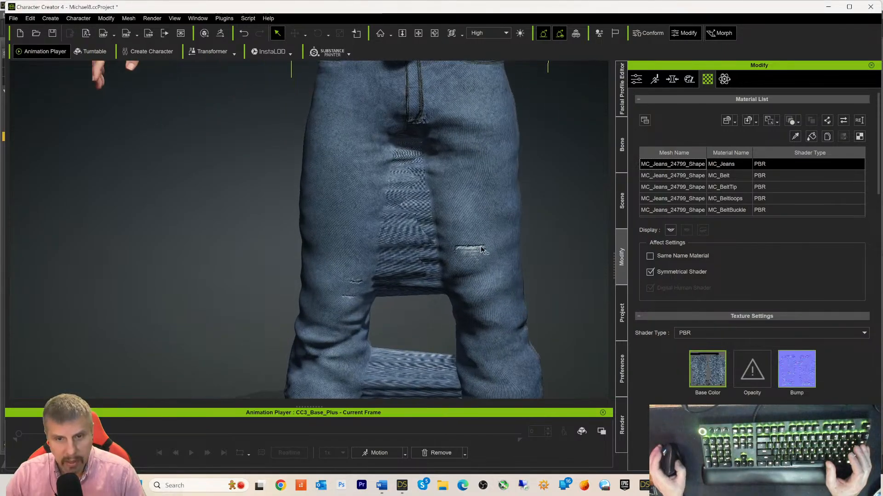
pyautogui.scroll(2, 511, 236)
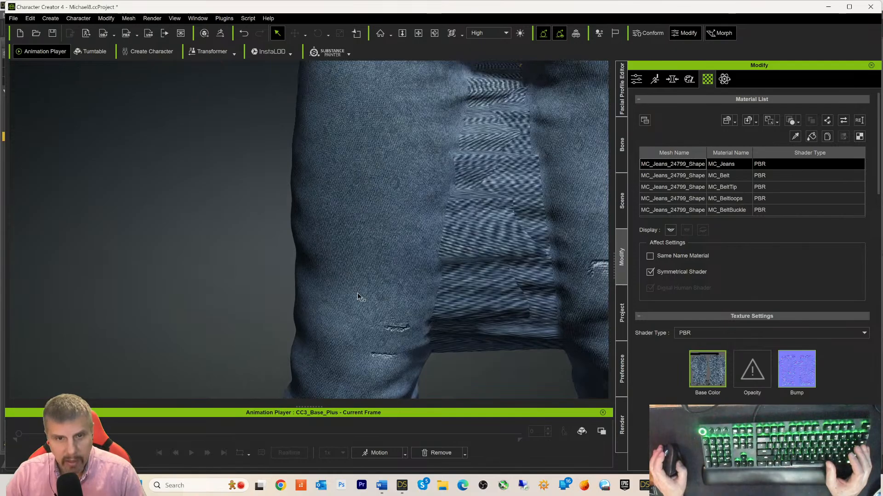
pyautogui.scroll(-8, 366, 226)
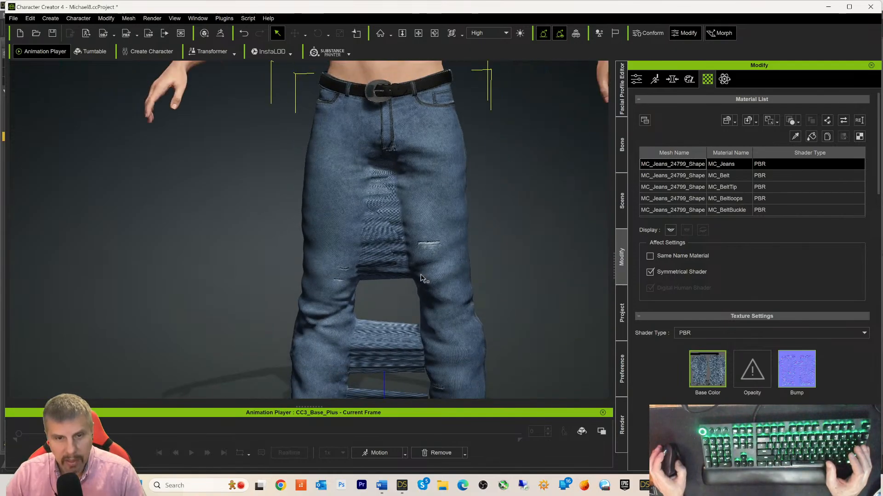
pyautogui.scroll(-5, 422, 273)
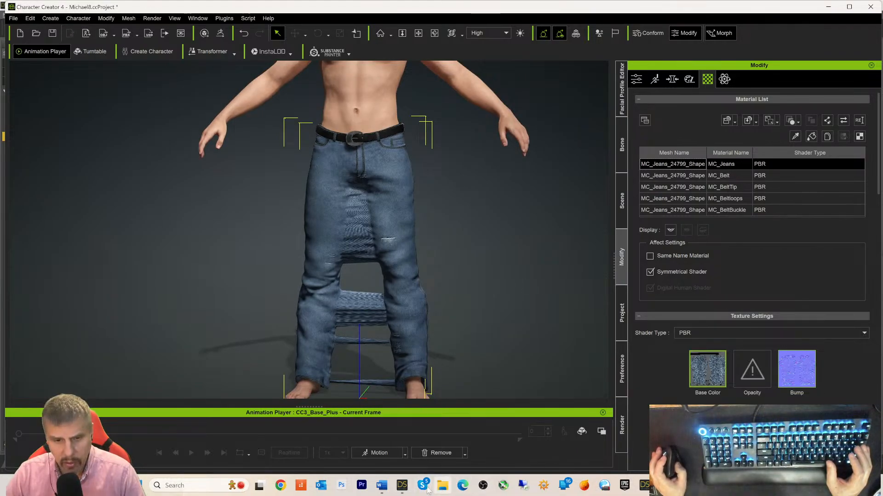
pyautogui.click(402, 487)
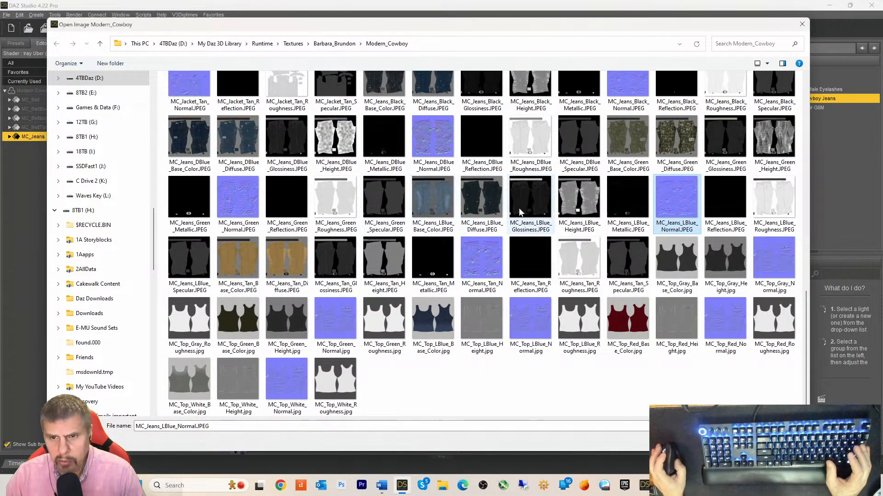
# - Load MC_Jeans_LBlue_Roughness.JPEG from Daz into the MC_Jeans Roughness channel
pyautogui.click(627, 199)
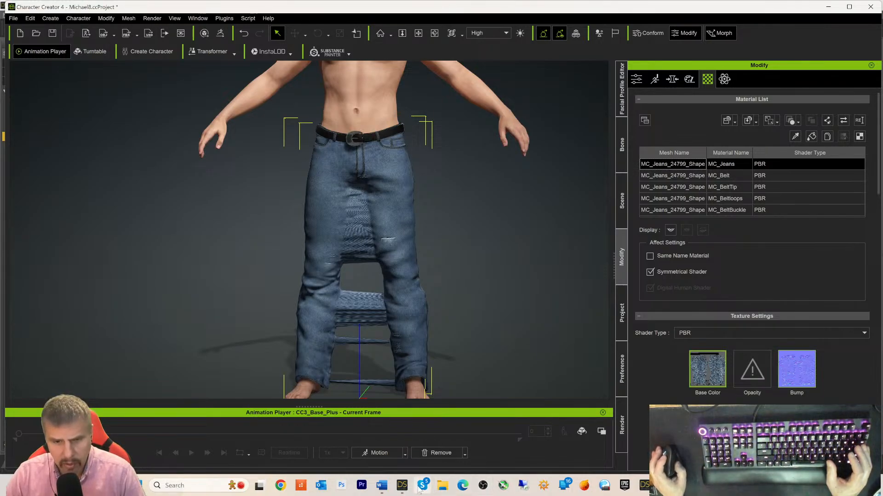
pyautogui.click(402, 485)
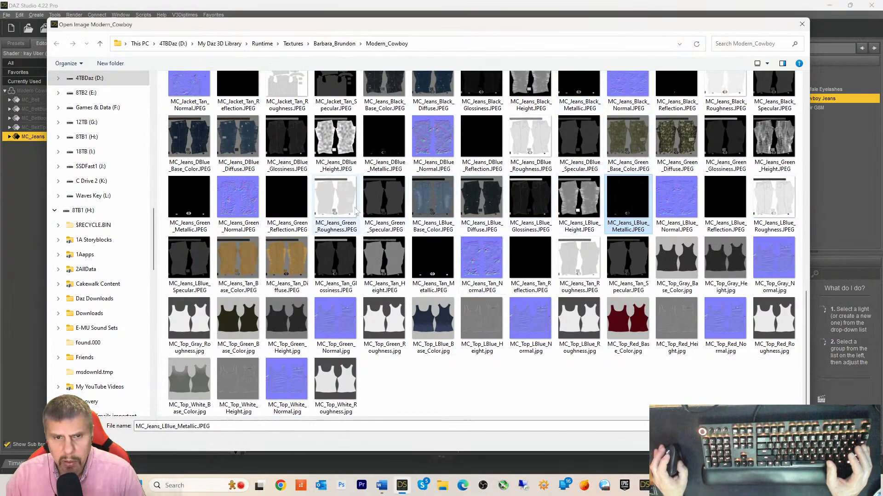
pyautogui.click(337, 211)
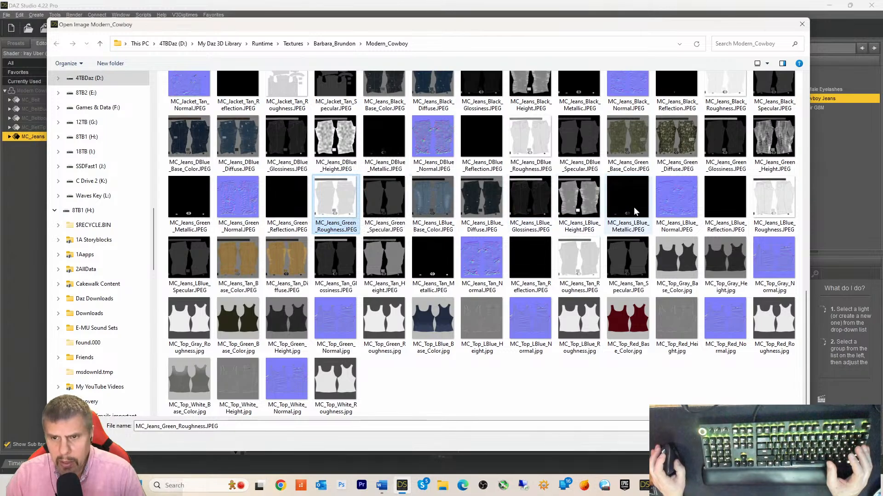
pyautogui.click(776, 209)
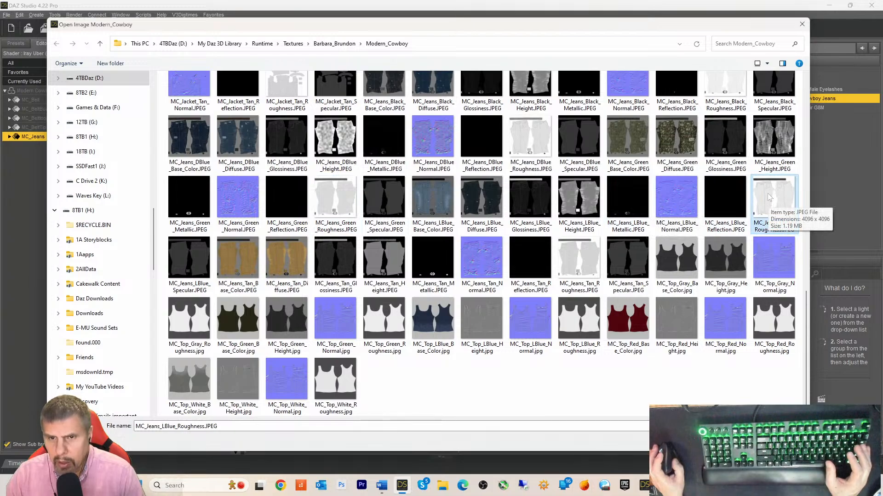
pyautogui.moveTo(769, 202); pyautogui.dragTo(752, 322)
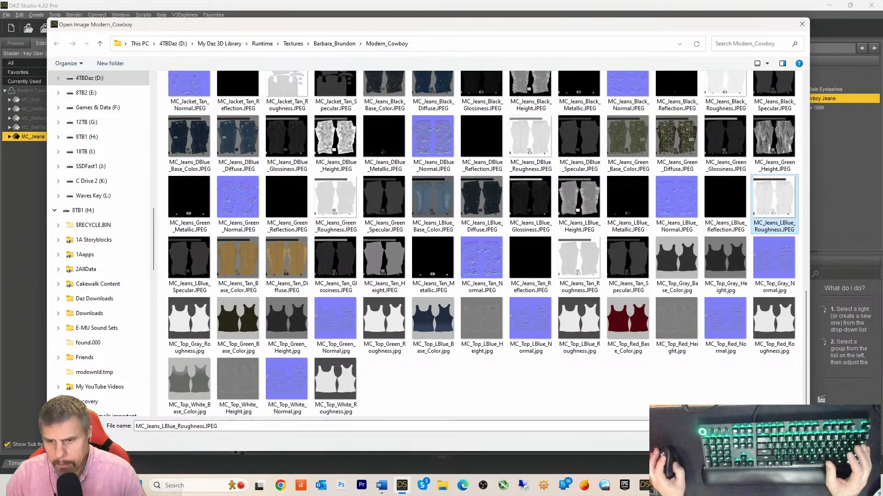
pyautogui.moveTo(669, 480); pyautogui.dragTo(697, 374)
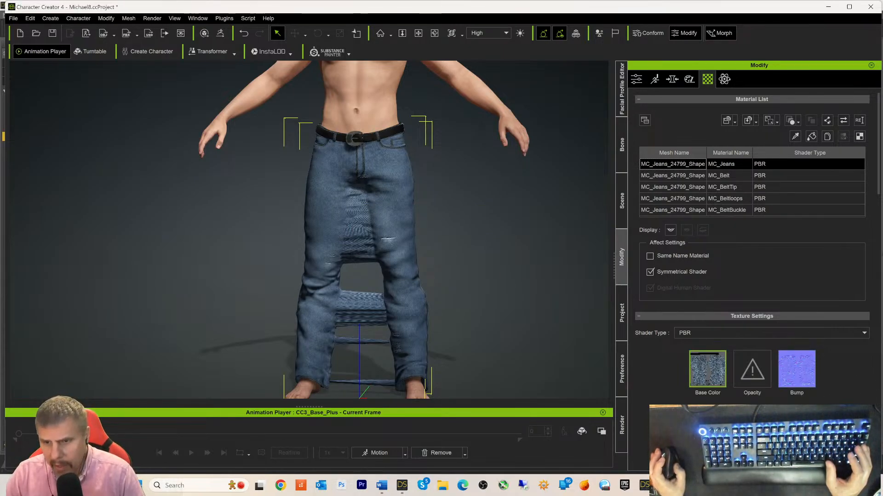
pyautogui.scroll(-2, 758, 387)
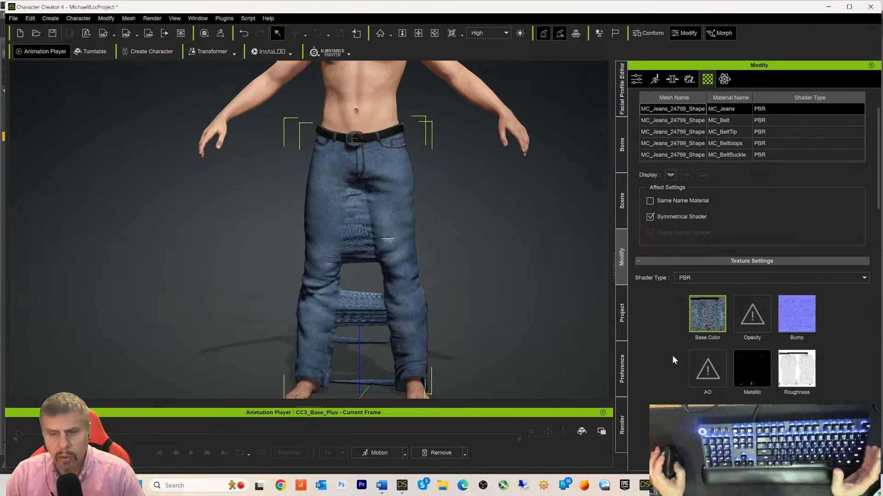
# - Load MC_Jeans_LBlue_Base_Color.JPEG into the MC_Jeans Base Color channel
pyautogui.moveTo(403, 488)
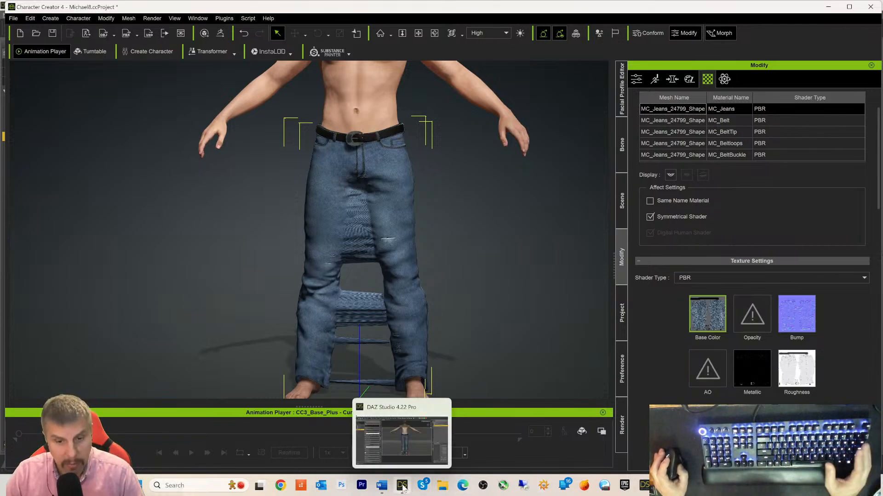
pyautogui.click(403, 486)
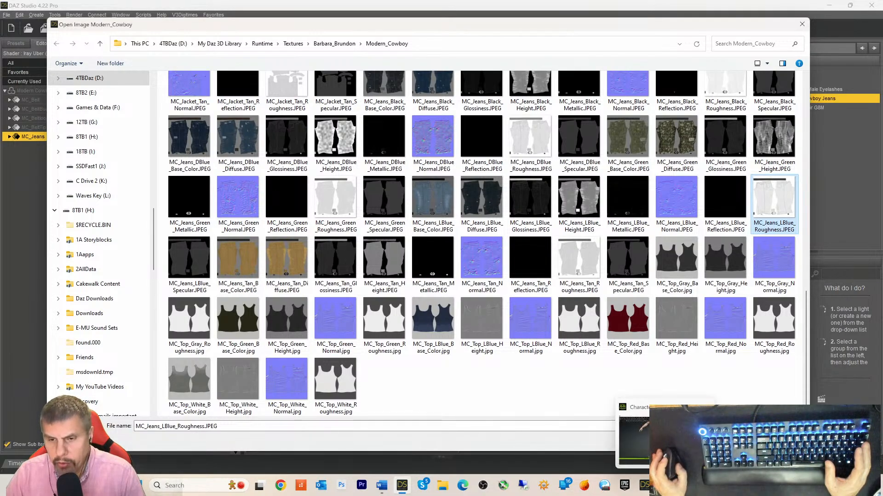
pyautogui.click(665, 485)
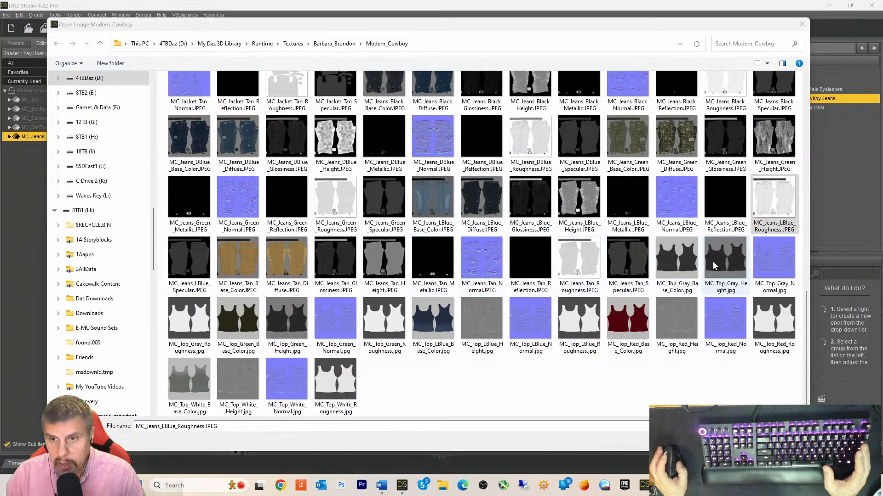
pyautogui.click(432, 202)
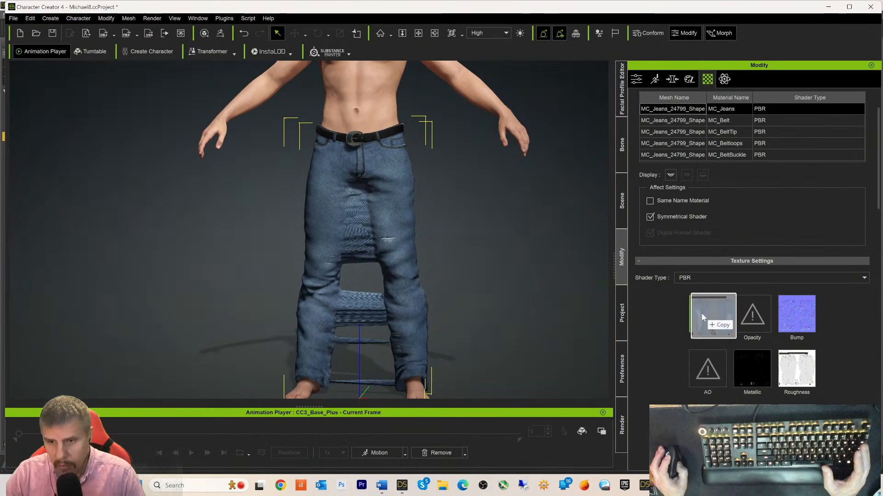
pyautogui.click(702, 312)
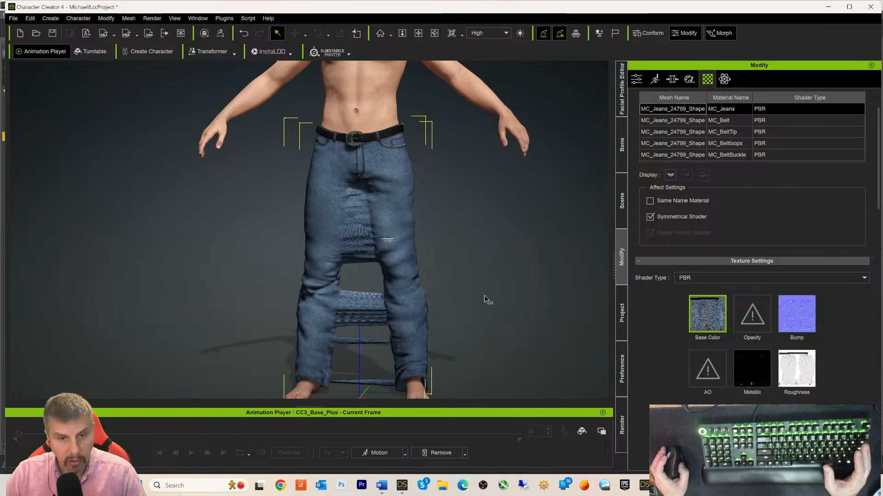
pyautogui.scroll(10, 483, 294)
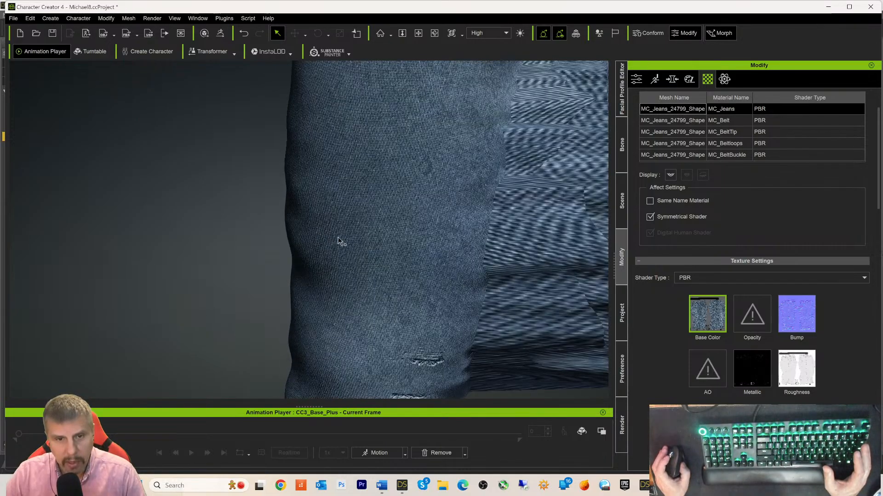
pyautogui.scroll(2, 337, 239)
pyautogui.scroll(-4, 354, 226)
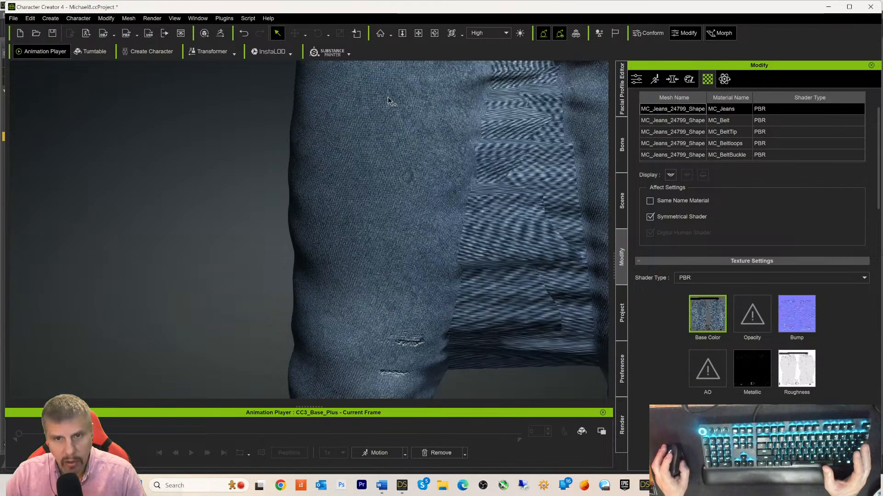
pyautogui.scroll(-4, 510, 170)
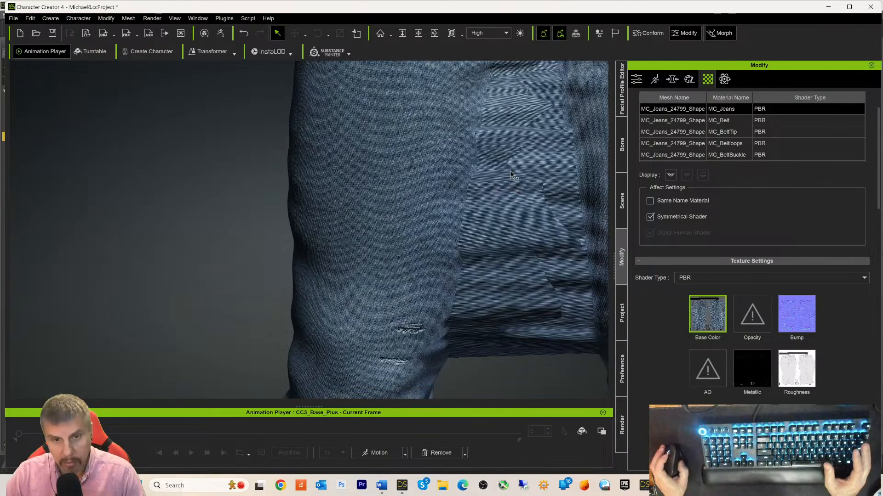
pyautogui.scroll(-5, 518, 195)
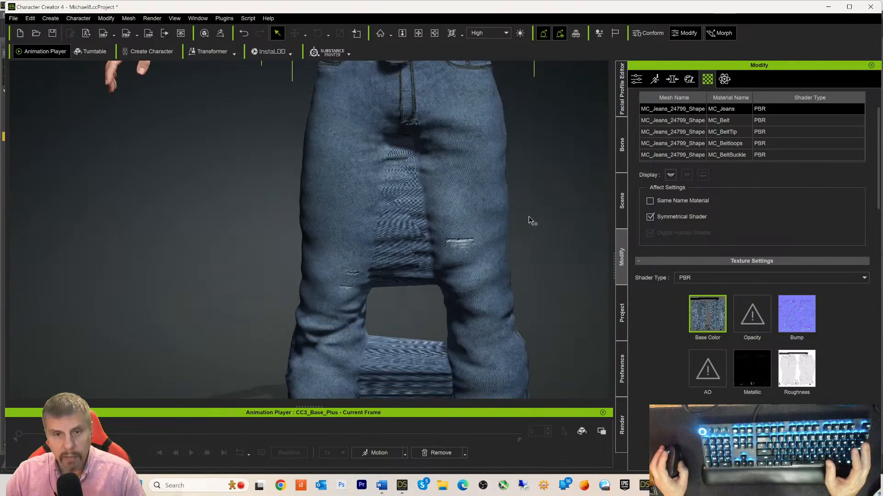
pyautogui.scroll(-2, 550, 194)
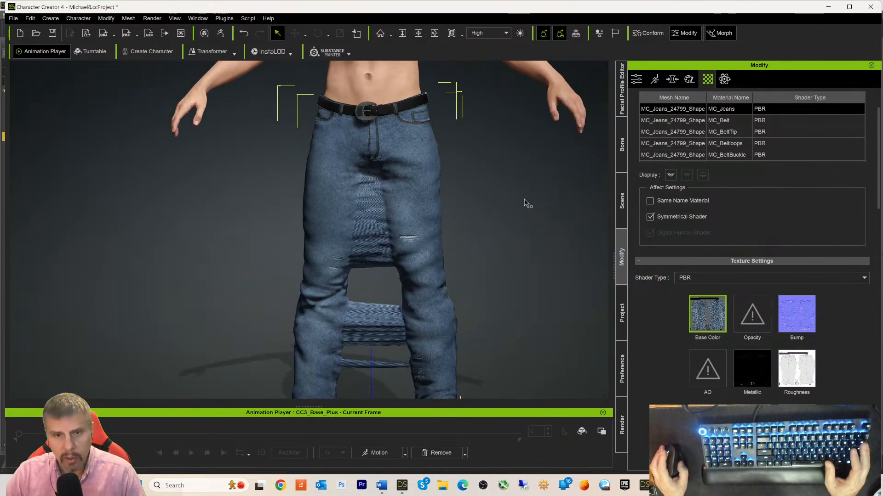
pyautogui.scroll(-3, 506, 230)
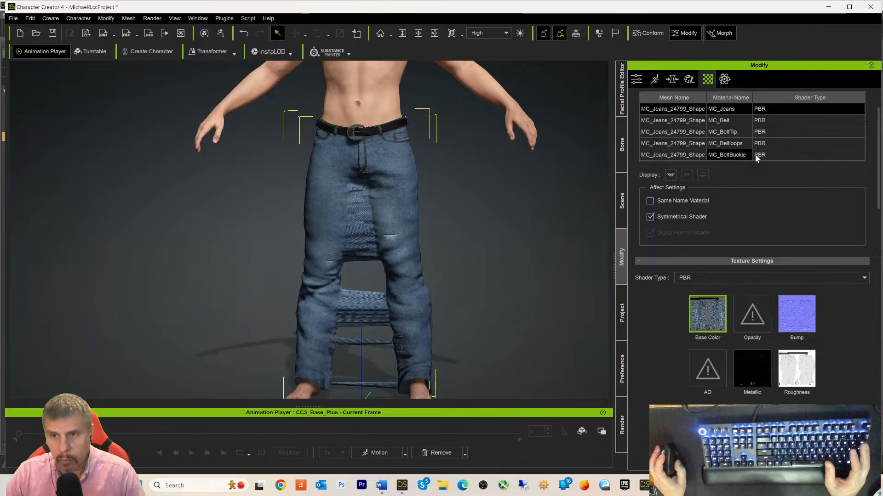
pyautogui.scroll(4, 465, 152)
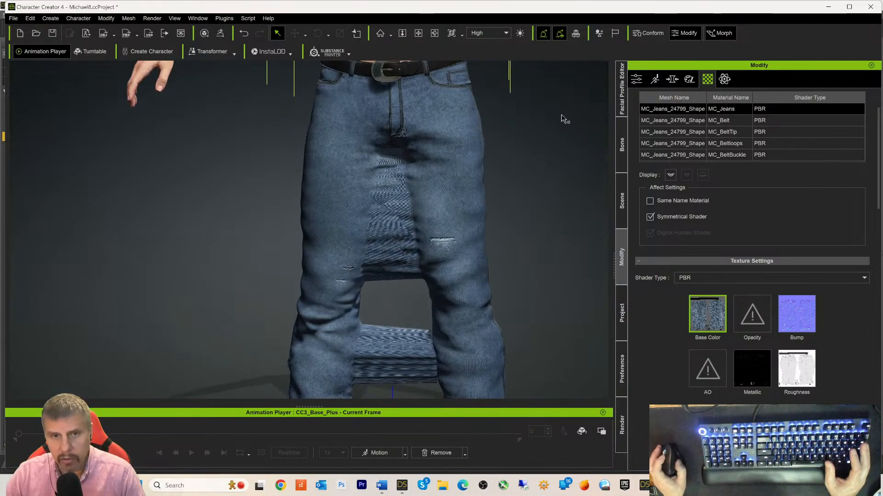
pyautogui.click(512, 166)
# - Zoom and pan the view to frame the belt buckle
pyautogui.scroll(4, 533, 146)
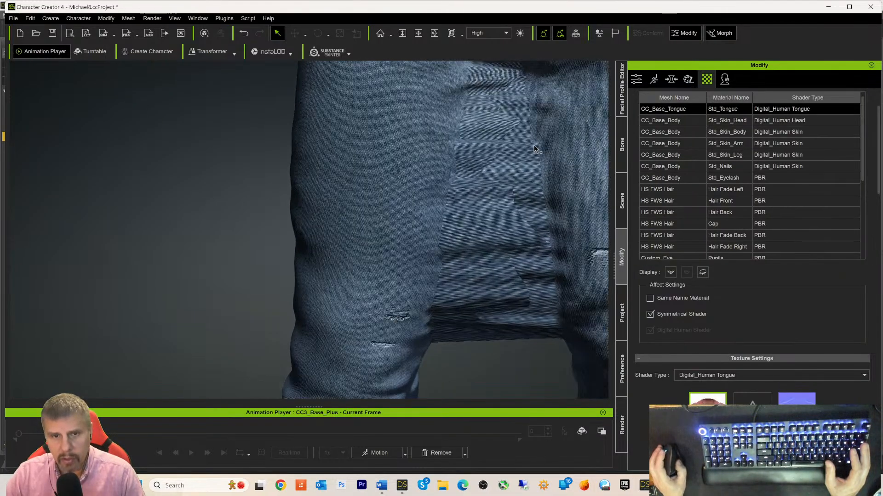
pyautogui.moveTo(232, 205); pyautogui.dragTo(223, 342, button='middle')
pyautogui.scroll(3, 335, 314)
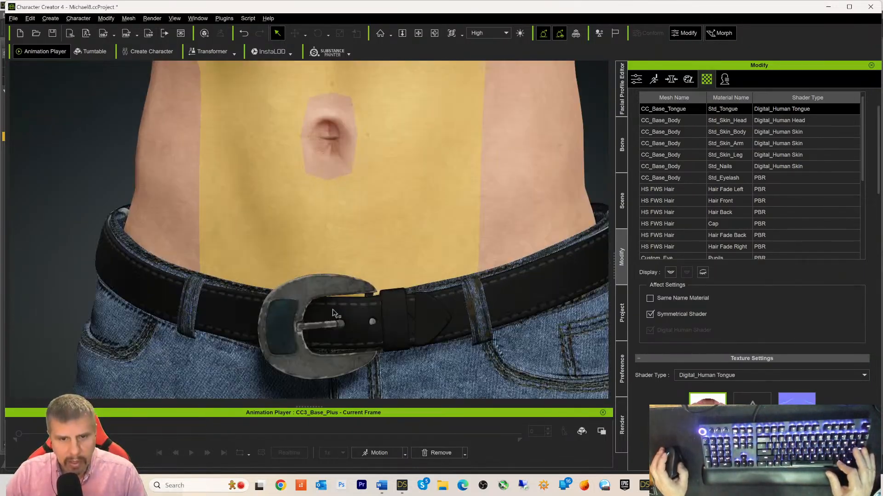
pyautogui.moveTo(336, 315); pyautogui.dragTo(362, 228, button='middle')
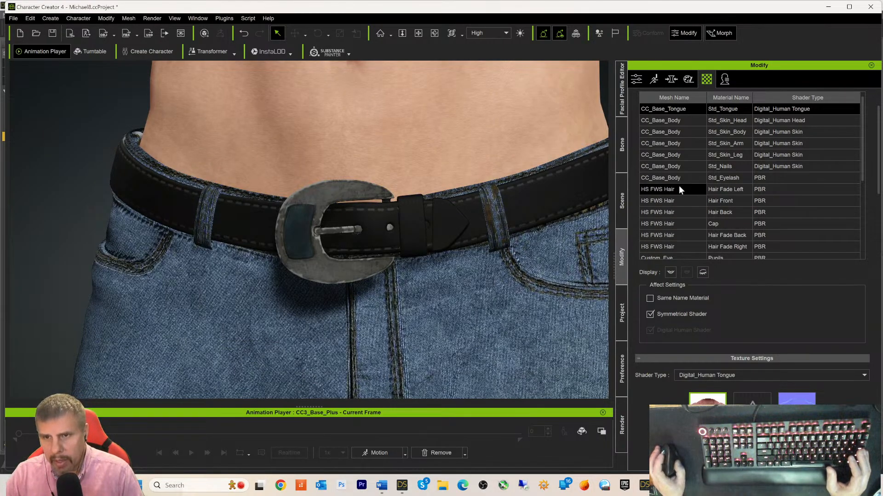
pyautogui.scroll(-10, 678, 192)
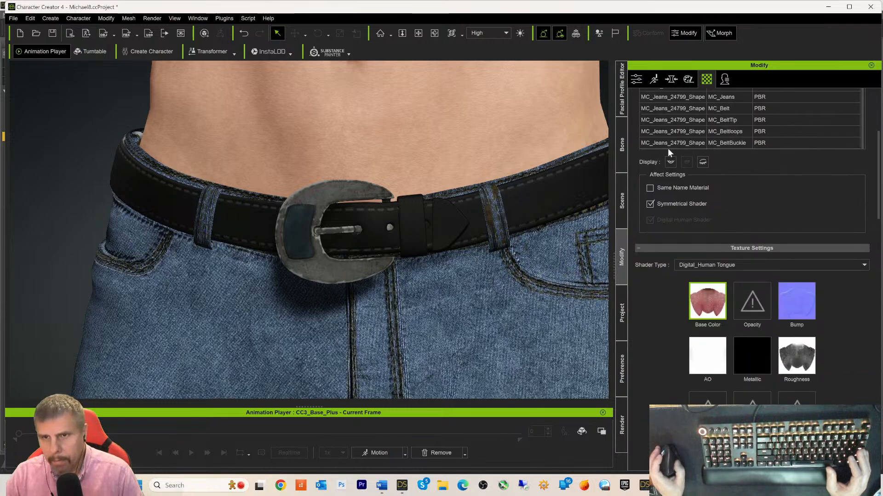
pyautogui.scroll(3, 670, 132)
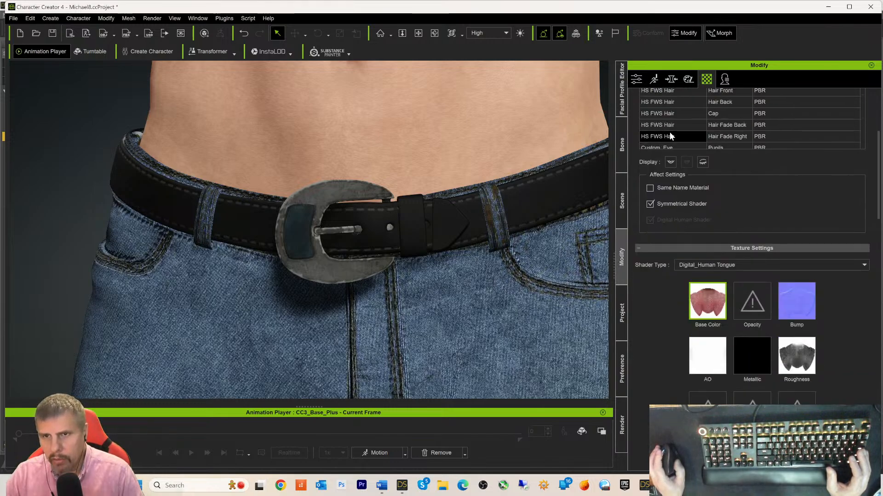
# - Select MC_Jeans and show its MC_Belt material in Modify's Material settings
pyautogui.click(636, 81)
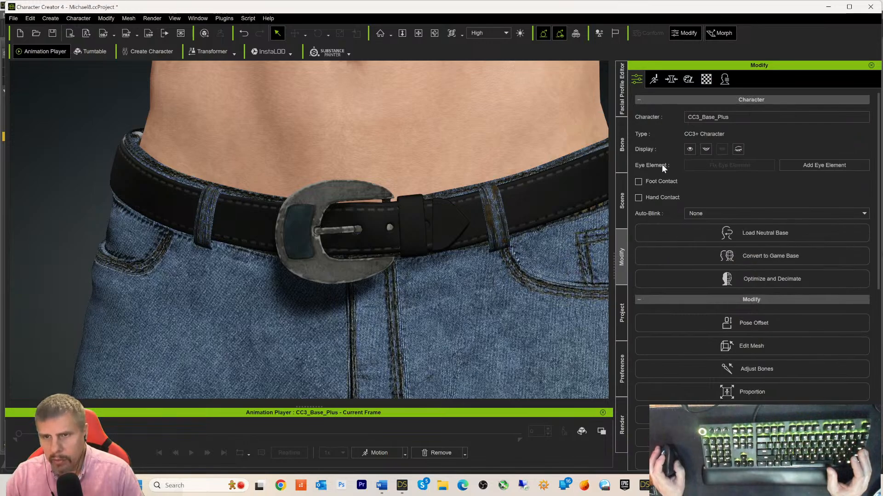
pyautogui.click(618, 209)
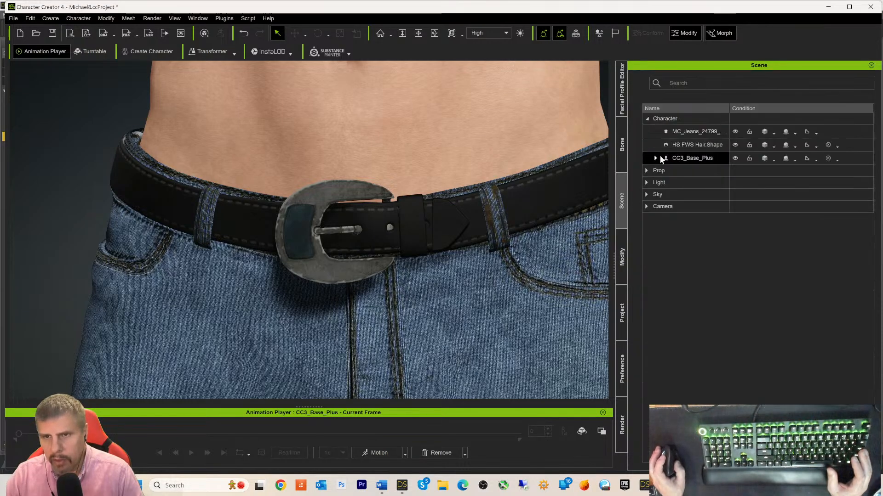
pyautogui.click(683, 131)
pyautogui.click(621, 312)
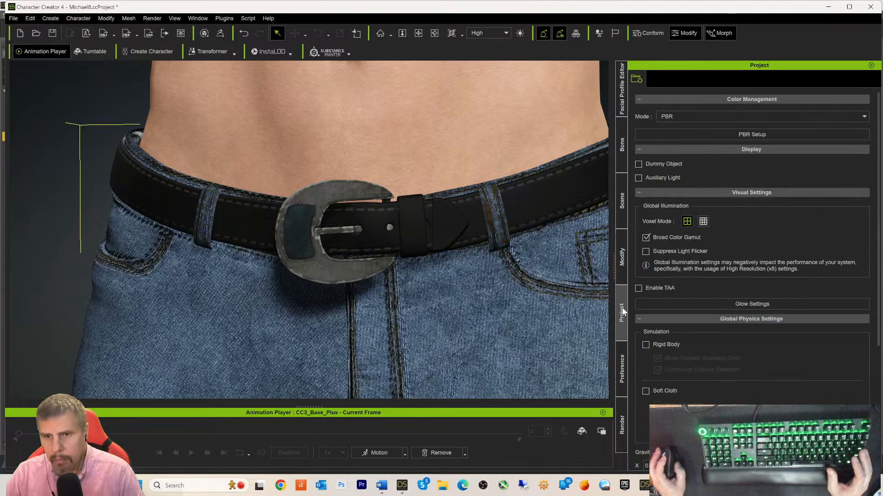
pyautogui.click(624, 271)
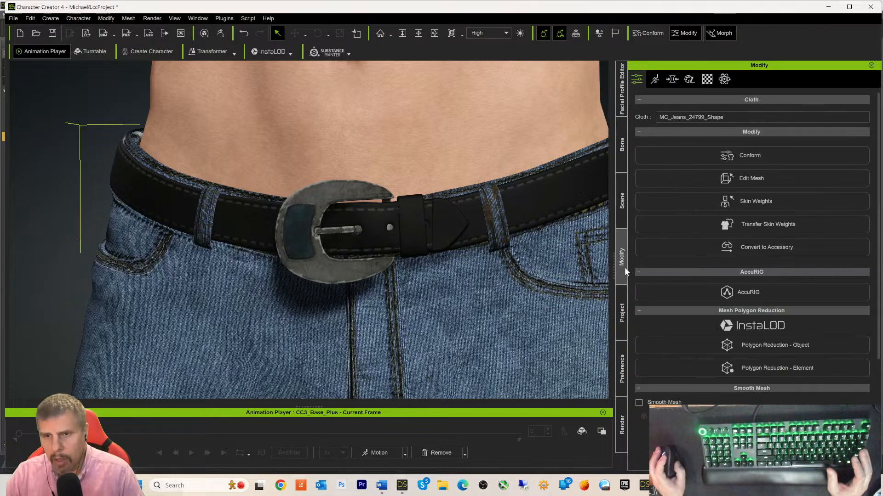
pyautogui.click(707, 79)
pyautogui.scroll(3, 690, 142)
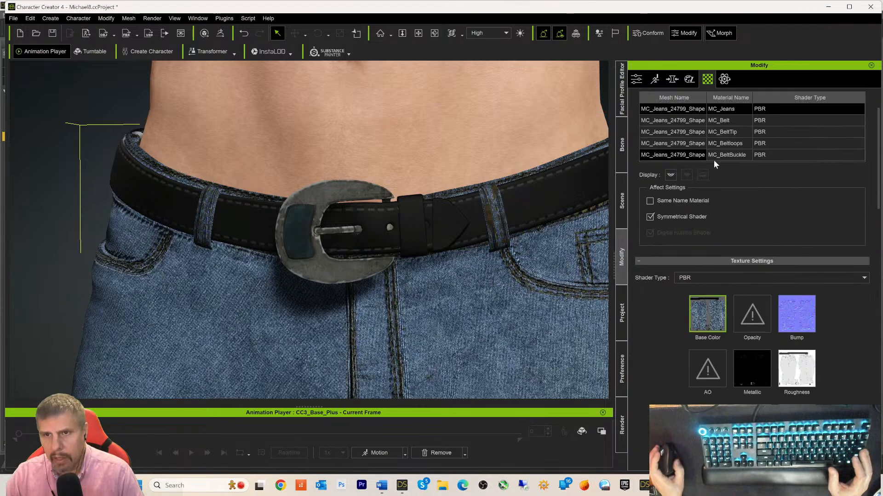
pyautogui.click(671, 120)
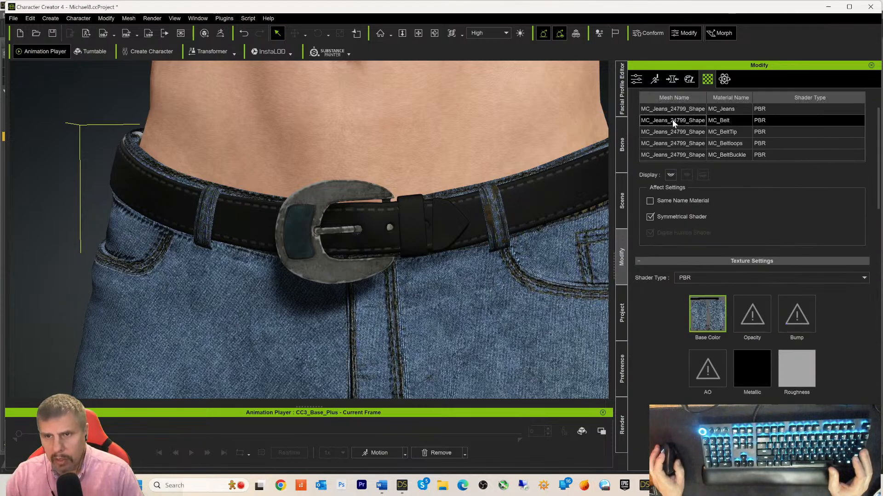
# - Copy the MC_Jeans Bump texture and paste it into MC_Belt's Bump as a Normal map
pyautogui.click(670, 110)
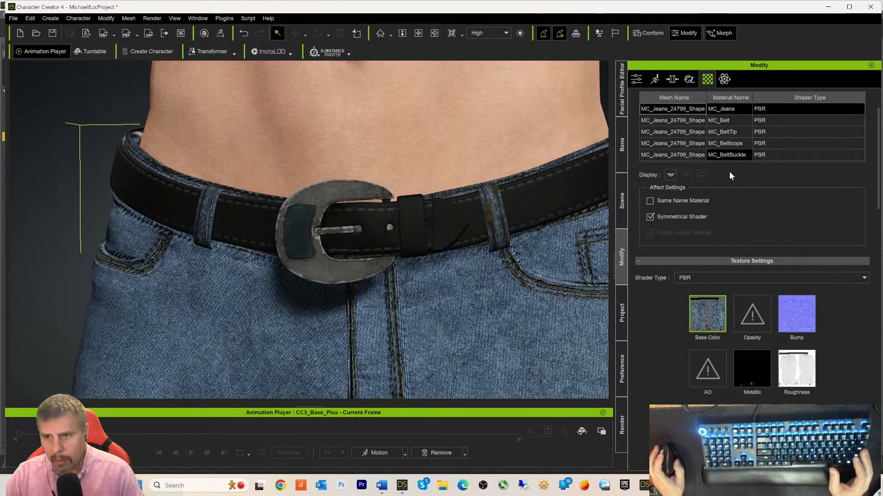
pyautogui.rightClick(790, 321)
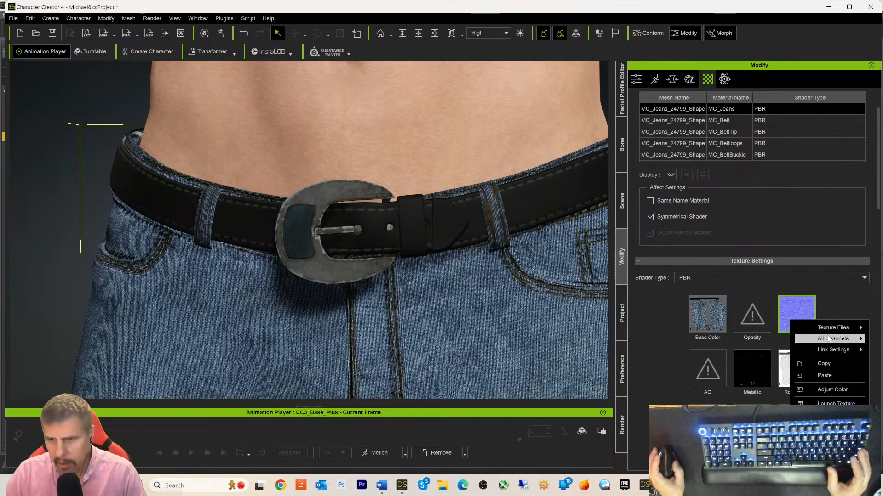
pyautogui.click(821, 363)
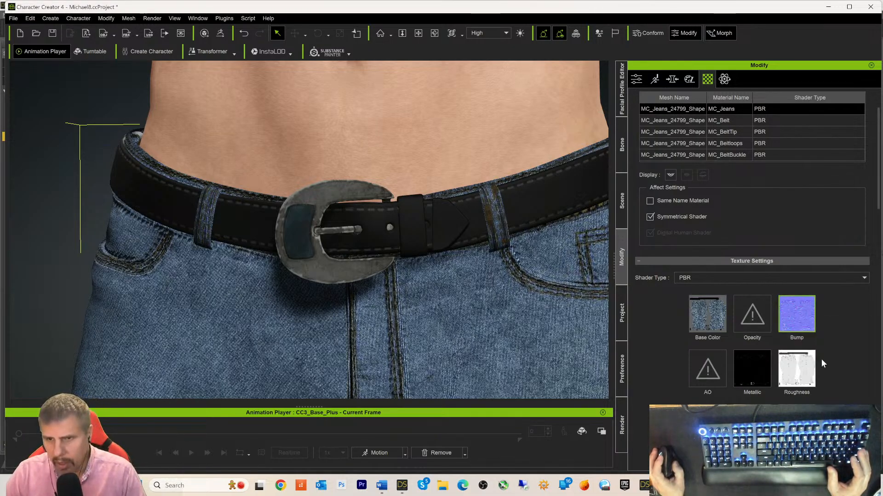
pyautogui.click(674, 119)
pyautogui.rightClick(797, 318)
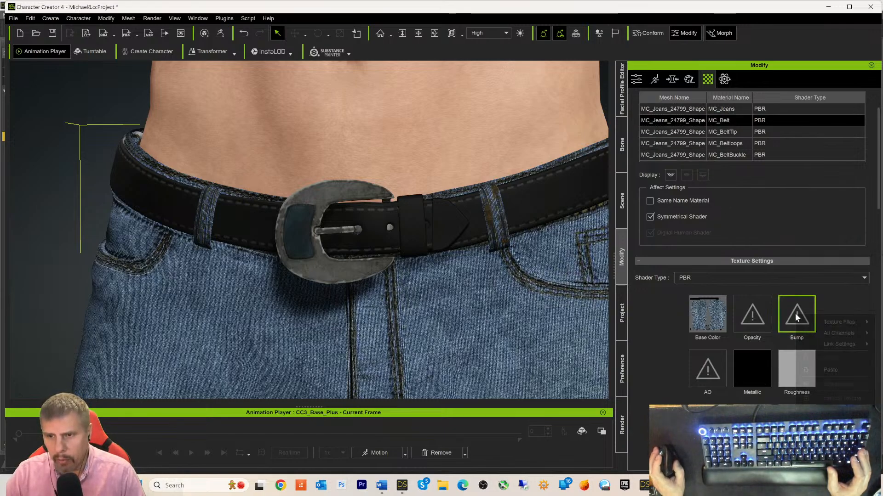
pyautogui.click(835, 366)
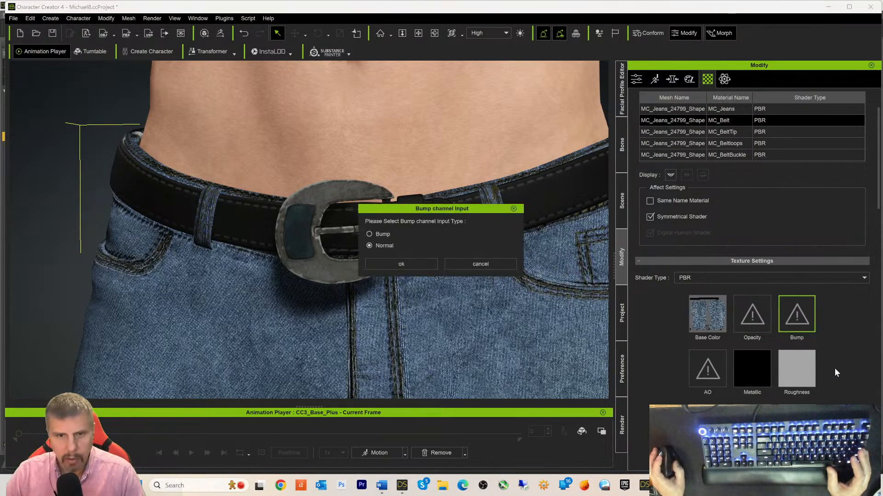
pyautogui.click(399, 264)
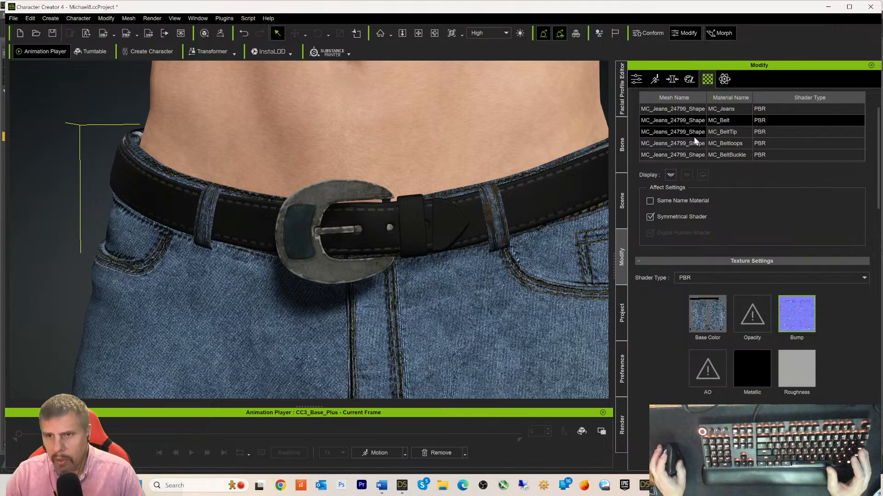
# - Paste the same normal map into the Bump of MC_BeltTip, MC_Beltloops and MC_BeltBuckle
pyautogui.click(693, 136)
pyautogui.rightClick(803, 316)
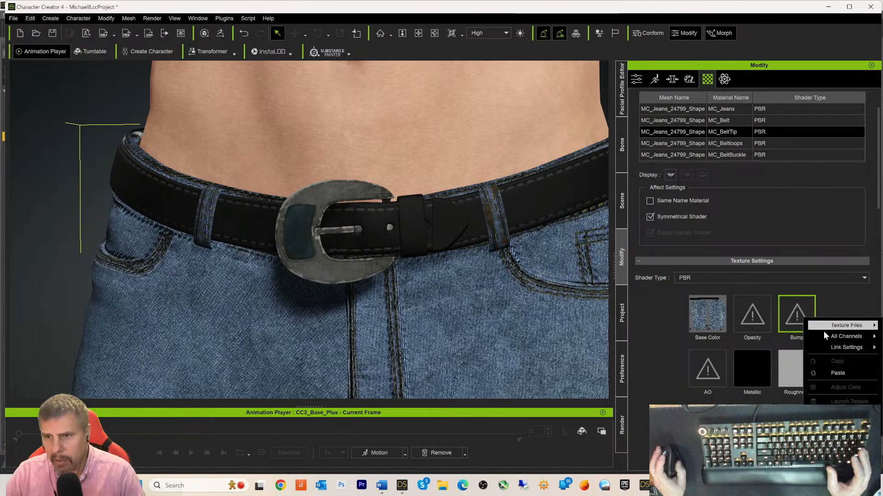
pyautogui.click(831, 374)
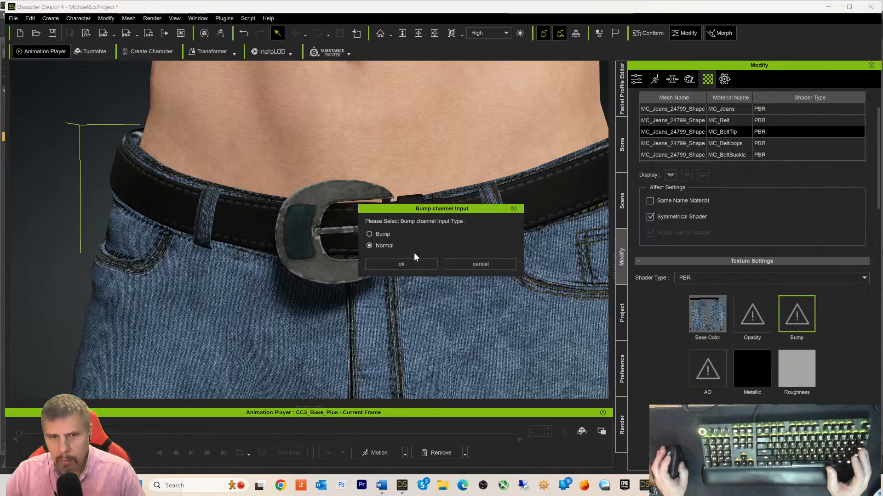
pyautogui.click(401, 264)
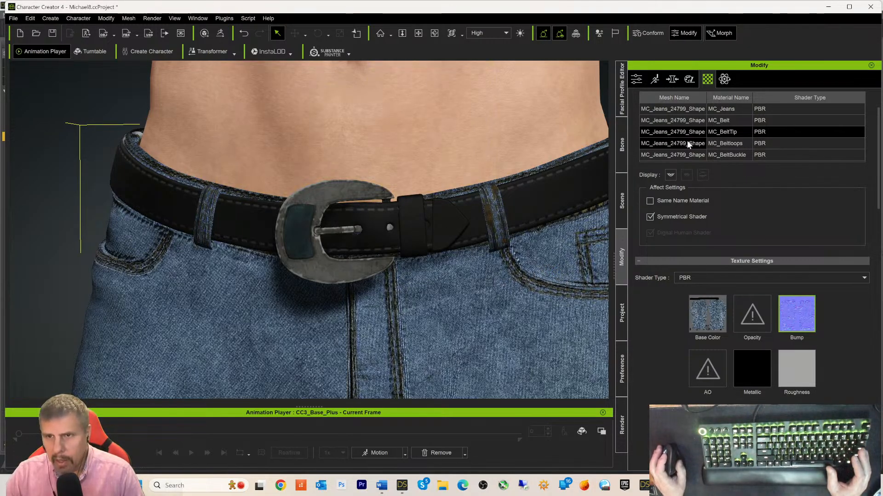
pyautogui.click(724, 143)
pyautogui.rightClick(795, 307)
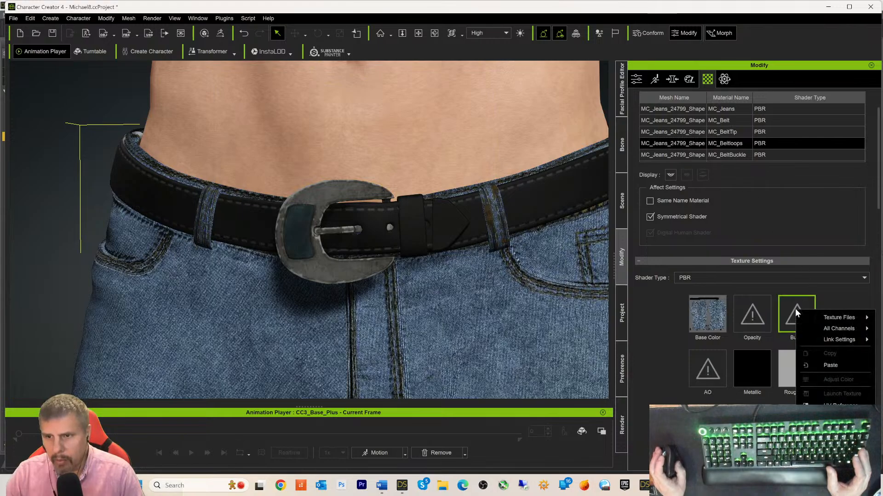
pyautogui.click(840, 365)
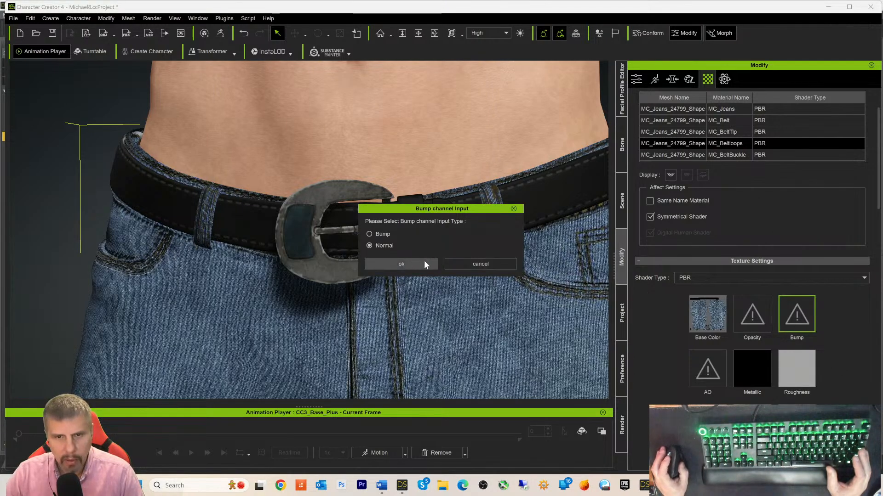
pyautogui.click(418, 263)
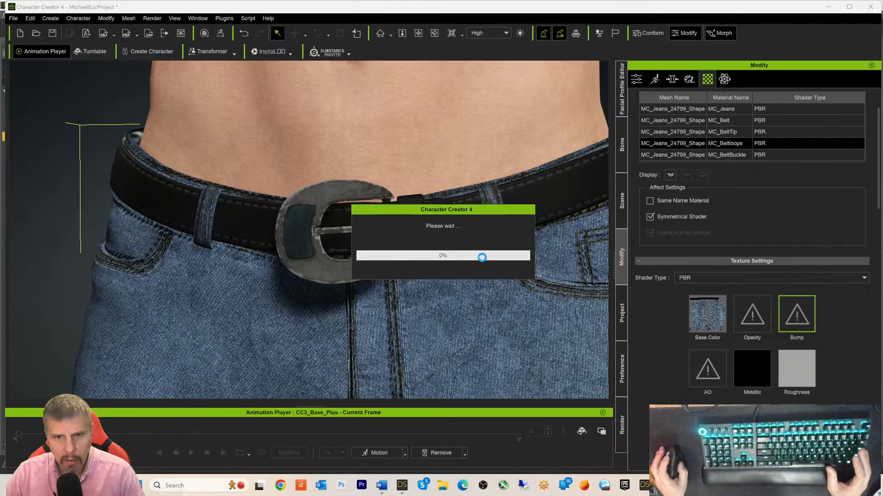
pyautogui.click(724, 155)
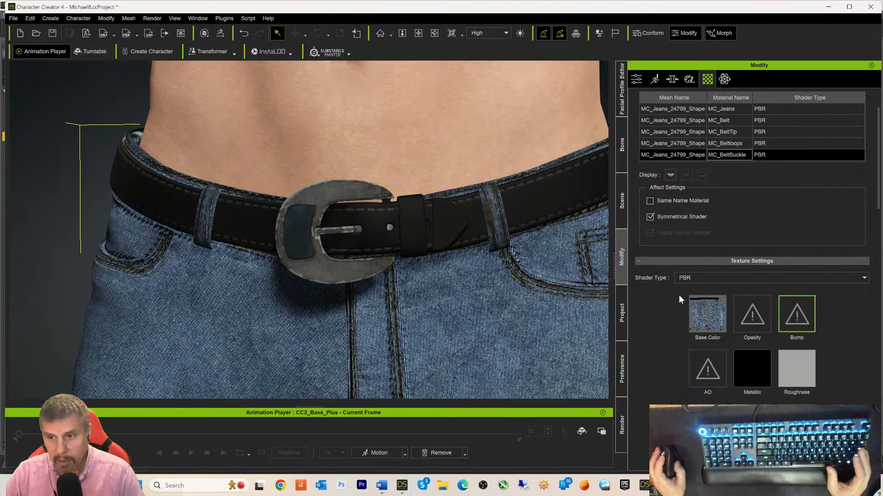
pyautogui.rightClick(794, 315)
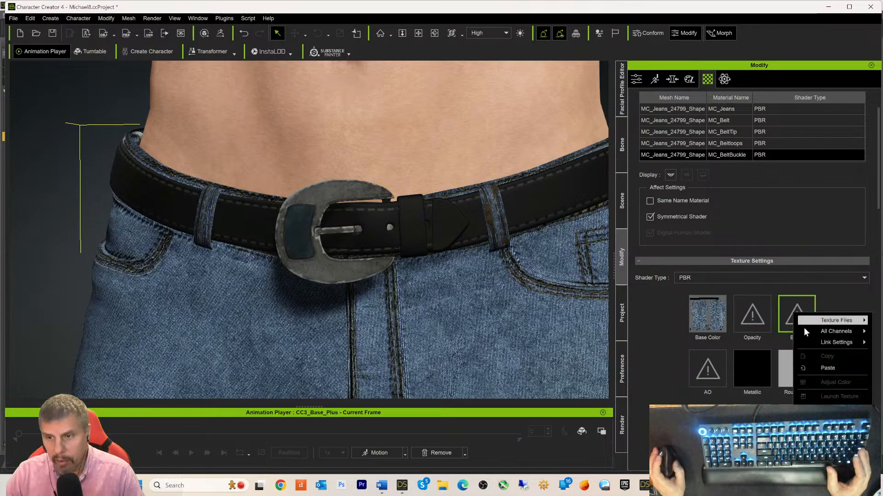
pyautogui.click(827, 368)
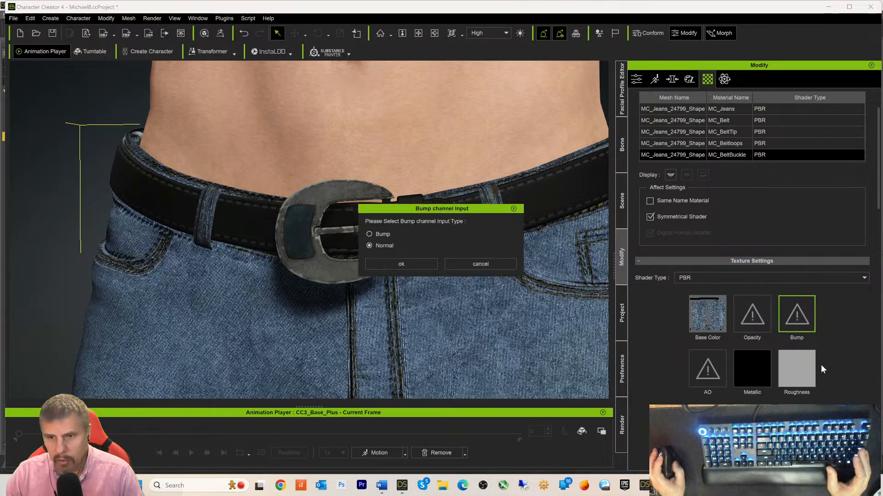
pyautogui.click(388, 263)
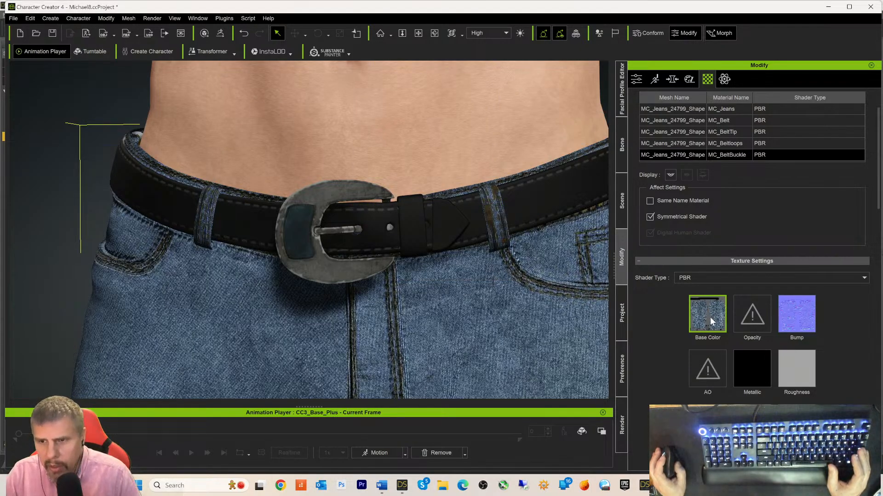
pyautogui.moveTo(710, 318)
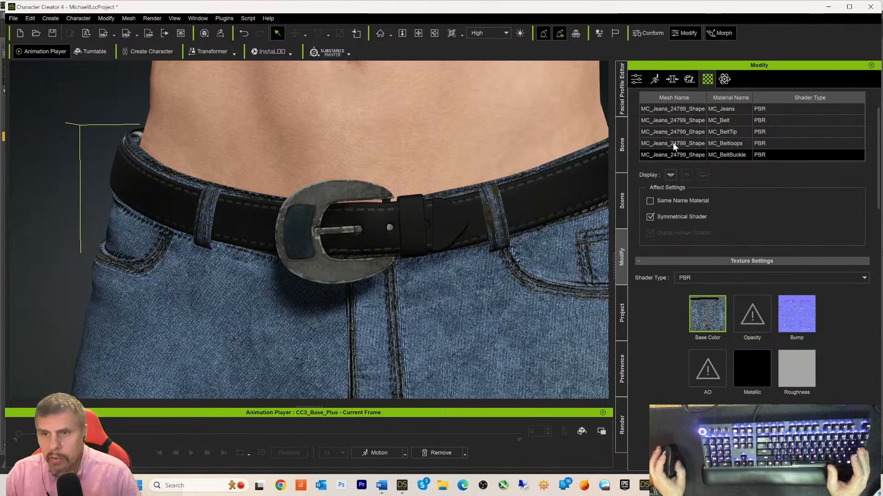
# - Copy MC_Jeans' roughness map and paste it into the Roughness channel of MC_Belt and MC_BeltTip
pyautogui.click(673, 108)
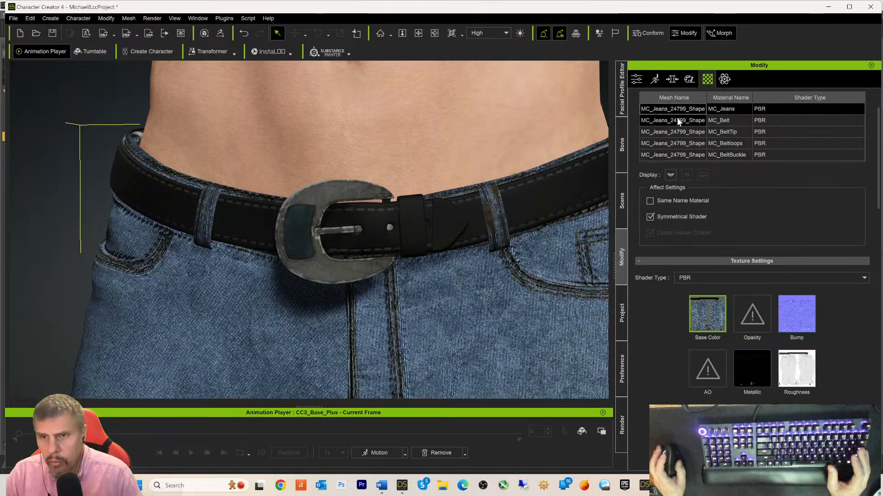
pyautogui.rightClick(797, 368)
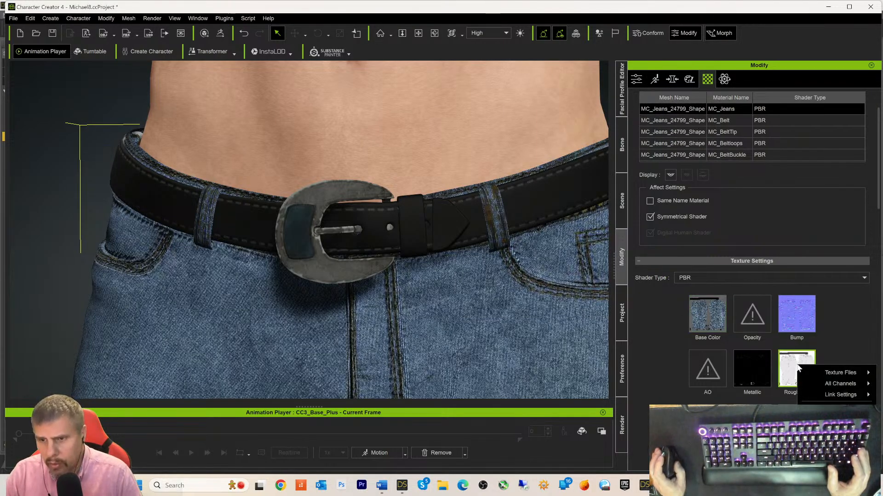
pyautogui.click(836, 409)
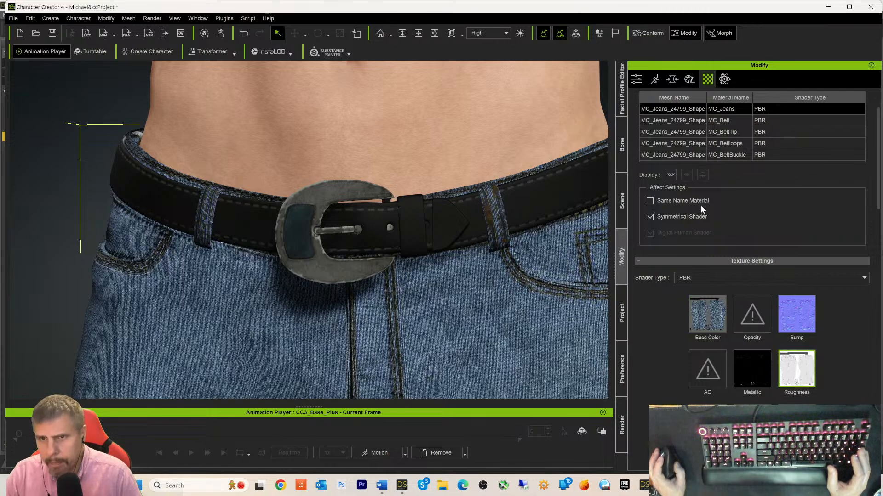
pyautogui.click(664, 121)
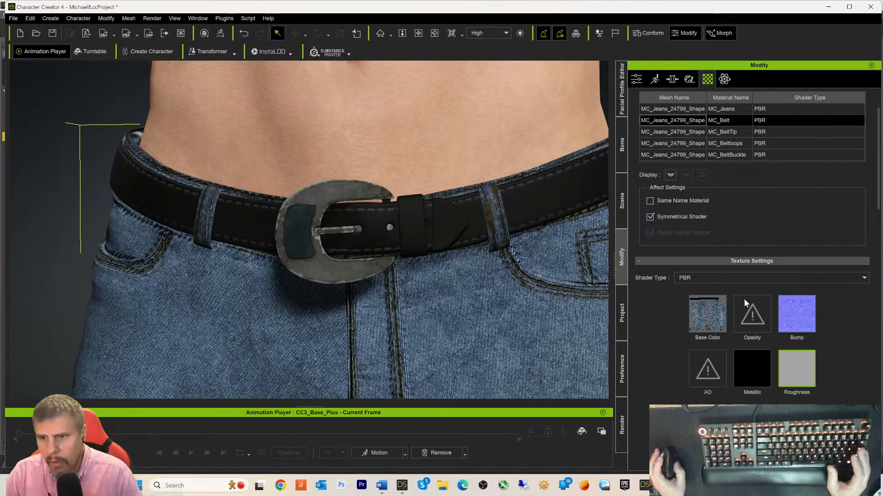
pyautogui.rightClick(788, 363)
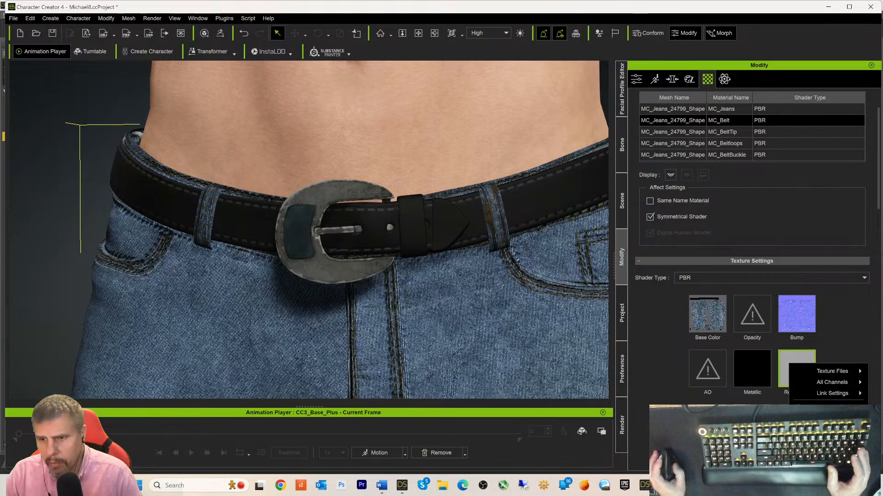
pyautogui.click(827, 394)
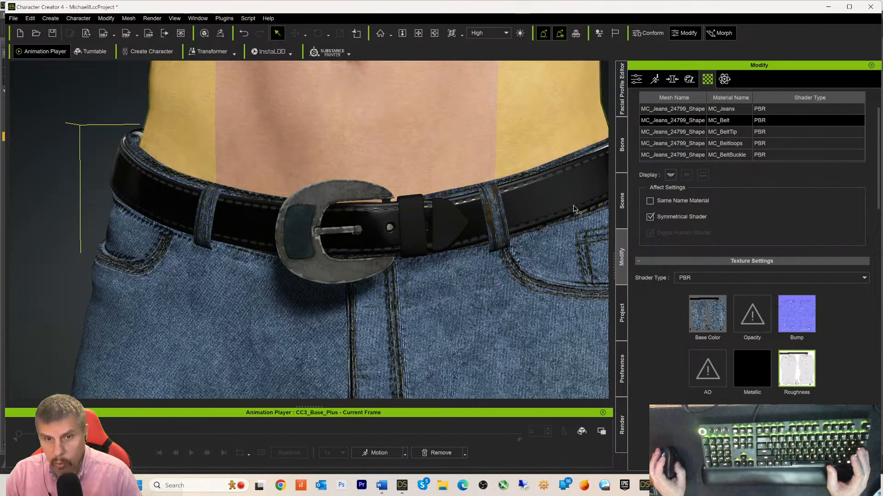
pyautogui.click(696, 133)
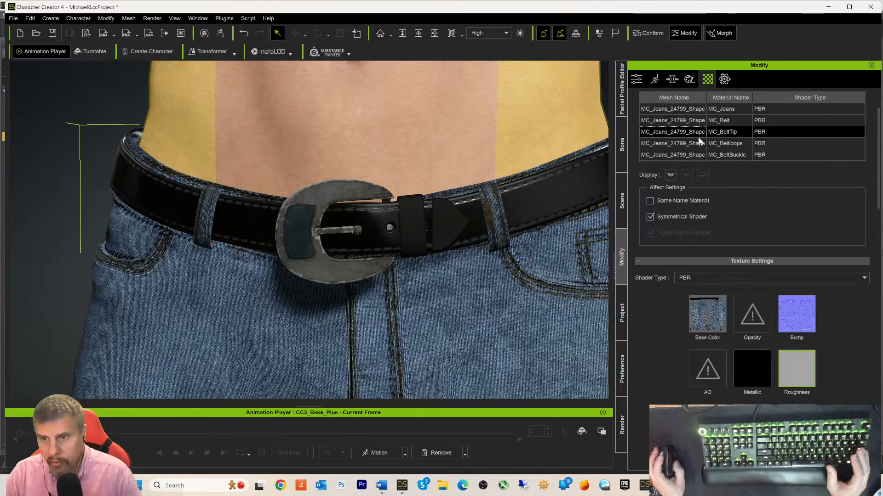
pyautogui.rightClick(800, 382)
pyautogui.click(833, 314)
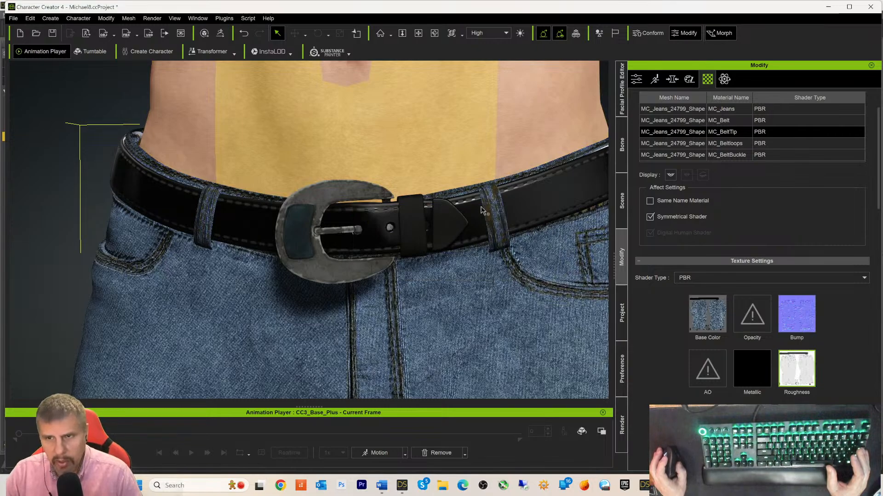
# - Paste the same roughness map into the Roughness channel of MC_Beltloops and MC_BeltBuckle
pyautogui.click(684, 143)
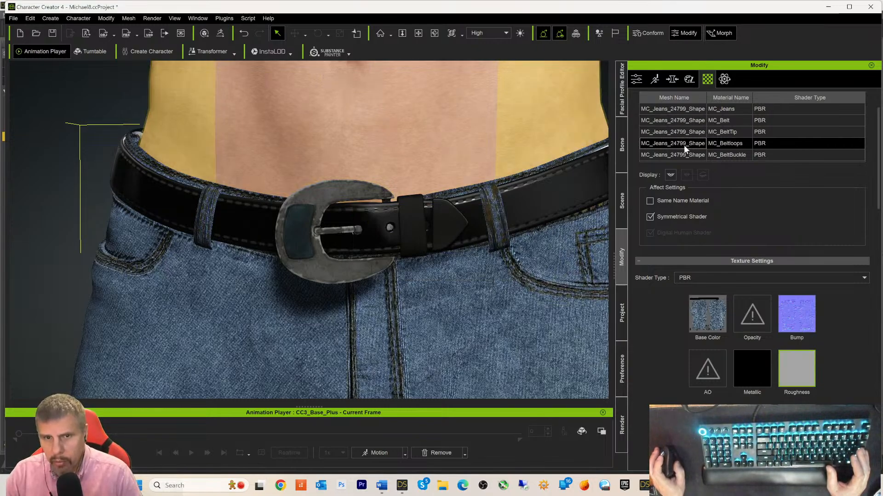
pyautogui.rightClick(805, 374)
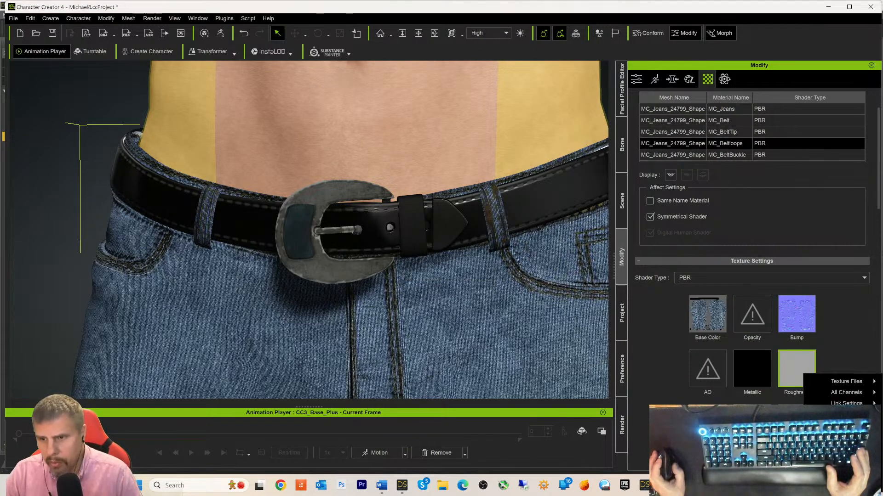
pyautogui.click(843, 437)
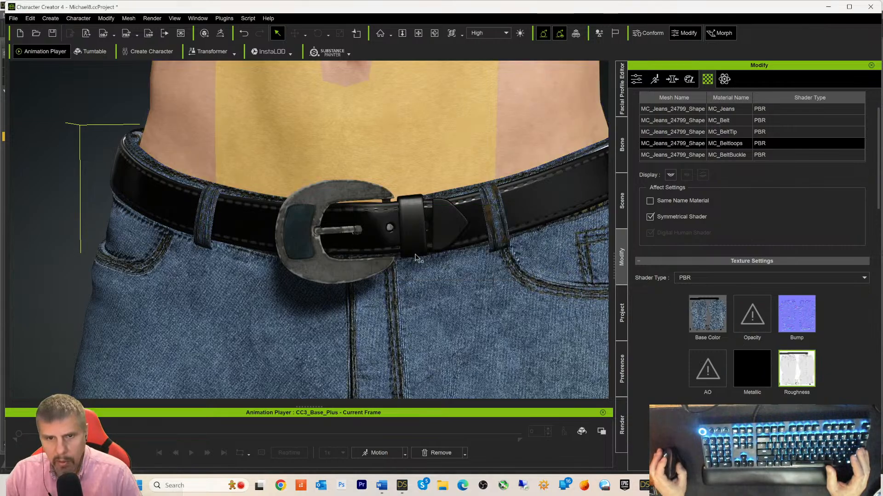
pyautogui.click(723, 156)
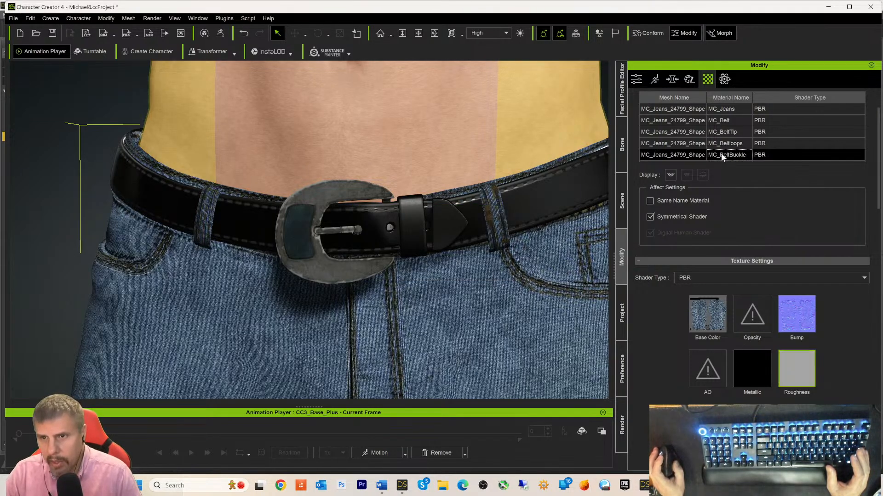
pyautogui.rightClick(796, 371)
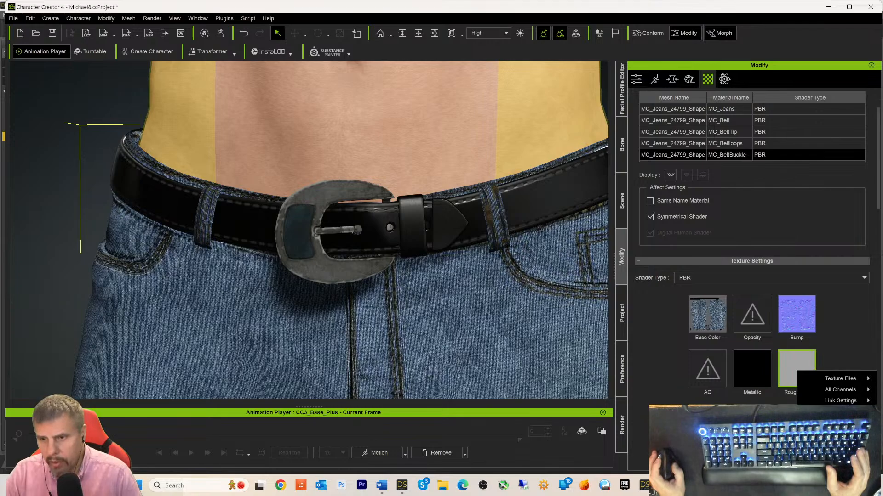
pyautogui.click(833, 432)
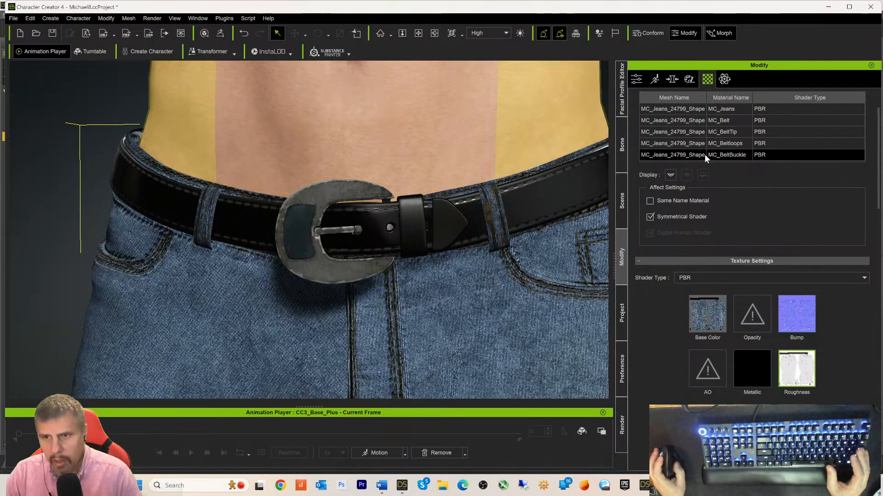
pyautogui.scroll(-3, 693, 156)
pyautogui.scroll(3, 696, 154)
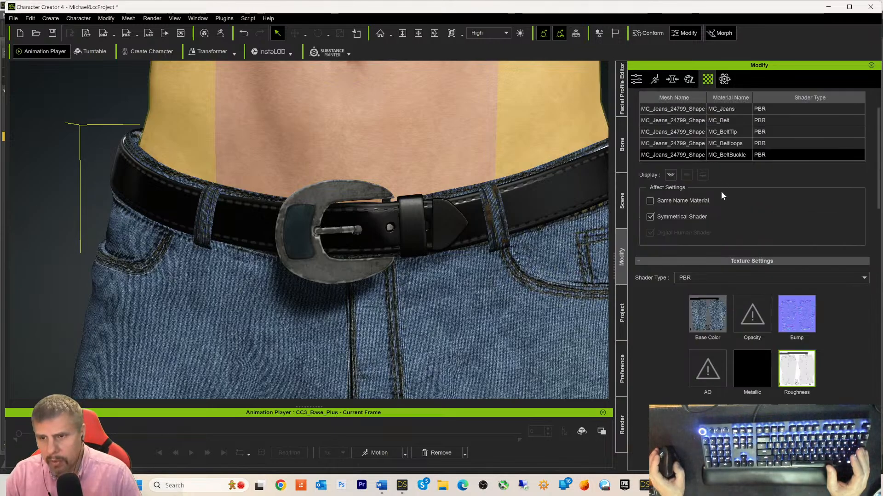
# - Copy MC_Jeans' Metallic texture and paste it into MC_Belt and MC_BeltTip's Metallic channel
pyautogui.click(677, 109)
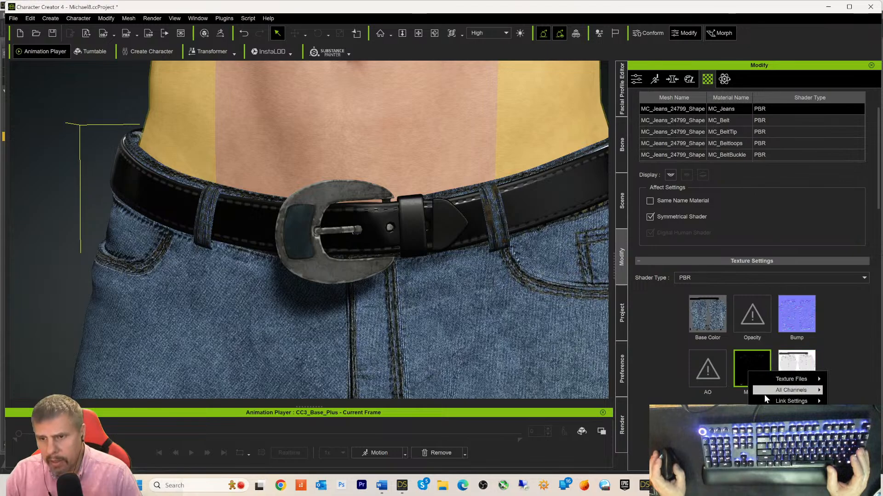
pyautogui.click(765, 418)
pyautogui.click(691, 121)
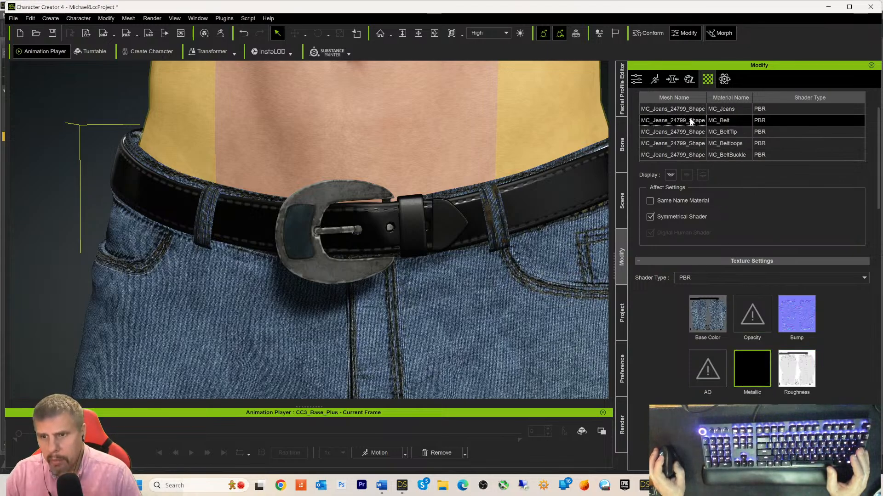
pyautogui.rightClick(757, 374)
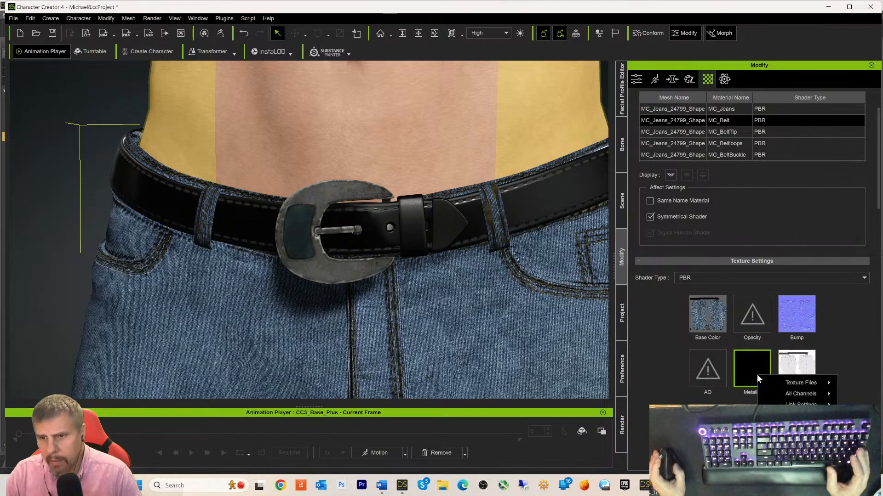
pyautogui.click(776, 428)
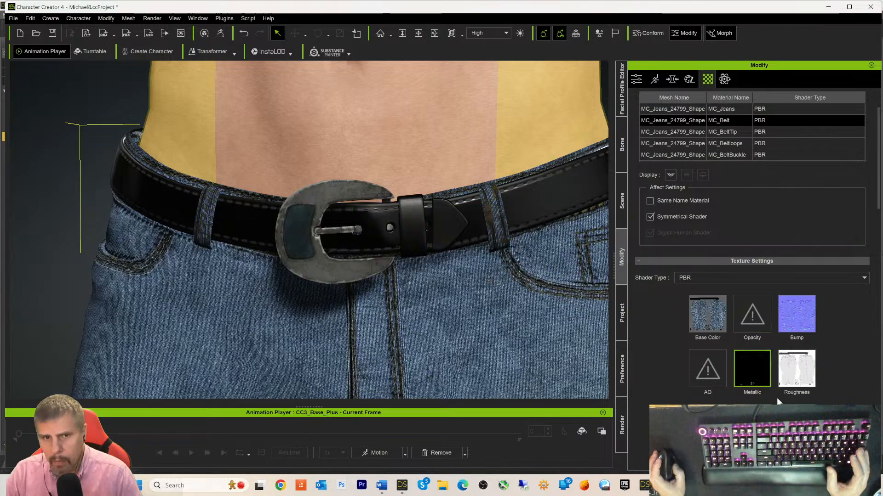
pyautogui.click(682, 131)
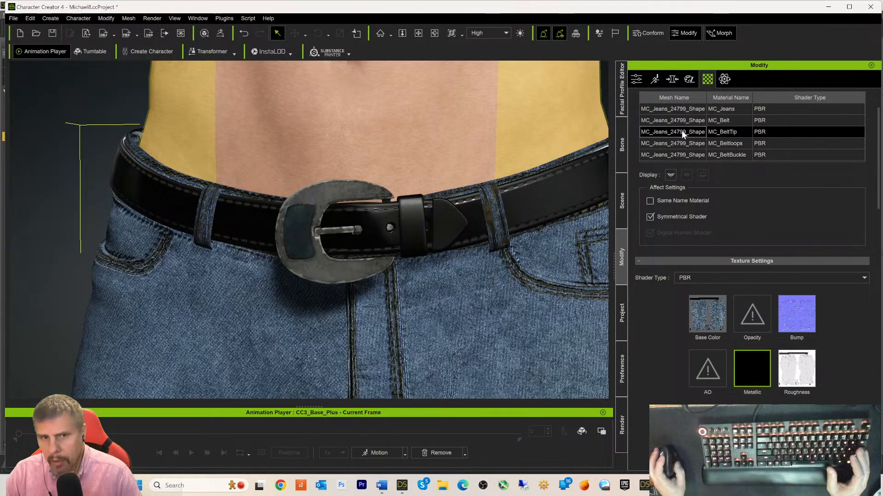
pyautogui.rightClick(755, 368)
pyautogui.click(781, 377)
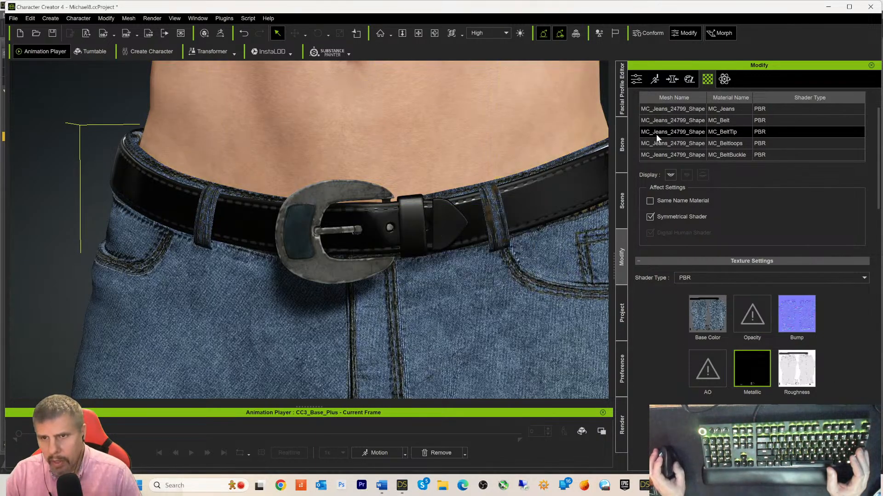
# - Paste the Metallic texture onto MC_Beltloops and MC_BeltBuckle as well
pyautogui.click(668, 142)
pyautogui.rightClick(747, 366)
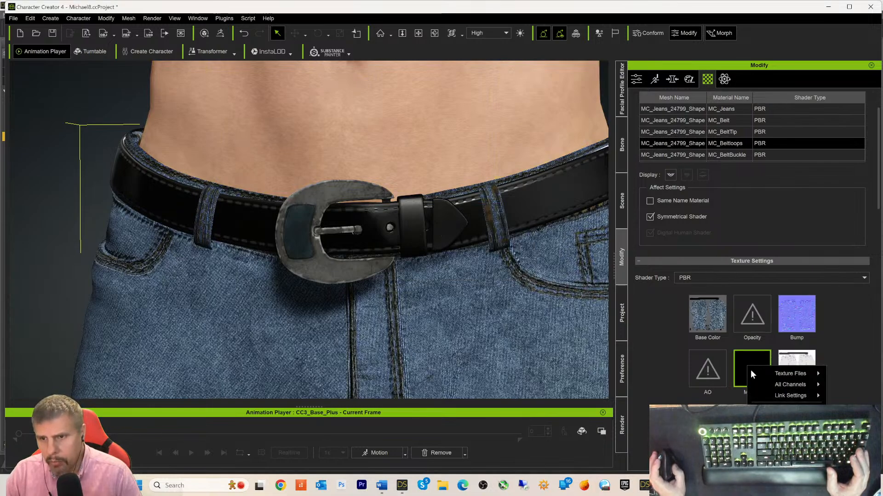
pyautogui.click(772, 376)
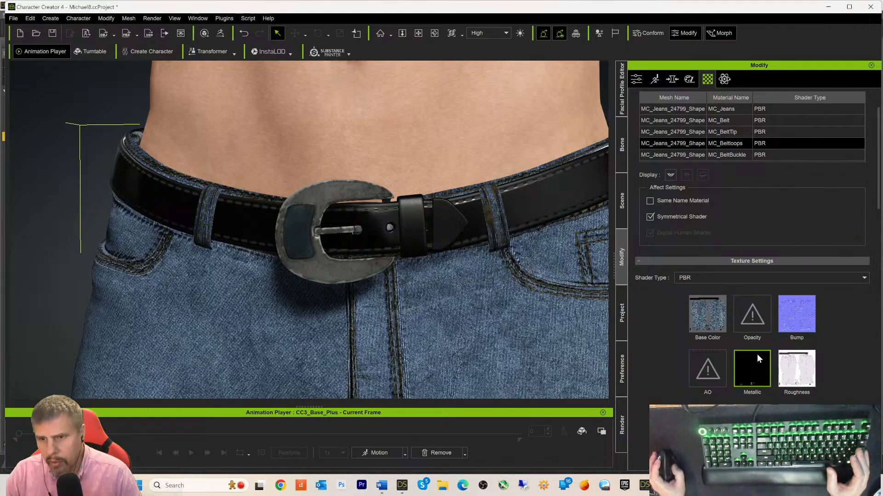
pyautogui.click(685, 152)
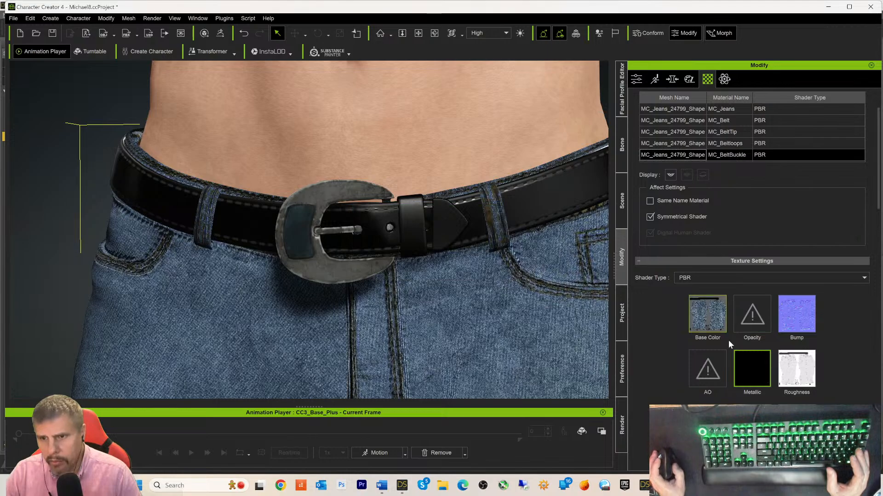
pyautogui.rightClick(749, 365)
pyautogui.click(775, 437)
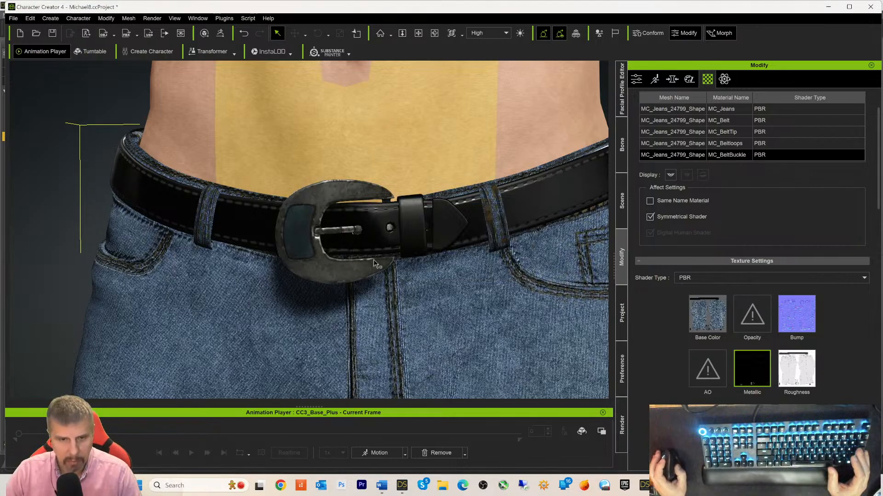
# - Zoom and pan around the jeans to inspect the legs, feet, waist and belt
pyautogui.scroll(-4, 471, 279)
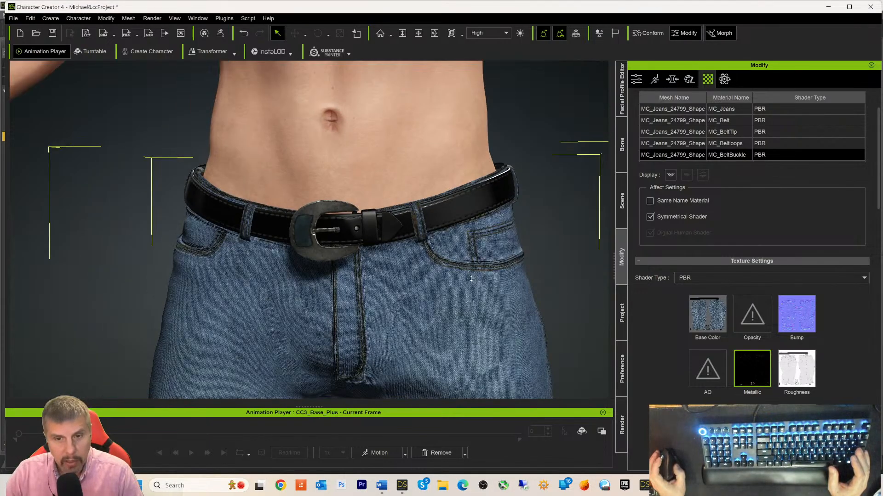
pyautogui.scroll(2, 470, 278)
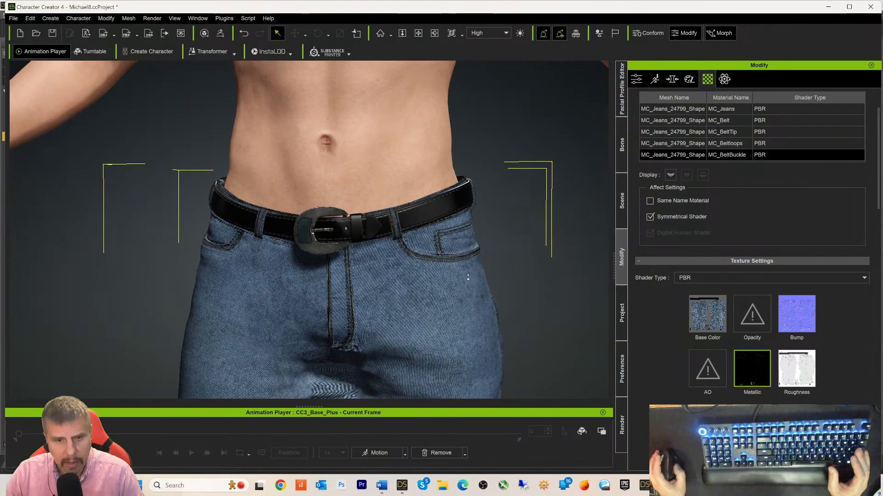
pyautogui.scroll(2, 468, 277)
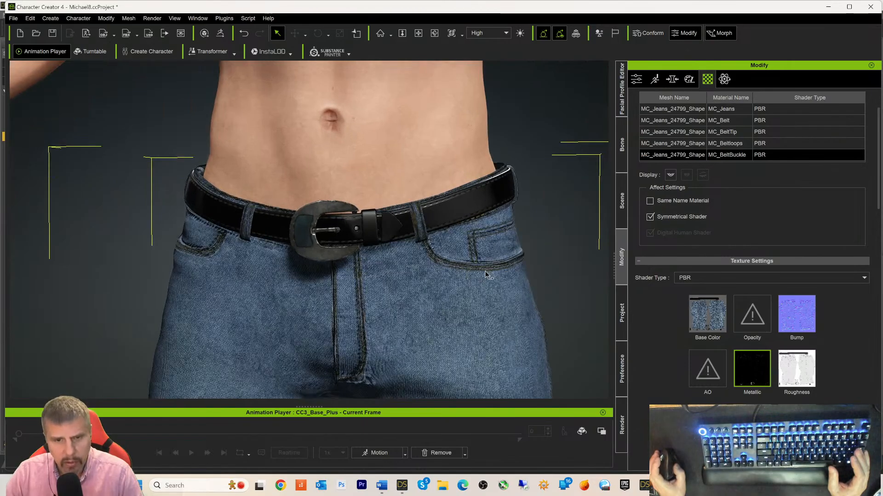
pyautogui.scroll(-1, 484, 271)
pyautogui.scroll(-5, 484, 270)
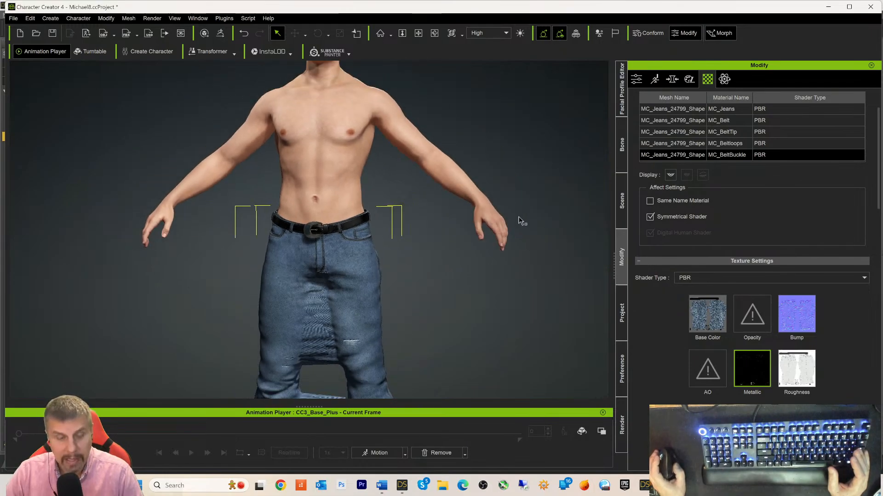
pyautogui.moveTo(534, 276); pyautogui.dragTo(563, 159, button='middle')
pyautogui.scroll(2, 557, 175)
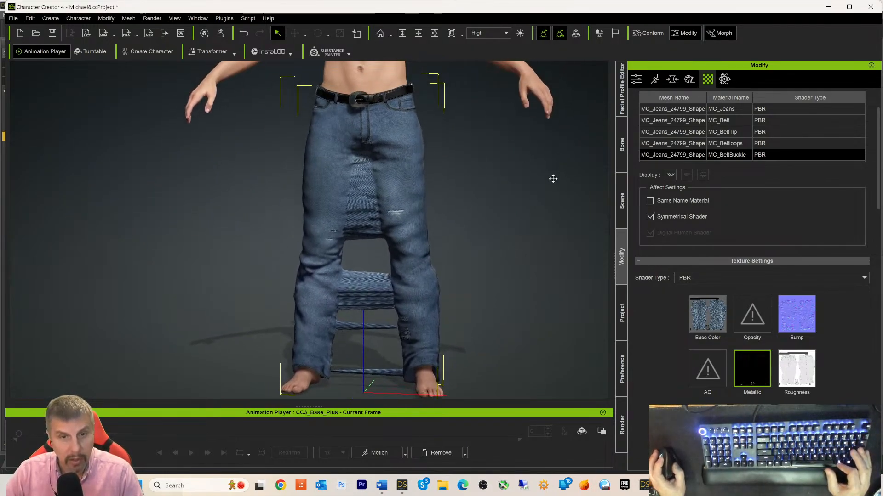
pyautogui.scroll(2, 550, 222)
pyautogui.scroll(1, 550, 220)
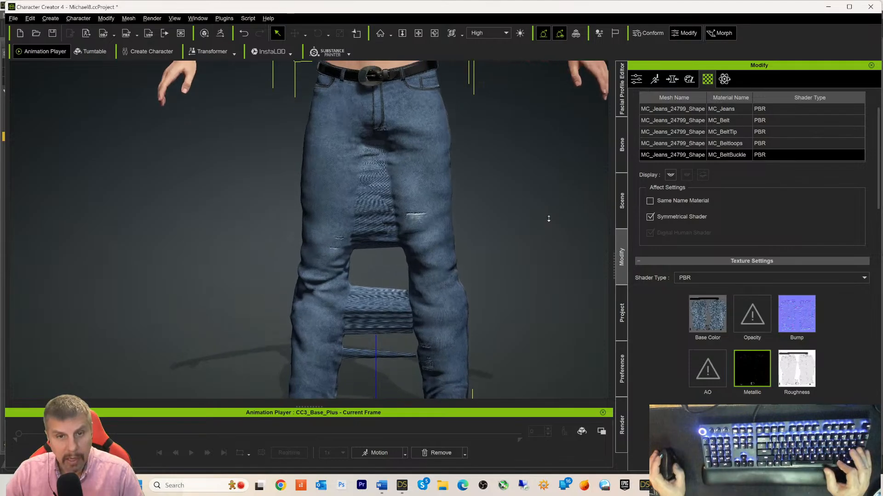
pyautogui.scroll(4, 550, 219)
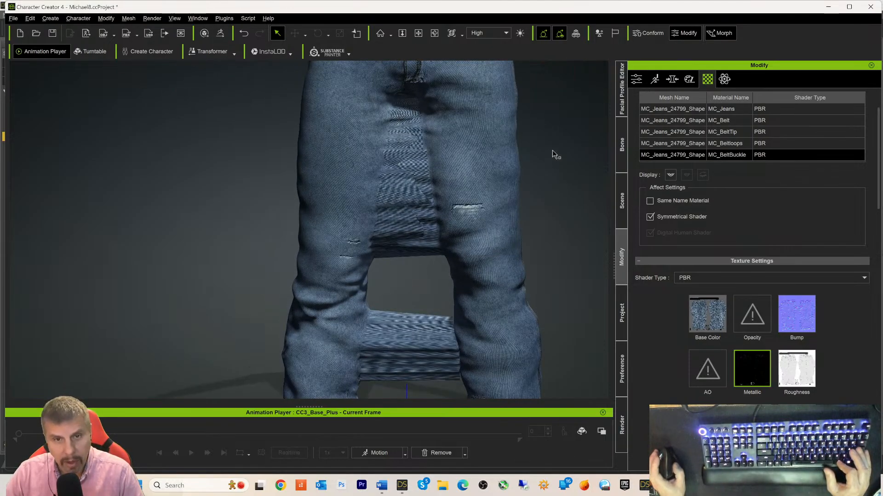
pyautogui.moveTo(553, 154); pyautogui.dragTo(508, 227, button='middle')
pyautogui.scroll(5, 508, 227)
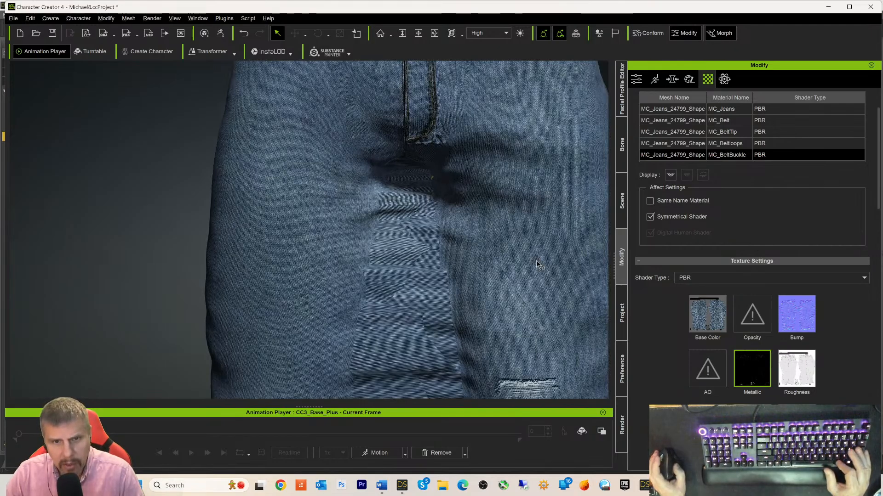
pyautogui.scroll(-4, 426, 334)
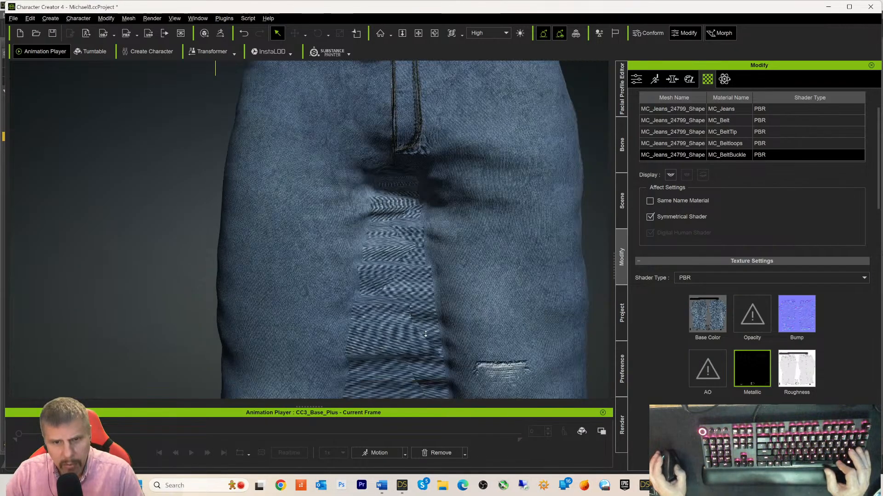
pyautogui.scroll(-4, 425, 334)
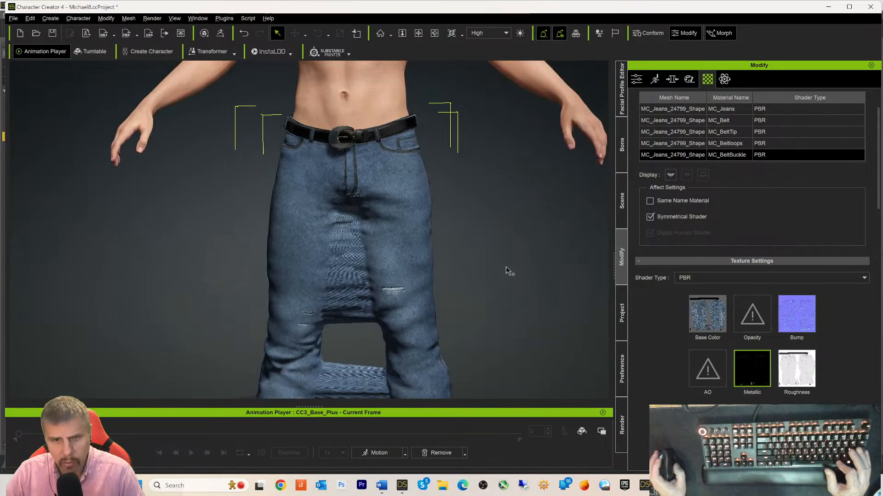
pyautogui.moveTo(508, 270); pyautogui.dragTo(523, 134, button='middle')
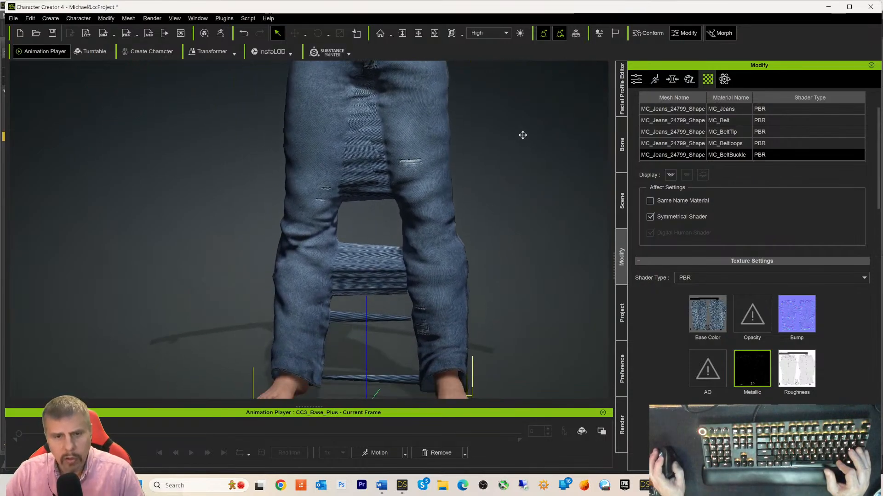
pyautogui.scroll(-4, 523, 147)
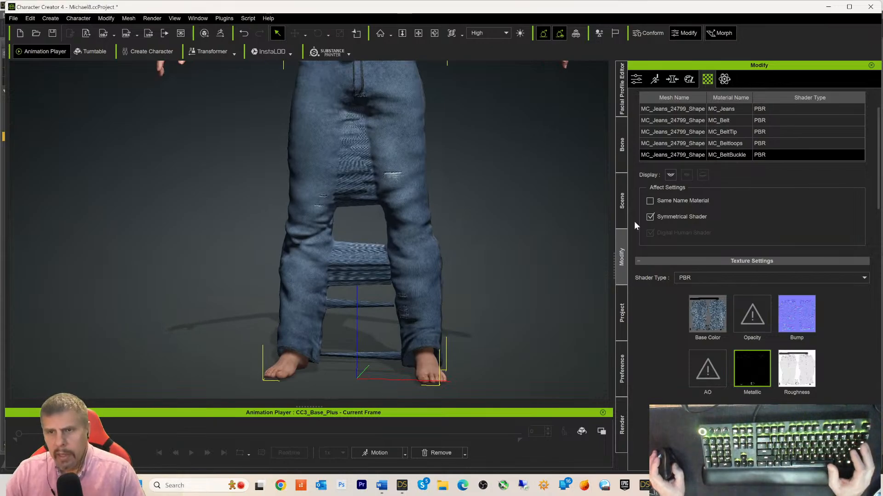
# - From the jeans' cloth Modify options, bring up Transfer Skin Weights
pyautogui.click(722, 79)
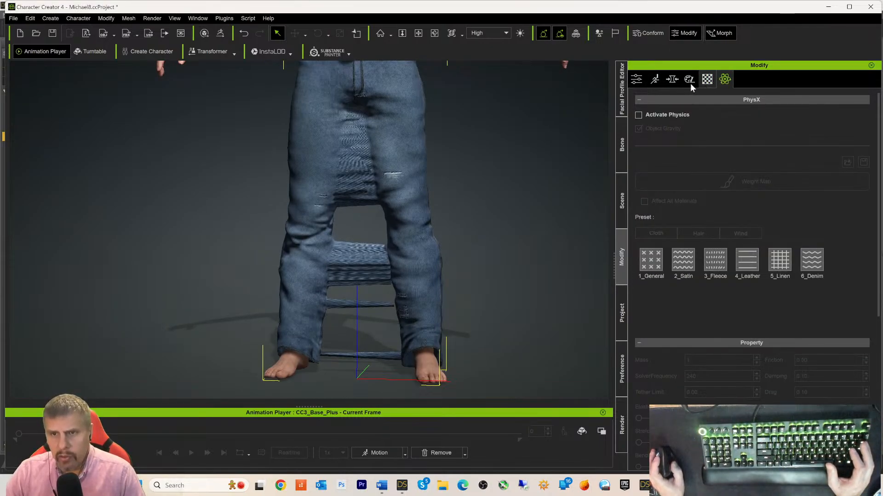
pyautogui.click(636, 79)
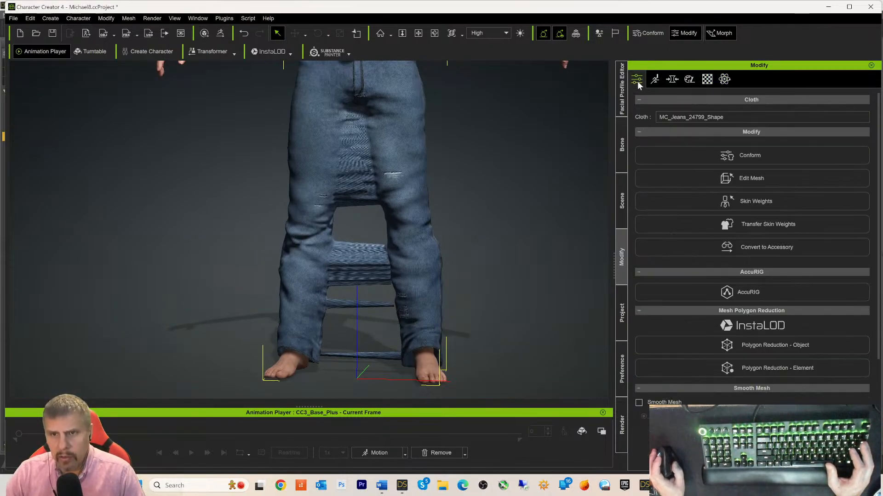
pyautogui.click(682, 227)
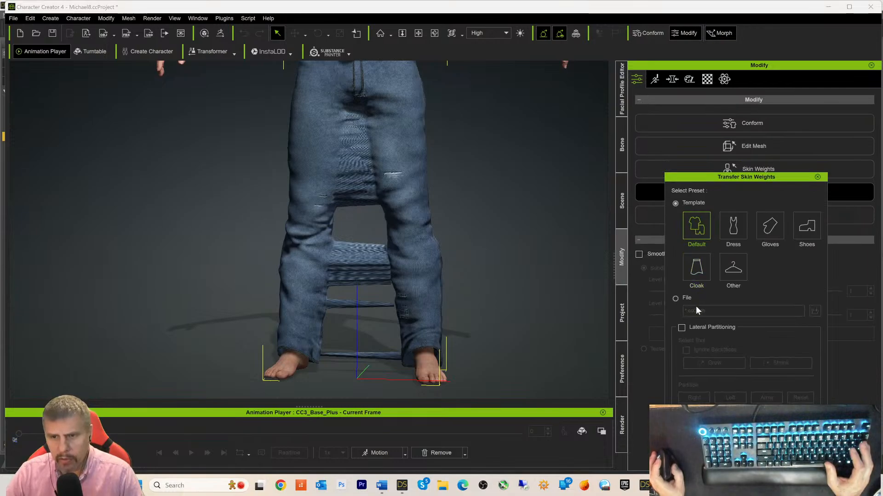
pyautogui.click(682, 328)
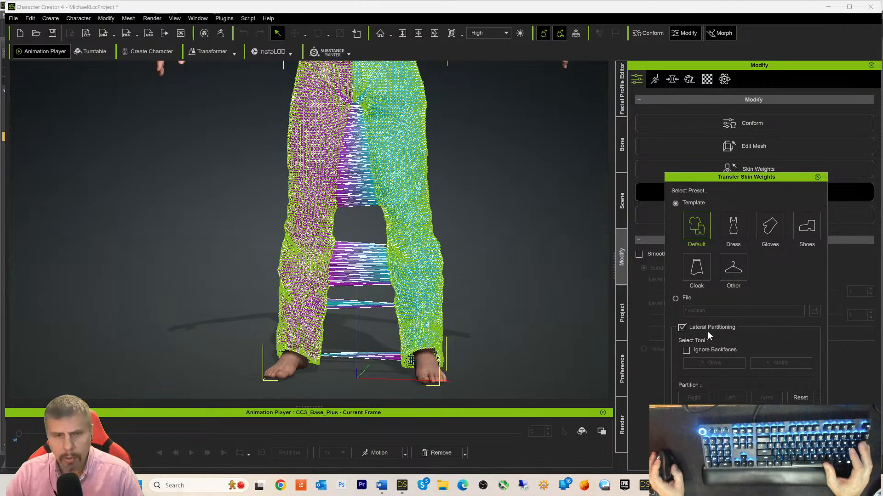
pyautogui.scroll(1, 491, 340)
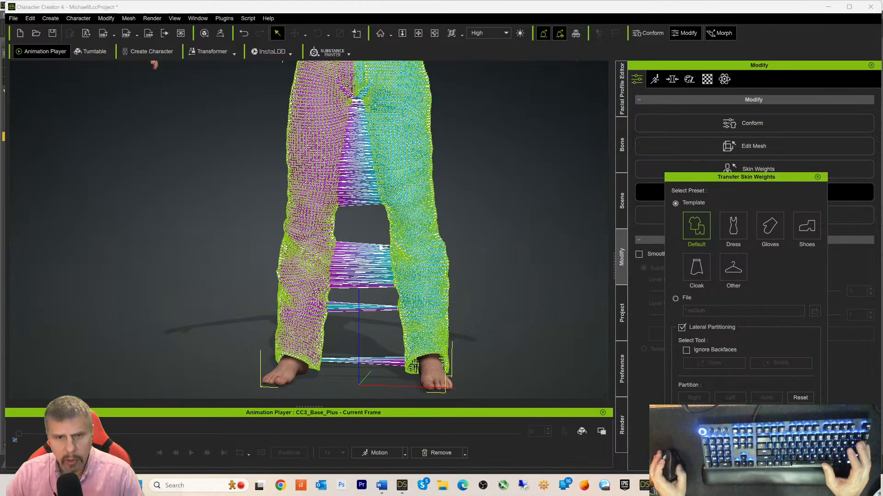
pyautogui.scroll(1, 414, 245)
pyautogui.scroll(3, 415, 242)
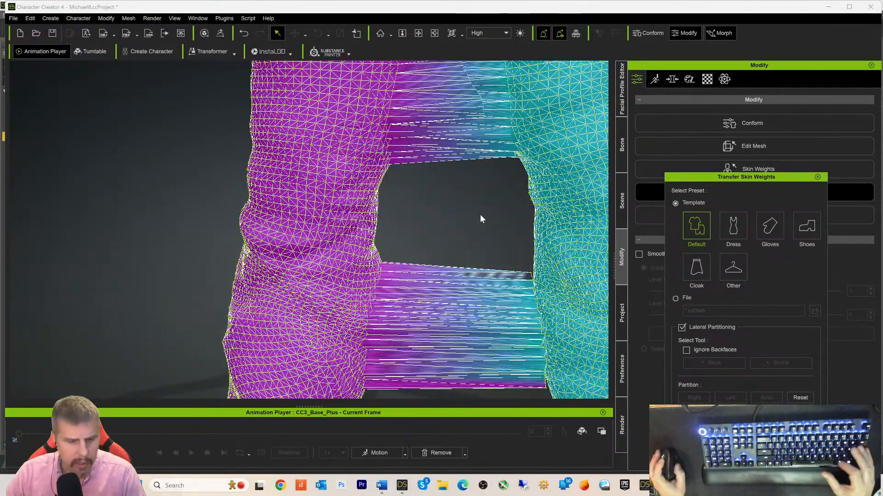
pyautogui.moveTo(486, 216); pyautogui.dragTo(400, 279, button='middle')
pyautogui.scroll(2, 391, 254)
pyautogui.scroll(-1, 406, 238)
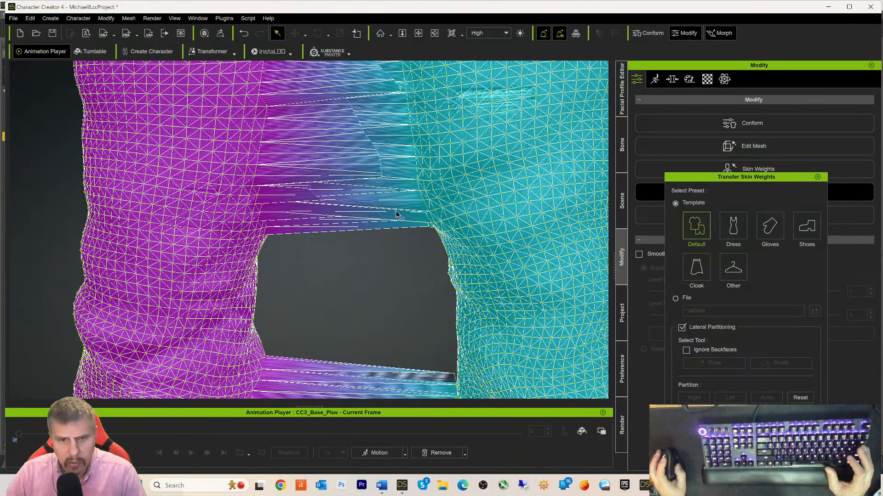
pyautogui.click(423, 202)
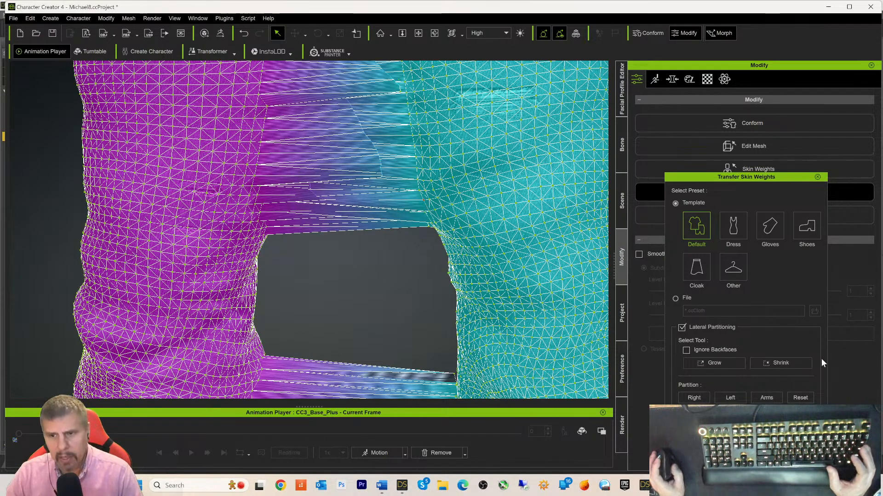
pyautogui.scroll(-2, 519, 286)
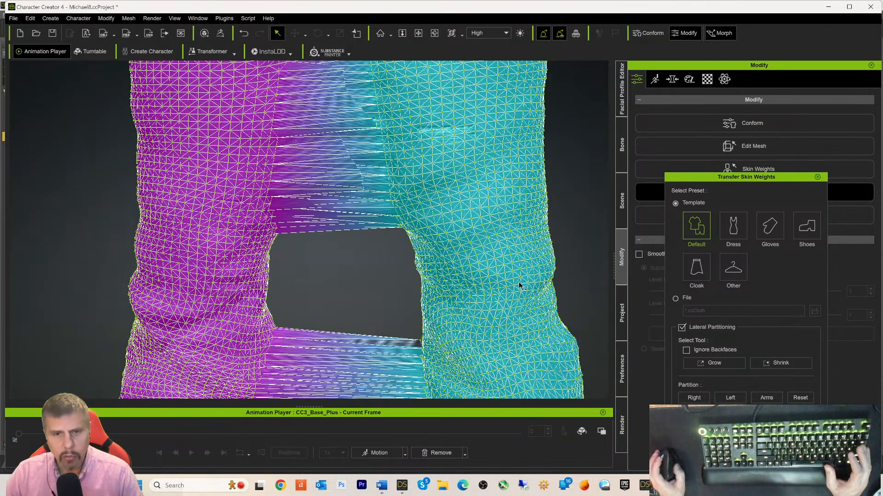
pyautogui.scroll(-5, 518, 286)
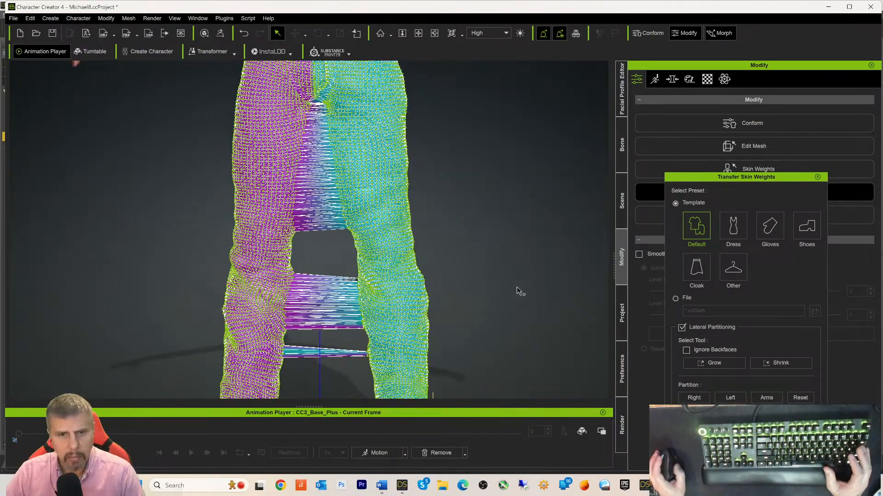
pyautogui.scroll(-3, 519, 291)
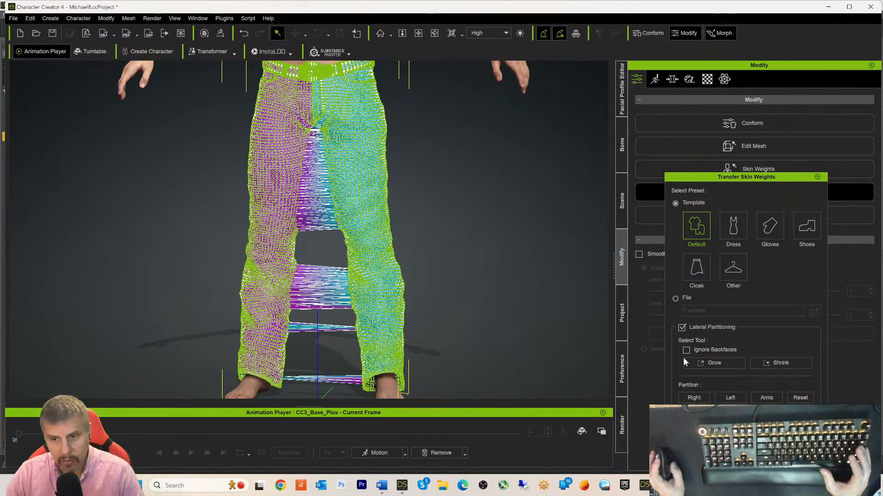
pyautogui.click(708, 366)
pyautogui.click(708, 365)
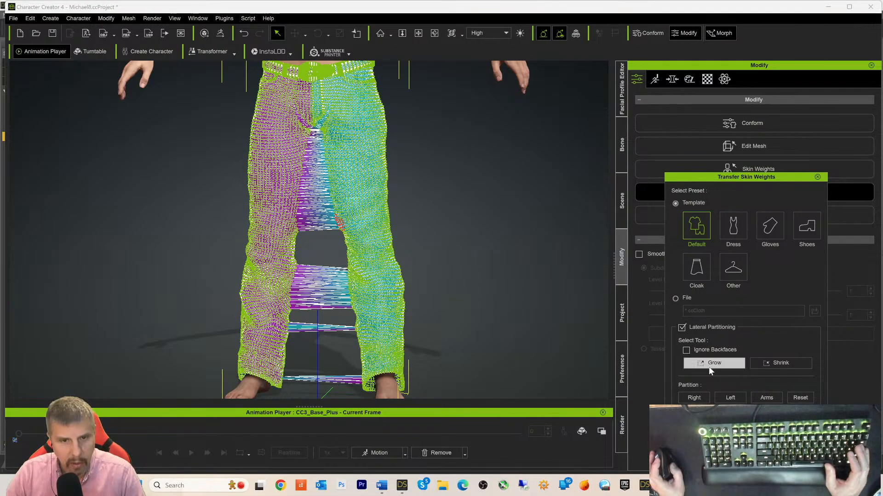
pyautogui.click(708, 366)
pyautogui.click(708, 365)
pyautogui.click(708, 366)
pyautogui.click(708, 366)
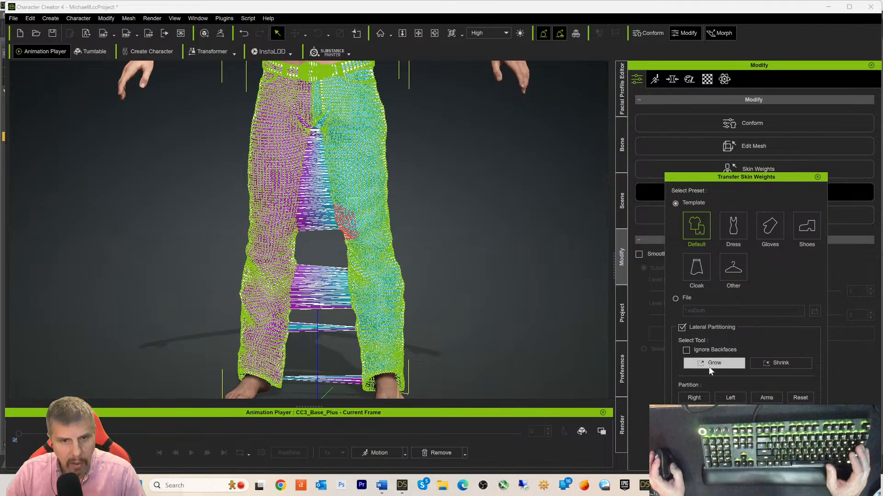
pyautogui.click(708, 366)
pyautogui.click(708, 366)
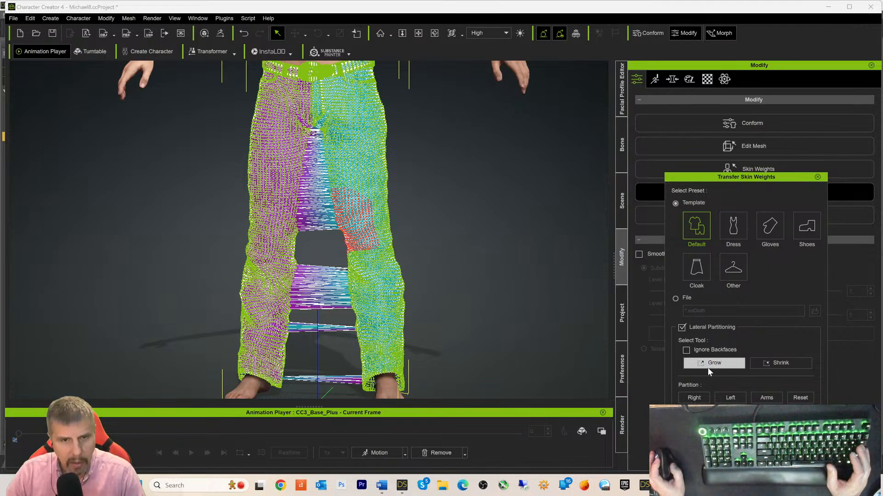
pyautogui.click(708, 368)
pyautogui.click(707, 368)
pyautogui.click(708, 368)
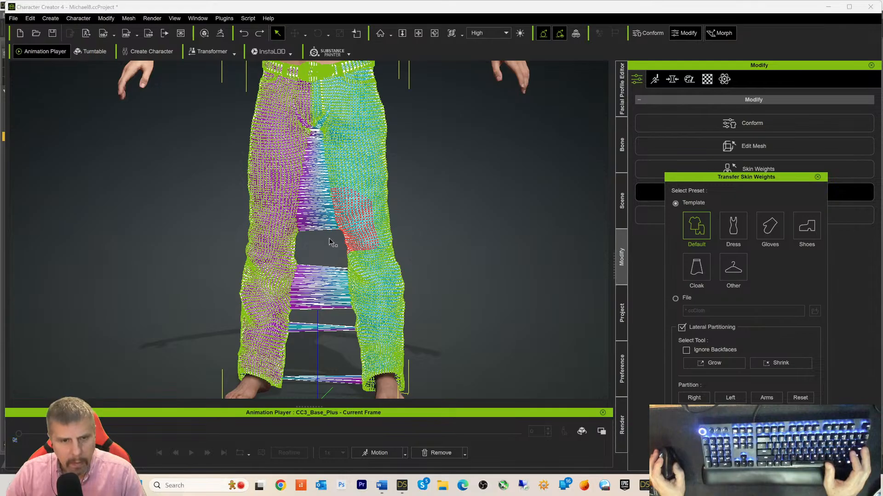
pyautogui.scroll(5, 330, 237)
pyautogui.scroll(3, 330, 237)
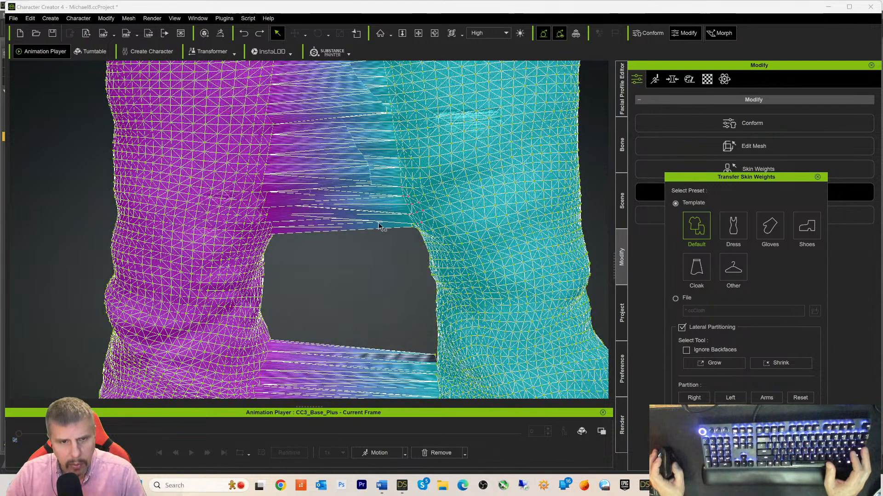
pyautogui.click(263, 185)
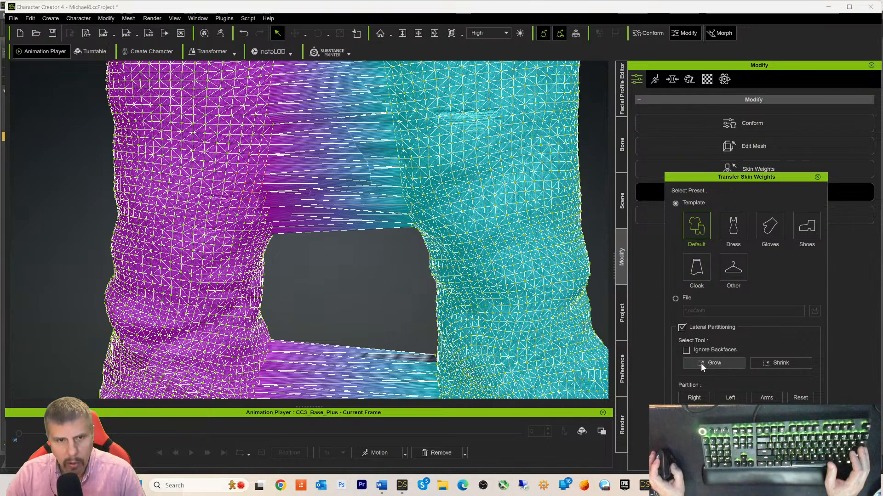
# - Clear the selection and pick a starting vertex on the cyan leg's inner thigh
pyautogui.click(342, 232)
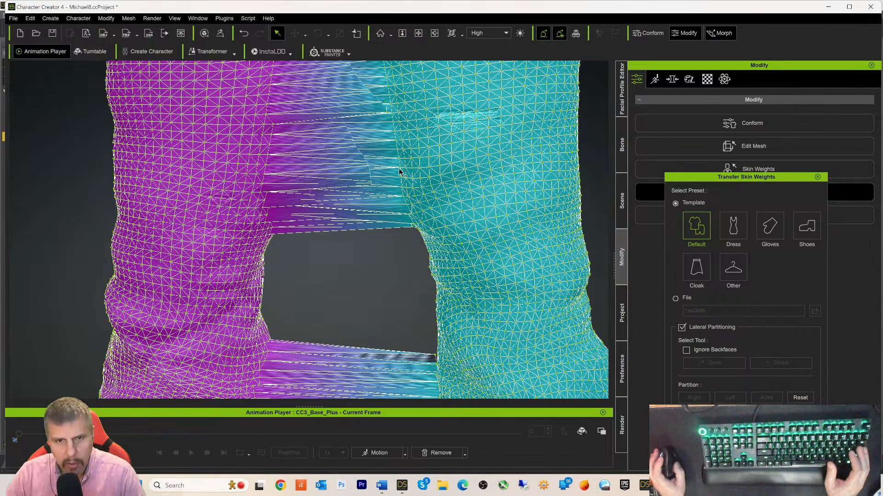
pyautogui.scroll(3, 400, 169)
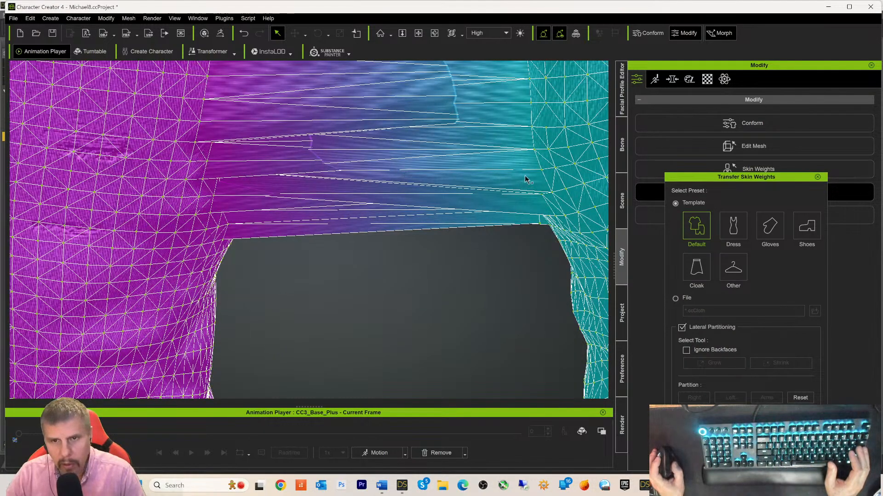
pyautogui.click(534, 150)
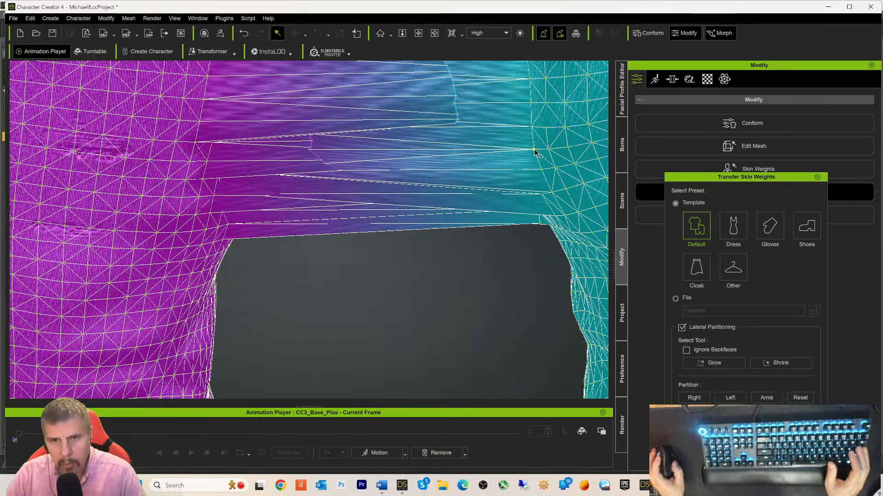
pyautogui.click(534, 150)
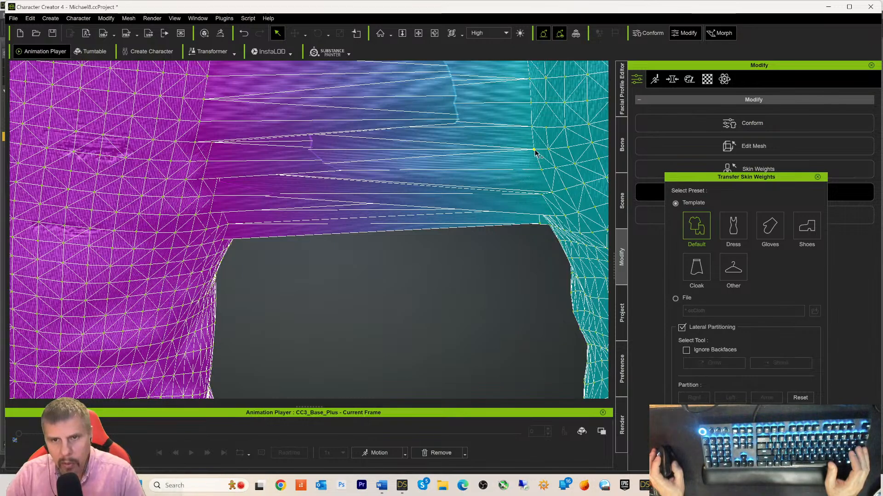
pyautogui.click(534, 151)
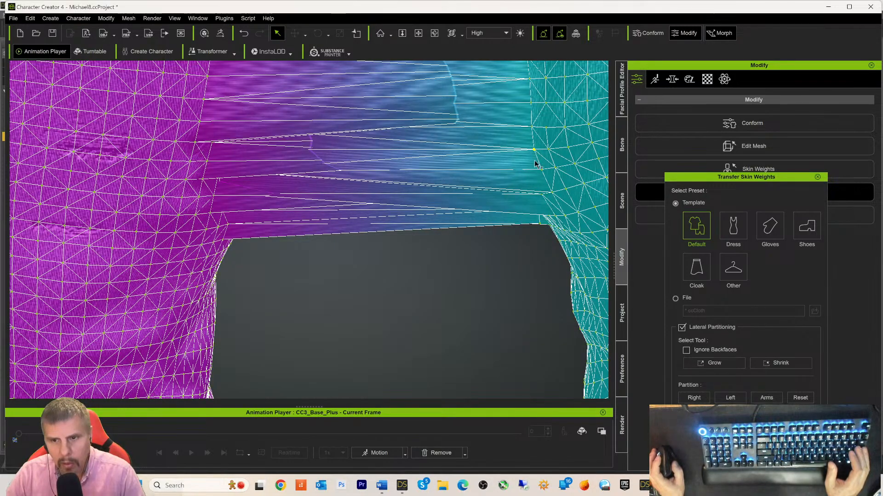
# - Grow that vertex selection five times near the crotch, then zoom back out
pyautogui.click(720, 366)
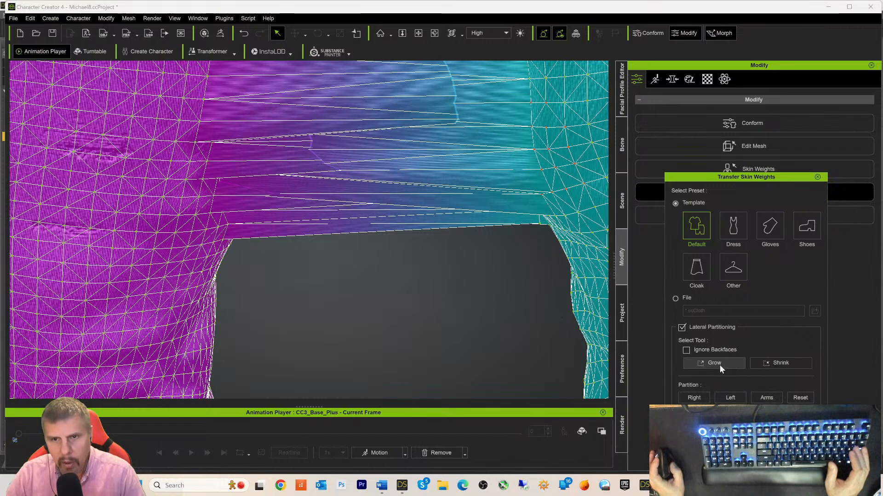
pyautogui.click(719, 365)
pyautogui.click(719, 365)
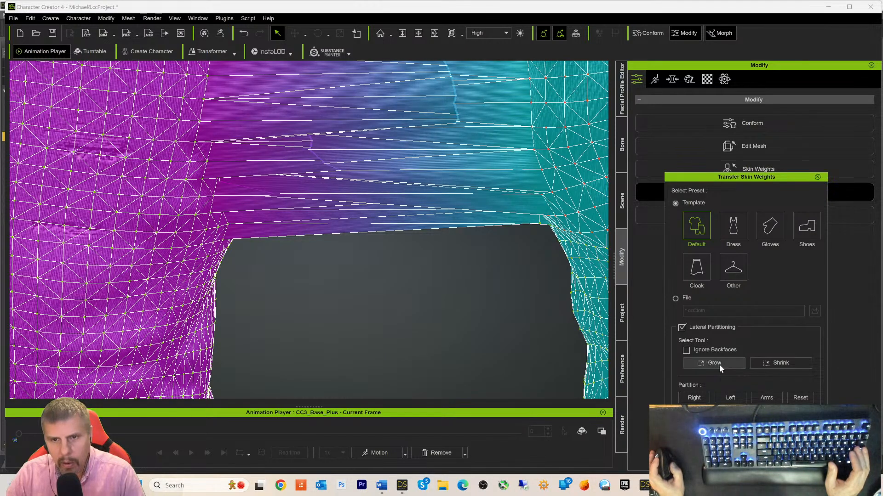
pyautogui.click(719, 365)
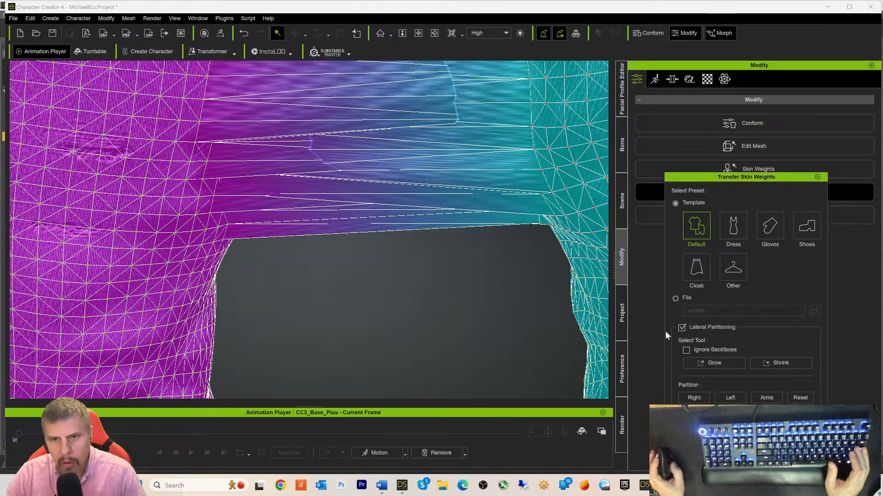
pyautogui.scroll(2, 592, 248)
pyautogui.scroll(-3, 592, 249)
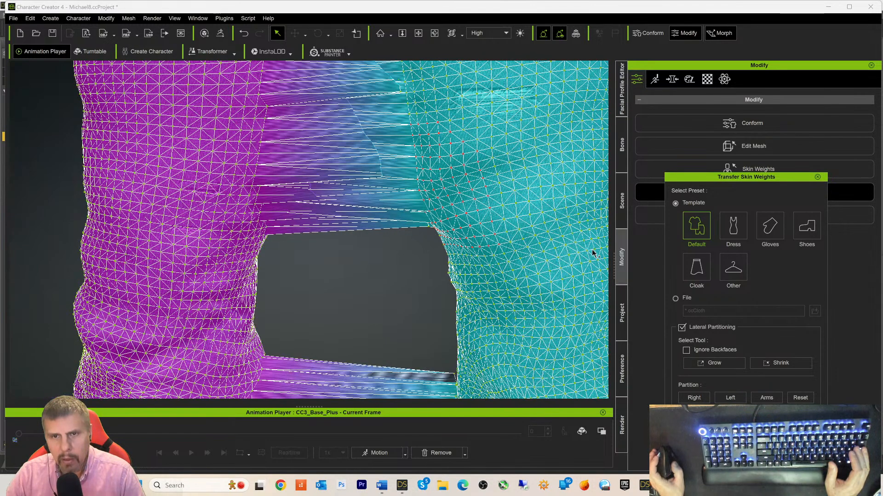
pyautogui.scroll(-1, 592, 252)
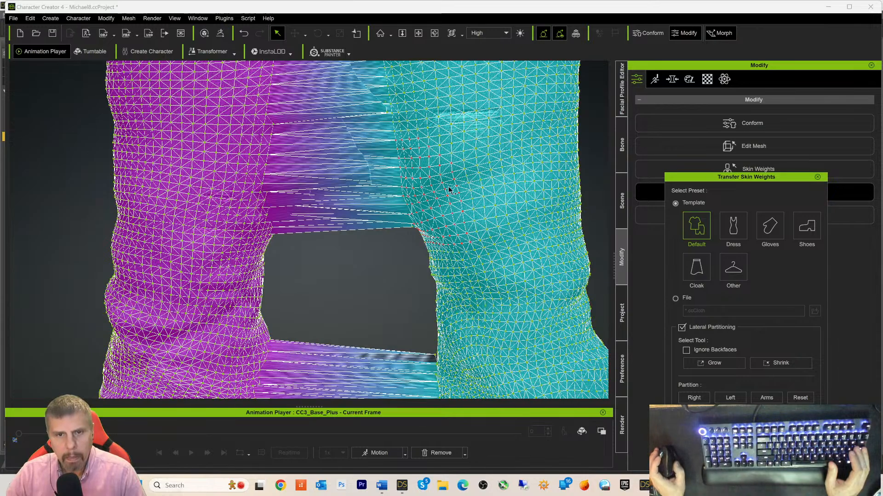
pyautogui.click(716, 363)
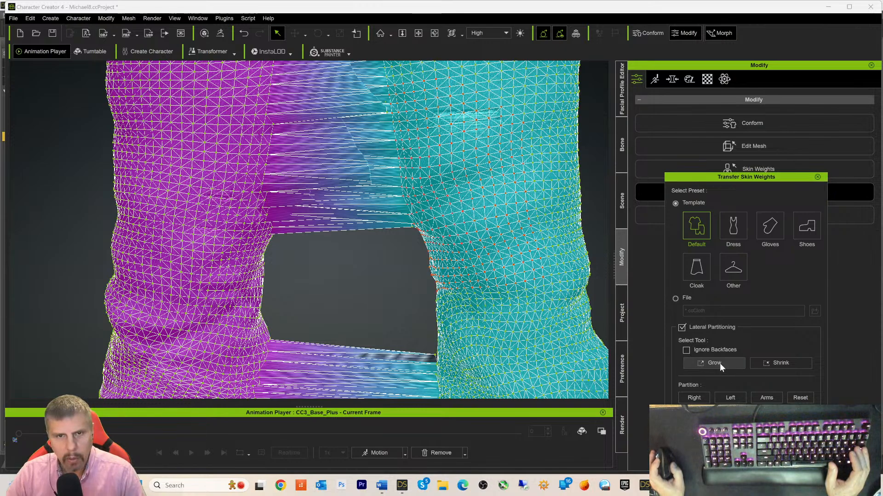
pyautogui.scroll(-5, 531, 231)
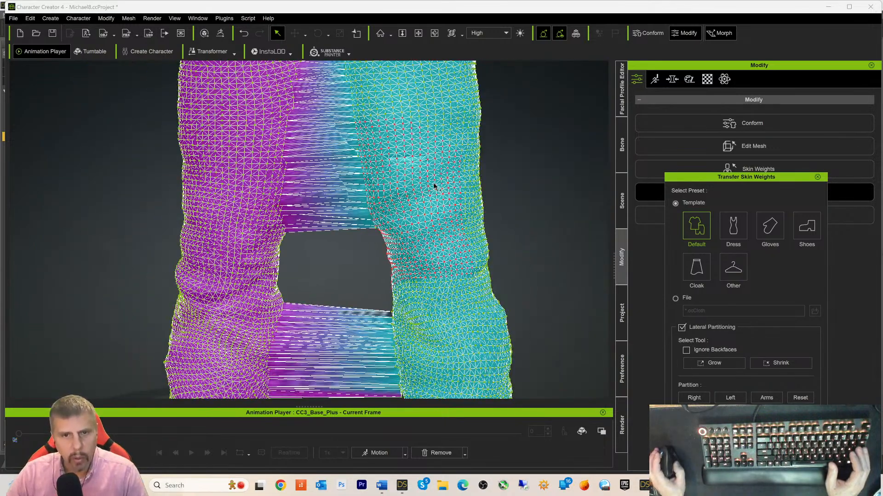
pyautogui.scroll(-1, 430, 189)
pyautogui.scroll(-1, 370, 143)
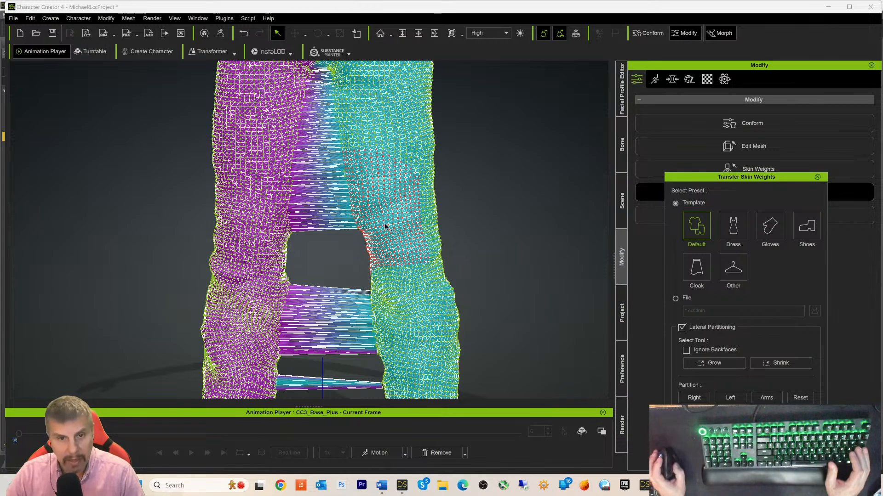
# - Grow the red selection repeatedly until it runs down the cyan leg's outer edge
pyautogui.click(707, 364)
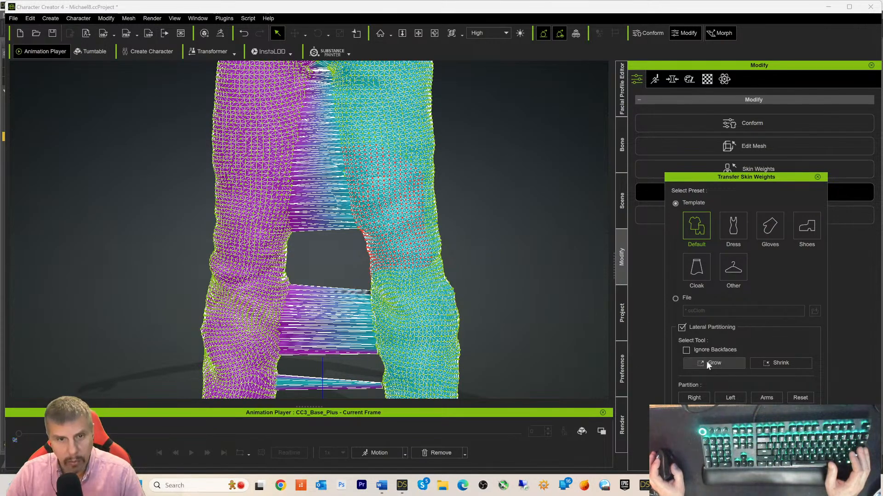
pyautogui.click(707, 363)
pyautogui.click(707, 363)
pyautogui.click(707, 363)
pyautogui.click(707, 363)
pyautogui.click(707, 363)
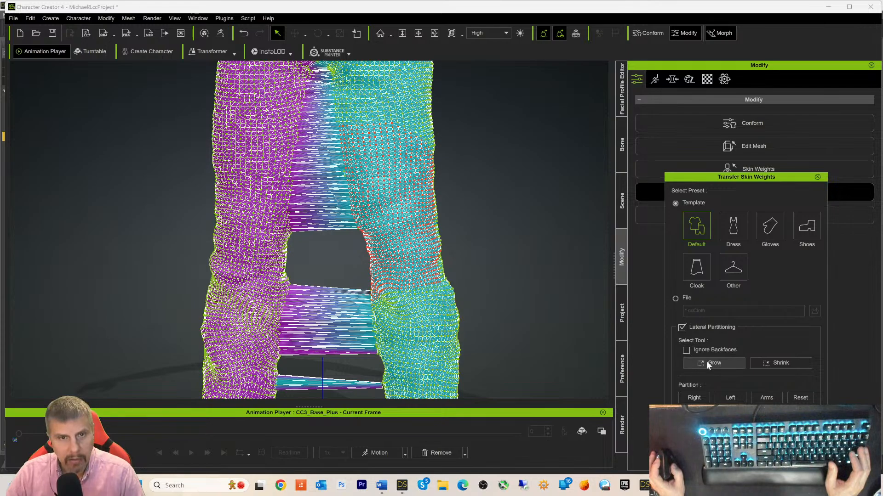
pyautogui.click(706, 363)
pyautogui.click(707, 363)
pyautogui.click(707, 363)
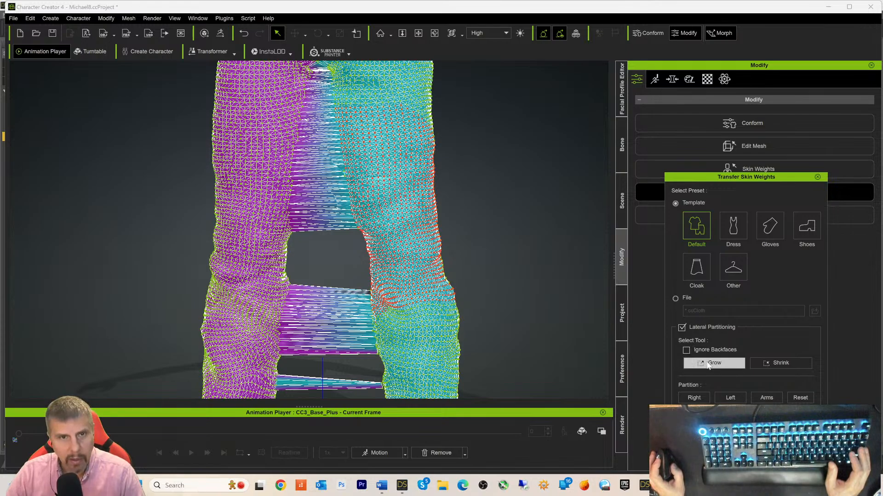
pyautogui.click(707, 363)
pyautogui.click(707, 364)
pyautogui.click(707, 363)
pyautogui.click(707, 364)
pyautogui.click(707, 364)
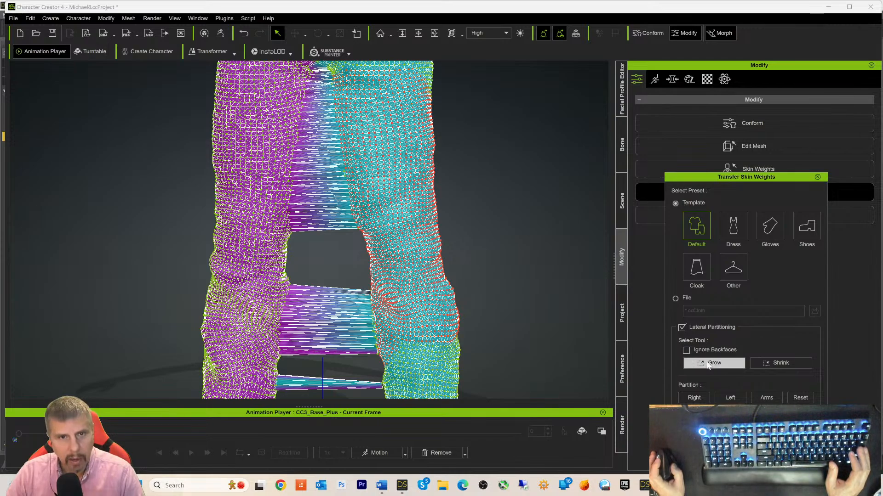
pyautogui.click(707, 363)
pyautogui.click(707, 363)
pyautogui.click(707, 364)
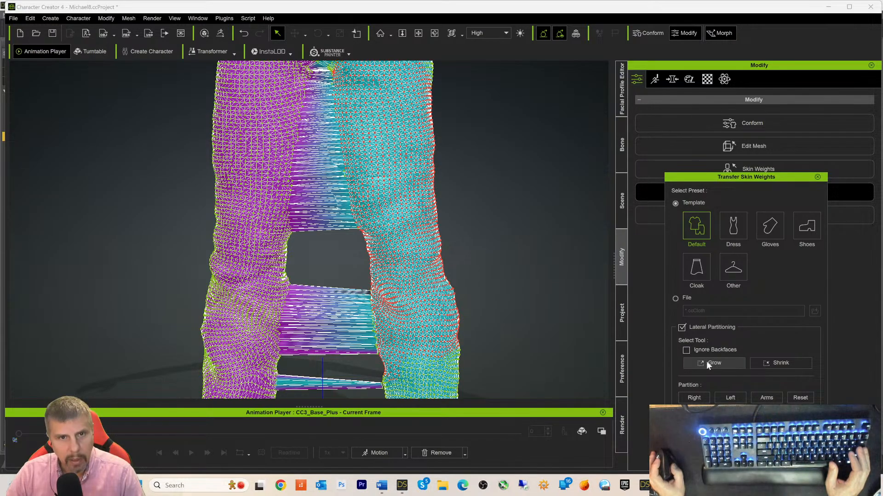
pyautogui.click(707, 364)
pyautogui.click(707, 363)
pyautogui.click(707, 364)
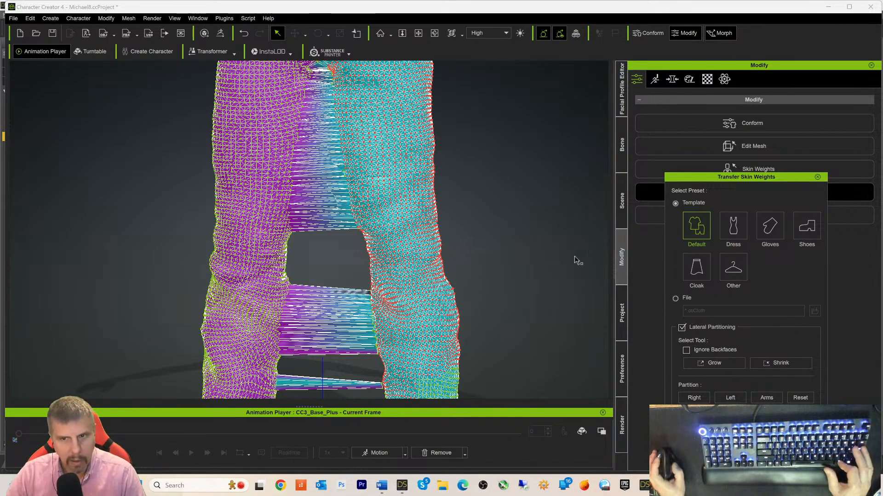
# - Pan and zoom the view onto the jeans' waistband and upper pants mesh
pyautogui.moveTo(506, 161); pyautogui.dragTo(502, 291, button='middle')
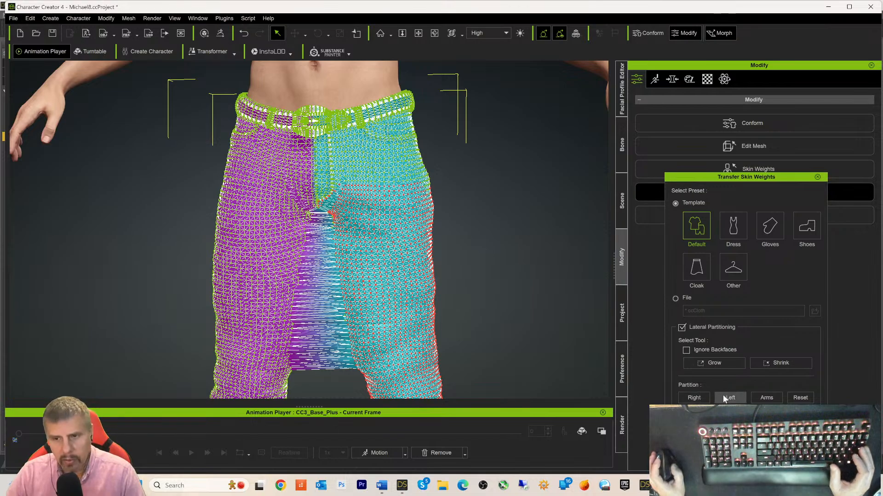
pyautogui.scroll(-2, 497, 258)
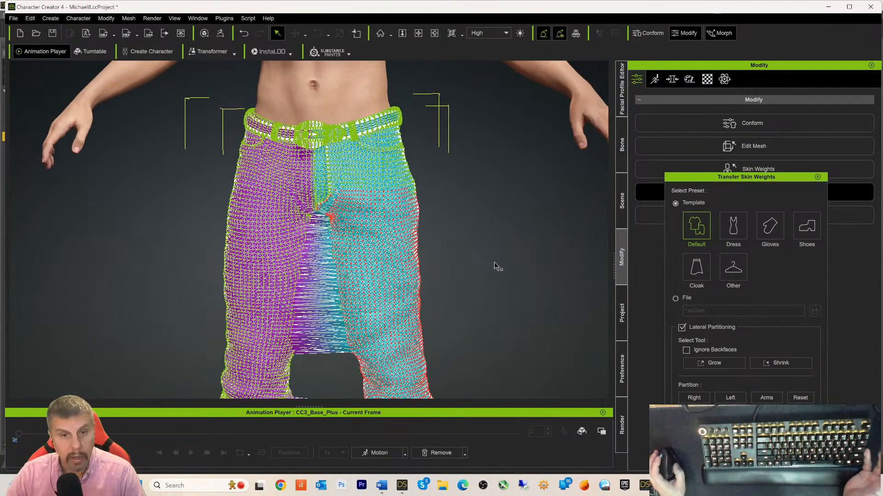
pyautogui.moveTo(495, 274); pyautogui.dragTo(492, 201, button='middle')
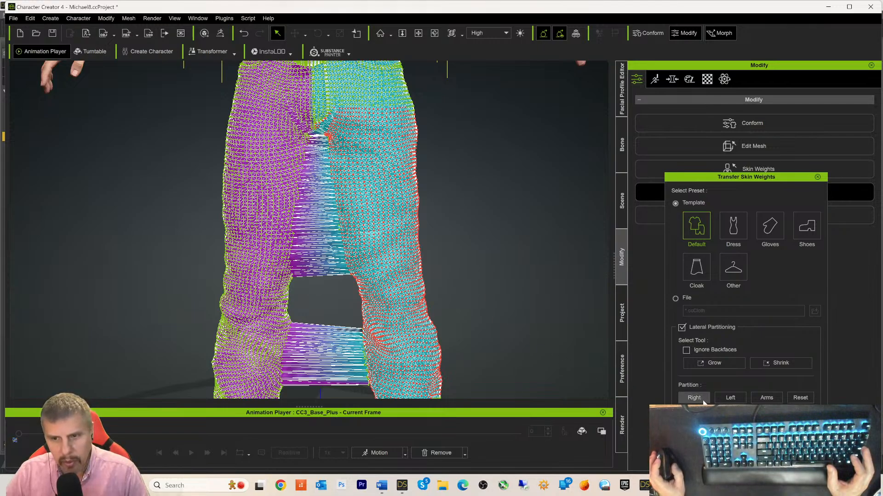
# - Assign the selected crotch vertices to the left partition and grow along the seam
pyautogui.click(729, 399)
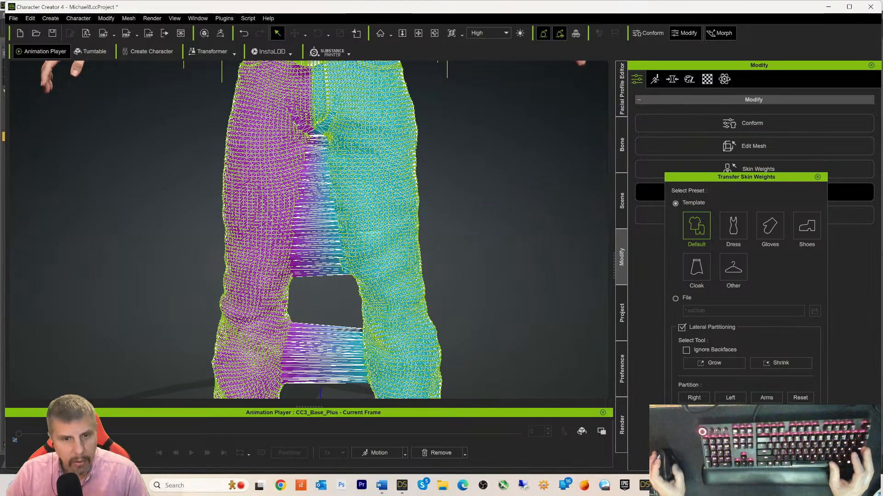
pyautogui.scroll(-3, 339, 274)
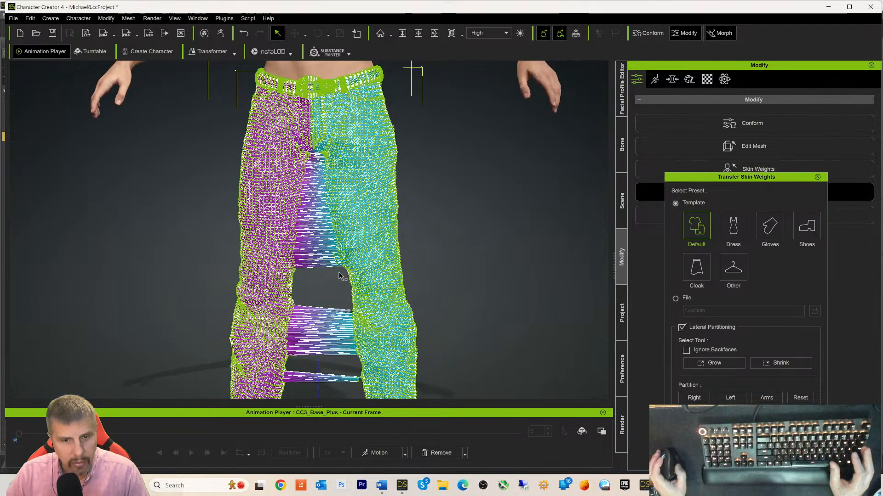
pyautogui.scroll(5, 341, 271)
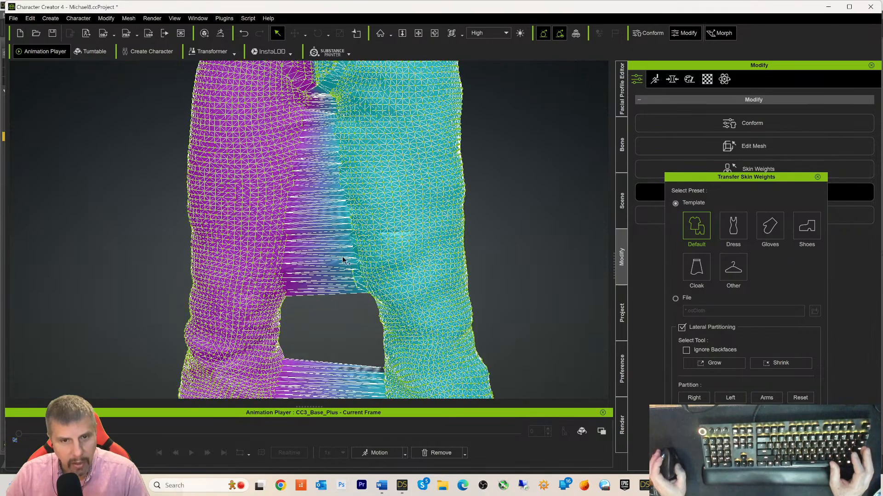
pyautogui.scroll(2, 343, 261)
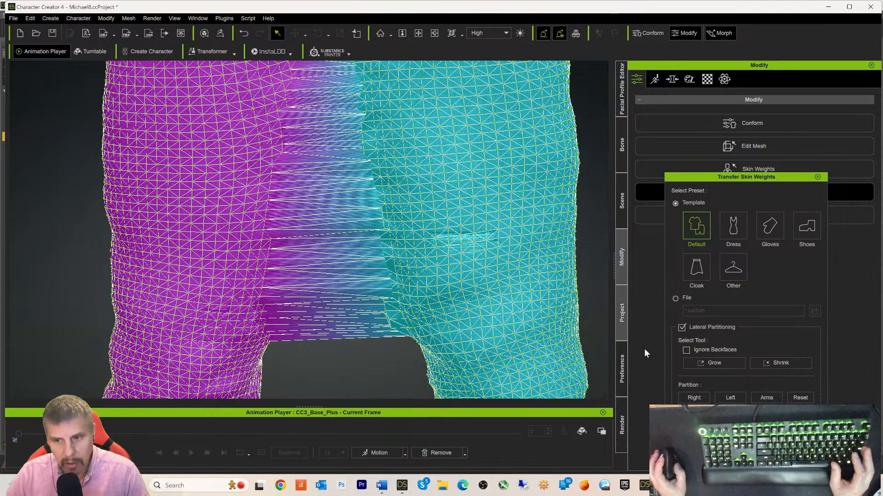
pyautogui.click(706, 364)
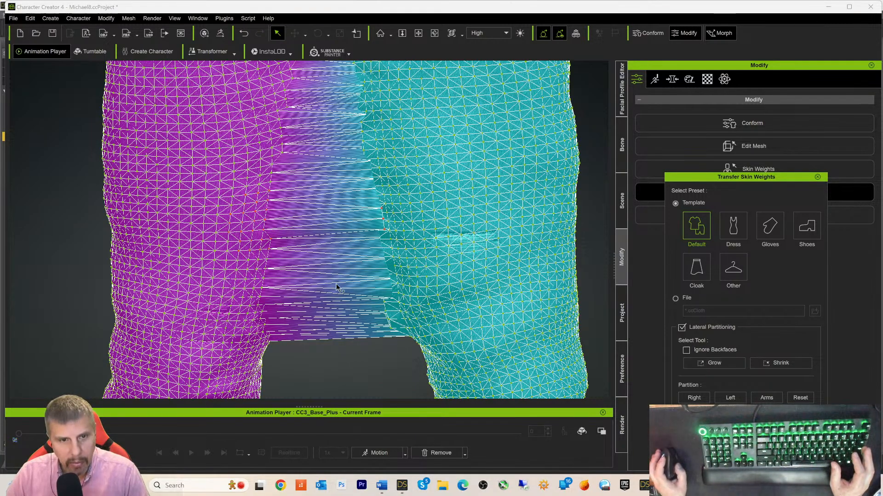
# - Clear the selection, pick a vertex on the inner purple leg, and grow it three times
pyautogui.click(277, 248)
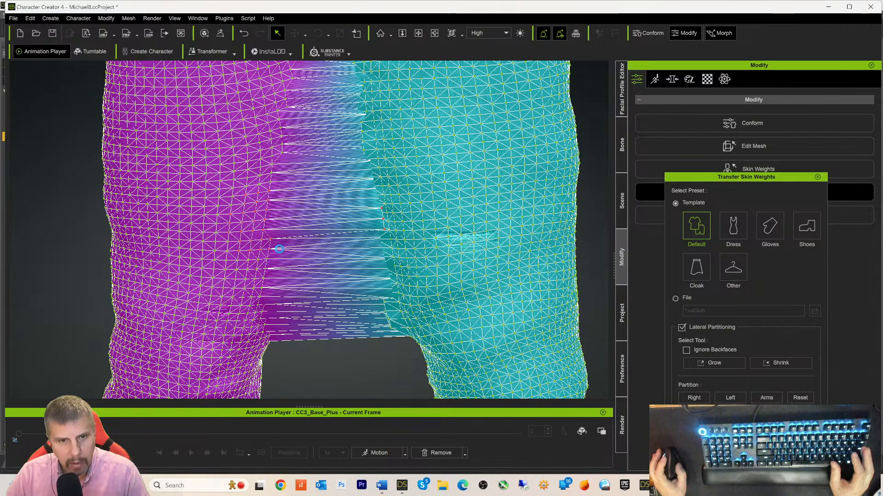
pyautogui.click(265, 270)
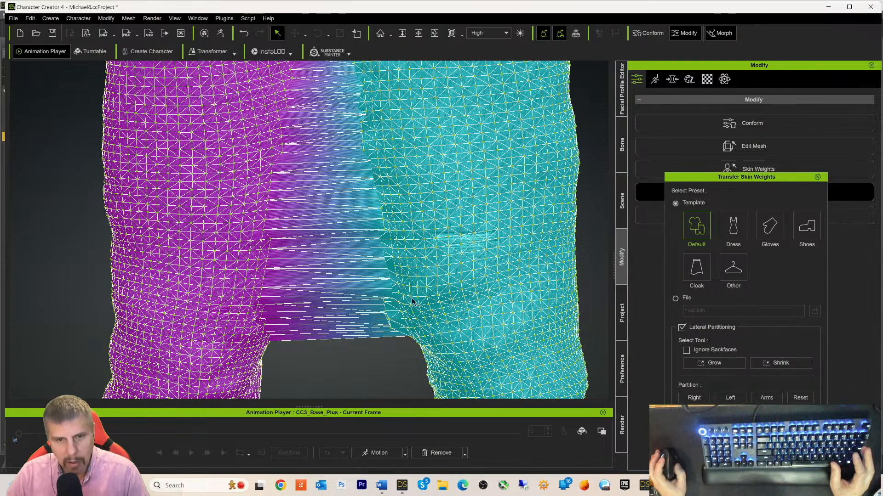
pyautogui.click(707, 363)
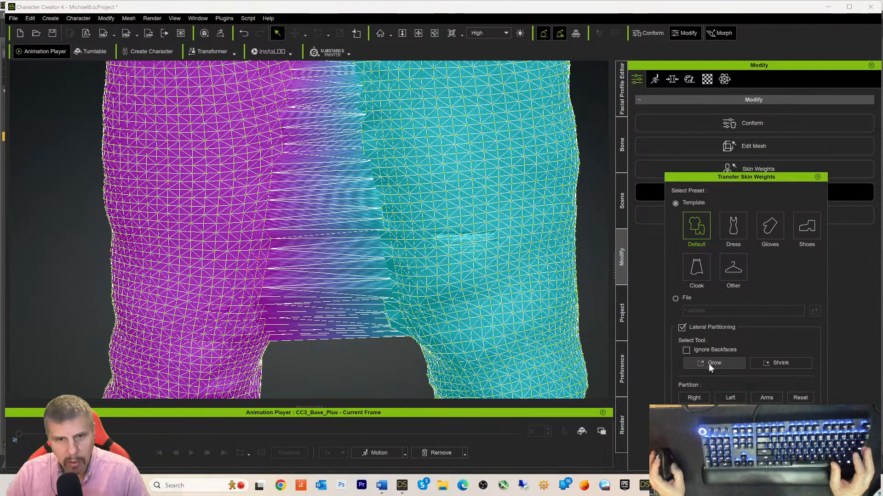
pyautogui.click(708, 363)
pyautogui.click(708, 364)
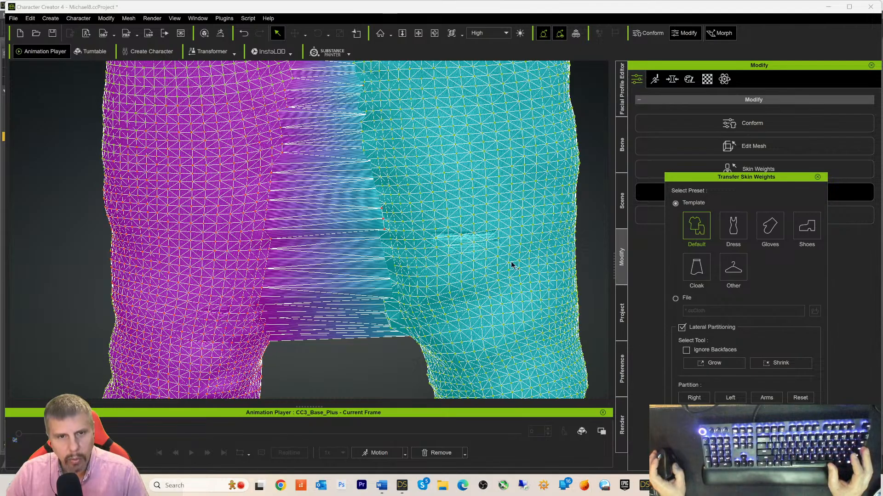
# - Grow the vertex selection across the purple leg's inner edge
pyautogui.scroll(3, 454, 218)
pyautogui.scroll(-5, 454, 218)
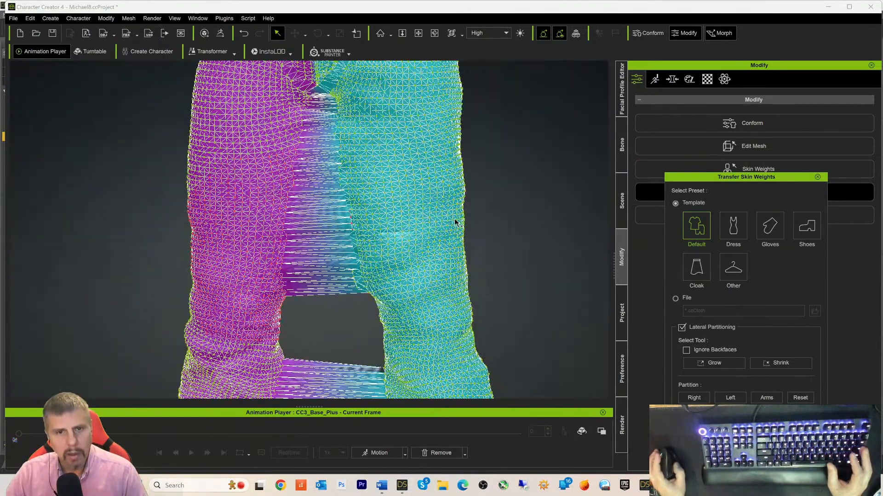
pyautogui.scroll(-1, 454, 223)
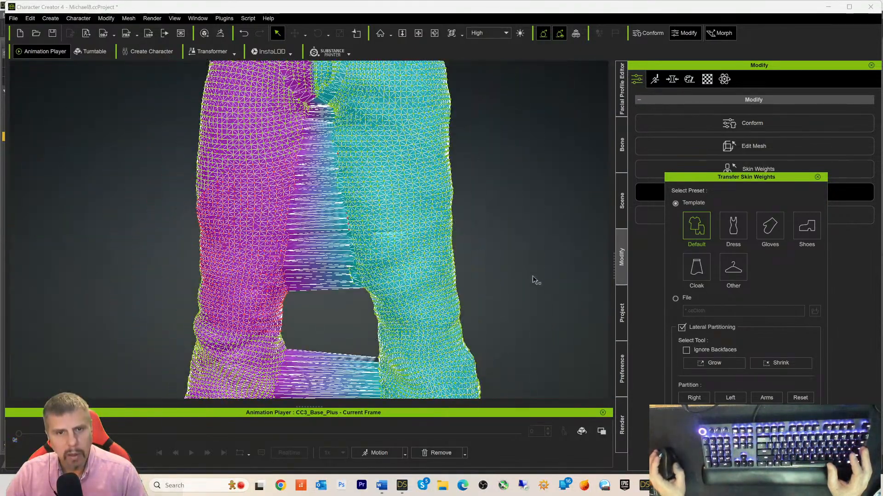
pyautogui.click(717, 364)
pyautogui.click(718, 363)
pyautogui.click(717, 363)
pyautogui.click(717, 363)
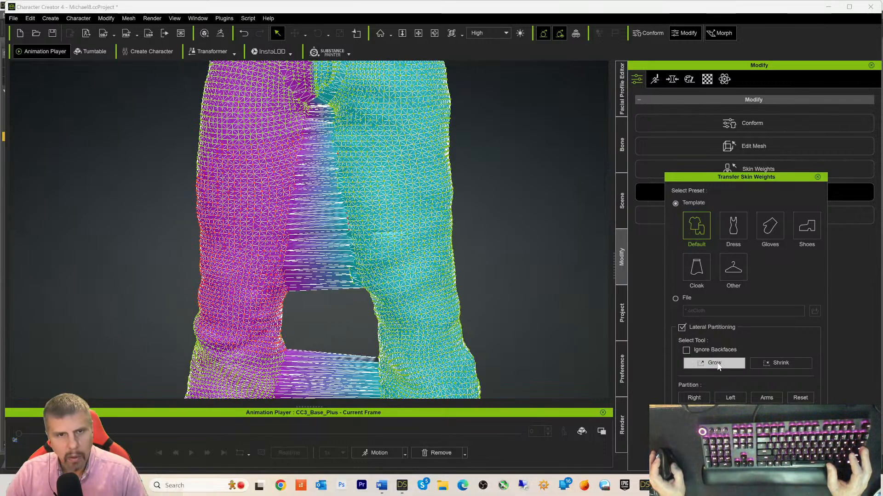
# - Extend the selection down the purple leg's lower edge and assign it to the right partition
pyautogui.click(716, 362)
pyautogui.click(716, 362)
pyautogui.click(716, 362)
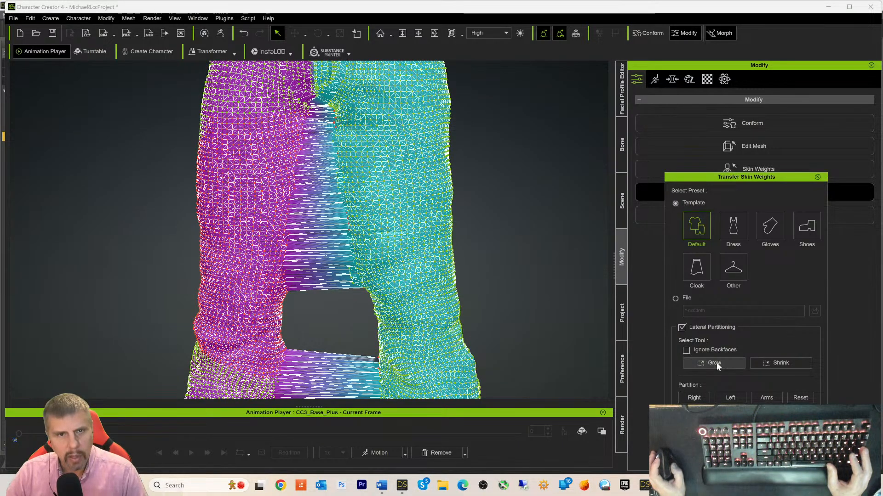
pyautogui.click(716, 363)
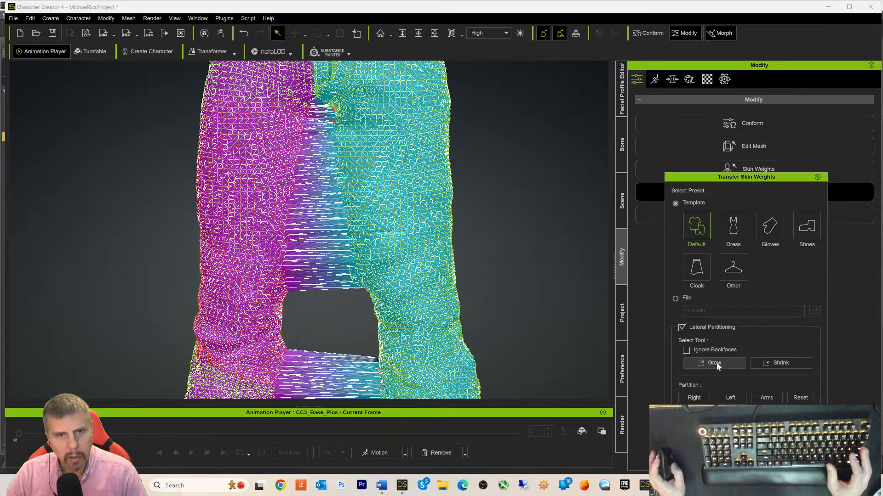
pyautogui.click(716, 362)
pyautogui.click(717, 363)
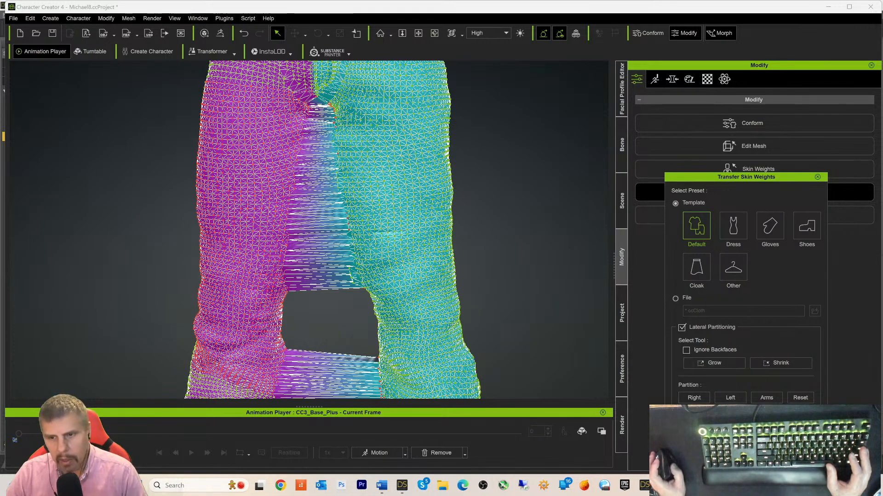
pyautogui.click(695, 400)
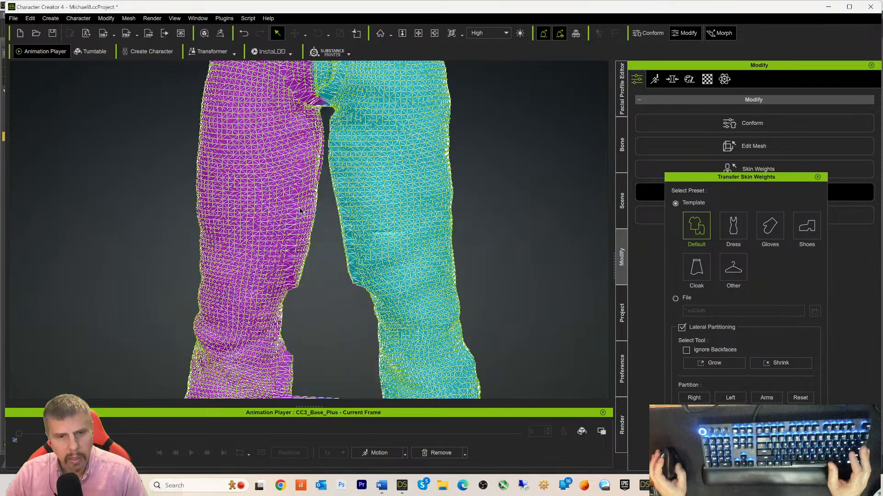
# - Move down to the feet, select a vertex on the cyan leg's hem, and grow it
pyautogui.scroll(-3, 340, 223)
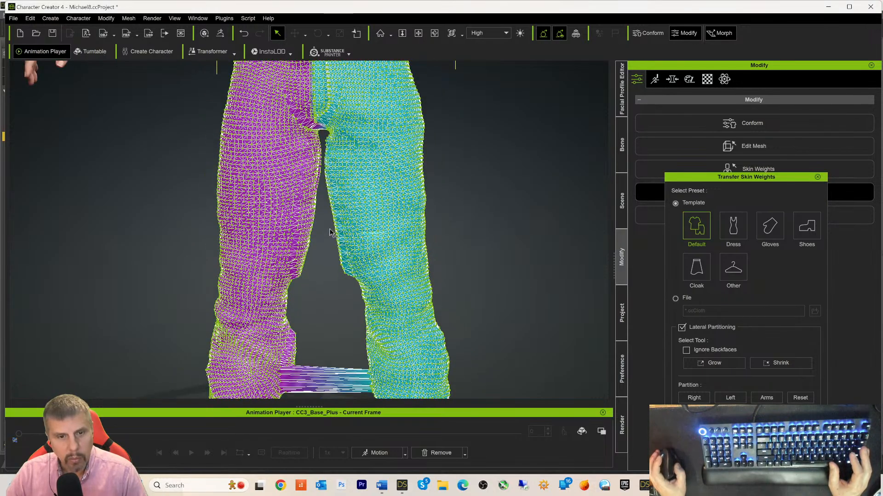
pyautogui.scroll(-5, 332, 259)
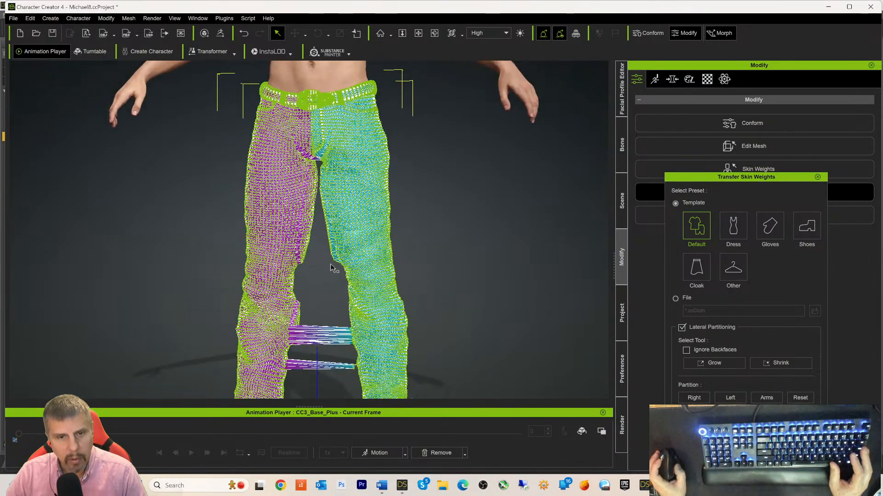
pyautogui.scroll(4, 331, 263)
pyautogui.scroll(5, 331, 263)
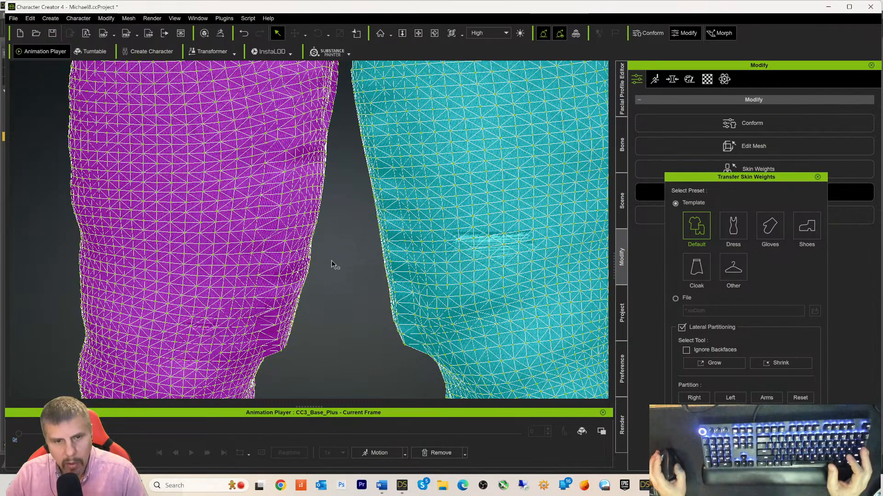
pyautogui.scroll(-1, 331, 263)
pyautogui.scroll(-3, 332, 265)
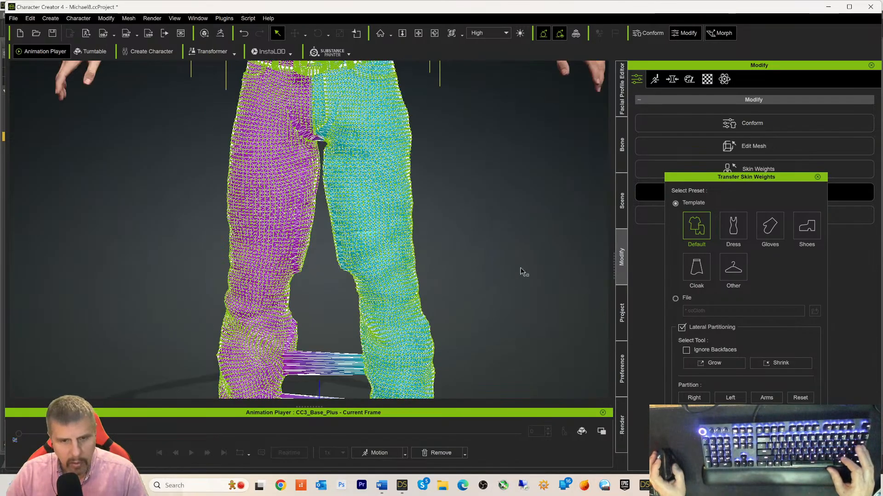
pyautogui.moveTo(530, 274); pyautogui.dragTo(567, 117, button='middle')
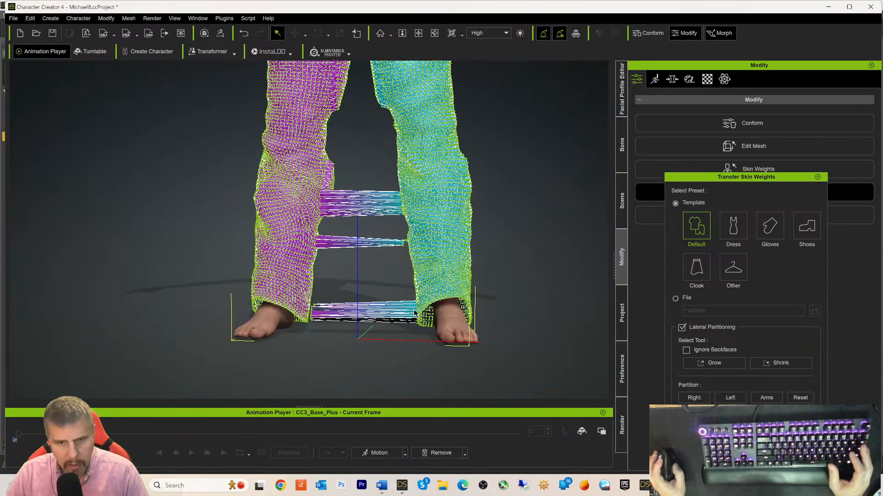
pyautogui.scroll(4, 416, 314)
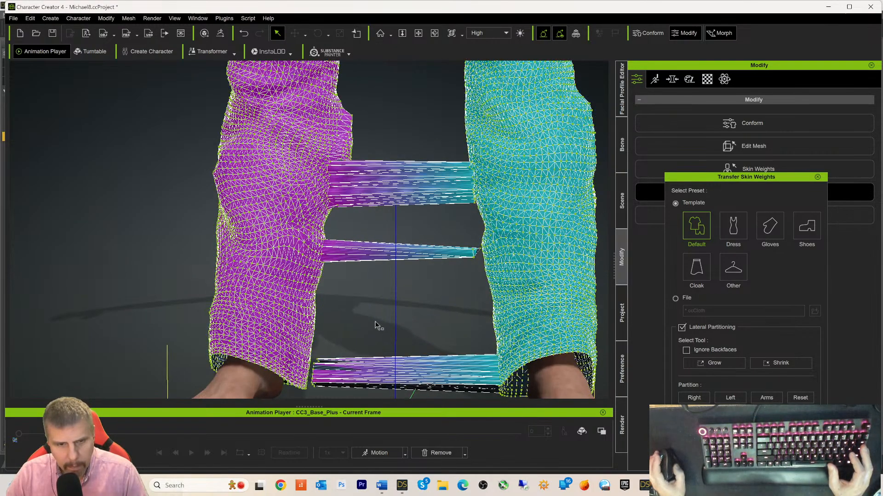
pyautogui.click(312, 375)
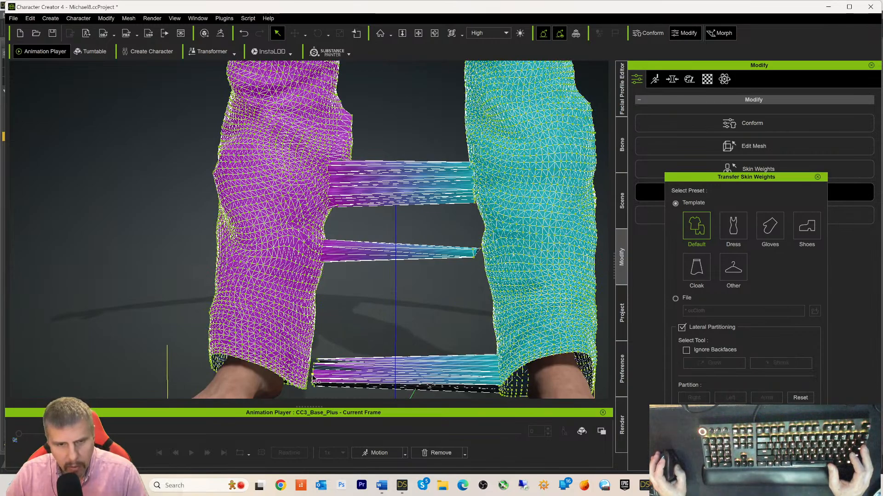
pyautogui.click(316, 380)
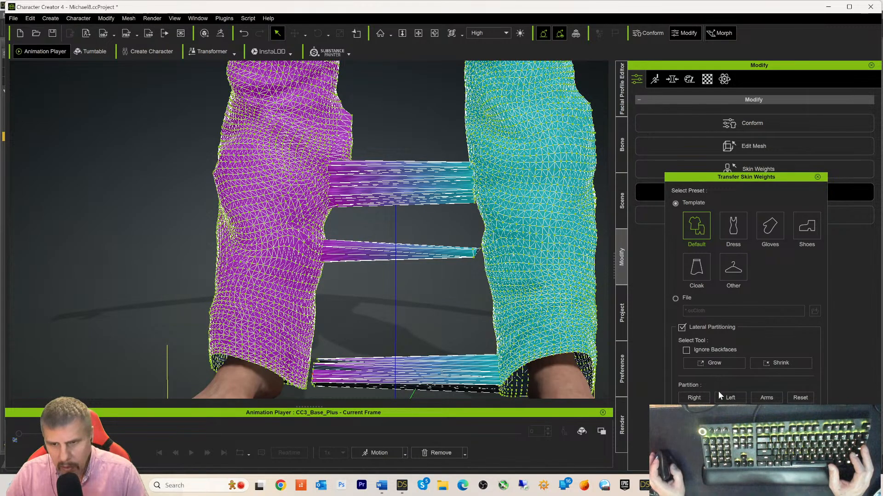
pyautogui.click(713, 367)
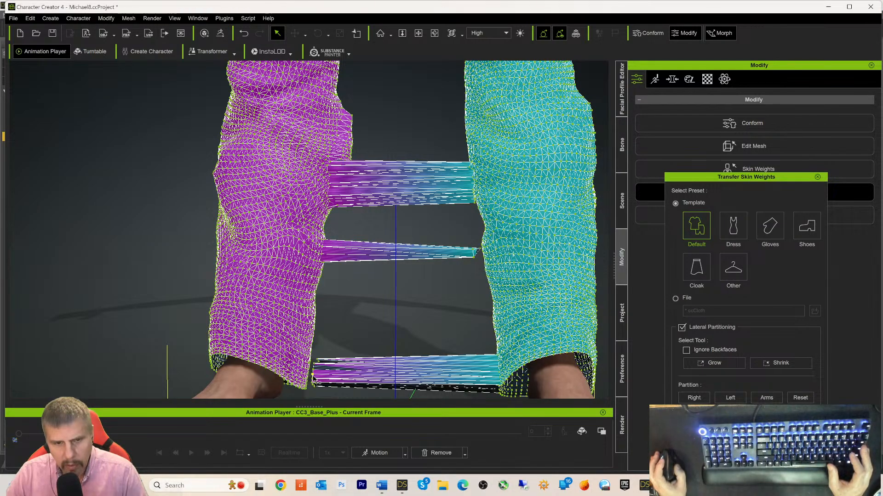
# - Assign the grown hem band to the left partition and both belt strips to the right
pyautogui.click(711, 365)
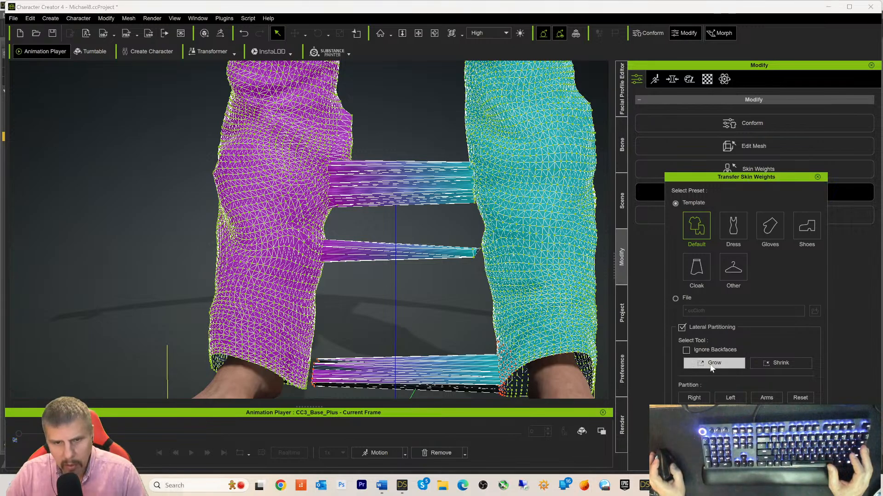
pyautogui.click(726, 397)
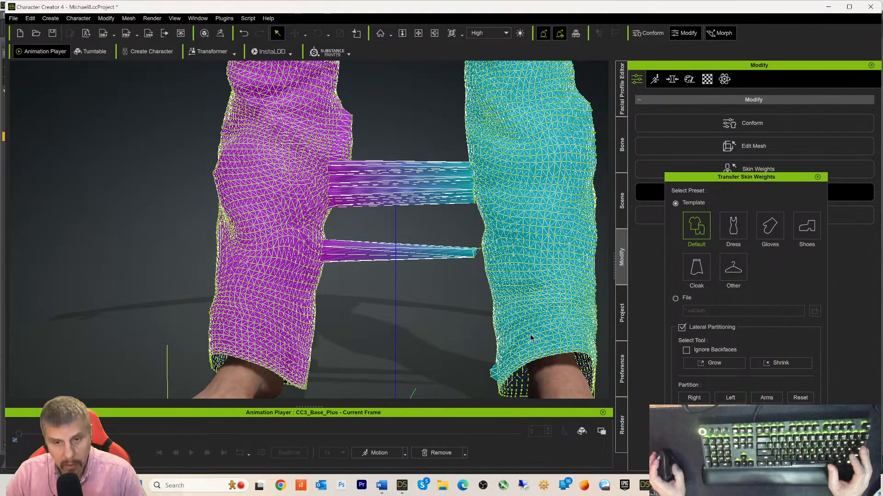
pyautogui.scroll(2, 475, 262)
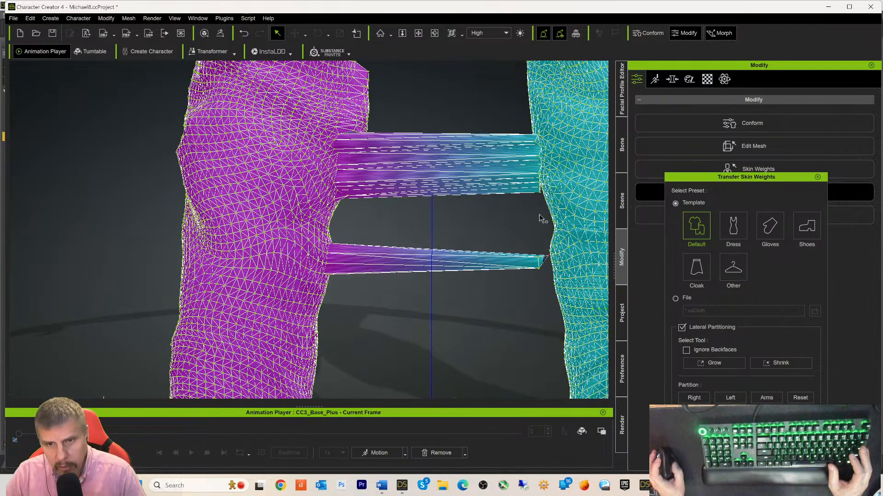
pyautogui.click(709, 367)
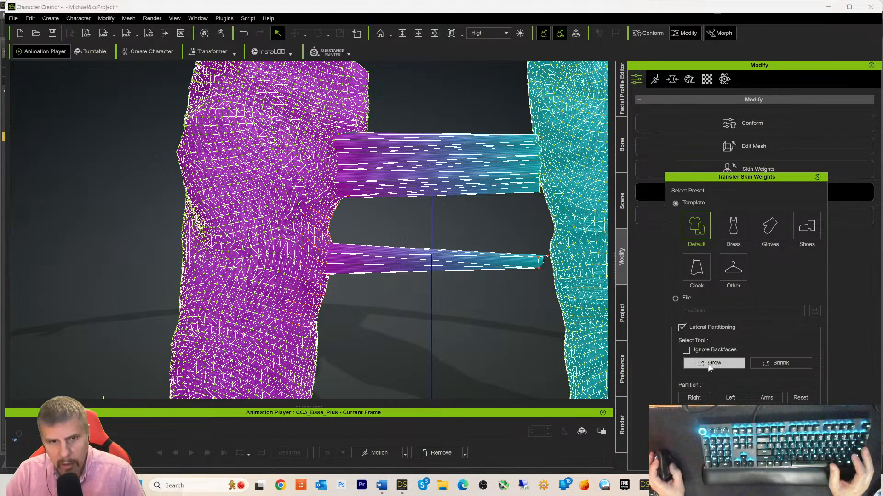
pyautogui.click(710, 366)
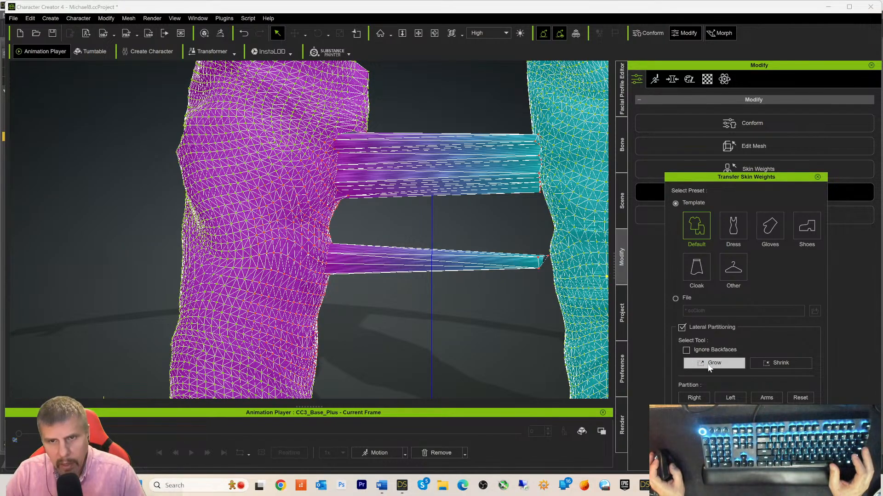
pyautogui.click(693, 398)
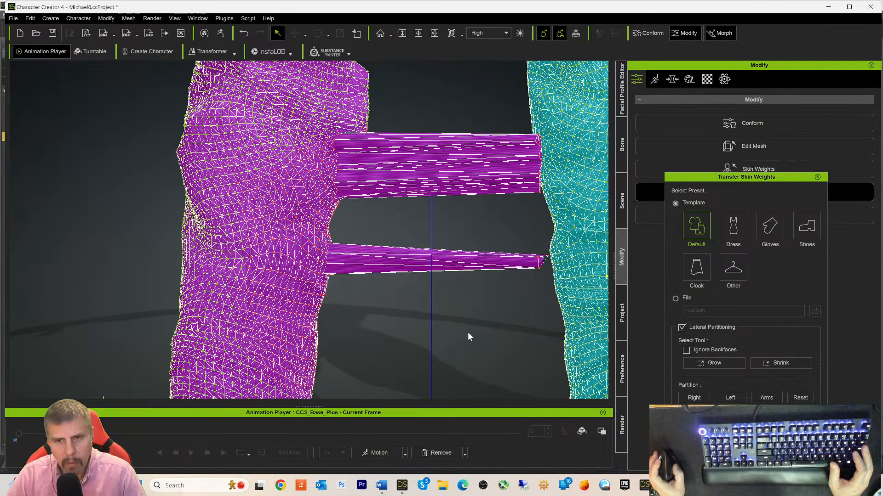
# - Check the hips and waist, then apply the skin weight transfer to the jeans
pyautogui.scroll(3, 460, 300)
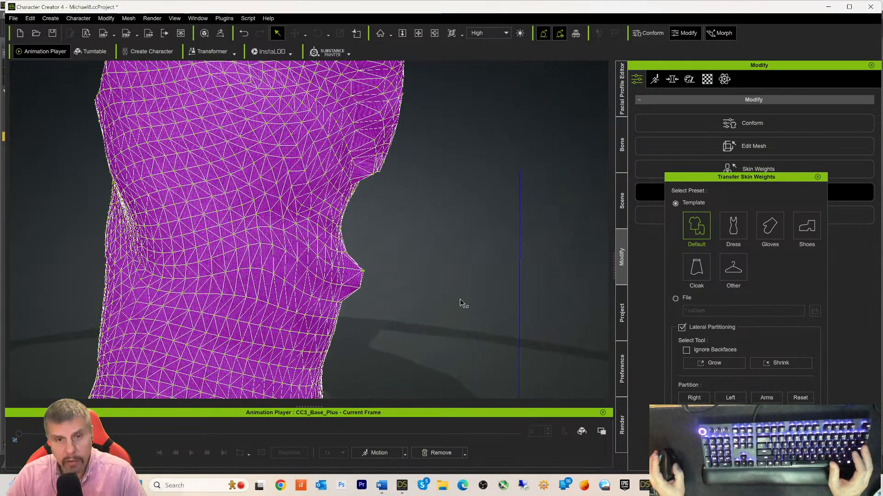
pyautogui.scroll(-8, 460, 301)
pyautogui.scroll(-2, 459, 306)
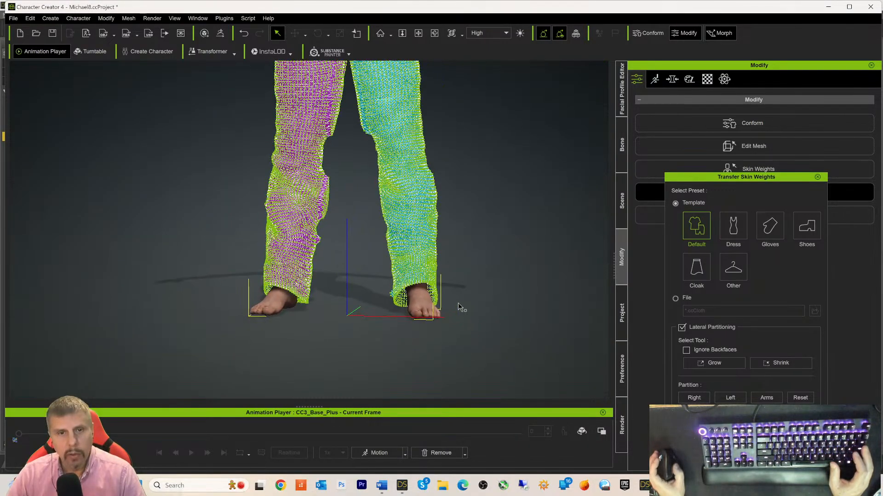
pyautogui.moveTo(516, 161); pyautogui.dragTo(518, 315, button='middle')
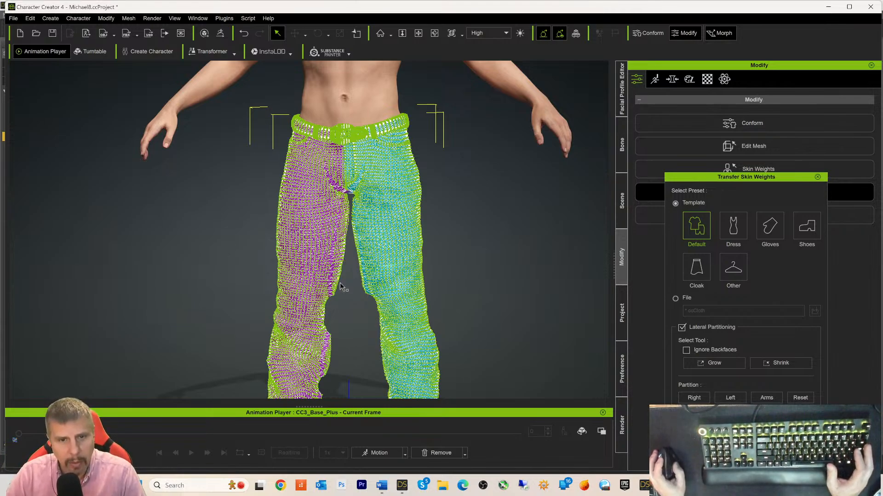
pyautogui.click(724, 424)
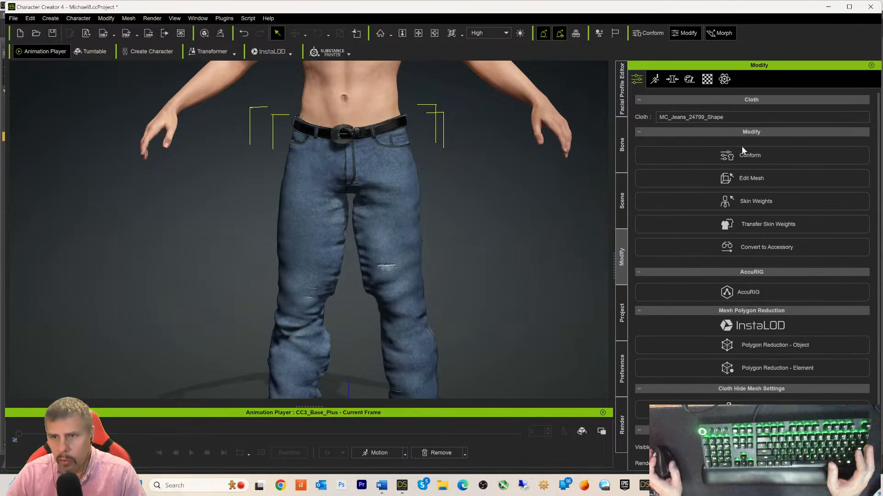
# - Start Edit Mesh on the jeans and switch to the Sculpt tab
pyautogui.click(732, 179)
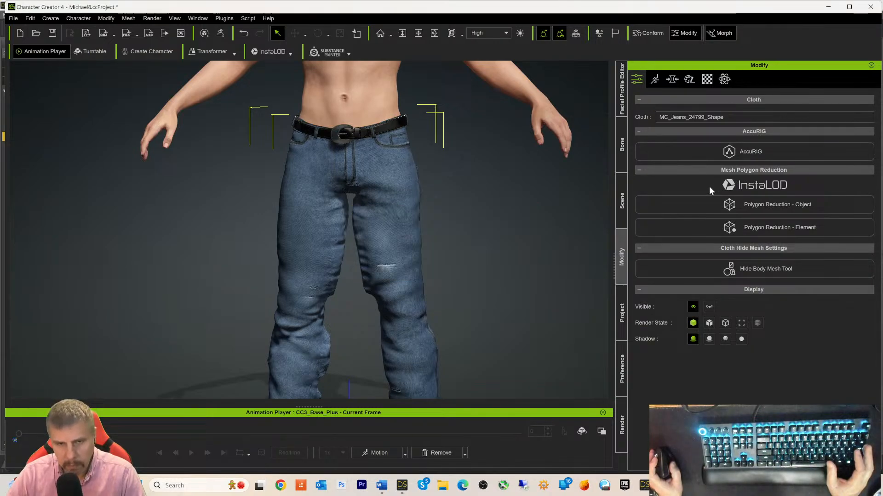
pyautogui.click(825, 144)
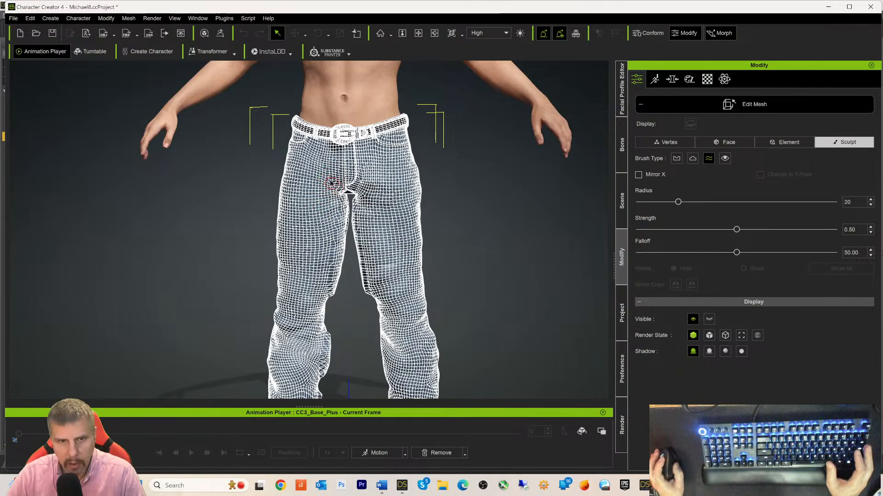
# - Smooth the jeans' crotch and inner thighs with a radius-42 Smooth brush, then save
pyautogui.moveTo(331, 183)
pyautogui.mouseDown()
pyautogui.moveTo(342, 207)
pyautogui.moveTo(335, 262)
pyautogui.mouseUp()
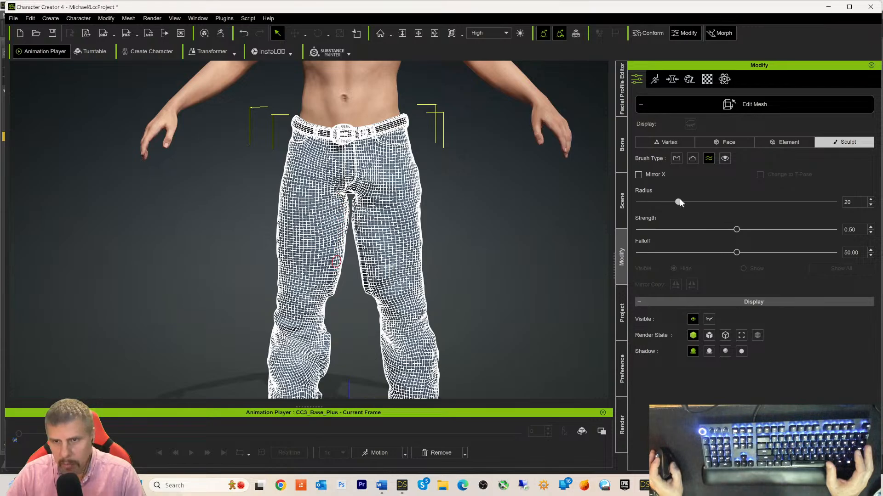
pyautogui.moveTo(718, 201); pyautogui.dragTo(722, 202)
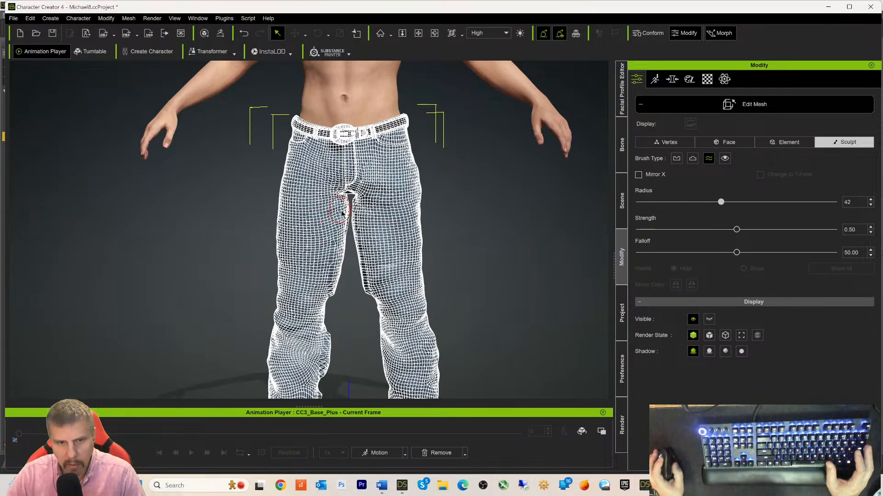
pyautogui.moveTo(343, 230)
pyautogui.mouseDown()
pyautogui.moveTo(334, 293)
pyautogui.moveTo(343, 209)
pyautogui.moveTo(364, 188)
pyautogui.moveTo(357, 182)
pyautogui.moveTo(356, 242)
pyautogui.moveTo(370, 298)
pyautogui.moveTo(357, 215)
pyautogui.moveTo(359, 222)
pyautogui.moveTo(344, 202)
pyautogui.moveTo(338, 288)
pyautogui.moveTo(331, 281)
pyautogui.moveTo(338, 298)
pyautogui.moveTo(329, 281)
pyautogui.moveTo(338, 281)
pyautogui.mouseUp()
pyautogui.scroll(10, 366, 322)
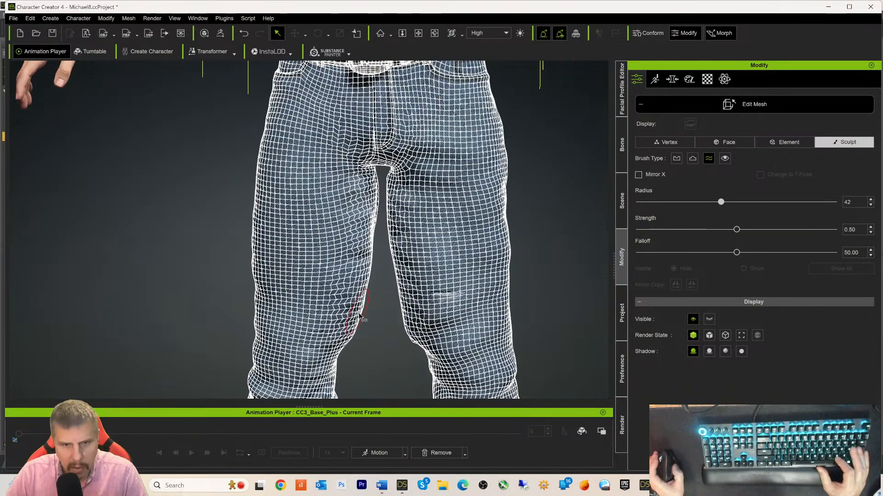
pyautogui.moveTo(376, 312); pyautogui.dragTo(418, 322, button='right')
pyautogui.scroll(2, 417, 322)
pyautogui.scroll(-4, 418, 323)
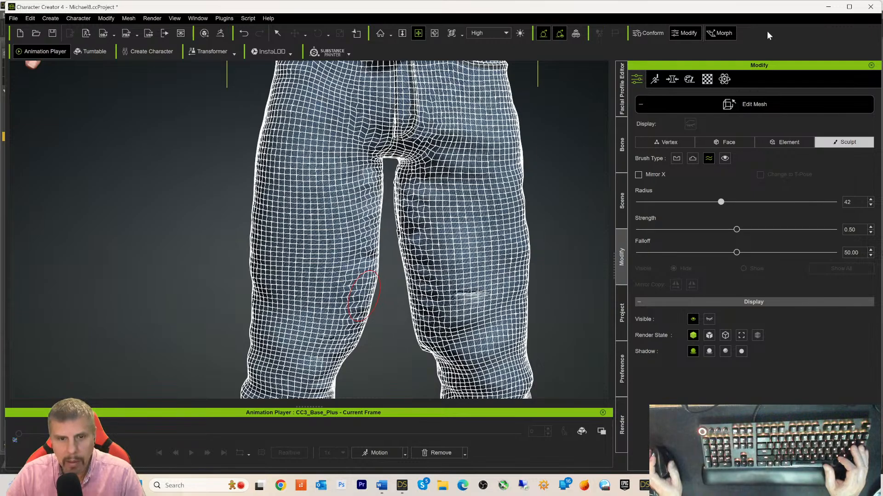
pyautogui.hotkey('ctrl', 's')
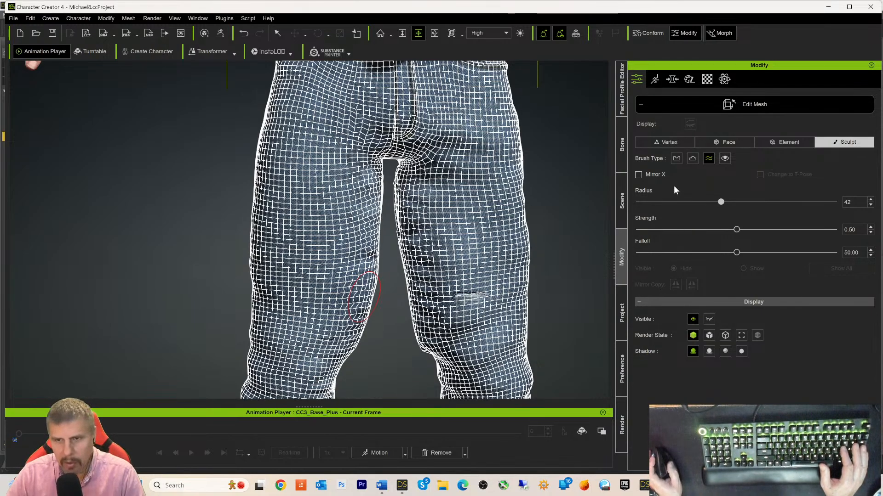
pyautogui.click(622, 209)
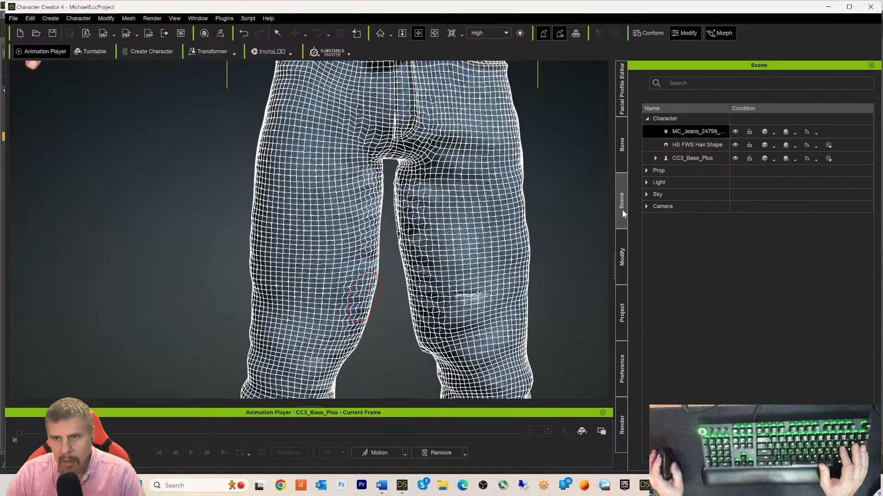
pyautogui.click(693, 142)
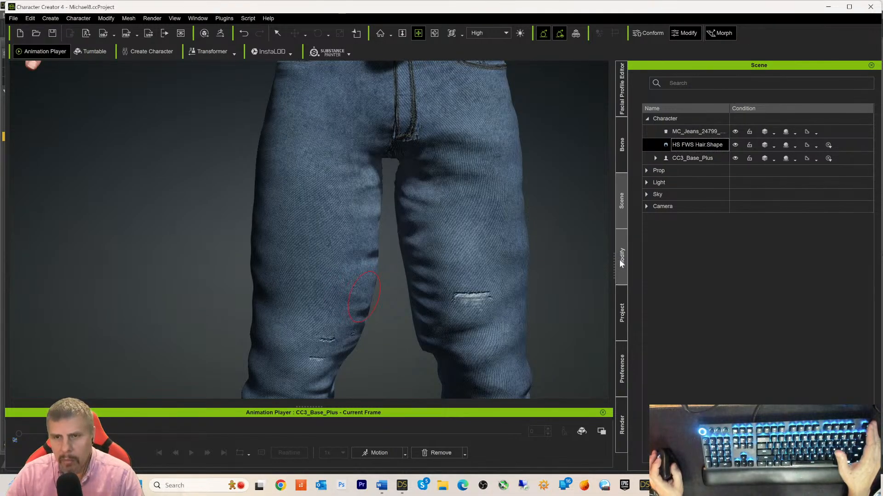
pyautogui.click(685, 131)
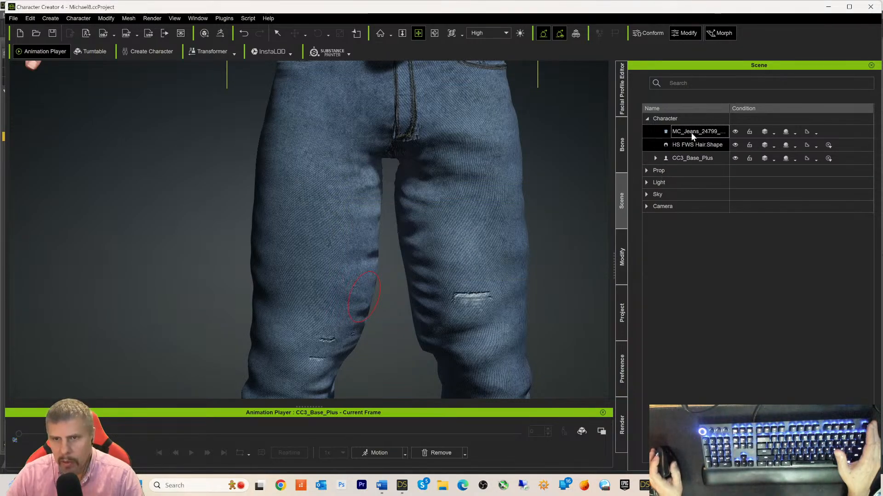
pyautogui.click(621, 259)
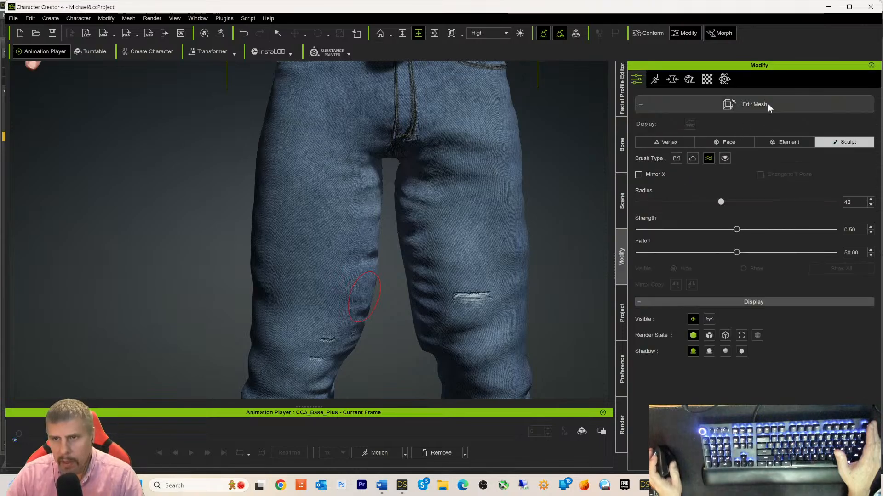
pyautogui.click(767, 104)
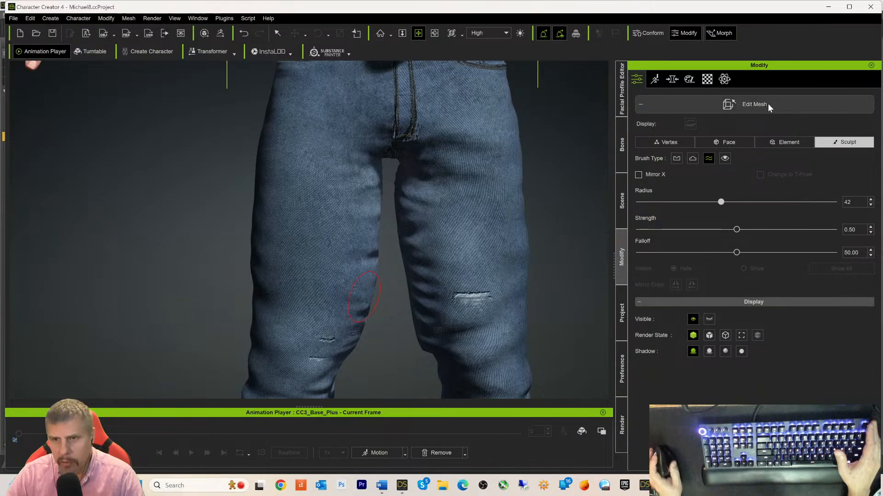
pyautogui.click(733, 157)
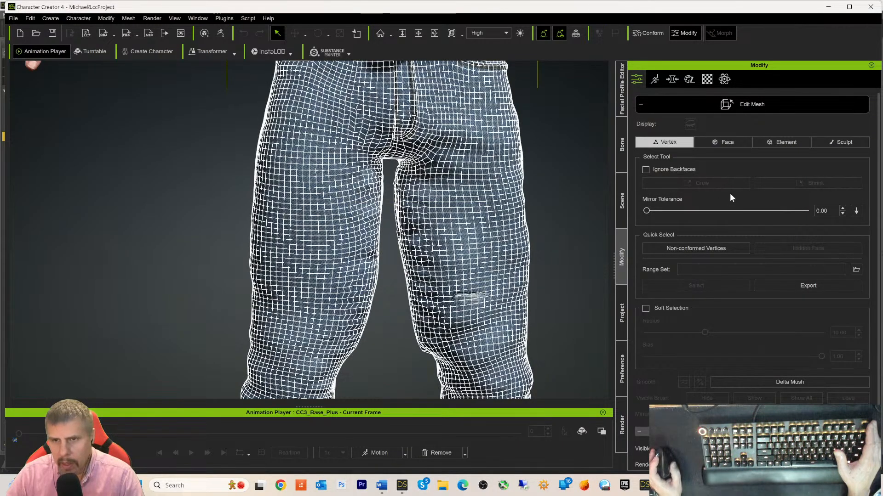
# - Switch the jeans mesh to Sculpt with the Smooth brush and smooth the right inner thigh
pyautogui.click(830, 142)
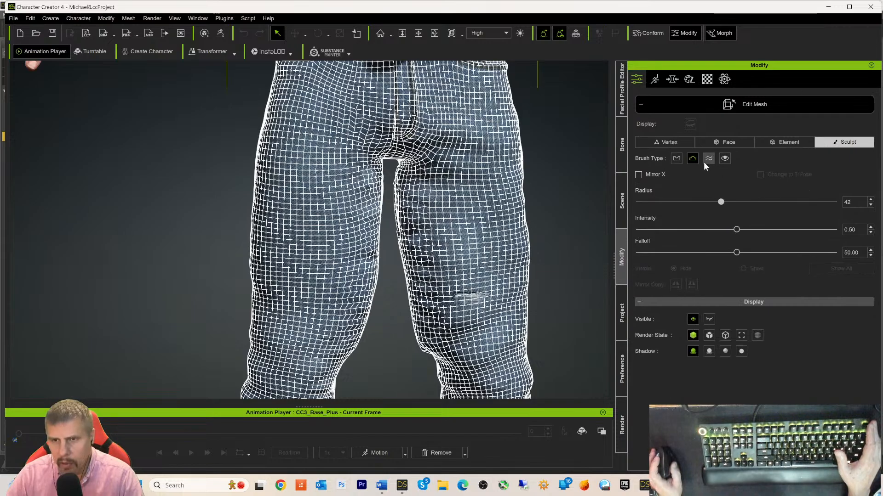
pyautogui.click(709, 159)
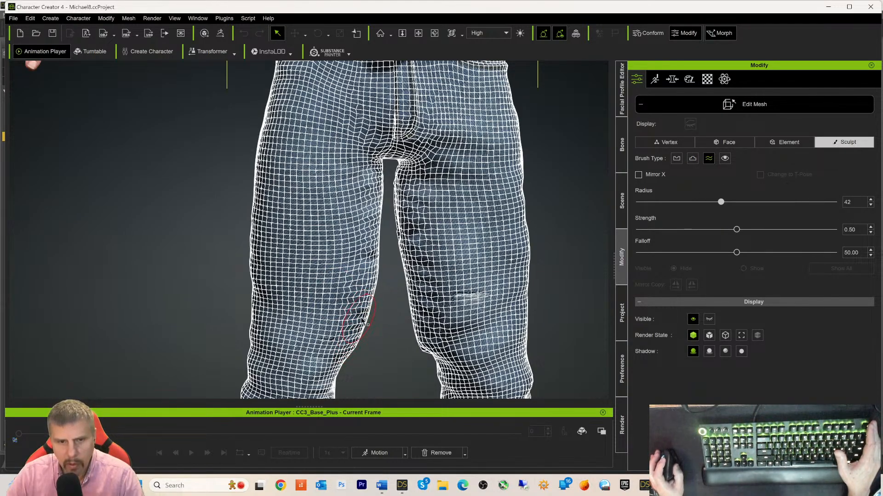
pyautogui.moveTo(410, 217)
pyautogui.mouseDown()
pyautogui.moveTo(414, 195)
pyautogui.moveTo(400, 188)
pyautogui.moveTo(410, 270)
pyautogui.mouseUp()
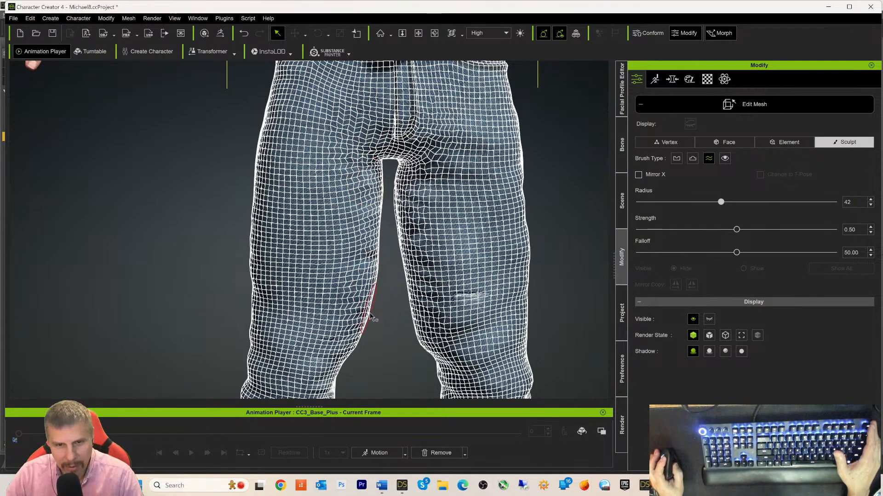
pyautogui.scroll(-3, 376, 329)
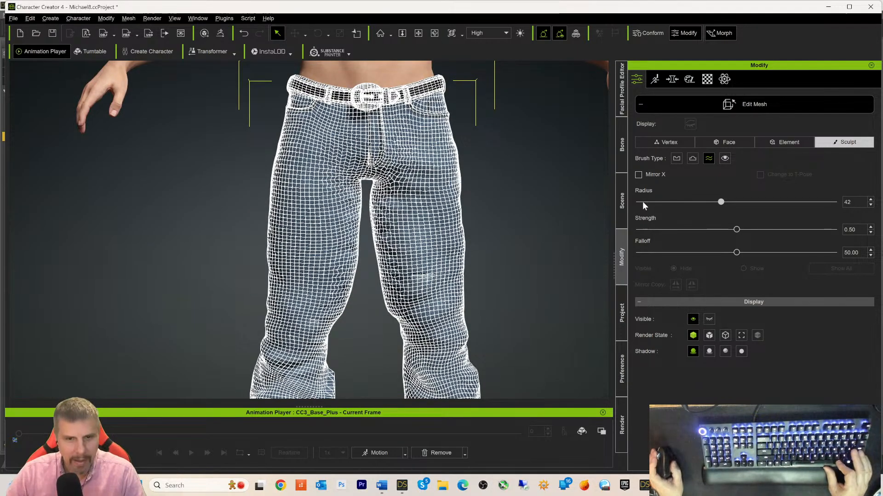
pyautogui.moveTo(532, 144); pyautogui.dragTo(555, 150, button='middle')
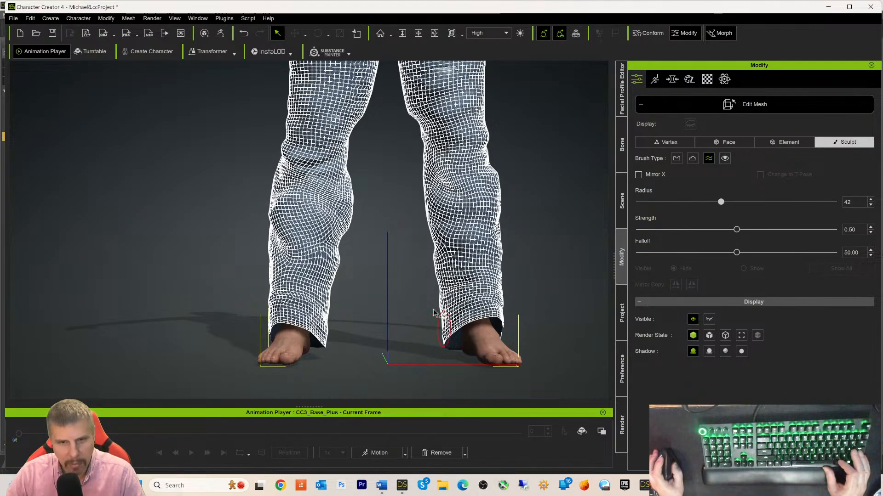
# - From a rear view, smooth the left inner thigh above the knee, then return to front
pyautogui.moveTo(433, 312); pyautogui.dragTo(105, 261, button='right')
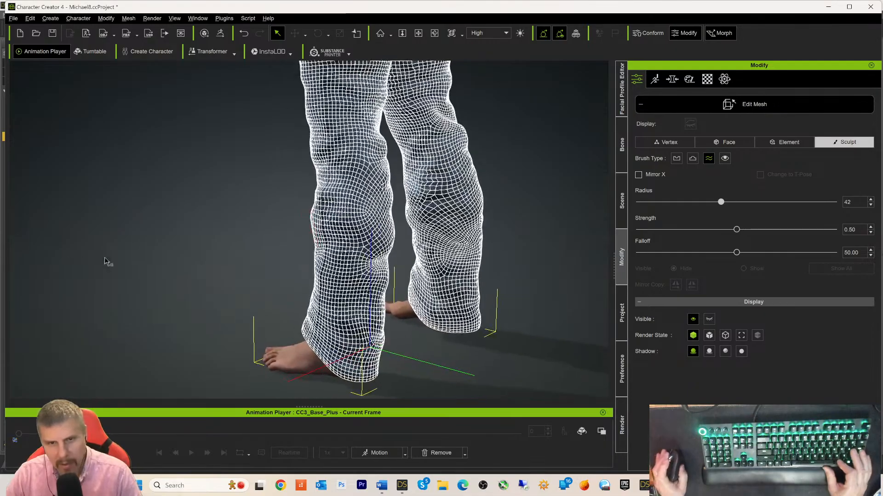
pyautogui.moveTo(391, 244); pyautogui.dragTo(350, 148, button='right')
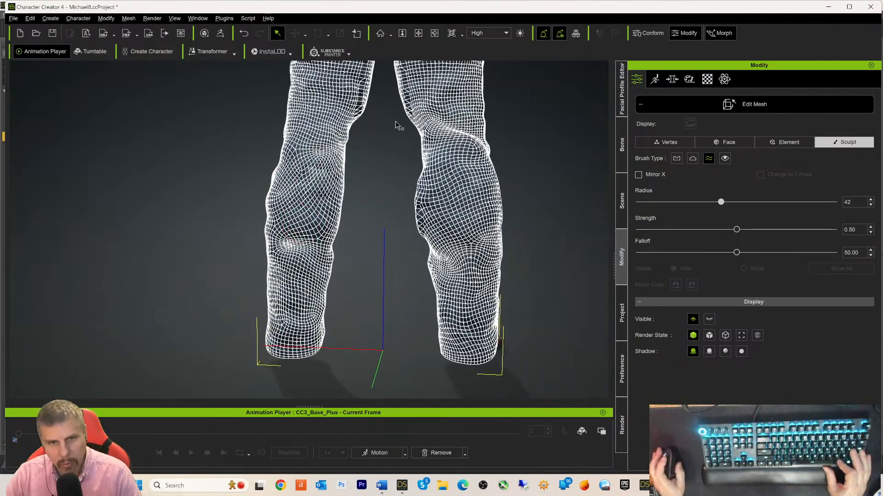
pyautogui.moveTo(359, 111); pyautogui.dragTo(296, 274, button='middle')
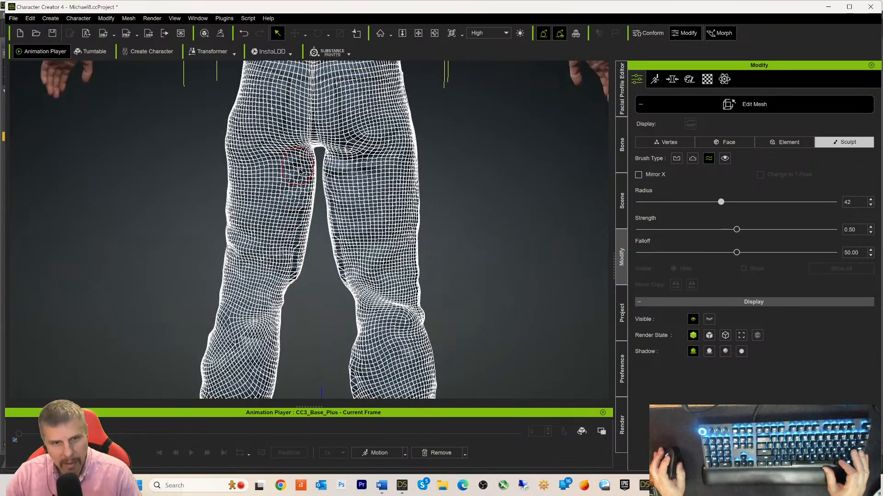
pyautogui.moveTo(298, 271); pyautogui.dragTo(302, 245)
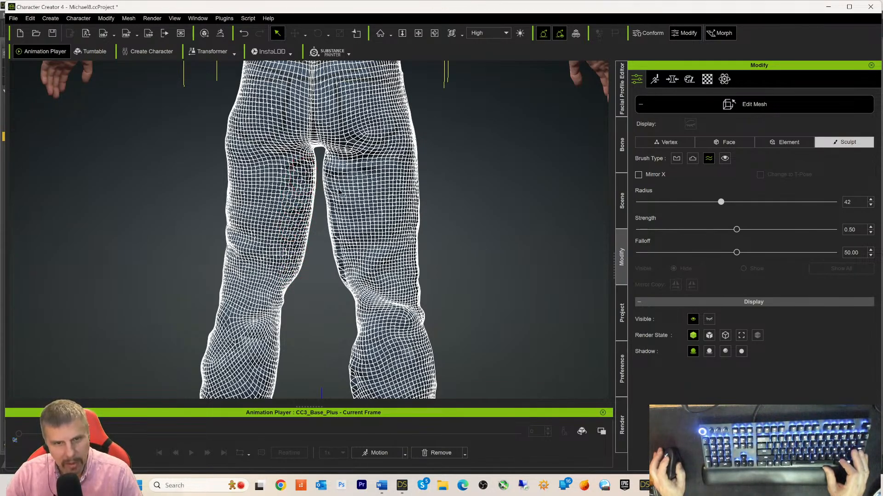
pyautogui.moveTo(333, 177); pyautogui.dragTo(333, 181)
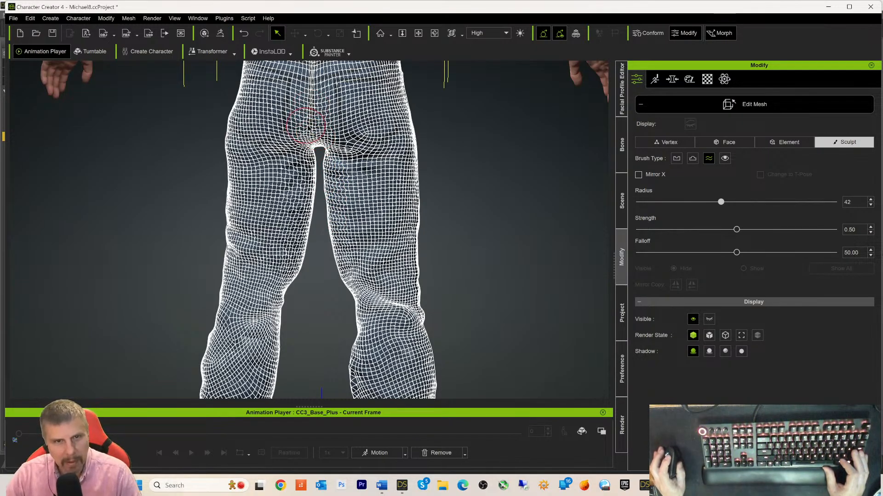
pyautogui.moveTo(526, 257); pyautogui.dragTo(111, 243, button='right')
pyautogui.moveTo(425, 270); pyautogui.dragTo(303, 248, button='right')
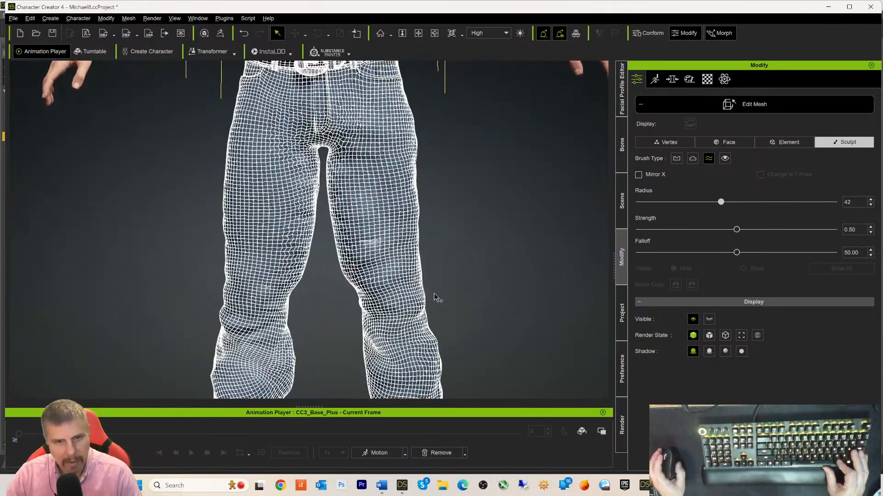
pyautogui.scroll(-8, 436, 298)
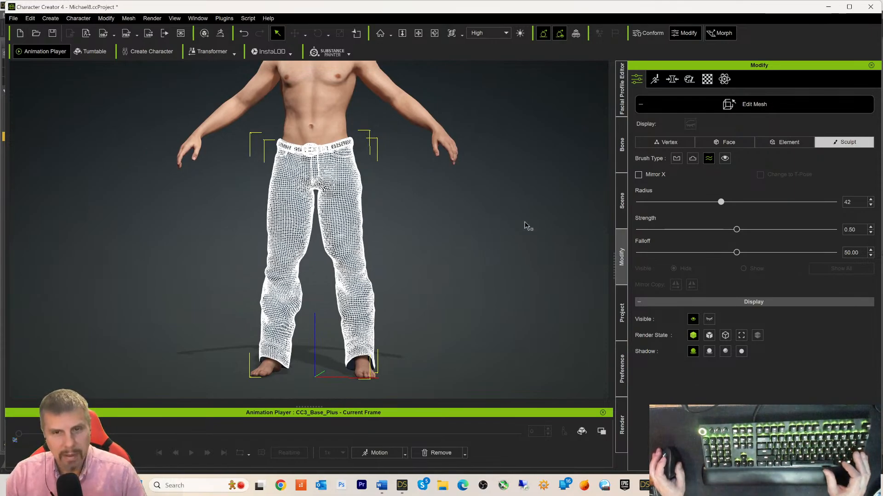
# - Exit Edit Mesh to show the textured denim and frame the whole character
pyautogui.click(751, 109)
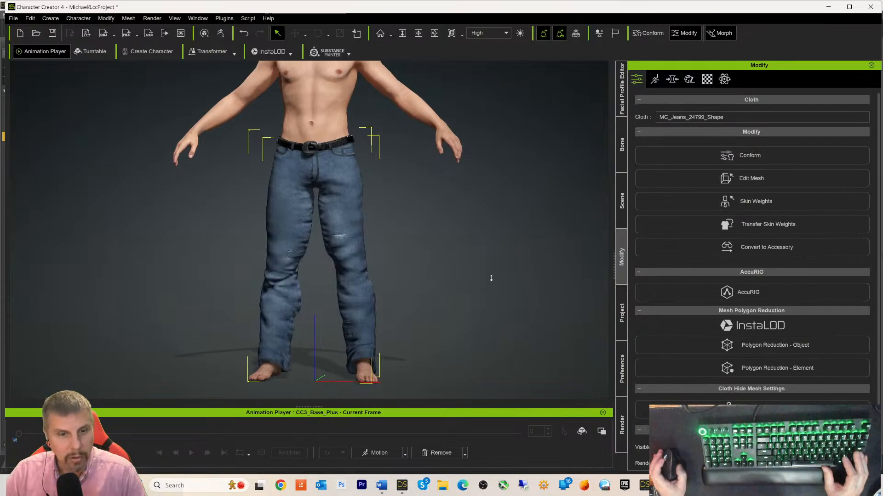
pyautogui.scroll(-6, 491, 278)
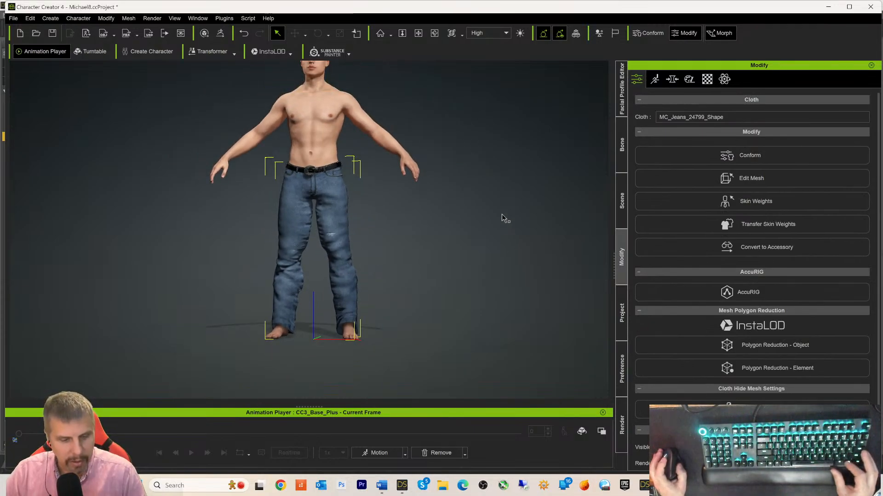
pyautogui.moveTo(502, 219); pyautogui.dragTo(525, 253, button='middle')
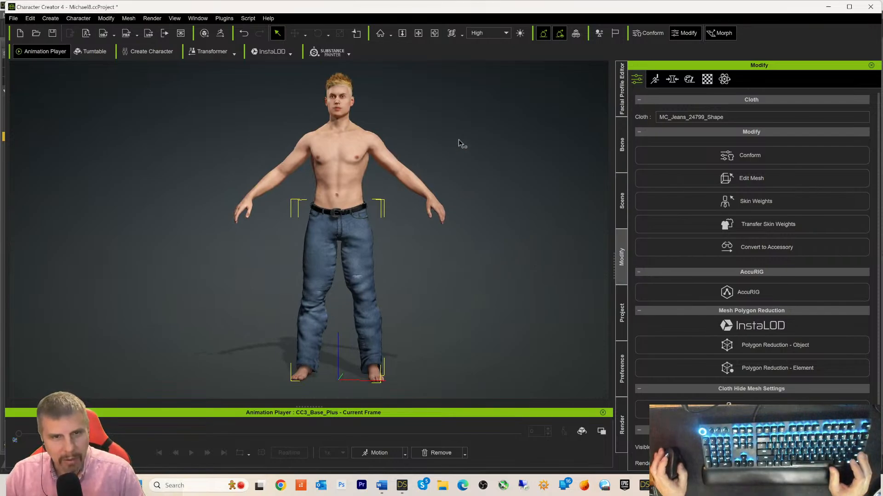
pyautogui.moveTo(492, 163); pyautogui.dragTo(496, 196, button='right')
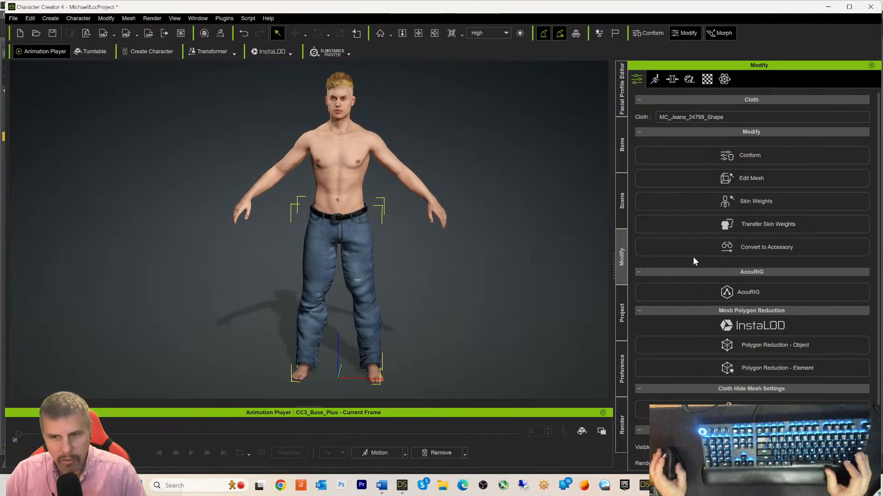
# - Browse the side panels back to the Scene outliner and save the Michael8 project
pyautogui.click(622, 202)
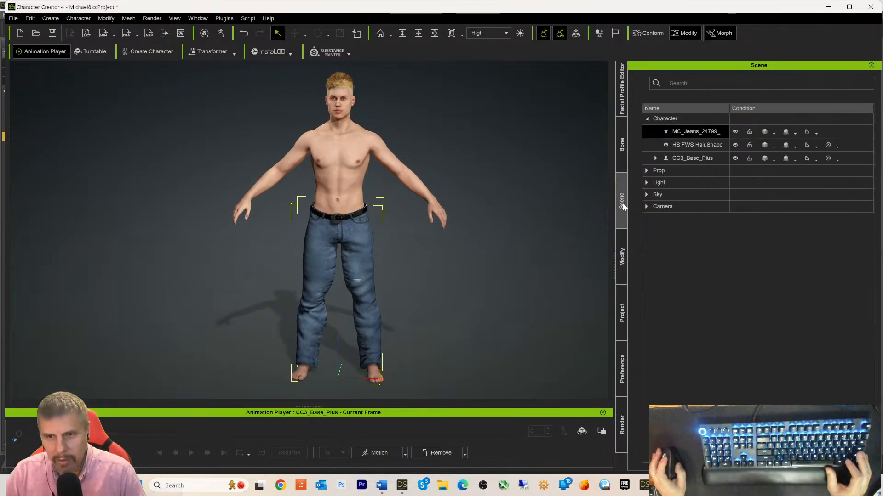
pyautogui.click(618, 115)
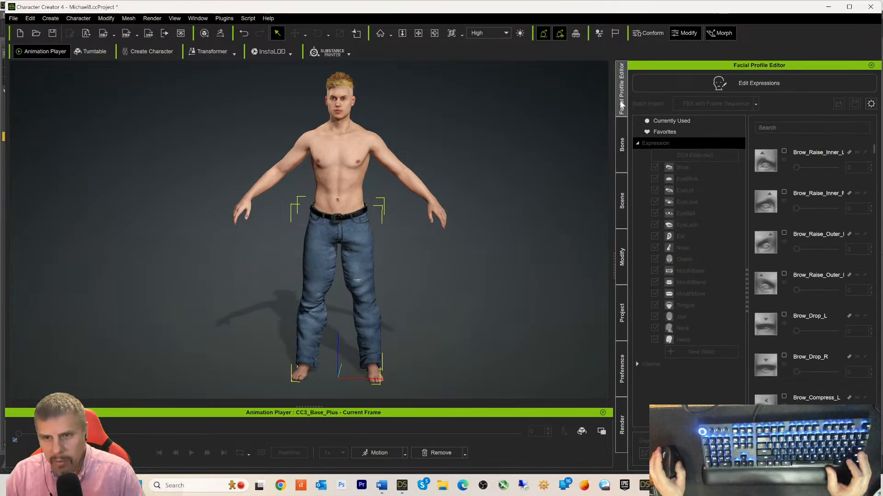
pyautogui.click(622, 145)
pyautogui.click(625, 202)
pyautogui.click(624, 318)
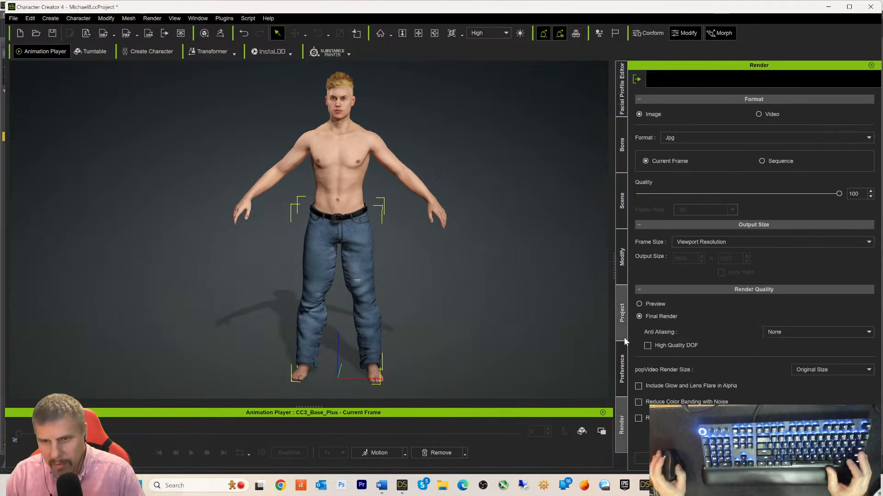
pyautogui.click(624, 208)
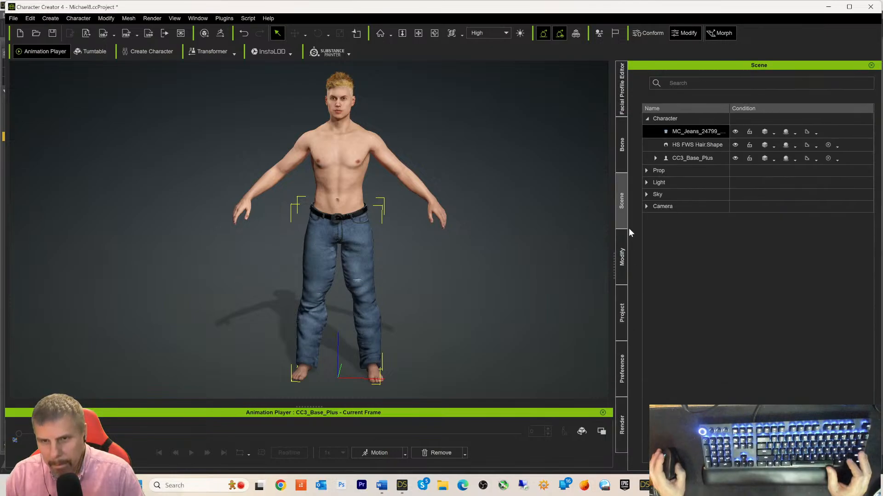
pyautogui.hotkey('ctrl', 's')
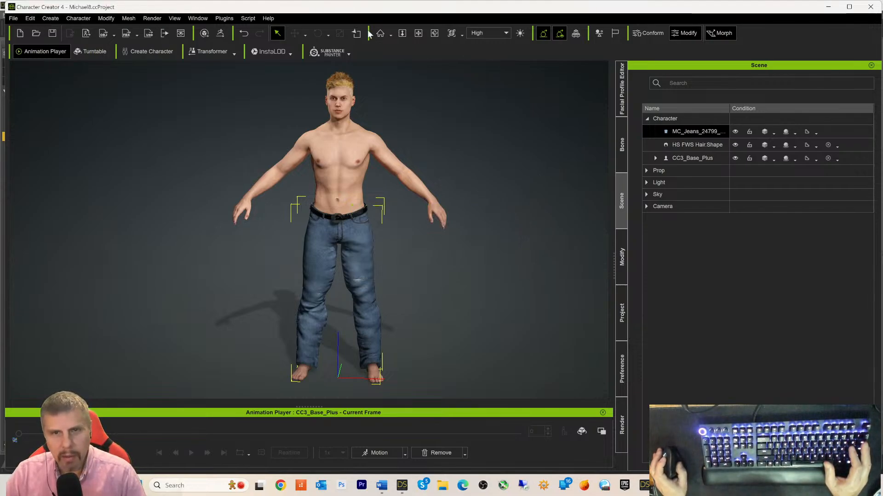
# - Open the Content Manager from the Window menu on its Pack tab
pyautogui.click(197, 19)
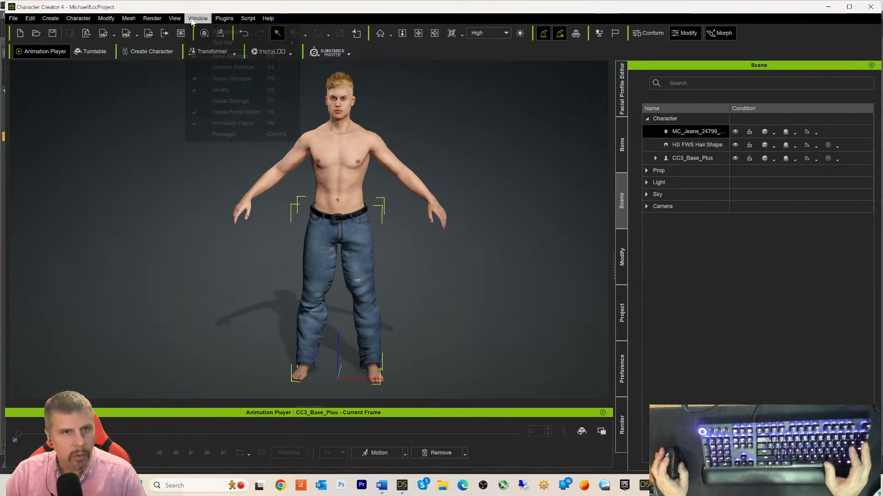
pyautogui.click(233, 67)
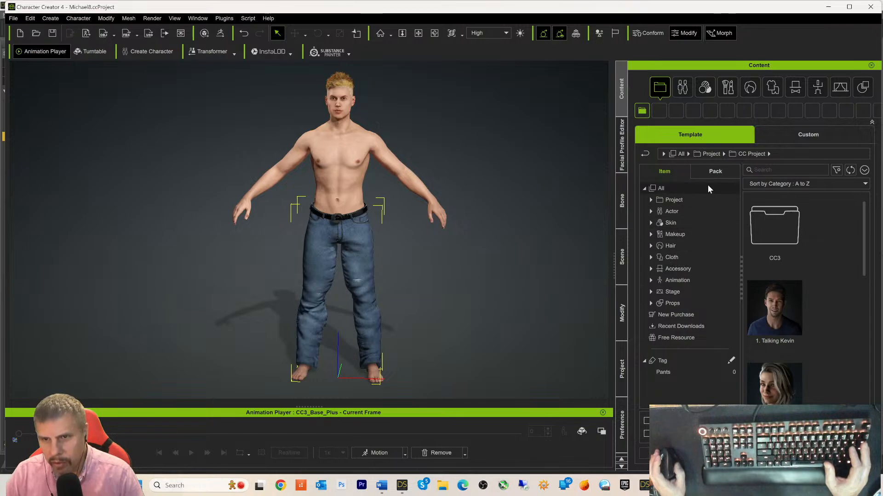
pyautogui.click(716, 172)
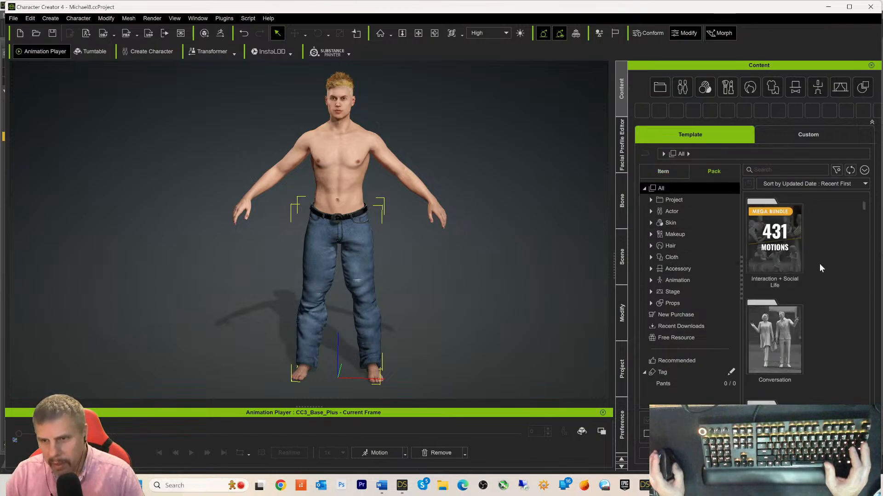
# - Scroll down the pack list and select Motions for Bros & Pals
pyautogui.scroll(-2, 819, 263)
pyautogui.scroll(-3, 796, 289)
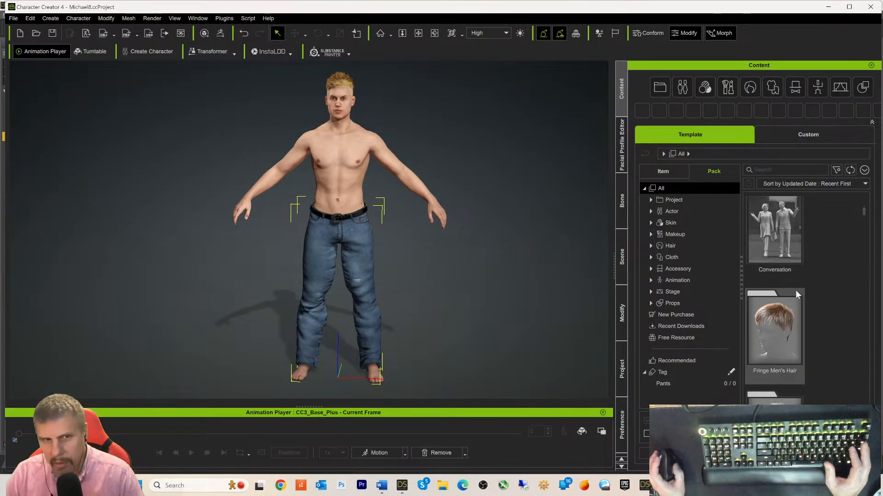
pyautogui.scroll(-4, 793, 292)
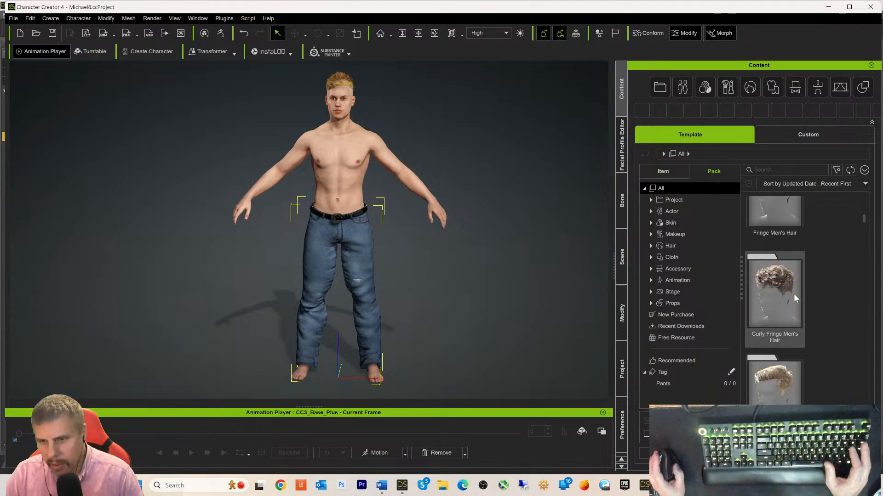
pyautogui.scroll(-5, 793, 322)
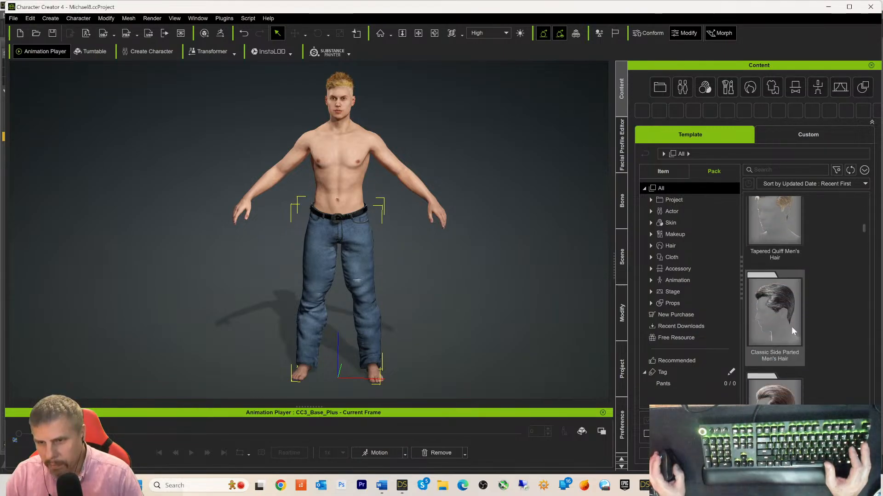
pyautogui.scroll(-4, 792, 333)
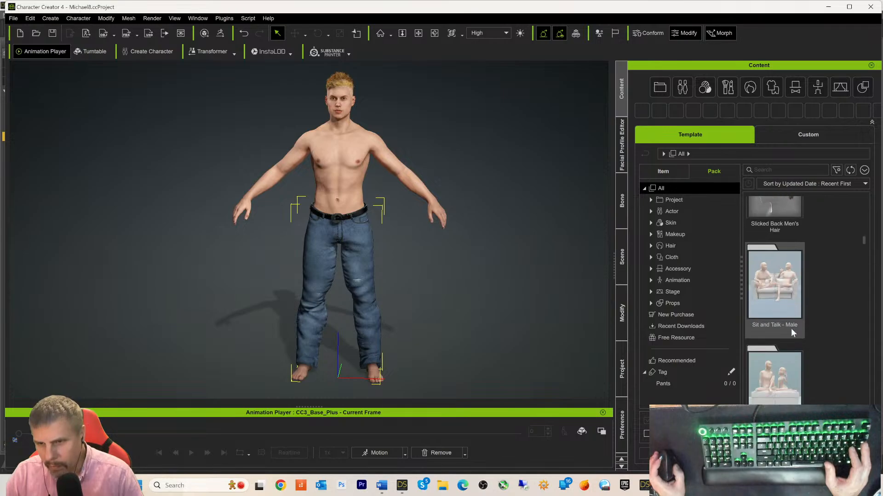
pyautogui.scroll(-2, 791, 328)
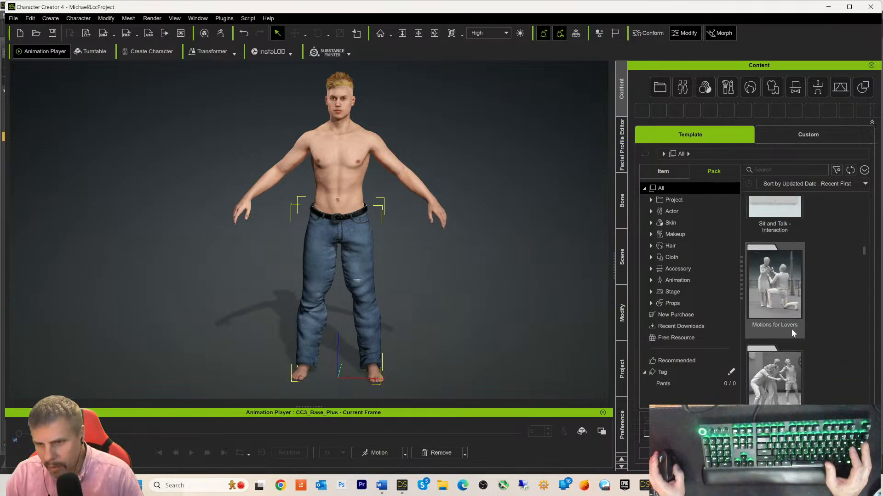
pyautogui.click(779, 340)
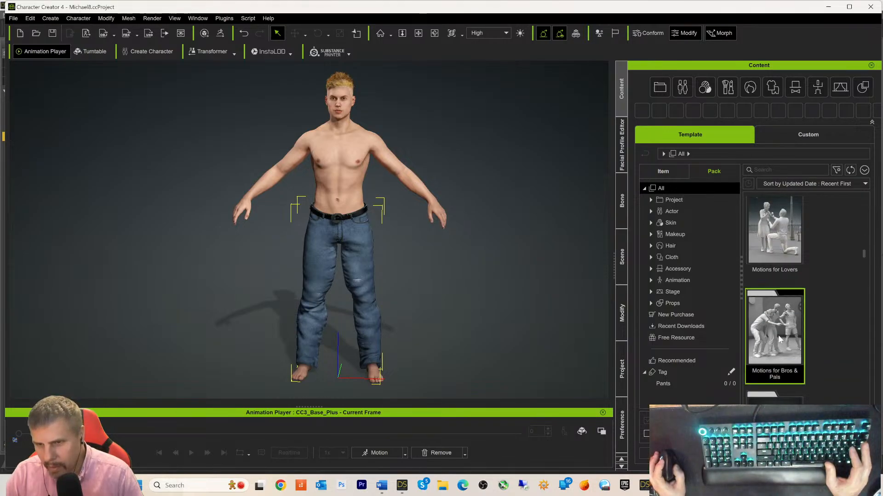
# - Apply Cheers_M1.rlmotion from Motions for Bros & Pals to the character and play it in front view
pyautogui.doubleClick(787, 332)
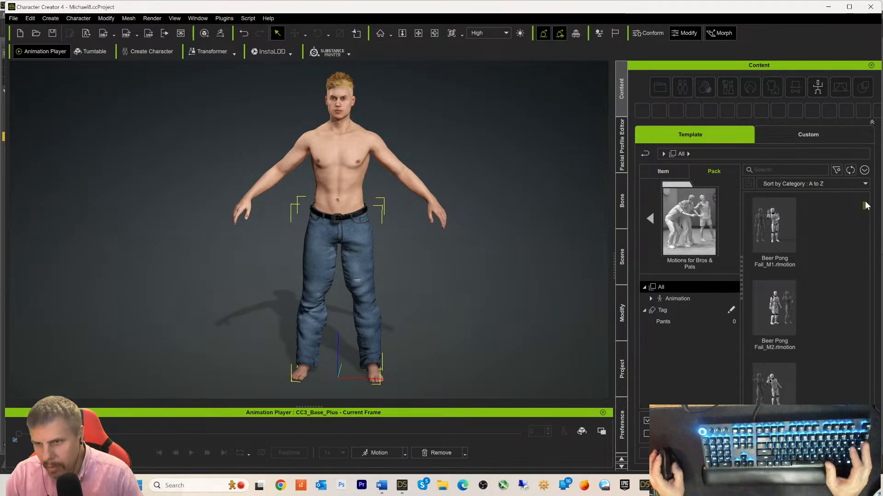
pyautogui.scroll(-2, 856, 219)
pyautogui.moveTo(856, 218); pyautogui.dragTo(857, 349)
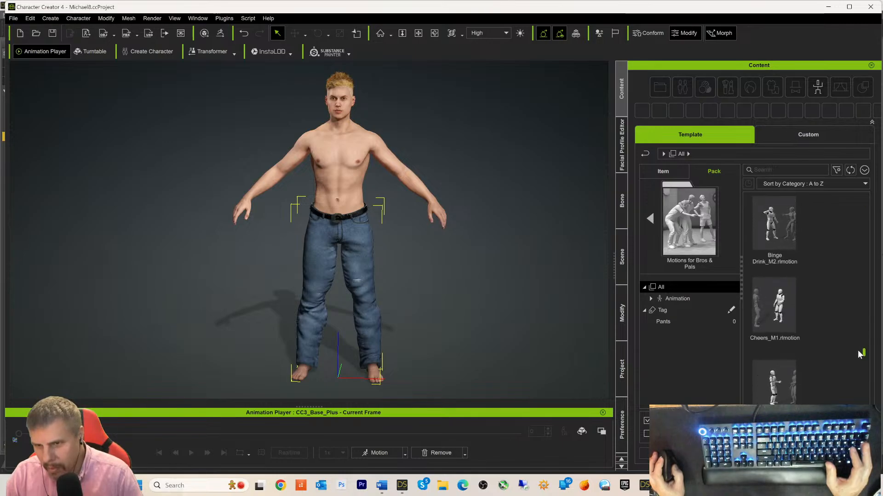
pyautogui.moveTo(782, 316); pyautogui.dragTo(333, 161)
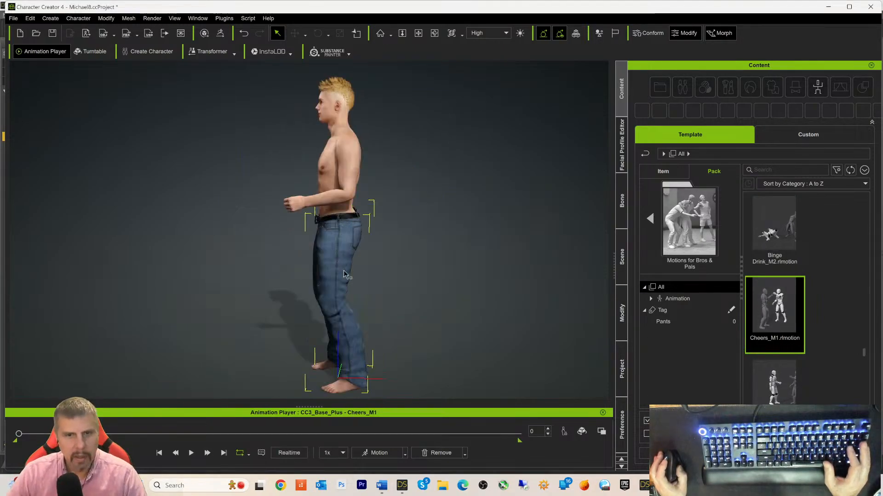
pyautogui.moveTo(399, 301); pyautogui.dragTo(704, 270, button='right')
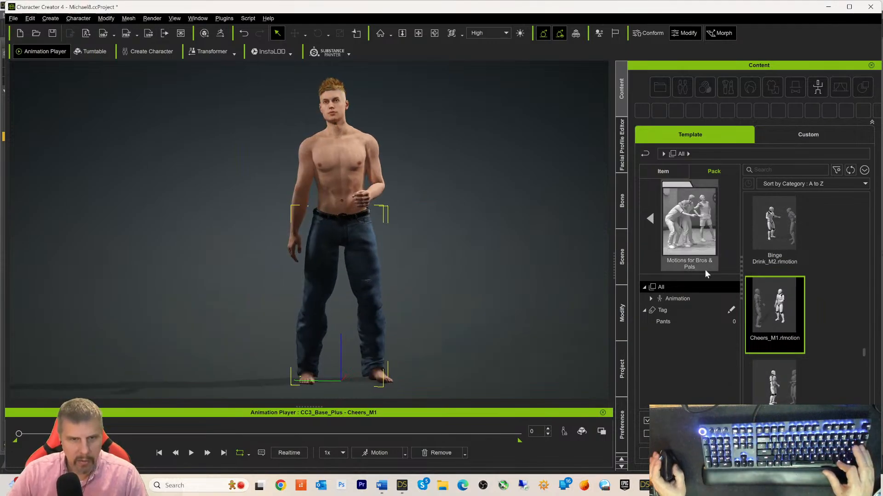
pyautogui.click(191, 453)
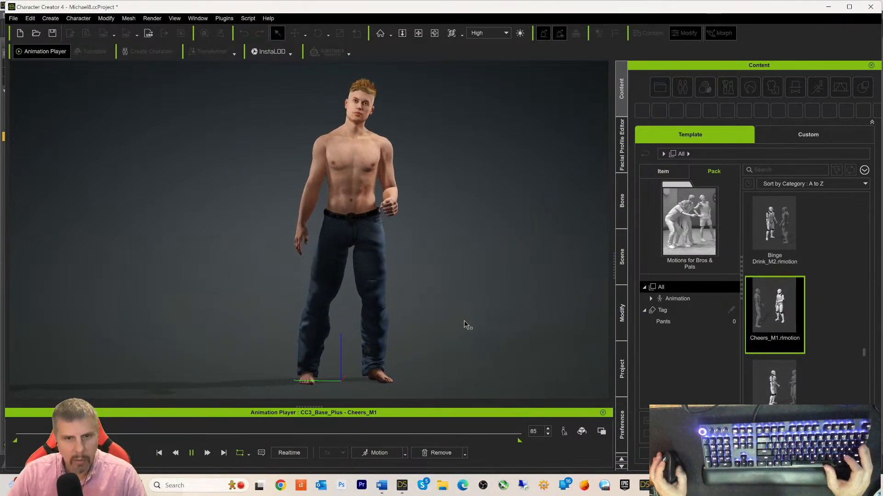
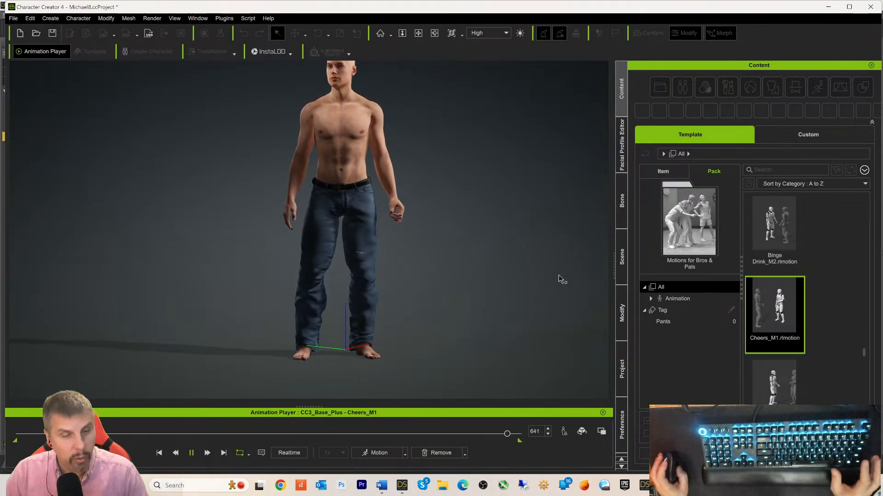
# - Stop the Cheers_M1 playback at frame 24 and zoom in on the character's jeans
pyautogui.press('space')
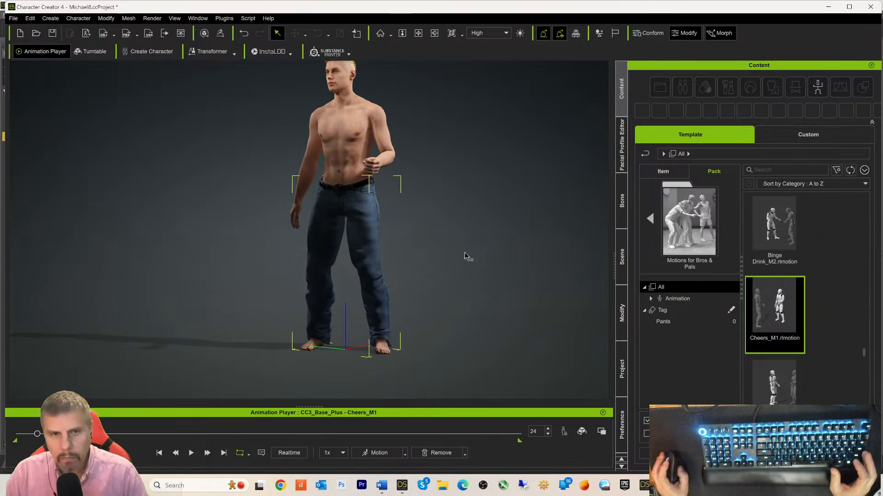
pyautogui.scroll(6, 477, 230)
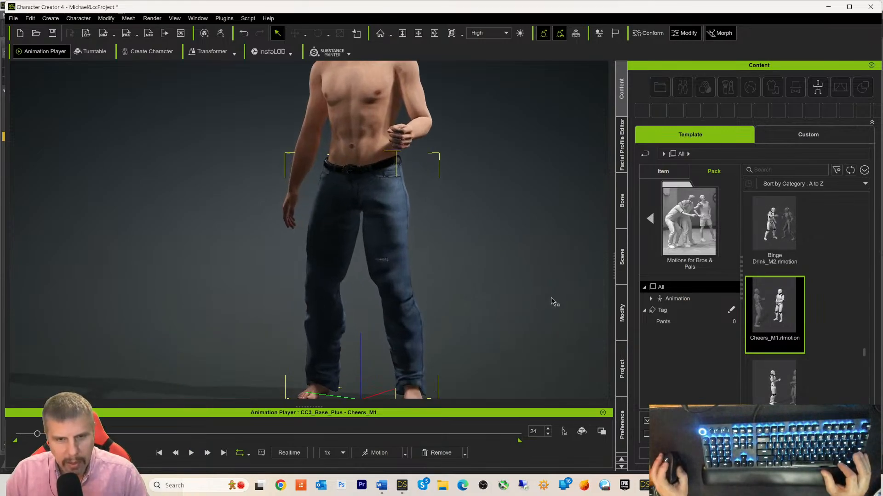
pyautogui.moveTo(552, 303); pyautogui.dragTo(548, 278, button='middle')
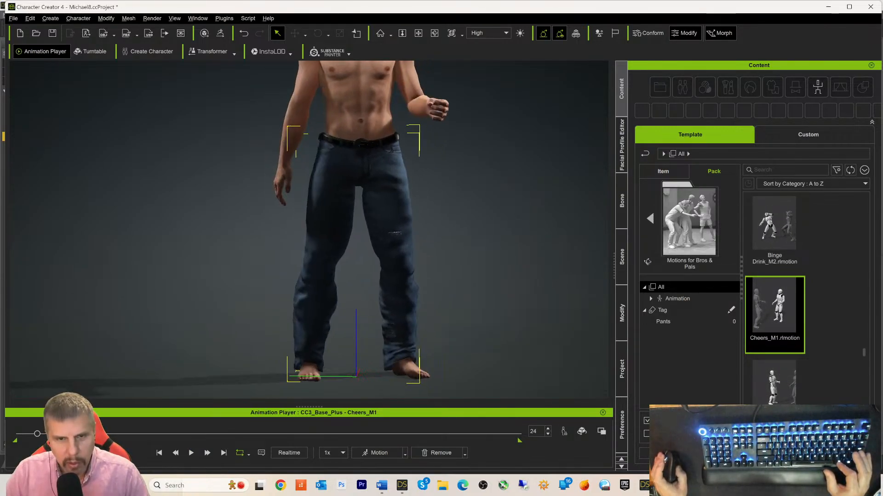
pyautogui.scroll(2, 551, 283)
pyautogui.moveTo(543, 293); pyautogui.dragTo(496, 248, button='middle')
pyautogui.scroll(3, 531, 260)
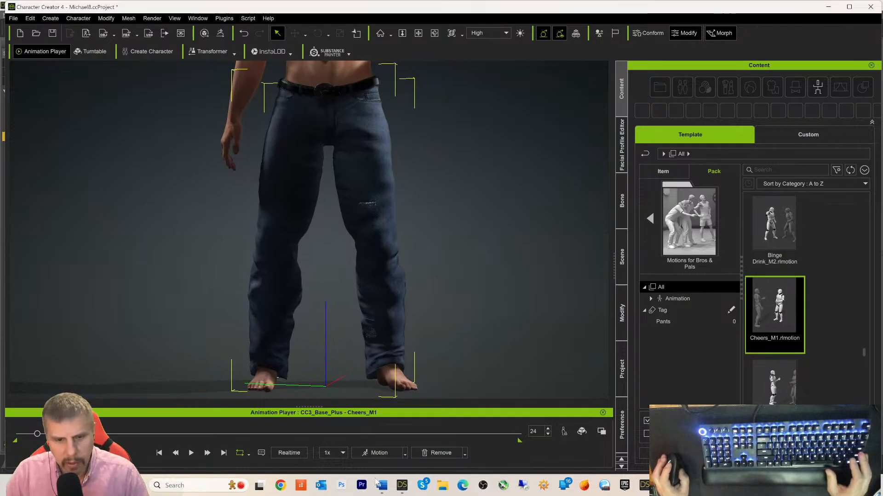
# - Close DAZ Studio's Open Image dialog, minimize DAZ, and show CC4's Custom content library
pyautogui.click(401, 485)
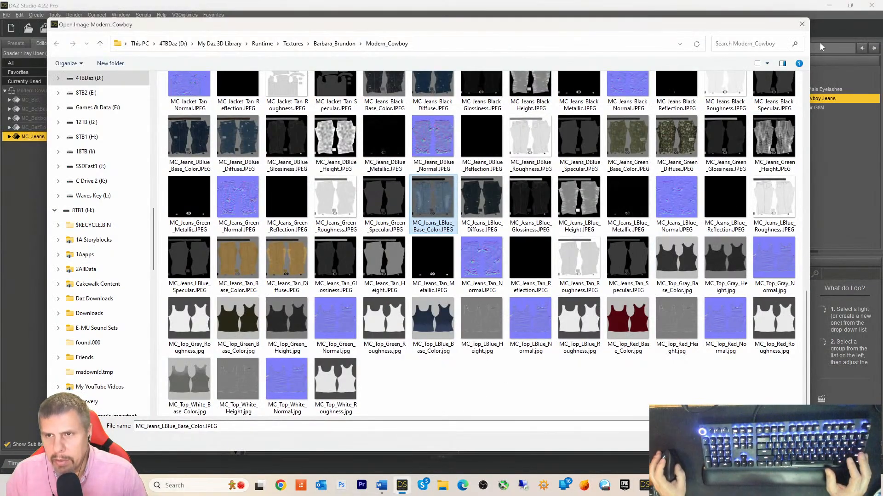
pyautogui.click(802, 25)
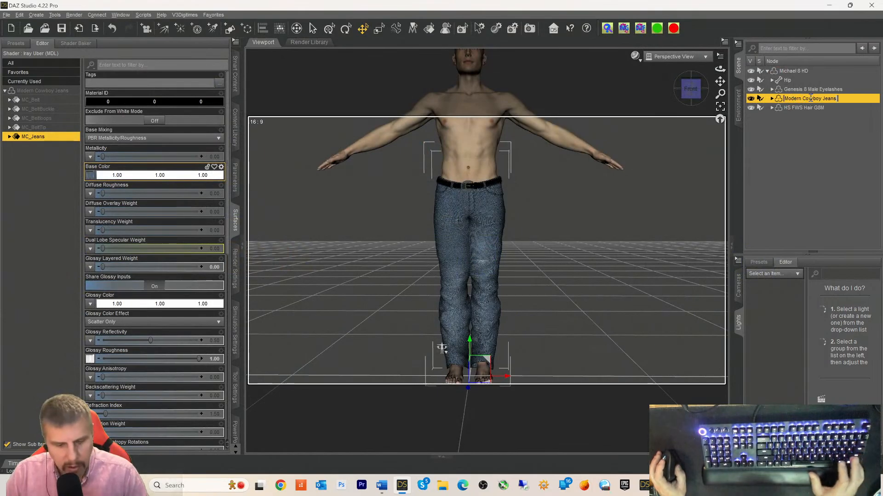
pyautogui.click(821, 115)
pyautogui.click(836, 6)
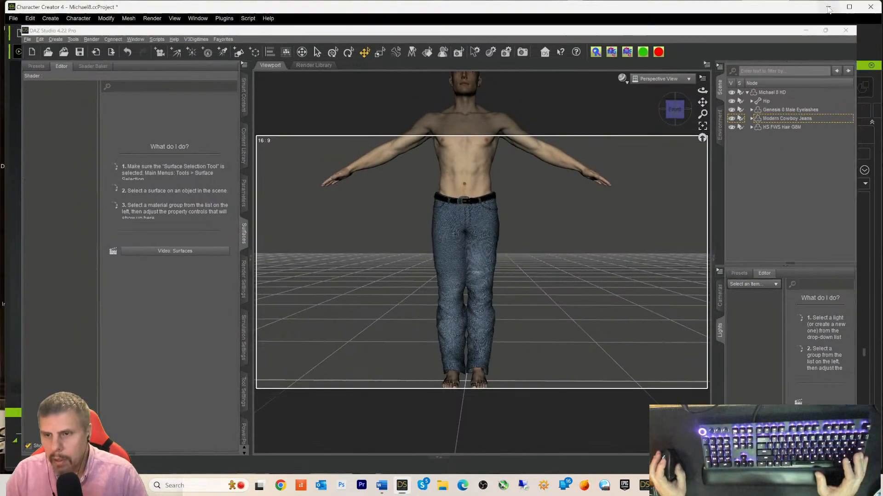
pyautogui.click(800, 137)
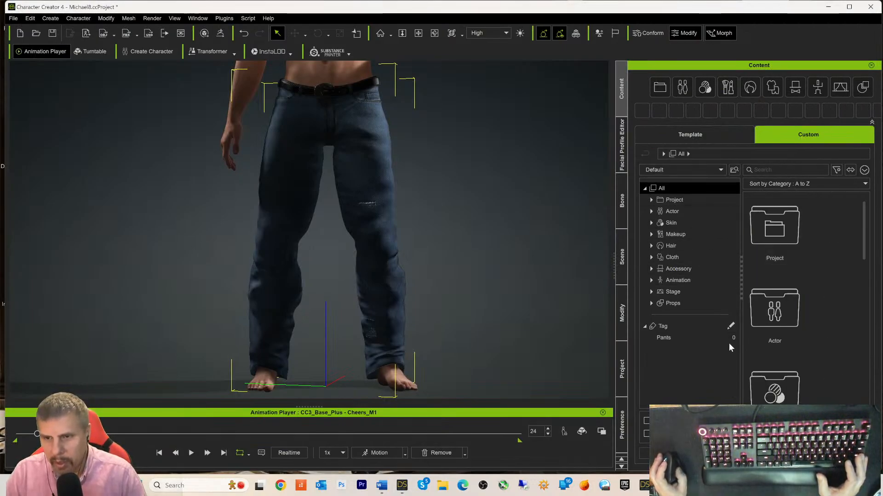
# - Save the worn Modern Cowboy Jeans as a Cloth/Pants asset in the custom Pants folder
pyautogui.click(683, 255)
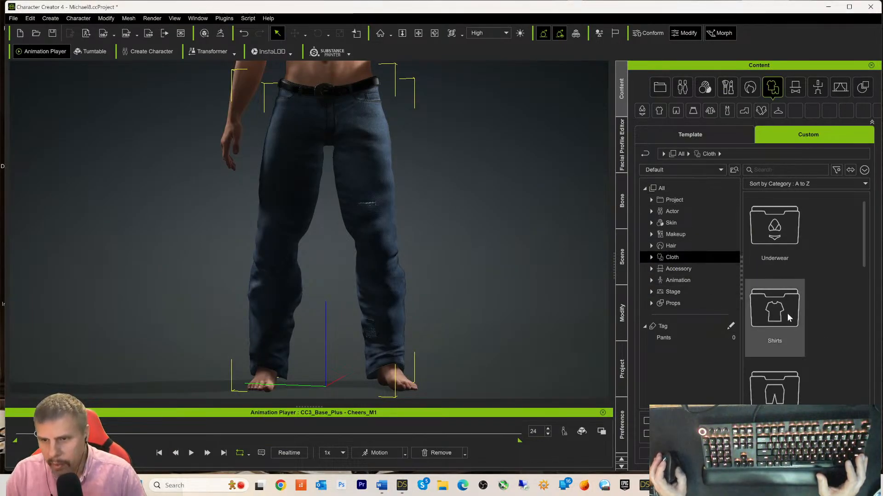
pyautogui.click(775, 385)
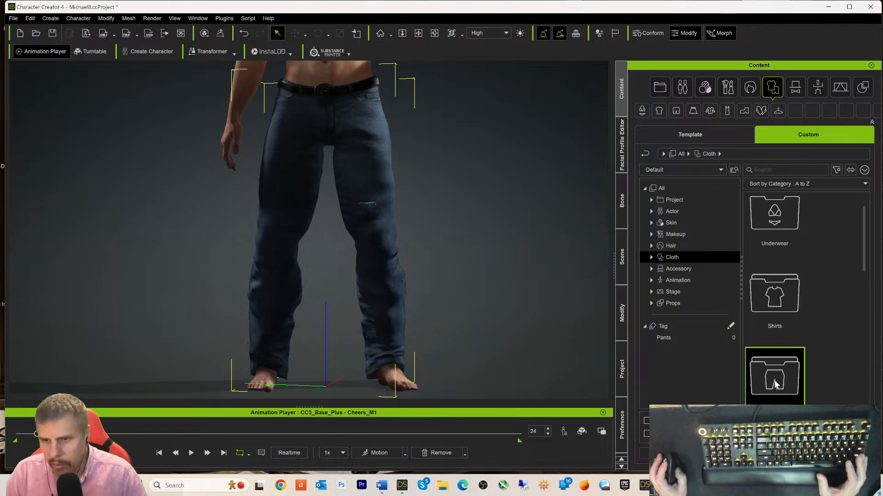
pyautogui.doubleClick(775, 385)
pyautogui.moveTo(775, 361); pyautogui.dragTo(459, 281)
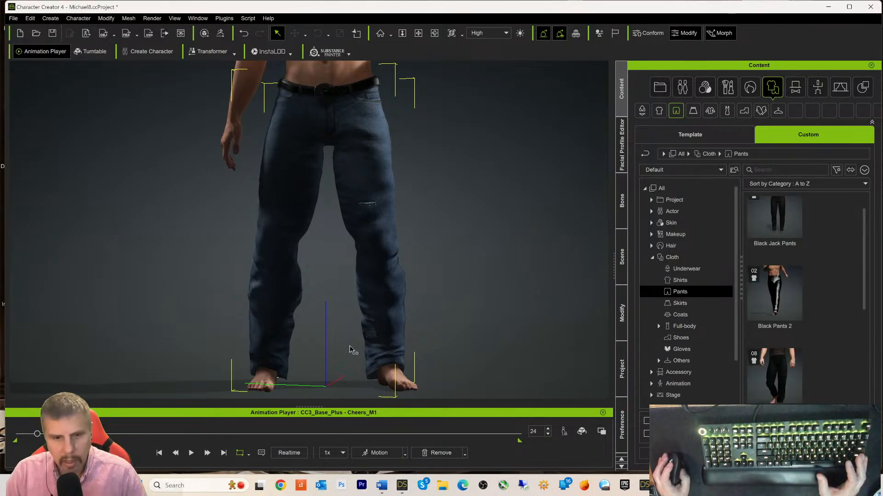
pyautogui.click(755, 454)
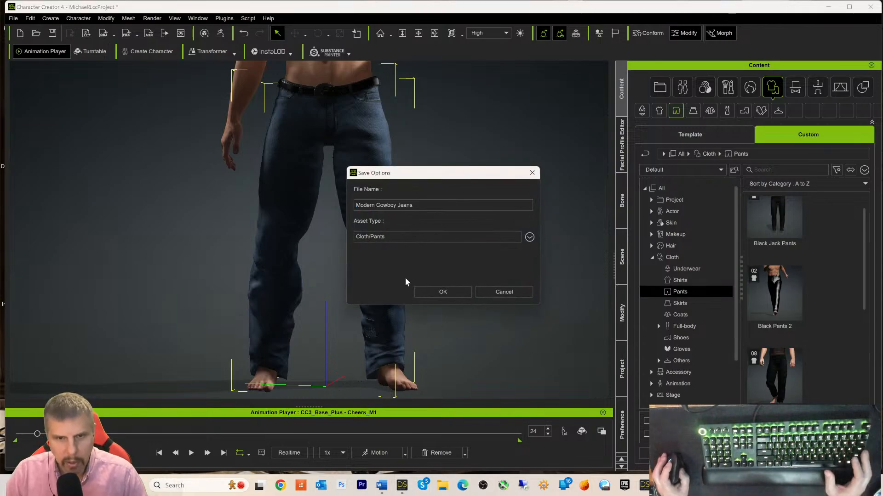
pyautogui.click(440, 292)
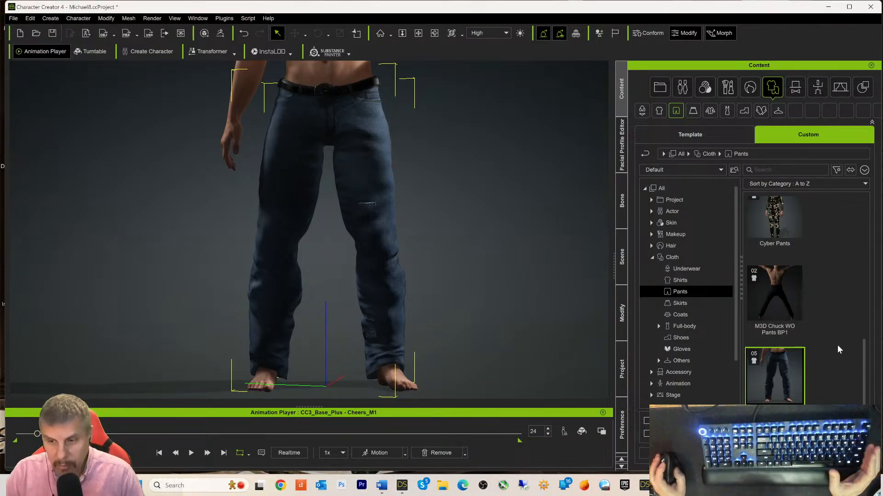
pyautogui.scroll(2, 858, 389)
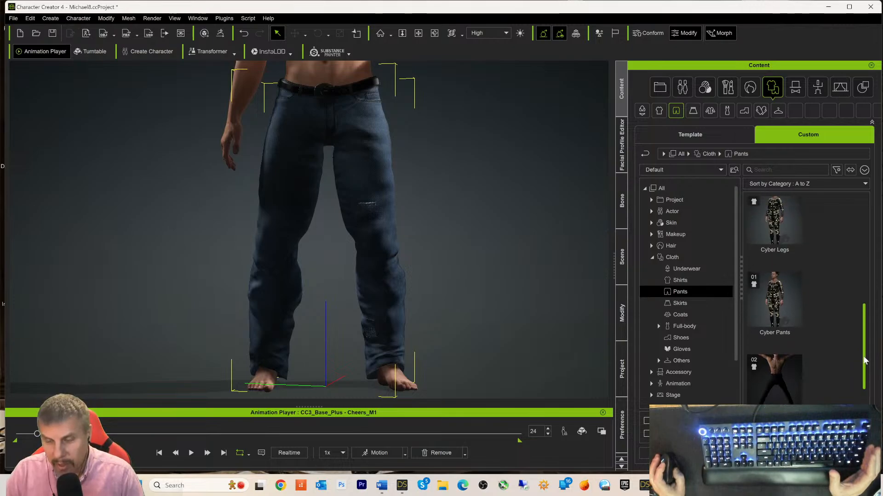
pyautogui.scroll(-2, 859, 395)
pyautogui.scroll(-3, 471, 243)
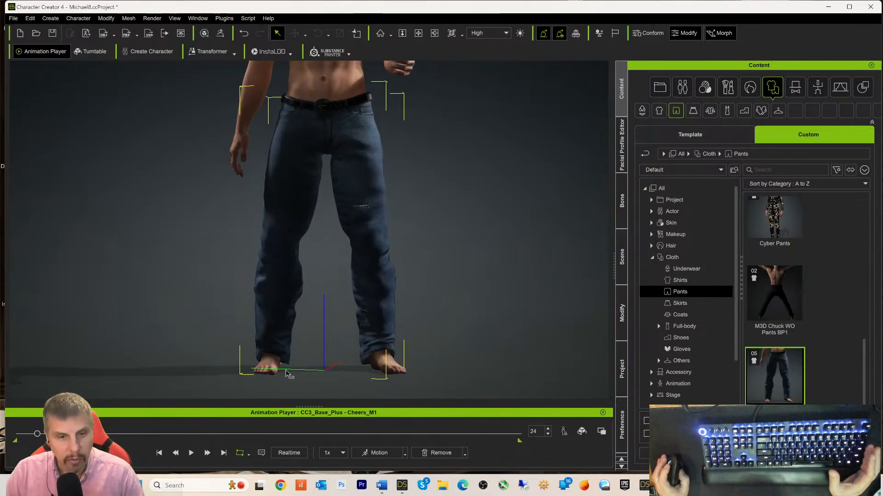
pyautogui.scroll(2, 455, 221)
pyautogui.scroll(-2, 441, 169)
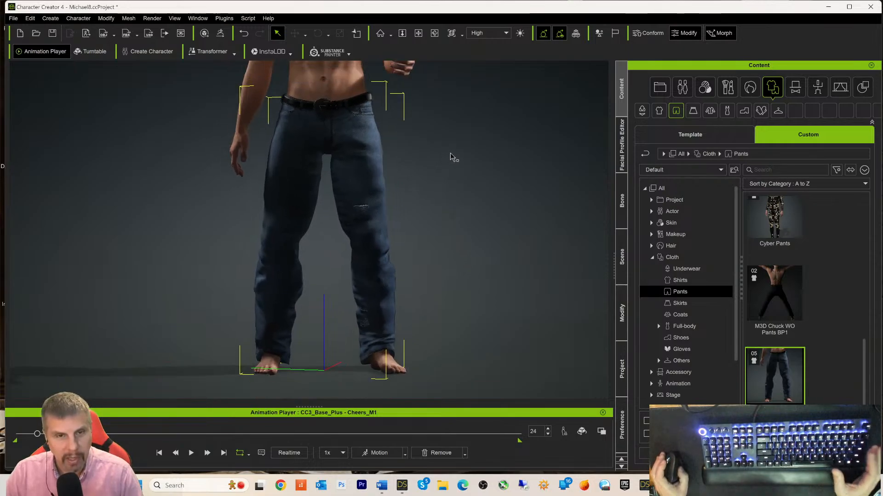
pyautogui.moveTo(453, 126); pyautogui.dragTo(455, 262, button='middle')
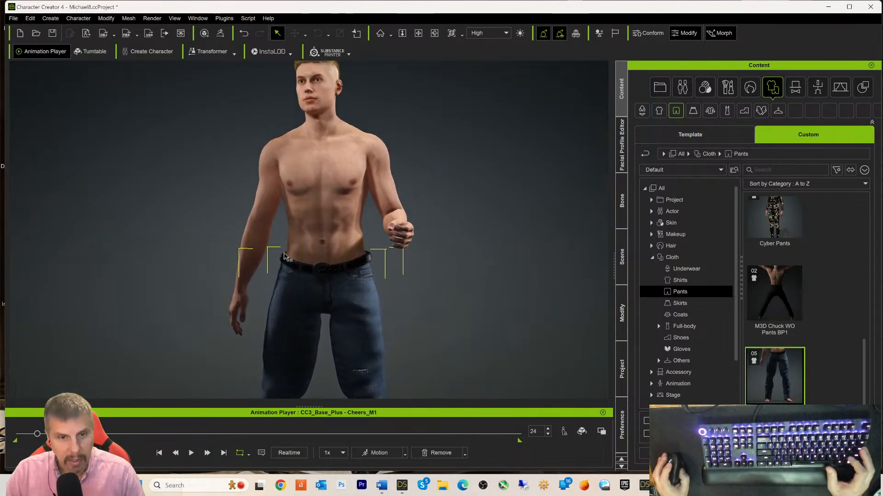
pyautogui.moveTo(498, 292); pyautogui.dragTo(517, 143, button='middle')
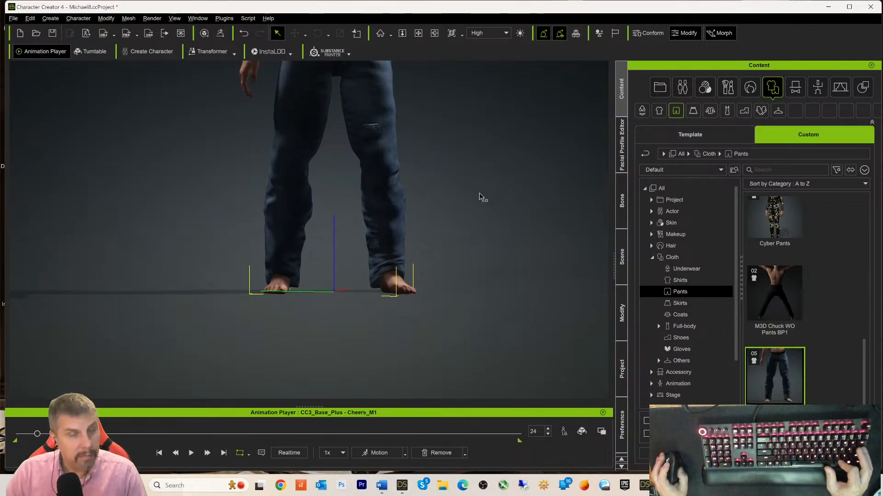
pyautogui.moveTo(490, 134); pyautogui.dragTo(492, 329, button='middle')
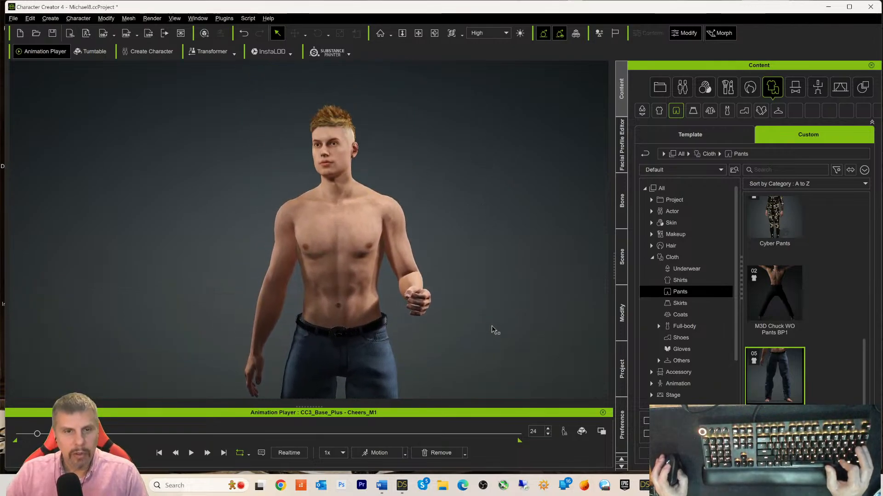
pyautogui.scroll(3, 461, 144)
pyautogui.moveTo(461, 144); pyautogui.dragTo(469, 233, button='middle')
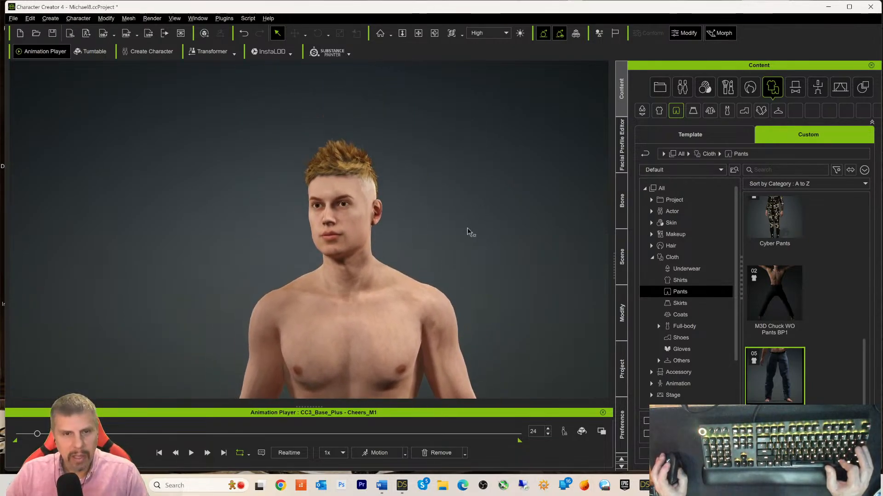
pyautogui.scroll(5, 475, 221)
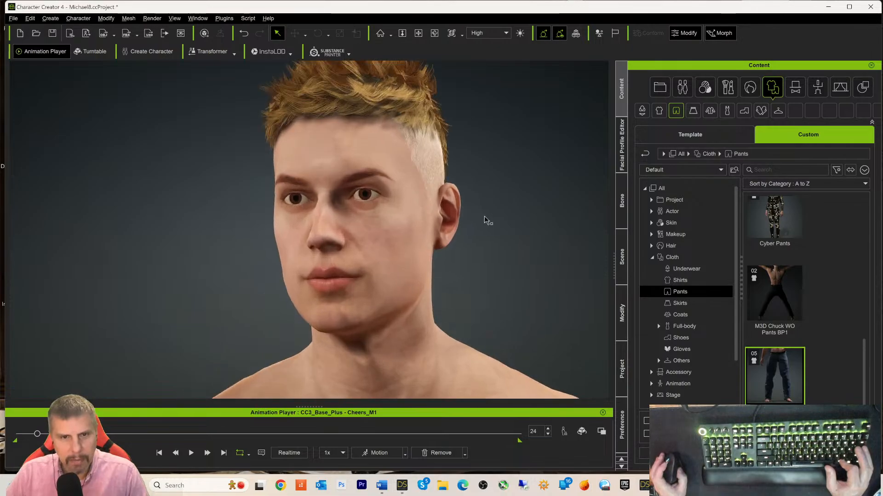
pyautogui.scroll(5, 485, 221)
pyautogui.scroll(-5, 534, 232)
pyautogui.moveTo(561, 258); pyautogui.dragTo(342, 276, button='right')
pyautogui.moveTo(446, 252); pyautogui.dragTo(388, 218, button='right')
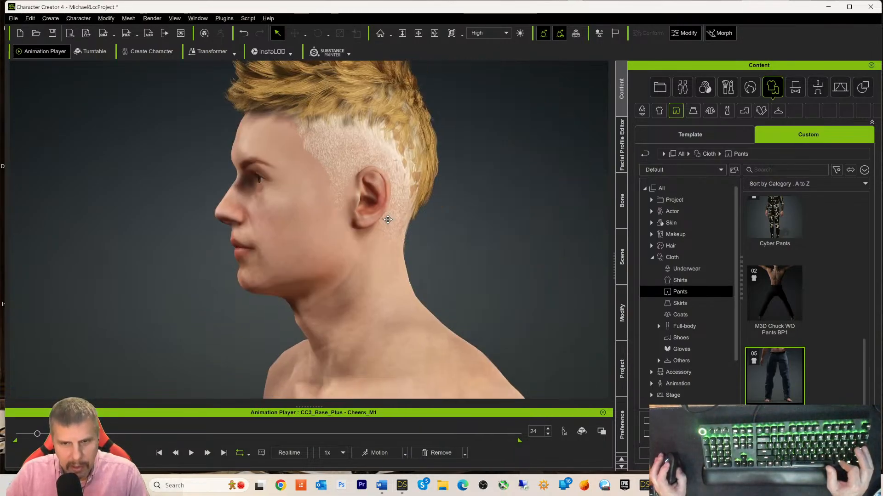
pyautogui.moveTo(388, 218); pyautogui.dragTo(301, 210, button='middle')
pyautogui.moveTo(396, 227); pyautogui.dragTo(632, 223, button='right')
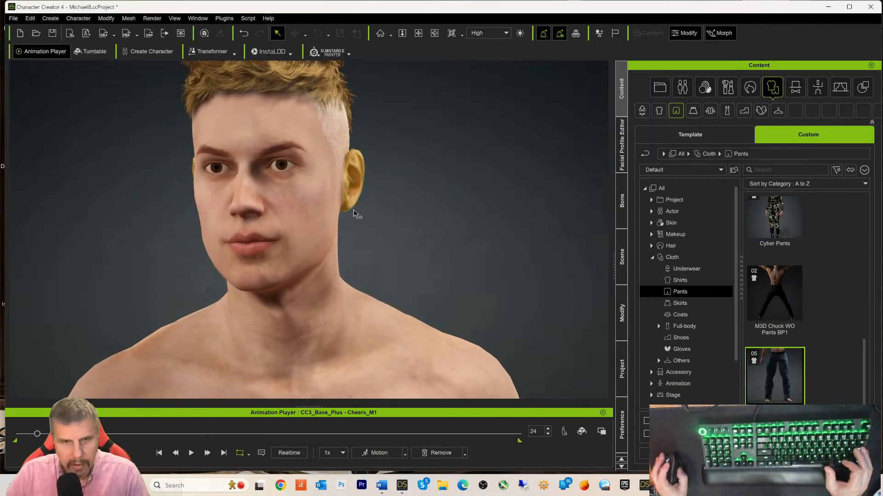
pyautogui.moveTo(544, 251); pyautogui.dragTo(560, 276, button='middle')
pyautogui.moveTo(560, 275)
pyautogui.mouseDown(button='right')
pyautogui.moveTo(403, 288)
pyautogui.moveTo(562, 278)
pyautogui.moveTo(547, 280)
pyautogui.mouseUp(button='right')
pyautogui.scroll(6, 528, 254)
pyautogui.scroll(2, 522, 245)
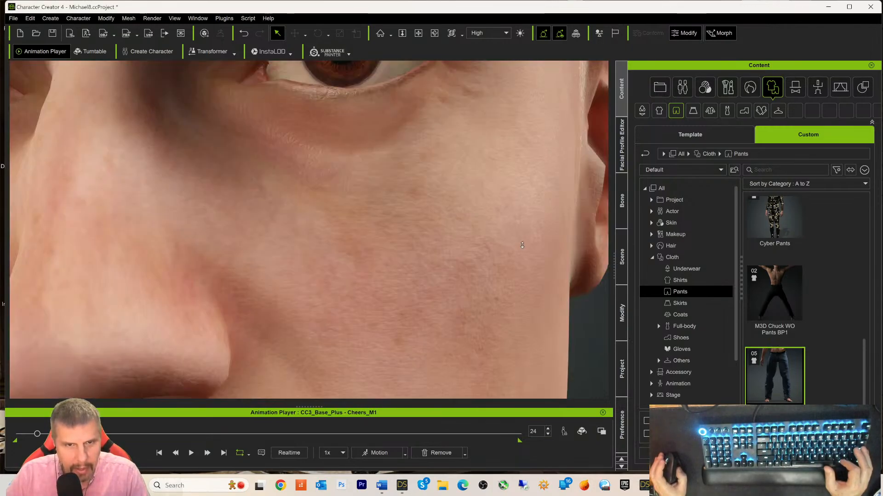
pyautogui.scroll(-6, 523, 246)
pyautogui.scroll(8, 528, 244)
pyautogui.scroll(-5, 522, 233)
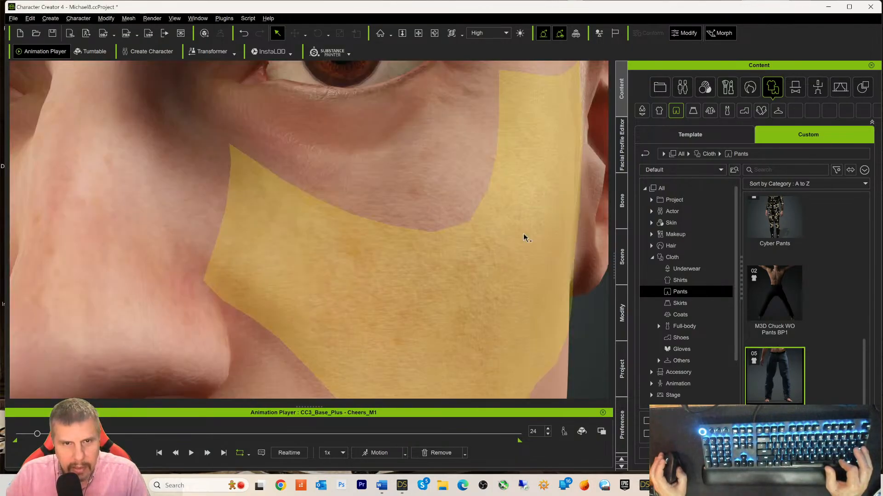
pyautogui.moveTo(545, 236)
pyautogui.mouseDown(button='middle')
pyautogui.moveTo(547, 281)
pyautogui.moveTo(559, 229)
pyautogui.moveTo(561, 242)
pyautogui.mouseUp(button='middle')
pyautogui.scroll(-5, 561, 243)
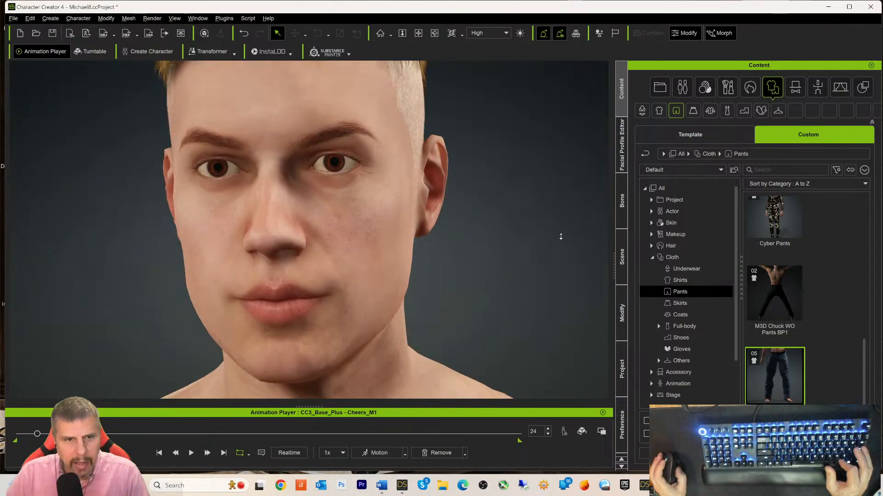
pyautogui.scroll(-1, 562, 238)
pyautogui.moveTo(559, 261)
pyautogui.mouseDown(button='middle')
pyautogui.moveTo(536, 264)
pyautogui.moveTo(574, 253)
pyautogui.mouseUp(button='middle')
pyautogui.moveTo(576, 258); pyautogui.dragTo(464, 261, button='right')
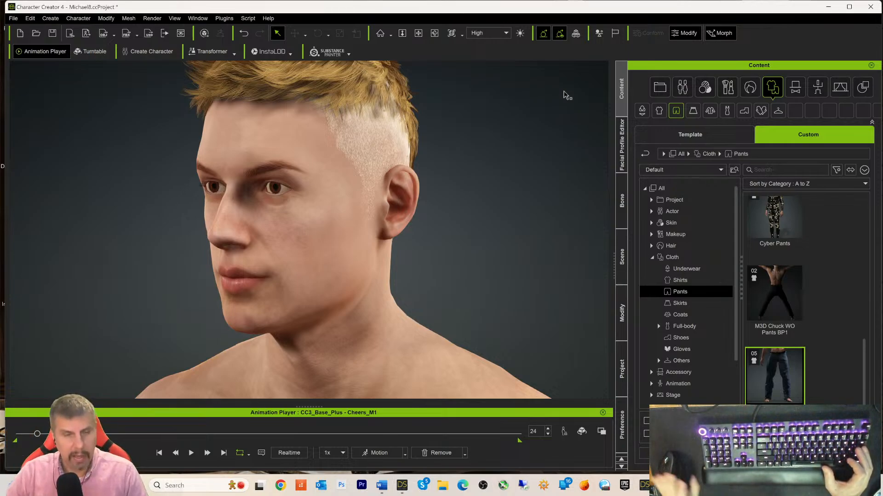
pyautogui.scroll(2, 540, 143)
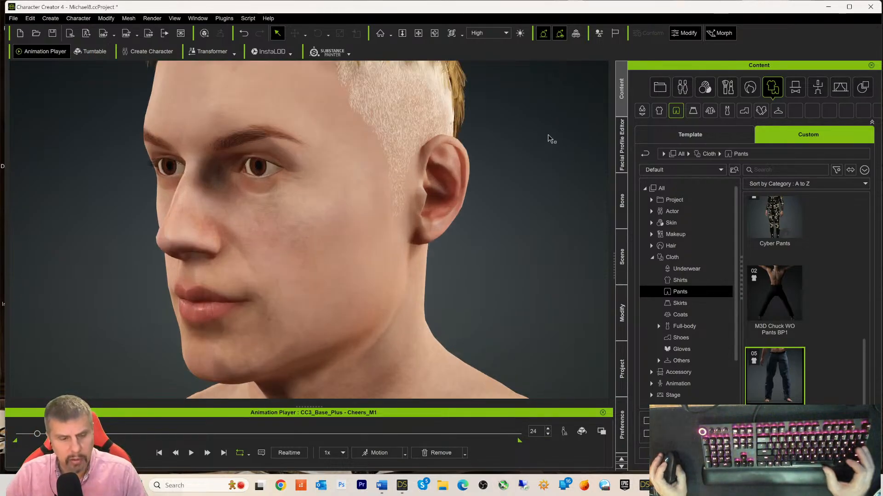
pyautogui.moveTo(547, 154); pyautogui.dragTo(557, 189, button='right')
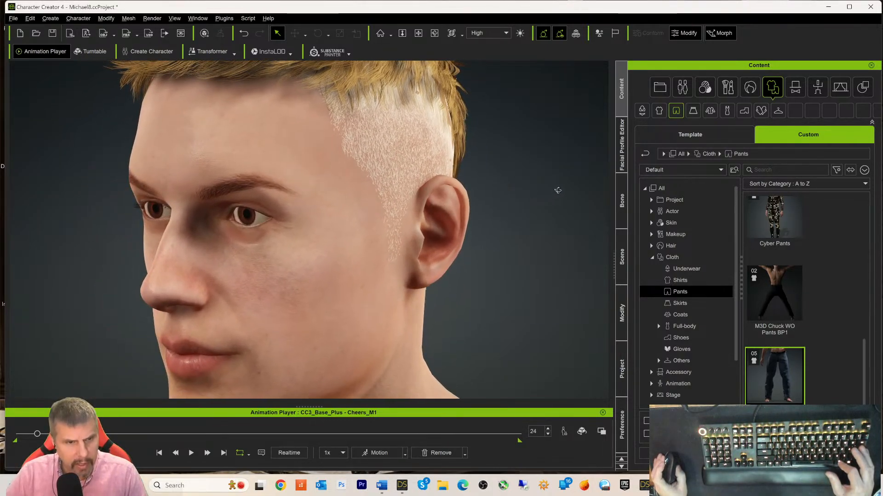
pyautogui.moveTo(474, 228); pyautogui.dragTo(359, 230, button='right')
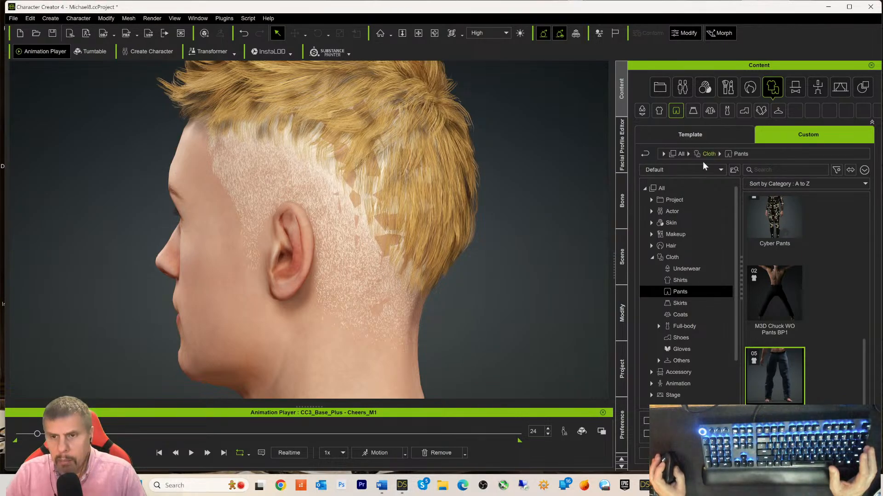
# - Select HS FWS Hair.Shape in the Scene tree and enter Edit Mesh sculpt mode
pyautogui.click(624, 266)
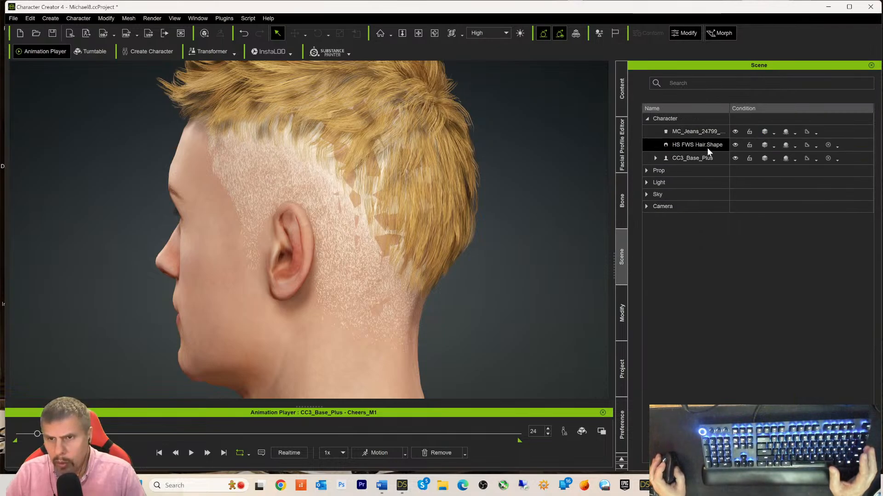
pyautogui.click(720, 145)
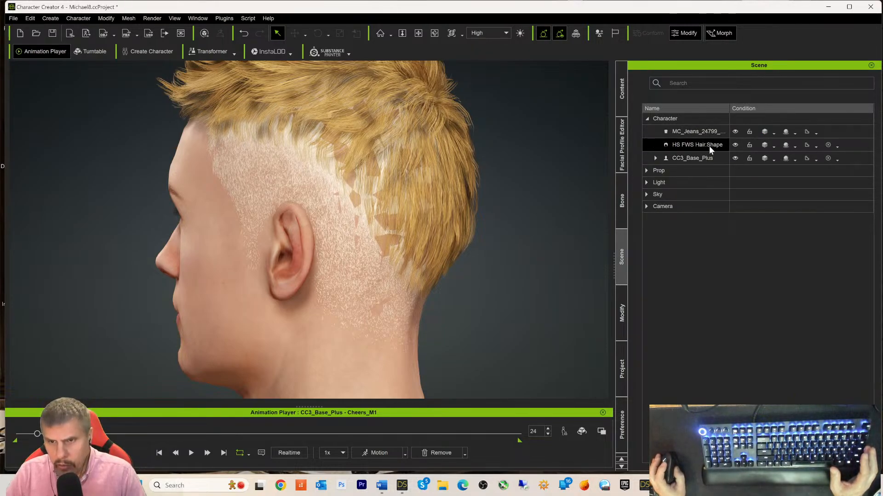
pyautogui.click(622, 316)
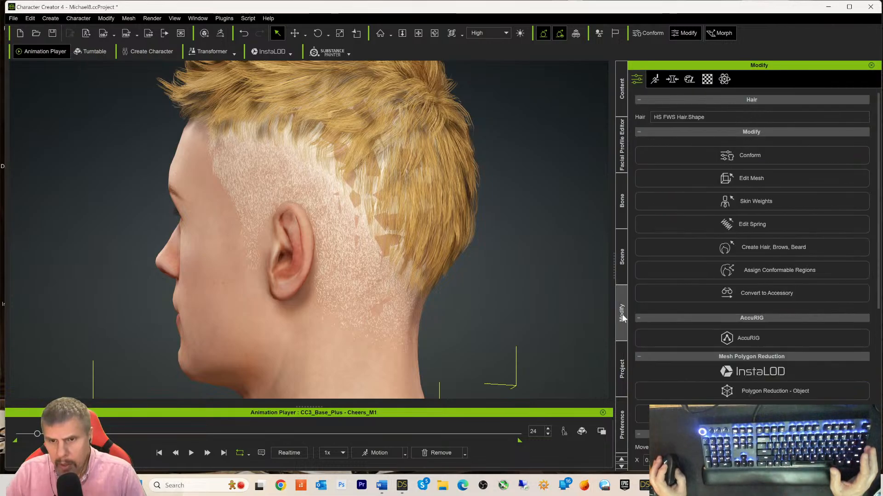
pyautogui.click(733, 178)
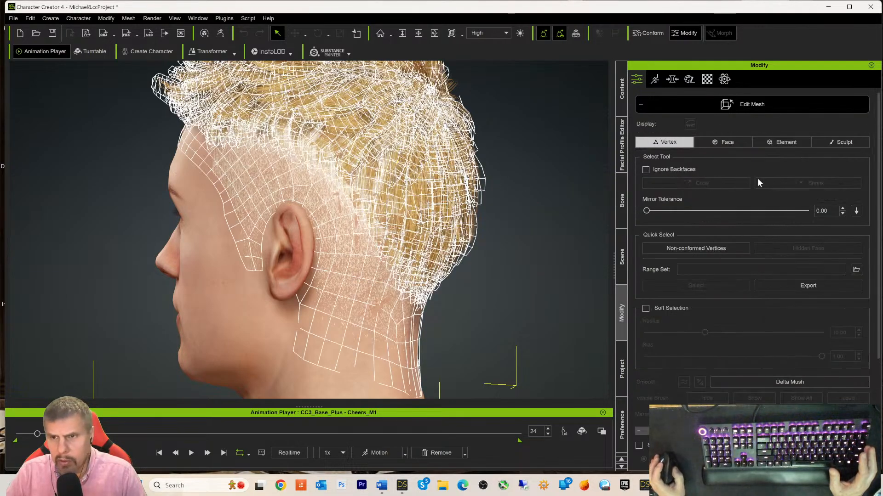
pyautogui.click(842, 143)
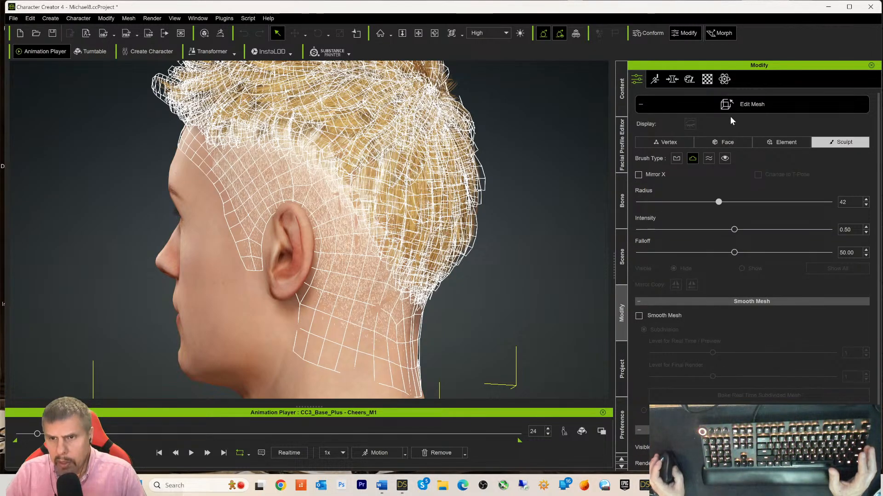
# - Push the hair strands back from behind the ear with the sculpt brush
pyautogui.scroll(-1, 742, 212)
pyautogui.scroll(1, 744, 220)
pyautogui.scroll(1, 745, 224)
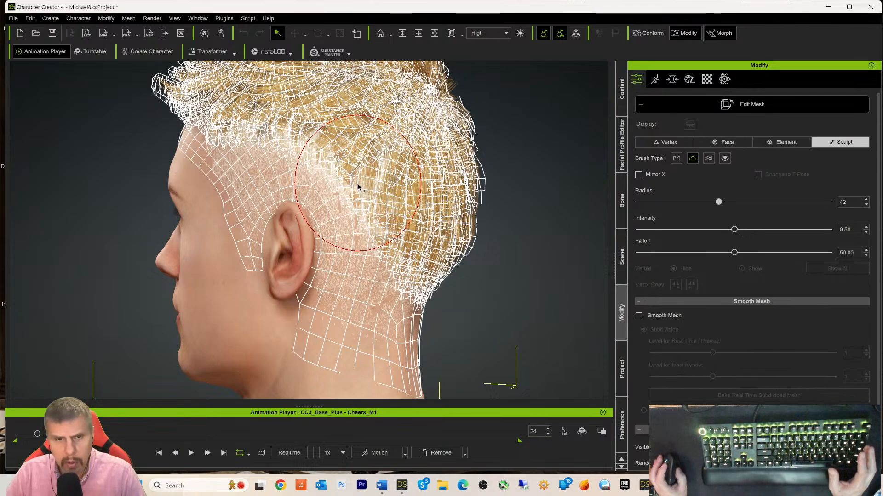
pyautogui.moveTo(361, 172)
pyautogui.mouseDown()
pyautogui.moveTo(370, 245)
pyautogui.moveTo(369, 210)
pyautogui.moveTo(338, 162)
pyautogui.moveTo(293, 132)
pyautogui.moveTo(245, 126)
pyautogui.moveTo(280, 150)
pyautogui.moveTo(227, 138)
pyautogui.moveTo(249, 162)
pyautogui.mouseUp()
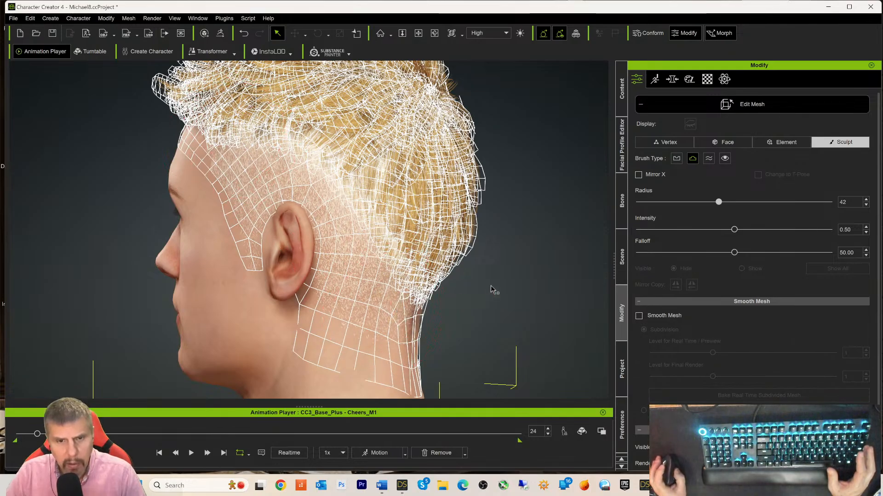
# - Sculpt the hair mesh across the back of the neck, checking it from all sides
pyautogui.moveTo(529, 281); pyautogui.dragTo(309, 264, button='right')
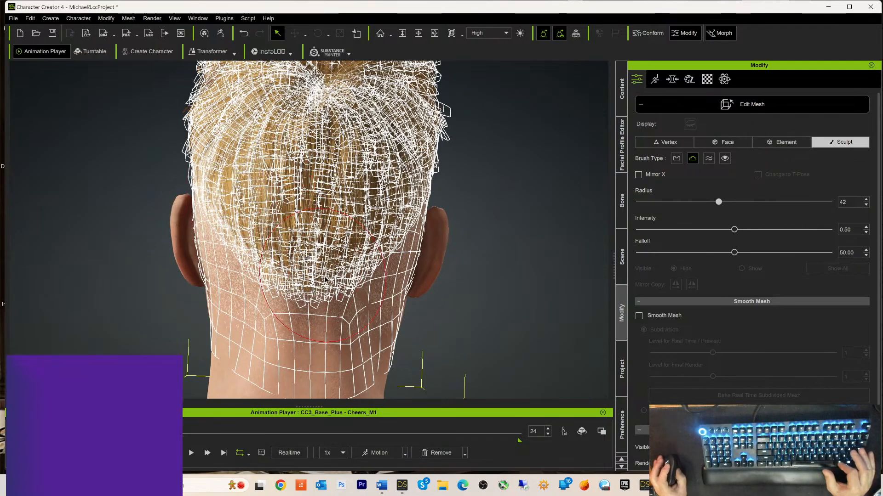
pyautogui.moveTo(567, 213)
pyautogui.mouseDown(button='right')
pyautogui.moveTo(368, 193)
pyautogui.moveTo(294, 166)
pyautogui.mouseUp(button='right')
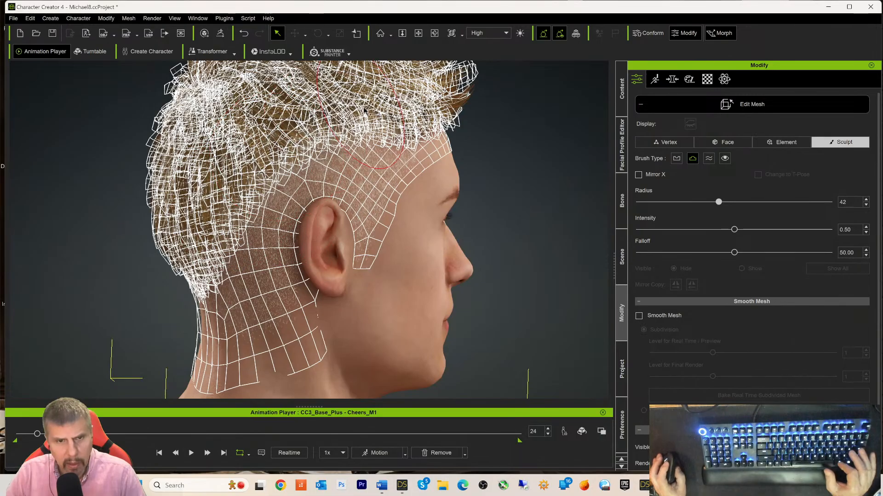
pyautogui.moveTo(394, 114); pyautogui.dragTo(386, 239, button='right')
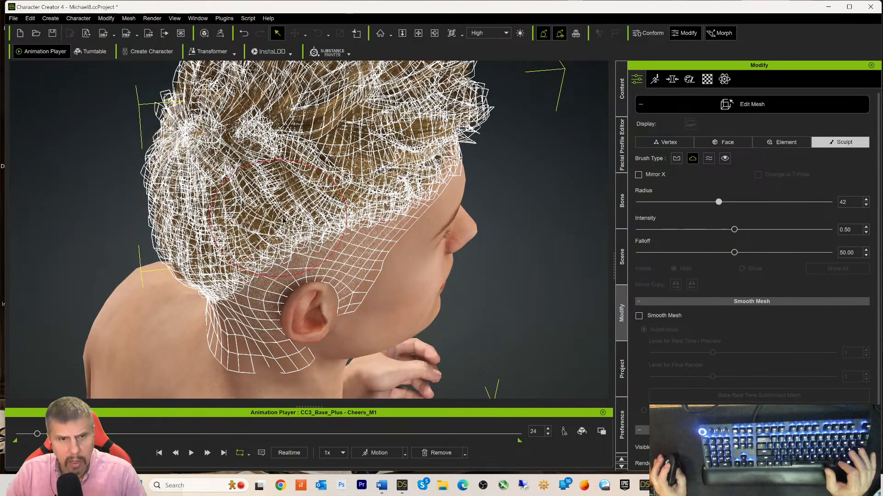
pyautogui.moveTo(368, 199); pyautogui.dragTo(166, 170, button='right')
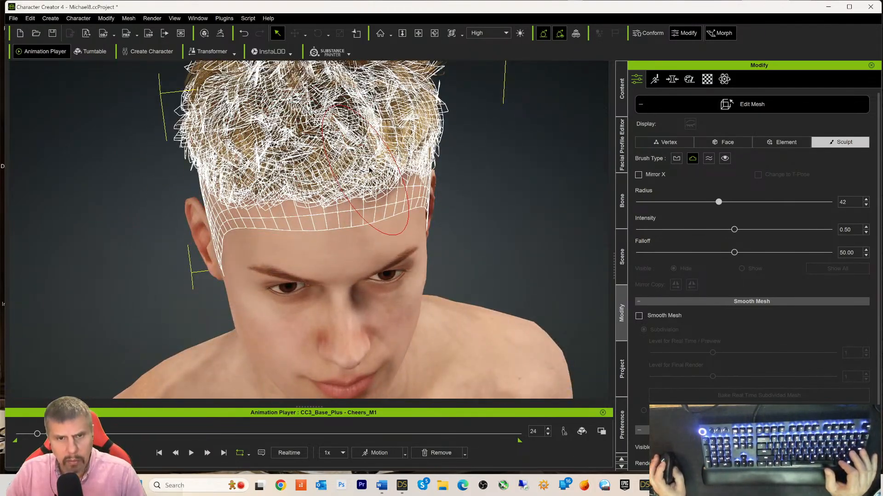
pyautogui.moveTo(474, 192)
pyautogui.mouseDown(button='right')
pyautogui.moveTo(331, 147)
pyautogui.moveTo(235, 102)
pyautogui.mouseUp(button='right')
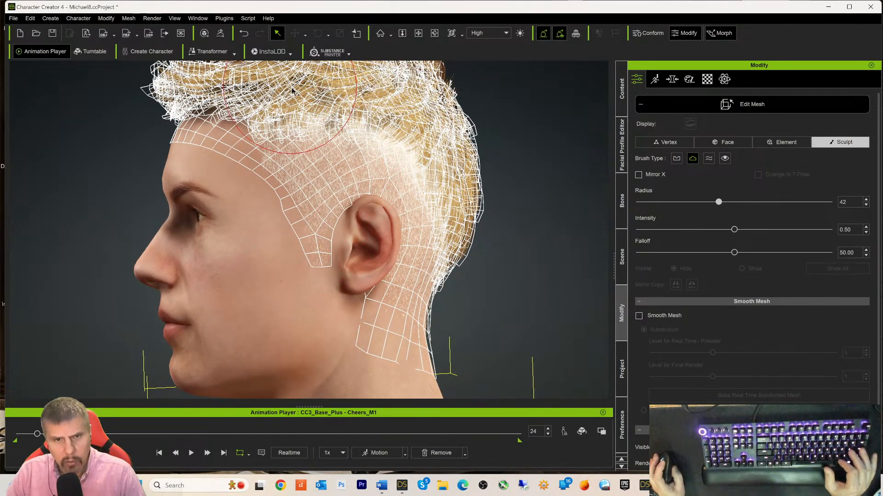
pyautogui.moveTo(292, 90); pyautogui.dragTo(249, 98, button='right')
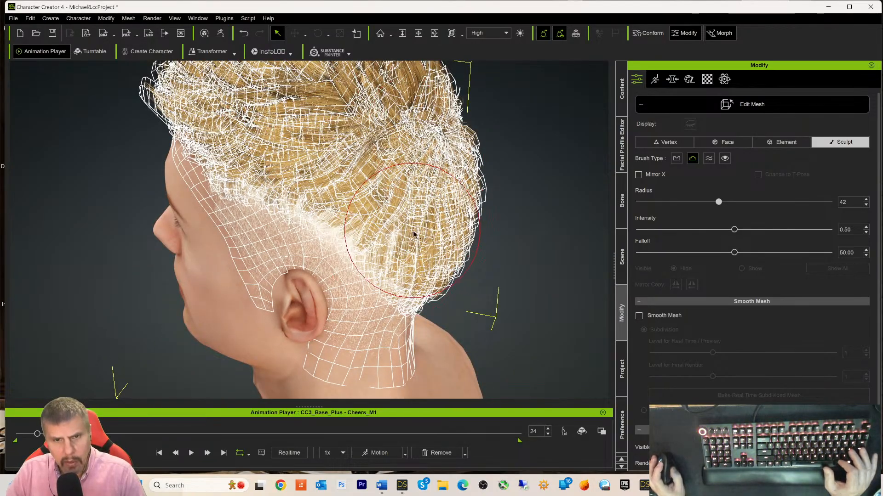
pyautogui.moveTo(368, 248); pyautogui.dragTo(252, 196, button='right')
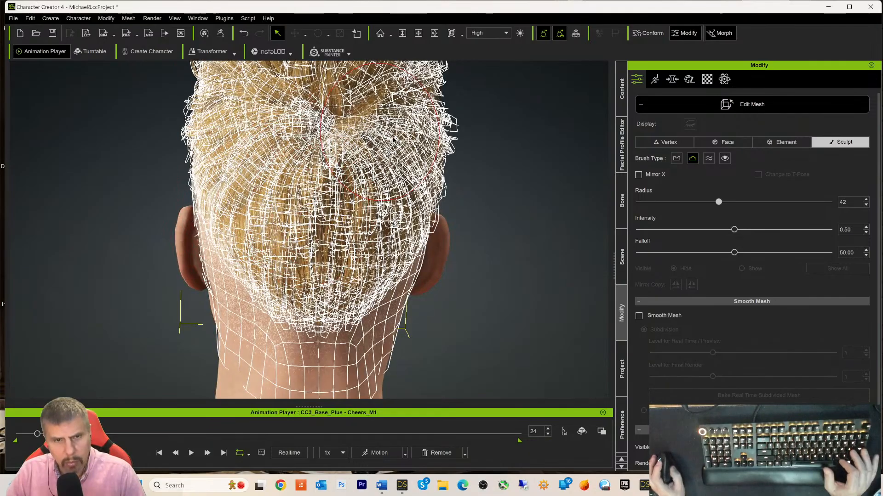
pyautogui.moveTo(348, 247)
pyautogui.mouseDown(button='middle')
pyautogui.moveTo(281, 239)
pyautogui.moveTo(374, 210)
pyautogui.mouseUp(button='middle')
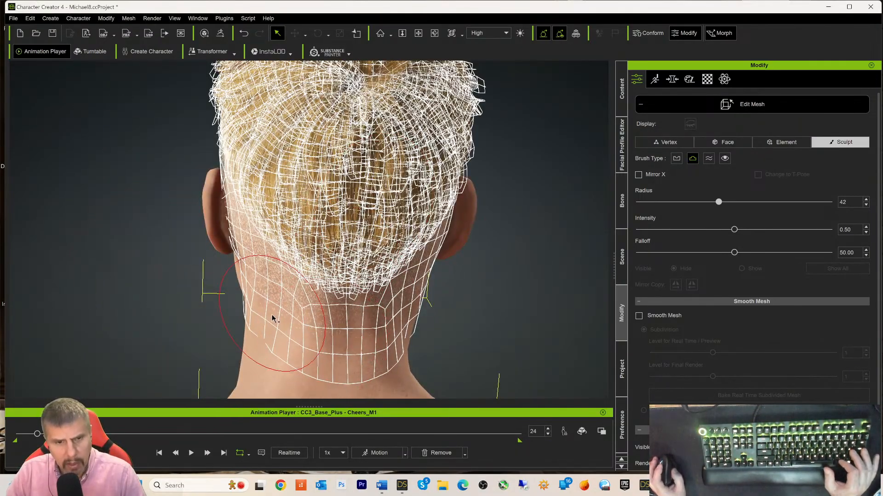
pyautogui.moveTo(272, 316)
pyautogui.mouseDown()
pyautogui.moveTo(274, 333)
pyautogui.moveTo(298, 337)
pyautogui.moveTo(398, 329)
pyautogui.mouseUp()
pyautogui.moveTo(398, 329); pyautogui.dragTo(214, 294, button='right')
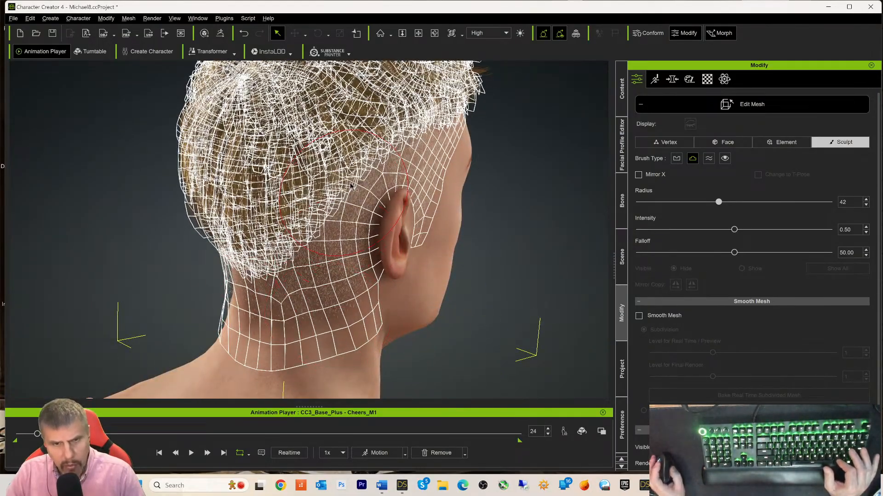
pyautogui.moveTo(329, 317); pyautogui.dragTo(280, 346, button='middle')
pyautogui.moveTo(404, 189); pyautogui.dragTo(292, 181, button='right')
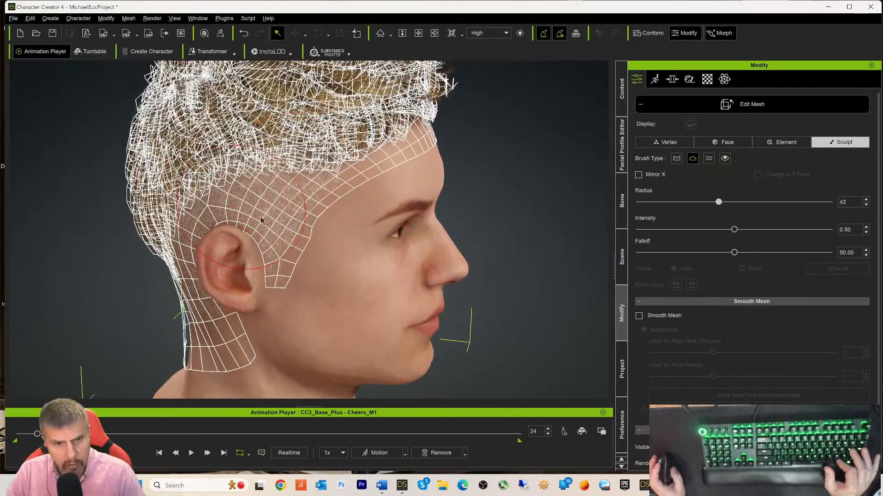
pyautogui.moveTo(301, 218)
pyautogui.mouseDown(button='middle')
pyautogui.moveTo(276, 220)
pyautogui.moveTo(337, 219)
pyautogui.mouseUp(button='middle')
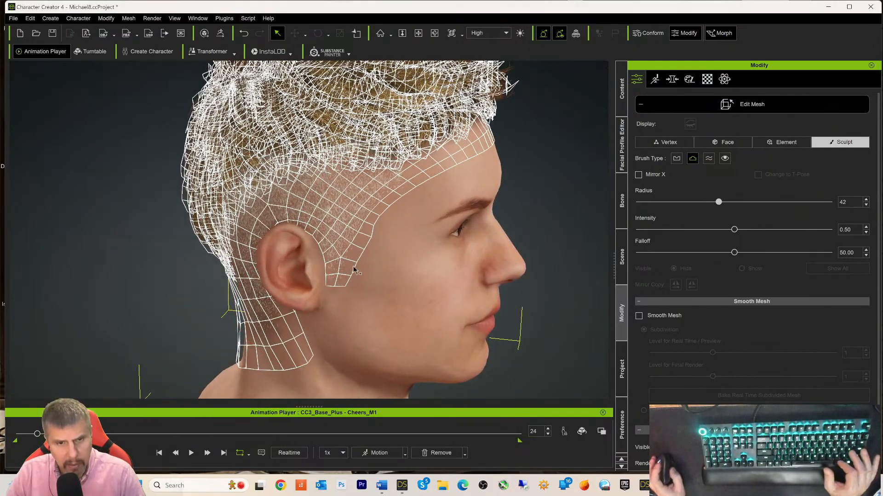
pyautogui.moveTo(258, 275); pyautogui.dragTo(347, 180, button='right')
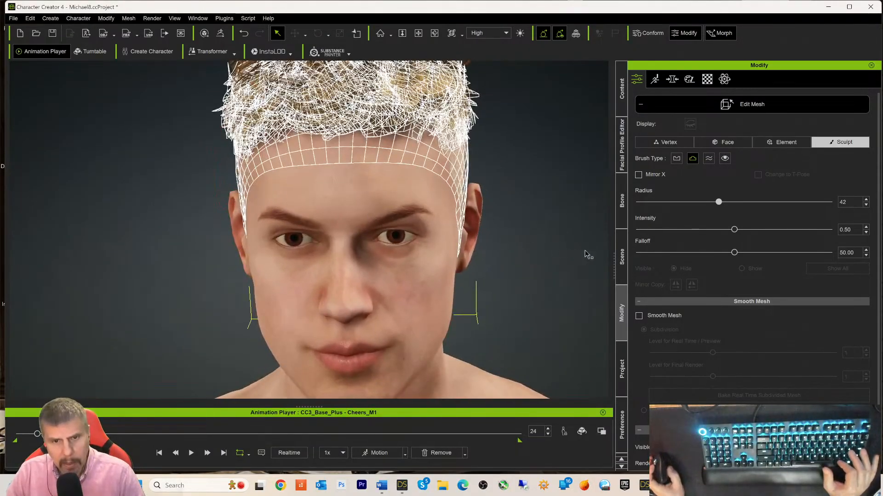
pyautogui.click(743, 104)
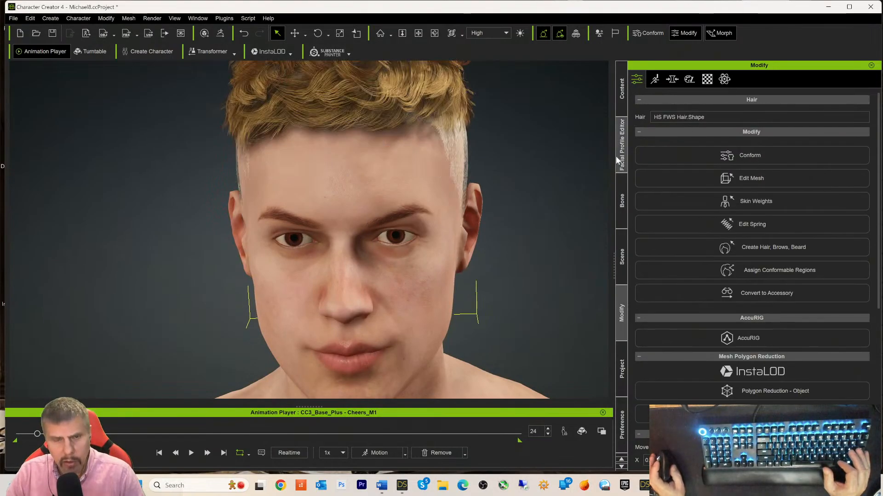
pyautogui.moveTo(518, 245); pyautogui.dragTo(195, 177, button='right')
pyautogui.moveTo(528, 310); pyautogui.dragTo(400, 288, button='middle')
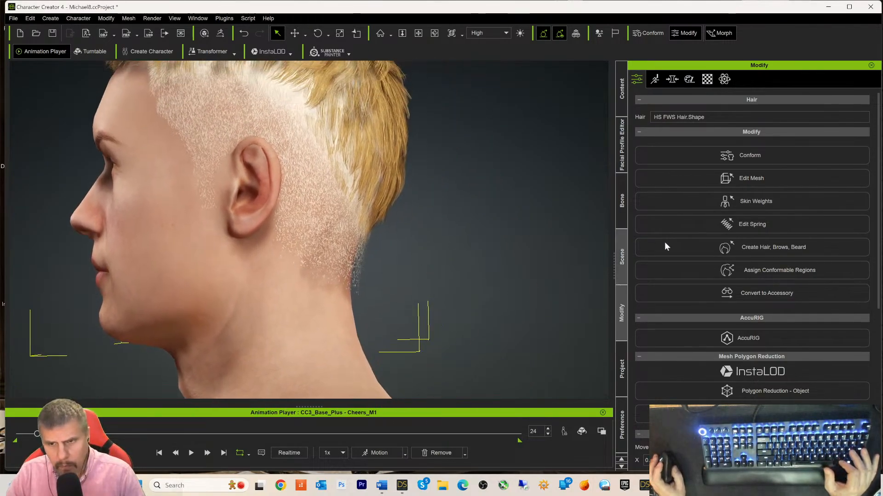
pyautogui.moveTo(469, 262); pyautogui.dragTo(239, 219, button='right')
pyautogui.click(705, 182)
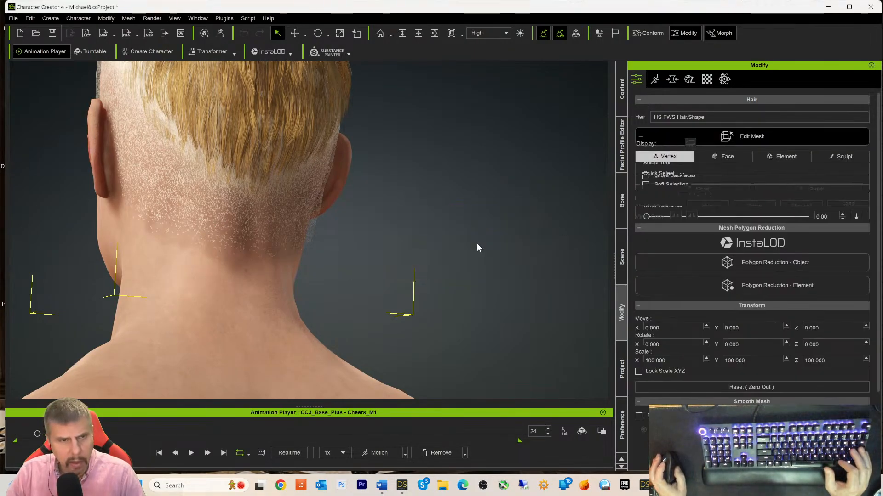
pyautogui.keyDown('alt'); pyautogui.moveTo(383, 209); pyautogui.dragTo(658, 244, button='right'); pyautogui.keyUp('alt')
pyautogui.moveTo(421, 242)
pyautogui.keyDown('alt'); pyautogui.mouseDown(button='right')
pyautogui.moveTo(660, 253)
pyautogui.moveTo(617, 220)
pyautogui.moveTo(581, 228)
pyautogui.moveTo(608, 229)
pyautogui.mouseUp(button='right'); pyautogui.keyUp('alt')
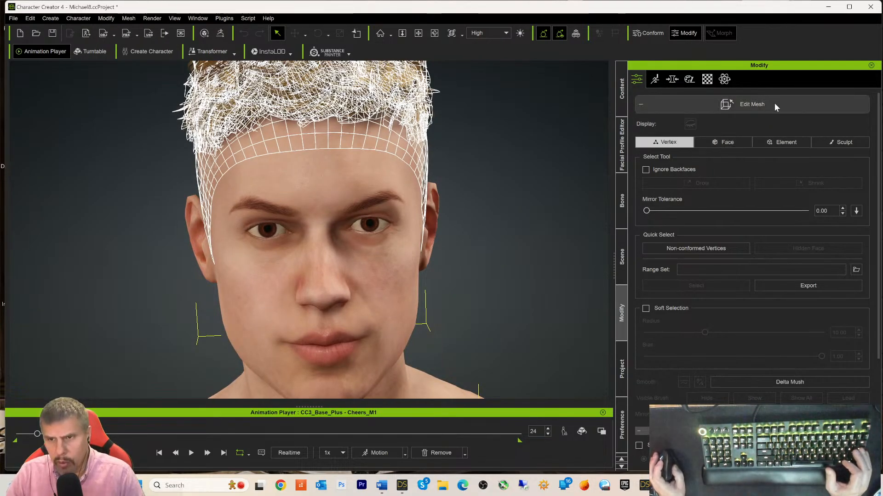
pyautogui.click(743, 102)
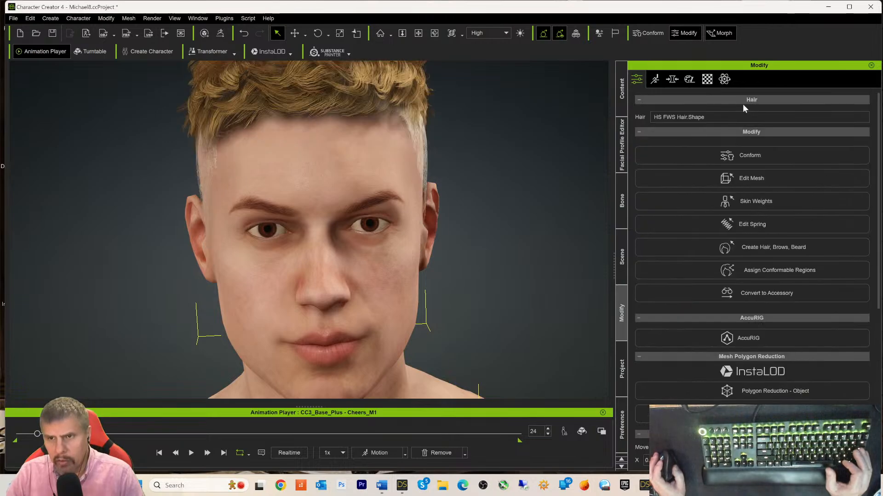
pyautogui.click(727, 158)
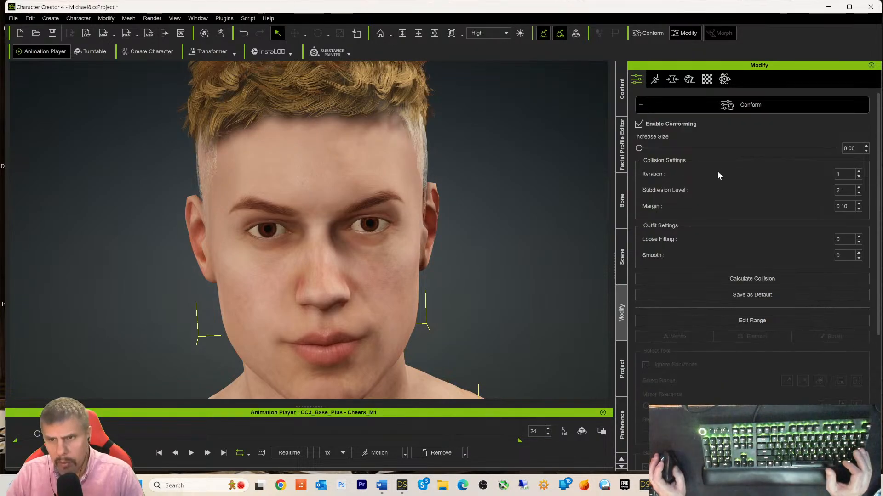
pyautogui.click(719, 106)
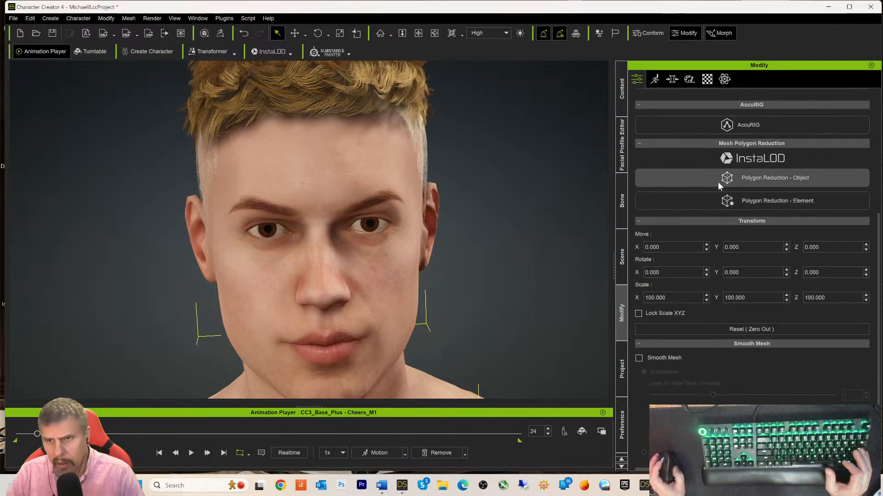
pyautogui.scroll(5, 719, 181)
pyautogui.click(727, 158)
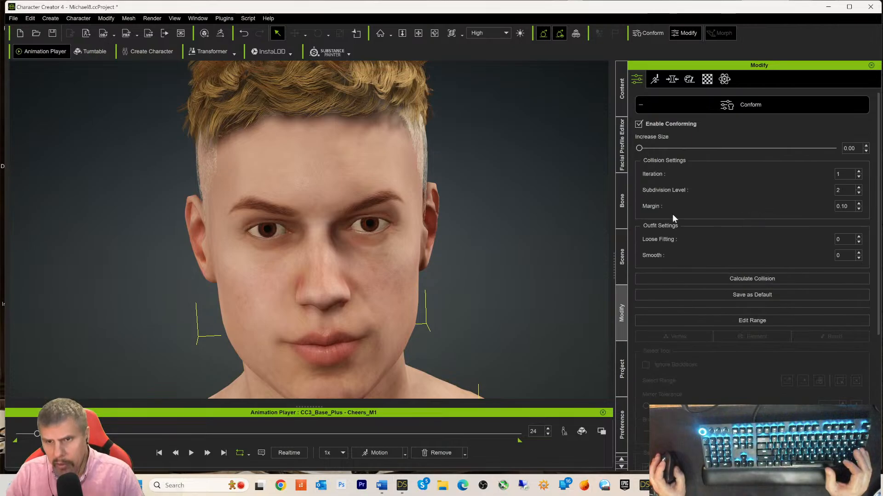
pyautogui.scroll(-5, 685, 309)
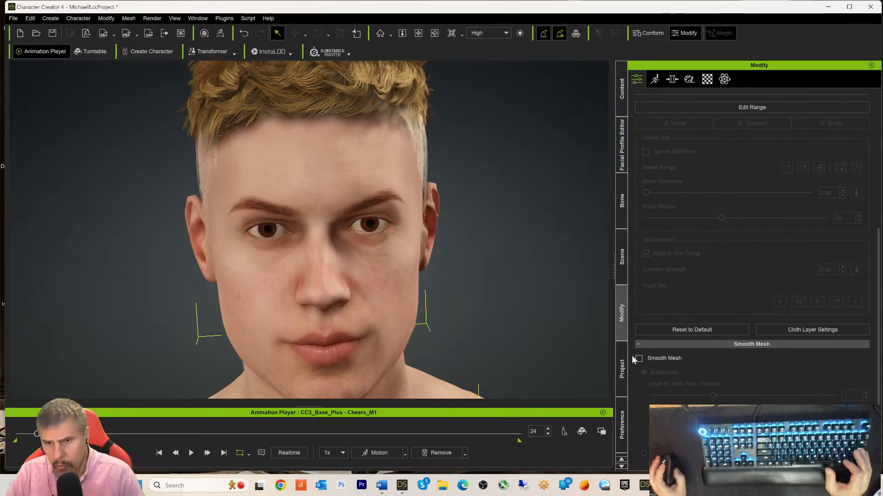
pyautogui.click(639, 359)
pyautogui.scroll(3, 762, 365)
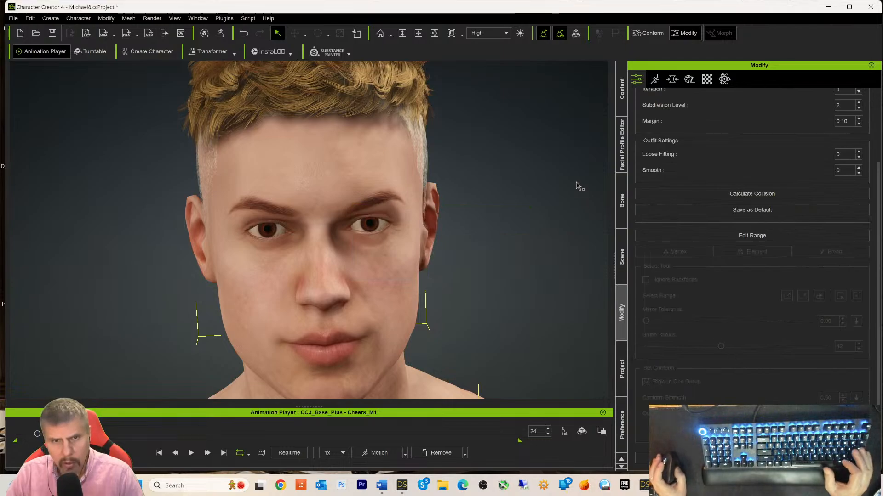
pyautogui.moveTo(542, 203); pyautogui.dragTo(492, 191, button='right')
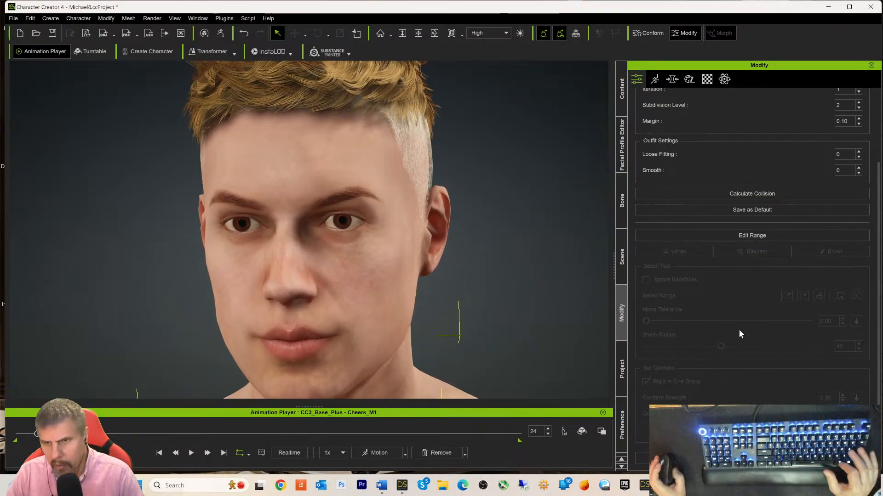
pyautogui.scroll(2, 741, 295)
pyautogui.click(734, 250)
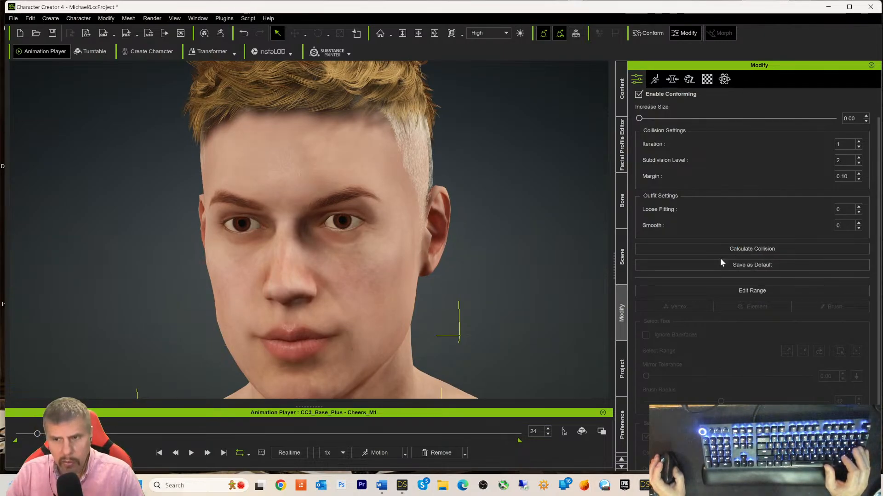
pyautogui.scroll(1, 717, 188)
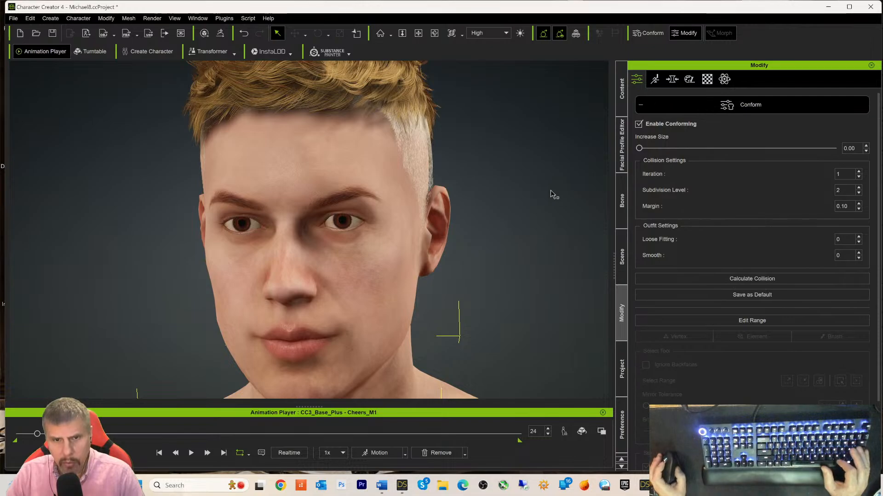
pyautogui.keyDown('alt'); pyautogui.moveTo(551, 190); pyautogui.dragTo(640, 200, button='right'); pyautogui.keyUp('alt')
pyautogui.keyDown('alt'); pyautogui.moveTo(579, 212); pyautogui.dragTo(570, 213, button='right'); pyautogui.keyUp('alt')
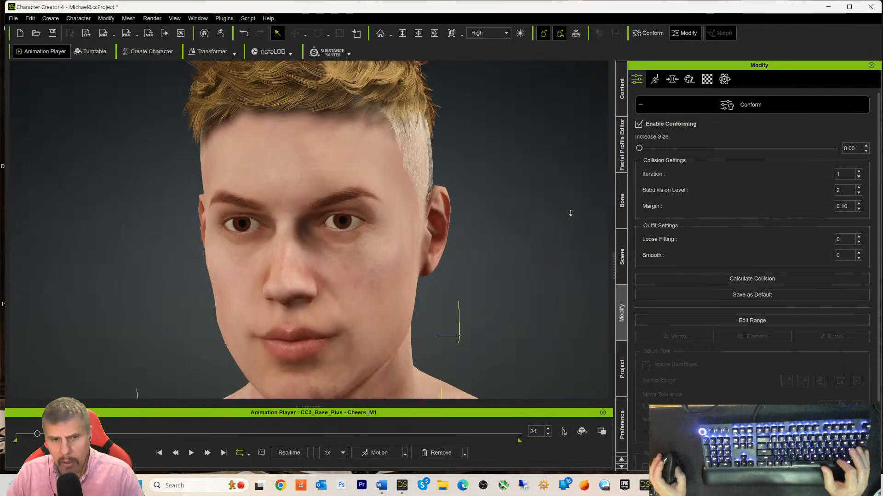
pyautogui.scroll(-1, 570, 213)
pyautogui.keyDown('alt'); pyautogui.moveTo(556, 230); pyautogui.dragTo(528, 229, button='middle'); pyautogui.keyUp('alt')
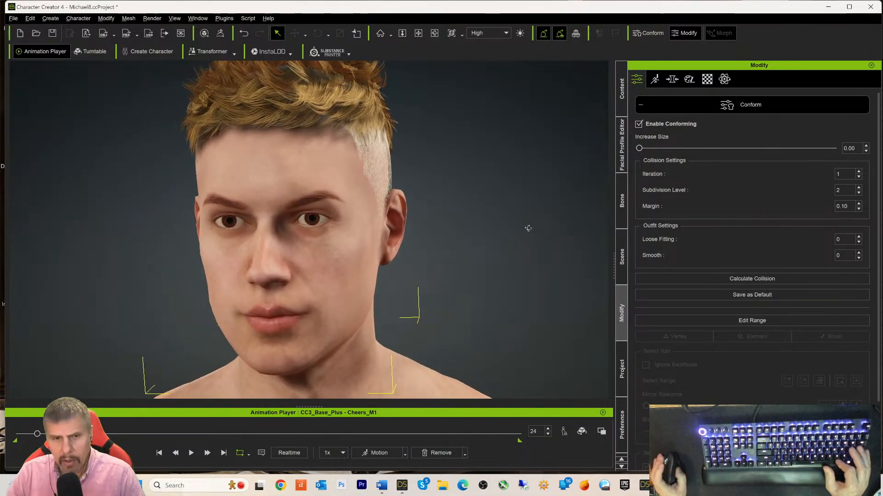
pyautogui.keyDown('alt'); pyautogui.moveTo(528, 228); pyautogui.dragTo(406, 233); pyautogui.keyUp('alt')
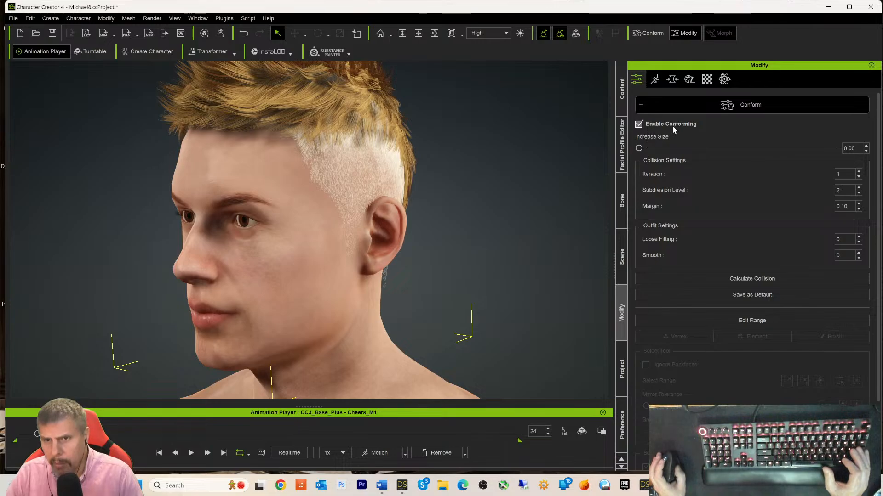
# - Raise the hair's collision Iteration from 1 to 3 and inspect the head from several angles
pyautogui.doubleClick(858, 172)
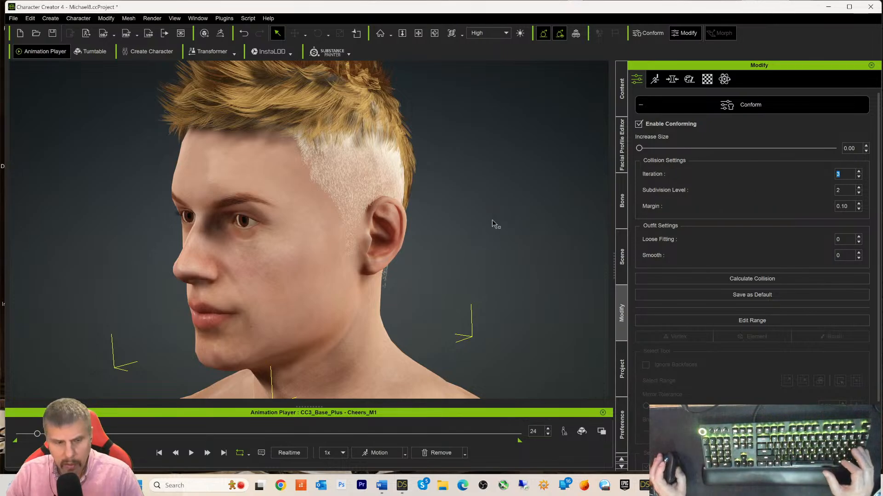
pyautogui.keyDown('alt'); pyautogui.moveTo(499, 244); pyautogui.dragTo(473, 269); pyautogui.keyUp('alt')
pyautogui.moveTo(473, 270); pyautogui.dragTo(512, 235, button='middle')
pyautogui.keyDown('alt'); pyautogui.moveTo(512, 235); pyautogui.dragTo(503, 256); pyautogui.keyUp('alt')
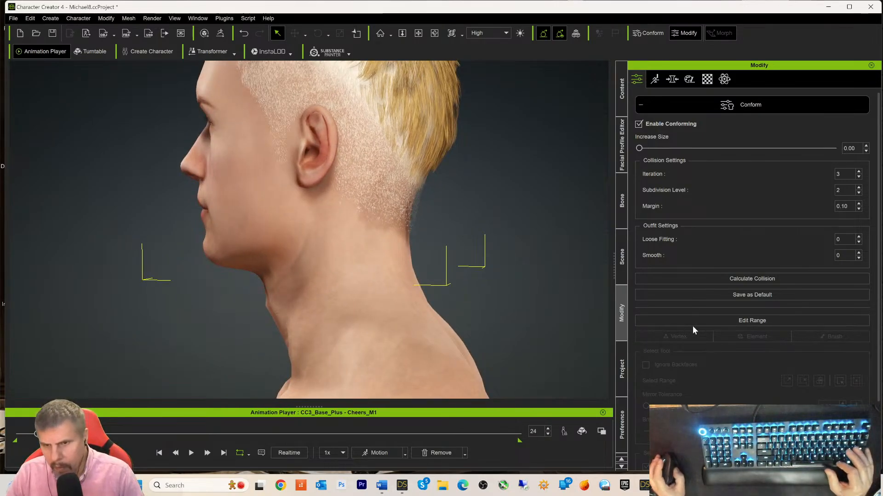
pyautogui.scroll(-3, 692, 327)
pyautogui.scroll(-1, 691, 311)
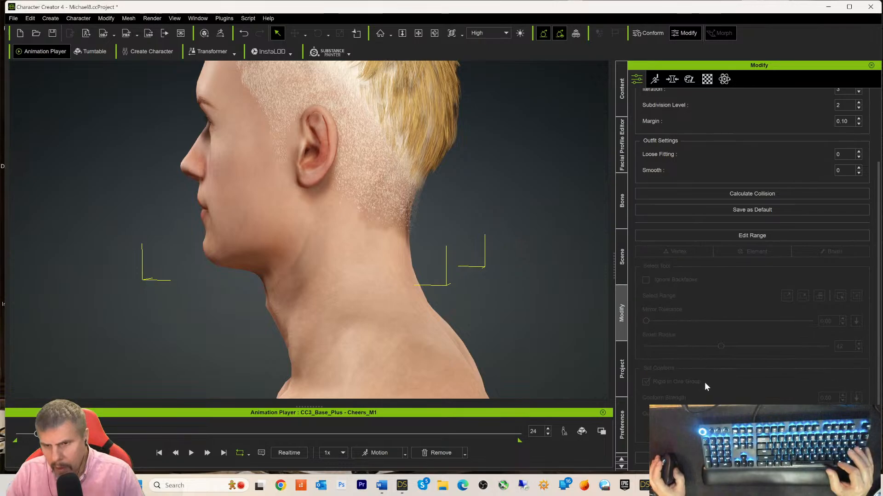
pyautogui.scroll(3, 752, 385)
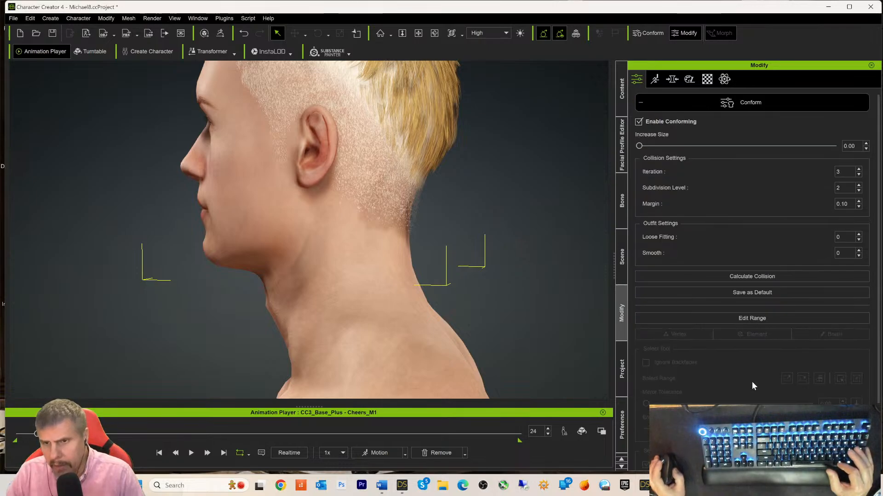
pyautogui.scroll(1, 754, 216)
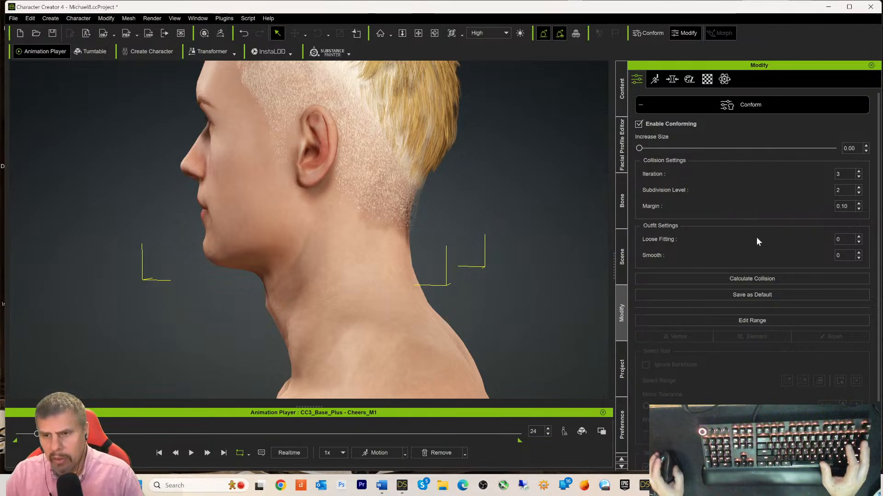
pyautogui.scroll(-3, 746, 358)
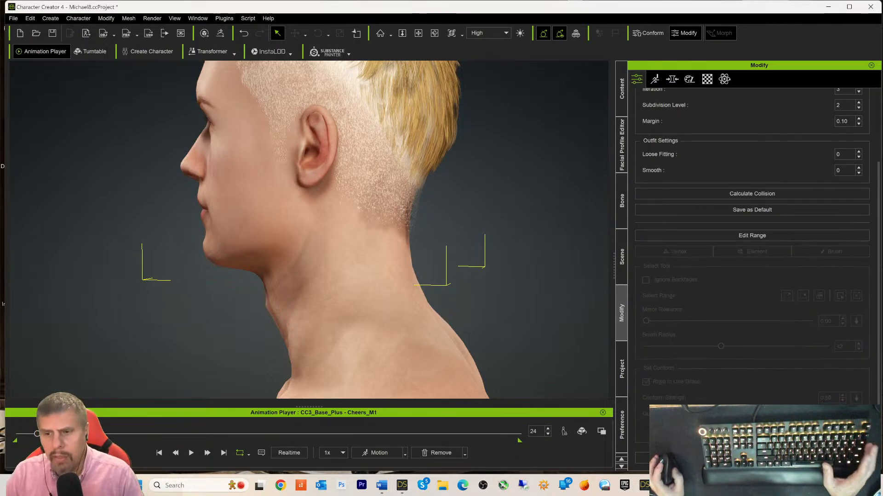
# - Run collision for the MC_Jeans_24799_Shape layer in Cloth Layer Settings, then close the dialog
pyautogui.click(752, 194)
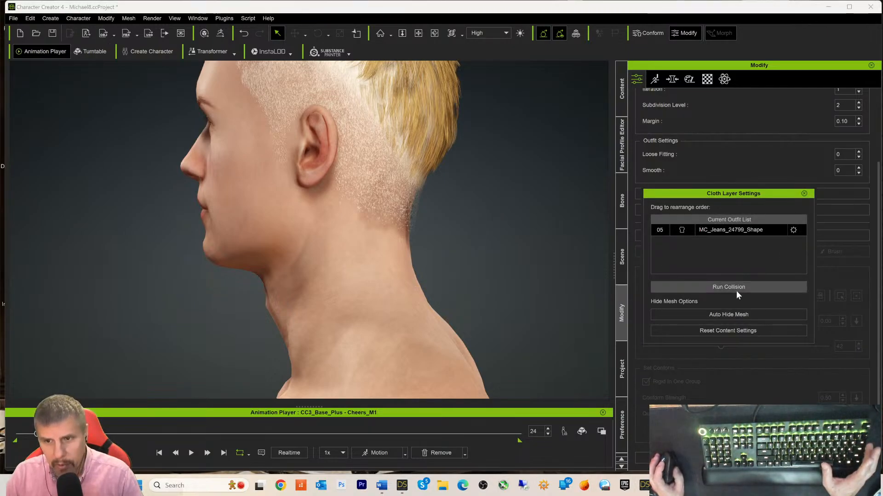
pyautogui.click(721, 286)
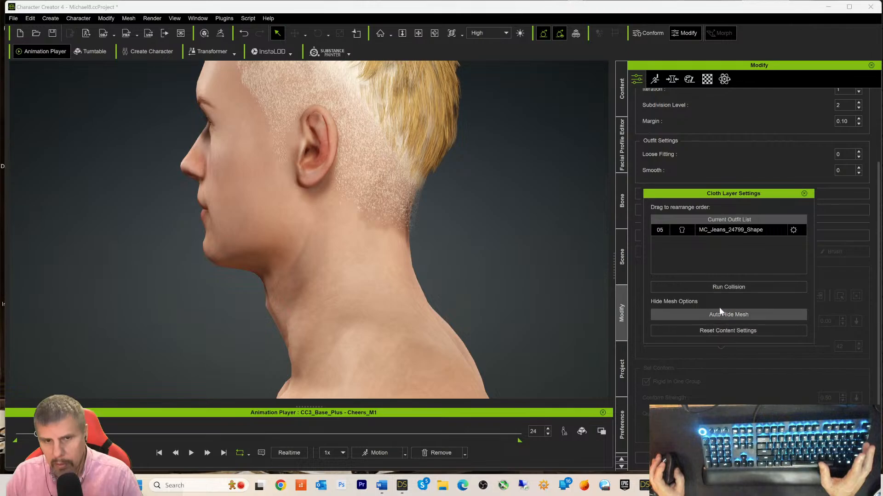
pyautogui.click(805, 194)
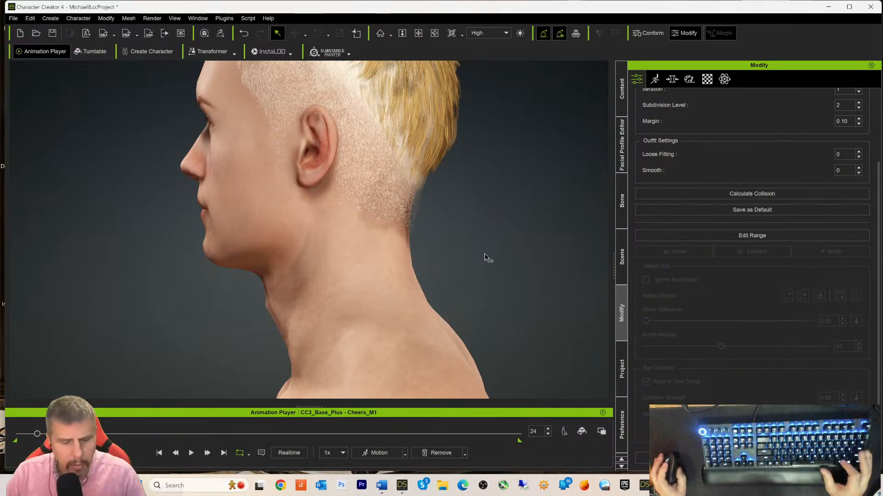
pyautogui.scroll(3, 703, 170)
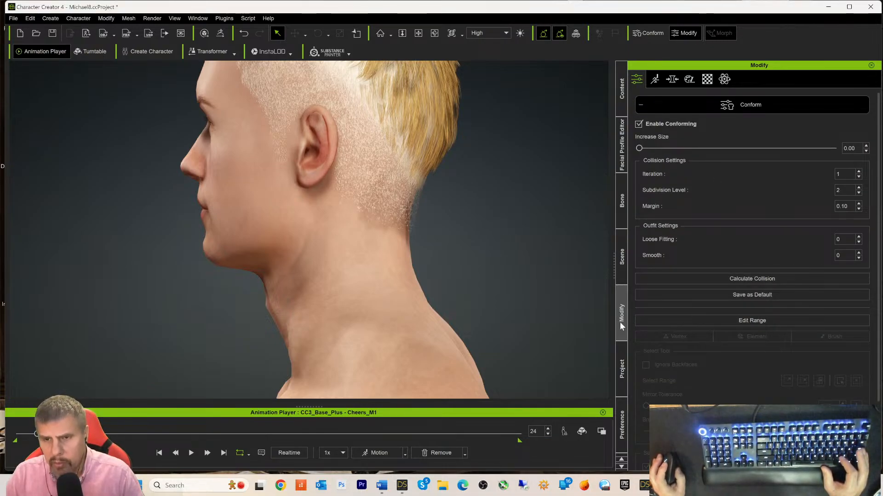
# - Inspect the jeans in the viewport, then select HS FWS Hair.Shape and show its Conform settings
pyautogui.click(621, 260)
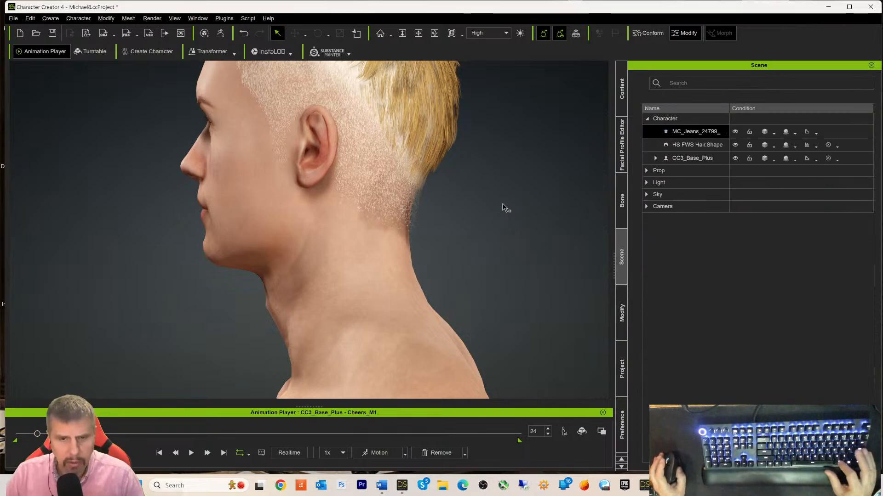
pyautogui.scroll(-5, 506, 208)
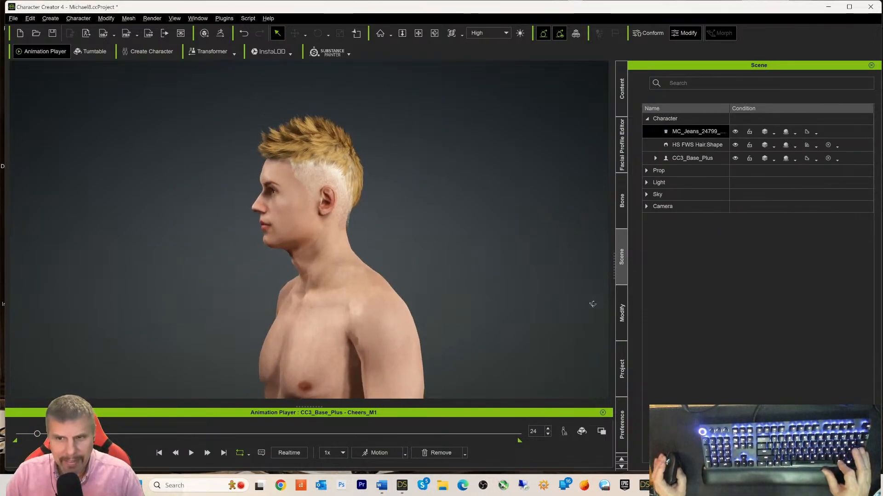
pyautogui.moveTo(592, 304); pyautogui.dragTo(646, 304, button='right')
pyautogui.moveTo(506, 302); pyautogui.dragTo(522, 1, button='middle')
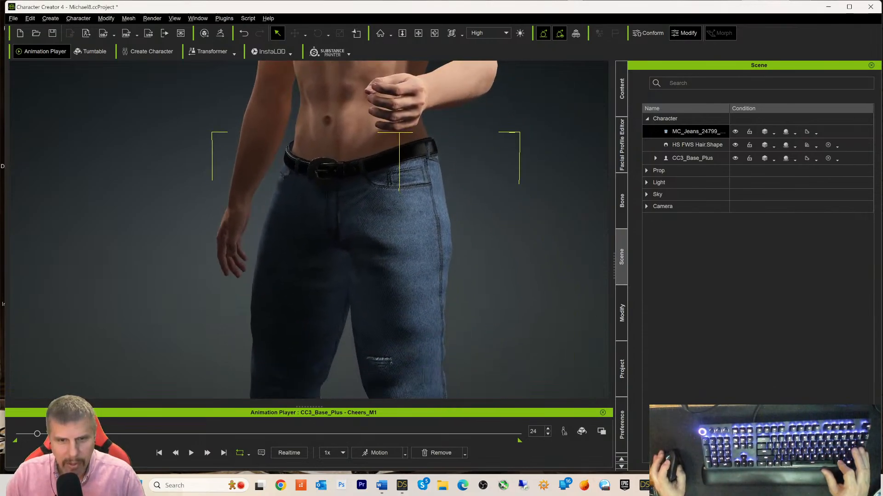
pyautogui.moveTo(506, 203); pyautogui.dragTo(509, 161, button='middle')
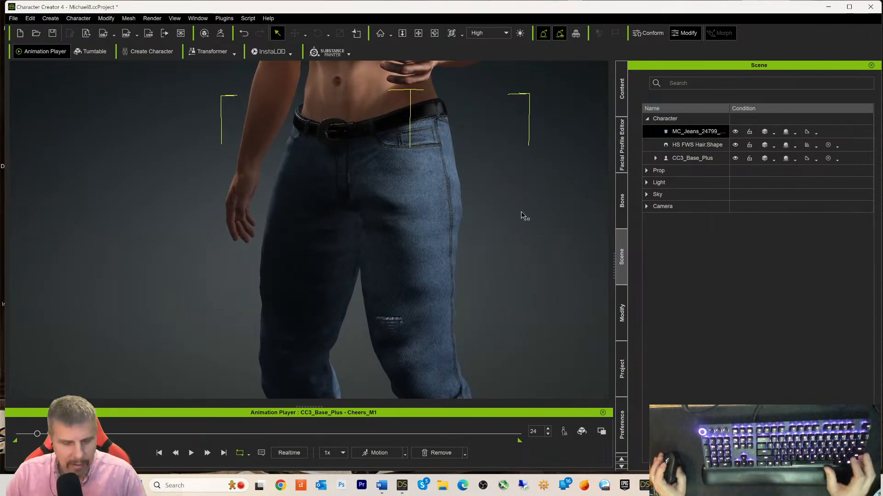
pyautogui.moveTo(524, 123); pyautogui.dragTo(510, 250, button='middle')
pyautogui.moveTo(510, 249); pyautogui.dragTo(382, 237, button='right')
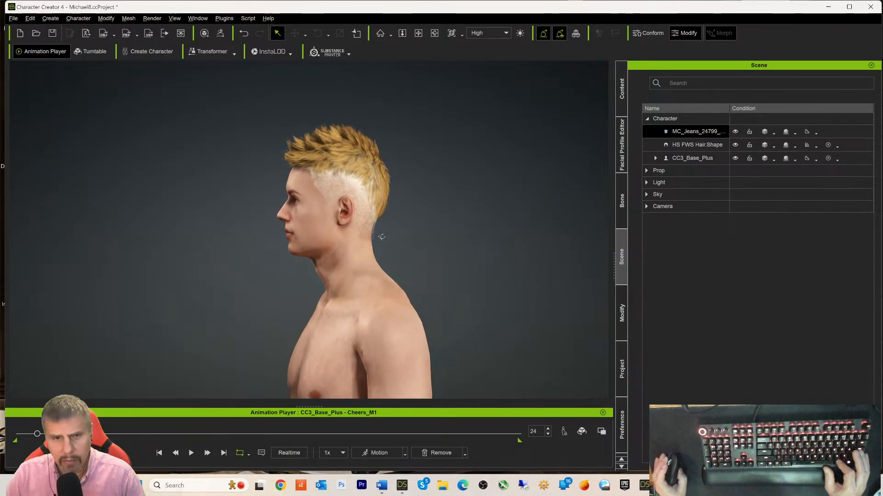
pyautogui.scroll(5, 465, 245)
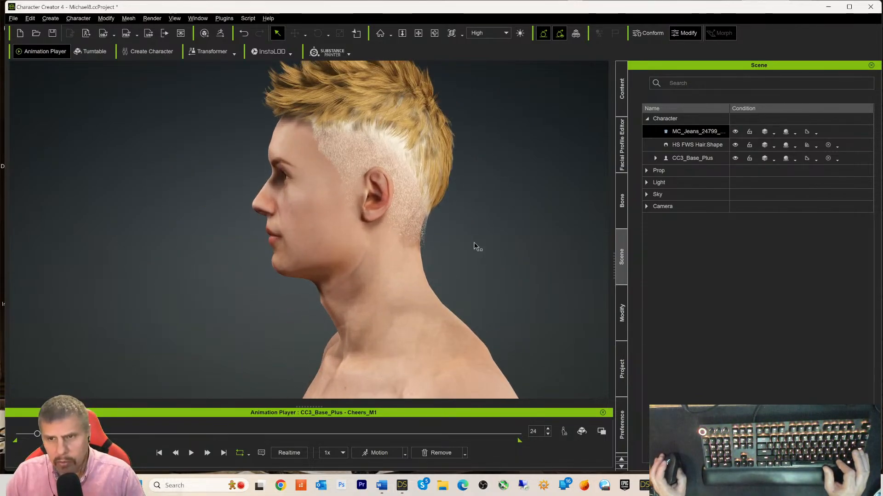
pyautogui.click(700, 143)
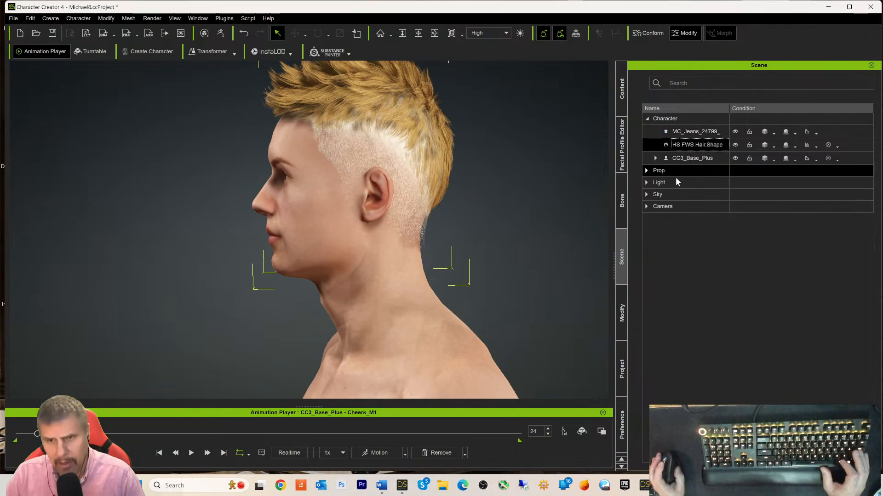
pyautogui.click(623, 301)
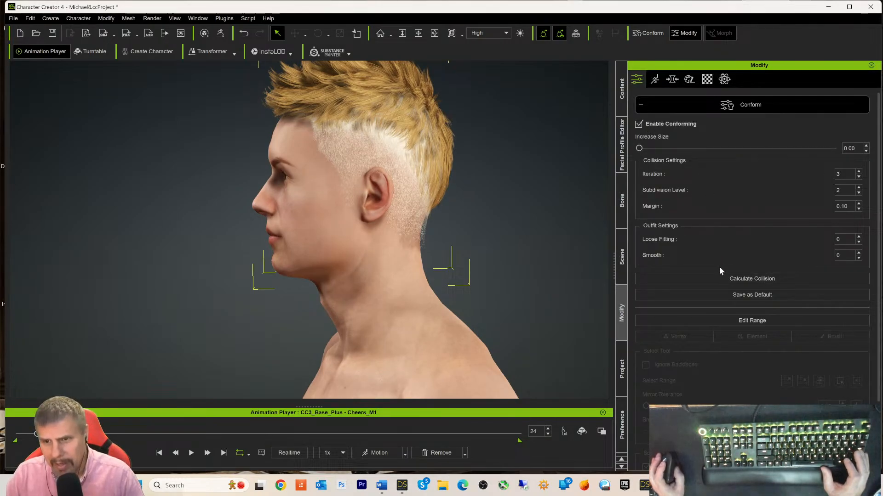
# - Calculate hair collision, set Subdivision Level to 3, and select the CC3_Base_Plus character
pyautogui.click(726, 280)
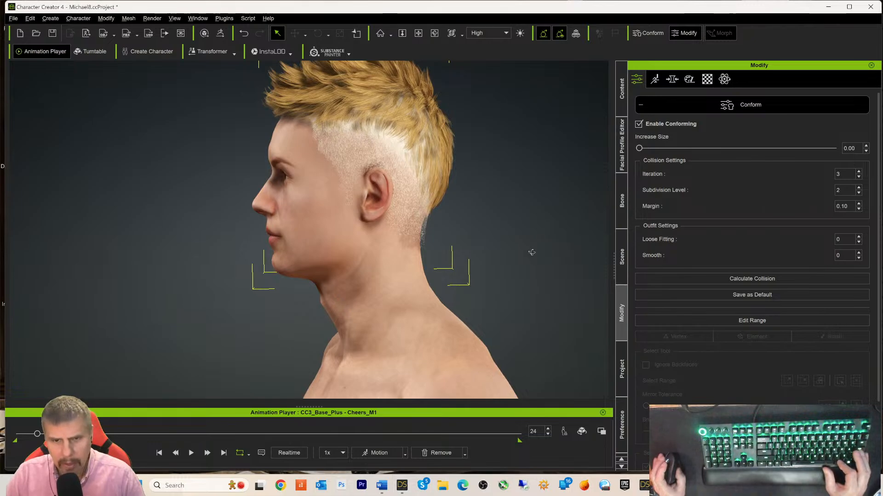
pyautogui.moveTo(532, 252); pyautogui.dragTo(489, 236, button='right')
pyautogui.moveTo(521, 262); pyautogui.dragTo(536, 239, button='middle')
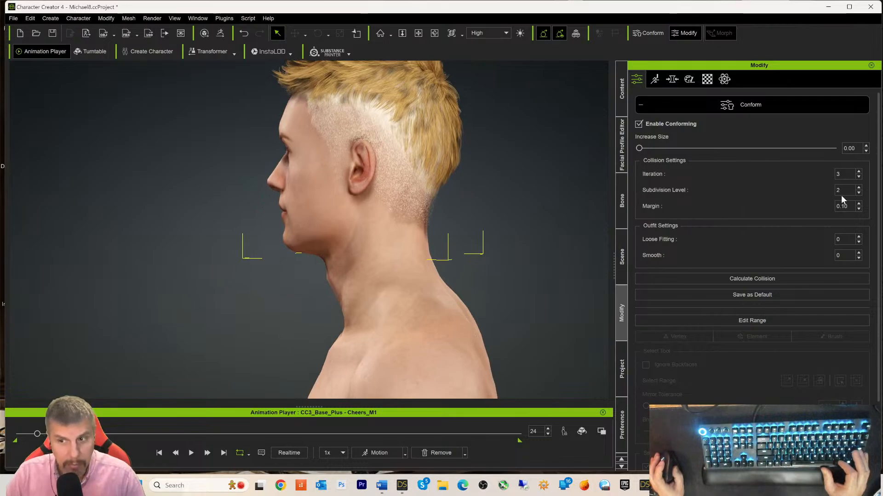
pyautogui.write('3')
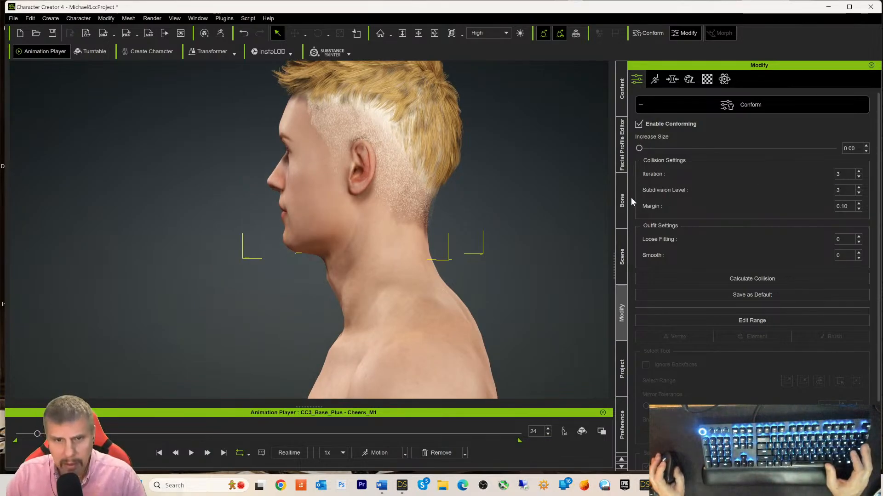
pyautogui.click(393, 226)
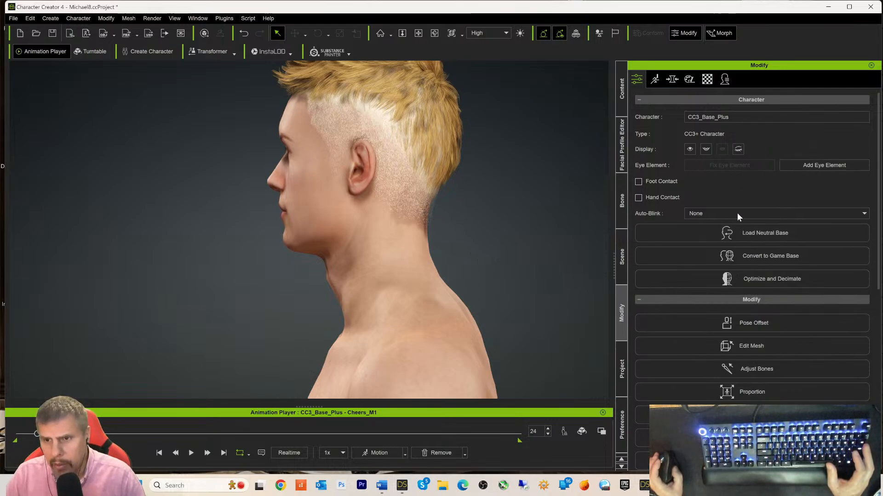
# - Glance at the character's Motion tab, then reselect HS FWS Hair.Shape and show its Modify options
pyautogui.click(656, 80)
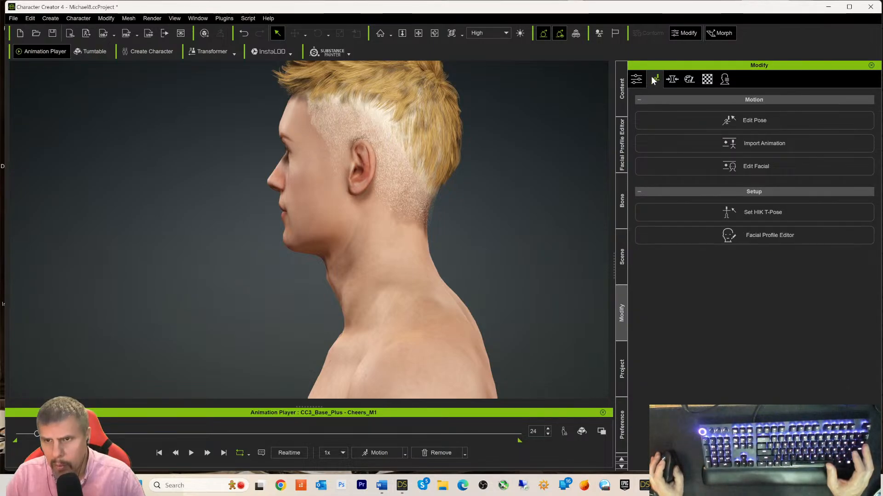
pyautogui.click(637, 79)
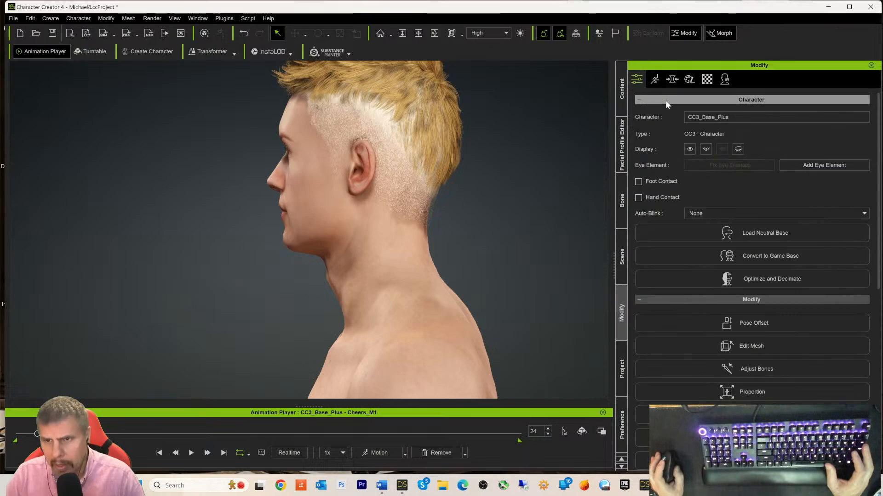
pyautogui.scroll(-3, 743, 205)
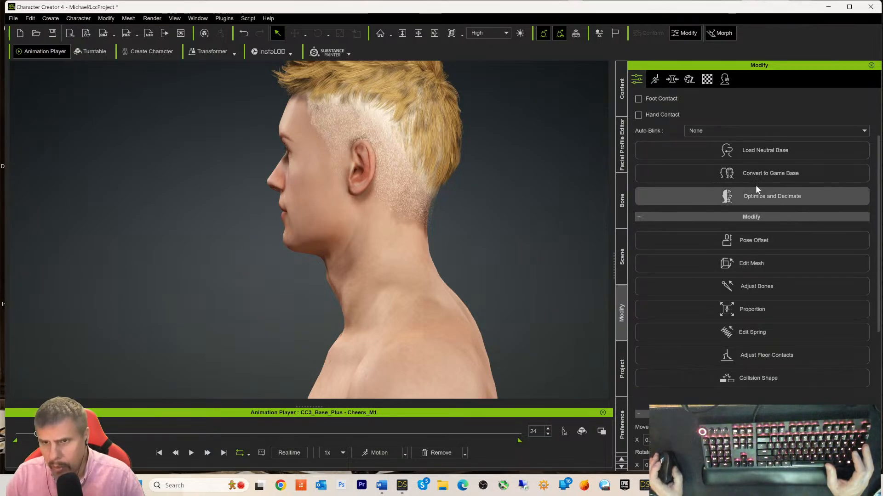
pyautogui.scroll(3, 665, 188)
pyautogui.click(623, 262)
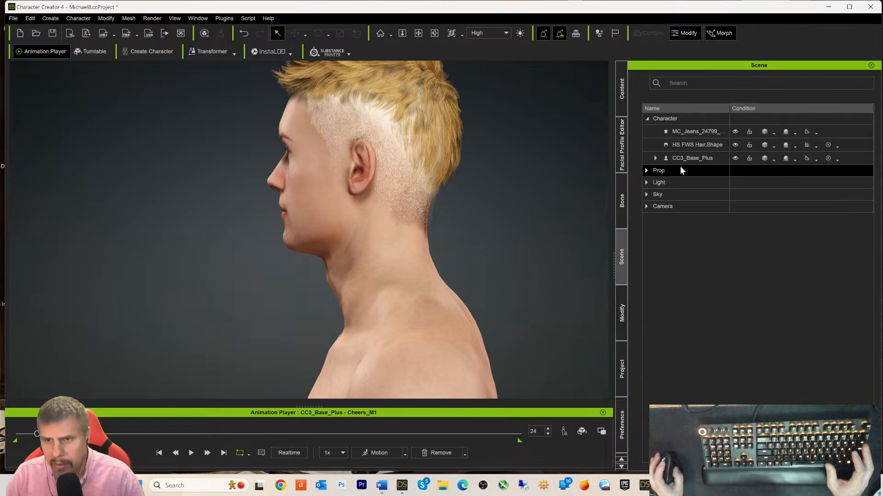
pyautogui.click(682, 145)
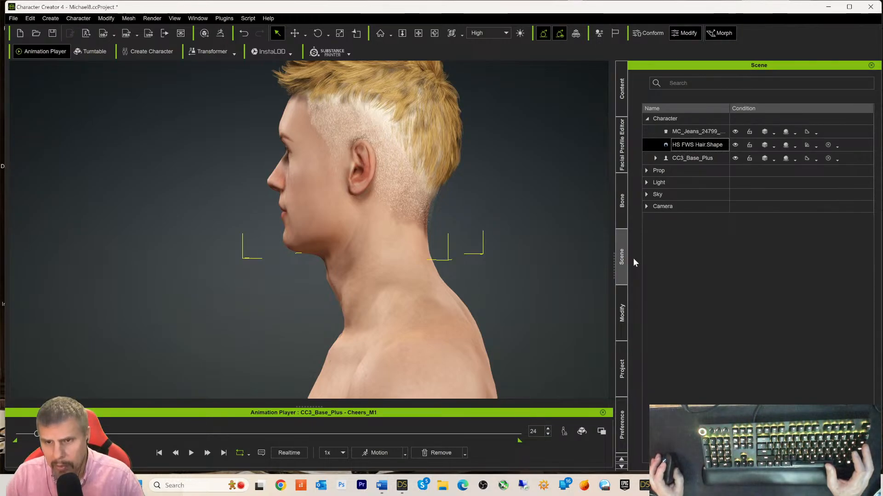
pyautogui.click(621, 308)
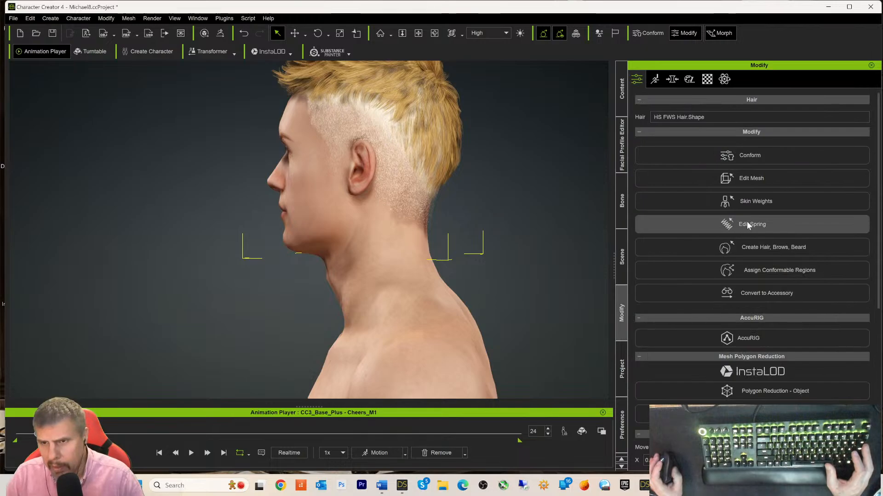
# - Review the hair's Conform settings: conforming on, iteration 3, subdivision level 3, margin 0.10
pyautogui.click(738, 155)
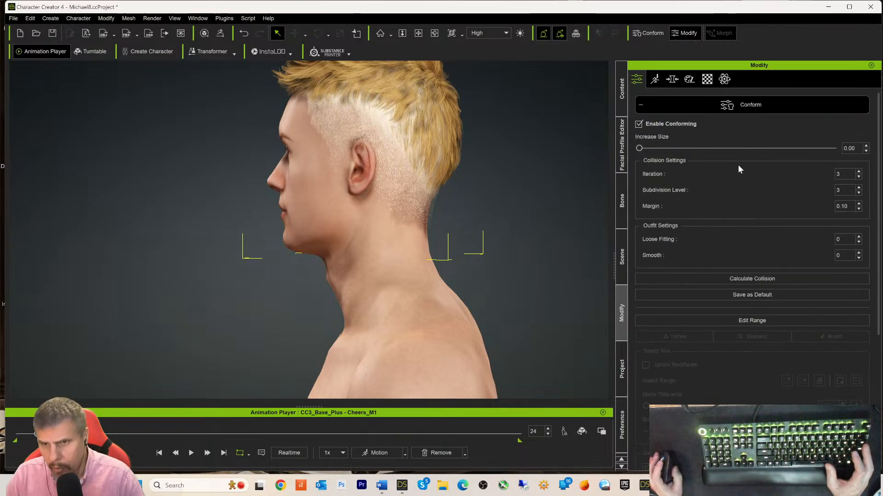
pyautogui.scroll(-6, 777, 202)
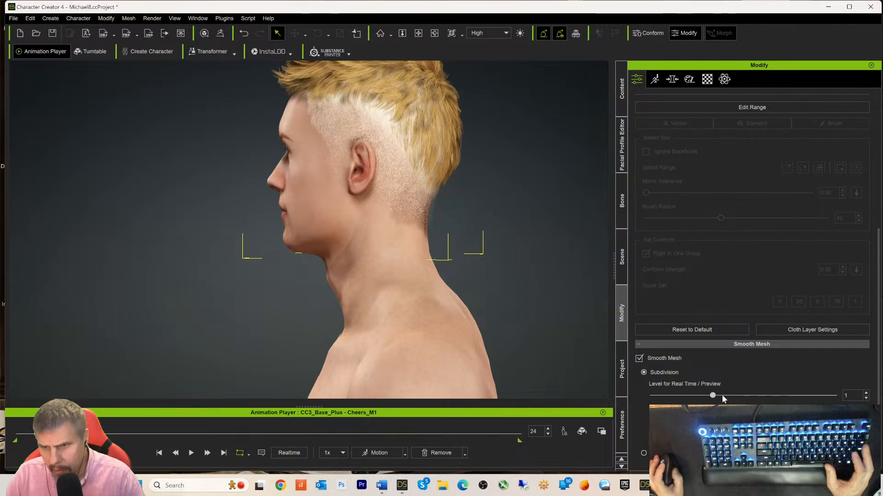
pyautogui.scroll(3, 757, 395)
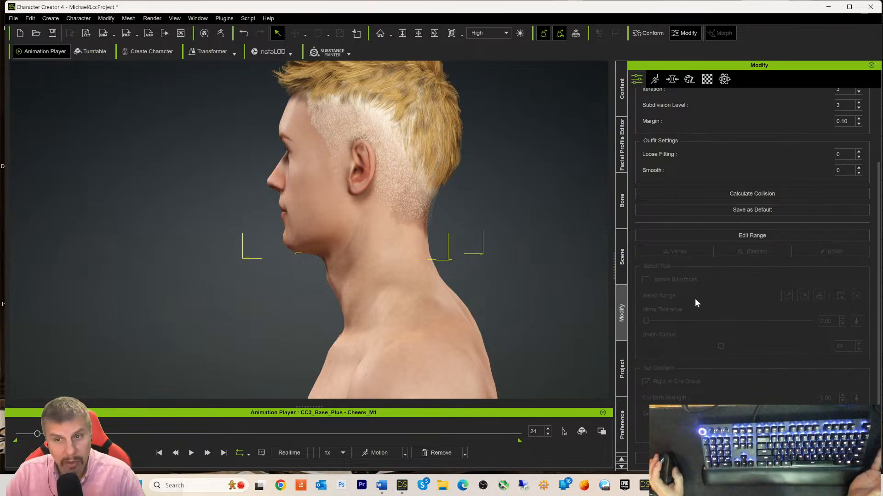
pyautogui.scroll(2, 725, 275)
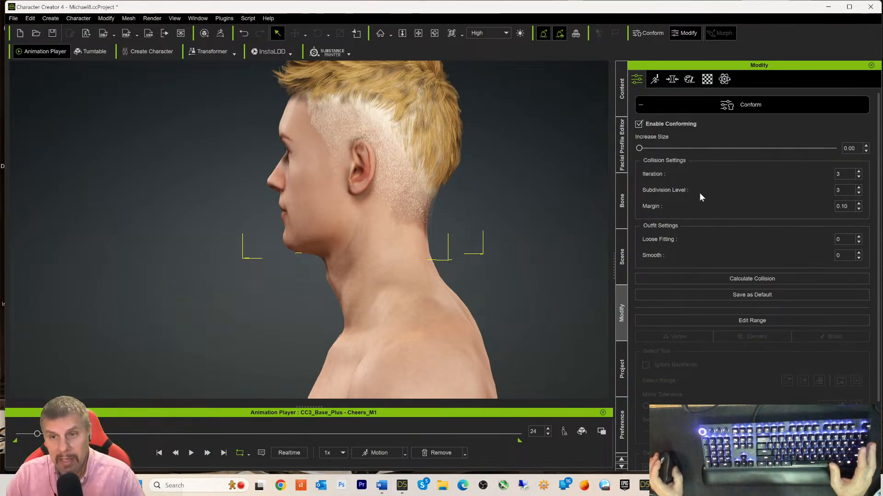
pyautogui.scroll(-3, 694, 342)
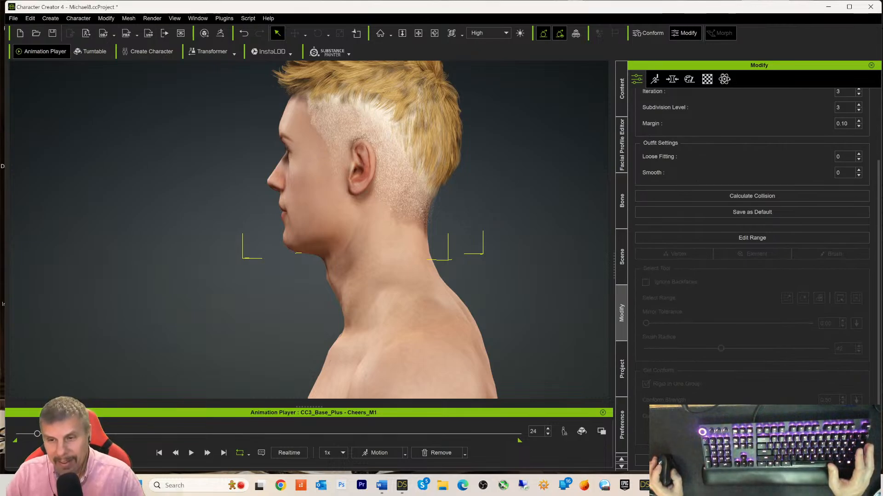
# - Run collision on the outfit layers, then rerun it for the MC_Jeans_24799_Shape layer
pyautogui.click(727, 196)
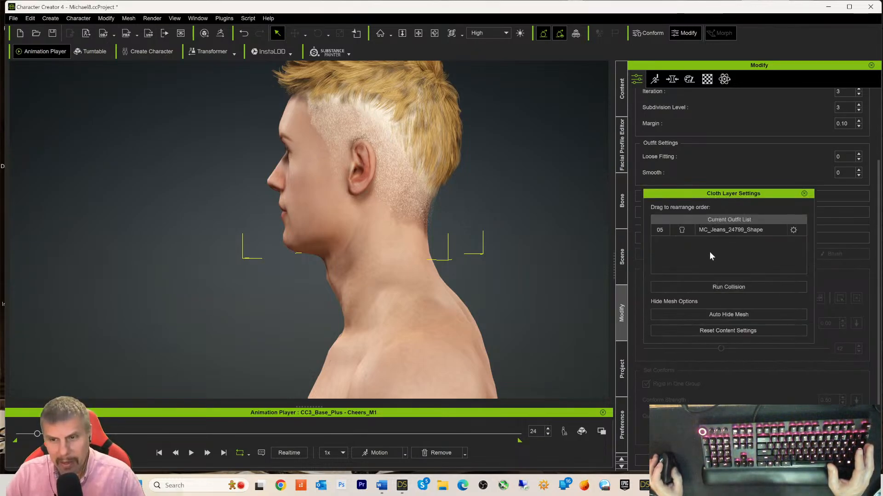
pyautogui.click(715, 288)
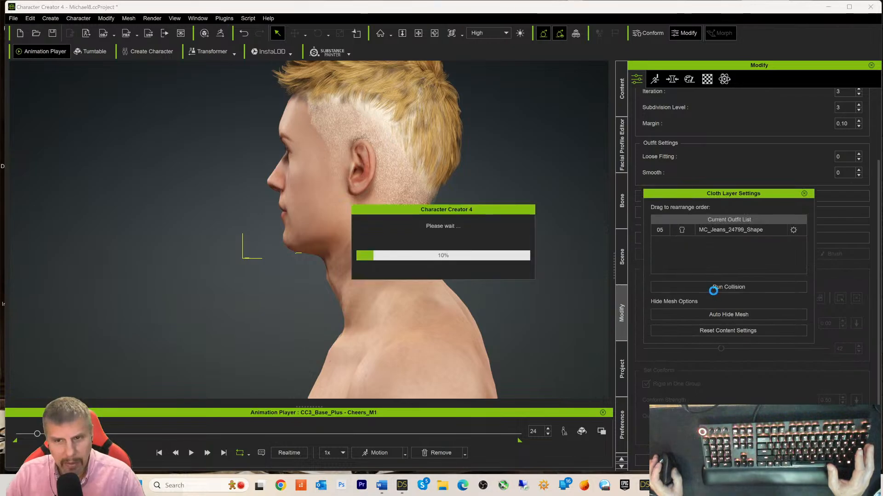
pyautogui.click(718, 234)
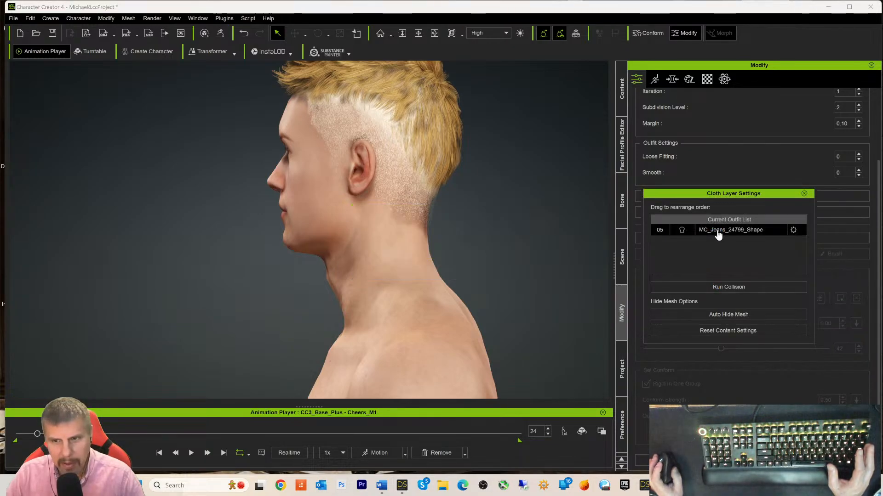
pyautogui.click(714, 288)
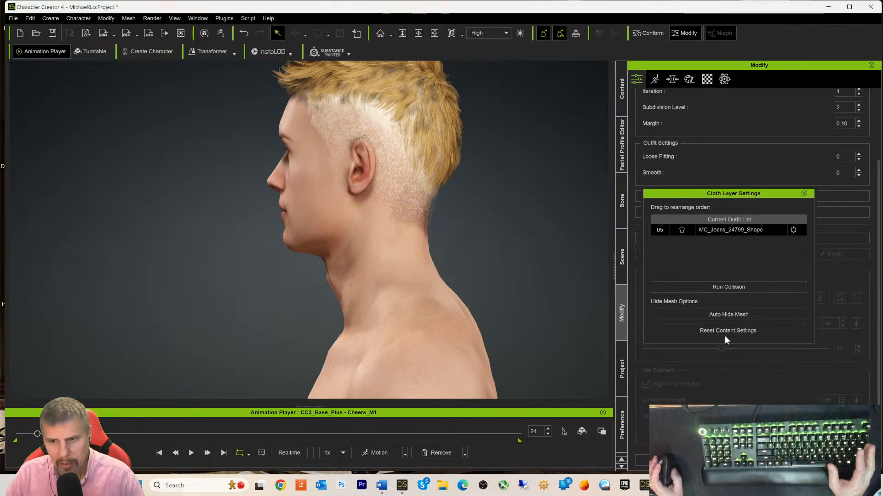
# - Close Cloth Layer Settings, inspect the neck up close, and collapse the Conform section
pyautogui.click(804, 194)
pyautogui.scroll(5, 404, 226)
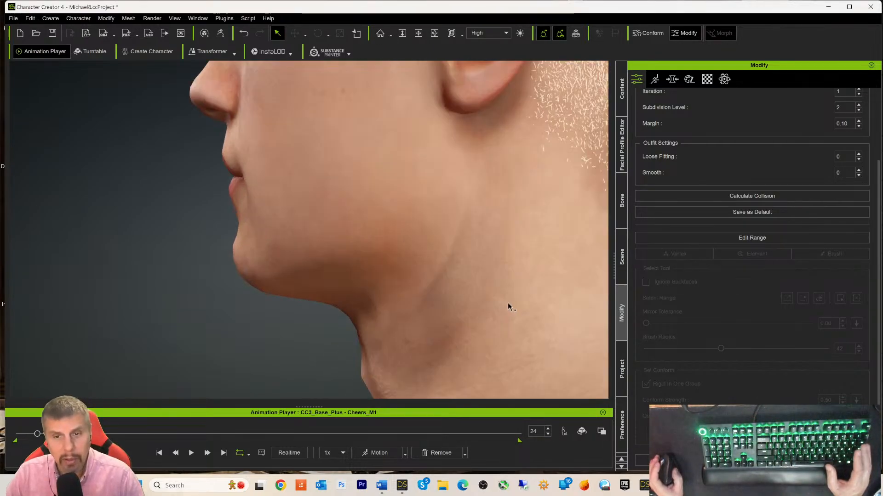
pyautogui.scroll(-3, 508, 304)
pyautogui.scroll(2, 507, 301)
pyautogui.moveTo(545, 290); pyautogui.dragTo(601, 300, button='right')
pyautogui.moveTo(519, 296); pyautogui.dragTo(558, 299, button='right')
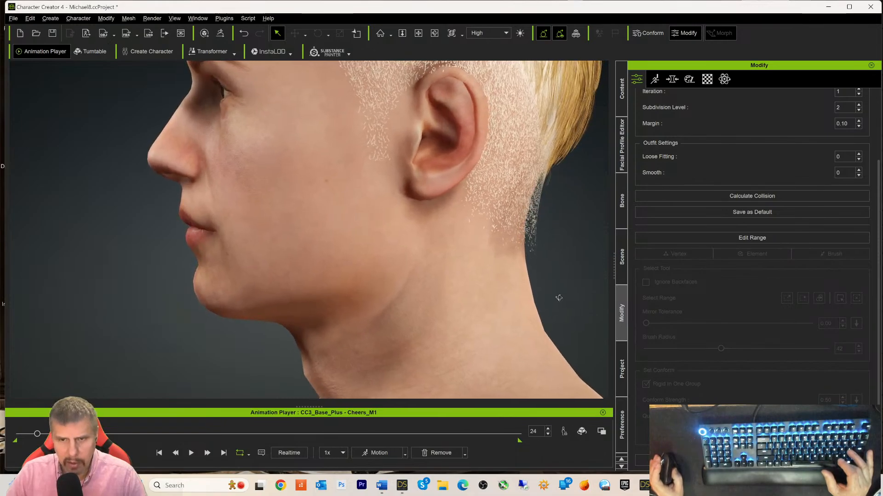
pyautogui.scroll(3, 744, 197)
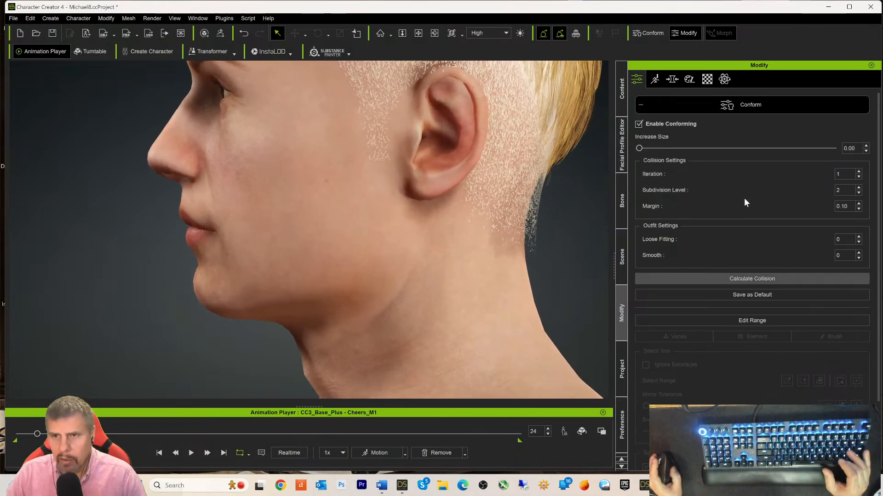
pyautogui.click(740, 105)
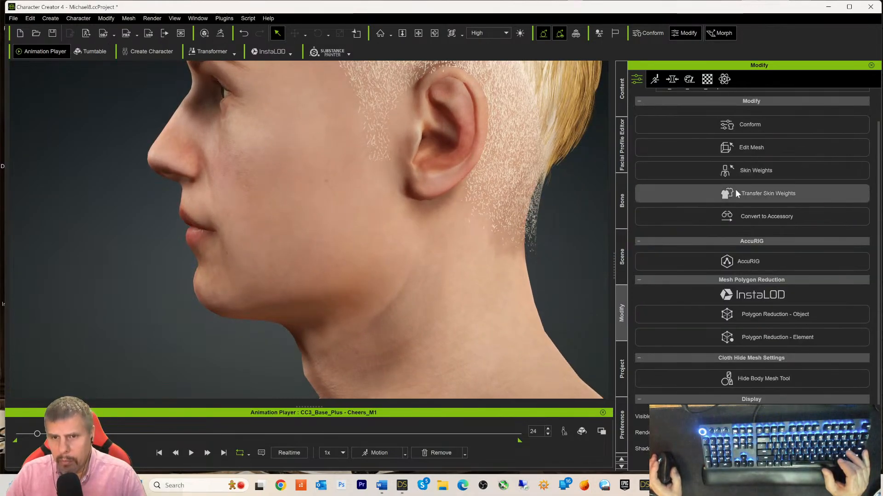
# - Try Edit Mesh in Sculpt mode with a different brush on the whole head
pyautogui.click(750, 145)
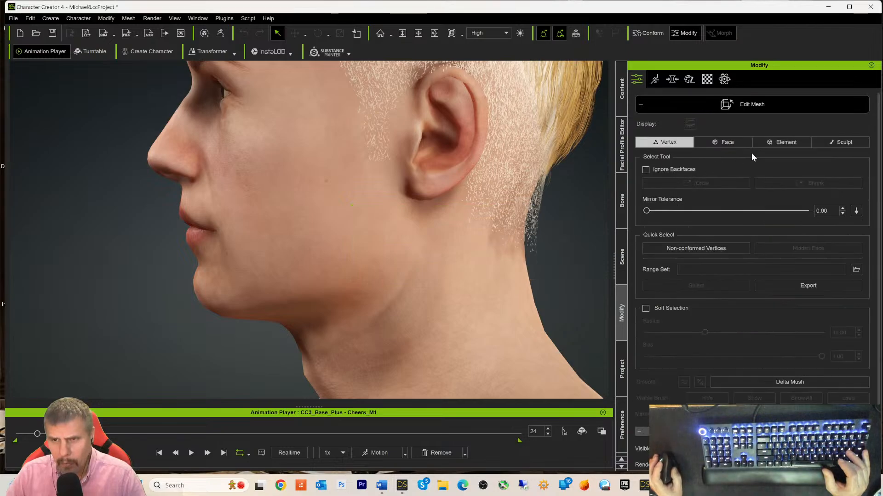
pyautogui.click(839, 139)
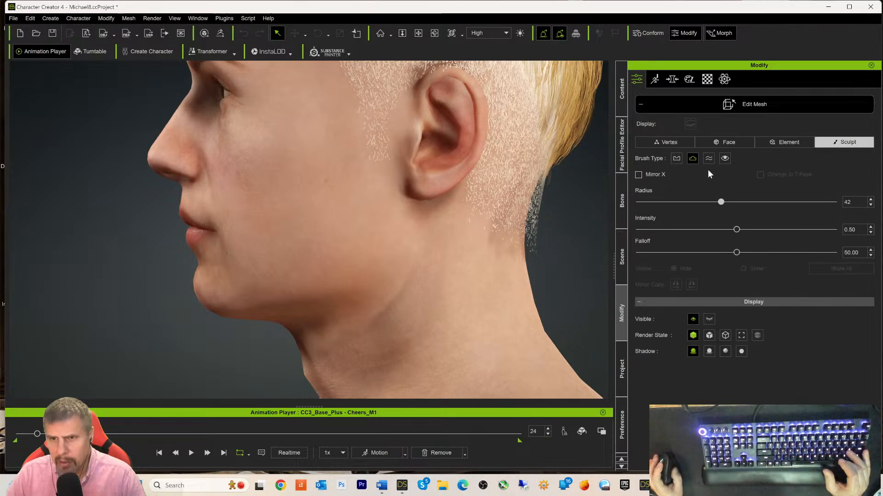
pyautogui.click(676, 158)
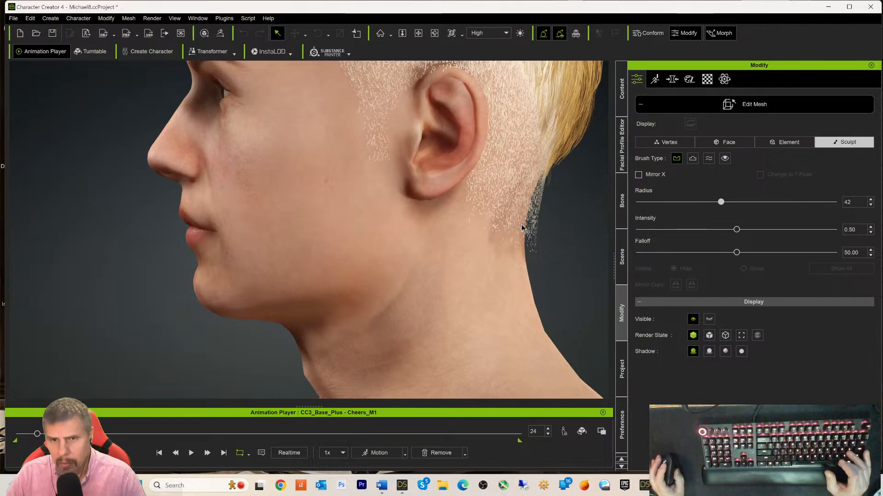
pyautogui.scroll(-5, 553, 219)
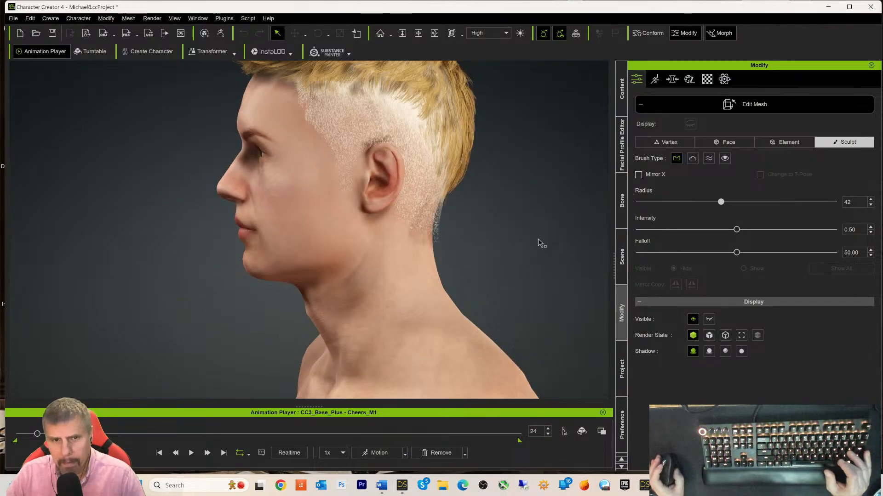
pyautogui.moveTo(540, 242); pyautogui.dragTo(476, 257, button='right')
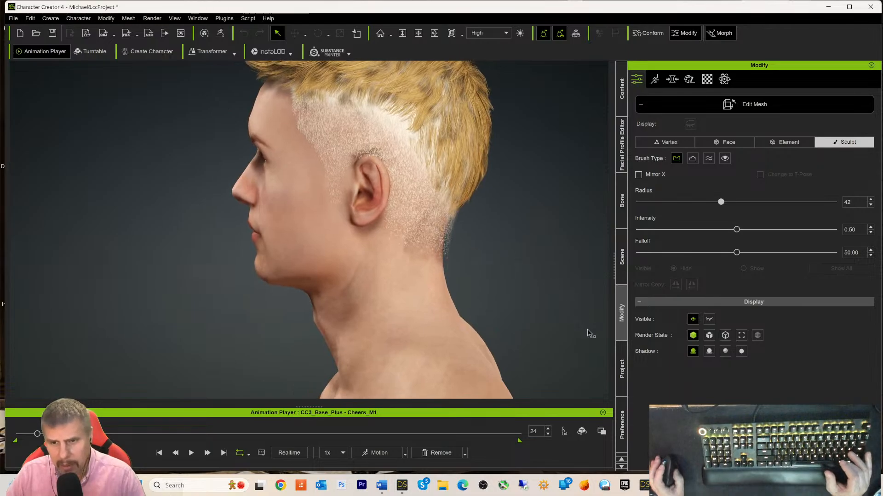
# - Select HS FWS Hair.Shape in the Scene list and return to the Modify panel
pyautogui.click(623, 269)
pyautogui.click(697, 144)
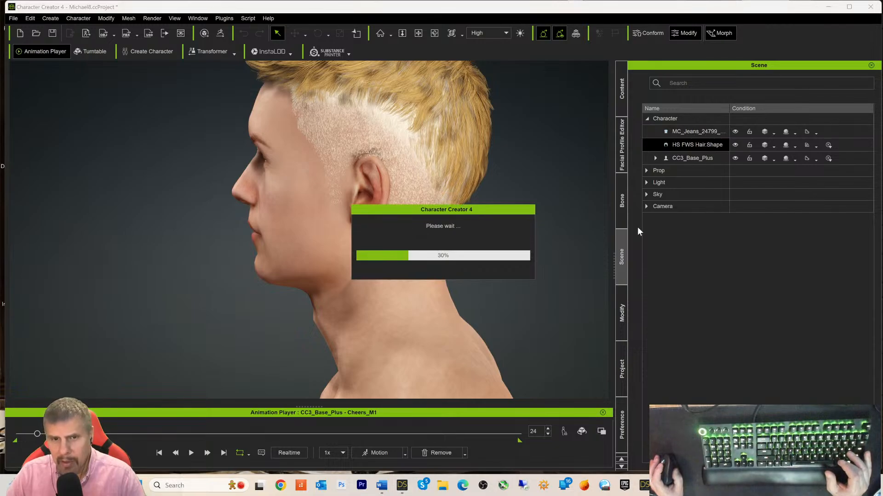
pyautogui.click(620, 313)
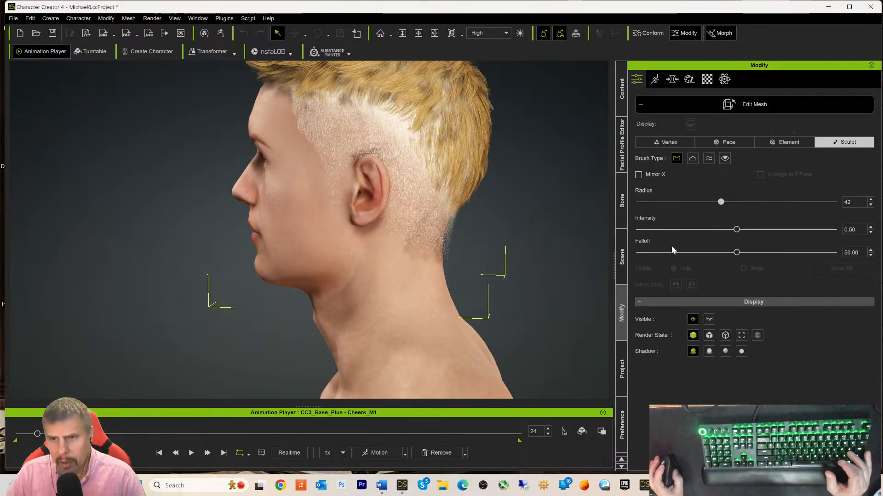
# - Reopen Edit Mesh for the hair in Sculpt mode with the Push brush
pyautogui.click(763, 104)
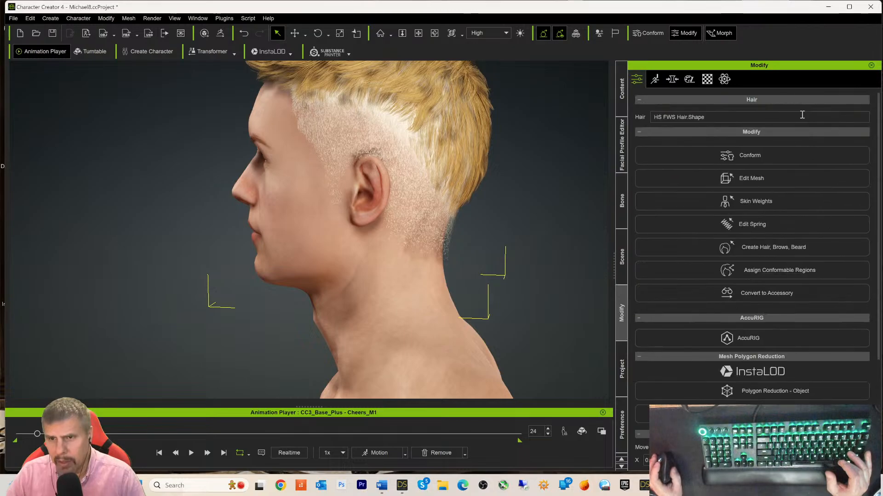
pyautogui.click(710, 181)
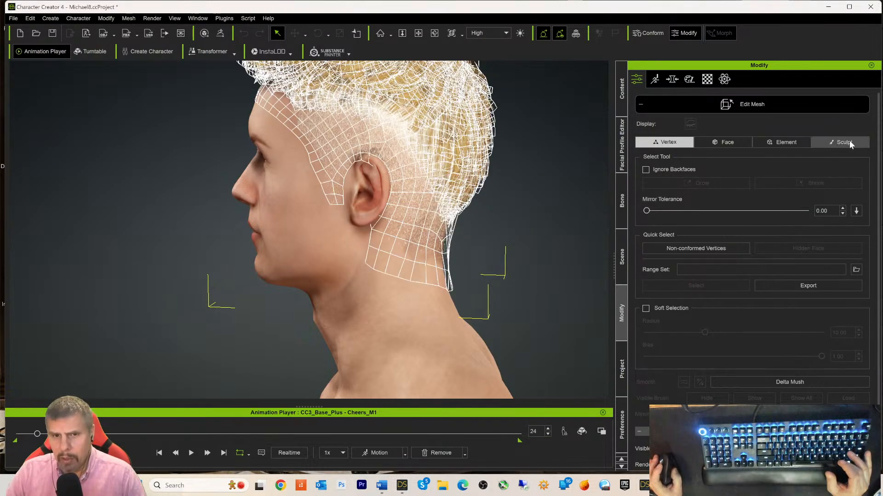
pyautogui.click(848, 142)
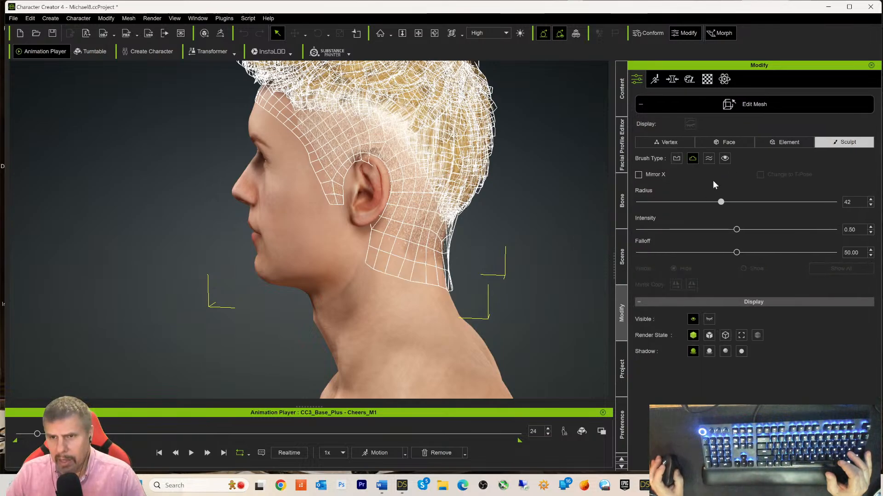
pyautogui.click(676, 159)
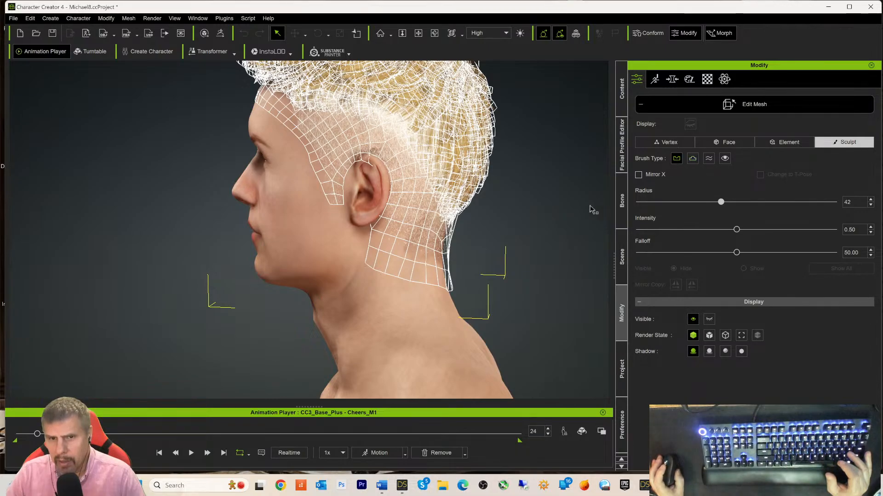
pyautogui.scroll(-3, 491, 255)
pyautogui.scroll(4, 491, 255)
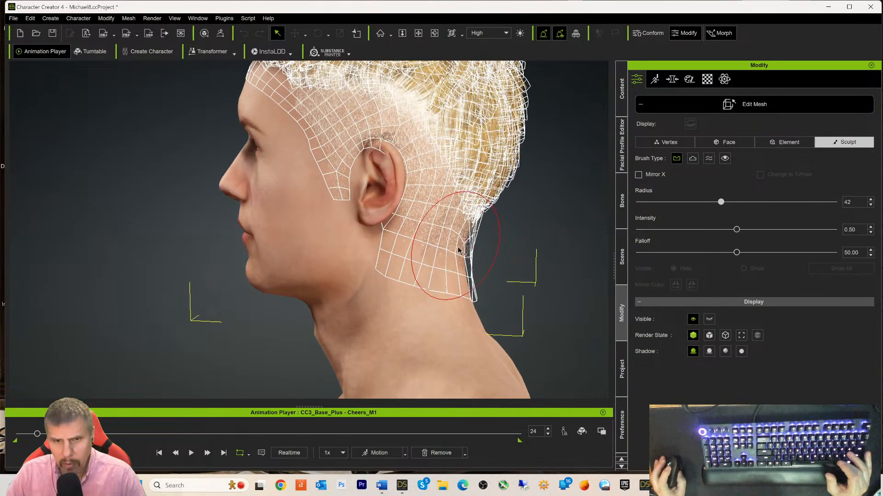
# - Push the hair cap inward at the back of the neck with three strokes
pyautogui.click(455, 247)
pyautogui.click(455, 246)
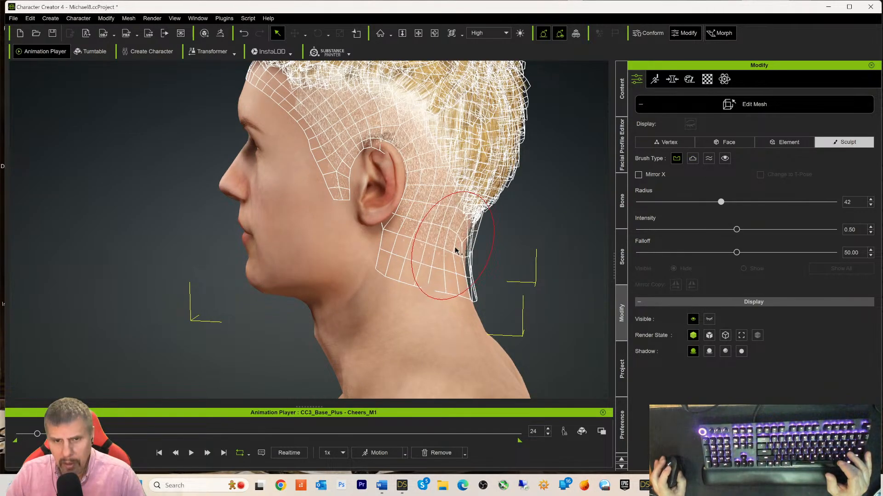
pyautogui.click(452, 247)
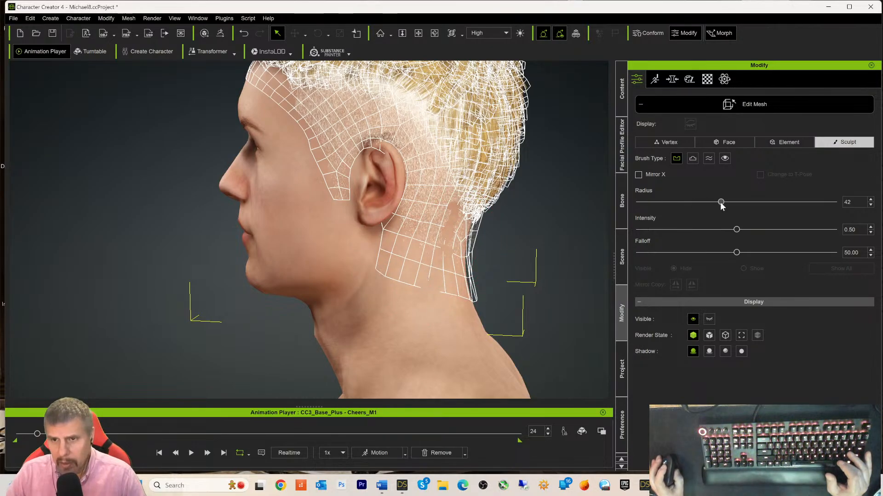
# - Shrink the brush radius to 20 and sculpt the hair cap against the left neck
pyautogui.moveTo(679, 207); pyautogui.dragTo(677, 207)
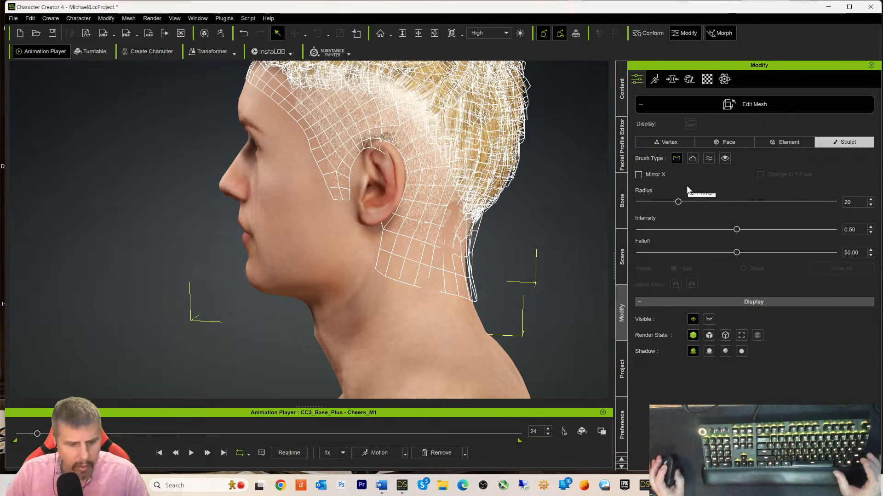
pyautogui.keyDown('ctrl'); pyautogui.click(449, 237); pyautogui.keyUp('ctrl')
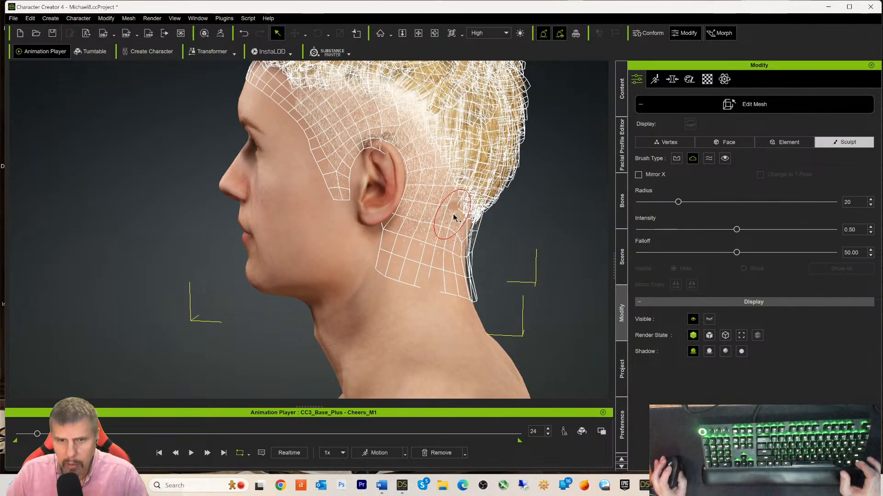
pyautogui.keyDown('ctrl'); pyautogui.click(435, 279); pyautogui.keyUp('ctrl')
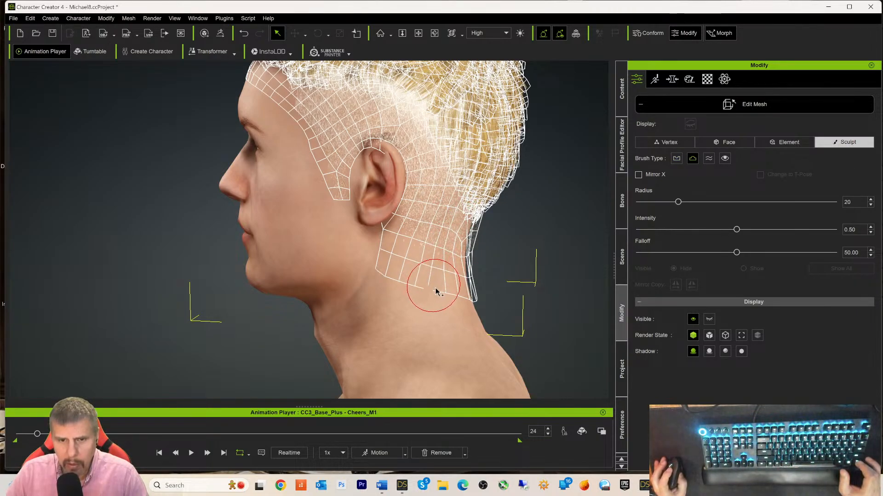
pyautogui.click(436, 293)
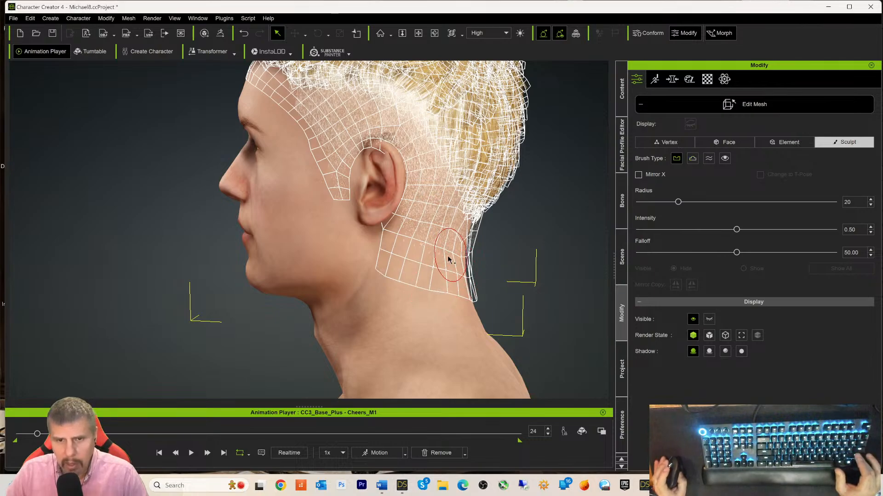
pyautogui.moveTo(537, 258)
pyautogui.mouseDown(button='right')
pyautogui.moveTo(497, 256)
pyautogui.moveTo(482, 244)
pyautogui.mouseUp(button='right')
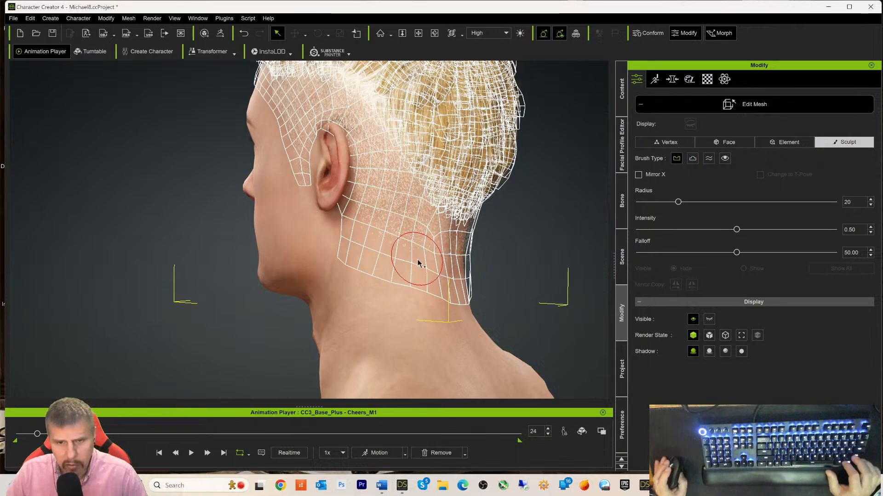
# - Alternate pull and push strokes on the nape hair-cap edge so it sits just above the skin
pyautogui.moveTo(520, 266); pyautogui.dragTo(453, 257, button='right')
pyautogui.press('alt')
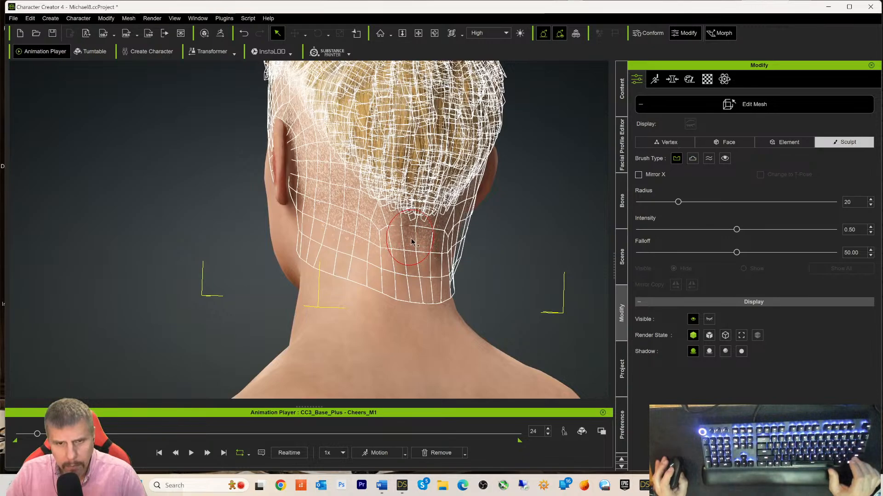
pyautogui.keyDown('alt'); pyautogui.click(405, 229); pyautogui.keyUp('alt')
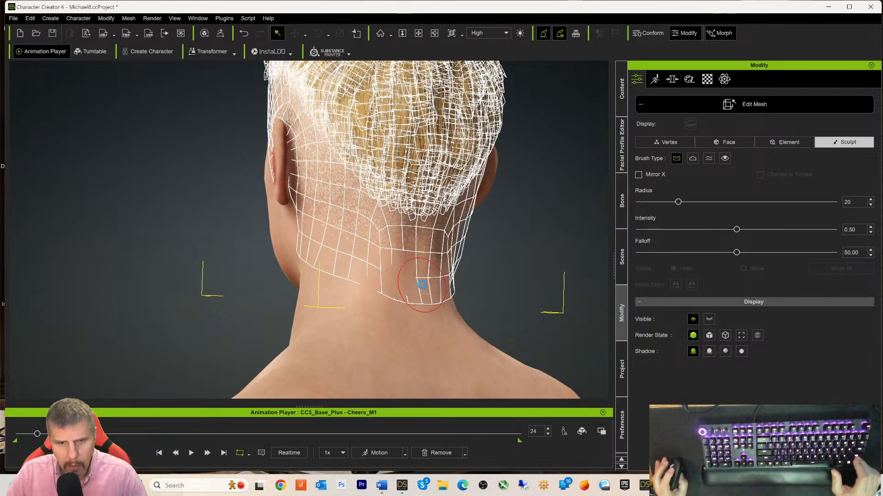
pyautogui.click(401, 277)
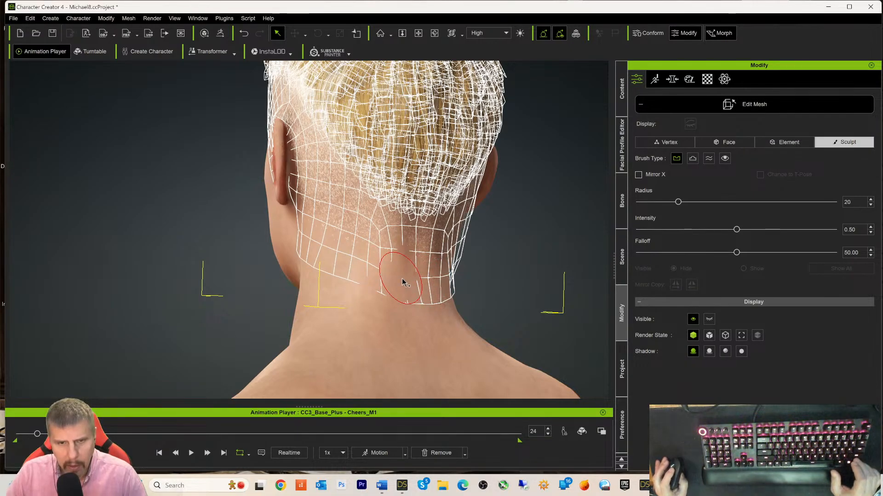
pyautogui.click(405, 279)
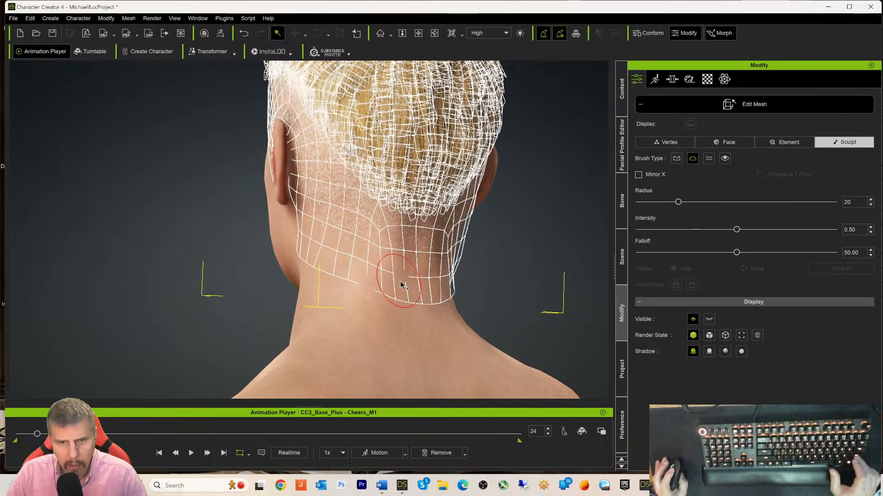
pyautogui.keyDown('ctrl'); pyautogui.click(368, 283); pyautogui.keyUp('ctrl')
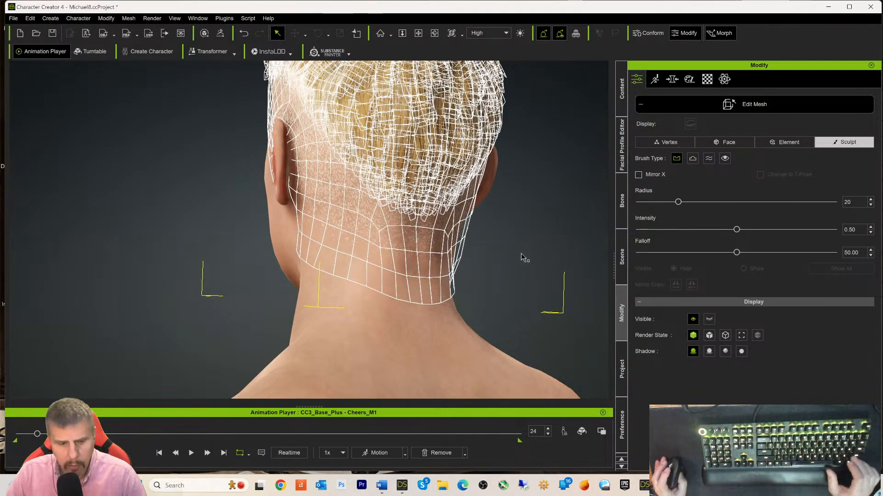
pyautogui.moveTo(524, 257); pyautogui.dragTo(350, 262, button='right')
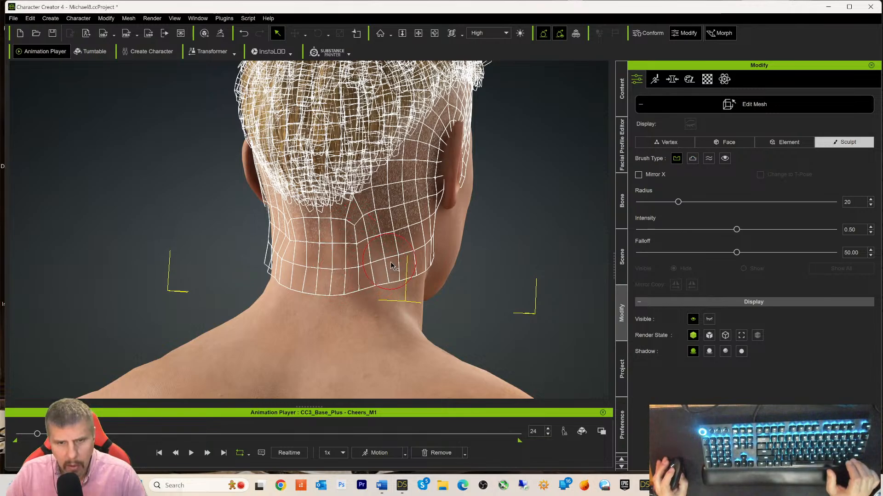
# - Push and pull the hair cap beside the right ear and down the right neck
pyautogui.moveTo(390, 262)
pyautogui.mouseDown()
pyautogui.moveTo(373, 271)
pyautogui.moveTo(380, 260)
pyautogui.mouseUp()
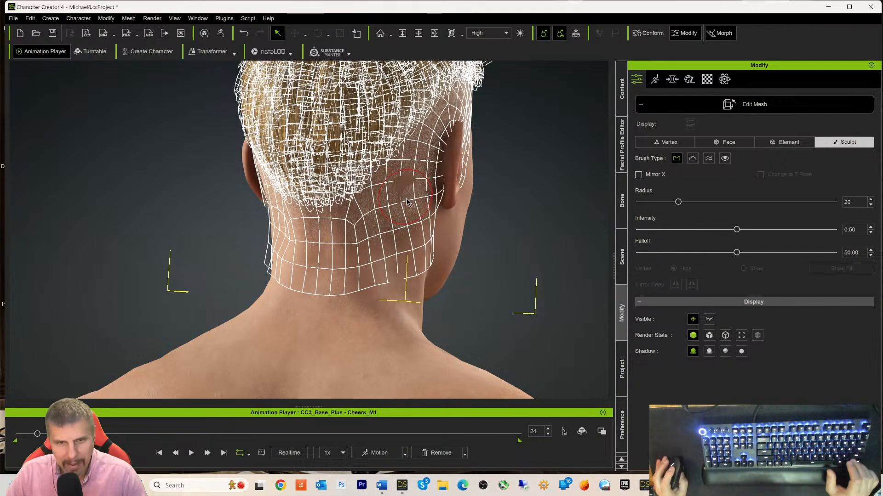
pyautogui.press('ctrl')
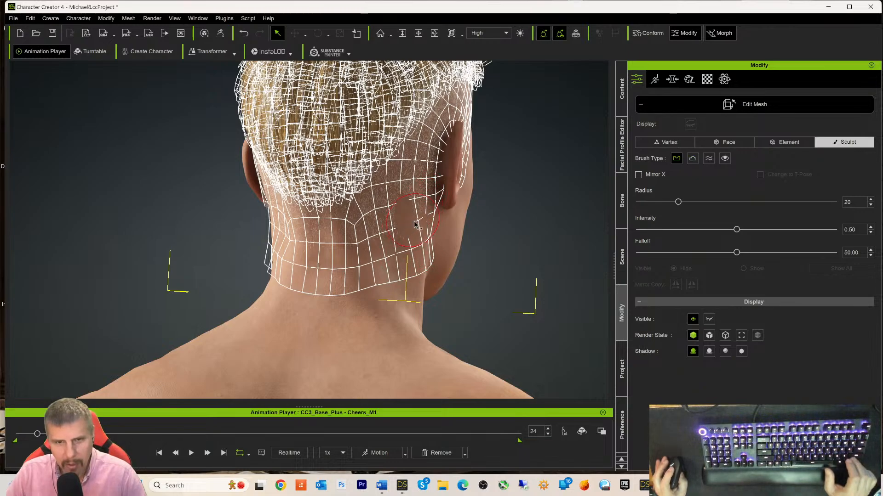
pyautogui.moveTo(408, 225)
pyautogui.mouseDown()
pyautogui.moveTo(410, 234)
pyautogui.moveTo(411, 227)
pyautogui.mouseUp()
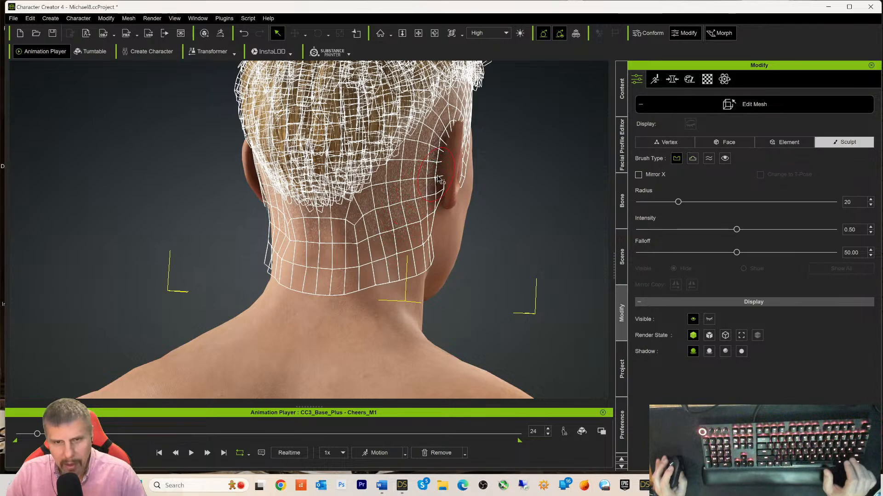
pyautogui.moveTo(437, 177); pyautogui.dragTo(439, 174)
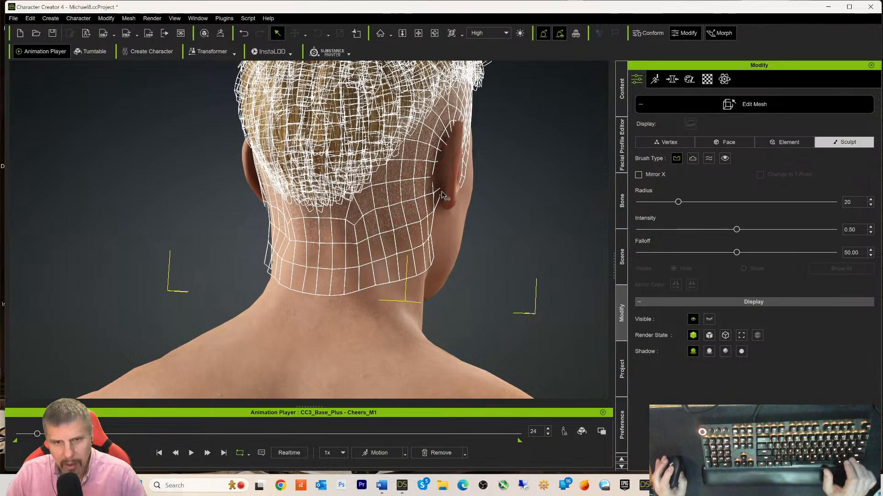
pyautogui.keyDown('ctrl'); pyautogui.click(431, 181); pyautogui.keyUp('ctrl')
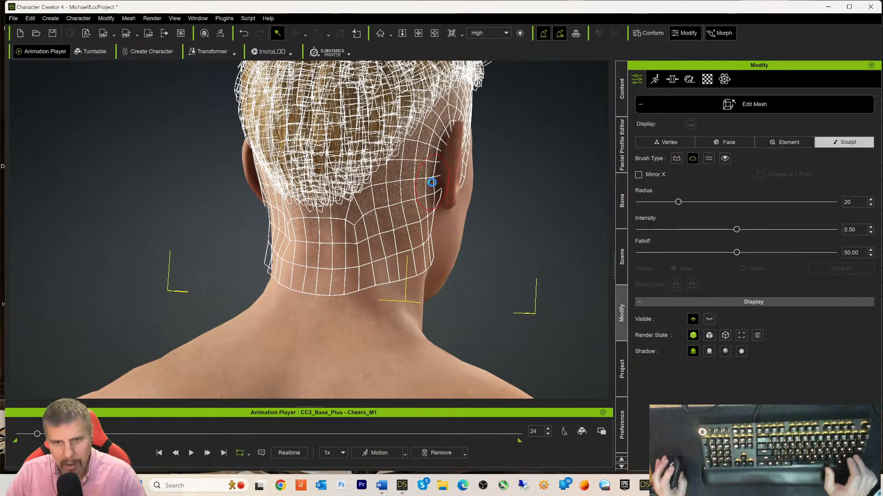
pyautogui.click(444, 137)
pyautogui.press('ctrl')
pyautogui.keyDown('ctrl'); pyautogui.click(445, 137); pyautogui.keyUp('ctrl')
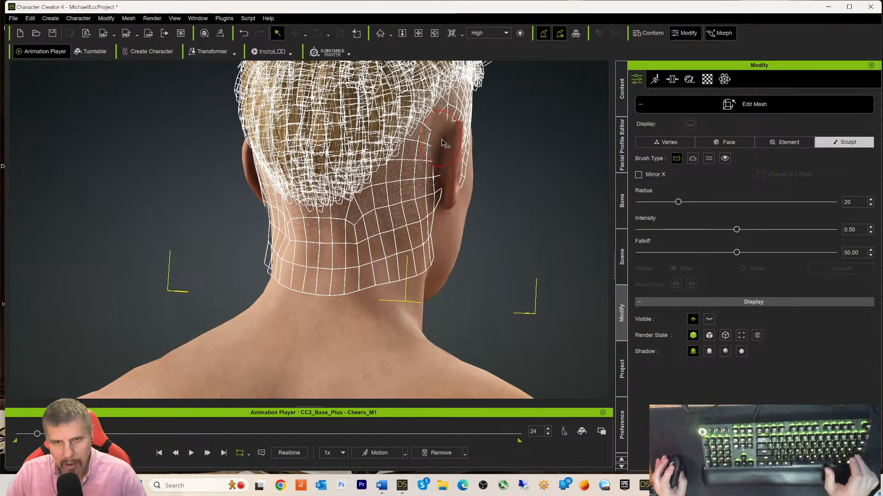
pyautogui.keyDown('ctrl'); pyautogui.click(443, 142); pyautogui.keyUp('ctrl')
pyautogui.keyDown('ctrl'); pyautogui.click(431, 150); pyautogui.keyUp('ctrl')
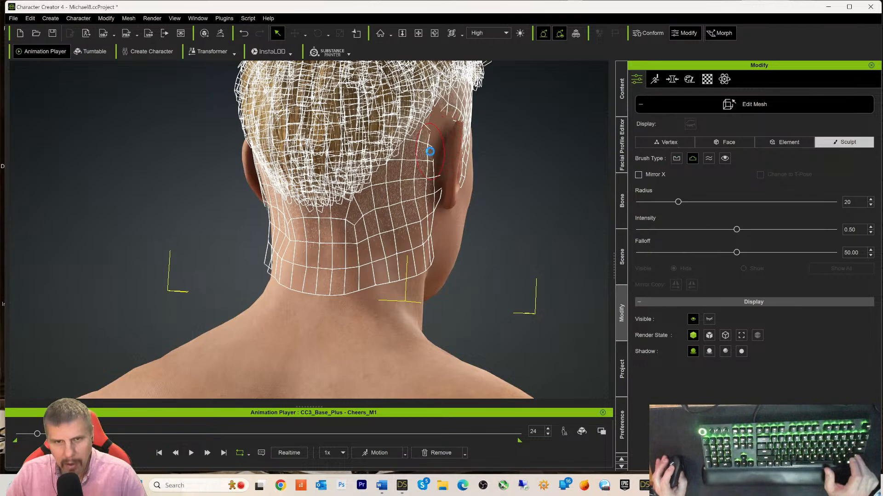
pyautogui.keyDown('ctrl'); pyautogui.click(446, 133); pyautogui.keyUp('ctrl')
pyautogui.keyDown('ctrl'); pyautogui.click(449, 132); pyautogui.keyUp('ctrl')
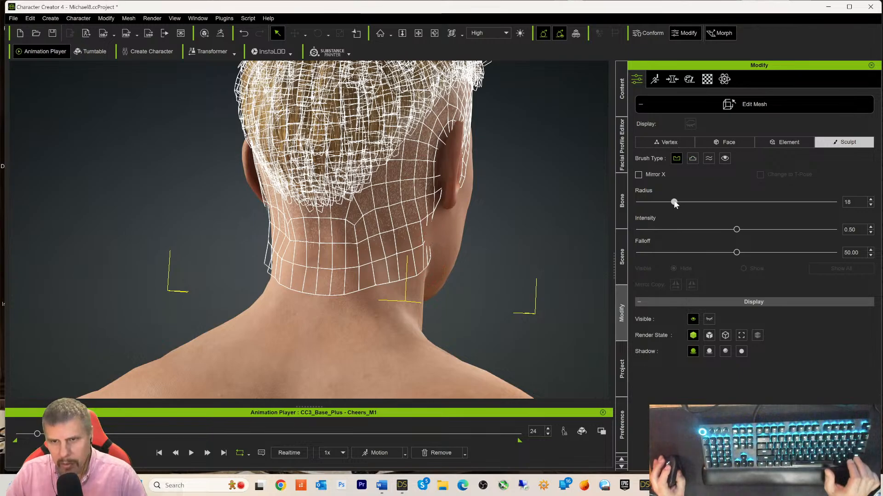
# - Lower the brush radius to 14, pull the scalp edge out of the right neck, then check the front
pyautogui.moveTo(670, 203); pyautogui.dragTo(666, 203)
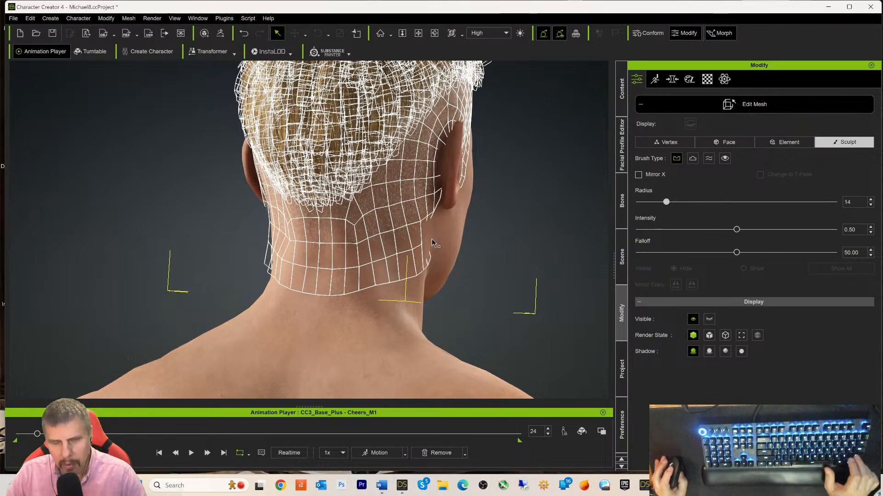
pyautogui.press('ctrl')
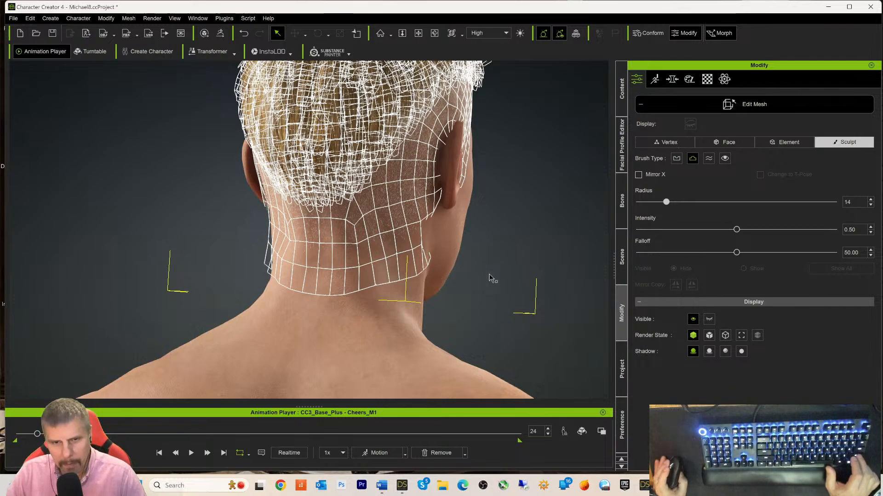
pyautogui.press('ctrl')
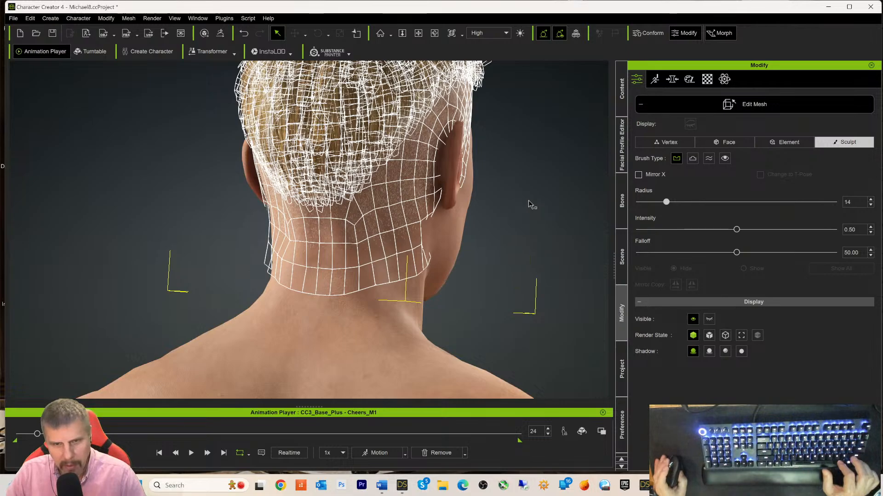
pyautogui.moveTo(525, 234); pyautogui.dragTo(374, 247, button='right')
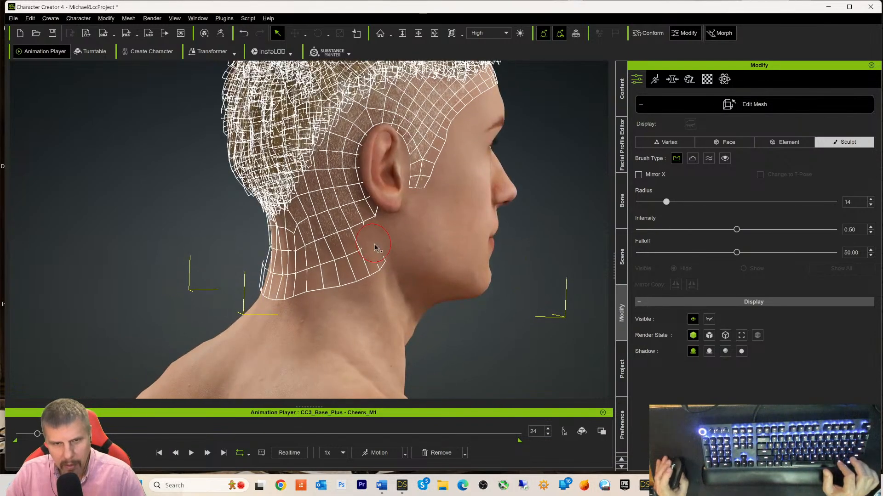
pyautogui.press('ctrl')
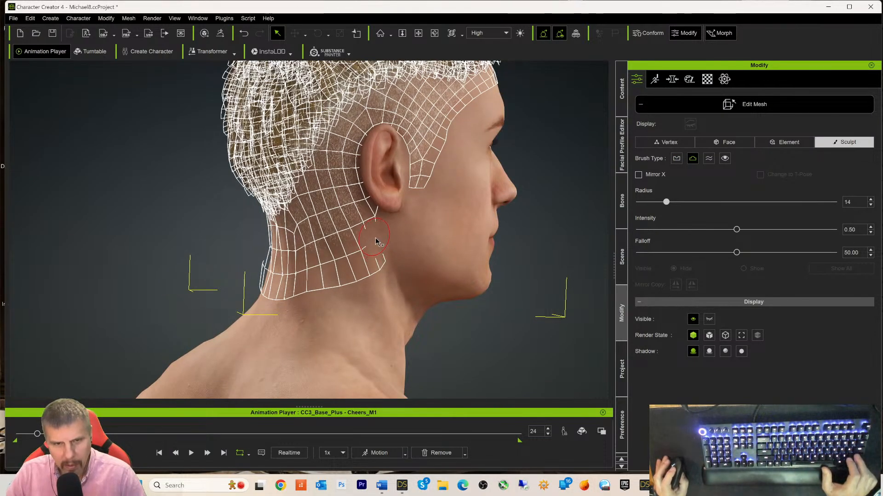
pyautogui.keyDown('ctrl'); pyautogui.click(379, 245); pyautogui.keyUp('ctrl')
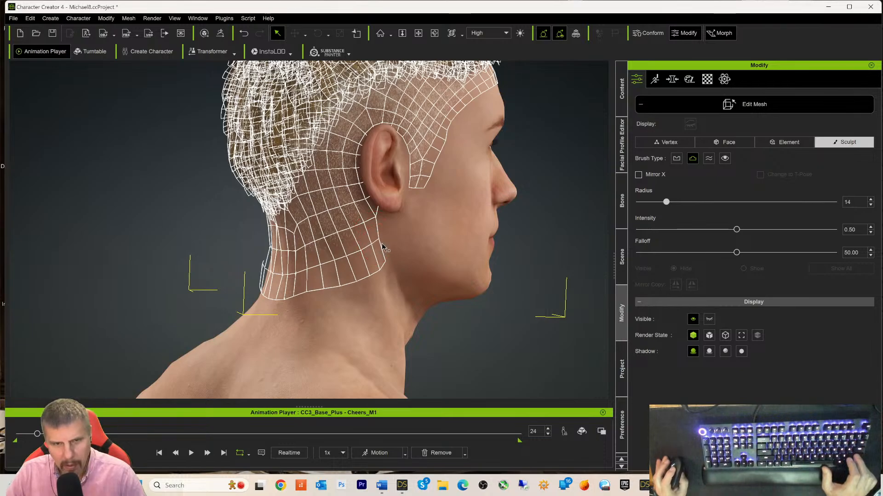
pyautogui.moveTo(441, 154); pyautogui.dragTo(308, 157, button='right')
pyautogui.moveTo(1, 127); pyautogui.dragTo(30, 200, button='right')
pyautogui.moveTo(506, 136); pyautogui.dragTo(441, 179, button='right')
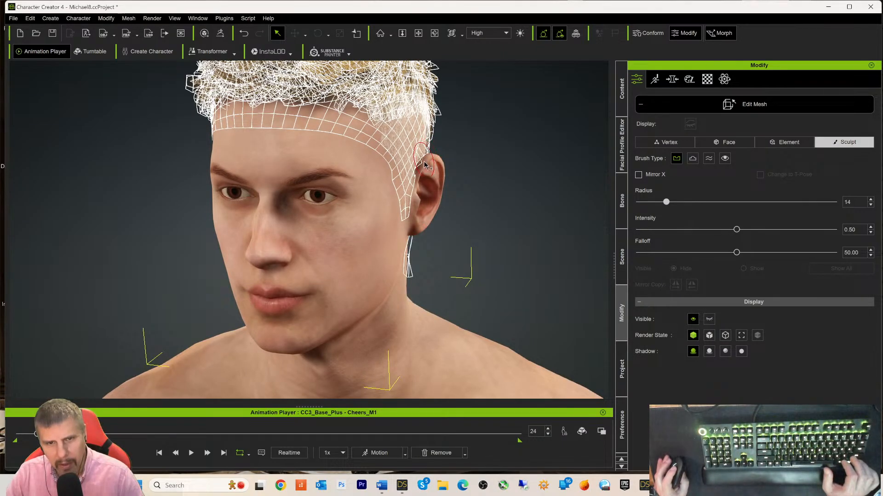
# - Reduce the brush radius to 7 and refine the hair cap above the left ear and nape
pyautogui.press('2')
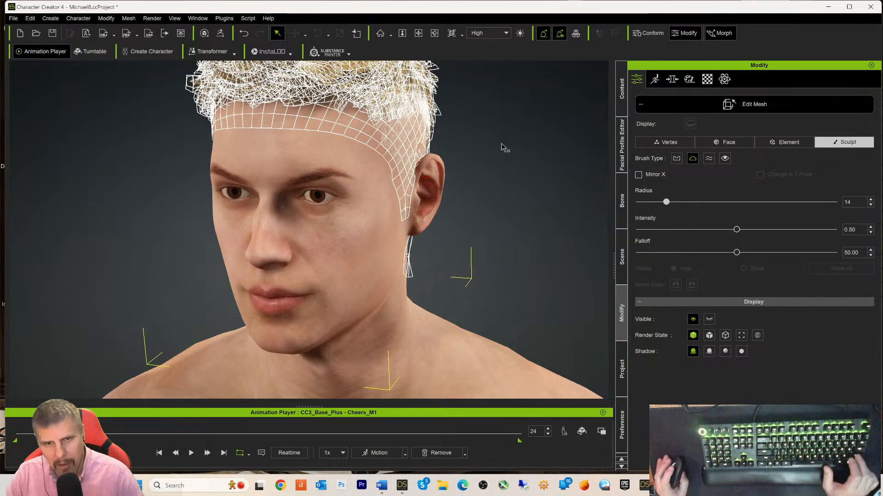
pyautogui.keyDown('alt'); pyautogui.moveTo(508, 186); pyautogui.dragTo(388, 177); pyautogui.keyUp('alt')
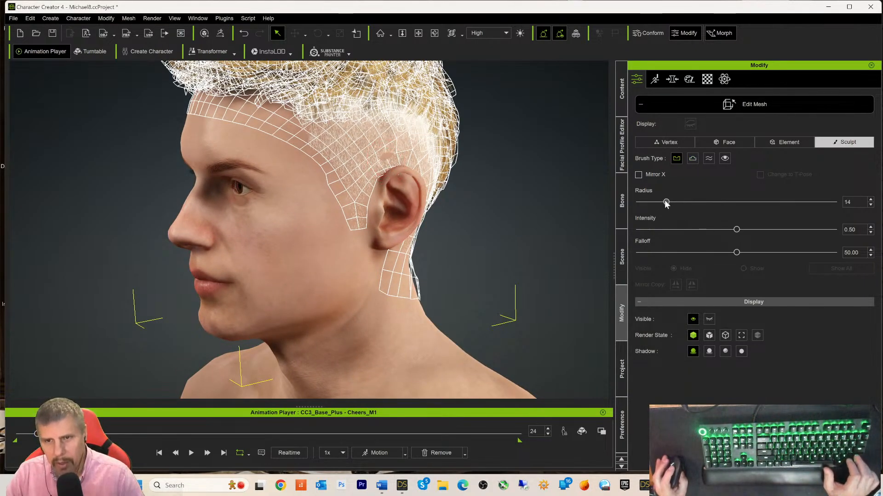
pyautogui.moveTo(665, 202); pyautogui.dragTo(661, 202)
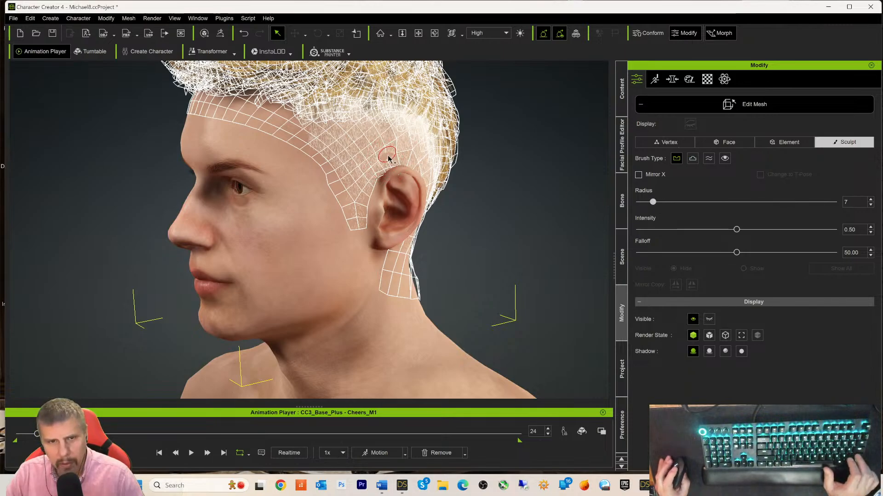
pyautogui.press('ctrl')
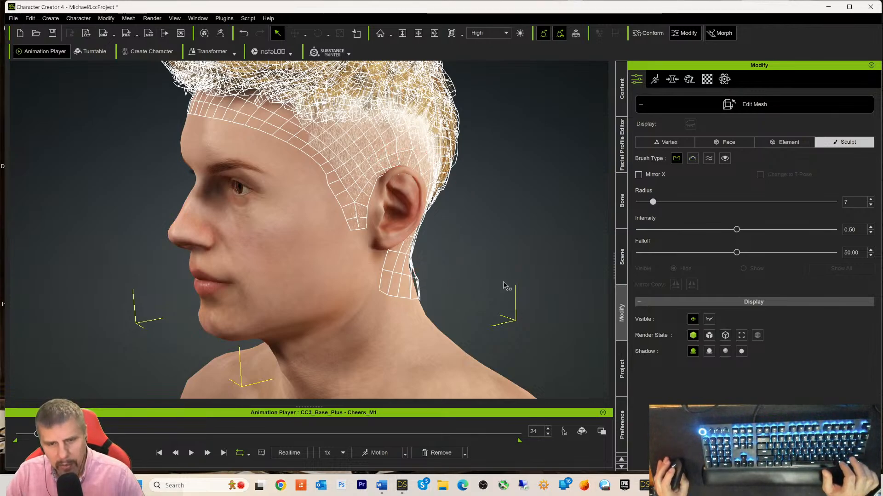
pyautogui.moveTo(480, 281); pyautogui.dragTo(432, 281, button='right')
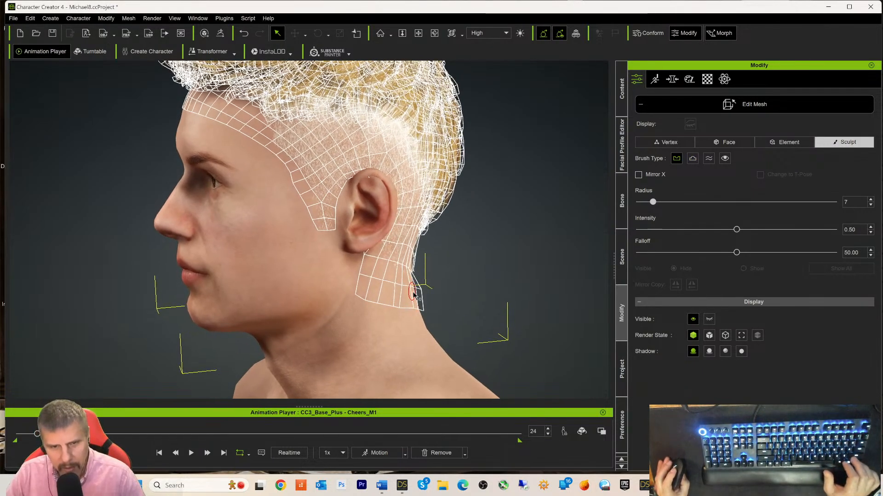
pyautogui.moveTo(464, 291); pyautogui.dragTo(402, 266, button='right')
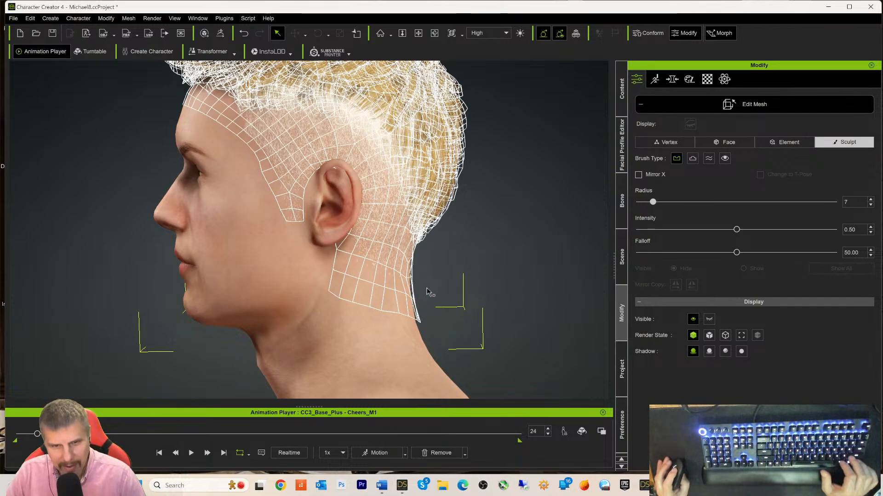
pyautogui.keyDown('alt'); pyautogui.moveTo(510, 277); pyautogui.dragTo(428, 283); pyautogui.keyUp('alt')
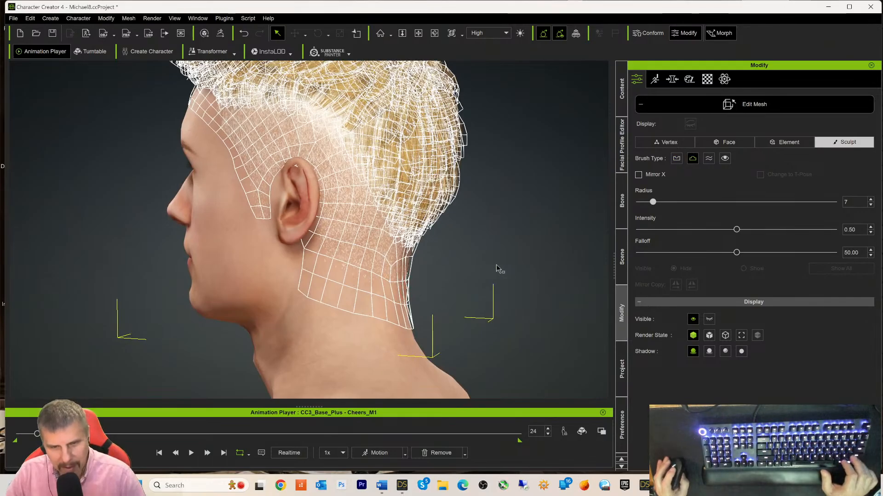
pyautogui.keyDown('alt'); pyautogui.moveTo(496, 268); pyautogui.dragTo(359, 248); pyautogui.keyUp('alt')
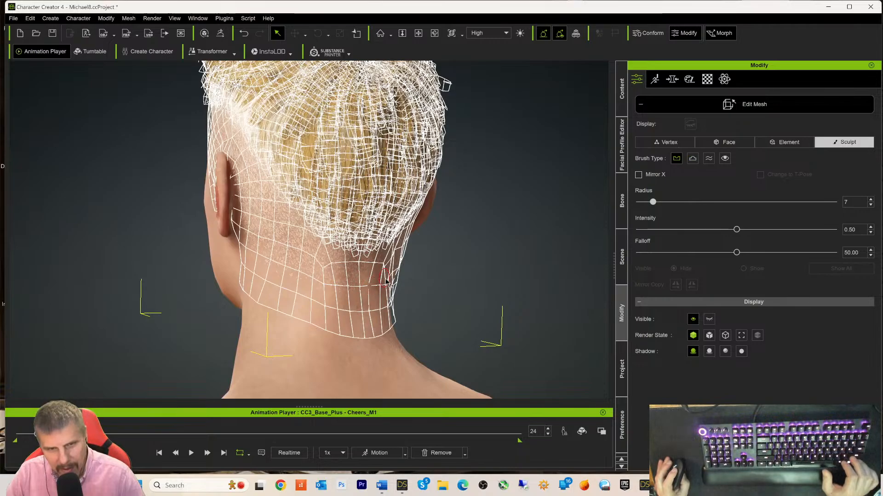
# - Alternate pull and push brushes on the nape hair cap, then sweep round to the front hairline
pyautogui.press('ctrl')
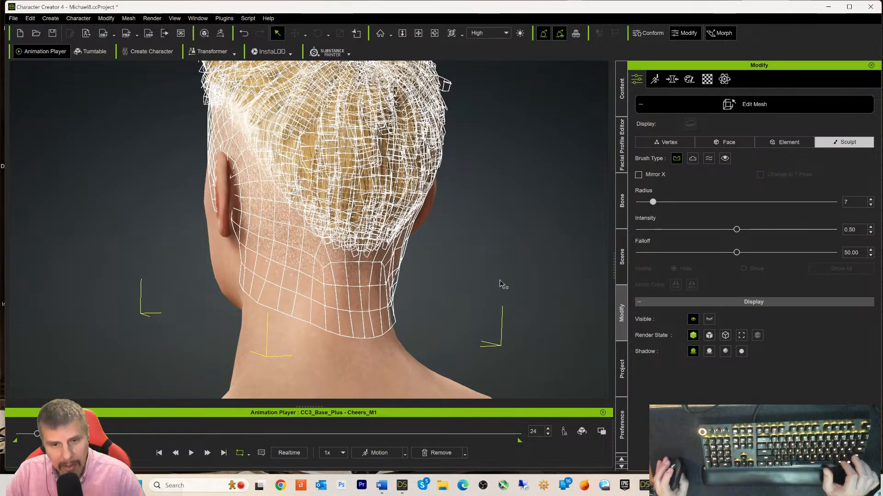
pyautogui.moveTo(501, 284); pyautogui.dragTo(483, 256, button='right')
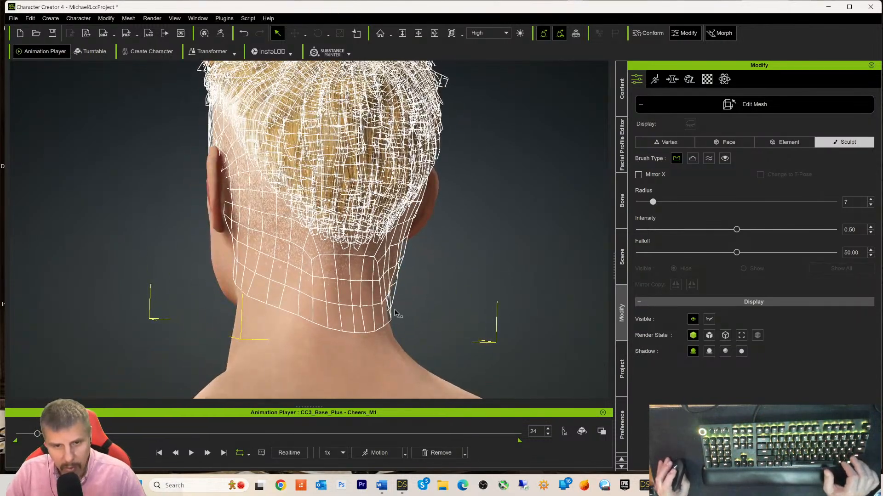
pyautogui.press('alt')
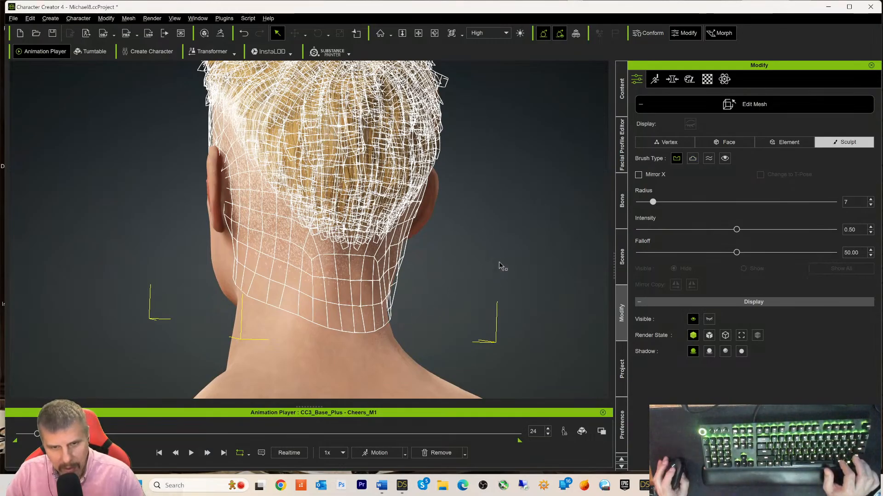
pyautogui.moveTo(501, 267); pyautogui.dragTo(348, 302, button='right')
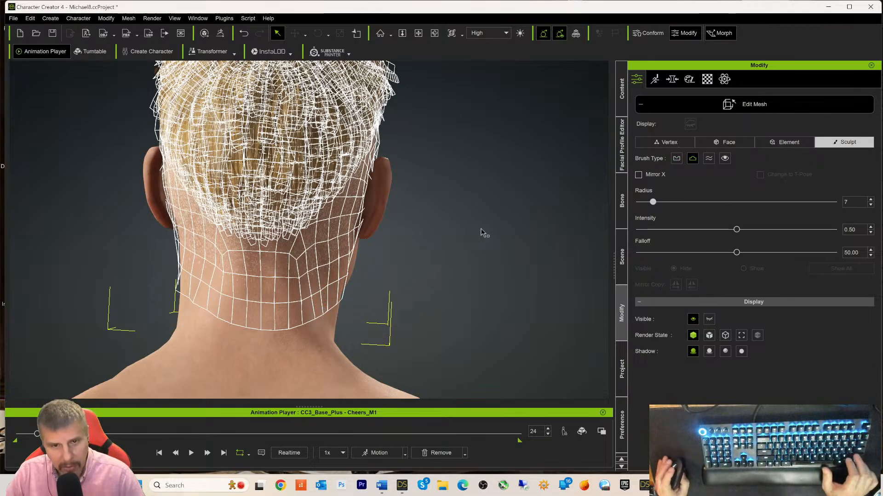
pyautogui.moveTo(503, 233)
pyautogui.mouseDown(button='middle')
pyautogui.moveTo(404, 217)
pyautogui.moveTo(515, 242)
pyautogui.mouseUp(button='middle')
pyautogui.moveTo(514, 243); pyautogui.dragTo(68, 203, button='right')
pyautogui.moveTo(455, 143)
pyautogui.mouseDown(button='right')
pyautogui.moveTo(258, 168)
pyautogui.moveTo(312, 166)
pyautogui.mouseUp(button='right')
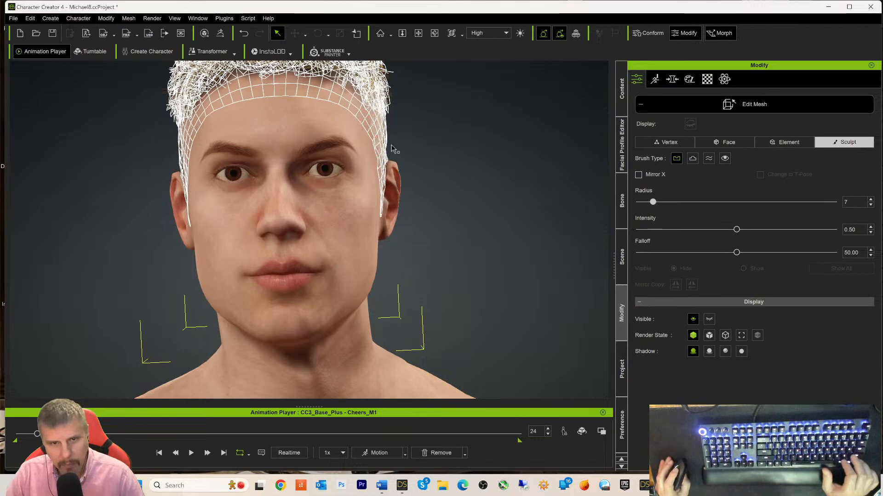
# - Sculpt the hair-cap edge along the left side of the neck from profile and three-quarter views
pyautogui.moveTo(463, 152); pyautogui.dragTo(366, 180, button='right')
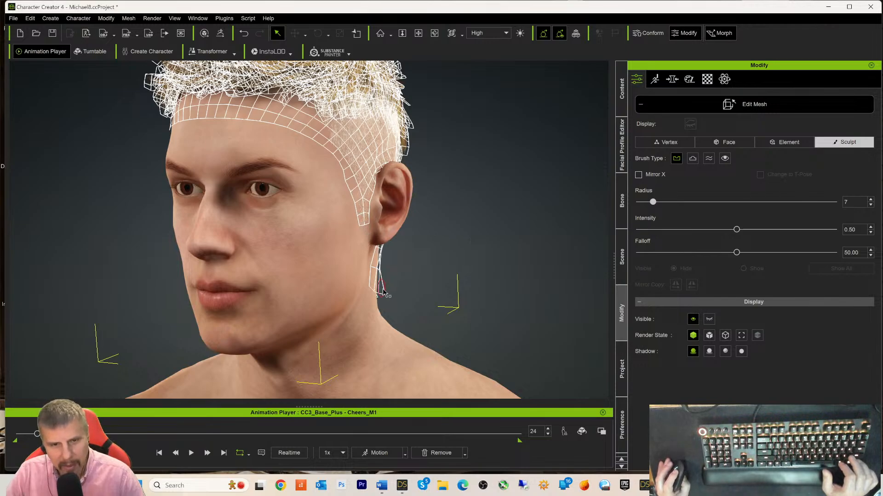
pyautogui.moveTo(455, 268); pyautogui.dragTo(393, 277, button='right')
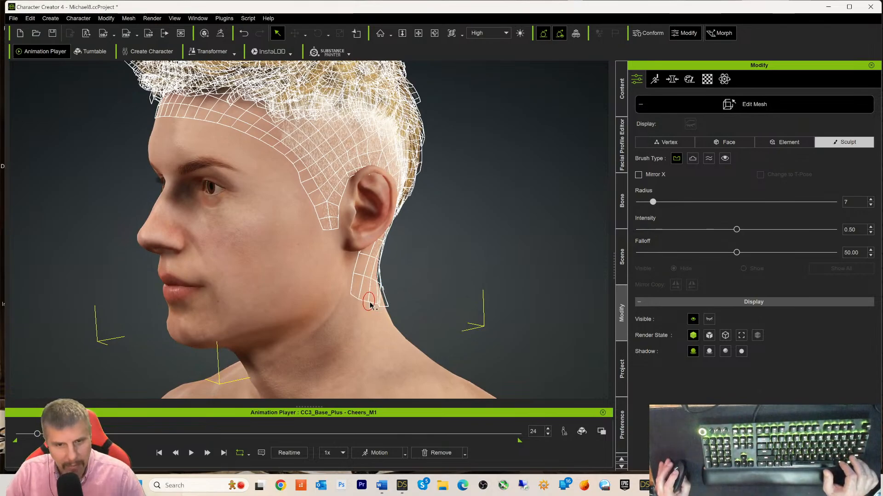
pyautogui.moveTo(478, 263); pyautogui.dragTo(404, 257, button='right')
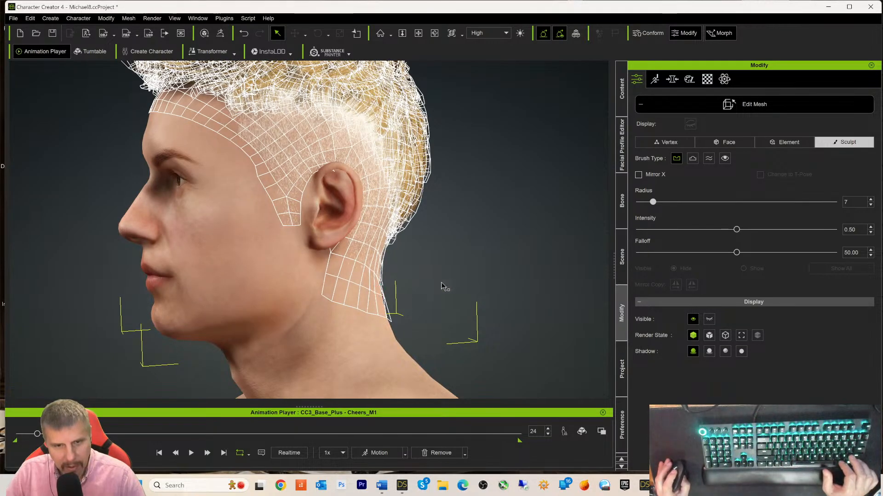
pyautogui.moveTo(441, 286); pyautogui.dragTo(518, 256, button='right')
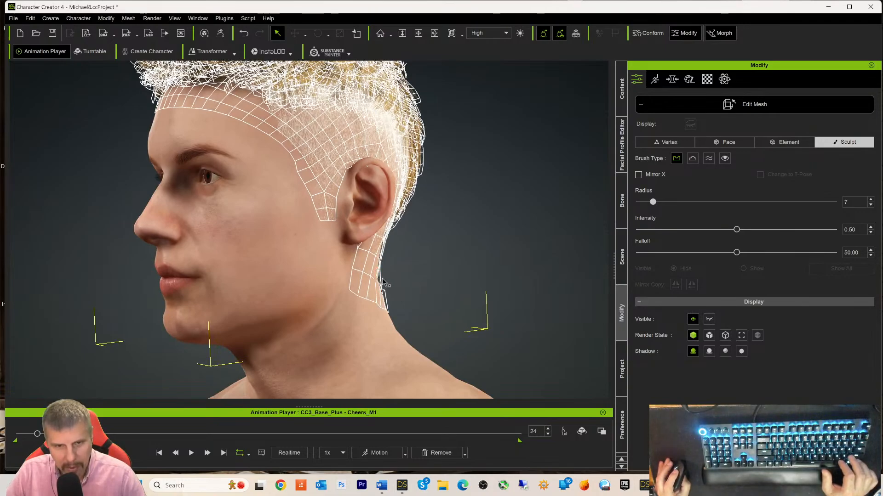
pyautogui.moveTo(470, 263); pyautogui.dragTo(349, 252, button='right')
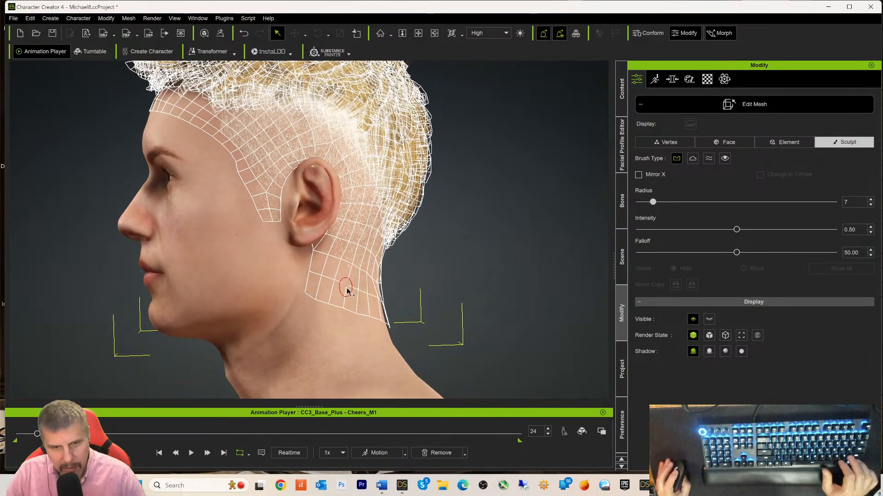
# - Switch the radius-7 brush to push mode and touch up the cap edge at the bottom of the nape
pyautogui.press('alt')
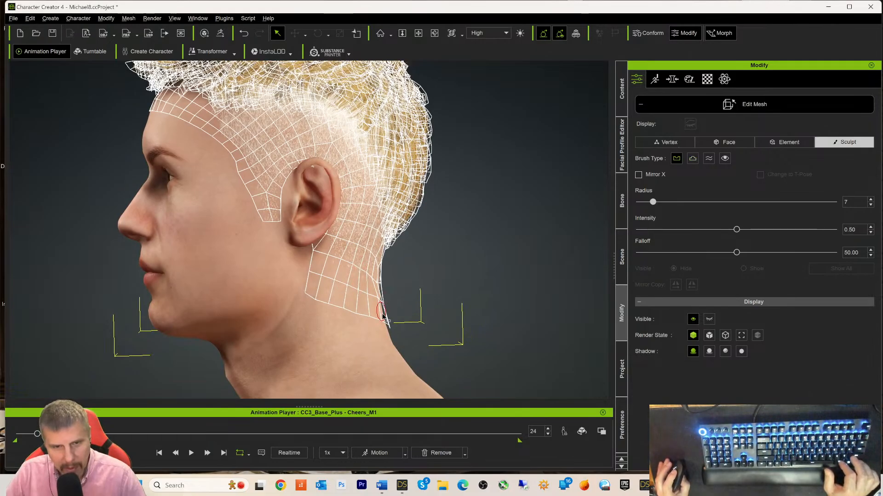
pyautogui.moveTo(383, 317); pyautogui.dragTo(502, 220, button='right')
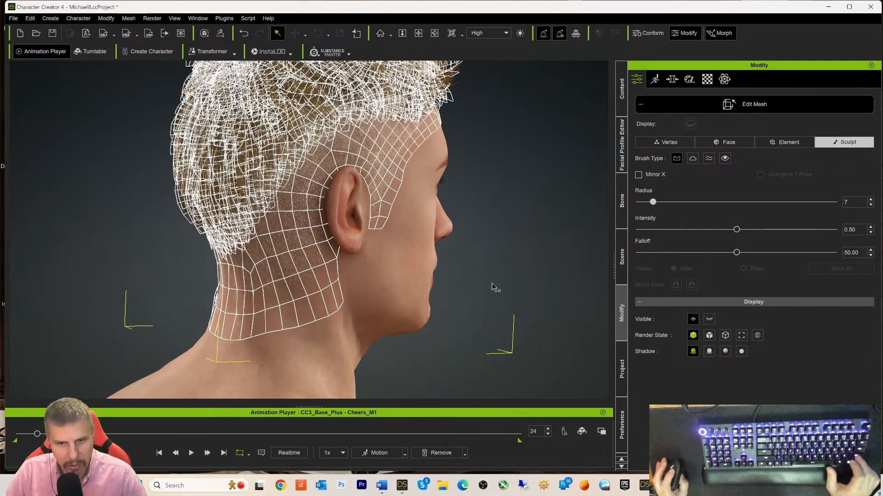
pyautogui.moveTo(483, 286); pyautogui.dragTo(455, 262, button='right')
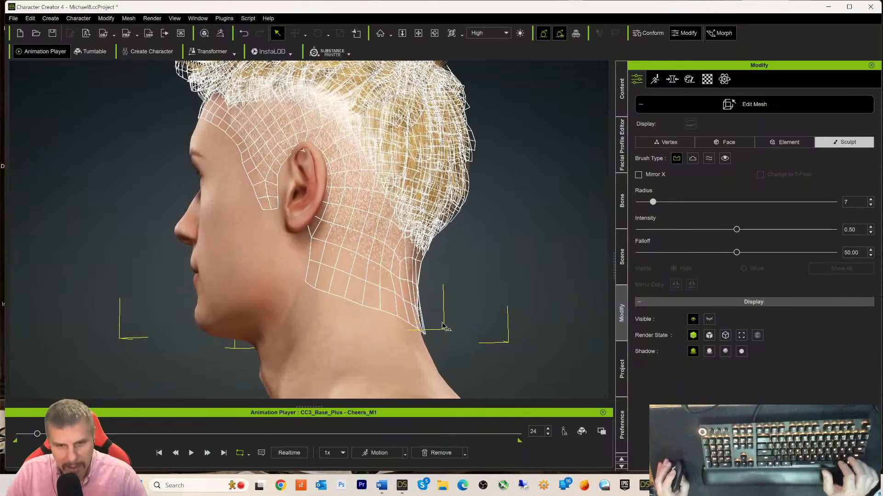
pyautogui.moveTo(443, 326)
pyautogui.mouseDown(button='right')
pyautogui.moveTo(501, 276)
pyautogui.moveTo(510, 281)
pyautogui.moveTo(451, 277)
pyautogui.moveTo(377, 298)
pyautogui.mouseUp(button='right')
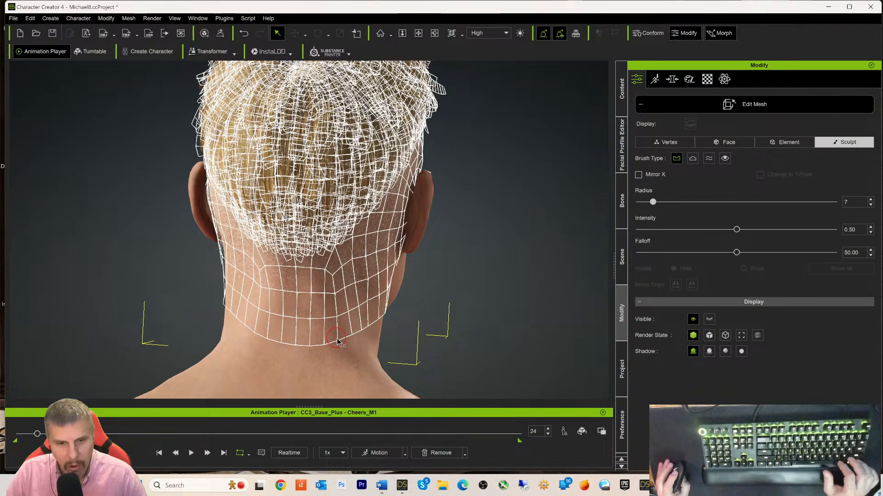
pyautogui.press('alt')
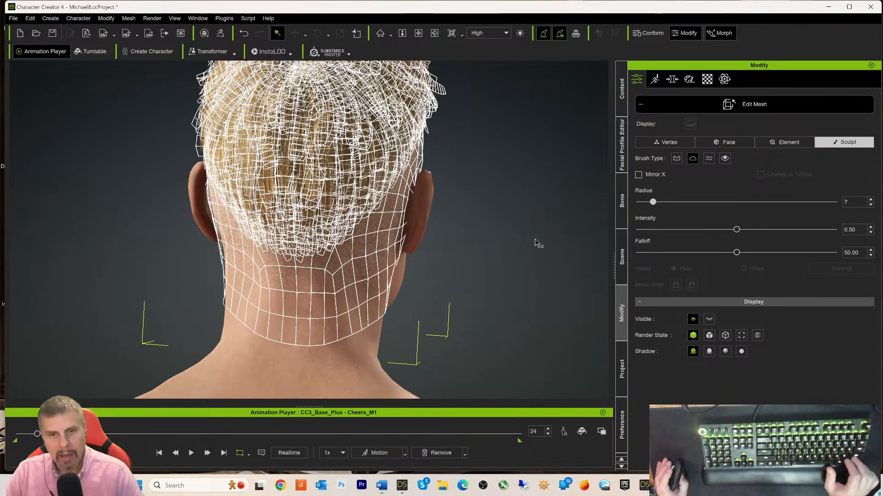
pyautogui.press('alt')
pyautogui.press('alt')
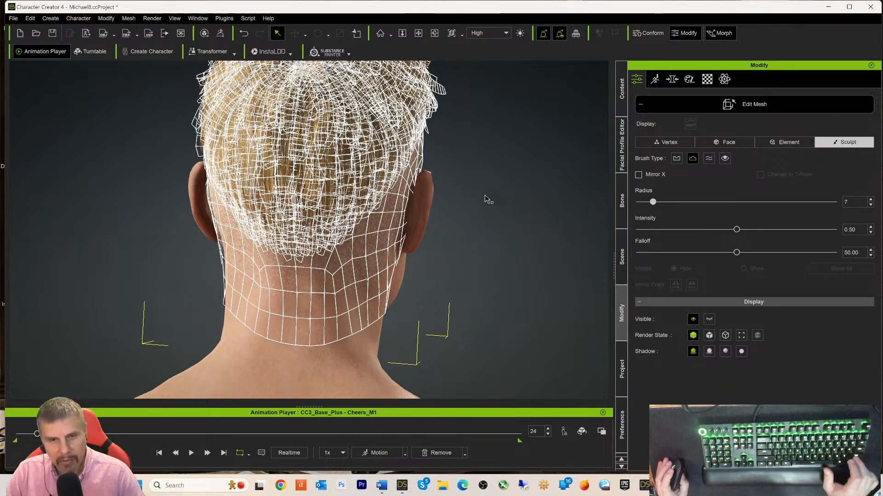
pyautogui.moveTo(518, 253)
pyautogui.mouseDown(button='right')
pyautogui.moveTo(145, 236)
pyautogui.moveTo(178, 150)
pyautogui.mouseUp(button='right')
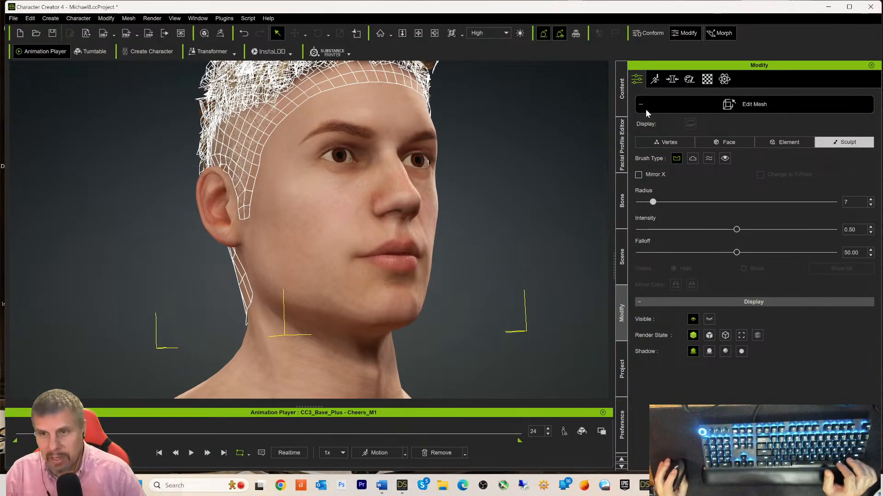
# - Exit Edit Mesh and inspect the textured hair with faded sides from several angles
pyautogui.click(714, 107)
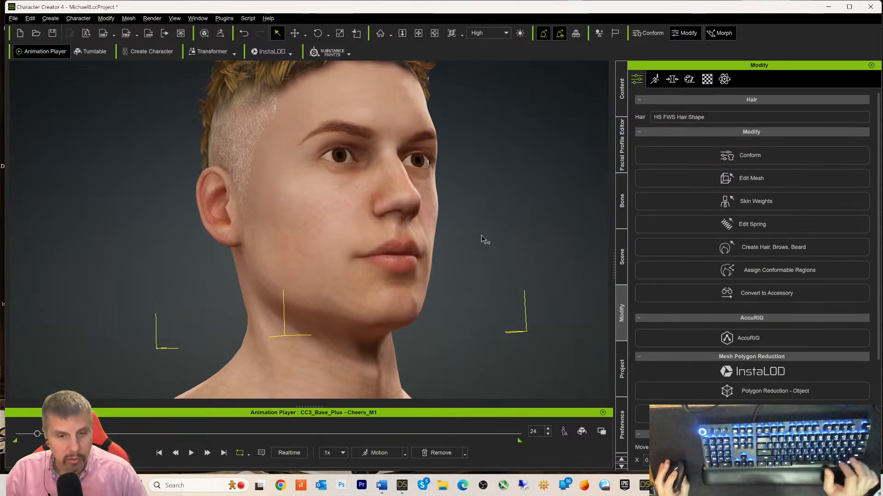
pyautogui.moveTo(485, 239); pyautogui.dragTo(574, 344, button='right')
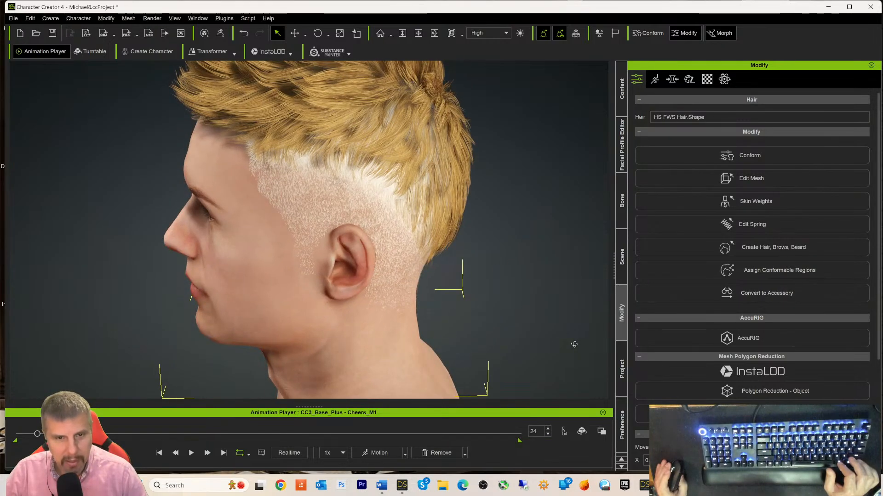
pyautogui.moveTo(340, 257); pyautogui.dragTo(615, 279, button='right')
pyautogui.moveTo(487, 265); pyautogui.dragTo(475, 272, button='middle')
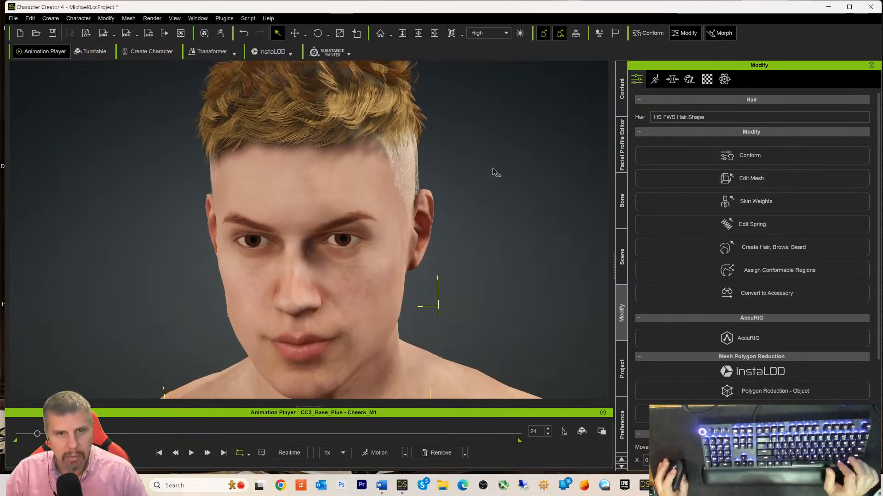
pyautogui.moveTo(492, 168); pyautogui.dragTo(513, 251, button='middle')
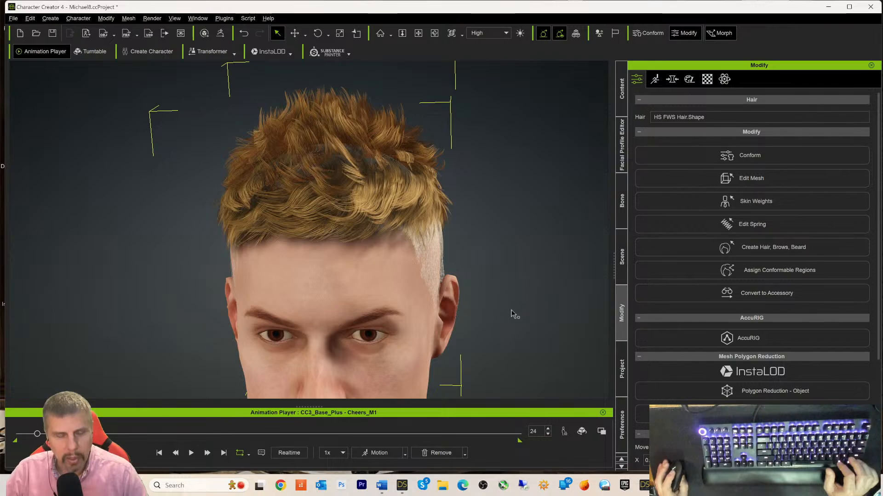
pyautogui.moveTo(514, 311); pyautogui.dragTo(546, 341, button='right')
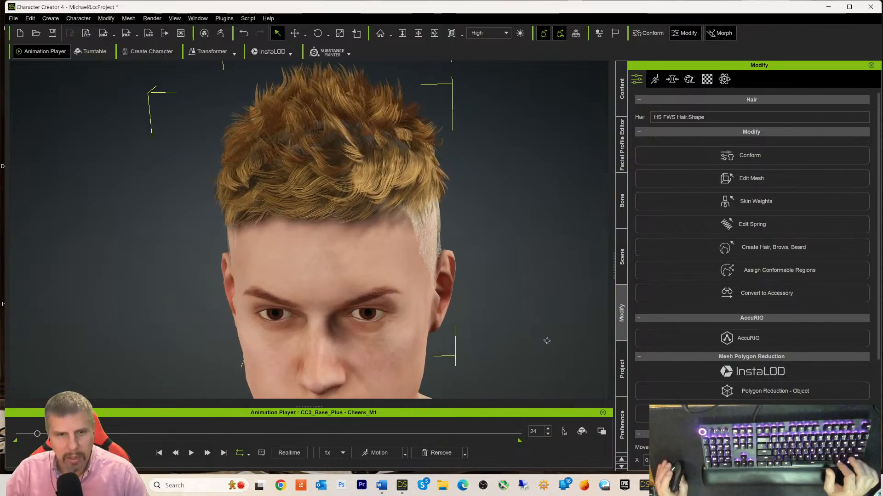
pyautogui.click(404, 490)
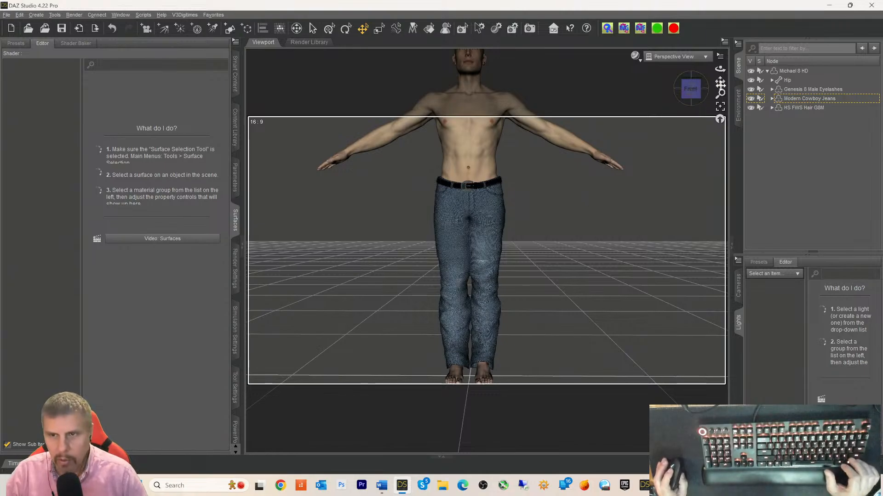
# - Select the HS FWS Hair G8M figure and expand its individual surface groups in the Surfaces pane
pyautogui.moveTo(720, 82); pyautogui.dragTo(725, 232)
pyautogui.scroll(-2, 677, 117)
pyautogui.scroll(3, 677, 118)
pyautogui.scroll(5, 677, 119)
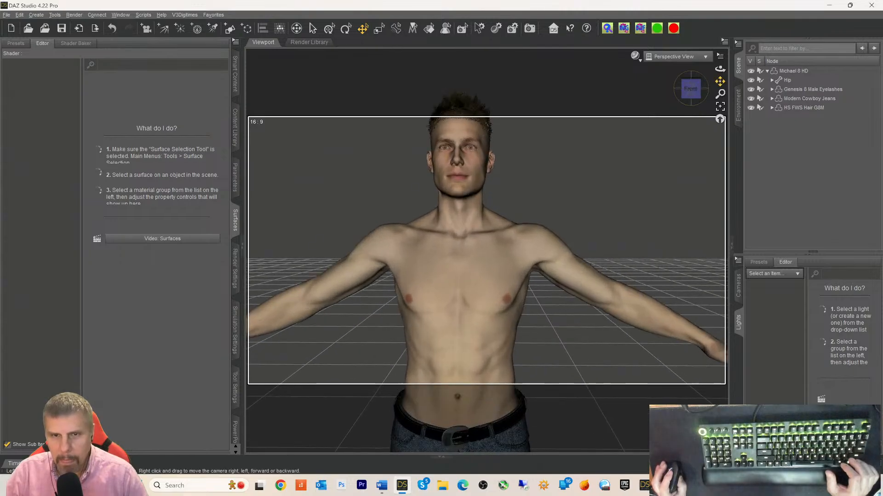
pyautogui.scroll(-4, 677, 118)
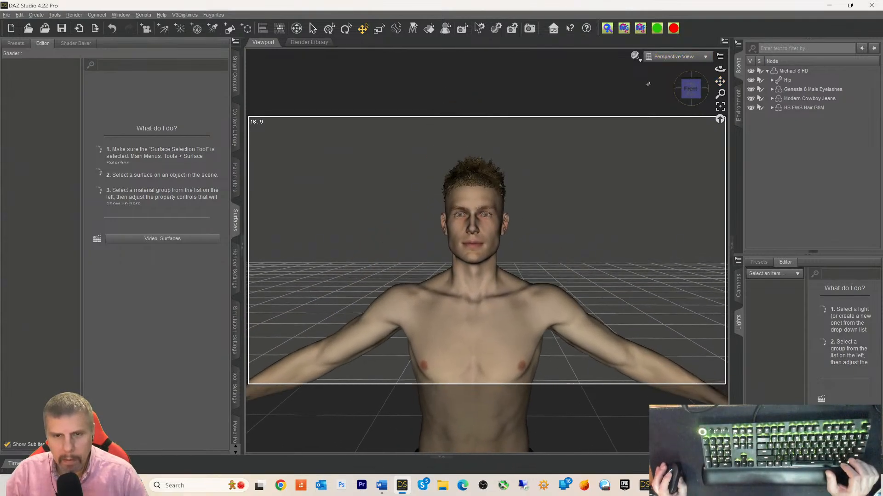
pyautogui.click(788, 109)
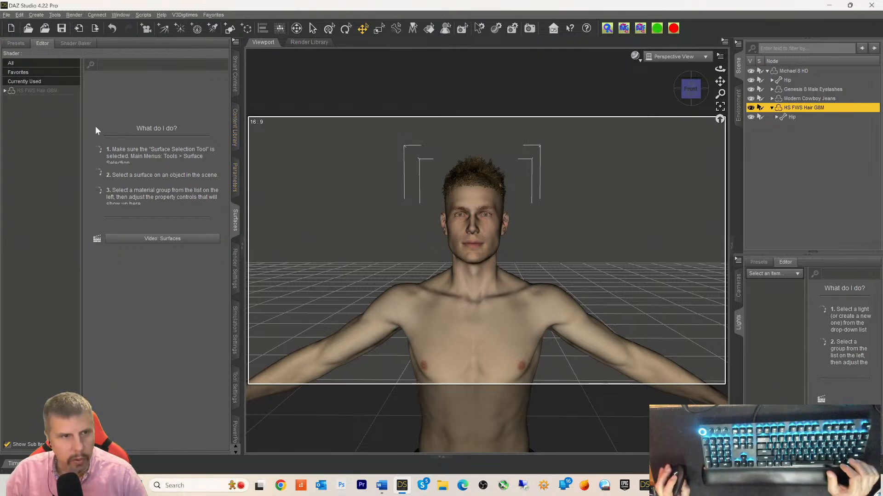
pyautogui.click(25, 92)
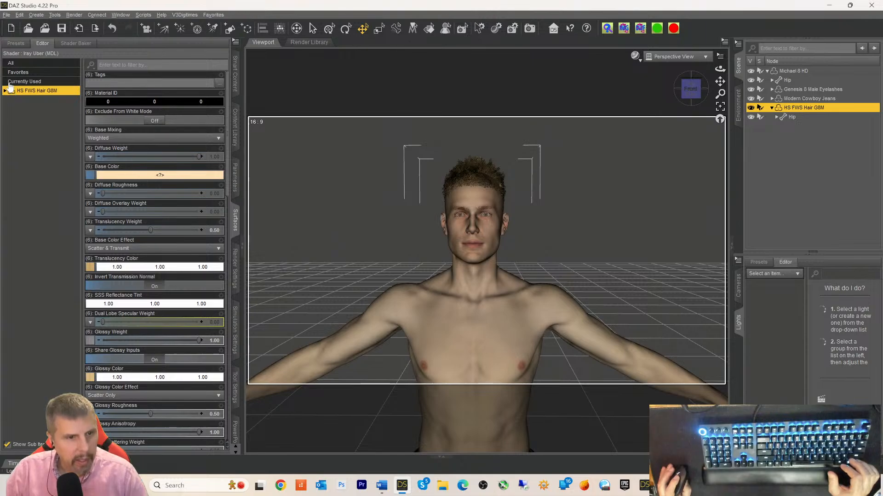
pyautogui.click(5, 91)
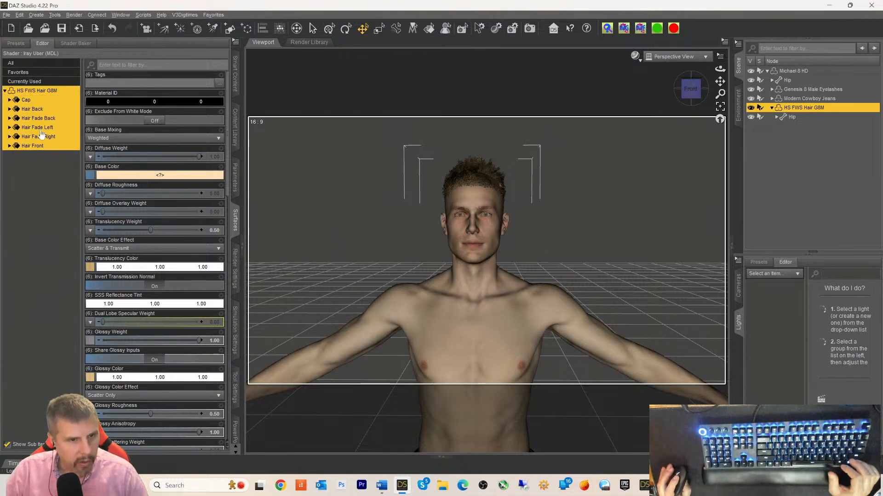
pyautogui.scroll(-3, 102, 273)
pyautogui.scroll(-9, 102, 273)
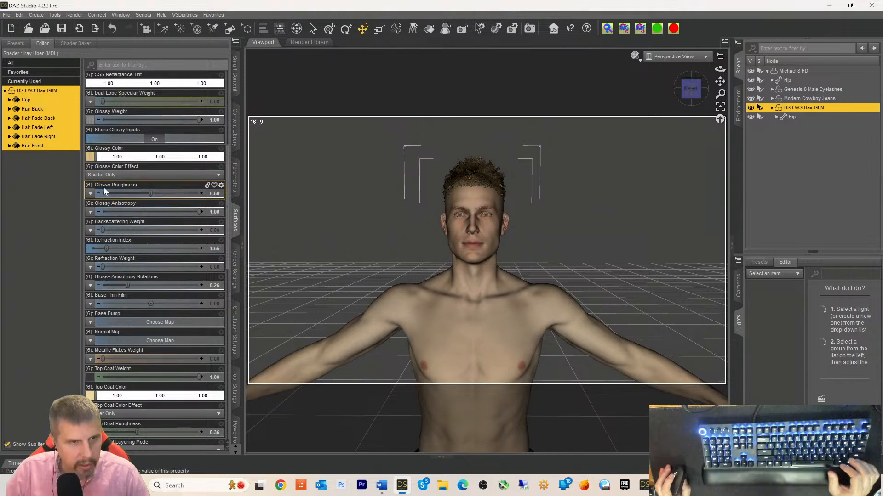
pyautogui.scroll(10, 104, 183)
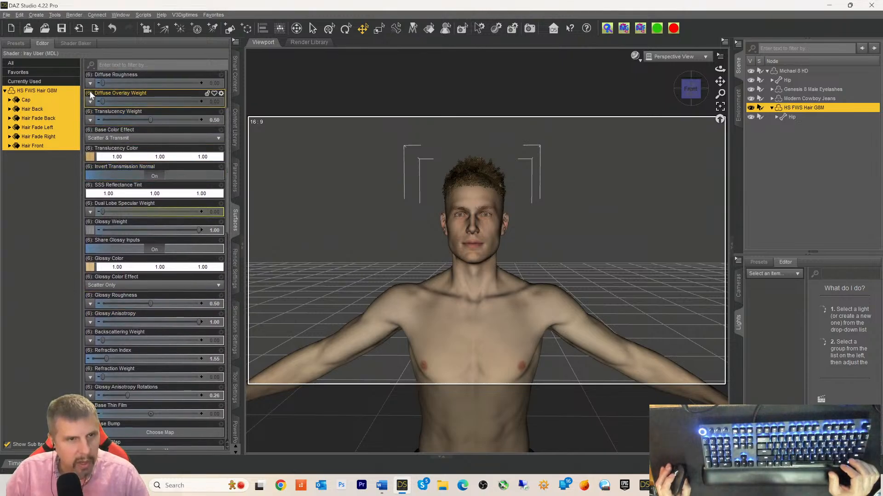
pyautogui.scroll(10, 91, 166)
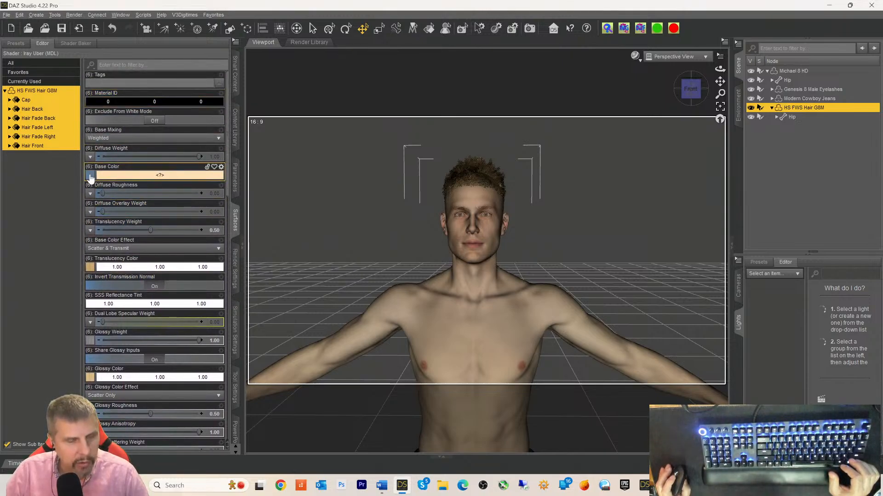
pyautogui.scroll(-3, 90, 184)
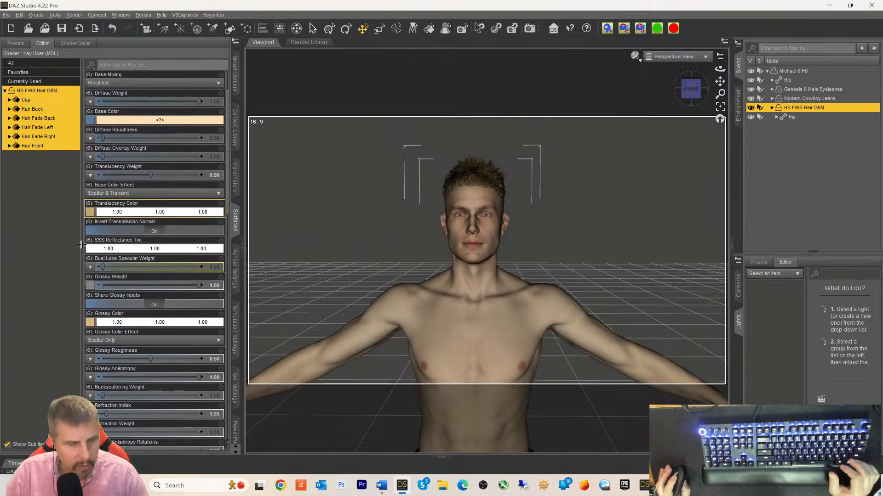
# - Check the Translucency Color map's image options, then close them without changes
pyautogui.moveTo(89, 216)
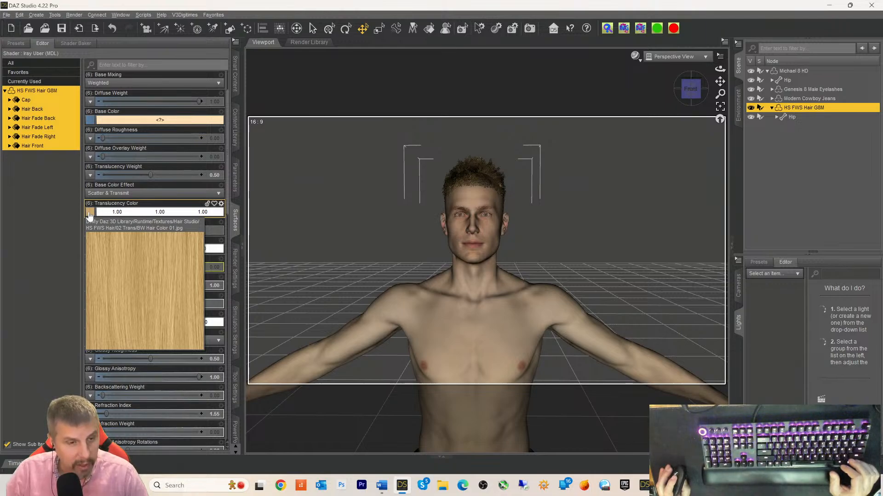
pyautogui.rightClick(89, 213)
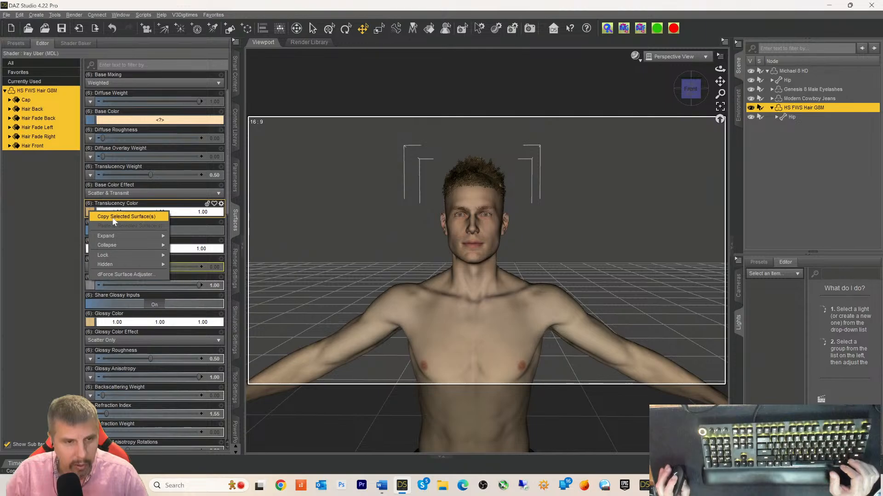
pyautogui.click(89, 212)
pyautogui.click(89, 213)
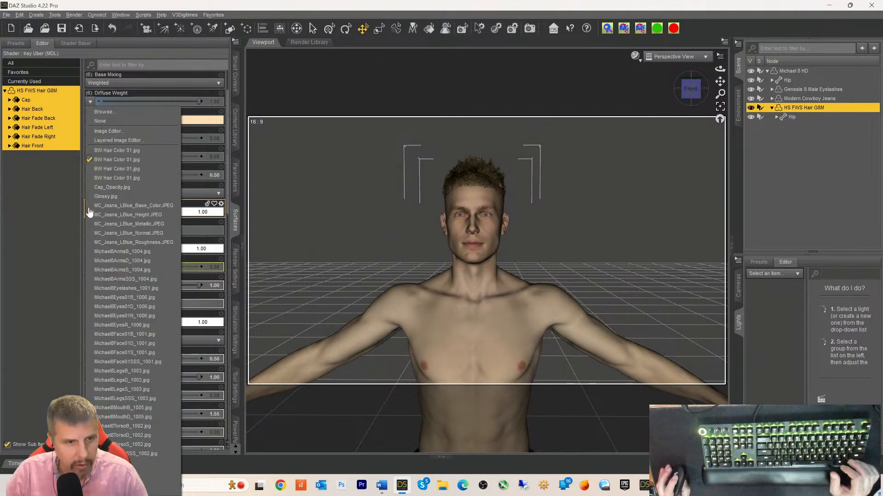
pyautogui.click(104, 115)
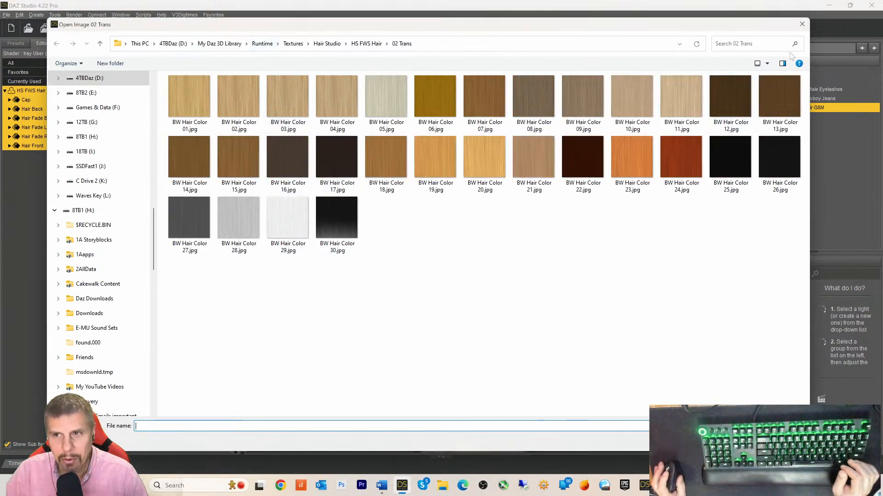
pyautogui.click(802, 24)
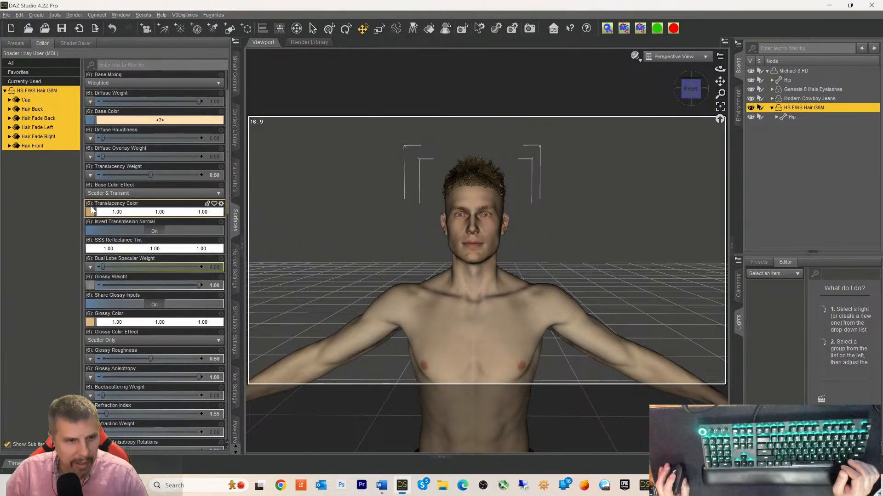
# - Browse the Translucency Color image and pick BW Hair Color 01.jpg in the 02 Trans folder
pyautogui.moveTo(91, 218)
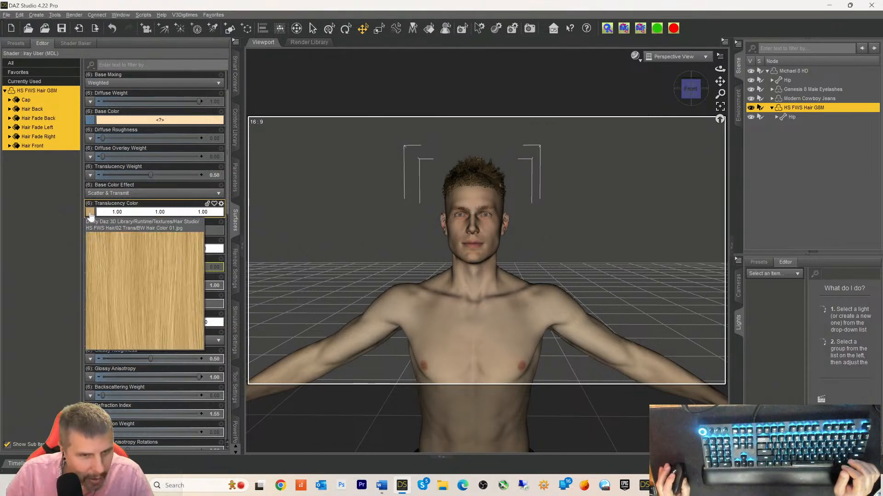
pyautogui.click(90, 217)
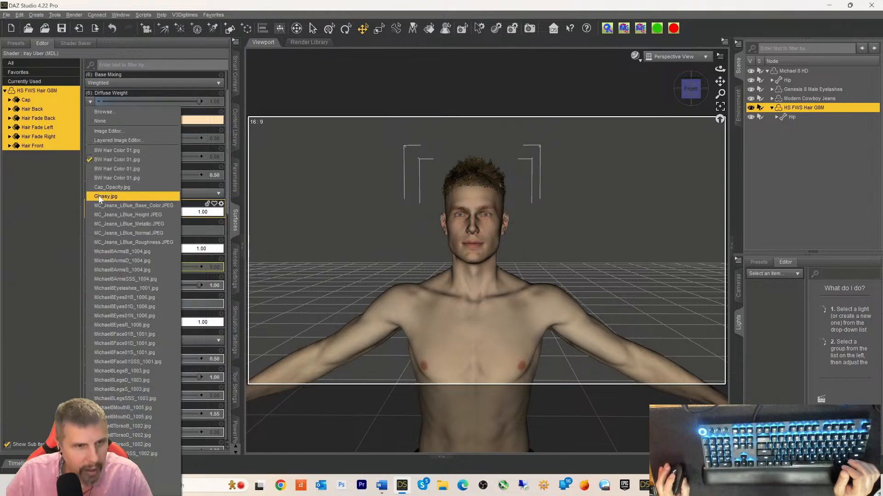
pyautogui.click(108, 112)
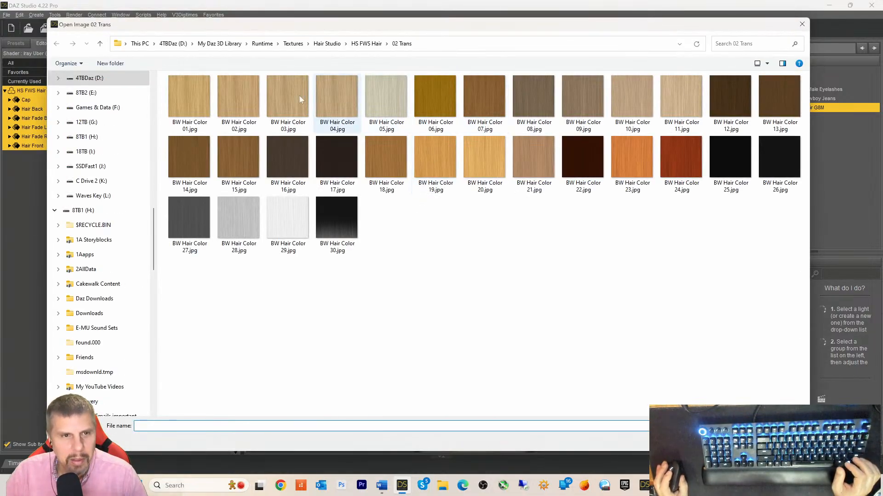
pyautogui.click(186, 100)
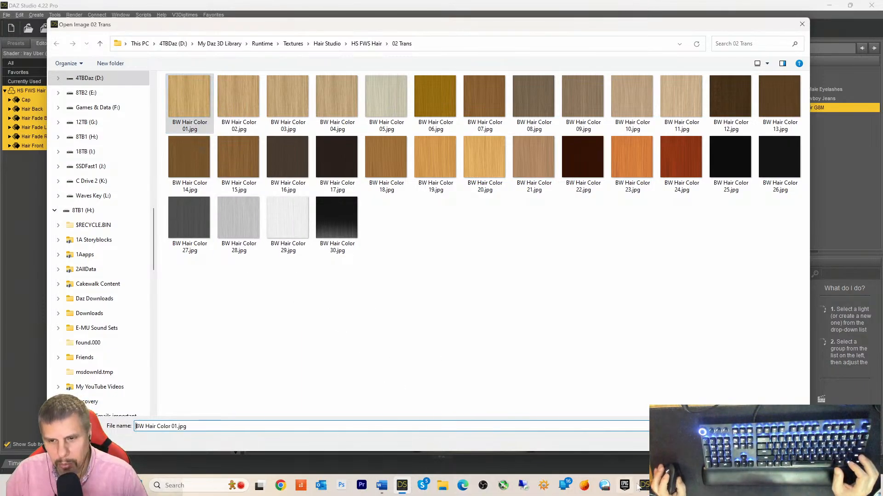
pyautogui.click(664, 487)
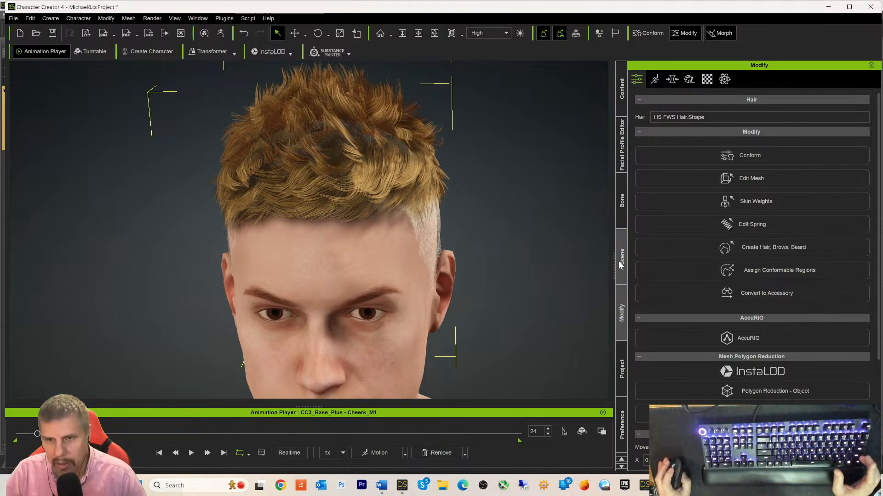
# - Assign BW Hair Color 01.jpg from DAZ Studio to the hair material's Base Color channel
pyautogui.click(707, 79)
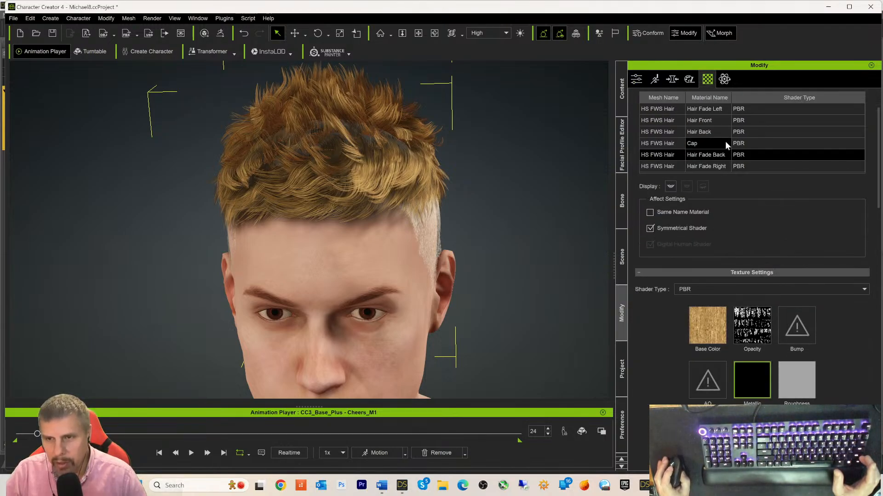
pyautogui.click(703, 341)
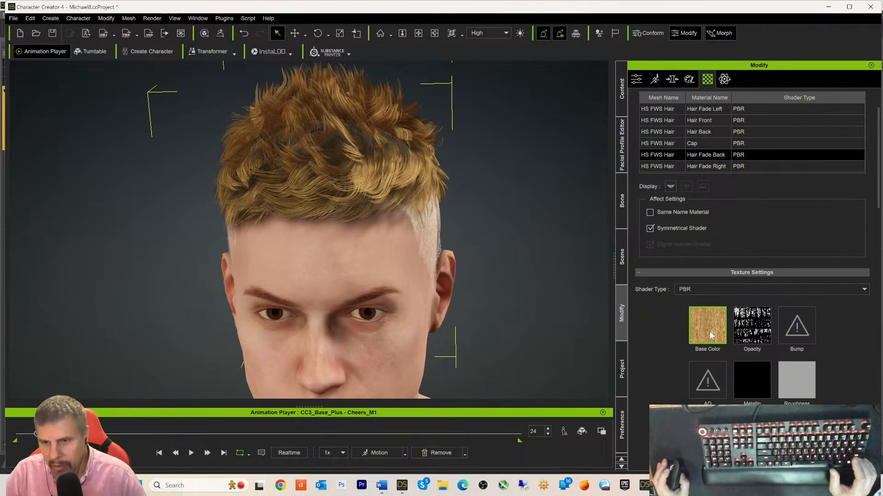
pyautogui.scroll(1, 709, 332)
pyautogui.scroll(-1, 710, 335)
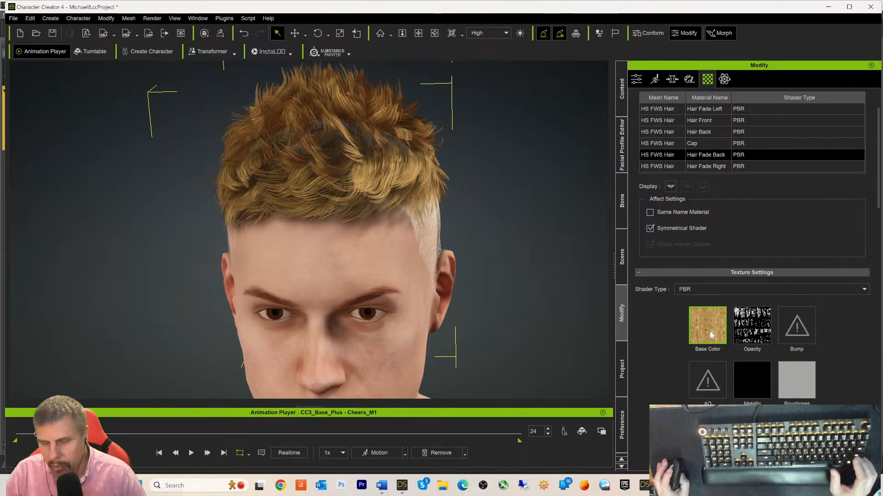
pyautogui.moveTo(711, 335)
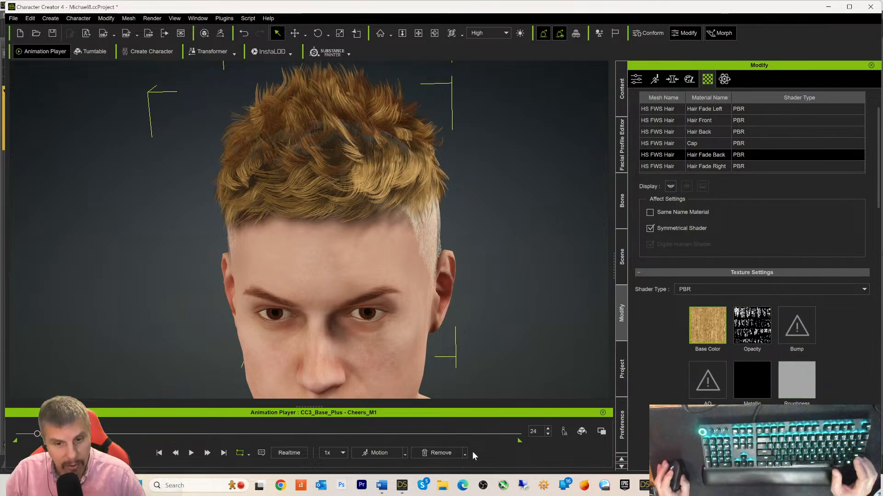
pyautogui.click(402, 487)
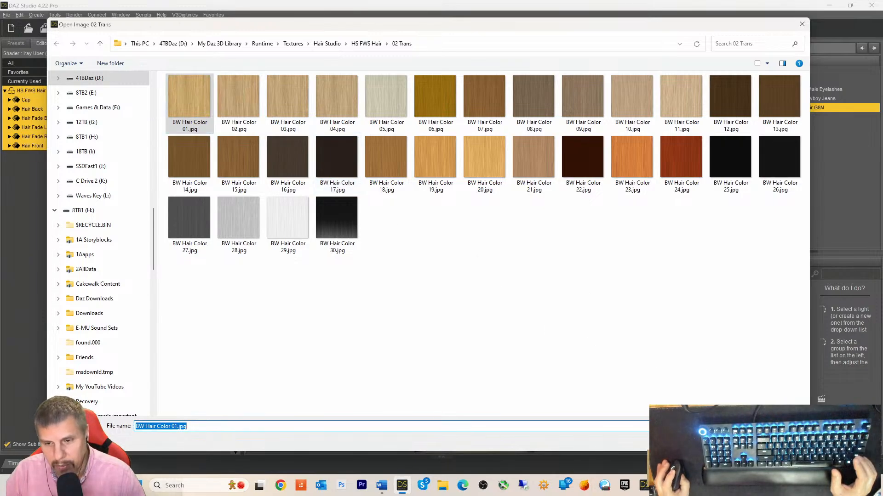
pyautogui.moveTo(685, 486); pyautogui.dragTo(700, 329)
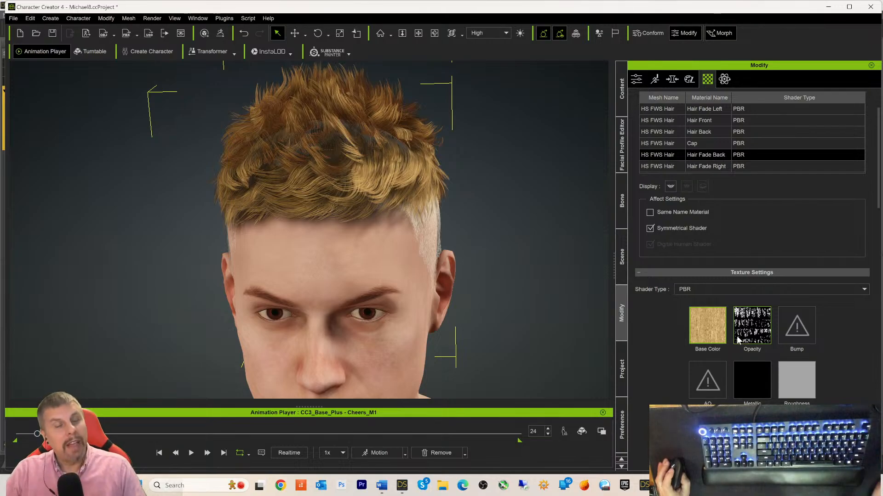
pyautogui.moveTo(738, 338)
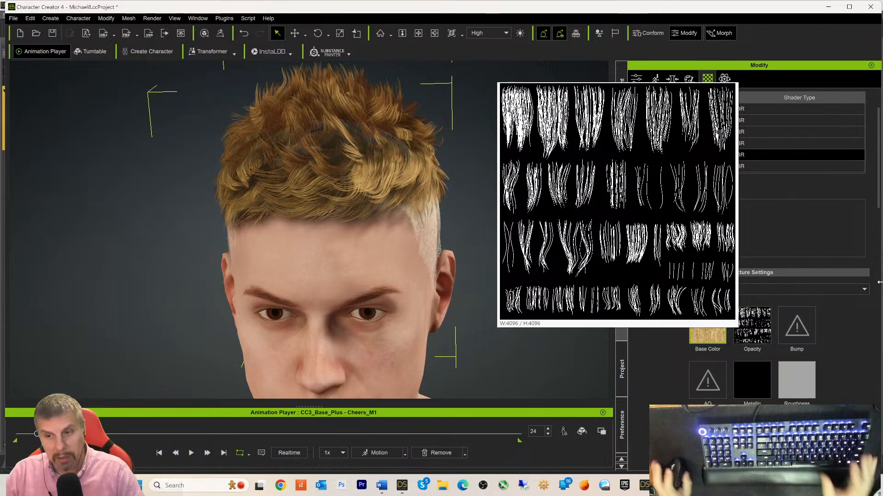
pyautogui.click(399, 416)
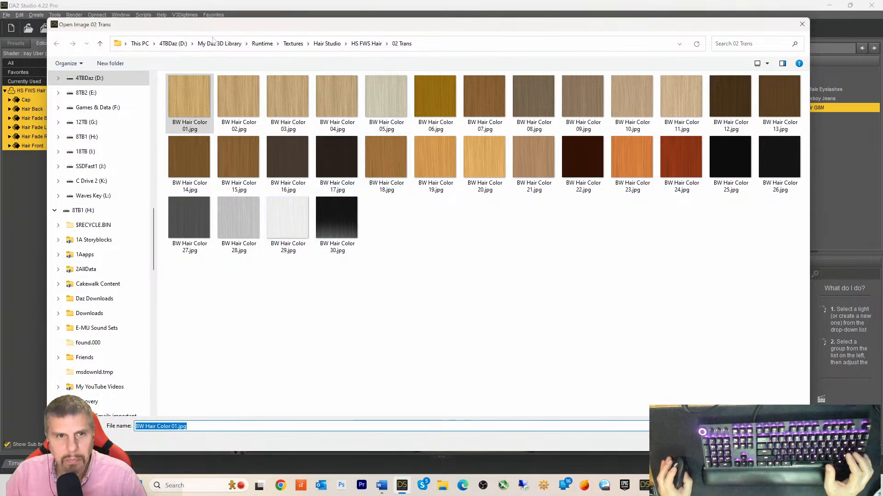
# - Close the file browser and browse for a Glossy Weight texture in the HS FWS Hair folder
pyautogui.click(802, 25)
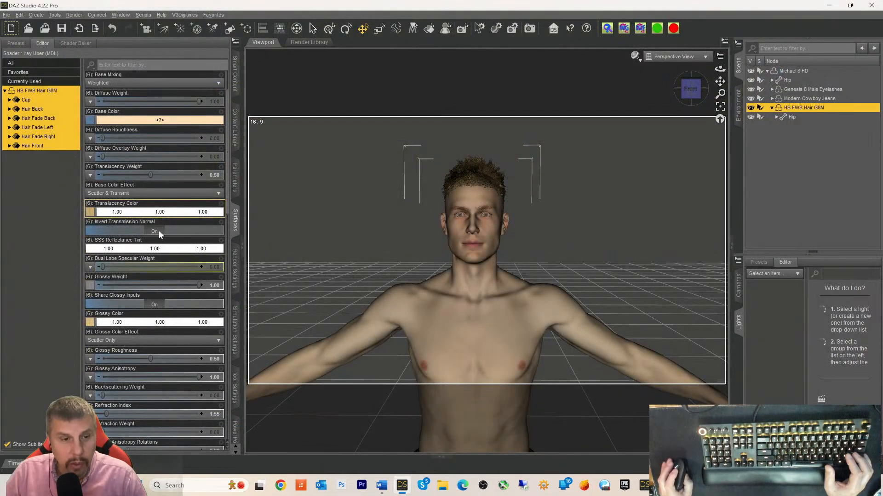
pyautogui.moveTo(89, 286)
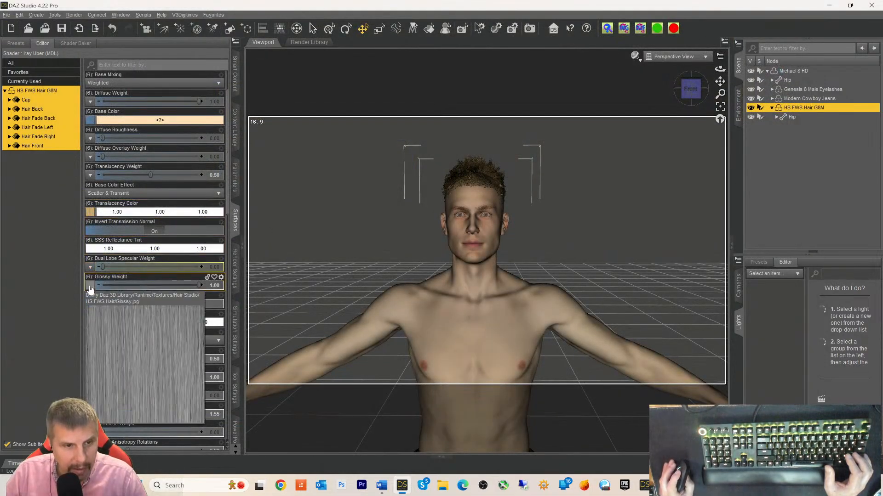
pyautogui.click(90, 287)
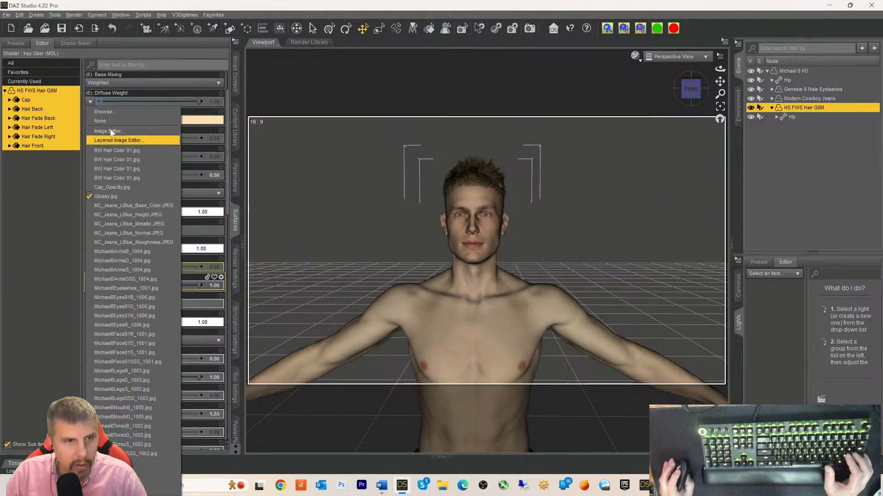
pyautogui.click(122, 118)
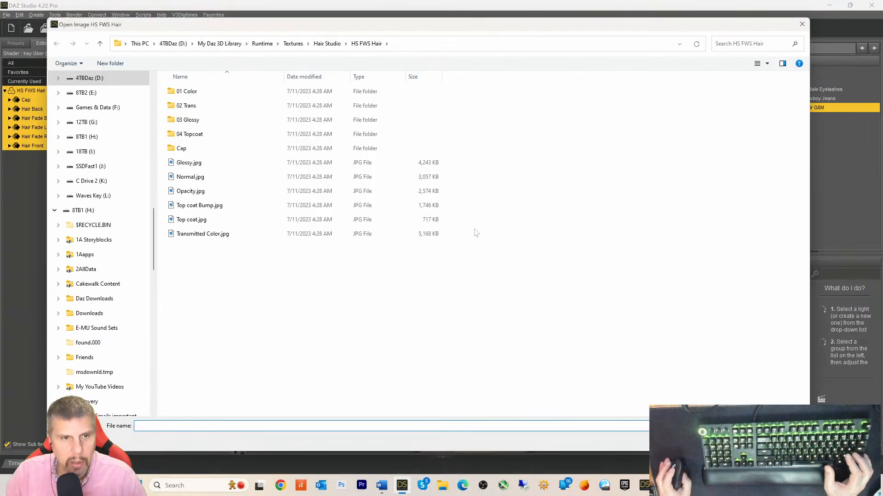
# - Show the folder as extra large icons and drag Normal.jpg onto Character Creator's Bump channel
pyautogui.rightClick(600, 184)
pyautogui.moveTo(638, 189)
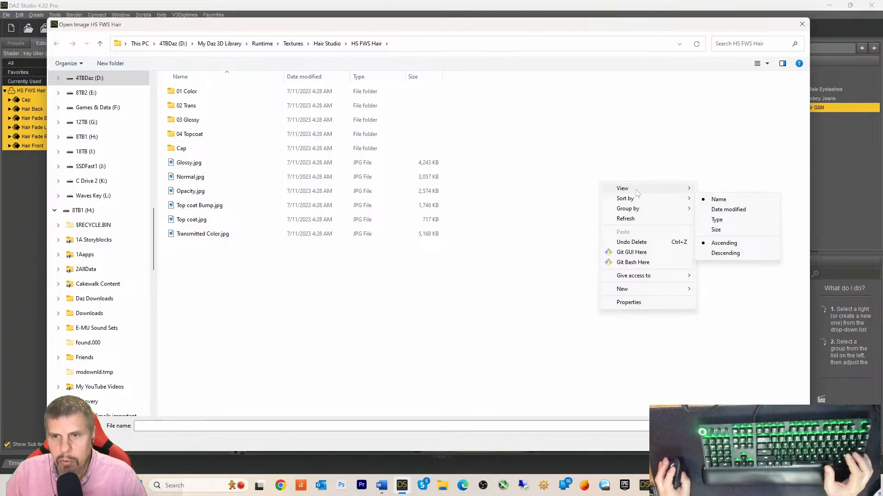
pyautogui.click(738, 190)
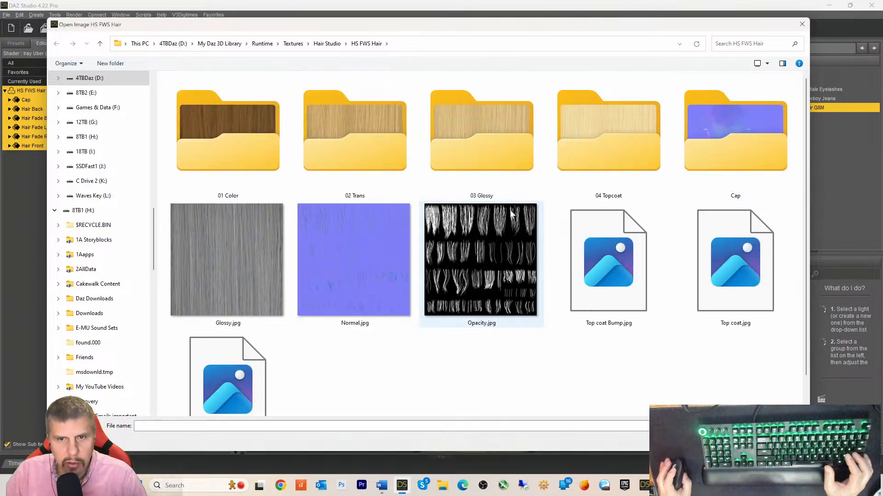
pyautogui.scroll(-2, 492, 217)
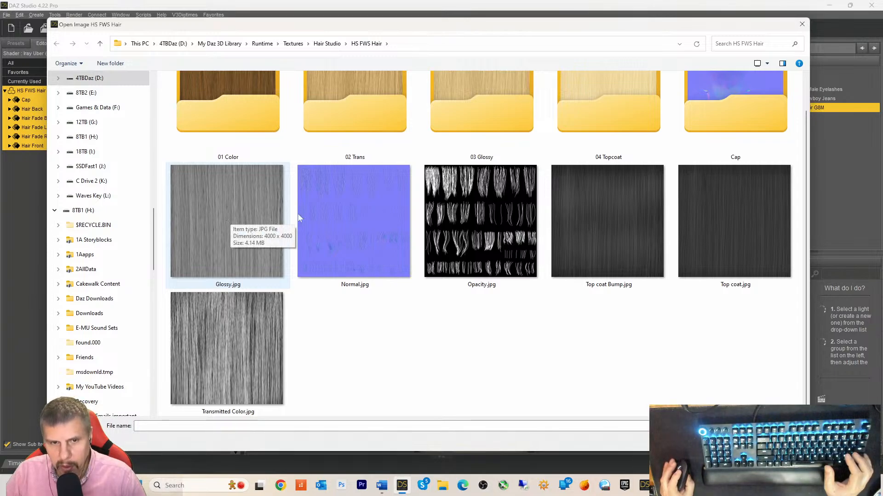
pyautogui.click(351, 210)
pyautogui.moveTo(665, 485); pyautogui.dragTo(797, 321)
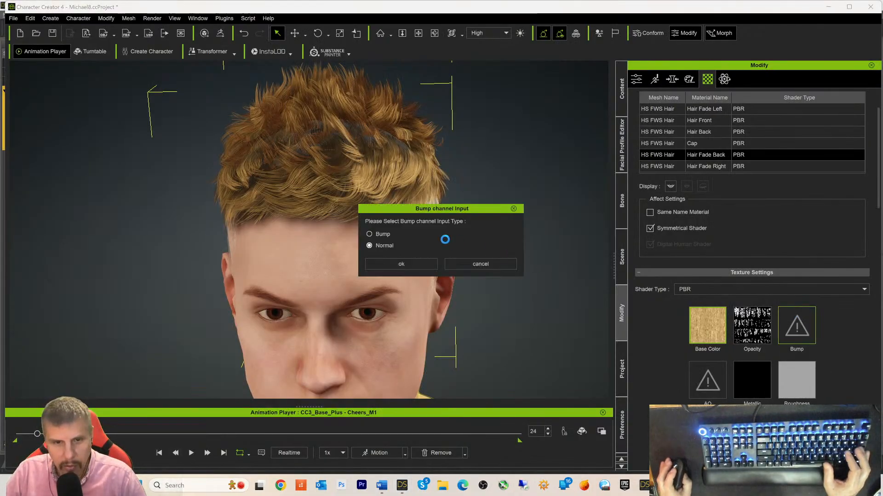
# - Load Normal.jpg as a normal map and review the Hair Fade Left, Back, Right and Cap maps
pyautogui.click(400, 263)
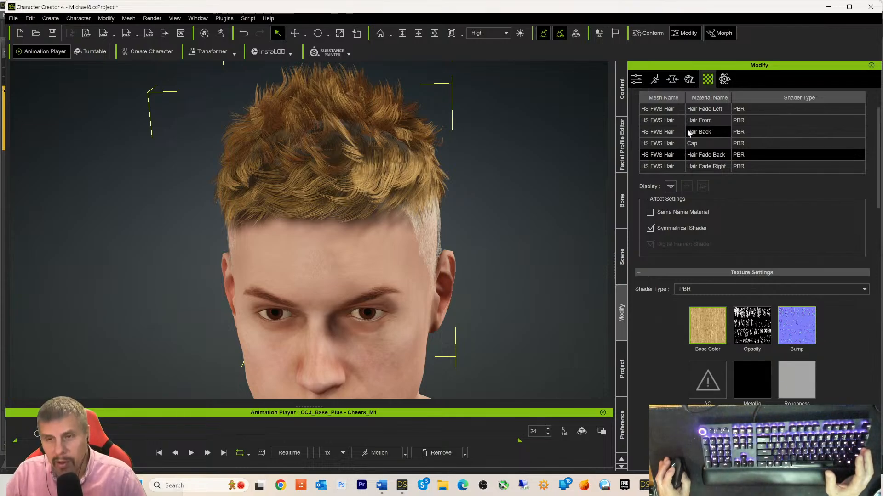
pyautogui.click(669, 109)
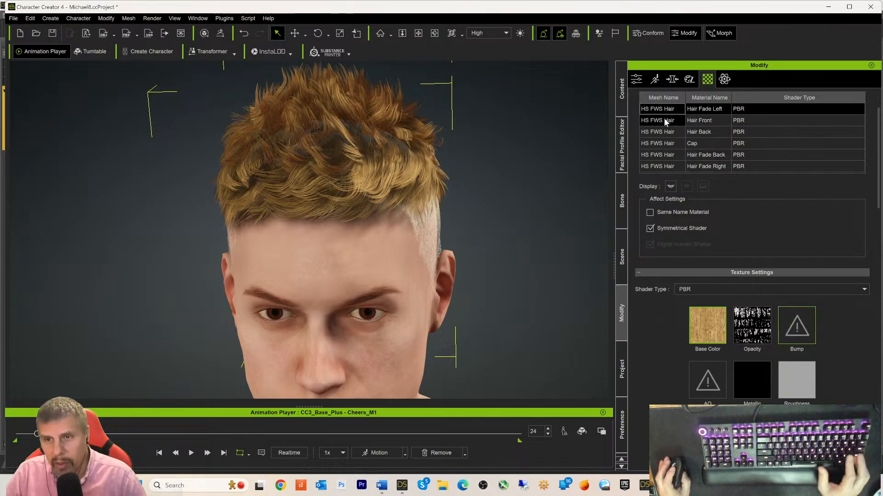
pyautogui.click(665, 155)
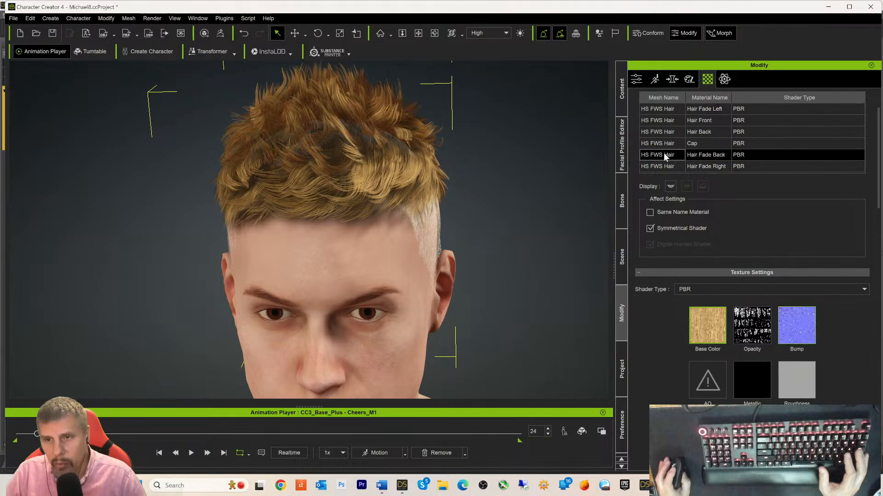
pyautogui.click(661, 167)
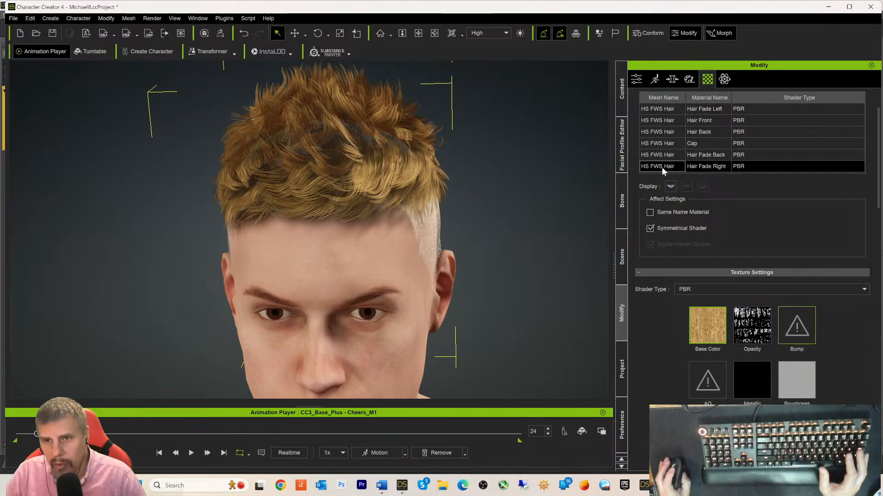
pyautogui.click(661, 143)
# - Return to DAZ Studio and close the image file browser
pyautogui.moveTo(378, 482)
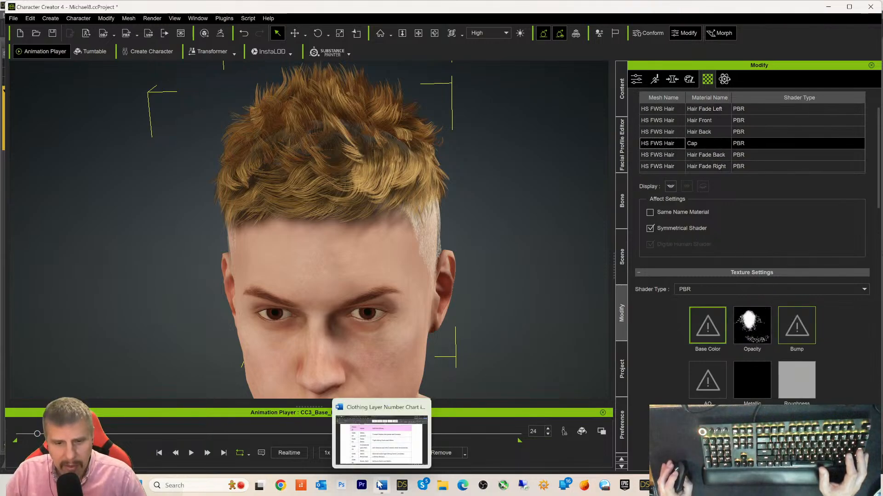
pyautogui.click(402, 486)
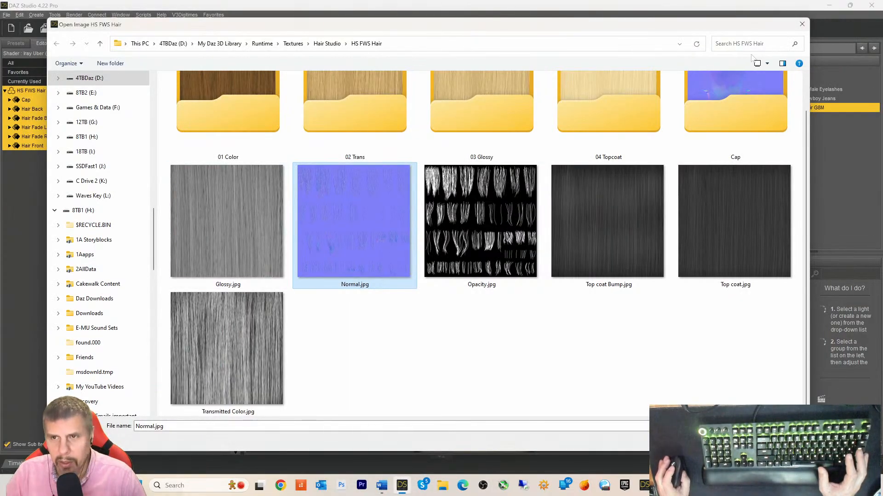
pyautogui.click(802, 24)
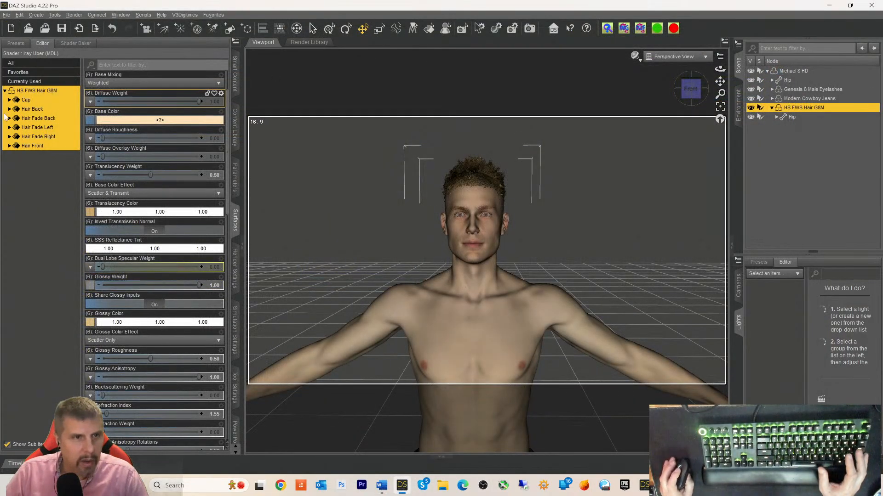
# - Step through the Cap, Hair Back and Hair Front surfaces in the Surfaces pane
pyautogui.click(25, 100)
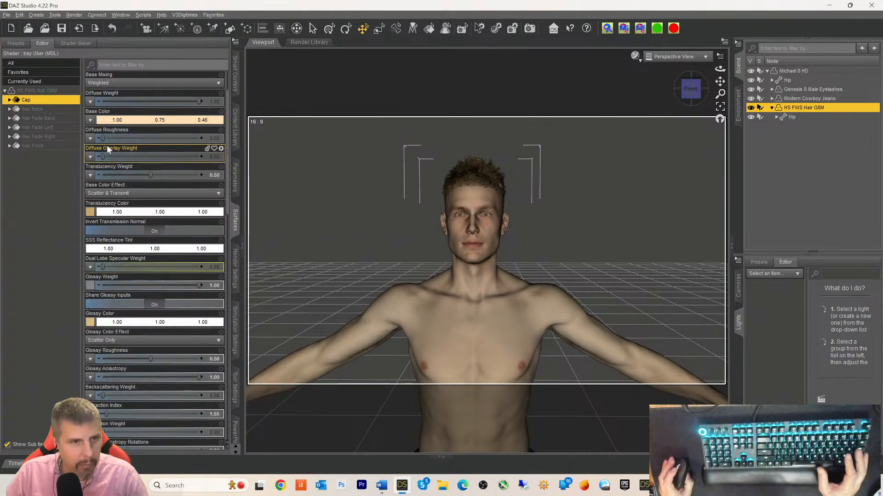
pyautogui.scroll(-5, 112, 210)
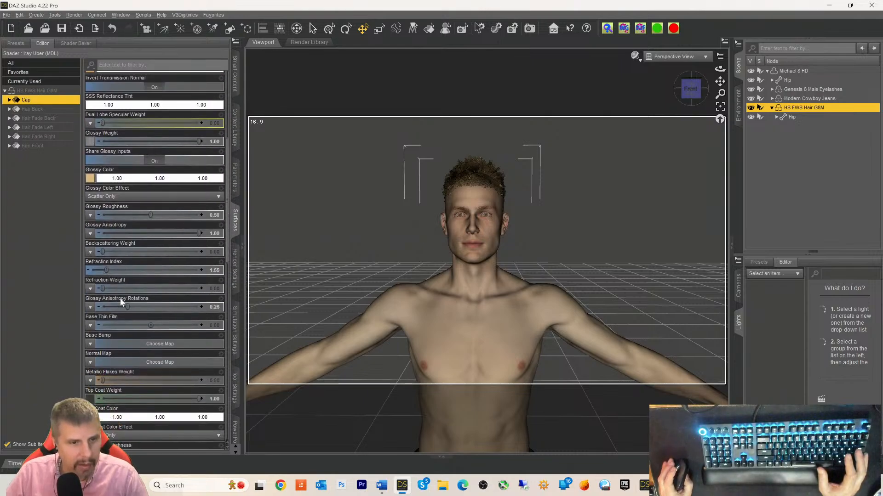
pyautogui.scroll(-6, 120, 298)
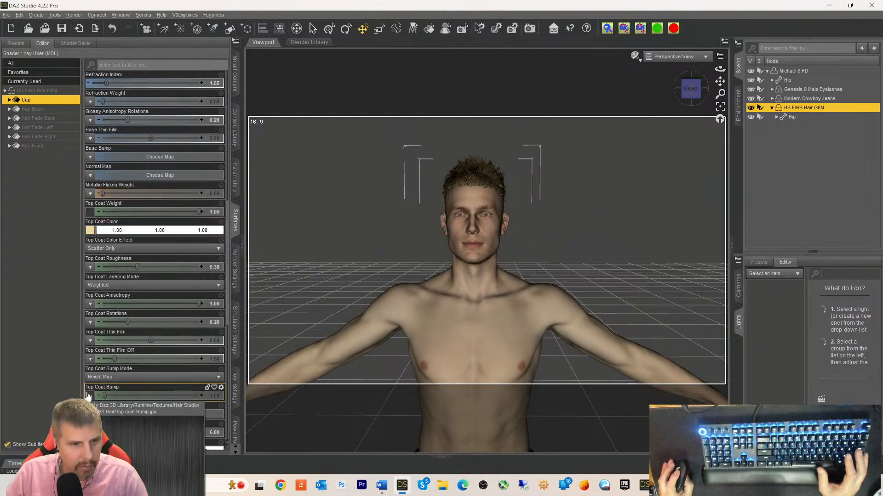
pyautogui.scroll(5, 97, 171)
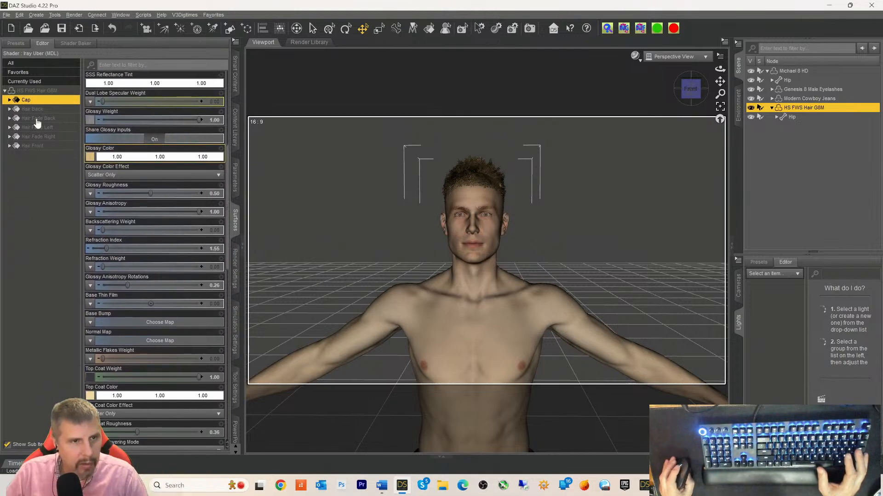
pyautogui.click(33, 109)
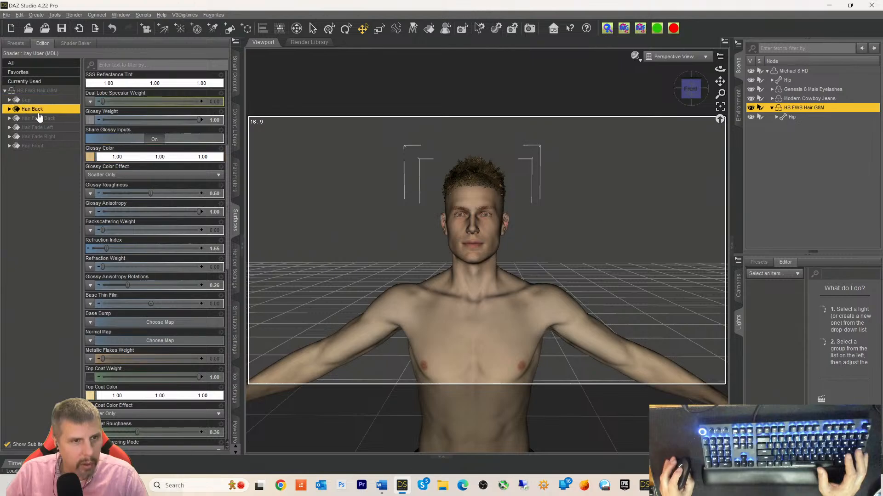
pyautogui.click(35, 145)
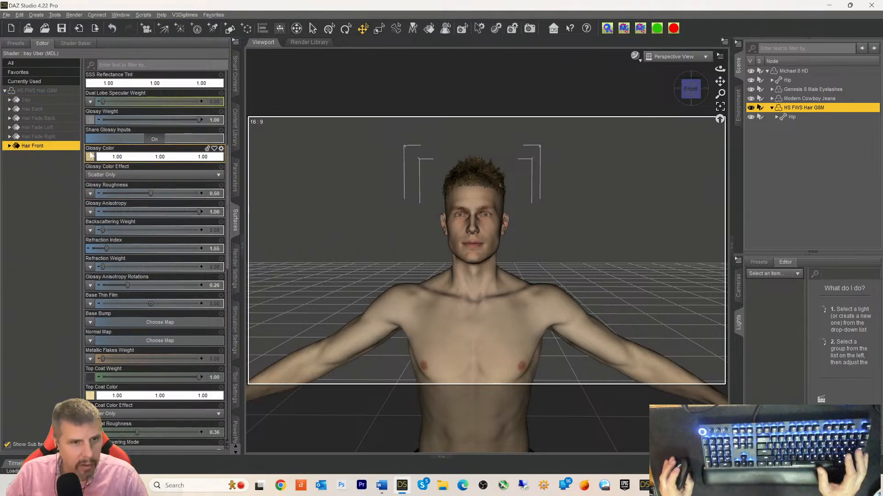
pyautogui.scroll(6, 91, 232)
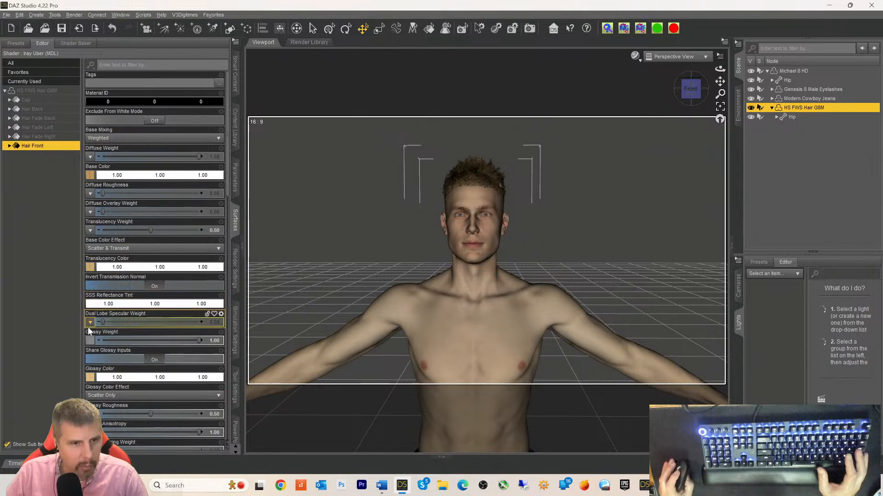
# - Browse the Glossy Weight image and pick Glossy.jpg from the HS FWS Hair folder
pyautogui.moveTo(89, 341)
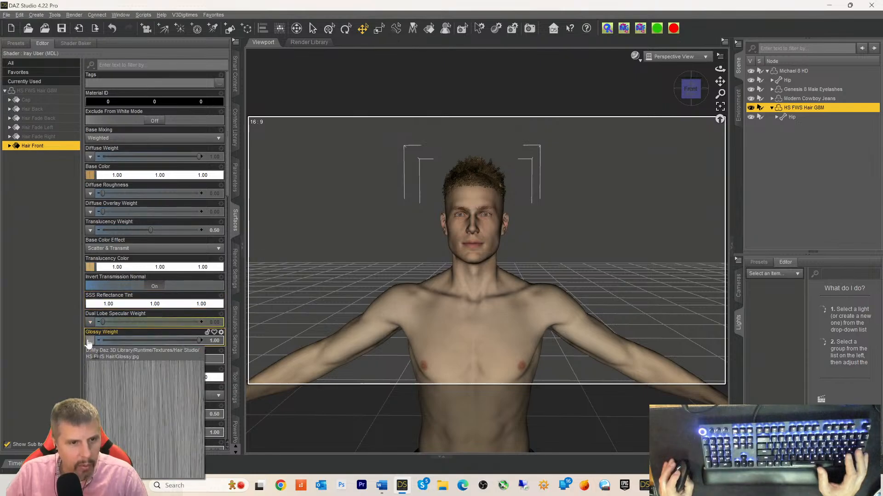
pyautogui.click(89, 341)
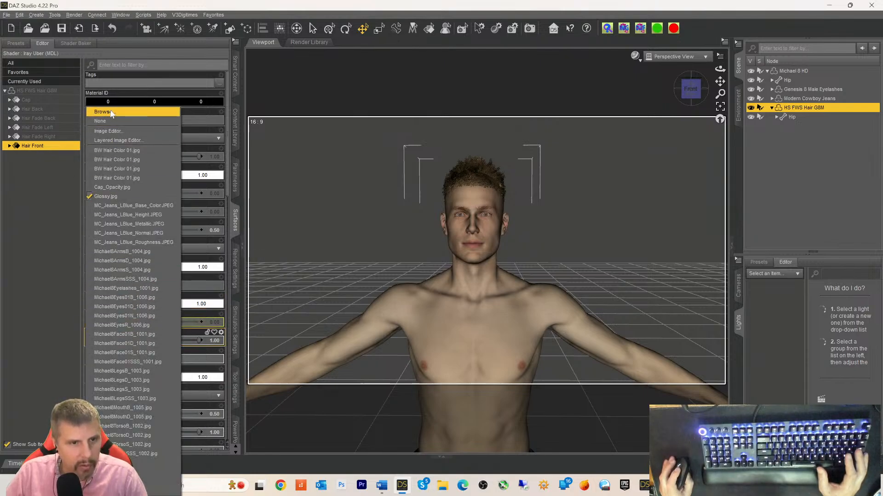
pyautogui.click(111, 113)
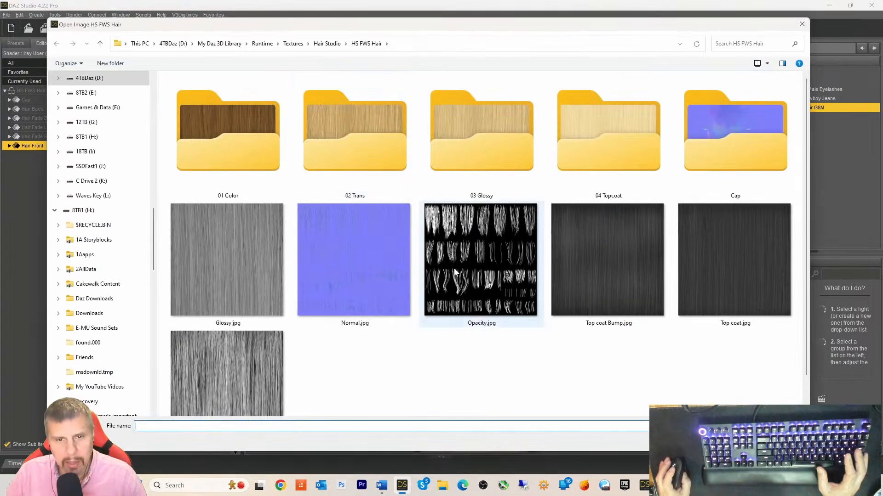
pyautogui.click(214, 252)
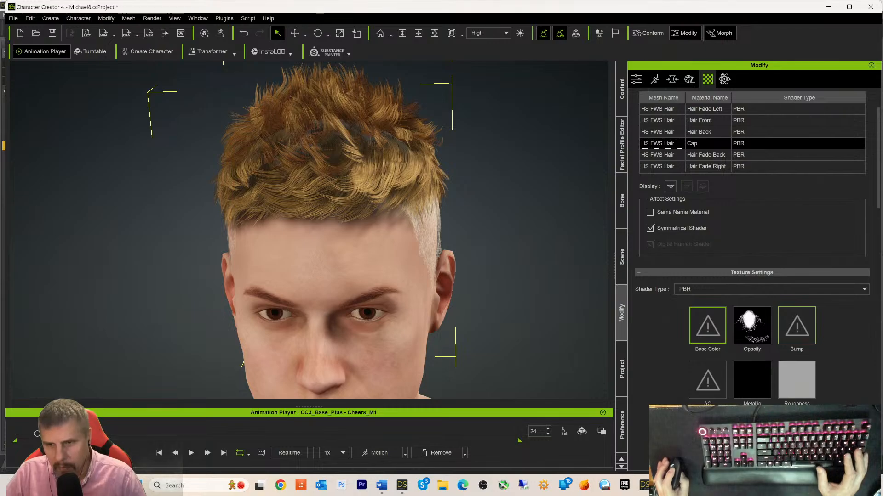
# - Drag Normal.jpg from DAZ Studio onto Hair Front's Bump slot and load it as a normal map
pyautogui.moveTo(778, 365); pyautogui.dragTo(456, 286)
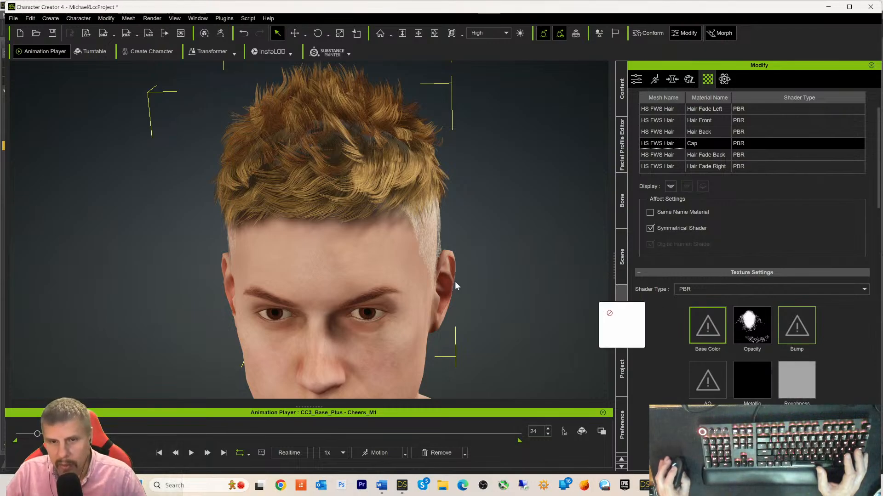
pyautogui.click(669, 123)
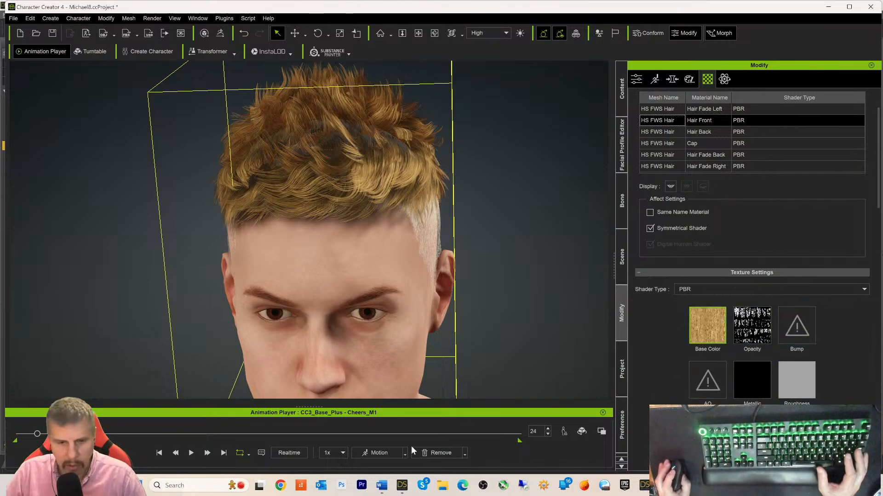
pyautogui.click(403, 483)
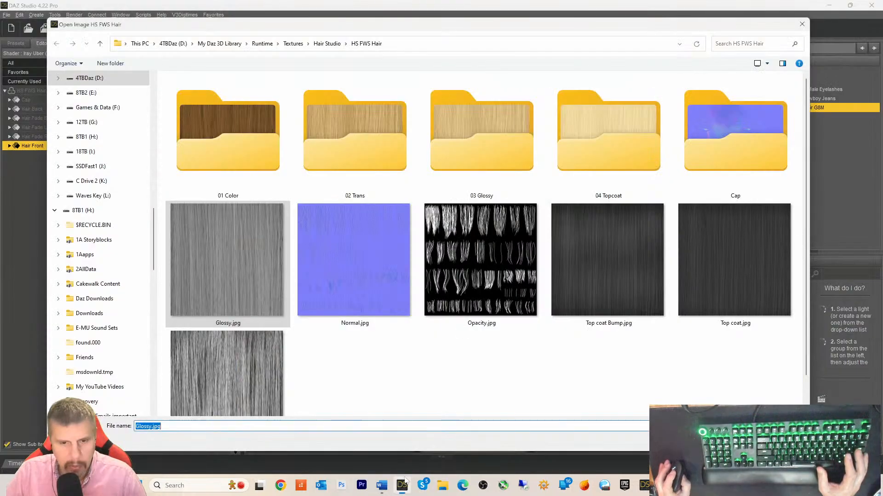
pyautogui.click(352, 271)
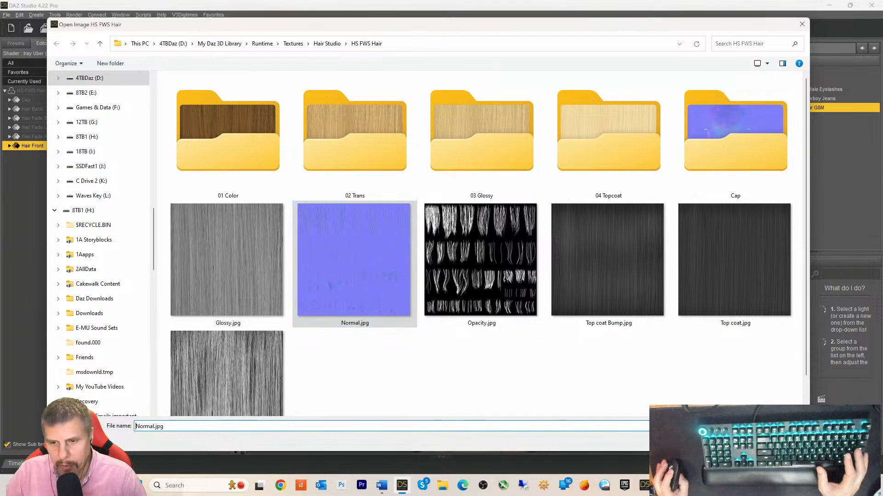
pyautogui.moveTo(657, 475); pyautogui.dragTo(792, 329)
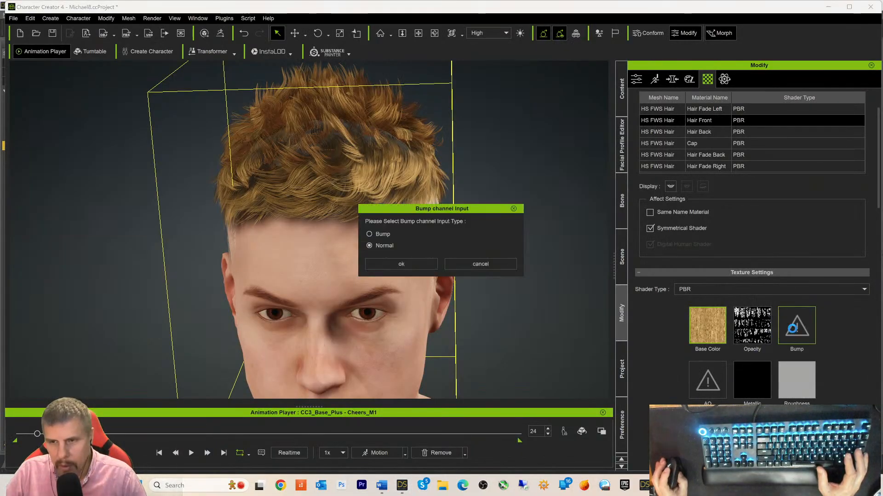
pyautogui.click(383, 264)
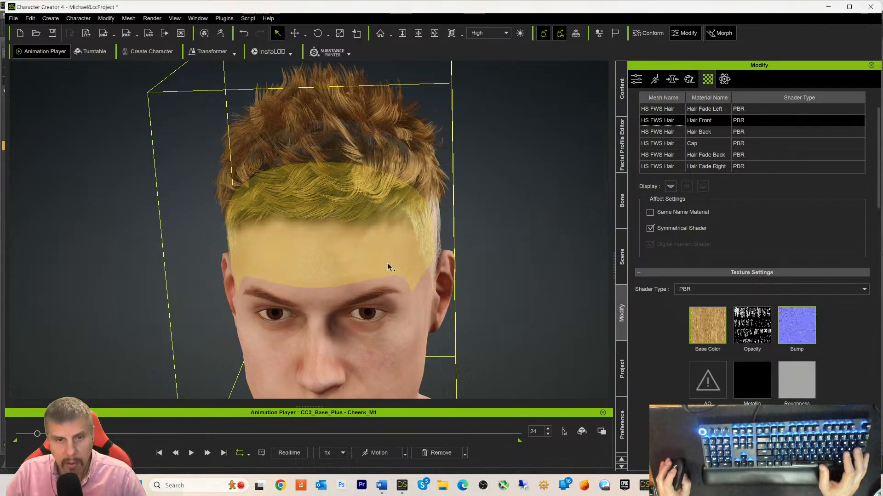
# - Copy Hair Front's normal map and paste it into Hair Fade Right's Bump channel as Normal
pyautogui.rightClick(800, 336)
pyautogui.click(830, 380)
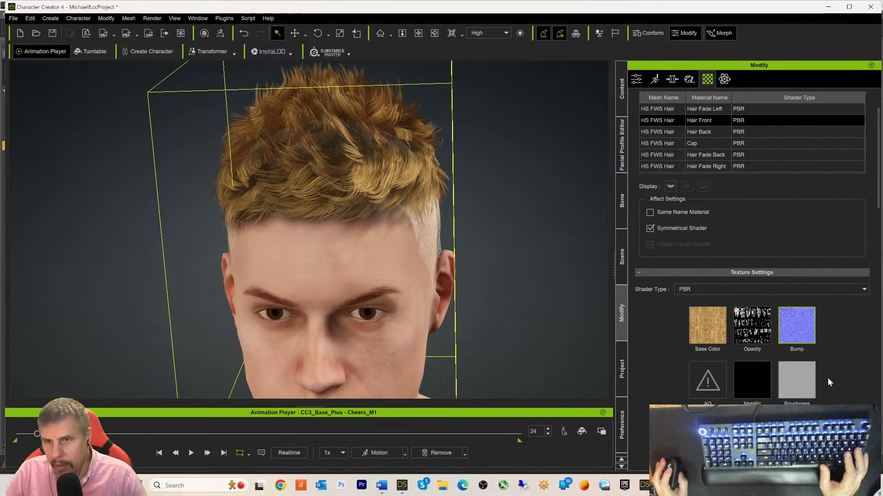
pyautogui.click(672, 169)
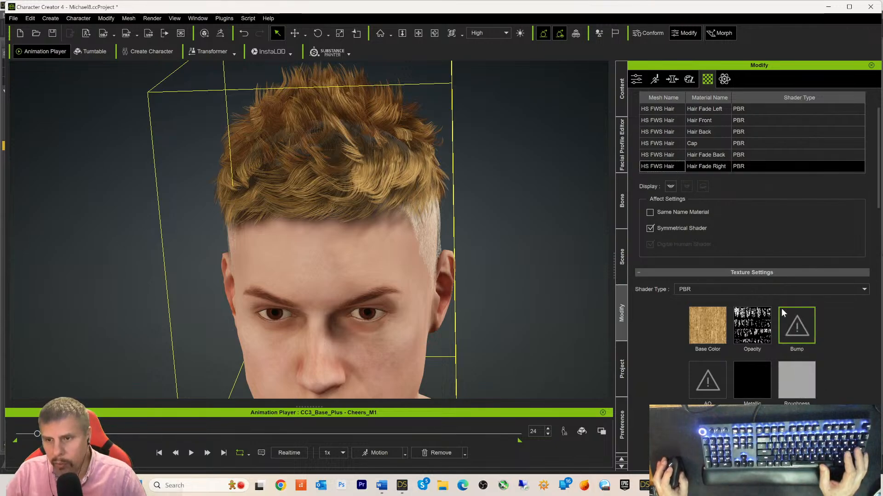
pyautogui.rightClick(799, 331)
pyautogui.click(833, 387)
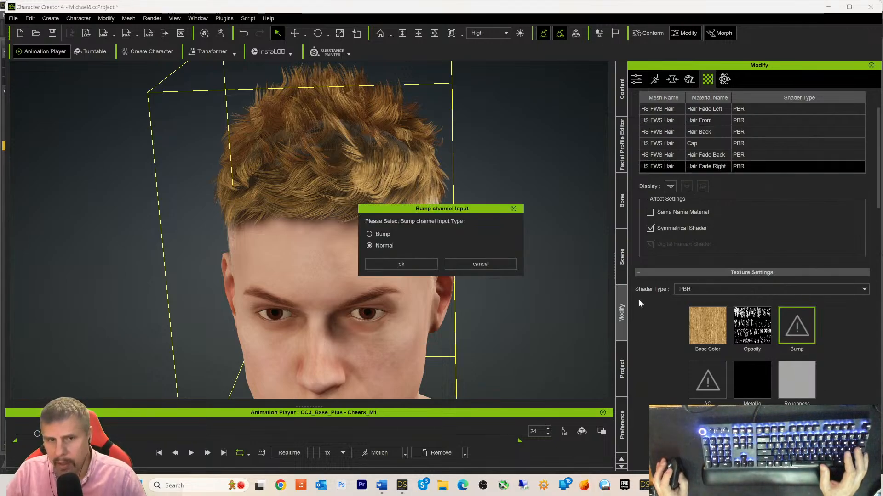
pyautogui.click(412, 262)
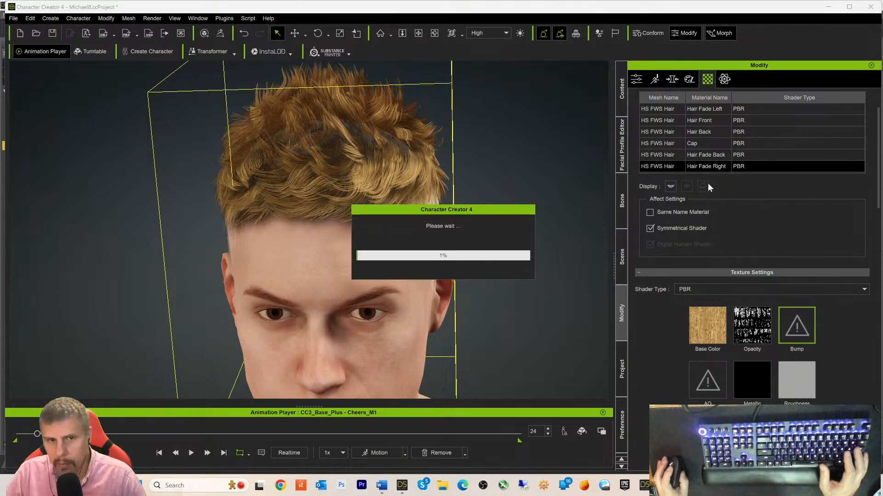
# - Paste the normal map into the Hair Back and Hair Front Bump channels as Normal input
pyautogui.click(693, 155)
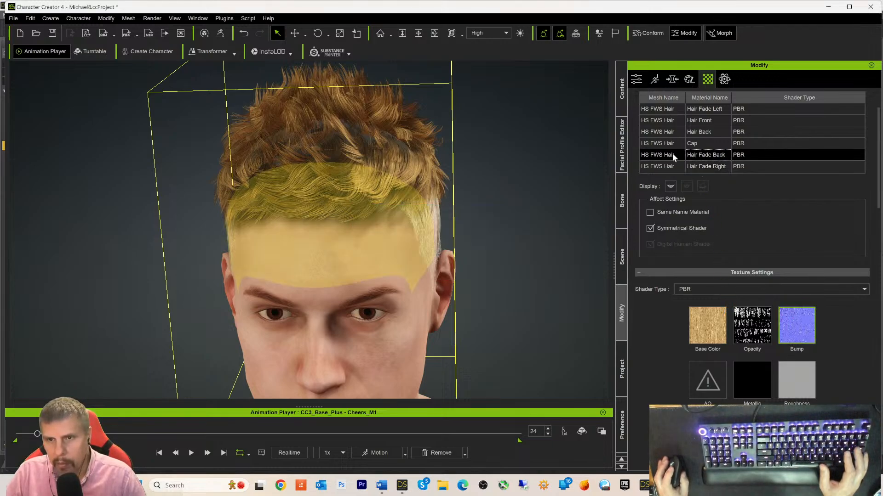
pyautogui.click(668, 132)
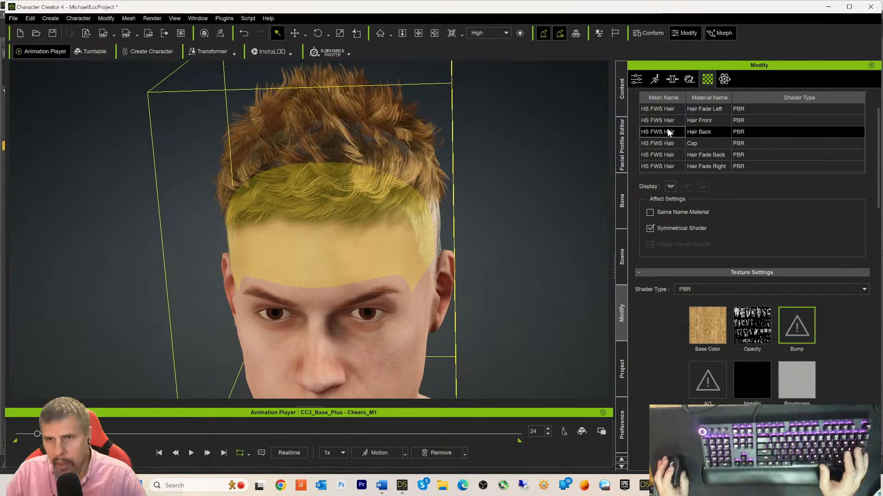
pyautogui.rightClick(793, 334)
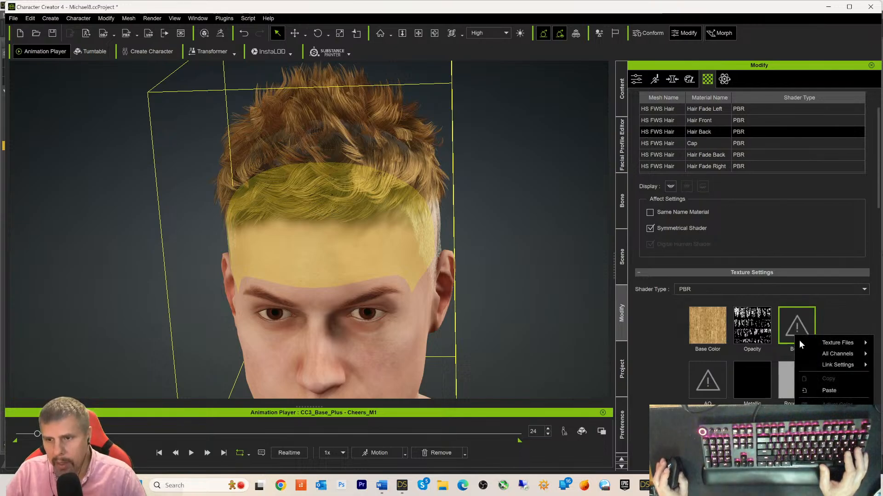
pyautogui.click(814, 389)
pyautogui.click(412, 262)
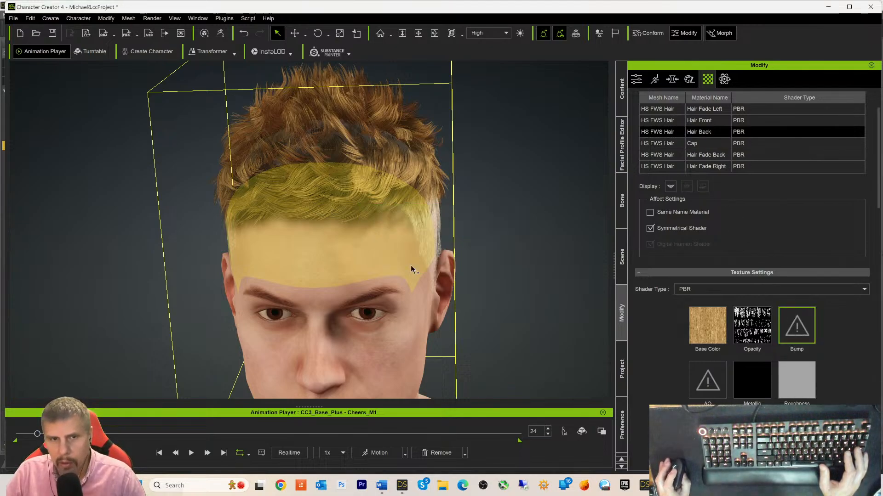
pyautogui.click(675, 124)
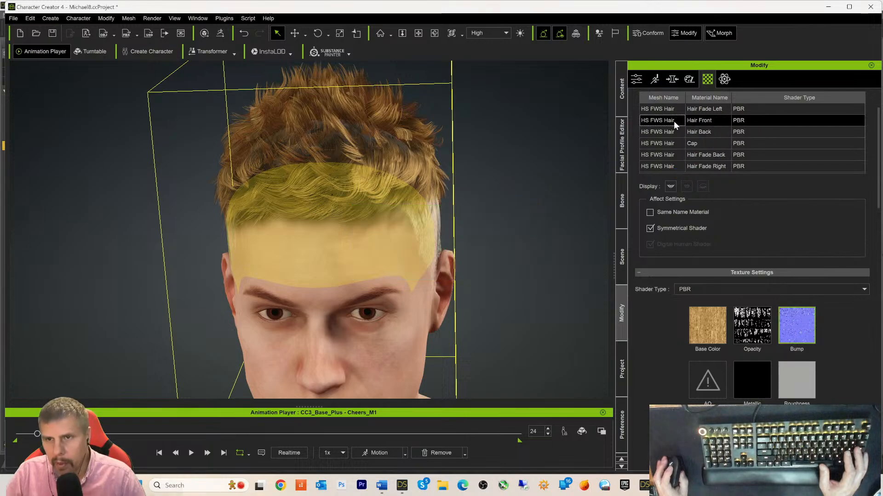
pyautogui.rightClick(797, 329)
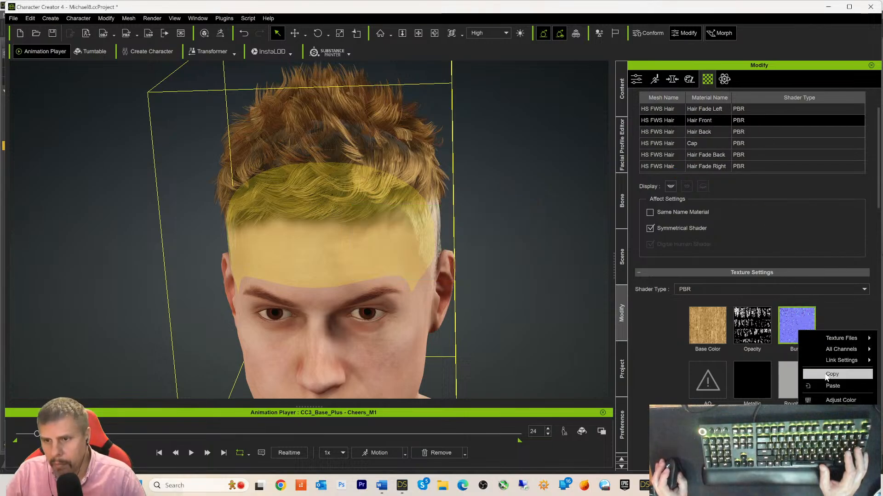
pyautogui.click(823, 389)
pyautogui.click(406, 265)
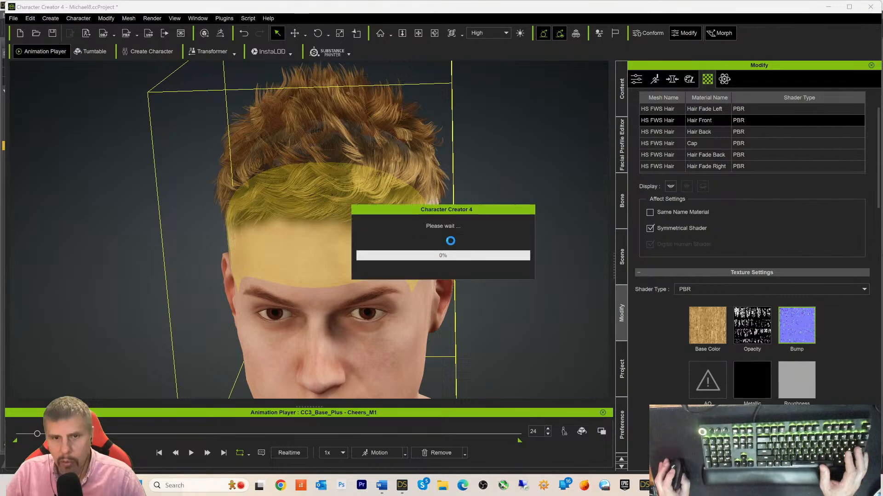
# - Paste the copied normal map into Hair Fade Left's empty Bump channel with Normal input type
pyautogui.click(667, 109)
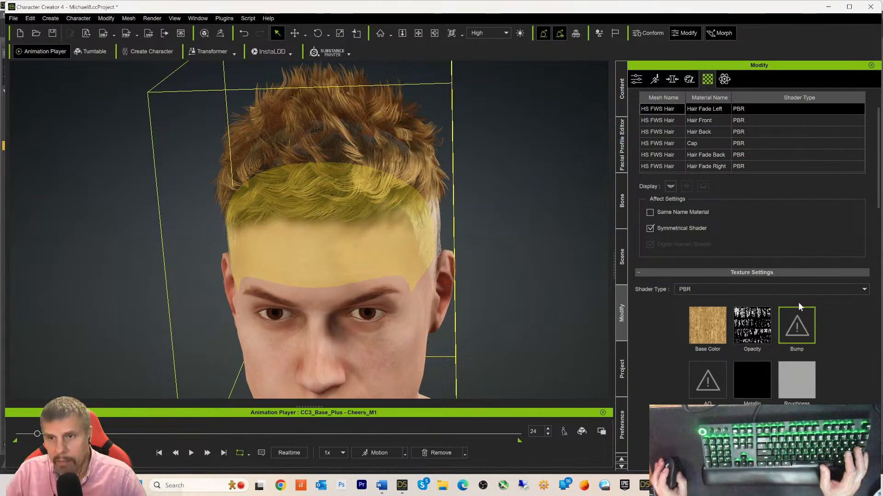
pyautogui.rightClick(790, 316)
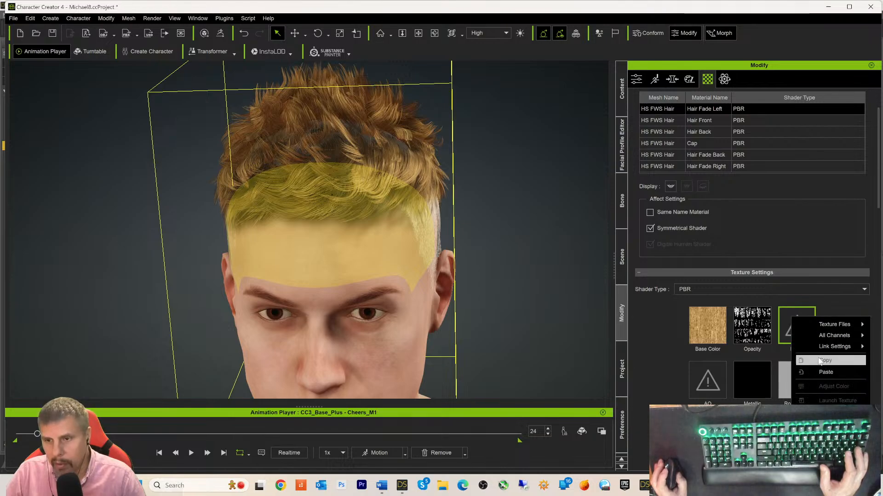
pyautogui.click(823, 372)
pyautogui.click(405, 264)
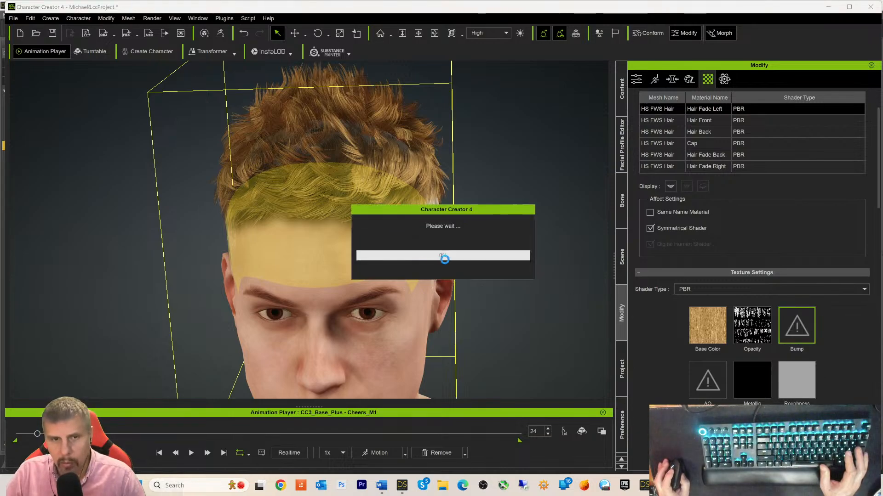
# - Orbit and pan around the head to inspect the textured hair from the top, left profile and front
pyautogui.moveTo(565, 319); pyautogui.dragTo(537, 311, button='right')
pyautogui.moveTo(537, 311); pyautogui.dragTo(538, 299, button='middle')
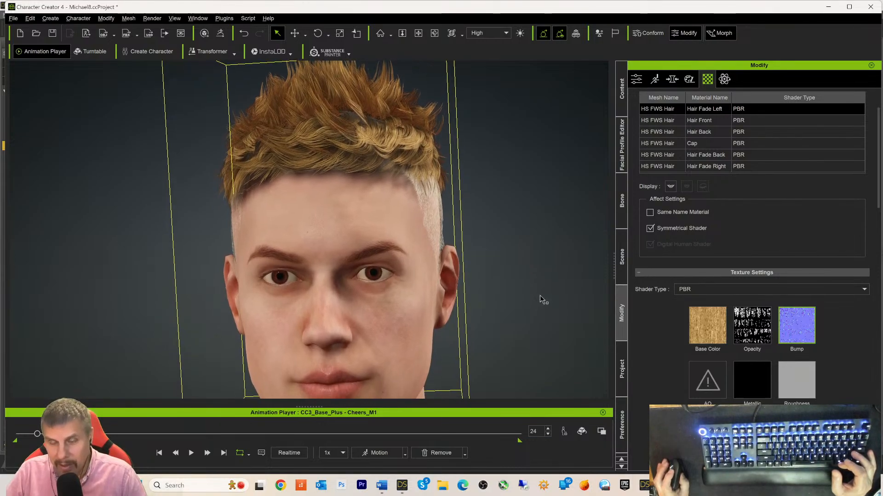
pyautogui.moveTo(542, 299); pyautogui.dragTo(538, 282, button='right')
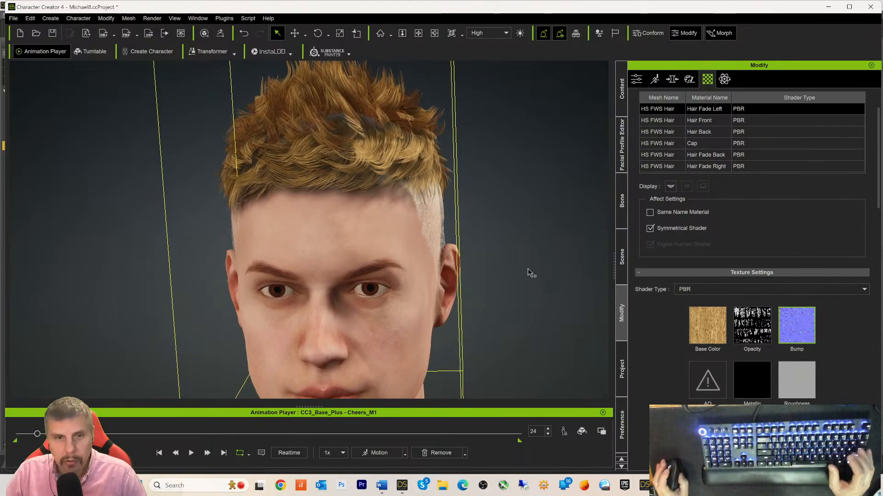
pyautogui.moveTo(521, 254); pyautogui.dragTo(525, 269, button='middle')
pyautogui.moveTo(525, 268); pyautogui.dragTo(430, 177, button='right')
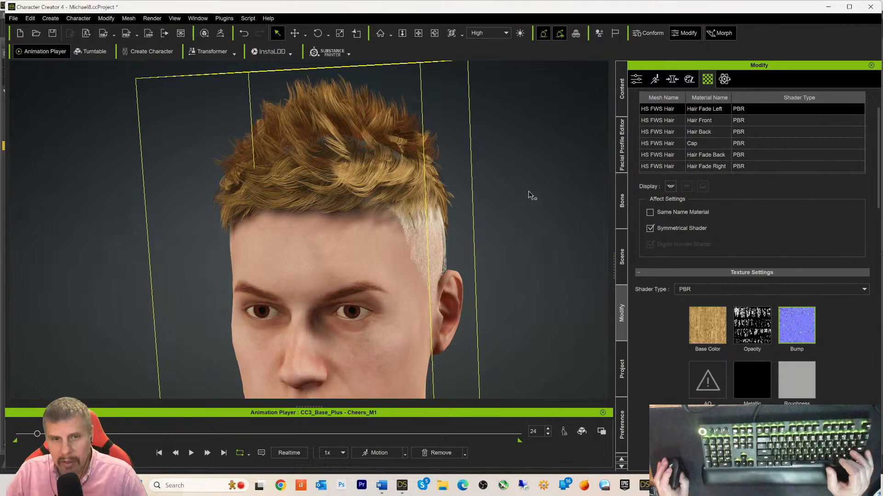
pyautogui.moveTo(536, 248)
pyautogui.mouseDown(button='middle')
pyautogui.moveTo(567, 216)
pyautogui.moveTo(542, 246)
pyautogui.mouseUp(button='middle')
pyautogui.moveTo(542, 246); pyautogui.dragTo(584, 240, button='right')
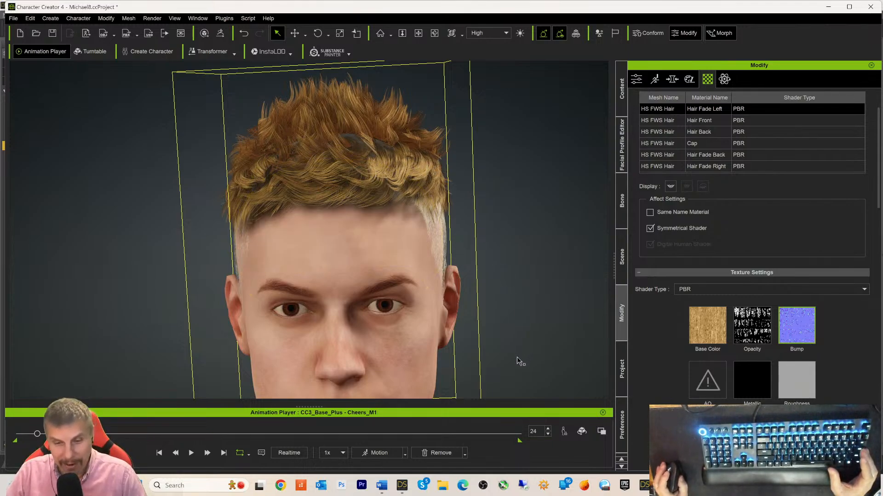
pyautogui.moveTo(403, 487)
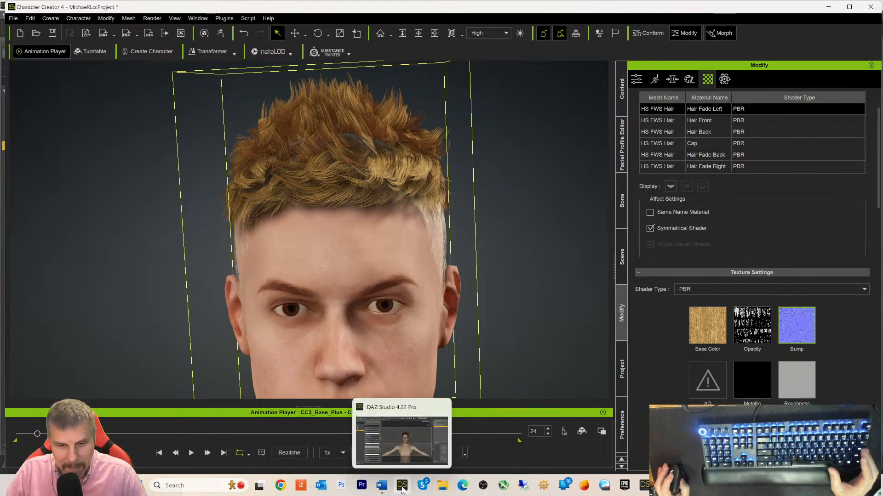
# - Open the Cap folder in DAZ Studio's image browser to show Cap_Normal.jpg and Cap_Opacity.jpg, then return to Character Creator 4
pyautogui.click(402, 486)
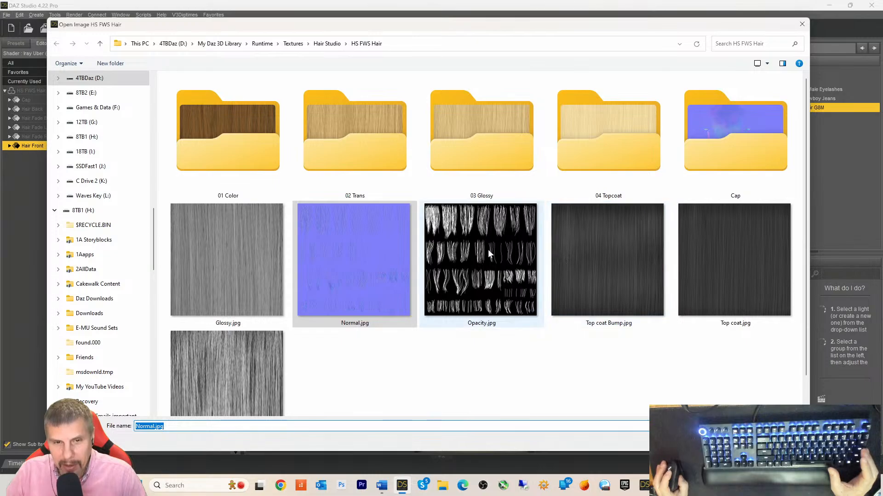
pyautogui.scroll(-1, 304, 344)
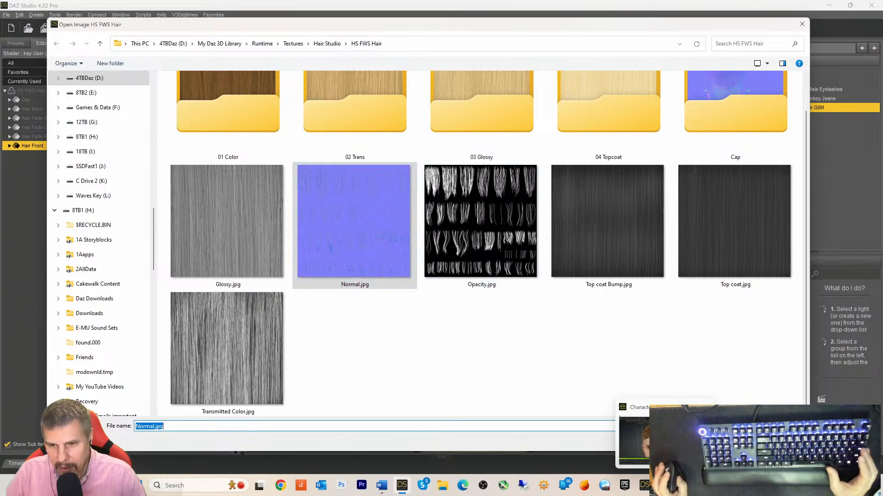
pyautogui.click(665, 485)
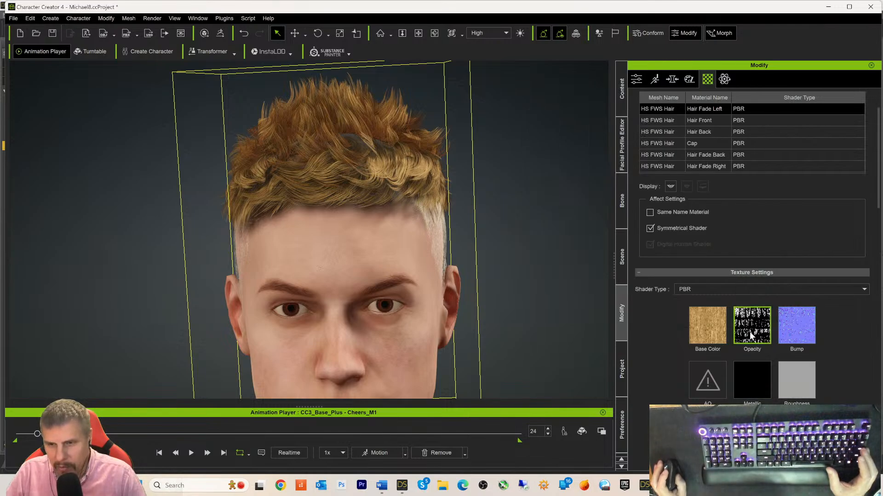
pyautogui.moveTo(750, 335)
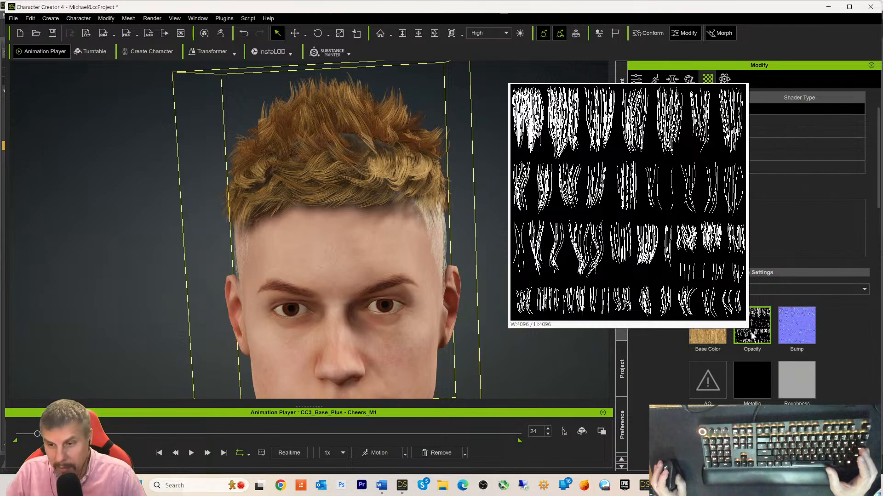
pyautogui.click(402, 486)
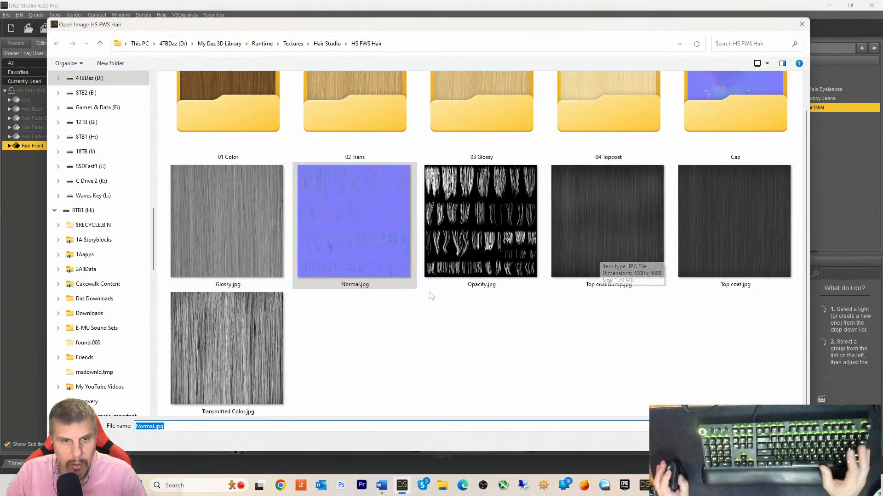
pyautogui.scroll(1, 414, 273)
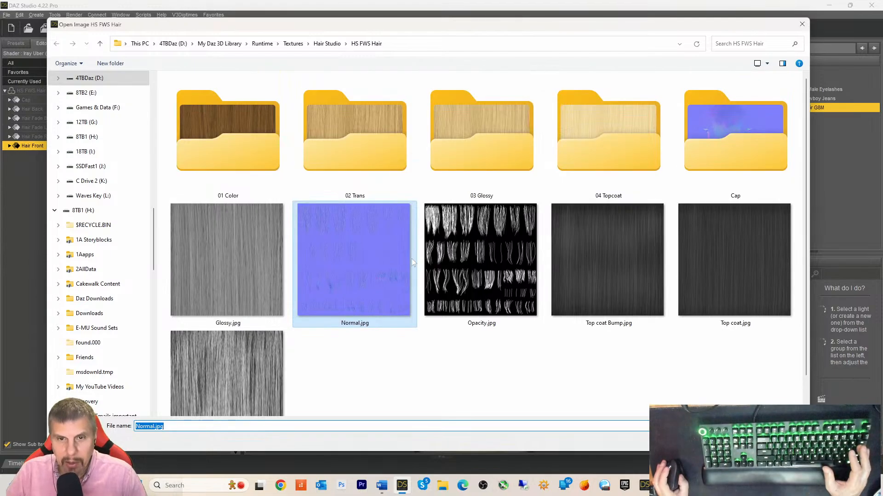
pyautogui.click(720, 157)
pyautogui.doubleClick(720, 157)
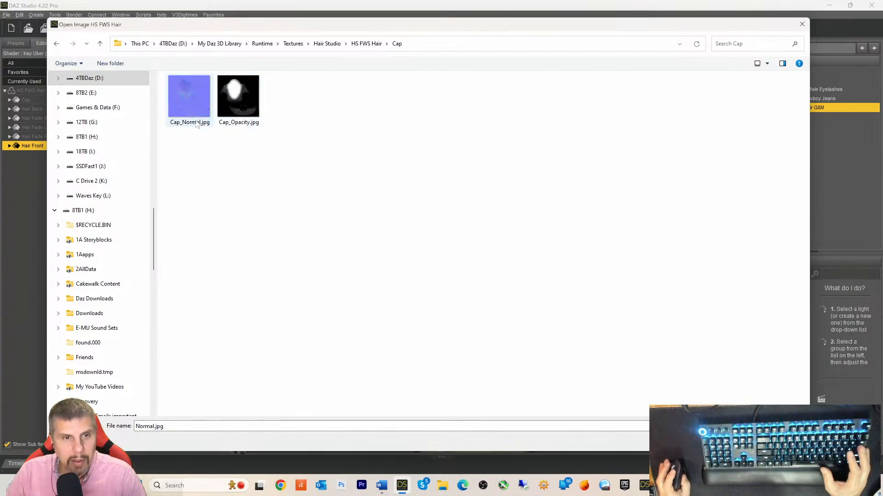
pyautogui.moveTo(665, 486)
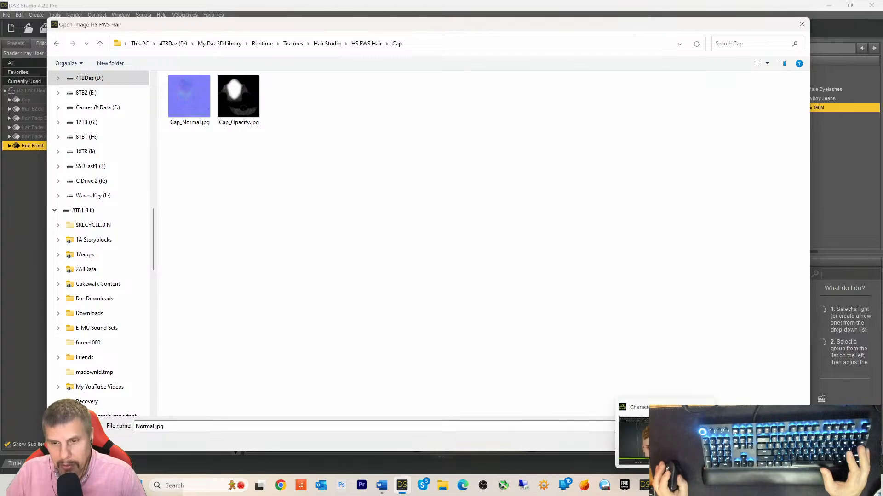
pyautogui.click(662, 436)
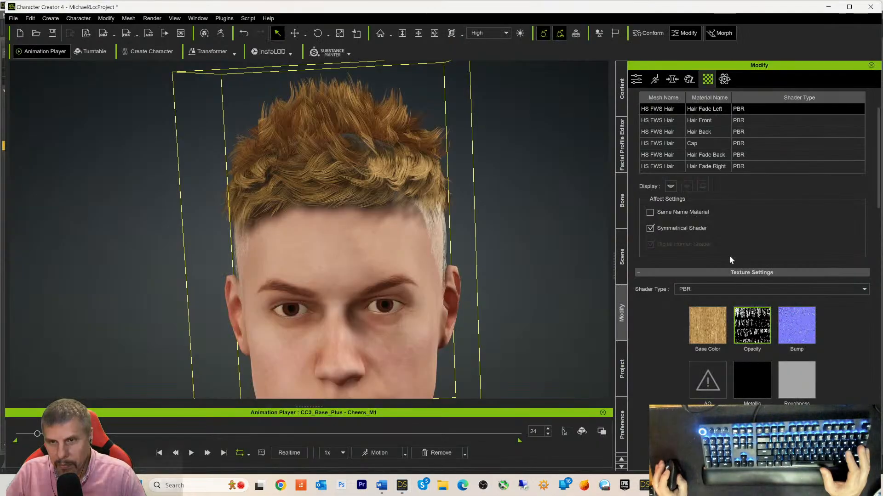
# - Load Cap_Normal.jpg into the Cap material's Bump channel as a Normal map, then drag Cap_Opacity.jpg over
pyautogui.click(696, 145)
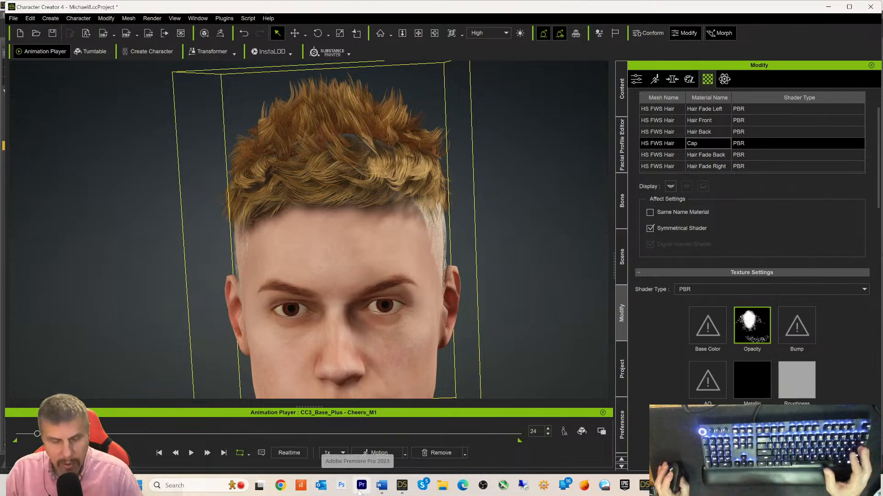
pyautogui.moveTo(400, 489)
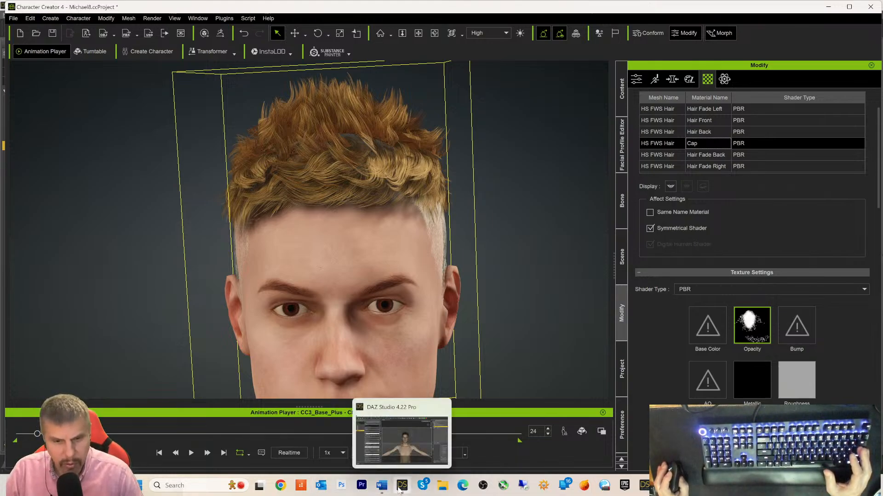
pyautogui.click(400, 488)
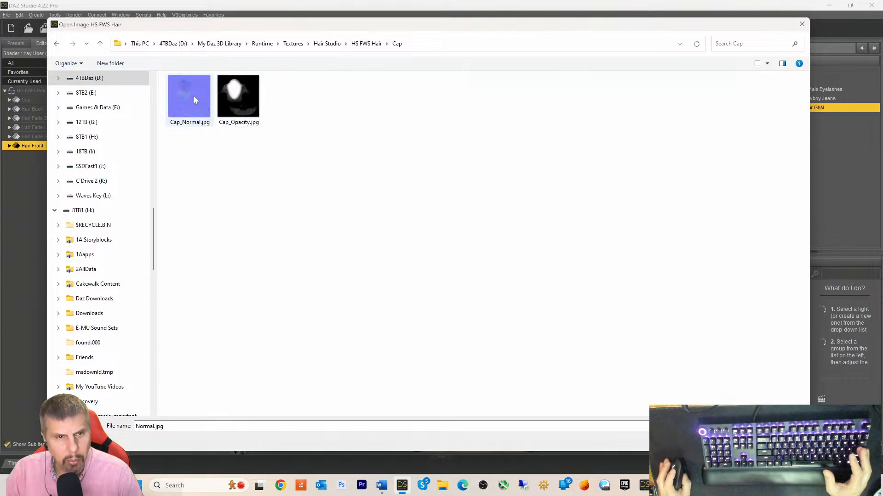
pyautogui.moveTo(193, 95); pyautogui.dragTo(792, 327)
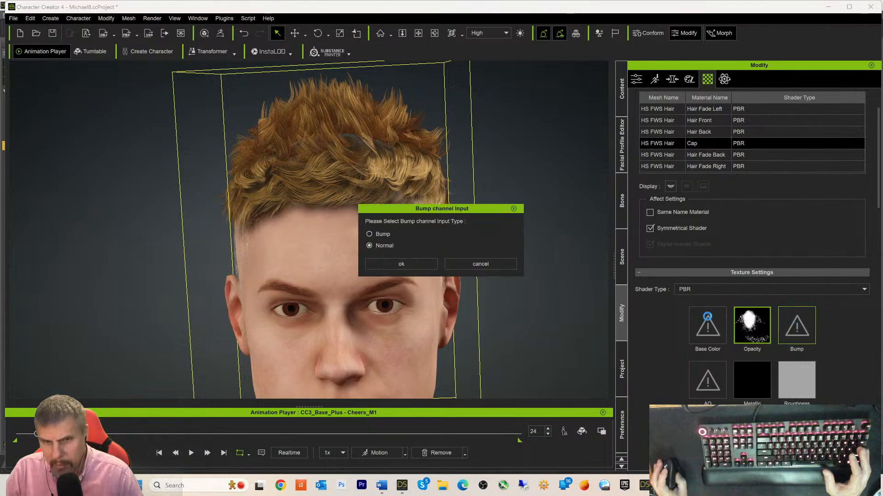
pyautogui.click(394, 262)
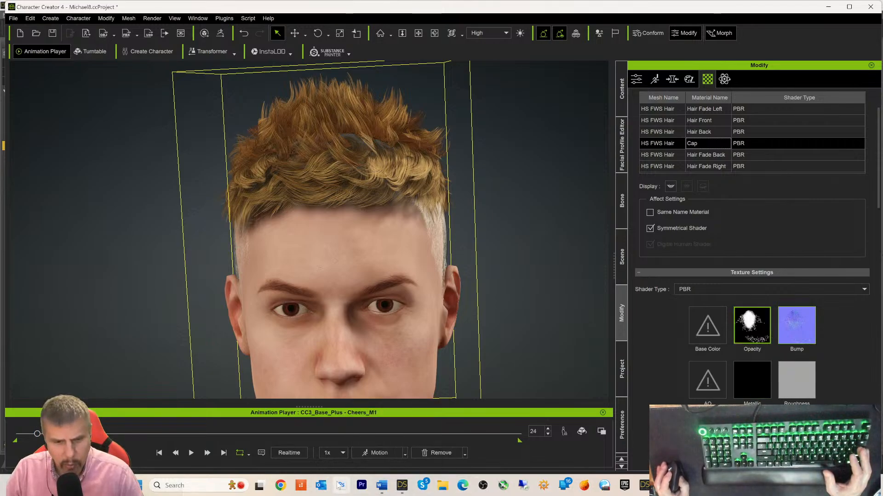
pyautogui.moveTo(341, 487)
pyautogui.click(368, 434)
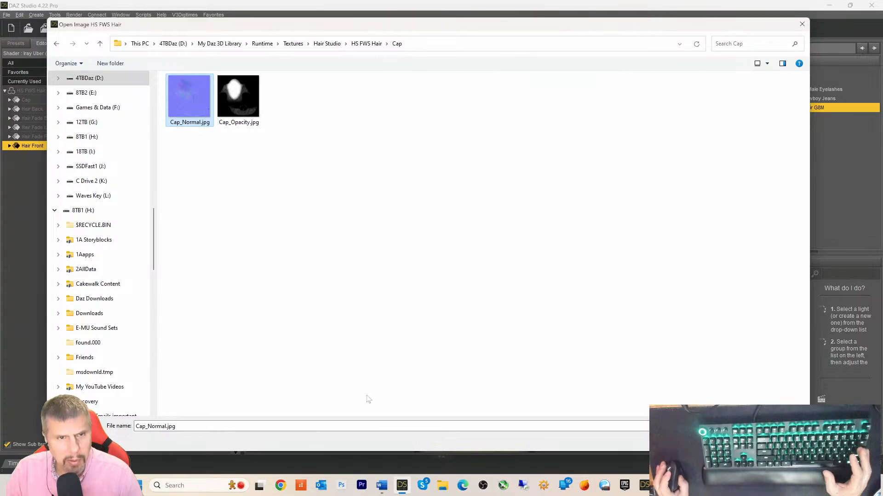
pyautogui.moveTo(235, 94); pyautogui.dragTo(752, 329)
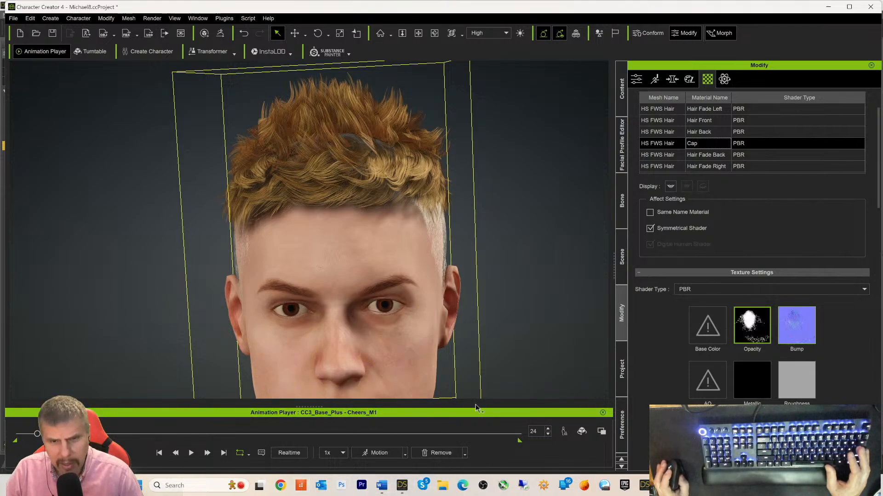
# - Select the Hair Fade Back material and move DAZ's browser up to the HS FWS Hair folder
pyautogui.click(677, 158)
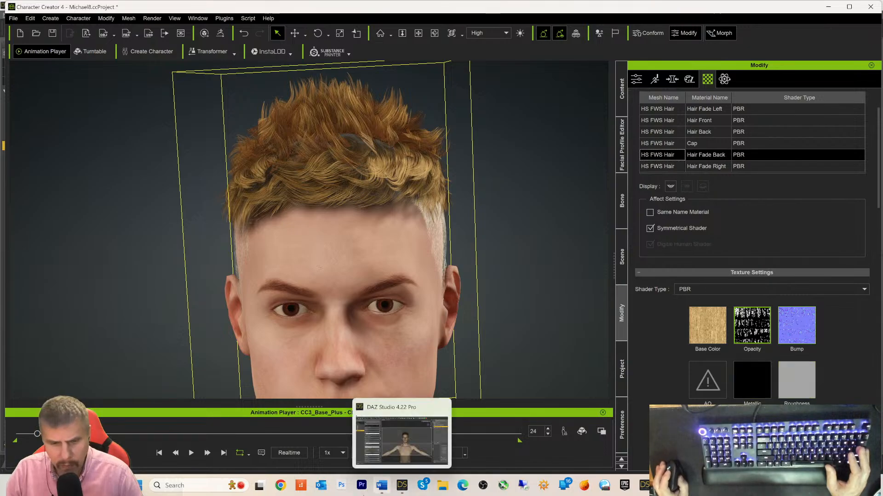
pyautogui.click(402, 485)
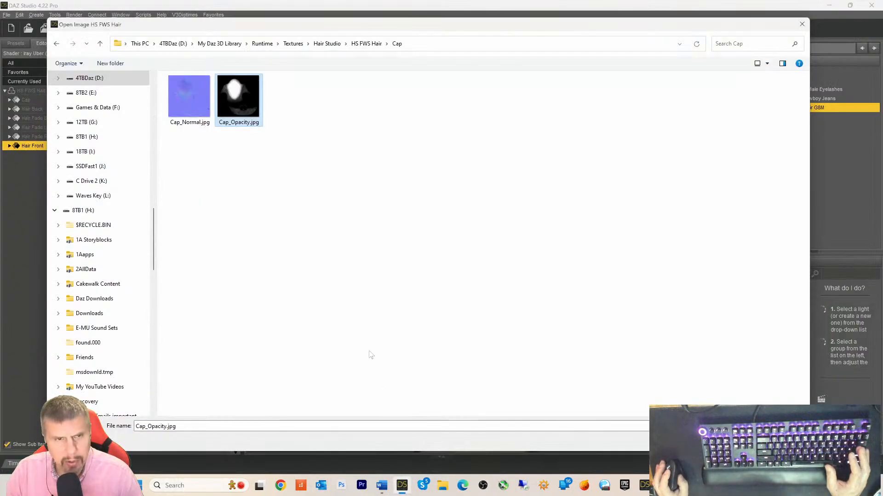
pyautogui.click(105, 48)
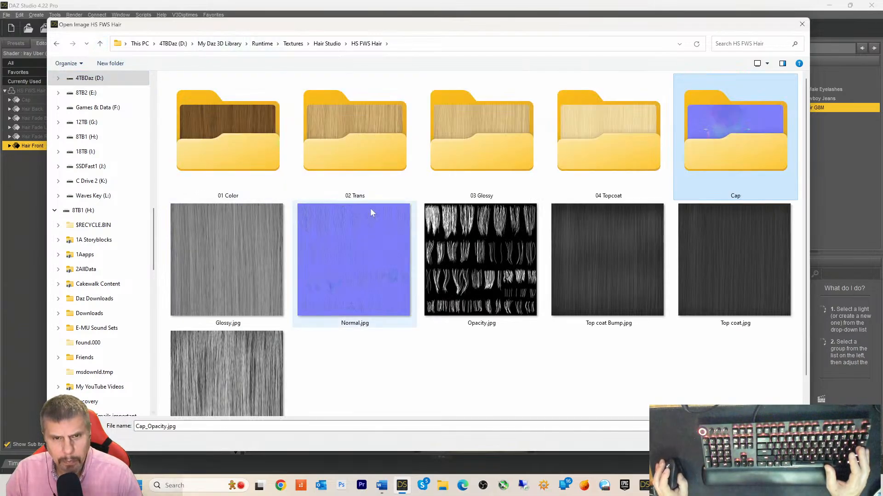
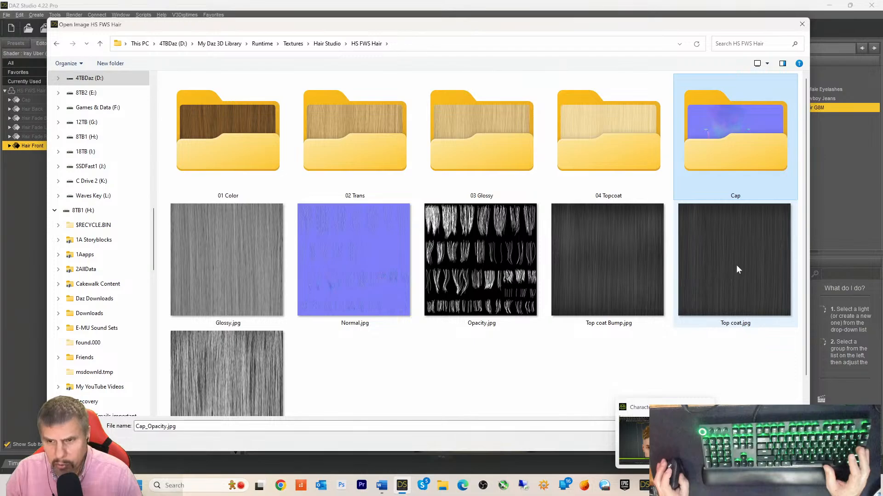
# - Scroll the HS FWS Hair folder and select Transmitted Color.jpg in the Open Image dialog
pyautogui.scroll(-1, 614, 321)
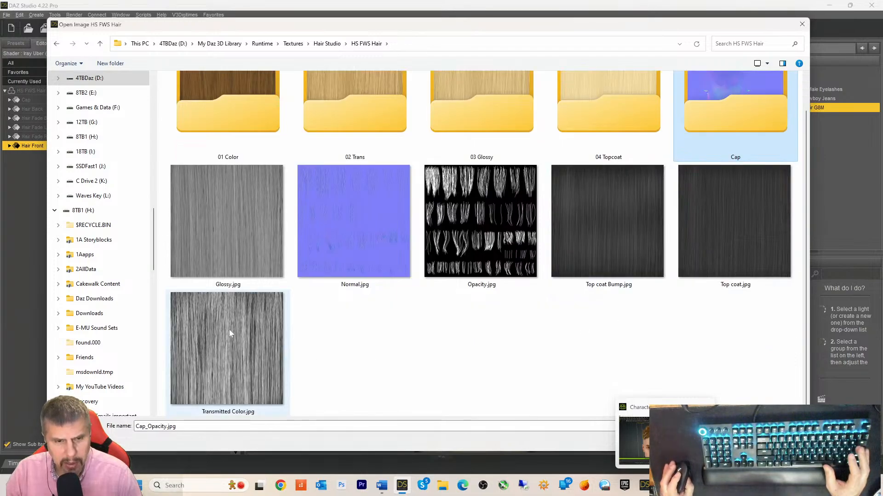
pyautogui.click(217, 329)
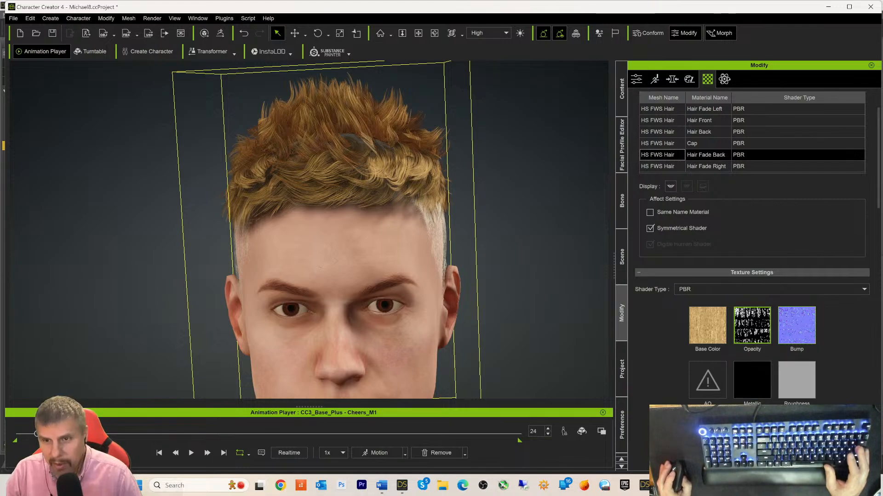
# - Copy Hair Fade Back's opacity texture and paste it onto Hair Fade Right
pyautogui.click(670, 166)
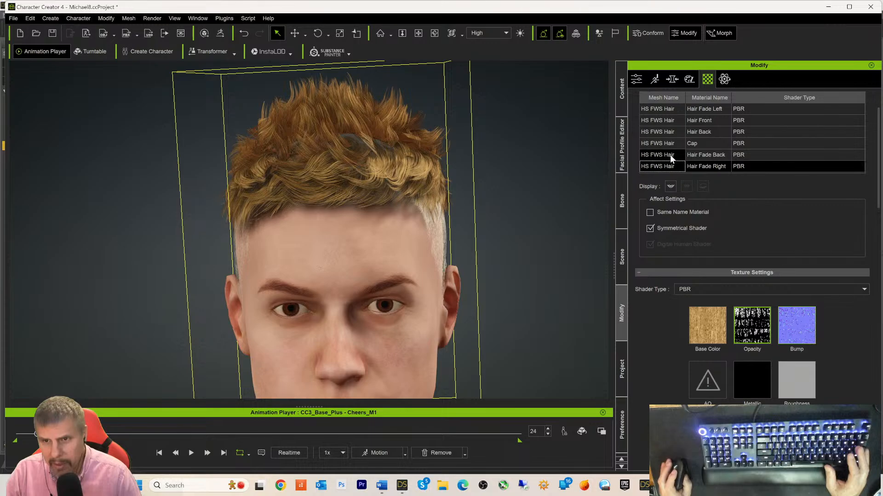
pyautogui.click(671, 155)
pyautogui.rightClick(741, 321)
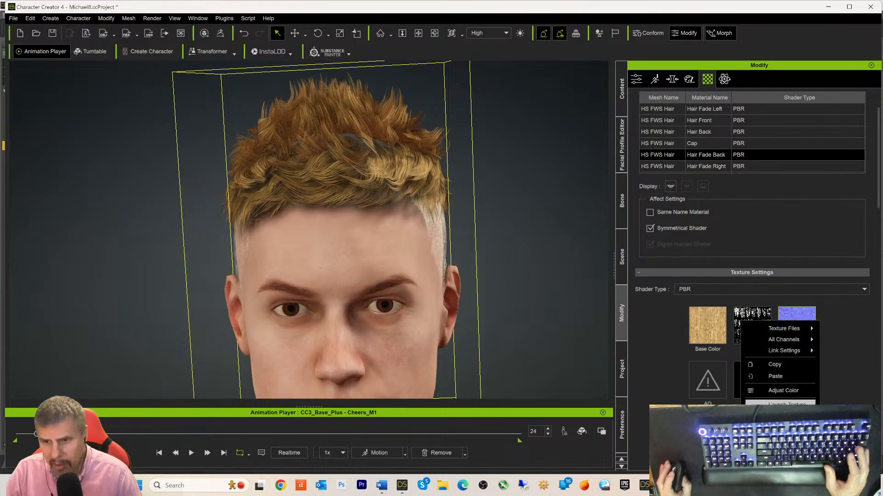
pyautogui.click(775, 365)
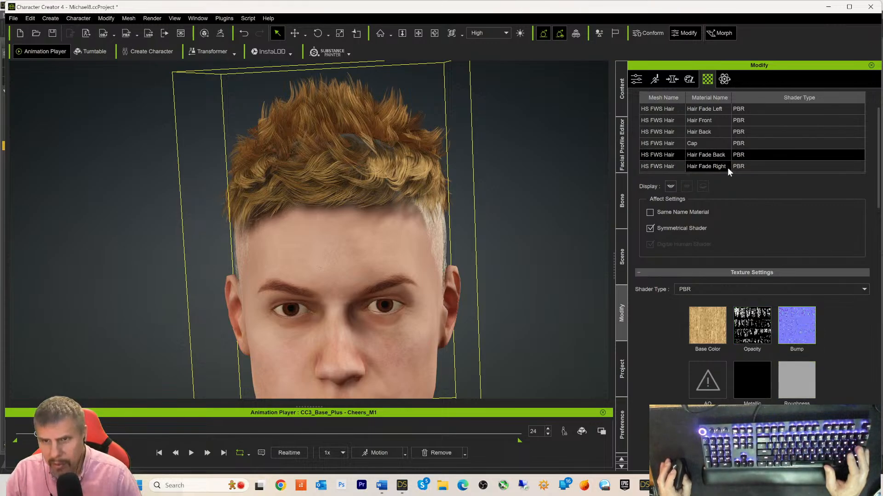
pyautogui.click(666, 167)
pyautogui.rightClick(748, 311)
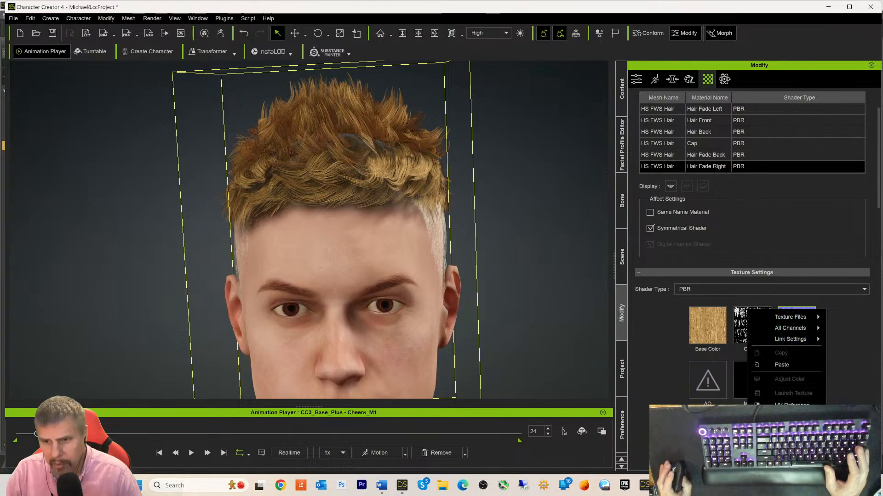
pyautogui.click(781, 364)
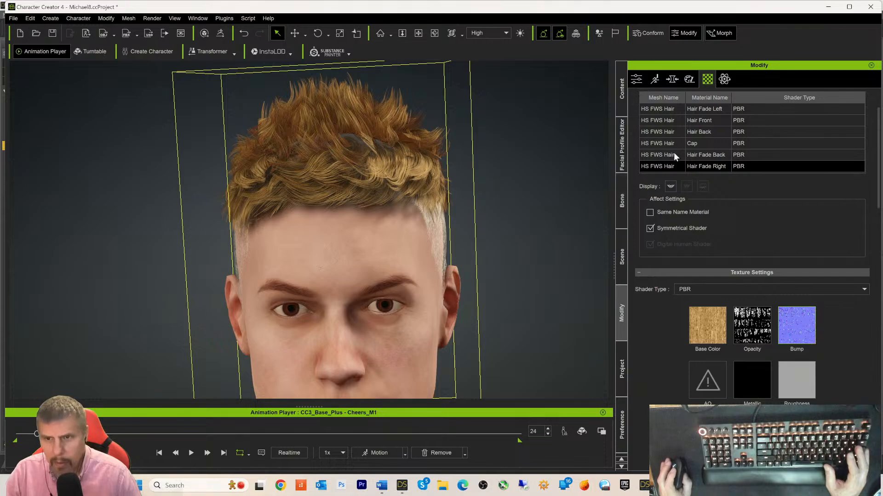
# - Paste the same opacity texture onto Hair Back and Hair Front, then orbit to check the hair
pyautogui.click(665, 135)
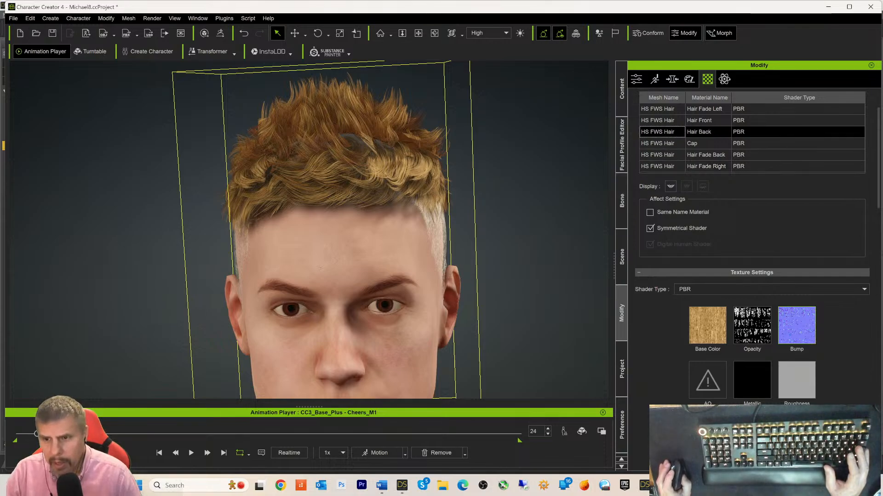
pyautogui.rightClick(746, 312)
pyautogui.click(781, 364)
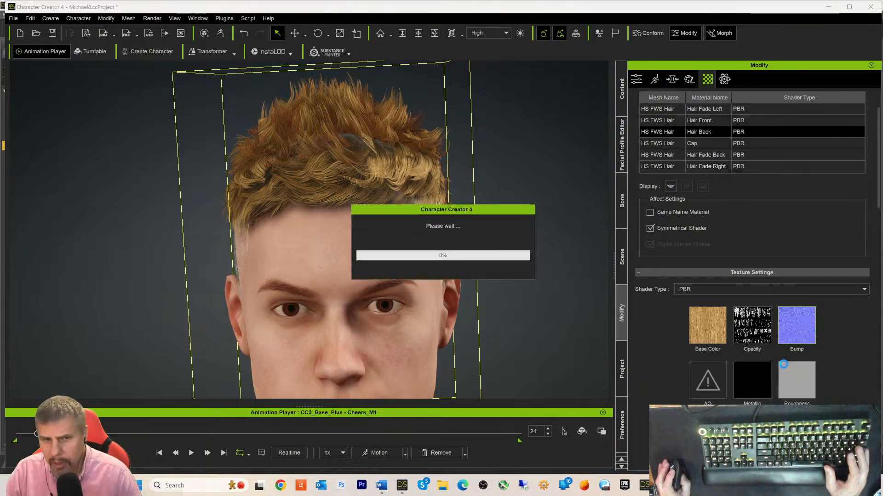
pyautogui.click(667, 123)
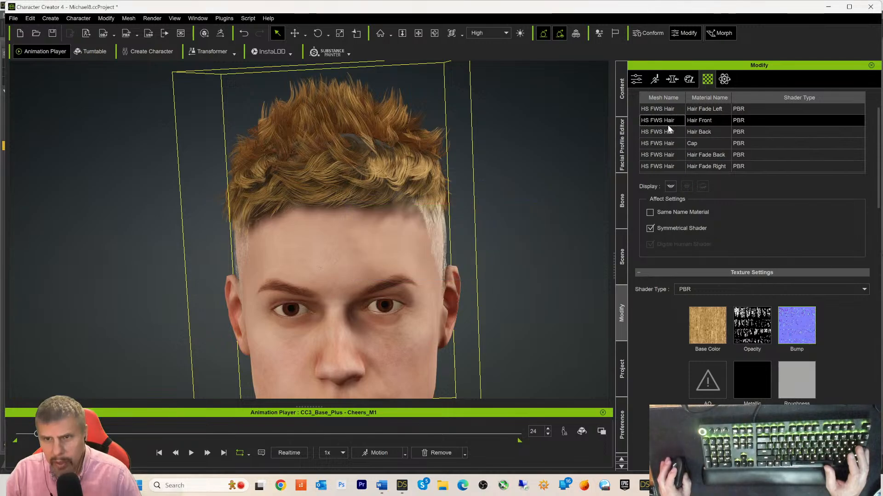
pyautogui.rightClick(779, 315)
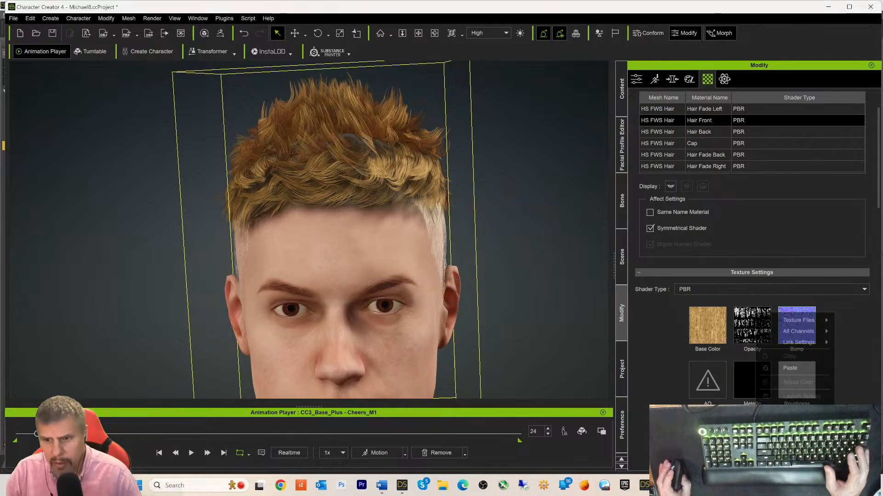
pyautogui.click(789, 368)
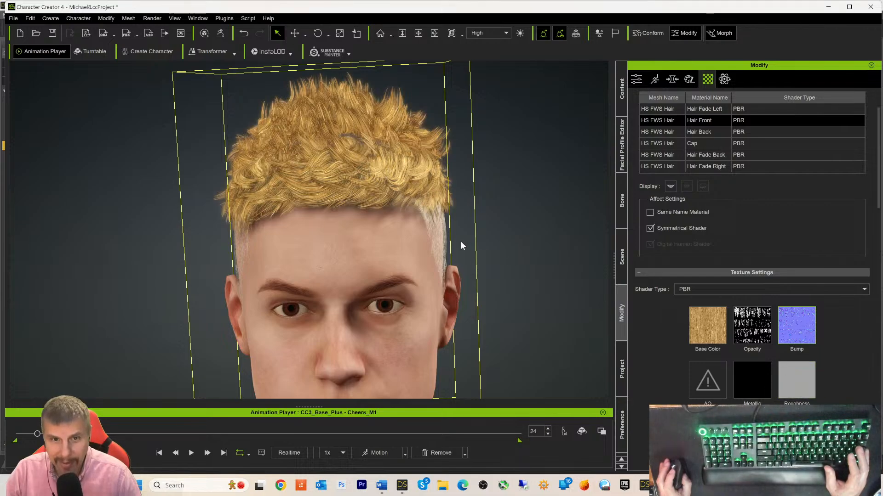
pyautogui.keyDown('alt'); pyautogui.moveTo(514, 277); pyautogui.dragTo(496, 266); pyautogui.keyUp('alt')
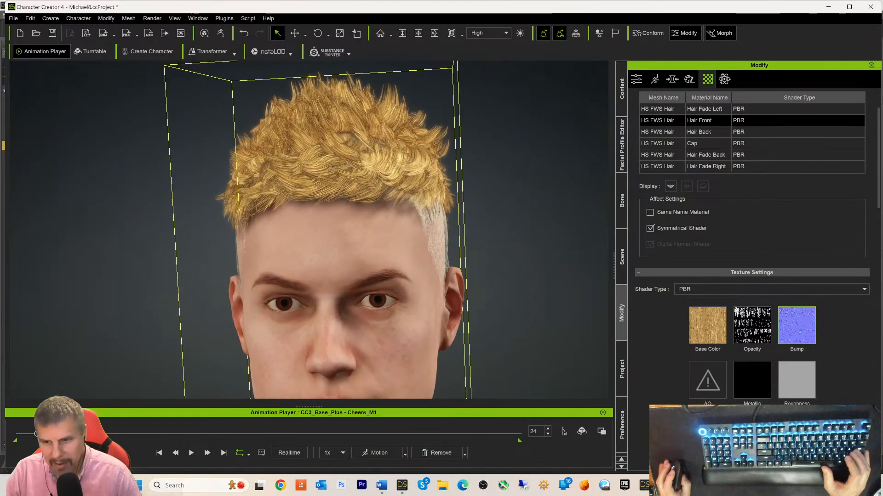
# - Paste the copied opacity texture onto Hair Fade Left and orbit around the head to inspect it
pyautogui.moveTo(752, 325)
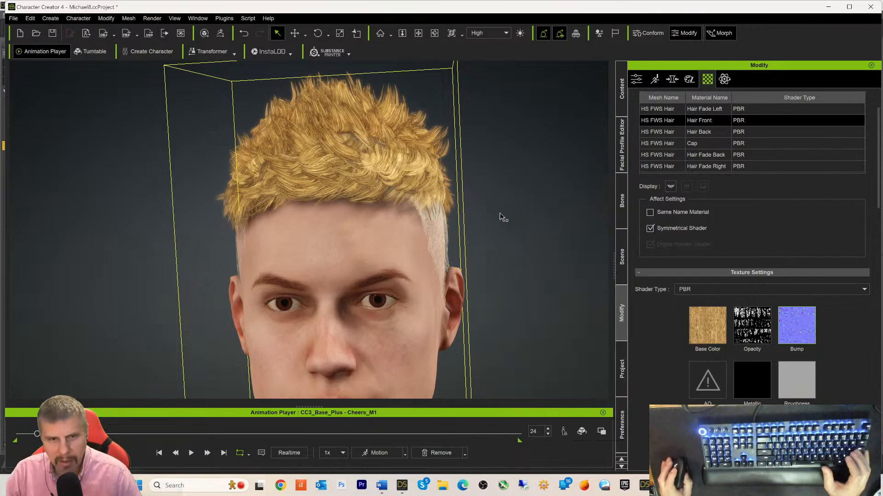
pyautogui.moveTo(537, 300); pyautogui.dragTo(502, 305, button='middle')
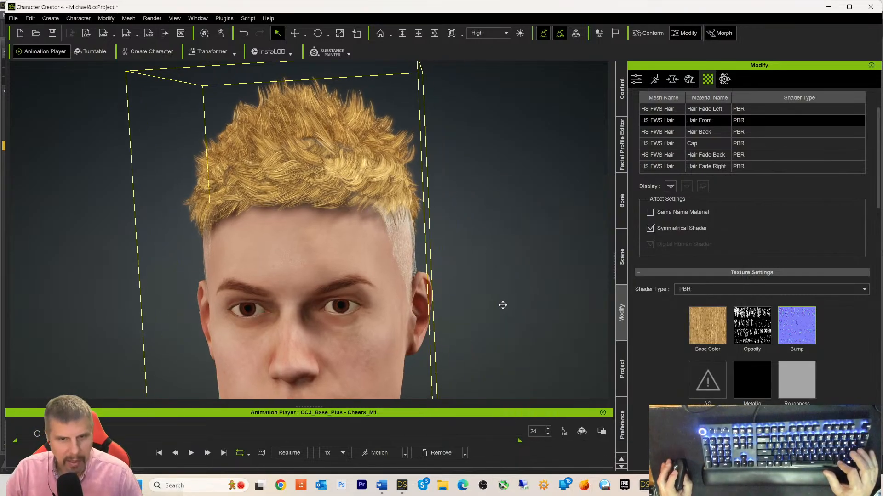
pyautogui.moveTo(502, 305); pyautogui.dragTo(529, 294, button='right')
pyautogui.click(662, 110)
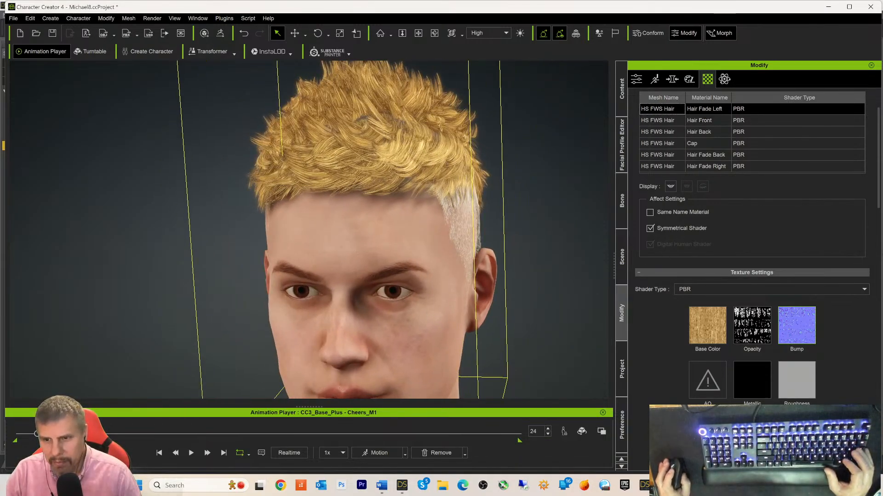
pyautogui.rightClick(750, 320)
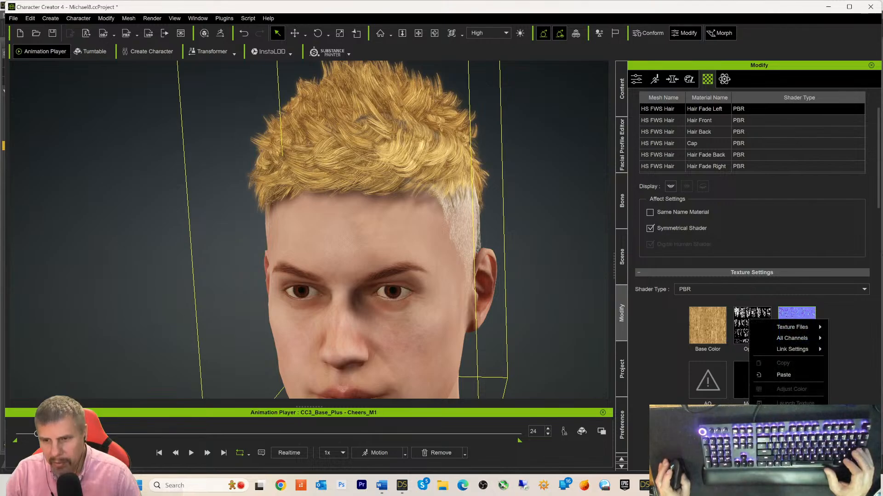
pyautogui.click(776, 377)
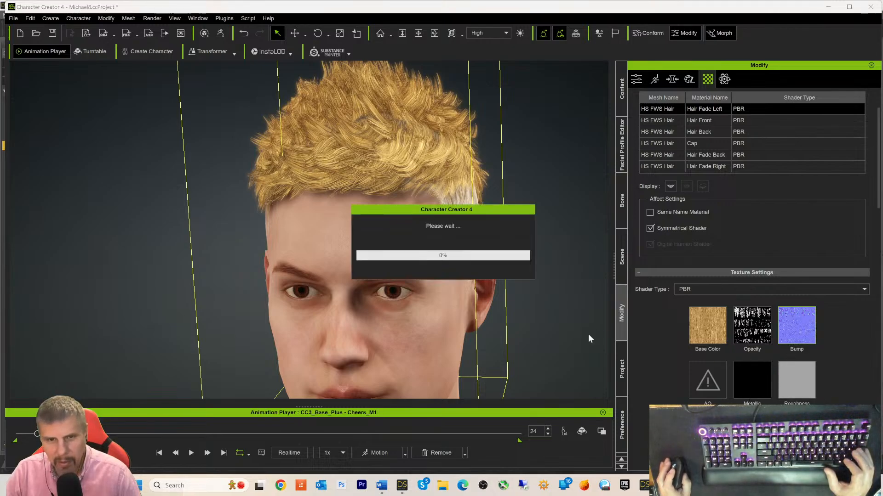
pyautogui.moveTo(585, 330); pyautogui.dragTo(273, 327, button='right')
pyautogui.moveTo(465, 363); pyautogui.dragTo(541, 372, button='right')
pyautogui.scroll(5, 514, 339)
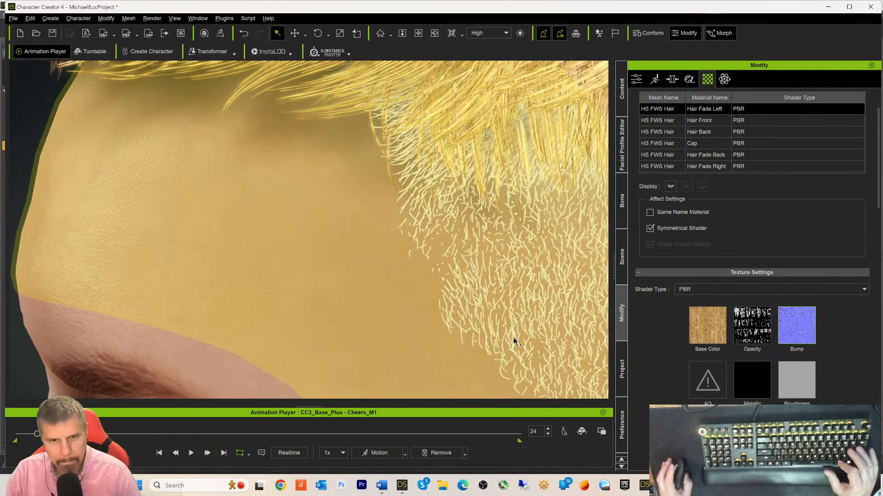
pyautogui.scroll(-10, 512, 345)
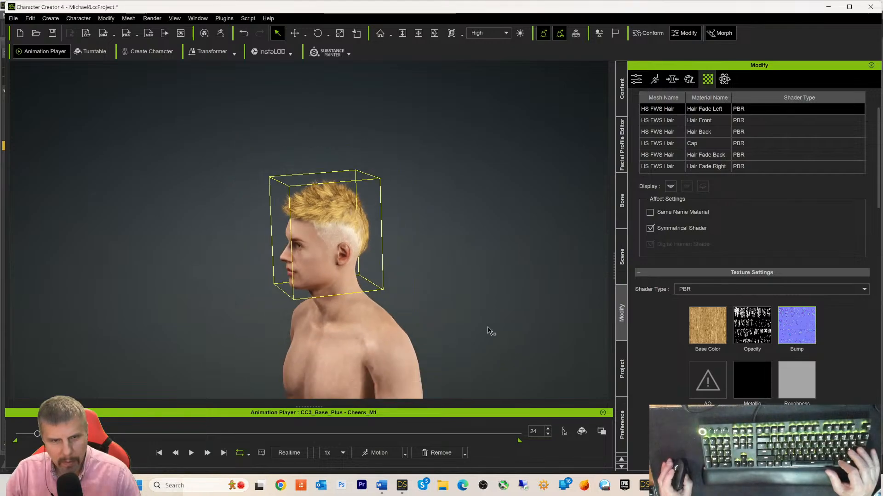
pyautogui.moveTo(487, 326); pyautogui.dragTo(628, 311, button='right')
pyautogui.moveTo(521, 307)
pyautogui.mouseDown(button='right')
pyautogui.moveTo(575, 285)
pyautogui.moveTo(578, 263)
pyautogui.moveTo(349, 298)
pyautogui.moveTo(528, 295)
pyautogui.mouseUp(button='right')
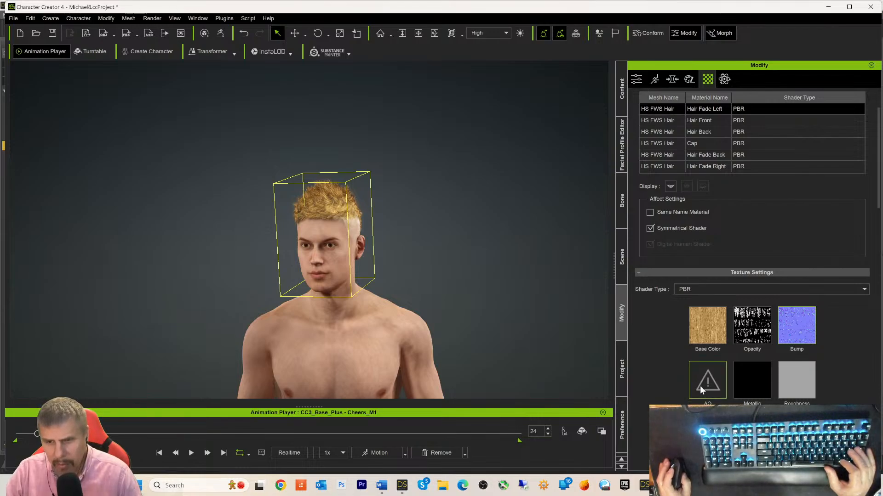
# - Paste the copied texture into the empty AO slot
pyautogui.rightClick(743, 321)
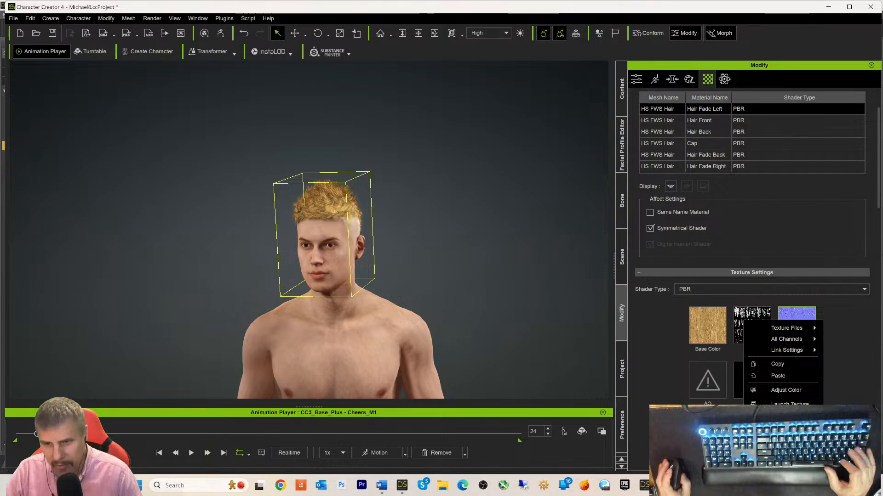
pyautogui.rightClick(745, 326)
pyautogui.press('Escape')
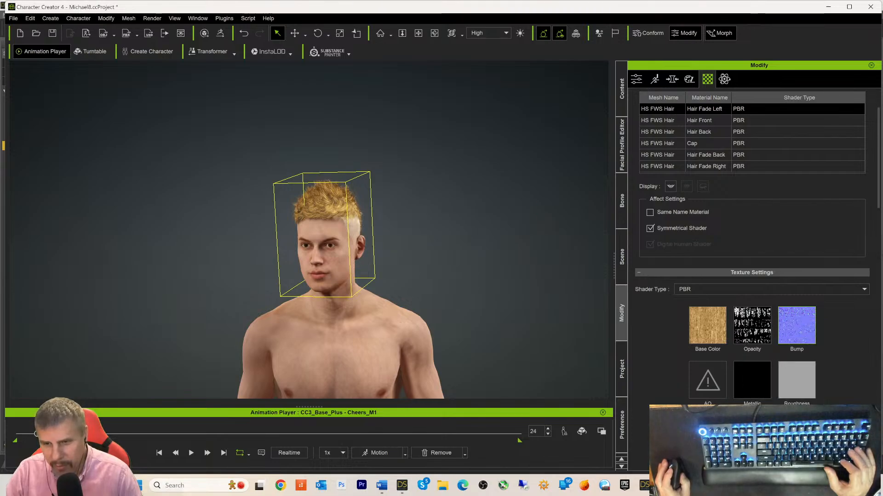
pyautogui.rightClick(697, 380)
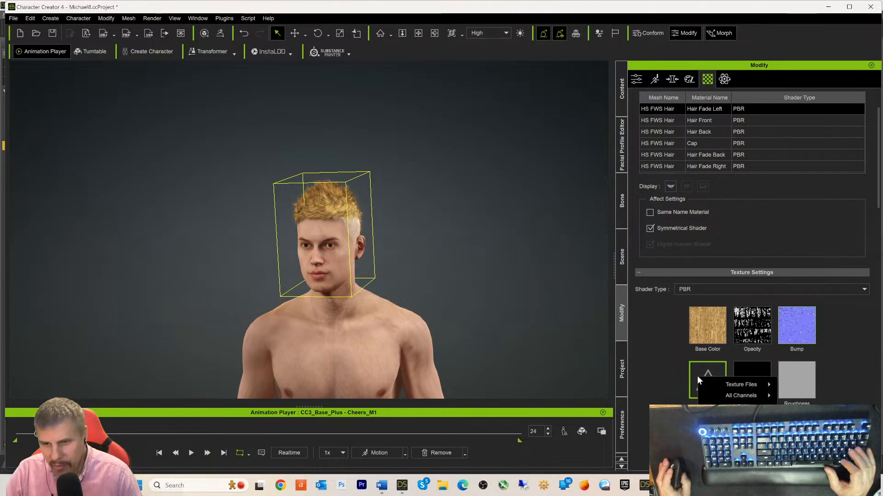
pyautogui.click(746, 396)
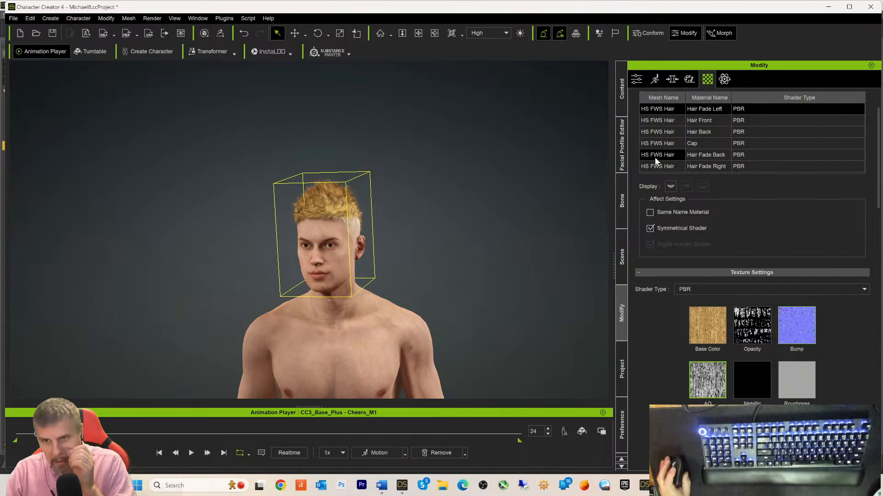
# - Paste the texture into Hair Front's AO and Opacity slots, then orbit to a frontal view
pyautogui.click(668, 125)
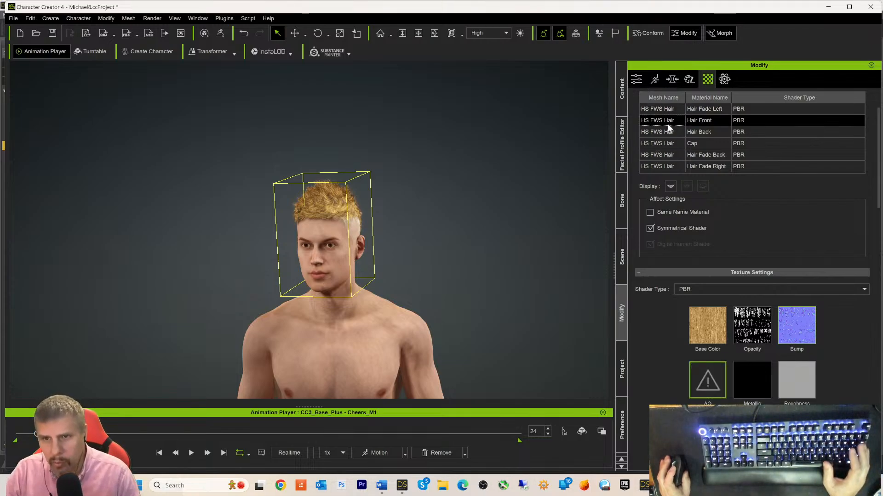
pyautogui.rightClick(706, 378)
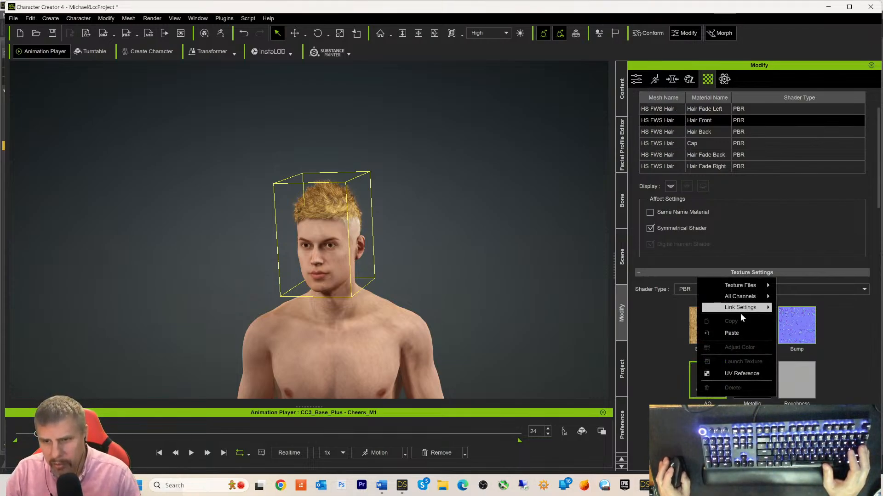
pyautogui.click(736, 333)
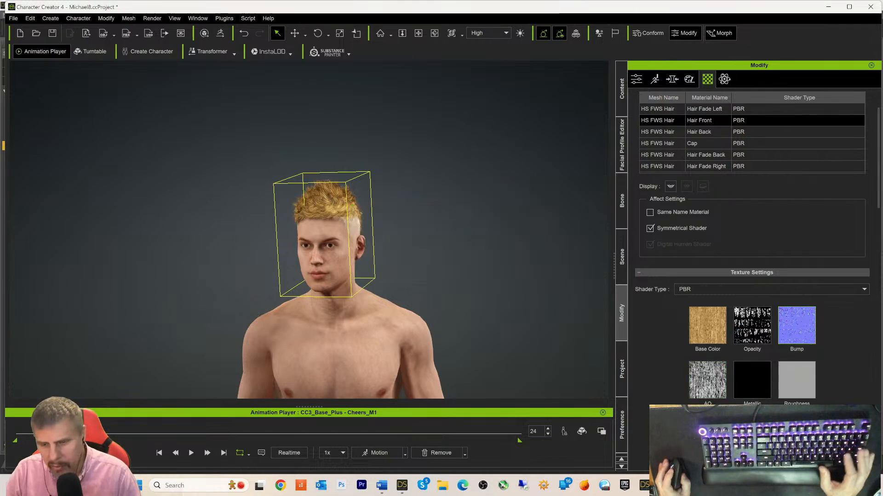
pyautogui.rightClick(747, 317)
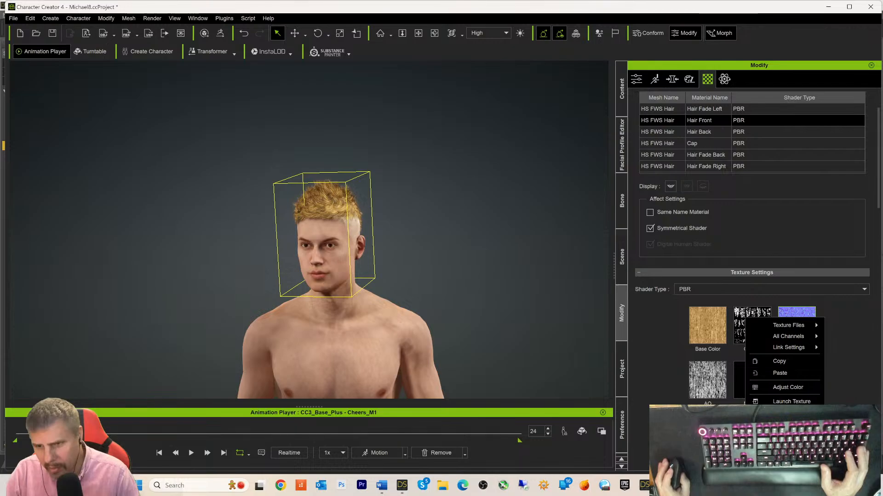
pyautogui.click(781, 373)
pyautogui.scroll(5, 473, 327)
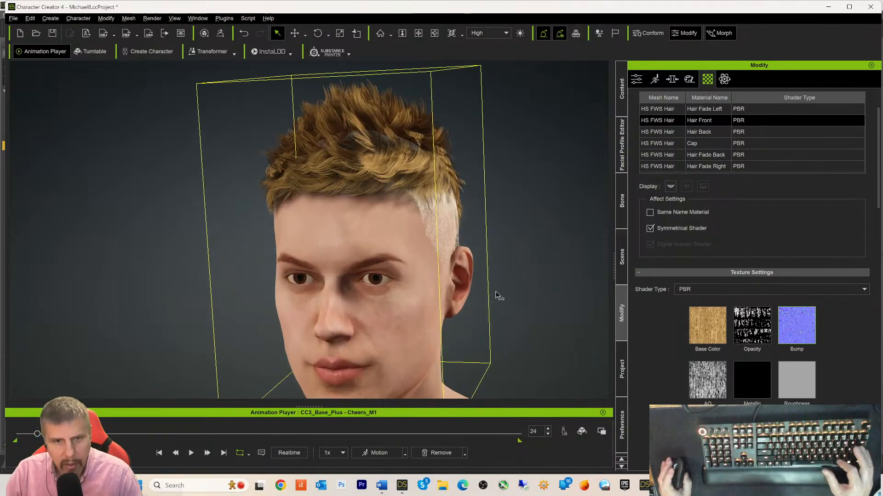
pyautogui.moveTo(496, 292); pyautogui.dragTo(567, 301, button='right')
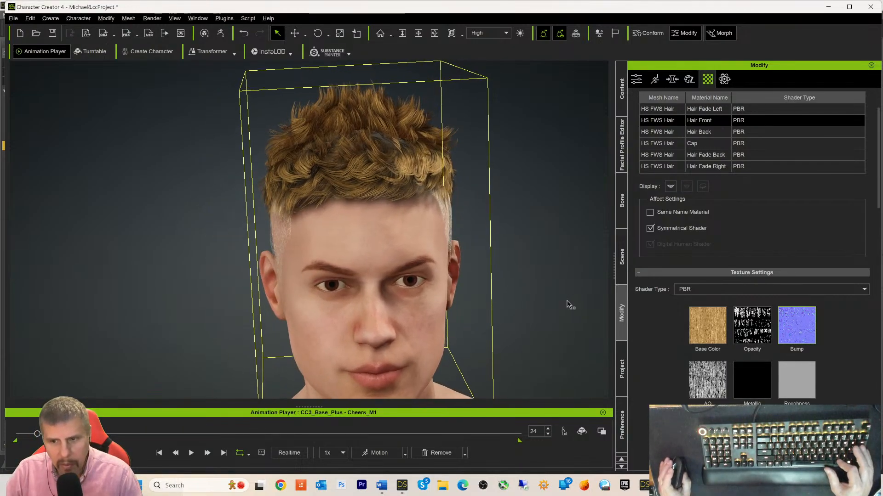
# - Delete Hair Front's old AO and Roughness maps and paste the grey hair-strand texture into both
pyautogui.rightClick(709, 385)
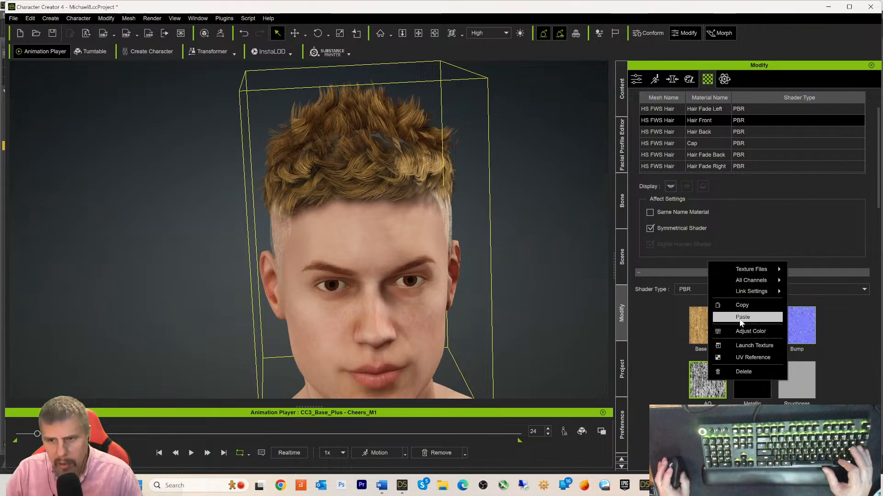
pyautogui.click(738, 371)
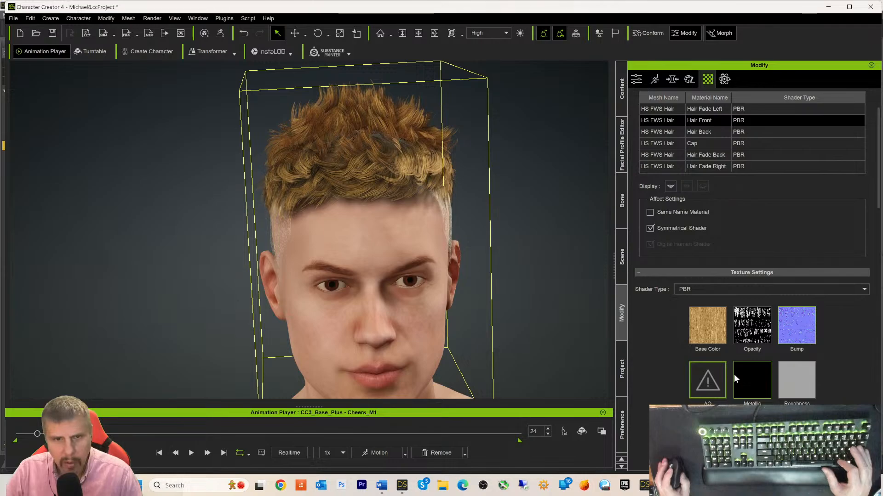
pyautogui.rightClick(699, 376)
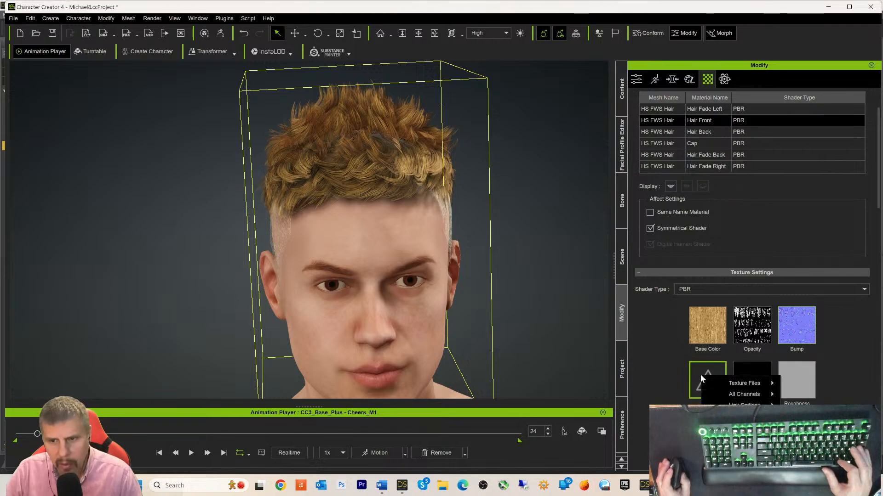
pyautogui.click(741, 427)
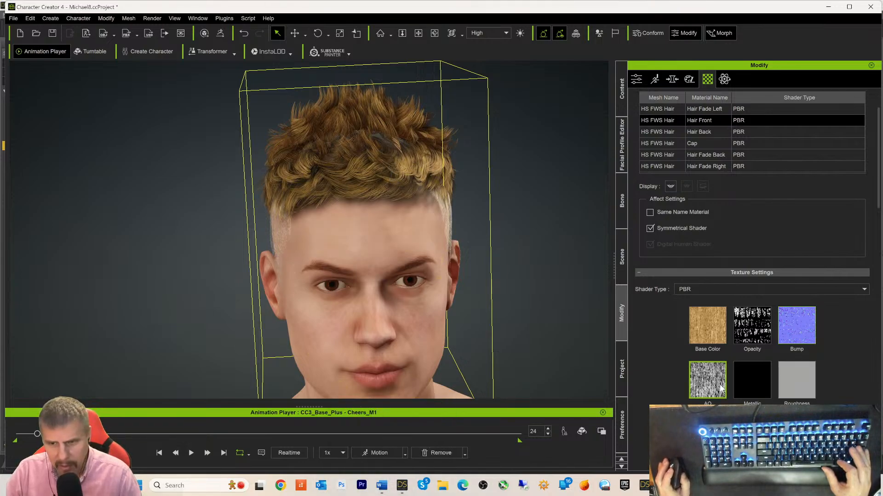
pyautogui.rightClick(791, 385)
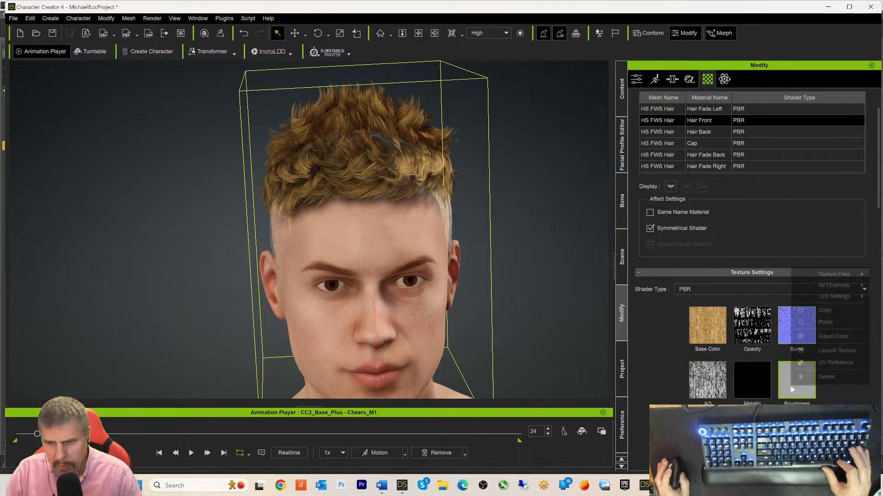
pyautogui.click(794, 380)
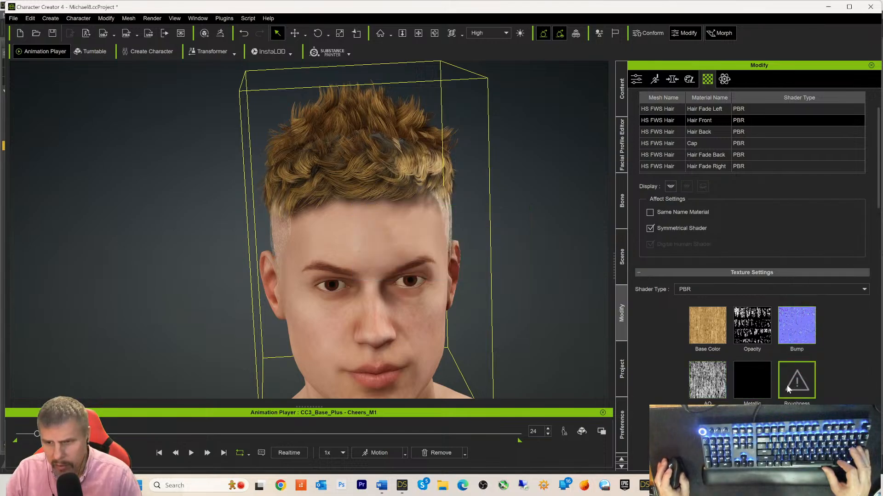
pyautogui.rightClick(796, 384)
pyautogui.click(822, 322)
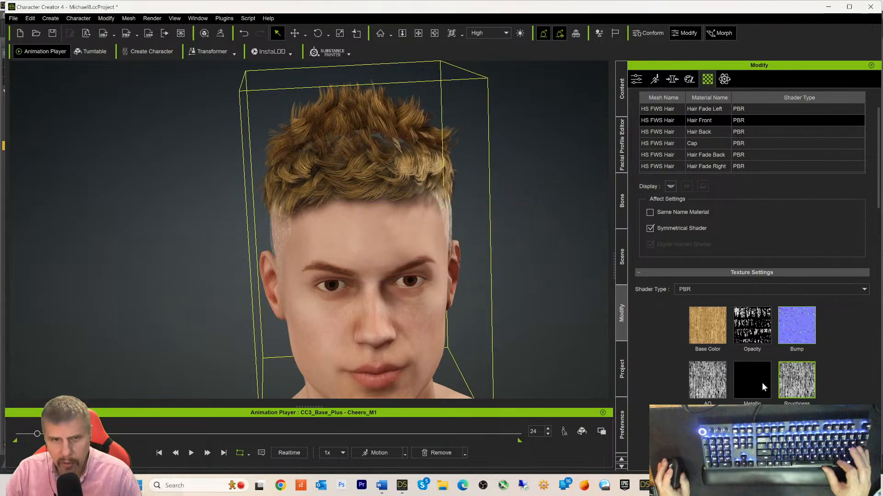
# - Return to DAZ Studio's Open Image dialog and pick Top coat.jpg from the HS FWS Hair folder
pyautogui.click(403, 489)
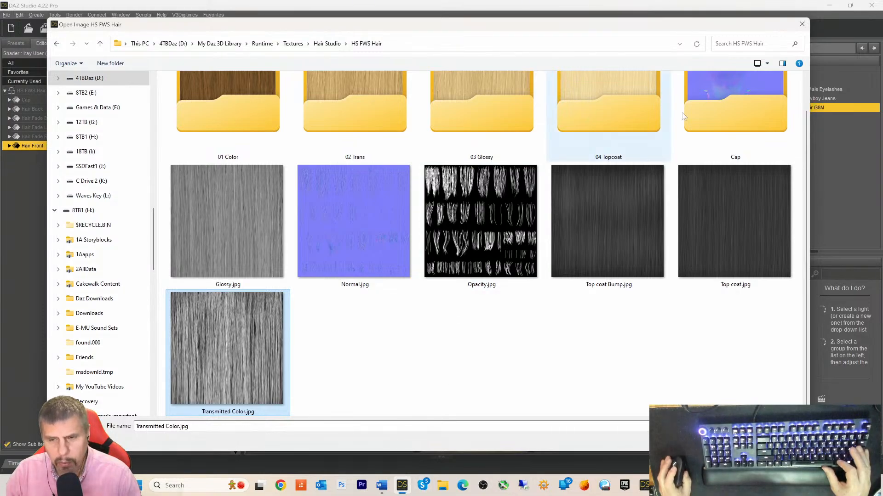
pyautogui.moveTo(665, 485)
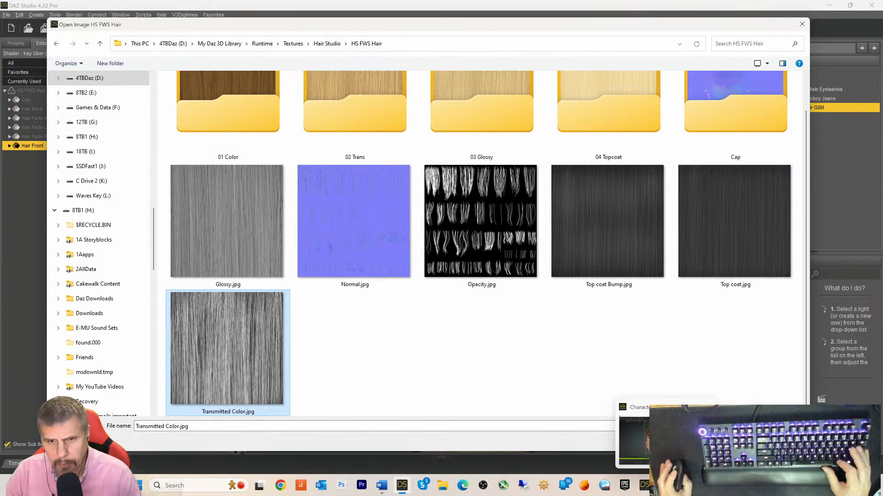
pyautogui.click(664, 485)
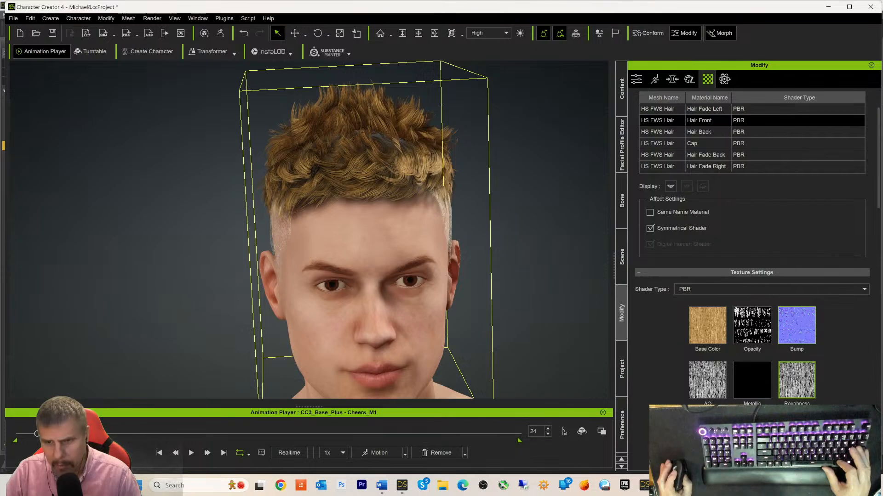
pyautogui.hotkey('alt', 'Tab')
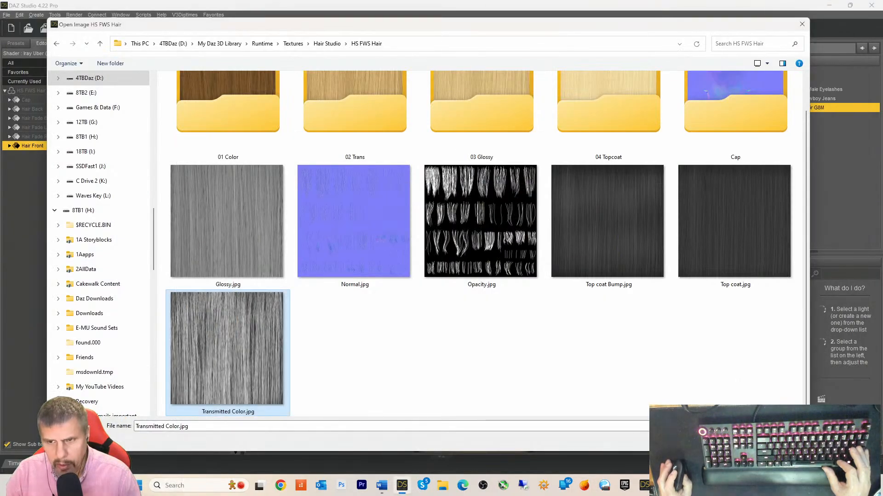
pyautogui.click(729, 241)
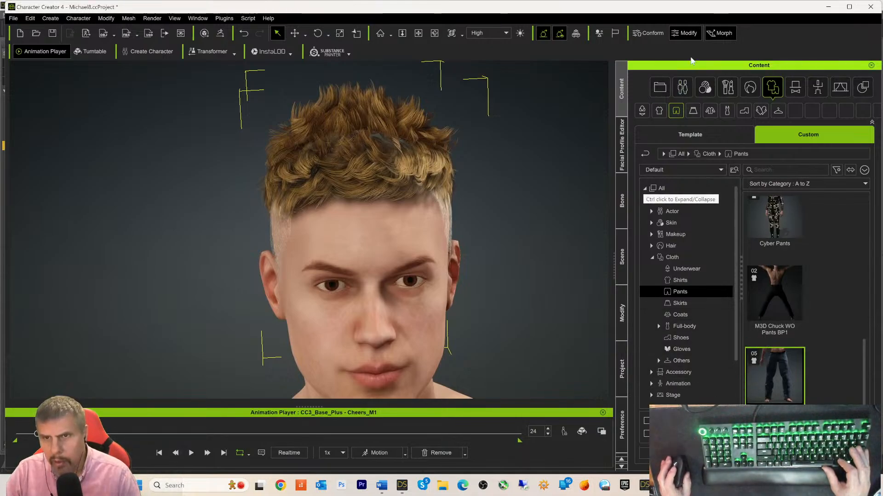
# - Reselect HS FWS Hair.Shape in the Scene tree and return to its Modify material settings
pyautogui.click(617, 256)
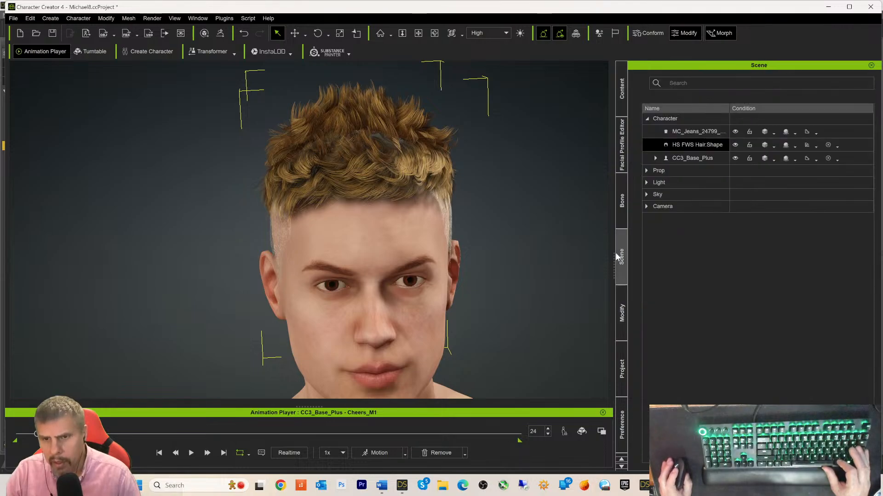
pyautogui.click(698, 146)
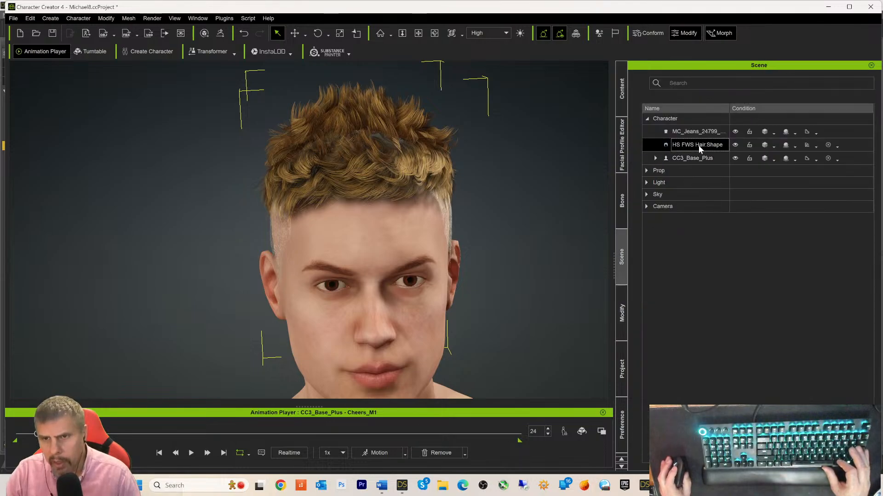
pyautogui.click(622, 317)
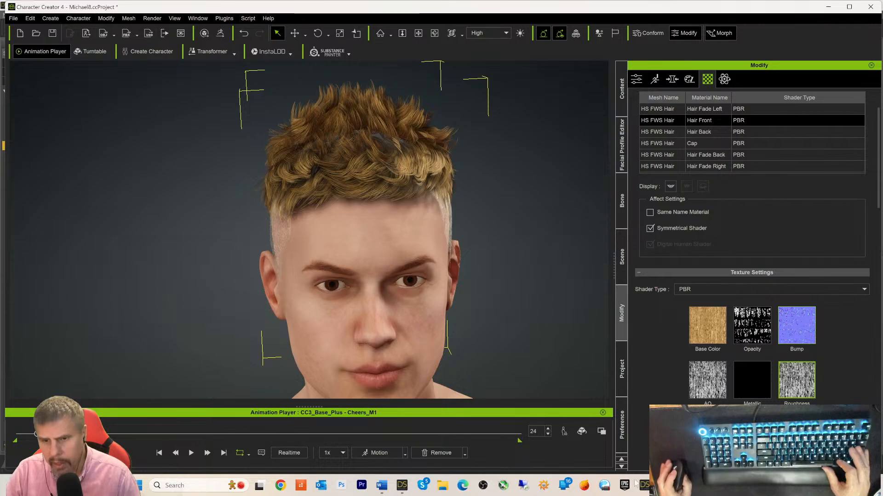
# - Drag Top coat.jpg from DAZ Studio onto Hair Front's Metallic texture slot
pyautogui.click(402, 486)
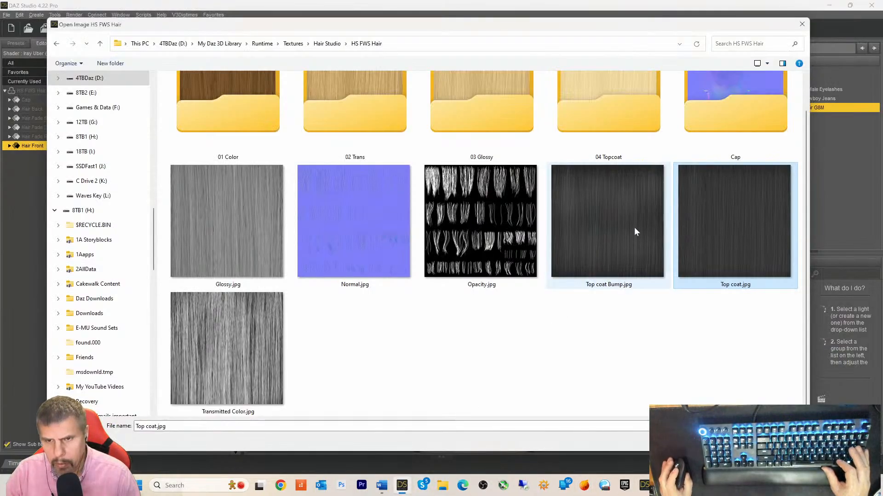
pyautogui.moveTo(718, 208); pyautogui.dragTo(751, 385)
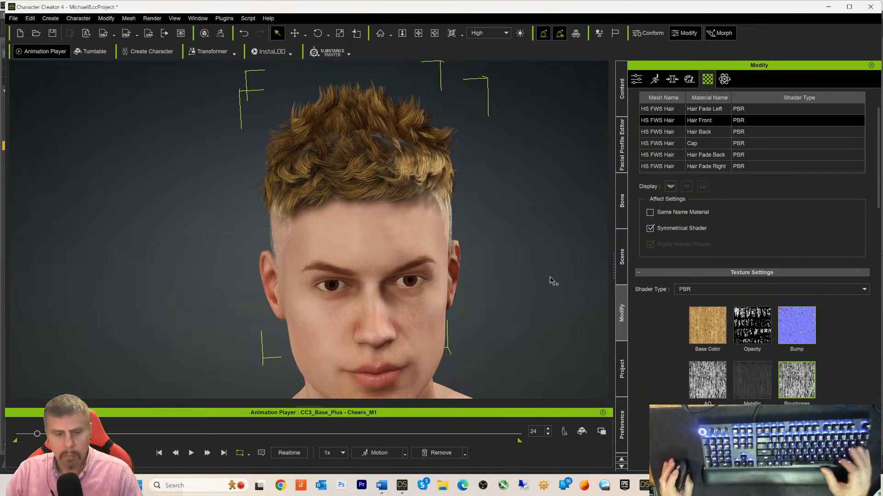
# - Copy Hair Front's Top coat Metallic texture and paste it into Hair Fade Left's Metallic slot
pyautogui.moveTo(558, 279); pyautogui.dragTo(510, 283, button='right')
pyautogui.rightClick(747, 385)
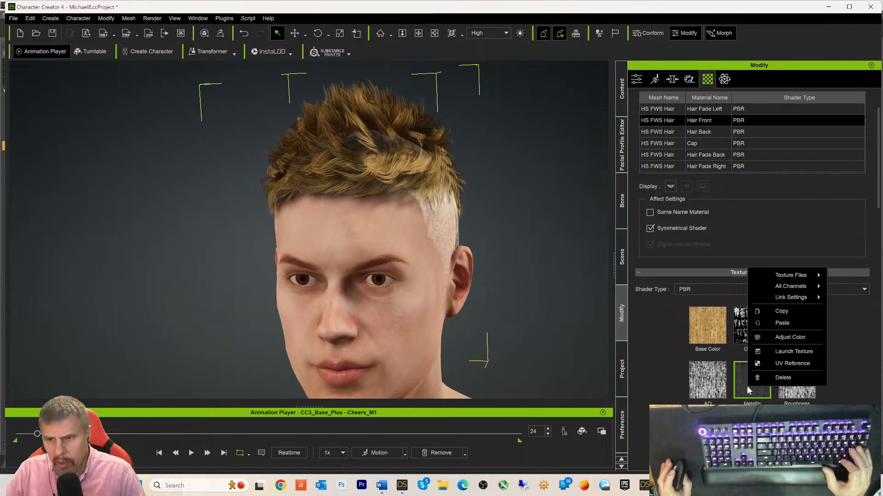
pyautogui.click(781, 312)
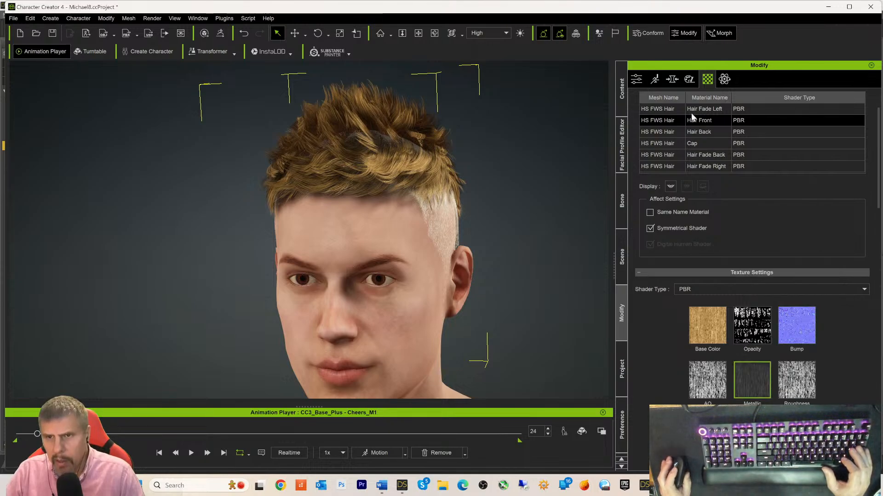
pyautogui.click(720, 109)
pyautogui.rightClick(746, 377)
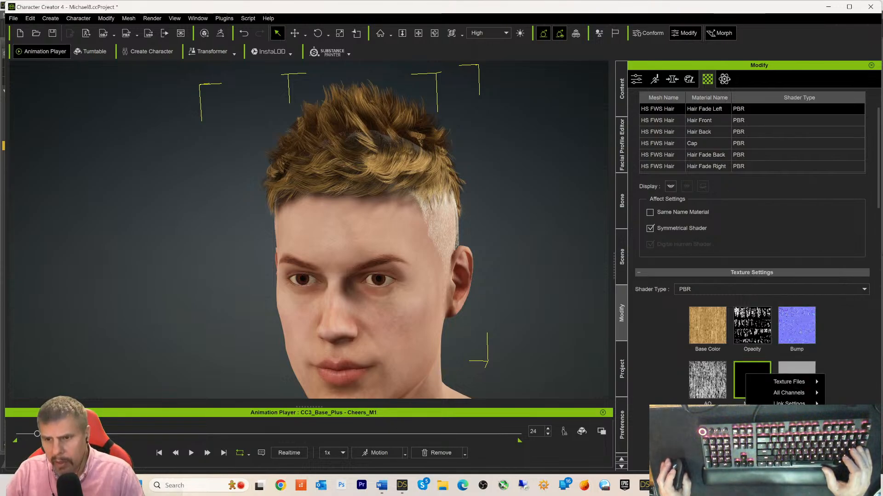
pyautogui.click(779, 430)
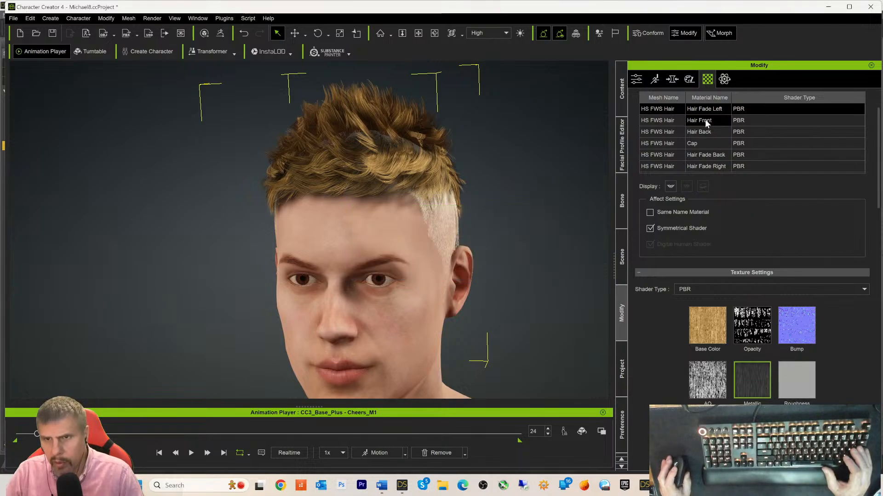
# - Paste the same Metallic texture onto Hair Back, Hair Fade Back, Hair Fade Right and Cap
pyautogui.click(702, 136)
pyautogui.rightClick(741, 367)
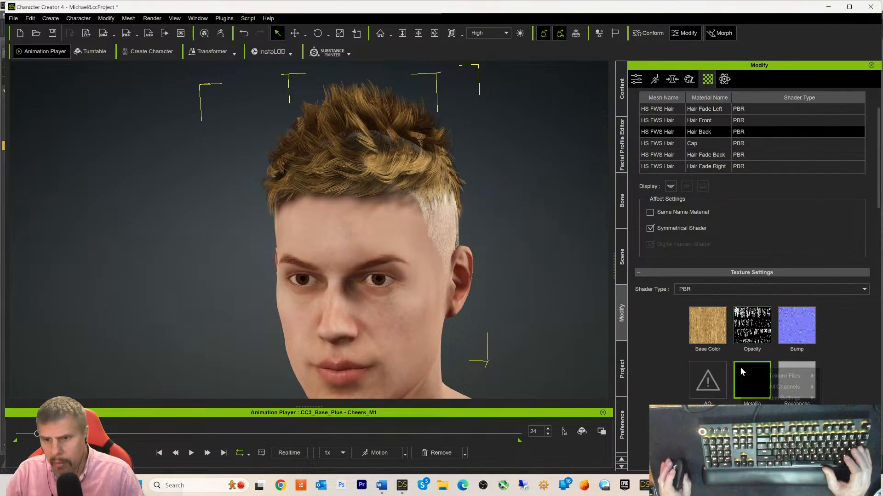
pyautogui.click(774, 420)
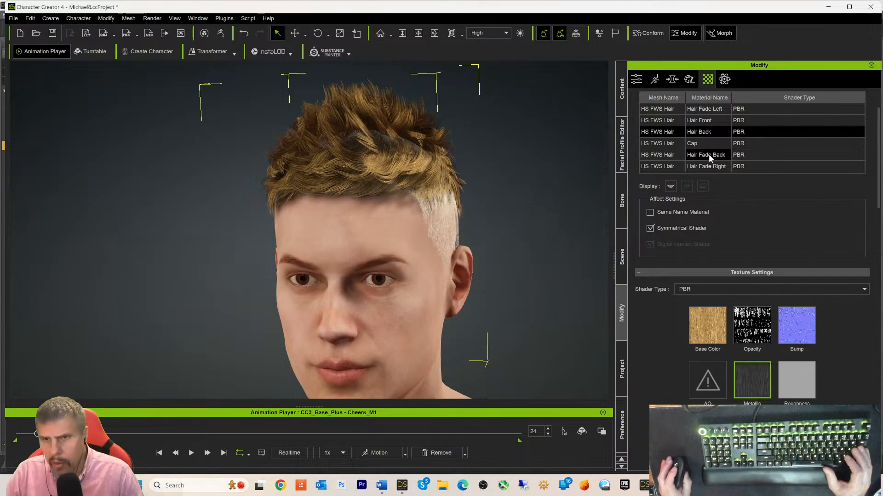
pyautogui.click(692, 153)
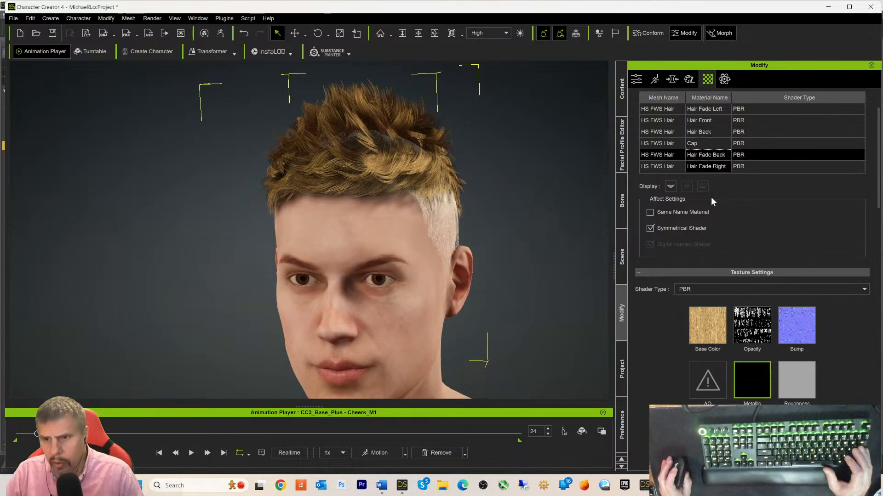
pyautogui.rightClick(754, 379)
pyautogui.click(790, 316)
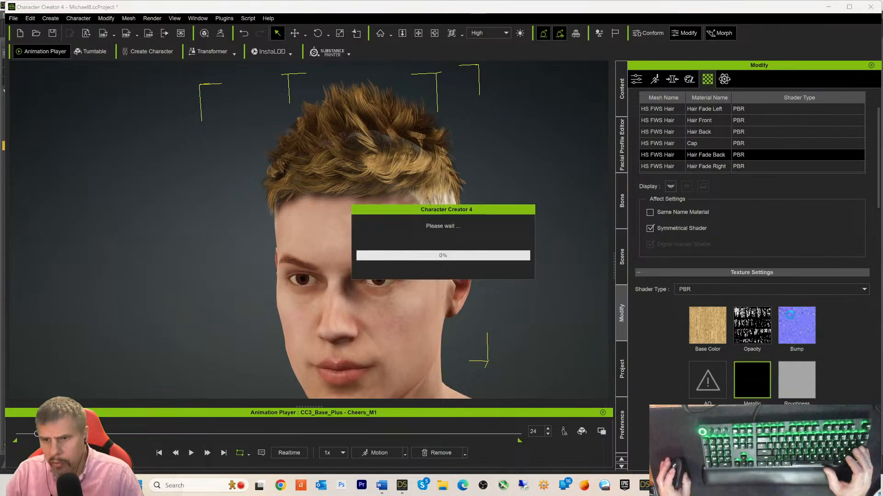
pyautogui.click(698, 166)
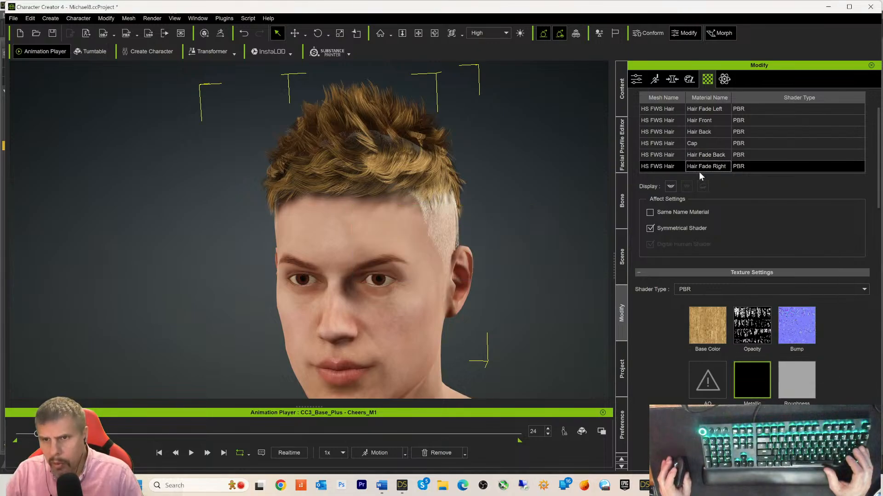
pyautogui.rightClick(751, 389)
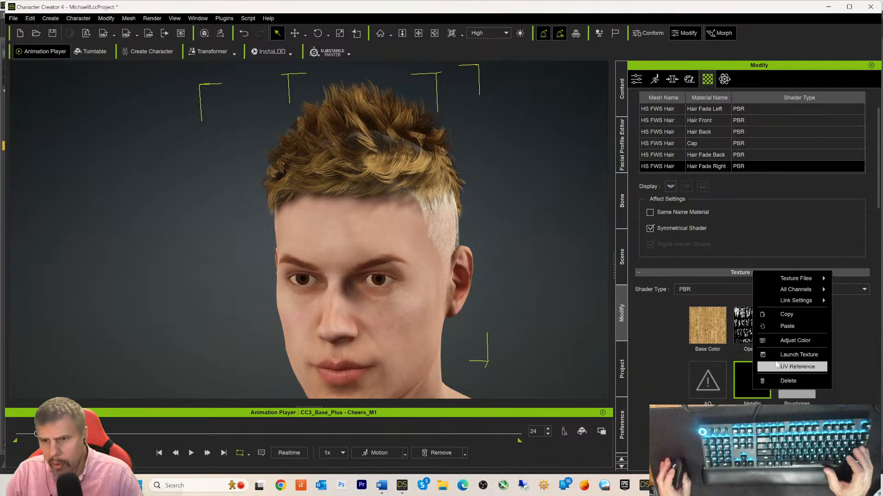
pyautogui.click(787, 326)
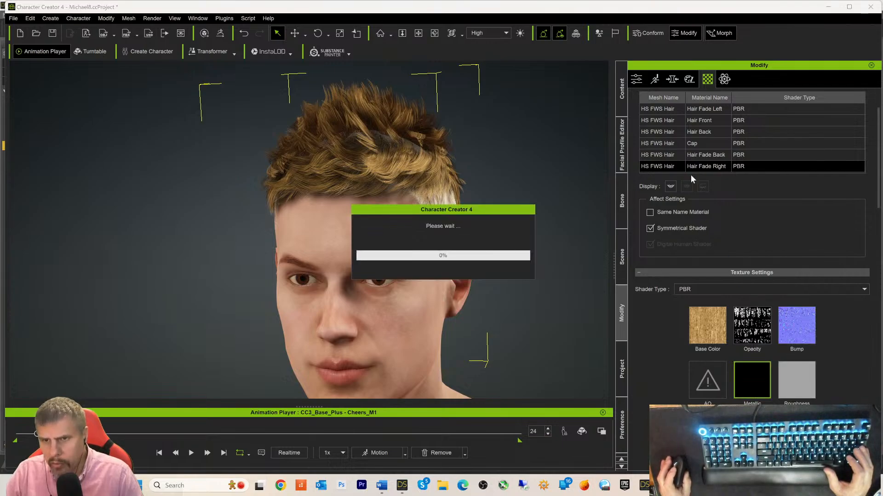
pyautogui.click(694, 145)
pyautogui.rightClick(754, 374)
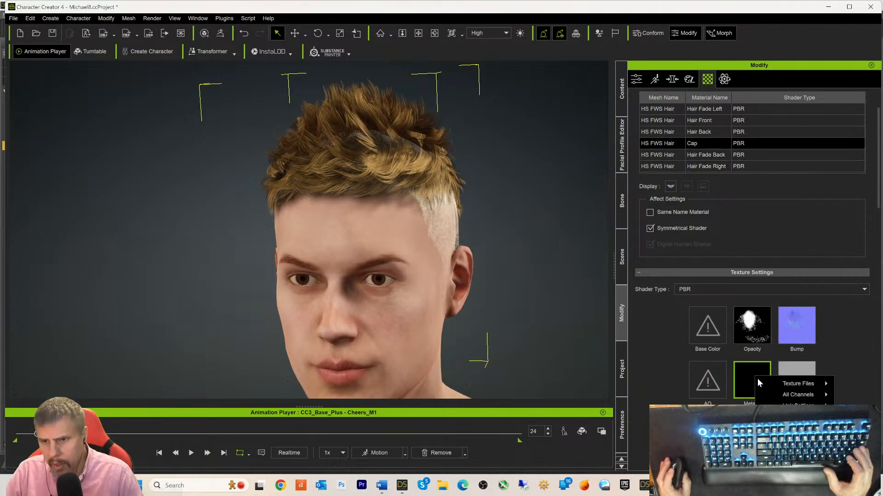
pyautogui.click(777, 404)
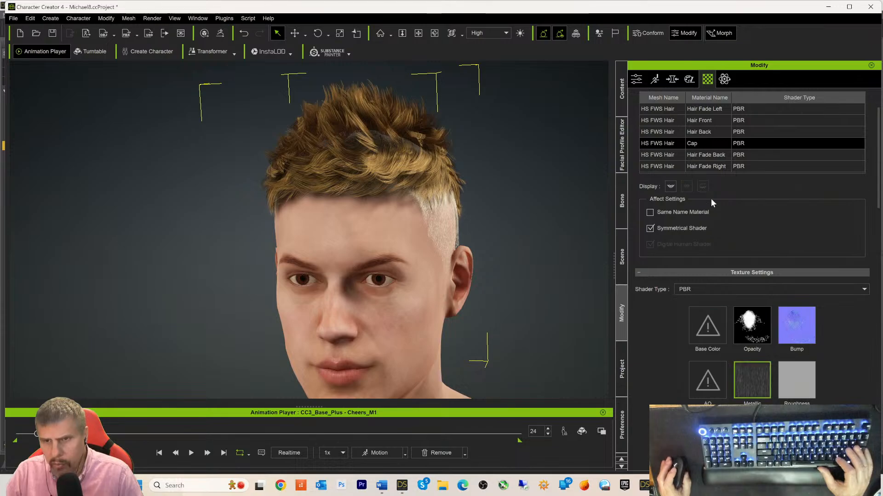
# - Copy Hair Back's Opacity texture and paste it into its Roughness slot
pyautogui.click(702, 131)
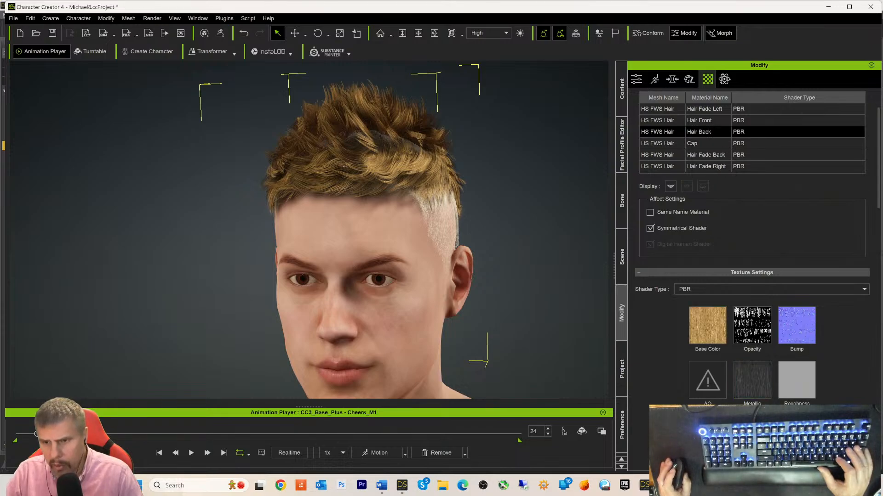
pyautogui.rightClick(748, 318)
pyautogui.click(786, 361)
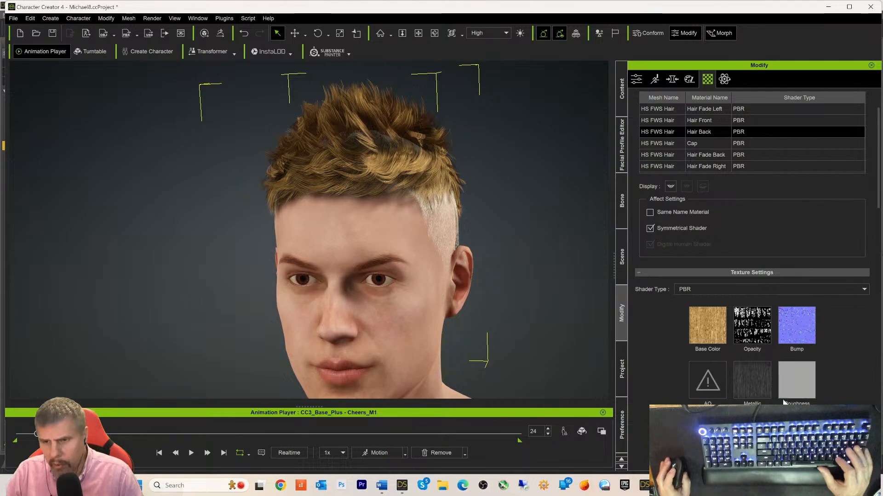
pyautogui.rightClick(801, 380)
pyautogui.click(834, 318)
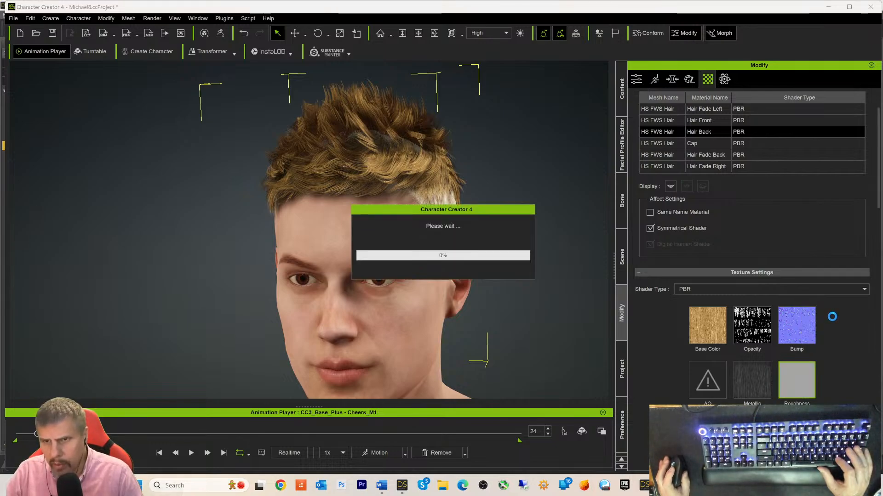
# - Paste the copied texture into Hair Fade Left's Roughness and Hair Fade Right's Roughness and AO slots
pyautogui.click(699, 120)
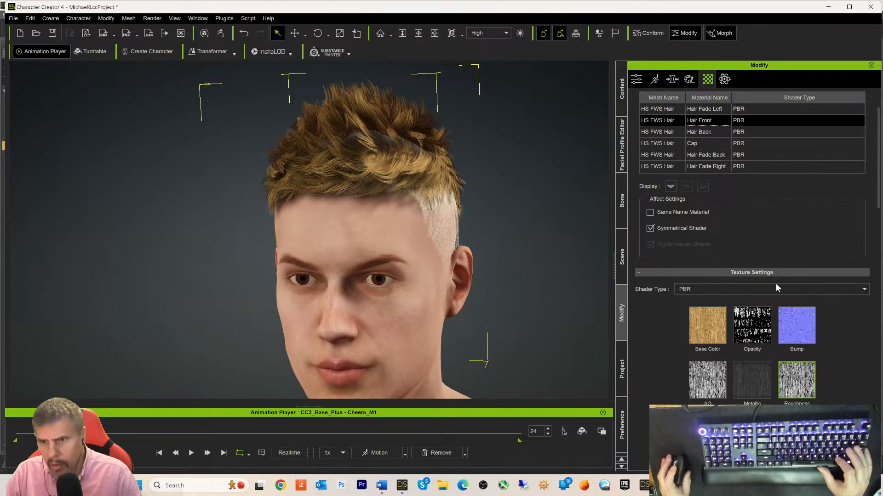
pyautogui.rightClick(801, 383)
pyautogui.click(707, 108)
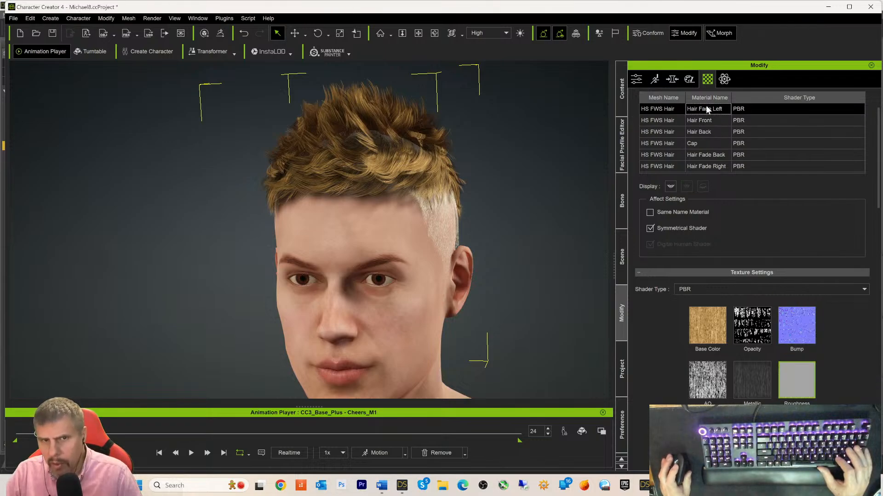
pyautogui.rightClick(835, 344)
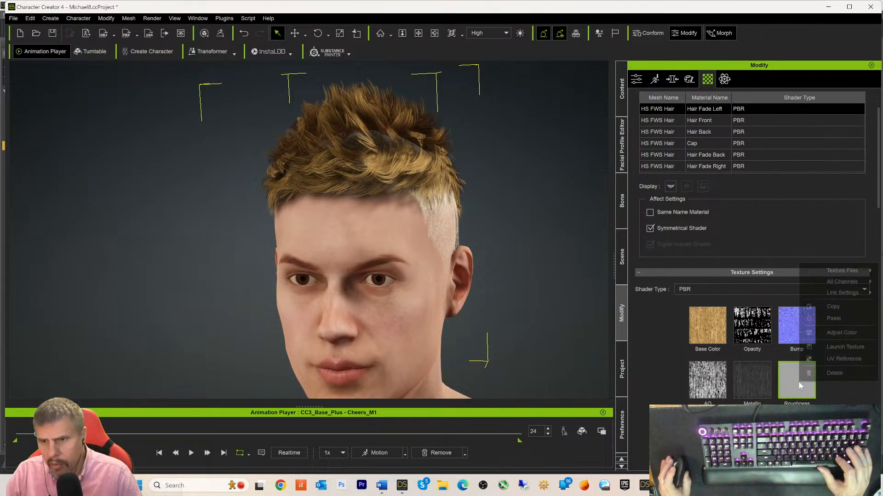
pyautogui.click(834, 321)
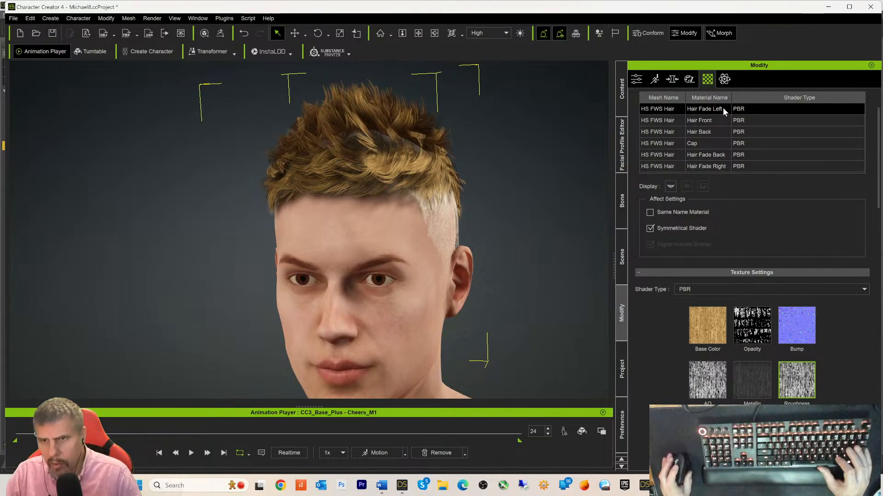
pyautogui.click(699, 168)
pyautogui.rightClick(787, 378)
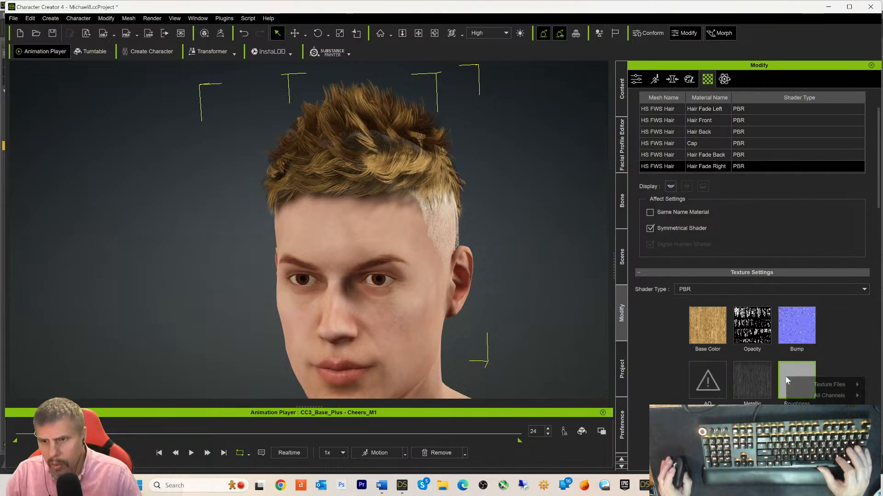
pyautogui.click(823, 439)
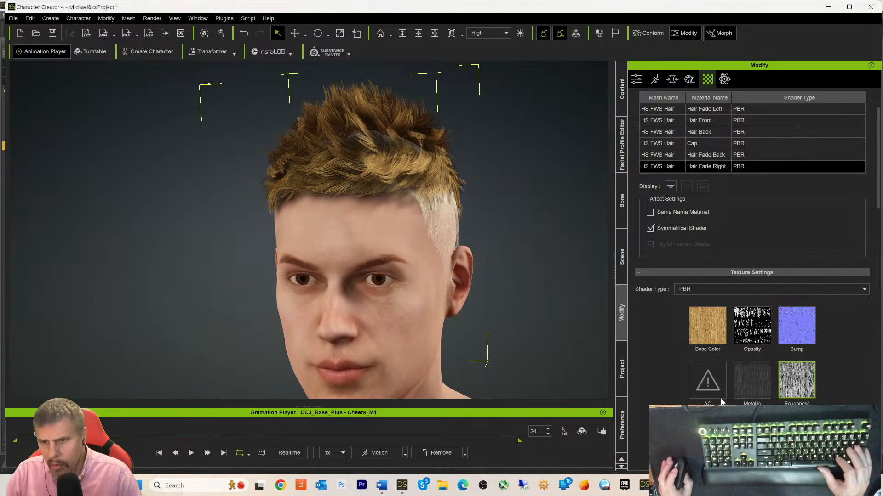
pyautogui.rightClick(707, 385)
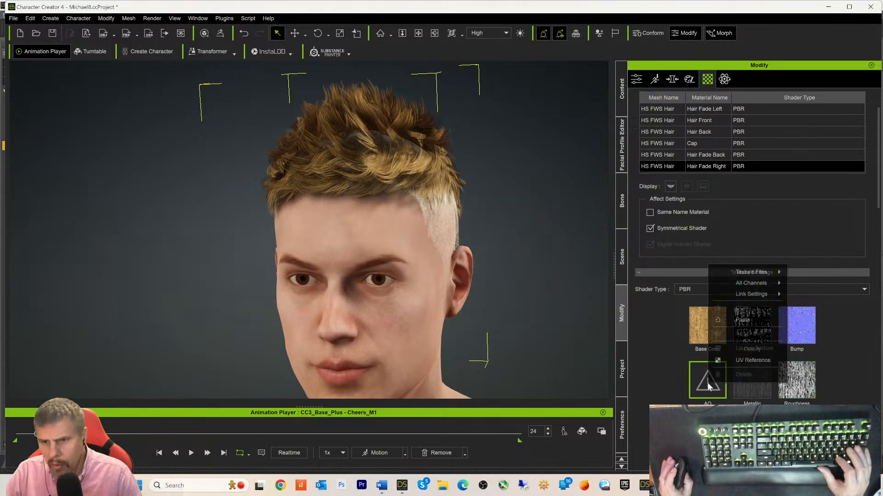
pyautogui.click(730, 320)
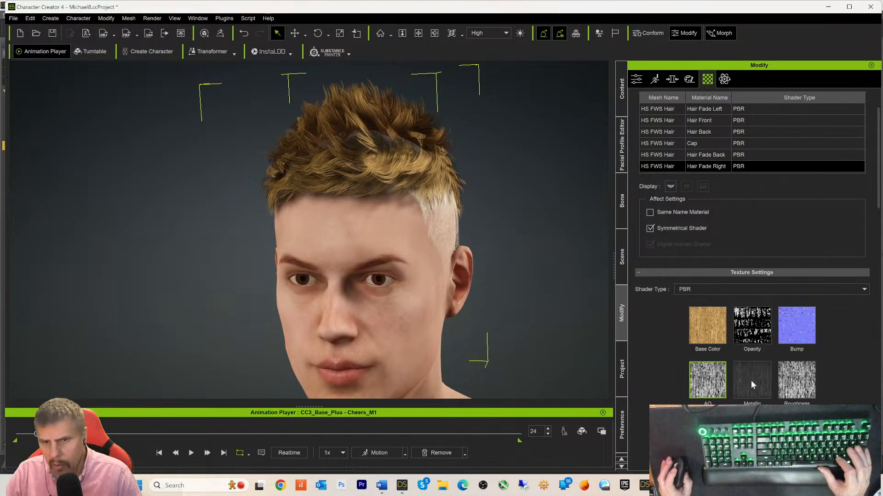
# - Paste the same texture into Hair Fade Back's AO and Roughness slots
pyautogui.click(686, 155)
pyautogui.rightClick(710, 382)
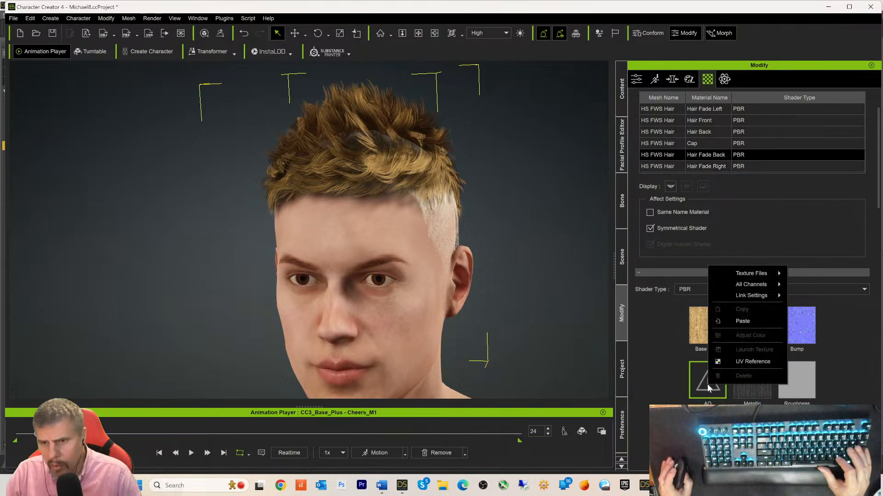
pyautogui.click(742, 322)
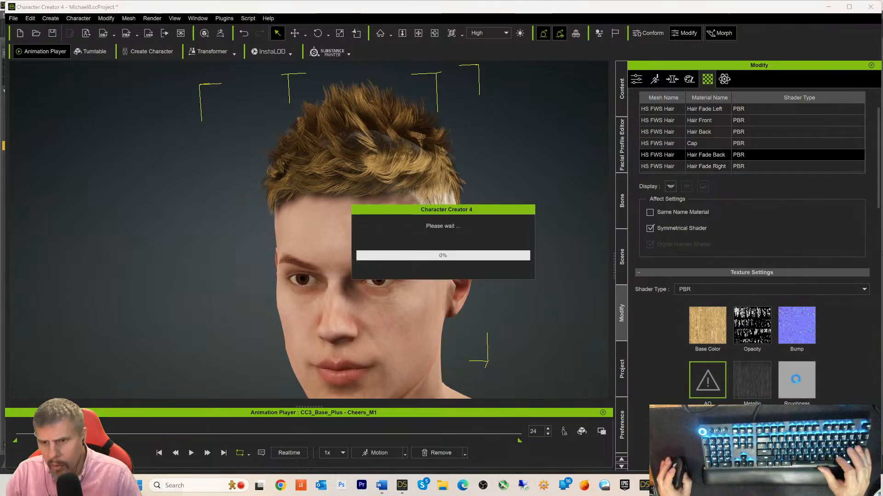
pyautogui.rightClick(799, 388)
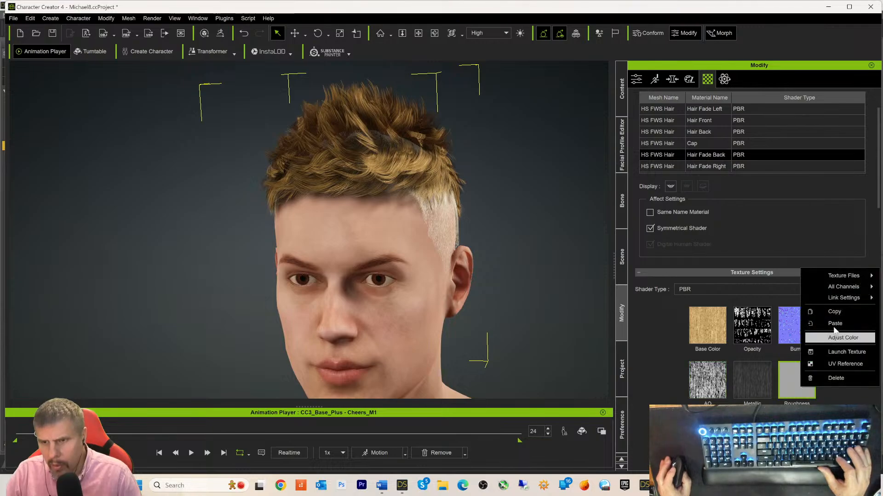
pyautogui.click(834, 324)
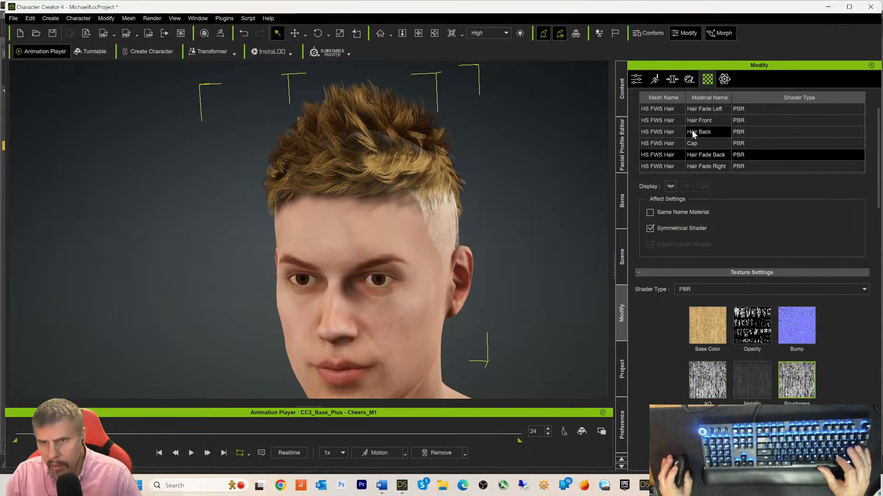
pyautogui.click(685, 118)
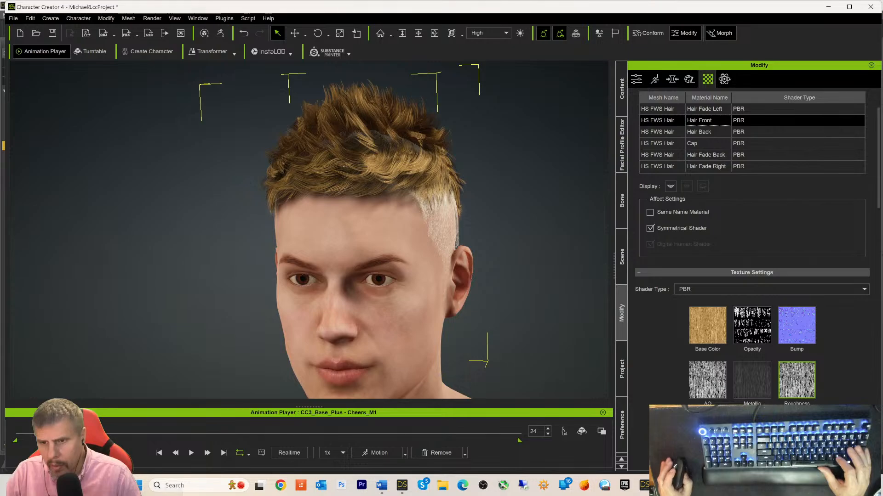
pyautogui.rightClick(746, 322)
# - Paste the copied texture into Hair Front's Opacity and Bump channels
pyautogui.click(785, 381)
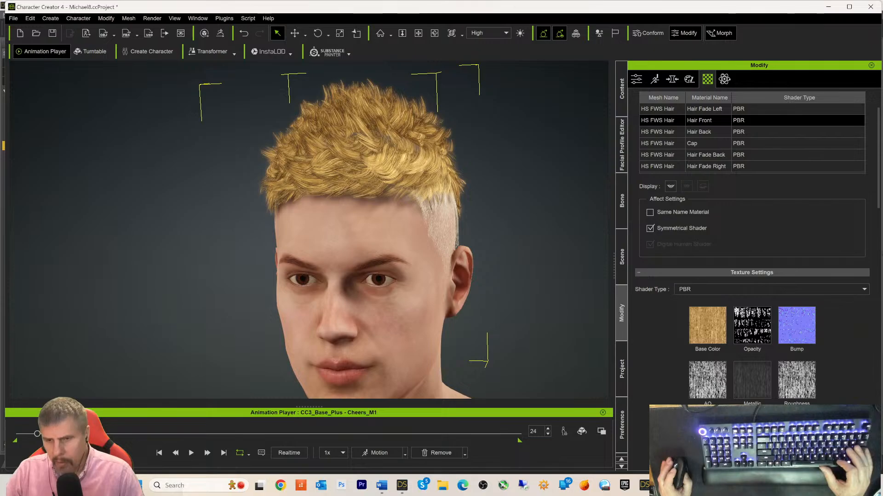
pyautogui.rightClick(797, 321)
pyautogui.click(828, 375)
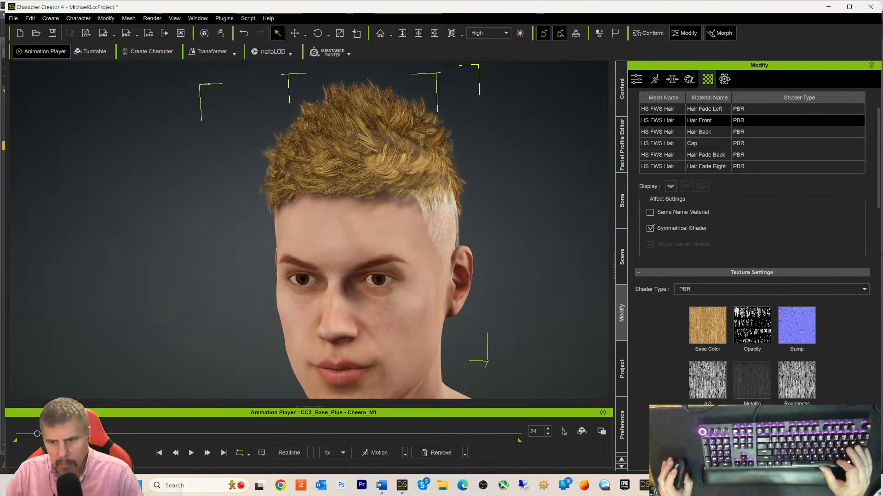
# - Try a pasted displacement map as a grayscale height map, then undo it with Ctrl+Z
pyautogui.rightClick(705, 328)
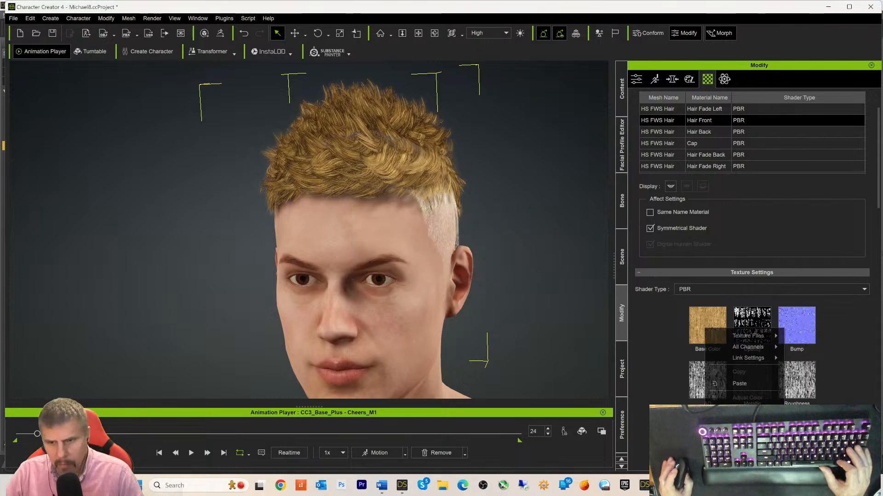
pyautogui.click(743, 384)
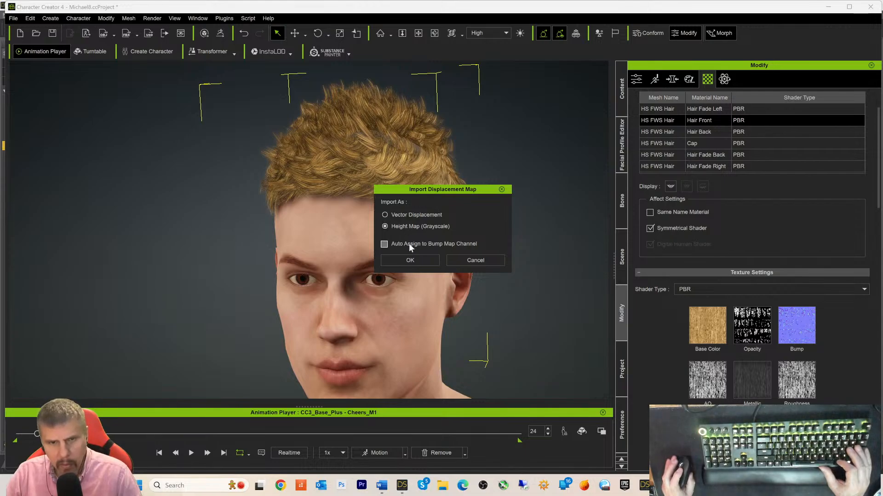
pyautogui.click(409, 260)
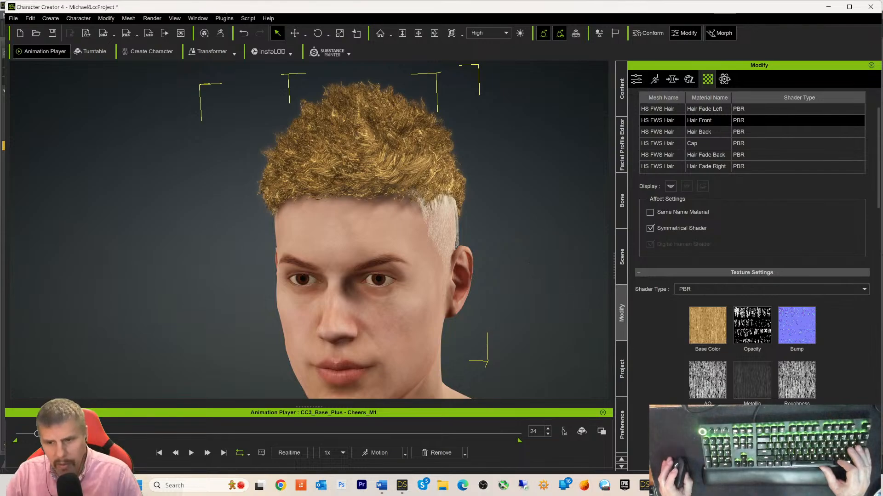
pyautogui.rightClick(731, 322)
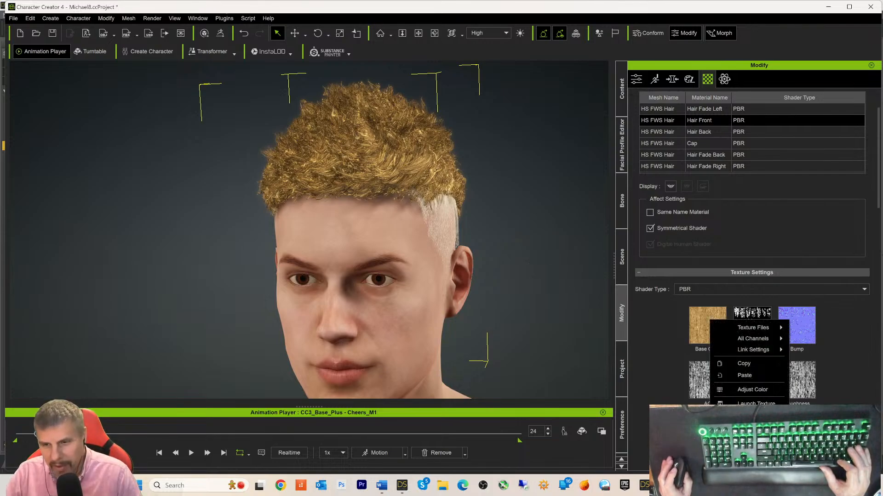
pyautogui.press('Escape')
pyautogui.hotkey('ctrl', 'z')
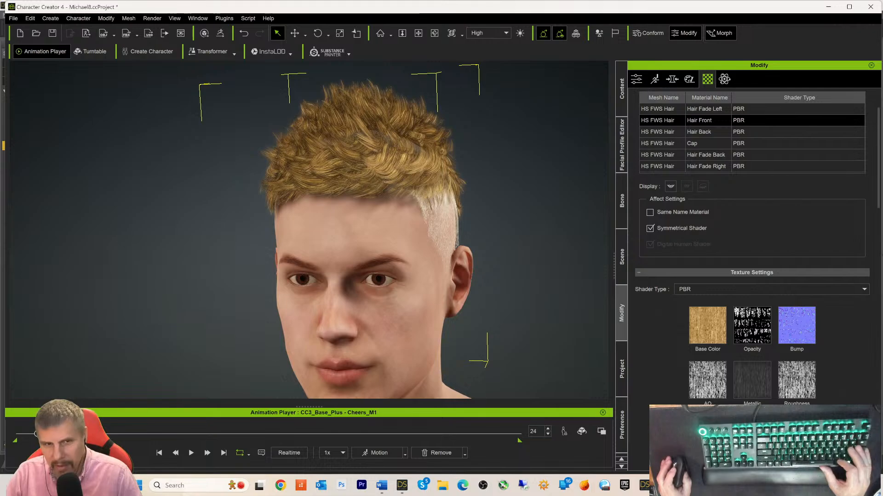
pyautogui.rightClick(796, 323)
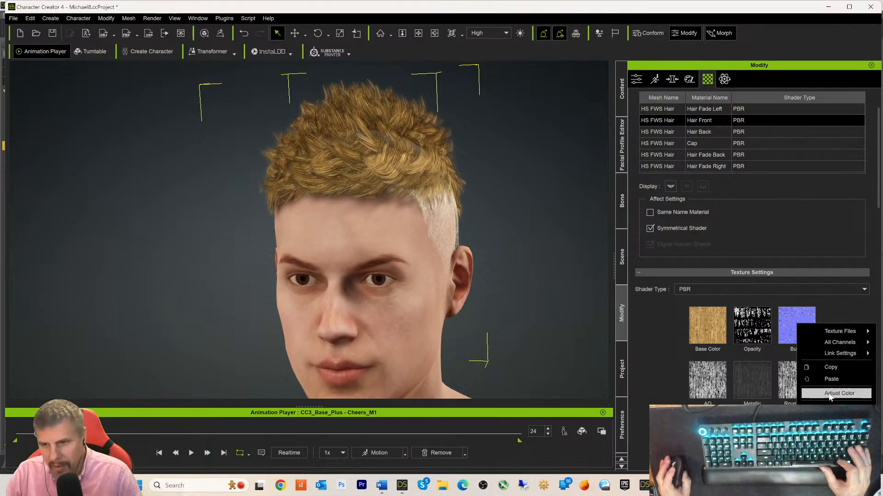
pyautogui.click(833, 409)
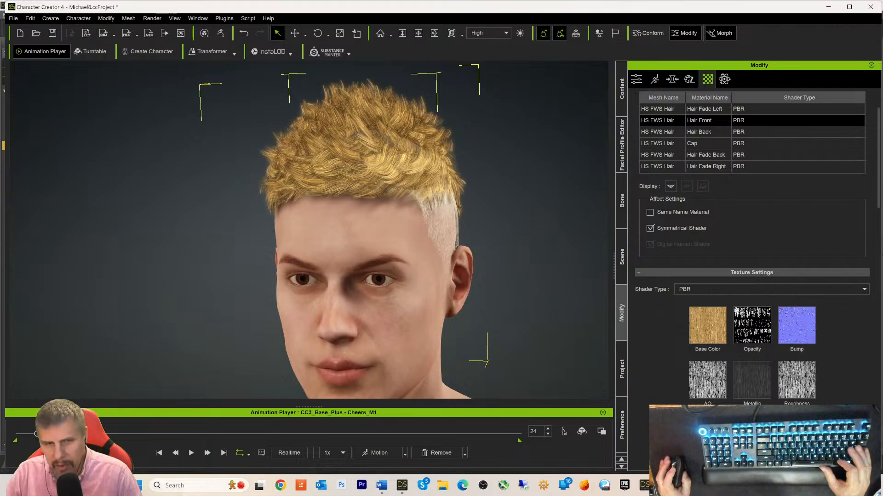
pyautogui.rightClick(703, 391)
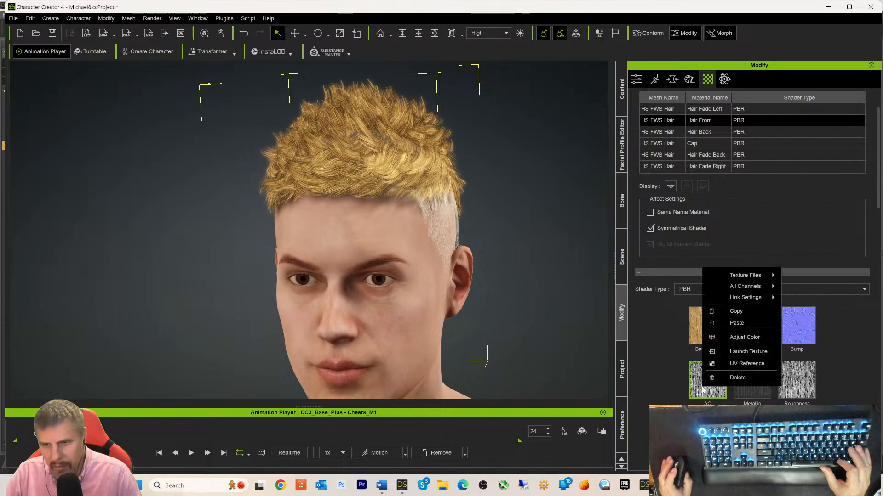
pyautogui.click(727, 377)
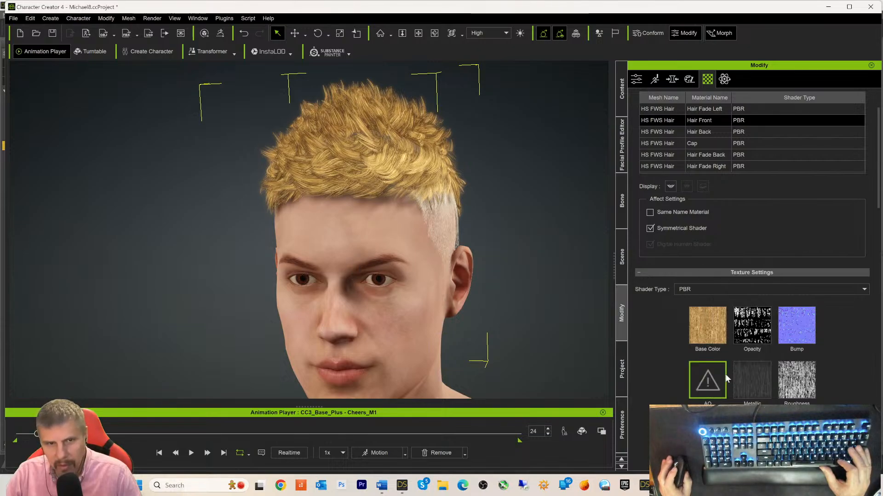
pyautogui.keyDown('alt'); pyautogui.moveTo(534, 275); pyautogui.dragTo(219, 280, button='right'); pyautogui.keyUp('alt')
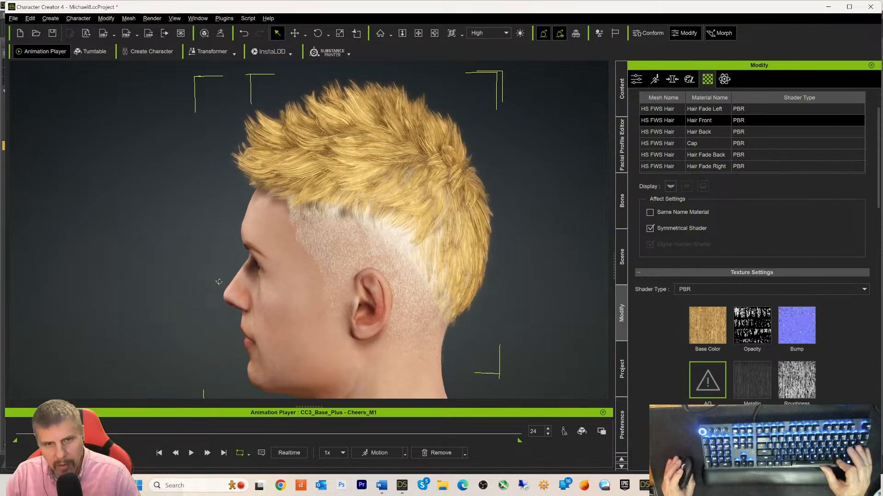
pyautogui.scroll(-6, 531, 325)
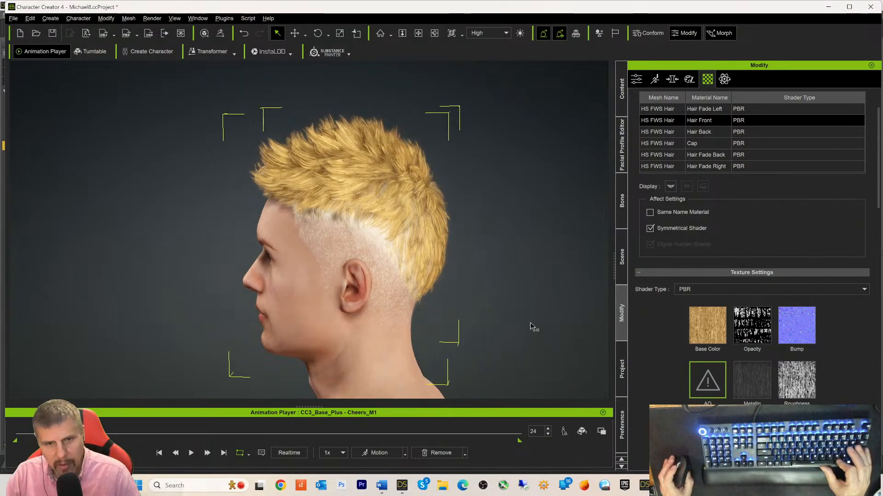
pyautogui.keyDown('alt'); pyautogui.moveTo(460, 296); pyautogui.dragTo(578, 291, button='right'); pyautogui.keyUp('alt')
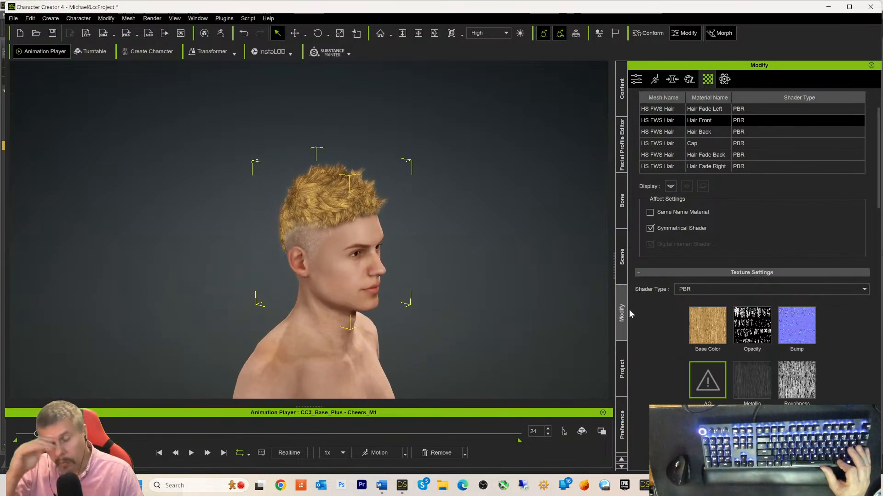
pyautogui.keyDown('alt'); pyautogui.moveTo(563, 258); pyautogui.dragTo(459, 265, button='right'); pyautogui.keyUp('alt')
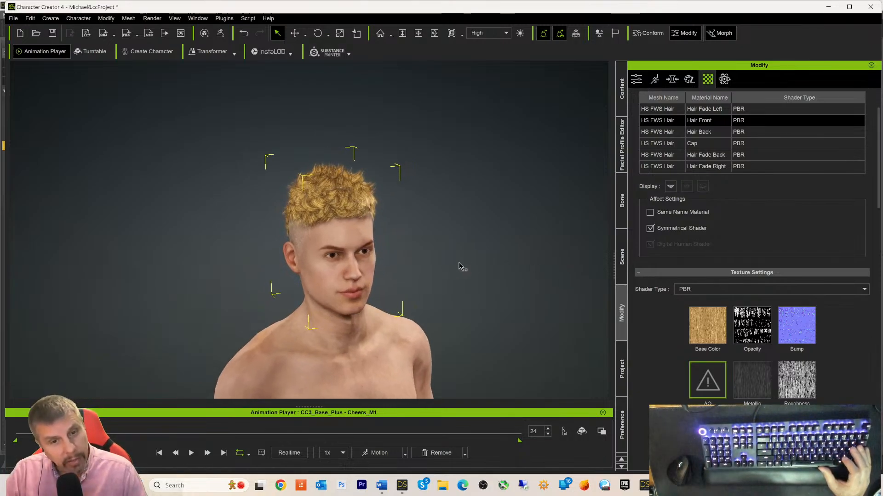
pyautogui.keyDown('alt'); pyautogui.moveTo(419, 291); pyautogui.dragTo(345, 292, button='right'); pyautogui.keyUp('alt')
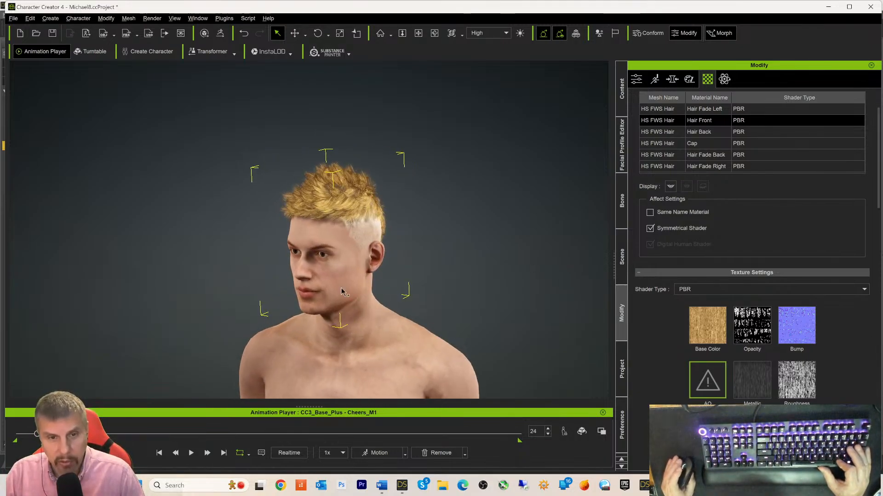
pyautogui.keyDown('alt'); pyautogui.moveTo(508, 292); pyautogui.dragTo(329, 288, button='right'); pyautogui.keyUp('alt')
pyautogui.scroll(3, 446, 291)
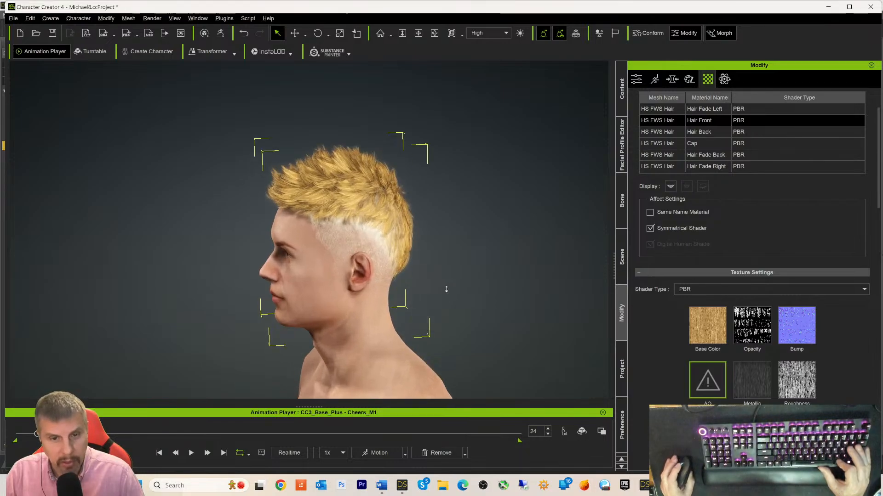
pyautogui.moveTo(499, 314); pyautogui.dragTo(520, 270, button='middle')
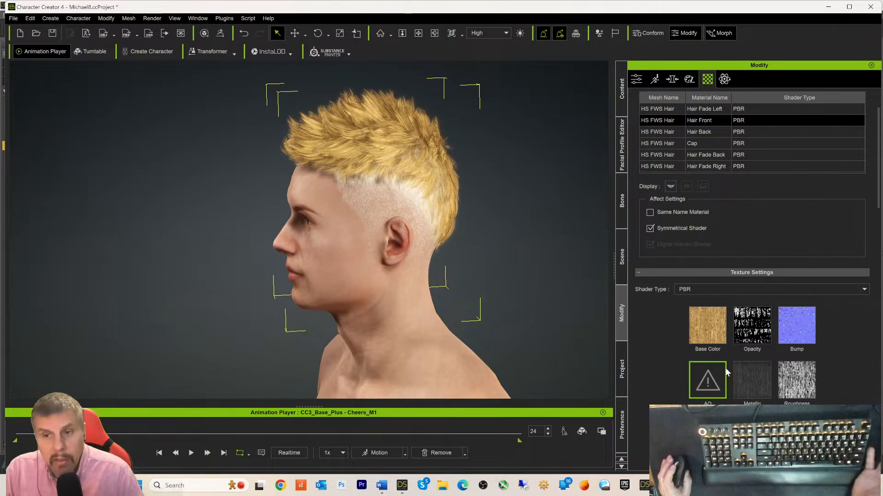
# - Delete the AO texture from Hair Fade Left and the Glow texture from Hair Front
pyautogui.scroll(1, 715, 362)
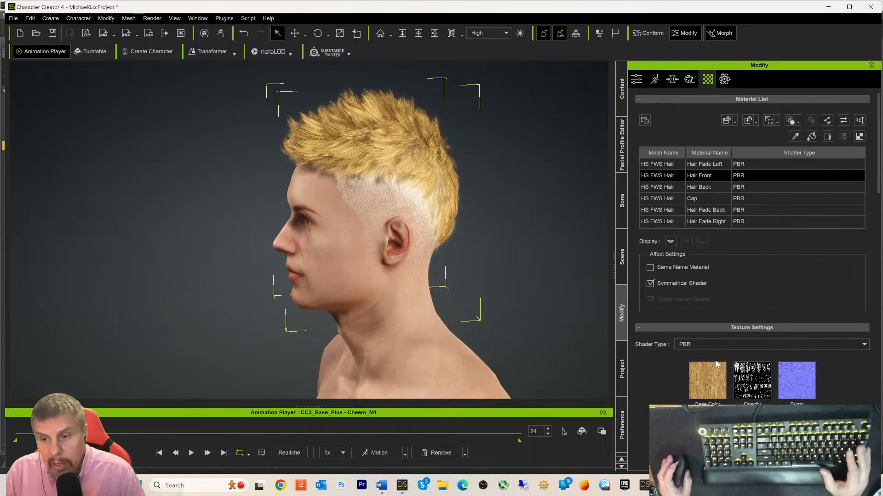
pyautogui.click(691, 165)
pyautogui.scroll(-1, 711, 378)
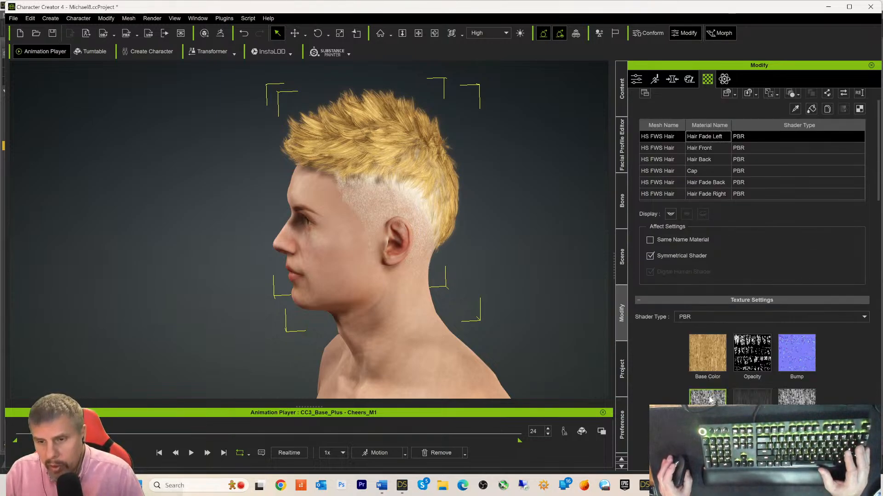
pyautogui.rightClick(712, 379)
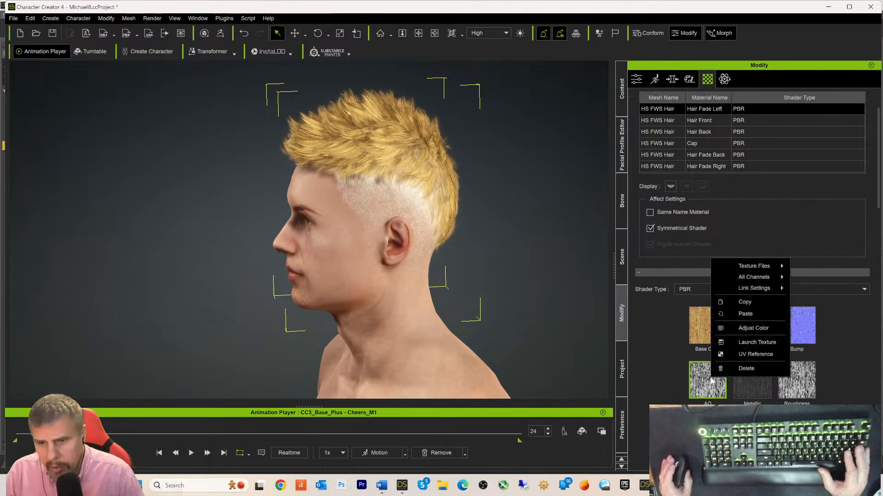
pyautogui.click(746, 369)
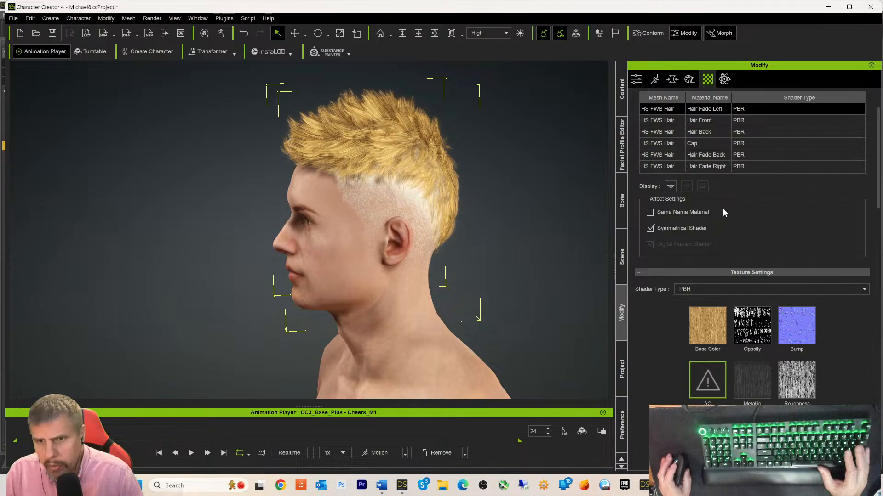
pyautogui.scroll(2, 695, 156)
pyautogui.click(696, 175)
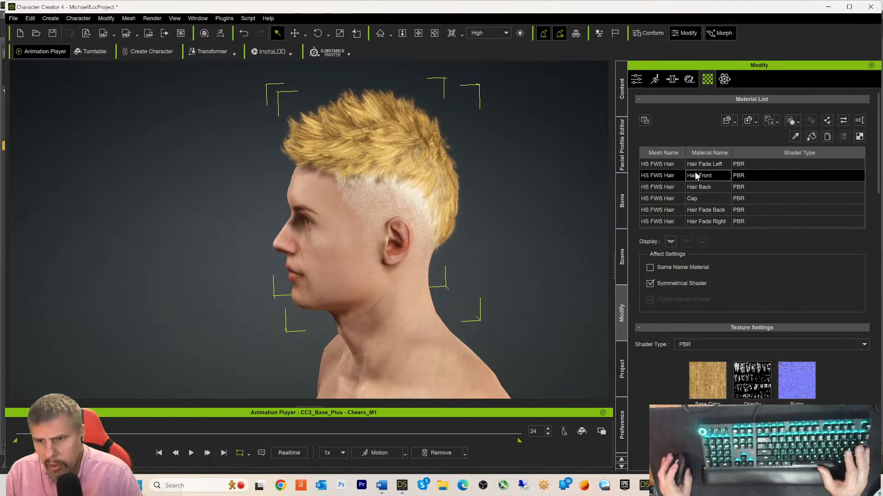
pyautogui.scroll(-4, 711, 243)
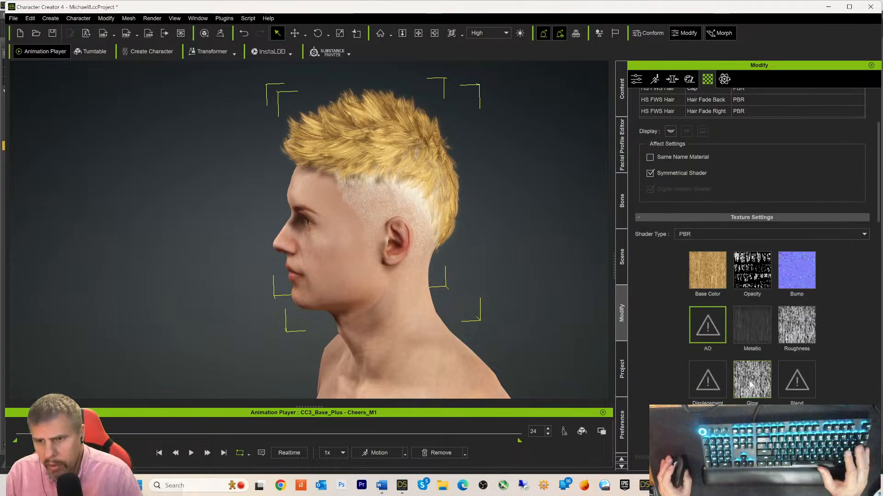
pyautogui.rightClick(758, 381)
pyautogui.click(759, 373)
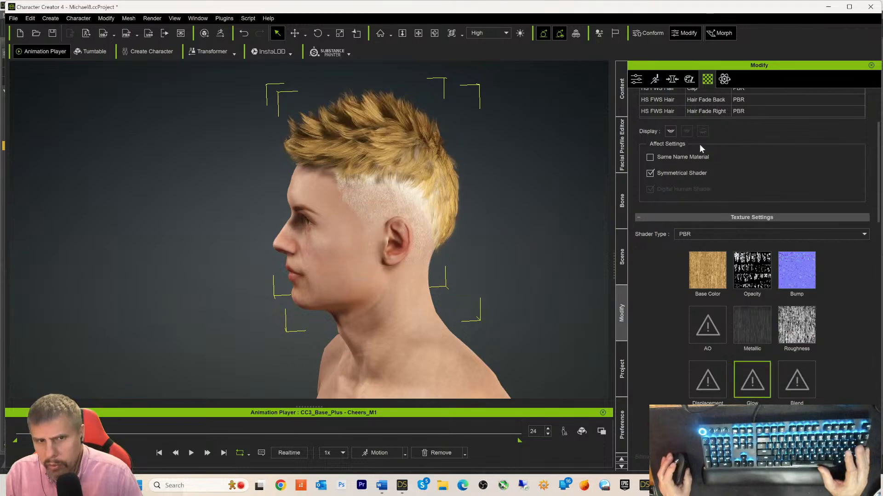
# - Paste the copied texture into Hair Back's Opacity slot
pyautogui.scroll(2, 698, 135)
pyautogui.click(696, 132)
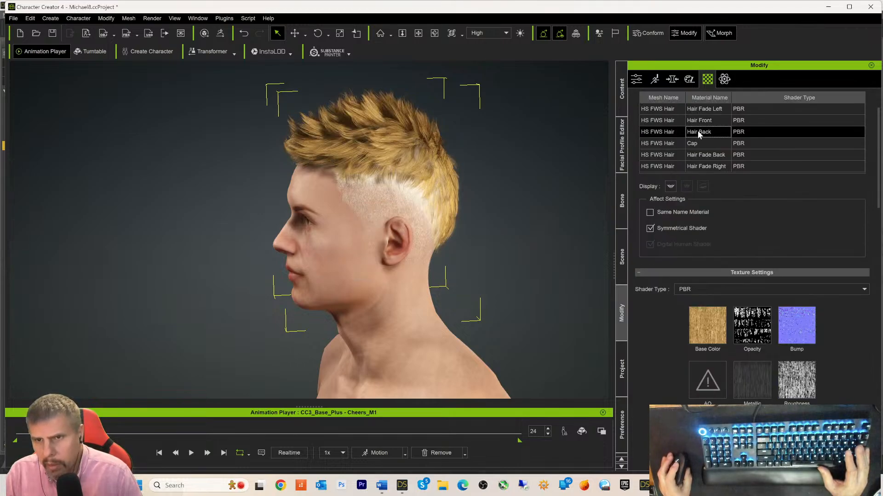
pyautogui.rightClick(743, 315)
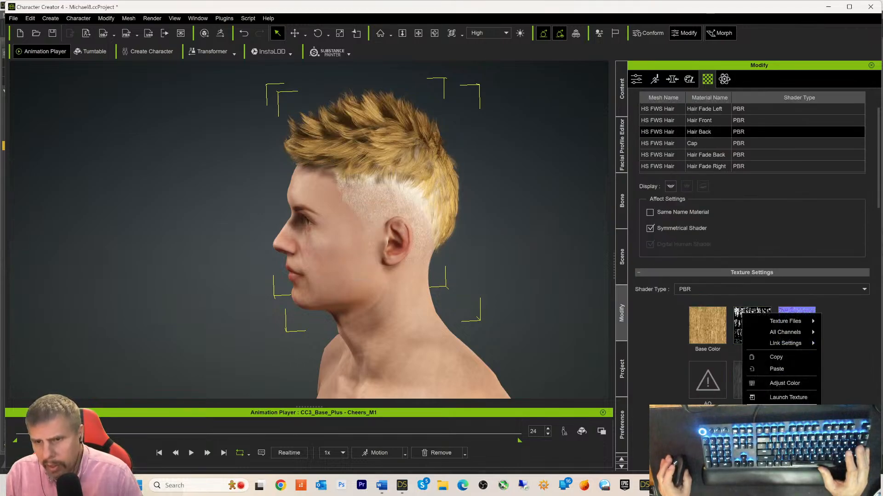
pyautogui.click(782, 368)
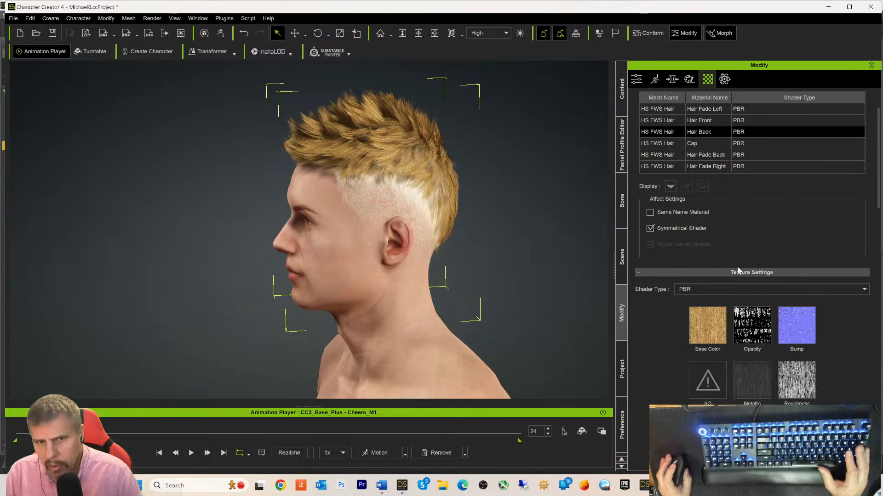
# - Delete the AO textures from Hair Fade Back and Hair Fade Right
pyautogui.click(695, 157)
pyautogui.rightClick(747, 321)
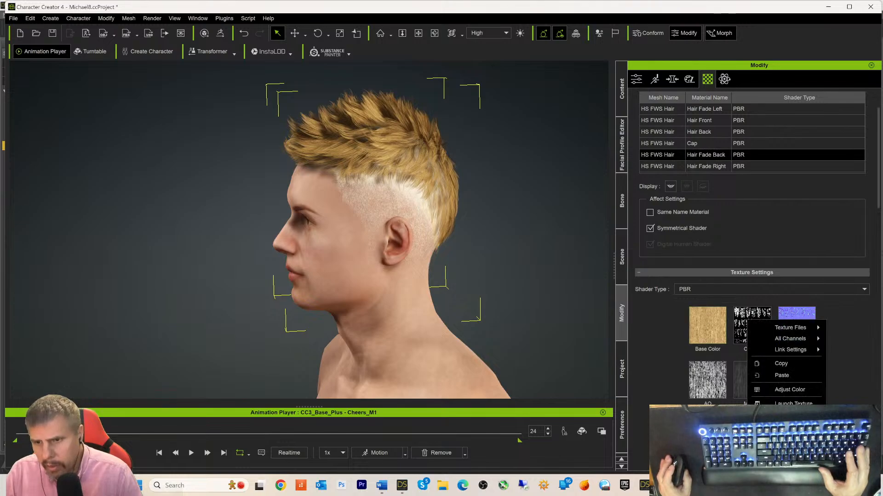
pyautogui.rightClick(694, 382)
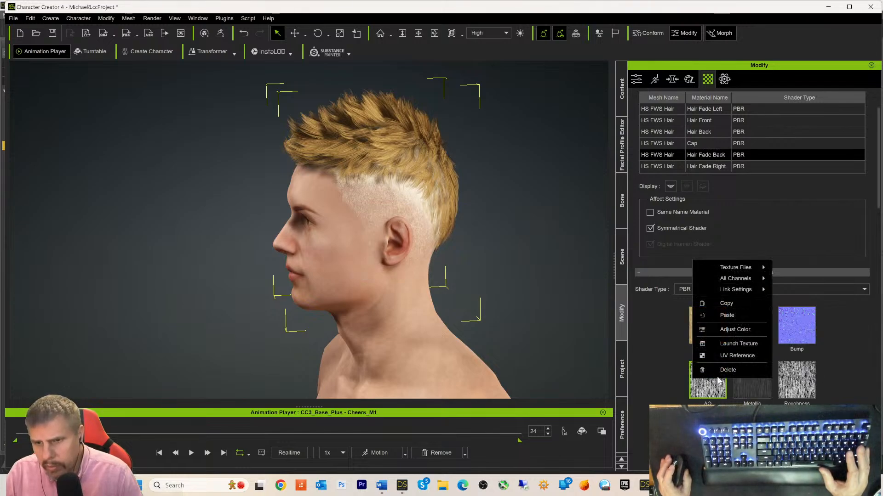
pyautogui.click(730, 370)
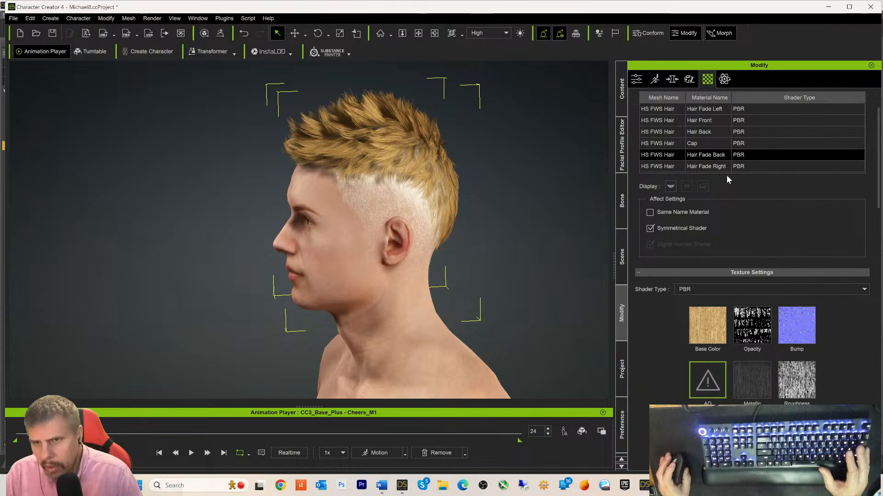
pyautogui.click(694, 168)
pyautogui.rightClick(754, 320)
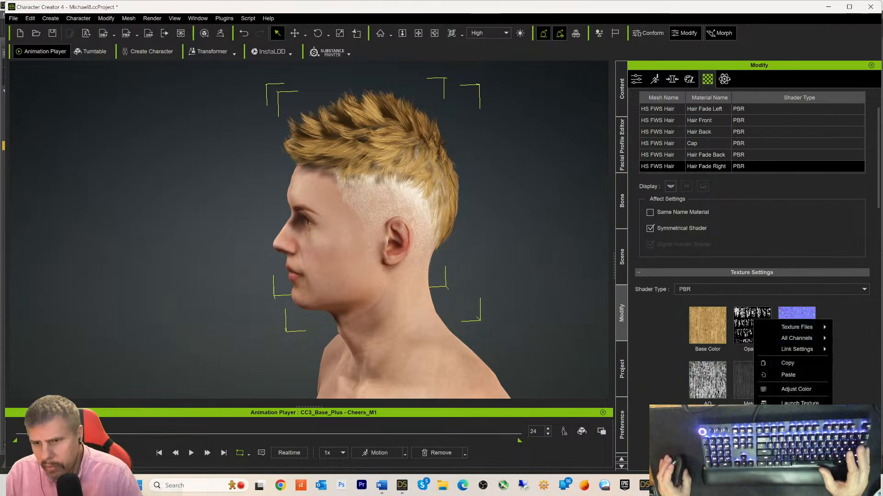
pyautogui.click(675, 362)
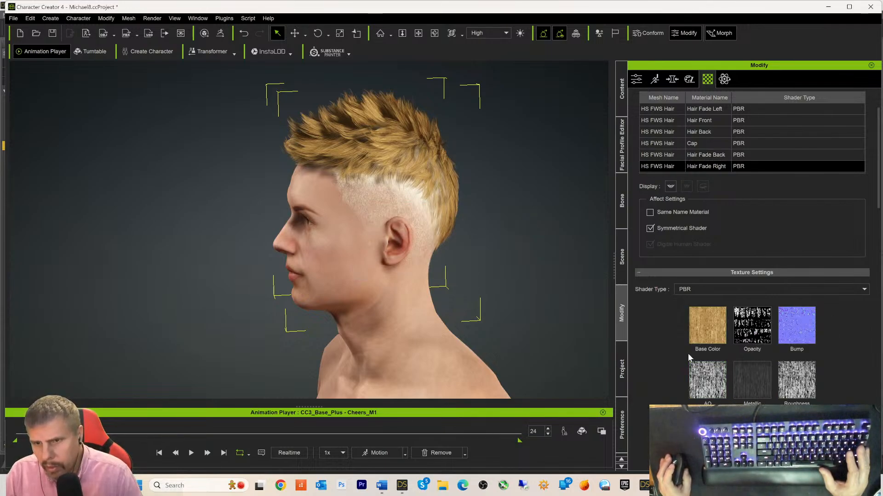
pyautogui.rightClick(706, 386)
pyautogui.click(721, 372)
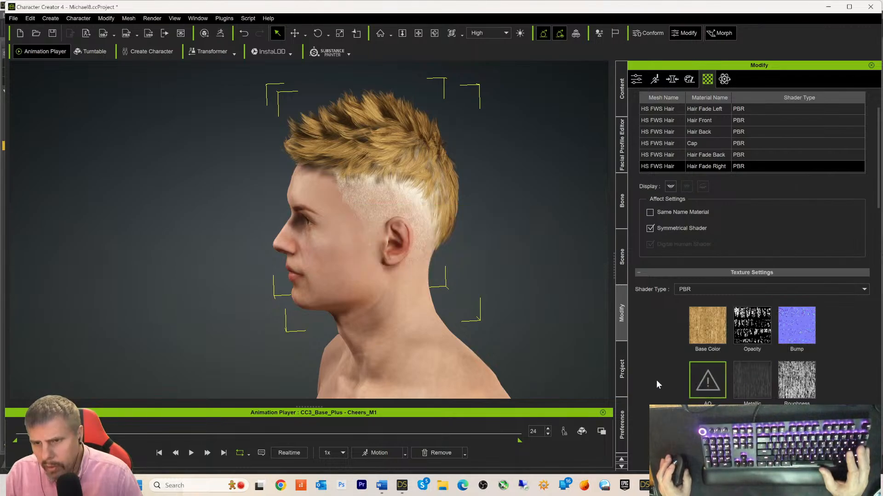
# - Pan and orbit around the head to review the hair, then select the Cap material
pyautogui.press('x')
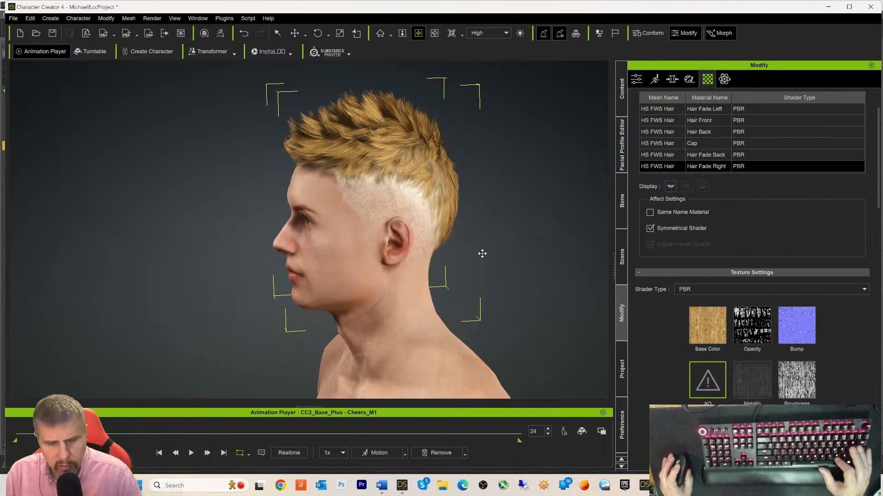
pyautogui.keyDown('alt'); pyautogui.moveTo(483, 254); pyautogui.dragTo(472, 220); pyautogui.keyUp('alt')
pyautogui.keyDown('alt'); pyautogui.moveTo(477, 243); pyautogui.dragTo(668, 225, button='right'); pyautogui.keyUp('alt')
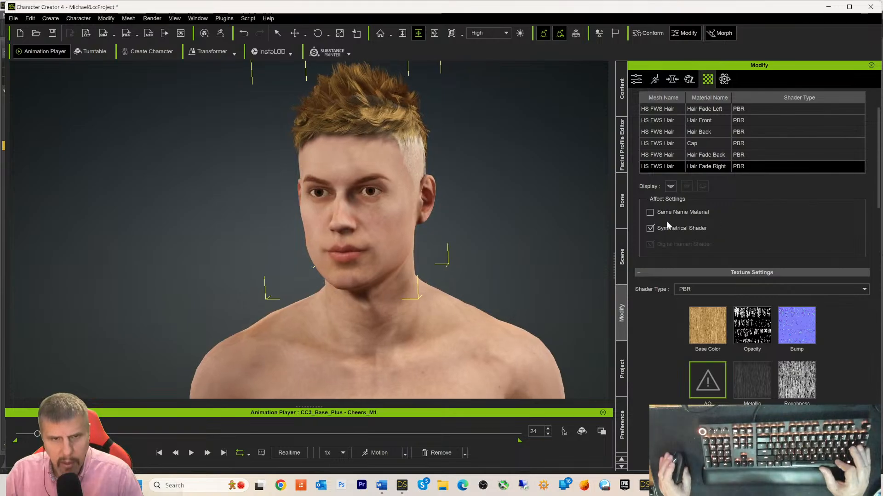
pyautogui.keyDown('alt'); pyautogui.moveTo(513, 224); pyautogui.dragTo(646, 213, button='right'); pyautogui.keyUp('alt')
pyautogui.keyDown('alt'); pyautogui.moveTo(549, 207); pyautogui.dragTo(344, 207, button='right'); pyautogui.keyUp('alt')
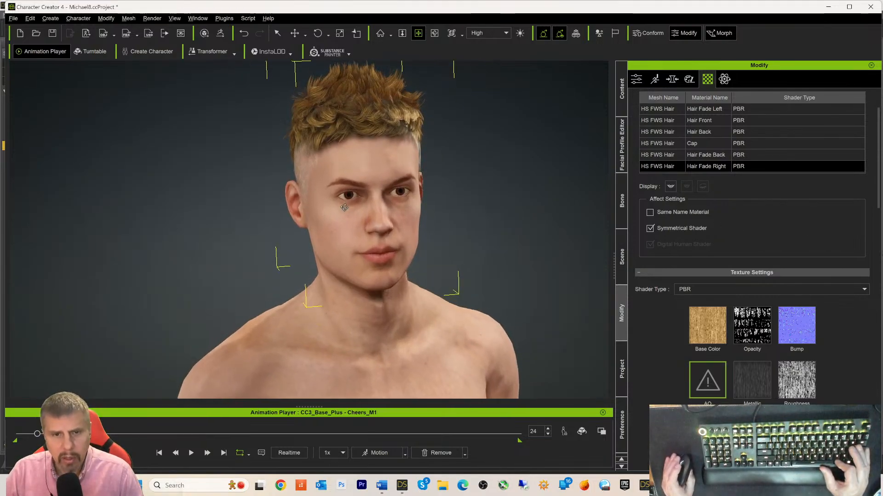
pyautogui.scroll(-4, 484, 225)
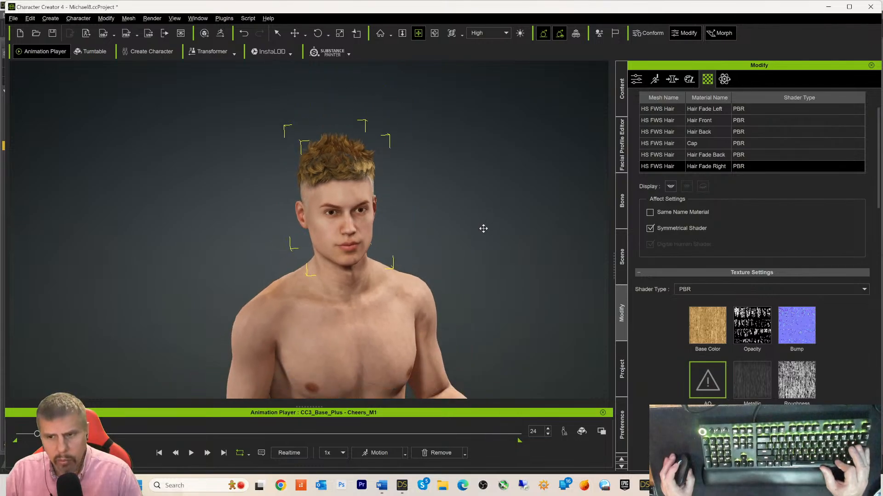
pyautogui.scroll(-3, 483, 229)
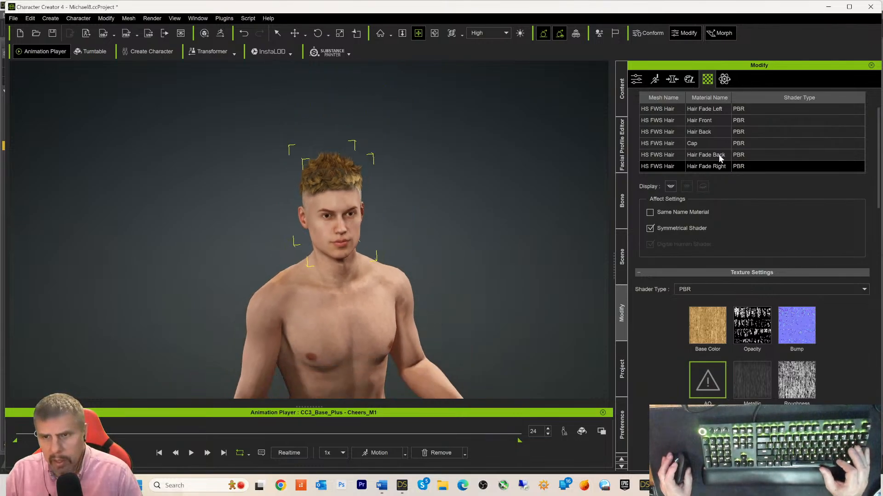
pyautogui.click(705, 148)
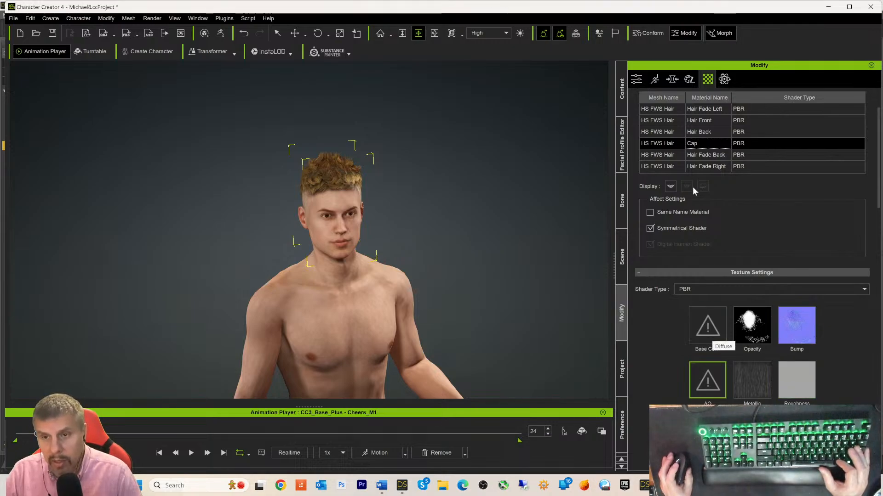
# - Copy Hair Fade Back's Base Color texture into the Cap material's Base Color slot
pyautogui.click(699, 155)
pyautogui.rightClick(706, 332)
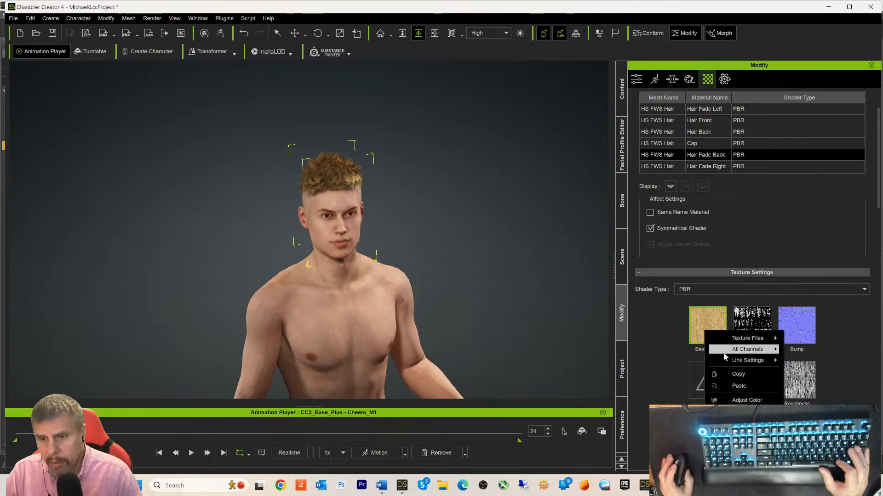
pyautogui.click(743, 377)
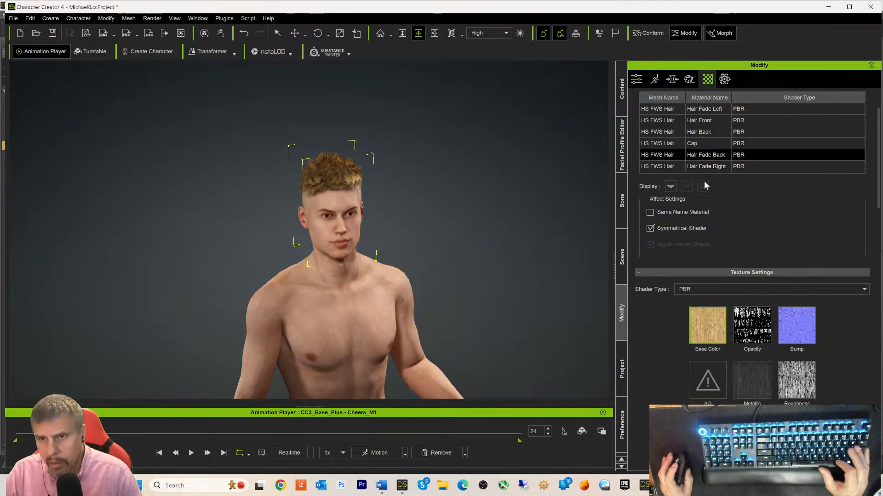
pyautogui.click(660, 144)
pyautogui.rightClick(709, 324)
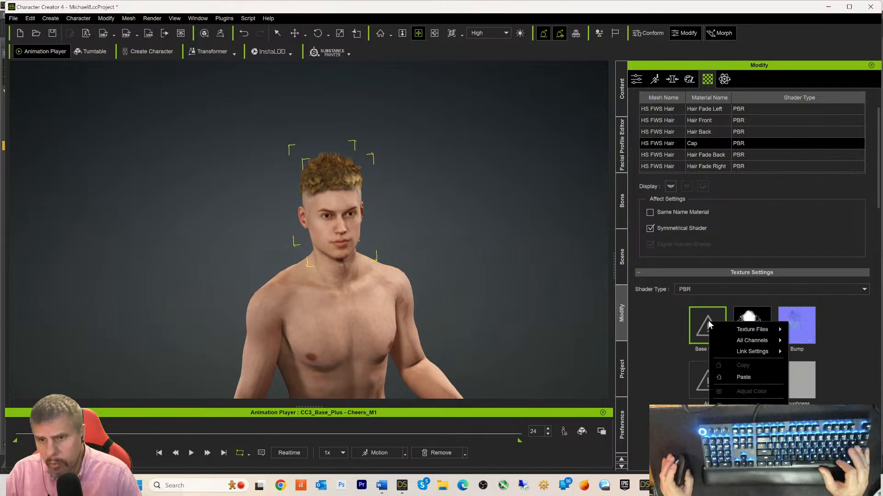
pyautogui.click(751, 376)
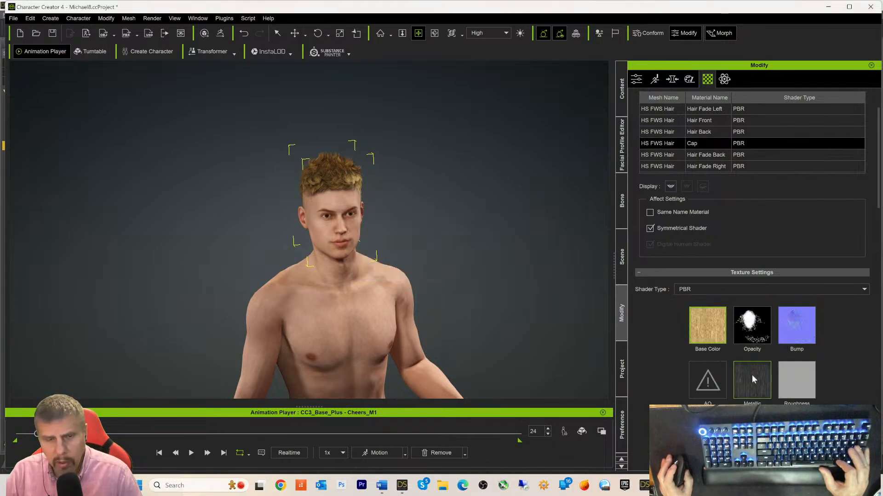
# - Orbit to the character's left profile and zoom in on the head and faded hair
pyautogui.moveTo(486, 244); pyautogui.dragTo(117, 250, button='right')
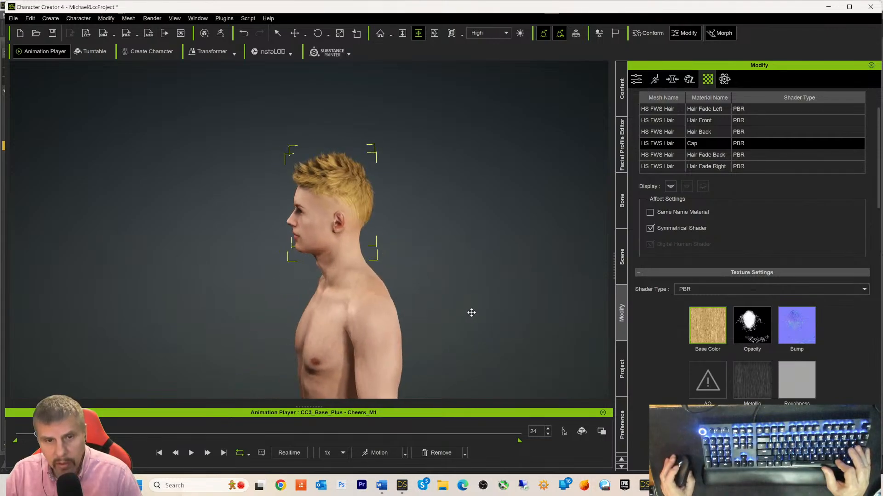
pyautogui.scroll(10, 474, 309)
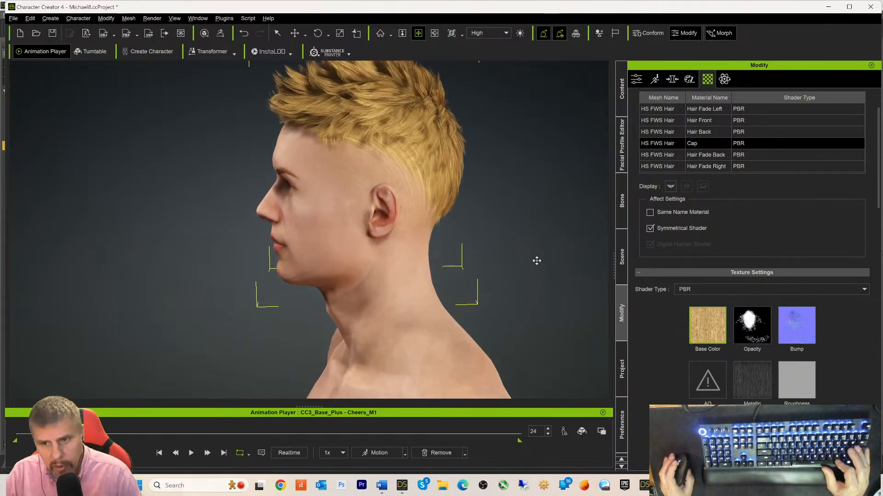
pyautogui.scroll(3, 528, 248)
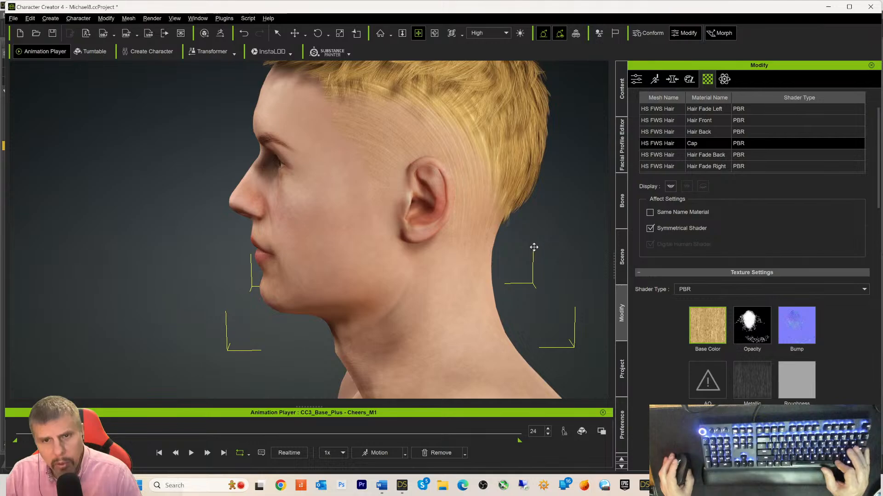
pyautogui.scroll(-4, 533, 247)
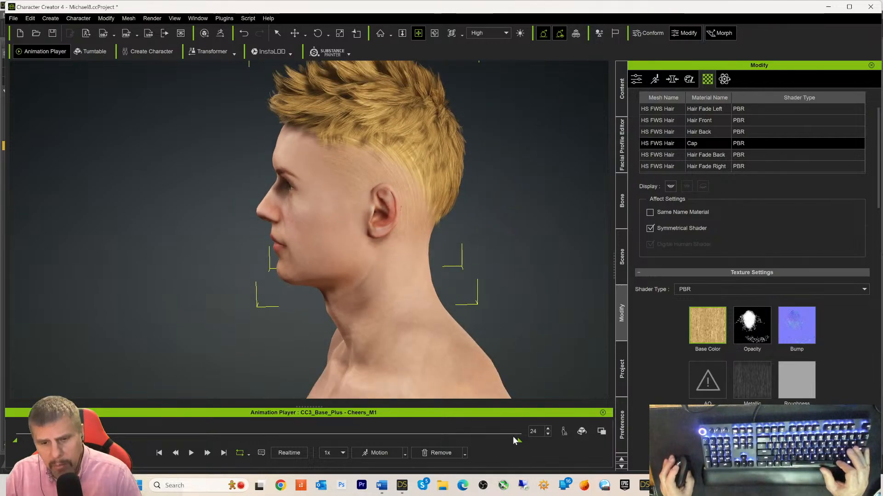
# - In DAZ Studio's Open Image dialog, browse the Cap folder's maps such as Cap_Opacity.jpg
pyautogui.click(402, 486)
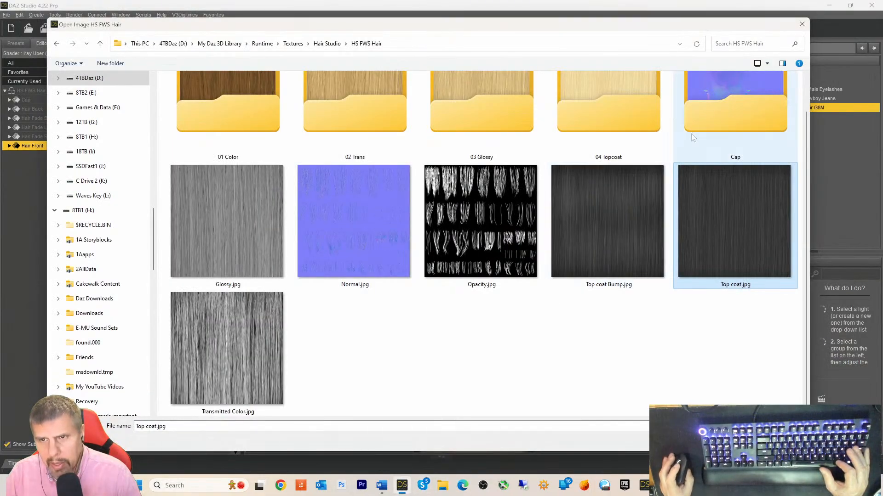
pyautogui.scroll(1, 707, 117)
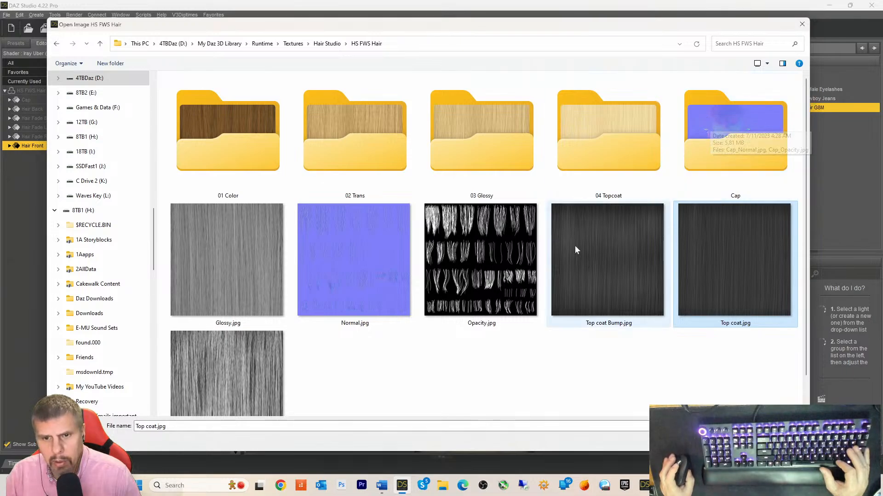
pyautogui.scroll(-1, 564, 262)
pyautogui.scroll(1, 565, 255)
pyautogui.click(700, 143)
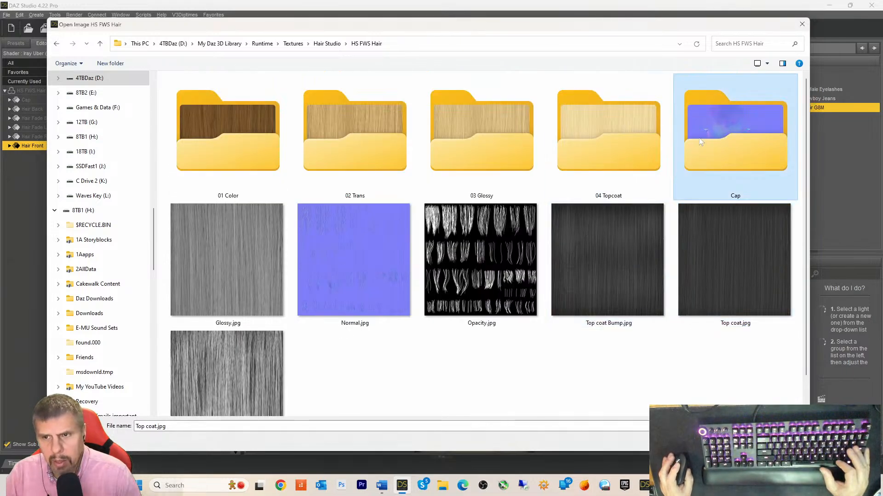
pyautogui.doubleClick(700, 142)
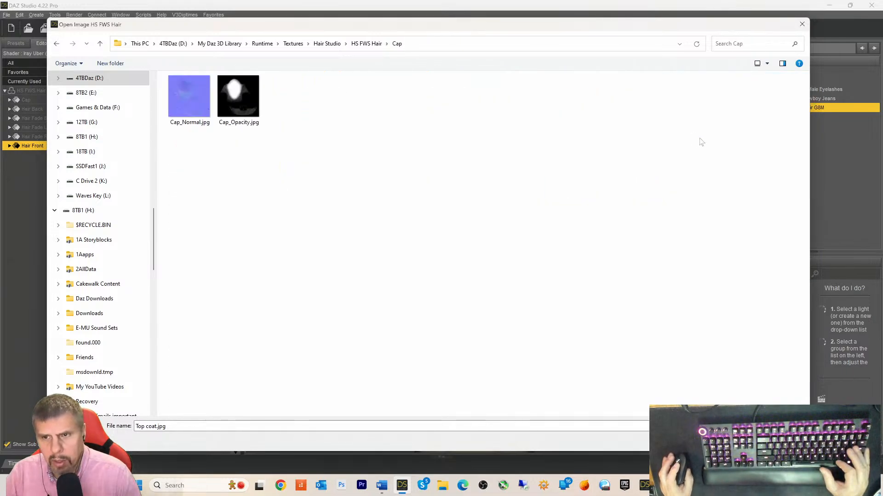
pyautogui.doubleClick(57, 44)
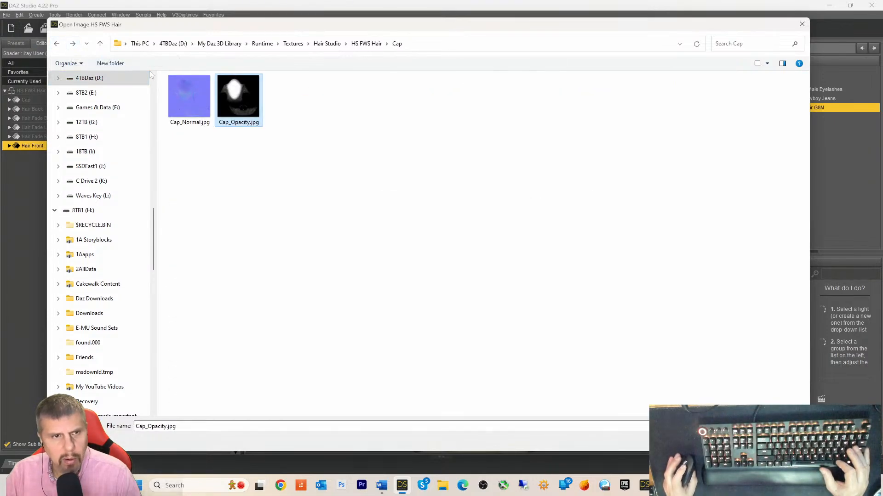
pyautogui.click(364, 46)
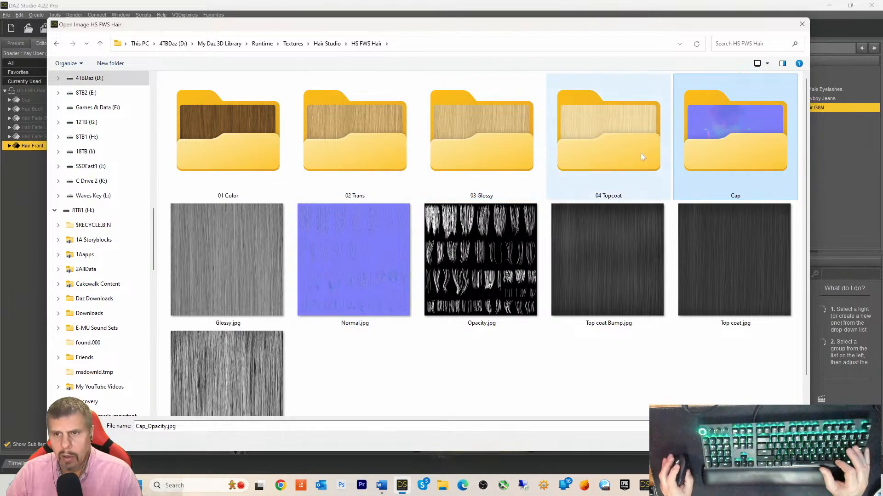
# - Inspect the 04 Topcoat, 02 Trans and Cap folders, then return to Character Creator 4
pyautogui.doubleClick(616, 155)
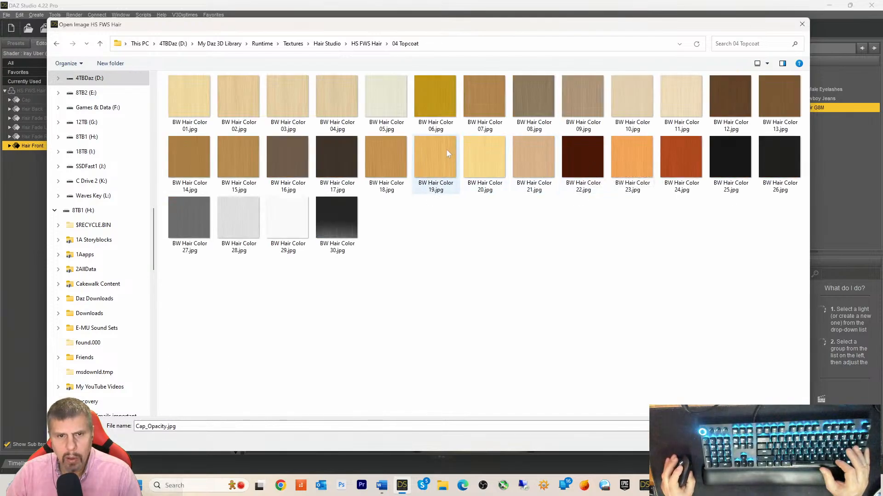
pyautogui.click(56, 44)
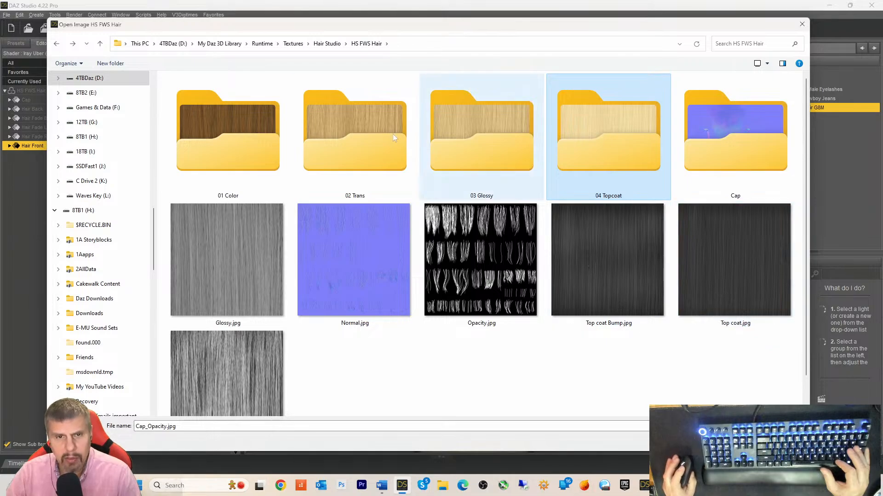
pyautogui.doubleClick(352, 157)
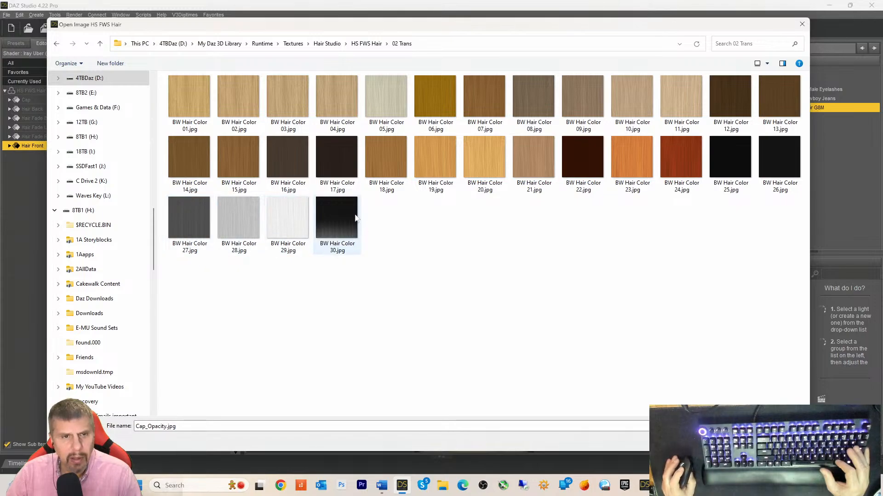
pyautogui.click(99, 45)
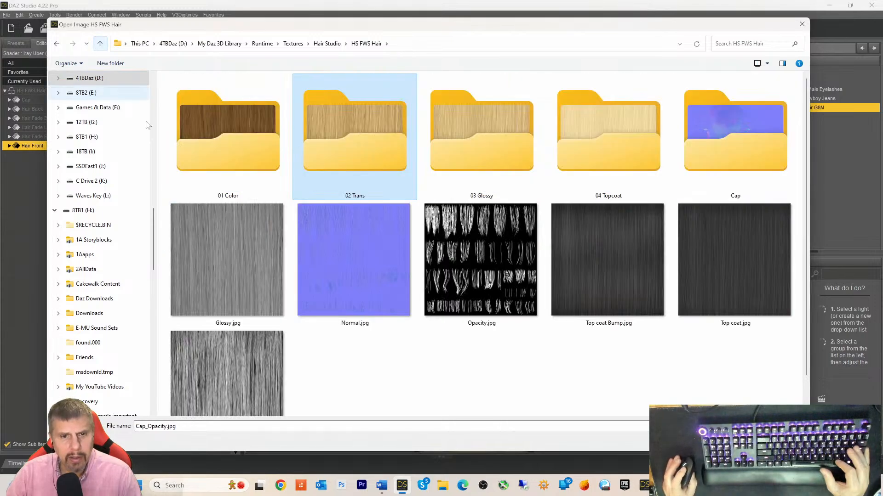
pyautogui.scroll(-1, 356, 295)
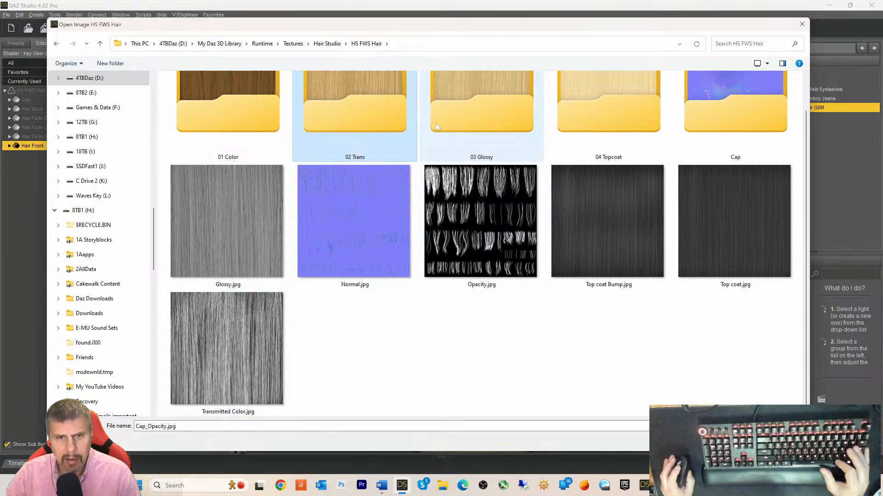
pyautogui.scroll(1, 408, 126)
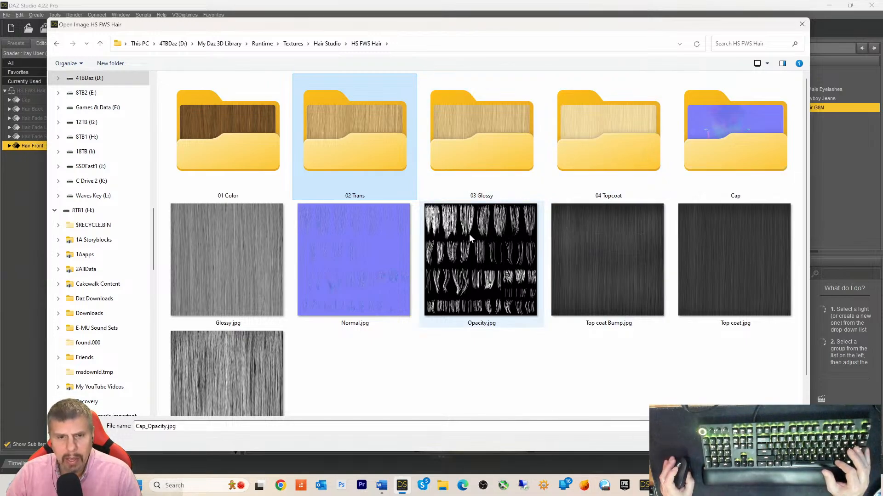
pyautogui.doubleClick(720, 140)
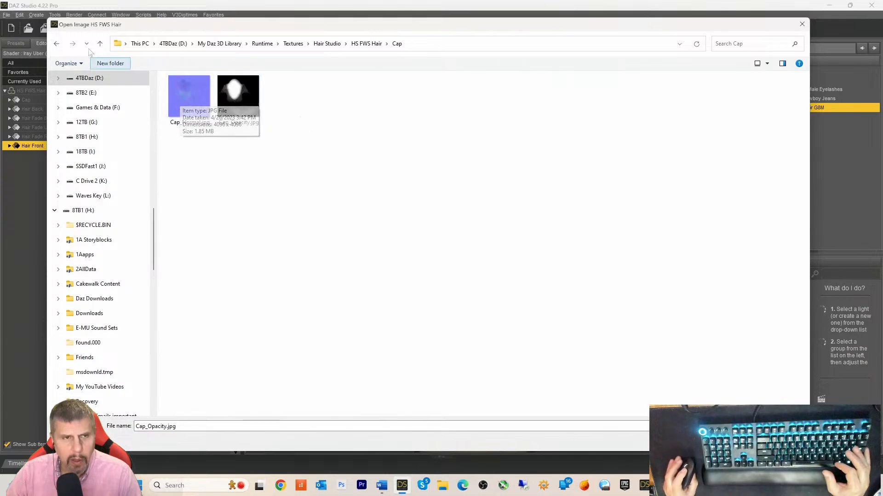
pyautogui.click(56, 44)
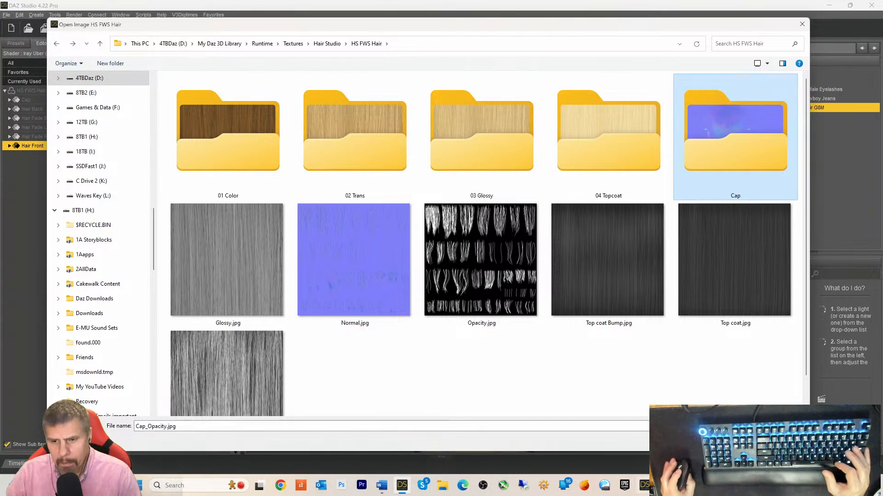
pyautogui.click(642, 491)
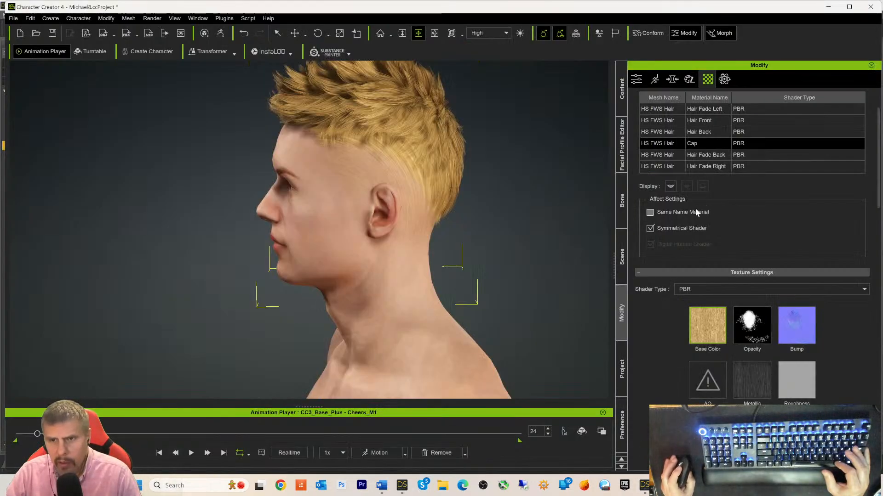
# - Delete the Cap material's Base Color texture and look over its Metallic and Roughness slots
pyautogui.rightClick(708, 331)
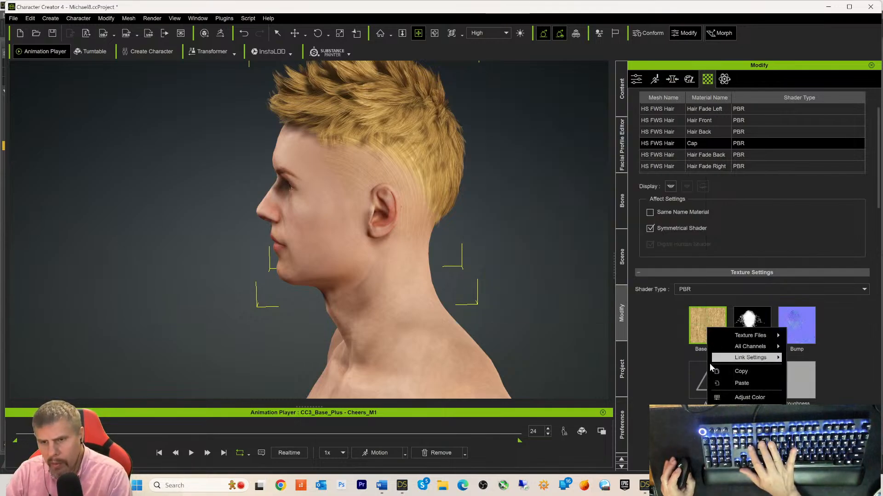
pyautogui.click(727, 358)
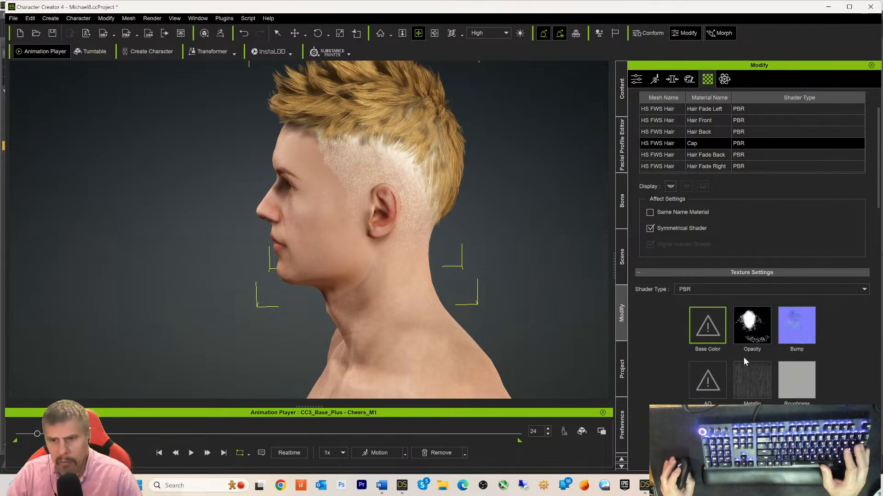
pyautogui.click(754, 384)
pyautogui.rightClick(754, 383)
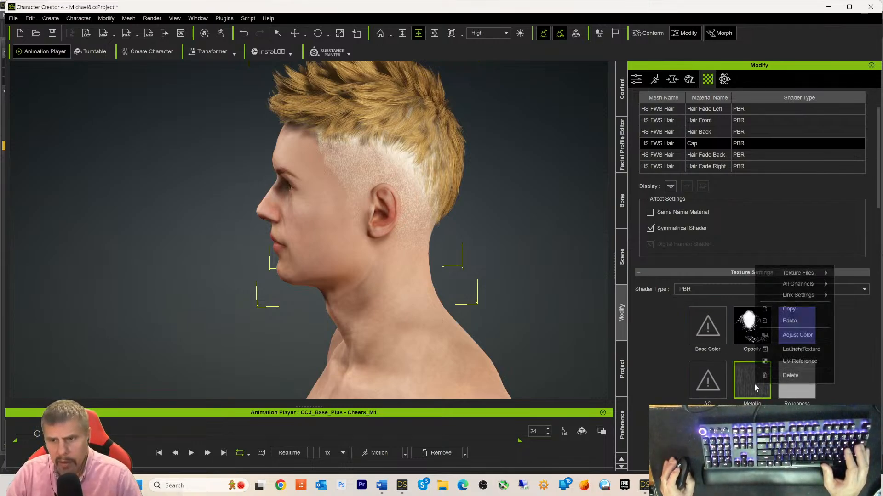
pyautogui.click(783, 389)
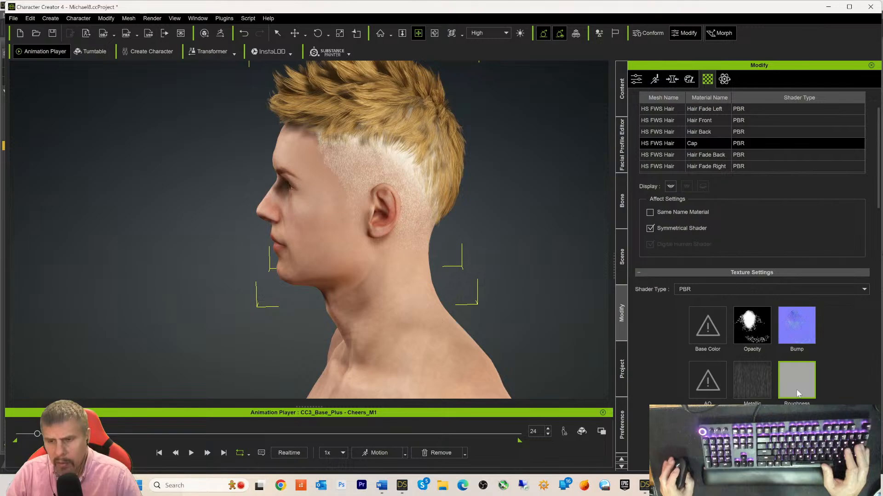
pyautogui.moveTo(798, 394)
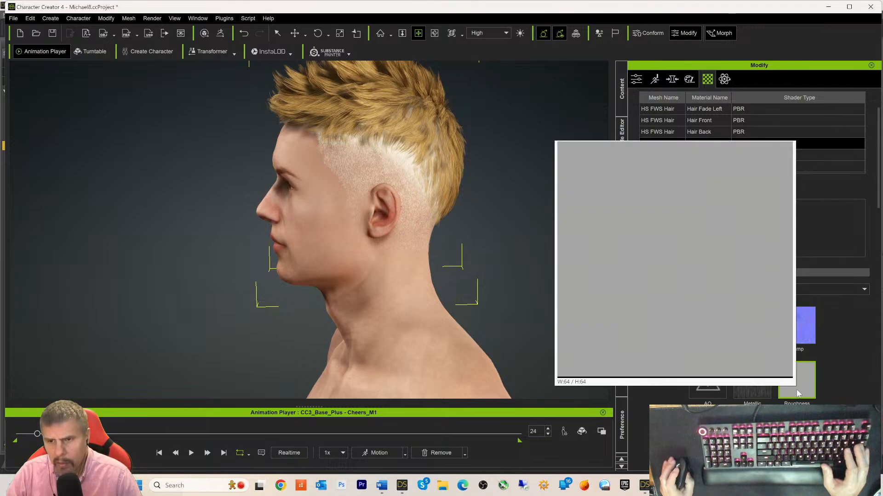
# - Copy Hair Back's Roughness texture and paste it into the Cap's Roughness slot
pyautogui.click(763, 391)
pyautogui.click(699, 131)
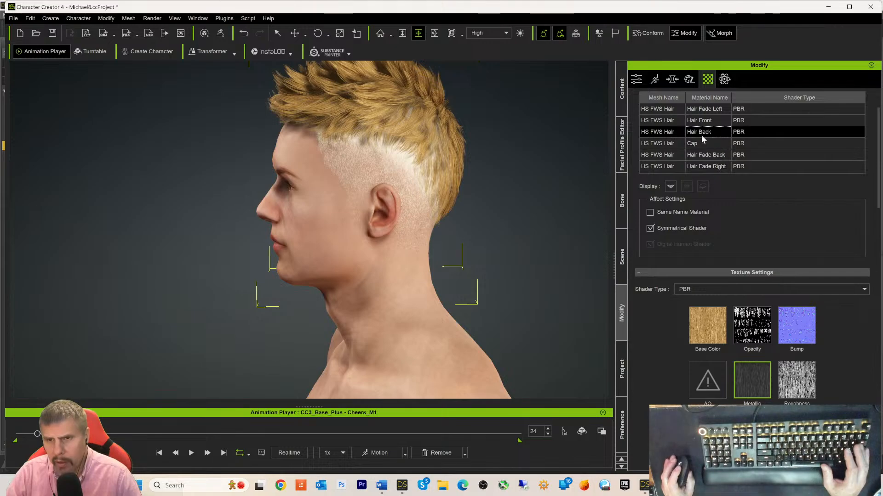
pyautogui.rightClick(800, 377)
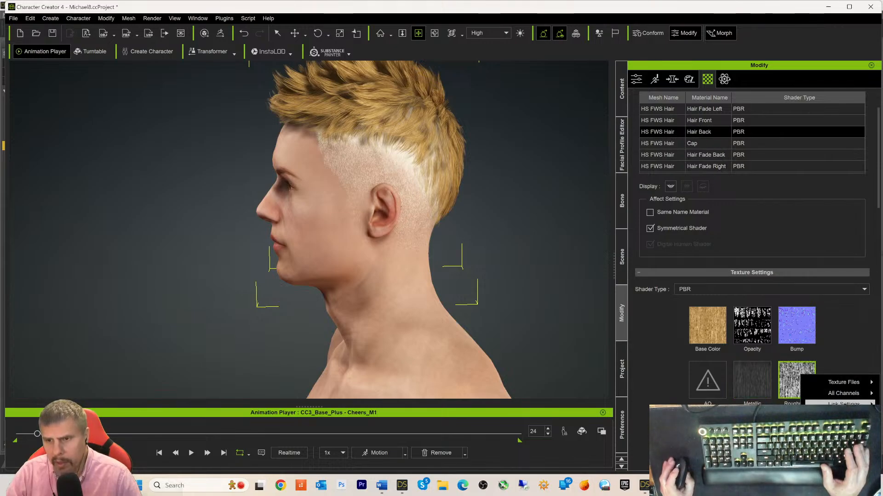
pyautogui.click(842, 438)
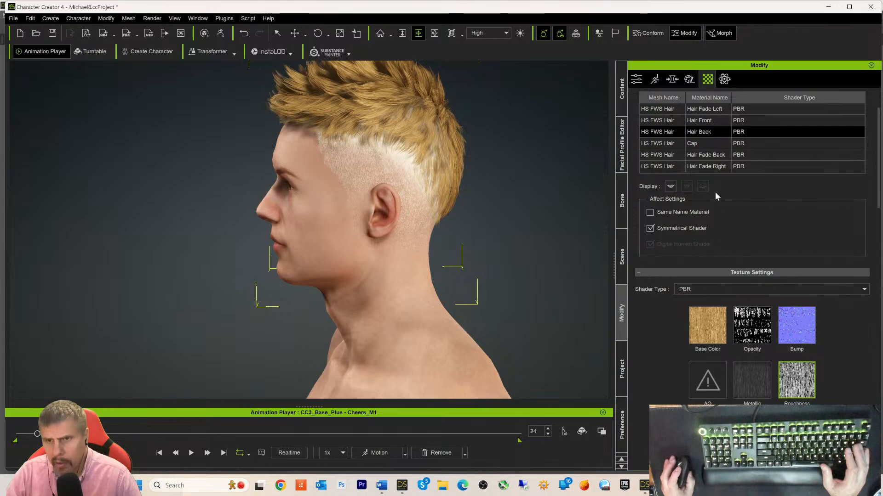
pyautogui.click(693, 145)
pyautogui.rightClick(798, 381)
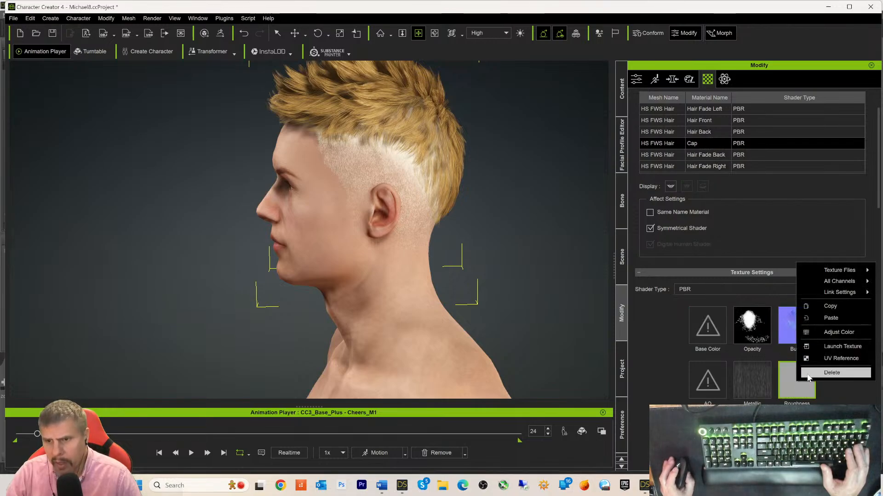
pyautogui.click(823, 318)
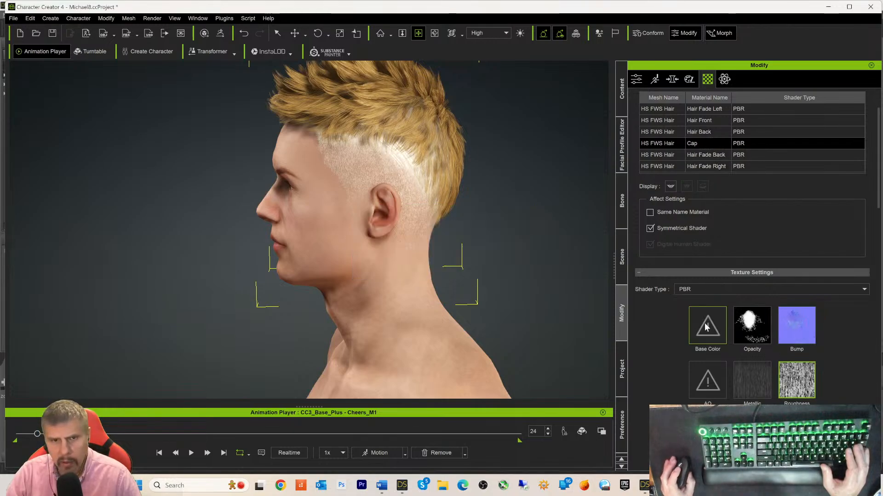
# - Remove the Roughness texture from the Cap again and switch to DAZ Studio
pyautogui.rightClick(787, 383)
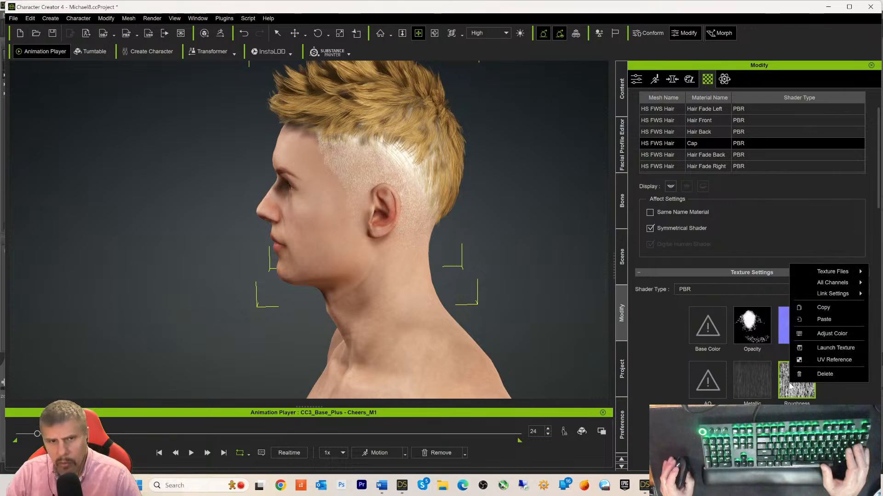
pyautogui.click(824, 375)
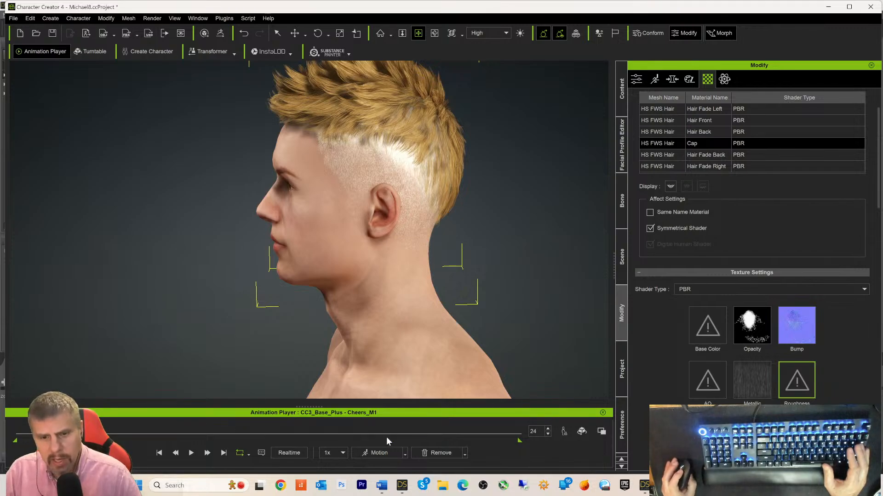
pyautogui.click(402, 486)
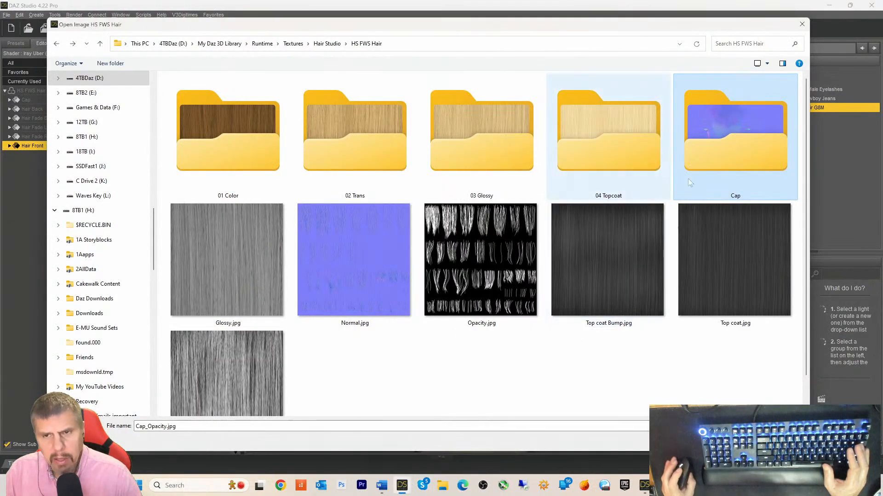
# - Close the Open Image dialog and scroll through the Cap surface's Iray Uber parameters
pyautogui.click(803, 25)
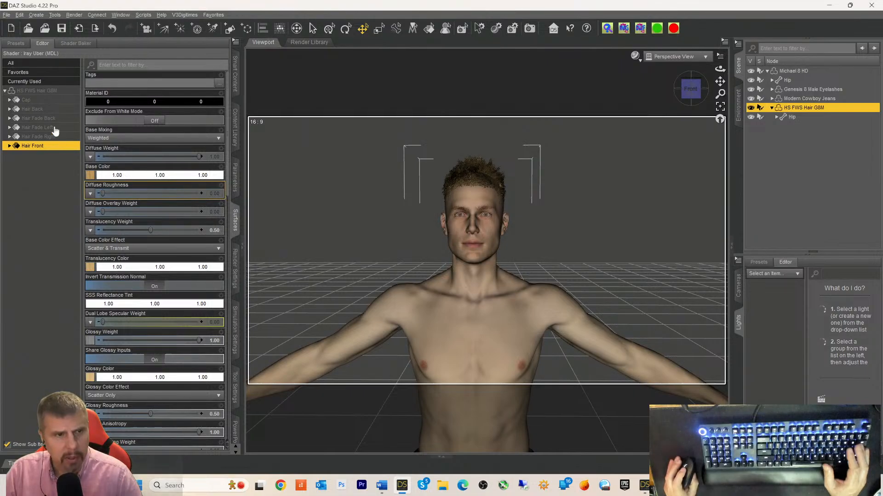
pyautogui.click(28, 100)
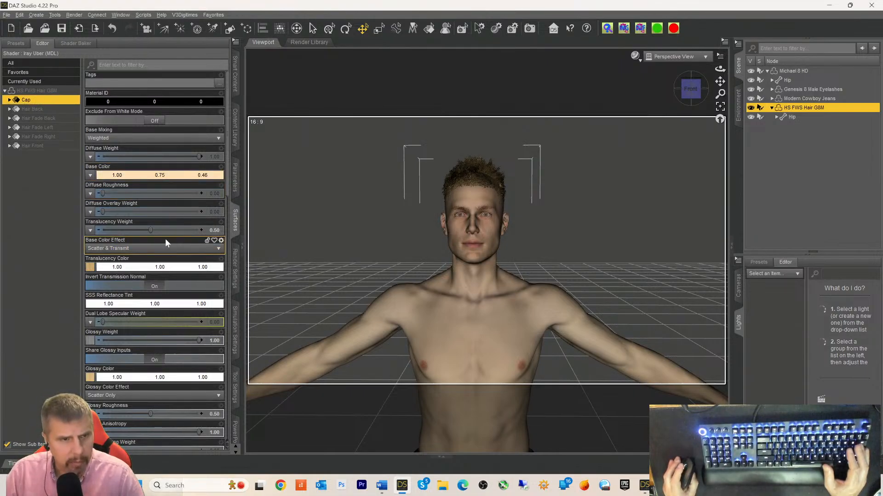
pyautogui.scroll(-8, 156, 244)
pyautogui.scroll(-4, 96, 247)
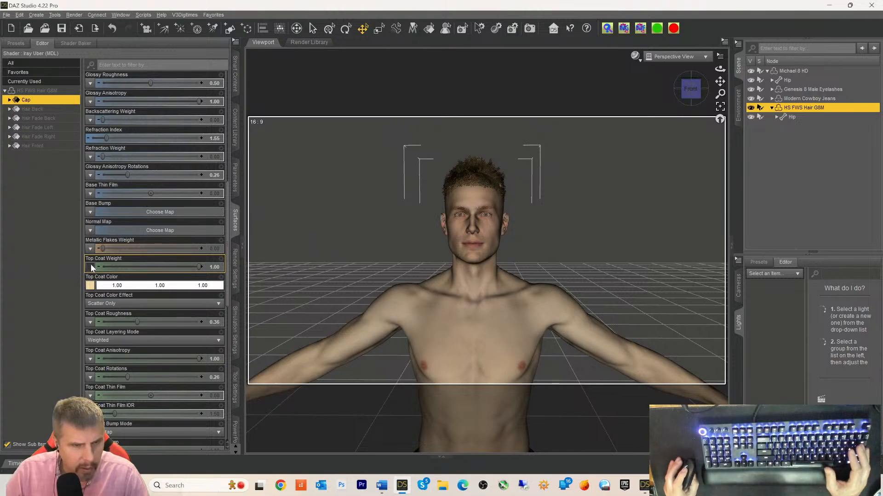
pyautogui.click(58, 278)
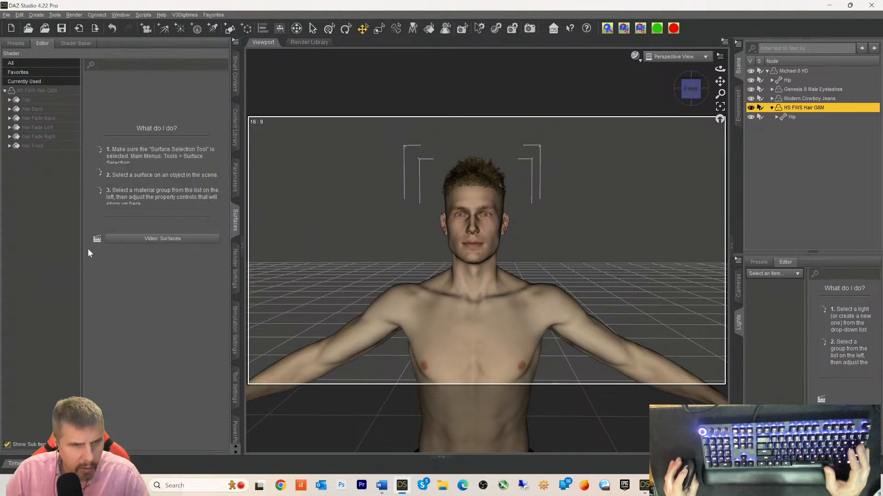
pyautogui.click(37, 100)
pyautogui.moveTo(92, 273)
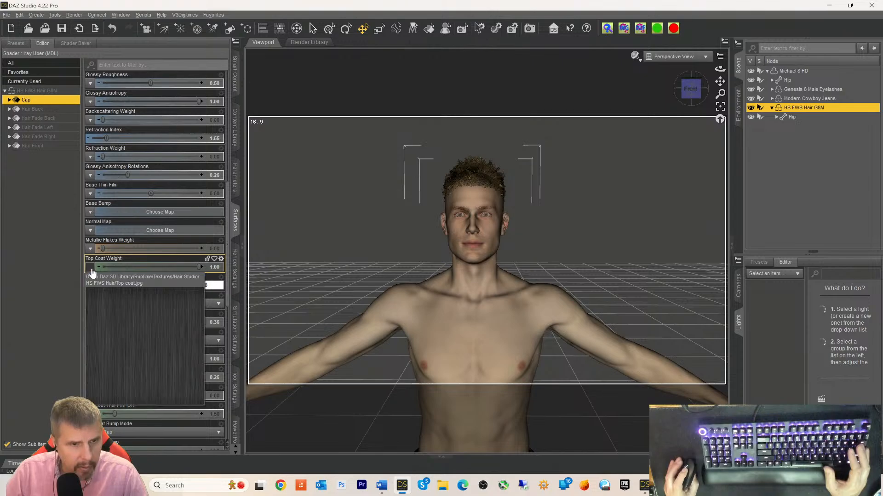
pyautogui.scroll(-5, 92, 271)
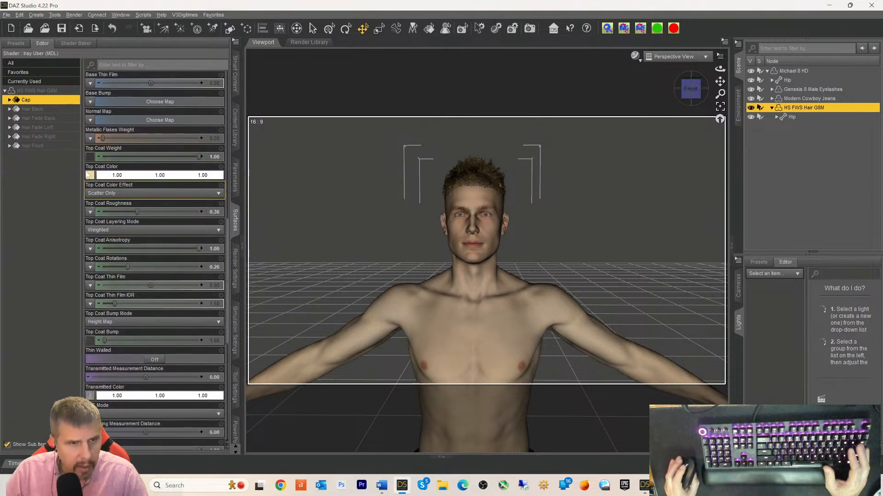
pyautogui.scroll(-4, 92, 276)
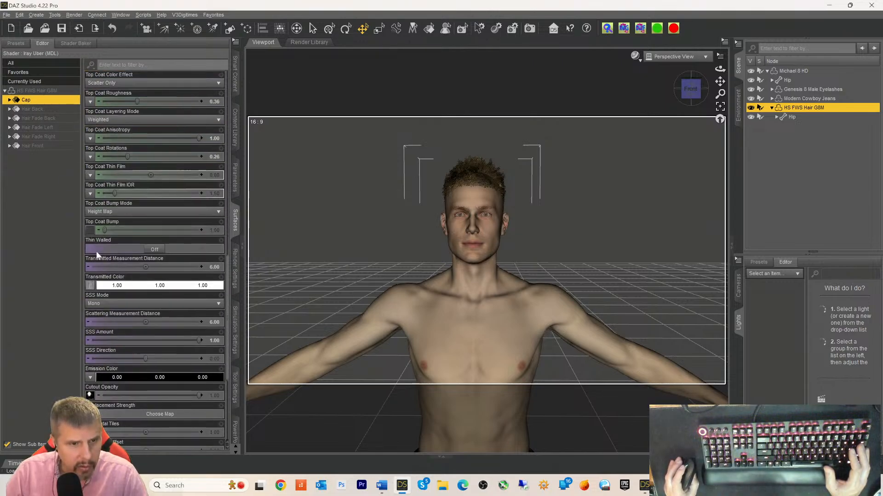
pyautogui.scroll(-4, 92, 286)
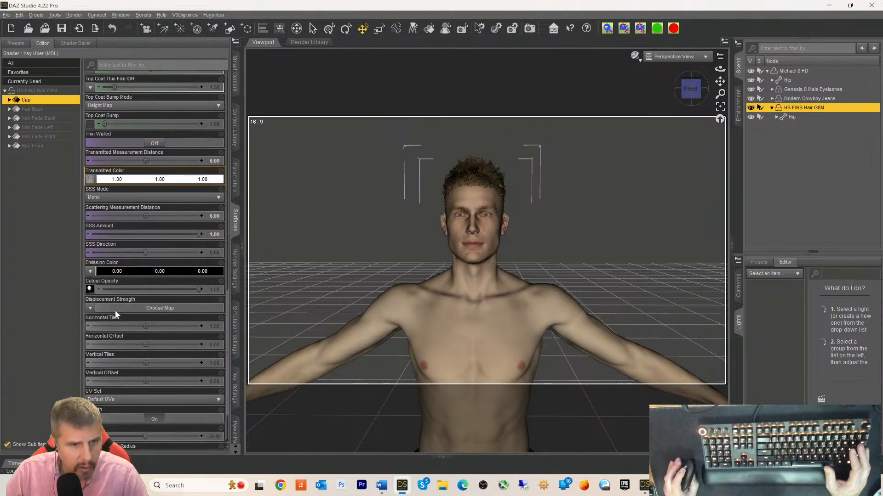
pyautogui.scroll(-2, 90, 287)
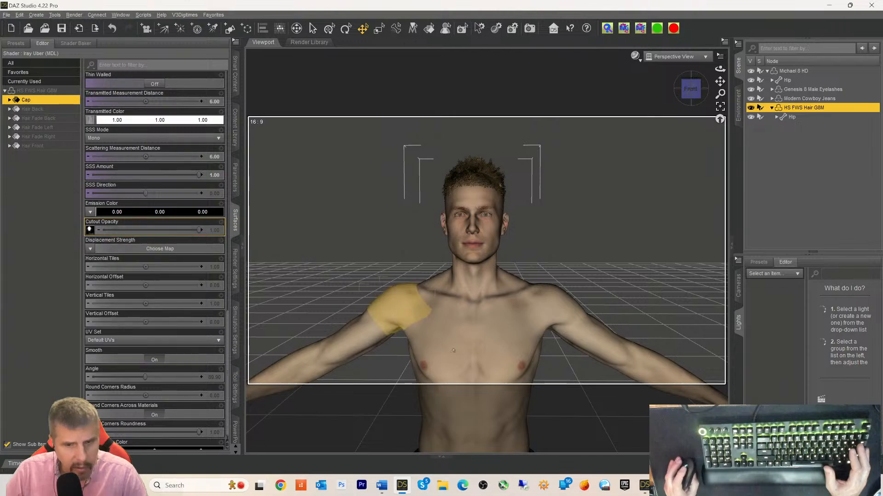
pyautogui.hotkey('alt', 'Tab')
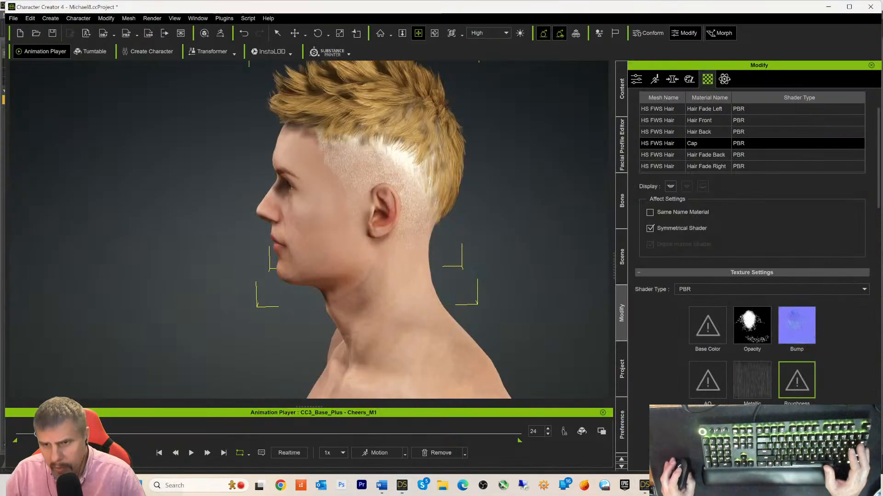
pyautogui.click(403, 487)
# - Scroll the Cap's surface parameters back to the top and expand its property sub-groups
pyautogui.scroll(-1, 181, 292)
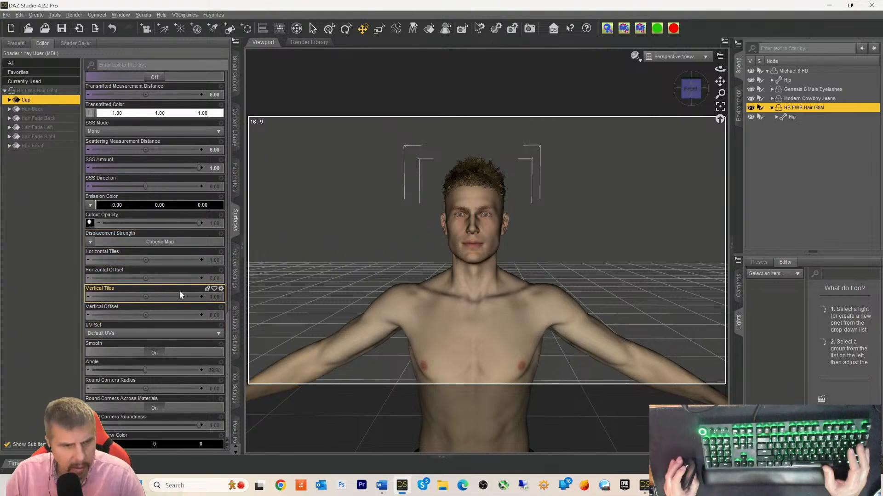
pyautogui.scroll(10, 109, 264)
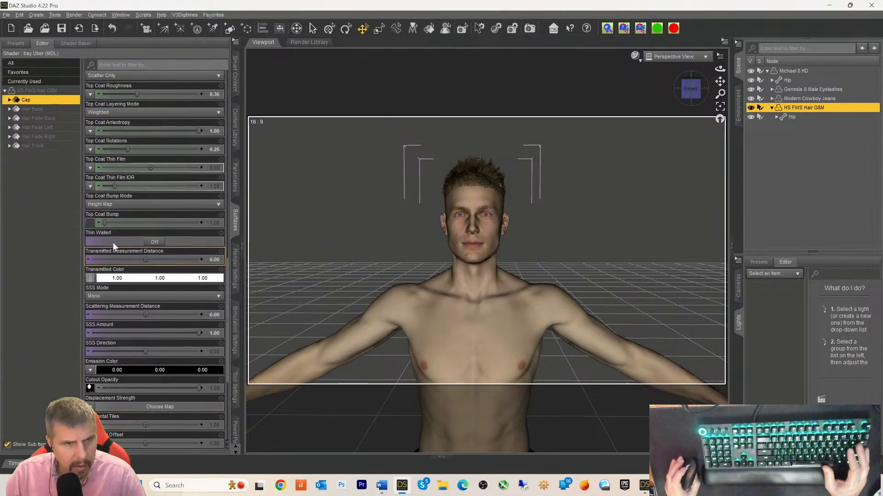
pyautogui.moveTo(89, 390)
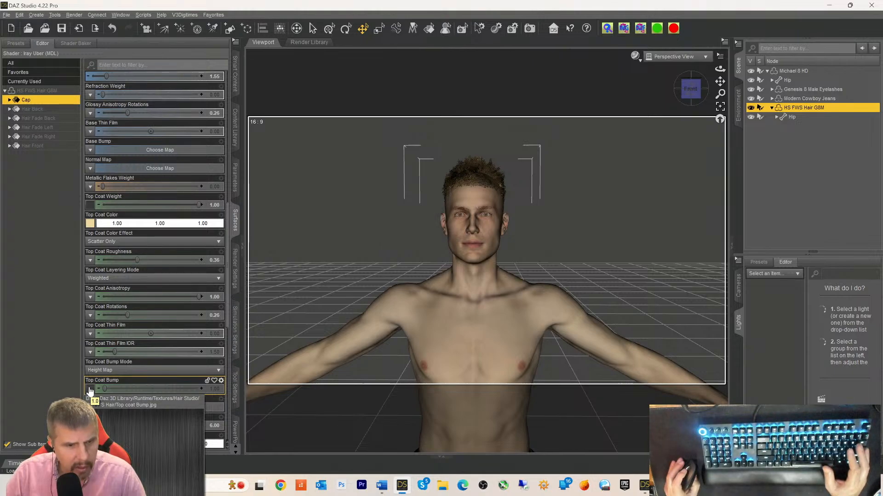
pyautogui.scroll(4, 89, 390)
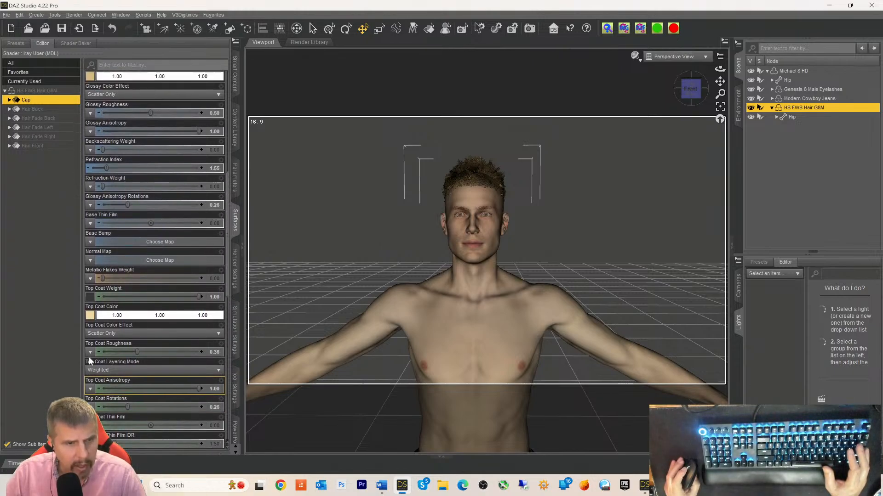
pyautogui.scroll(5, 92, 298)
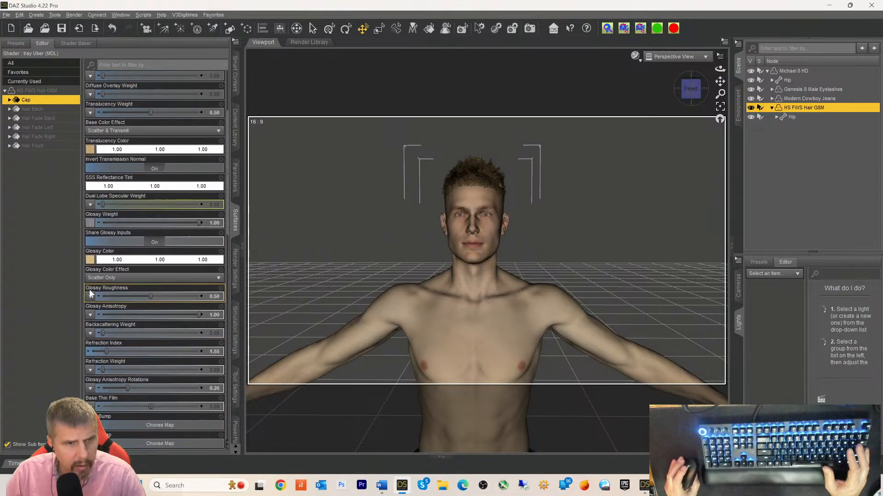
pyautogui.scroll(3, 91, 299)
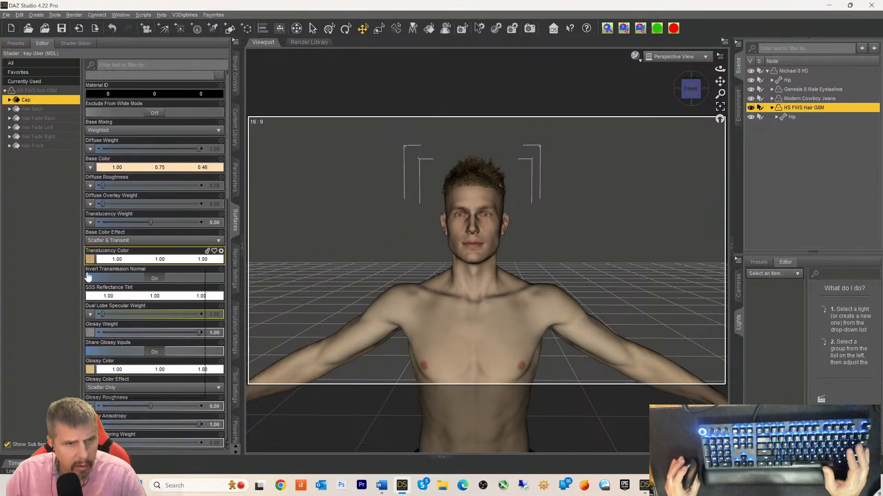
pyautogui.scroll(1, 93, 331)
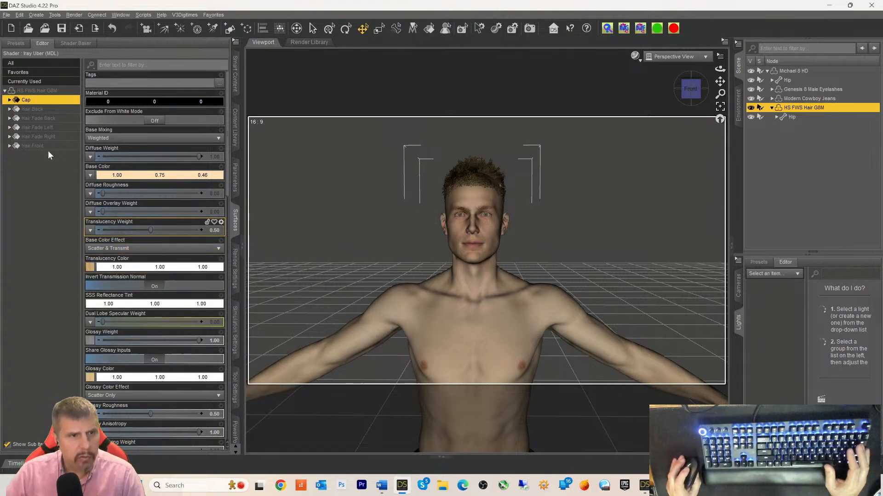
pyautogui.click(9, 101)
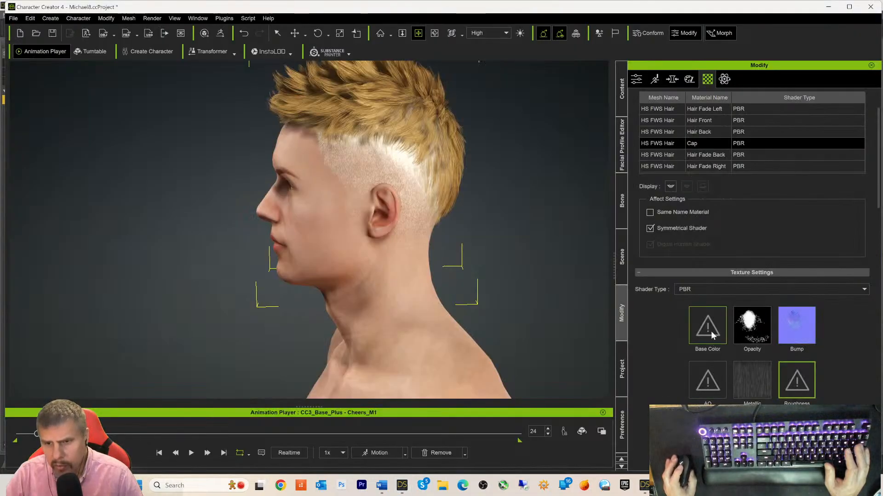
# - Load Wood_015_Ash.png as the Cap material's Base Color texture
pyautogui.click(711, 331)
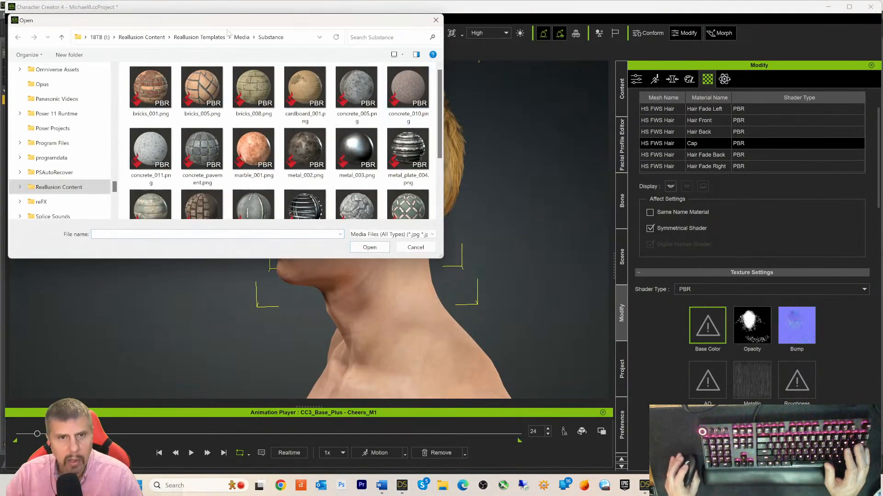
pyautogui.moveTo(225, 24); pyautogui.dragTo(328, 68)
pyautogui.scroll(-3, 367, 208)
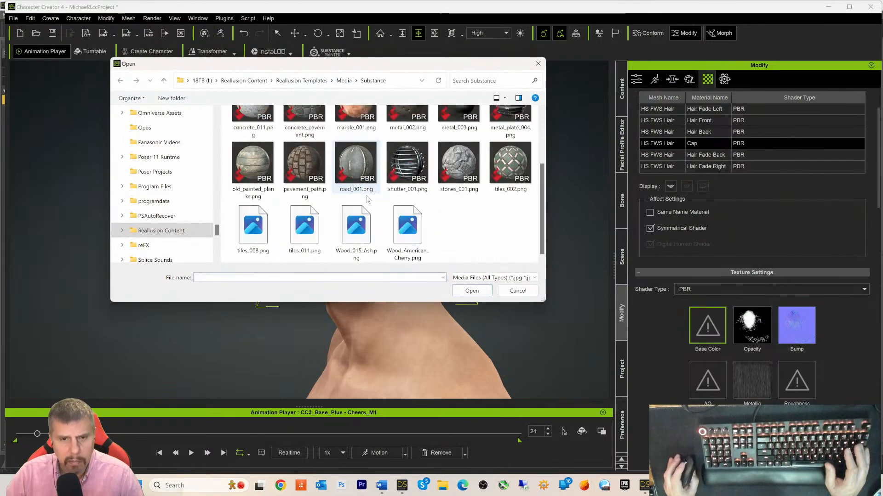
pyautogui.doubleClick(366, 208)
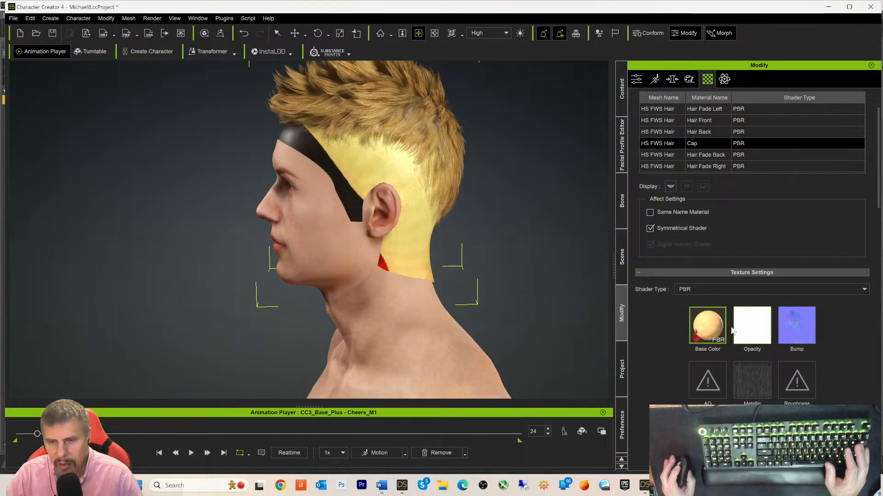
# - Delete the Cap's Base Color texture so the cap renders plain white
pyautogui.rightClick(705, 328)
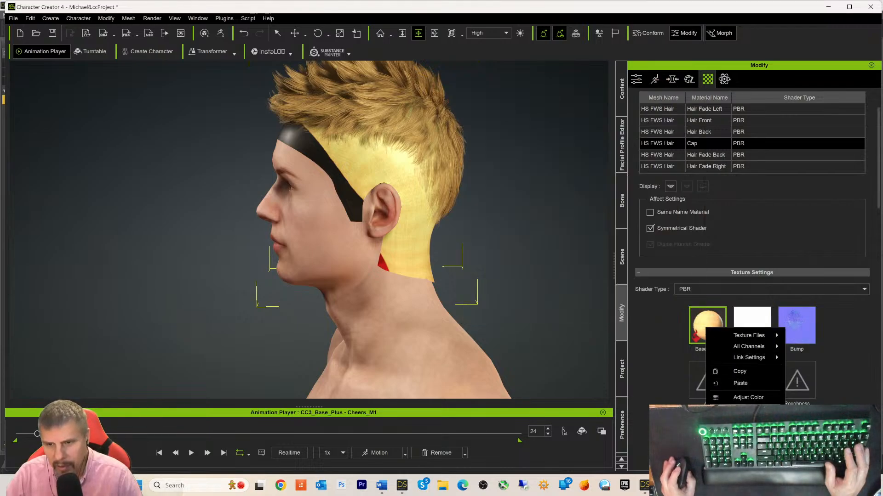
pyautogui.click(739, 432)
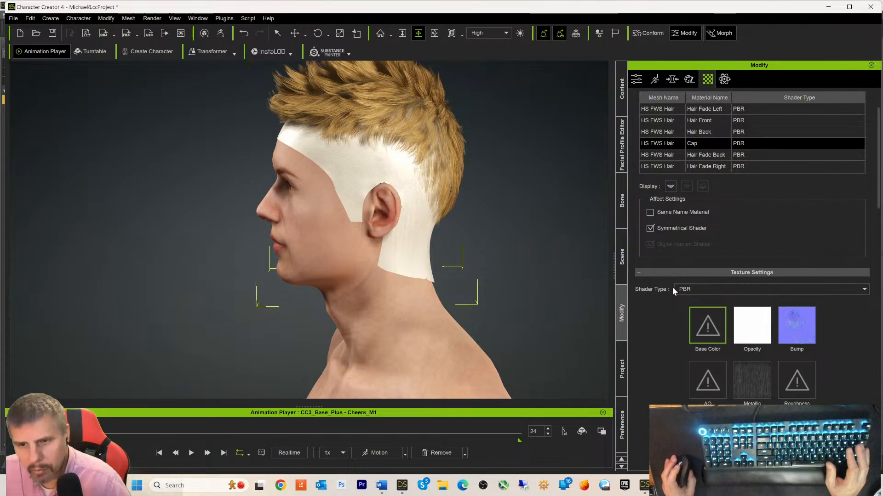
pyautogui.click(666, 145)
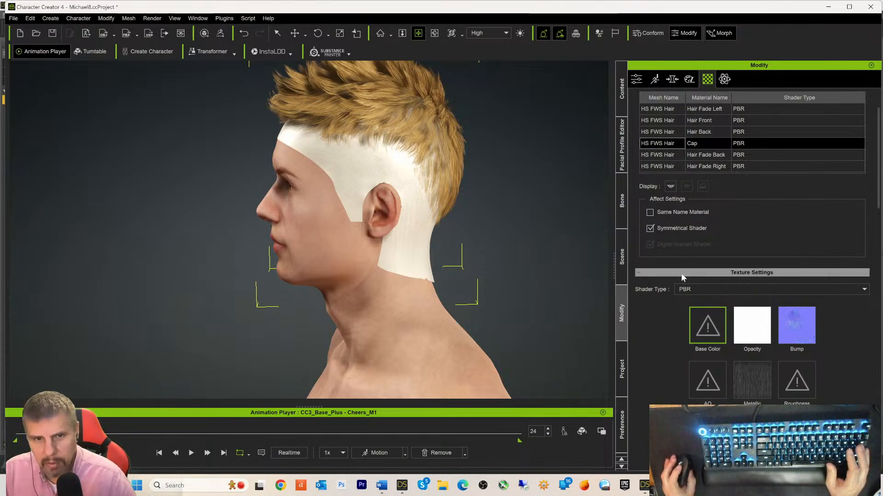
# - Check the CC3_Base_Plus body's materials, then reopen the HS FWS Hair.Shape material settings
pyautogui.click(621, 272)
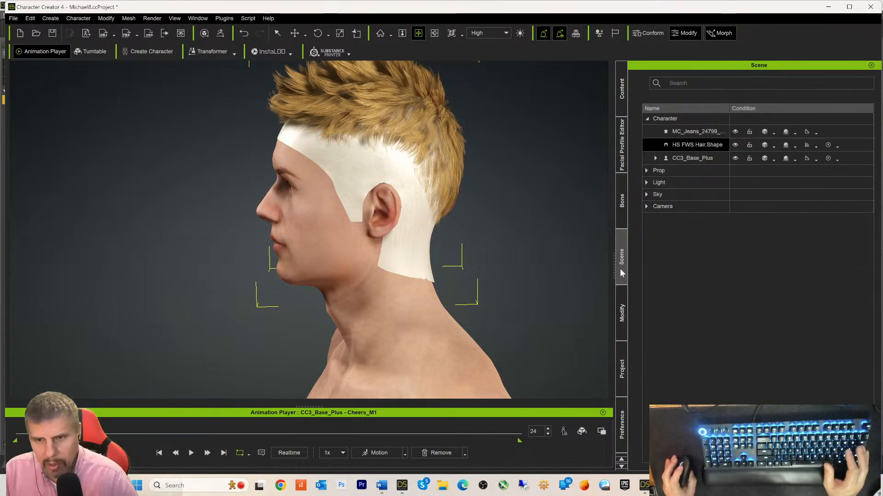
pyautogui.click(684, 157)
pyautogui.click(621, 313)
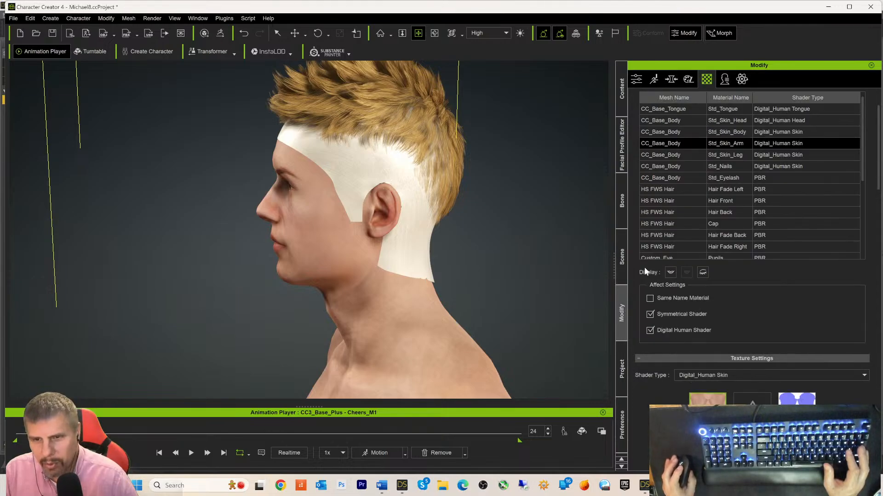
pyautogui.click(621, 271)
pyautogui.click(679, 149)
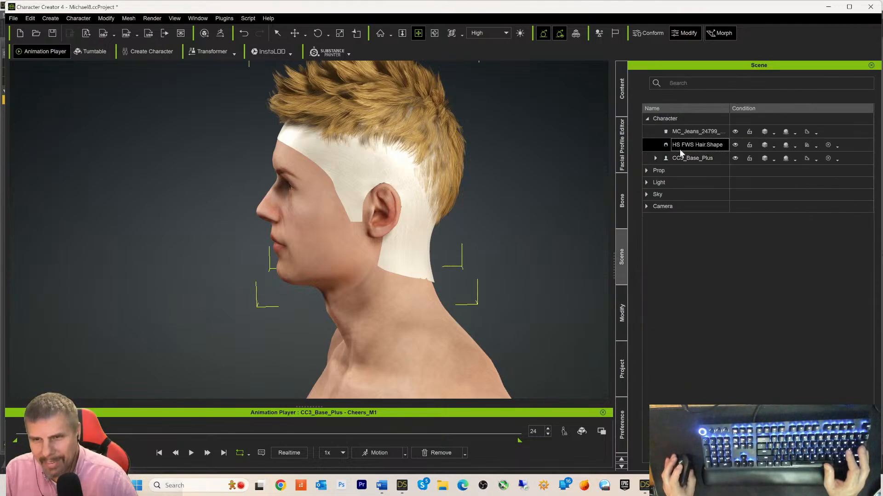
pyautogui.click(623, 319)
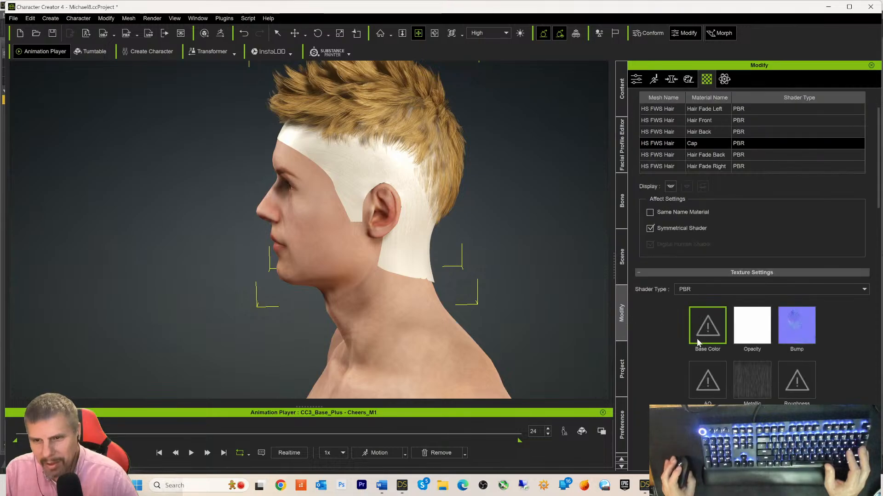
# - Set the Cap material's GI Light Bounce Strength to 1.2
pyautogui.scroll(-2, 678, 340)
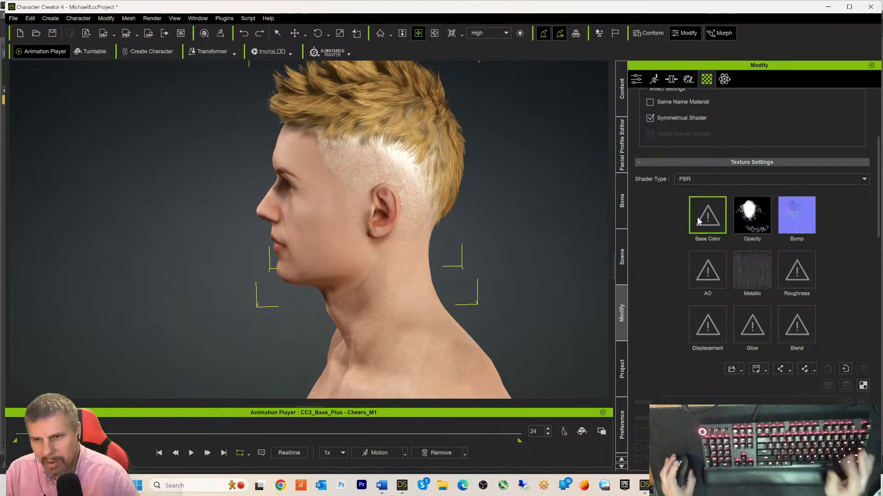
pyautogui.scroll(-5, 647, 249)
pyautogui.scroll(-3, 653, 286)
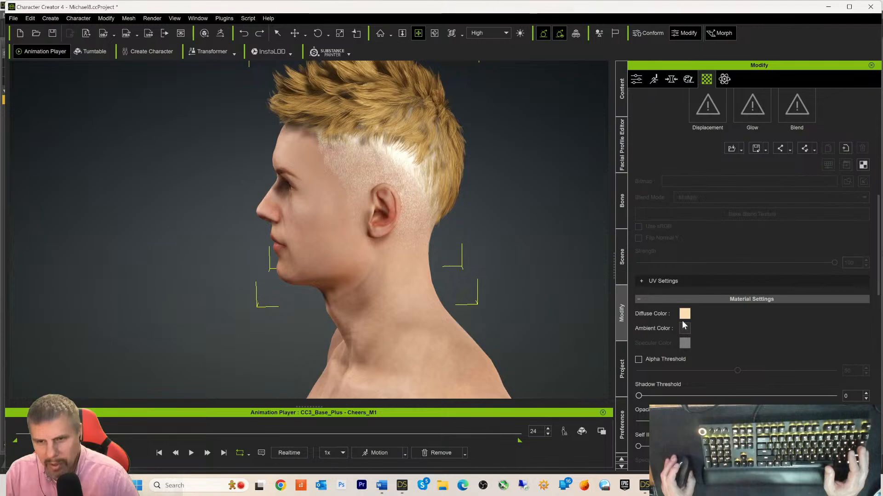
pyautogui.scroll(-2, 728, 325)
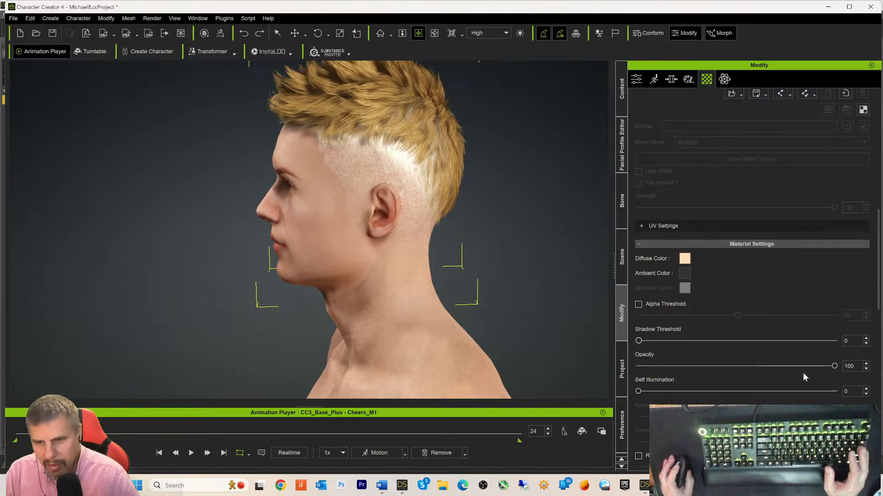
pyautogui.scroll(-5, 755, 370)
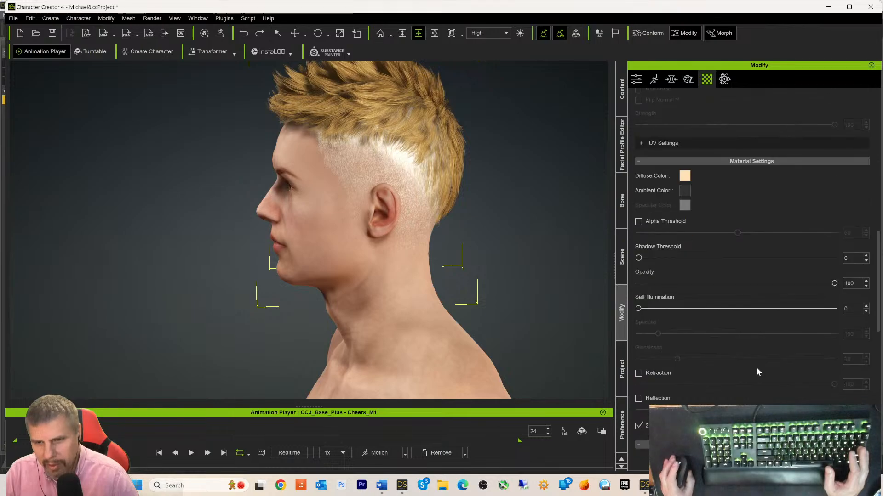
pyautogui.scroll(-2, 757, 368)
pyautogui.scroll(-4, 756, 370)
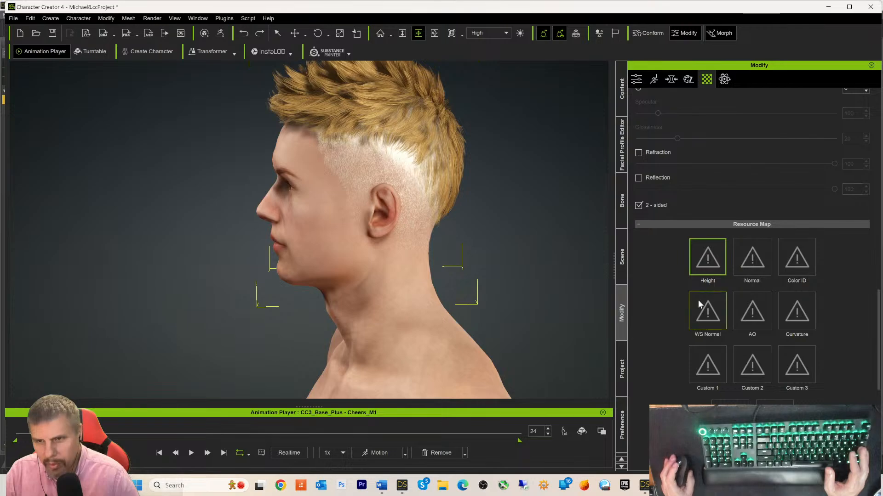
pyautogui.scroll(-3, 673, 347)
pyautogui.scroll(-2, 673, 350)
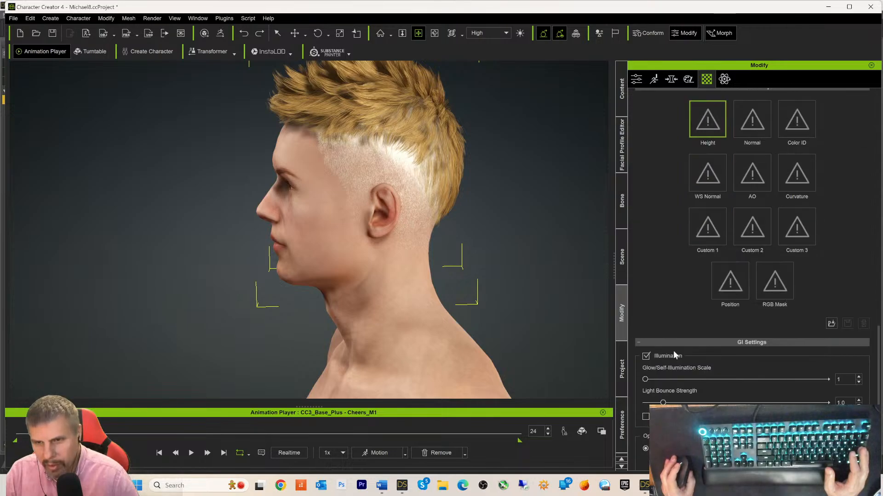
pyautogui.scroll(4, 673, 351)
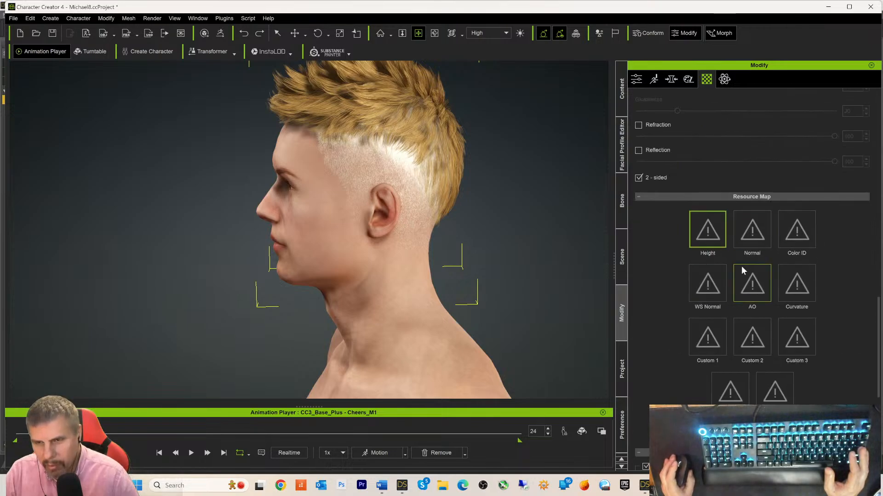
pyautogui.scroll(-7, 726, 297)
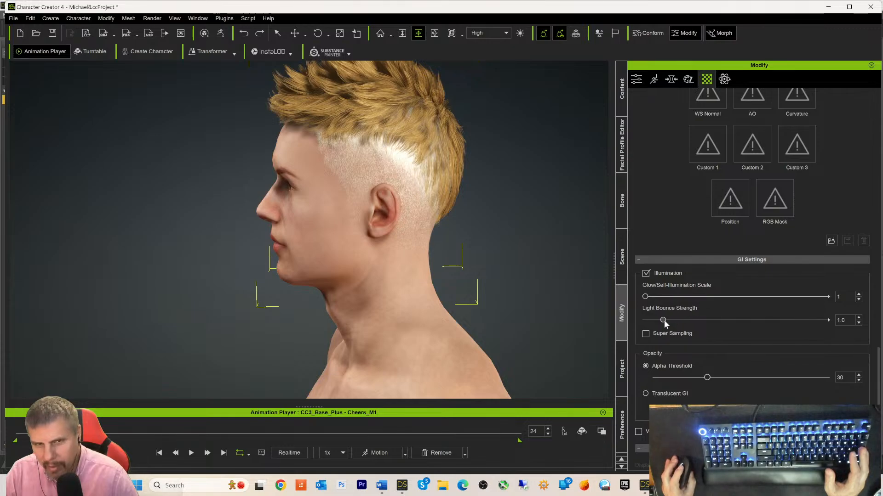
pyautogui.moveTo(664, 319); pyautogui.dragTo(645, 324)
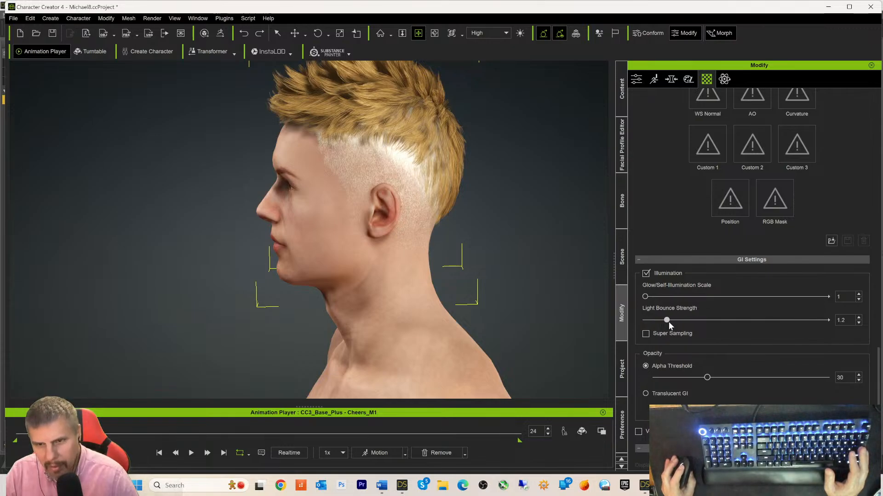
# - Lower the Cap's Opacity Alpha Threshold from 30 to 23
pyautogui.scroll(-3, 685, 317)
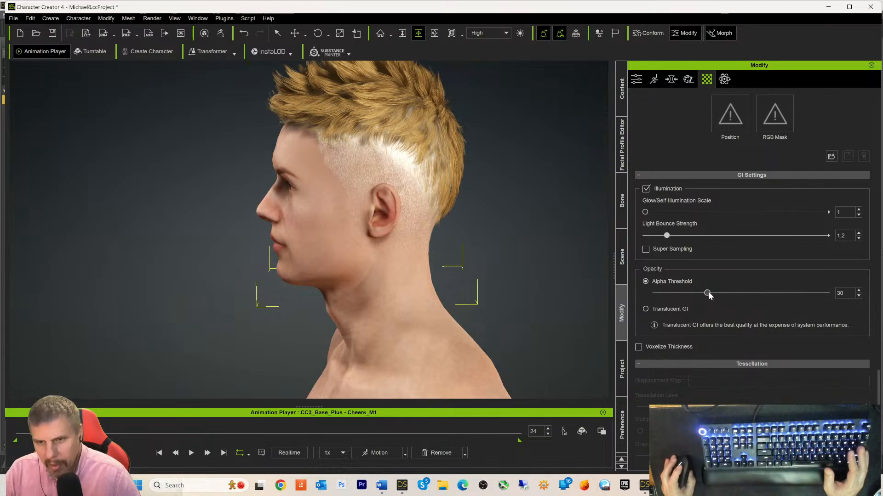
pyautogui.moveTo(707, 293); pyautogui.dragTo(702, 314)
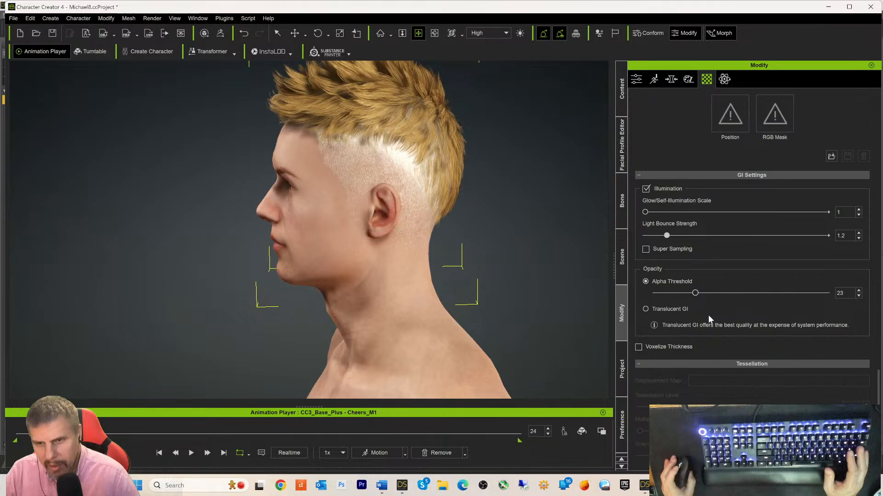
pyautogui.scroll(8, 708, 315)
pyautogui.scroll(15, 691, 281)
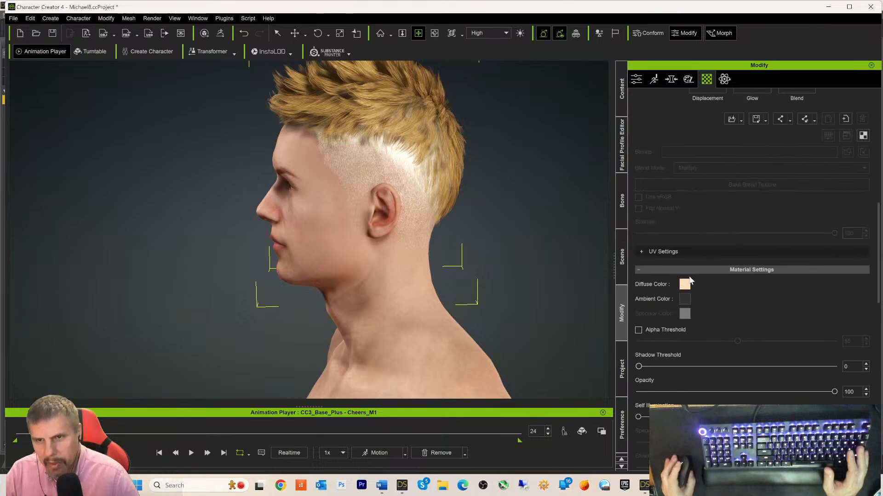
pyautogui.scroll(6, 689, 276)
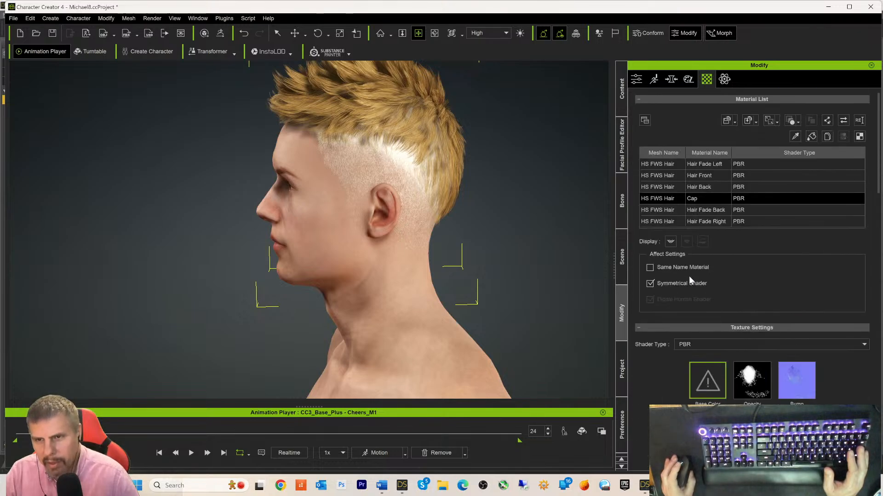
pyautogui.scroll(-8, 677, 301)
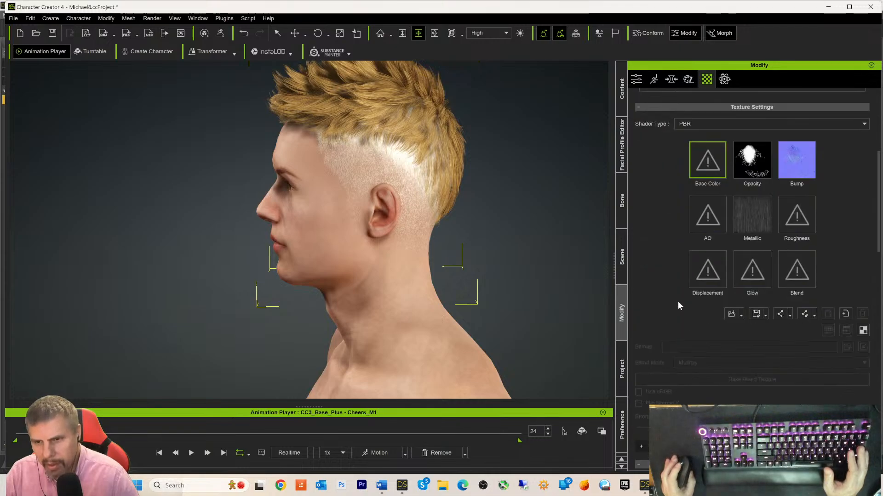
pyautogui.scroll(-6, 678, 301)
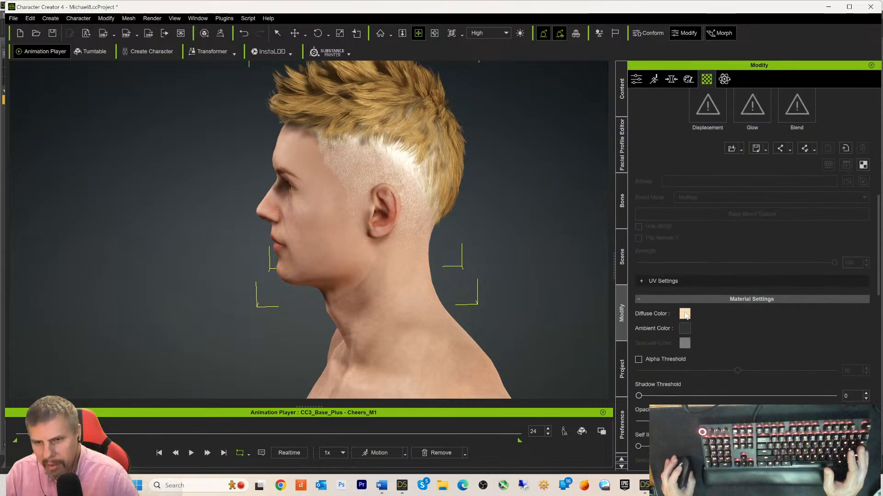
# - Set the Cap material's Diffuse Color to black
pyautogui.click(685, 314)
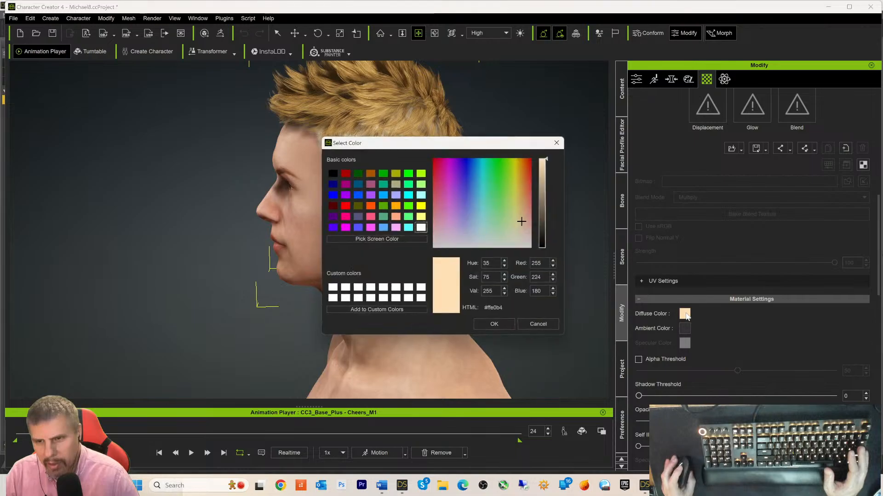
pyautogui.moveTo(550, 158); pyautogui.dragTo(550, 186)
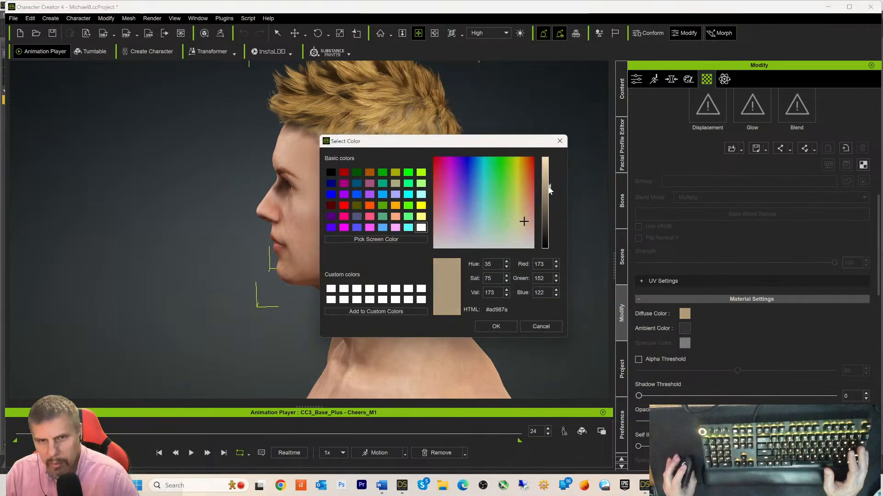
pyautogui.moveTo(480, 144); pyautogui.dragTo(627, 143)
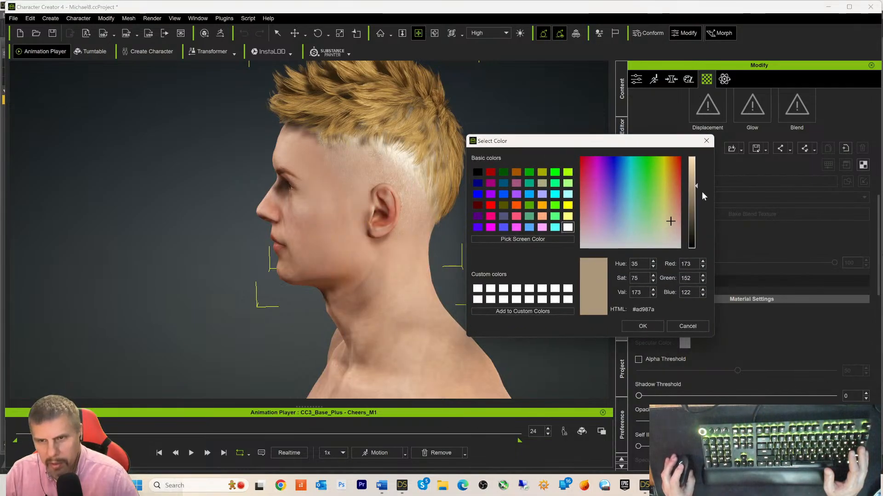
pyautogui.moveTo(697, 186)
pyautogui.mouseDown()
pyautogui.moveTo(696, 207)
pyautogui.moveTo(697, 167)
pyautogui.moveTo(700, 253)
pyautogui.moveTo(697, 222)
pyautogui.moveTo(695, 247)
pyautogui.mouseUp()
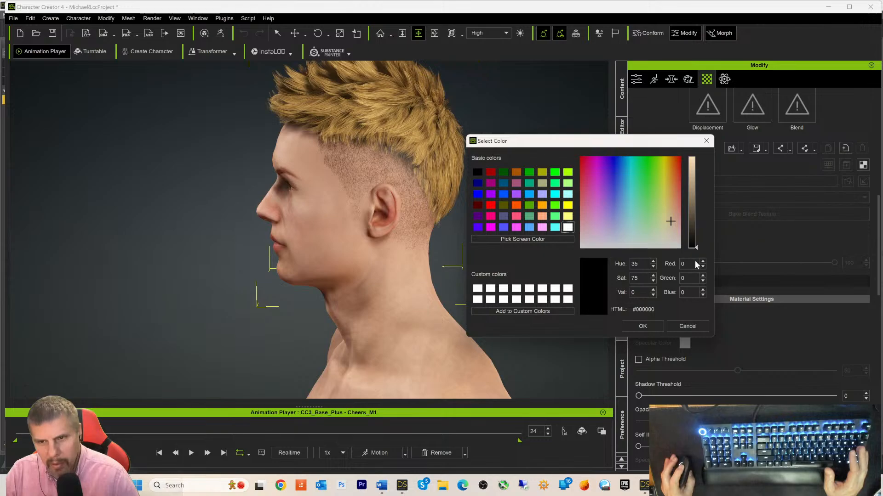
pyautogui.click(661, 326)
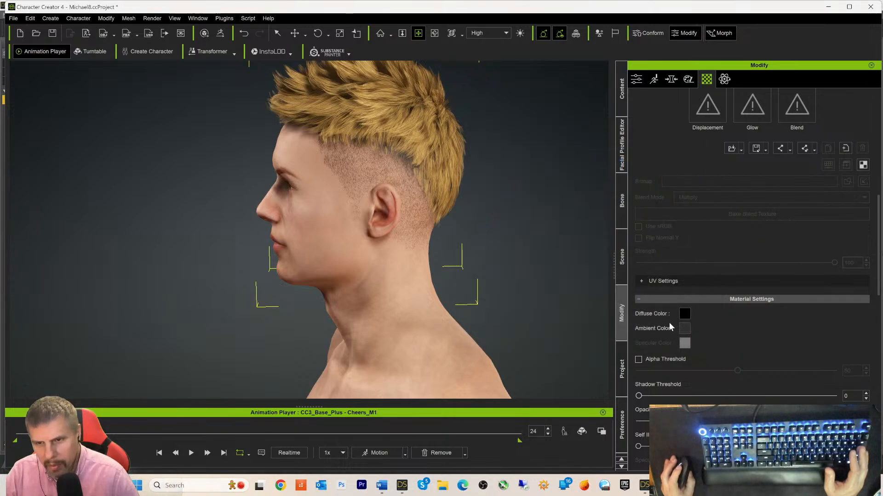
# - Set the Cap material's Ambient Color to dark grey #171717
pyautogui.click(684, 328)
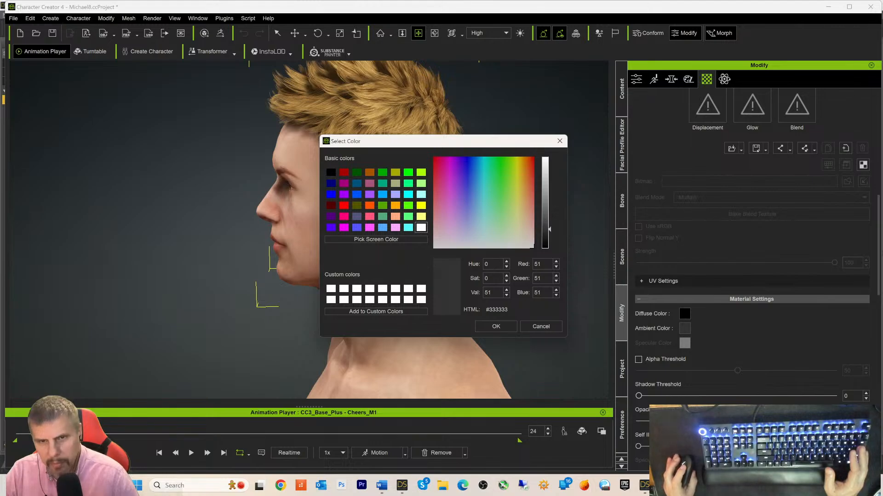
pyautogui.moveTo(508, 144); pyautogui.dragTo(742, 143)
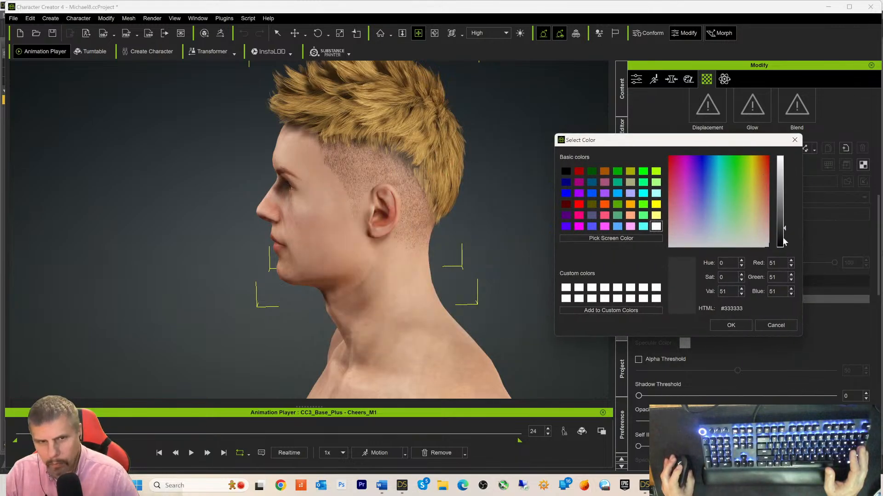
pyautogui.moveTo(784, 231)
pyautogui.mouseDown()
pyautogui.moveTo(784, 256)
pyautogui.moveTo(788, 183)
pyautogui.moveTo(787, 241)
pyautogui.mouseUp()
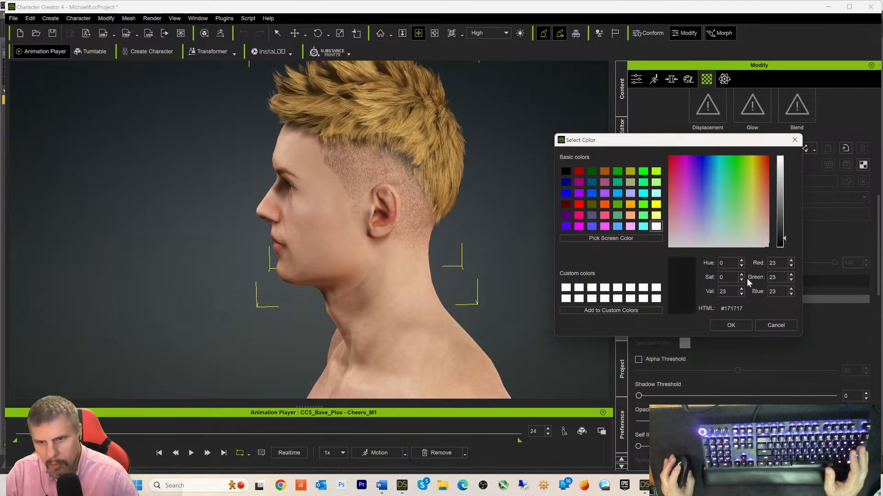
pyautogui.click(731, 323)
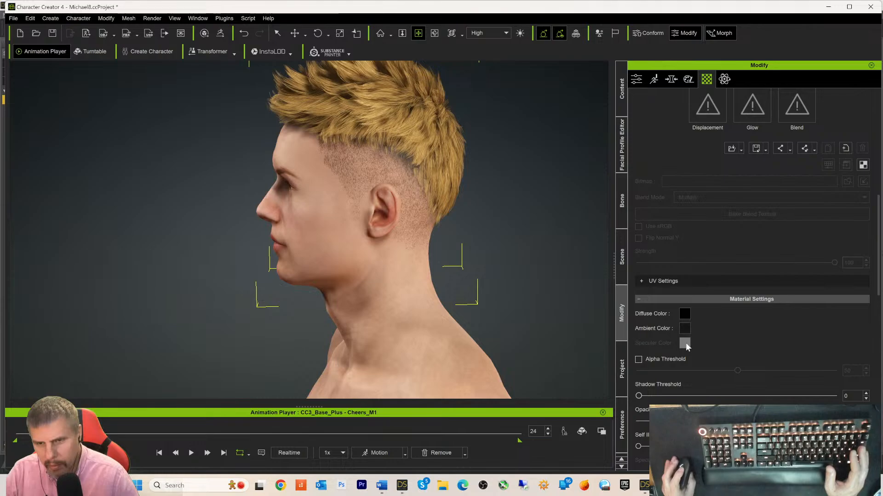
# - Enable Alpha Threshold in Material Settings and view the darker-sided haircut from the front
pyautogui.scroll(-3, 731, 325)
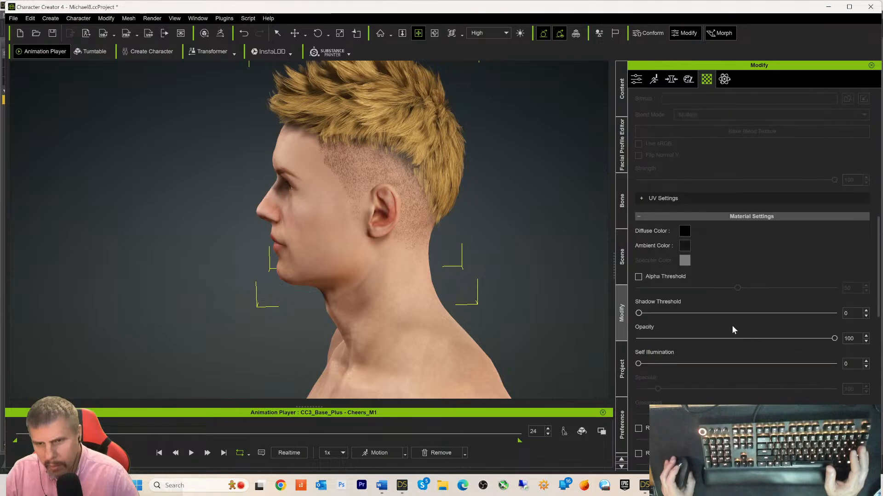
pyautogui.click(638, 277)
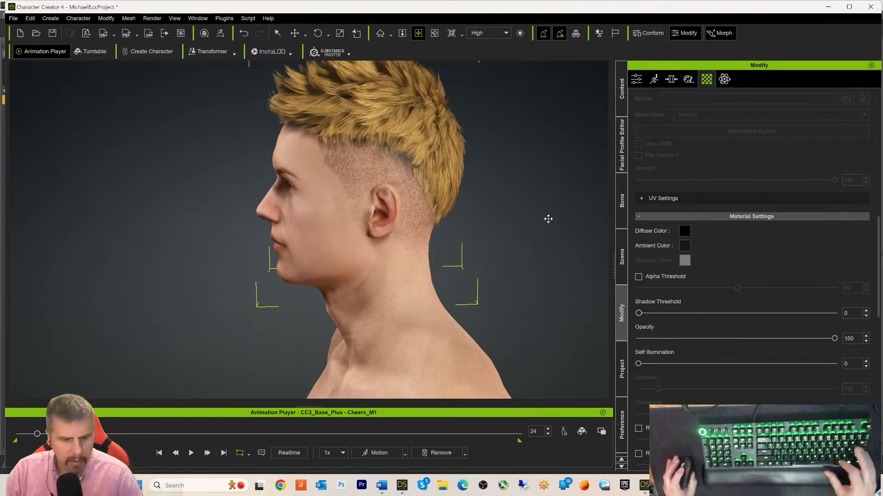
pyautogui.keyDown('alt'); pyautogui.moveTo(542, 225); pyautogui.dragTo(570, 227, button='right'); pyautogui.keyUp('alt')
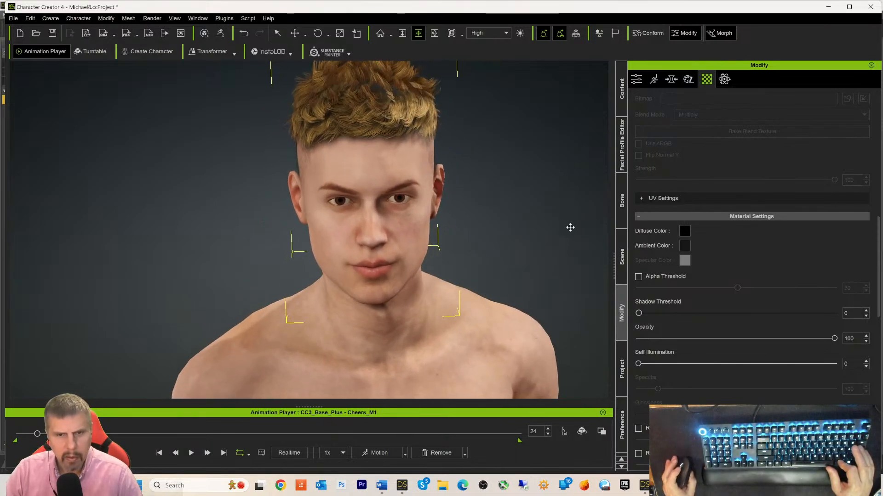
pyautogui.scroll(3, 570, 224)
pyautogui.scroll(-6, 570, 223)
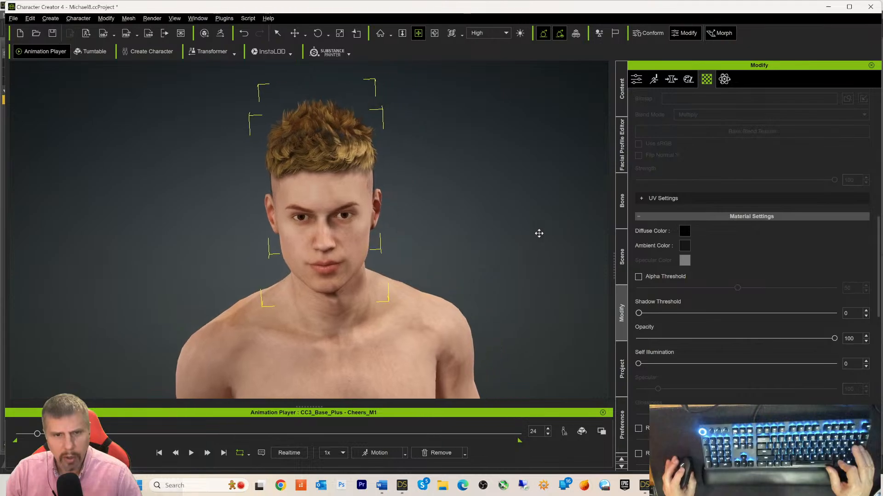
pyautogui.keyDown('alt'); pyautogui.moveTo(545, 230); pyautogui.dragTo(508, 183, button='right'); pyautogui.keyUp('alt')
pyautogui.scroll(2, 506, 227)
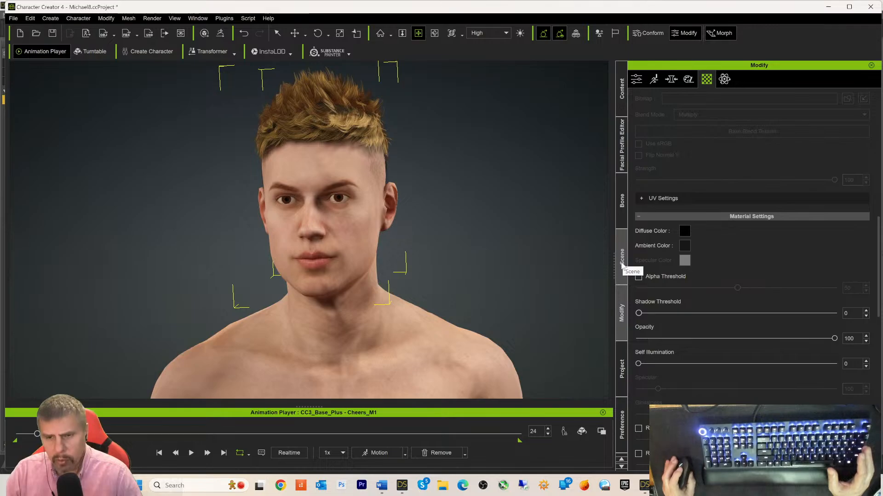
# - Open the custom Hair > HairStyle folder in the Content library, then switch to DAZ Studio
pyautogui.click(622, 263)
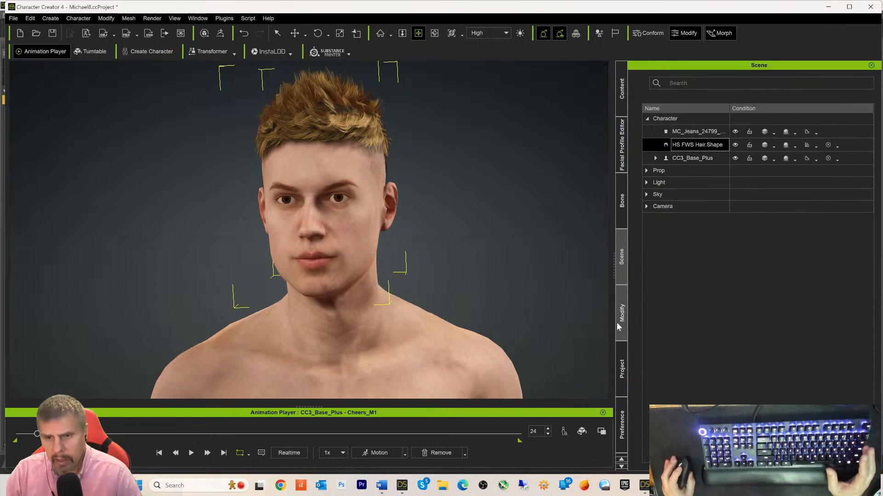
pyautogui.click(620, 98)
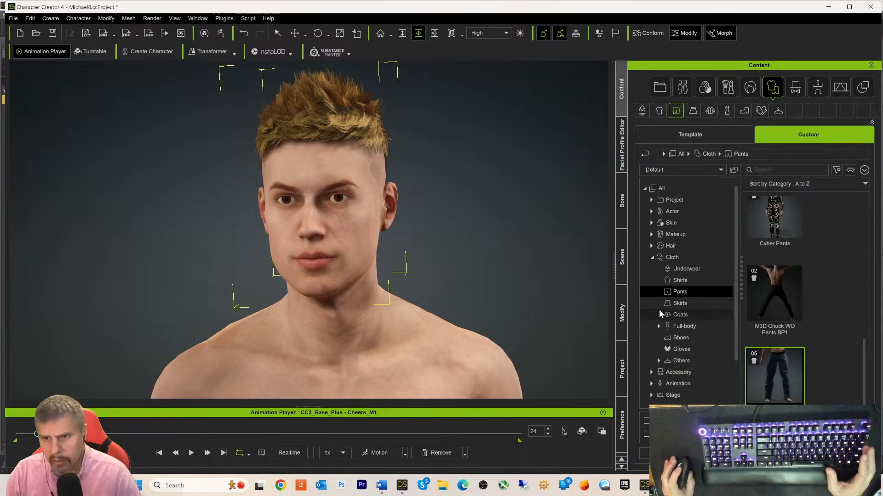
pyautogui.click(664, 245)
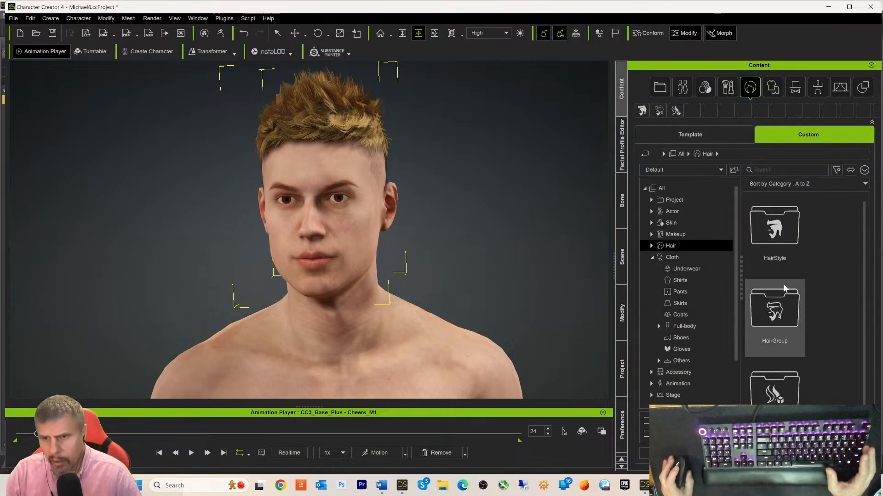
pyautogui.doubleClick(757, 248)
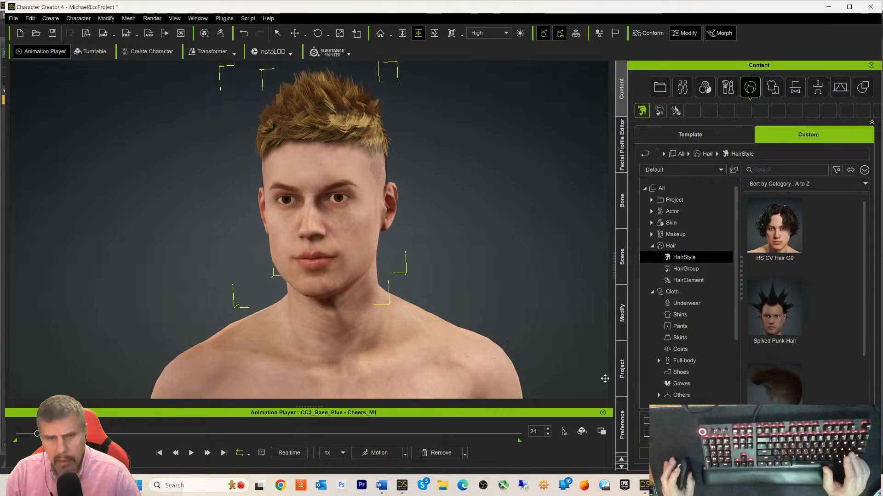
pyautogui.click(404, 490)
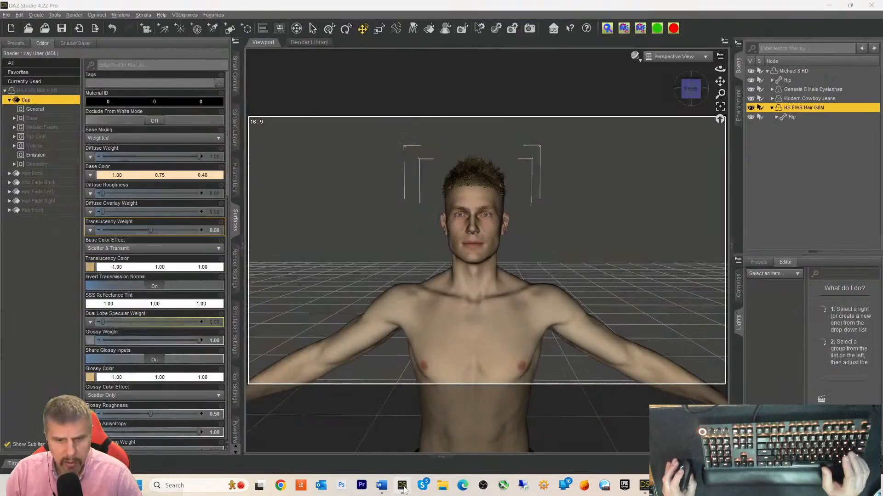
# - Copy the name HS FWS Hair G8M, close the Public Build window, and return to Character Creator
pyautogui.doubleClick(802, 107)
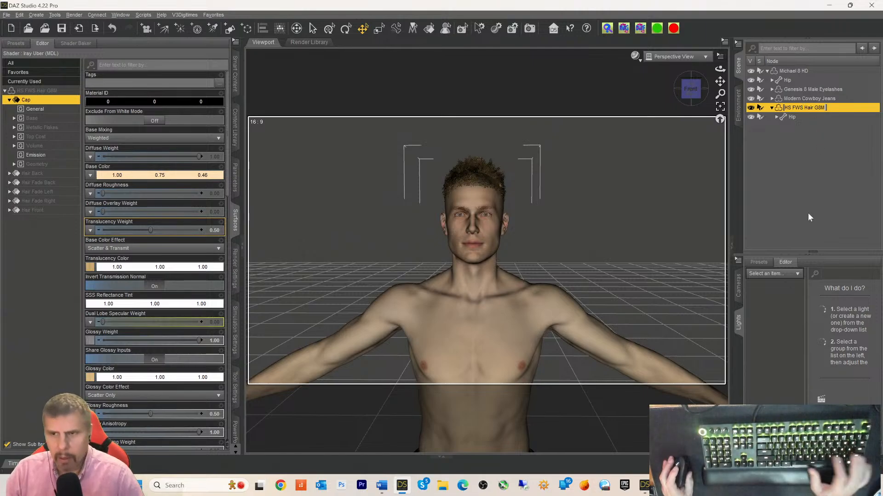
pyautogui.click(777, 180)
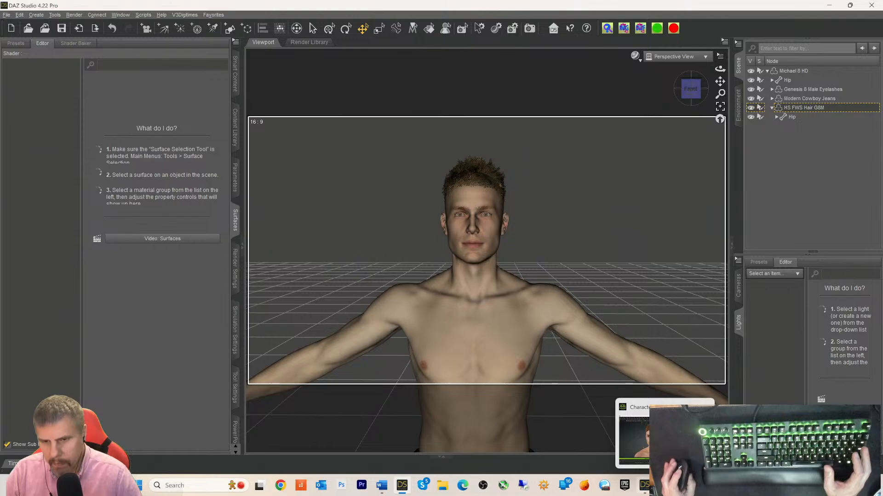
pyautogui.click(645, 485)
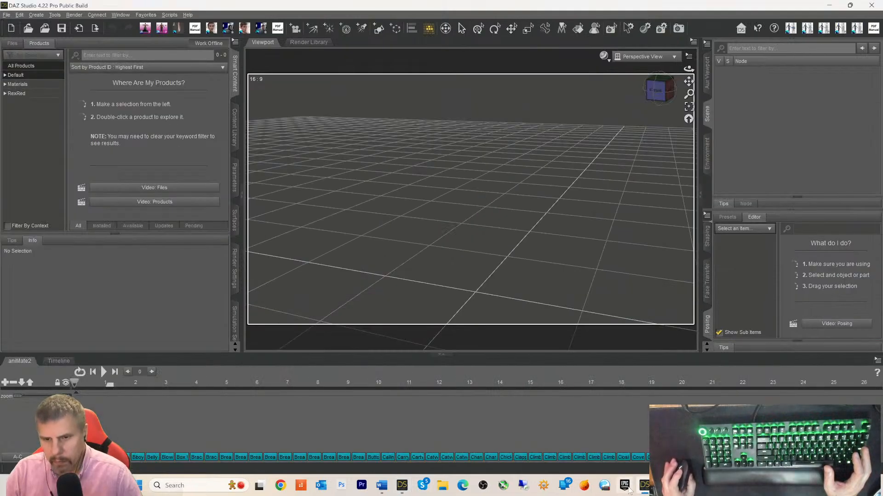
pyautogui.click(873, 5)
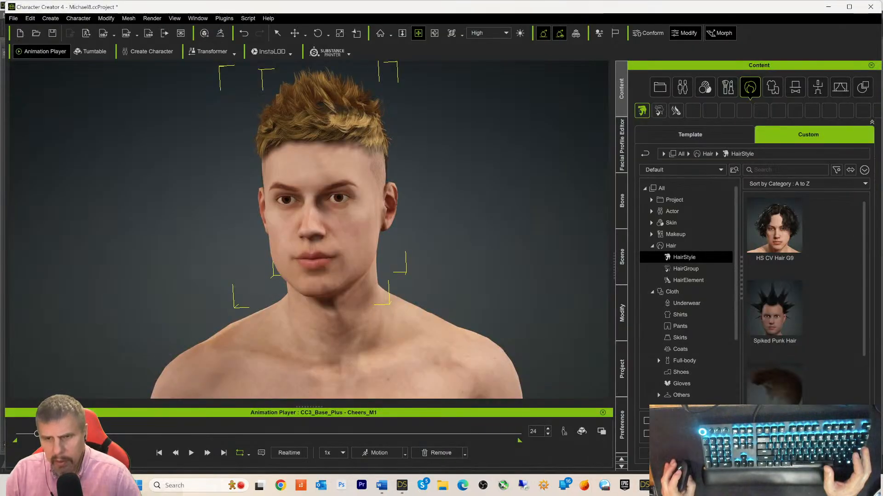
pyautogui.click(641, 403)
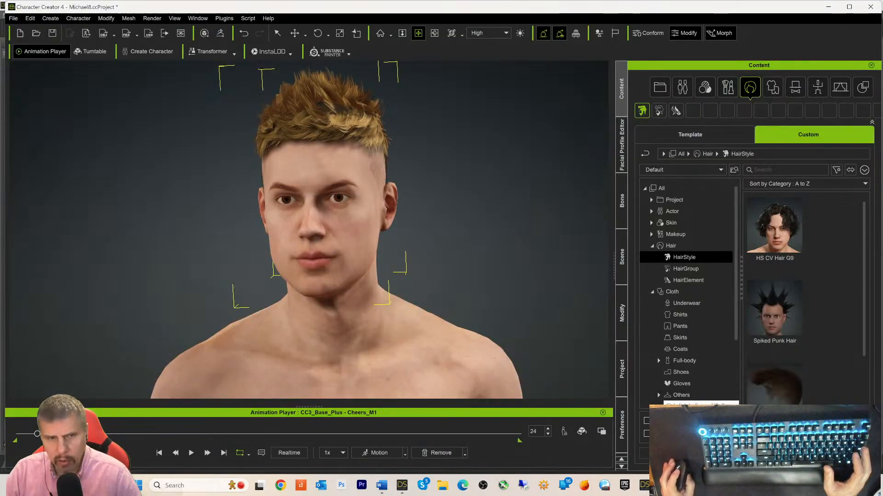
# - Save the character's hair to the custom HairStyle library under the pasted name HS FWS Hair G8M
pyautogui.scroll(5, 504, 262)
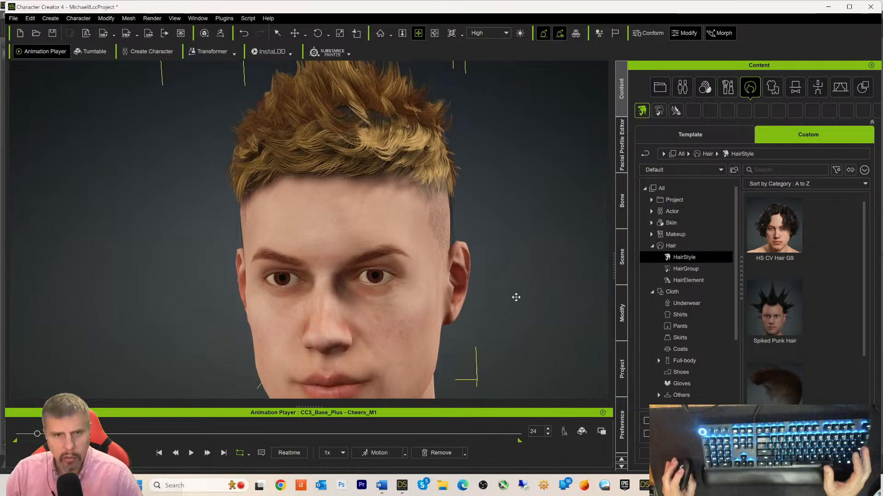
pyautogui.moveTo(516, 298); pyautogui.dragTo(515, 307, button='middle')
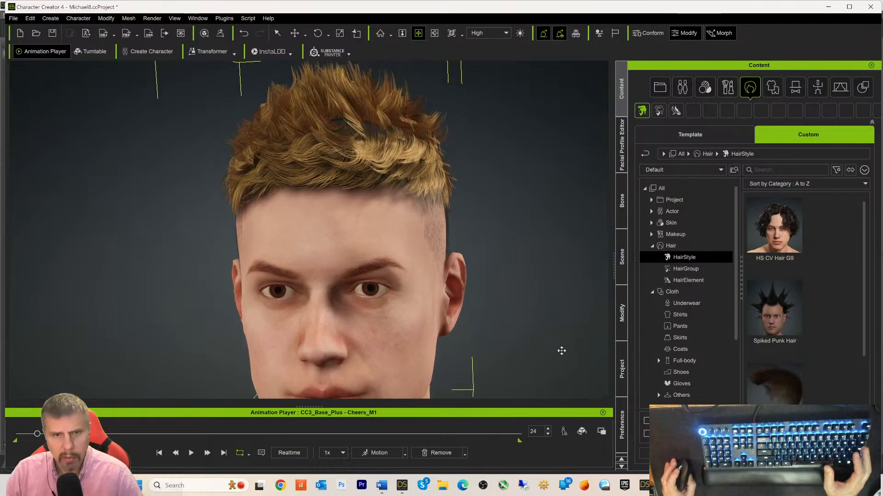
pyautogui.moveTo(597, 260); pyautogui.dragTo(583, 291, button='middle')
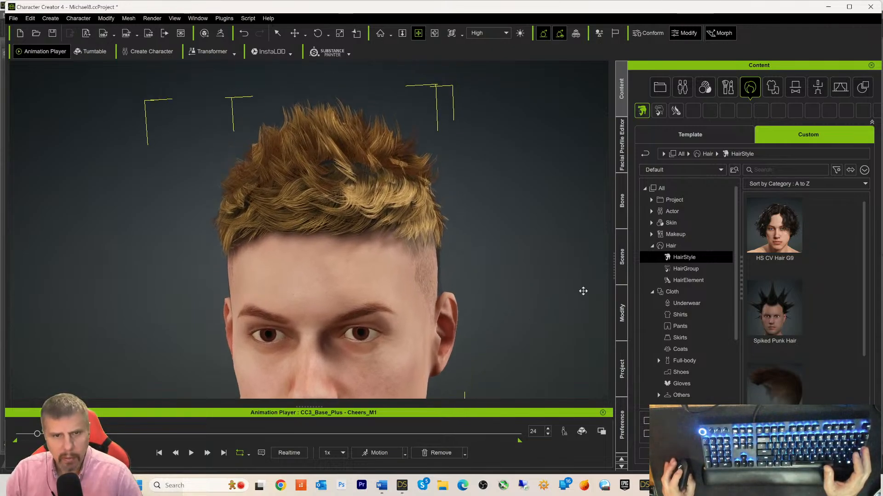
pyautogui.click(756, 453)
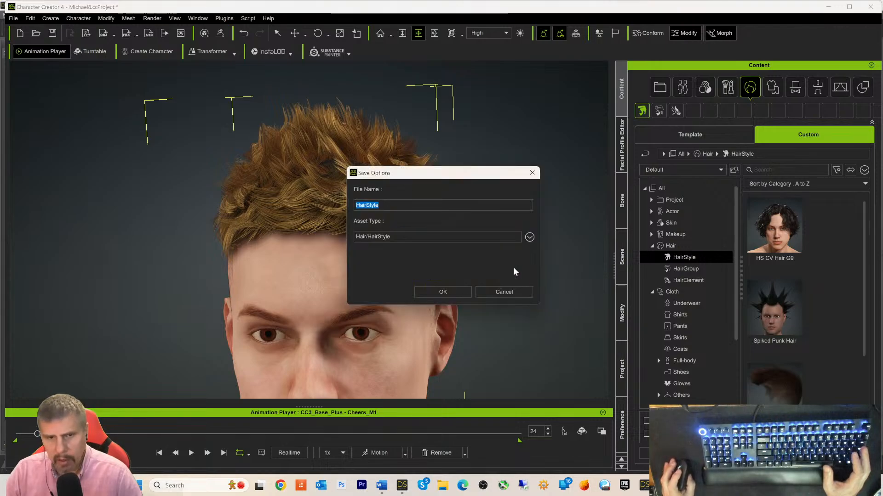
pyautogui.write('HS FWS Hair G8M')
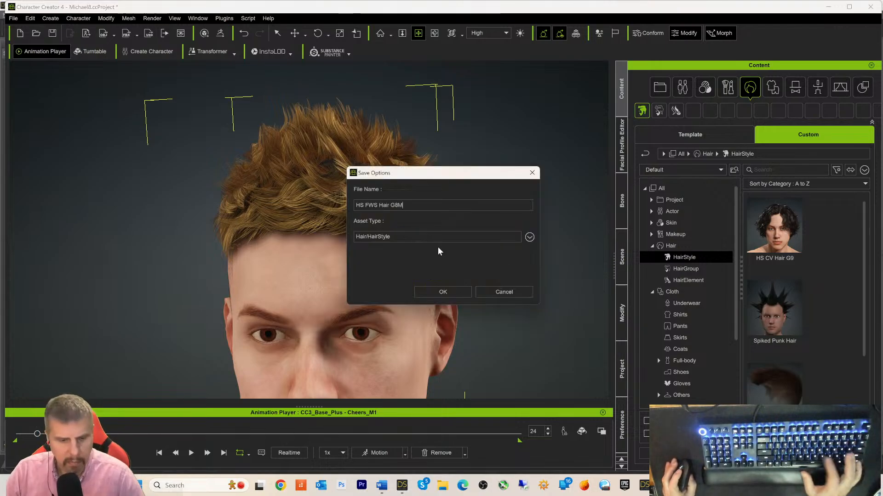
pyautogui.click(439, 291)
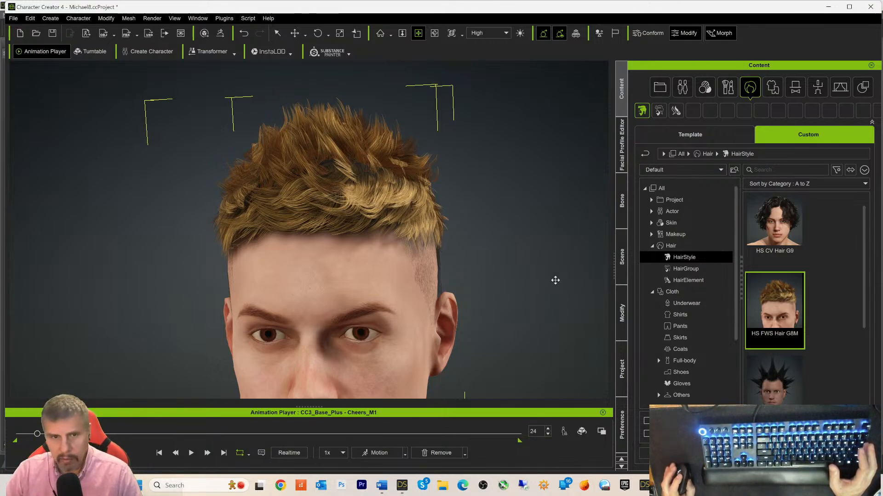
pyautogui.scroll(-3, 544, 218)
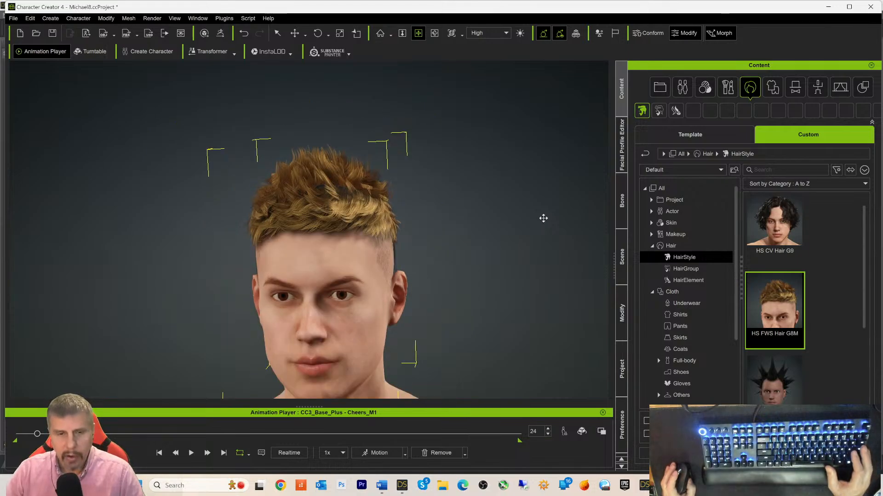
pyautogui.scroll(-3, 543, 219)
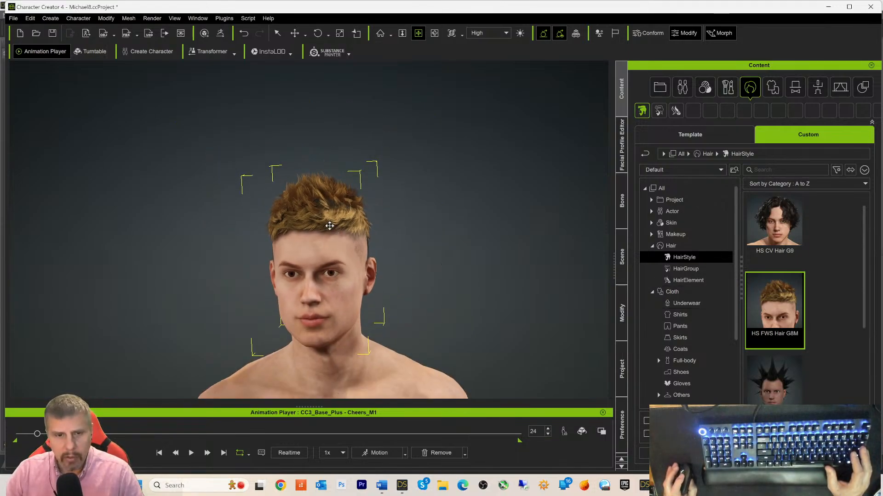
# - Delete HS FWS Hair.Shape and MC_Jeans from the Scene list, then select the base body
pyautogui.click(619, 263)
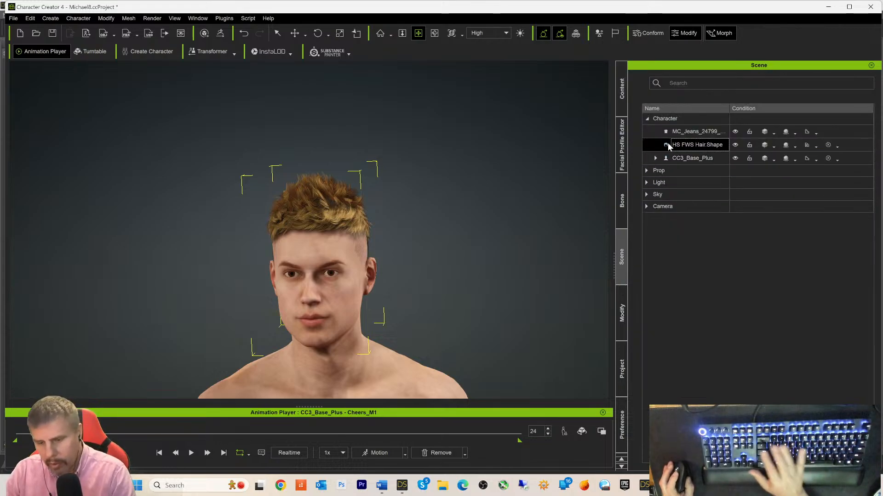
pyautogui.press('Delete')
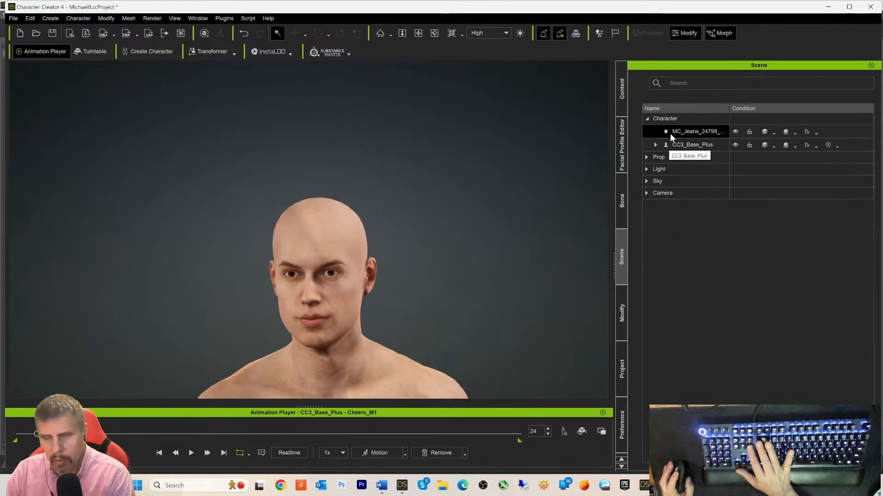
pyautogui.click(666, 133)
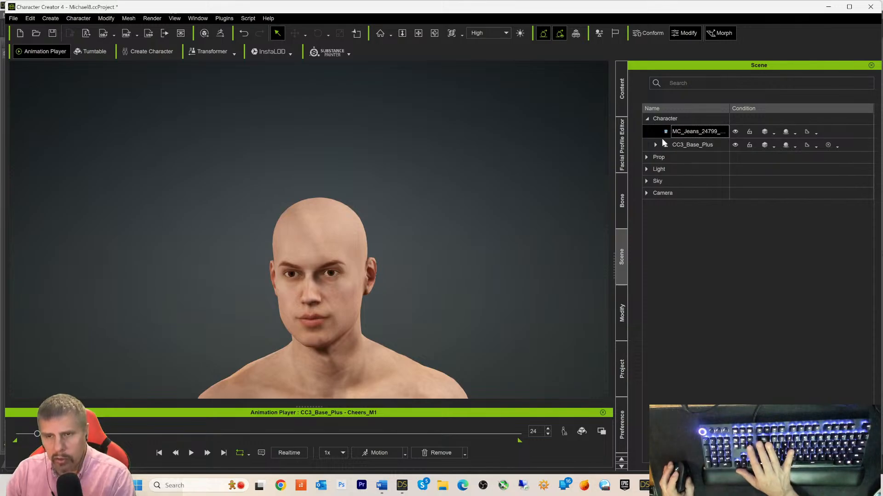
pyautogui.press('Delete')
pyautogui.click(663, 131)
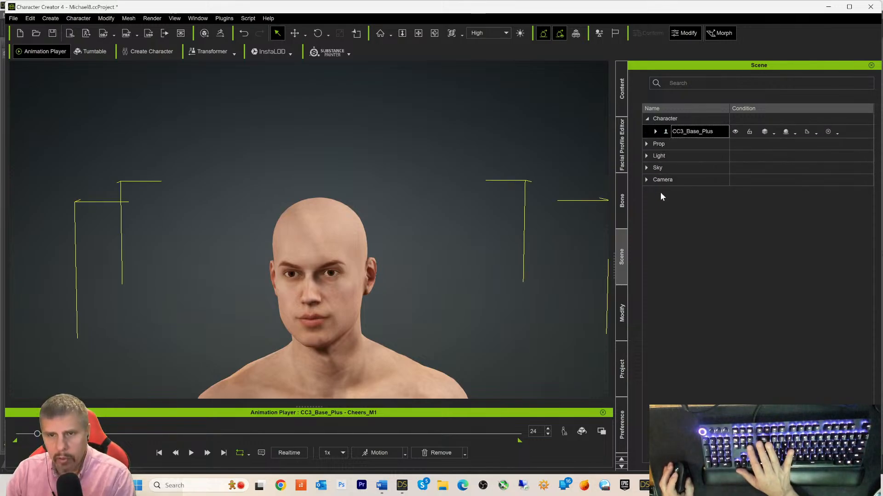
pyautogui.scroll(-2, 513, 201)
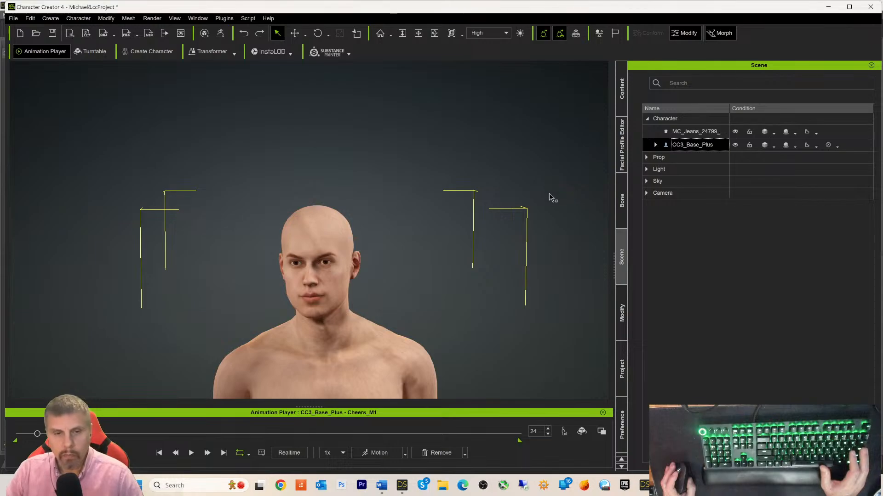
# - Frame the full body and play the Cheers_M1 animation, stopping at frame 592
pyautogui.scroll(2, 526, 258)
pyautogui.moveTo(511, 226); pyautogui.dragTo(522, 113, button='middle')
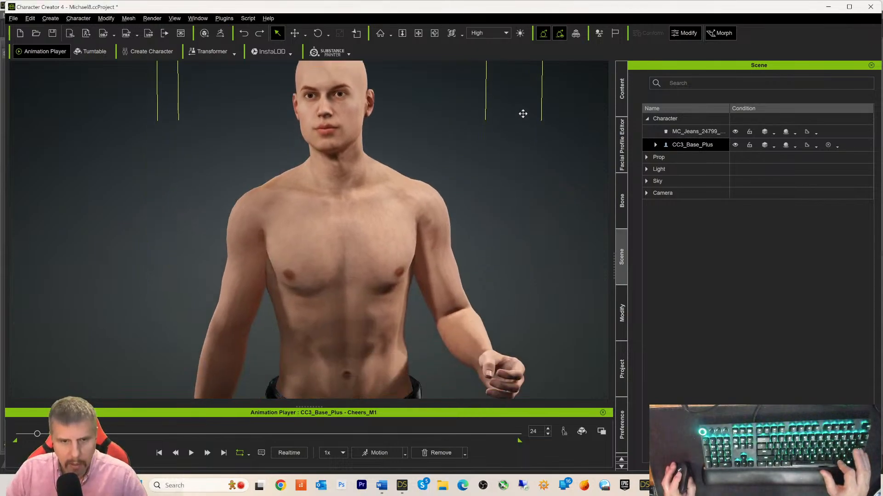
pyautogui.scroll(-2, 523, 113)
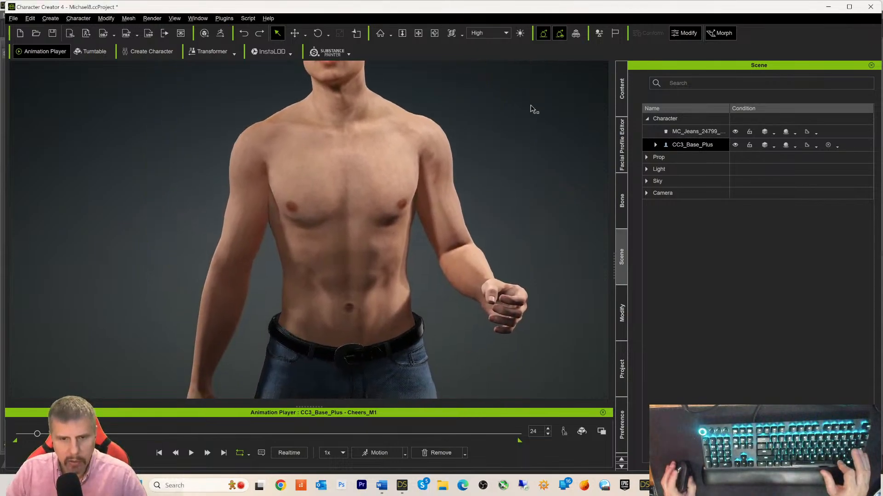
pyautogui.scroll(-2, 518, 154)
pyautogui.scroll(-4, 518, 171)
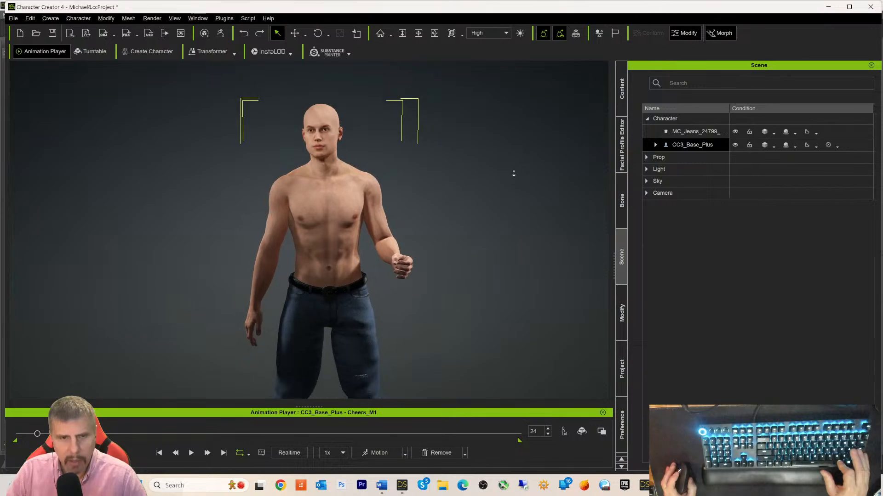
pyautogui.scroll(-3, 503, 195)
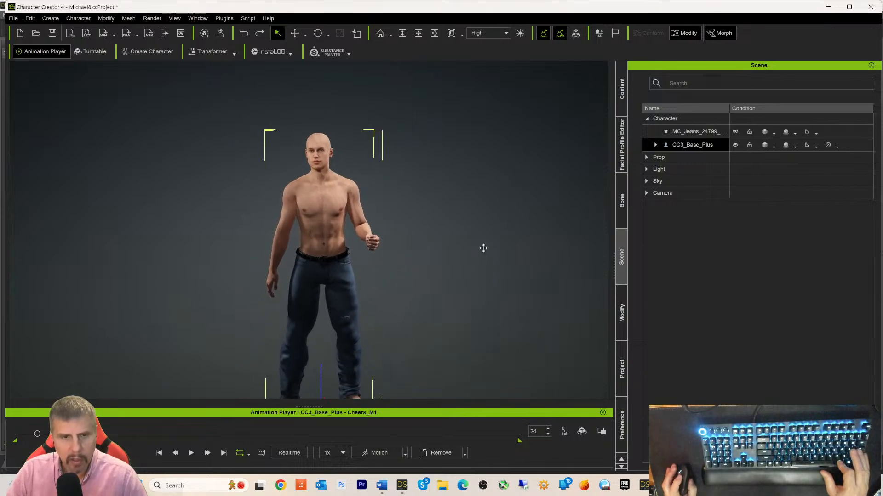
pyautogui.moveTo(483, 248); pyautogui.dragTo(492, 222, button='middle')
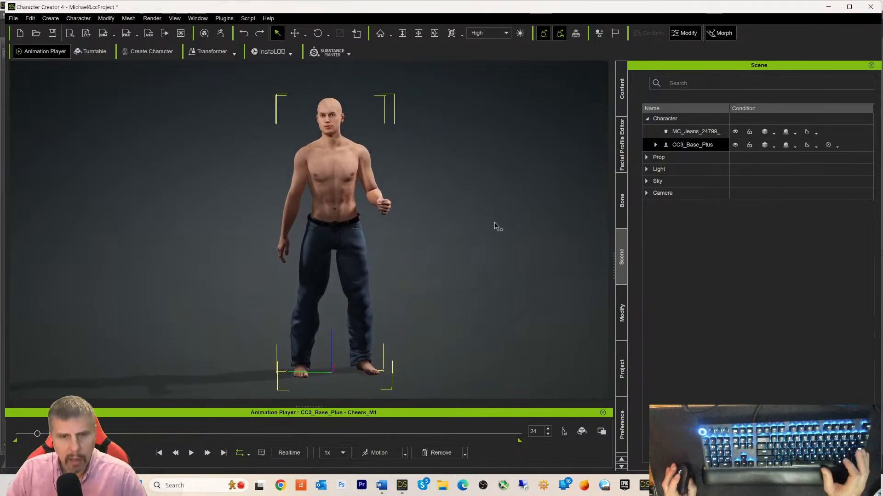
pyautogui.click(191, 453)
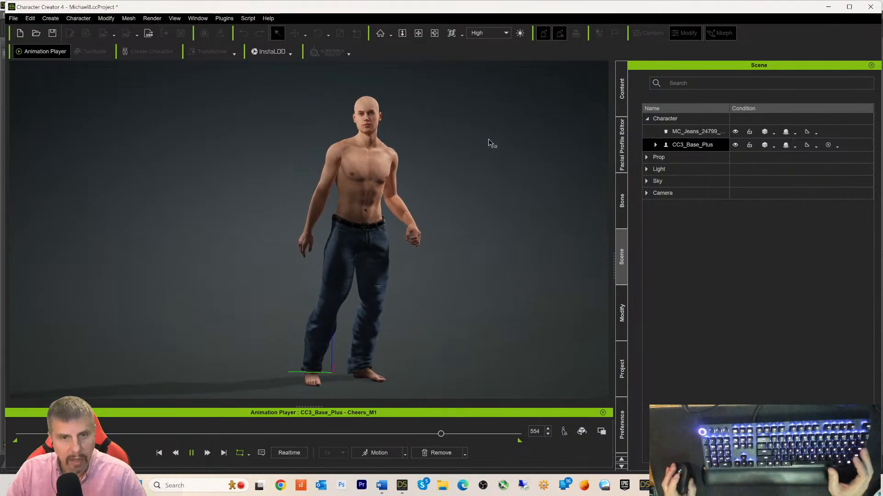
pyautogui.press('space')
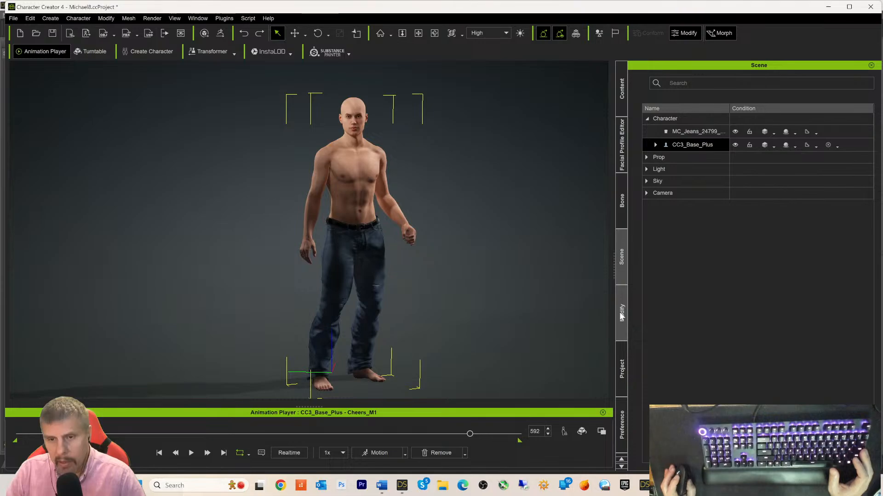
# - Save the avatar to the custom Actor > Character library as Michael8
pyautogui.click(617, 97)
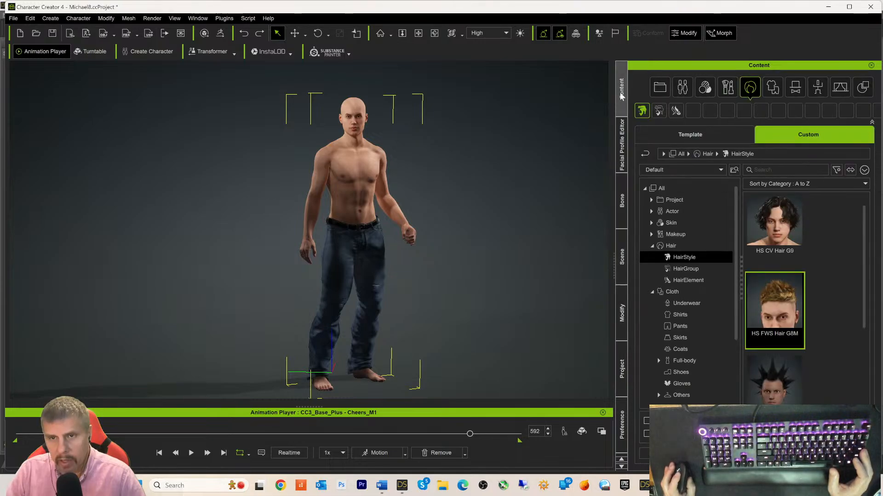
pyautogui.click(672, 212)
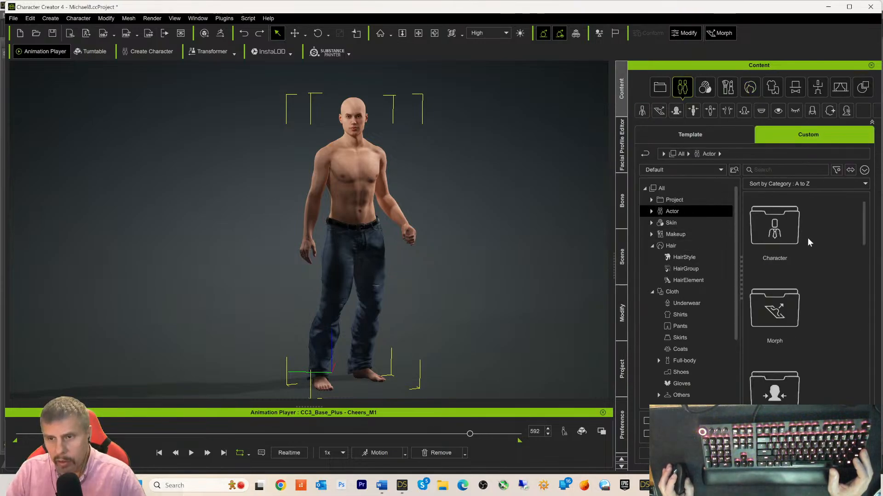
pyautogui.doubleClick(776, 230)
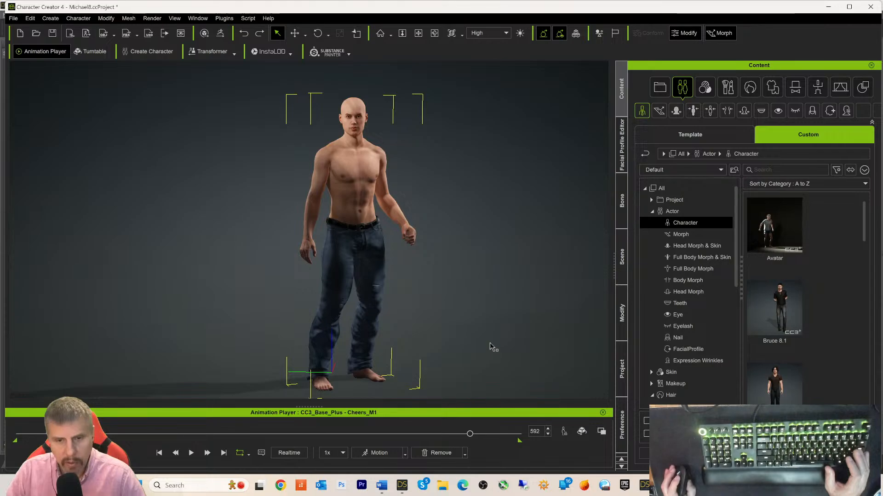
pyautogui.moveTo(542, 294); pyautogui.dragTo(498, 289, button='middle')
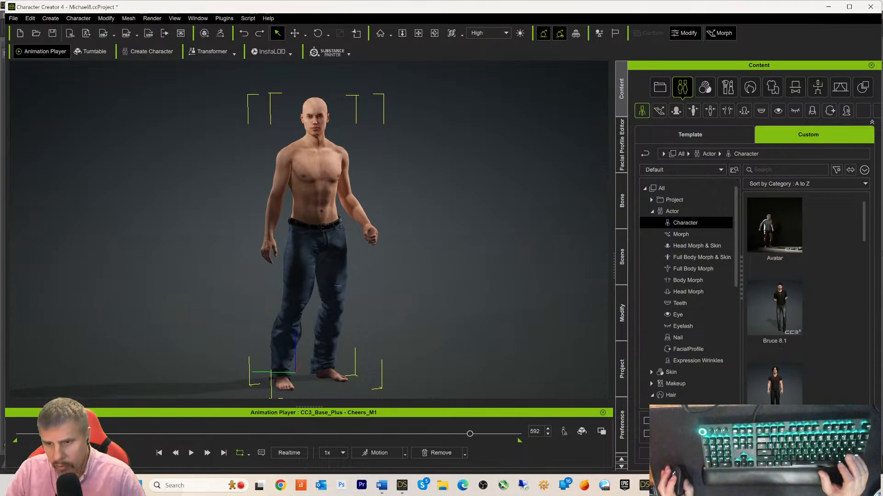
pyautogui.write('Mi')
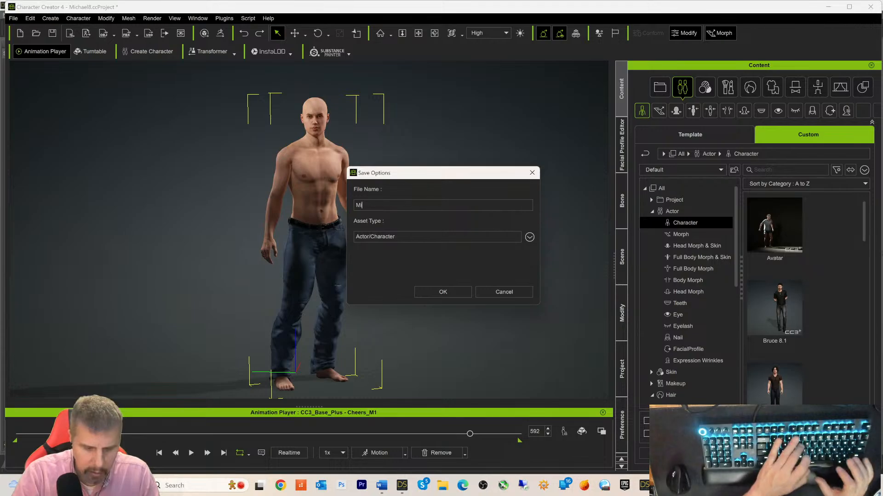
pyautogui.write('chael 8')
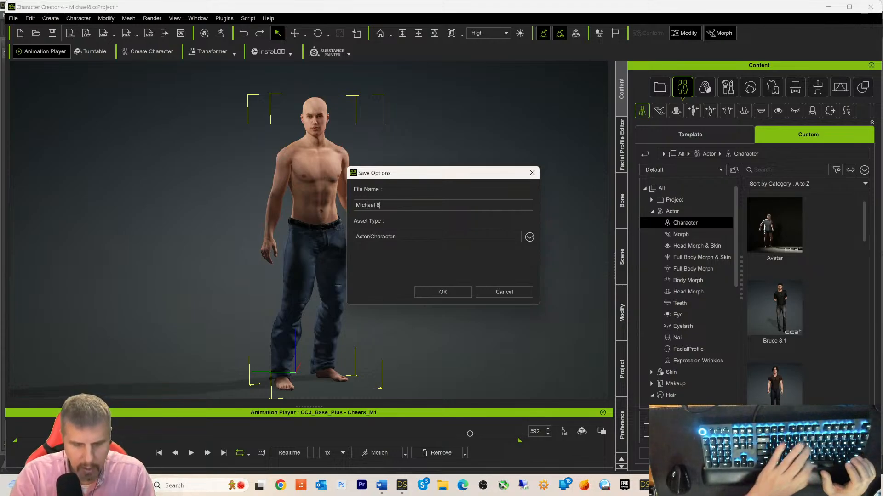
pyautogui.press('Left')
pyautogui.press('Left')
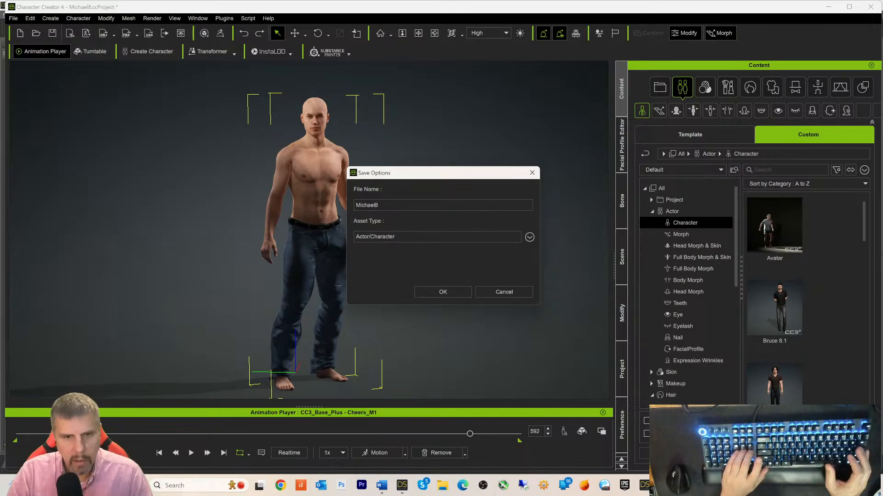
pyautogui.press('Return')
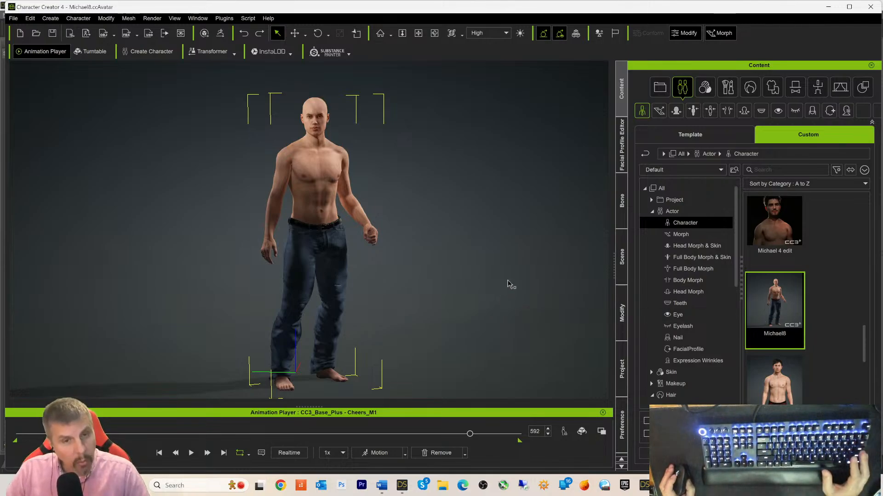
# - Zoom and pan the viewport in on the character's head
pyautogui.scroll(5, 506, 283)
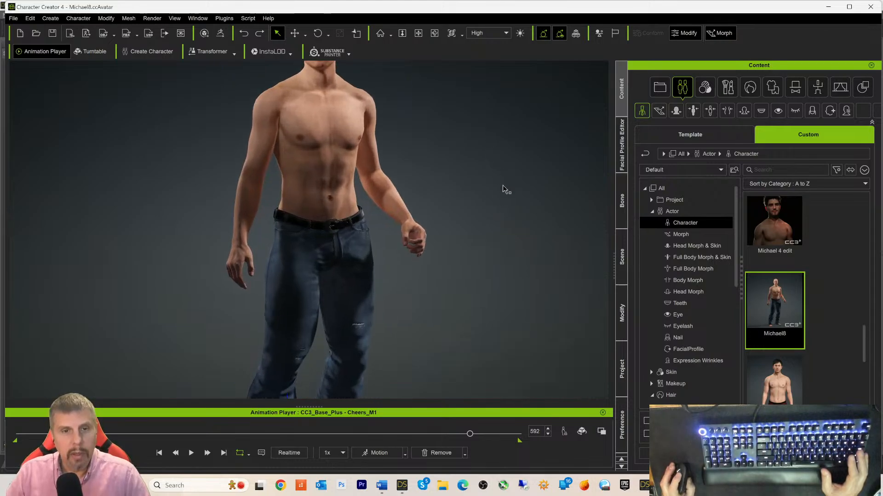
pyautogui.moveTo(483, 139); pyautogui.dragTo(490, 296, button='middle')
pyautogui.scroll(4, 492, 280)
pyautogui.scroll(4, 492, 278)
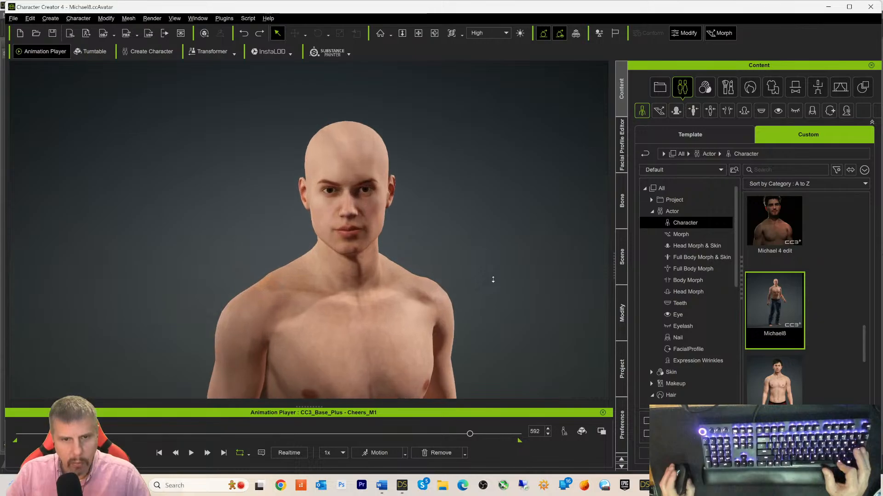
pyautogui.scroll(4, 519, 232)
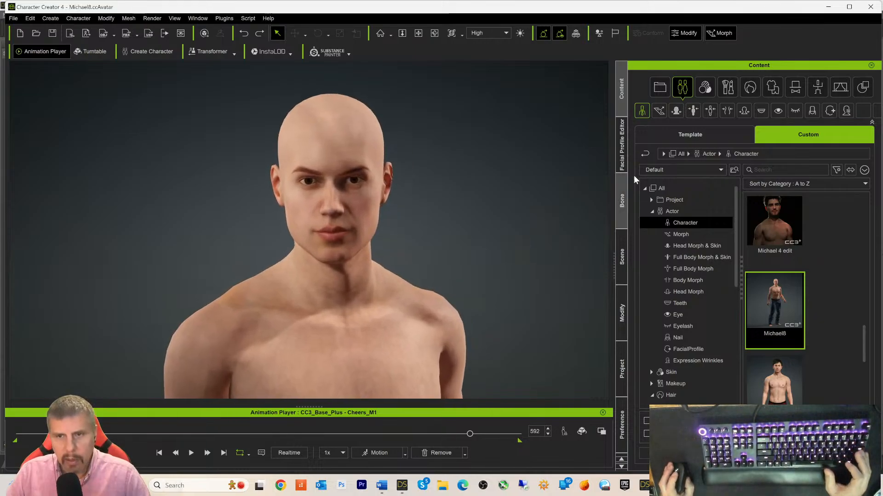
# - Browse the template library to the Actor > Eye Characters pack
pyautogui.click(699, 134)
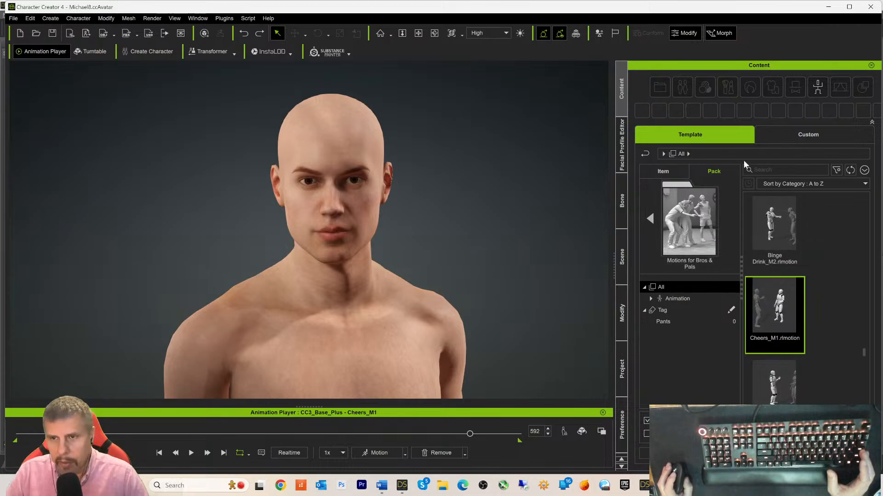
pyautogui.click(664, 171)
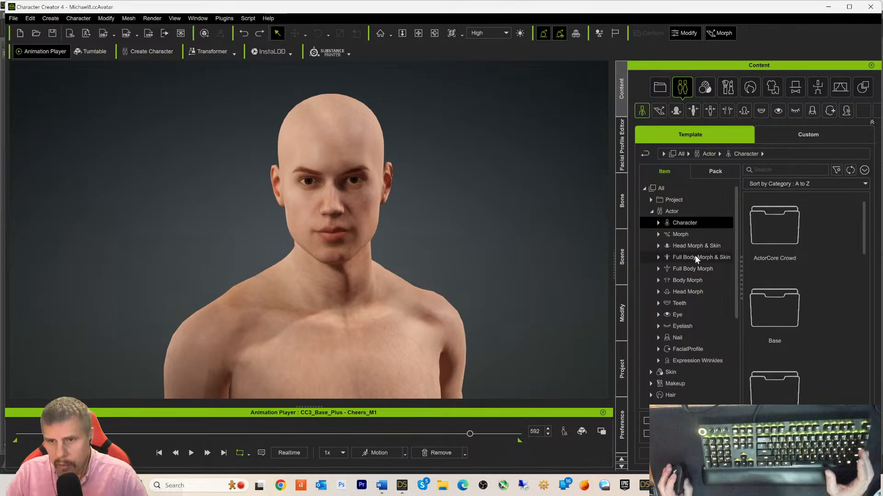
pyautogui.click(713, 172)
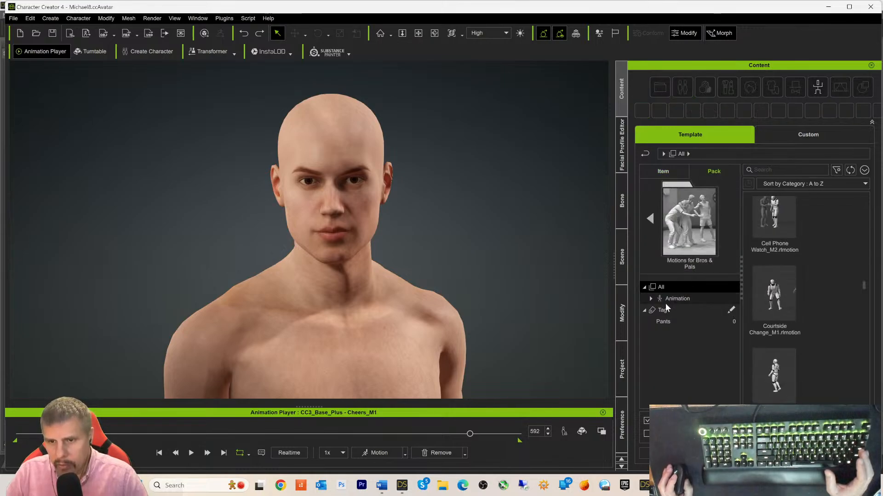
pyautogui.click(644, 154)
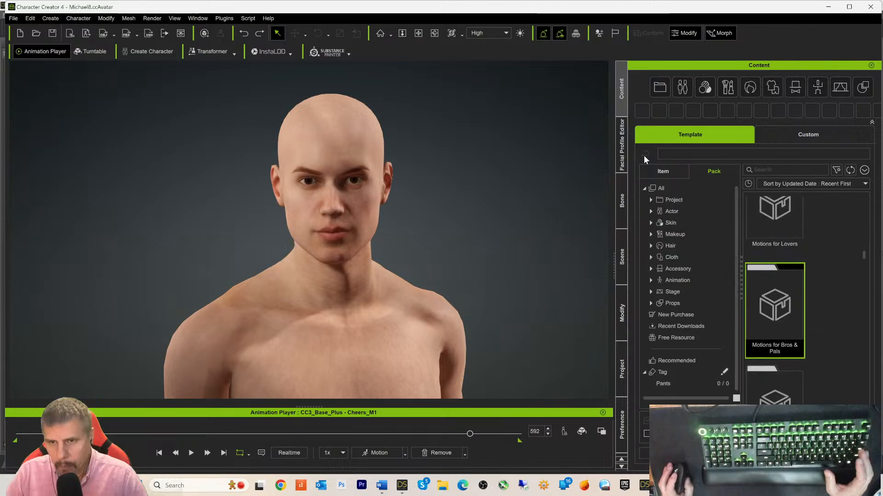
pyautogui.click(652, 211)
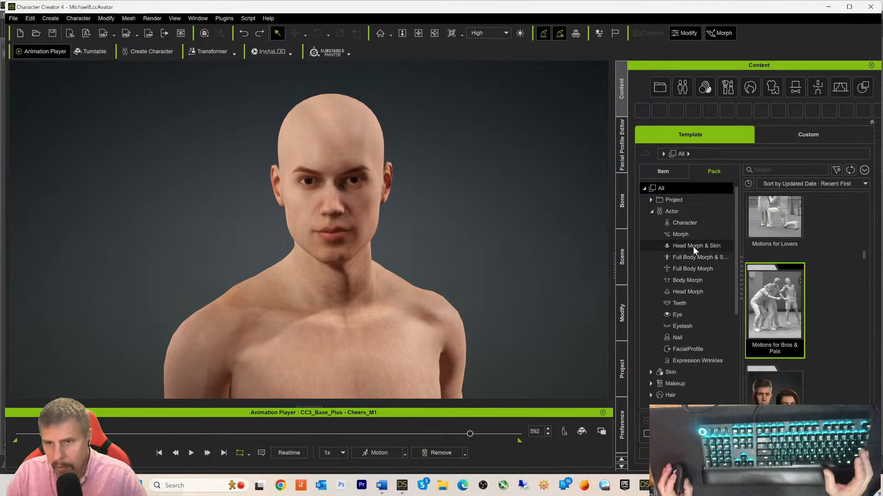
pyautogui.click(675, 314)
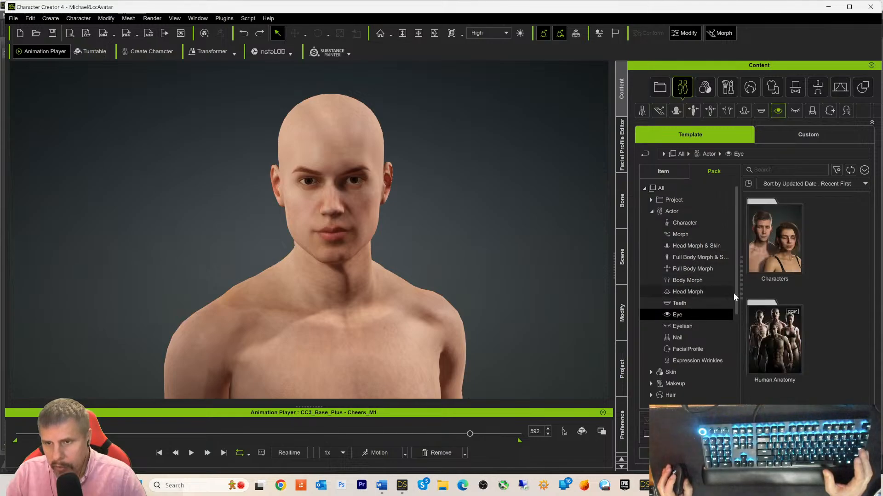
pyautogui.doubleClick(771, 251)
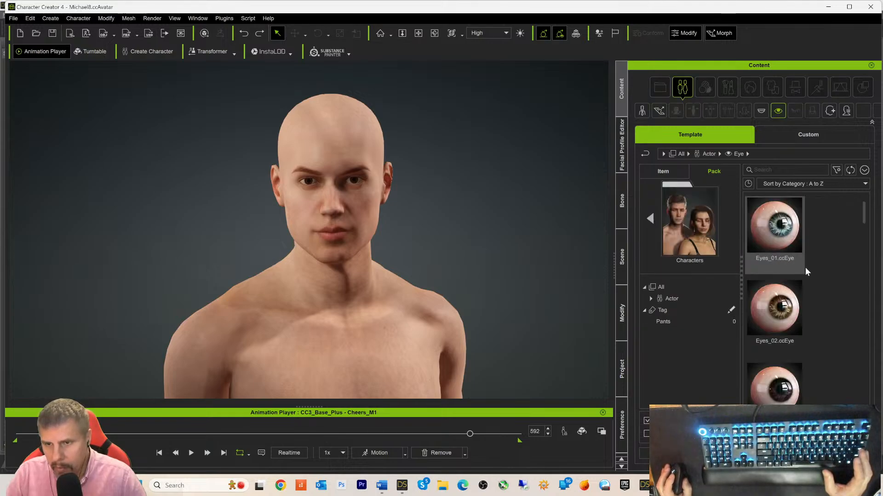
# - Apply Eyes_01, then replace it with Eyes_02.ccEye
pyautogui.doubleClick(782, 241)
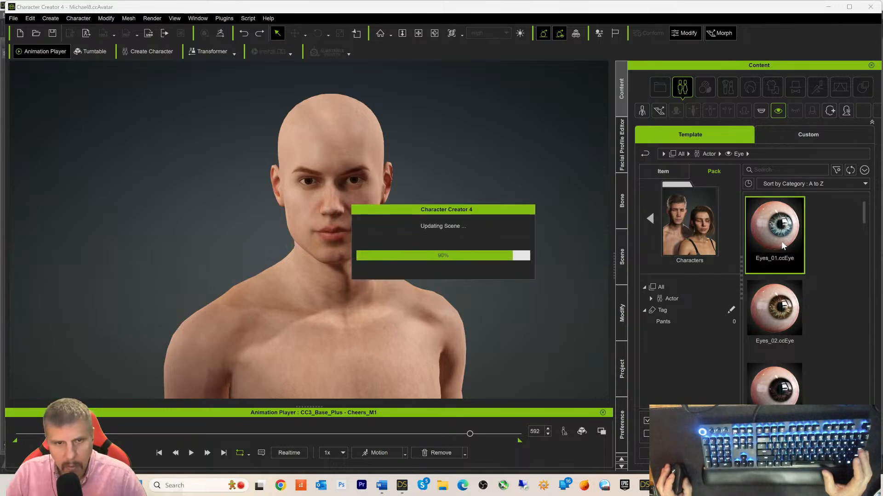
pyautogui.doubleClick(774, 314)
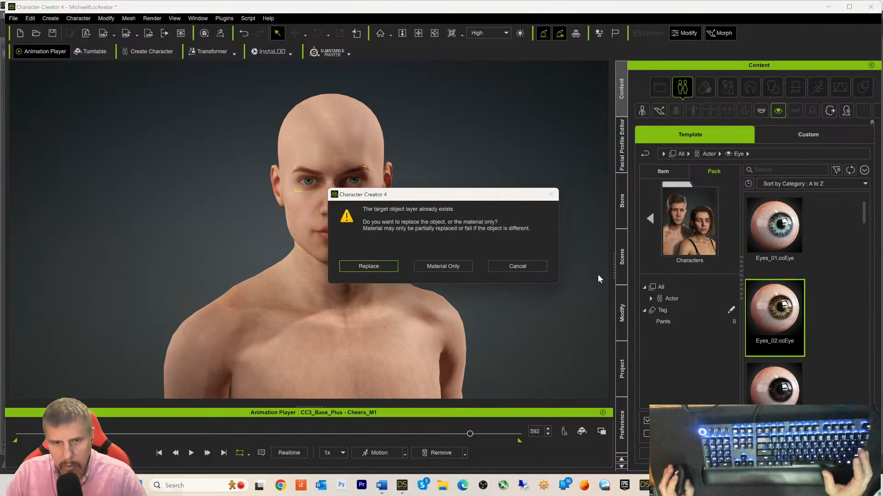
pyautogui.click(390, 268)
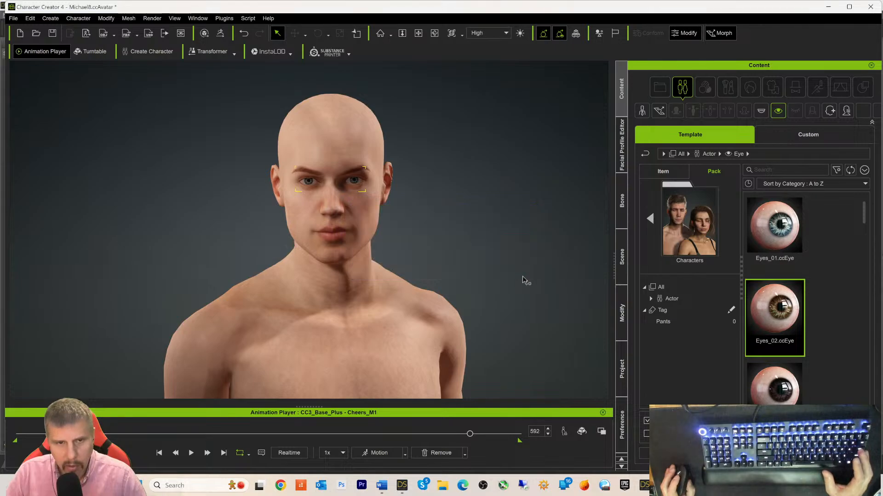
# - Pan and zoom the viewport to inspect the hazel Eyes_02 eyes close up
pyautogui.keyDown('alt'); pyautogui.moveTo(532, 277); pyautogui.dragTo(532, 266); pyautogui.keyUp('alt')
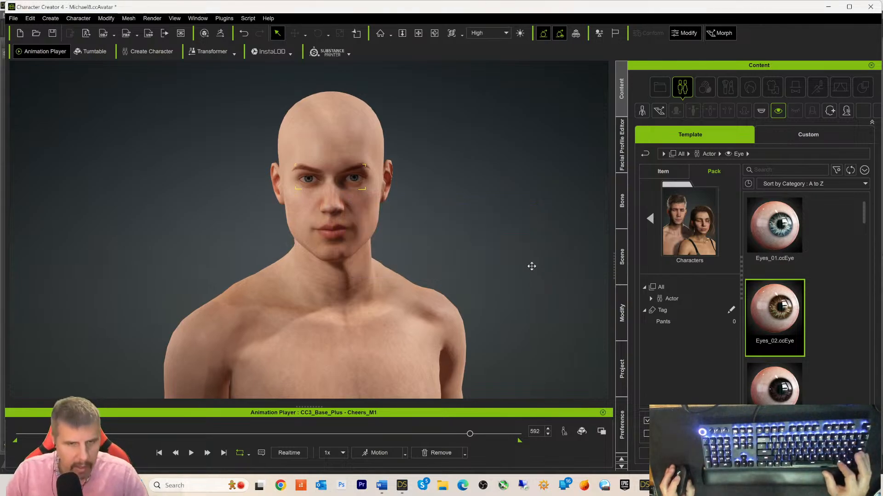
pyautogui.scroll(3, 553, 234)
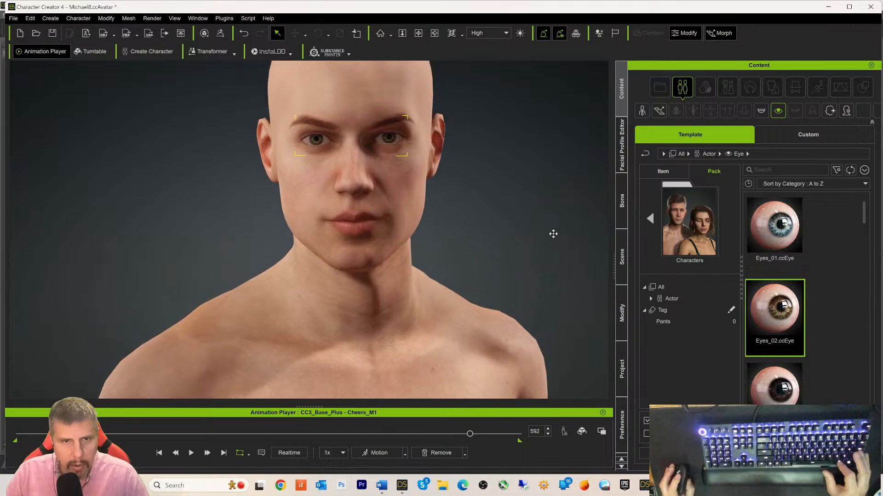
pyautogui.scroll(4, 547, 275)
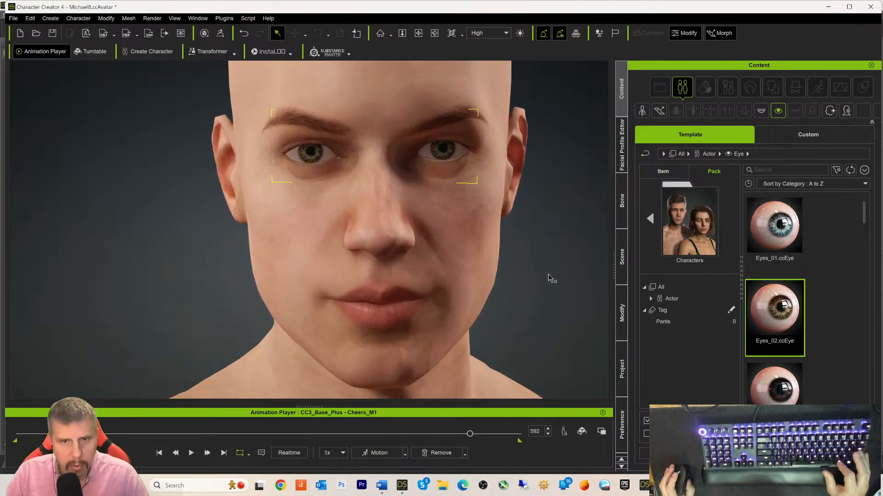
pyautogui.scroll(-2, 549, 276)
pyautogui.scroll(-2, 547, 273)
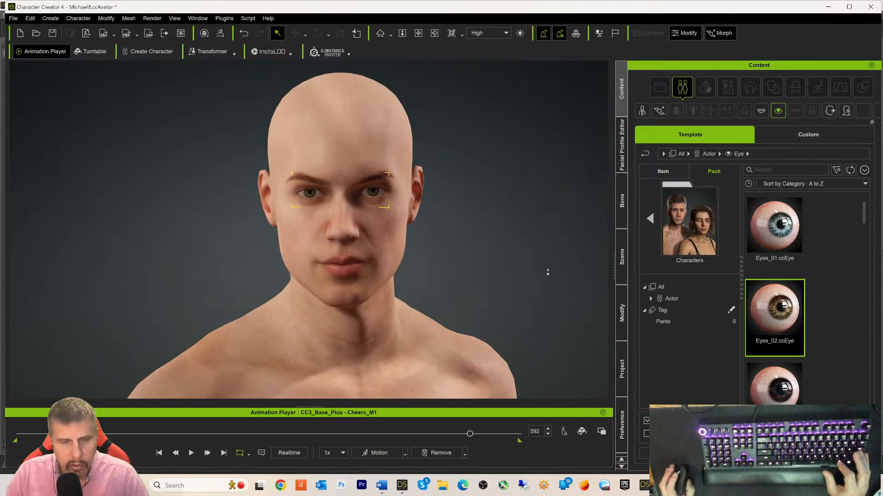
pyautogui.moveTo(547, 272)
pyautogui.keyDown('alt'); pyautogui.mouseDown(button='middle')
pyautogui.moveTo(548, 241)
pyautogui.moveTo(537, 270)
pyautogui.mouseUp(button='middle'); pyautogui.keyUp('alt')
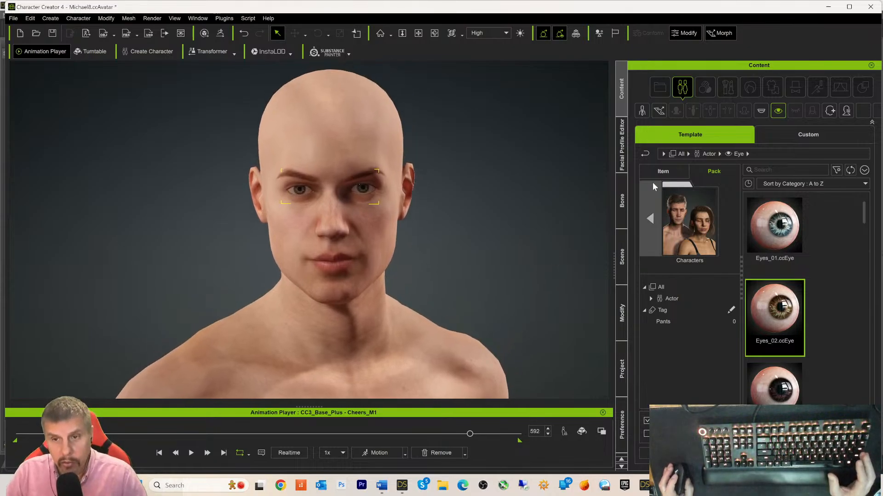
# - Browse the Actor library past Eye and Skin to show the Actor > FacialProfile templates
pyautogui.click(646, 157)
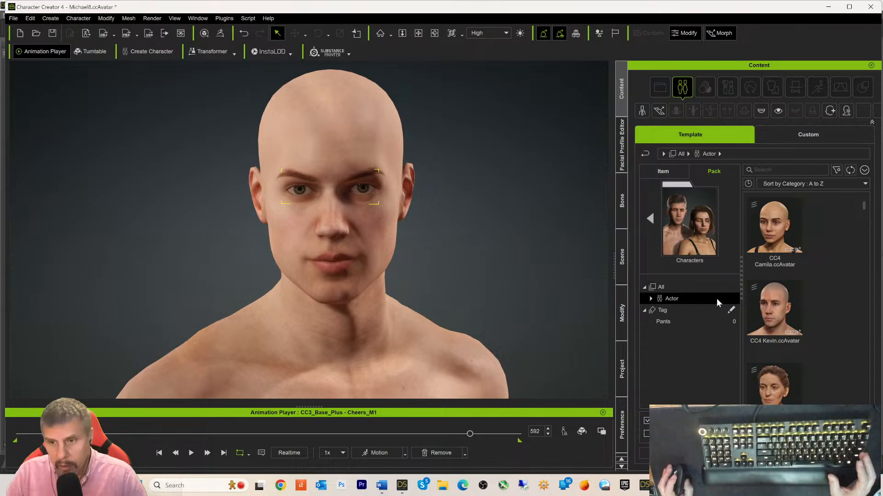
pyautogui.click(645, 155)
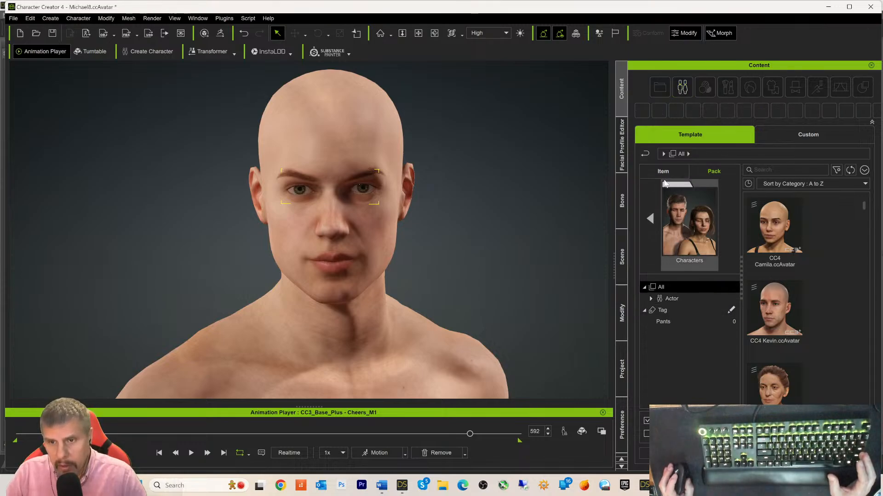
pyautogui.click(645, 155)
pyautogui.scroll(-2, 708, 275)
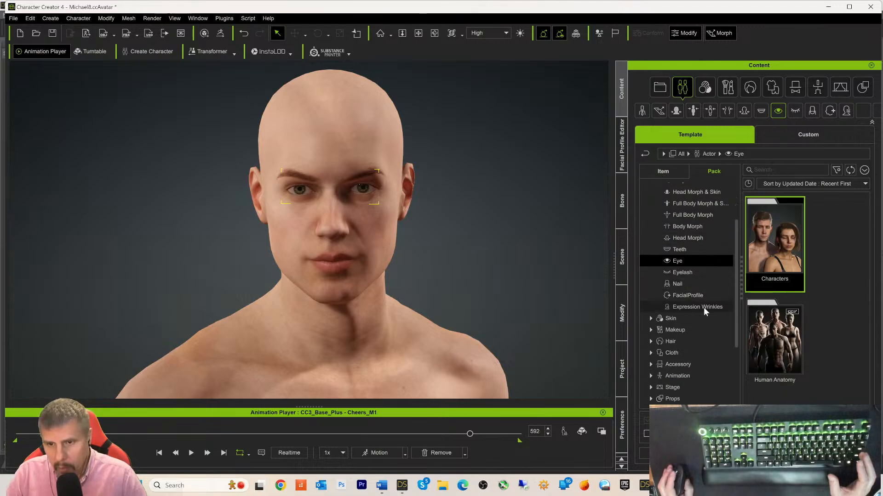
pyautogui.scroll(-1, 704, 307)
pyautogui.click(670, 300)
pyautogui.click(651, 300)
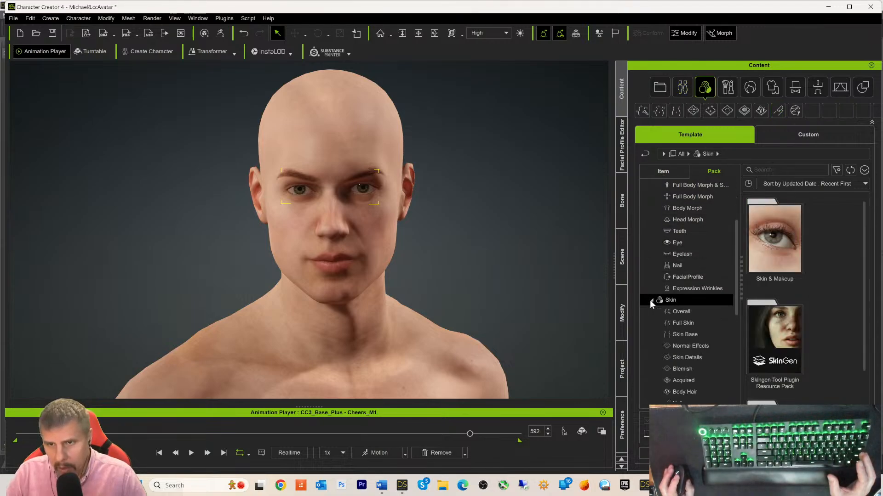
pyautogui.scroll(-1, 865, 238)
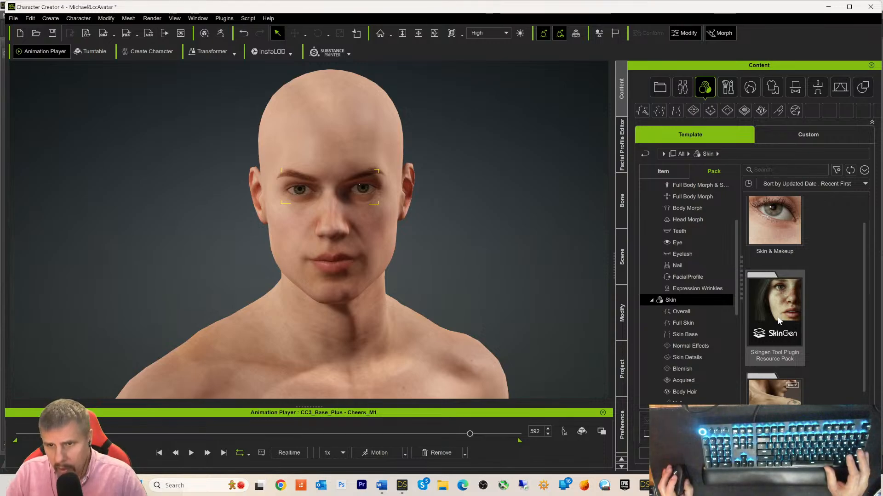
pyautogui.click(689, 279)
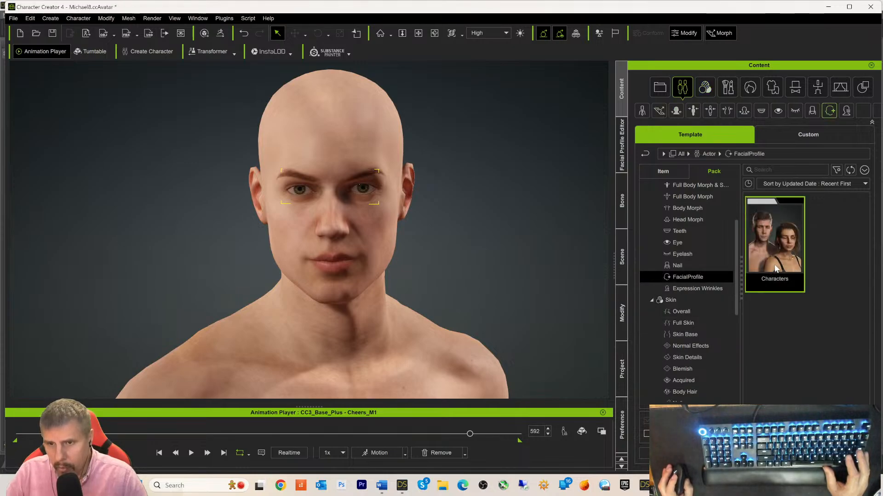
# - Apply the CC4 Extended facial profile from the Characters pack and confirm it
pyautogui.doubleClick(776, 269)
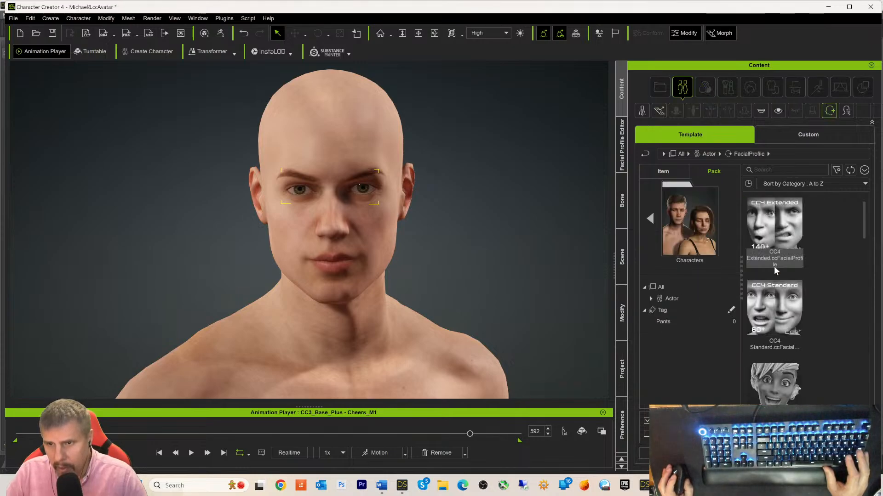
pyautogui.doubleClick(780, 240)
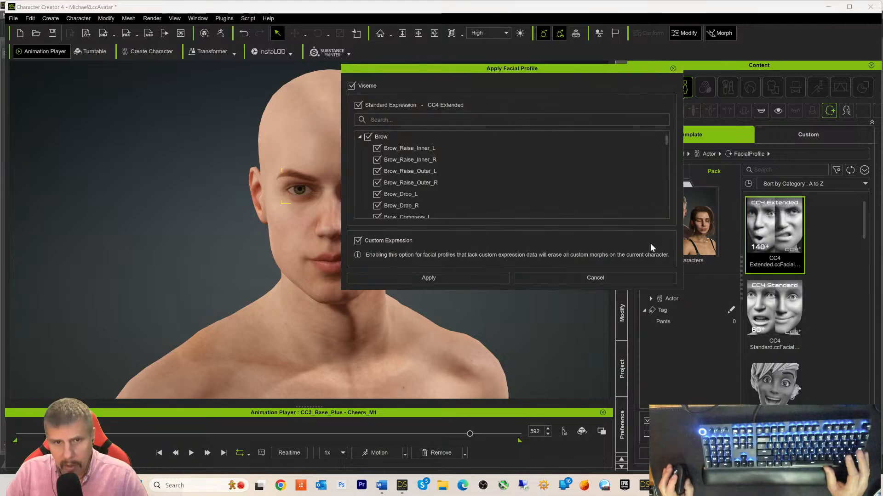
pyautogui.click(436, 280)
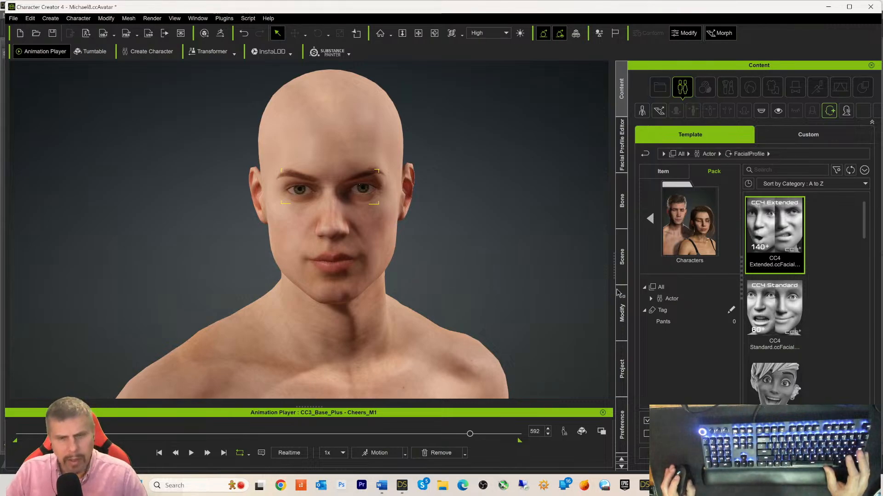
# - Apply Kevin.rlWrinkle from the Expression Wrinkles Characters pack, then return the library to its top level
pyautogui.click(646, 154)
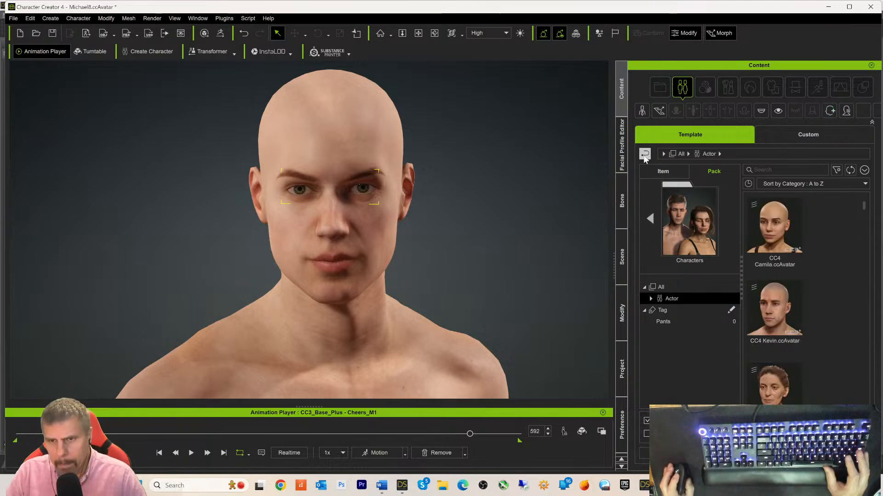
pyautogui.click(646, 155)
pyautogui.click(646, 154)
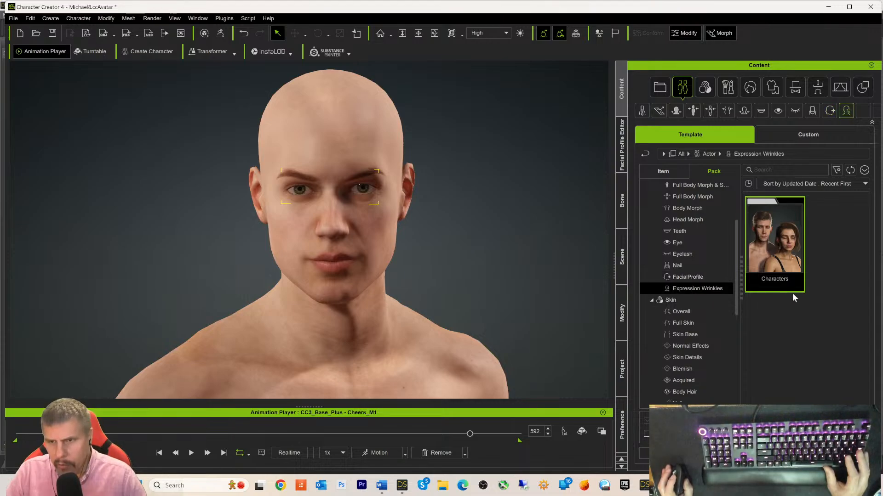
pyautogui.doubleClick(778, 261)
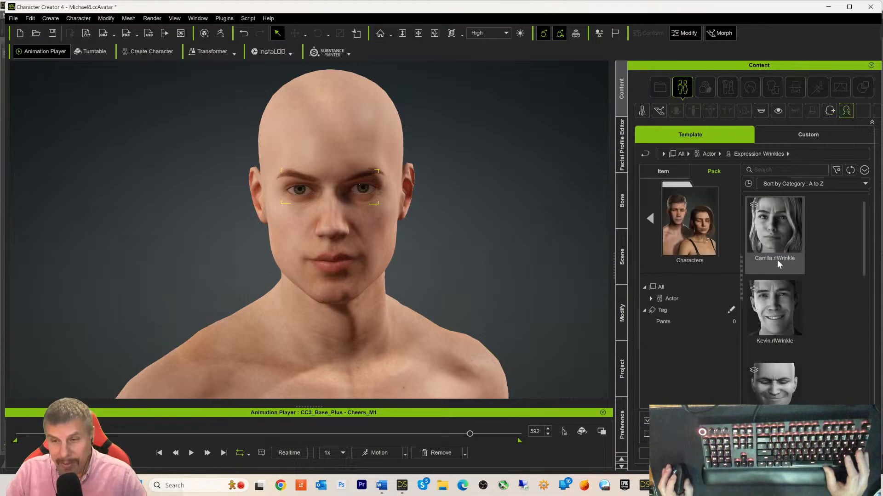
pyautogui.click(778, 322)
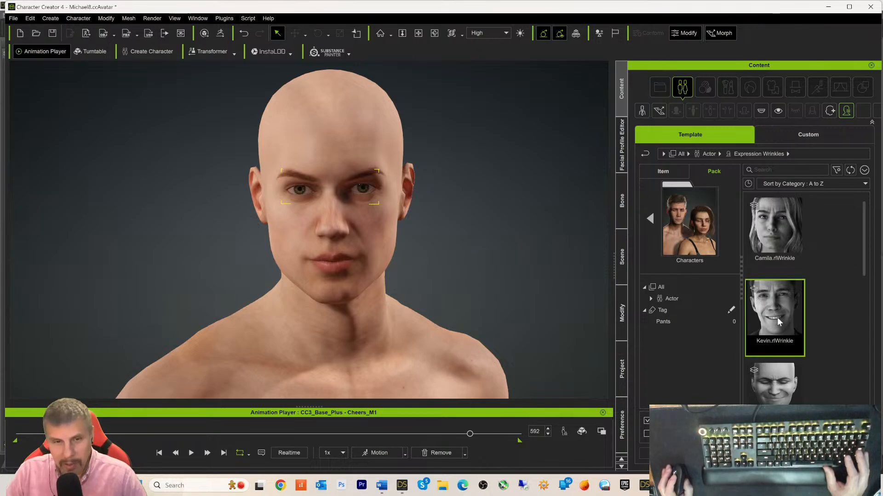
pyautogui.doubleClick(779, 322)
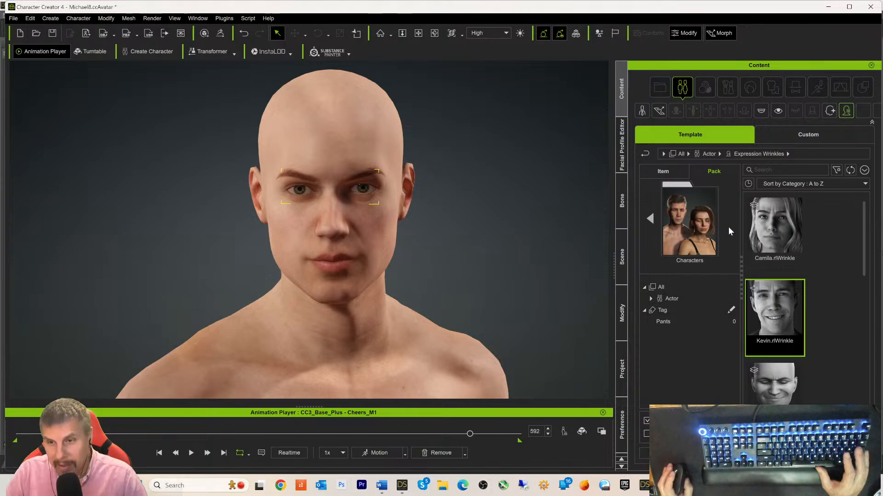
pyautogui.click(645, 154)
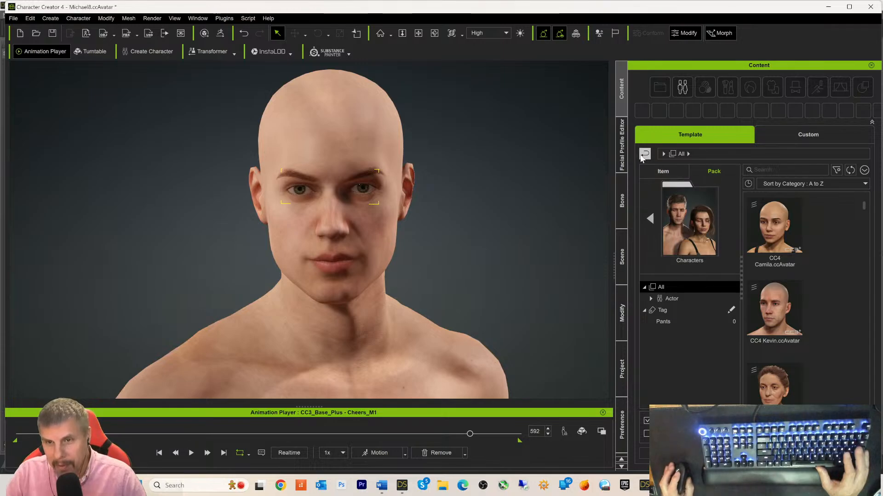
pyautogui.click(644, 155)
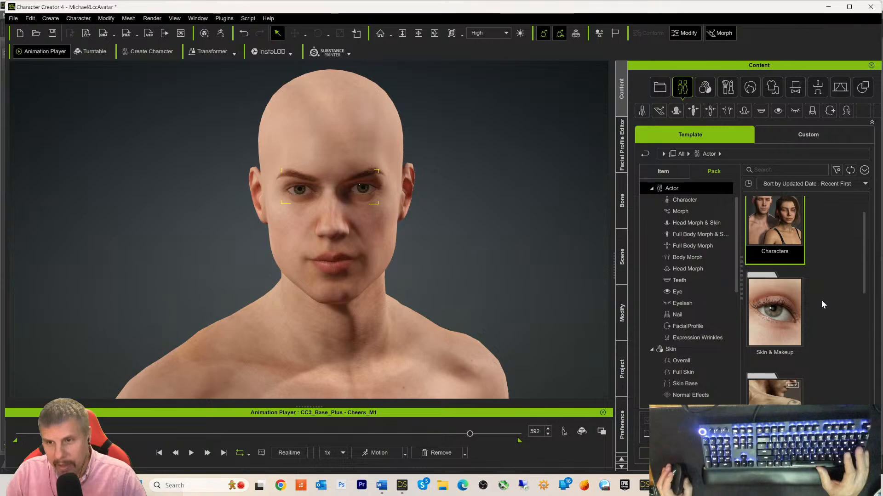
pyautogui.scroll(-2, 683, 325)
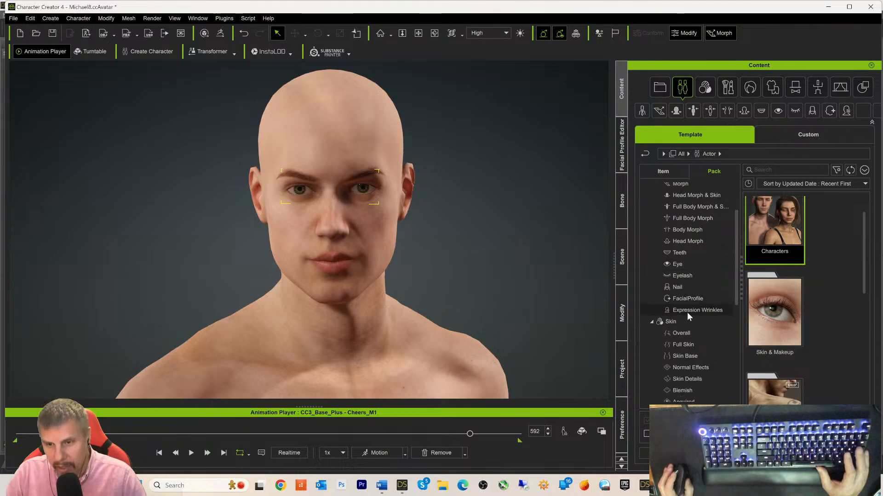
pyautogui.click(683, 346)
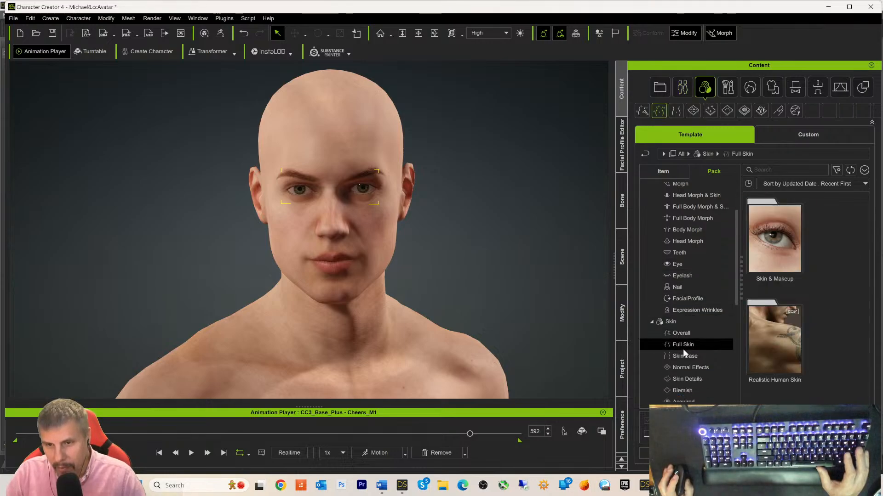
pyautogui.doubleClick(772, 327)
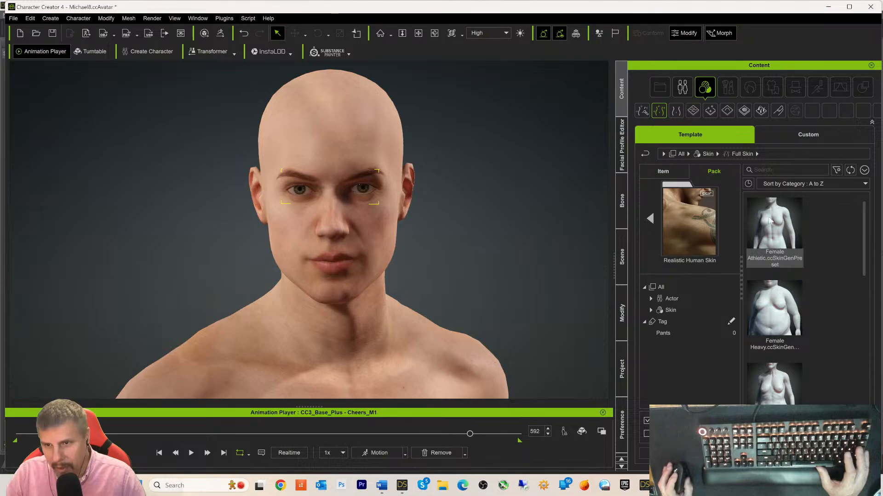
pyautogui.scroll(-2, 816, 302)
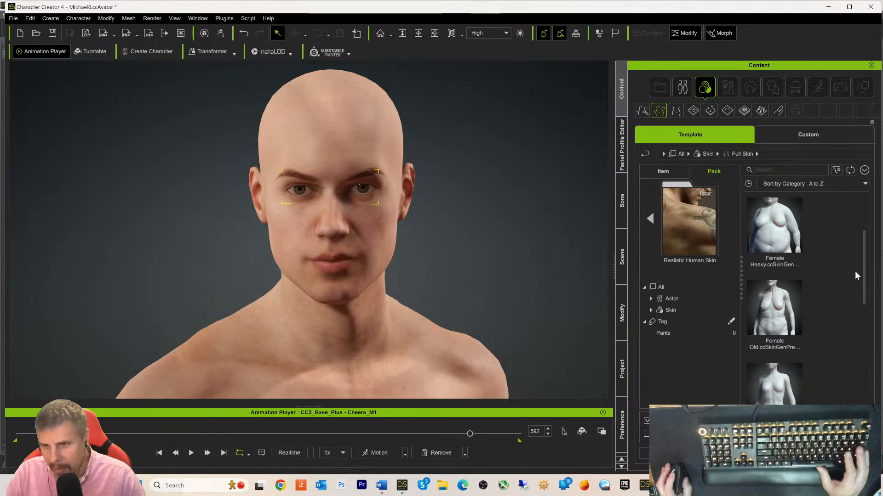
pyautogui.scroll(-2, 861, 266)
pyautogui.click(666, 310)
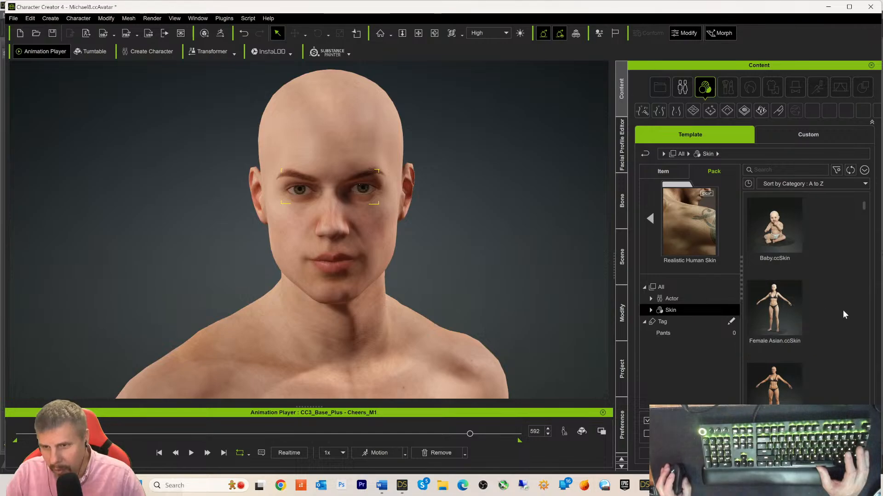
pyautogui.moveTo(863, 205); pyautogui.dragTo(867, 216)
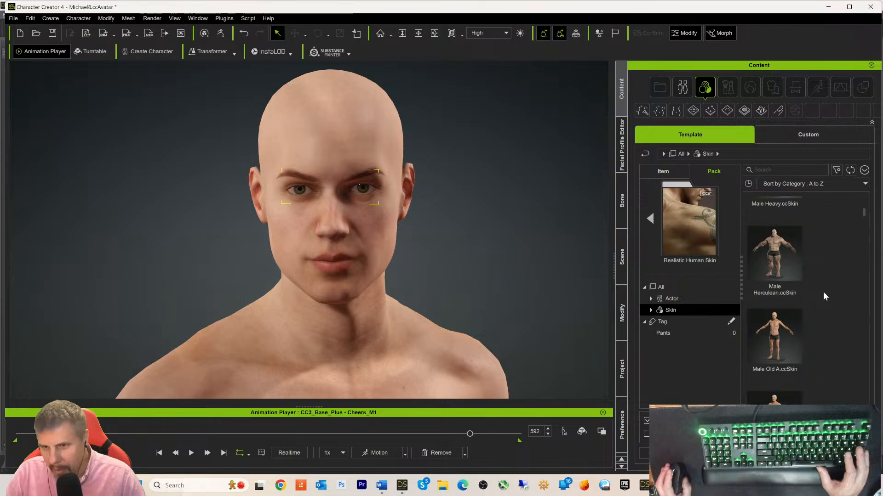
pyautogui.scroll(-2, 823, 294)
pyautogui.scroll(-3, 820, 315)
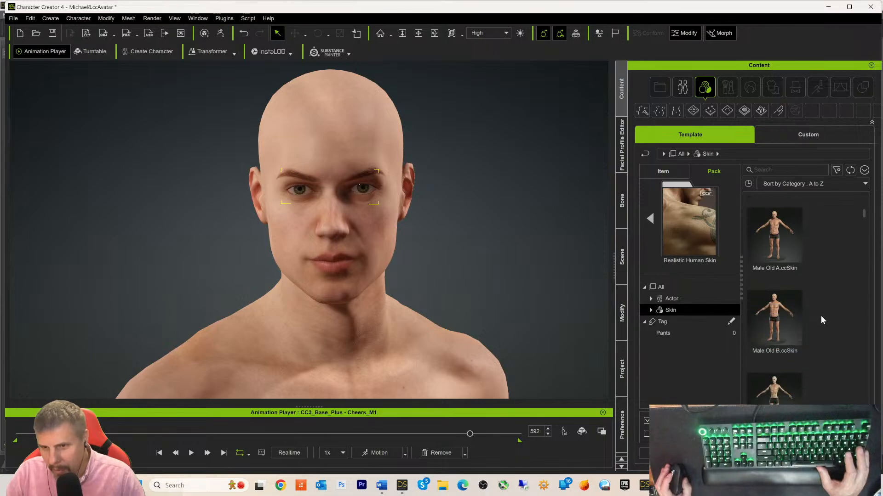
pyautogui.scroll(4, 819, 316)
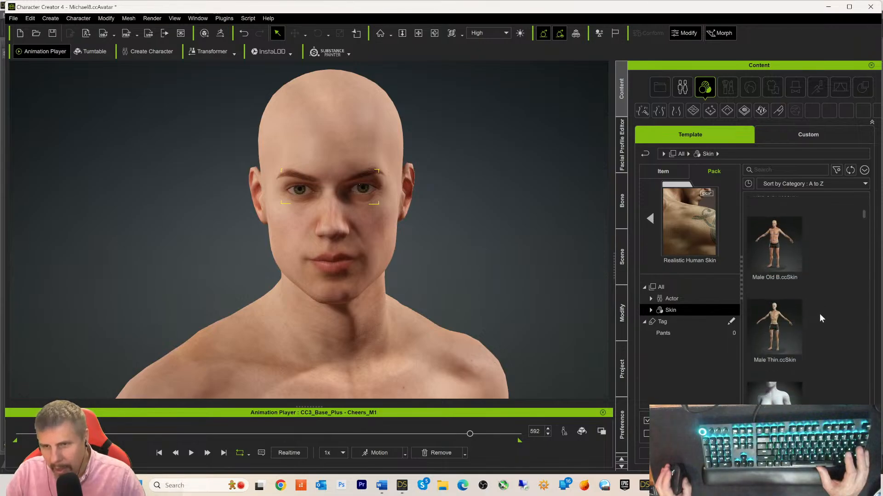
pyautogui.scroll(5, 819, 312)
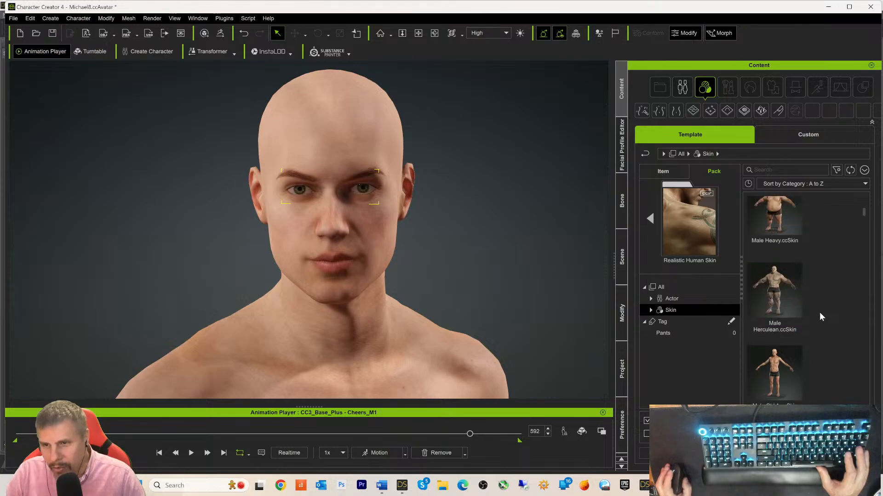
pyautogui.scroll(1, 819, 316)
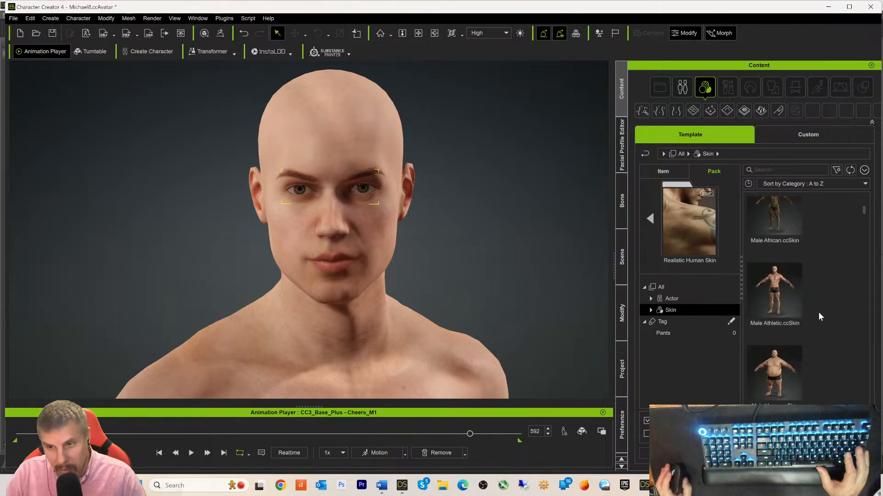
pyautogui.scroll(3, 820, 290)
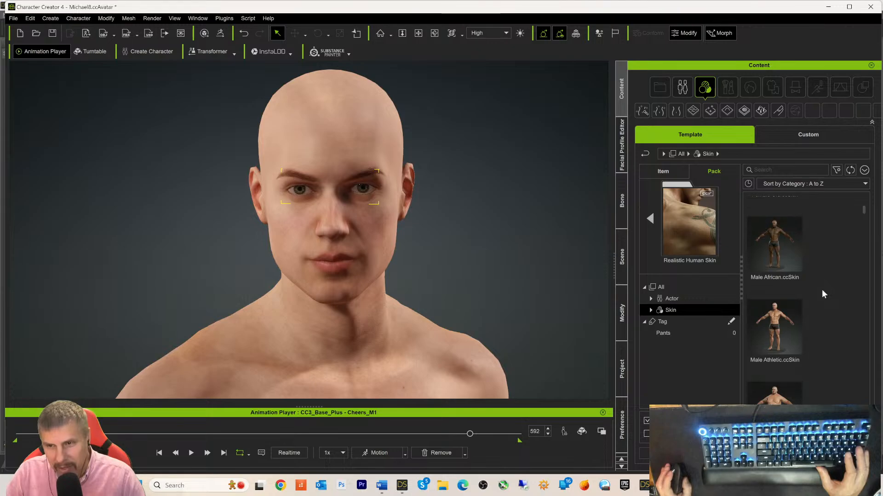
pyautogui.scroll(4, 820, 288)
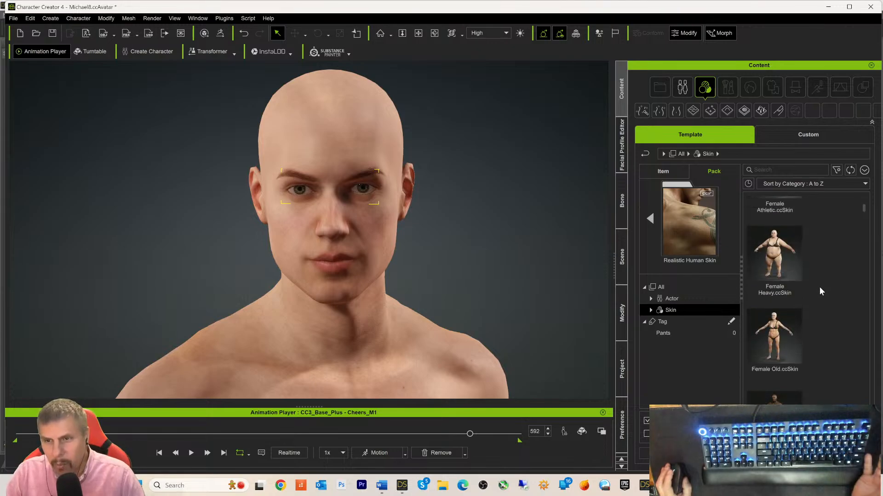
pyautogui.scroll(3, 817, 286)
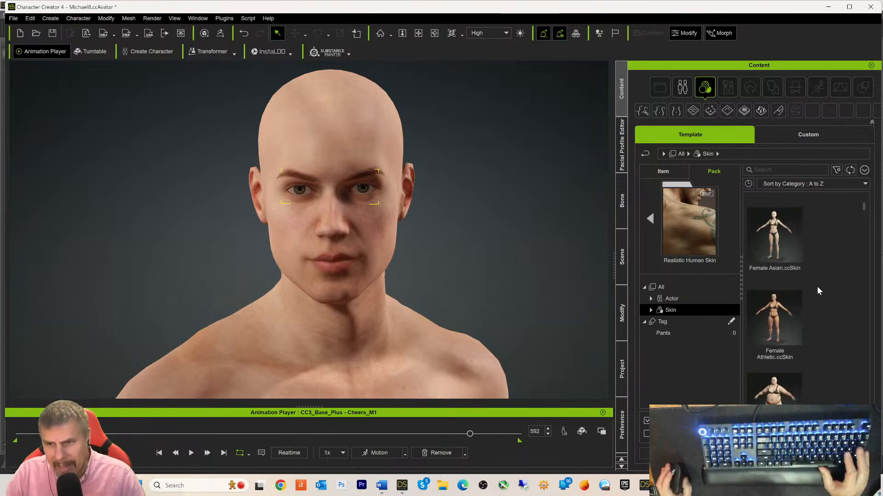
pyautogui.scroll(2, 817, 287)
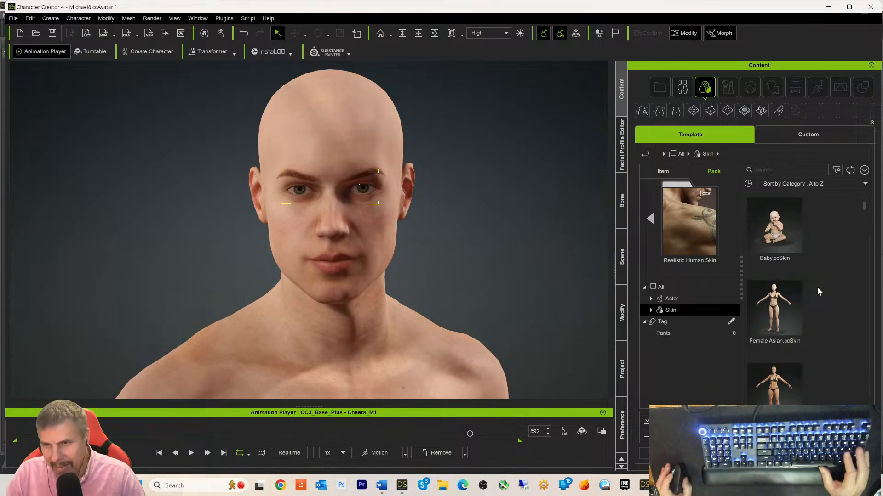
pyautogui.click(645, 154)
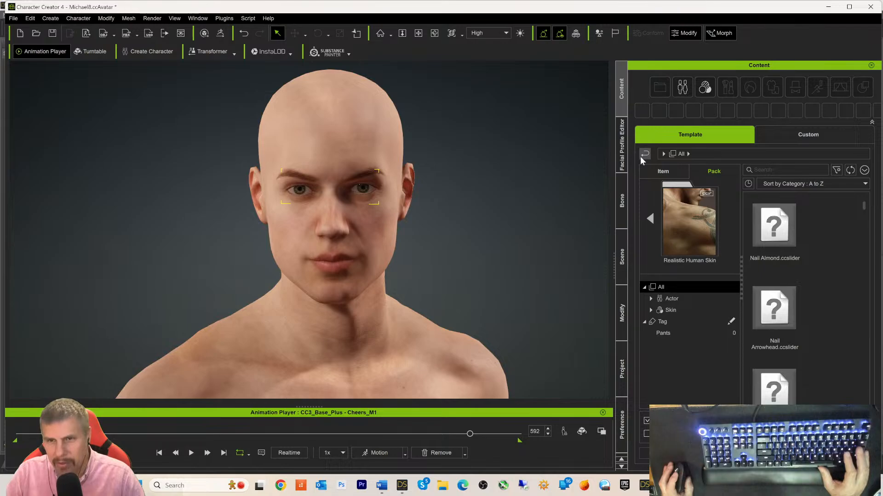
# - Apply Default Male.ccSkinGenPreset from the Full Skin > Skin & Makeup pack
pyautogui.click(643, 155)
pyautogui.click(767, 268)
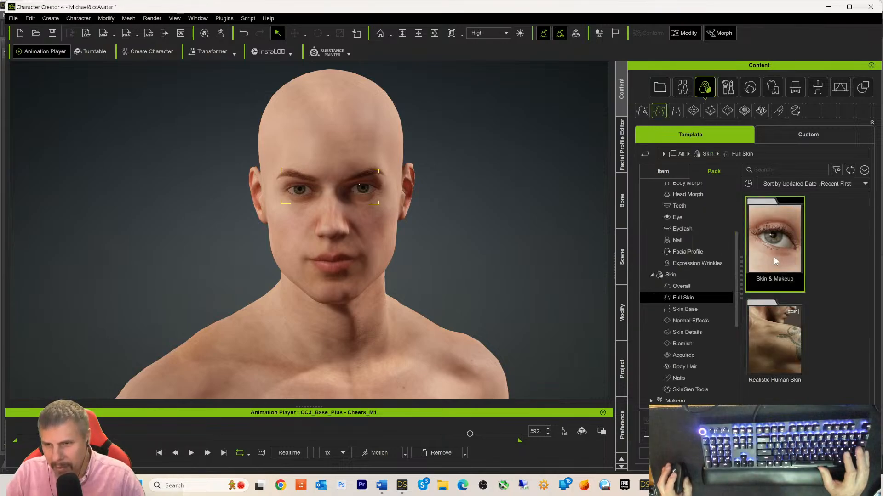
pyautogui.doubleClick(773, 257)
pyautogui.click(821, 237)
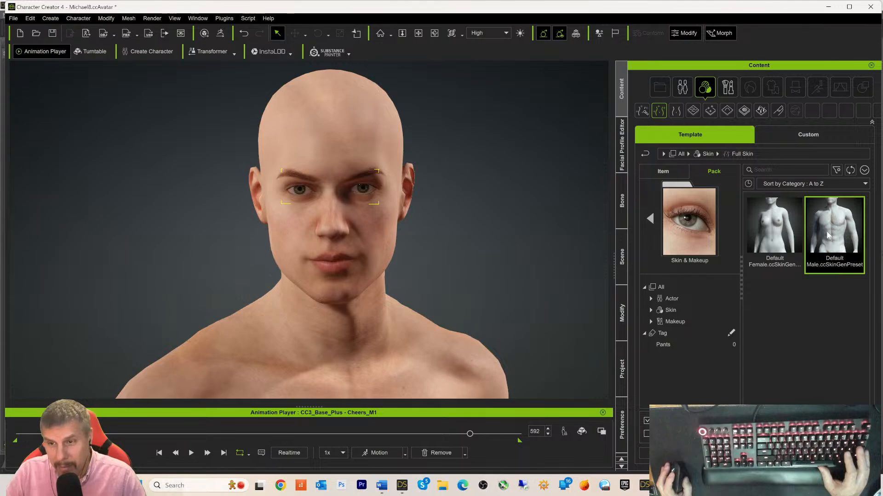
pyautogui.doubleClick(826, 235)
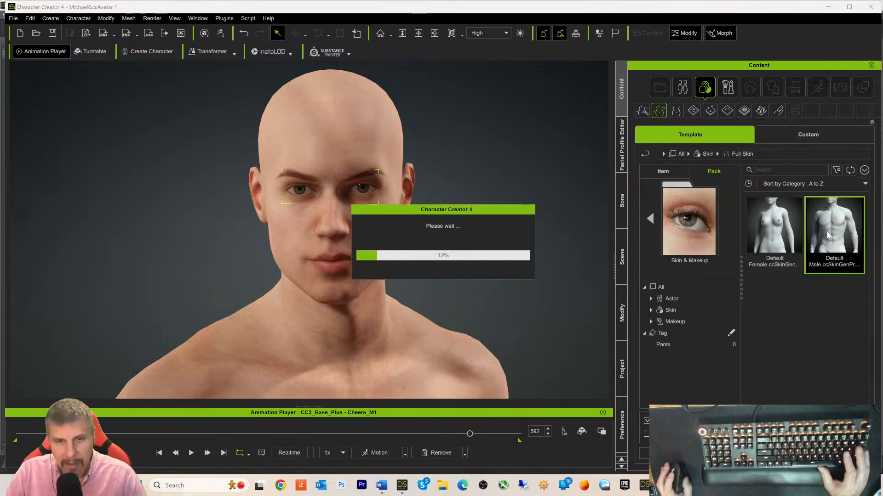
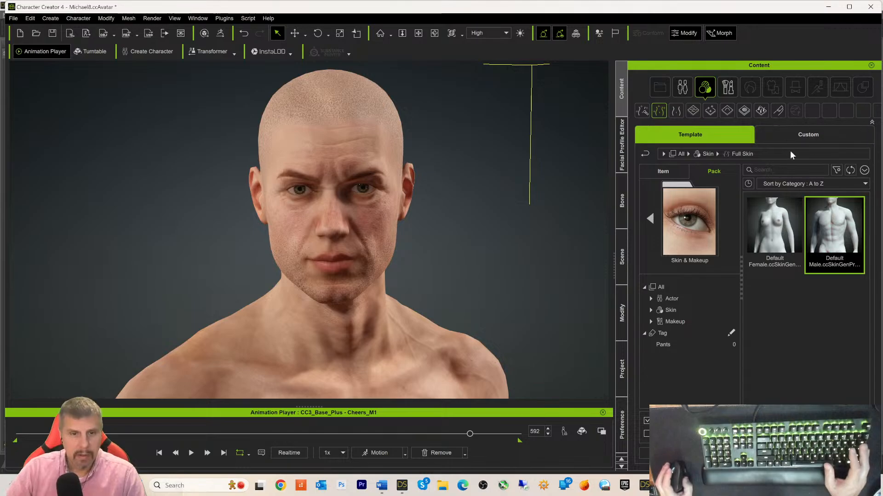
# - Frame the character's full body, then start leaving SkinGen through the Facial Profile Editor tab
pyautogui.scroll(-3, 544, 202)
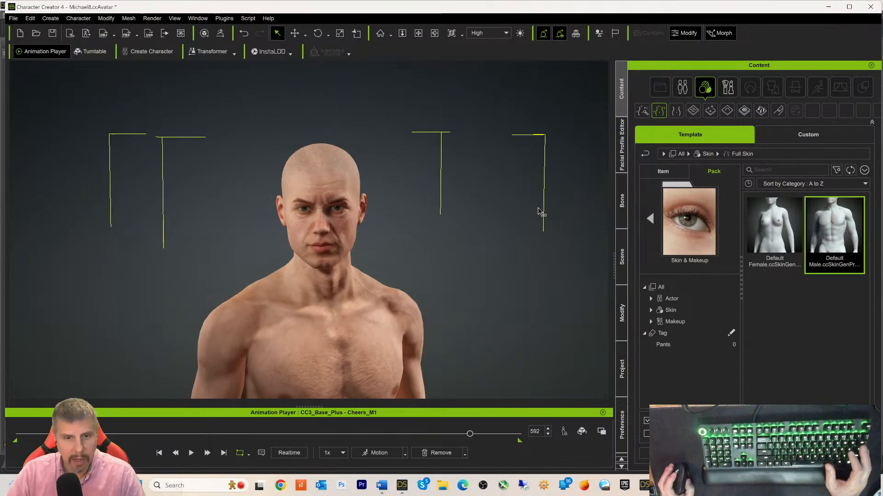
pyautogui.scroll(-4, 533, 226)
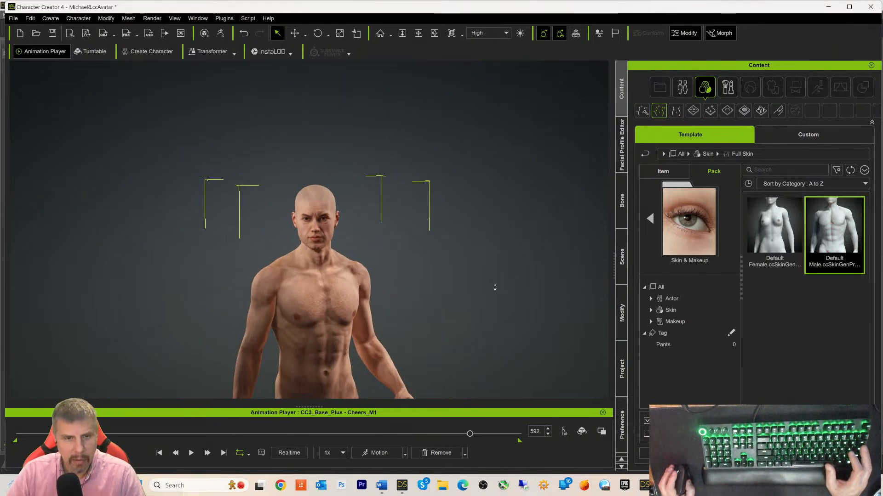
pyautogui.moveTo(469, 290); pyautogui.dragTo(477, 210, button='middle')
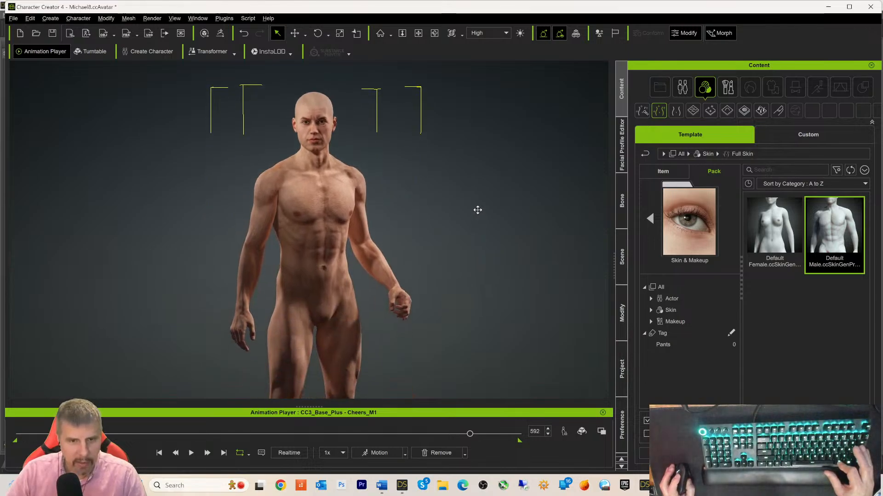
pyautogui.scroll(2, 484, 229)
pyautogui.click(623, 157)
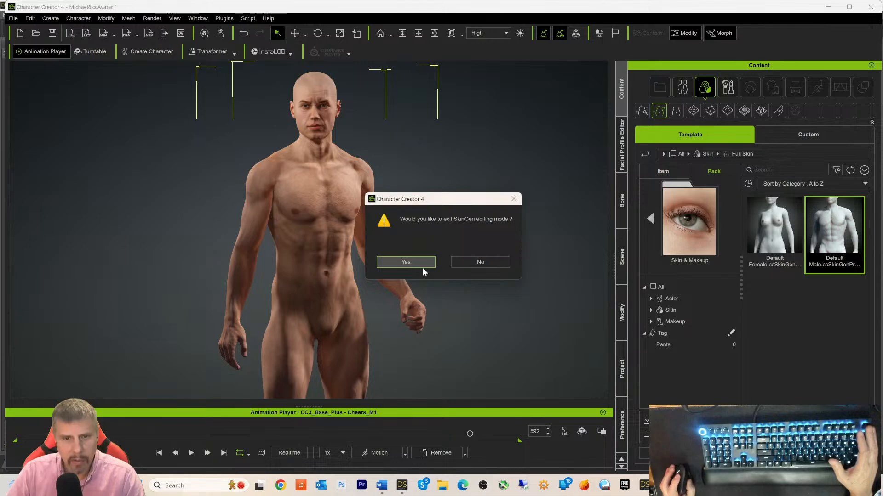
# - Confirm the SkinGen exit, inspect the baked skin from several angles, and return to Content
pyautogui.click(418, 262)
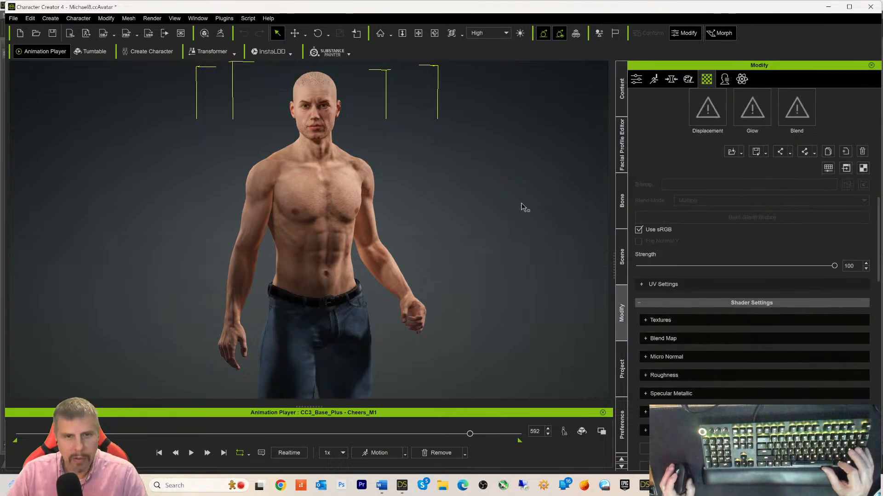
pyautogui.moveTo(498, 220); pyautogui.dragTo(508, 243, button='middle')
pyautogui.scroll(5, 496, 233)
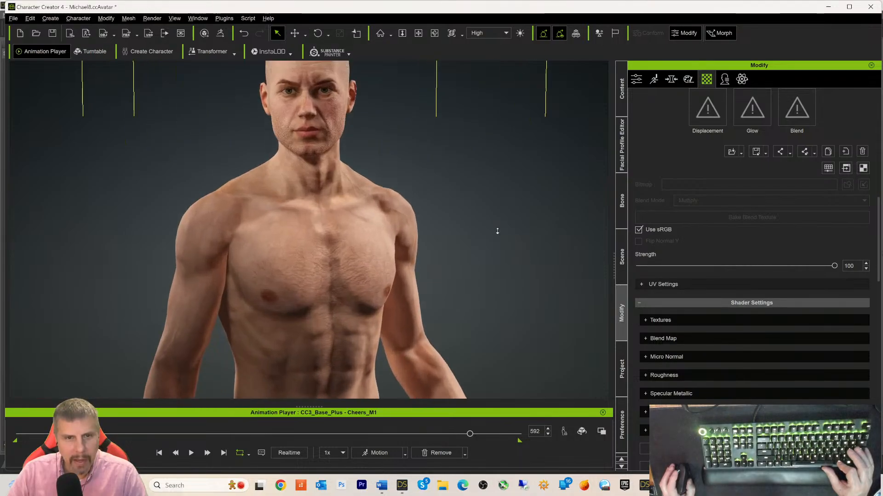
pyautogui.scroll(-6, 497, 231)
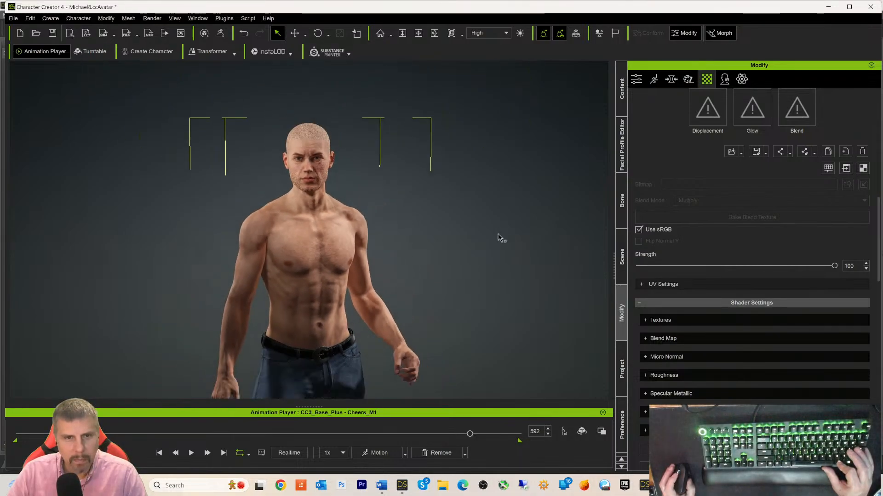
pyautogui.moveTo(497, 242); pyautogui.dragTo(506, 207, button='middle')
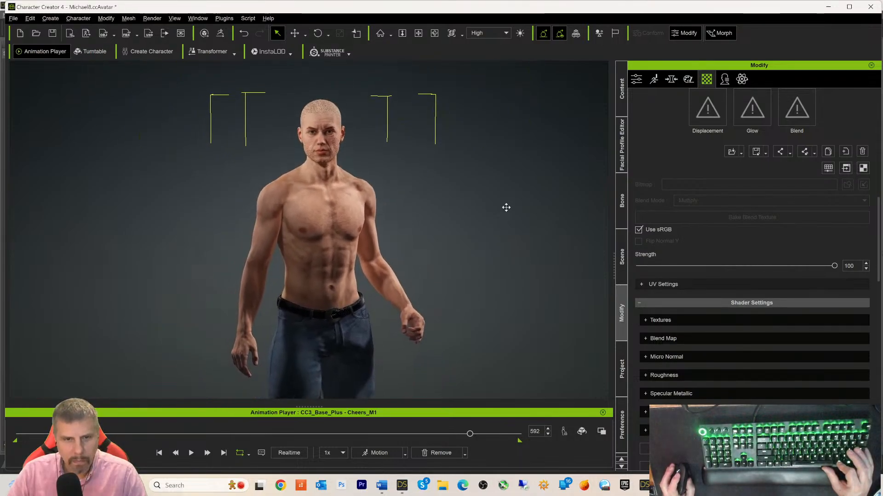
pyautogui.moveTo(507, 219); pyautogui.dragTo(441, 226, button='right')
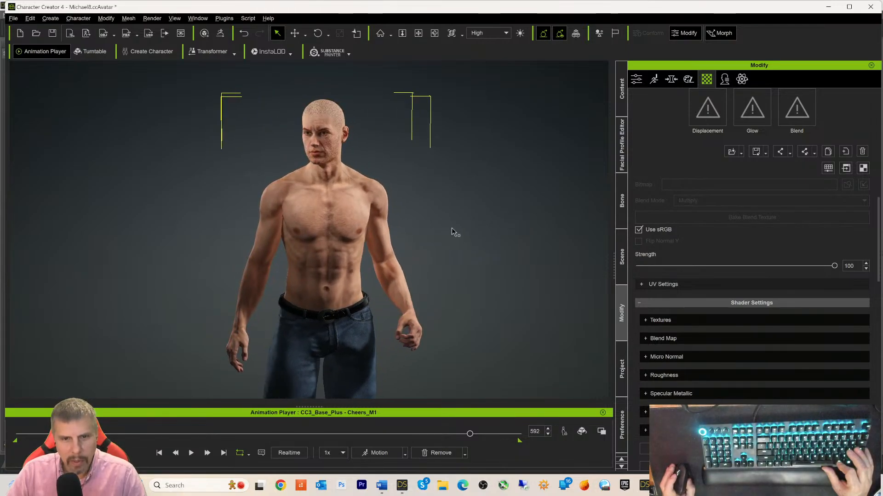
pyautogui.scroll(5, 451, 231)
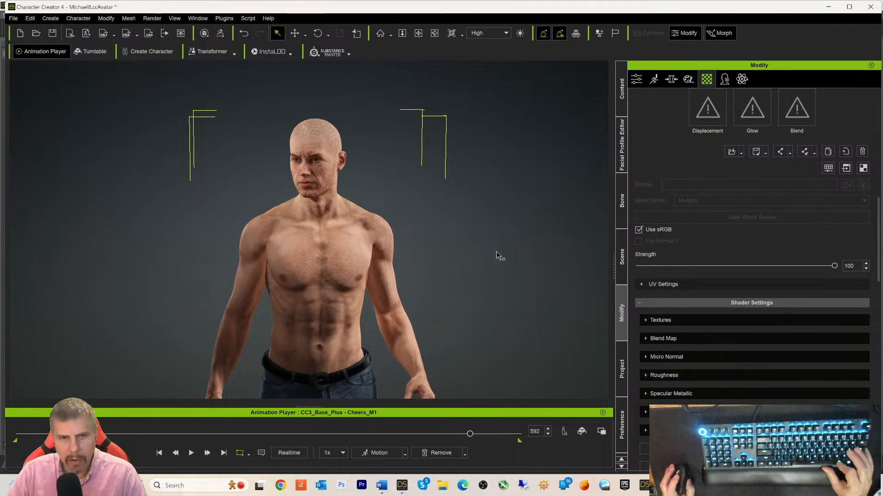
pyautogui.click(621, 107)
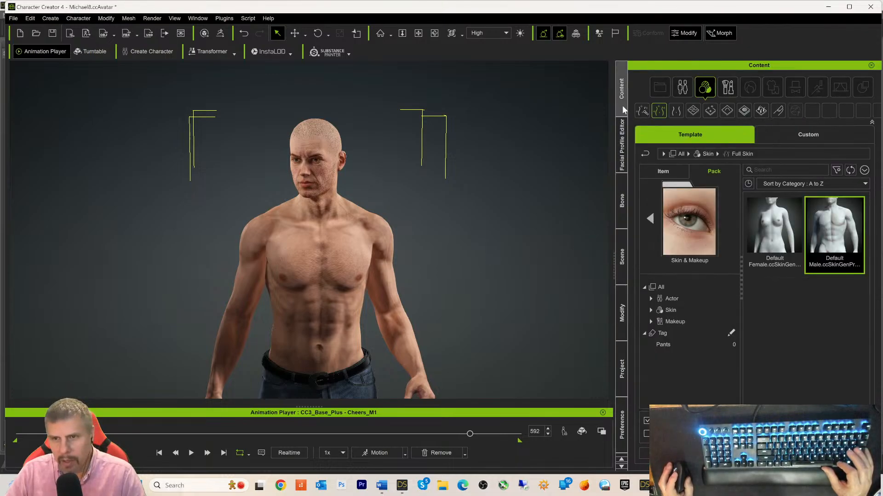
# - From the library's top level, filter to Skin and drag Default Male onto the character
pyautogui.click(645, 154)
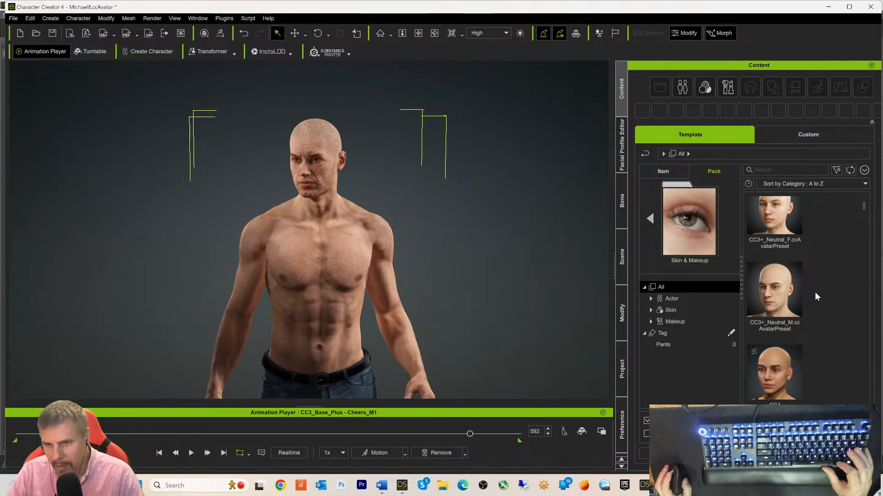
pyautogui.click(682, 312)
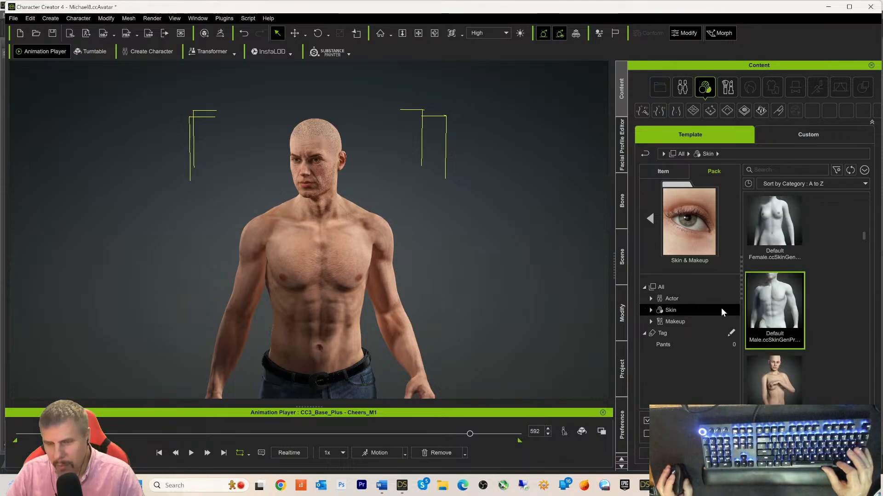
pyautogui.scroll(-3, 815, 276)
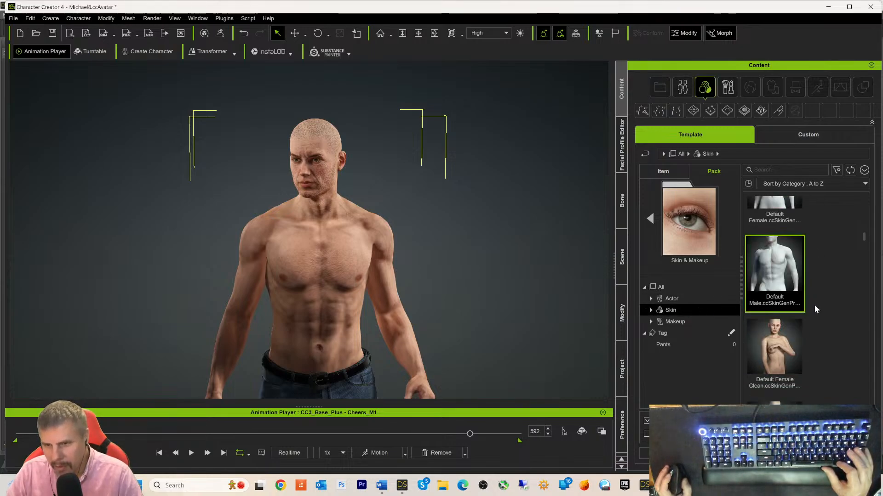
pyautogui.scroll(-1, 819, 314)
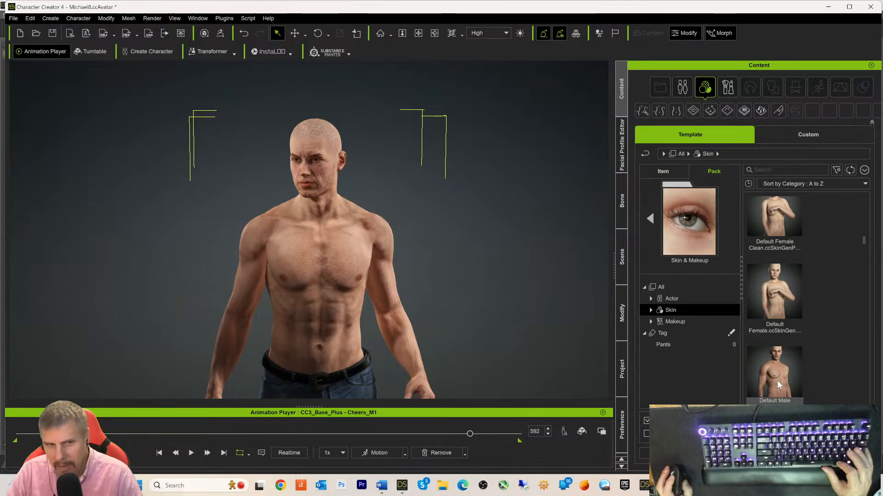
pyautogui.moveTo(778, 386); pyautogui.dragTo(341, 299)
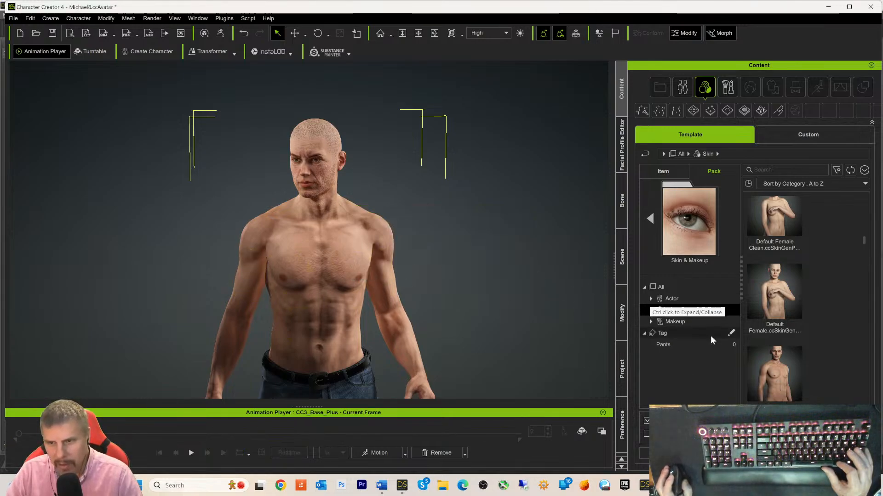
# - Open the Default Male skin in SkinGen, wait while it stalls at 45%, then Alt+Tab to DAZ Studio
pyautogui.doubleClick(763, 372)
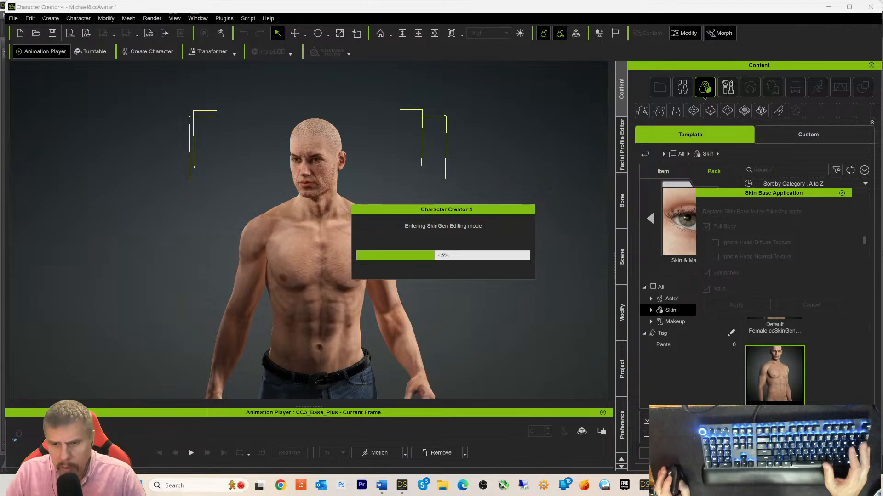
pyautogui.moveTo(665, 486)
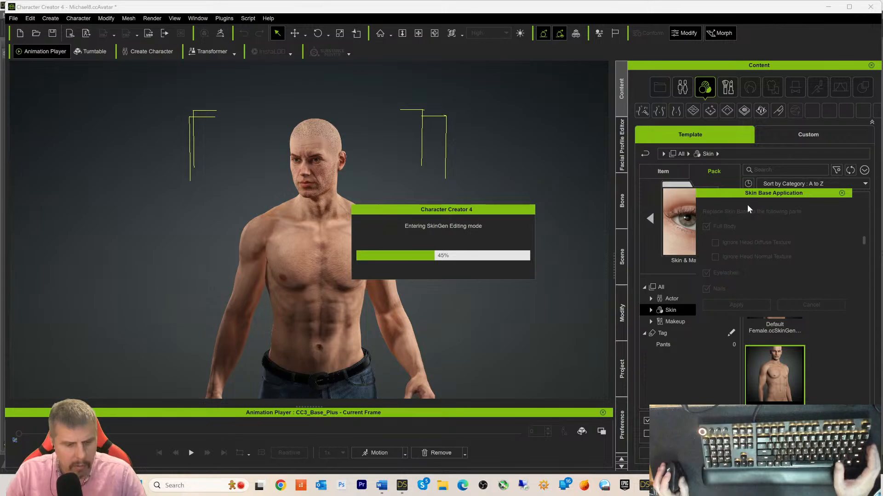
pyautogui.hotkey('alt', 'Tab')
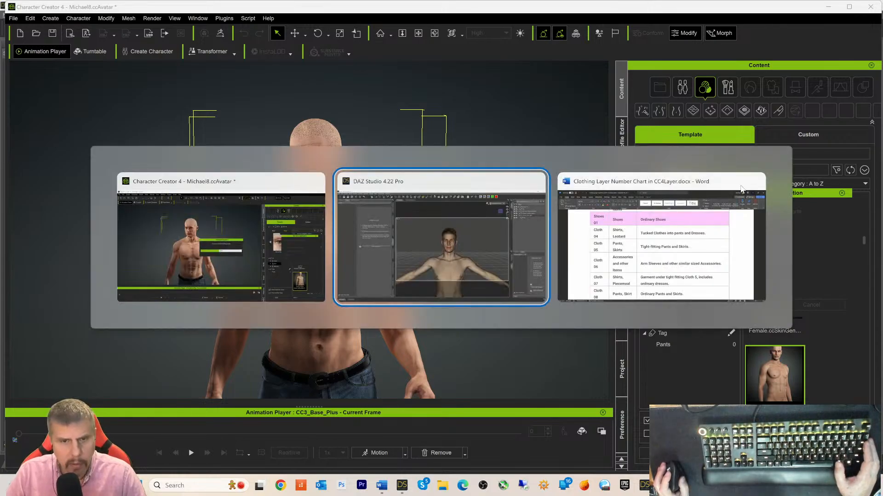
pyautogui.press('Tab')
pyautogui.press('Tab')
pyautogui.press('Tab')
pyautogui.press('Tab')
pyautogui.press('Tab')
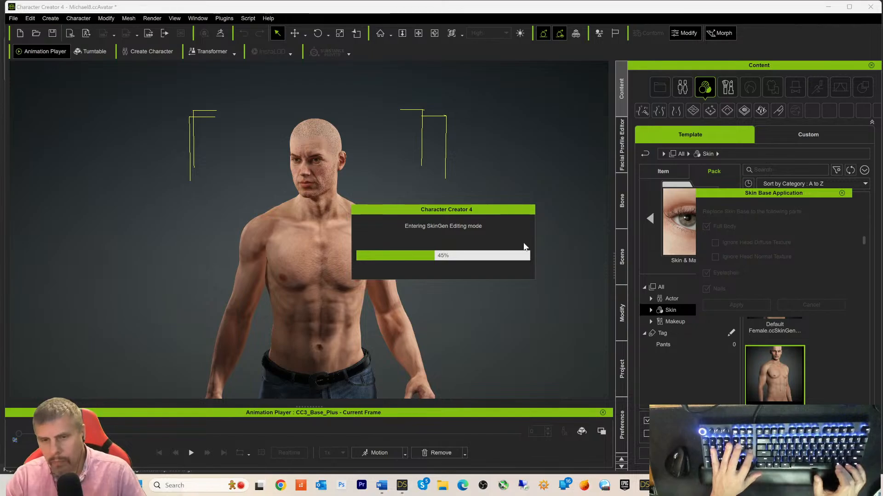
# - Force-quit the frozen Character Creator process from Task Manager, then close Task Manager
pyautogui.hotkey('ctrl', 'alt', 'Delete')
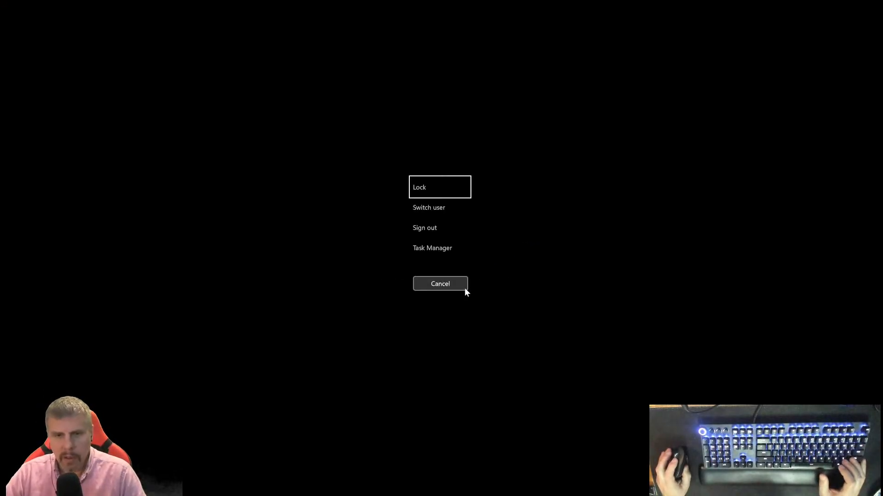
pyautogui.click(434, 251)
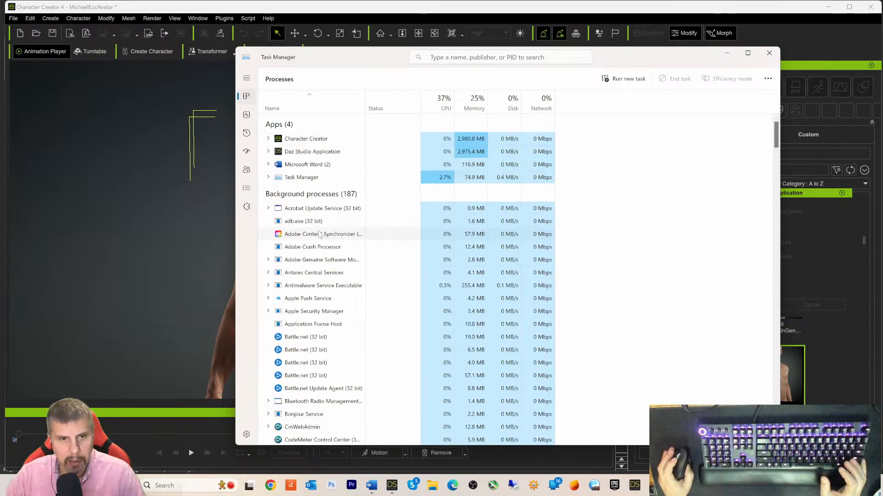
pyautogui.click(311, 140)
pyautogui.rightClick(311, 142)
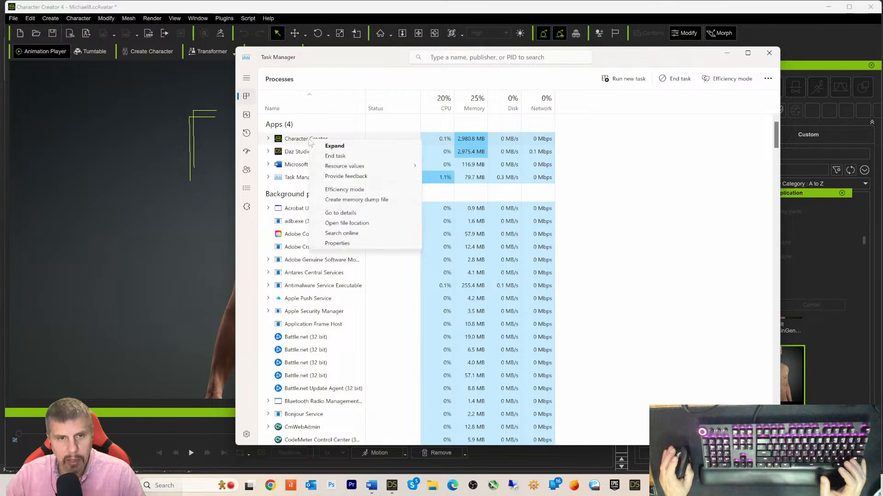
pyautogui.click(335, 155)
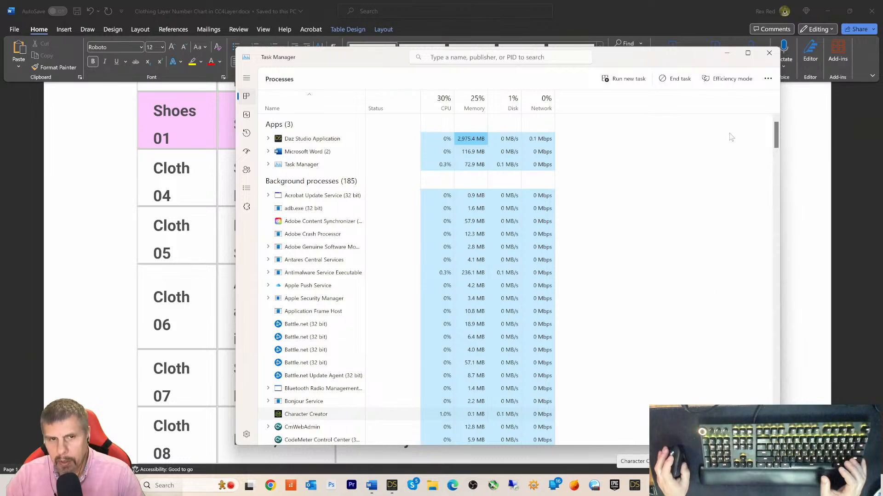
pyautogui.click(769, 52)
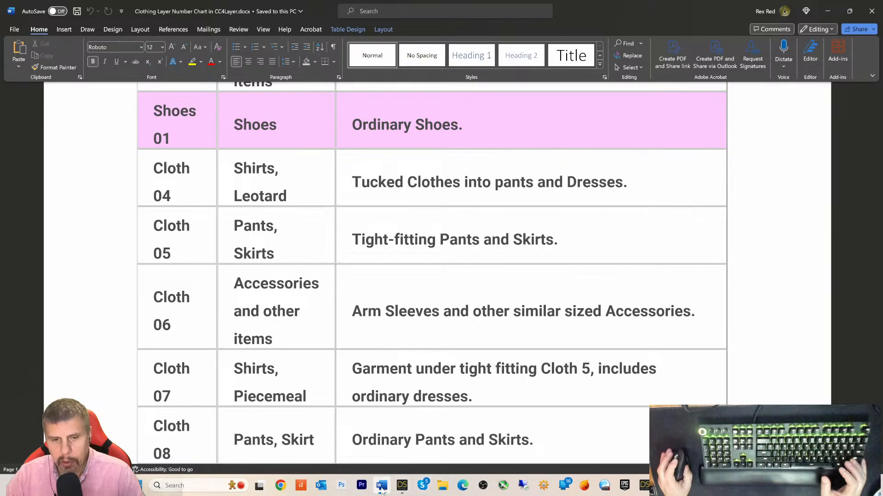
# - Save the DAZ Studio scene as Michael with default save options, then close DAZ Studio
pyautogui.click(403, 487)
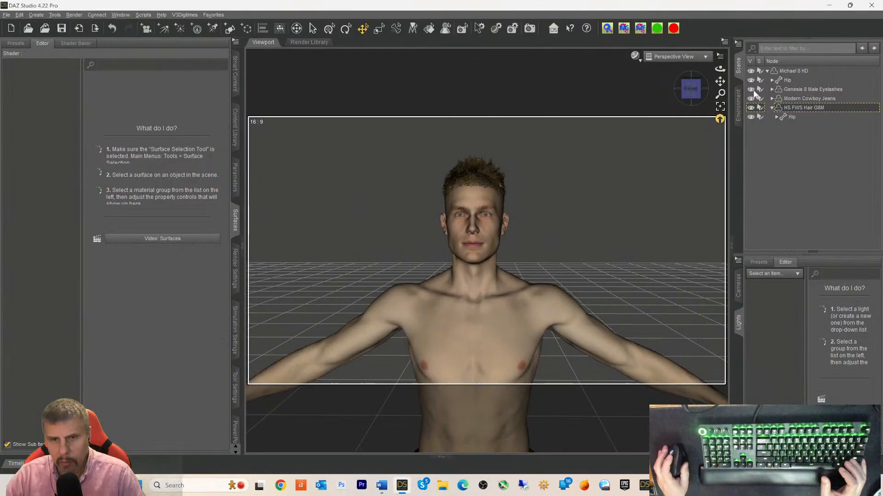
pyautogui.hotkey('ctrl', 's')
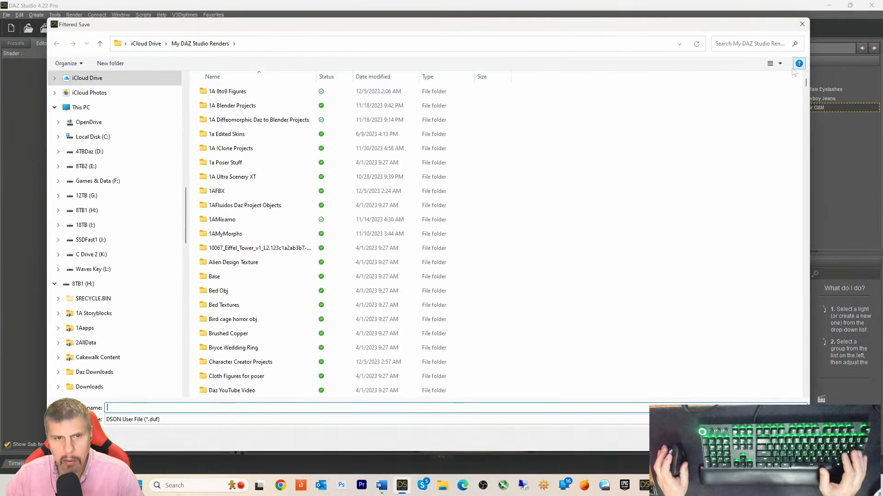
pyautogui.write('Michae')
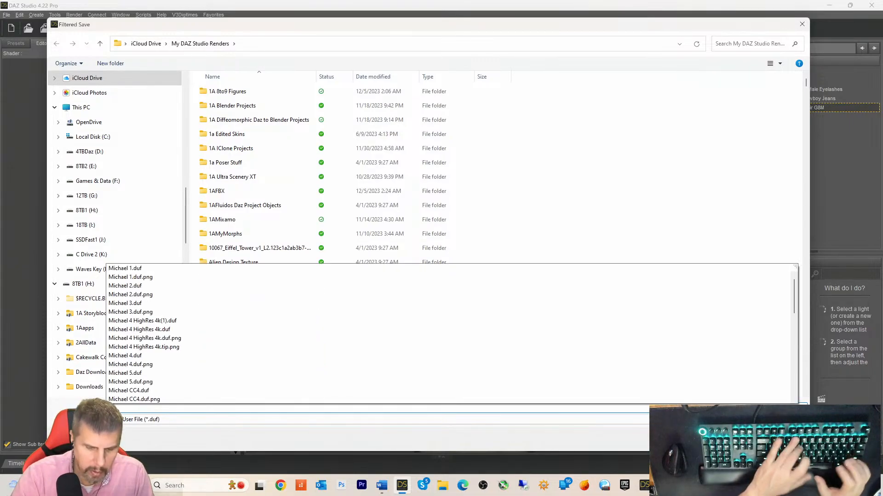
pyautogui.write('l')
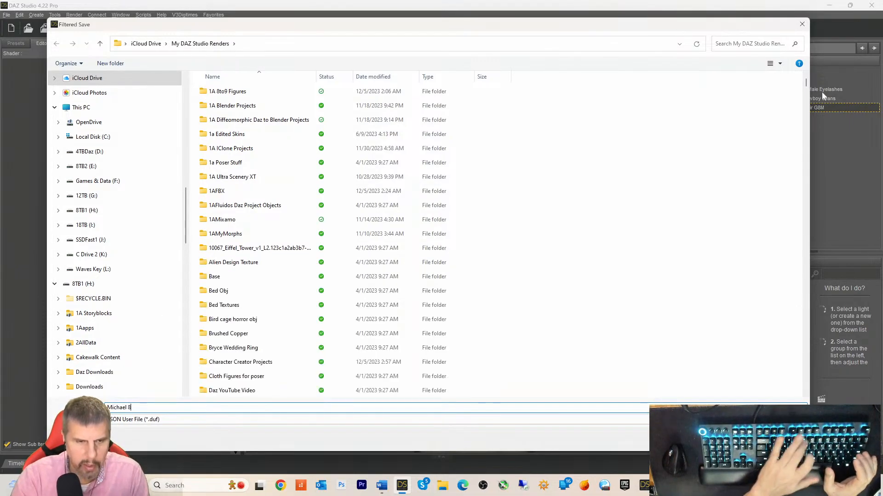
pyautogui.press('Return')
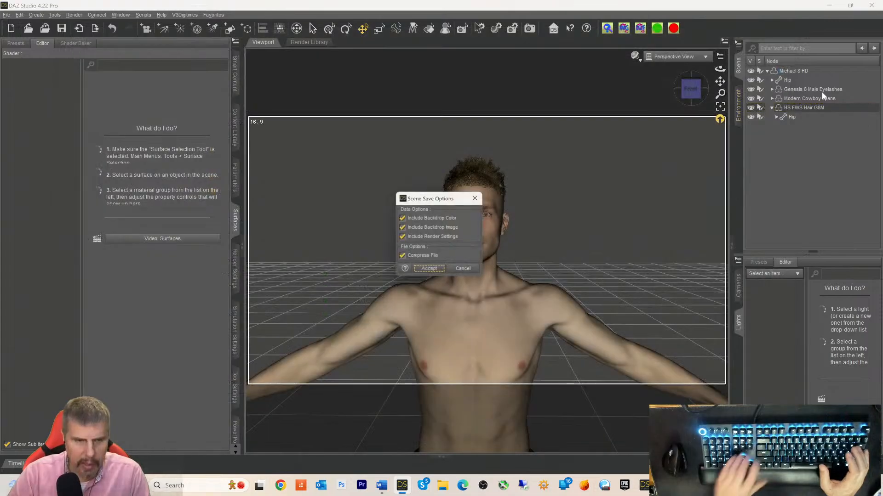
pyautogui.click(431, 272)
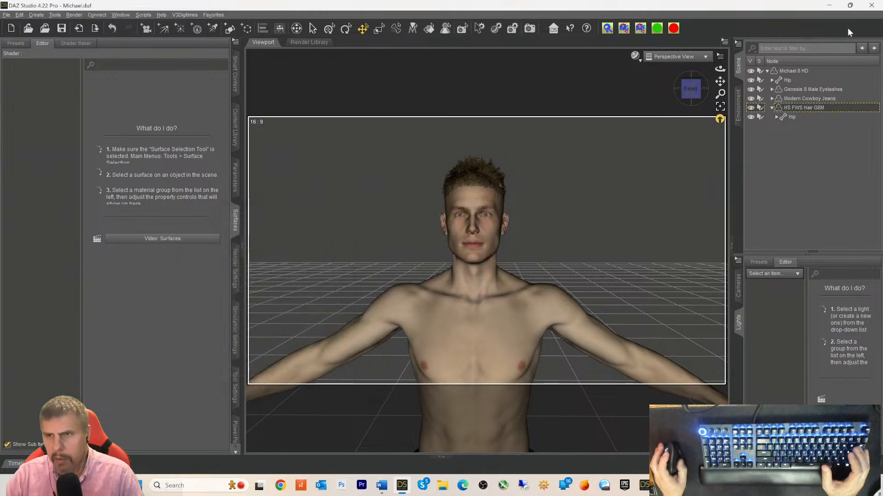
pyautogui.click(872, 6)
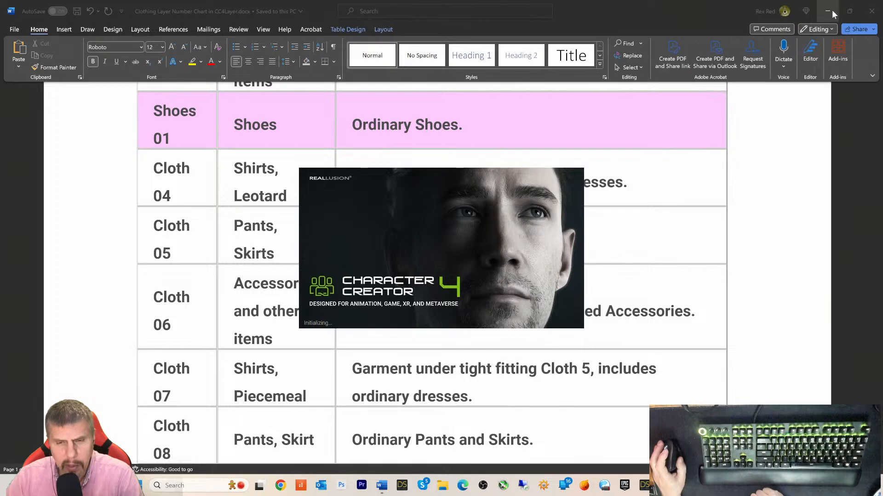
# - Decline recovering the unsaved project data so the empty Default project opens
pyautogui.moveTo(838, 11)
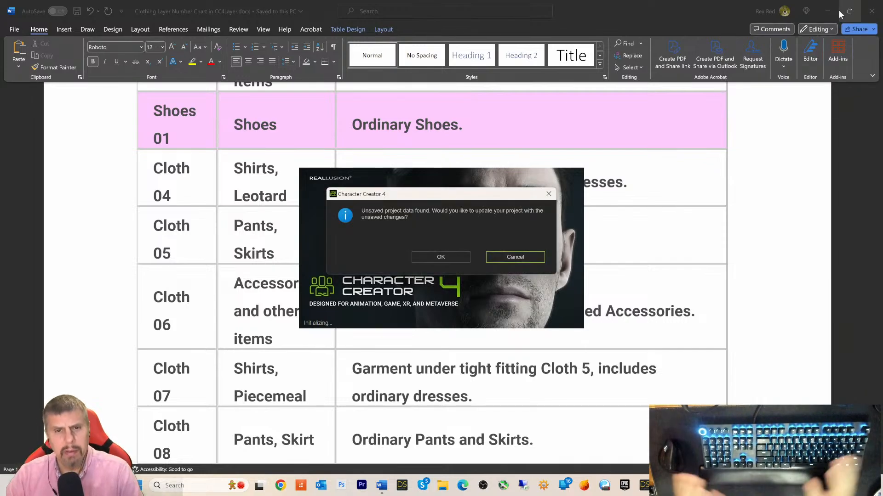
pyautogui.click(497, 256)
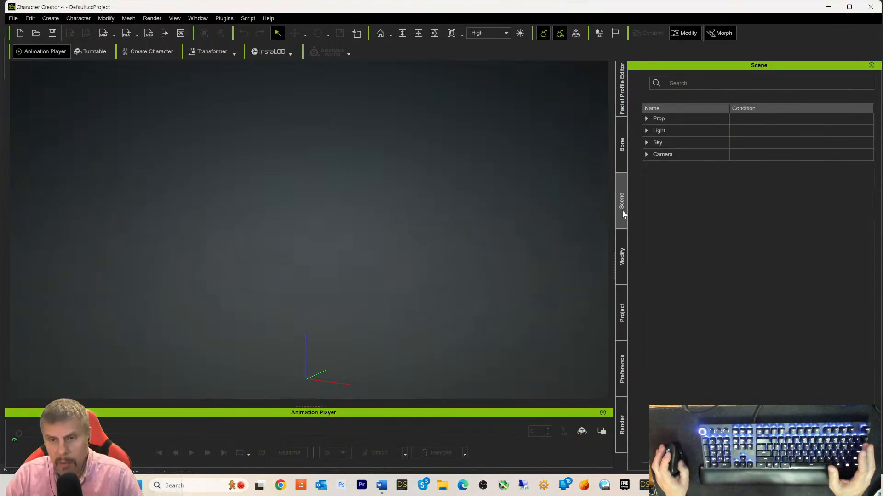
# - Open the Content Manager from the Window menu and go to Custom > Actor > Character
pyautogui.click(622, 104)
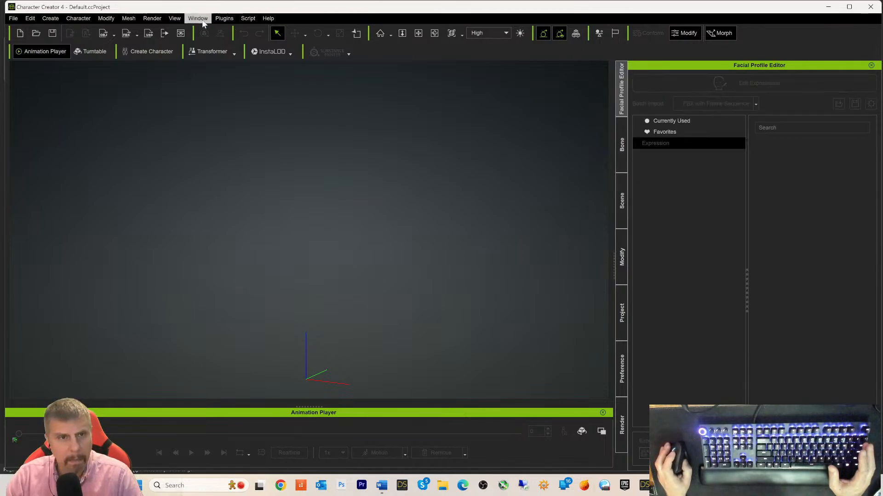
pyautogui.click(203, 21)
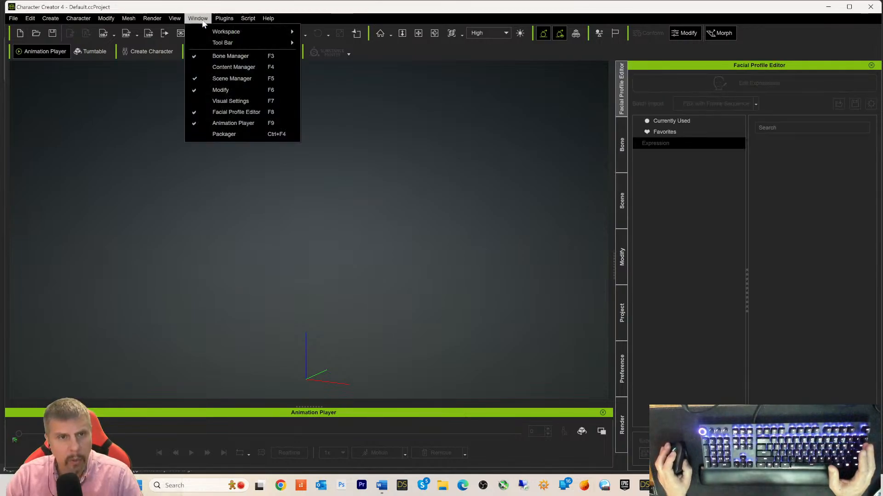
pyautogui.click(207, 68)
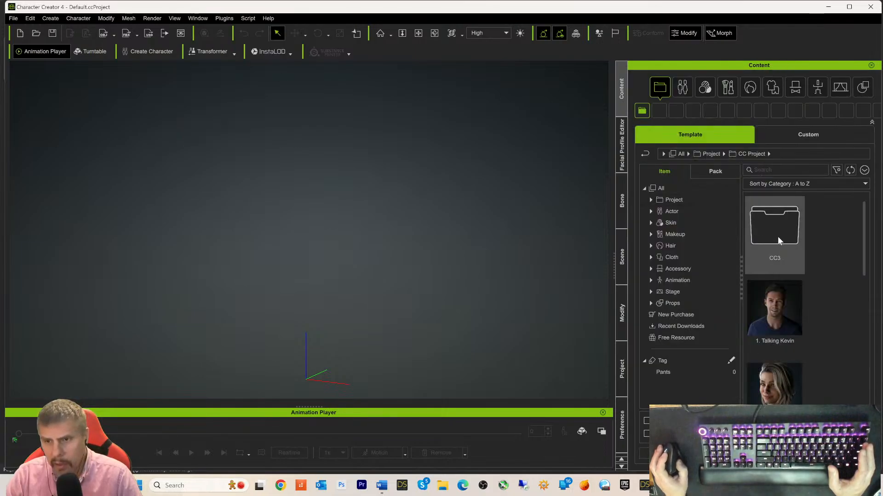
pyautogui.click(776, 137)
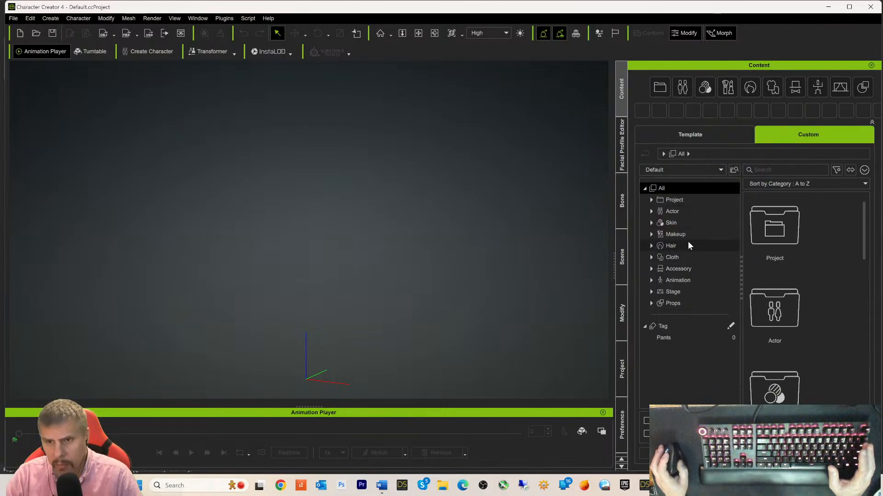
pyautogui.click(673, 212)
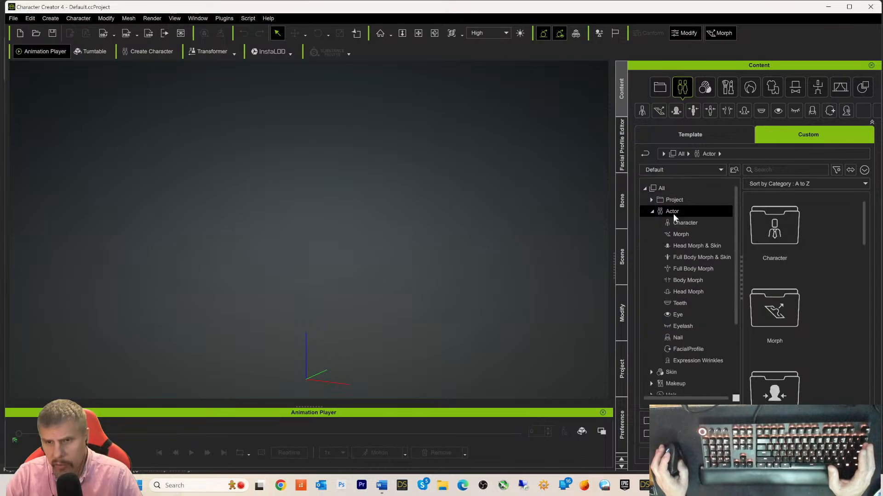
pyautogui.doubleClick(779, 236)
# - Scroll down to Michael8 and load it into the scene
pyautogui.scroll(-1, 833, 275)
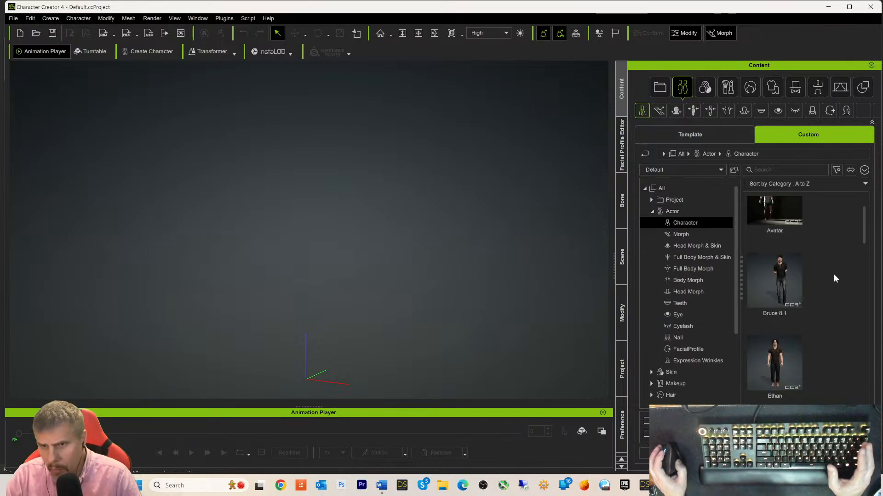
pyautogui.scroll(-1, 833, 281)
pyautogui.scroll(-4, 834, 293)
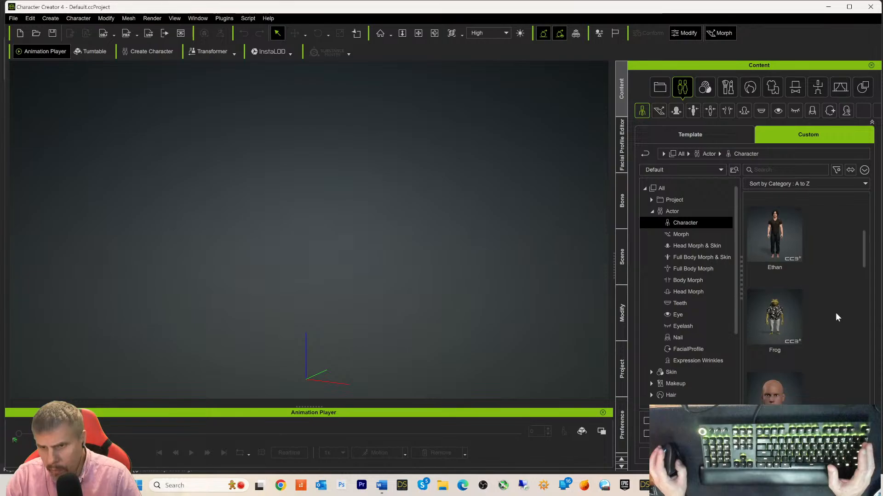
pyautogui.scroll(-3, 844, 346)
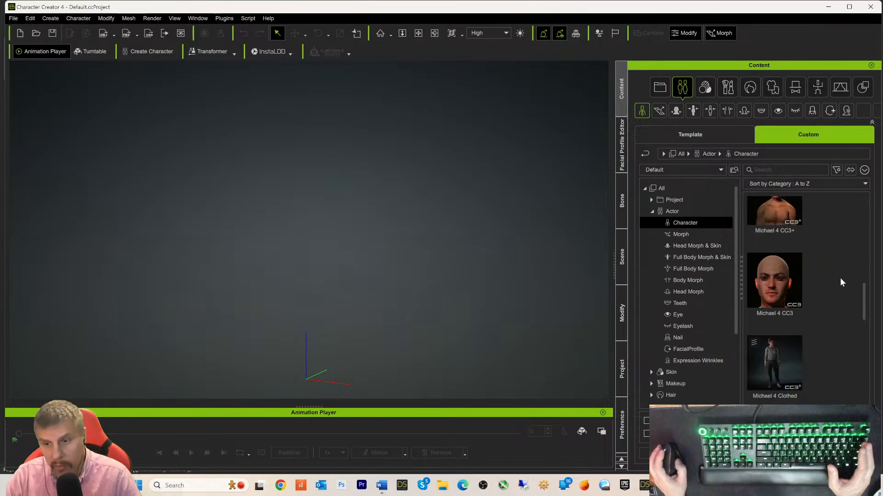
pyautogui.scroll(-3, 840, 277)
pyautogui.scroll(-3, 843, 314)
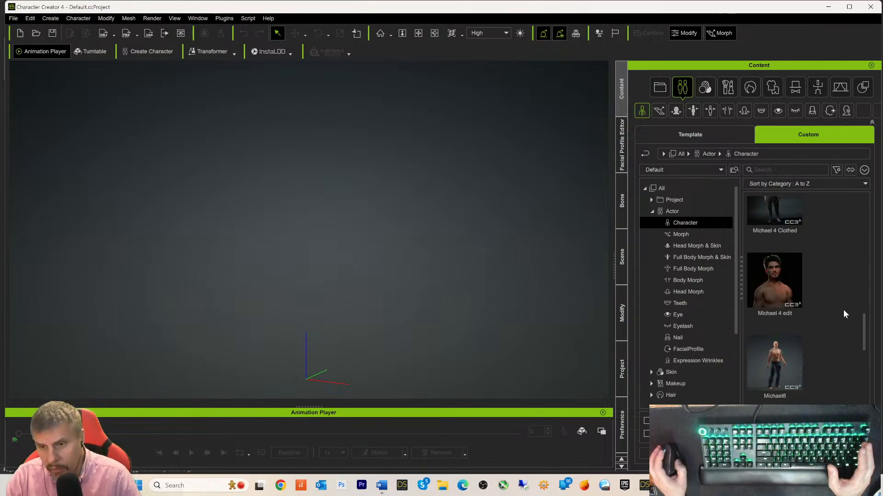
pyautogui.scroll(-1, 843, 310)
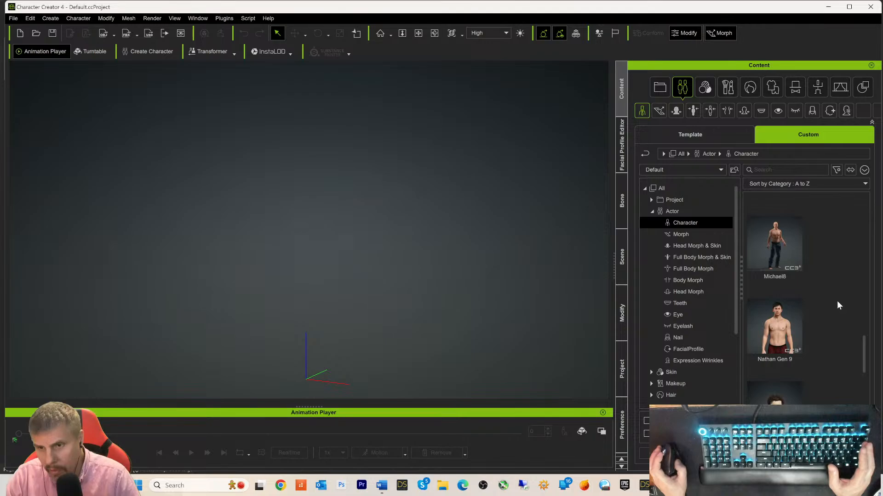
pyautogui.doubleClick(772, 238)
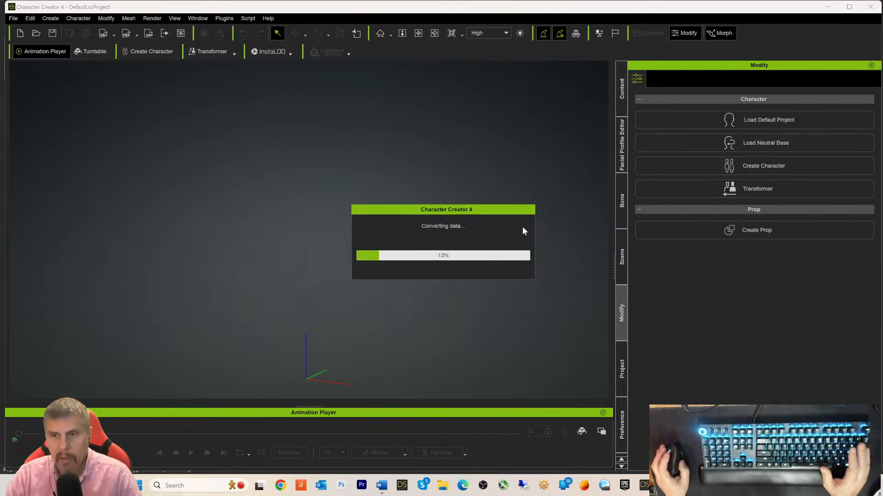
# - Select the jeans and CC3_Base_Plus in the Scene list, then switch Content to Template
pyautogui.click(621, 256)
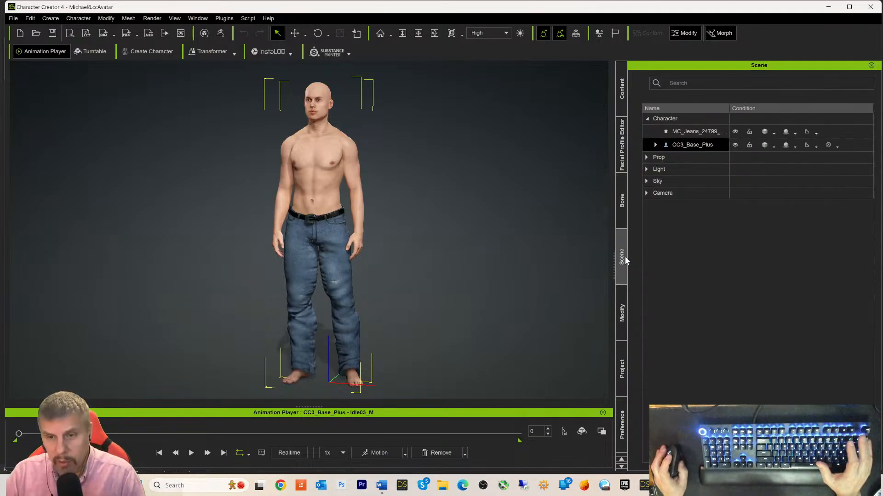
pyautogui.click(691, 133)
pyautogui.click(689, 144)
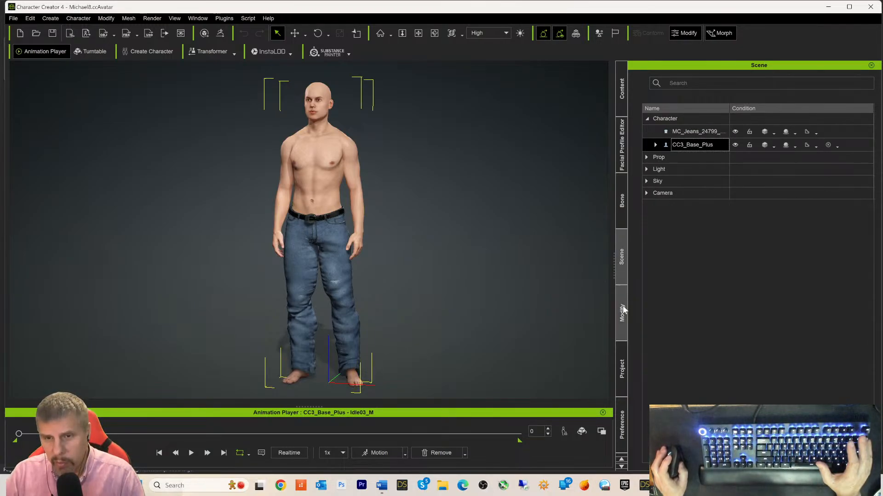
pyautogui.click(617, 100)
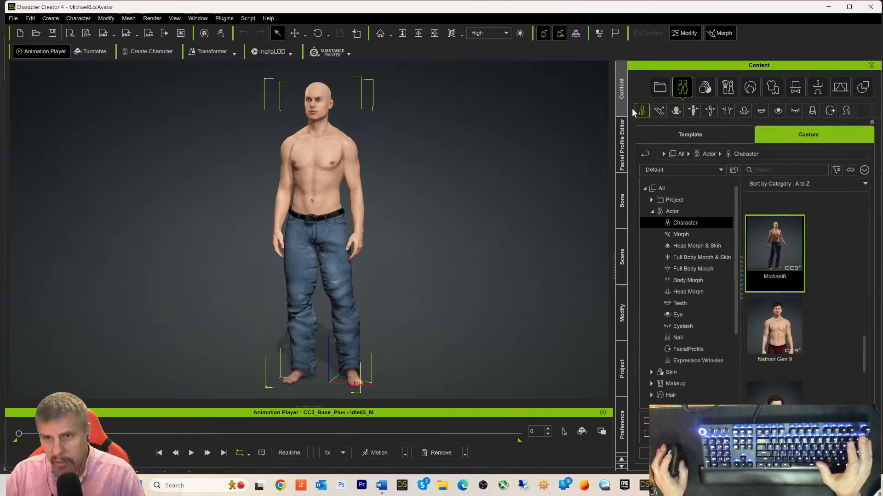
pyautogui.click(692, 136)
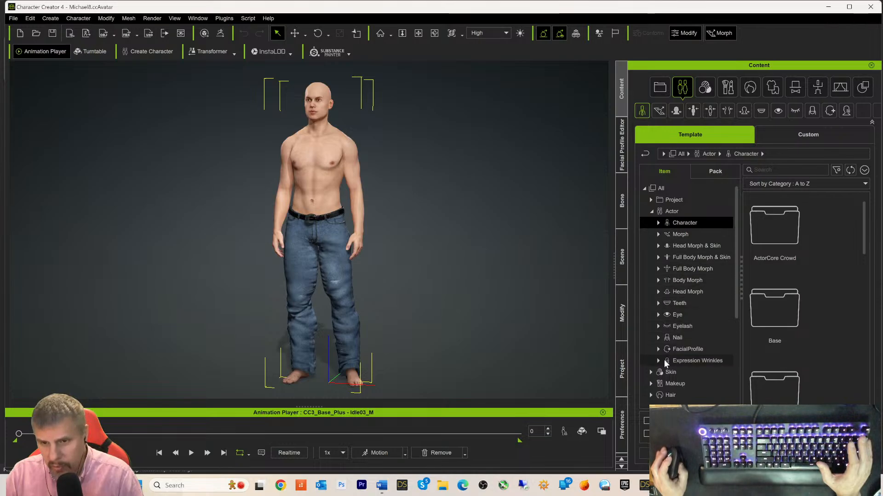
# - Expand Skin in Template and browse Full Skin's Realistic Human Skin folder, then go back
pyautogui.click(651, 372)
pyautogui.scroll(-1, 699, 327)
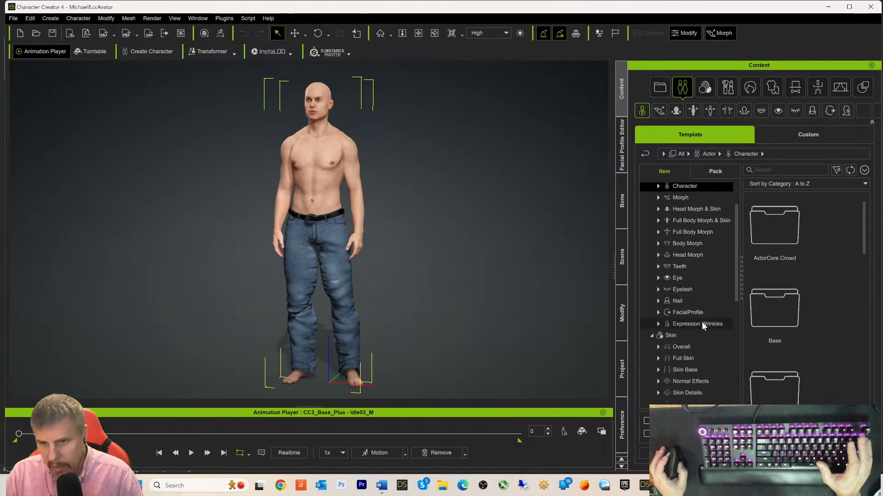
pyautogui.scroll(-1, 703, 327)
pyautogui.click(679, 340)
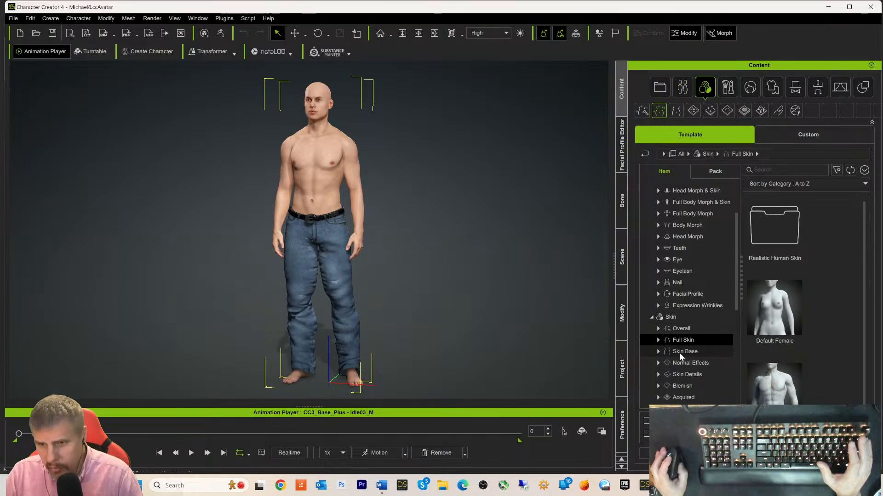
pyautogui.doubleClick(784, 234)
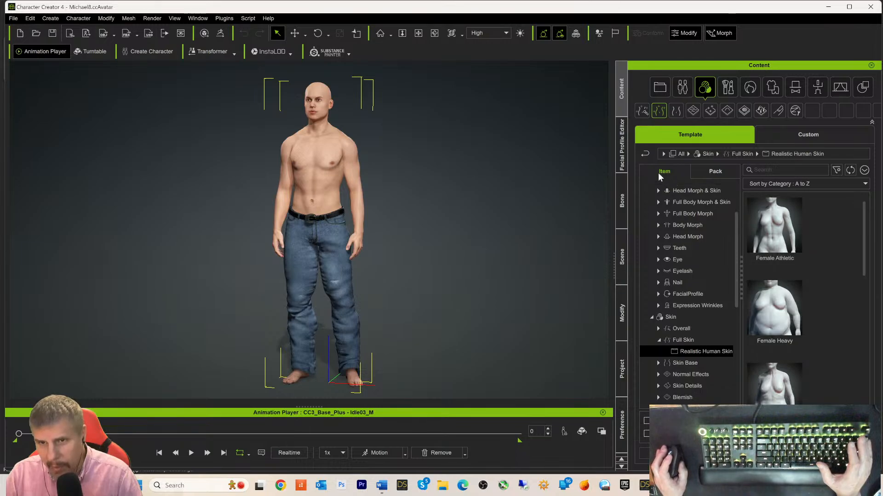
pyautogui.click(643, 155)
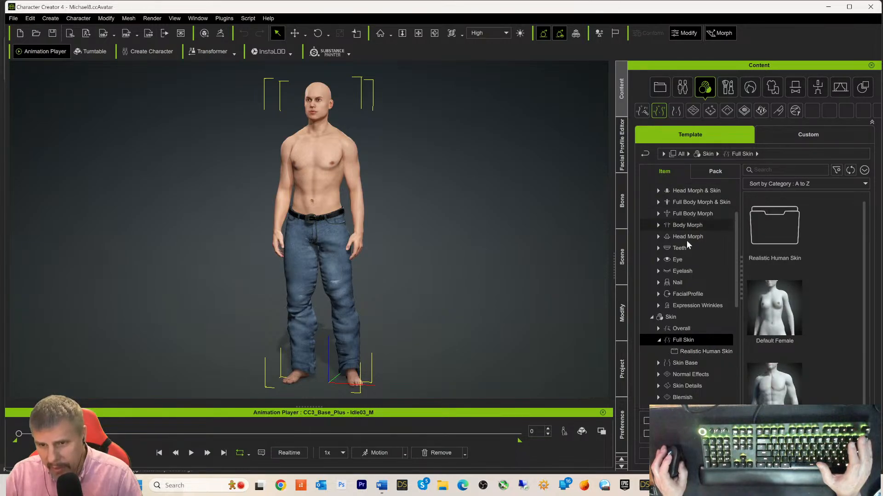
# - Apply Default Male Clean from the Skin Base presets
pyautogui.click(676, 364)
pyautogui.scroll(-3, 832, 290)
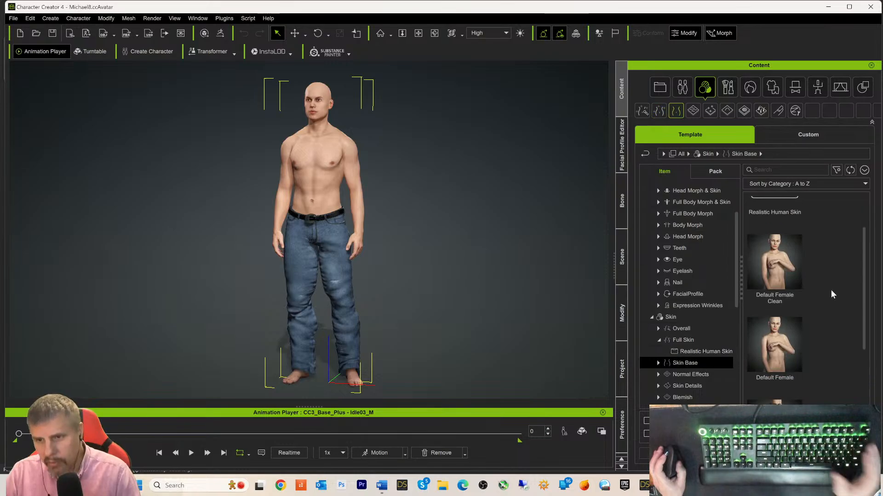
pyautogui.scroll(-3, 830, 290)
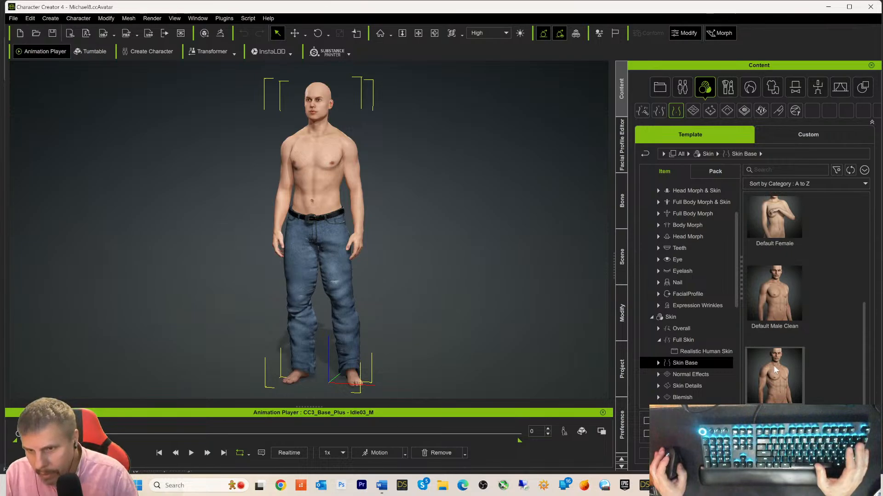
pyautogui.click(776, 298)
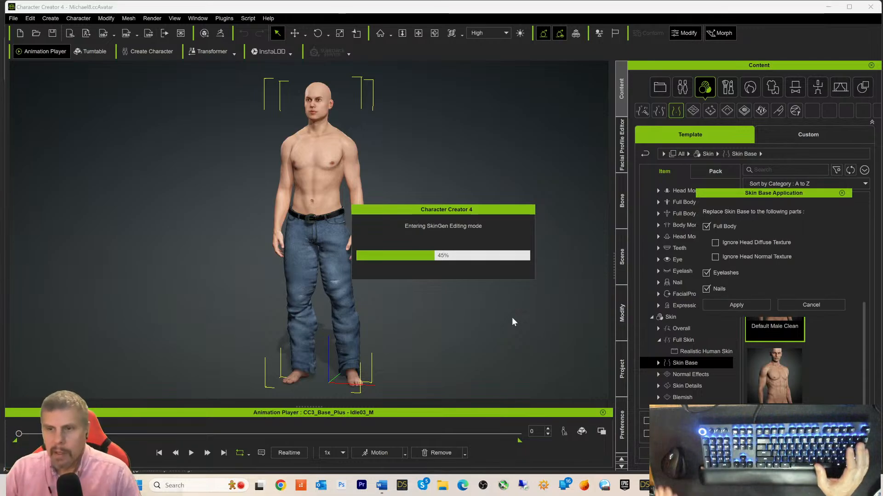
# - Apply the Default Male Clean skin to Full Body, Eyelashes and Nails
pyautogui.click(724, 302)
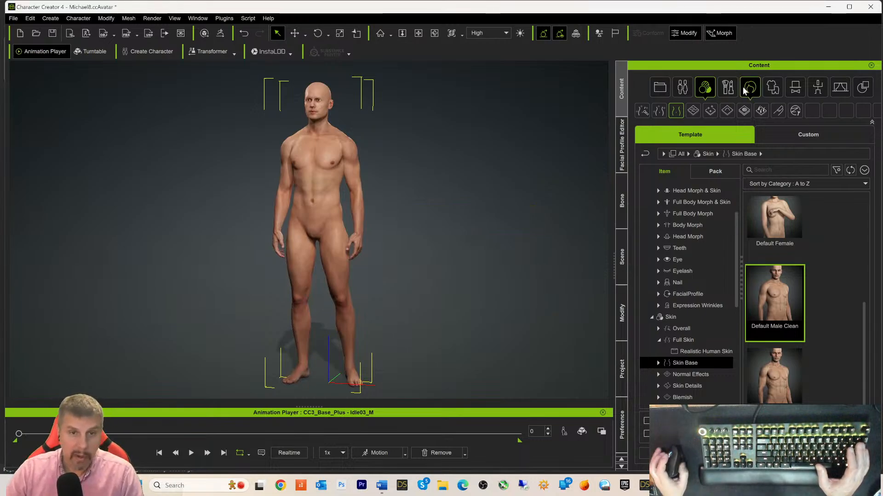
pyautogui.scroll(5, 507, 256)
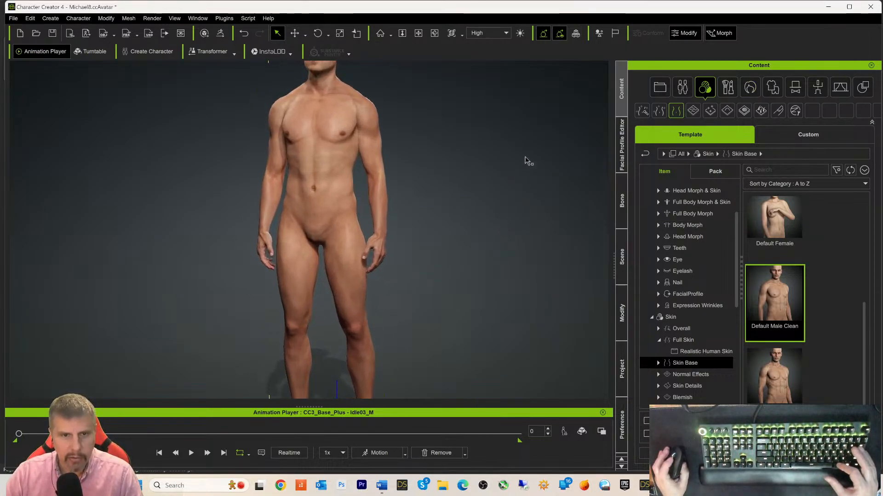
pyautogui.moveTo(507, 158); pyautogui.dragTo(510, 357, button='middle')
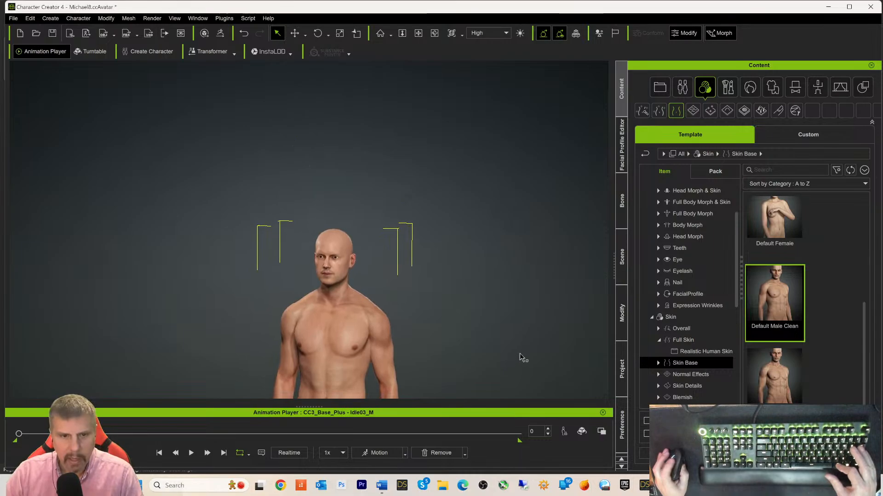
pyautogui.scroll(4, 509, 323)
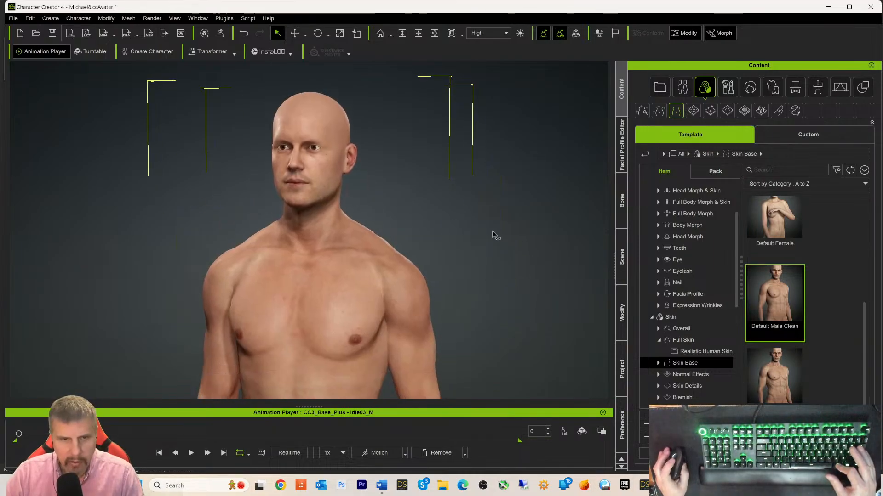
pyautogui.moveTo(492, 231)
pyautogui.mouseDown(button='right')
pyautogui.moveTo(493, 211)
pyautogui.moveTo(554, 230)
pyautogui.moveTo(521, 244)
pyautogui.mouseUp(button='right')
pyautogui.scroll(2, 520, 249)
pyautogui.scroll(2, 523, 243)
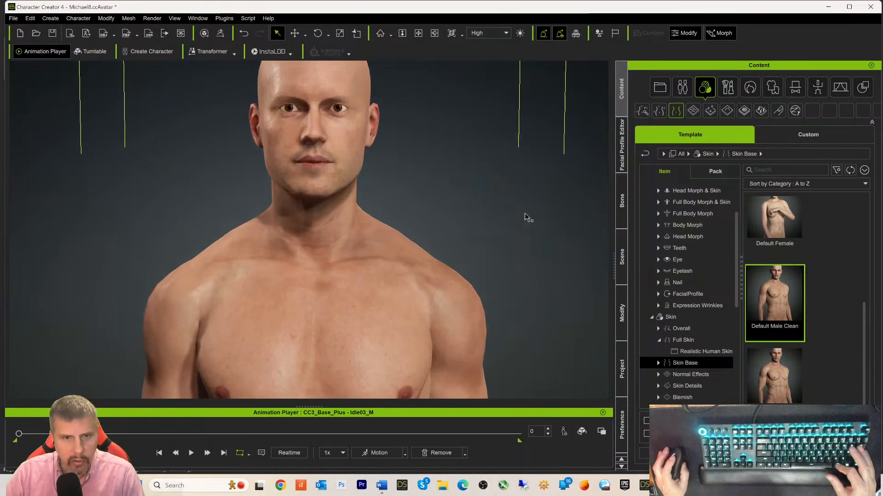
pyautogui.moveTo(527, 219); pyautogui.dragTo(558, 261, button='middle')
pyautogui.moveTo(556, 262); pyautogui.dragTo(522, 261, button='right')
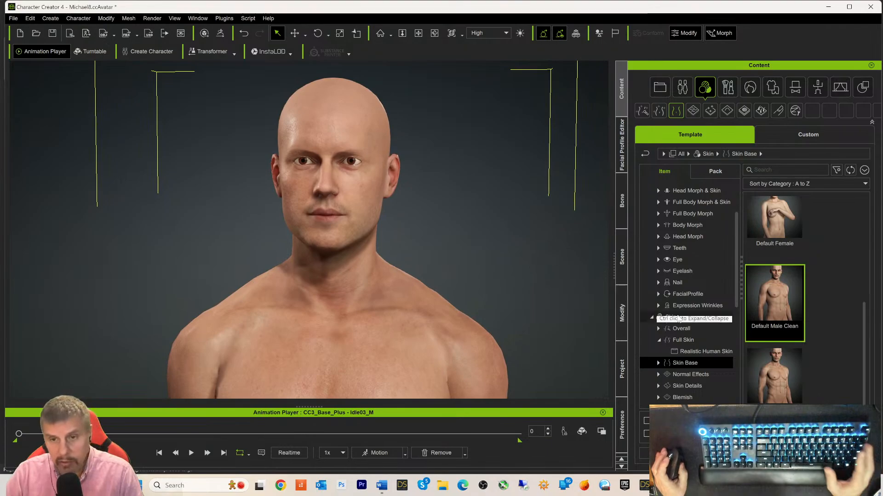
pyautogui.scroll(4, 542, 290)
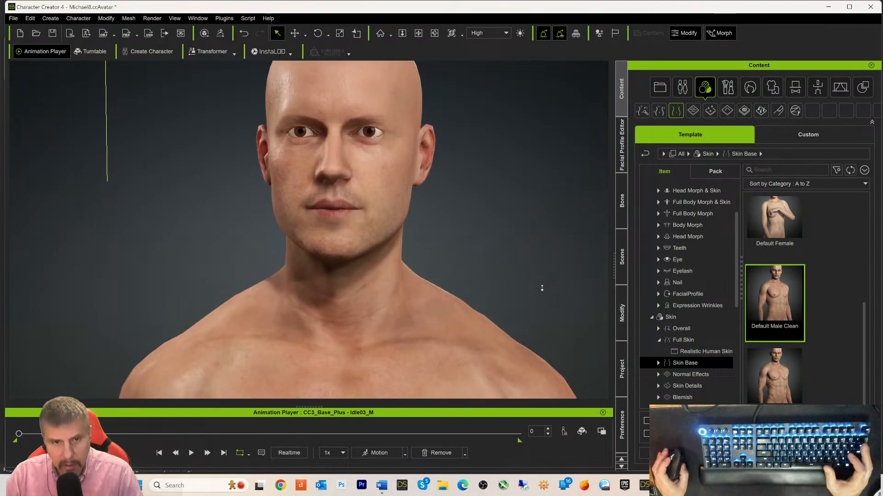
pyautogui.scroll(5, 542, 287)
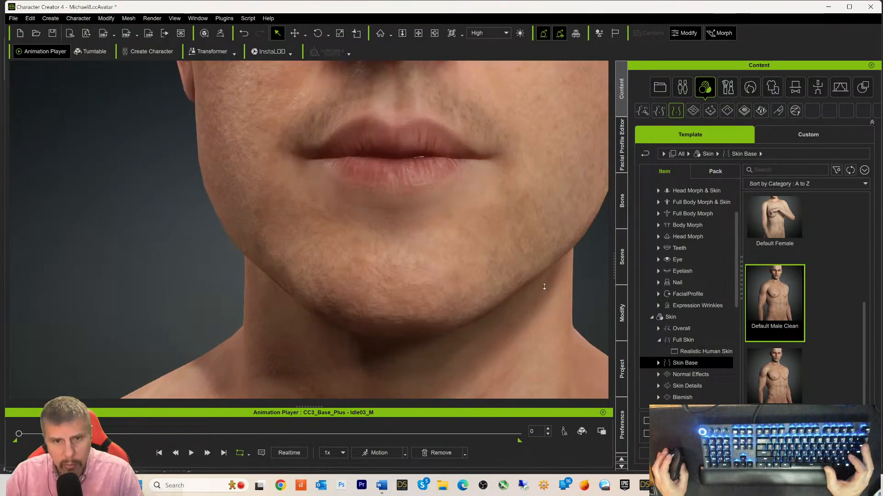
pyautogui.scroll(-8, 544, 287)
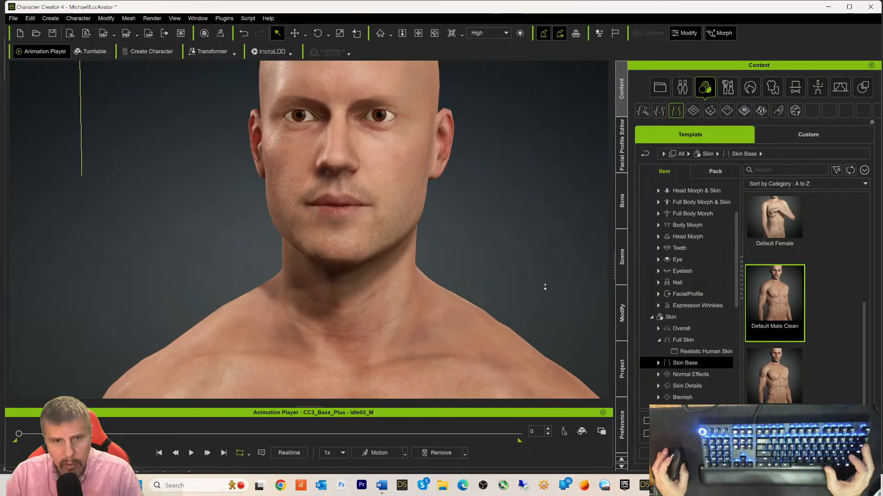
pyautogui.scroll(-2, 545, 288)
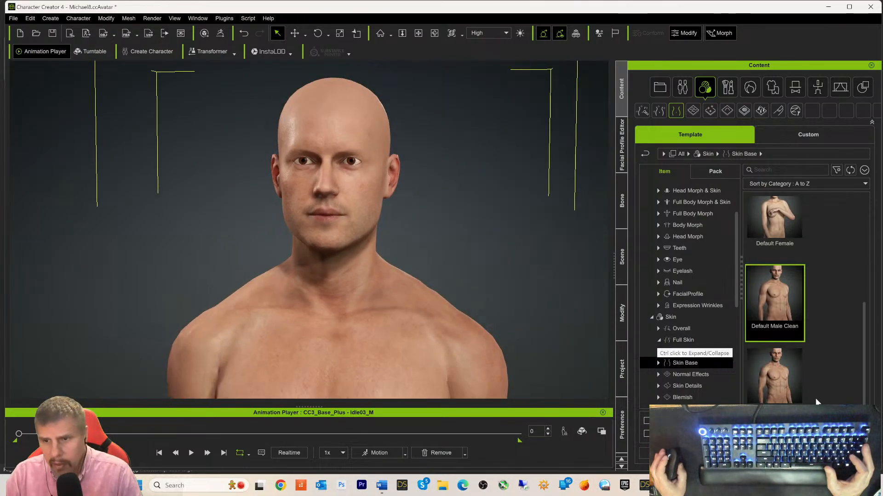
pyautogui.scroll(-1, 697, 380)
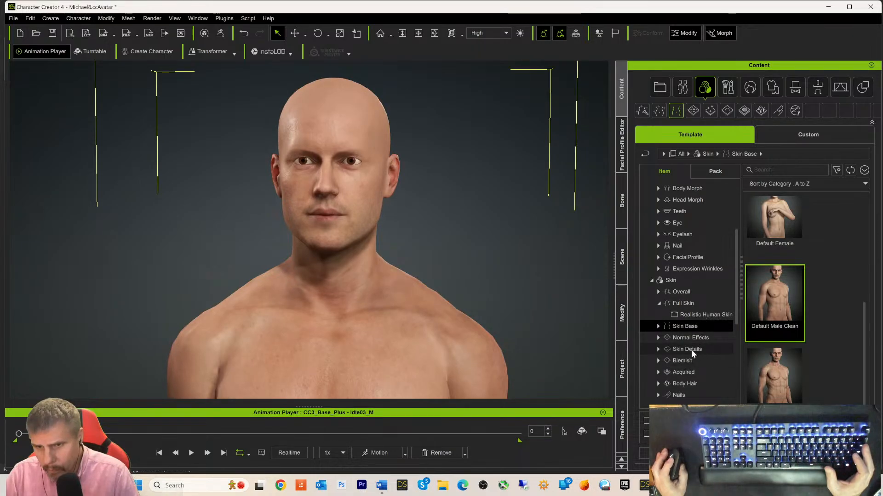
# - Open Skin Details > 1_Skin Decal and select the Eye Decal M thumbnail
pyautogui.click(692, 349)
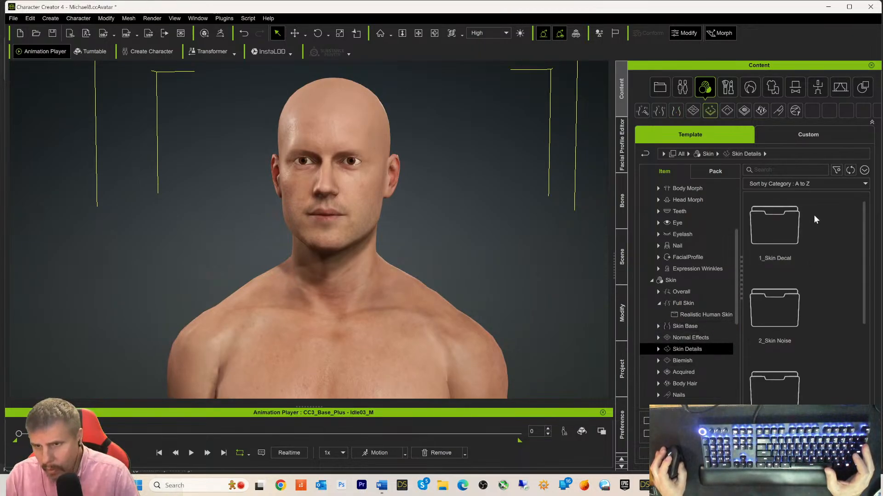
pyautogui.doubleClick(790, 229)
pyautogui.scroll(-3, 821, 242)
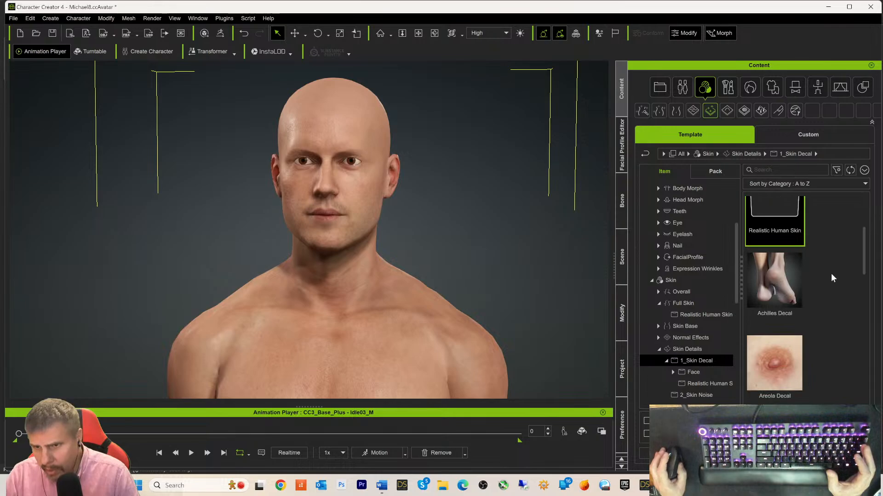
pyautogui.scroll(-2, 831, 273)
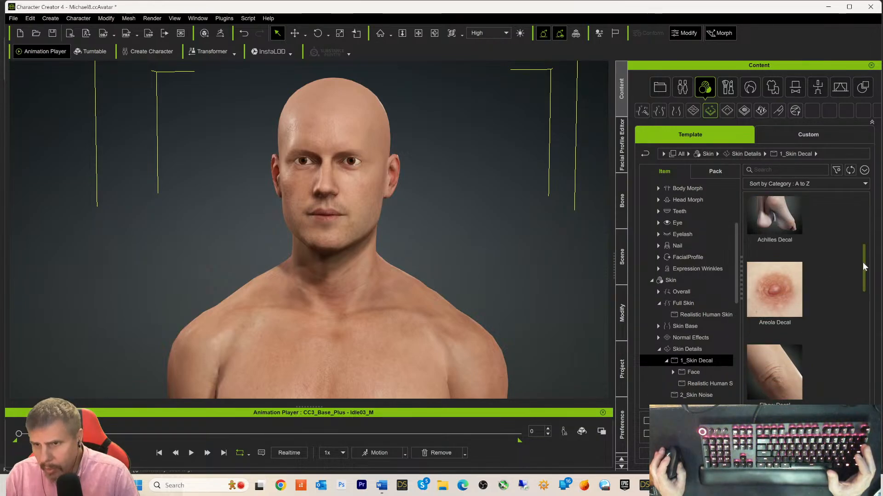
pyautogui.moveTo(862, 266); pyautogui.dragTo(867, 320)
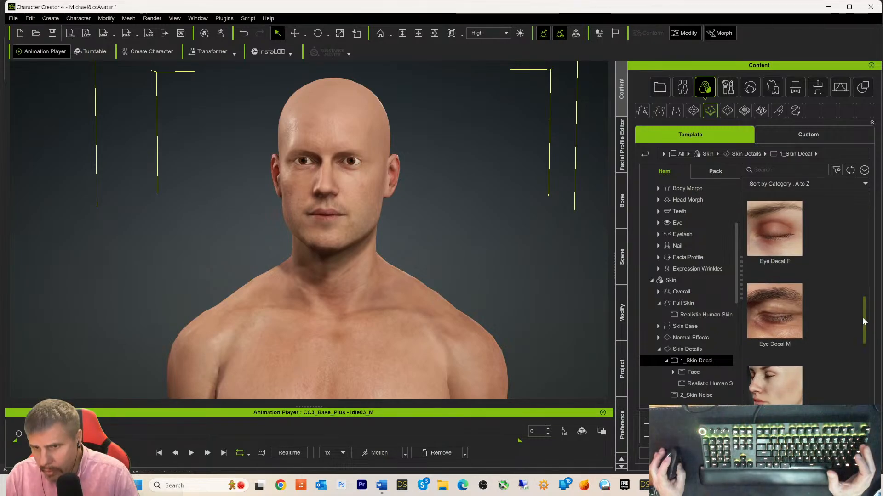
pyautogui.click(763, 312)
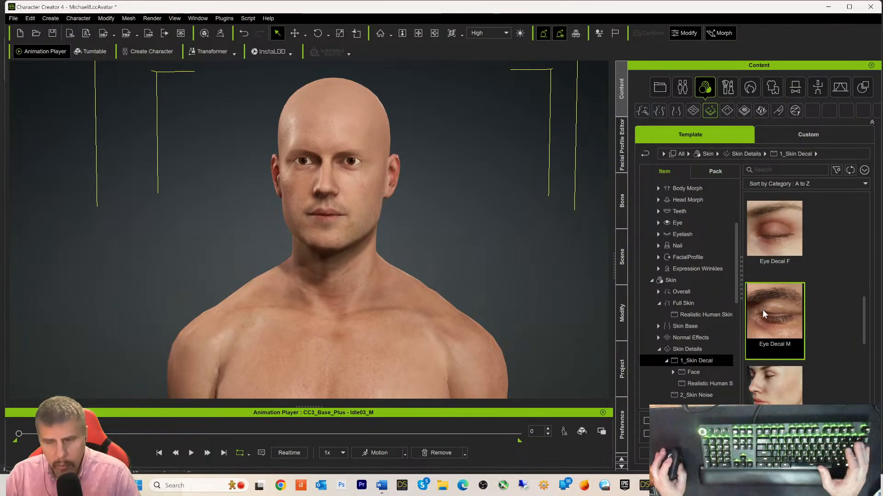
# - Apply Eye Decal M, then frame Michael8's eyes and forehead to inspect it
pyautogui.doubleClick(762, 310)
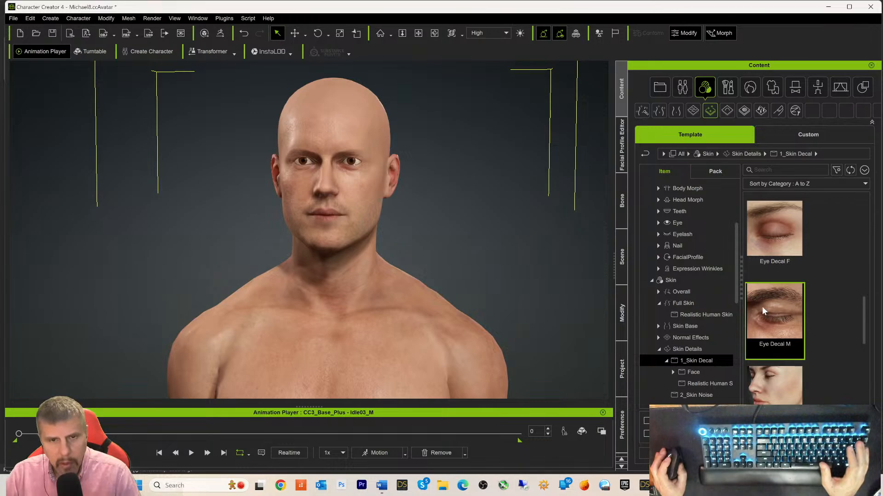
pyautogui.scroll(5, 479, 270)
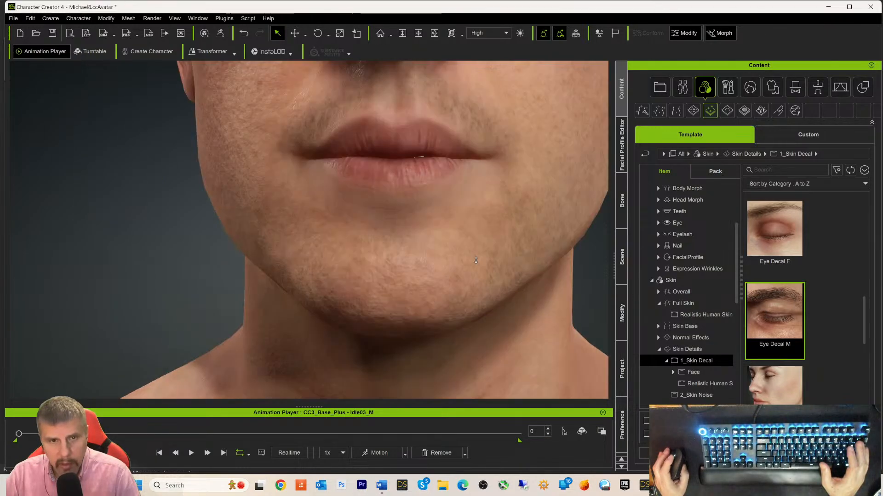
pyautogui.scroll(-3, 483, 261)
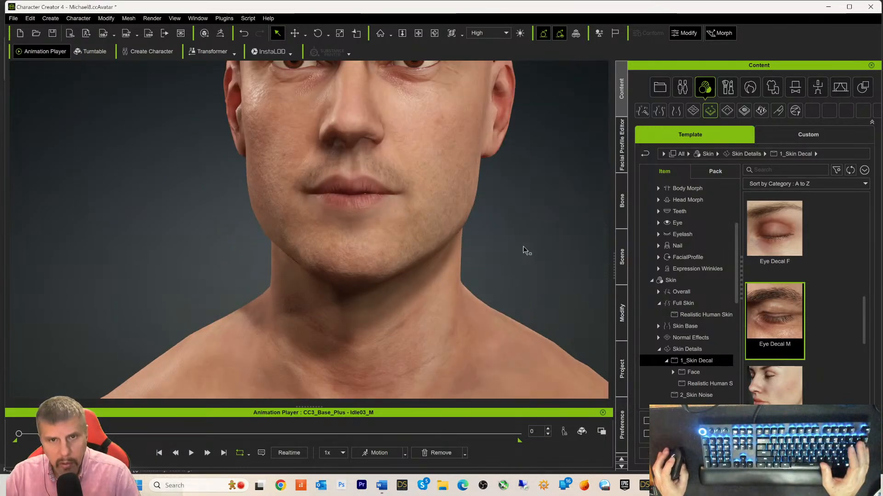
pyautogui.keyDown('alt'); pyautogui.moveTo(522, 225); pyautogui.dragTo(524, 327); pyautogui.keyUp('alt')
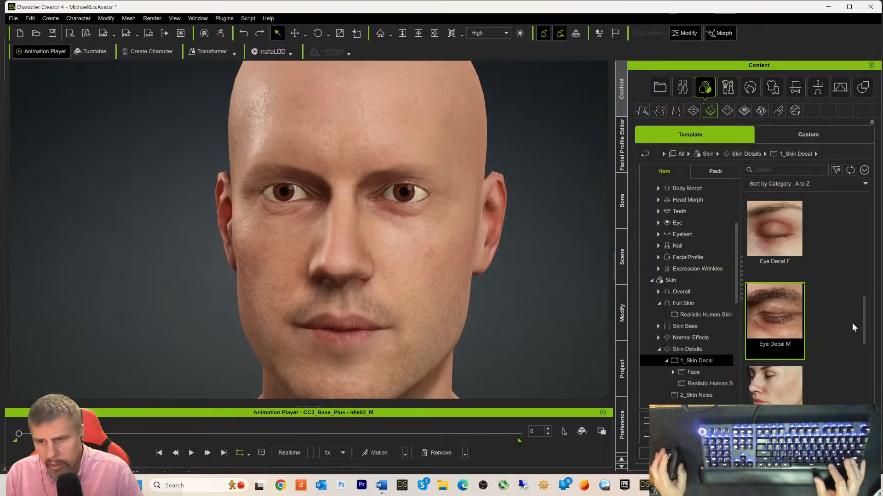
# - Apply the male lip decal listed after Lip Decal F and zoom to check the mouth
pyautogui.scroll(-2, 852, 322)
pyautogui.scroll(-3, 851, 332)
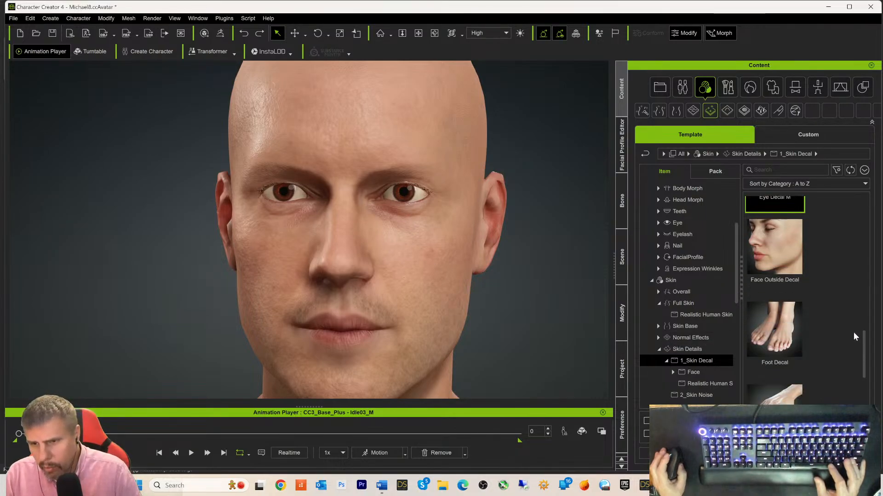
pyautogui.scroll(-4, 853, 337)
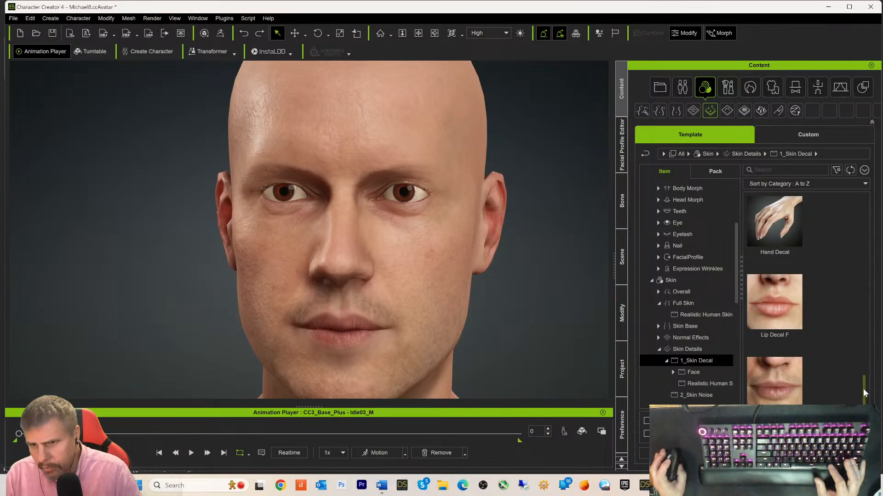
pyautogui.scroll(-1, 865, 393)
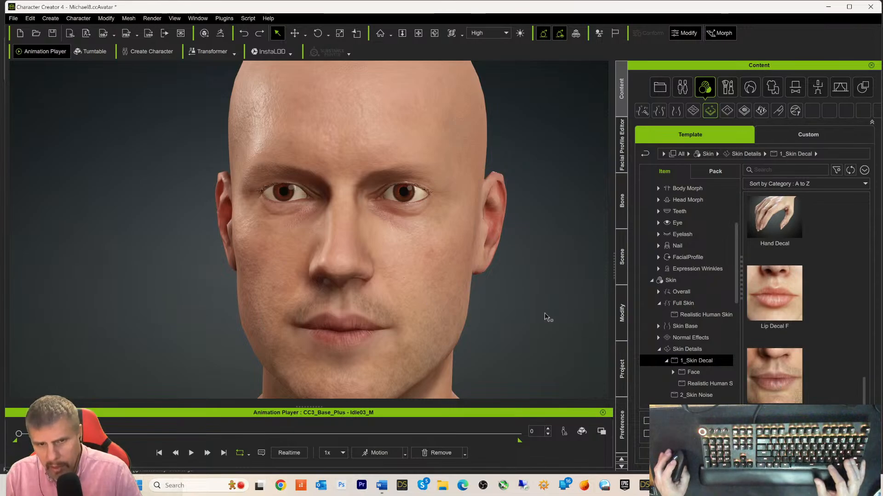
pyautogui.doubleClick(775, 383)
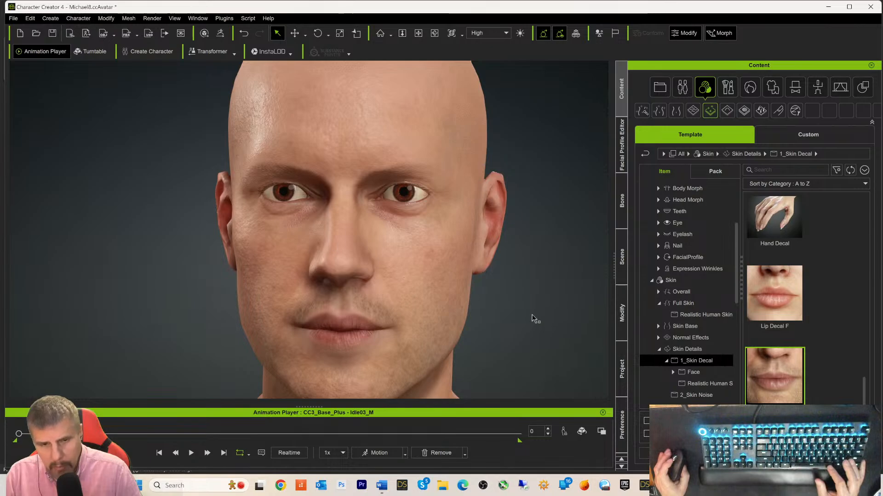
pyautogui.scroll(-5, 532, 316)
pyautogui.scroll(4, 531, 314)
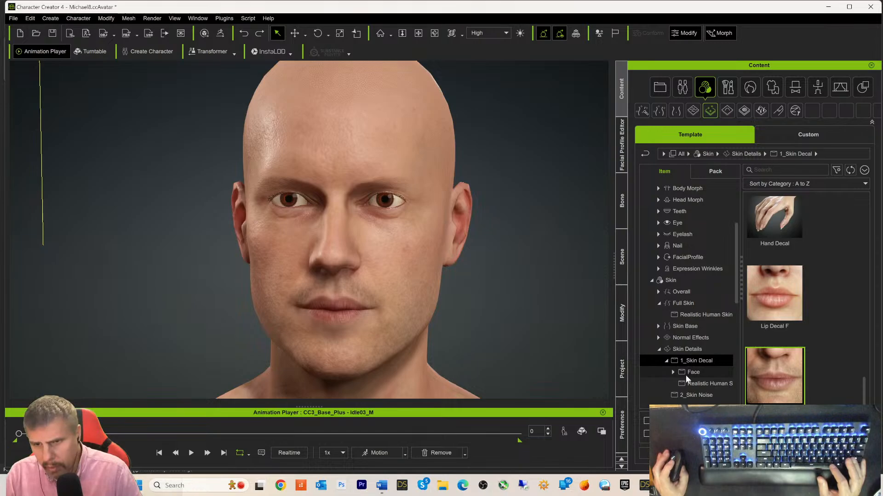
pyautogui.click(674, 372)
pyautogui.scroll(-2, 721, 360)
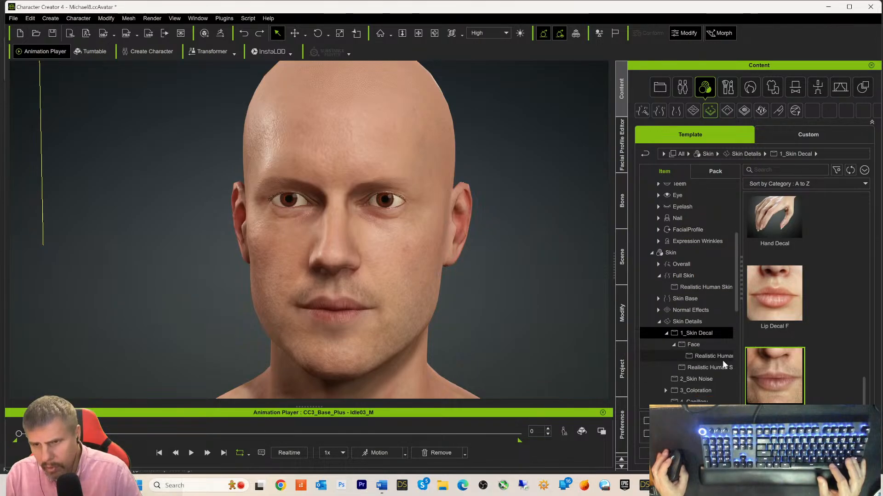
pyautogui.click(696, 356)
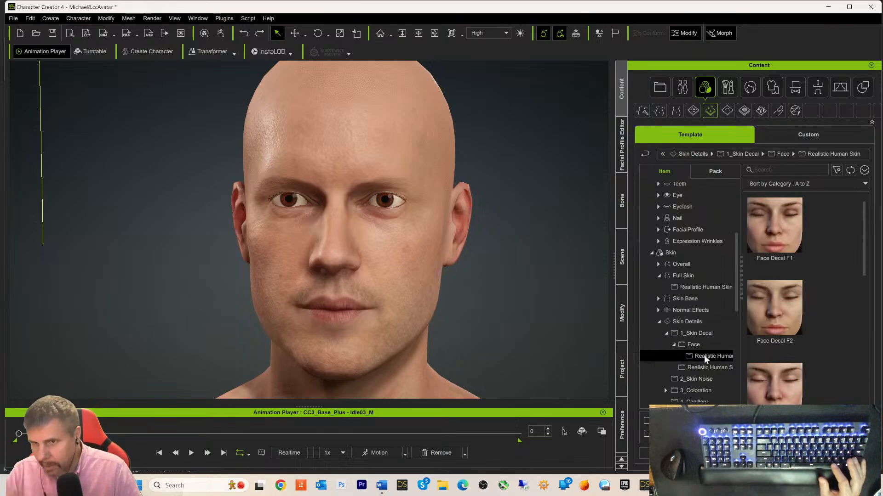
pyautogui.scroll(-1, 814, 248)
pyautogui.scroll(-2, 816, 254)
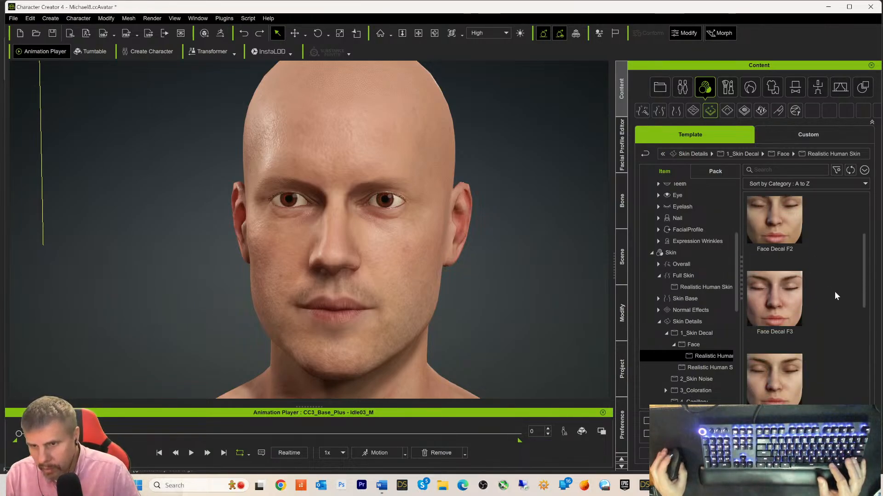
pyautogui.moveTo(865, 276); pyautogui.dragTo(863, 332)
pyautogui.click(764, 298)
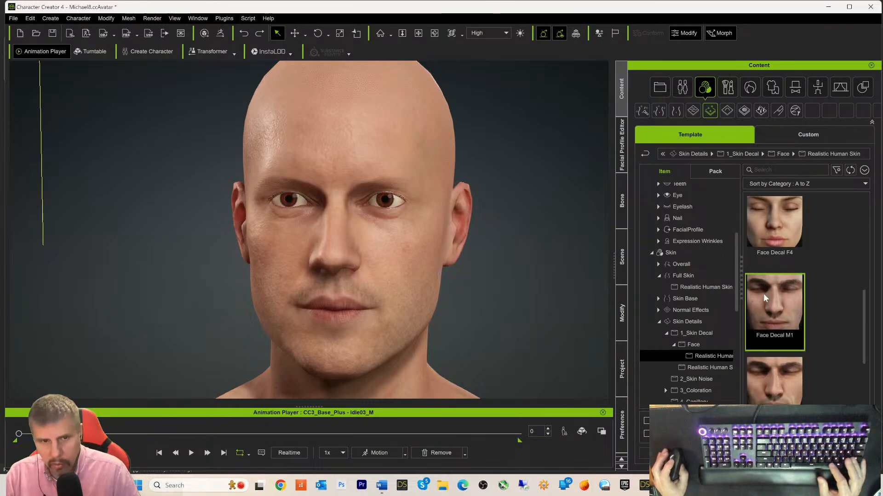
pyautogui.doubleClick(779, 316)
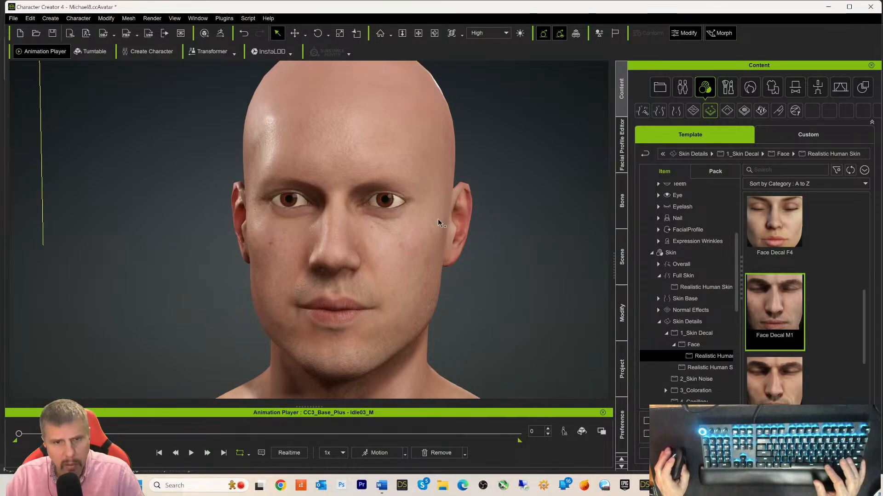
pyautogui.scroll(3, 467, 275)
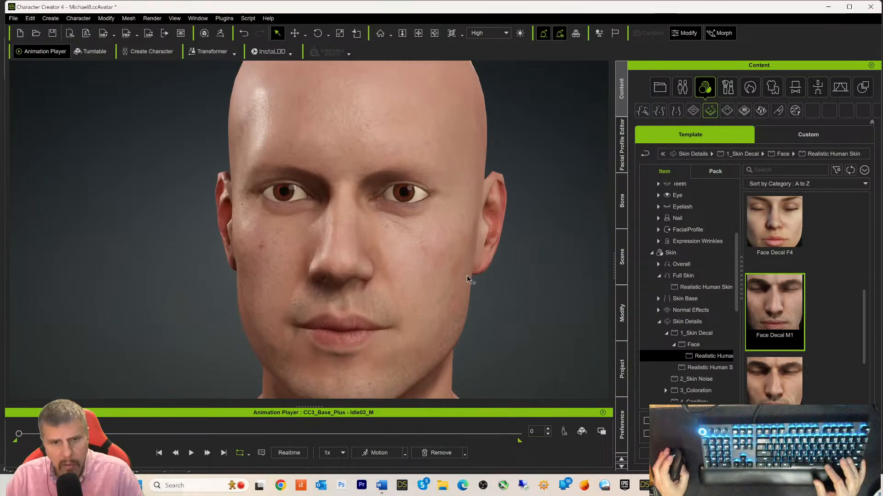
pyautogui.scroll(-5, 467, 275)
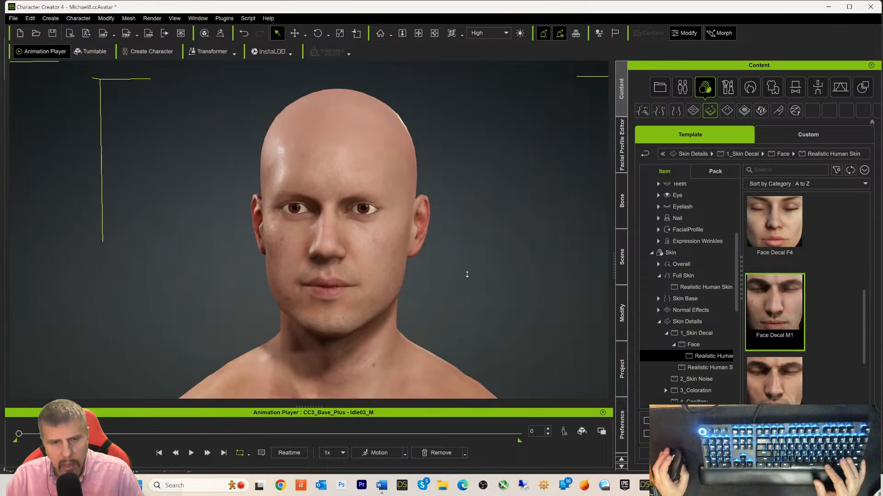
pyautogui.scroll(1, 467, 274)
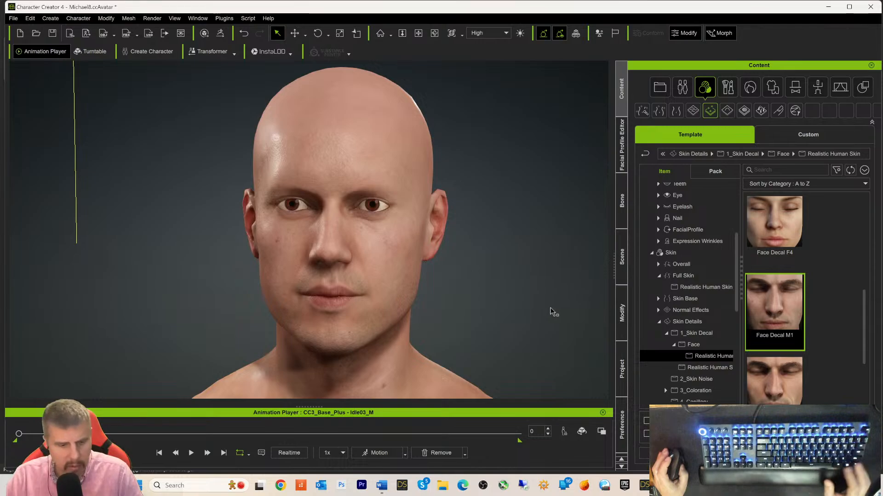
pyautogui.hotkey('ctrl', 's')
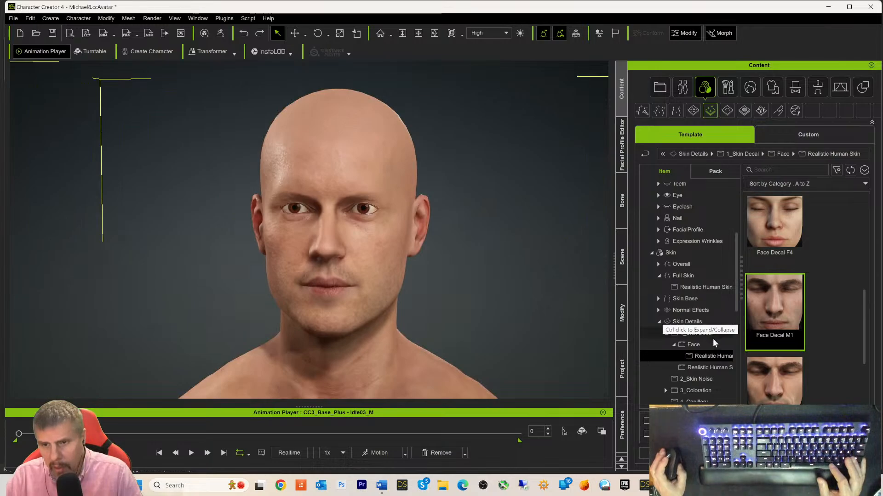
# - Expand 3_Coloration and view its Realistic Human coloration presets
pyautogui.scroll(-1, 713, 351)
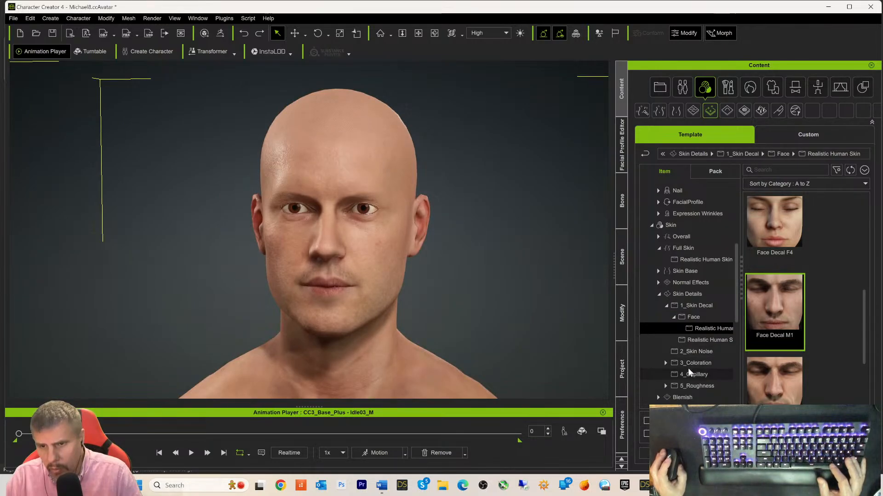
pyautogui.click(677, 362)
pyautogui.click(667, 363)
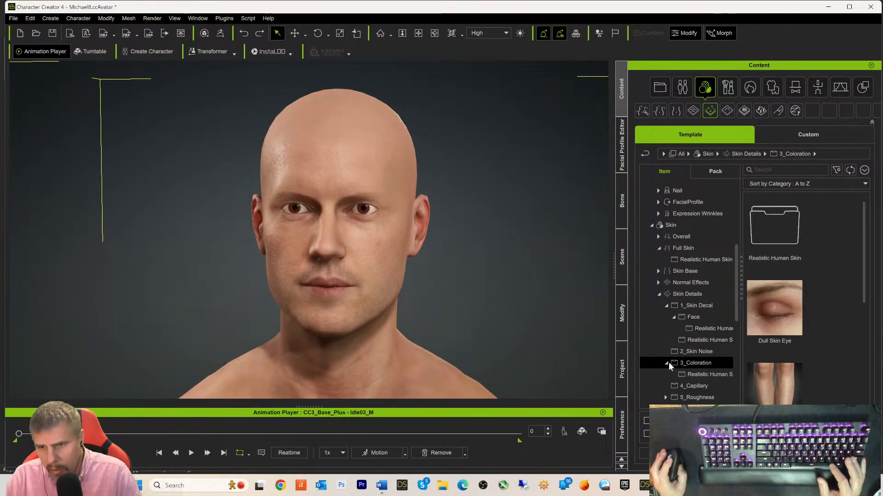
pyautogui.click(697, 373)
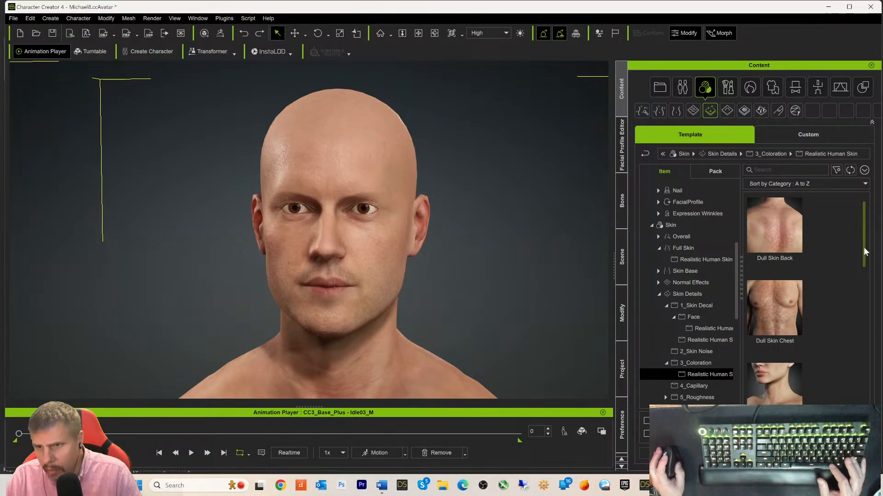
pyautogui.moveTo(864, 251); pyautogui.dragTo(861, 413)
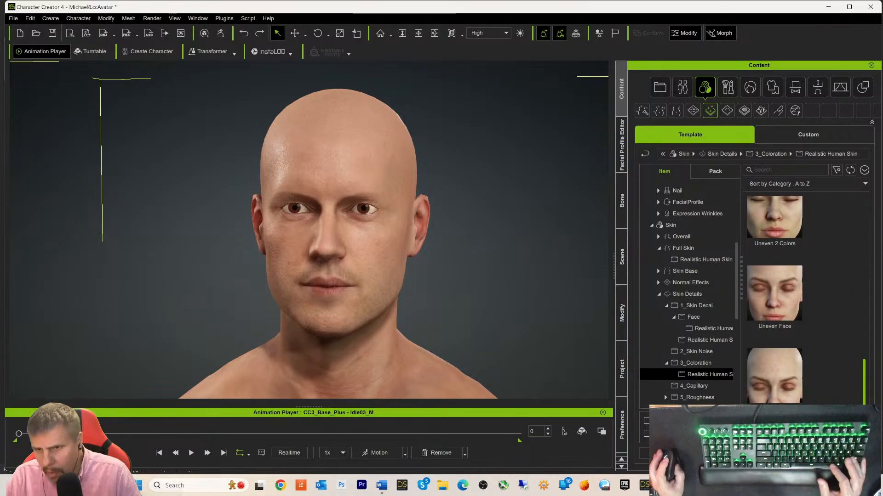
pyautogui.moveTo(861, 414)
pyautogui.mouseDown()
pyautogui.moveTo(862, 405)
pyautogui.moveTo(861, 414)
pyautogui.mouseUp()
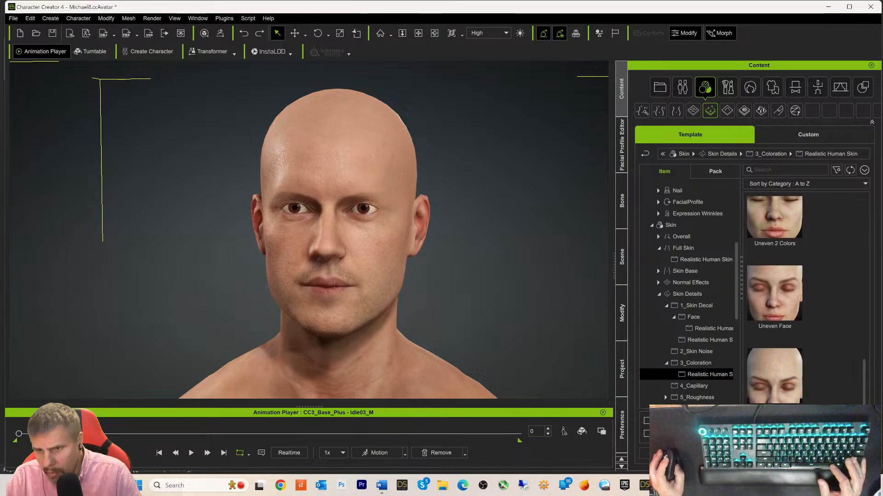
# - Look at 4_Capillary, then list the 5_Roughness Realistic Human Skin presets
pyautogui.click(681, 386)
pyautogui.scroll(-1, 697, 365)
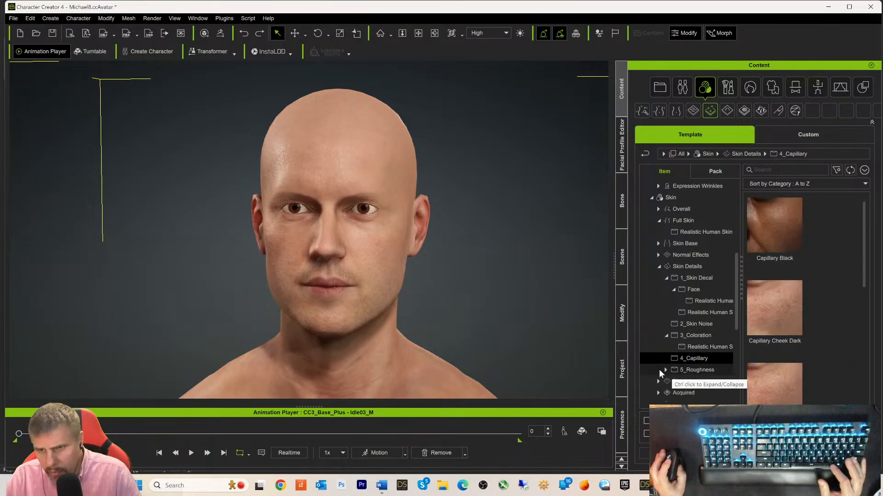
pyautogui.click(664, 370)
pyautogui.click(682, 382)
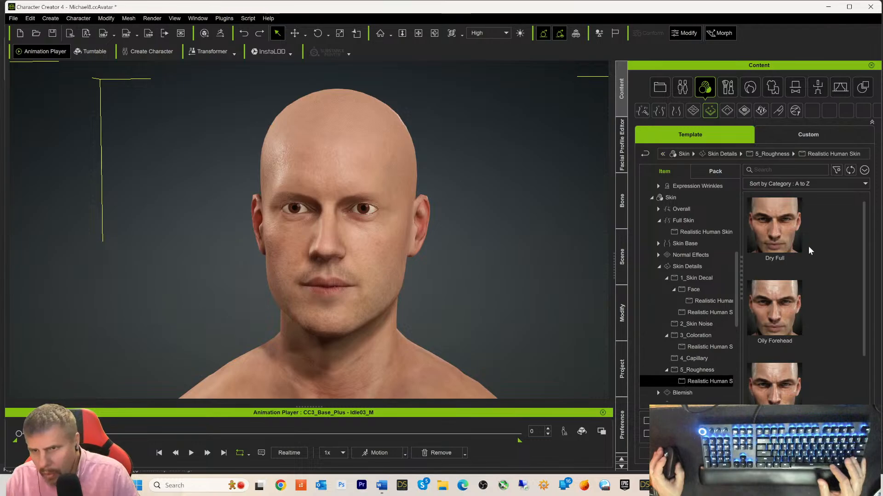
# - Select and apply the Dry Full roughness preset to Michael8's skin
pyautogui.click(781, 238)
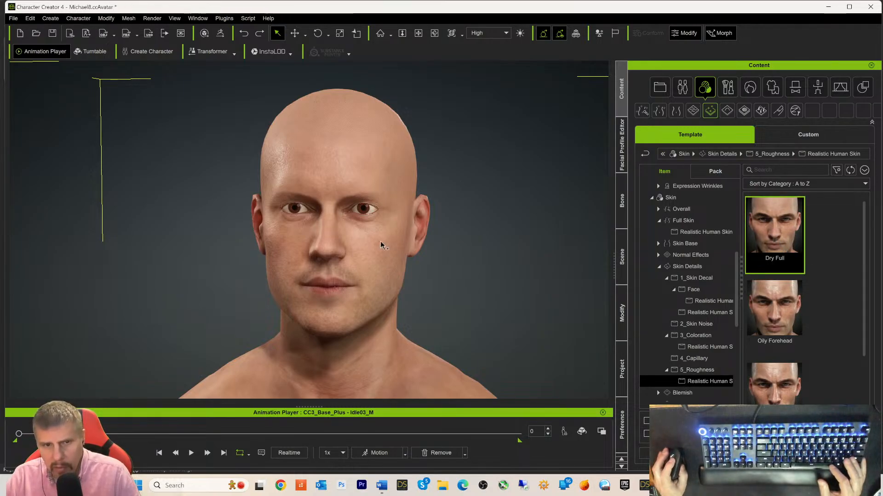
pyautogui.doubleClick(754, 236)
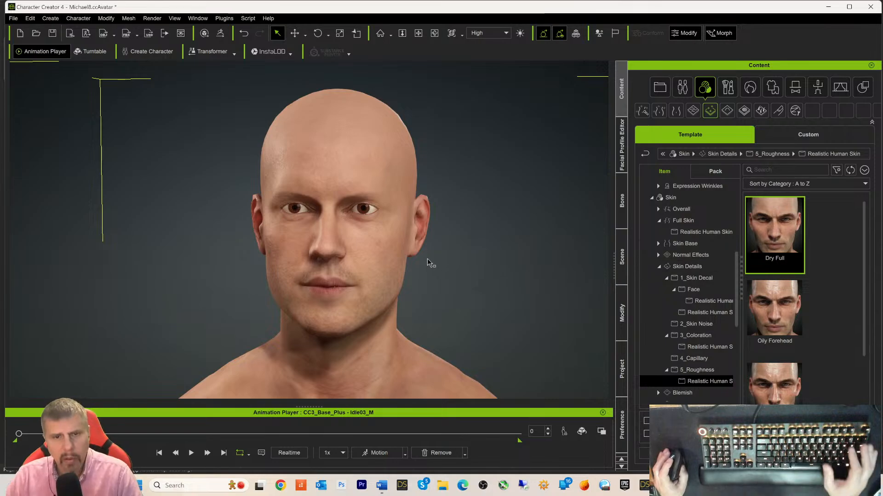
pyautogui.scroll(-5, 471, 246)
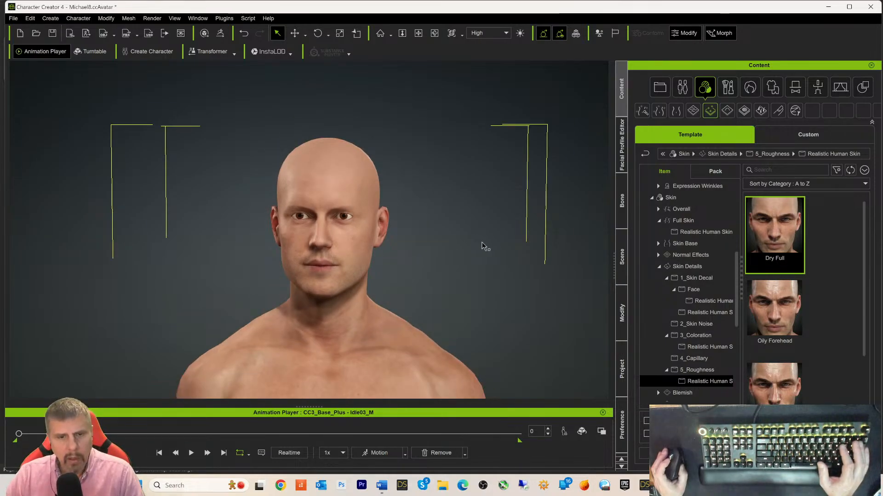
pyautogui.scroll(-4, 481, 244)
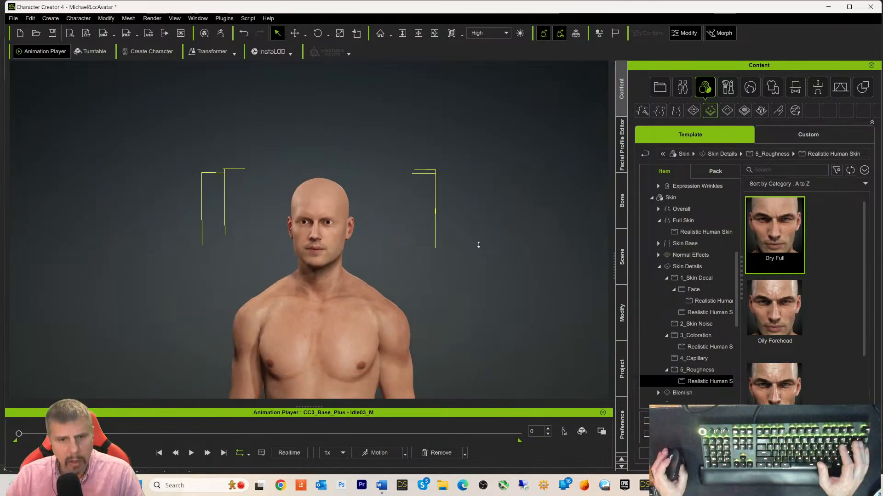
pyautogui.scroll(6, 479, 245)
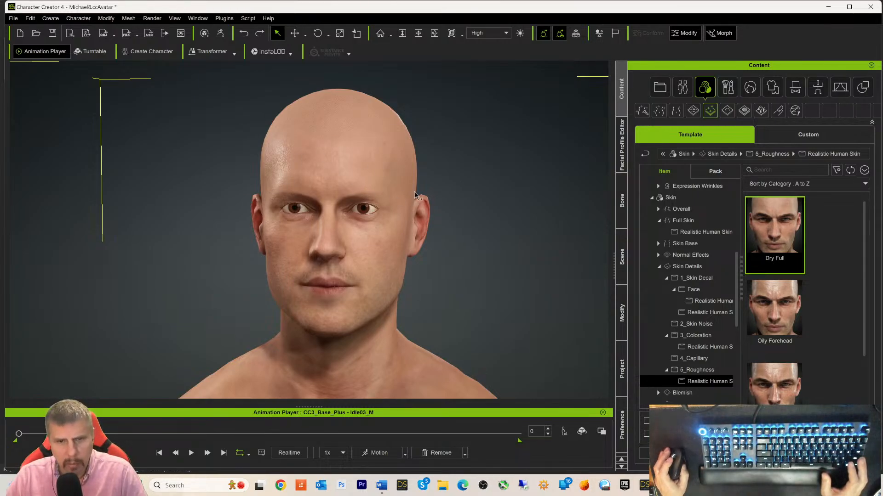
# - From Skin > Body Hair, apply the third Full Body hair preset for chest hair
pyautogui.scroll(-3, 460, 230)
pyautogui.scroll(-2, 676, 294)
pyautogui.scroll(-2, 678, 297)
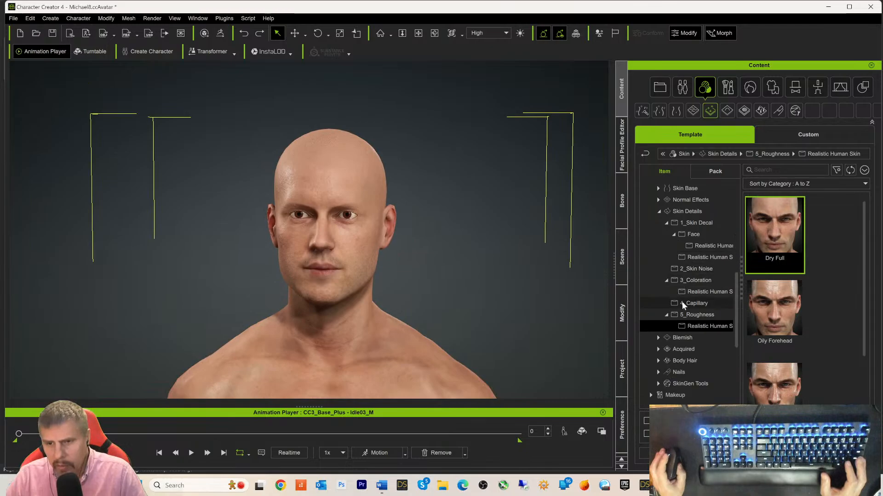
pyautogui.click(676, 344)
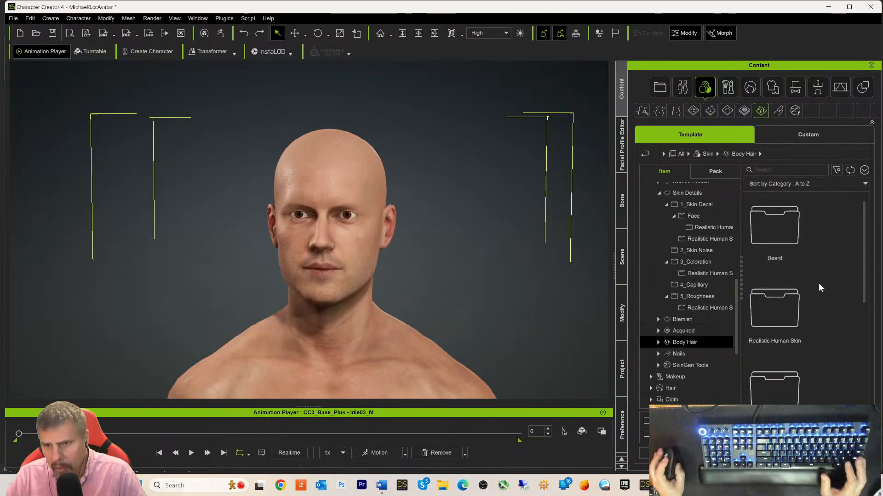
pyautogui.scroll(-1, 823, 286)
pyautogui.scroll(-3, 825, 295)
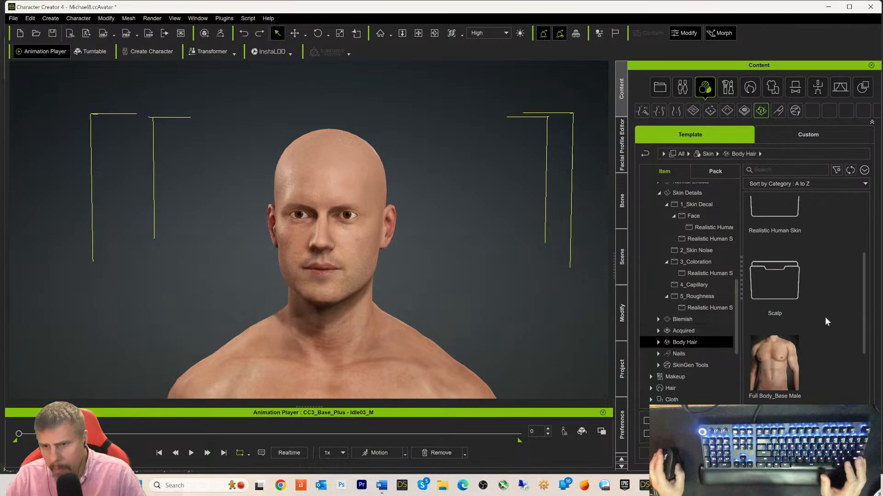
pyautogui.scroll(-3, 825, 318)
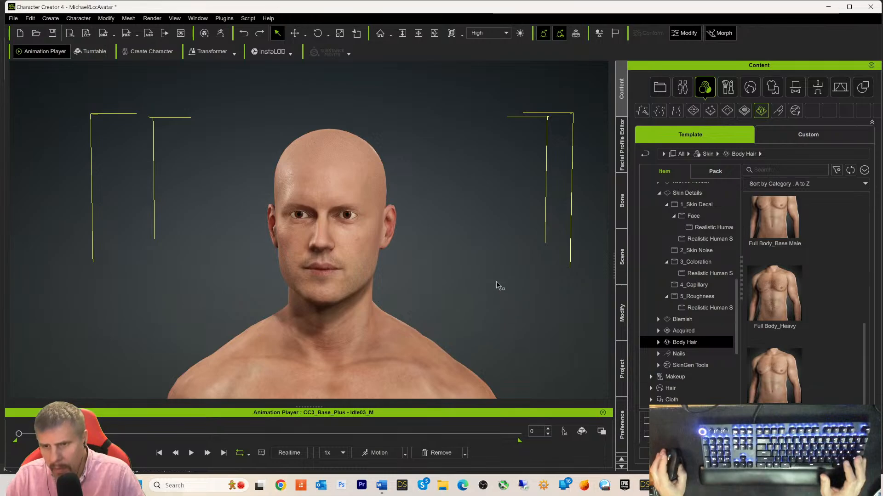
pyautogui.scroll(-3, 496, 284)
pyautogui.scroll(-2, 493, 290)
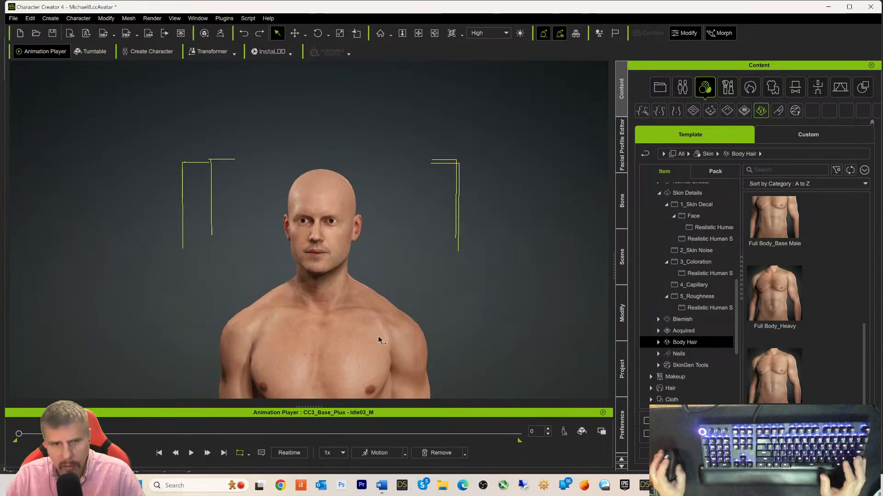
pyautogui.doubleClick(772, 377)
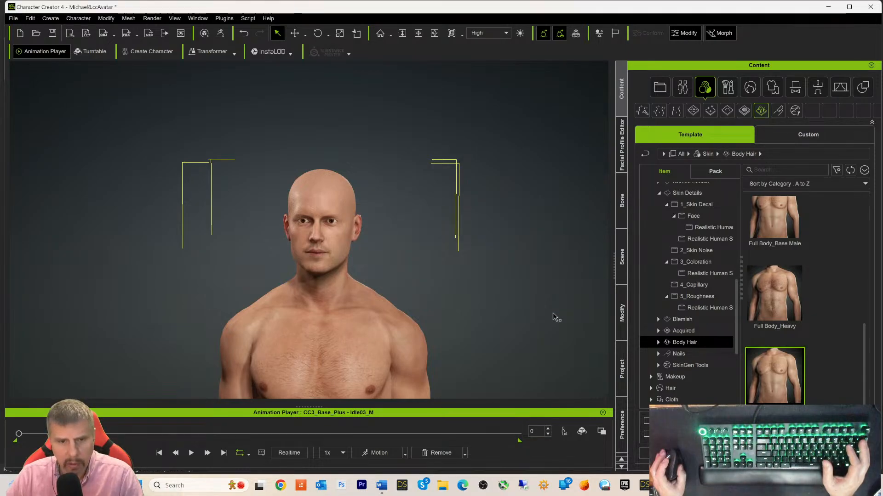
pyautogui.scroll(-4, 510, 283)
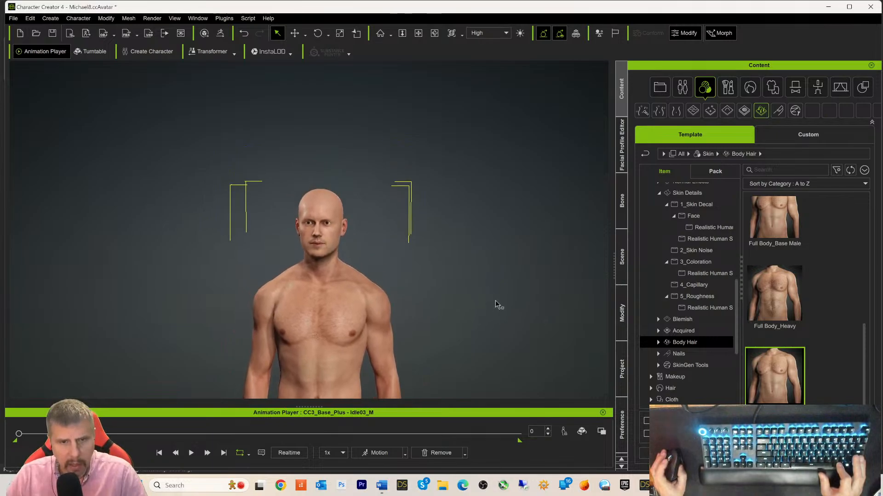
pyautogui.scroll(6, 495, 300)
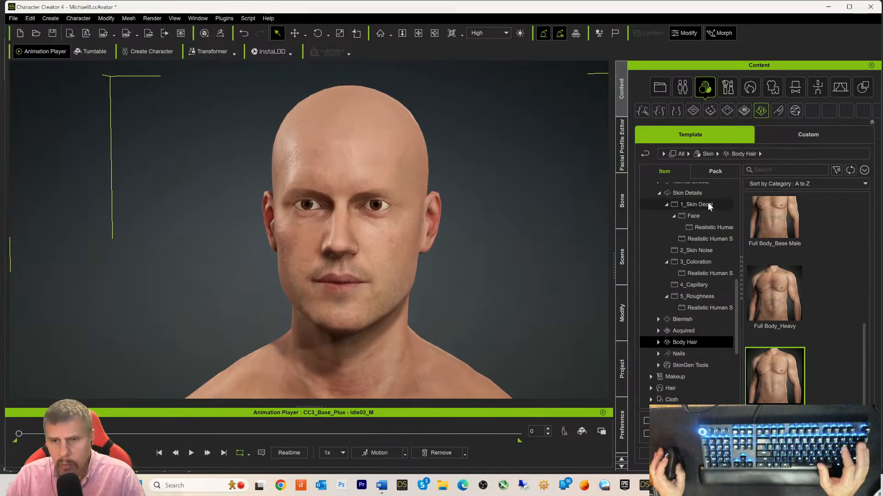
# - Apply the Eyes_02 eye preset, accepting the SkinGen warning with OK
pyautogui.scroll(2, 691, 256)
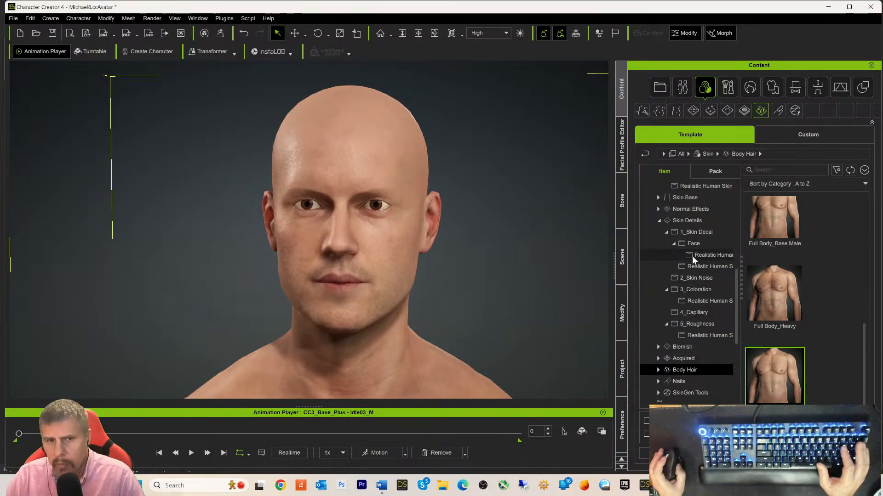
pyautogui.scroll(8, 700, 262)
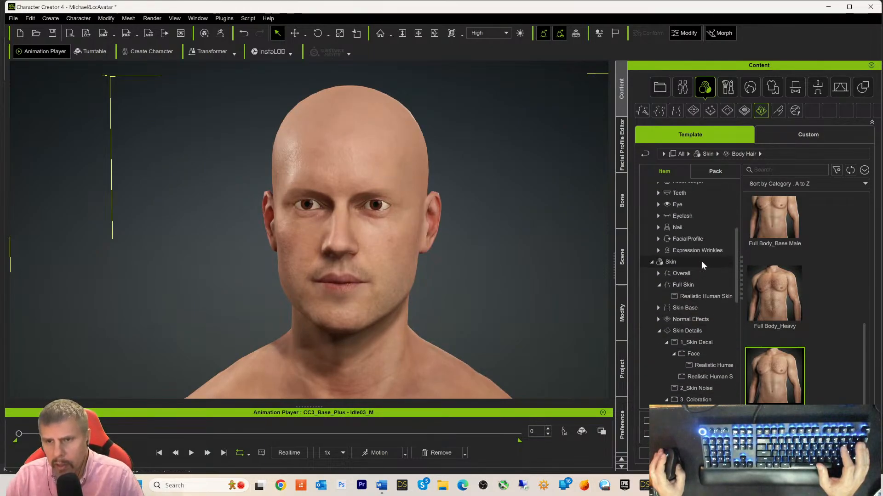
pyautogui.scroll(6, 701, 261)
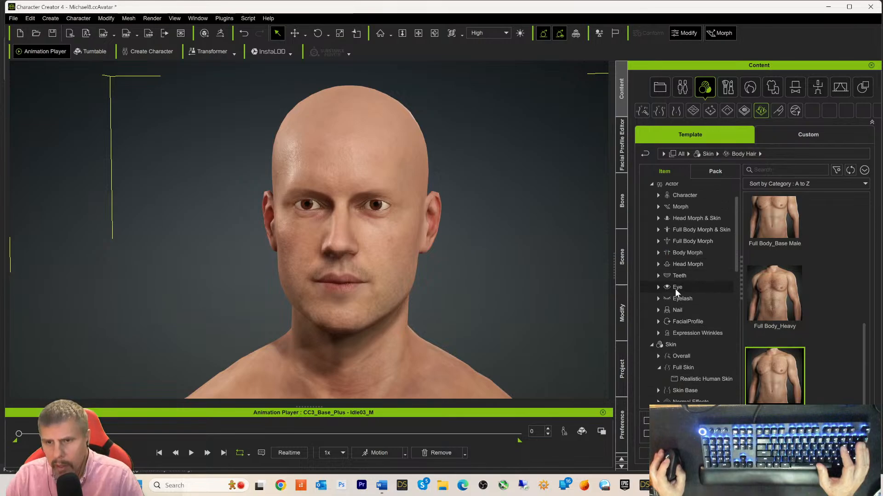
pyautogui.click(677, 289)
pyautogui.scroll(-3, 826, 295)
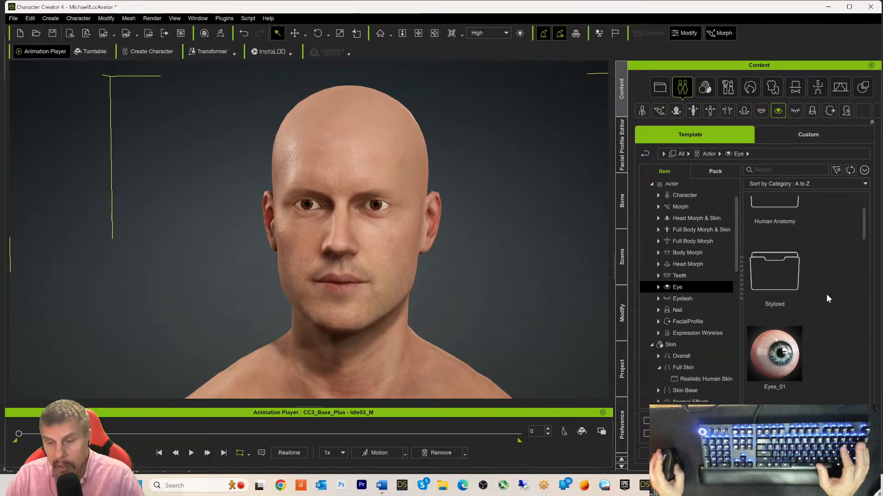
pyautogui.scroll(-1, 824, 295)
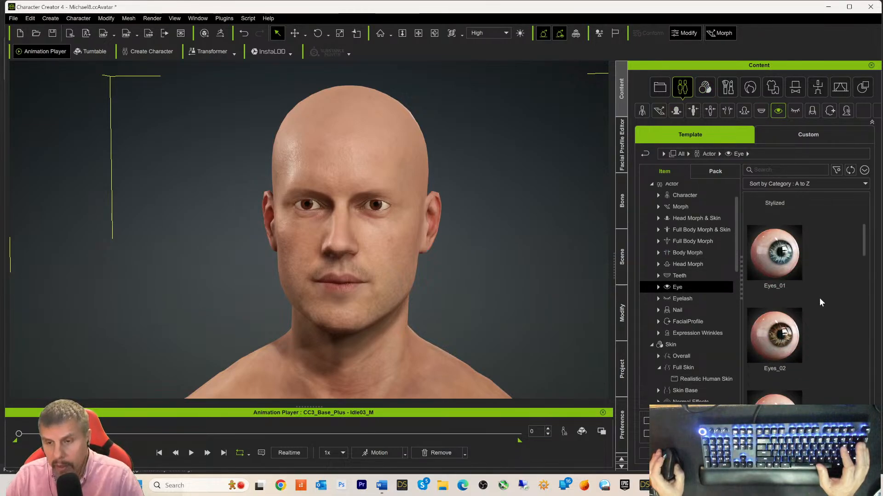
pyautogui.doubleClick(771, 336)
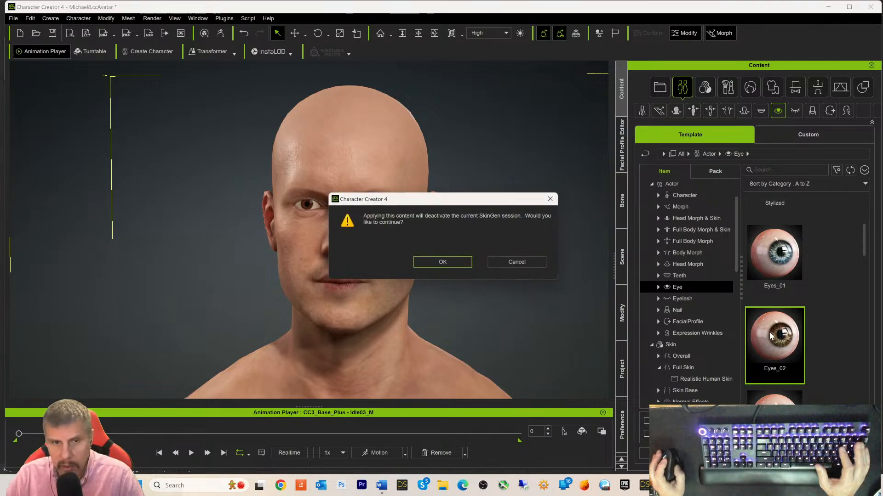
pyautogui.click(441, 262)
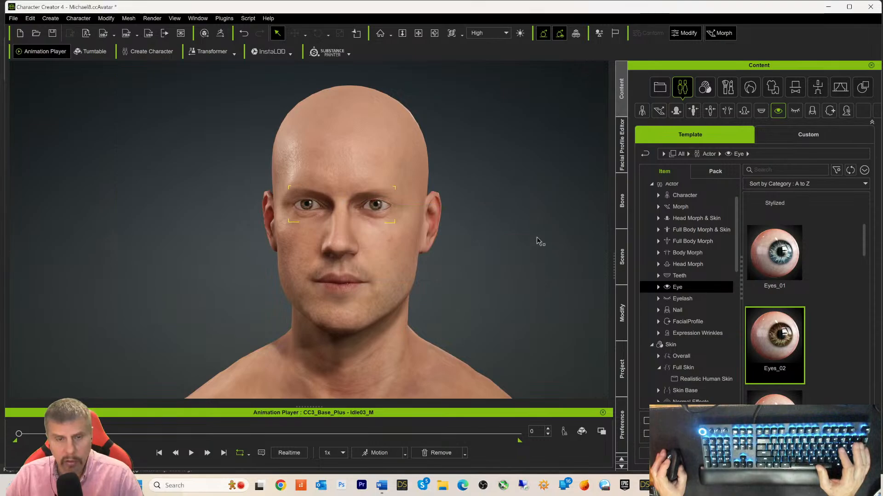
# - List the Actor Eyelash presets such as Curved_Large, Curved_Small and Natural
pyautogui.scroll(2, 536, 236)
pyautogui.scroll(-2, 535, 235)
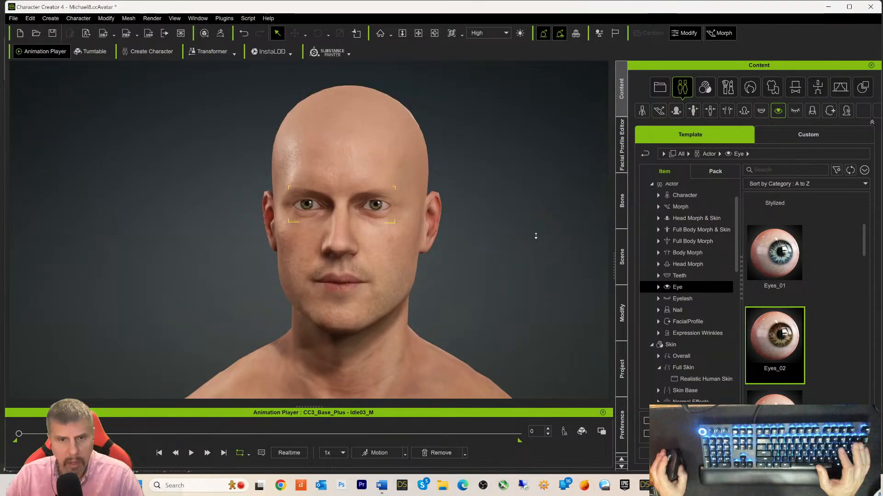
pyautogui.scroll(-1, 536, 236)
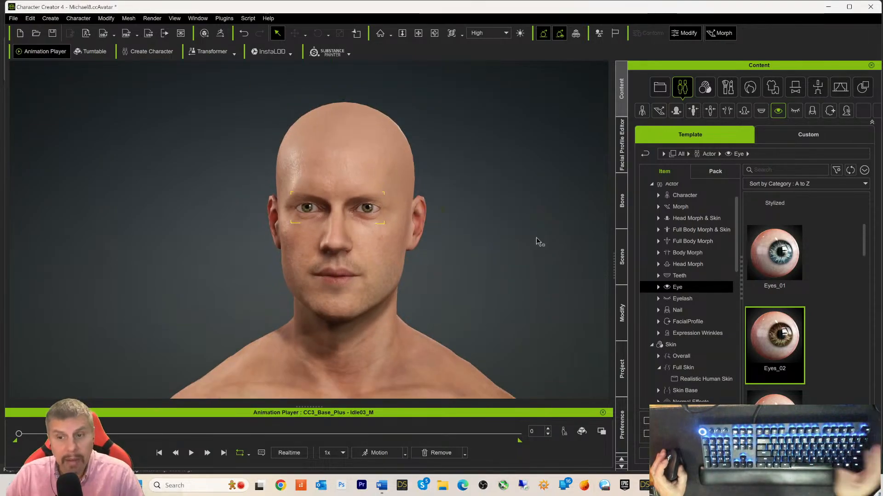
pyautogui.scroll(2, 536, 237)
pyautogui.scroll(-1, 536, 237)
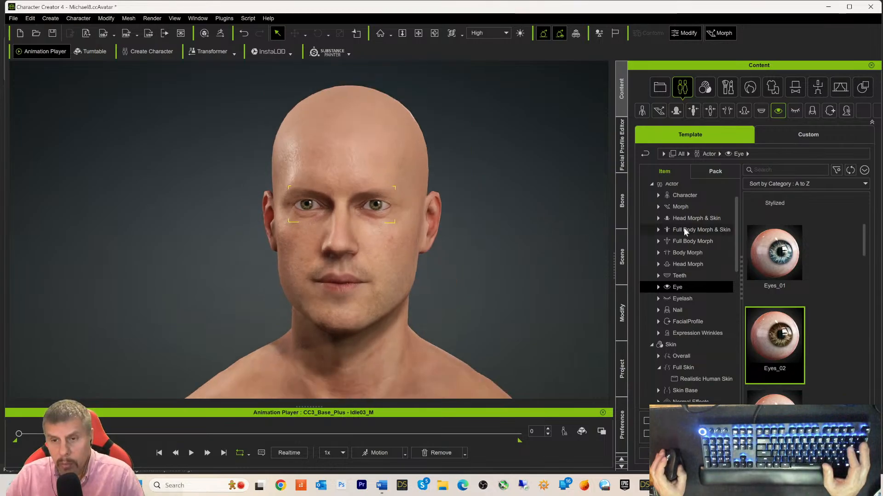
pyautogui.scroll(2, 708, 259)
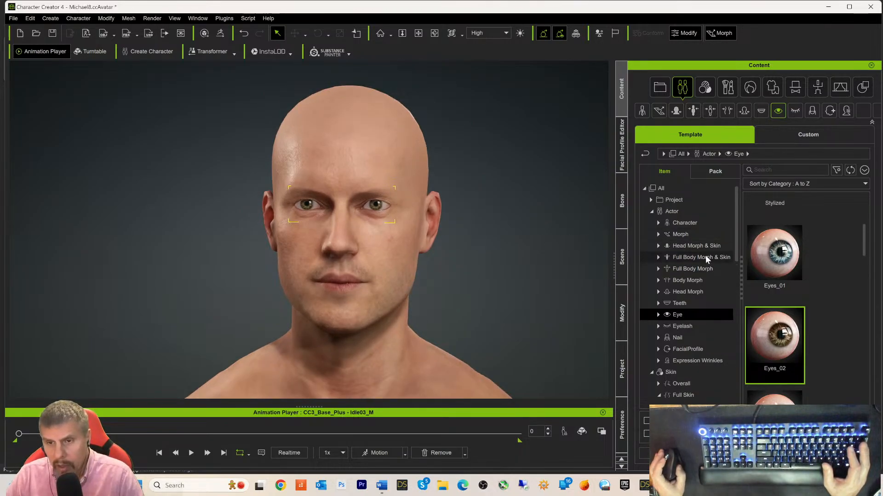
pyautogui.click(680, 325)
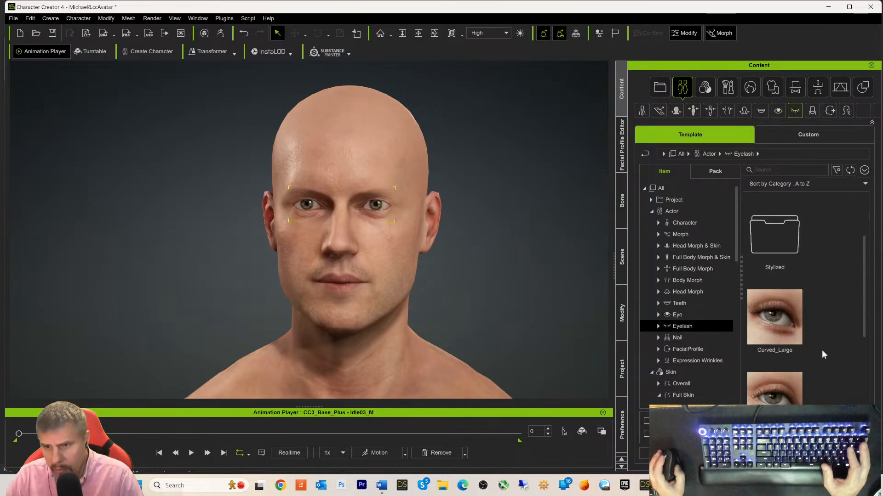
pyautogui.scroll(-4, 821, 351)
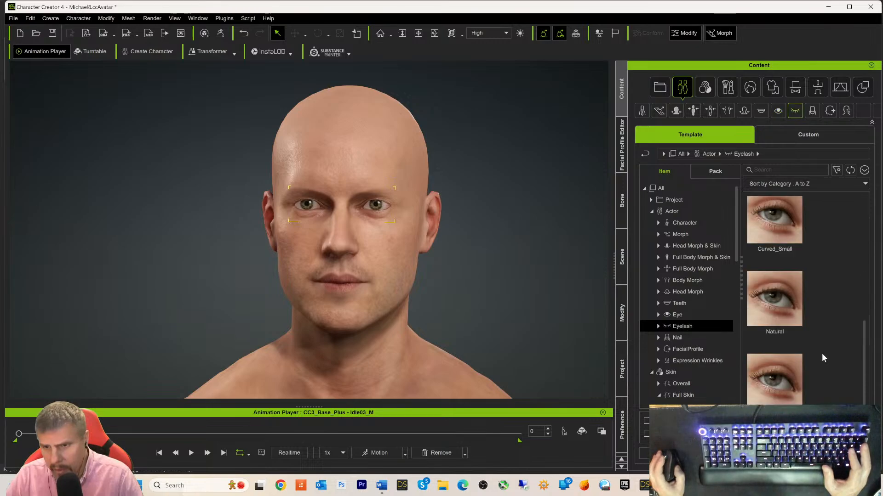
# - Apply the Natural eyelash preset with Apply Morph and Apply Textures checked
pyautogui.scroll(3, 823, 352)
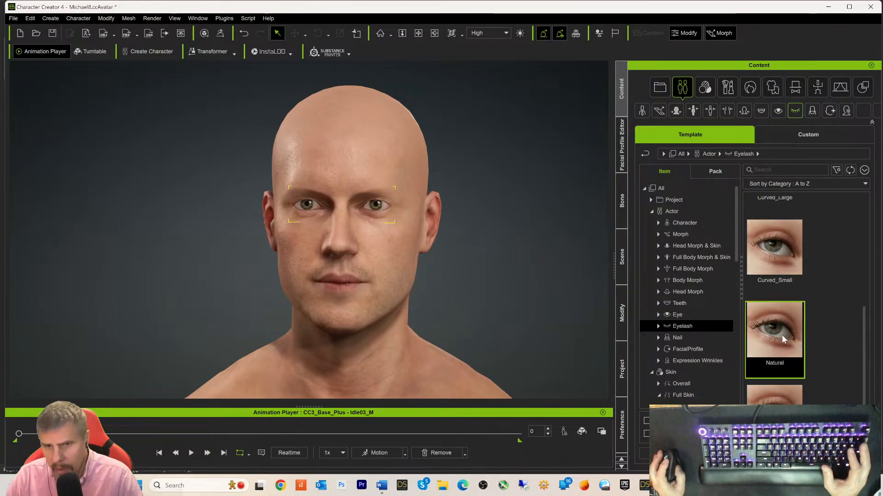
pyautogui.doubleClick(774, 337)
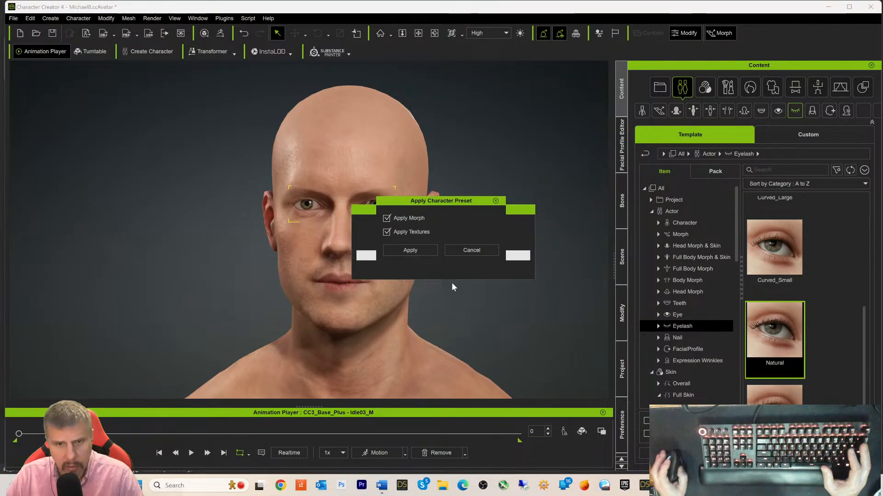
pyautogui.click(405, 251)
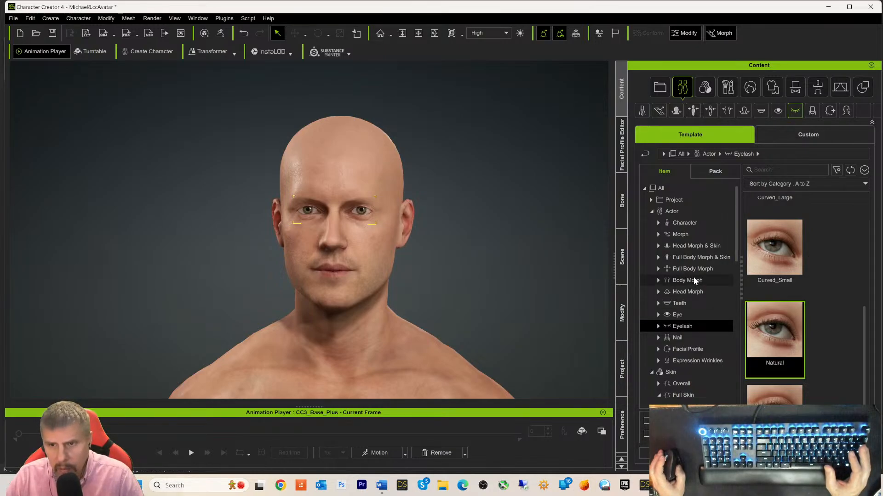
# - Collapse Actor and Skin, then open Hair > HairGroup > Eyebrows presets
pyautogui.scroll(-1, 692, 286)
pyautogui.scroll(-1, 694, 308)
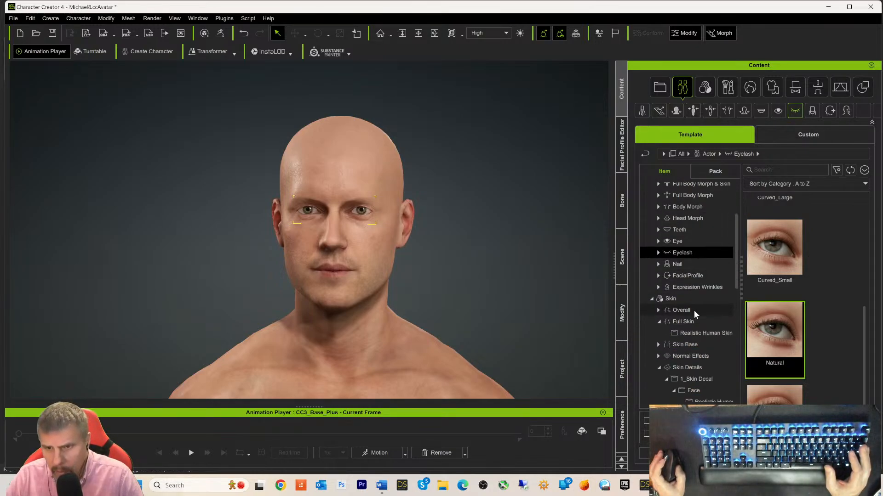
pyautogui.scroll(2, 694, 311)
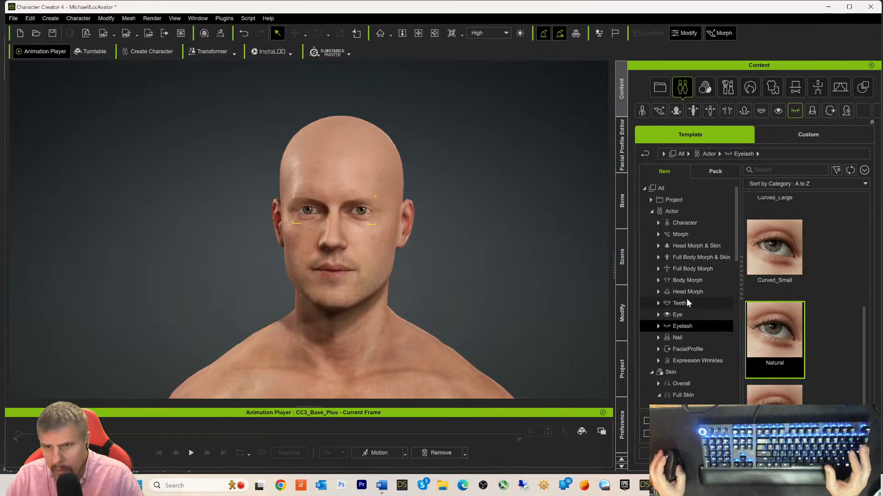
pyautogui.click(650, 212)
pyautogui.click(651, 223)
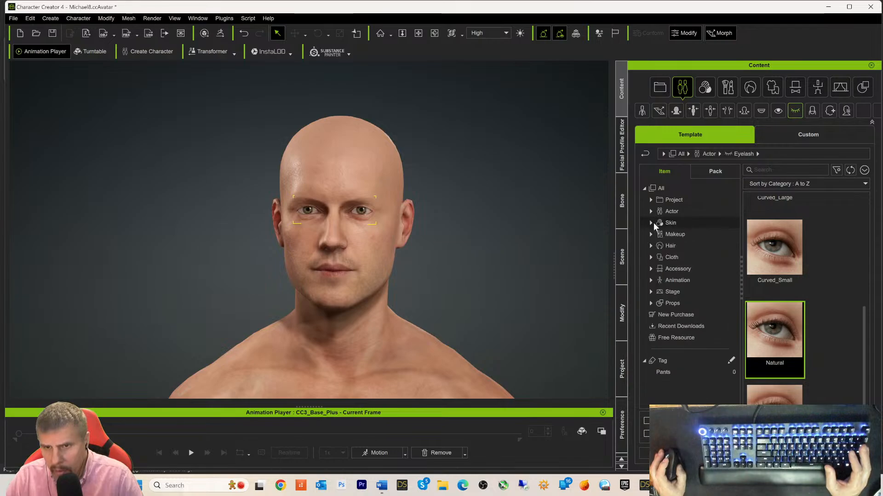
pyautogui.click(651, 246)
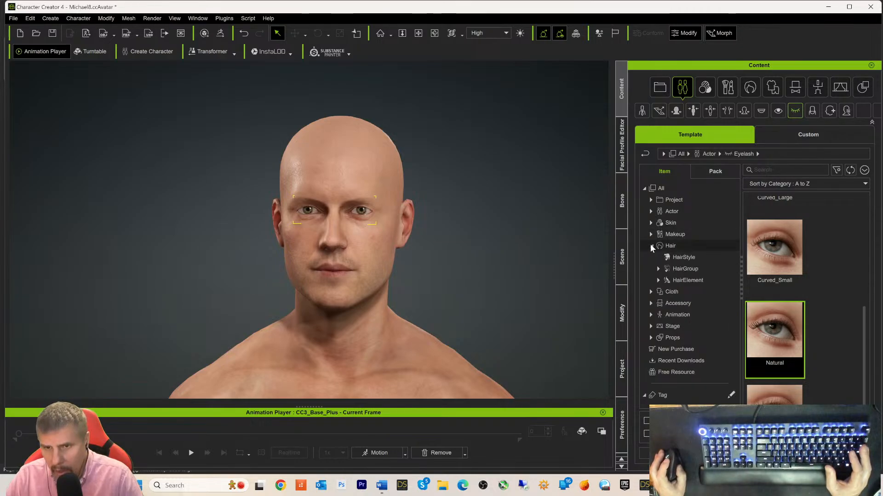
pyautogui.doubleClick(672, 281)
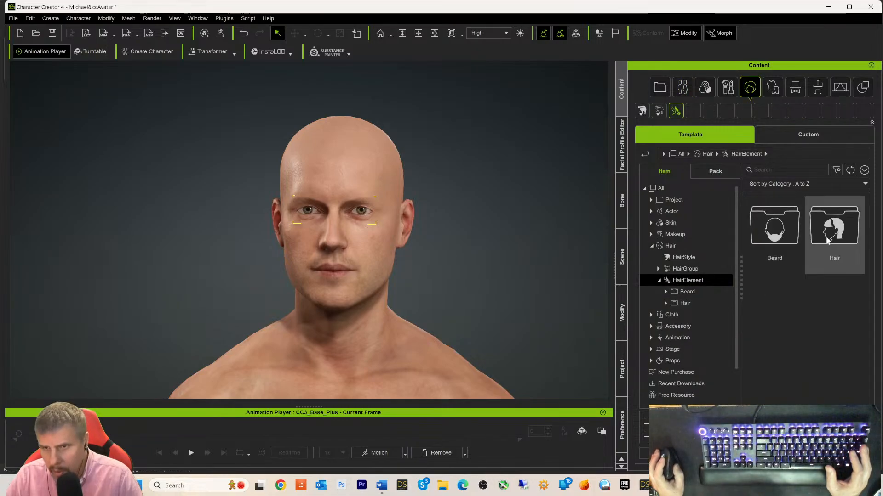
pyautogui.click(672, 270)
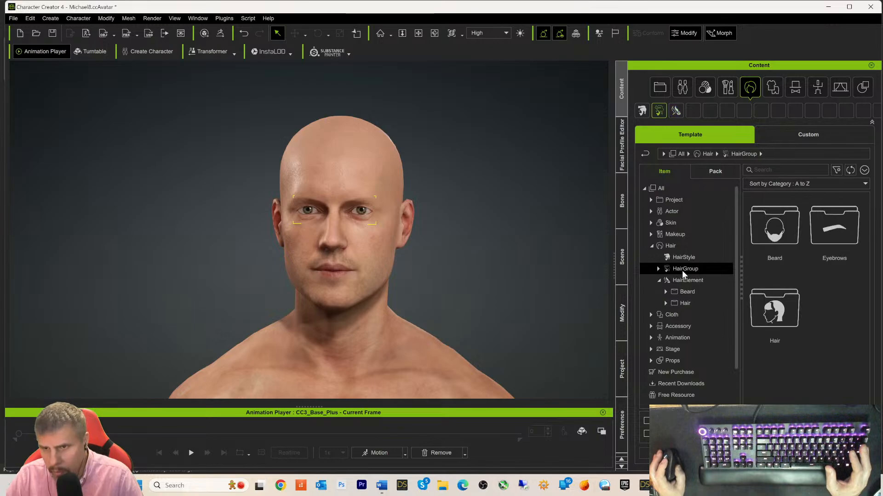
pyautogui.doubleClick(837, 227)
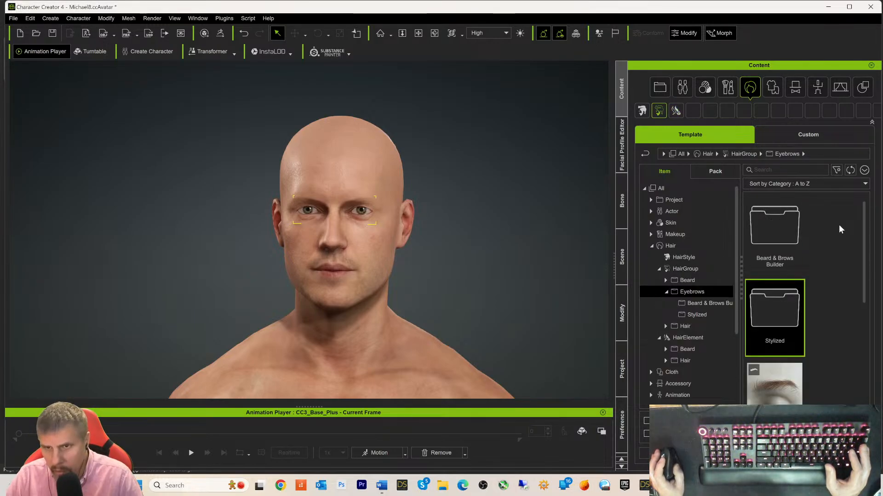
# - Try the Kevin eyebrows on Michael8, then undo them with Ctrl+Z
pyautogui.scroll(-4, 818, 298)
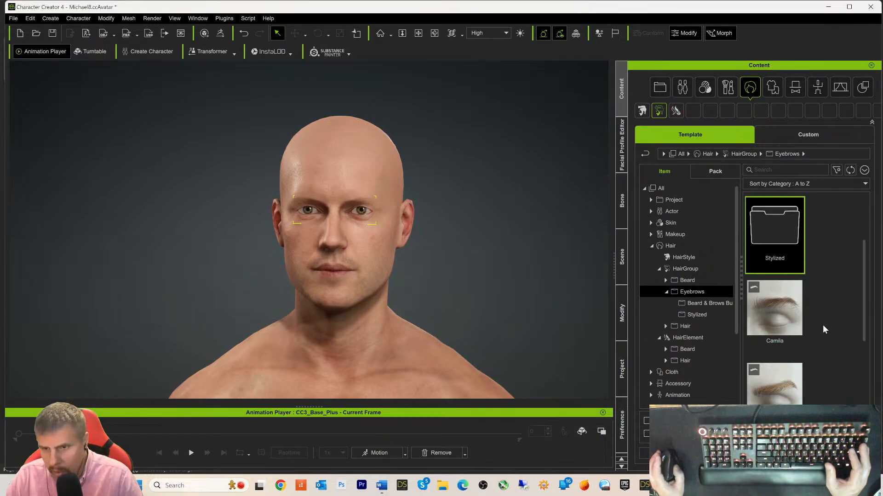
pyautogui.scroll(-1, 843, 317)
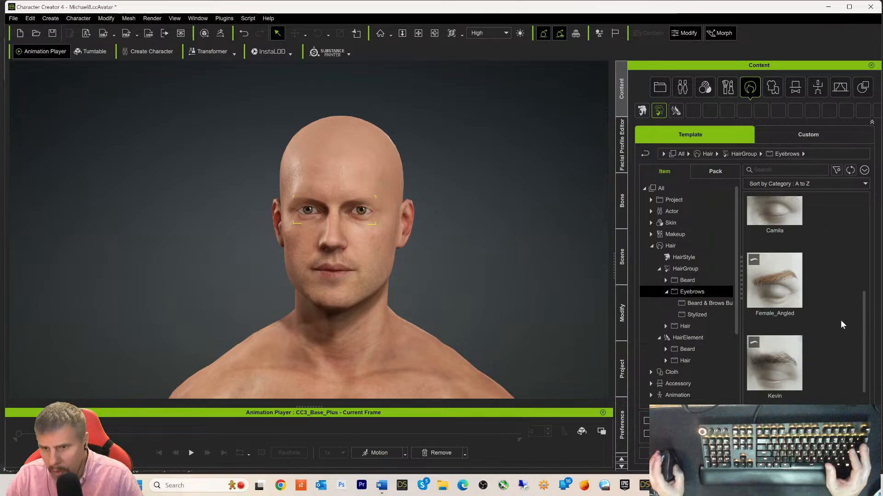
pyautogui.doubleClick(776, 349)
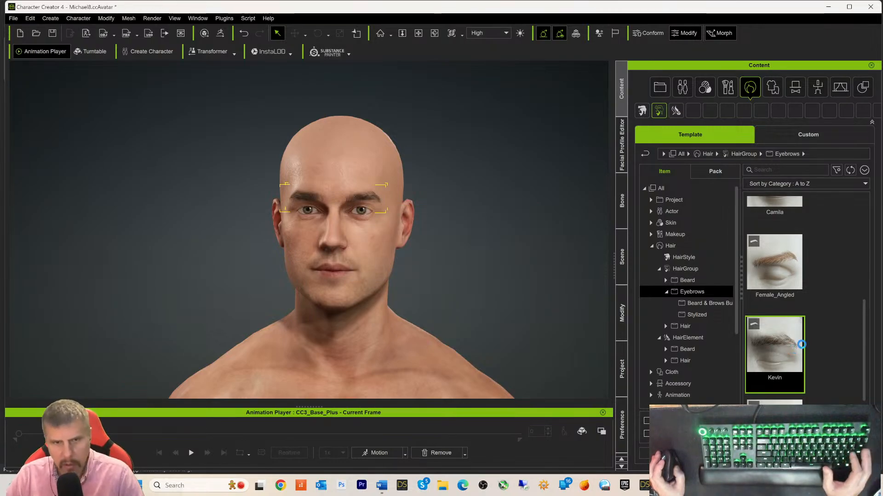
pyautogui.hotkey('ctrl', 'z')
pyautogui.scroll(-1, 831, 318)
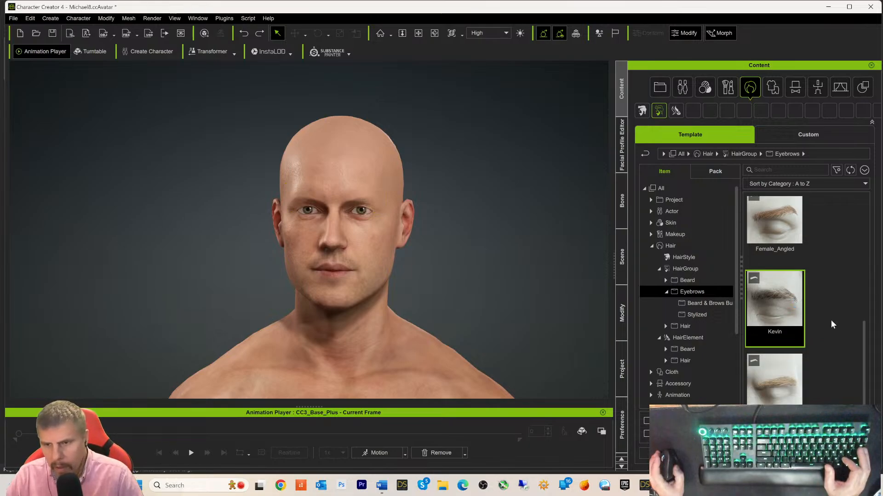
pyautogui.scroll(1, 818, 374)
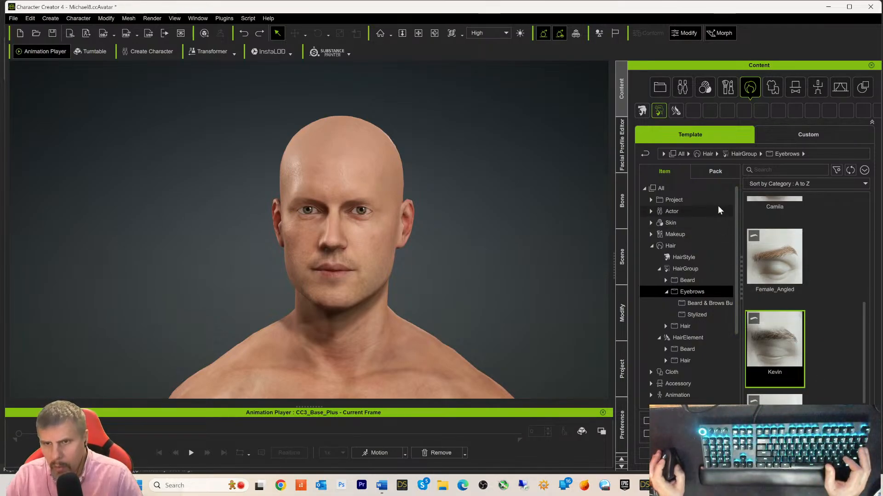
# - Browse the HairGroup hair packs and open the Beard & Brows Builder pack
pyautogui.click(718, 172)
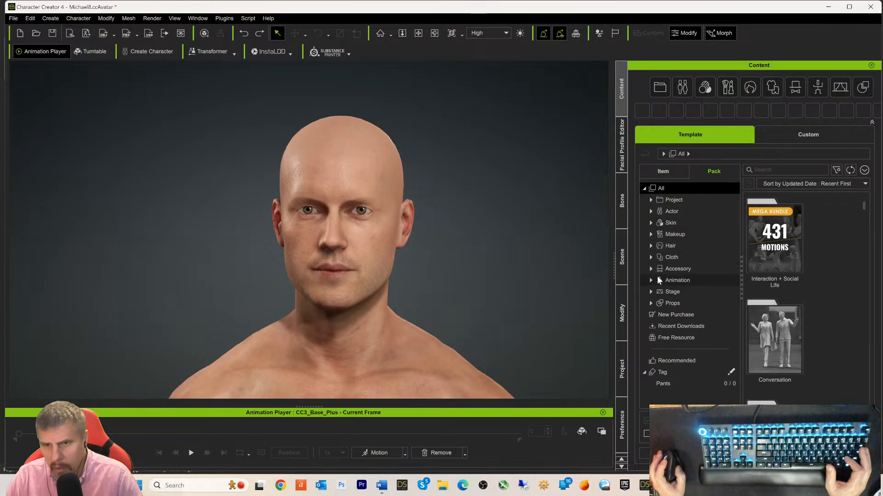
pyautogui.click(651, 246)
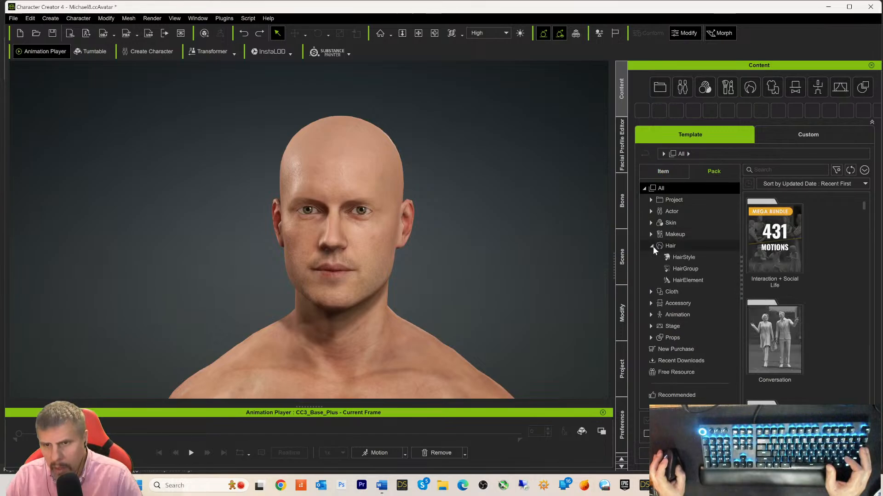
pyautogui.click(674, 269)
pyautogui.scroll(-1, 838, 309)
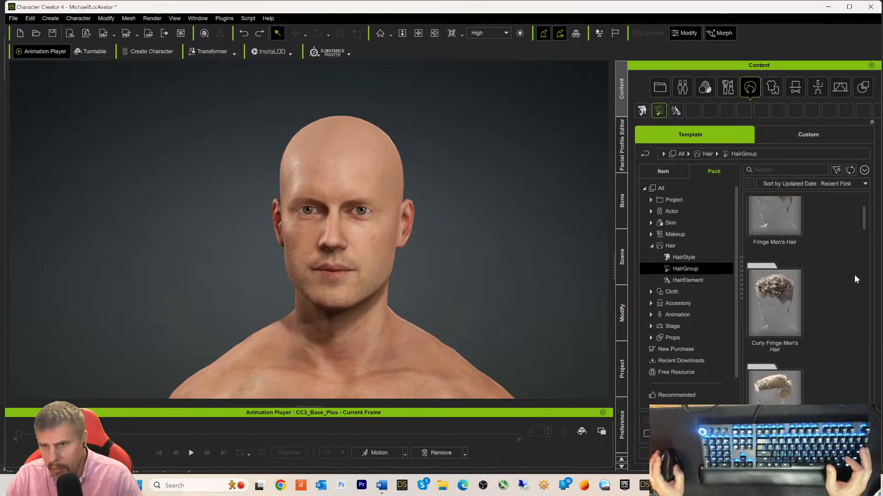
pyautogui.moveTo(862, 222); pyautogui.dragTo(861, 416)
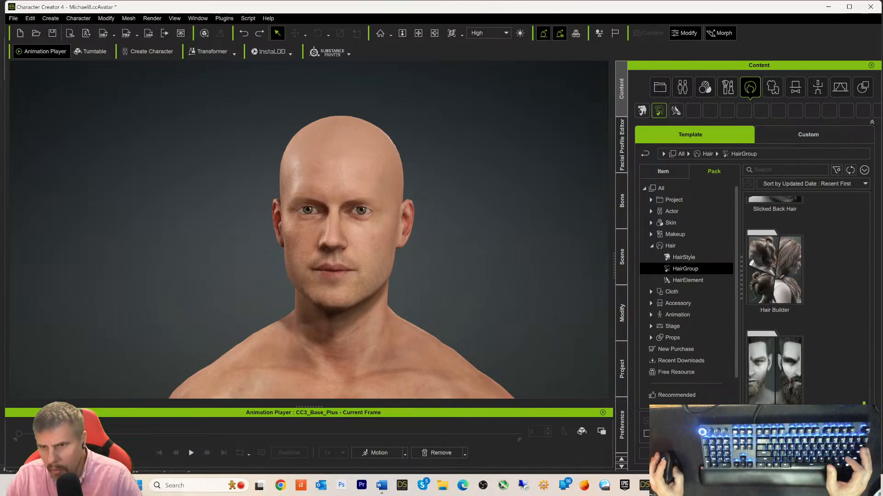
pyautogui.doubleClick(782, 380)
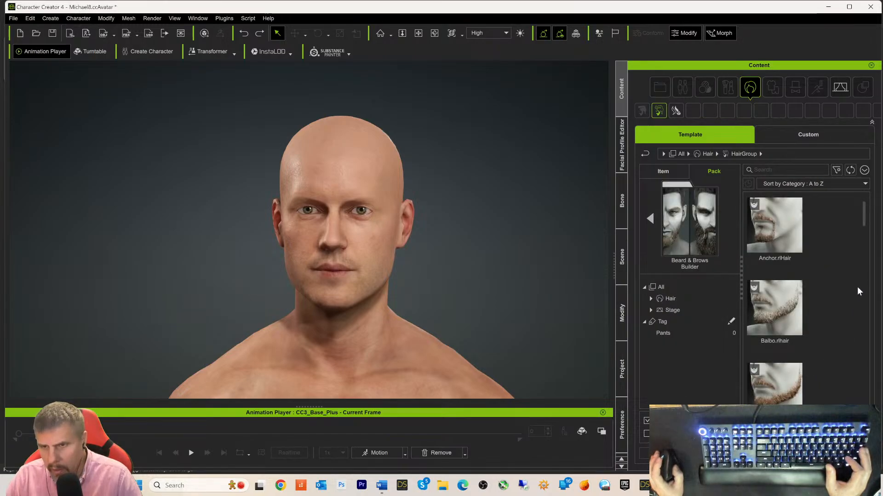
# - Try the Balbo beard, then give the character the Short Boxed beard and Male_Curly eyebrows
pyautogui.scroll(-2, 862, 267)
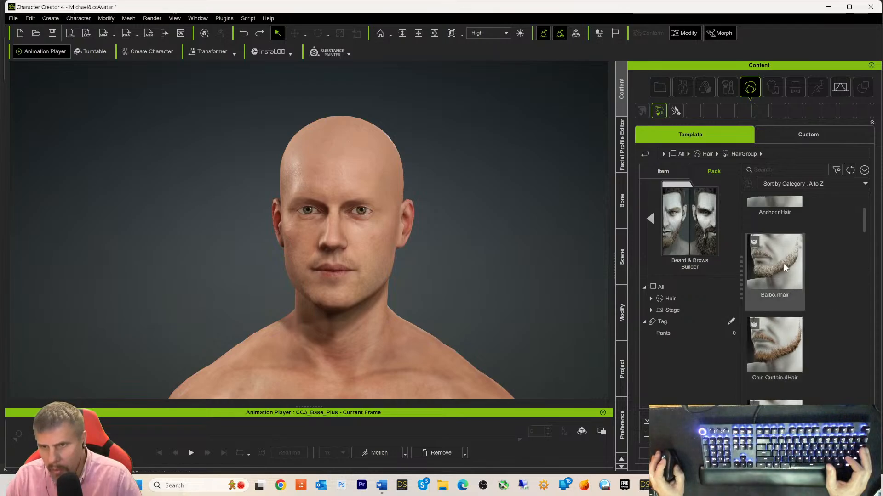
pyautogui.moveTo(784, 268); pyautogui.dragTo(341, 287)
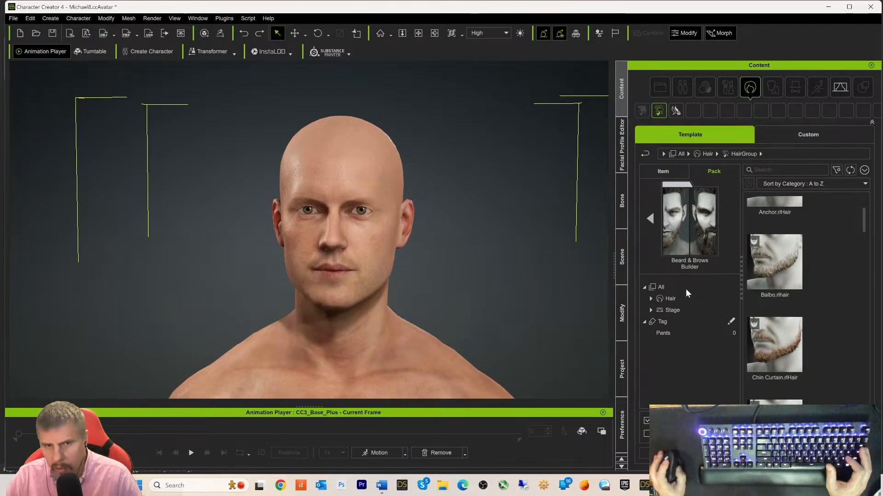
pyautogui.doubleClick(772, 263)
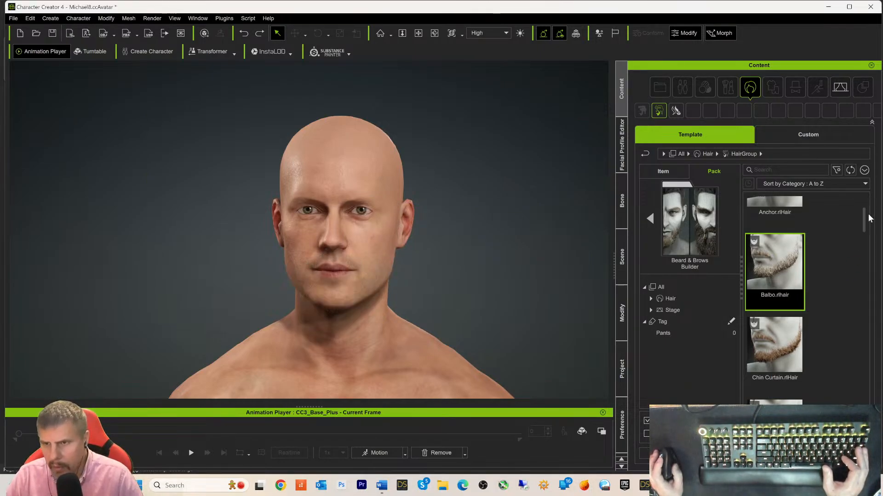
pyautogui.moveTo(866, 222); pyautogui.dragTo(865, 275)
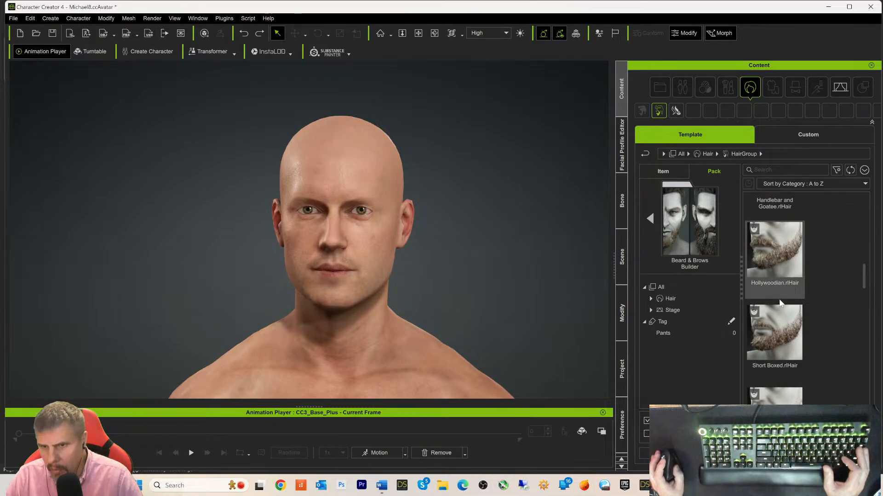
pyautogui.doubleClick(777, 336)
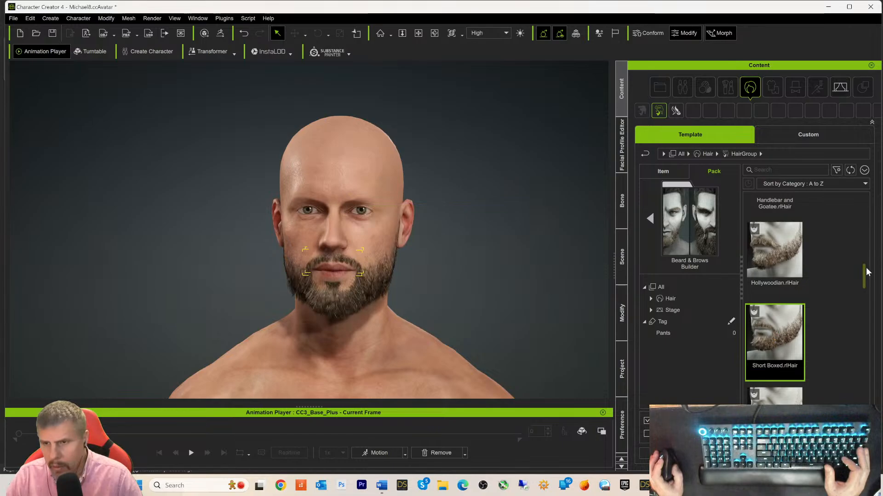
pyautogui.moveTo(866, 275); pyautogui.dragTo(864, 351)
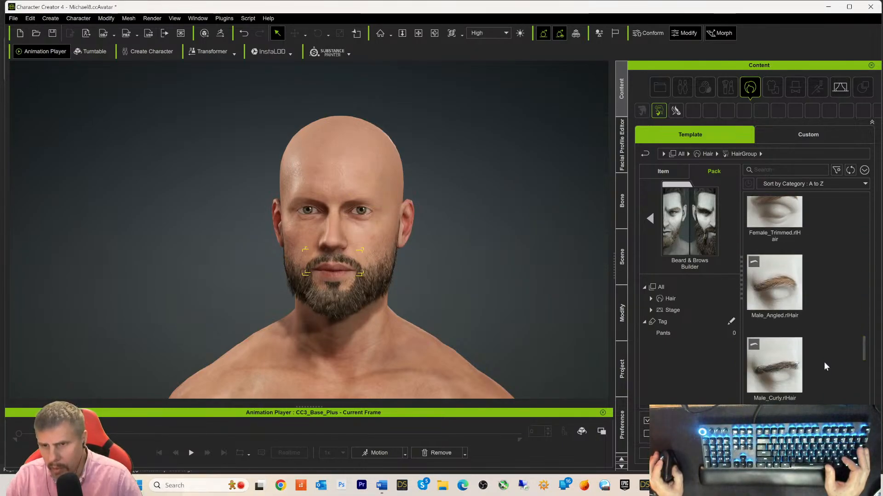
pyautogui.doubleClick(776, 381)
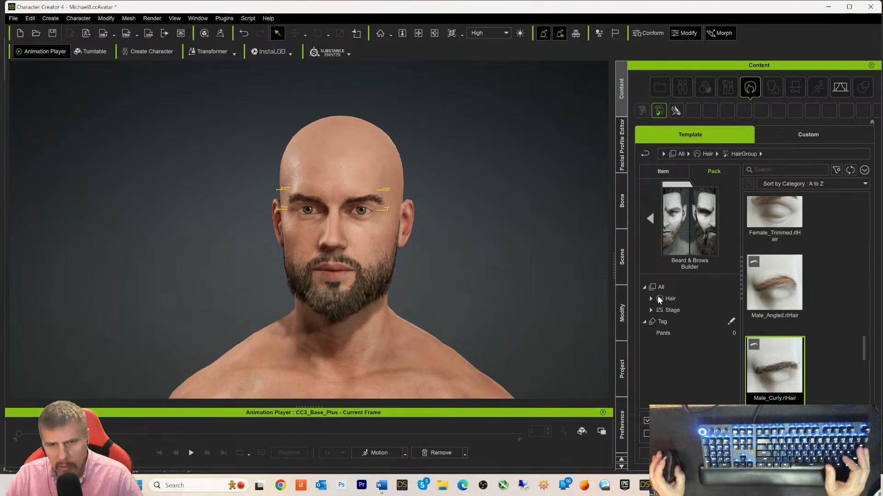
pyautogui.moveTo(862, 349); pyautogui.dragTo(862, 197)
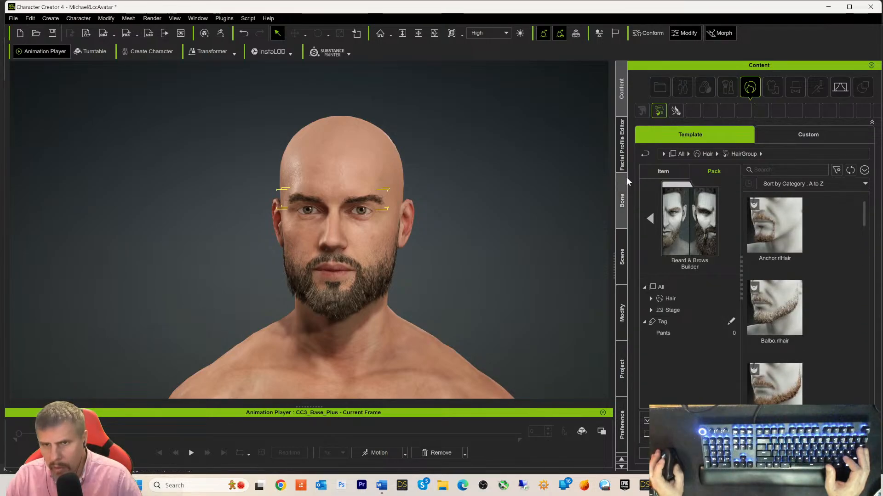
# - Try the Long Curls hair on the character, then undo it
pyautogui.click(644, 155)
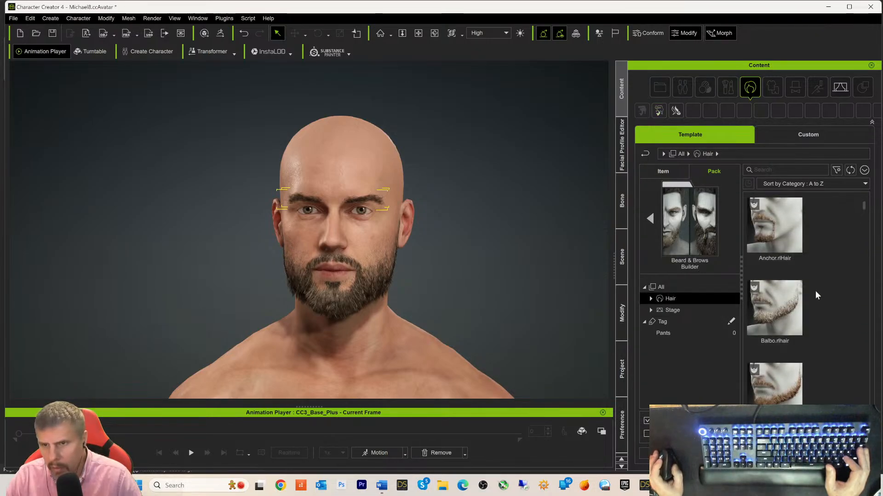
pyautogui.scroll(-2, 821, 294)
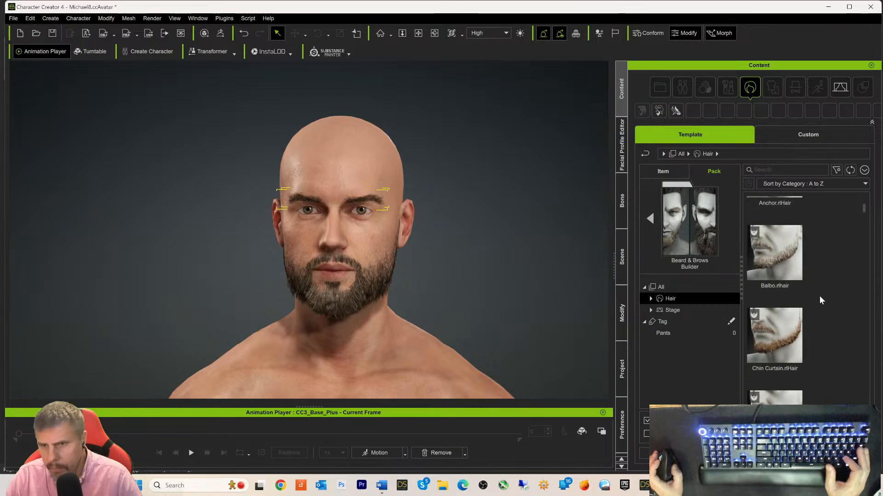
pyautogui.scroll(1, 819, 296)
pyautogui.click(644, 155)
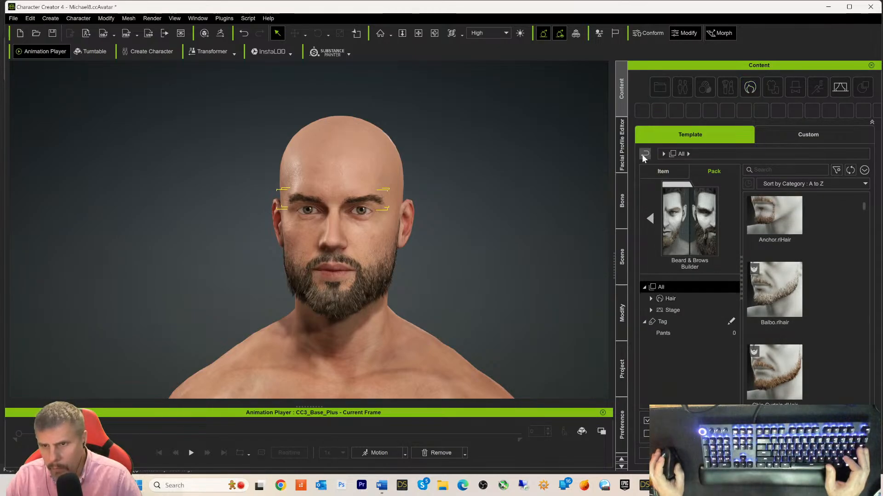
pyautogui.click(644, 156)
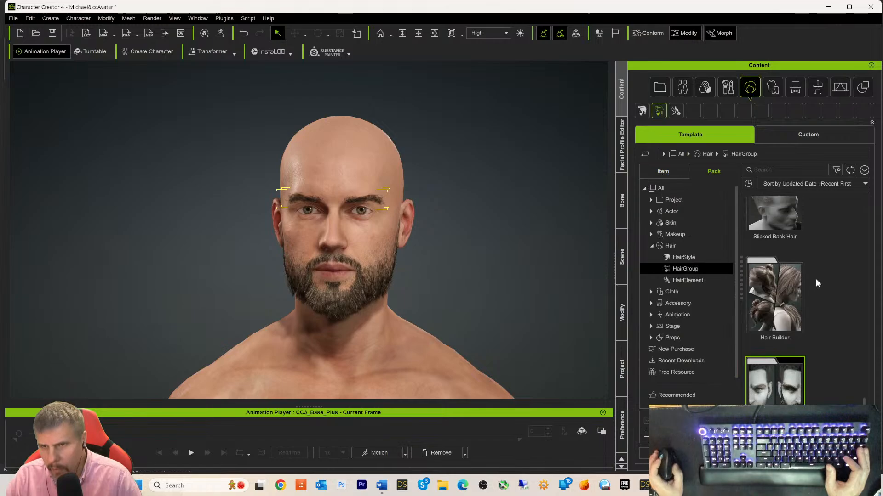
pyautogui.scroll(1, 815, 278)
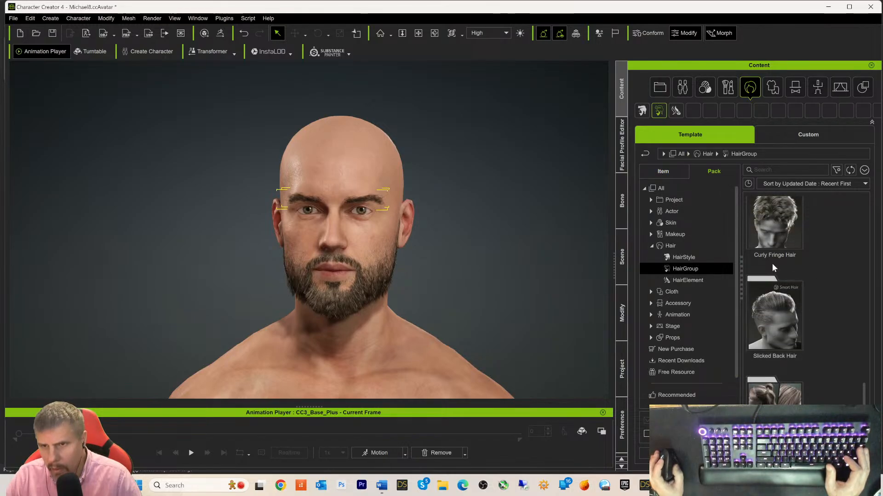
pyautogui.scroll(2, 788, 231)
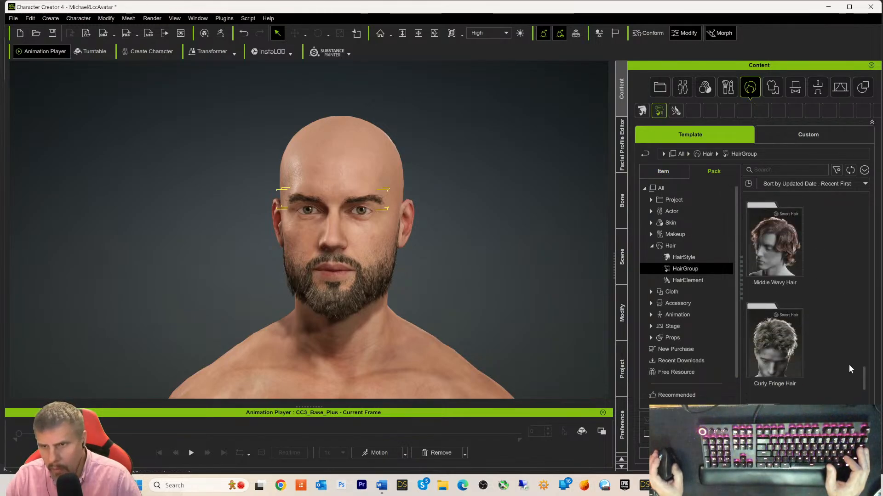
pyautogui.moveTo(863, 389); pyautogui.dragTo(861, 347)
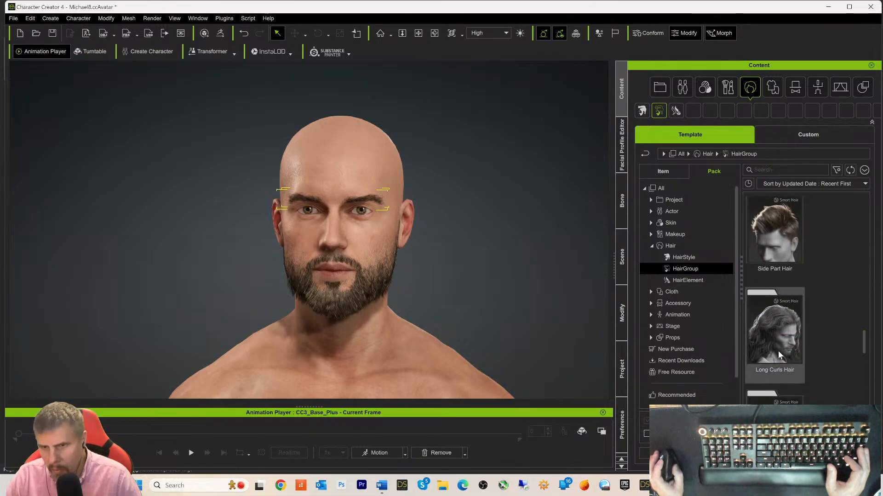
pyautogui.doubleClick(776, 351)
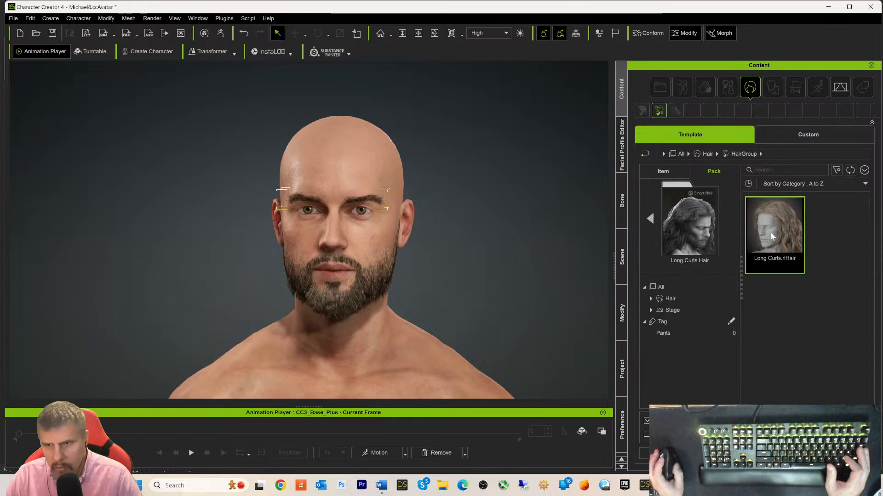
pyautogui.doubleClick(770, 232)
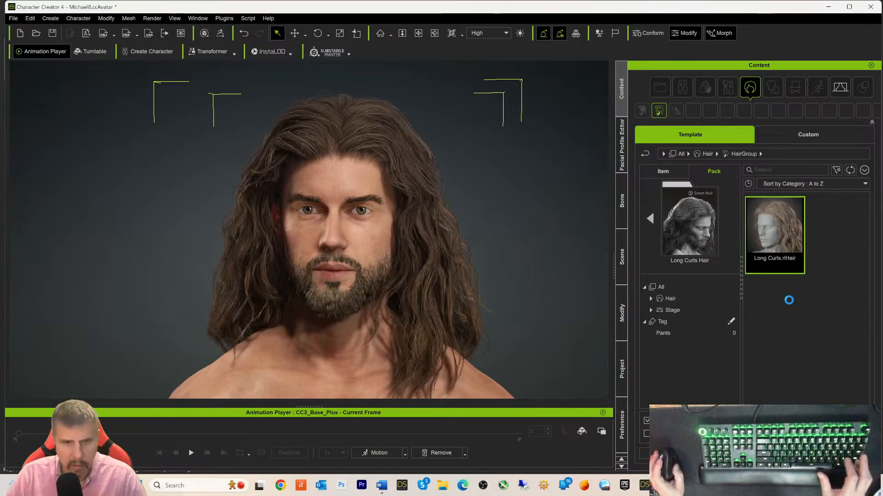
pyautogui.hotkey('ctrl', 'z')
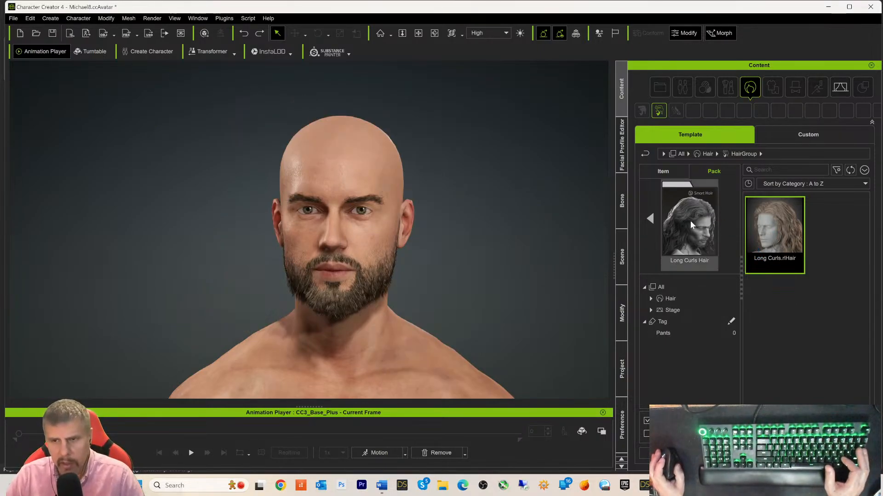
# - Try the Sweeping Bangs hair, undo it, and return to the hair packs list
pyautogui.click(644, 155)
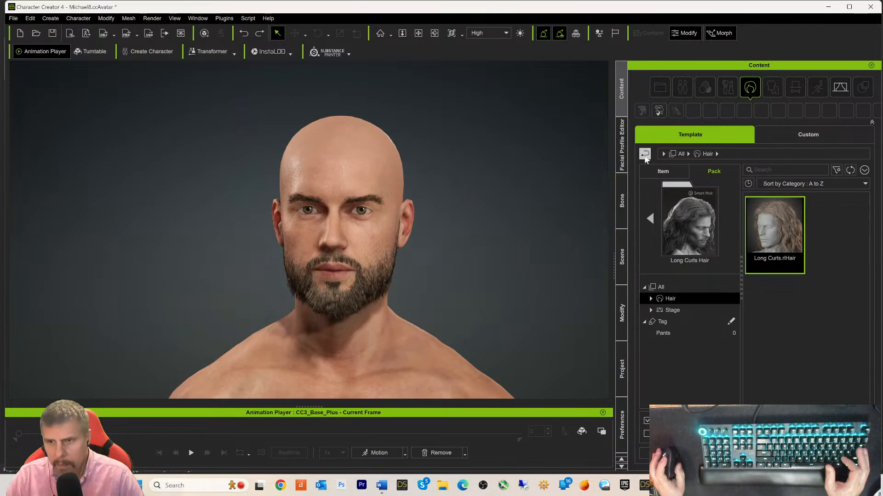
pyautogui.click(645, 156)
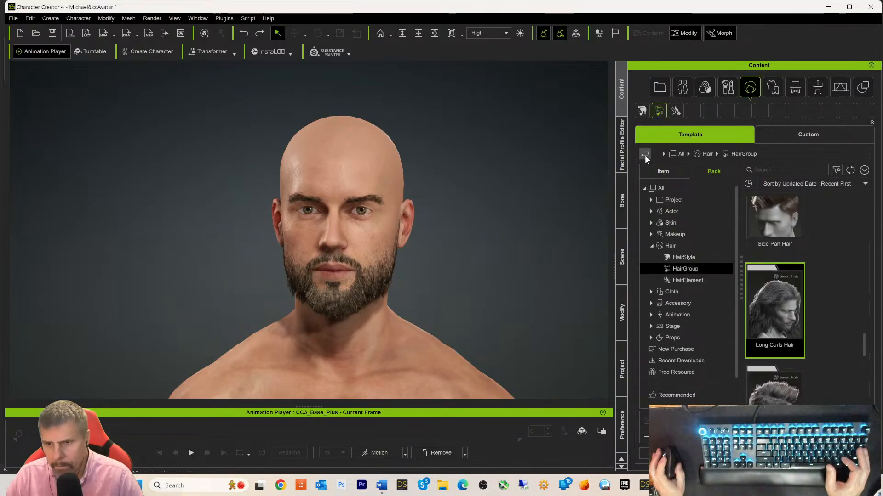
pyautogui.scroll(4, 829, 286)
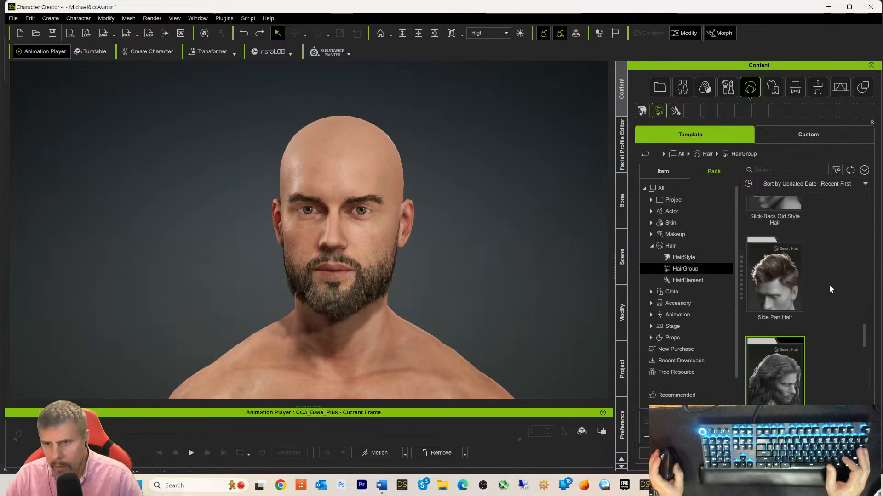
pyautogui.scroll(2, 829, 285)
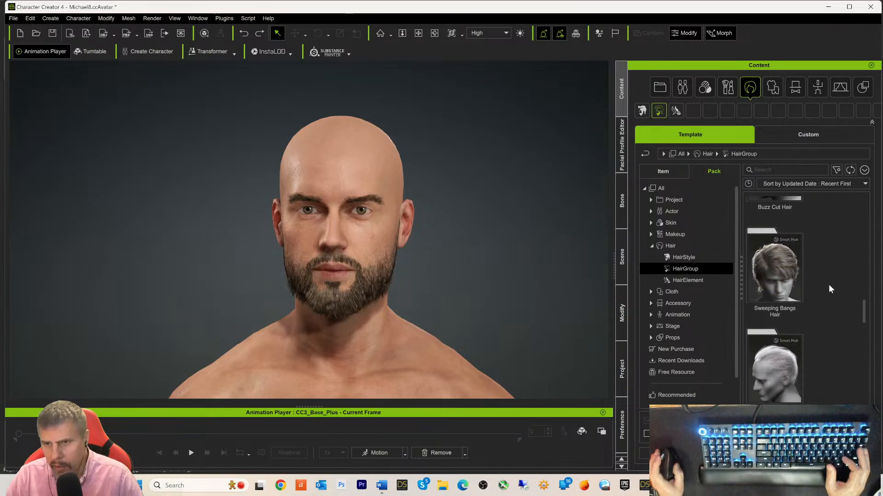
pyautogui.doubleClick(758, 270)
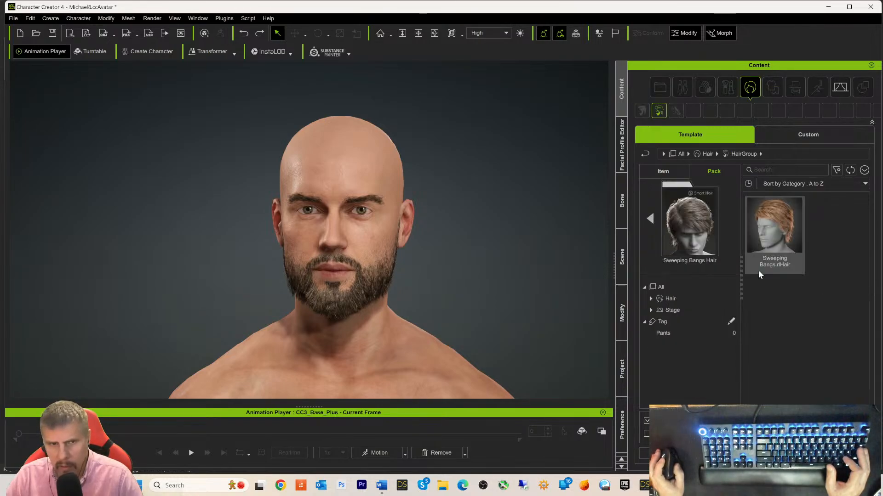
pyautogui.doubleClick(766, 253)
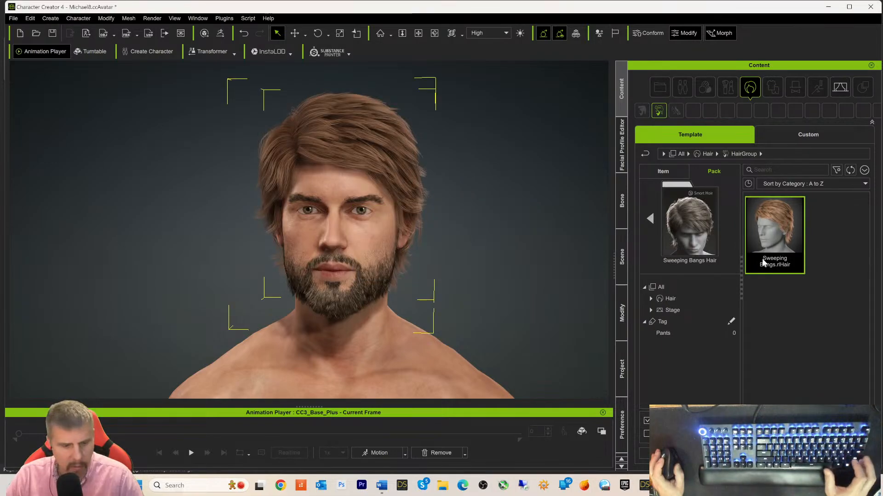
pyautogui.hotkey('ctrl', 'z')
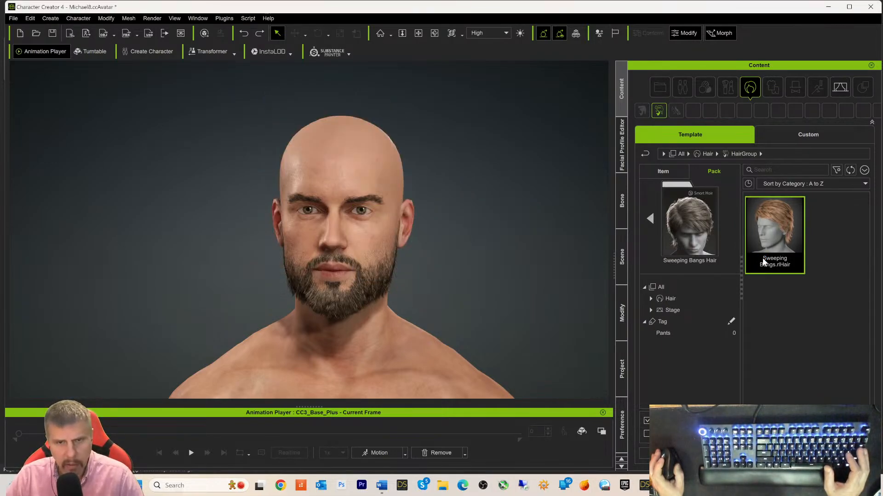
pyautogui.click(641, 156)
pyautogui.click(643, 158)
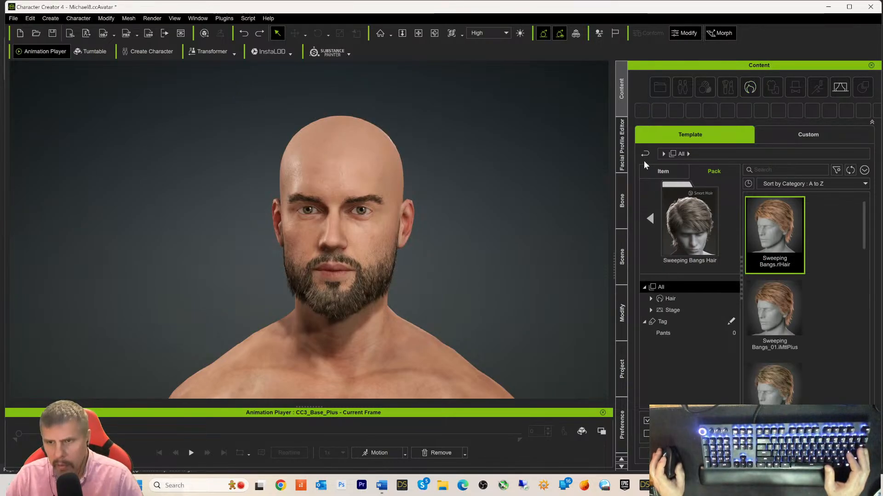
pyautogui.click(643, 158)
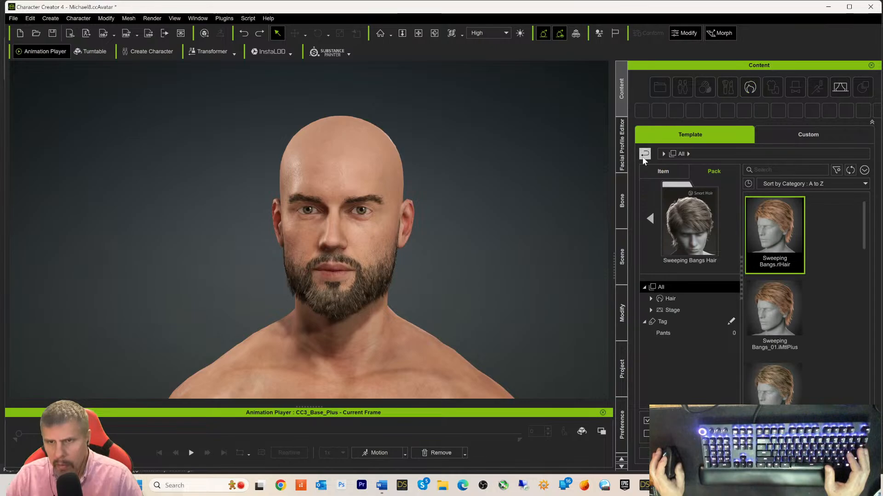
# - Try the Slicked Back hairstyle on the character, then remove it so he is bald again
pyautogui.scroll(5, 840, 281)
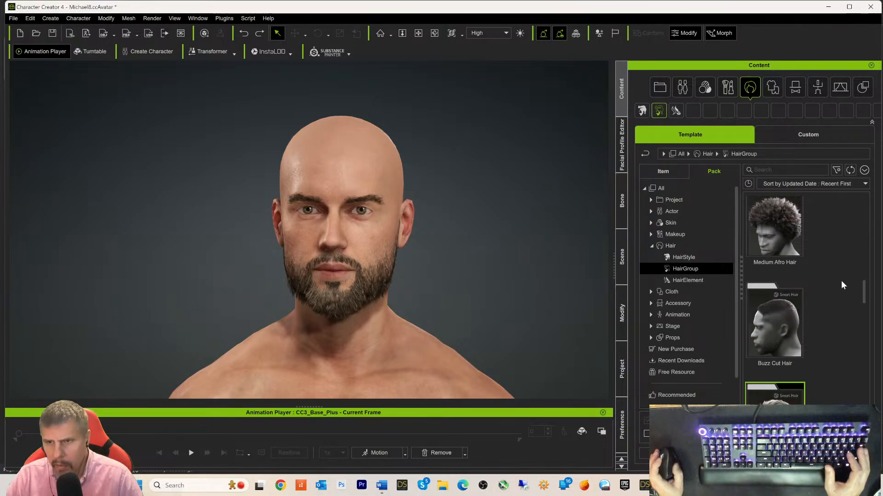
pyautogui.scroll(5, 841, 285)
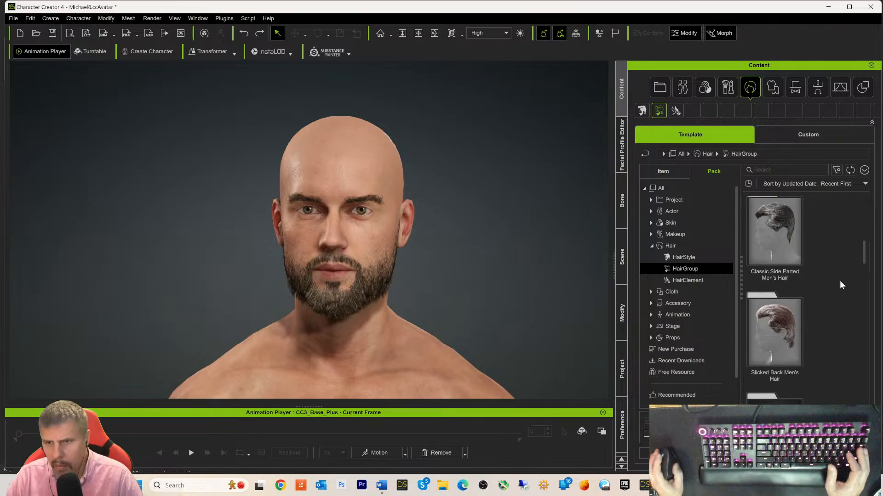
pyautogui.doubleClick(766, 330)
pyautogui.doubleClick(752, 229)
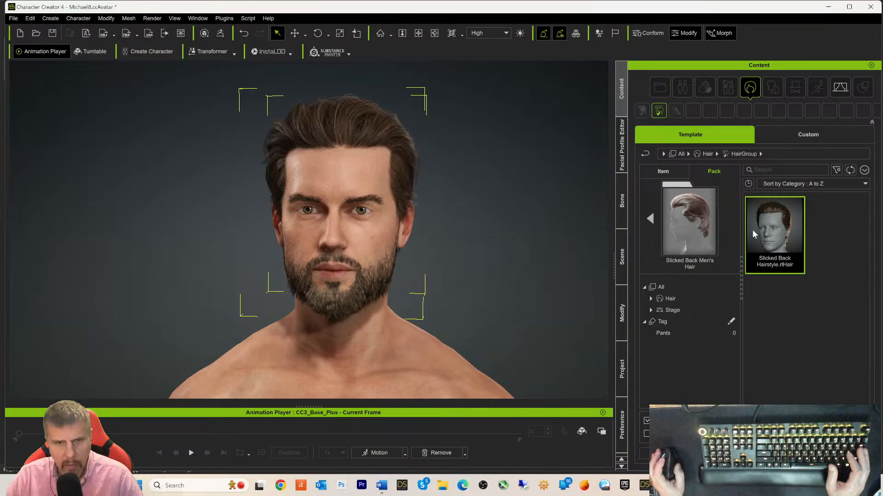
pyautogui.moveTo(547, 272)
pyautogui.mouseDown(button='right')
pyautogui.moveTo(405, 299)
pyautogui.moveTo(178, 301)
pyautogui.moveTo(294, 280)
pyautogui.moveTo(548, 260)
pyautogui.moveTo(552, 275)
pyautogui.mouseUp(button='right')
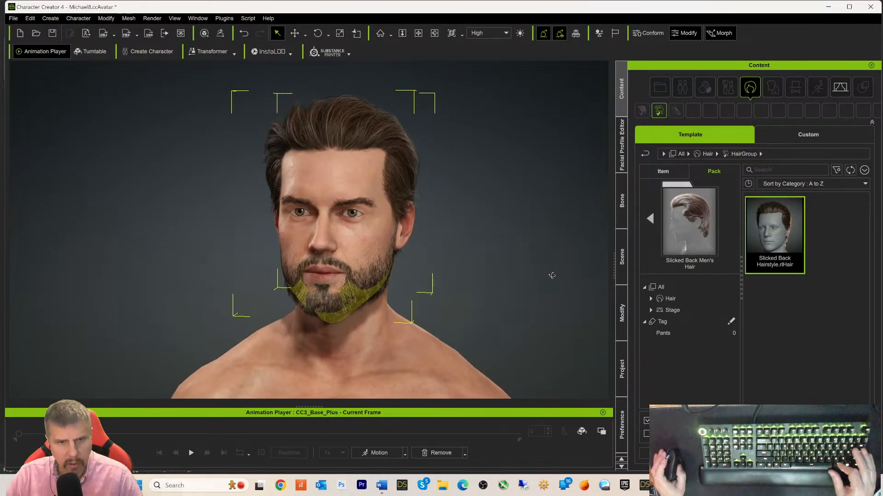
pyautogui.scroll(3, 502, 294)
pyautogui.scroll(-6, 528, 294)
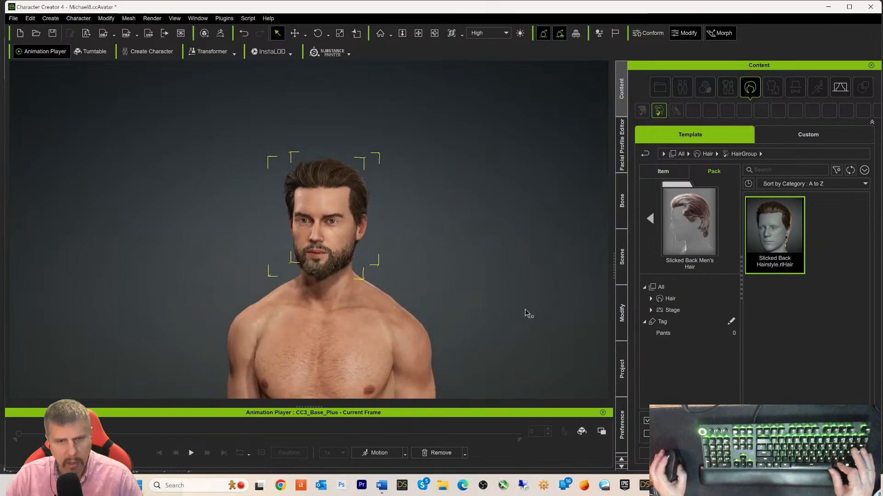
pyautogui.scroll(-5, 529, 314)
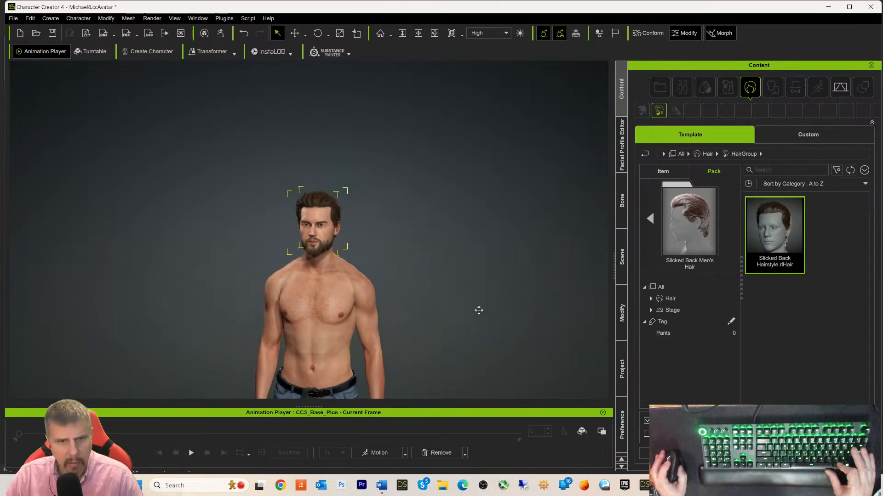
pyautogui.moveTo(479, 310); pyautogui.dragTo(495, 238, button='middle')
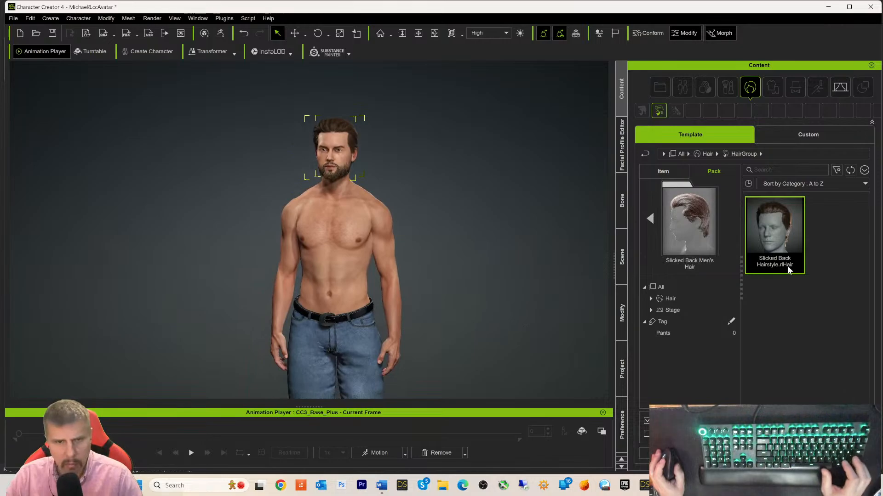
pyautogui.doubleClick(787, 266)
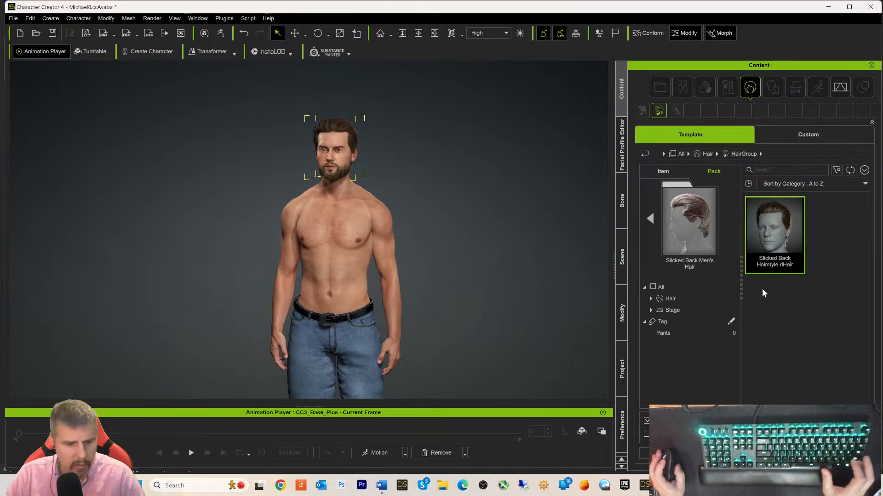
pyautogui.press('Delete')
pyautogui.click(646, 154)
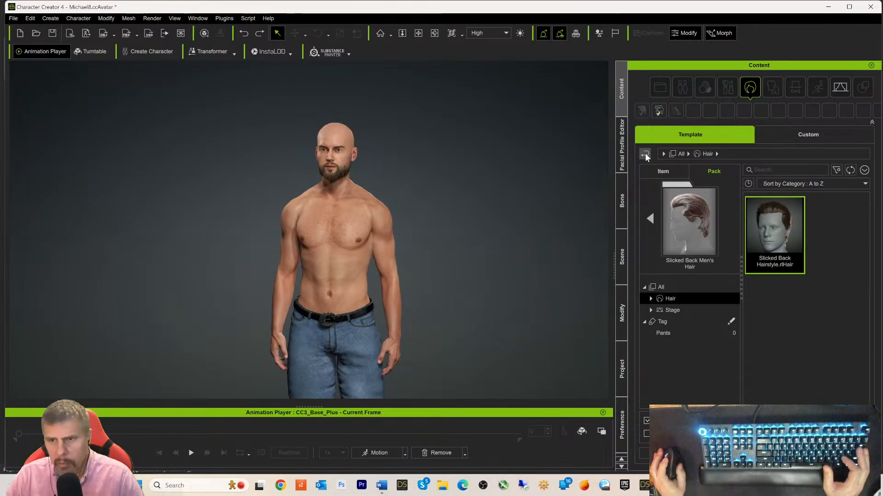
# - Put the blond Tapered Quiff hairstyle on the character
pyautogui.click(643, 155)
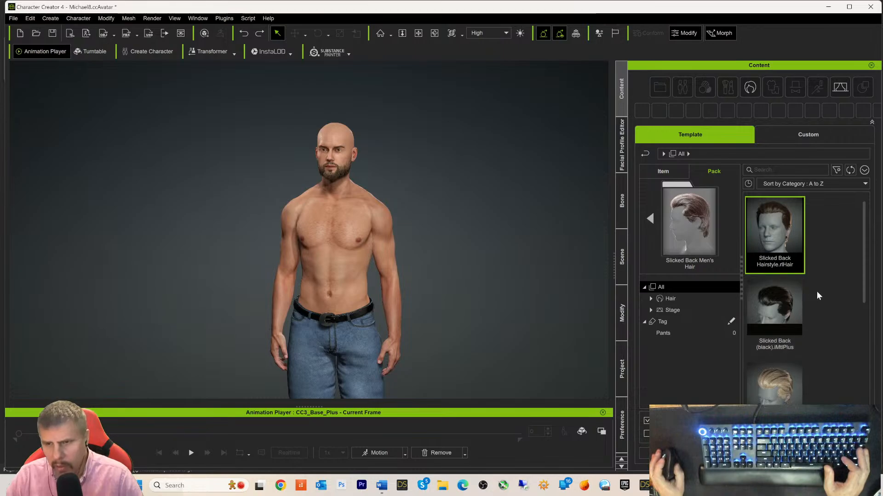
pyautogui.scroll(-1, 821, 363)
pyautogui.scroll(1, 821, 360)
pyautogui.scroll(-1, 821, 354)
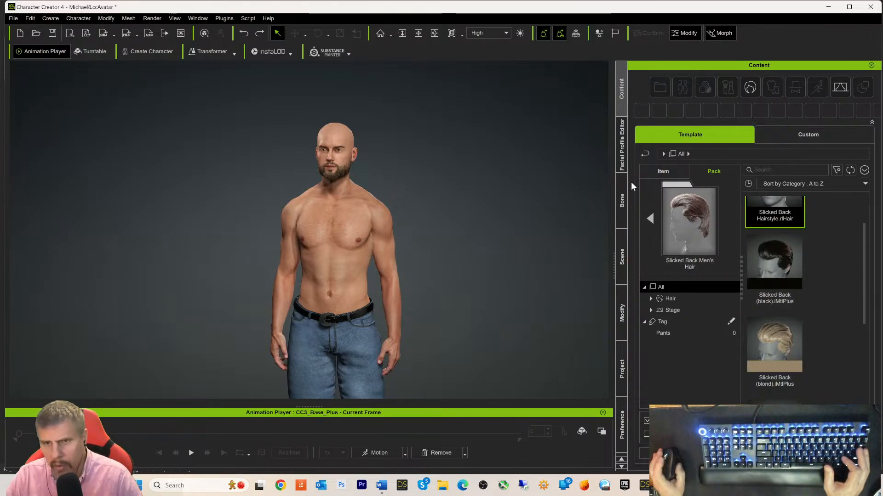
pyautogui.click(643, 154)
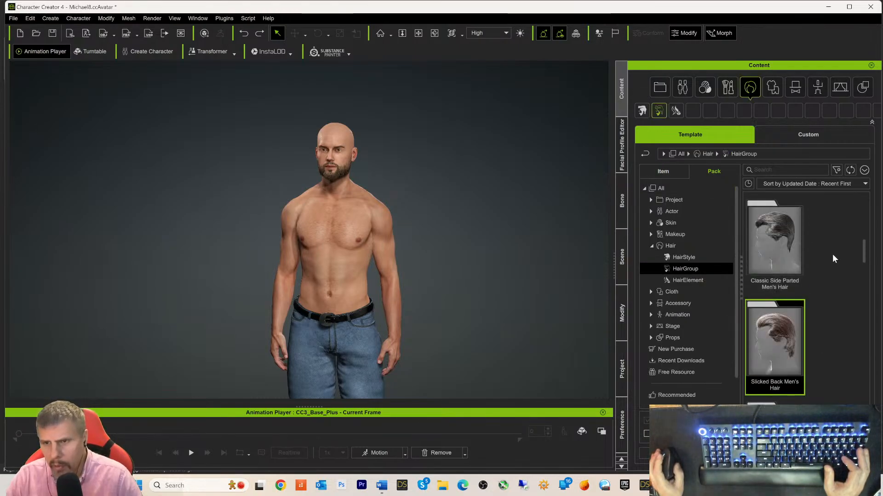
pyautogui.scroll(3, 829, 254)
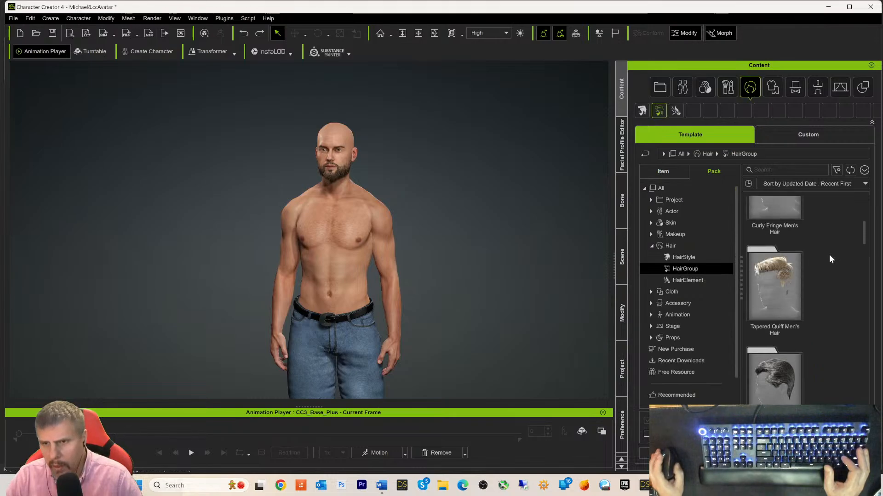
pyautogui.moveTo(780, 283); pyautogui.dragTo(386, 257)
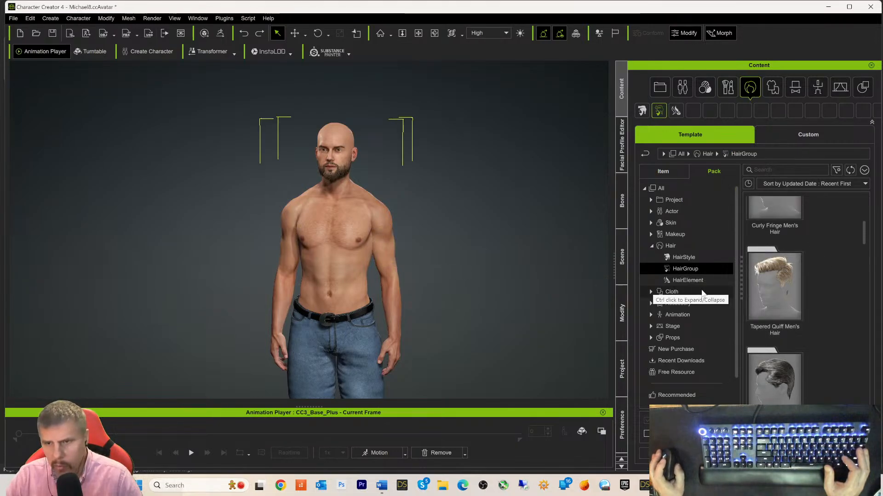
pyautogui.doubleClick(770, 289)
pyautogui.doubleClick(768, 227)
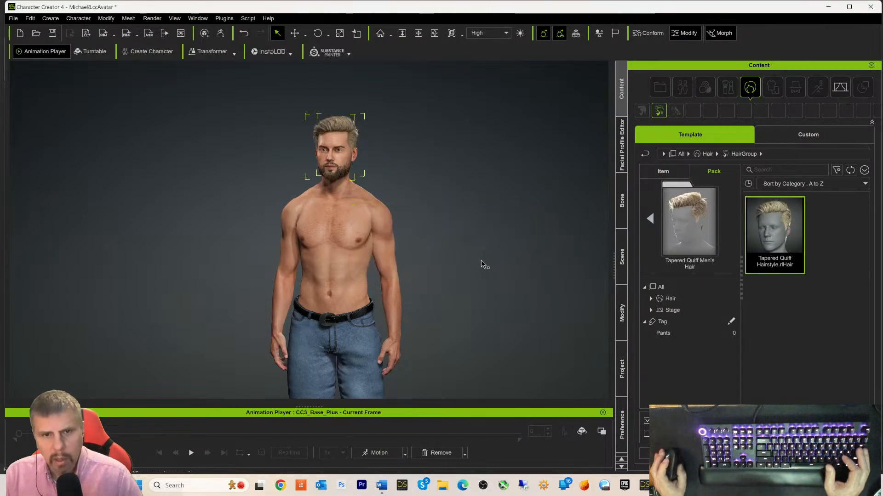
# - Drag the Tapered Quiff (black) material onto the character's hair
pyautogui.click(664, 299)
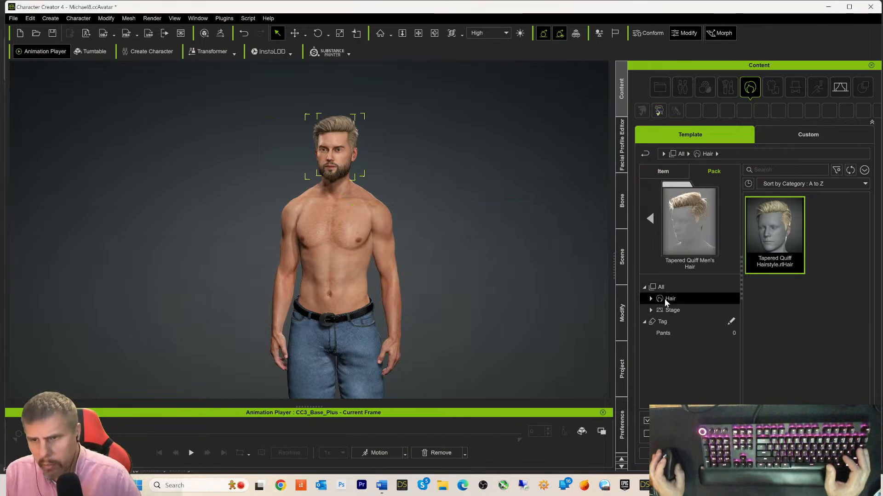
pyautogui.click(646, 155)
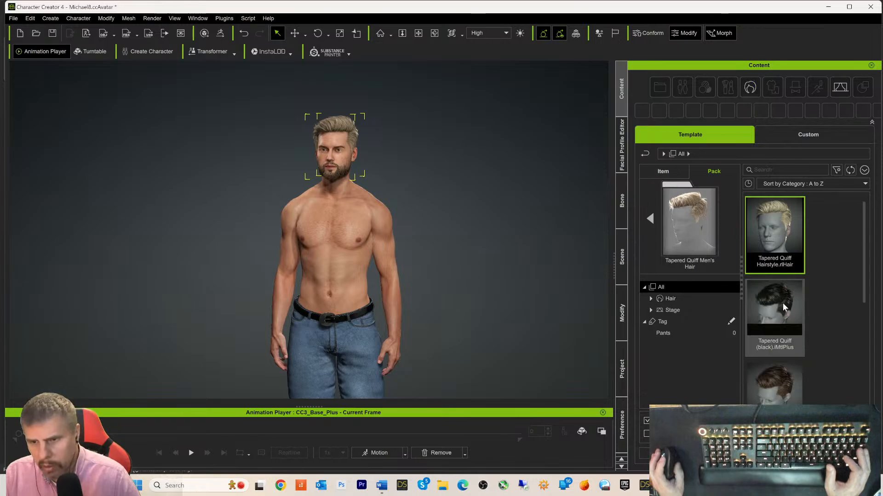
pyautogui.moveTo(780, 304); pyautogui.dragTo(329, 124)
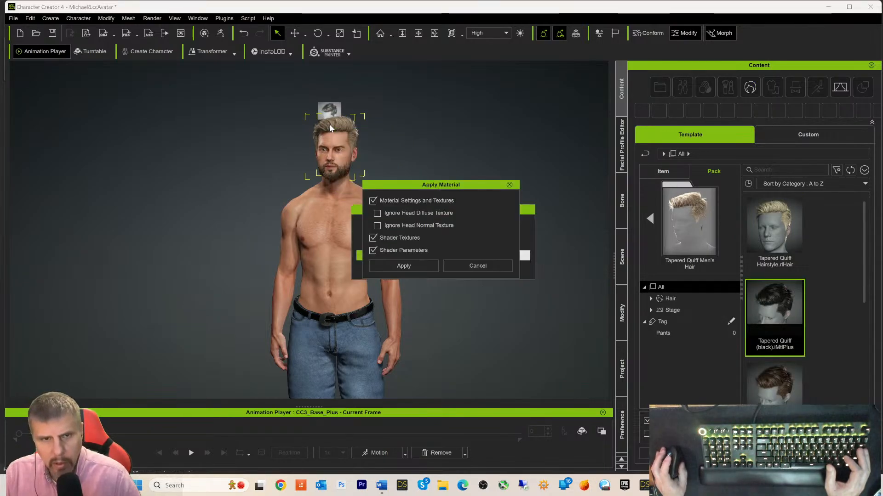
# - Apply the black material to the Tapered Quiff hair and reframe the view
pyautogui.click(412, 266)
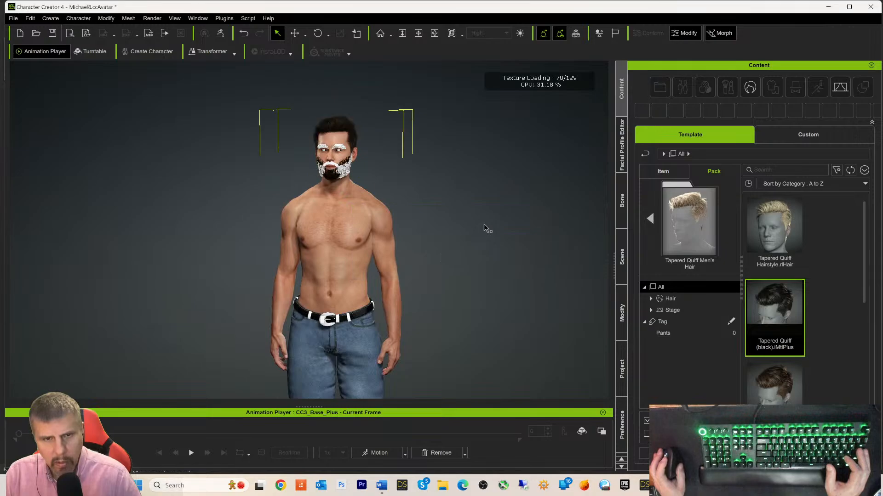
pyautogui.scroll(2, 491, 195)
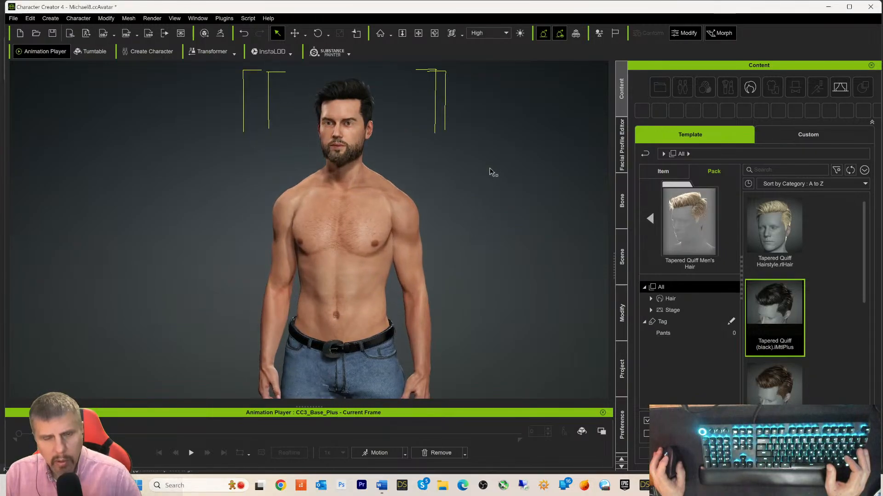
pyautogui.click(491, 171)
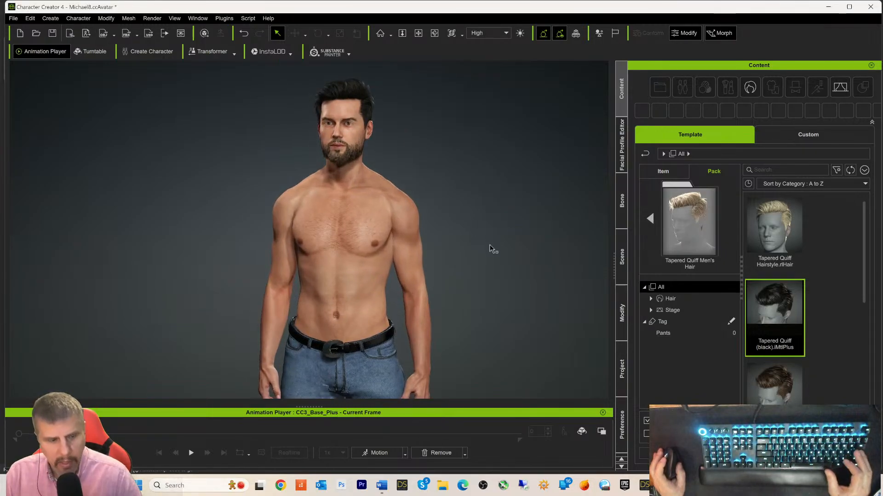
pyautogui.keyDown('alt'); pyautogui.moveTo(485, 208); pyautogui.dragTo(397, 250); pyautogui.keyUp('alt')
pyautogui.keyDown('alt'); pyautogui.moveTo(474, 271); pyautogui.dragTo(478, 250, button='right'); pyautogui.keyUp('alt')
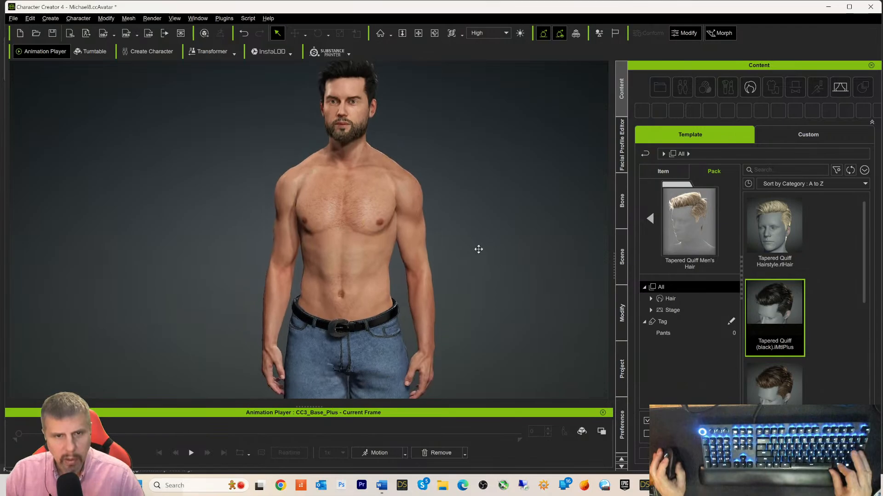
pyautogui.scroll(2, 479, 252)
pyautogui.scroll(-2, 479, 252)
pyautogui.scroll(-2, 479, 252)
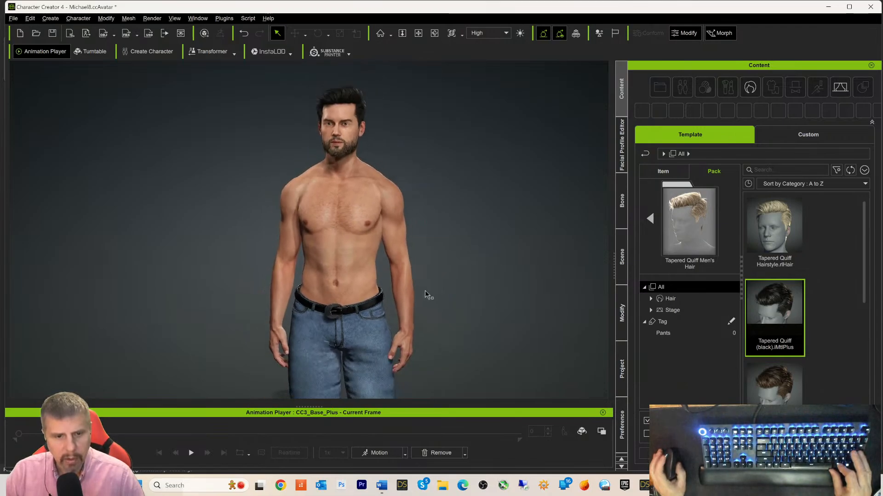
# - Preview the Idle03_M idle motion from several angles, pausing at frame 534
pyautogui.click(192, 452)
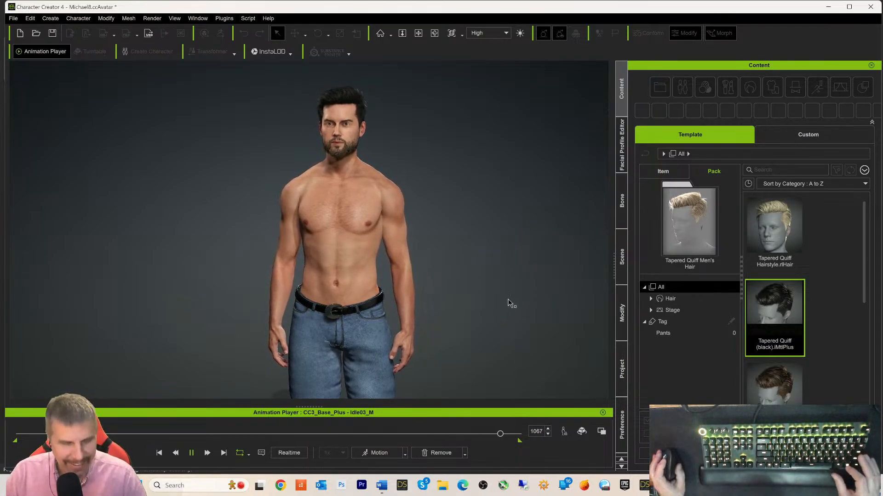
pyautogui.scroll(-3, 510, 289)
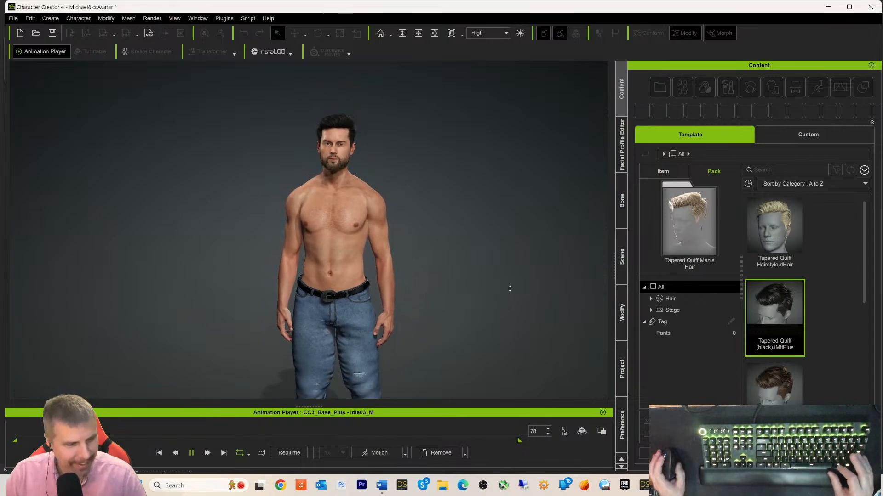
pyautogui.scroll(-2, 511, 289)
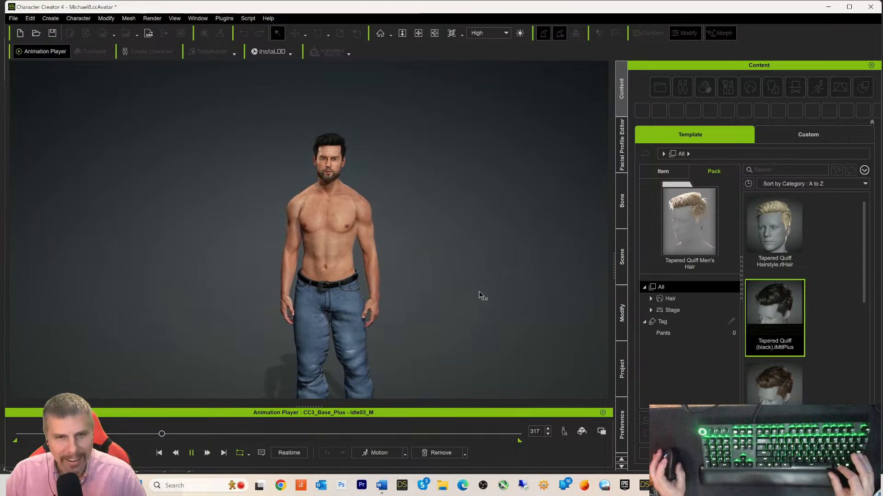
pyautogui.moveTo(473, 305); pyautogui.dragTo(464, 239, button='middle')
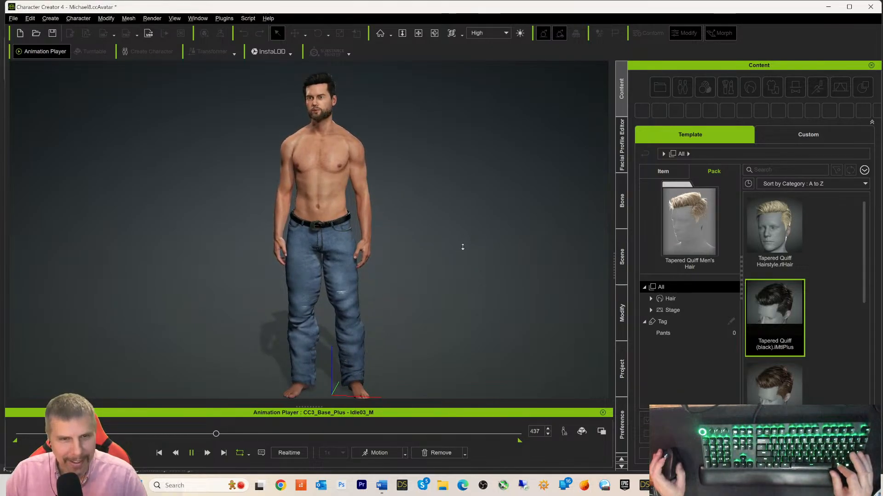
pyautogui.scroll(-1, 465, 235)
pyautogui.moveTo(461, 183)
pyautogui.mouseDown(button='middle')
pyautogui.moveTo(459, 221)
pyautogui.moveTo(455, 183)
pyautogui.mouseUp(button='middle')
pyautogui.moveTo(567, 197); pyautogui.dragTo(720, 203, button='right')
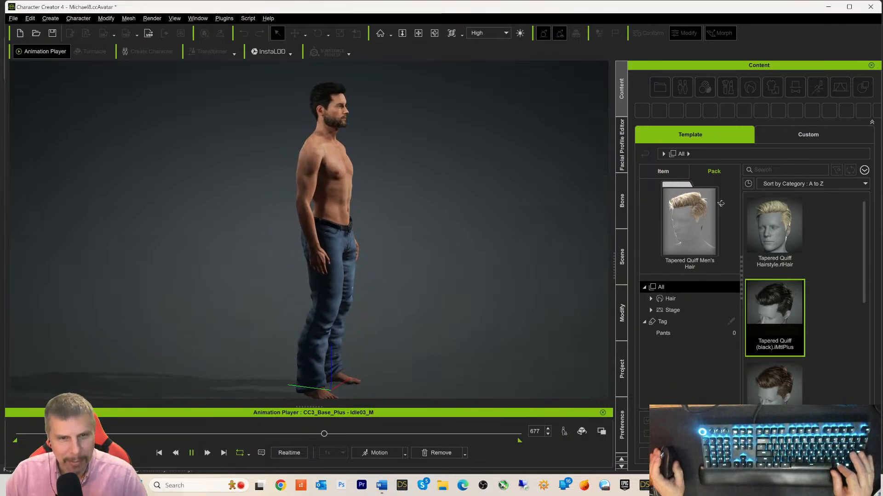
pyautogui.moveTo(560, 193); pyautogui.dragTo(542, 196, button='middle')
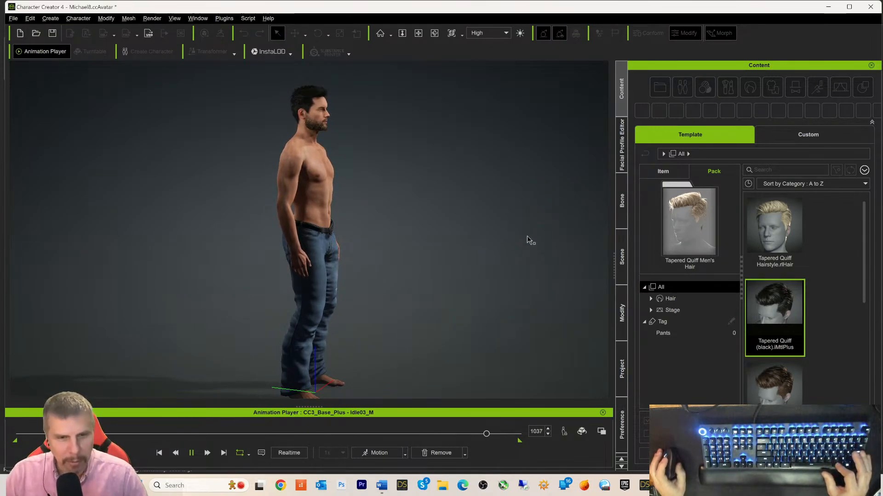
pyautogui.moveTo(528, 240)
pyautogui.mouseDown(button='middle')
pyautogui.moveTo(487, 252)
pyautogui.moveTo(465, 245)
pyautogui.moveTo(516, 232)
pyautogui.mouseUp(button='middle')
pyautogui.moveTo(515, 233); pyautogui.dragTo(43, 246, button='right')
pyautogui.moveTo(446, 253); pyautogui.dragTo(562, 242, button='right')
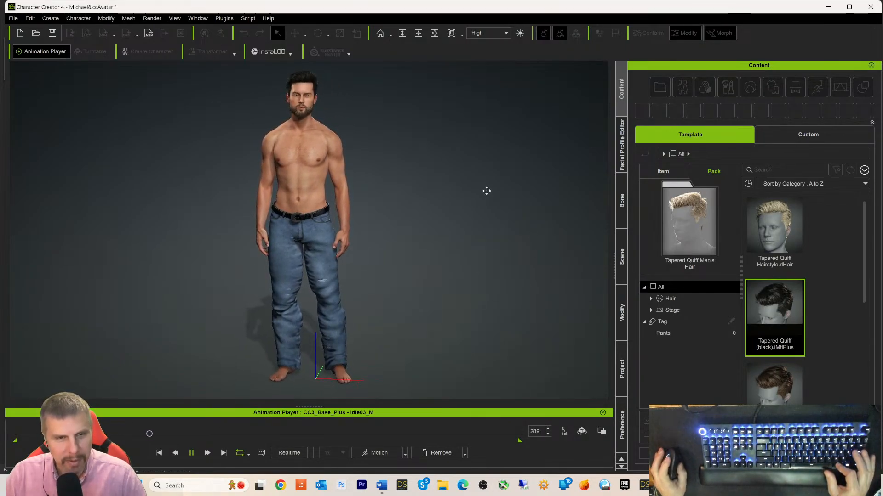
pyautogui.moveTo(487, 191); pyautogui.dragTo(487, 206, button='middle')
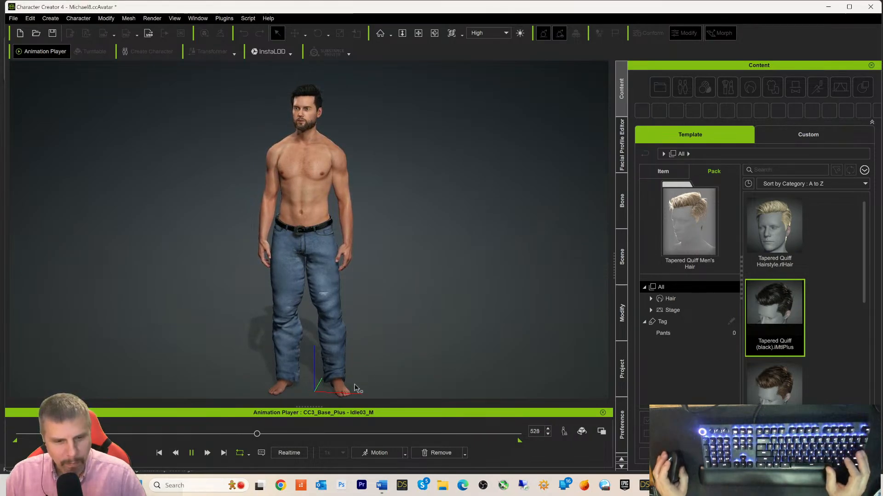
pyautogui.press('space')
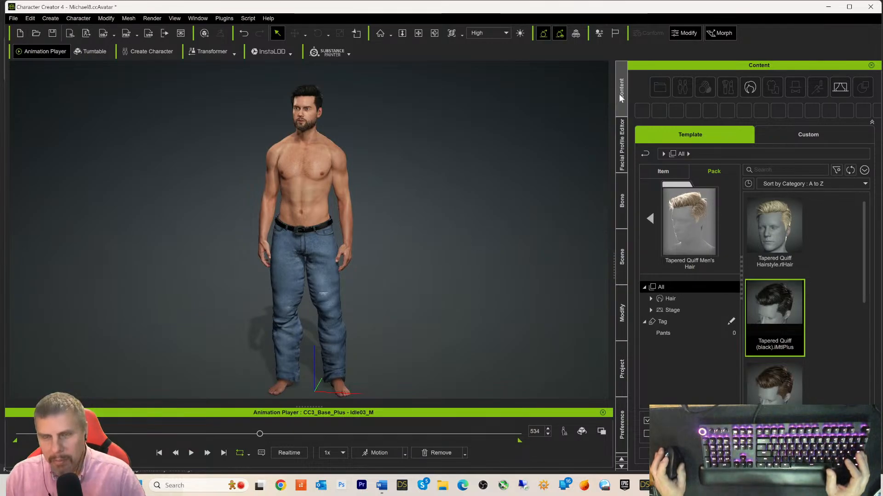
# - Save the character to the custom Character library as Michael8edit
pyautogui.click(790, 138)
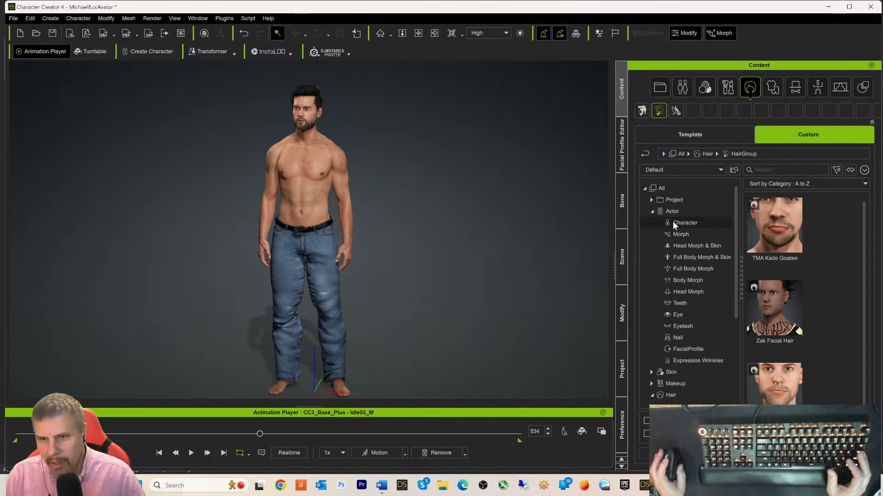
pyautogui.click(673, 223)
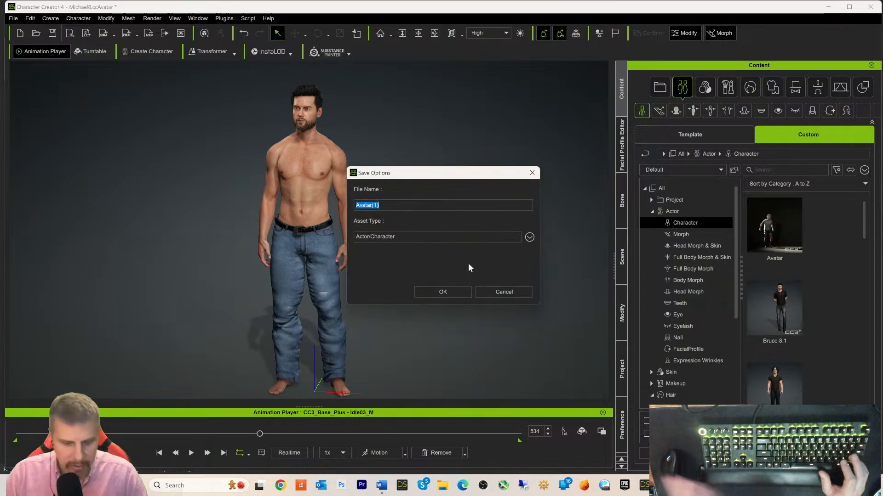
pyautogui.write('Michael8')
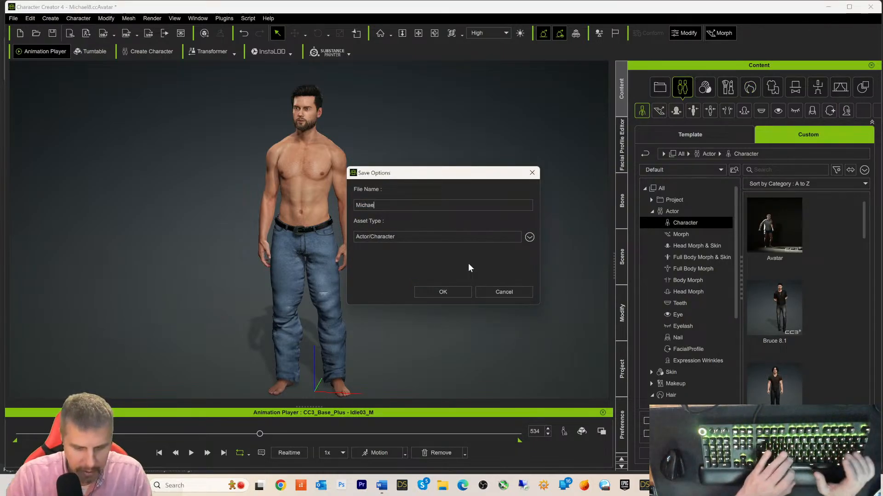
pyautogui.write('E')
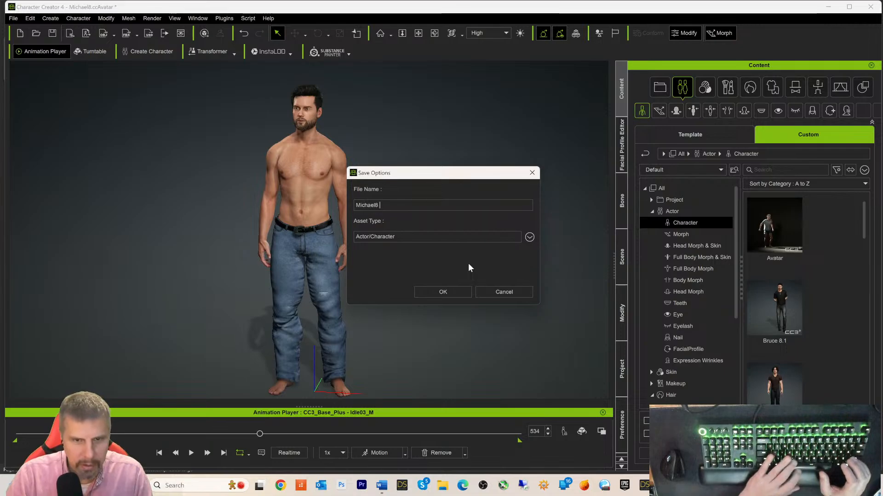
pyautogui.press('BackSpace')
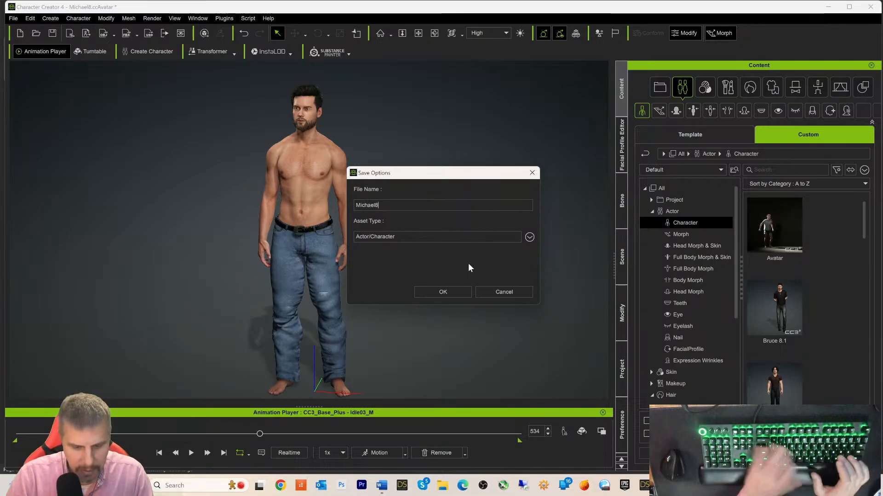
pyautogui.write('edit')
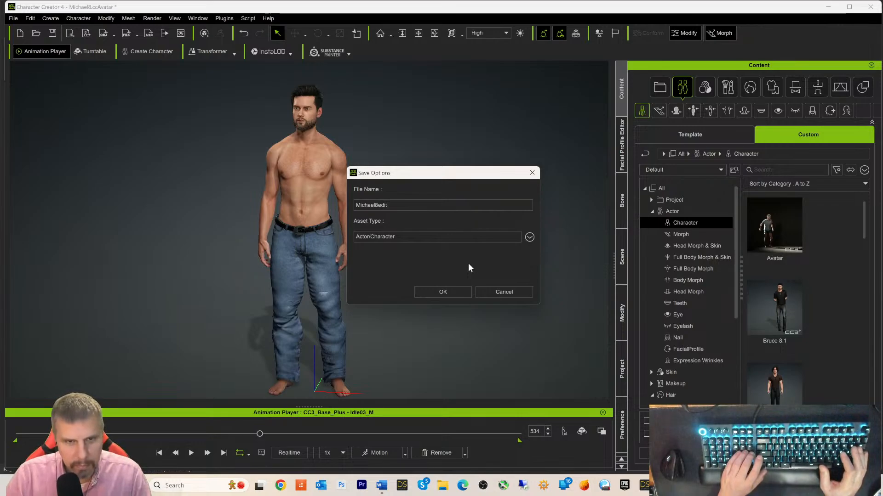
pyautogui.press('Return')
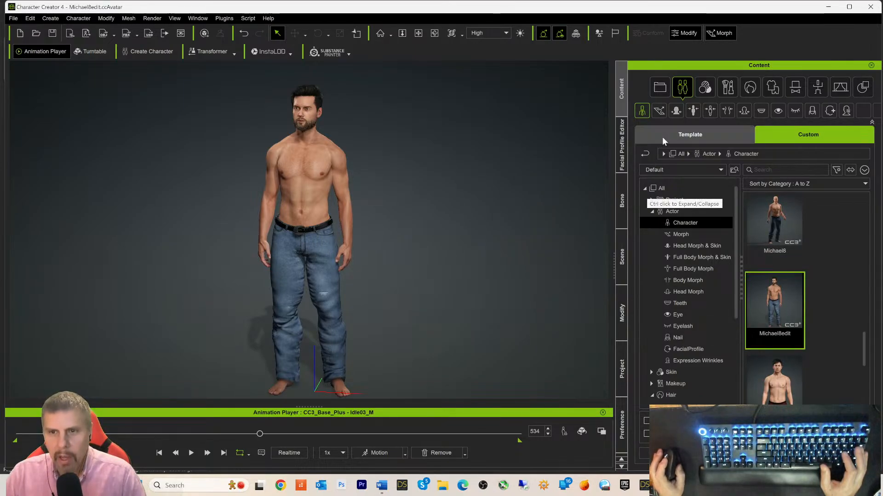
# - Browse the custom Stage > Light Room presets in the content library
pyautogui.click(622, 257)
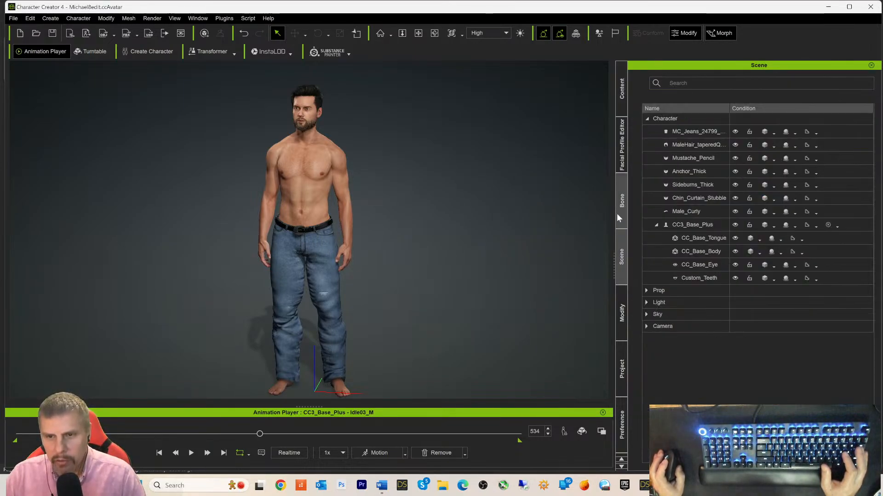
pyautogui.click(621, 100)
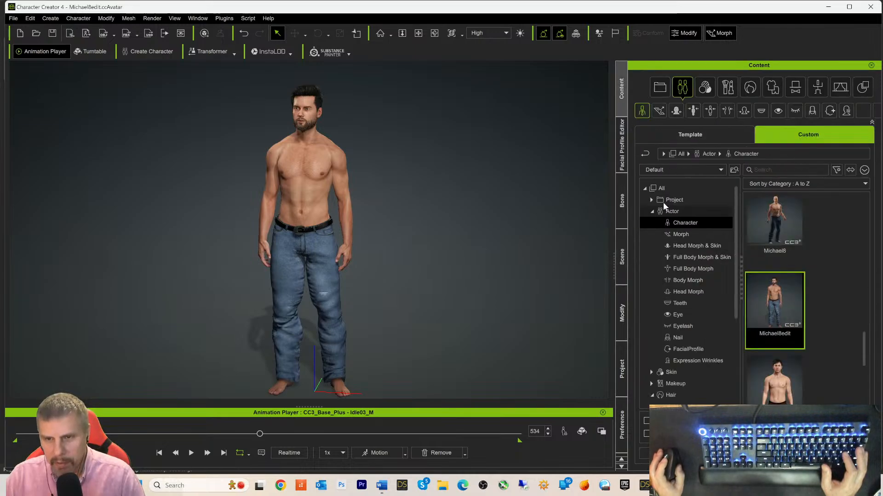
pyautogui.click(646, 188)
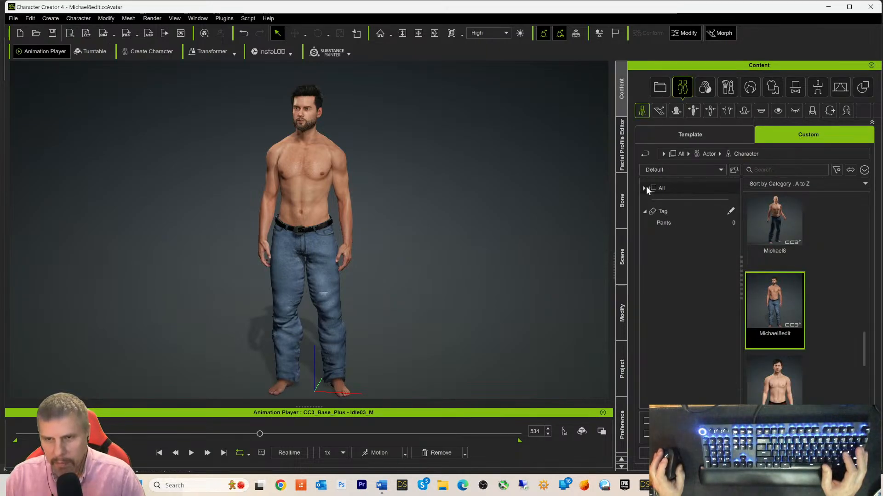
pyautogui.click(644, 188)
pyautogui.scroll(-2, 690, 298)
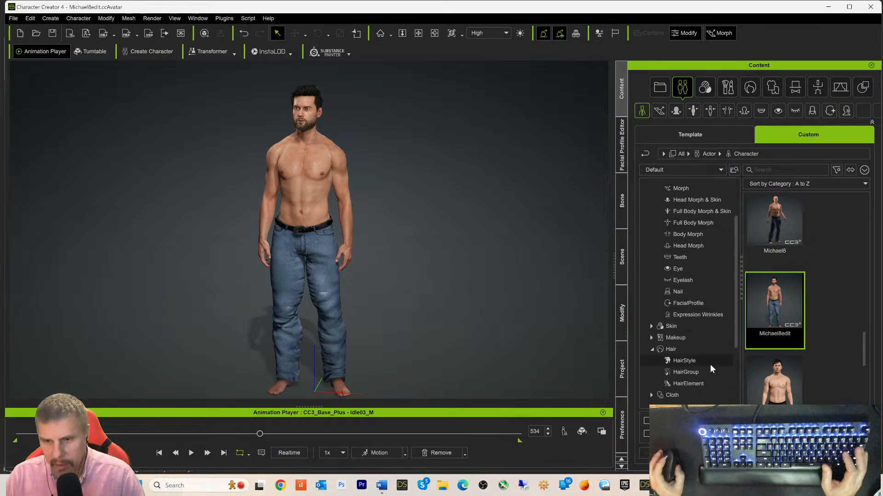
pyautogui.scroll(-2, 711, 368)
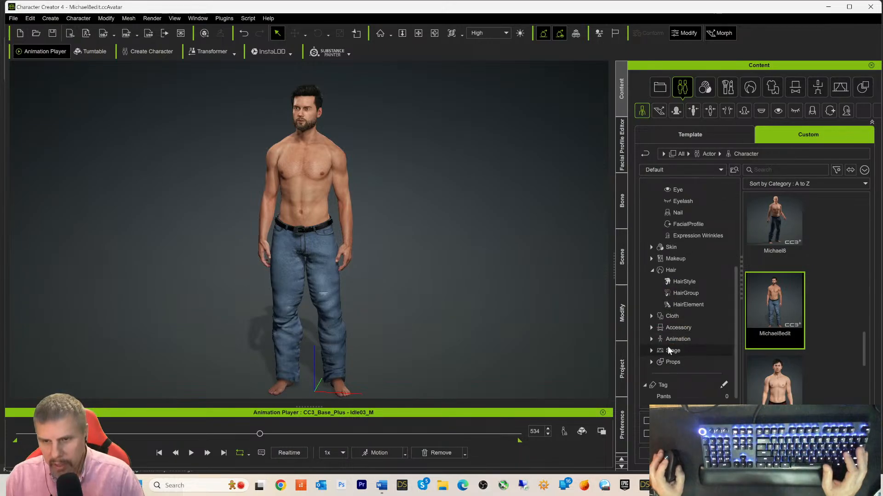
pyautogui.click(668, 349)
pyautogui.click(651, 350)
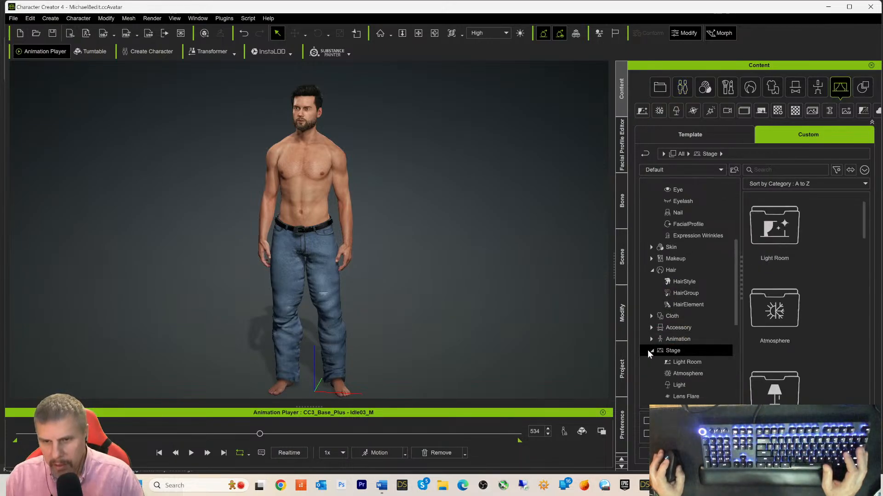
pyautogui.click(677, 347)
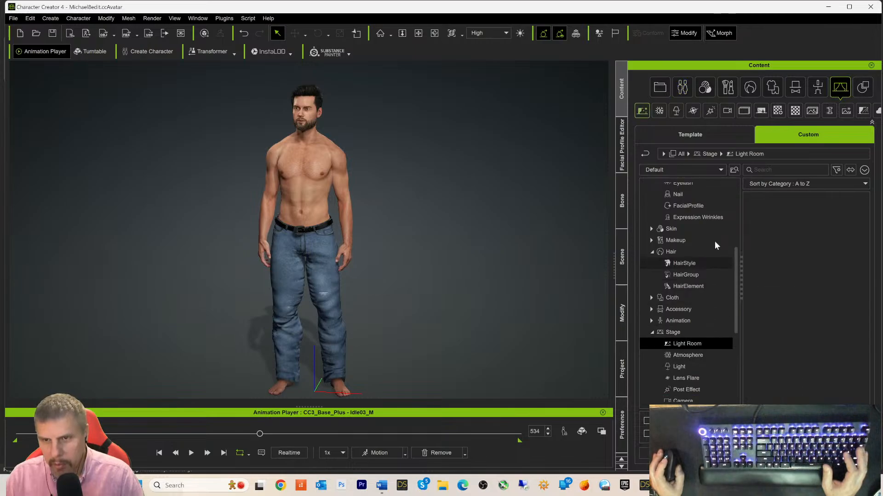
# - List the template Stage Light Room presets and open the Scenes & Effects pack
pyautogui.click(690, 134)
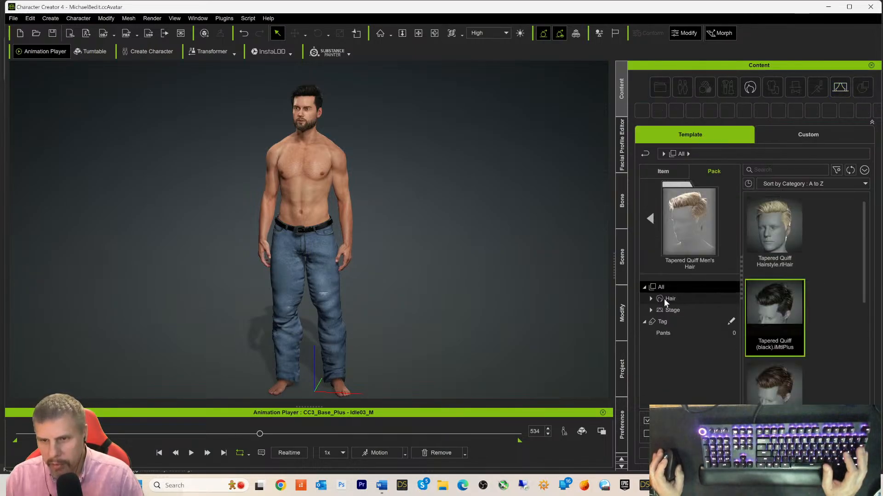
pyautogui.click(644, 153)
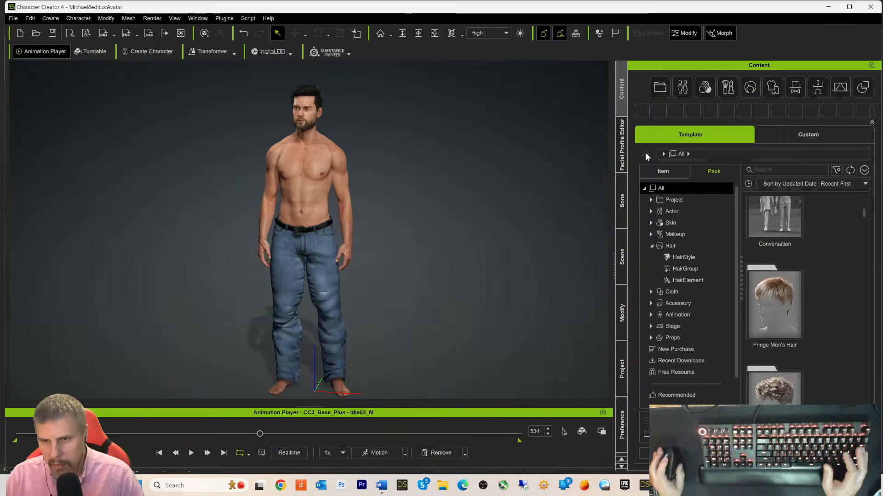
pyautogui.click(651, 326)
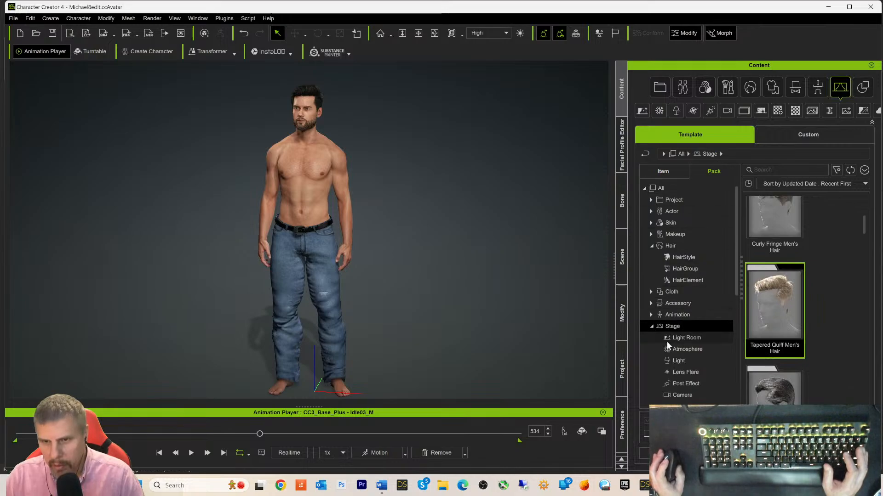
pyautogui.click(666, 339)
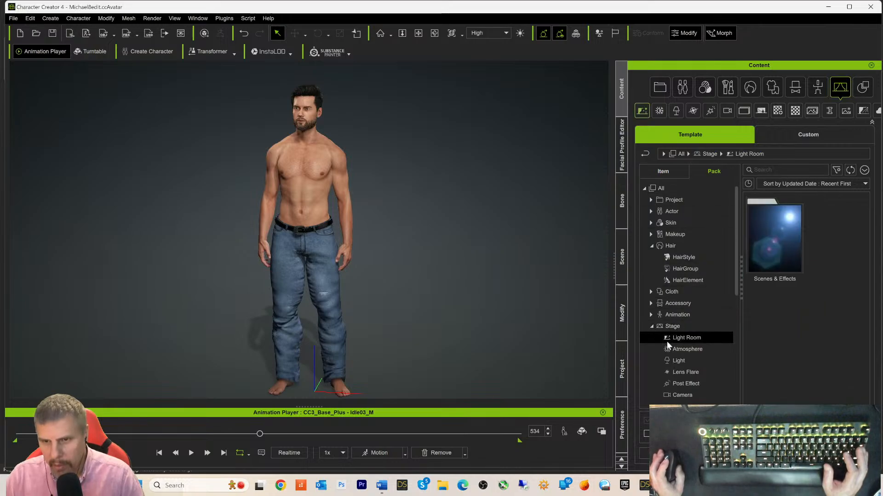
pyautogui.doubleClick(767, 261)
# - Apply the Authority light room preset and replay the idle motion, pausing at frame 299
pyautogui.doubleClick(790, 313)
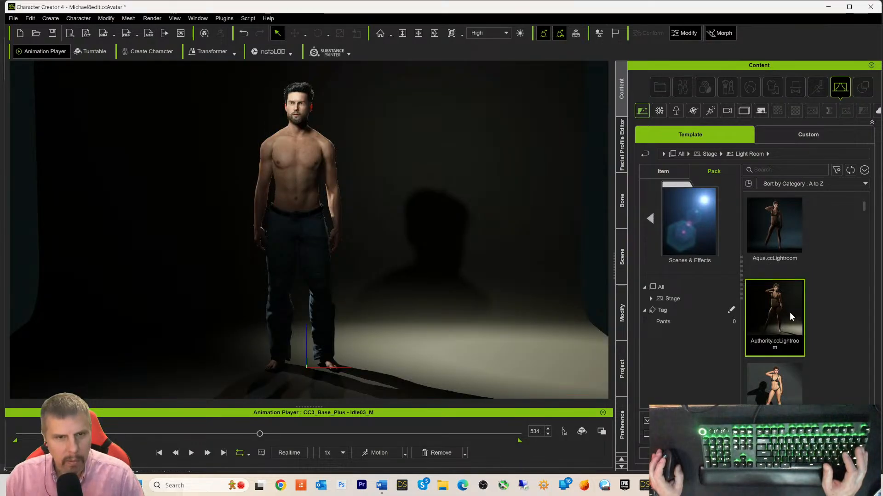
pyautogui.click(191, 453)
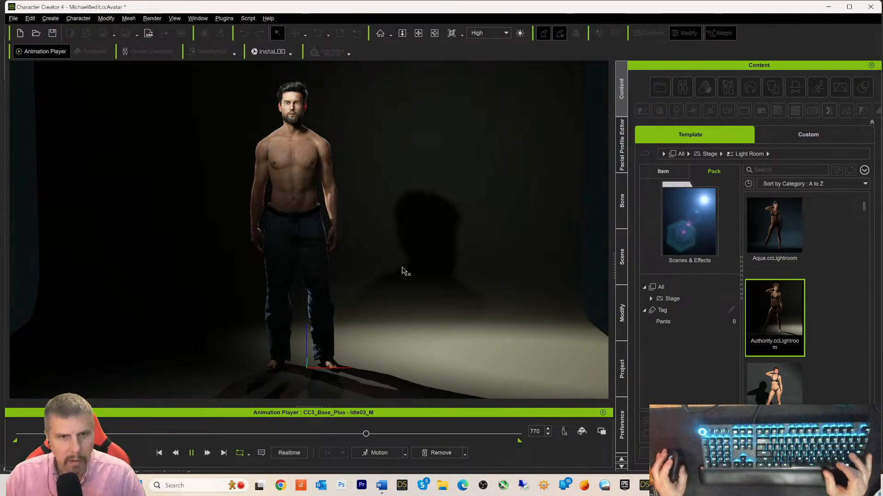
pyautogui.moveTo(408, 282); pyautogui.dragTo(552, 285, button='right')
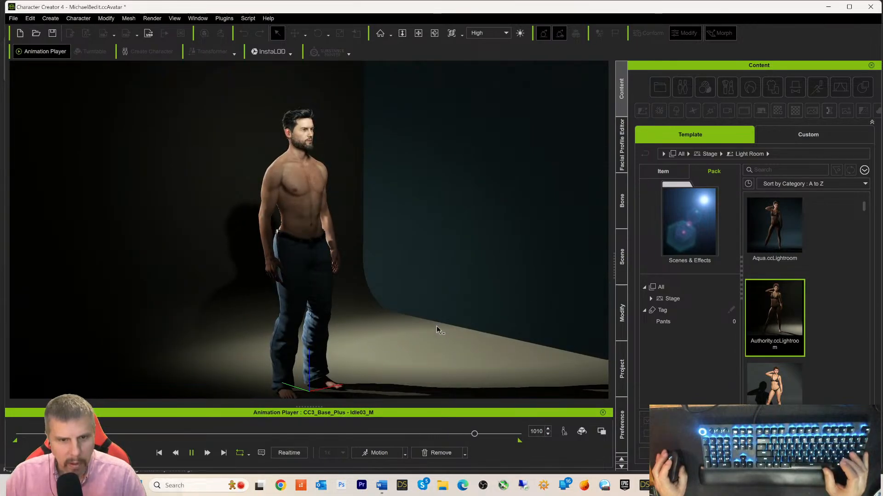
pyautogui.moveTo(473, 326); pyautogui.dragTo(193, 328, button='right')
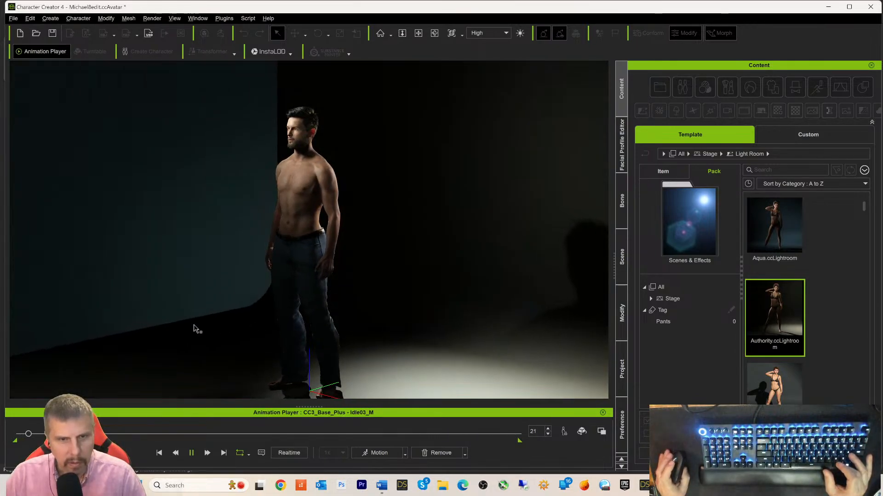
pyautogui.moveTo(389, 337); pyautogui.dragTo(388, 310, button='right')
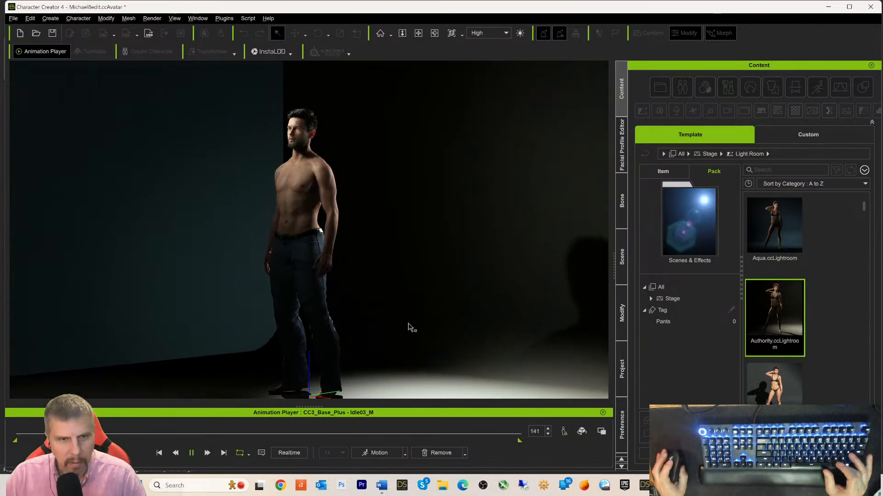
pyautogui.moveTo(410, 327); pyautogui.dragTo(425, 300, button='middle')
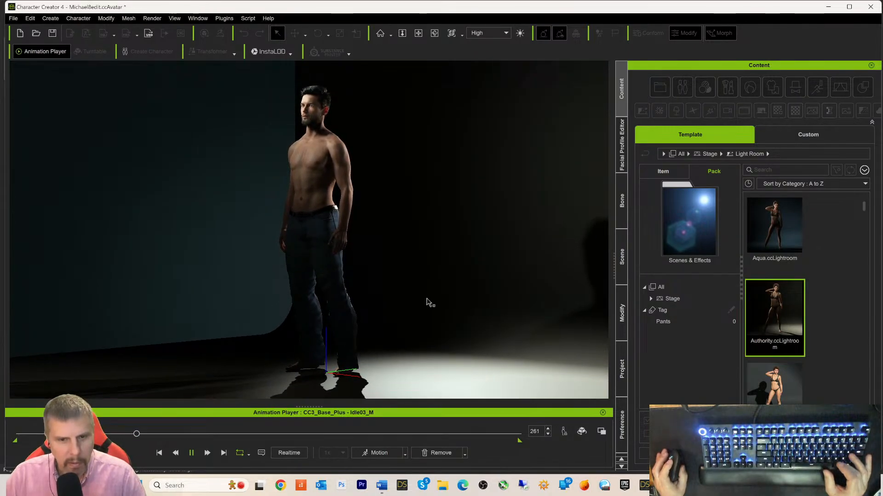
pyautogui.press('space')
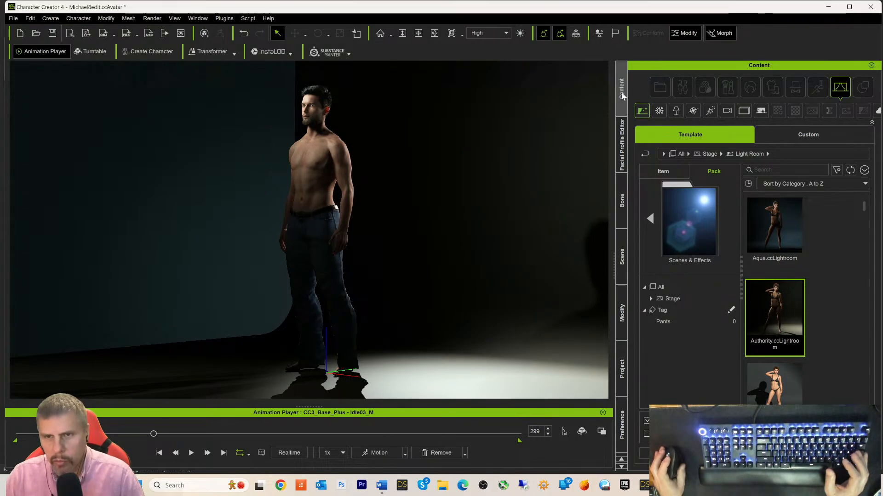
# - Select CC3_Base_Plus, enable Hand Contact and set Auto-Blink to Charming
pyautogui.click(622, 313)
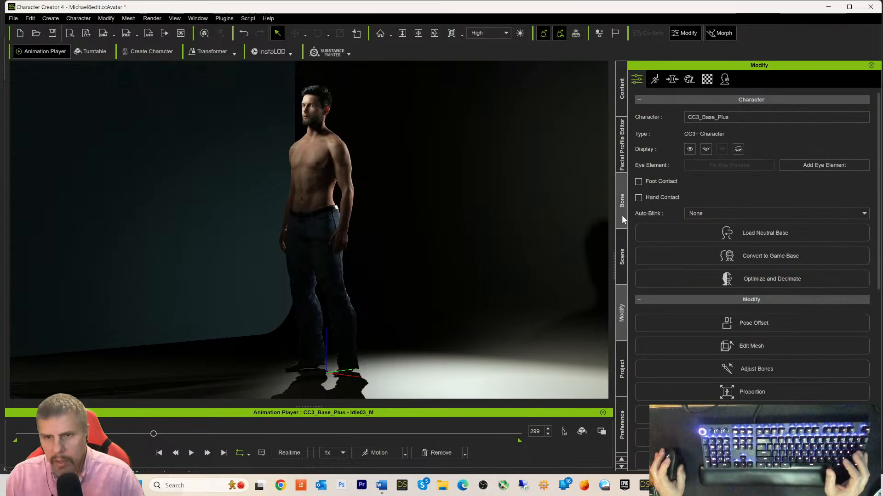
pyautogui.click(621, 257)
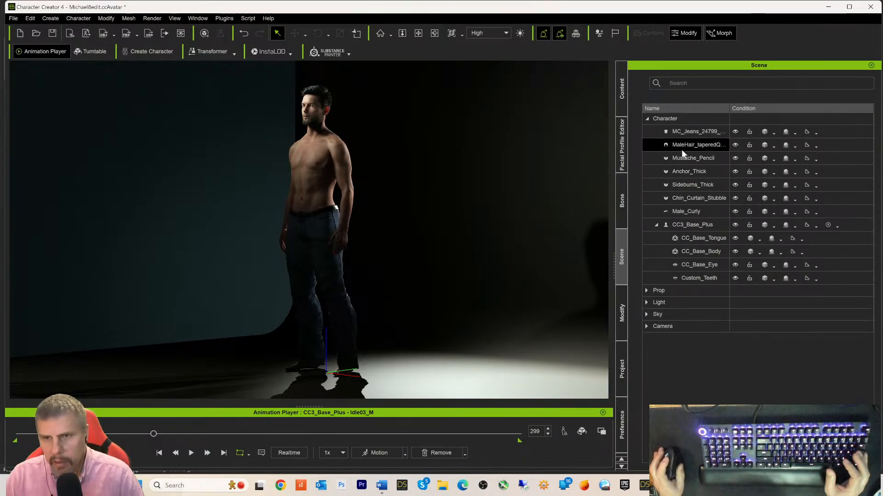
pyautogui.click(620, 320)
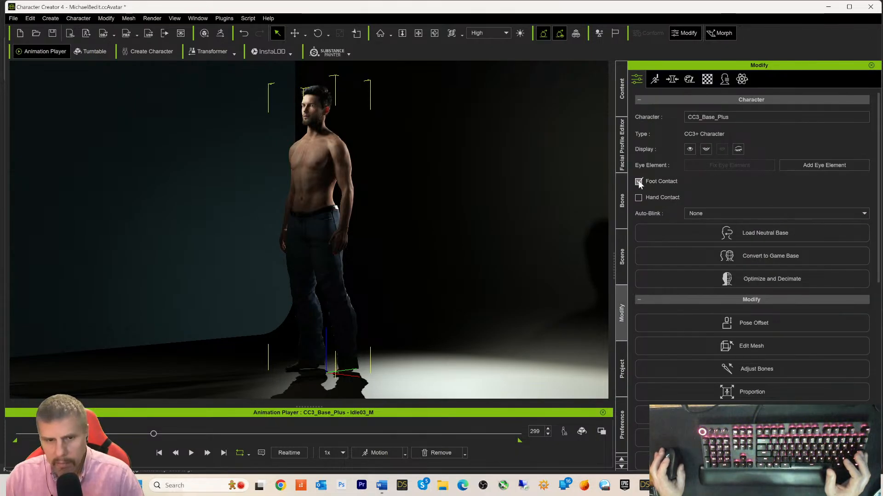
pyautogui.click(638, 198)
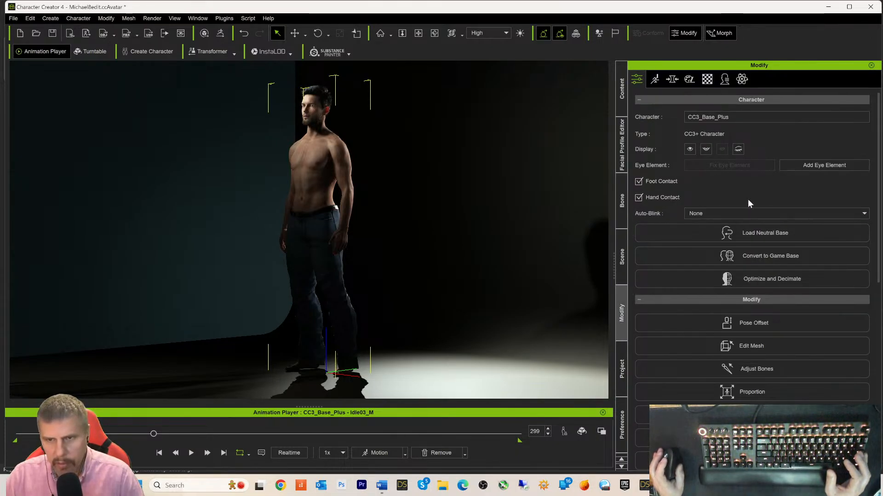
pyautogui.click(689, 214)
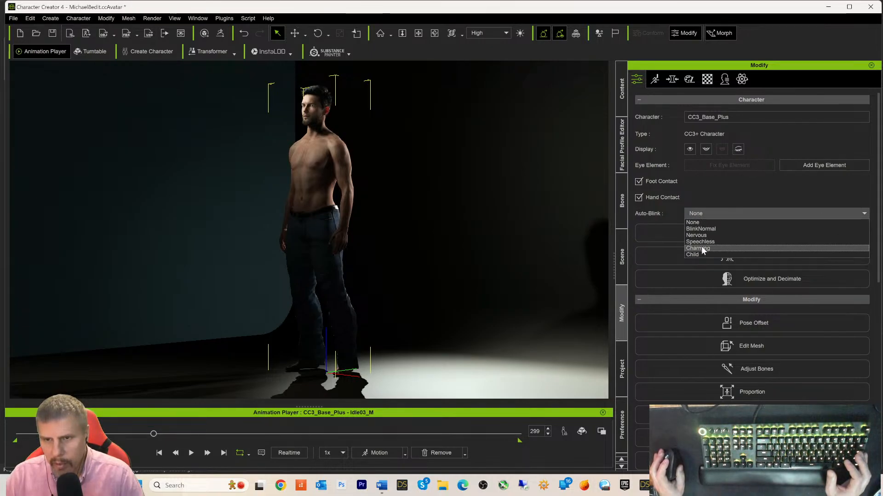
pyautogui.click(702, 249)
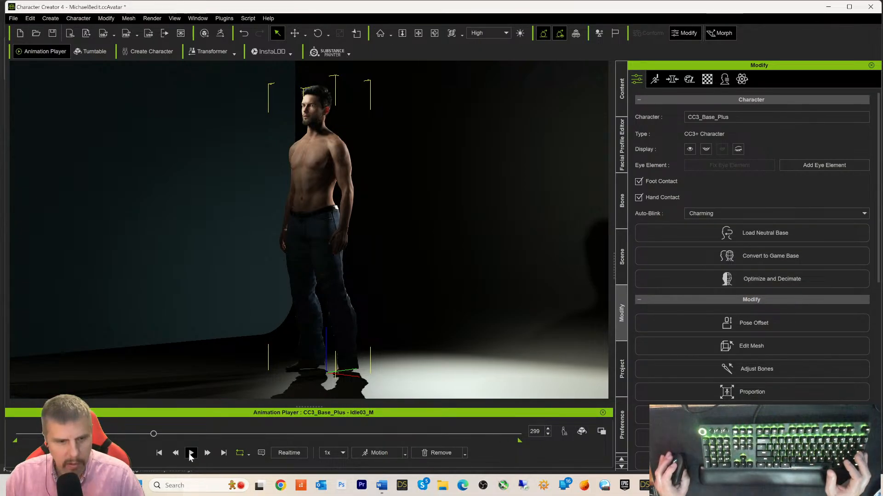
pyautogui.click(159, 453)
pyautogui.click(191, 453)
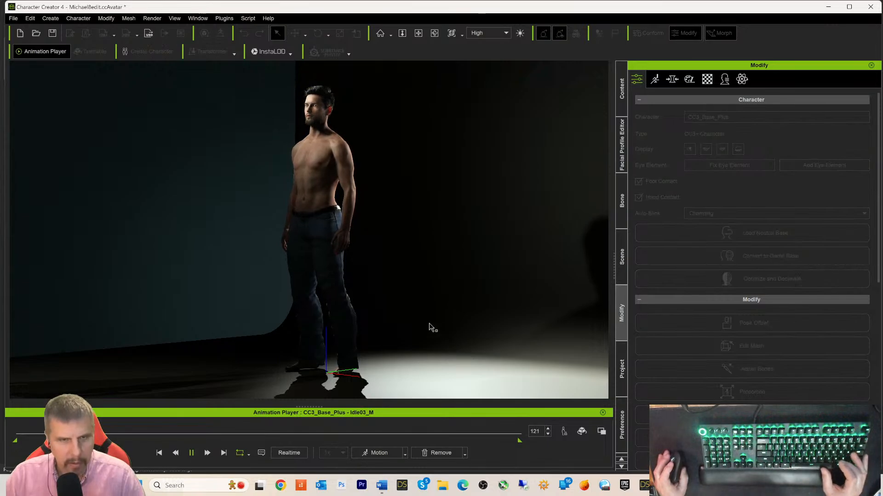
pyautogui.moveTo(439, 326); pyautogui.dragTo(446, 321, button='middle')
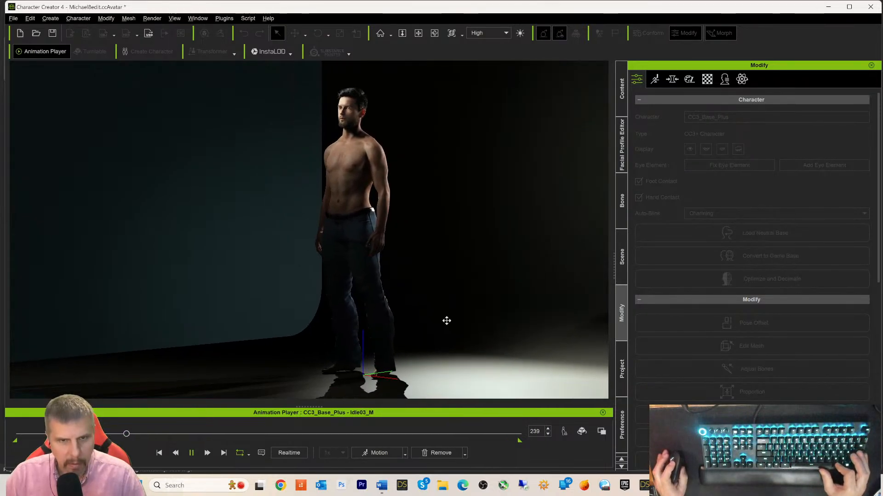
pyautogui.moveTo(446, 321); pyautogui.dragTo(583, 319, button='right')
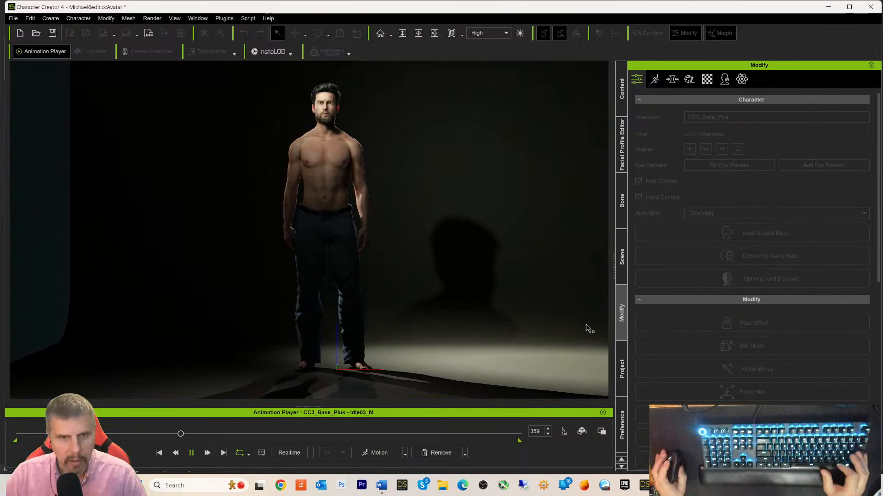
pyautogui.moveTo(484, 233); pyautogui.dragTo(455, 285, button='right')
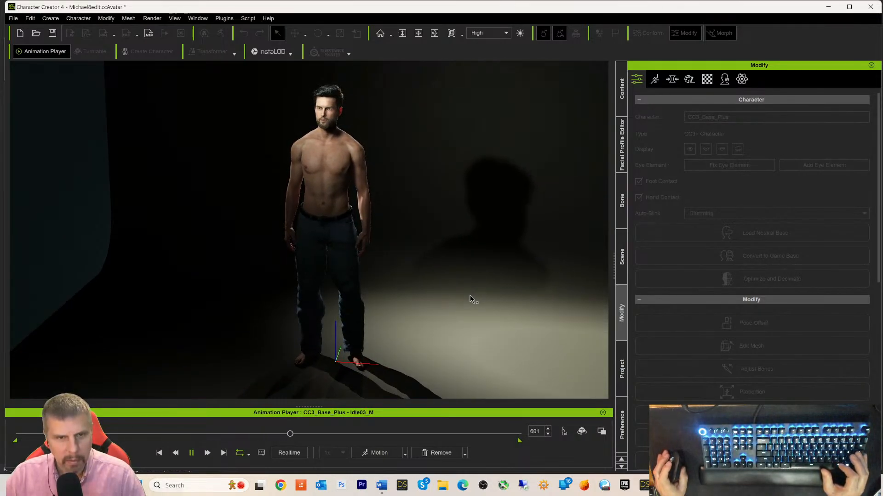
pyautogui.moveTo(505, 308)
pyautogui.mouseDown(button='right')
pyautogui.moveTo(416, 306)
pyautogui.moveTo(520, 303)
pyautogui.mouseUp(button='right')
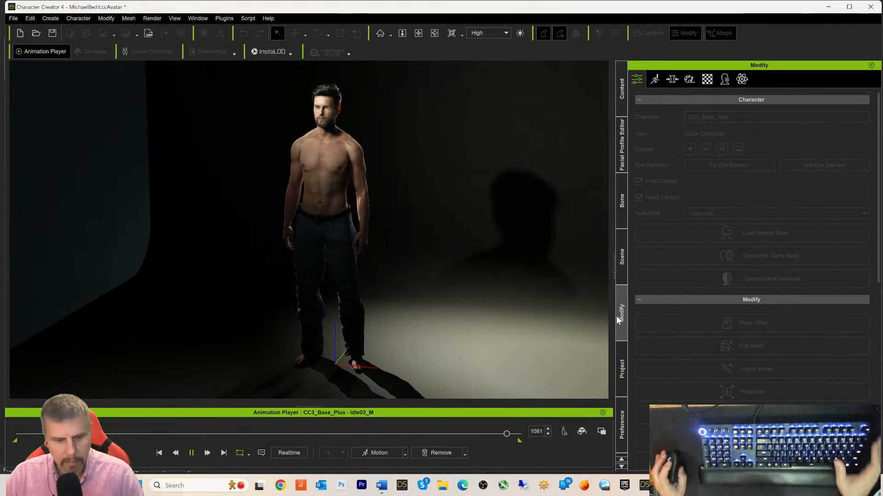
pyautogui.click(160, 453)
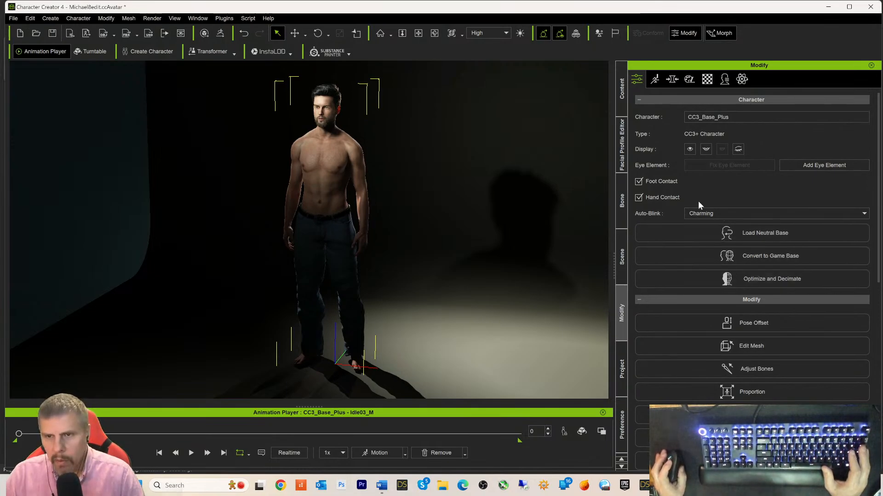
# - Set Auto-Blink to BlinkNormal and start playback to preview the blinking
pyautogui.click(715, 213)
pyautogui.click(700, 229)
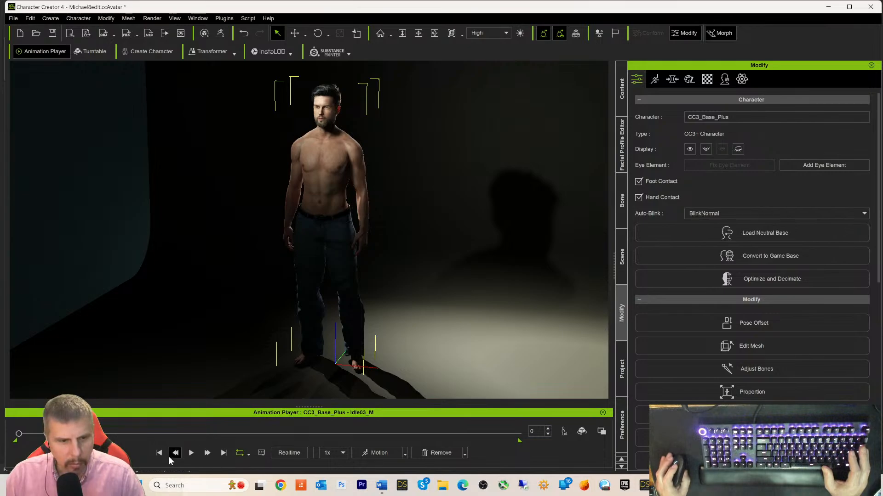
pyautogui.click(192, 453)
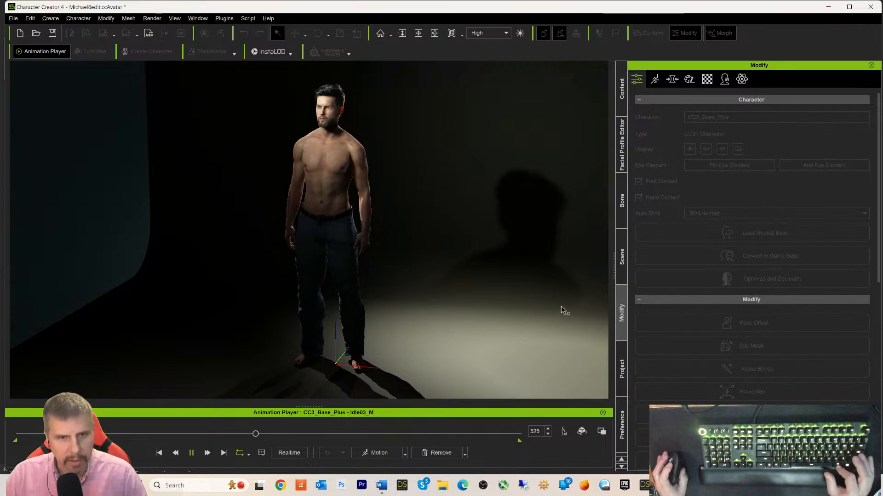
# - Orbit, zoom and pan around the blinking character to frame the full figure, then stop playback
pyautogui.moveTo(561, 310); pyautogui.dragTo(717, 290, button='right')
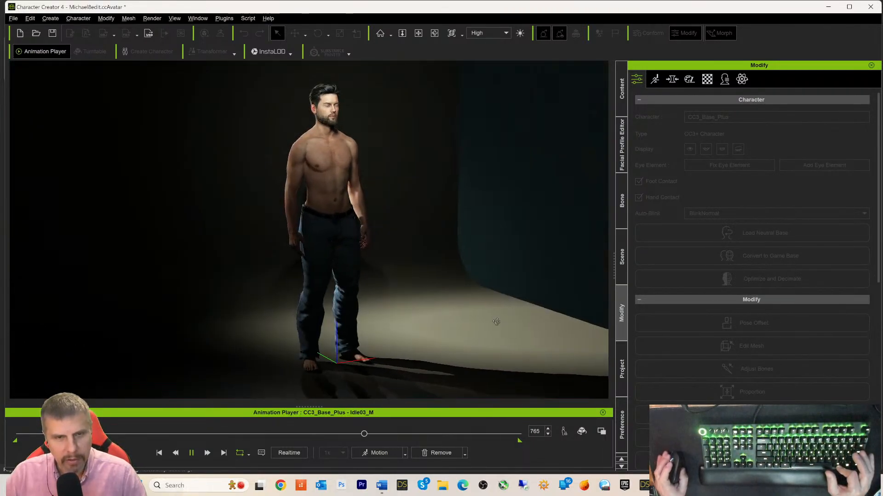
pyautogui.moveTo(496, 322); pyautogui.dragTo(600, 347, button='right')
pyautogui.scroll(3, 525, 299)
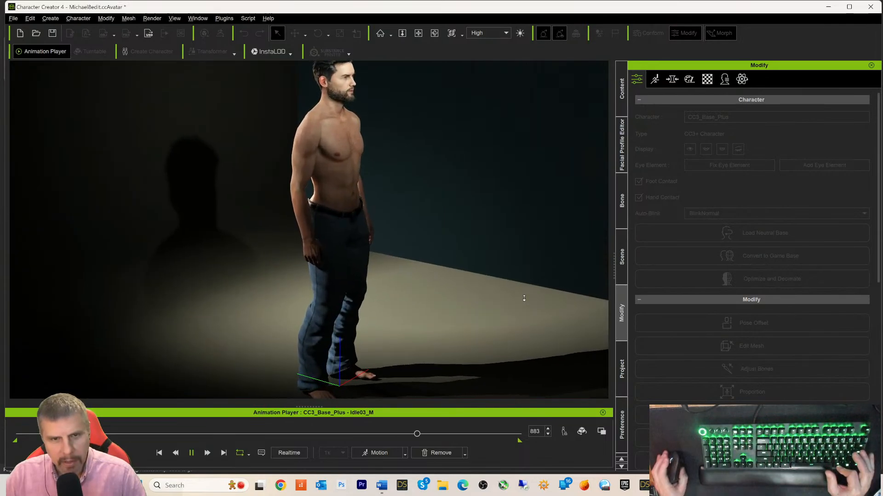
pyautogui.scroll(1, 524, 298)
pyautogui.moveTo(523, 230); pyautogui.dragTo(494, 278, button='middle')
pyautogui.moveTo(507, 291); pyautogui.dragTo(282, 291, button='right')
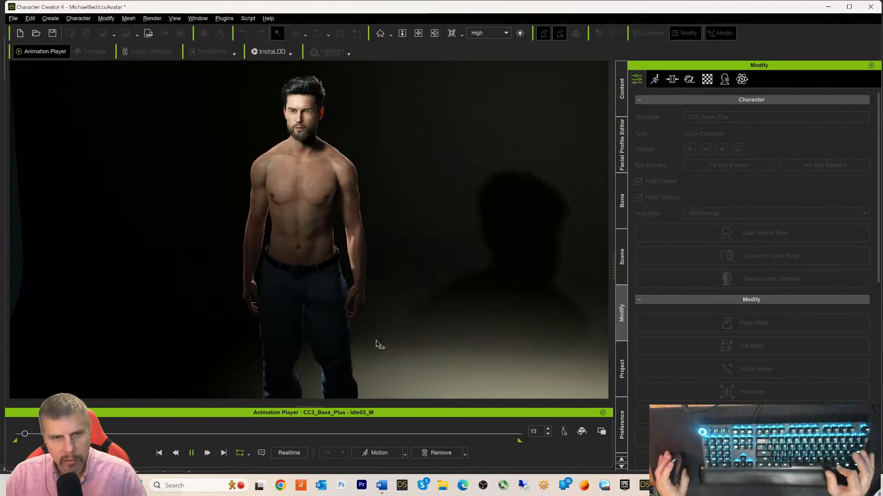
pyautogui.moveTo(398, 322); pyautogui.dragTo(402, 301, button='middle')
pyautogui.scroll(1, 406, 310)
pyautogui.scroll(-1, 407, 310)
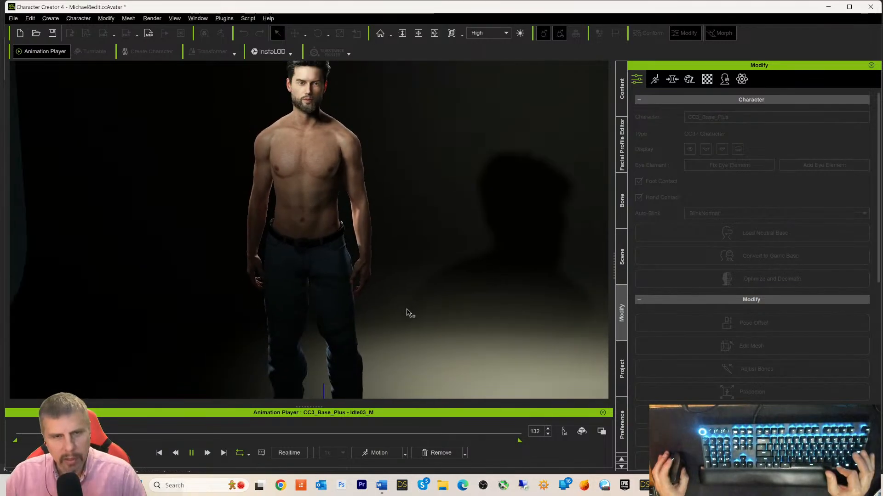
pyautogui.scroll(-3, 407, 309)
pyautogui.moveTo(426, 329); pyautogui.dragTo(411, 316, button='middle')
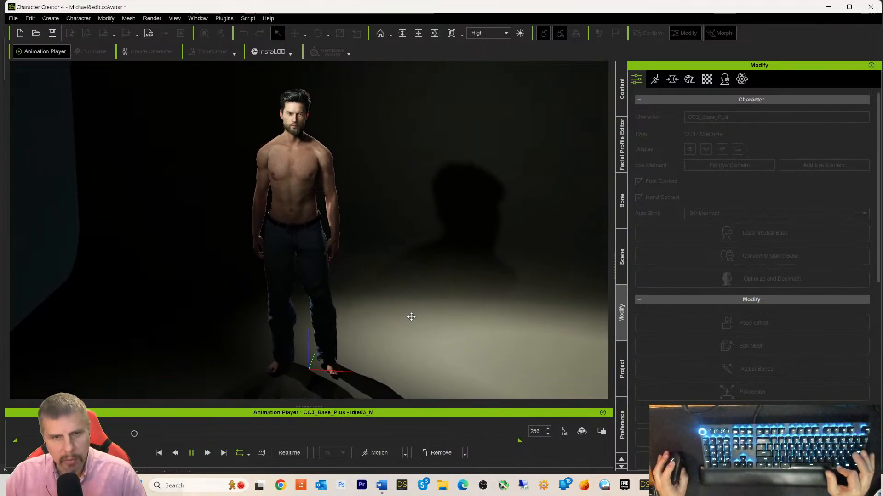
pyautogui.moveTo(413, 321); pyautogui.dragTo(450, 307, button='right')
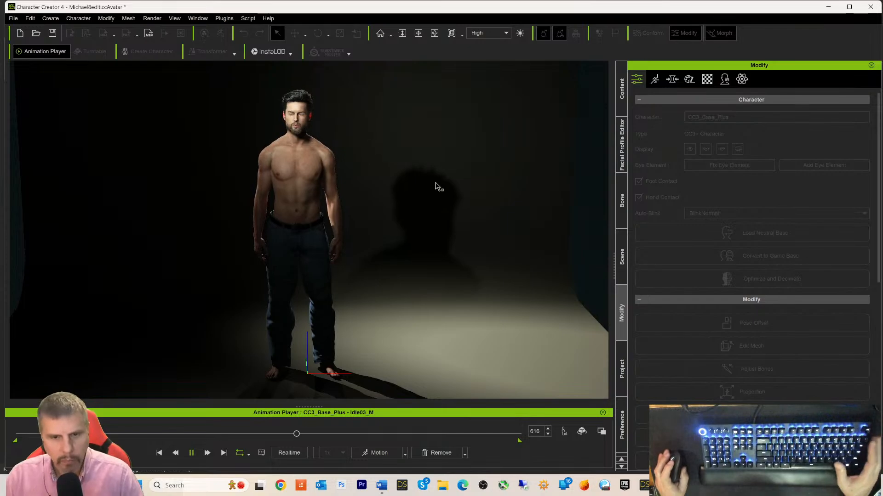
pyautogui.press('space')
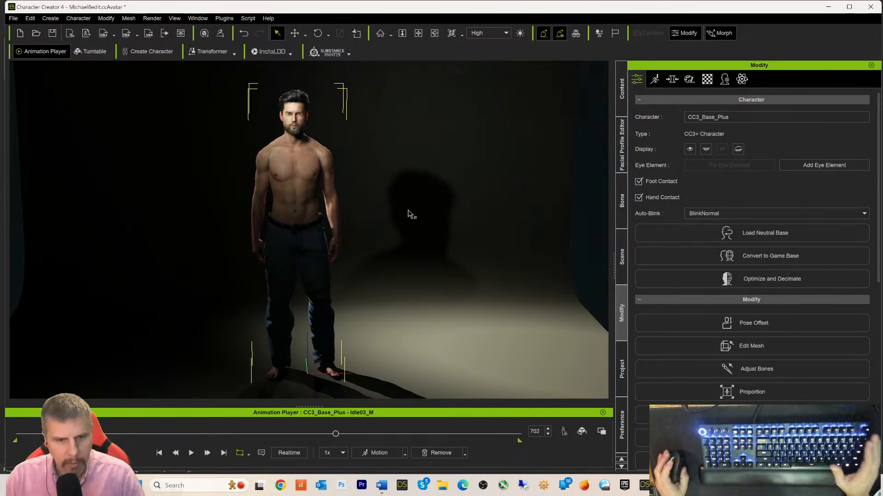
# - Select Backdrop_01, scale it up past the view edges, and show the Light Room templates
pyautogui.click(432, 253)
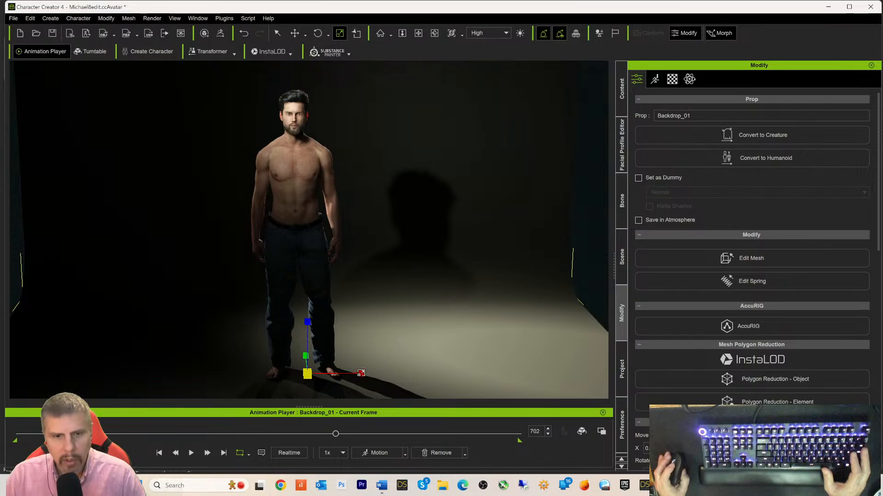
pyautogui.moveTo(306, 374); pyautogui.dragTo(318, 347)
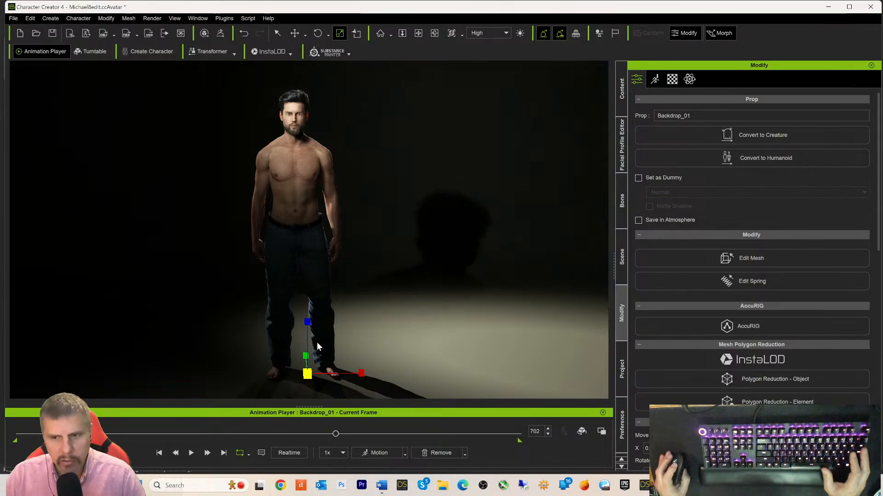
pyautogui.click(620, 261)
# - Try the Back Rim_Left and Back Rim_Right Light Room presets on the scene
pyautogui.click(623, 90)
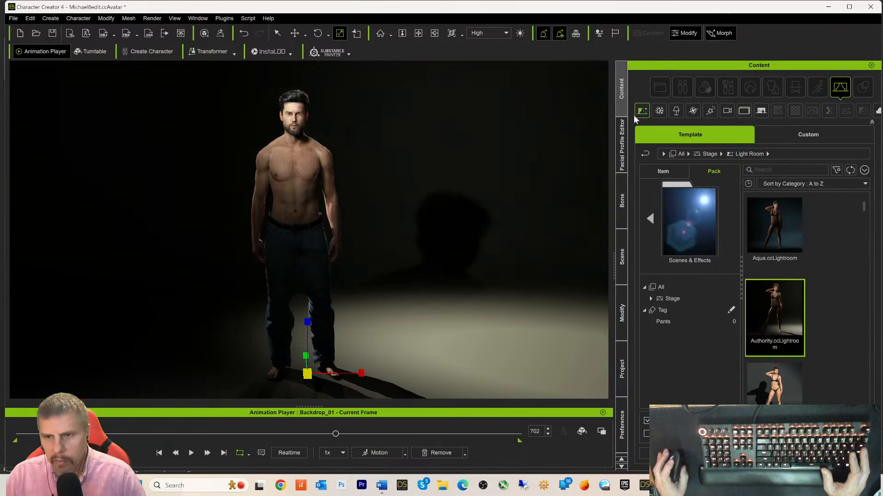
pyautogui.scroll(-3, 822, 298)
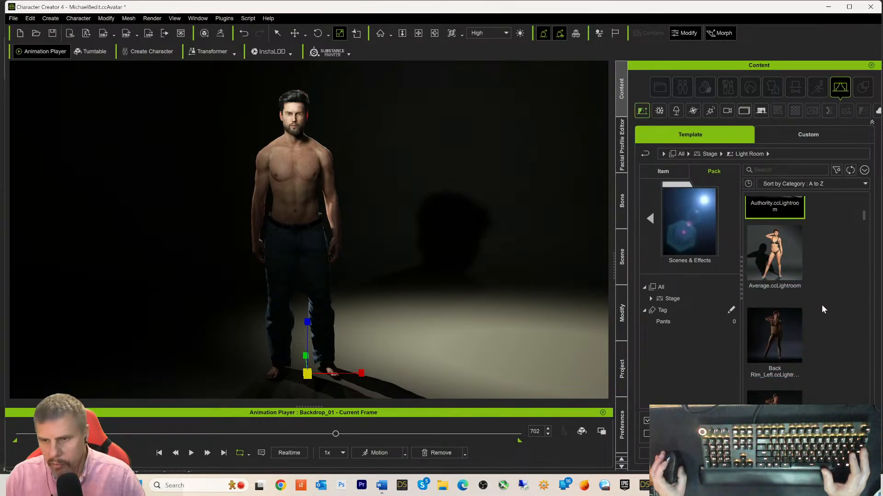
pyautogui.doubleClick(780, 309)
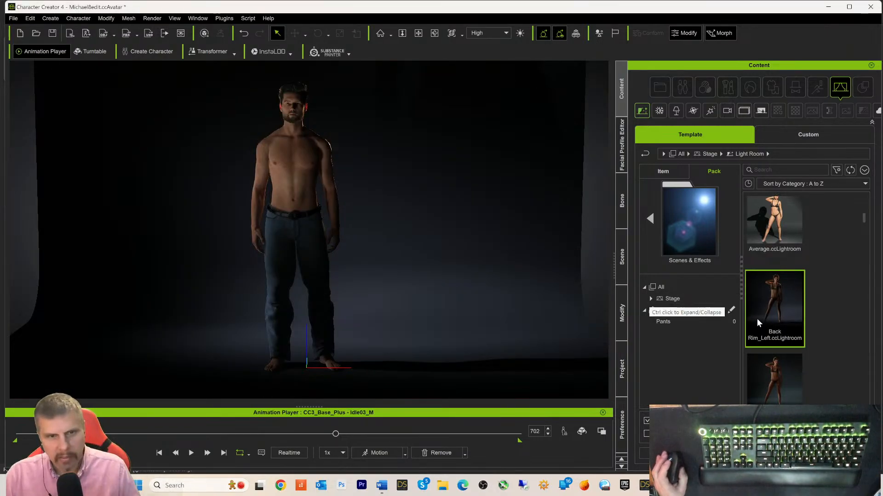
pyautogui.scroll(-1, 764, 336)
pyautogui.scroll(-3, 764, 337)
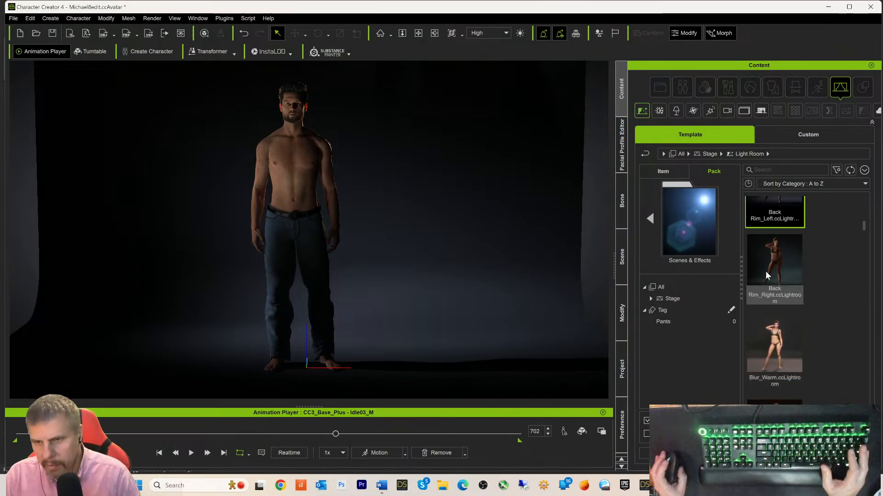
pyautogui.click(766, 270)
pyautogui.doubleClick(766, 269)
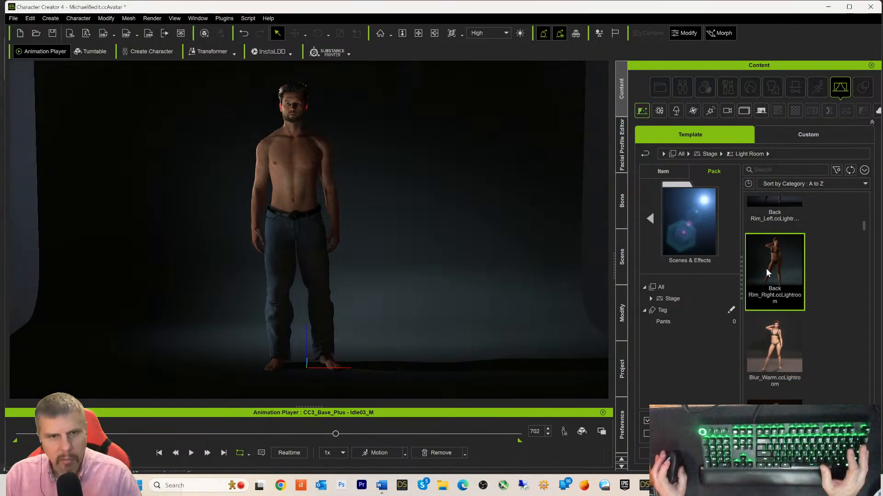
# - Try Bright_Average and Bright_Side, then settle on the Brilliant lighting preset
pyautogui.scroll(-3, 850, 290)
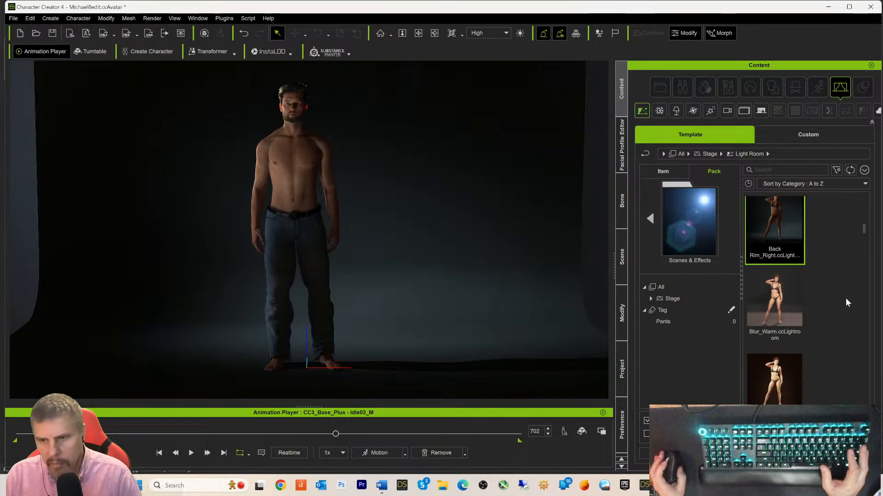
pyautogui.scroll(-3, 843, 314)
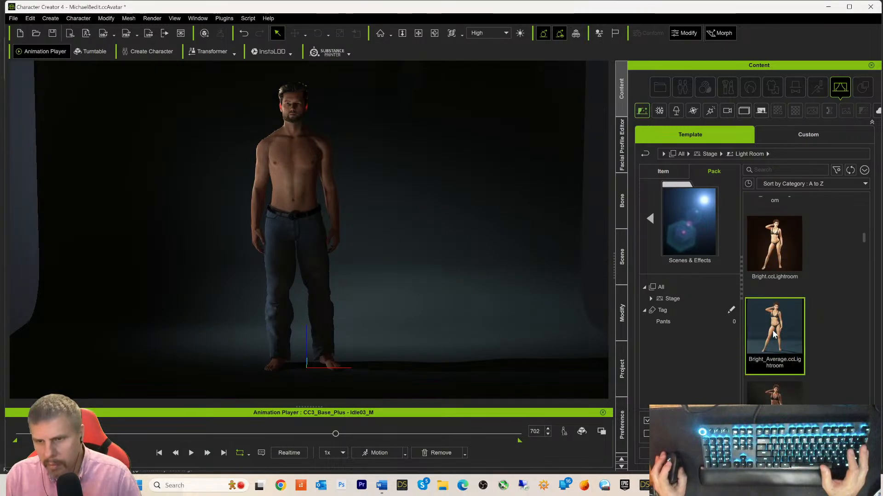
pyautogui.doubleClick(774, 334)
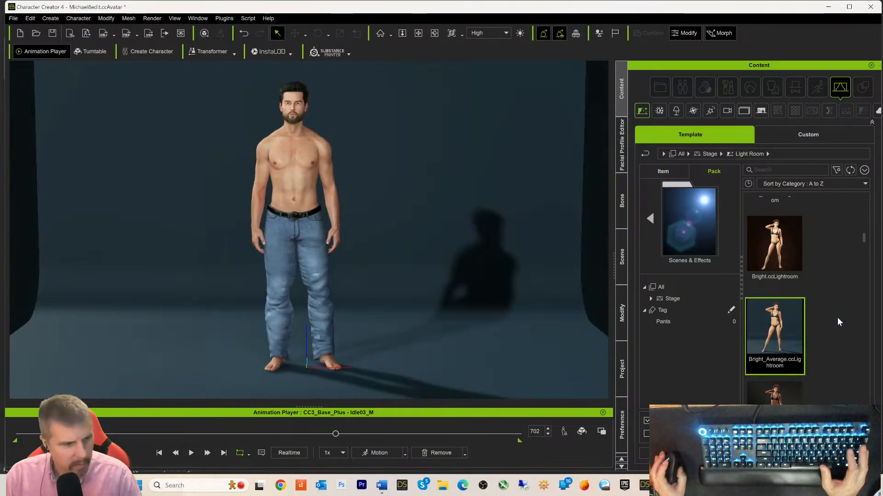
pyautogui.scroll(-4, 840, 292)
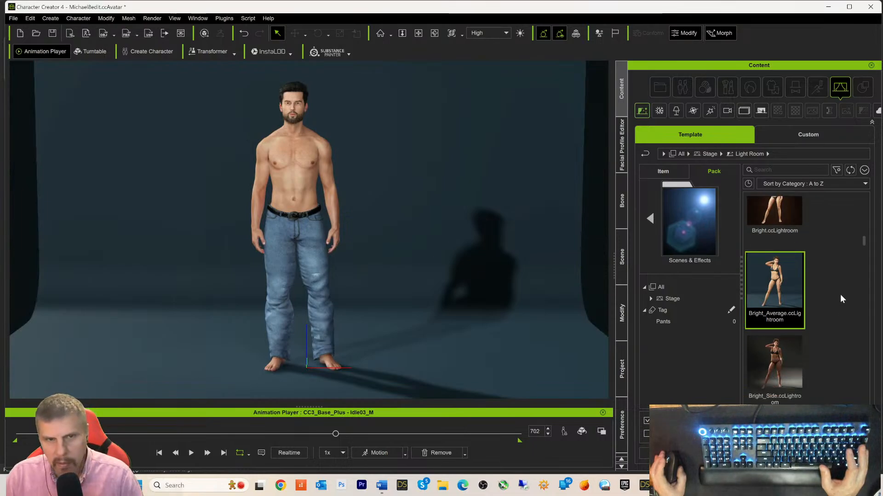
pyautogui.doubleClick(777, 289)
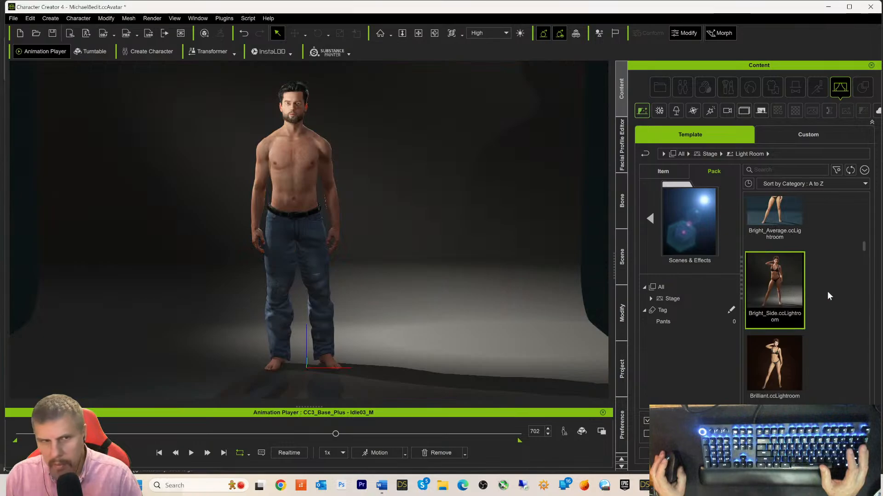
pyautogui.scroll(-3, 827, 296)
pyautogui.scroll(-2, 827, 292)
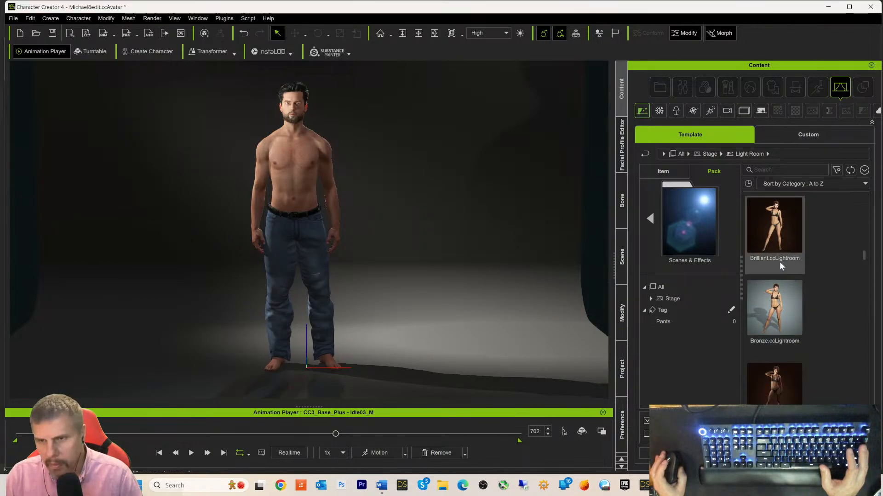
pyautogui.doubleClick(777, 246)
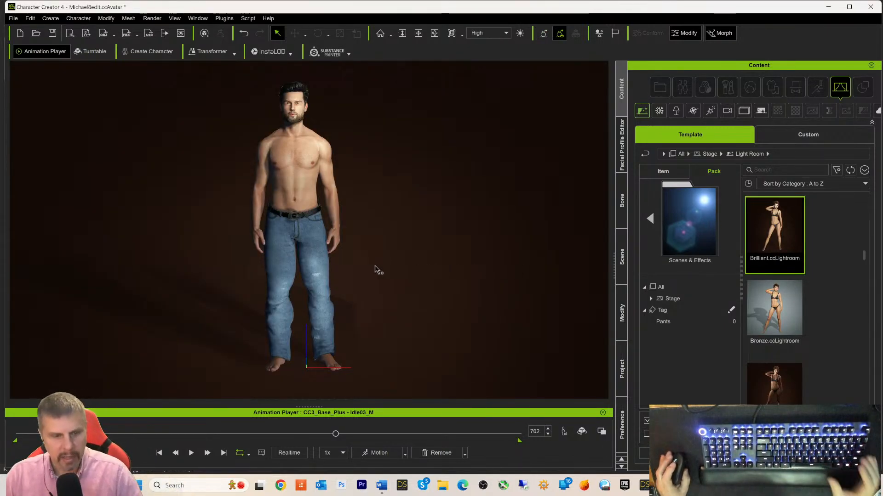
pyautogui.press('super')
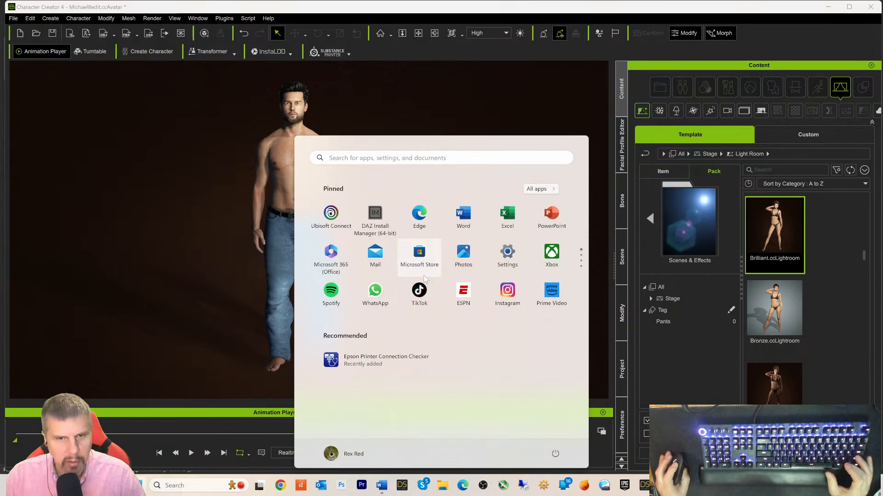
pyautogui.click(418, 254)
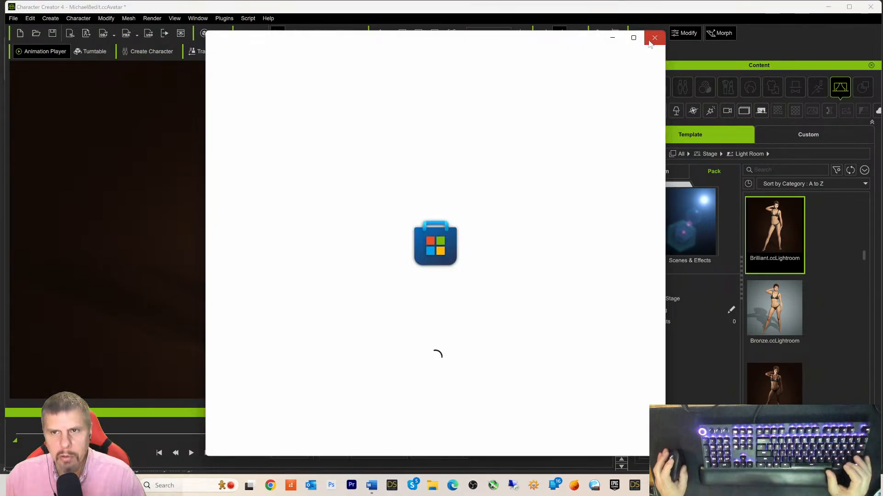
pyautogui.click(650, 41)
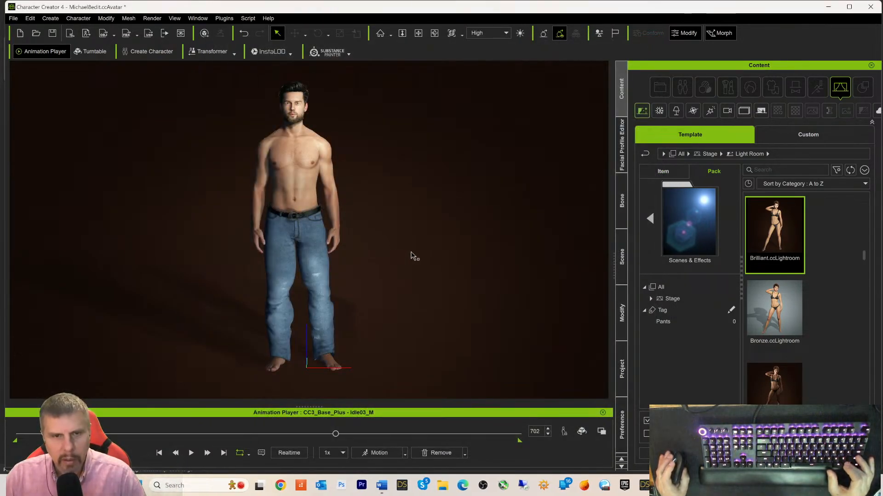
pyautogui.press('super')
pyautogui.click(511, 60)
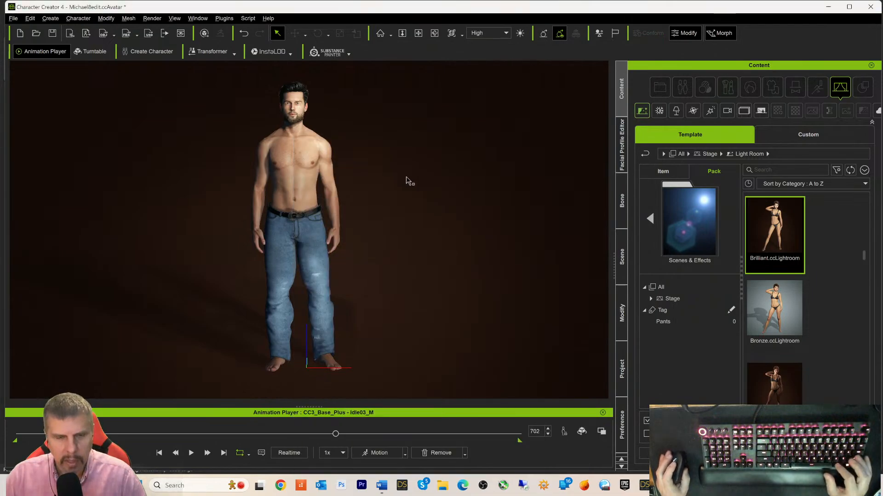
pyautogui.moveTo(406, 180); pyautogui.dragTo(545, 206, button='right')
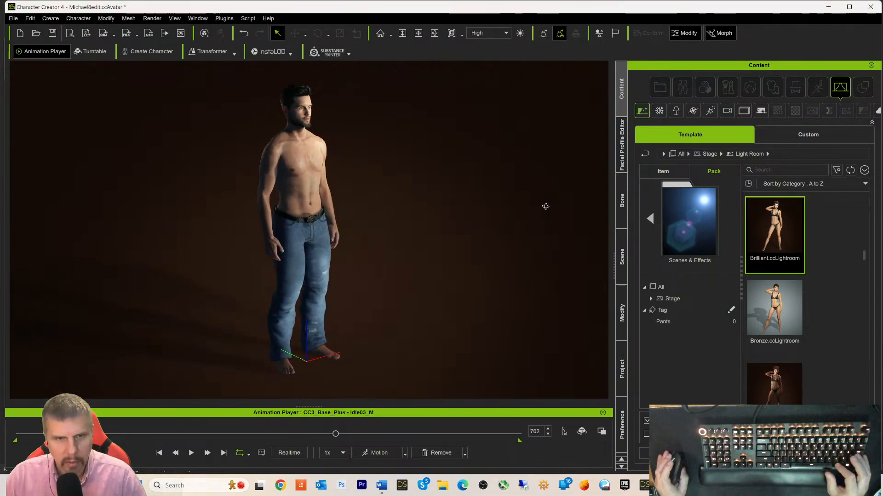
pyautogui.scroll(6, 505, 234)
pyautogui.moveTo(487, 211); pyautogui.dragTo(471, 241, button='middle')
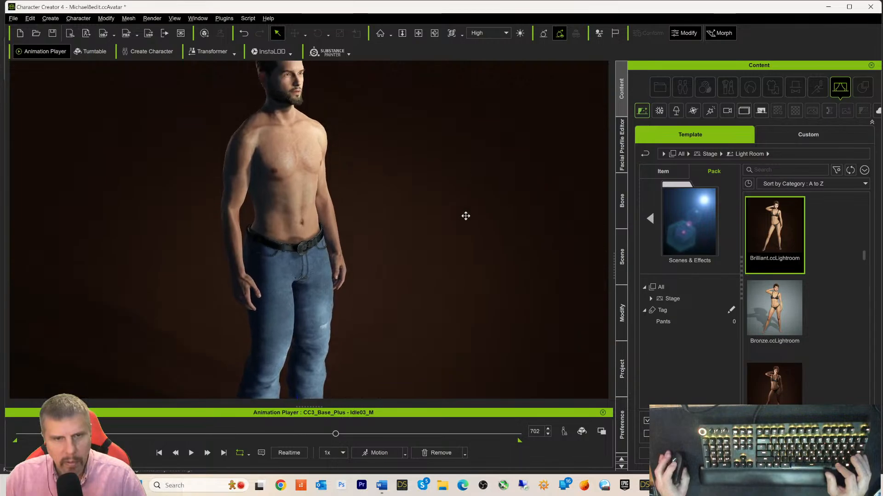
pyautogui.moveTo(470, 241)
pyautogui.mouseDown(button='right')
pyautogui.moveTo(403, 246)
pyautogui.moveTo(271, 196)
pyautogui.moveTo(467, 237)
pyautogui.mouseUp(button='right')
pyautogui.scroll(6, 458, 252)
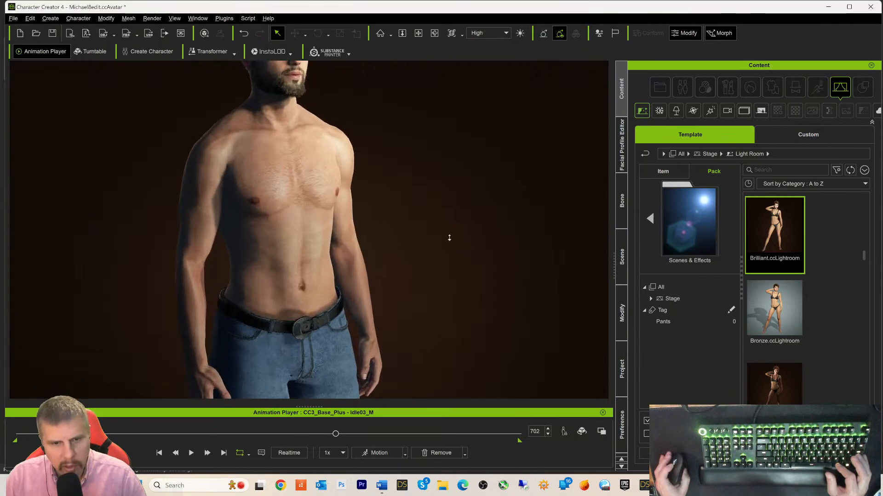
pyautogui.moveTo(449, 250); pyautogui.dragTo(468, 157, button='middle')
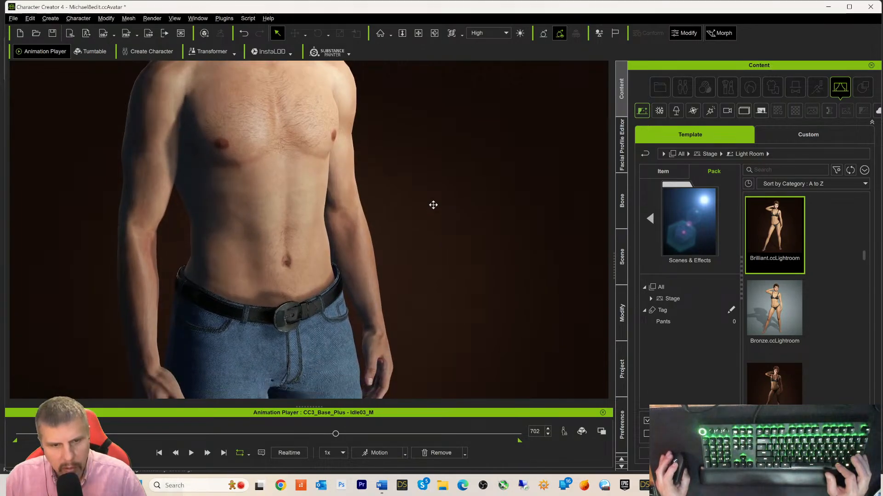
pyautogui.scroll(2, 433, 205)
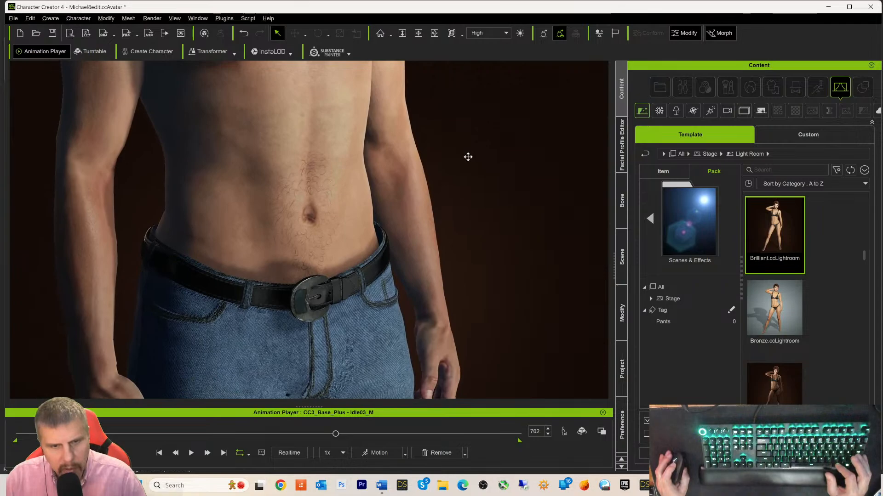
pyautogui.scroll(-5, 472, 161)
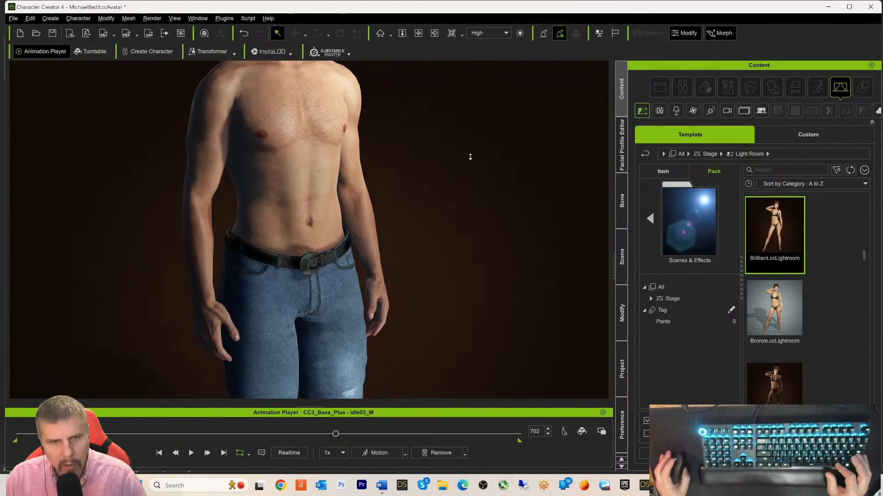
pyautogui.scroll(-2, 471, 160)
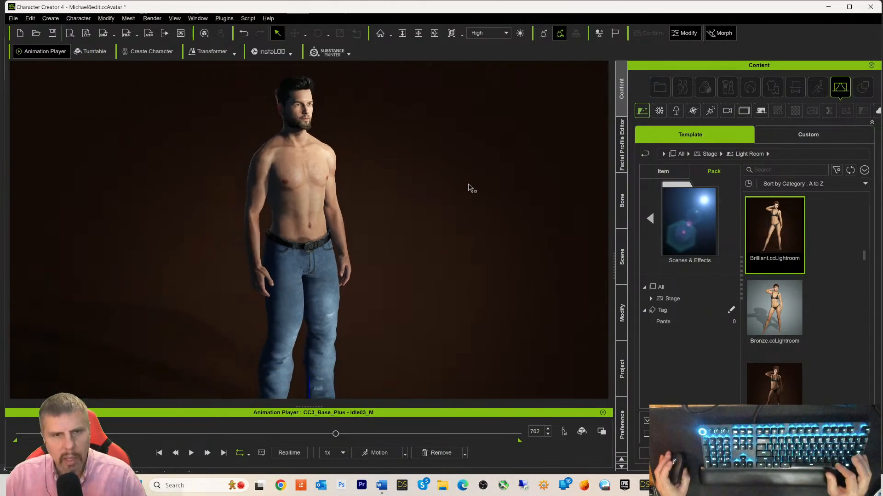
pyautogui.scroll(-3, 457, 194)
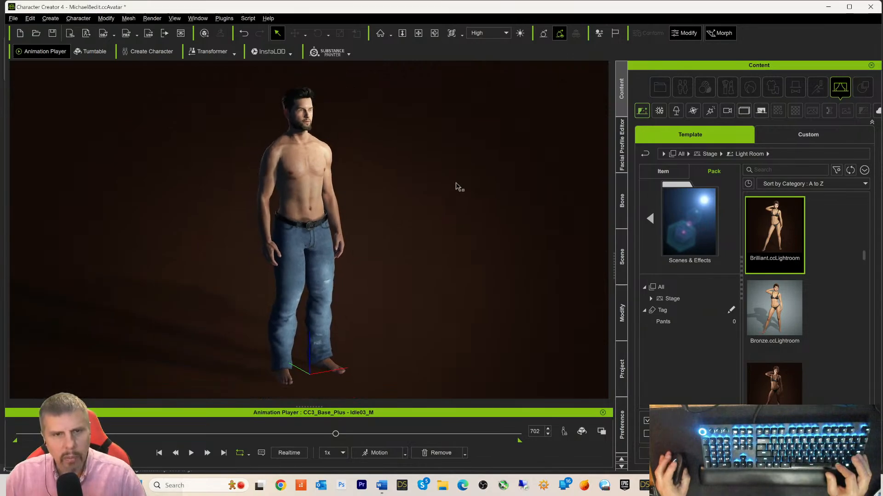
pyautogui.moveTo(480, 201); pyautogui.dragTo(512, 184, button='right')
pyautogui.moveTo(430, 200); pyautogui.dragTo(450, 192, button='middle')
pyautogui.moveTo(449, 193); pyautogui.dragTo(350, 198, button='right')
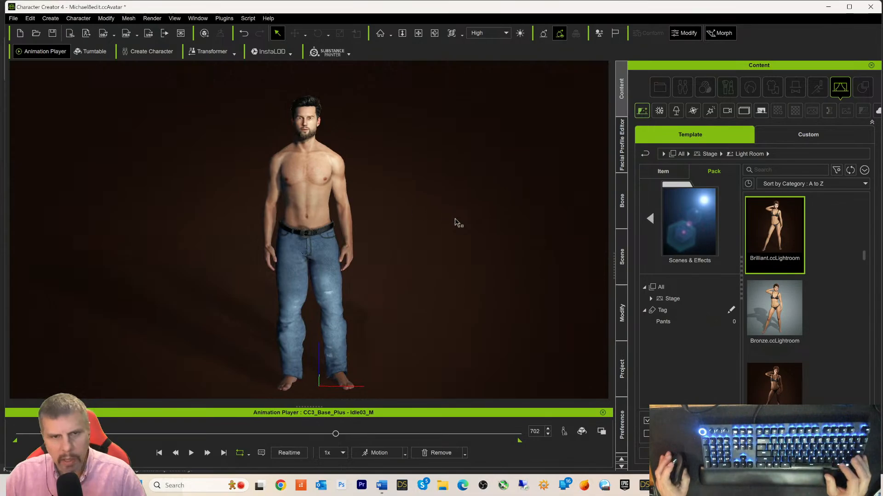
pyautogui.moveTo(455, 224); pyautogui.dragTo(440, 202, button='middle')
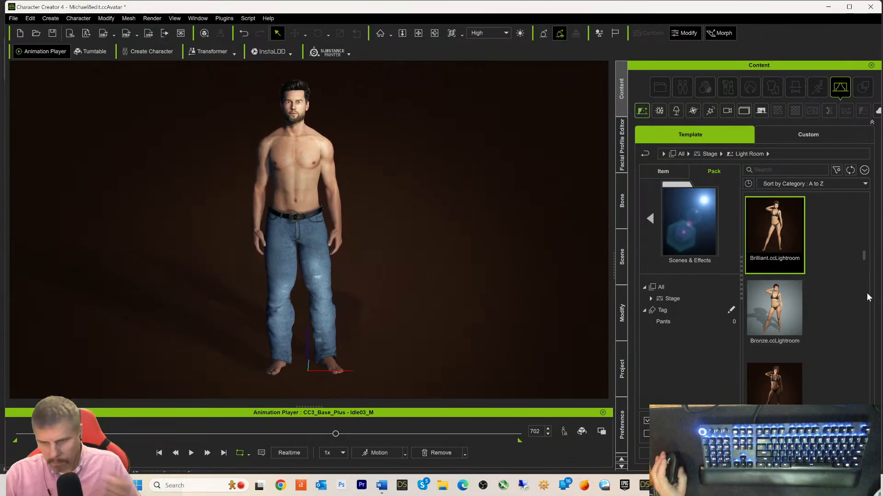
# - Apply the Cinematic_Dark Light Room preset and orbit to inspect the lighting
pyautogui.scroll(-5, 820, 314)
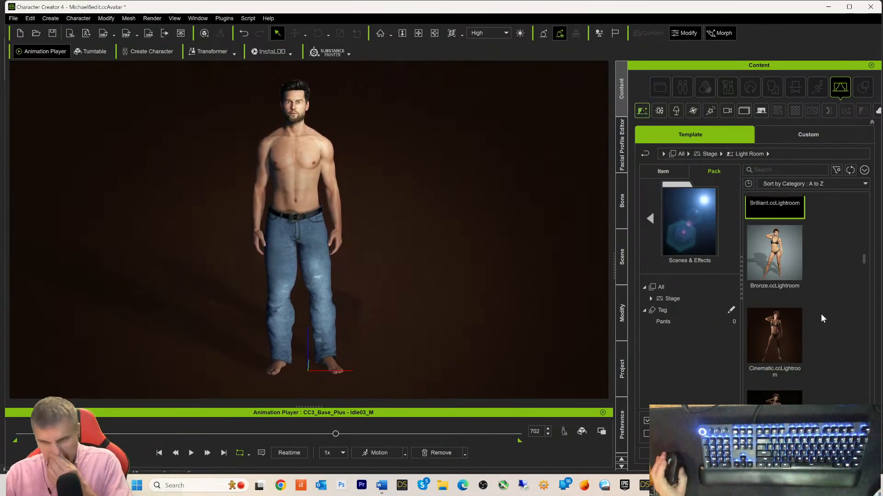
pyautogui.click(772, 304)
pyautogui.doubleClick(772, 302)
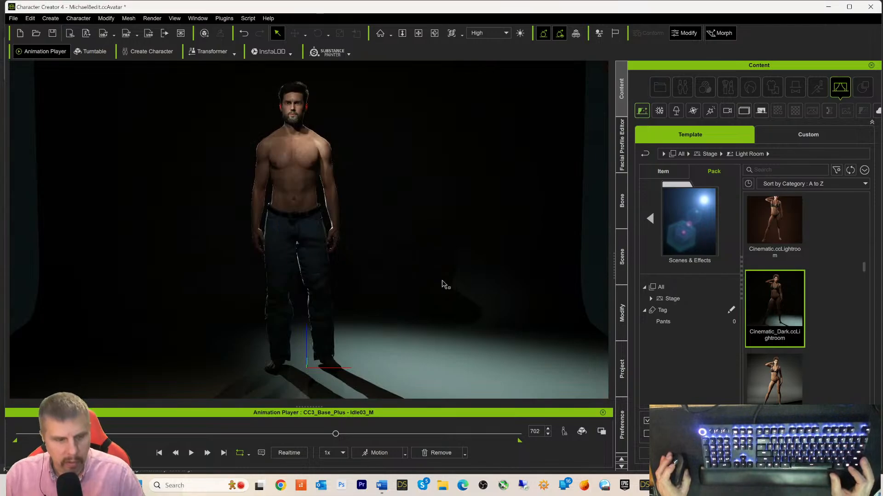
pyautogui.moveTo(396, 260); pyautogui.dragTo(493, 259, button='right')
pyautogui.scroll(-2, 441, 260)
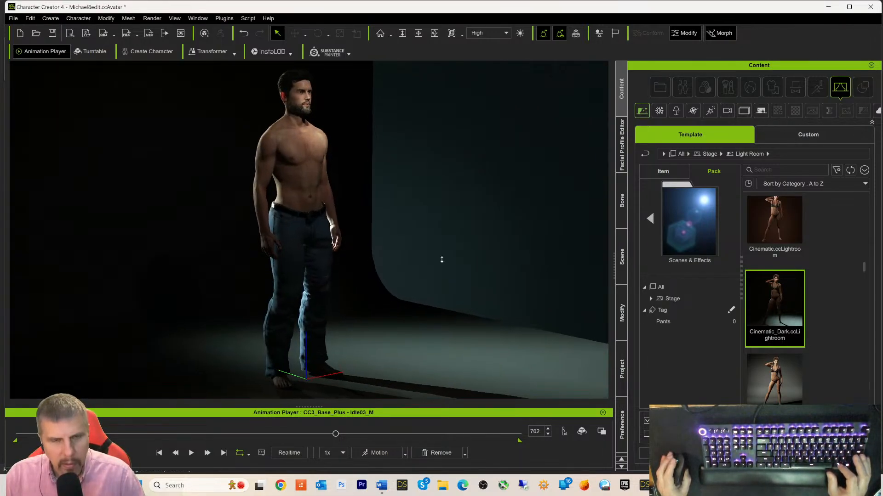
pyautogui.moveTo(444, 264); pyautogui.dragTo(403, 272, button='right')
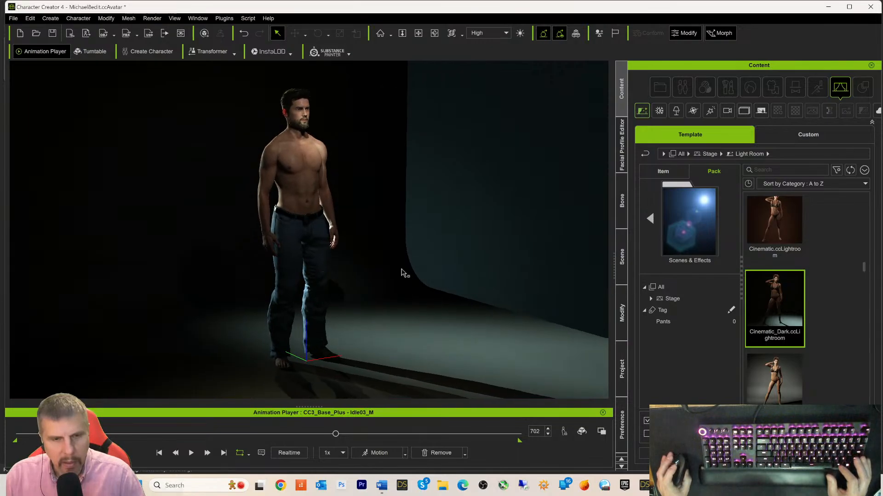
# - Rotate the backdrop to frame both sides and enlarge it until its edges leave view
pyautogui.click(380, 238)
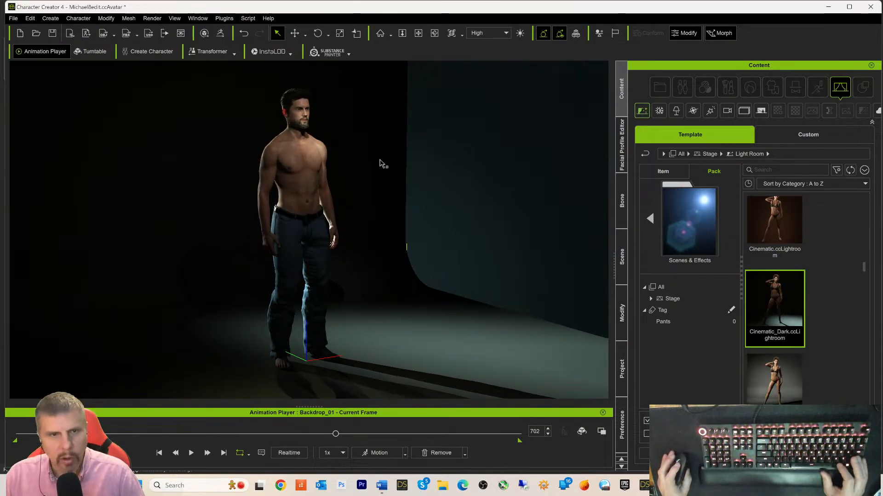
pyautogui.click(318, 34)
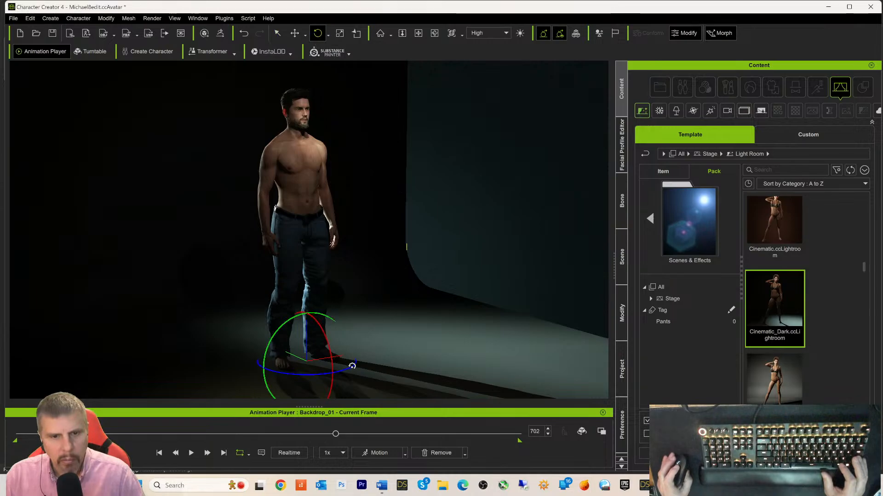
pyautogui.moveTo(352, 366); pyautogui.dragTo(334, 368)
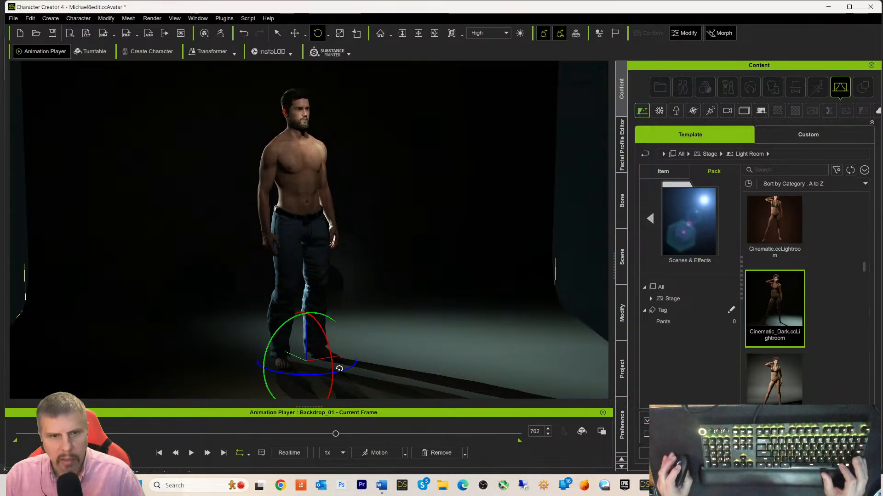
pyautogui.click(340, 33)
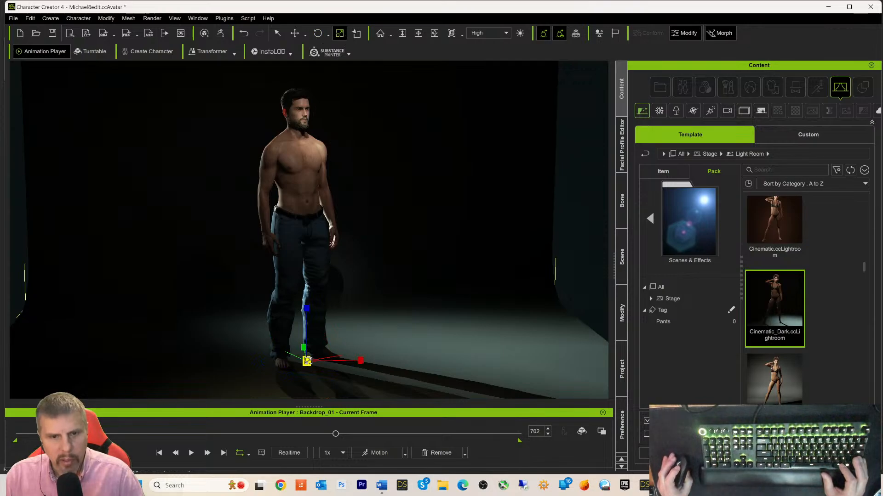
pyautogui.moveTo(307, 362); pyautogui.dragTo(431, 332)
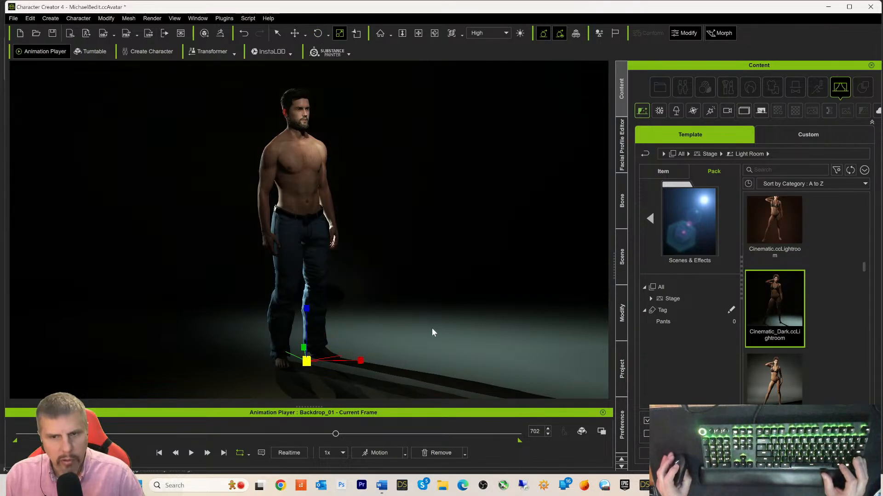
pyautogui.click(159, 453)
# - Play the Idle03_M animation and stop it at frame 957
pyautogui.click(190, 453)
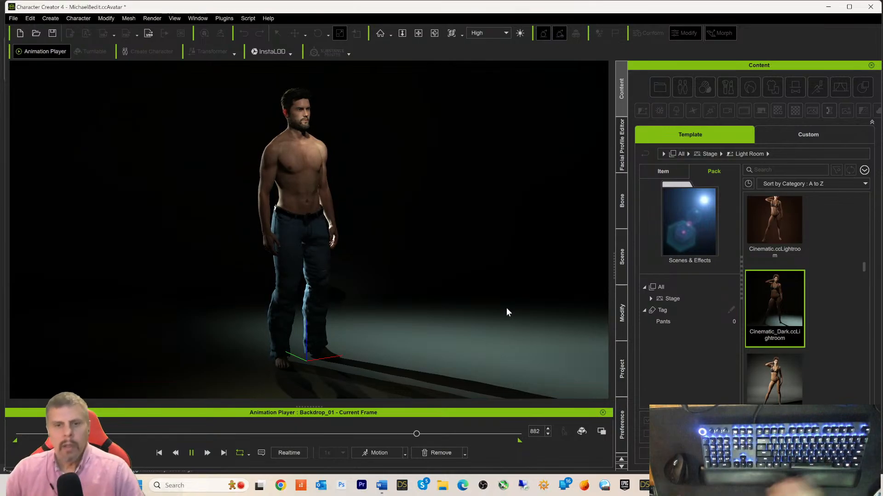
pyautogui.press('space')
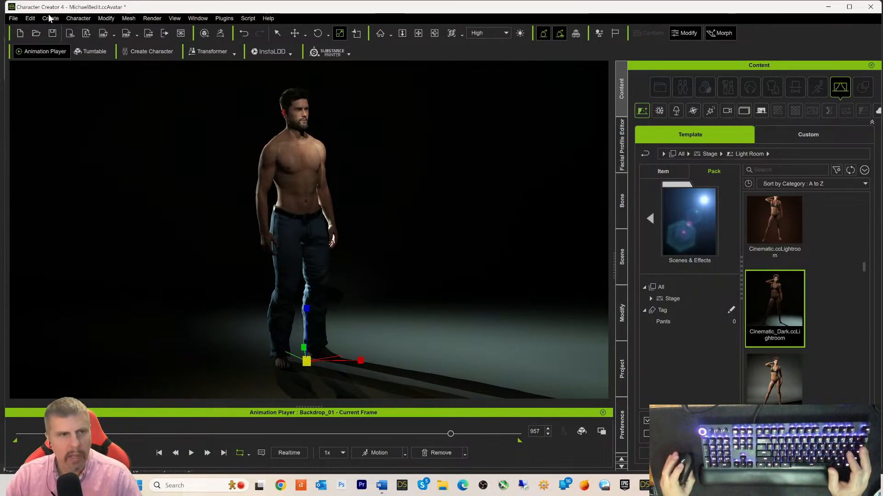
# - Send the character to iClone 8 and launch Daz Studio 4.22 from the taskbar
pyautogui.click(69, 35)
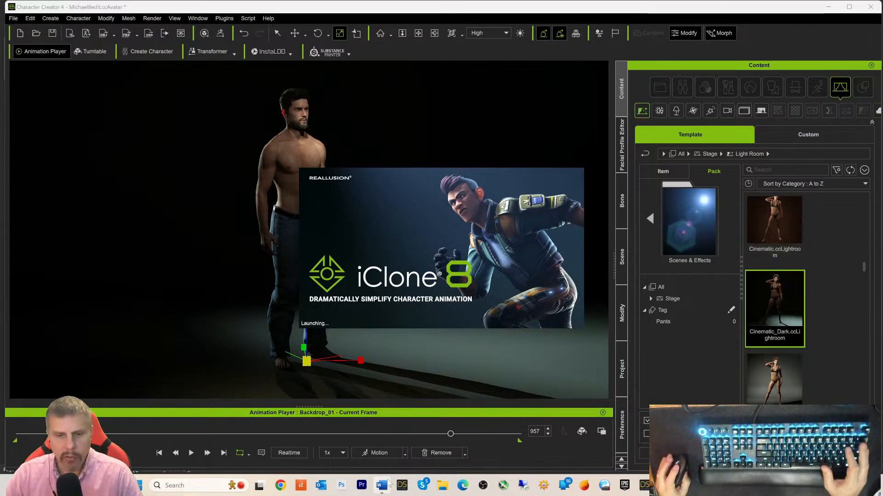
pyautogui.click(402, 486)
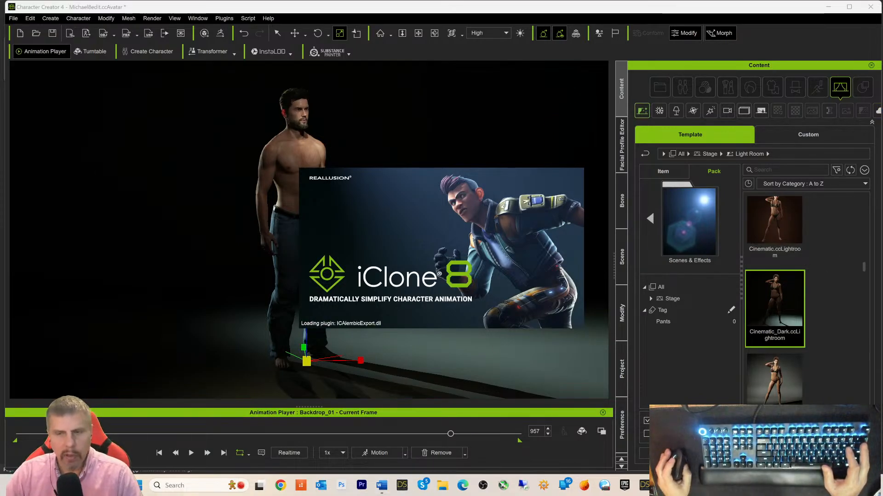
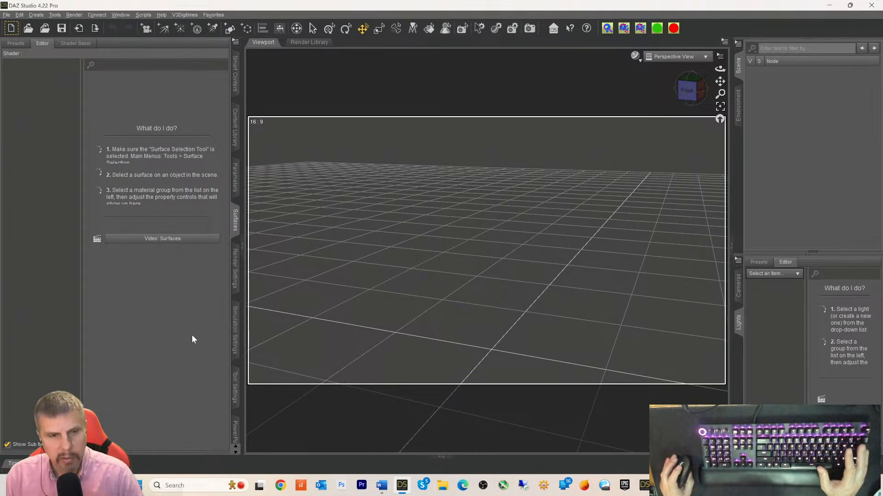
# - In Smart Content Products, expand Default and browse the installed Environments thumbnails
pyautogui.click(234, 138)
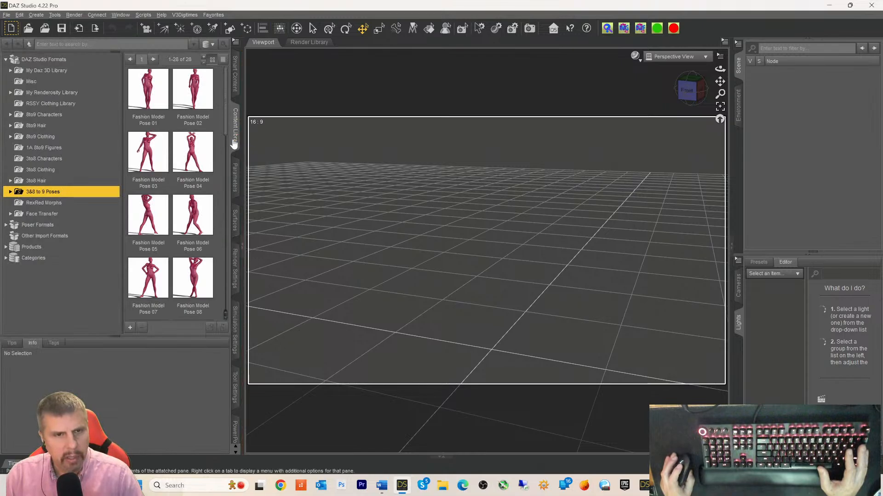
pyautogui.click(235, 73)
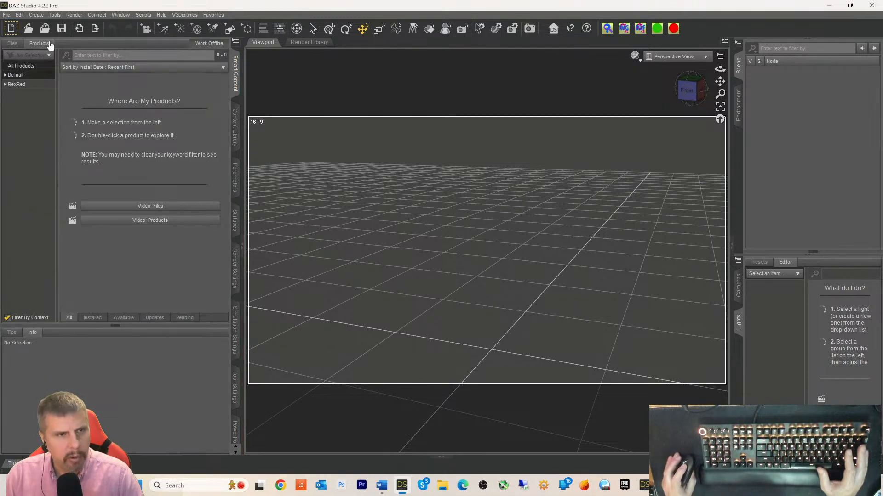
pyautogui.click(5, 76)
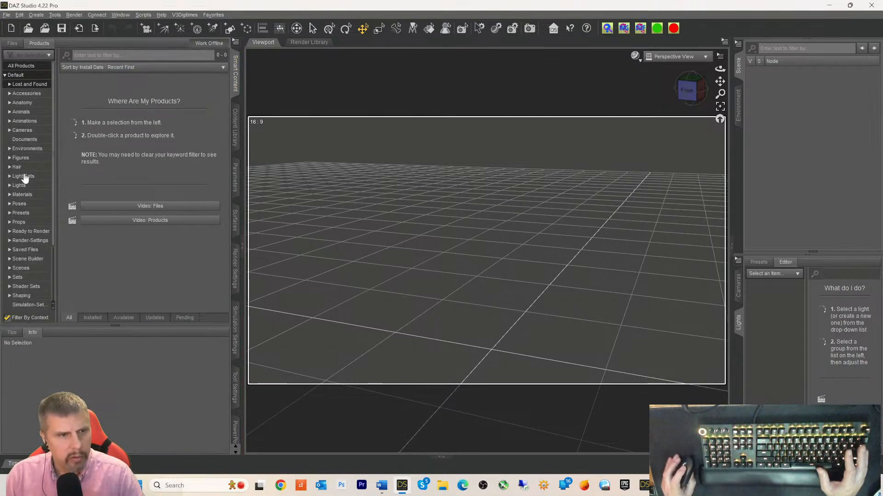
pyautogui.click(27, 149)
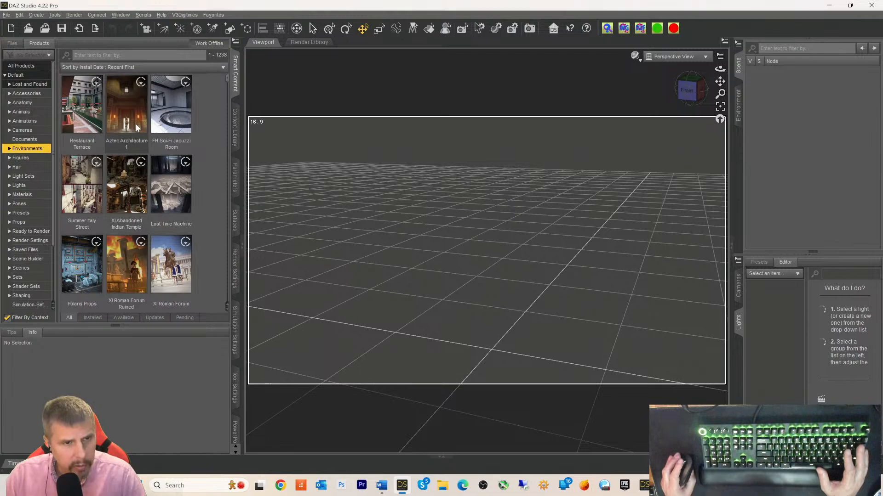
pyautogui.scroll(-5, 135, 124)
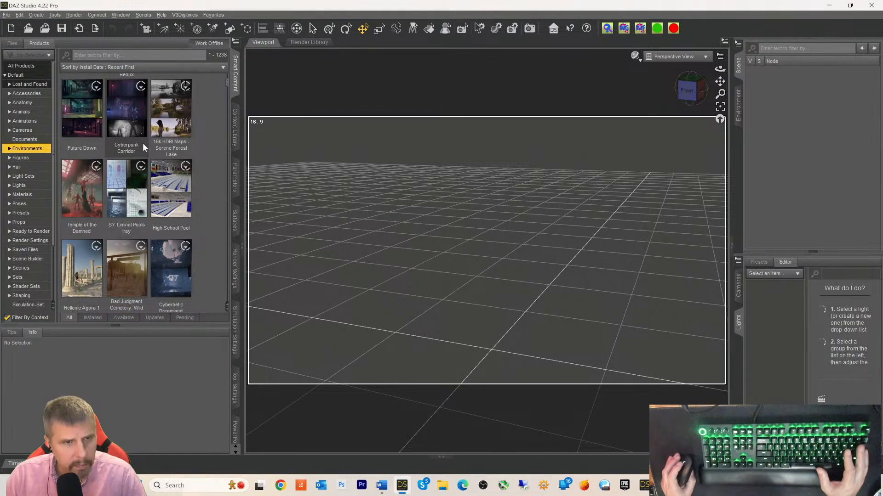
pyautogui.moveTo(166, 127)
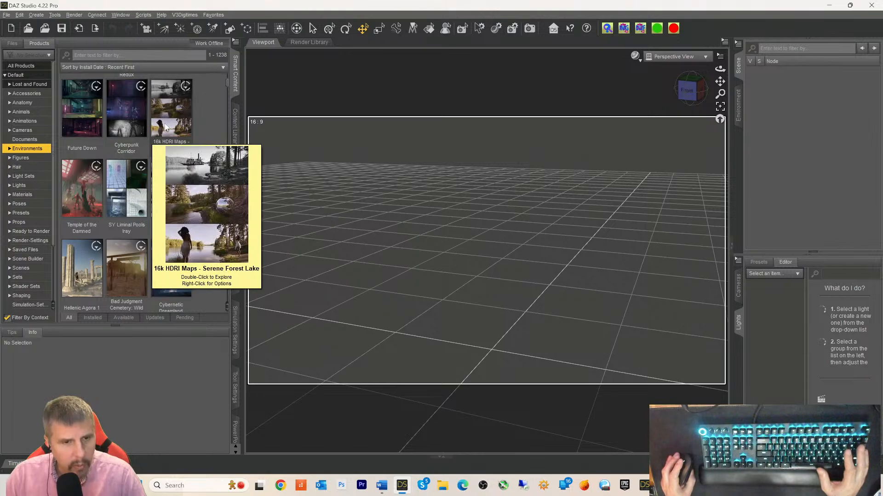
pyautogui.scroll(-3, 166, 122)
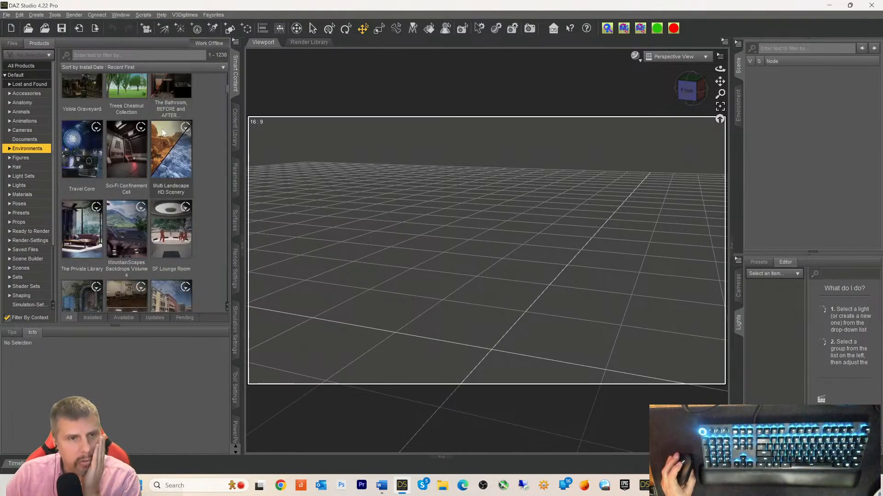
pyautogui.scroll(-3, 162, 133)
pyautogui.scroll(6, 162, 134)
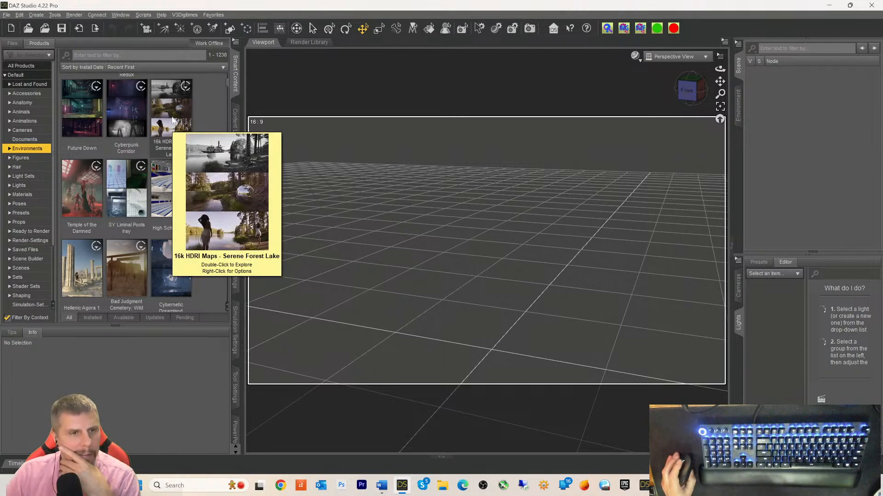
# - Show the product details of 16k HDRI Maps - Serene Forest Lake
pyautogui.click(173, 119)
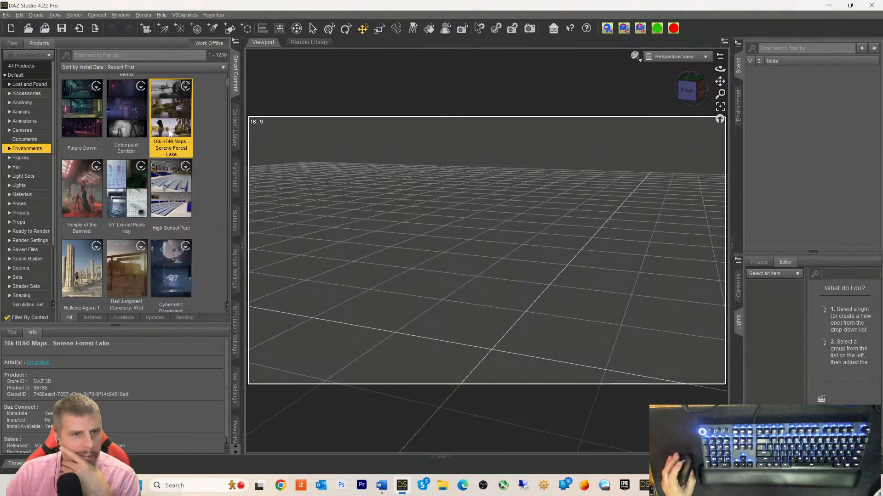
pyautogui.scroll(-5, 169, 135)
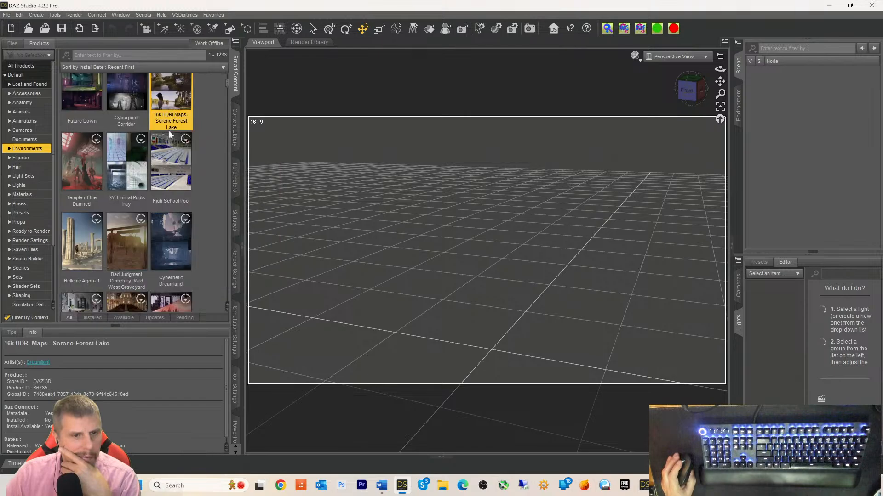
pyautogui.scroll(-3, 169, 135)
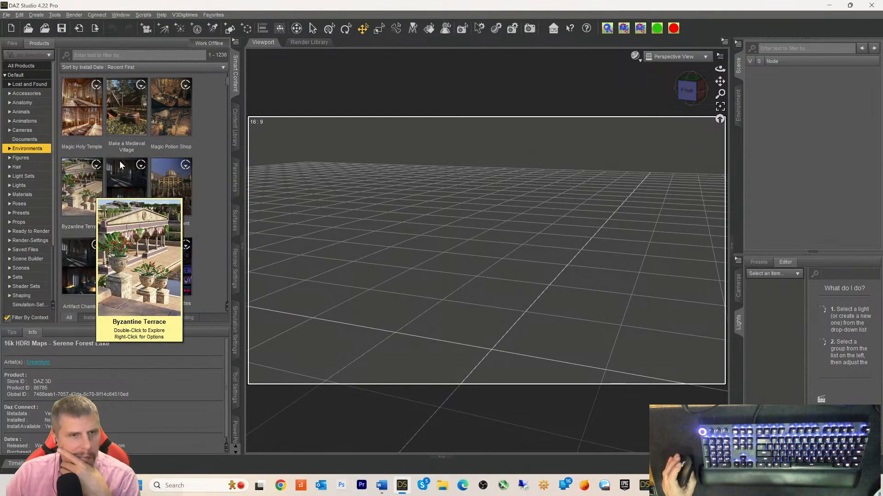
pyautogui.scroll(-3, 117, 172)
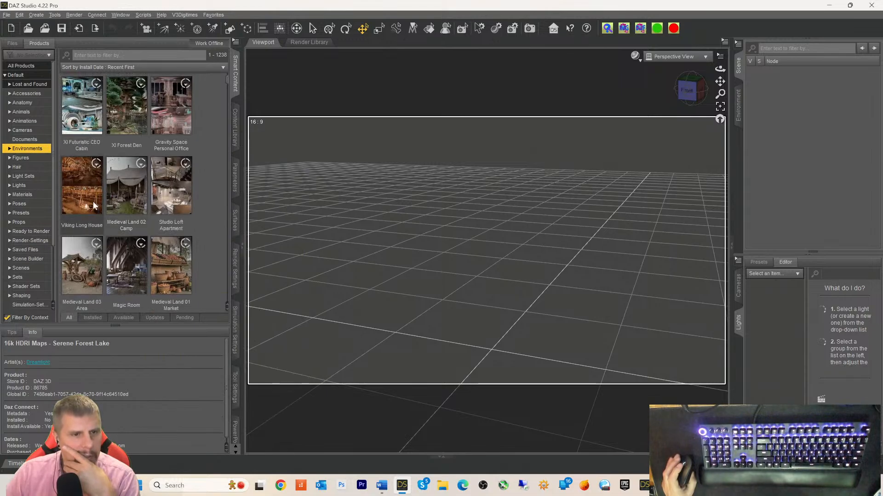
pyautogui.scroll(3, 92, 208)
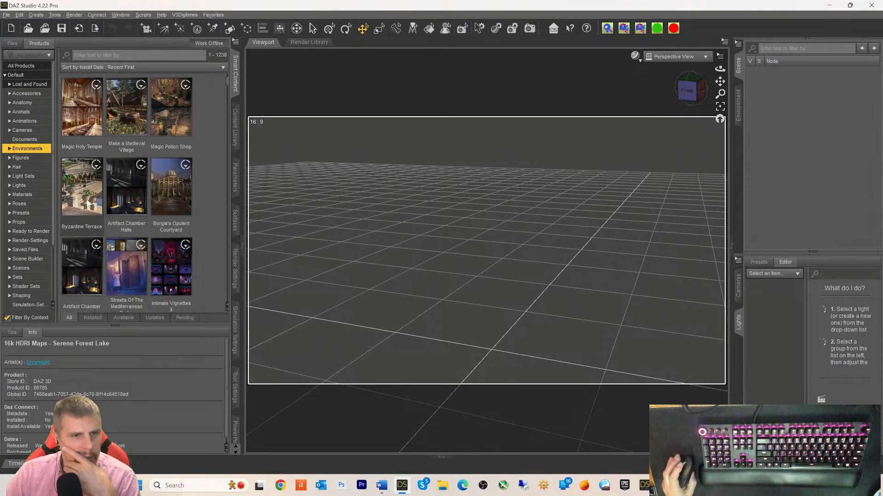
# - Scroll the Environments grid past FG Dive Bar and On The Farm to Tennary House Garden
pyautogui.moveTo(83, 195)
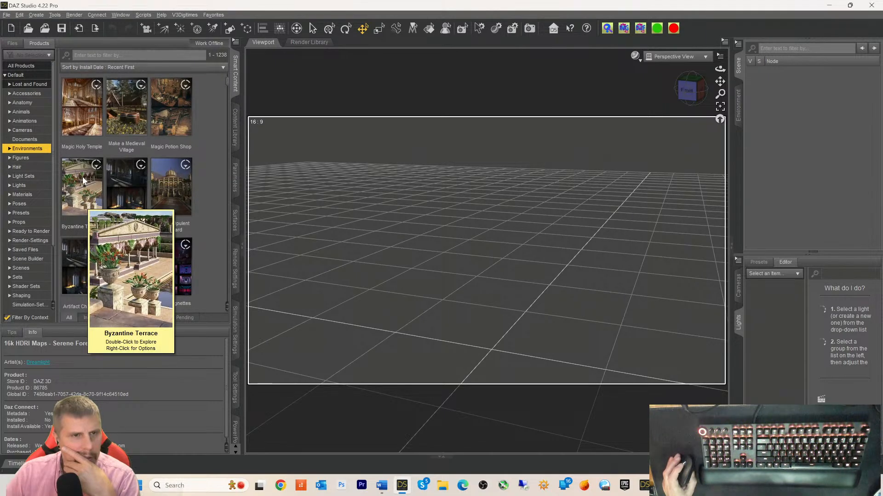
pyautogui.scroll(-3, 85, 184)
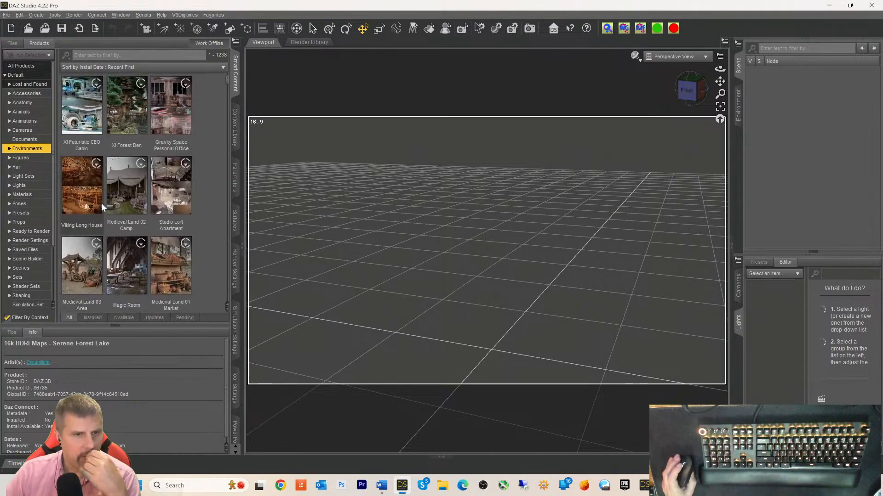
pyautogui.moveTo(125, 205)
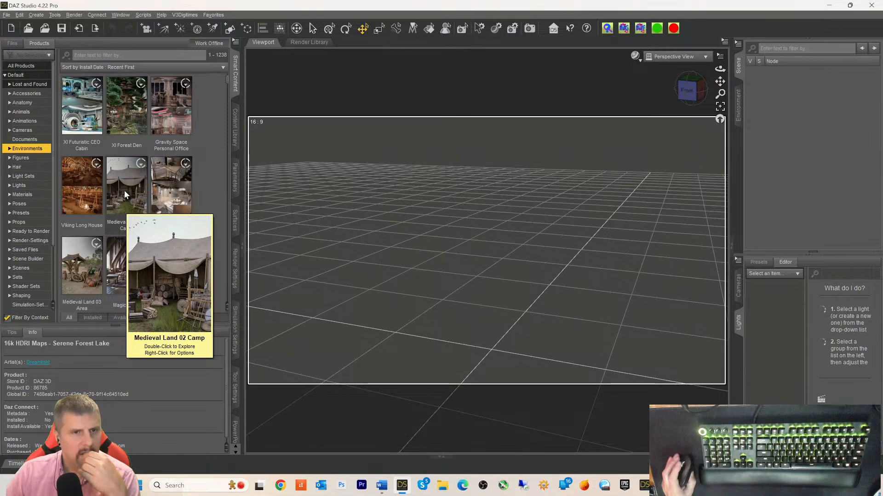
pyautogui.scroll(3, 124, 190)
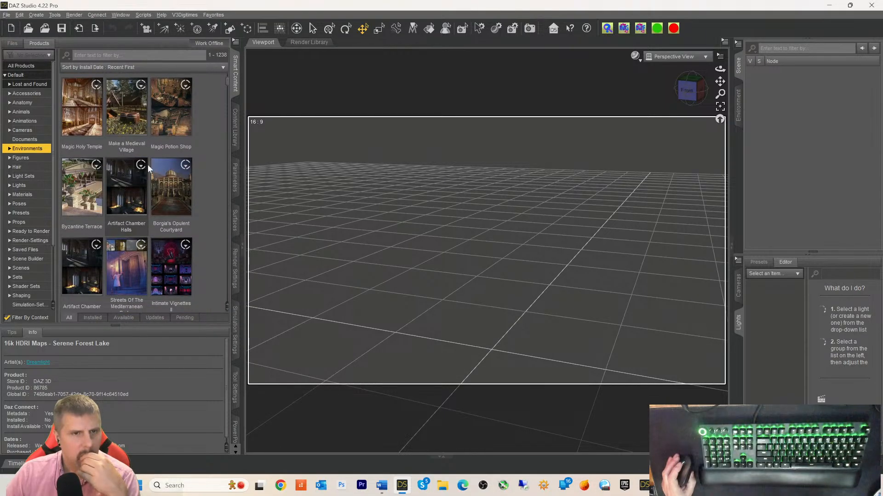
pyautogui.scroll(-10, 175, 118)
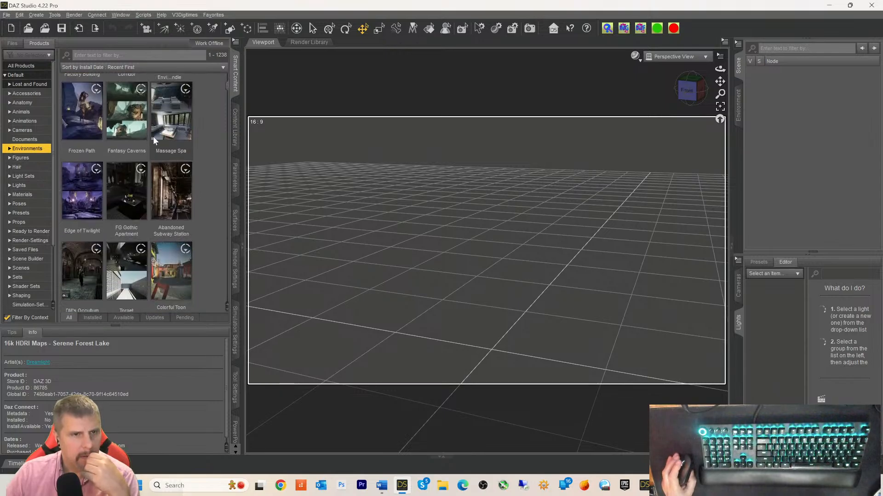
pyautogui.moveTo(134, 151)
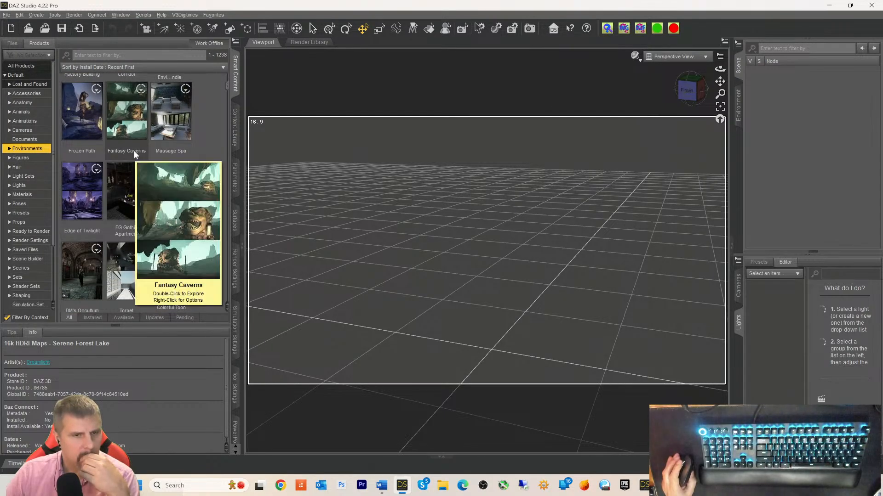
pyautogui.scroll(-5, 133, 150)
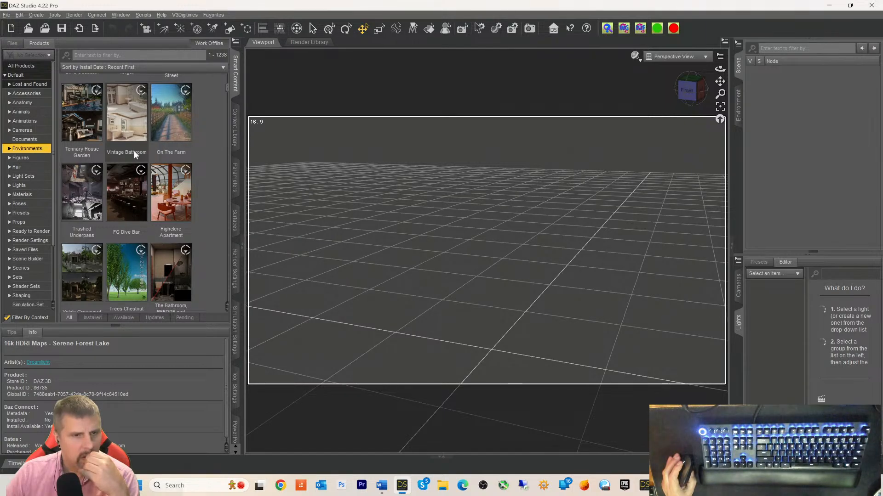
pyautogui.moveTo(127, 183)
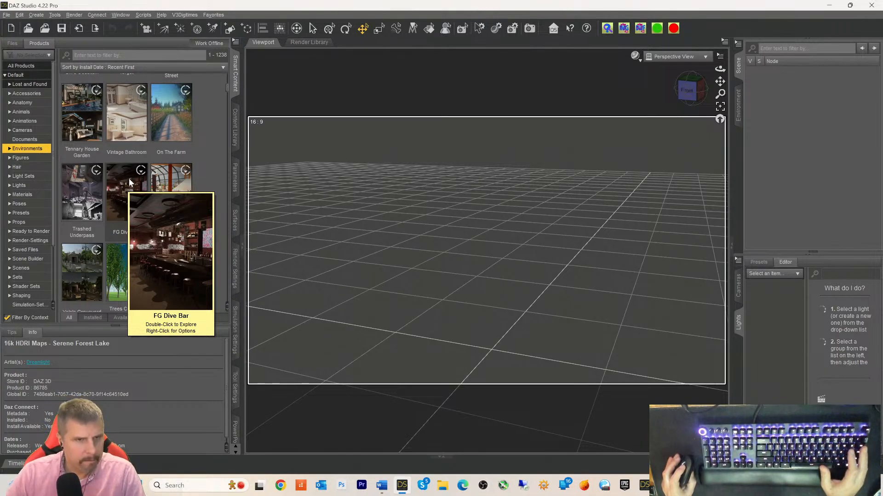
pyautogui.moveTo(88, 118)
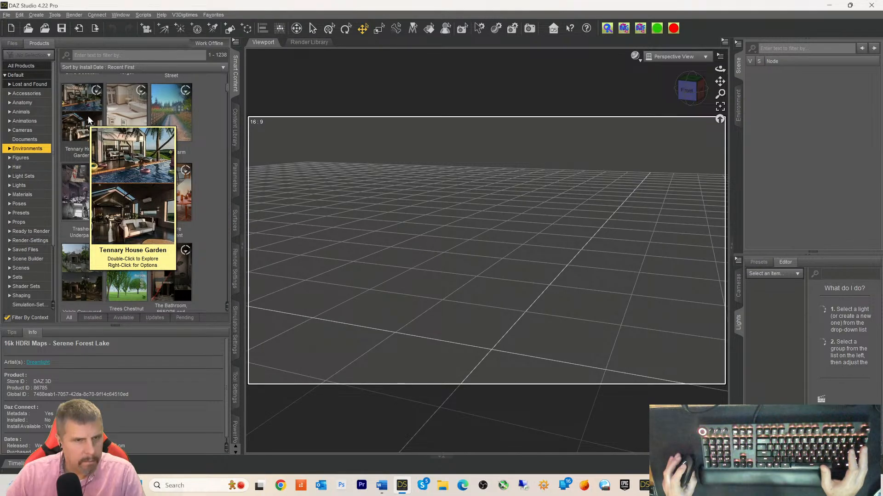
# - Merge the Tennary House Garden scene file into the scene, then right-click the THG Floor
pyautogui.doubleClick(85, 117)
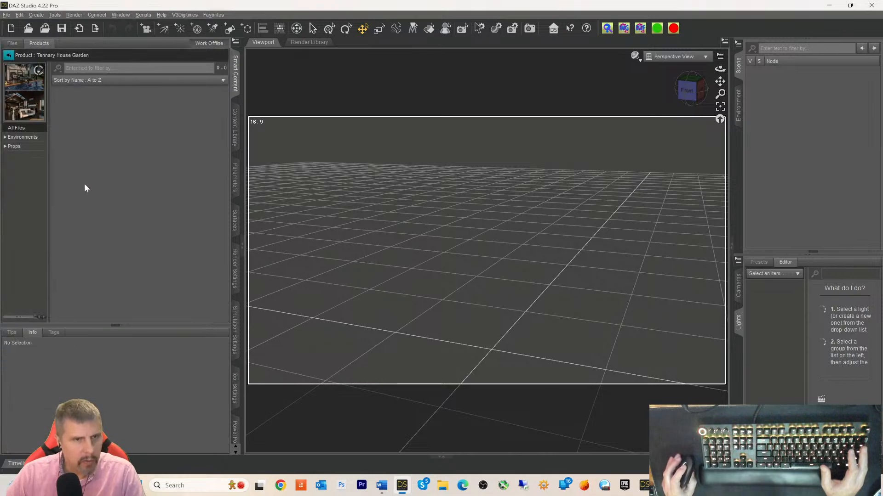
pyautogui.click(20, 137)
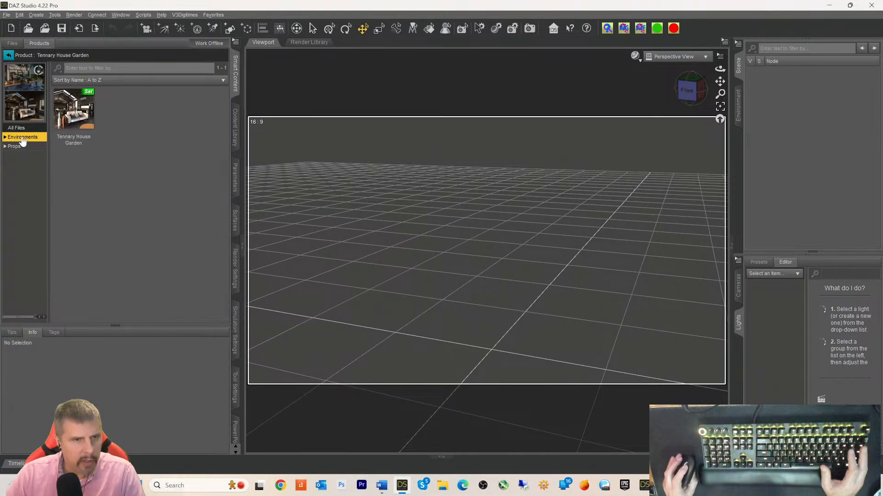
pyautogui.click(80, 123)
pyautogui.rightClick(79, 124)
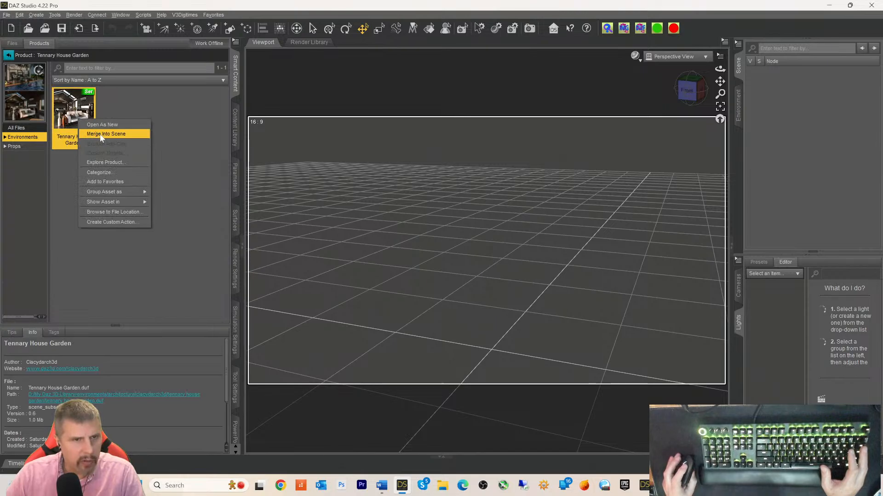
pyautogui.click(122, 137)
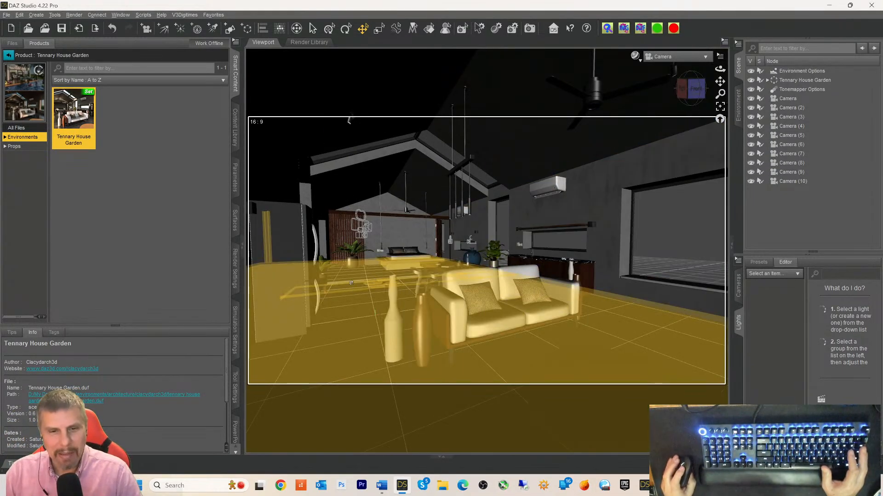
pyautogui.rightClick(611, 325)
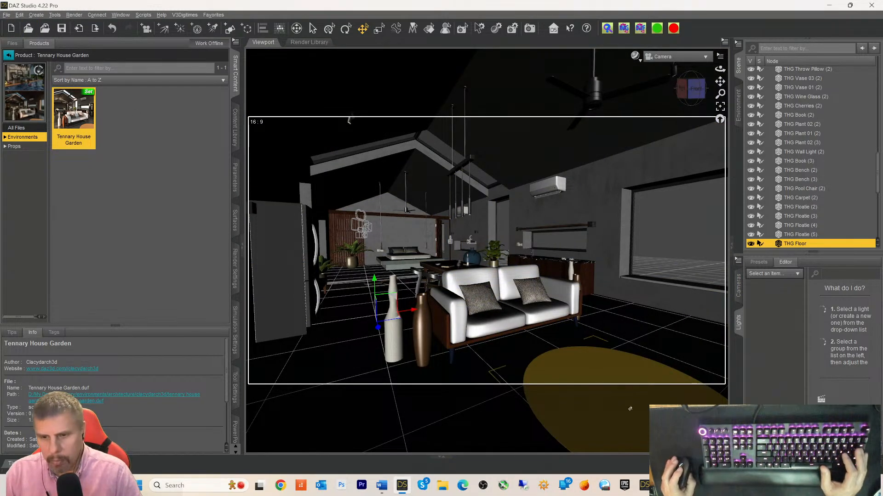
# - Launch Unreal Engine 5.3.2 from the Epic Games Launcher
pyautogui.click(623, 485)
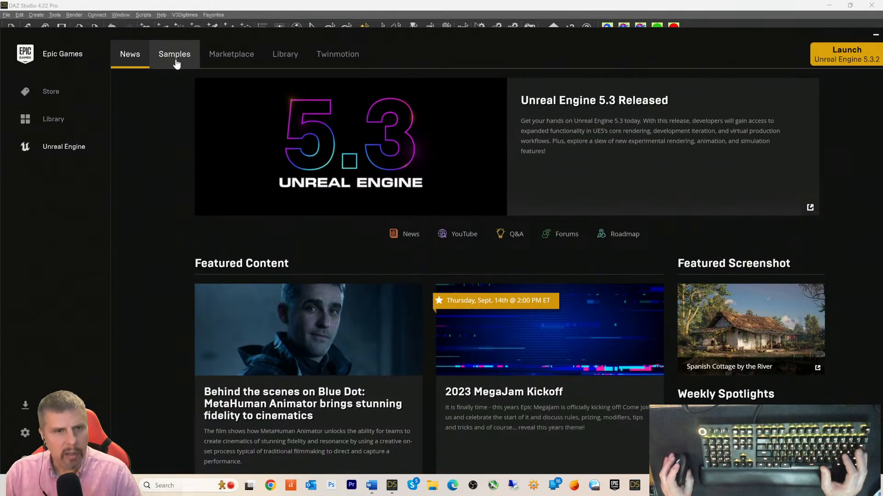
pyautogui.click(840, 53)
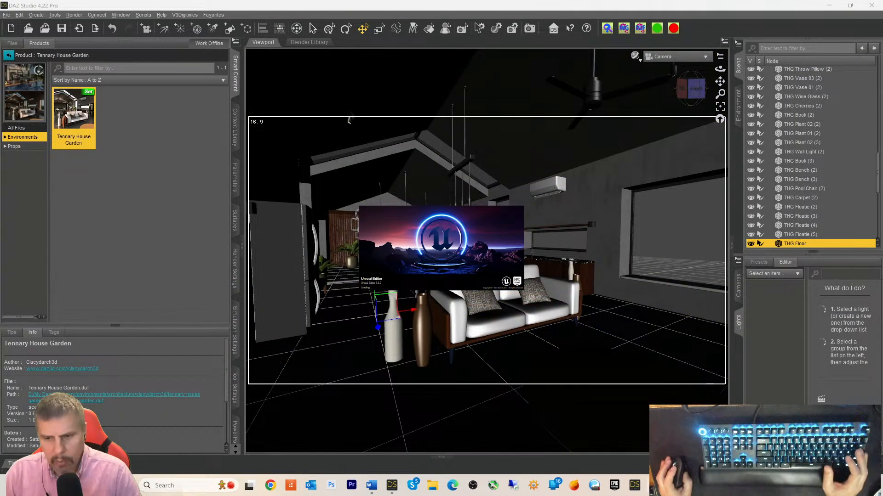
# - In iClone 8, orbit toward the backdrop's back wall, then bring Character Creator 4 forward
pyautogui.click(675, 486)
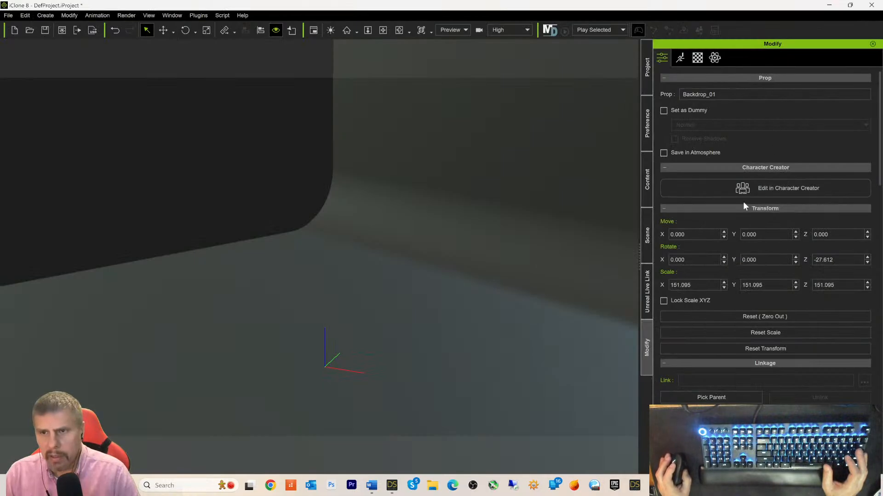
pyautogui.keyDown('alt'); pyautogui.moveTo(272, 340); pyautogui.dragTo(474, 304); pyautogui.keyUp('alt')
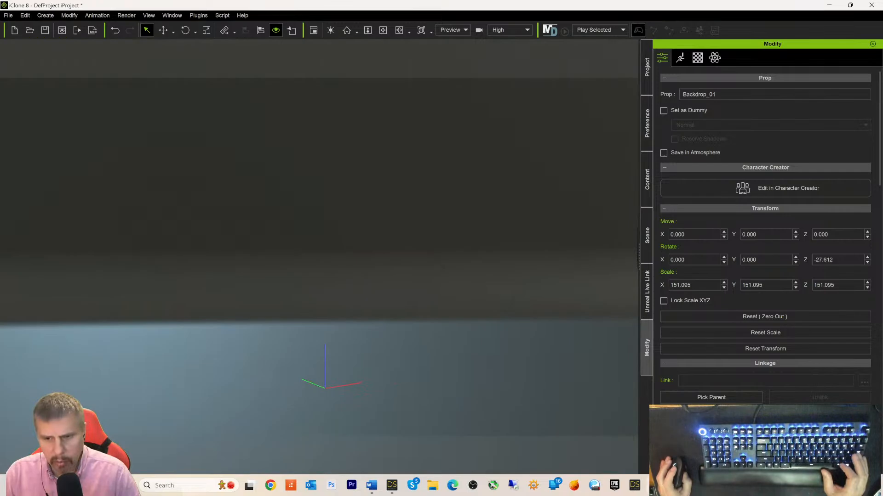
pyautogui.hotkey('alt', 'Tab')
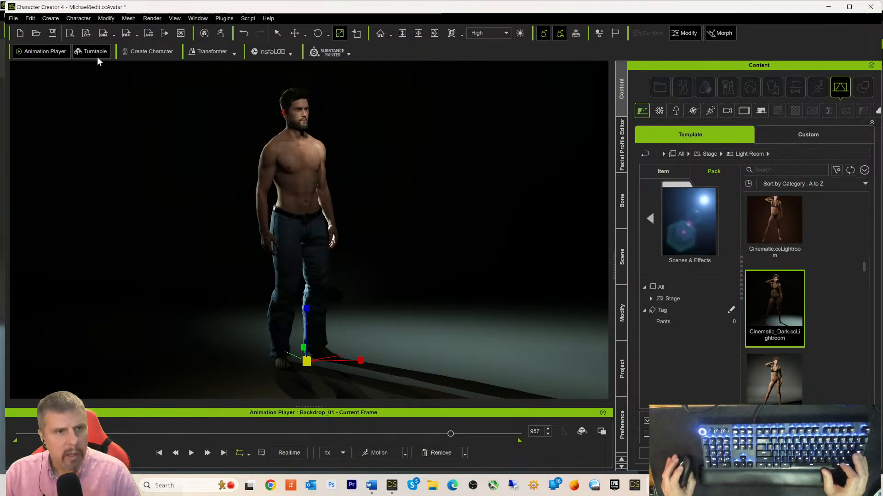
# - Select CC3_Base_Plus in the Scene list and send it to iClone 8
pyautogui.click(623, 266)
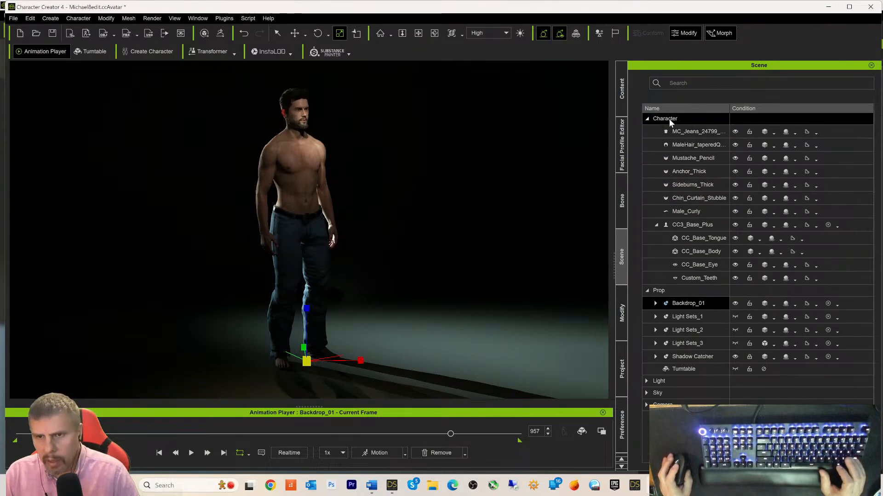
pyautogui.click(685, 225)
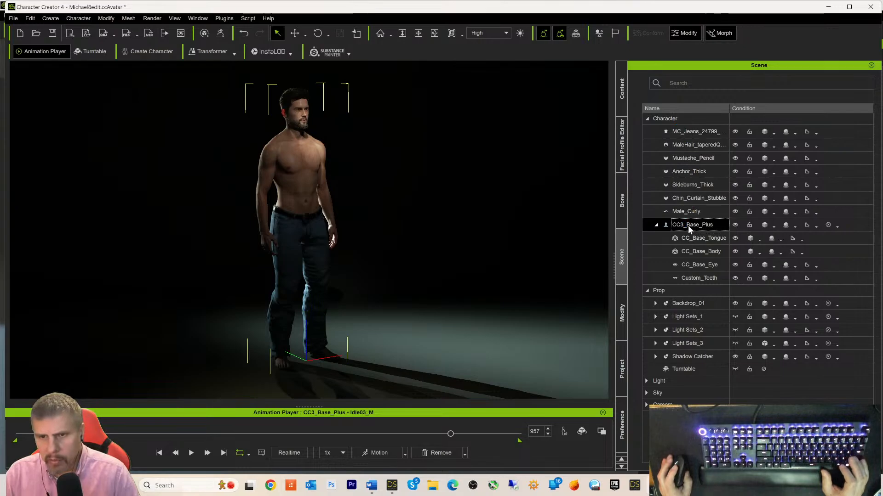
pyautogui.click(71, 33)
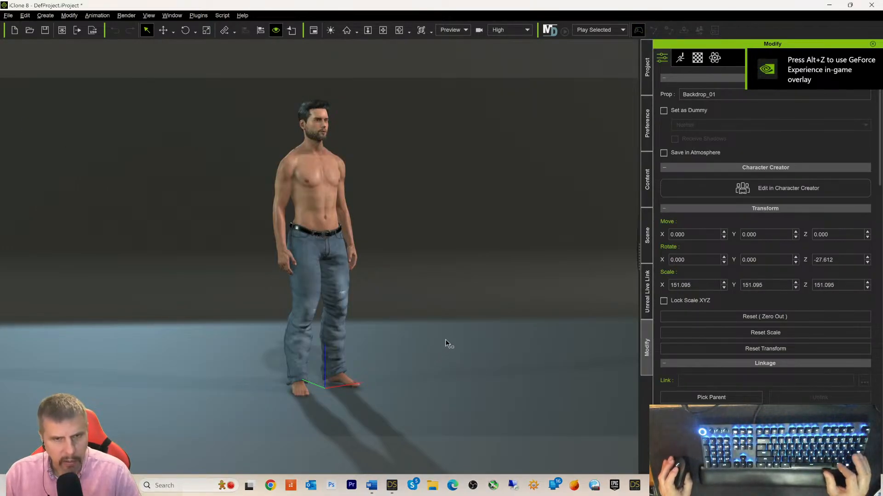
# - Inspect the transferred character from front and three-quarter views by orbiting and zooming
pyautogui.keyDown('alt'); pyautogui.moveTo(479, 307); pyautogui.dragTo(397, 307); pyautogui.keyUp('alt')
pyautogui.keyDown('alt'); pyautogui.moveTo(397, 307); pyautogui.dragTo(428, 311, button='right'); pyautogui.keyUp('alt')
pyautogui.keyDown('alt'); pyautogui.moveTo(428, 311); pyautogui.dragTo(548, 324); pyautogui.keyUp('alt')
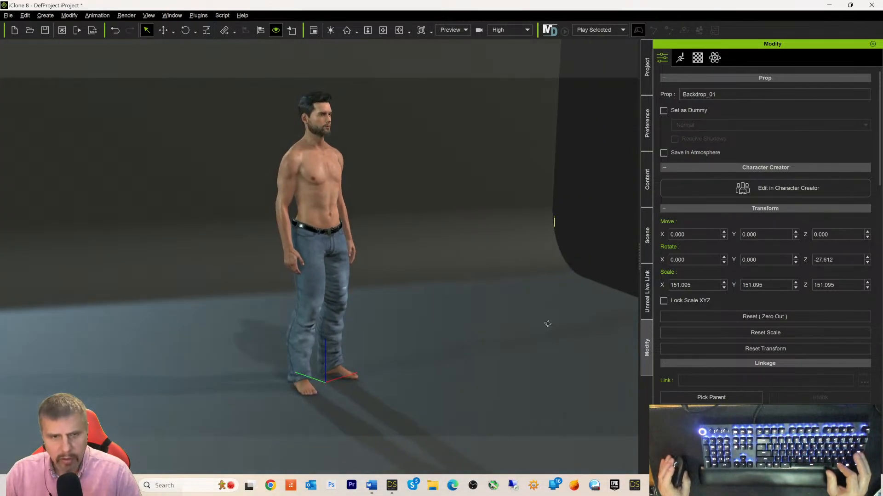
pyautogui.keyDown('alt'); pyautogui.moveTo(438, 285); pyautogui.dragTo(393, 288); pyautogui.keyUp('alt')
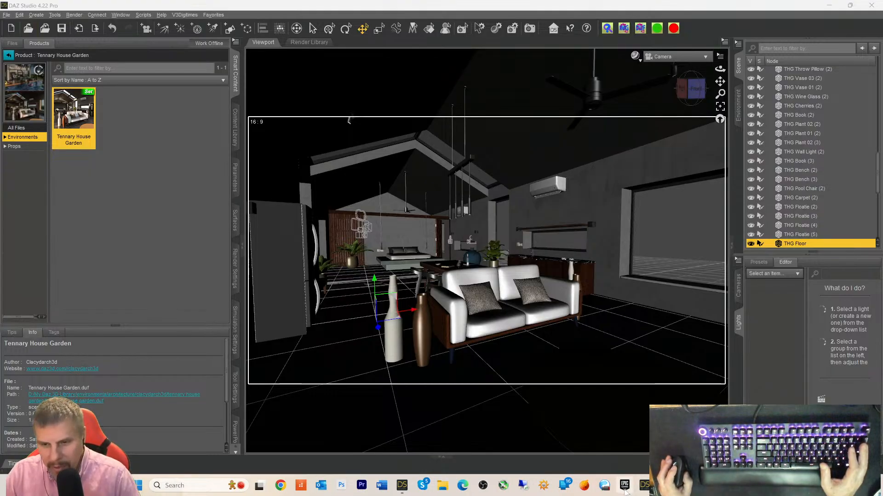
# - Start the Epic Games Launcher from the taskbar
pyautogui.click(624, 491)
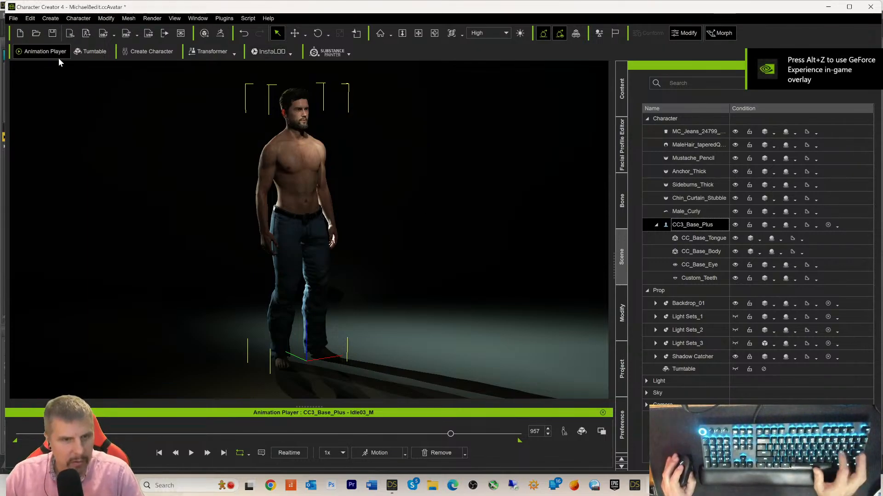
# - Save the Character Creator project as Michael8edit.ccProject
pyautogui.hotkey('ctrl', 's')
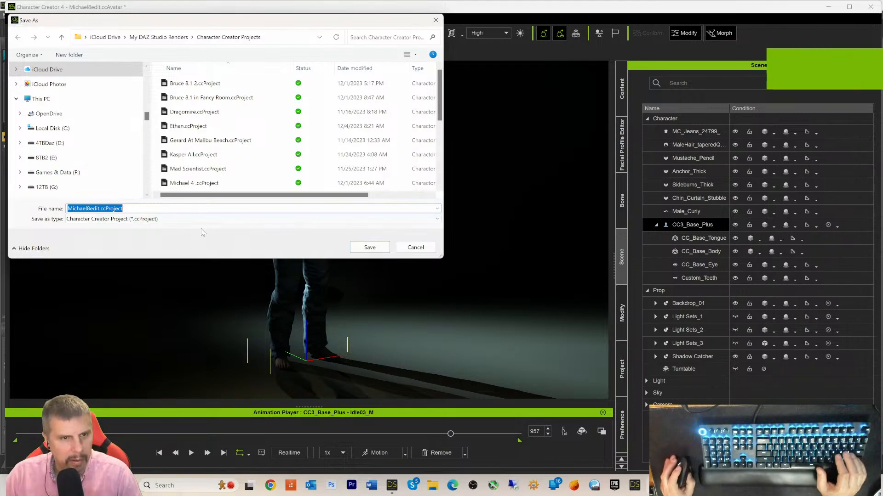
pyautogui.click(370, 247)
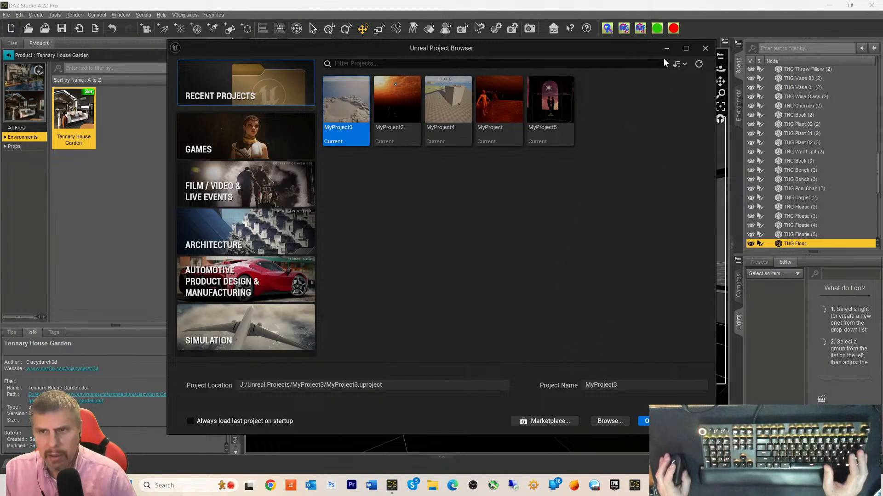
# - Open MyProject5 from the Unreal Project Browser's recent projects and switch to the editor
pyautogui.click(713, 485)
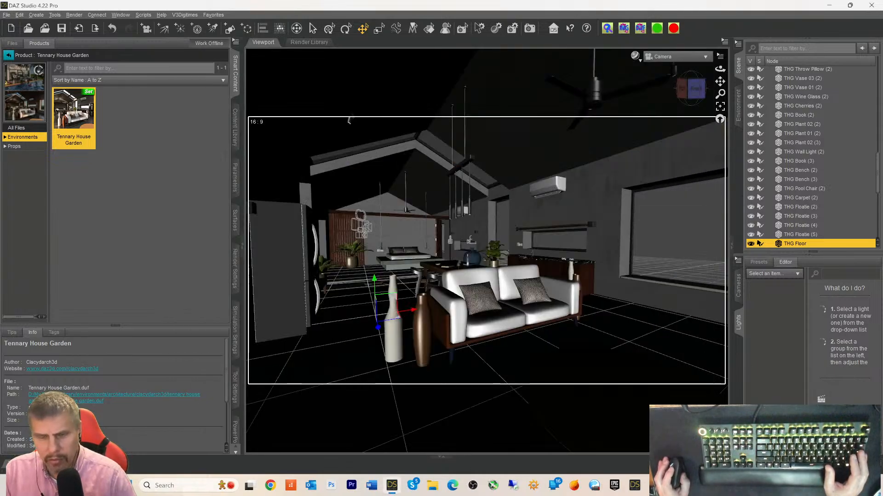
pyautogui.click(712, 486)
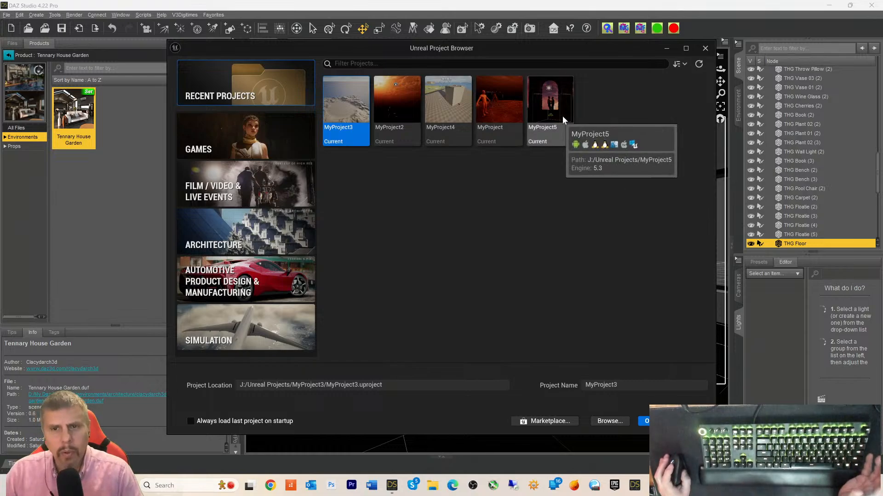
pyautogui.click(547, 114)
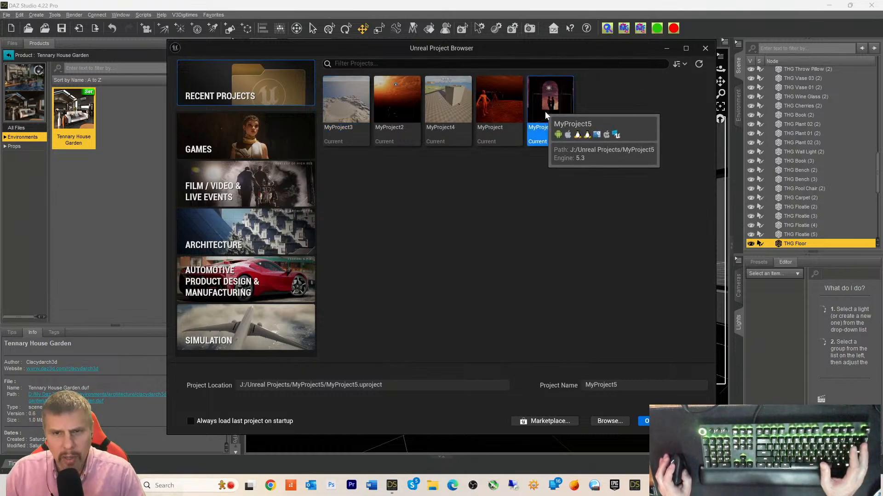
pyautogui.doubleClick(547, 114)
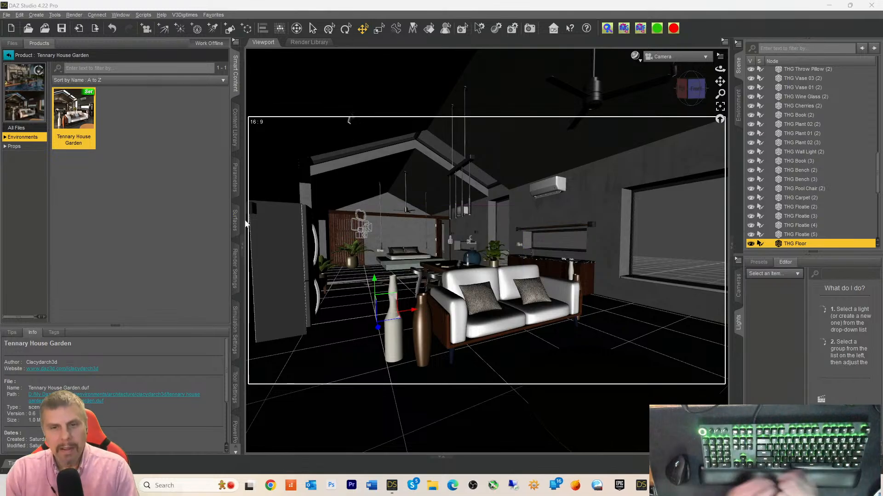
pyautogui.hotkey('alt', 'Tab')
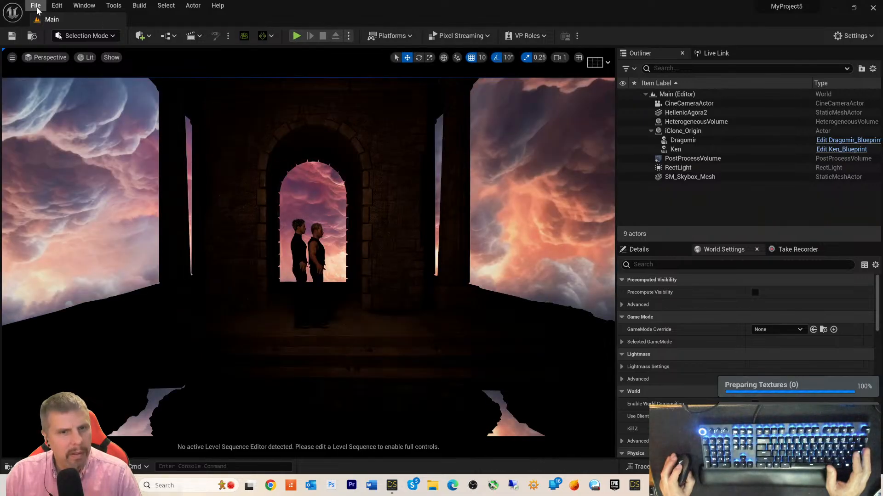
# - Create a new Basic-template level in Unreal, select its Floor, and return to DAZ Studio
pyautogui.click(36, 7)
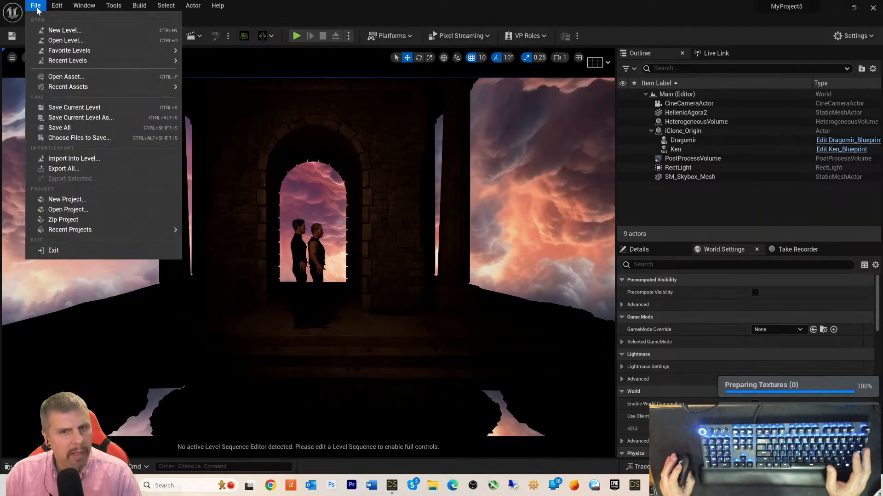
pyautogui.click(51, 30)
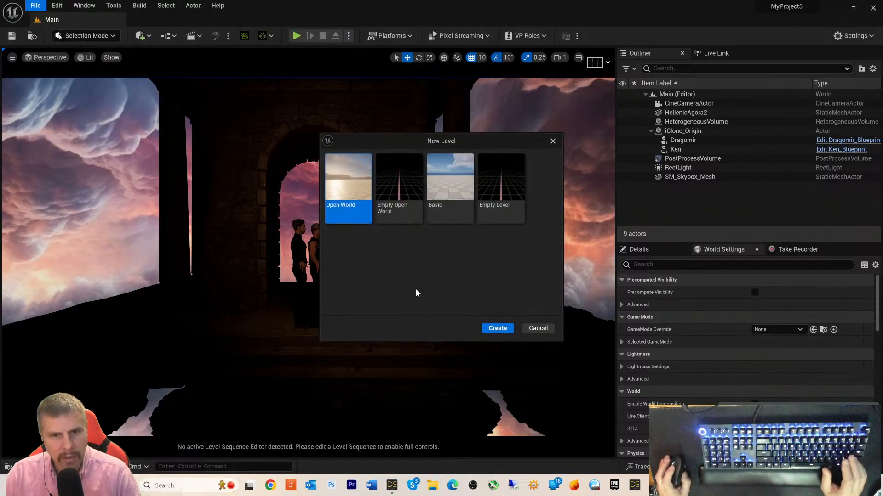
pyautogui.click(445, 197)
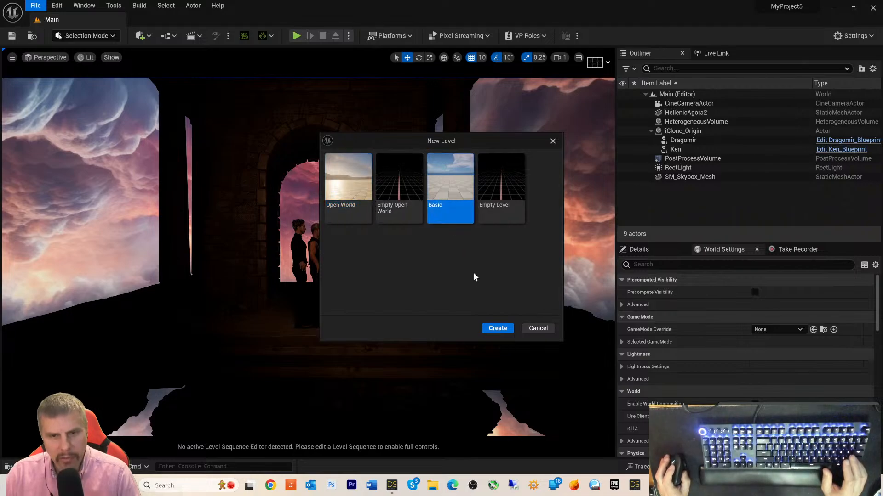
pyautogui.click(497, 329)
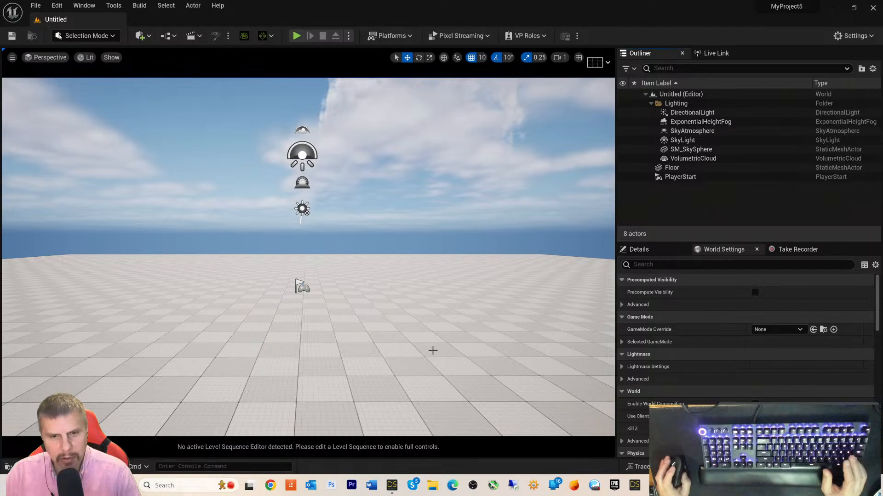
pyautogui.click(420, 340)
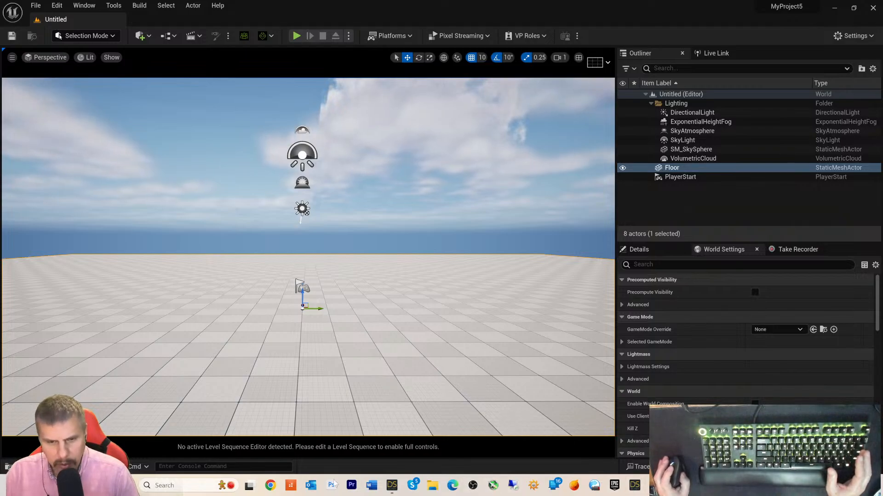
pyautogui.click(392, 485)
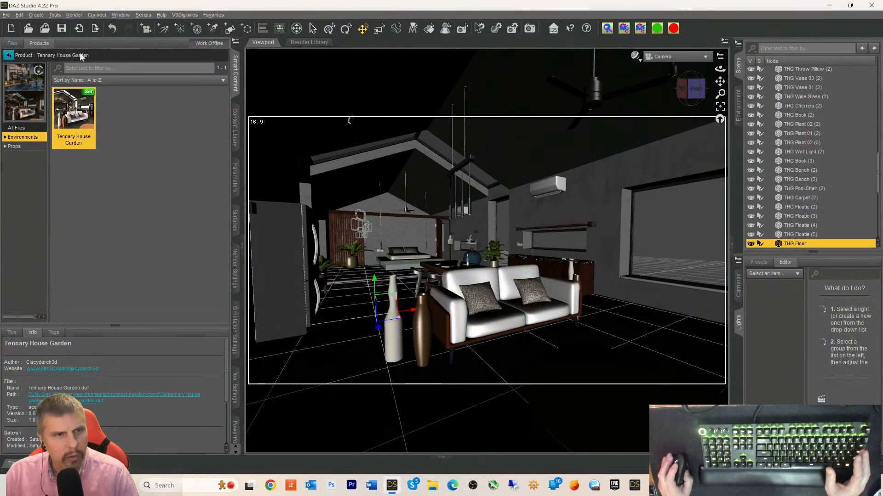
# - Collapse the Tennary House Garden group and delete its ten camera nodes
pyautogui.scroll(1, 819, 157)
pyautogui.scroll(5, 823, 142)
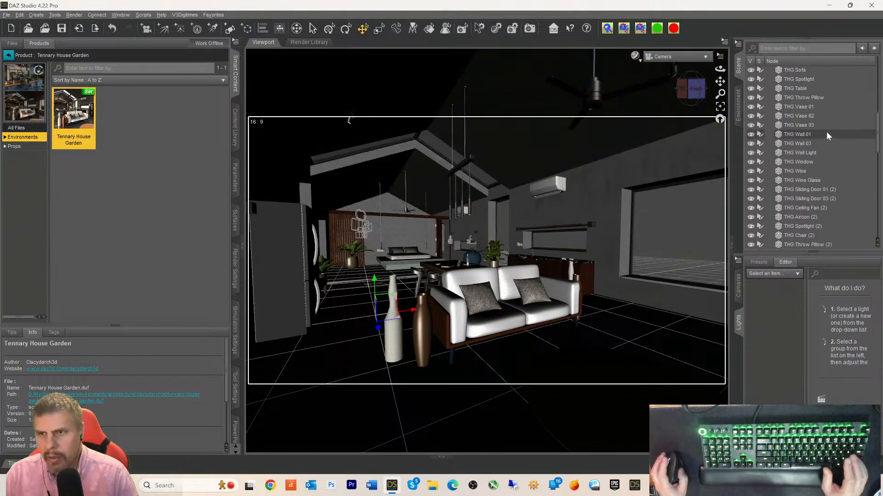
pyautogui.moveTo(878, 135); pyautogui.dragTo(876, 70)
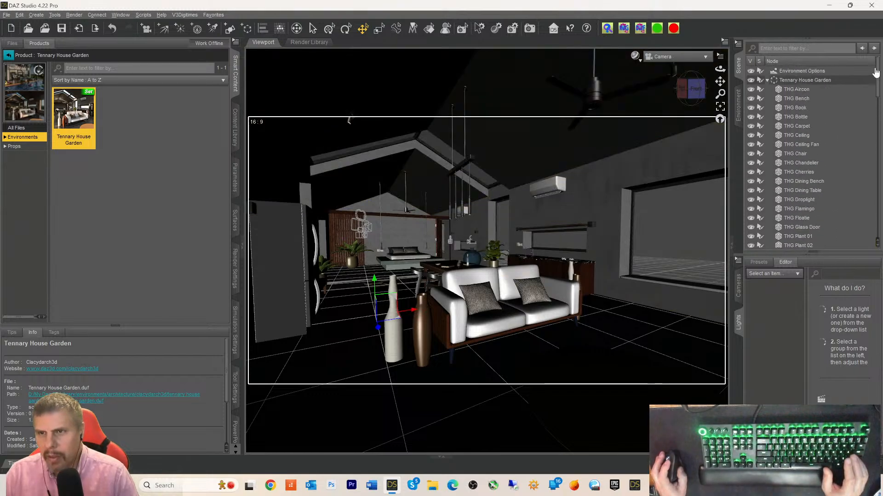
pyautogui.click(768, 80)
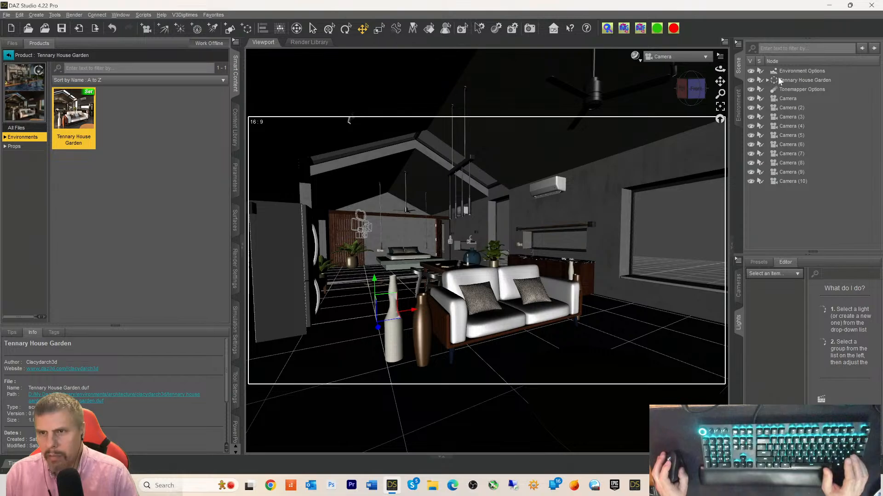
pyautogui.click(784, 98)
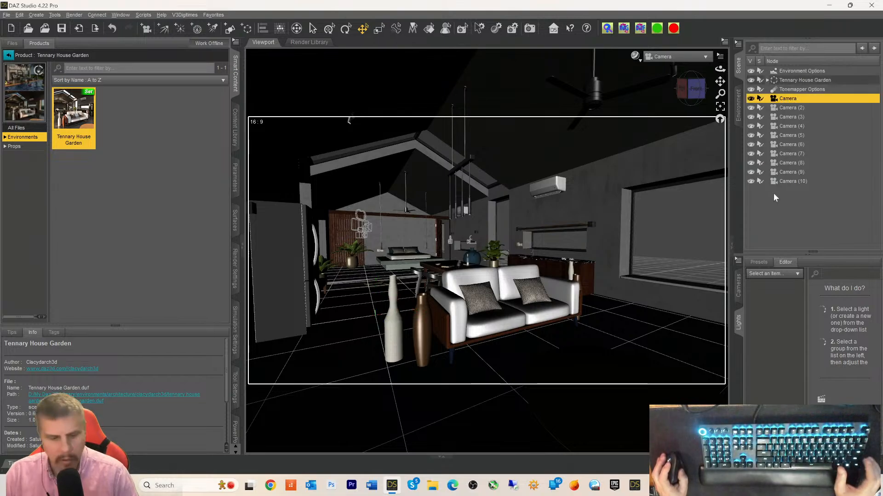
pyautogui.keyDown('shift'); pyautogui.click(779, 182); pyautogui.keyUp('shift')
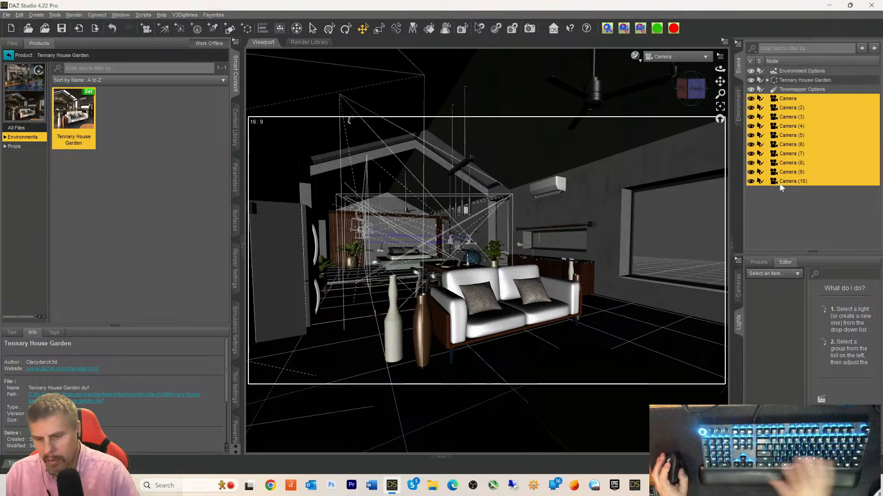
pyautogui.press('Delete')
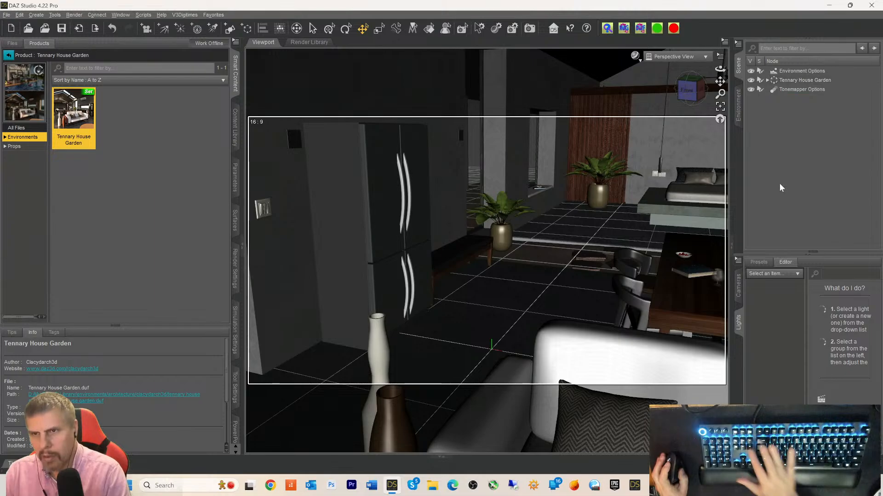
# - Delete the Tonemapper Options and Environment Options nodes, reselect Tennary House Garden, and open the File menu
pyautogui.click(783, 79)
pyautogui.click(783, 91)
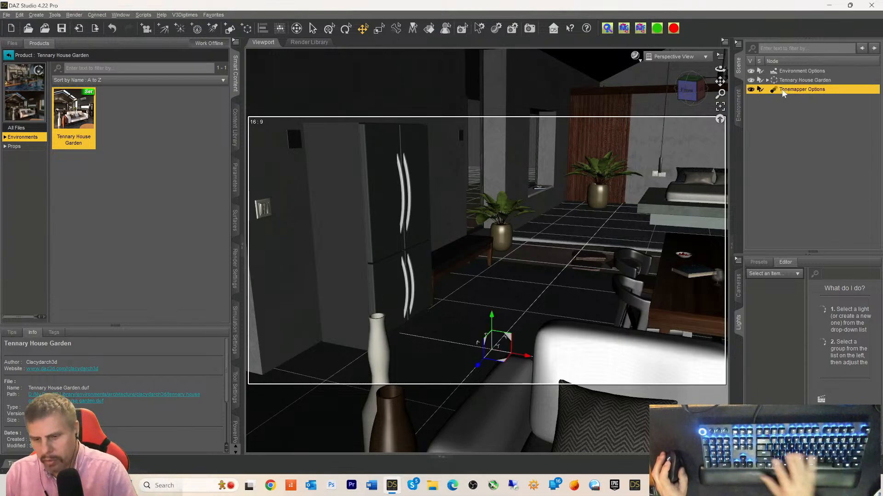
pyautogui.press('Delete')
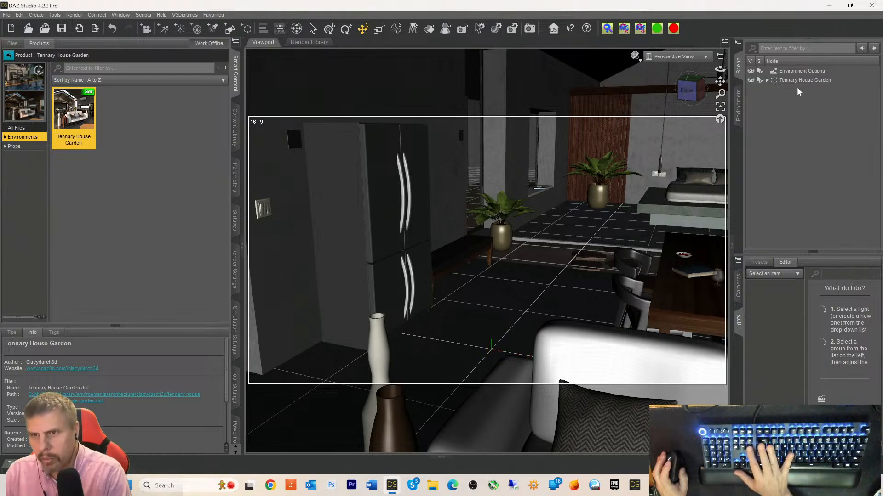
pyautogui.click(793, 72)
pyautogui.press('Delete')
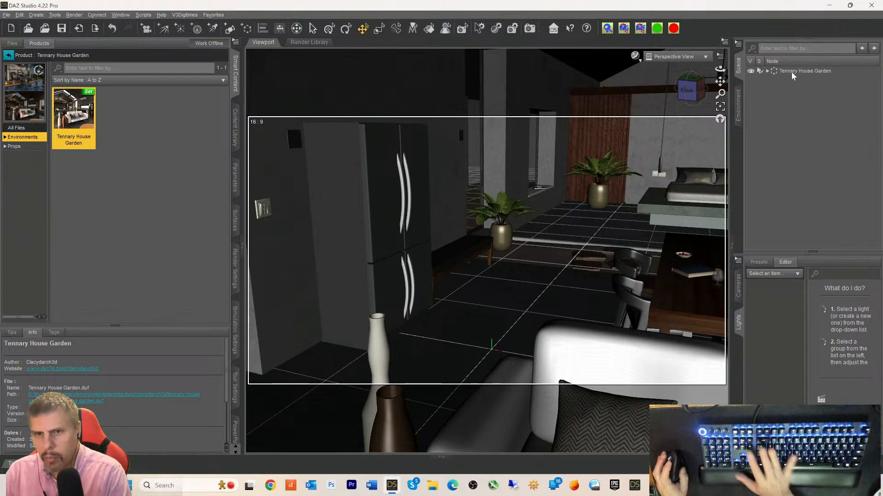
pyautogui.click(775, 70)
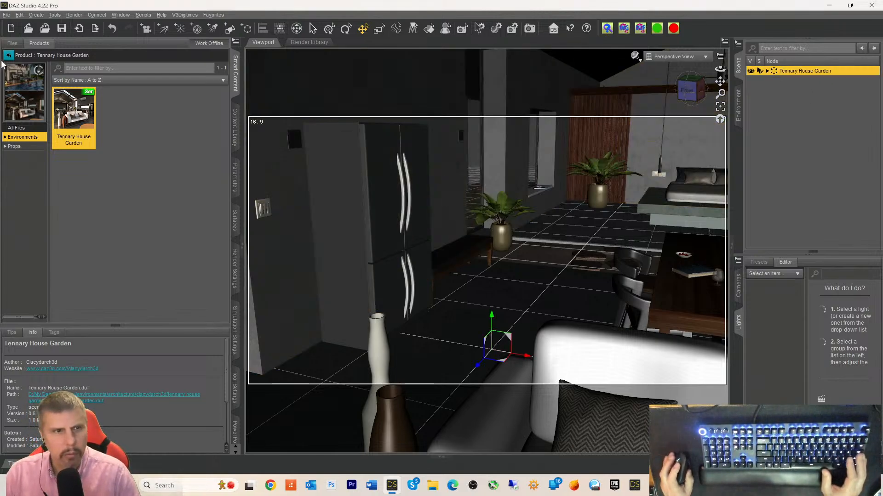
pyautogui.click(7, 15)
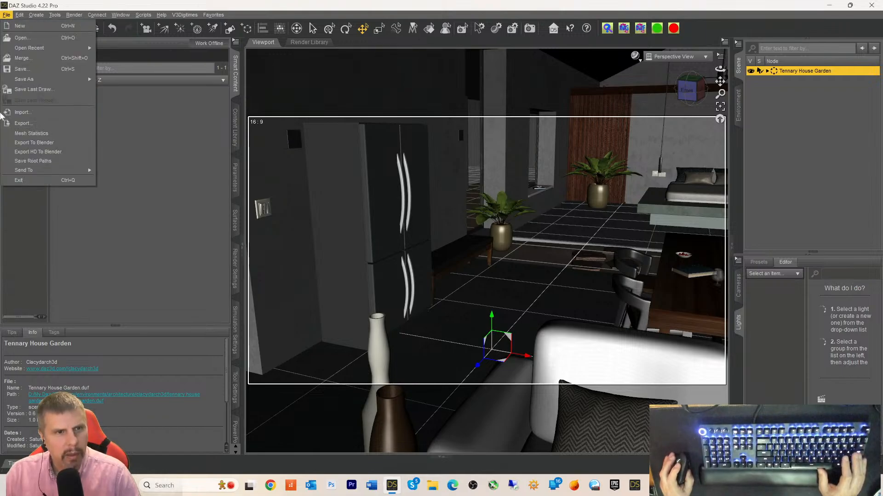
# - Send TennaryHouseGarden to Unreal via Daz to Unreal with Bake Subdivision Levels enabled
pyautogui.moveTo(28, 171)
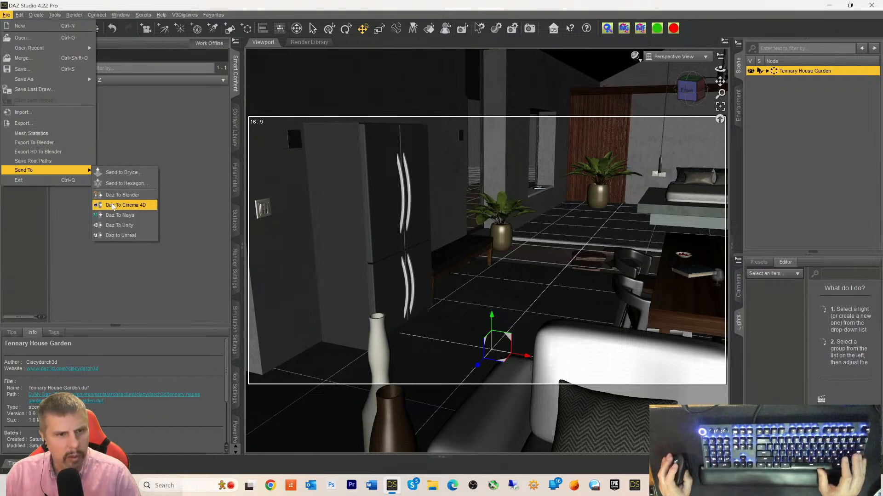
pyautogui.click(120, 236)
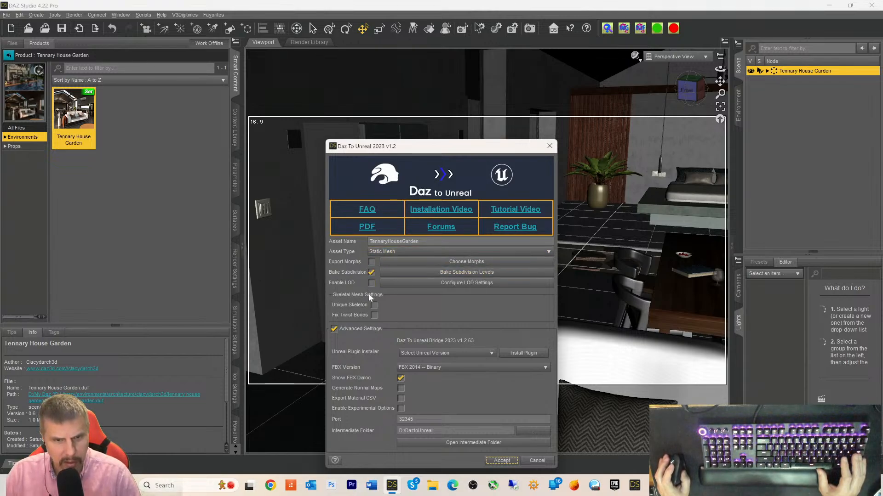
pyautogui.click(450, 272)
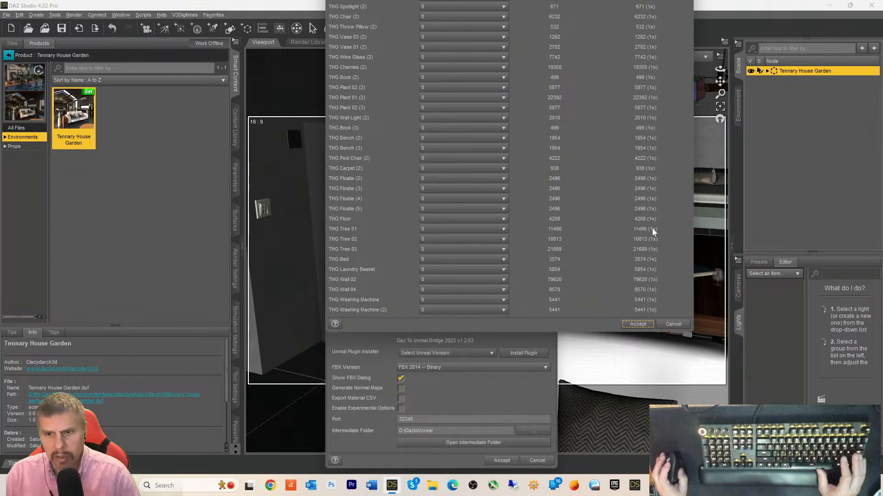
pyautogui.click(671, 324)
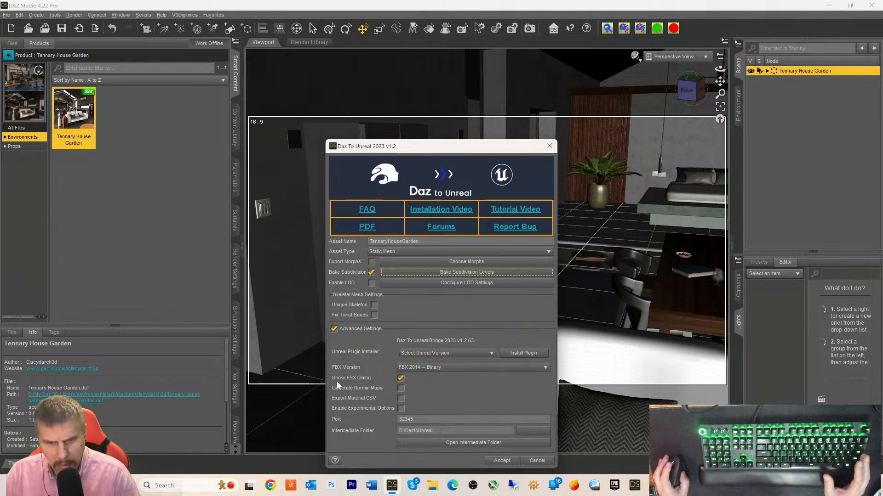
pyautogui.click(500, 461)
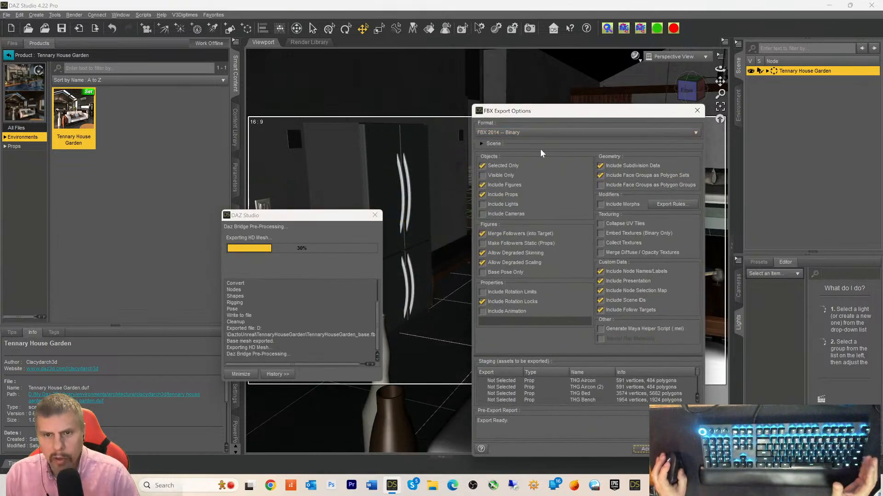
# - Turn off Selected Only and enable Collapse UV Tiles and Embed Textures in the FBX export options
pyautogui.click(506, 167)
pyautogui.click(488, 168)
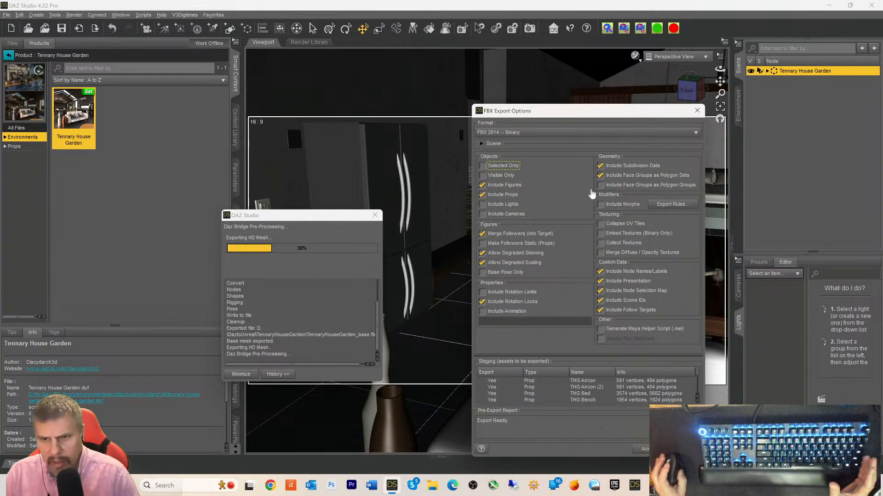
pyautogui.click(601, 225)
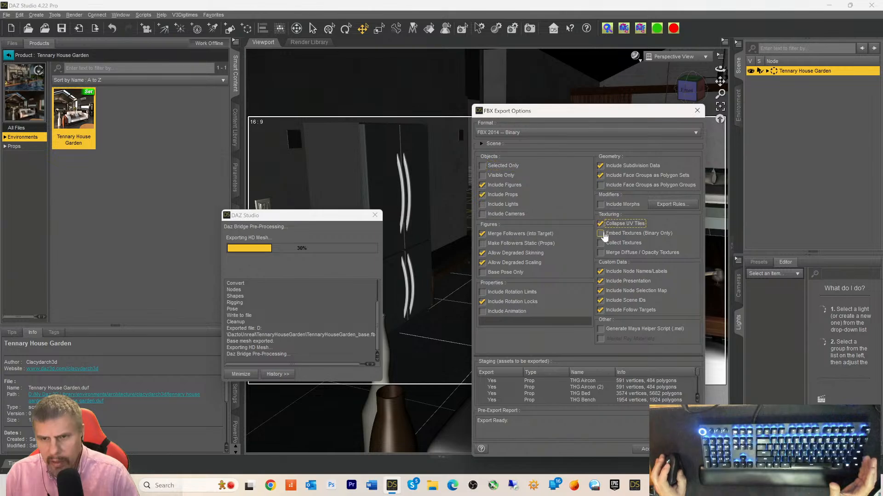
pyautogui.click(600, 234)
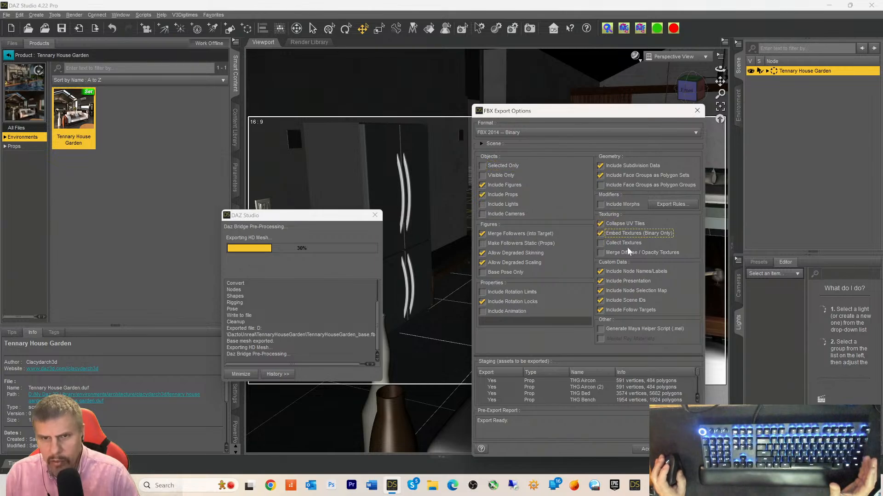
pyautogui.click(601, 243)
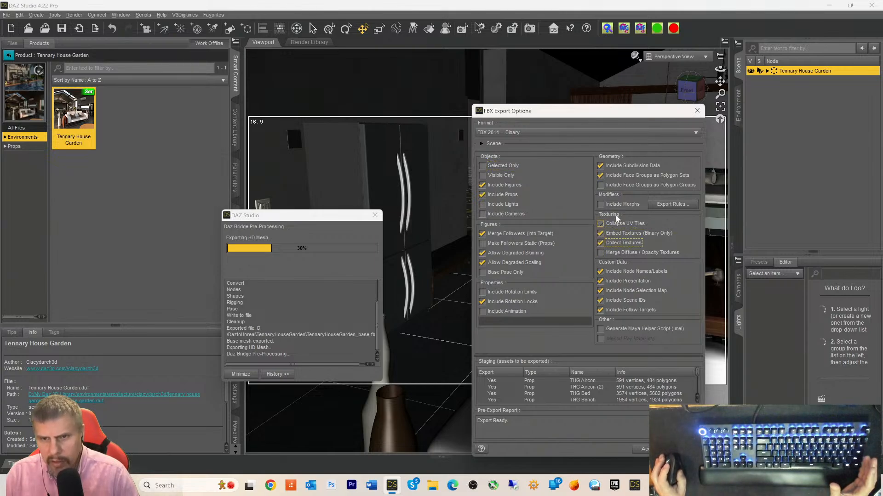
pyautogui.click(602, 243)
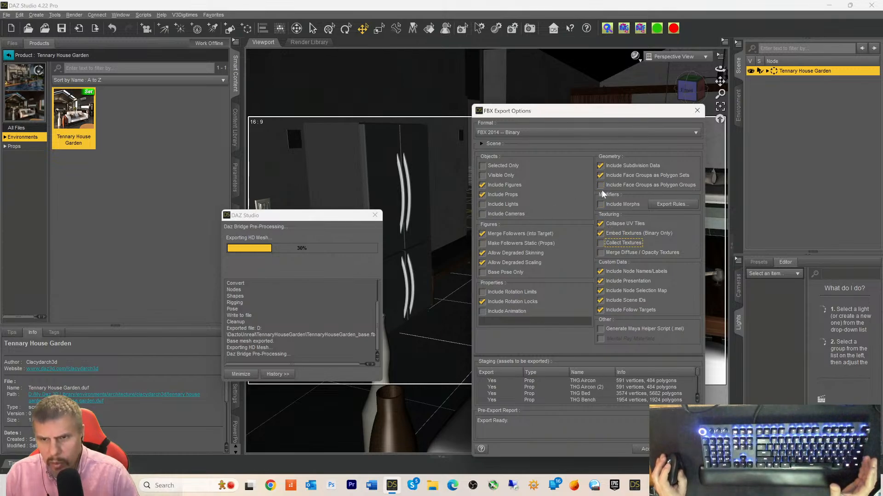
# - Allow degraded skinning and scaling, include rotation locks and lights, and accept the FBX export
pyautogui.click(482, 253)
pyautogui.click(482, 263)
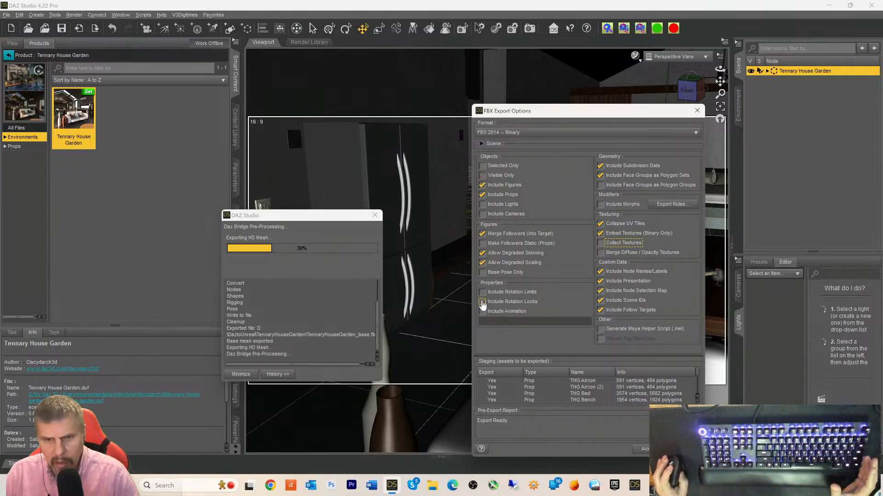
pyautogui.click(483, 302)
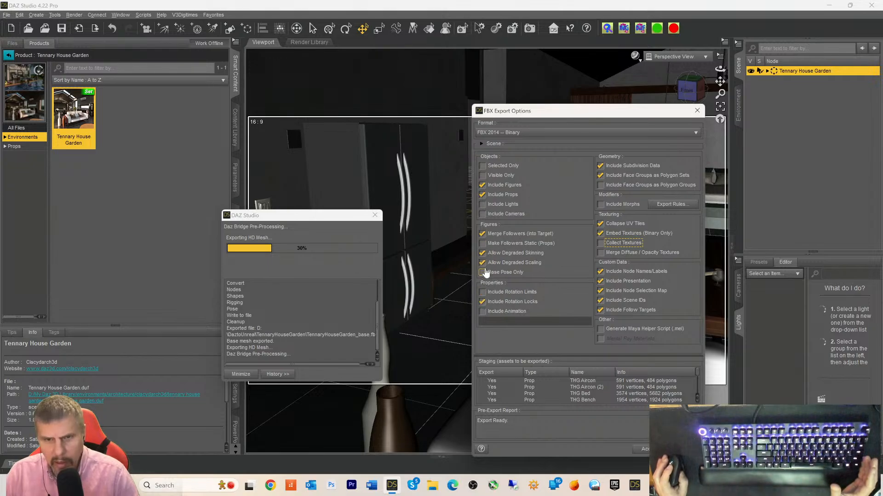
pyautogui.click(483, 205)
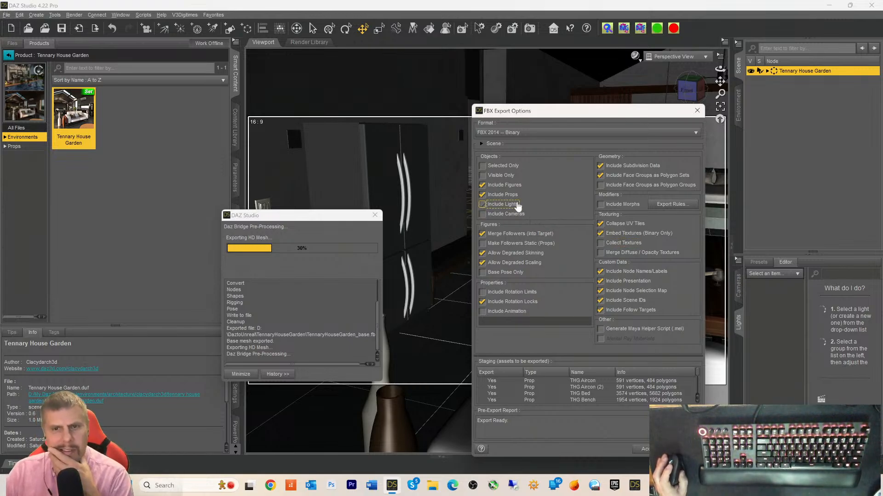
pyautogui.click(484, 185)
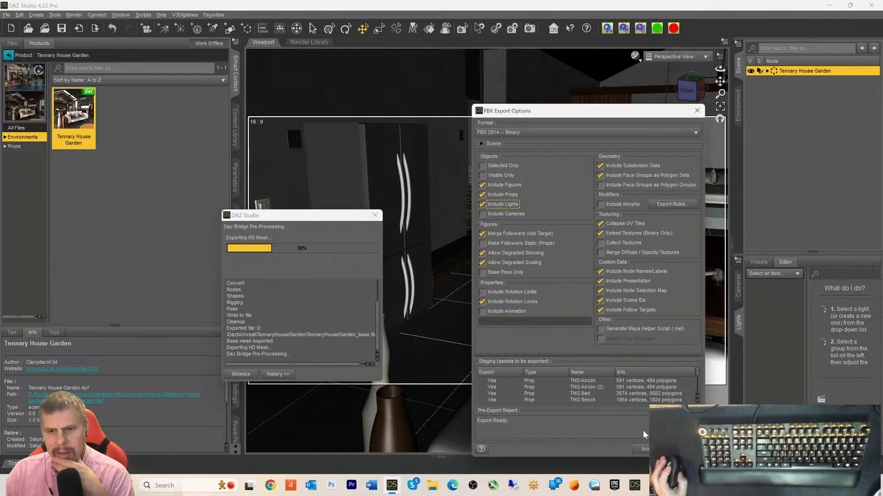
pyautogui.click(642, 445)
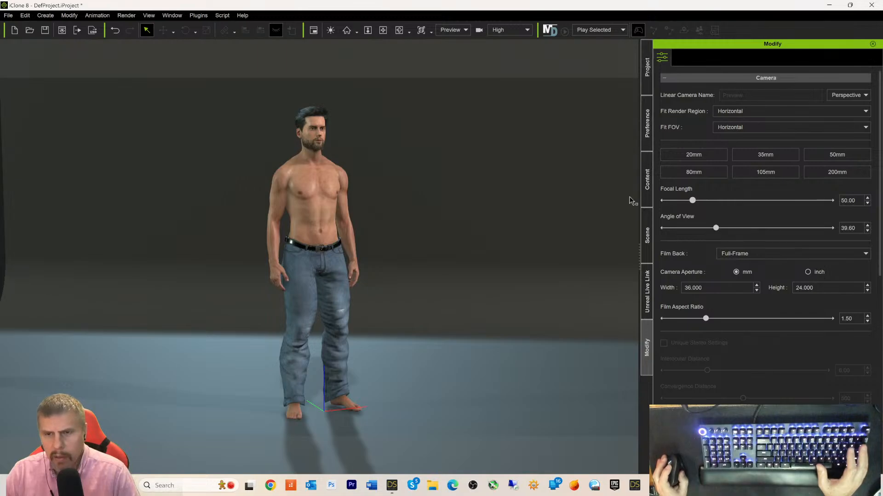
# - Show the Animation templates in the Content library and open the Timeline panel
pyautogui.click(646, 178)
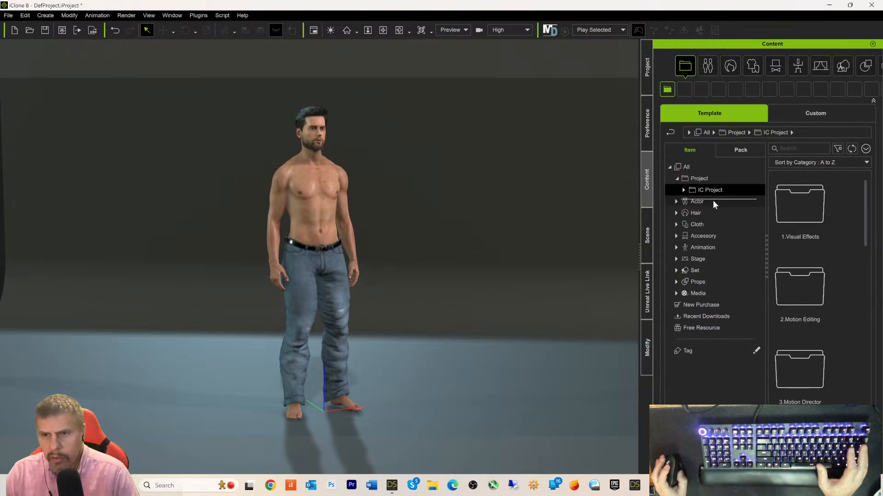
pyautogui.click(691, 247)
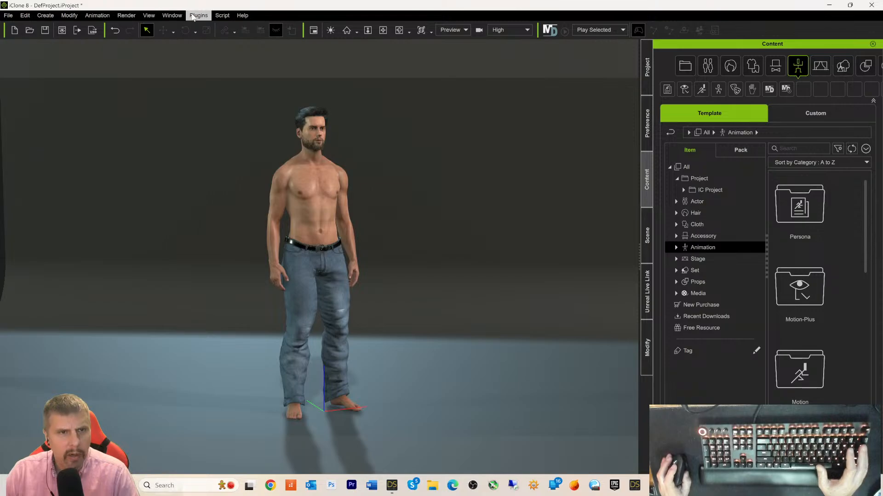
pyautogui.click(178, 17)
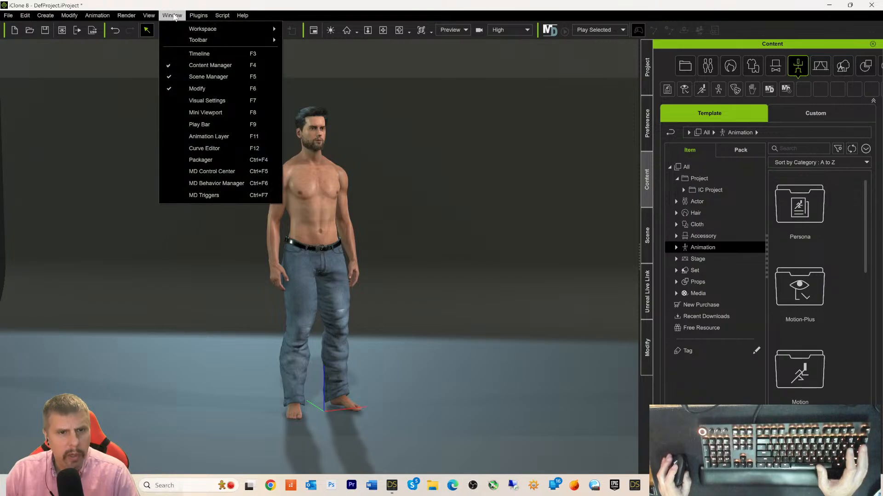
pyautogui.click(199, 54)
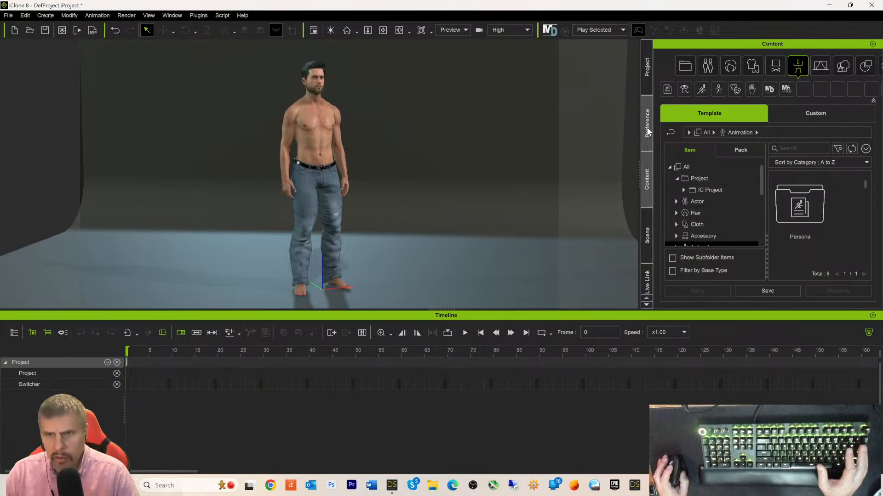
# - Select CC3_Base_Plus in the Scene tree and delete its Temp motion clip
pyautogui.click(648, 233)
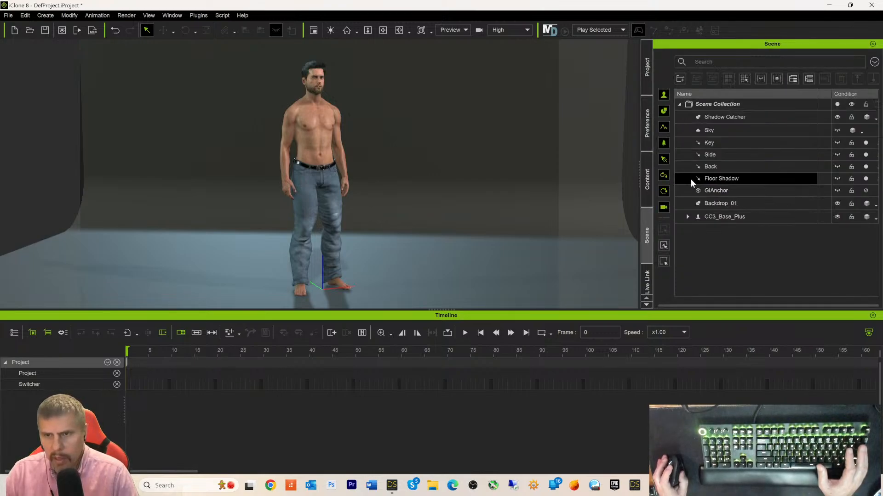
pyautogui.click(702, 219)
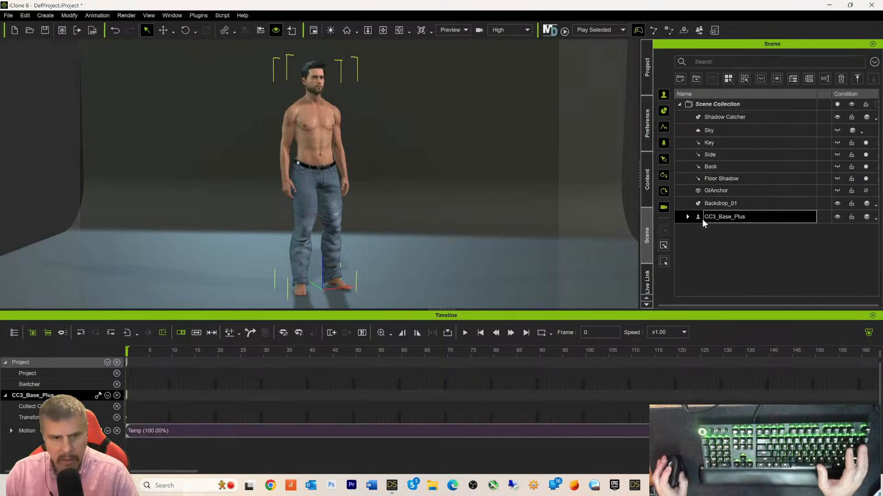
pyautogui.click(143, 432)
pyautogui.press('Delete')
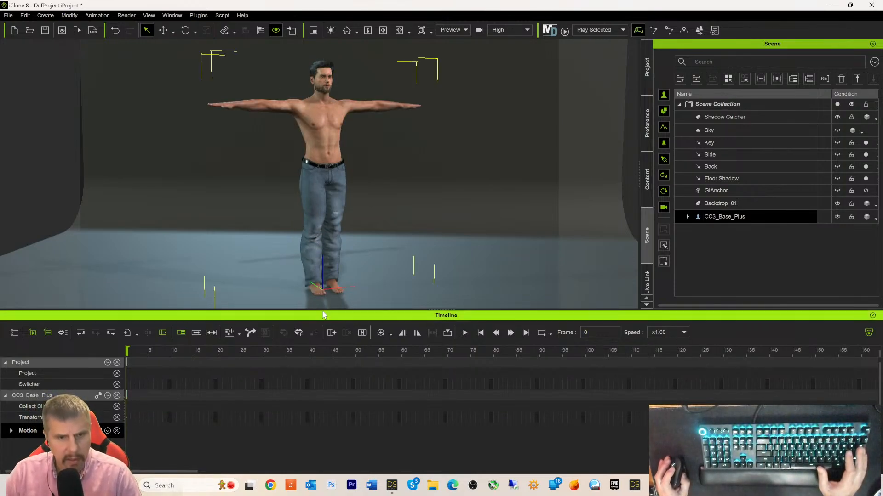
# - Return to the Content library, expand Animation, and switch to the Pack view
pyautogui.click(648, 177)
pyautogui.scroll(-5, 712, 214)
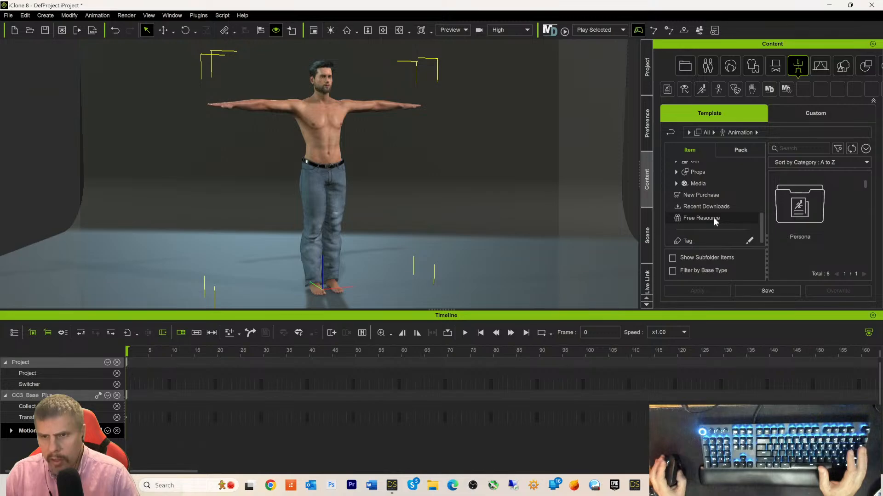
pyautogui.scroll(5, 713, 217)
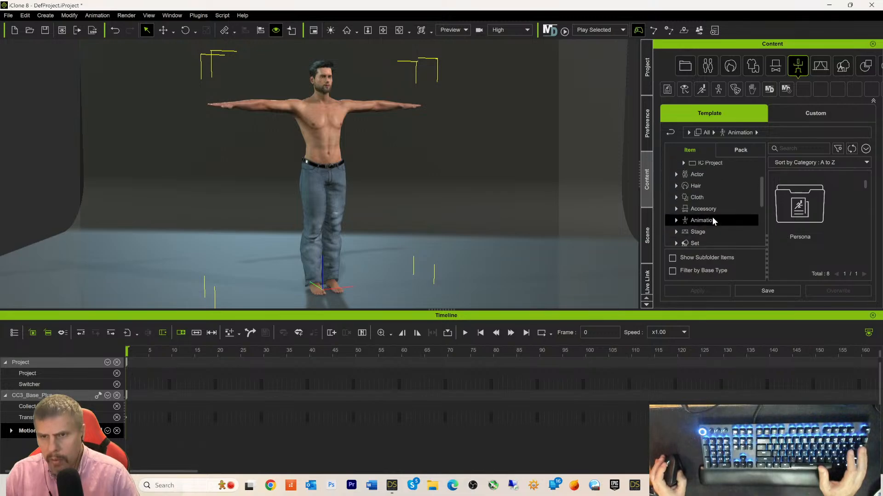
pyautogui.scroll(1, 698, 203)
pyautogui.scroll(-2, 700, 202)
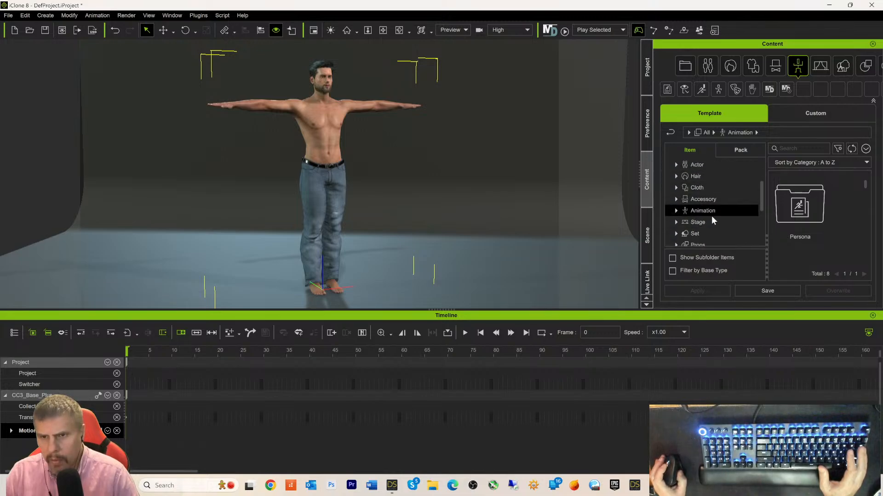
pyautogui.click(674, 210)
pyautogui.scroll(-3, 725, 196)
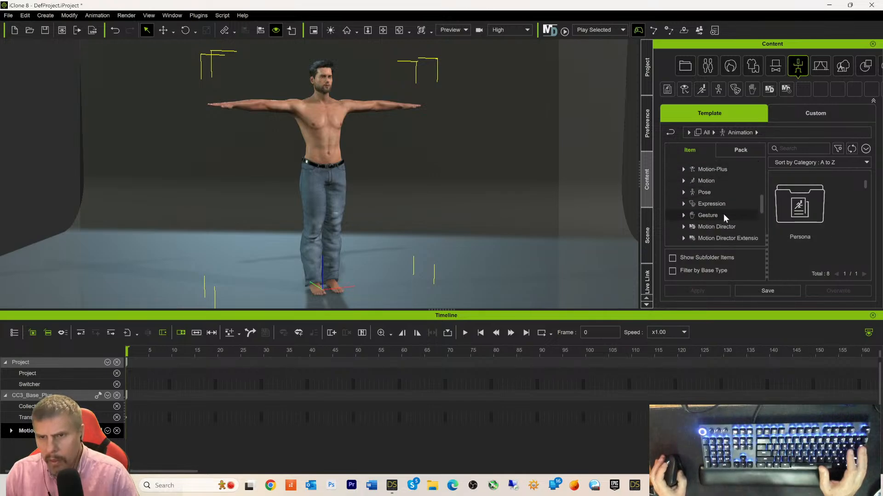
pyautogui.scroll(2, 723, 213)
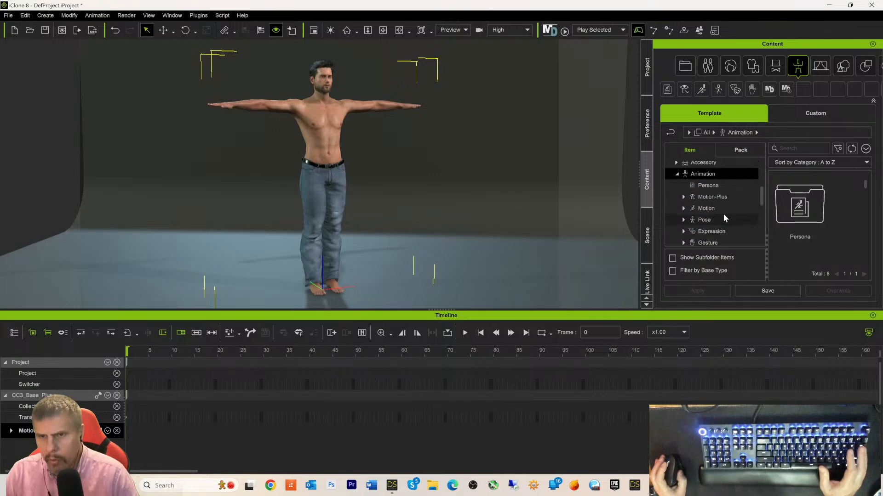
pyautogui.click(739, 150)
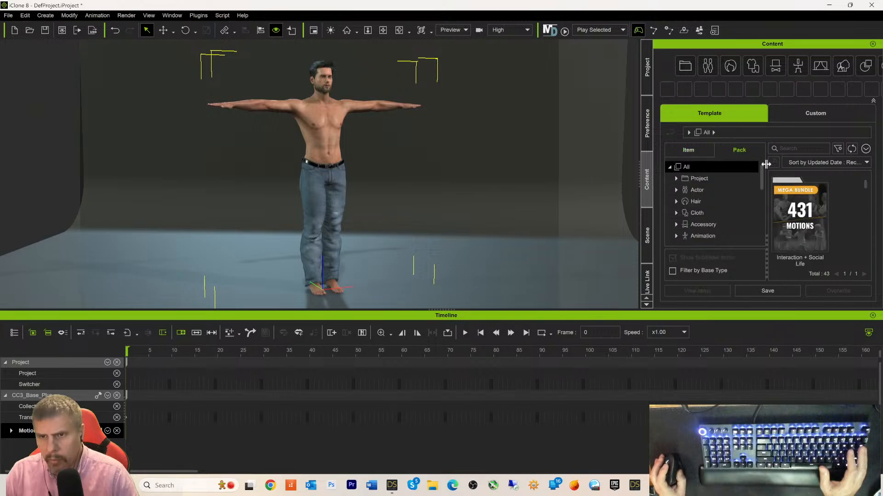
# - Open the 431 Motions pack, scroll to Couple Pop Dance_M, and apply it to the character
pyautogui.click(805, 230)
pyautogui.doubleClick(805, 230)
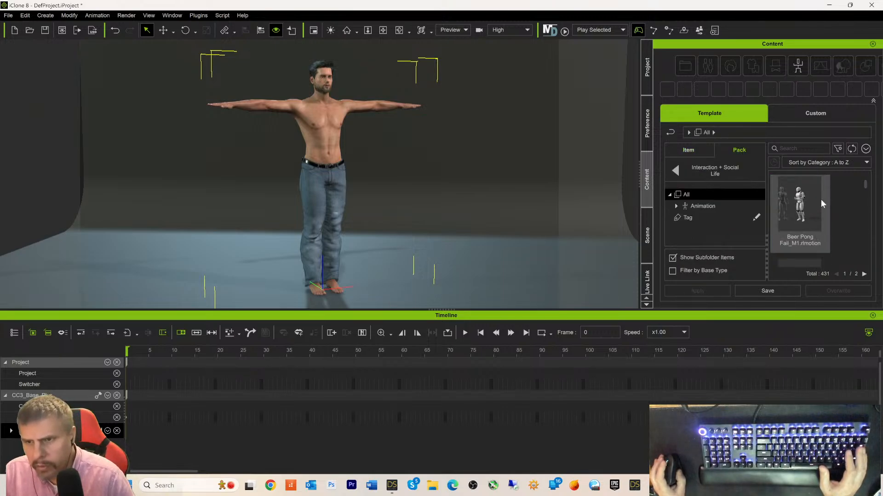
pyautogui.moveTo(864, 180); pyautogui.dragTo(863, 267)
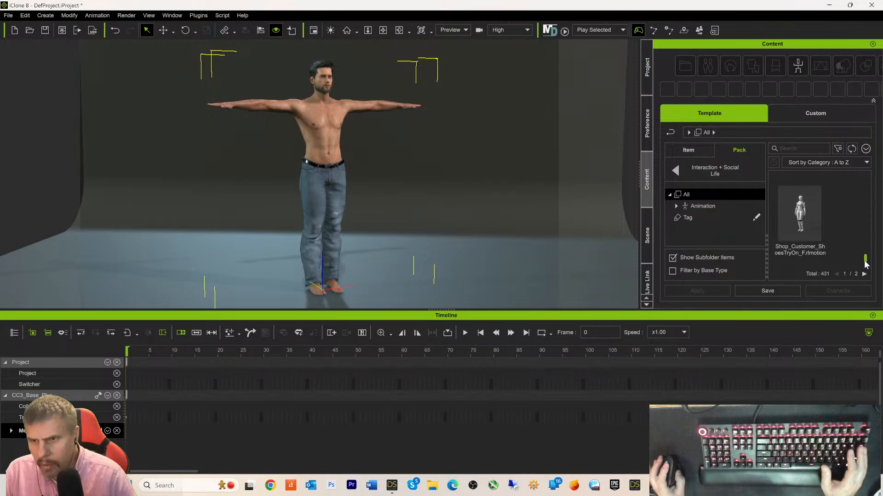
pyautogui.scroll(-2, 867, 258)
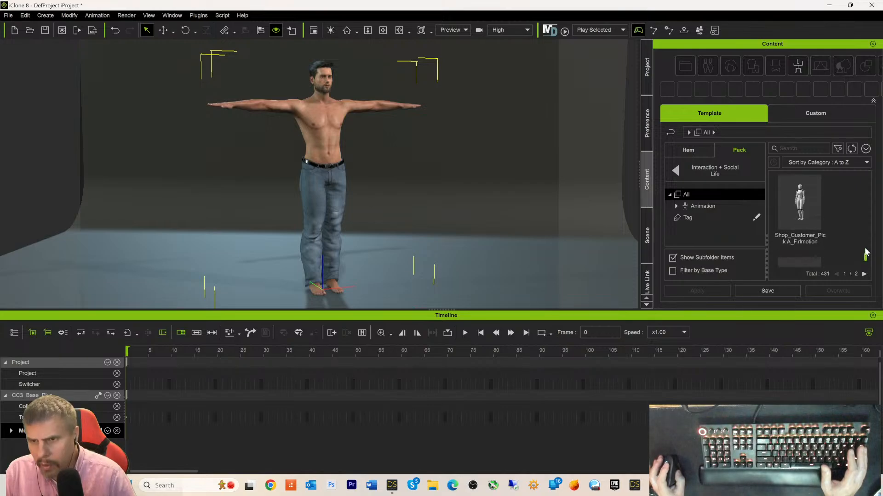
pyautogui.scroll(-2, 866, 250)
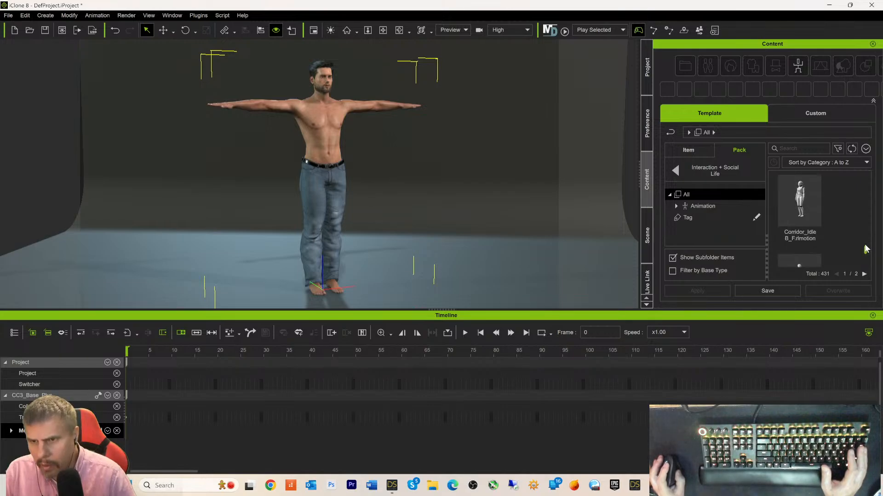
pyautogui.scroll(-3, 866, 248)
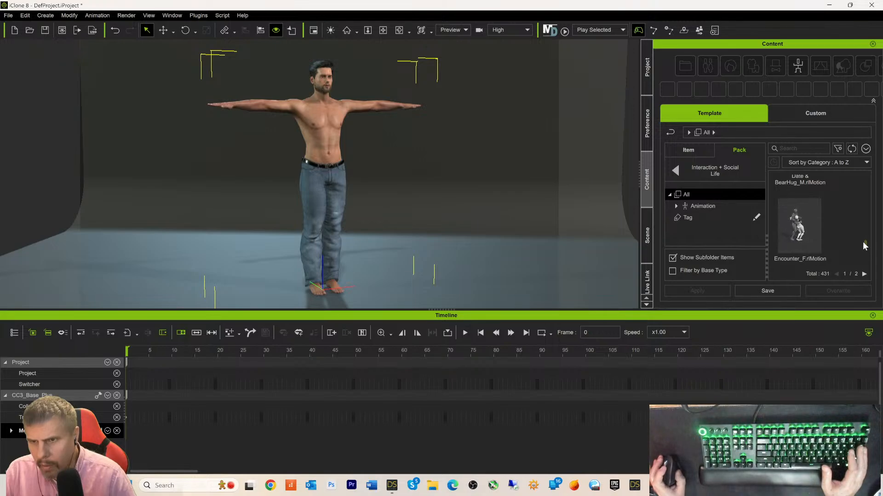
pyautogui.scroll(-2, 864, 243)
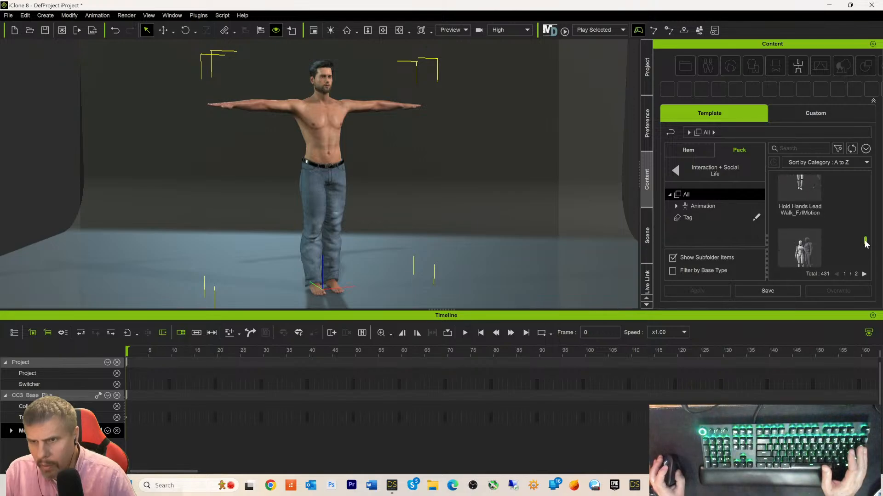
pyautogui.moveTo(865, 240); pyautogui.dragTo(865, 238)
pyautogui.scroll(-3, 844, 228)
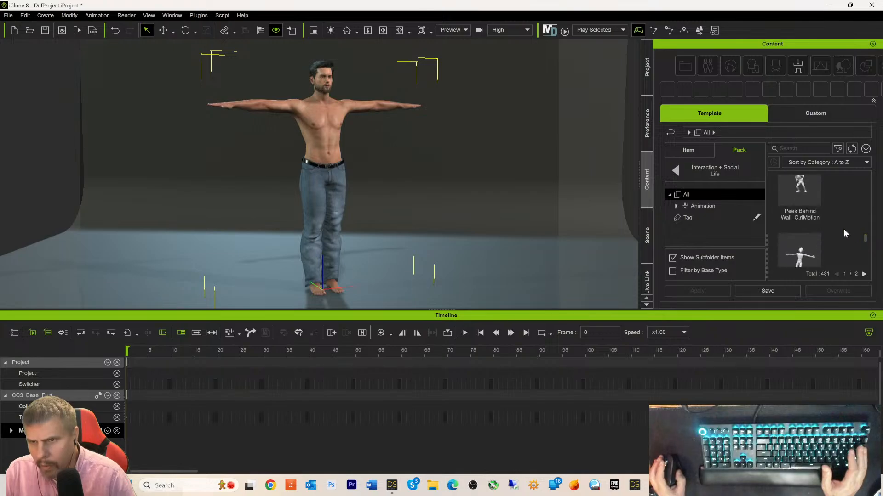
pyautogui.scroll(-1, 843, 229)
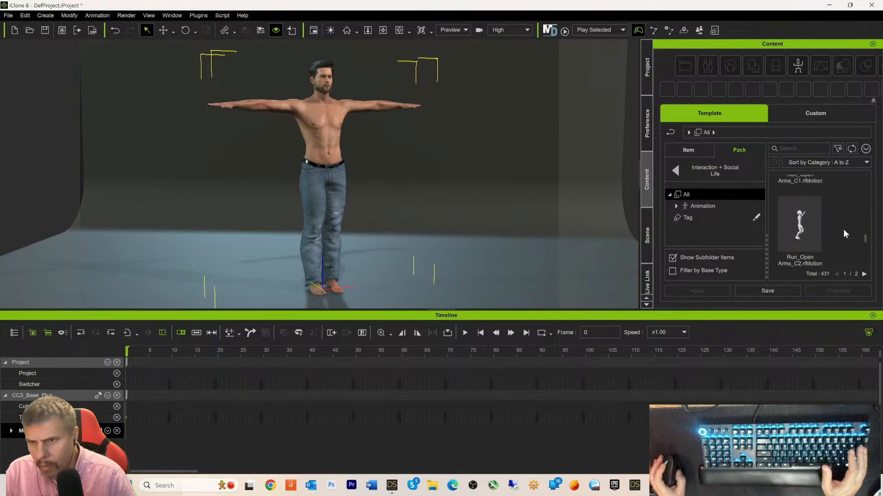
pyautogui.scroll(-1, 843, 229)
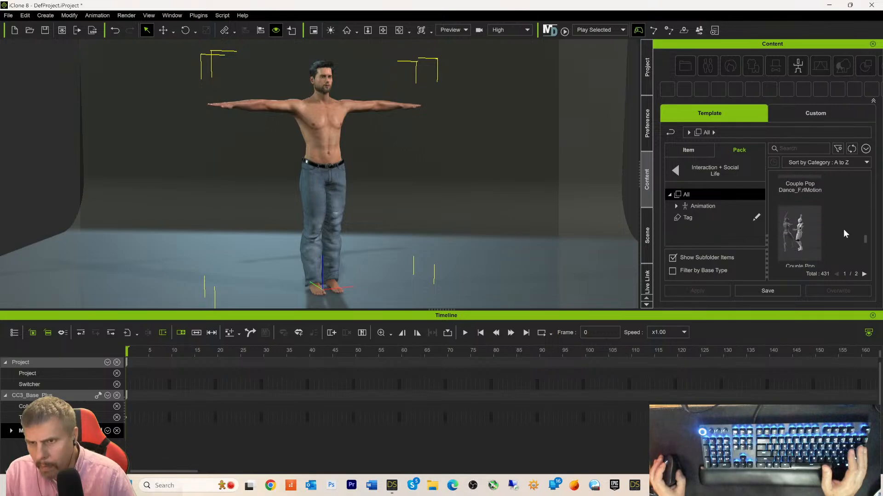
pyautogui.scroll(-1, 798, 239)
pyautogui.doubleClick(798, 238)
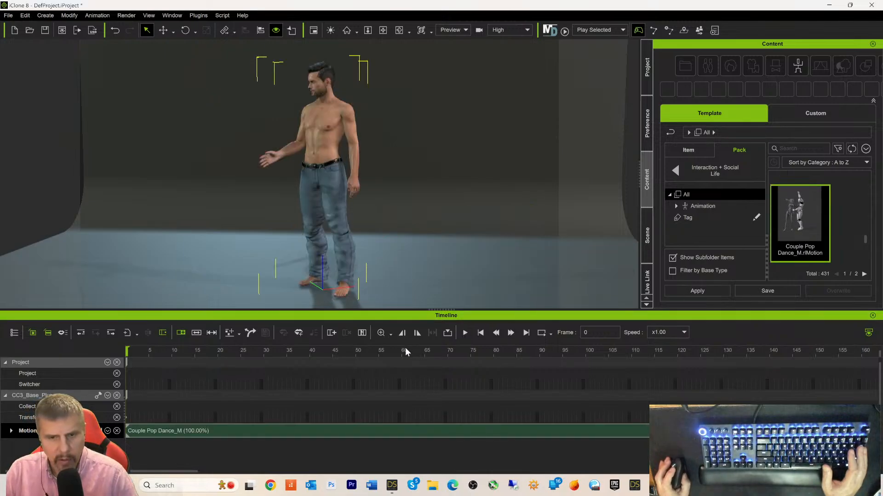
# - Play the Couple Pop Dance_M motion and pause it at frame 758
pyautogui.click(465, 333)
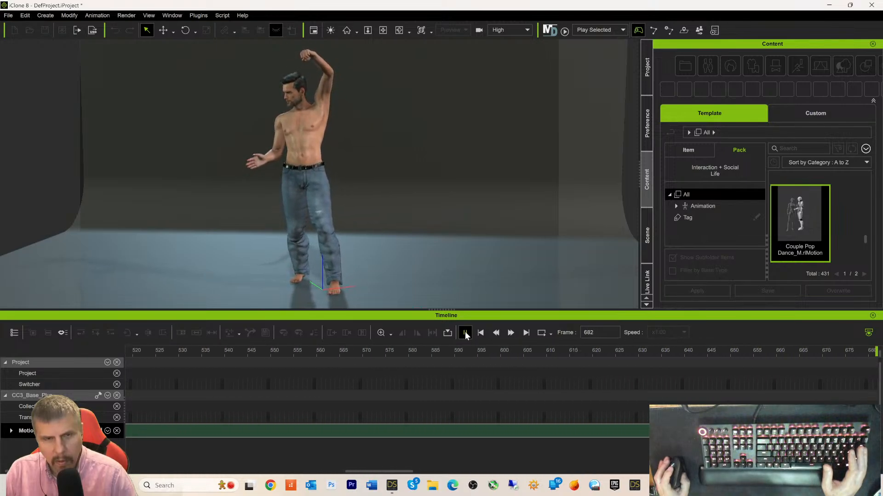
pyautogui.click(465, 334)
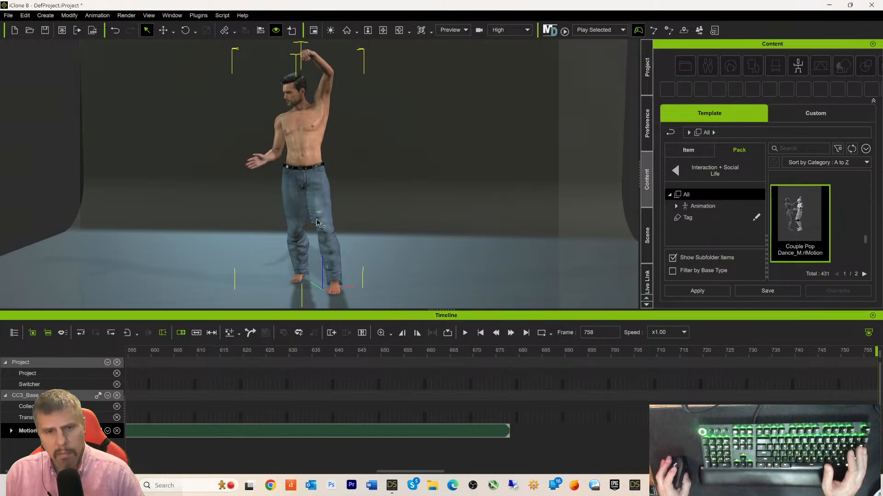
# - Open the Unreal Live Link settings and activate the link to Unreal
pyautogui.click(650, 84)
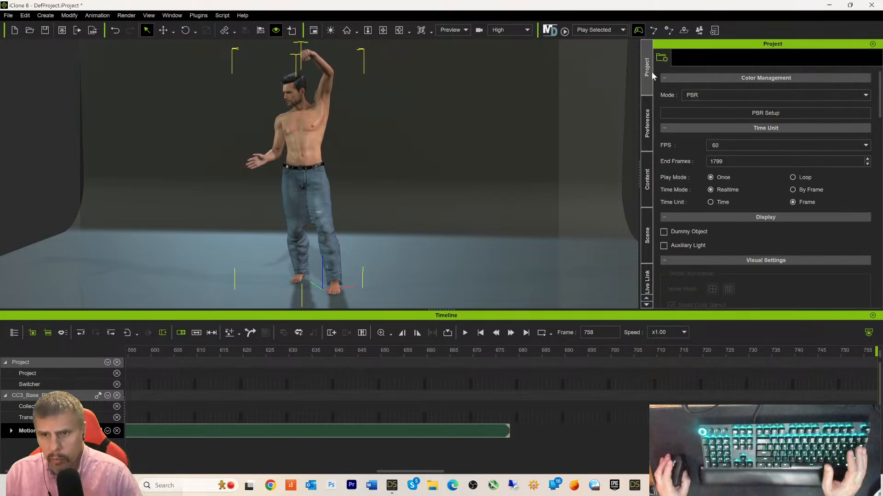
pyautogui.scroll(-1, 662, 162)
pyautogui.click(648, 282)
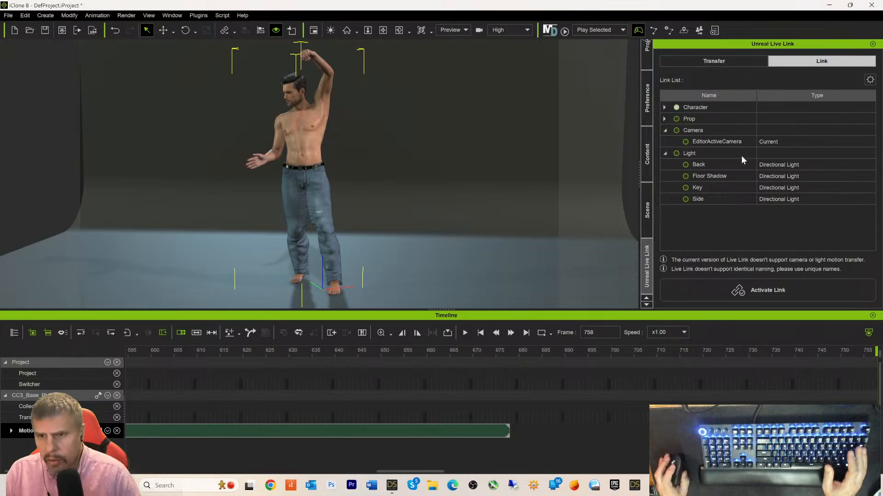
pyautogui.click(749, 288)
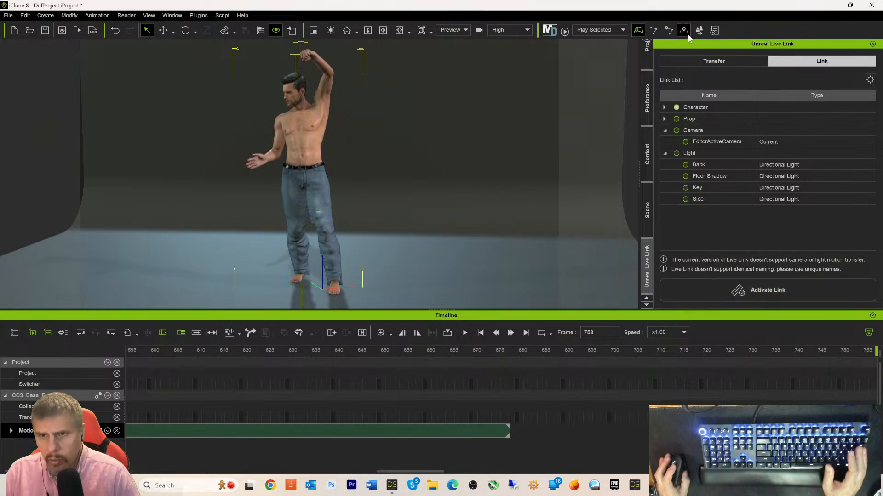
# - In the Transfer settings, include the character's motion and set frame 758 as the end frame
pyautogui.click(701, 62)
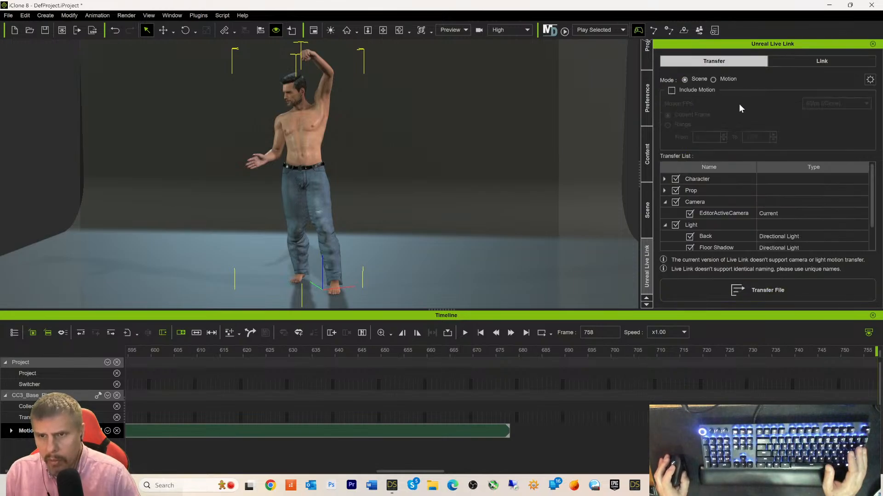
pyautogui.click(672, 90)
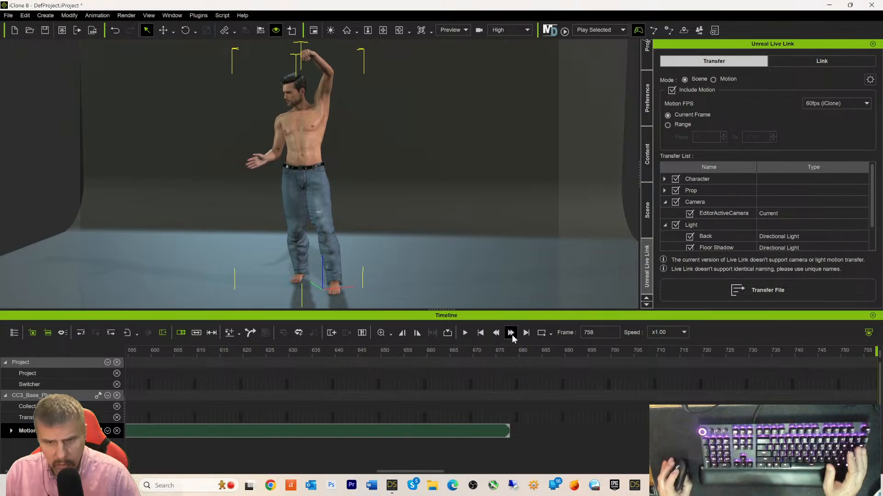
pyautogui.click(416, 333)
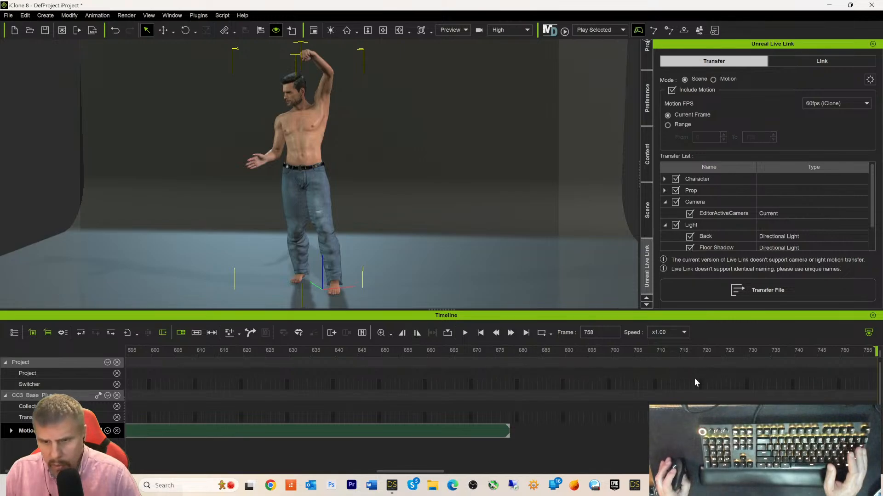
pyautogui.scroll(-3, 657, 396)
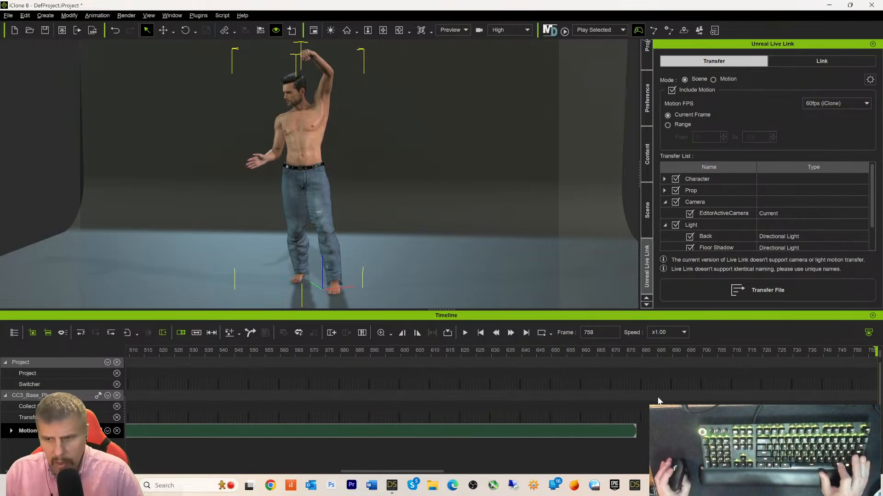
pyautogui.scroll(-5, 662, 399)
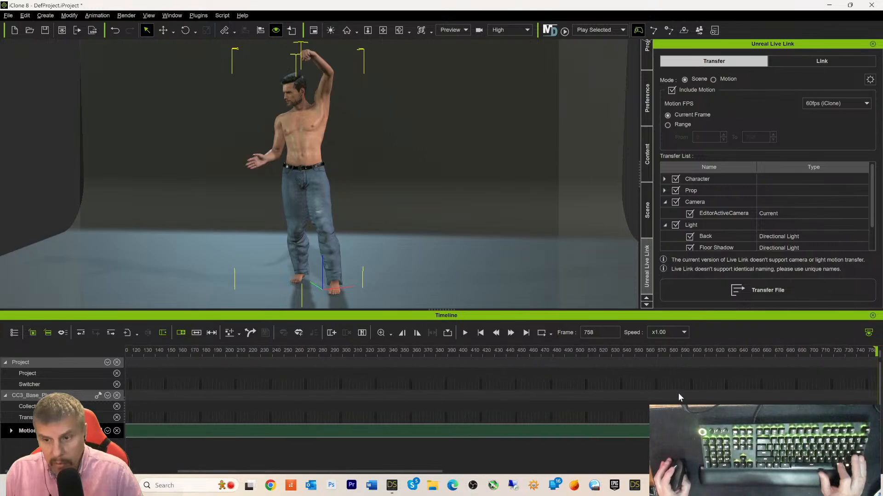
pyautogui.scroll(8, 678, 392)
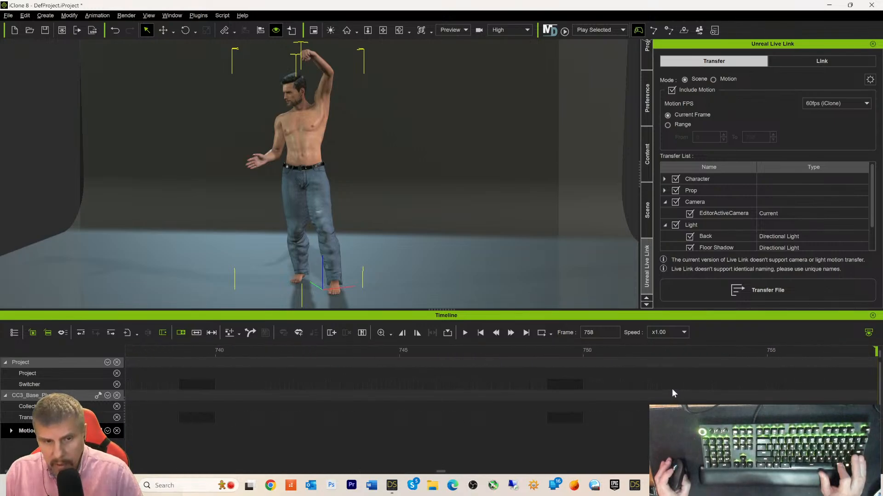
pyautogui.scroll(-8, 671, 389)
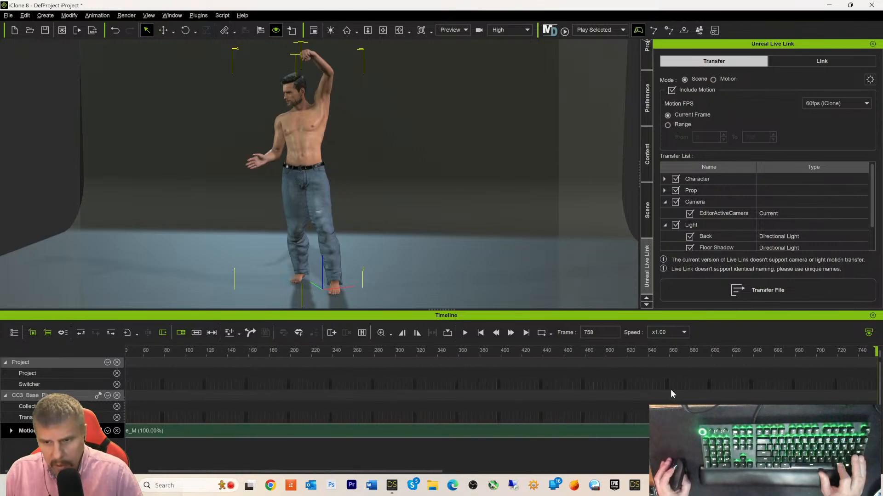
pyautogui.scroll(-4, 671, 389)
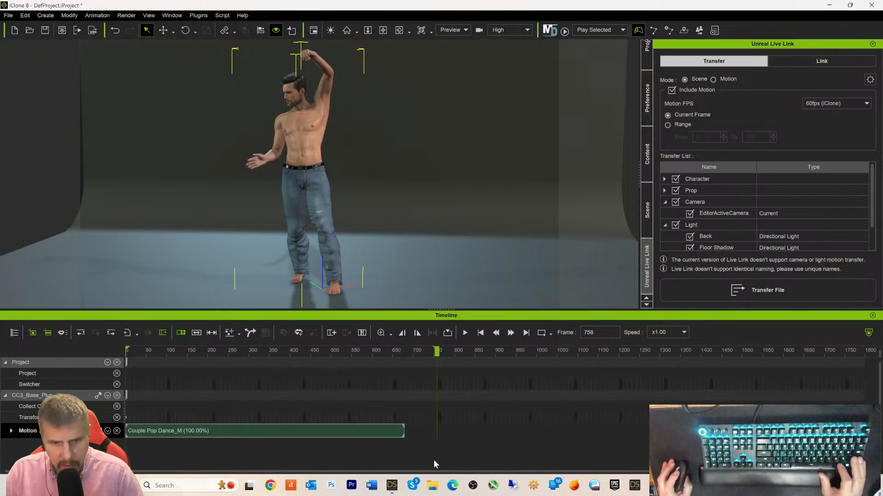
# - Rewind the dance clip to frame 0 and orbit the view to face the character
pyautogui.moveTo(509, 472); pyautogui.dragTo(527, 472)
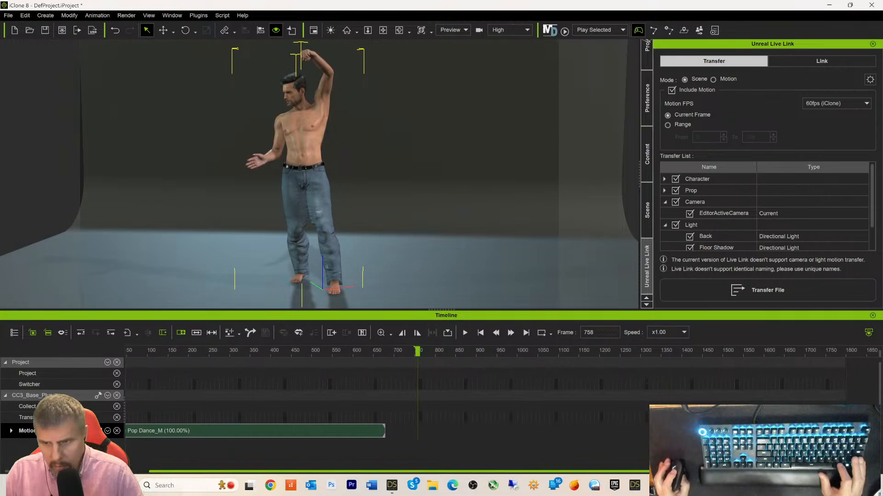
pyautogui.click(376, 354)
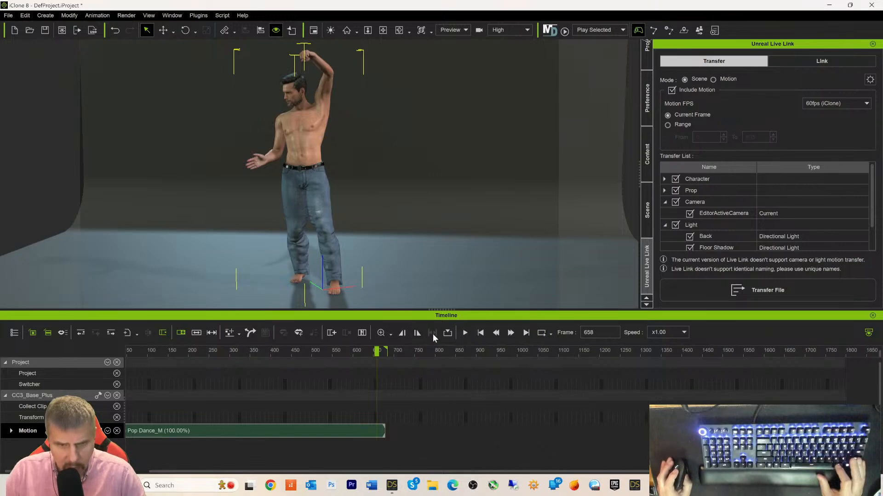
pyautogui.click(277, 428)
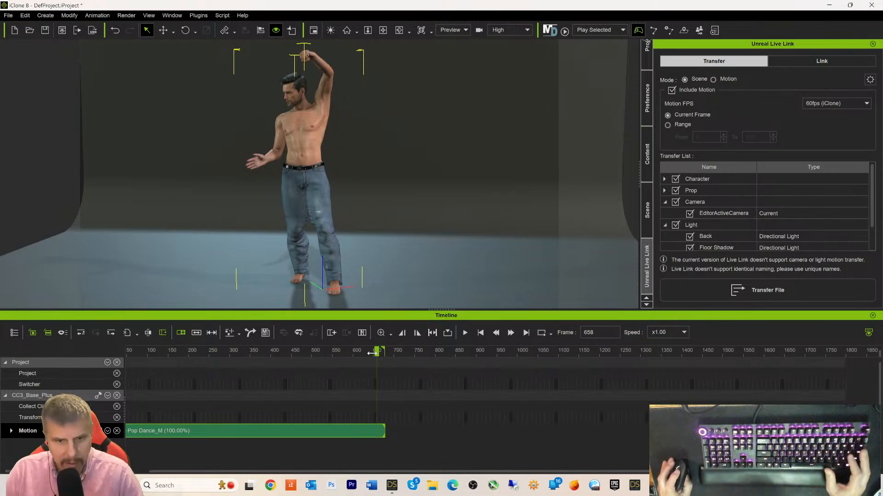
pyautogui.moveTo(372, 353); pyautogui.dragTo(84, 348)
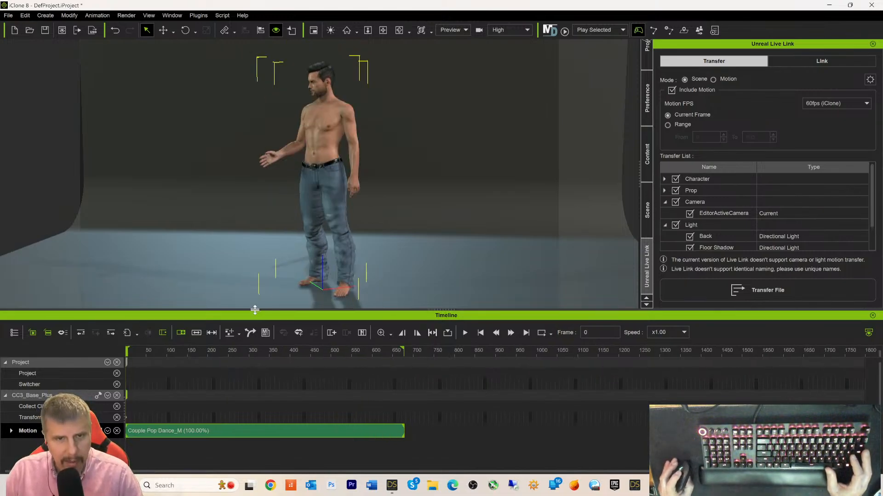
pyautogui.moveTo(436, 230); pyautogui.dragTo(596, 228, button='right')
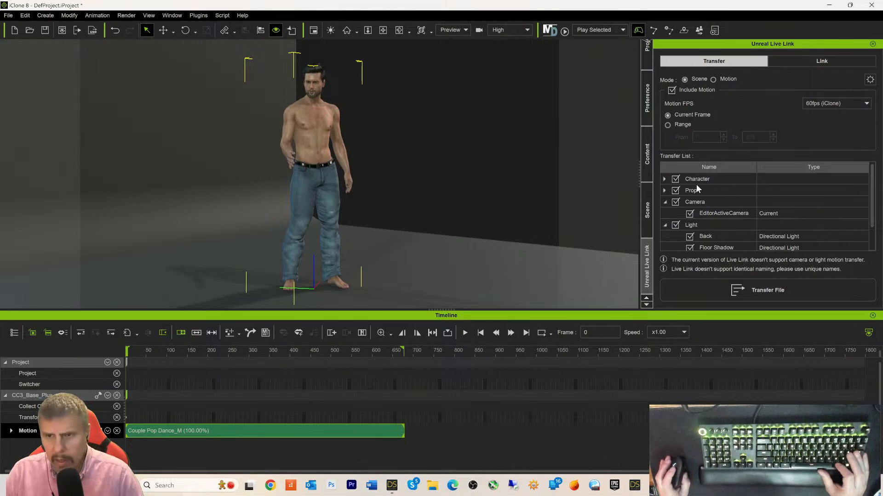
# - Untick Prop in the iClone Transfer List and close the Unreal crash report without sending
pyautogui.click(675, 191)
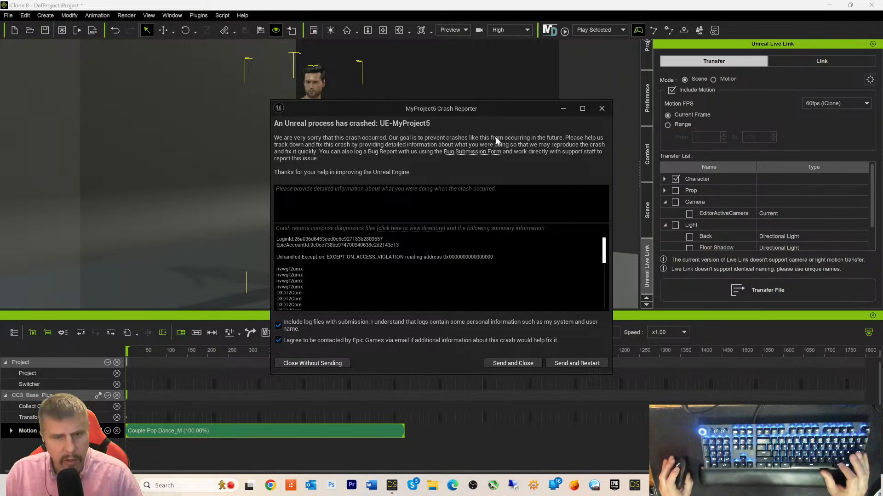
pyautogui.click(602, 109)
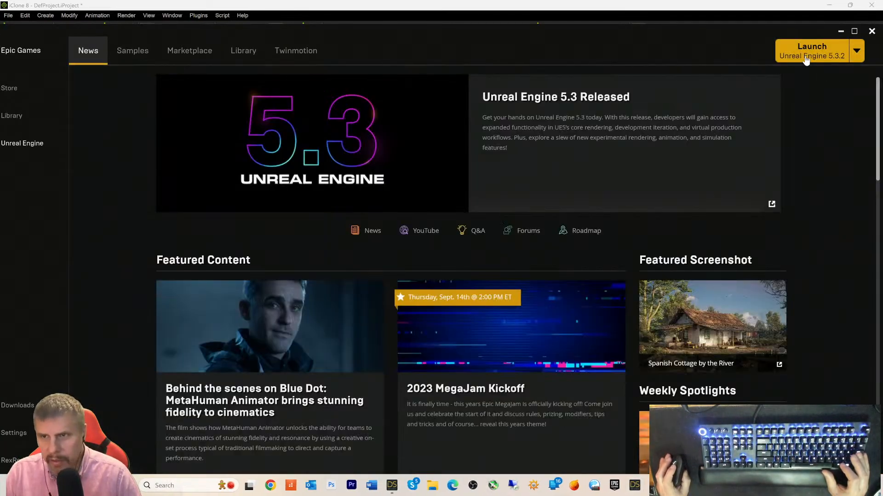
# - Launch Unreal Engine 5.3.2, dismiss the DazToUnreal bridge message and close the project browser
pyautogui.click(805, 59)
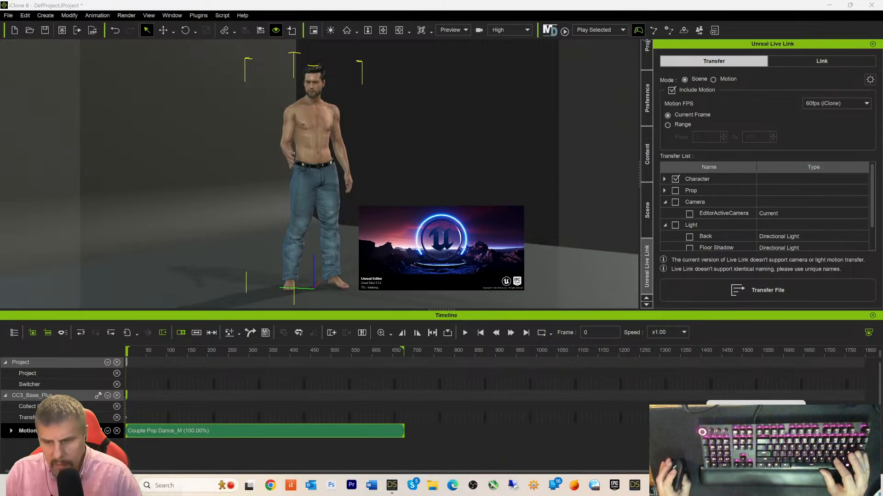
pyautogui.moveTo(392, 485)
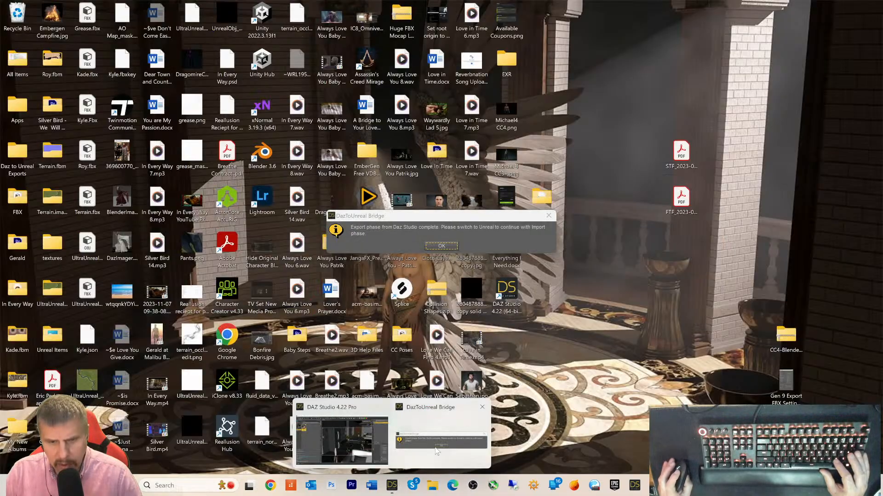
pyautogui.click(437, 452)
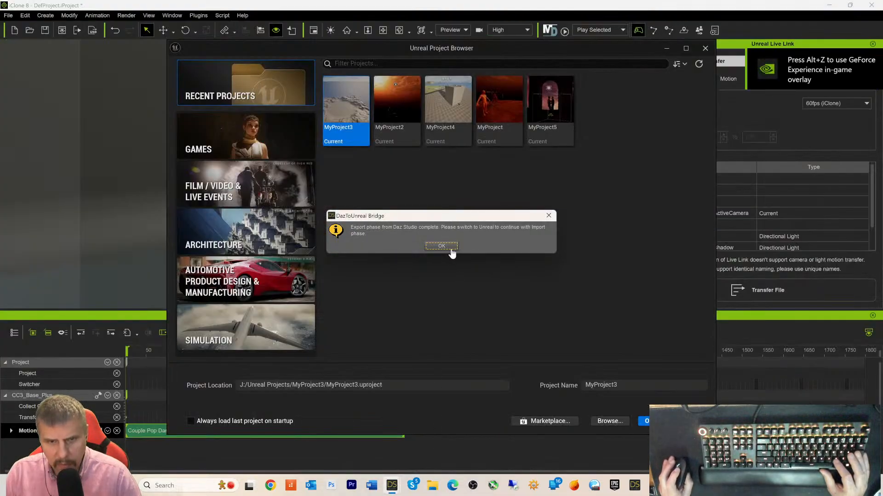
pyautogui.click(449, 249)
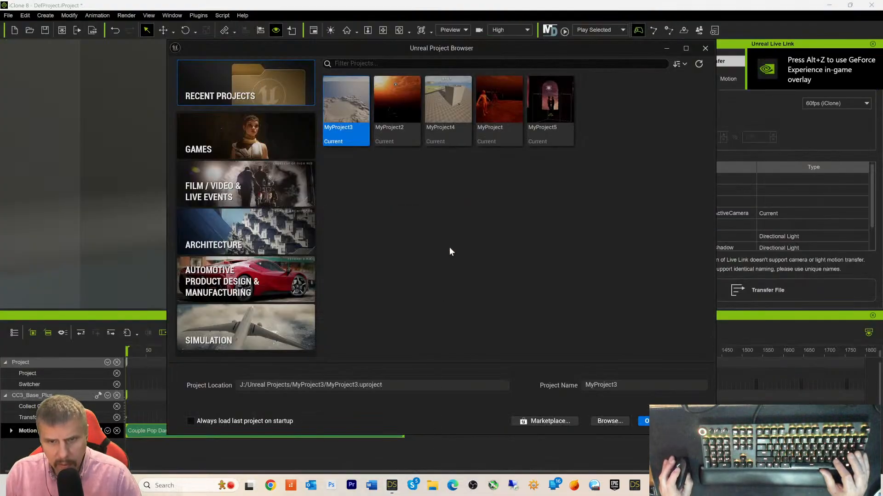
pyautogui.click(704, 48)
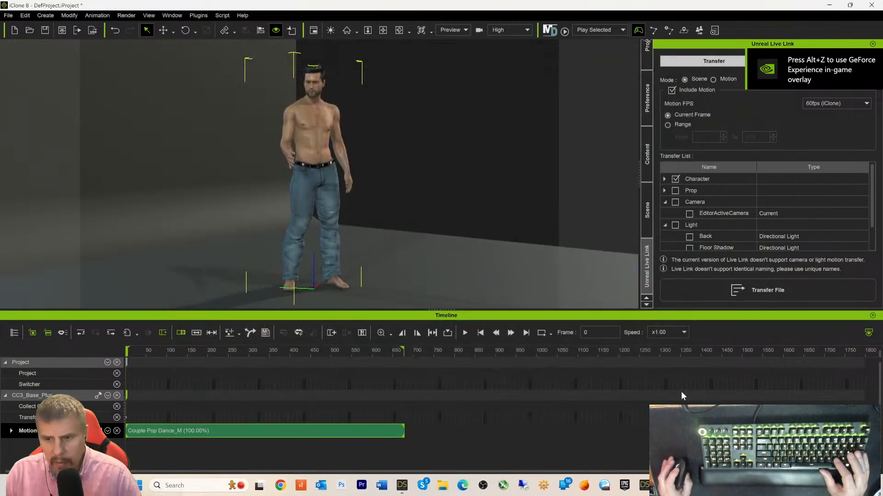
# - Launch Unreal Engine 5.3 from the Epic Games Launcher and return to DAZ Studio
pyautogui.click(624, 485)
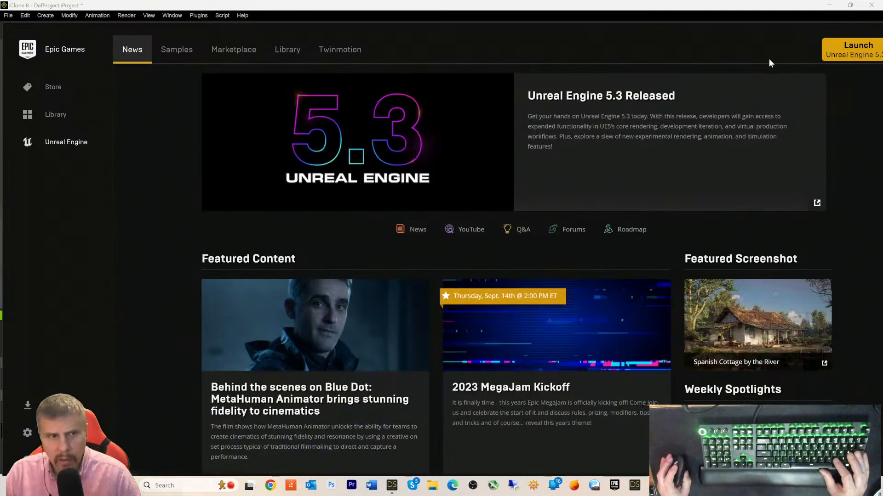
pyautogui.hotkey('alt', 'Tab')
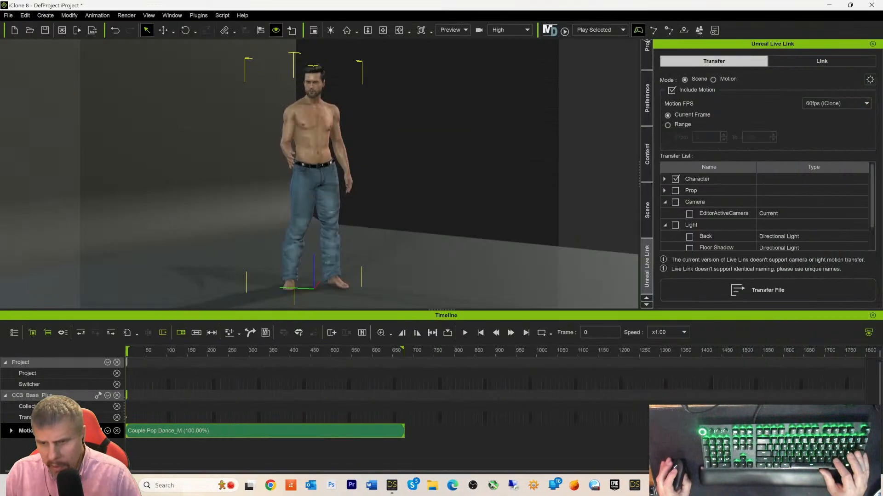
pyautogui.hotkey('alt', 'Tab')
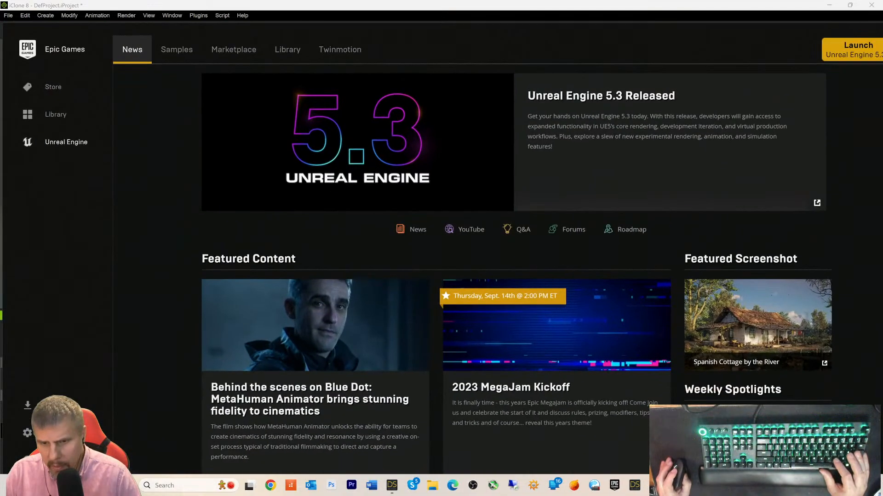
pyautogui.click(850, 63)
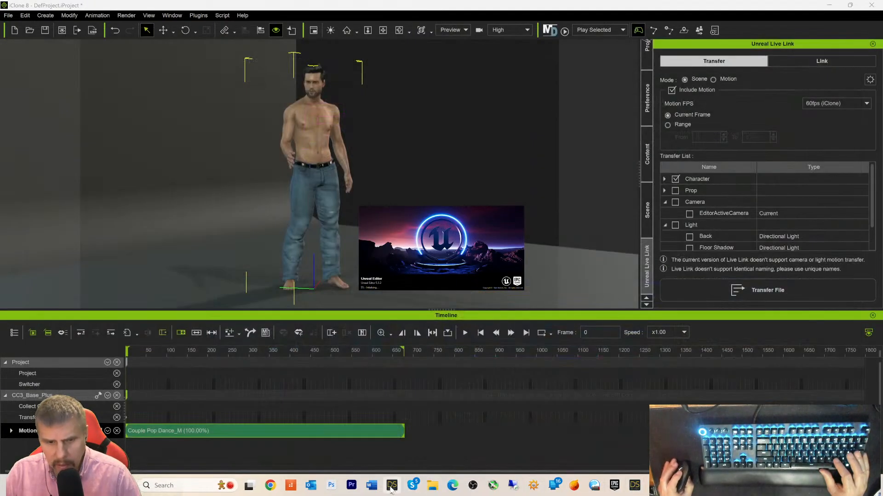
pyautogui.click(393, 485)
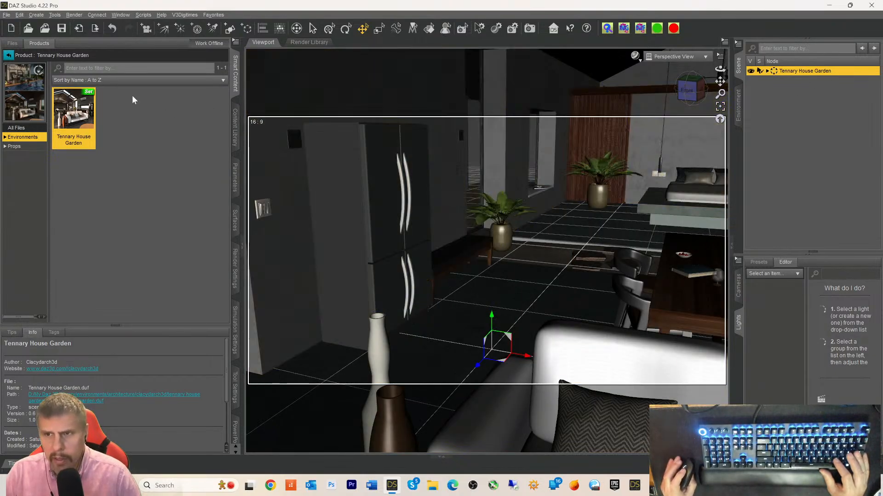
# - Start a plain FBX export of the scene, then cancel it
pyautogui.click(6, 14)
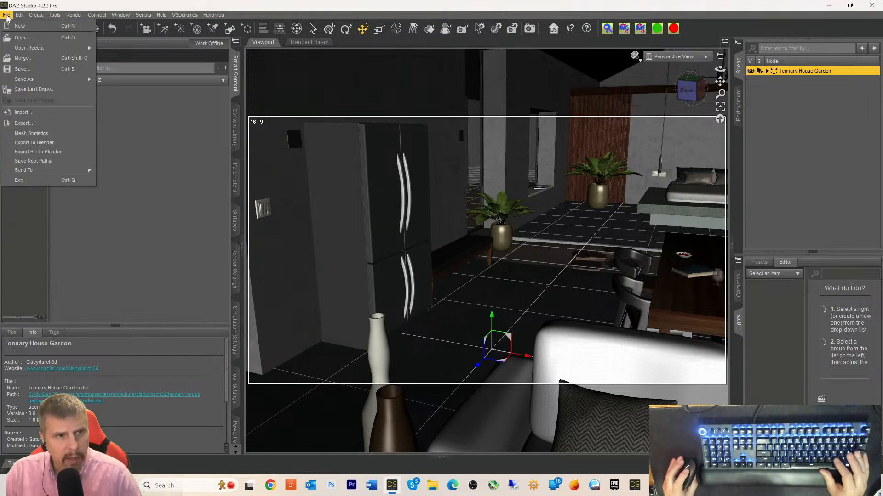
pyautogui.click(21, 124)
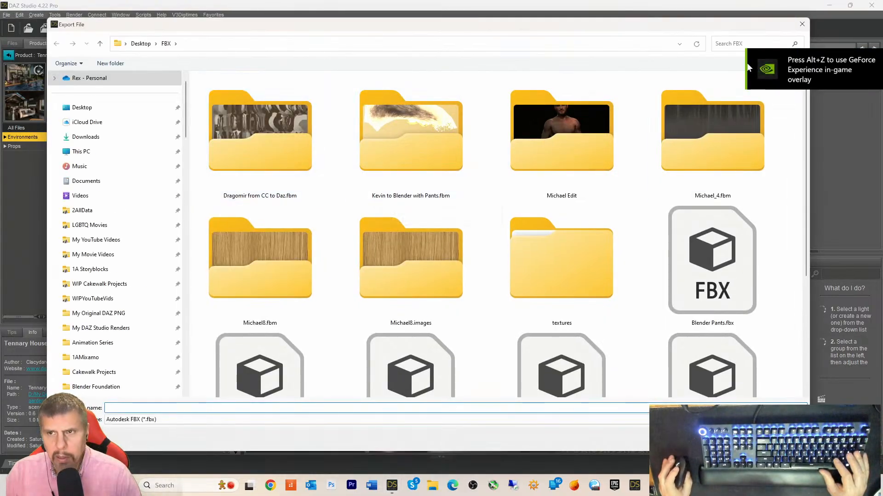
pyautogui.click(801, 24)
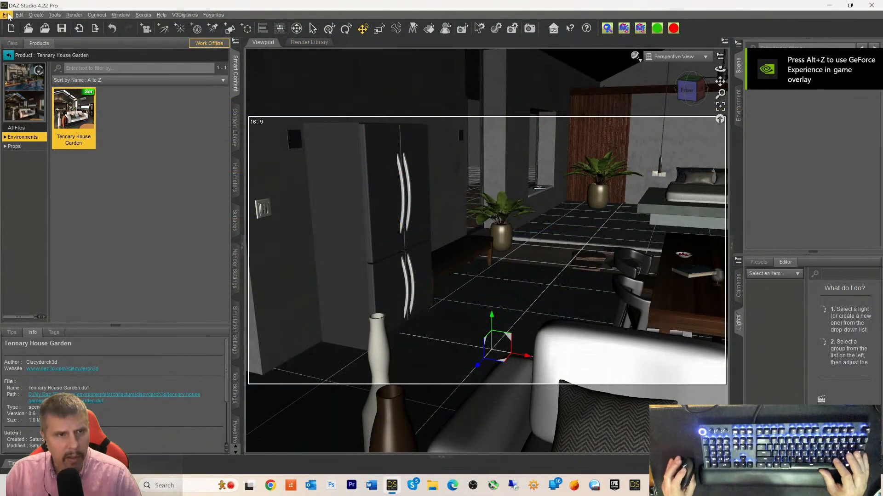
# - Send Tennary House Garden via Daz To Unreal as a Static Mesh with Bake Subdivision off
pyautogui.click(6, 14)
pyautogui.moveTo(12, 169)
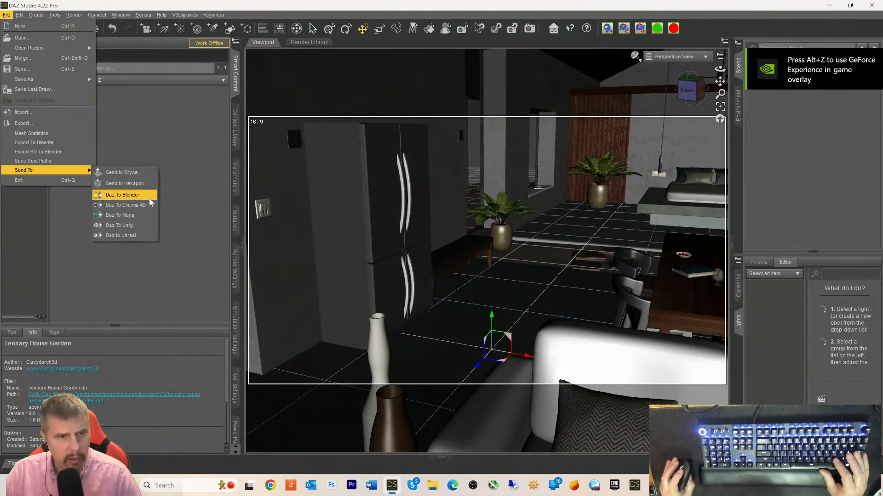
pyautogui.click(138, 233)
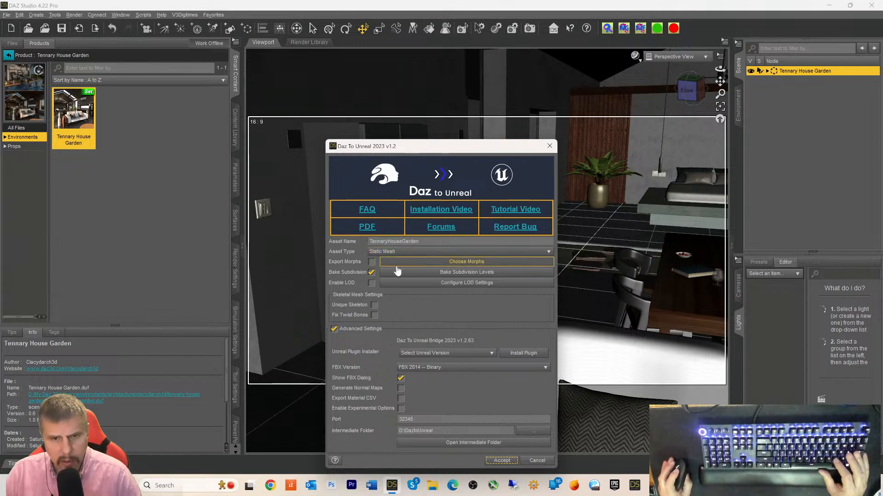
pyautogui.click(372, 273)
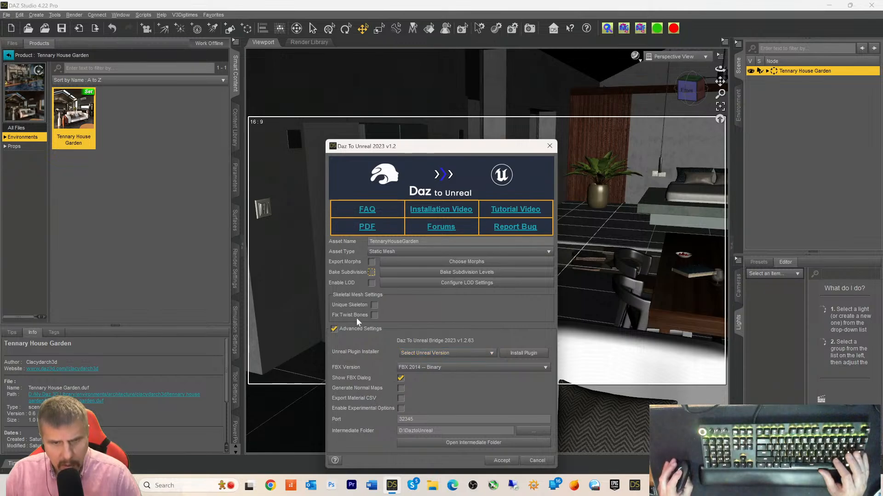
pyautogui.click(406, 252)
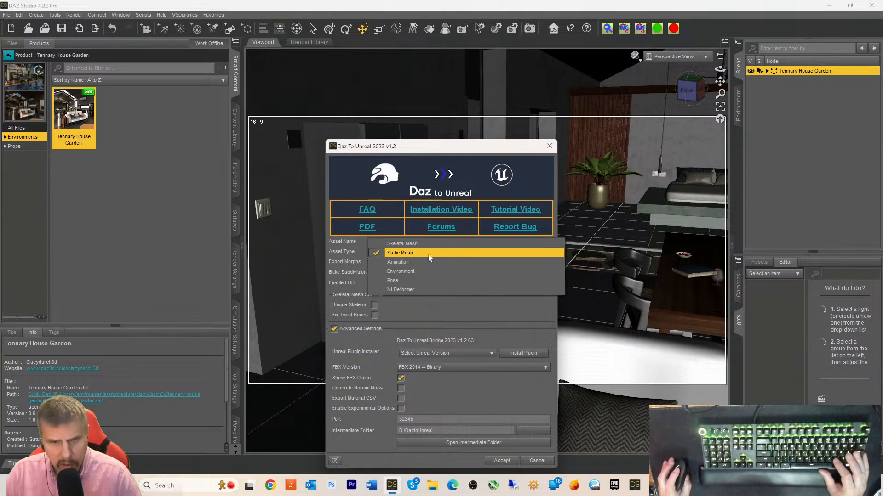
pyautogui.click(331, 255)
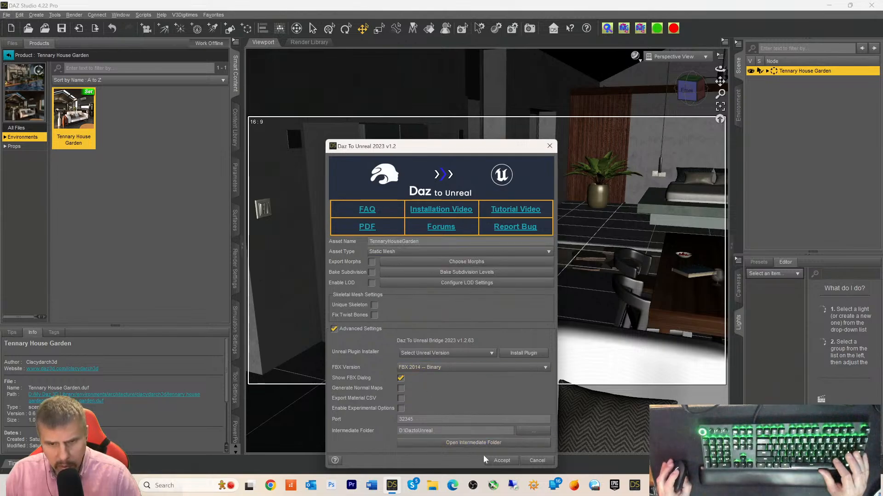
pyautogui.click(500, 461)
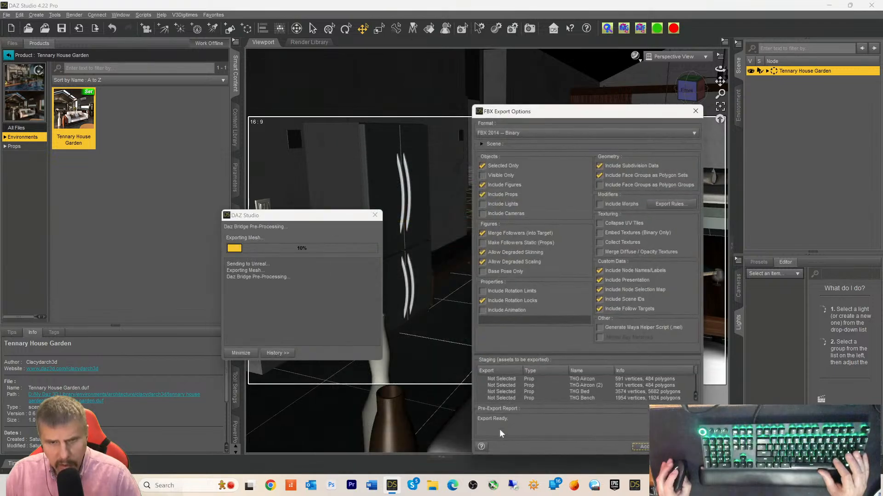
# - Tick Embed Textures, keep Collapse UV Tiles off, untick Selected Only and toggle rotation locks
pyautogui.click(601, 224)
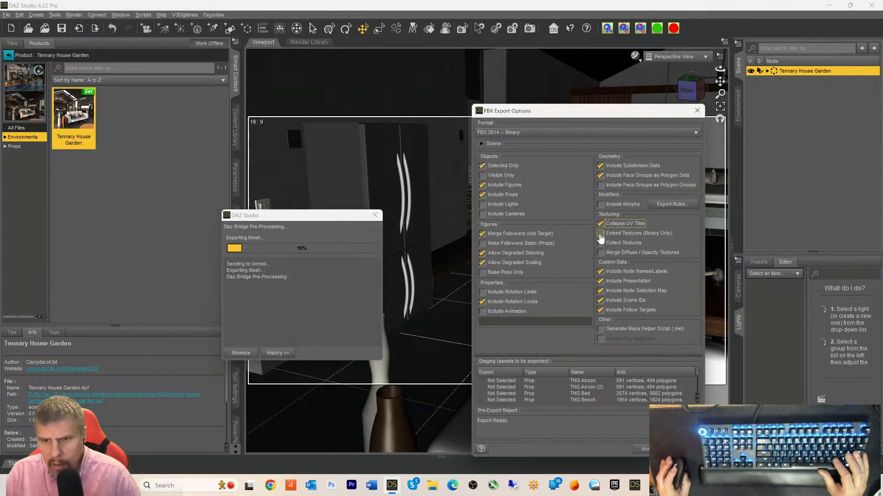
pyautogui.click(600, 234)
pyautogui.click(600, 224)
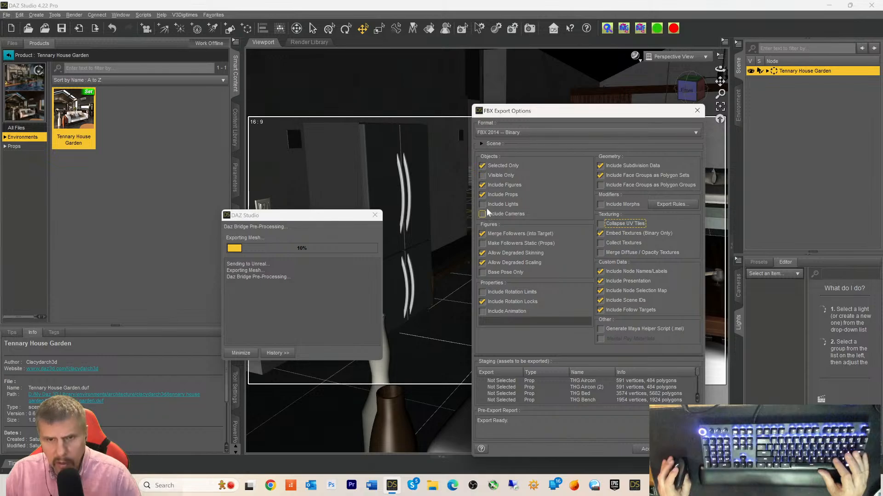
pyautogui.click(482, 167)
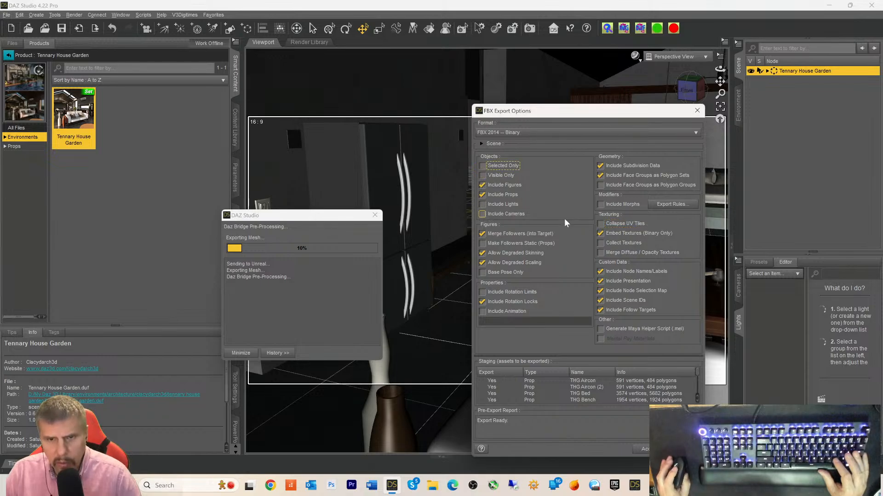
pyautogui.click(483, 302)
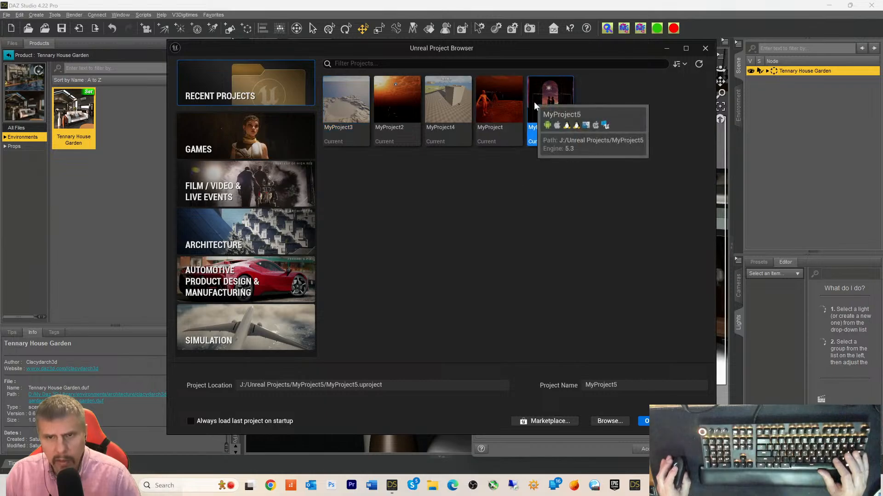
# - Open MyProject5 from the Unreal Project Browser, then bring iClone 8 forward
pyautogui.click(550, 124)
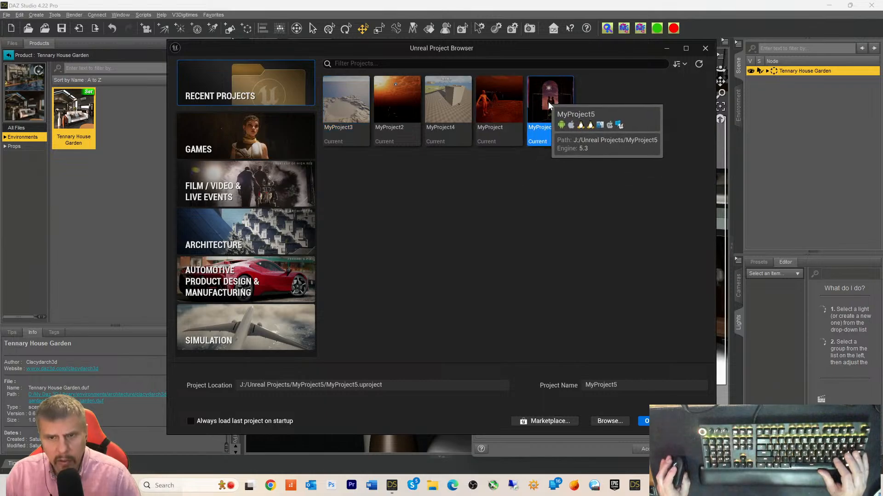
pyautogui.doubleClick(548, 105)
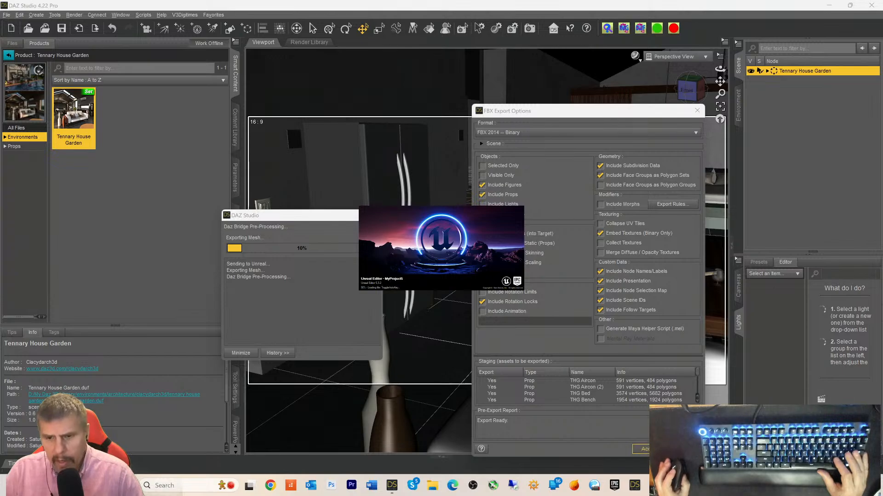
pyautogui.click(675, 439)
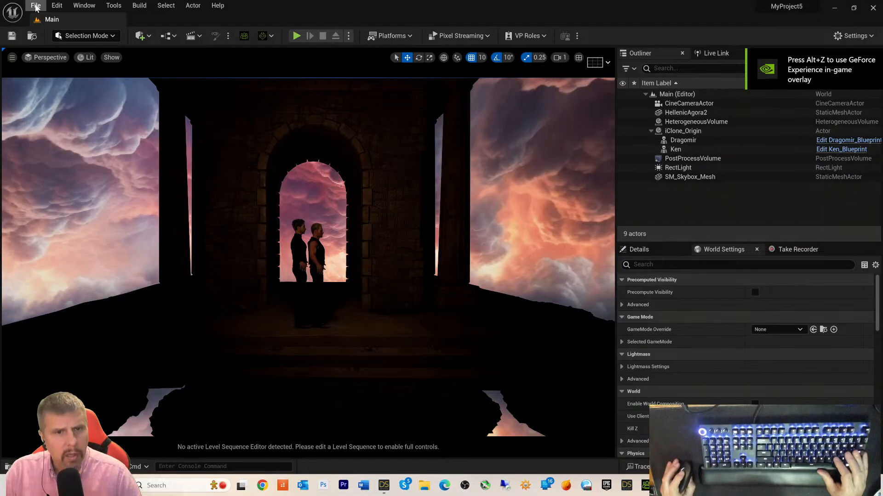
# - Create a new level from the Basic template in Unreal Engine 5.3
pyautogui.click(36, 7)
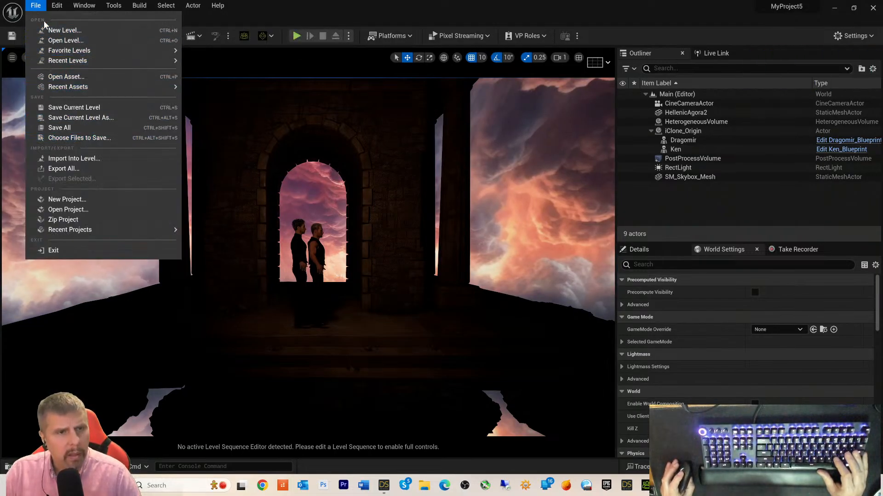
pyautogui.click(67, 34)
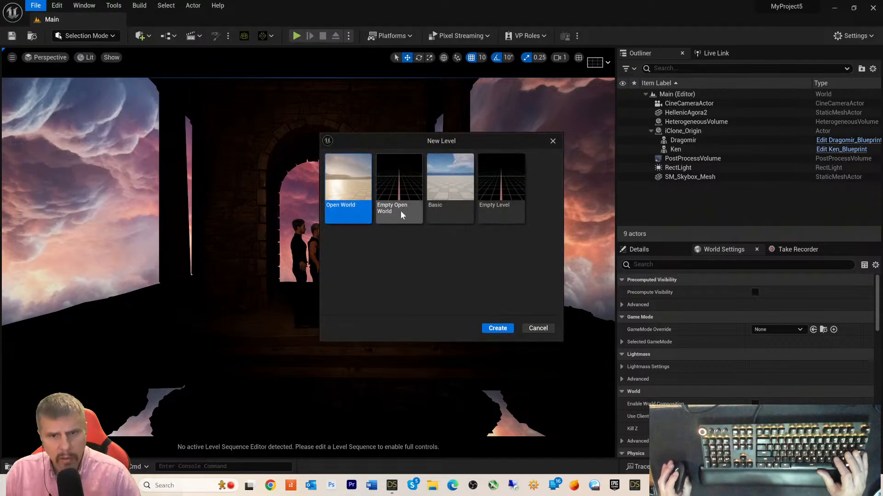
pyautogui.doubleClick(449, 184)
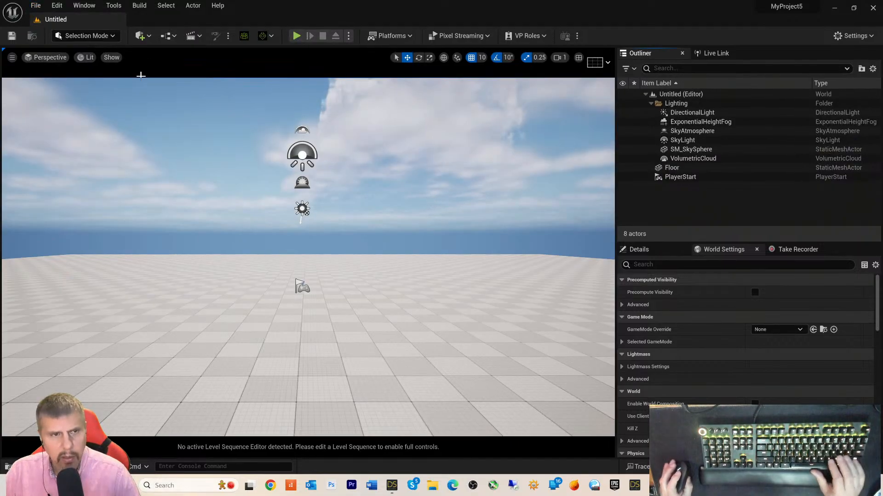
# - Save the new level as Level2Live3 in the Levels folder
pyautogui.click(35, 6)
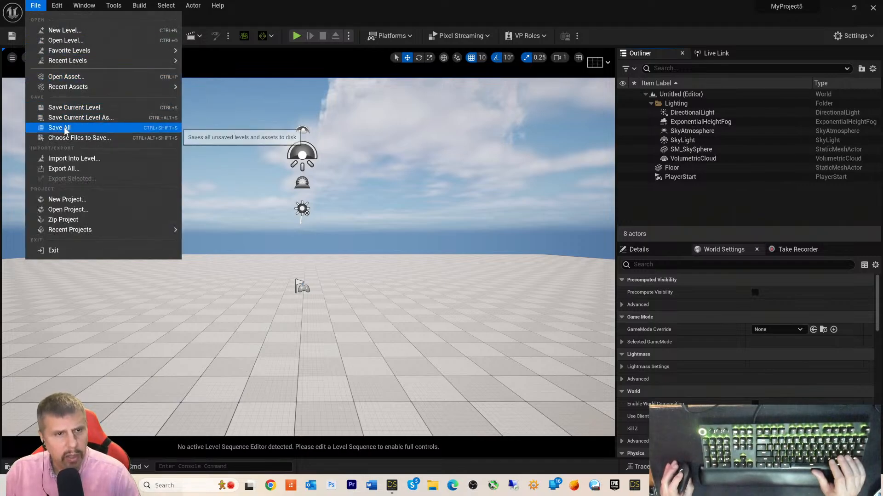
pyautogui.click(64, 107)
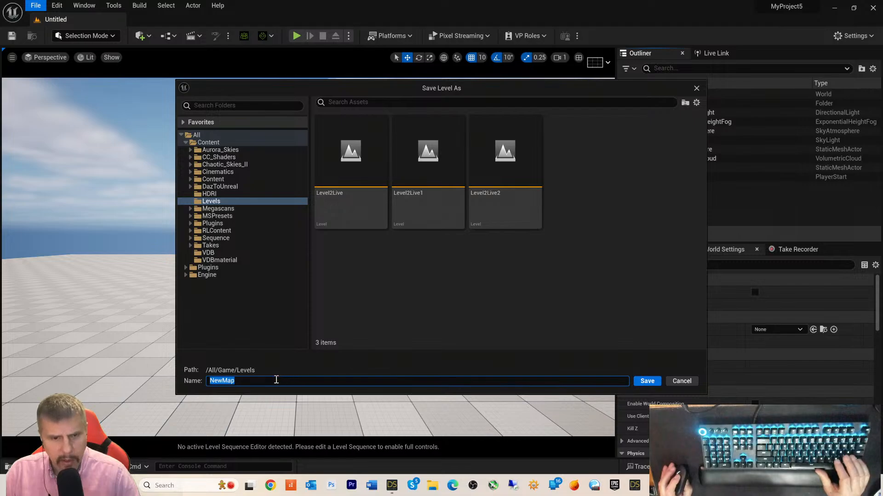
pyautogui.click(486, 191)
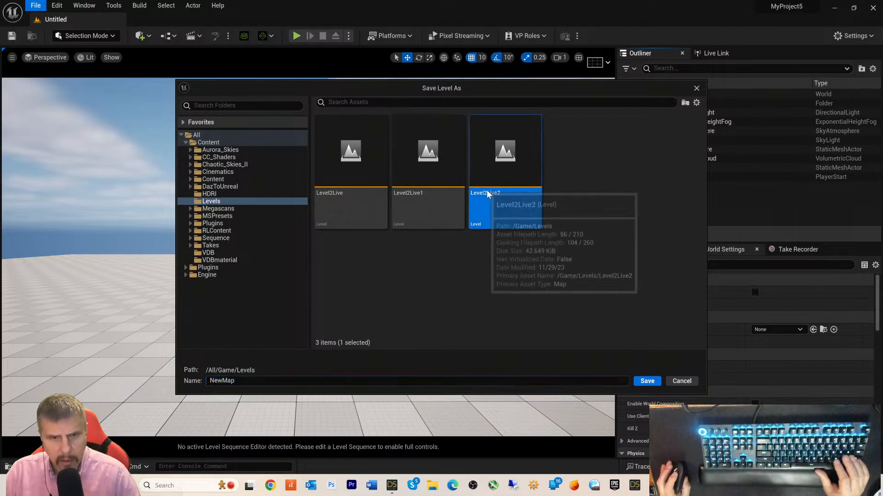
pyautogui.click(260, 380)
pyautogui.press('End')
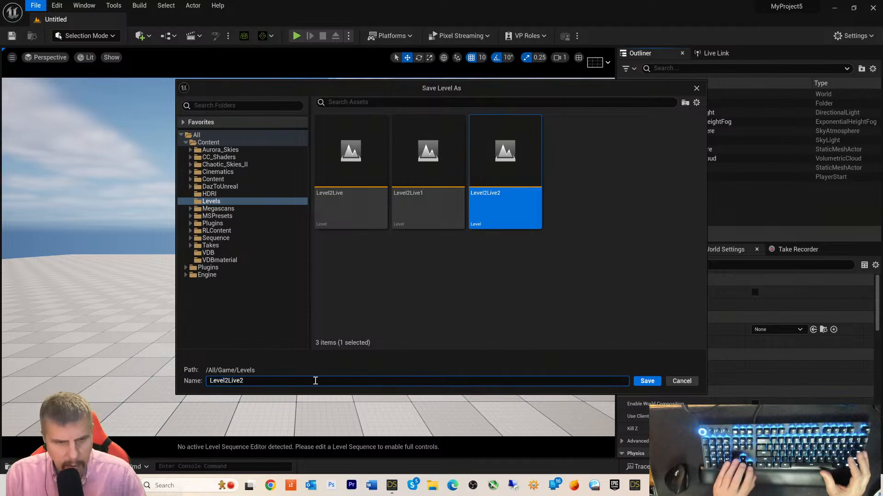
pyautogui.press('BackSpace')
pyautogui.write('3')
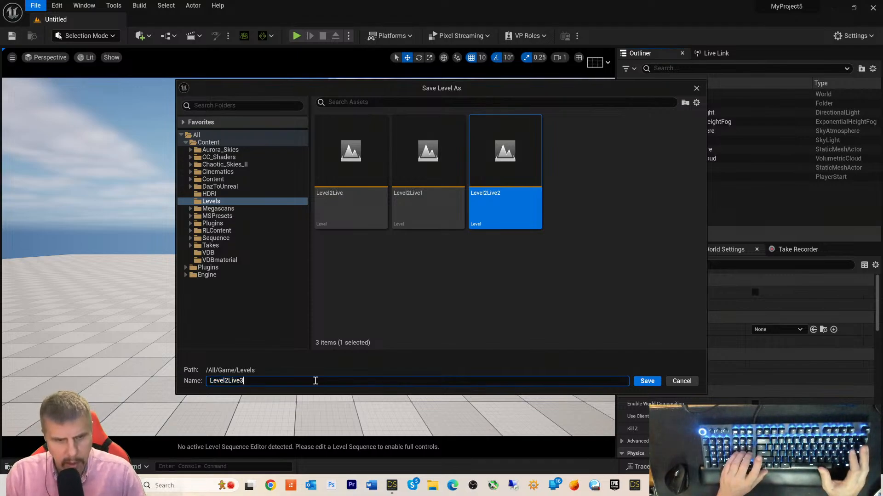
pyautogui.press('Return')
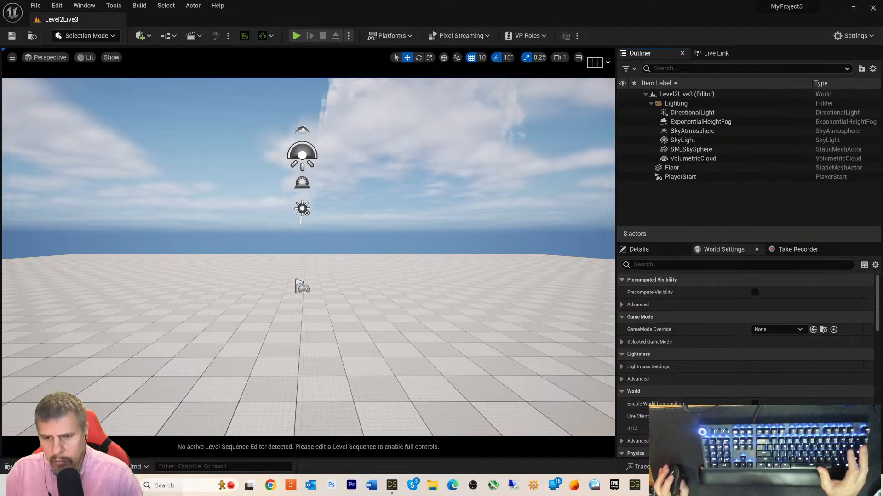
# - Set the FBX format to FBX 2020 -- Binary, export, and dismiss the completion message
pyautogui.click(393, 486)
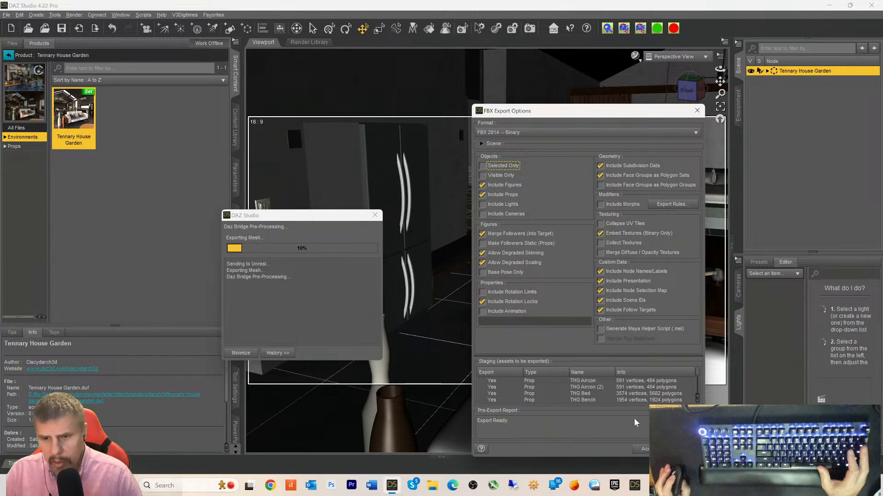
pyautogui.click(536, 133)
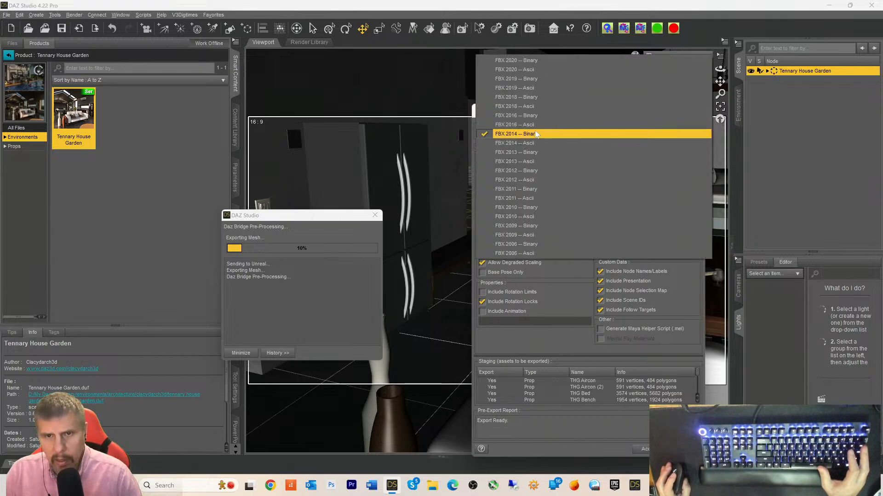
pyautogui.click(514, 60)
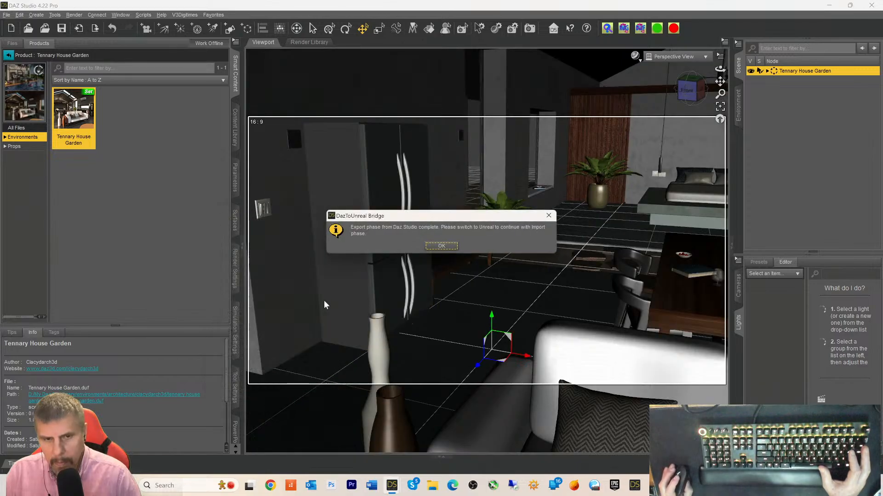
pyautogui.click(435, 247)
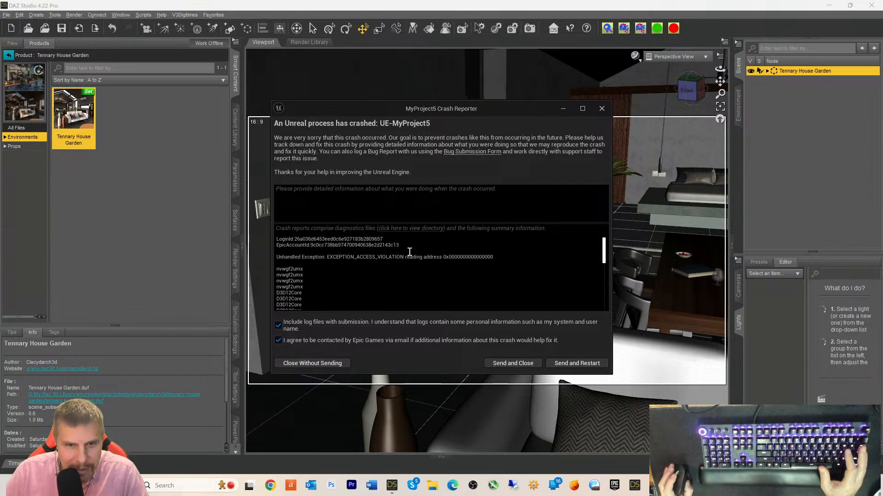
# - Review the crash log, send the report, relaunch Unreal Engine 5.3.2 and return to DAZ Studio
pyautogui.scroll(-4, 400, 272)
pyautogui.scroll(-10, 399, 272)
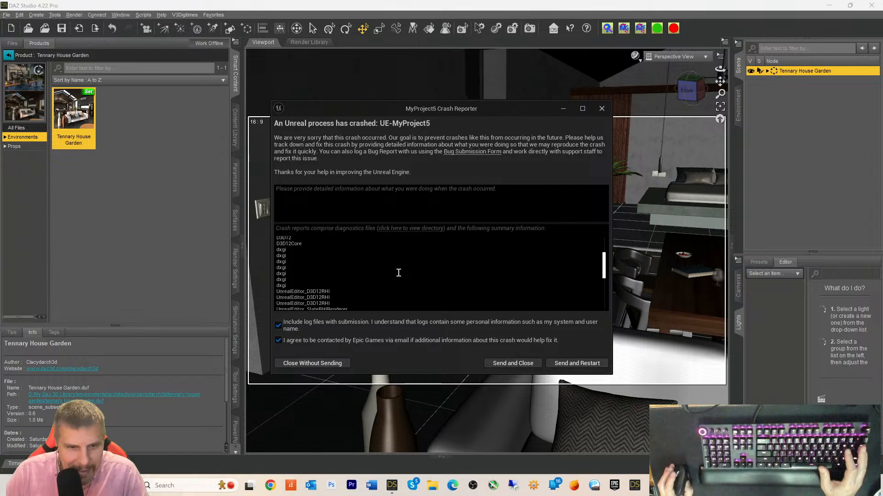
pyautogui.scroll(-3, 399, 273)
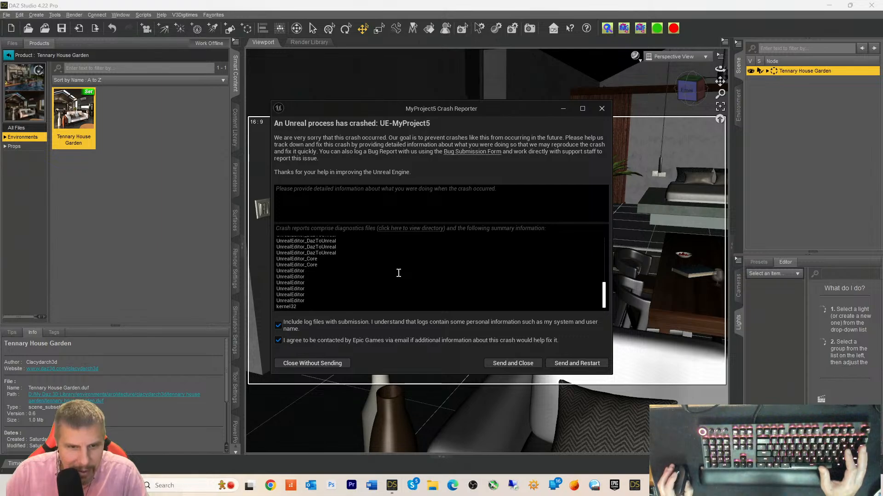
pyautogui.scroll(-1, 399, 273)
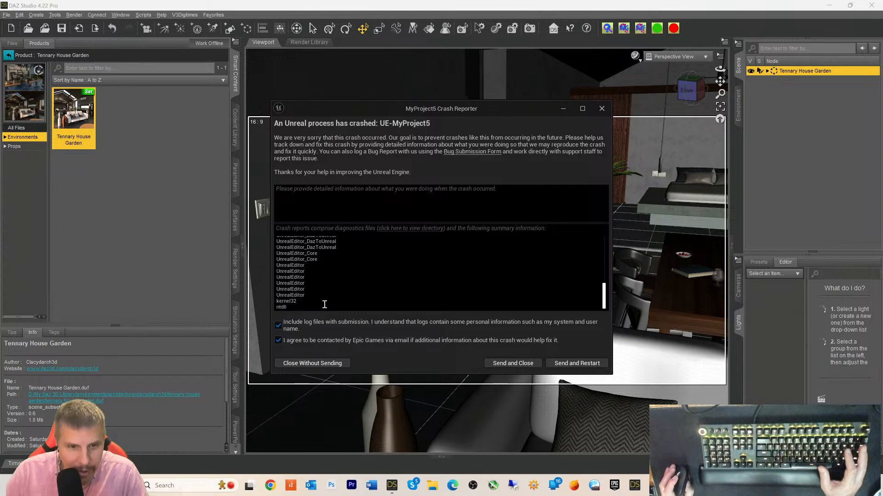
pyautogui.scroll(10, 324, 303)
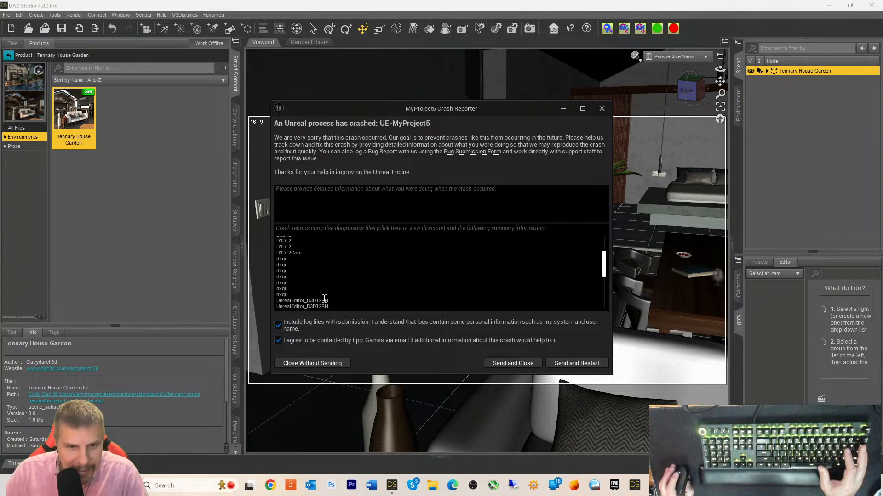
pyautogui.scroll(3, 324, 298)
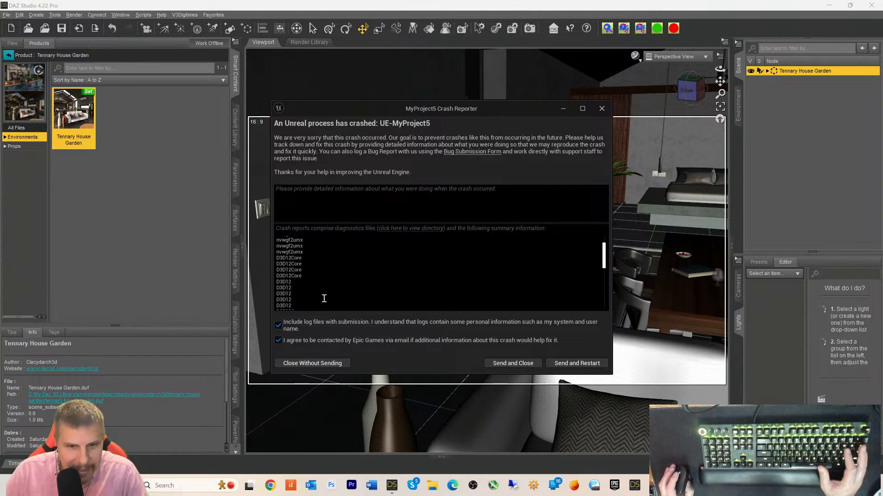
pyautogui.click(499, 364)
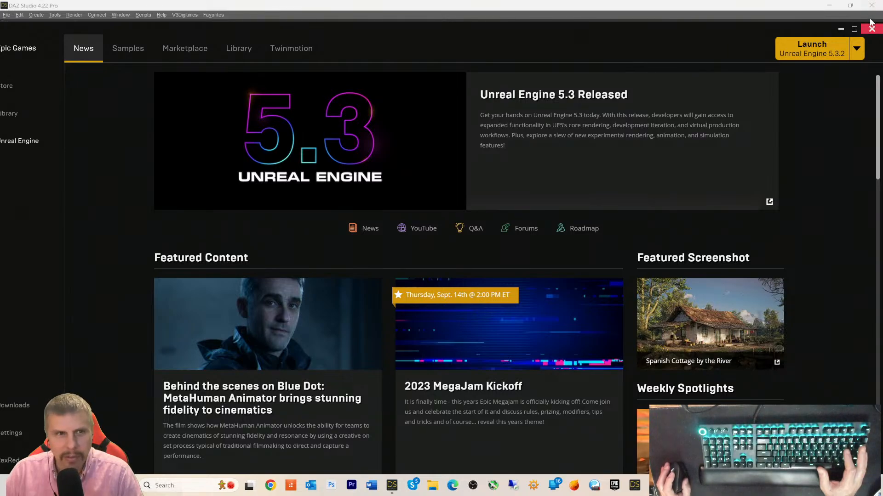
pyautogui.click(809, 50)
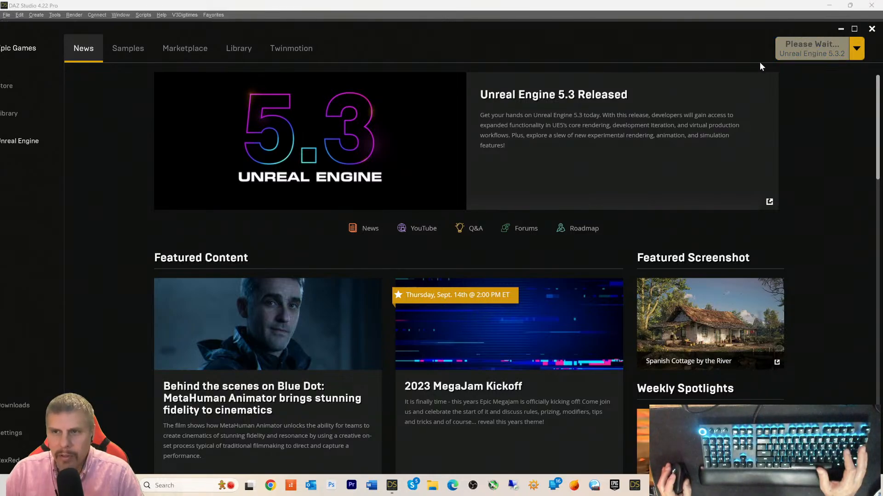
pyautogui.click(392, 485)
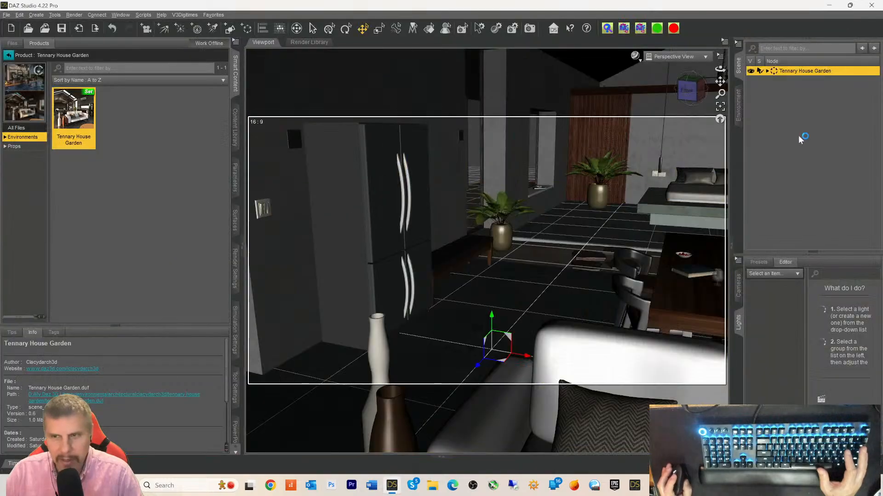
# - Delete Tennary House Garden and merge the Highclere Apartment product into the scene
pyautogui.press('Delete')
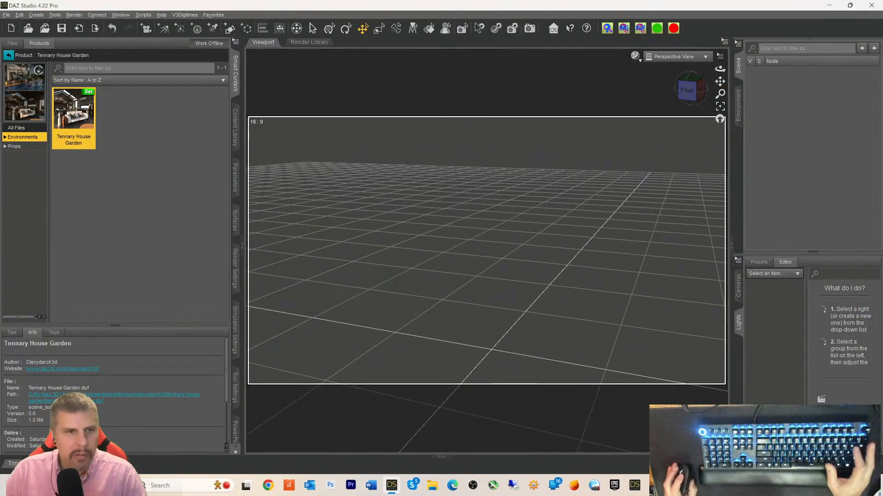
pyautogui.click(9, 55)
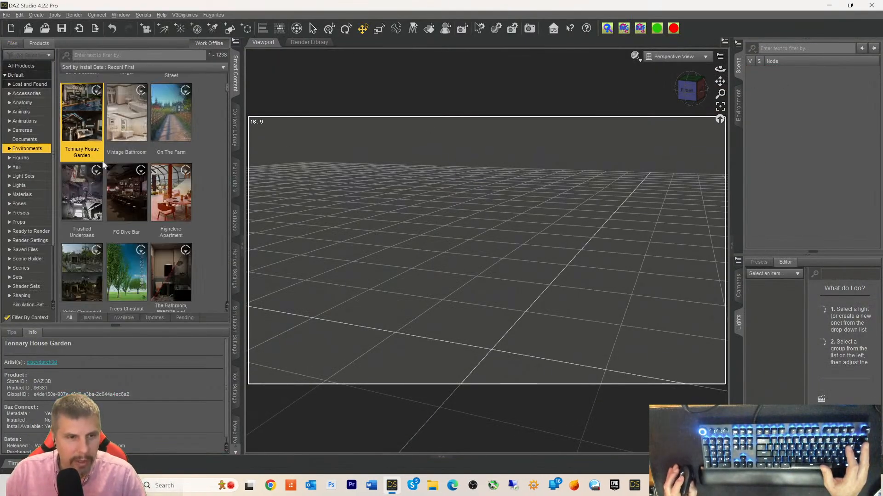
pyautogui.scroll(-5, 137, 175)
pyautogui.scroll(5, 137, 175)
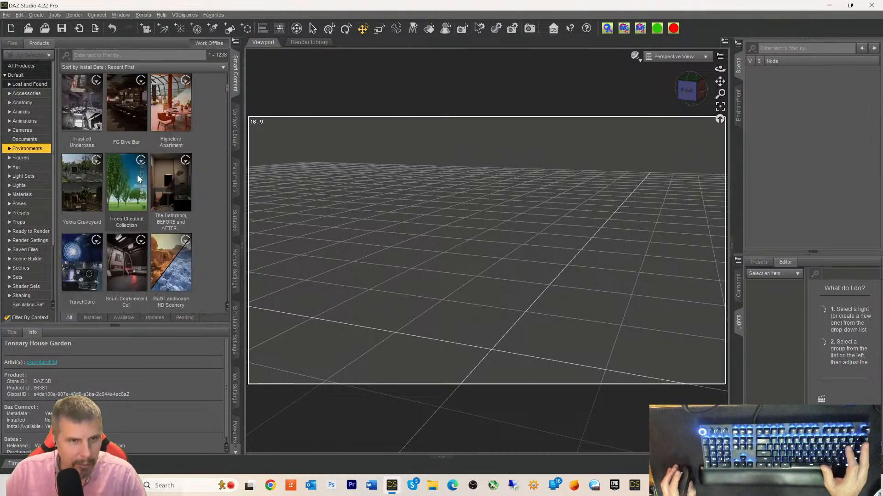
pyautogui.moveTo(165, 205)
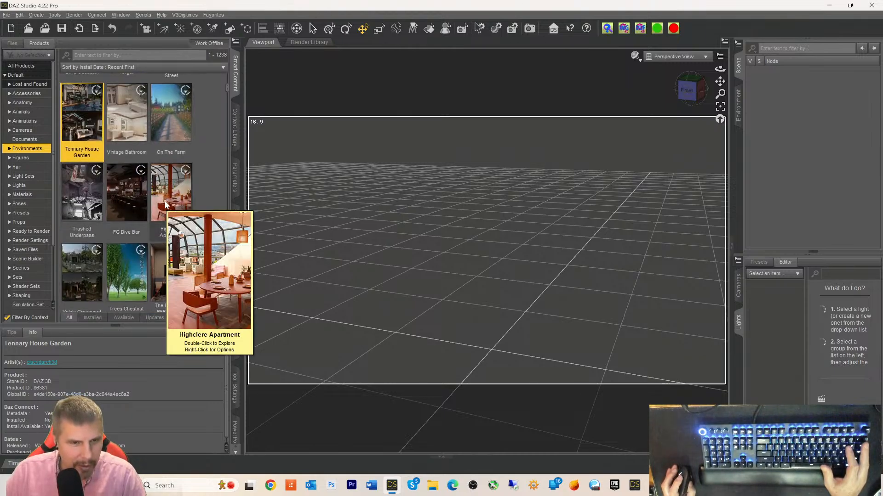
pyautogui.doubleClick(166, 205)
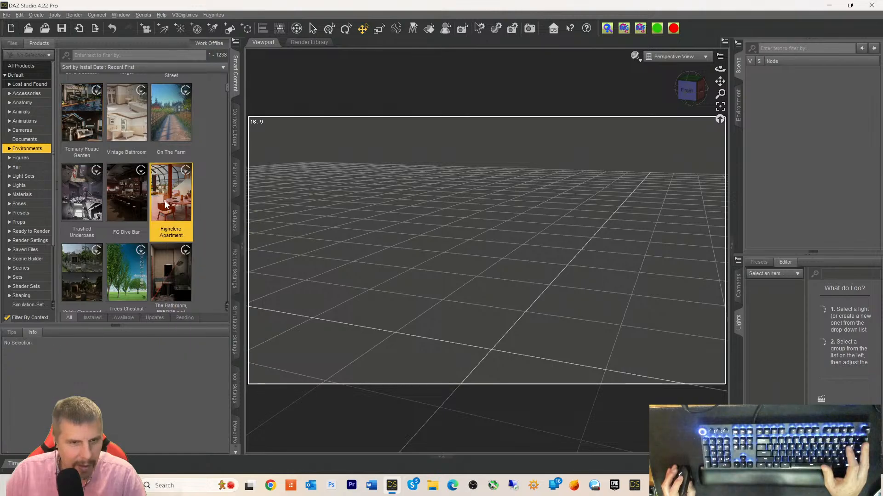
pyautogui.rightClick(90, 121)
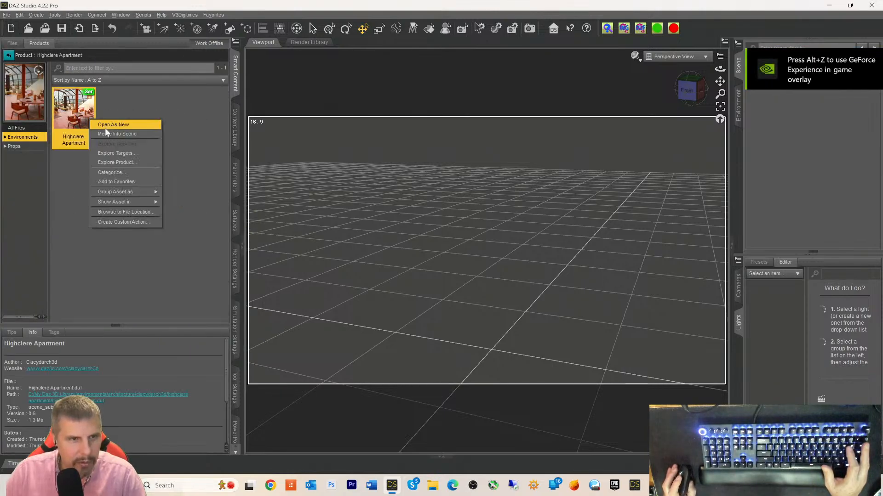
pyautogui.click(121, 136)
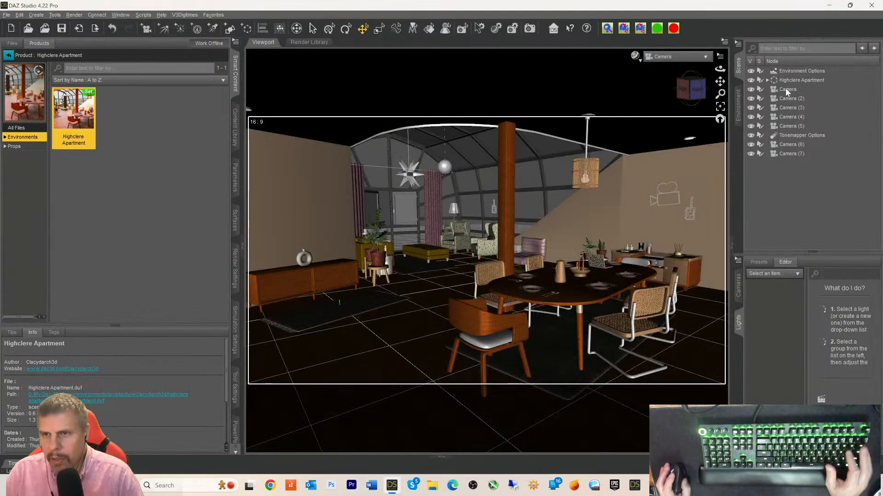
# - Delete all seven cameras, Tonemapper Options and Environment Options from the Scene pane
pyautogui.click(786, 89)
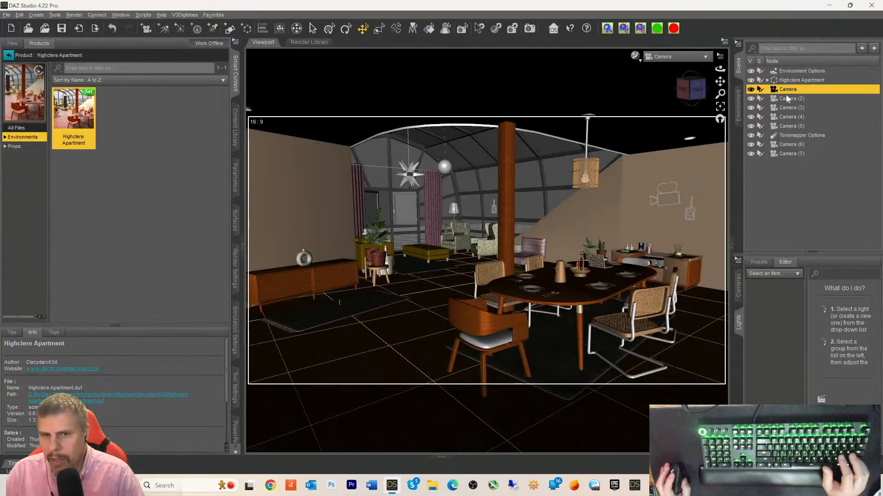
pyautogui.keyDown('shift'); pyautogui.click(783, 127); pyautogui.keyUp('shift')
pyautogui.press('Delete')
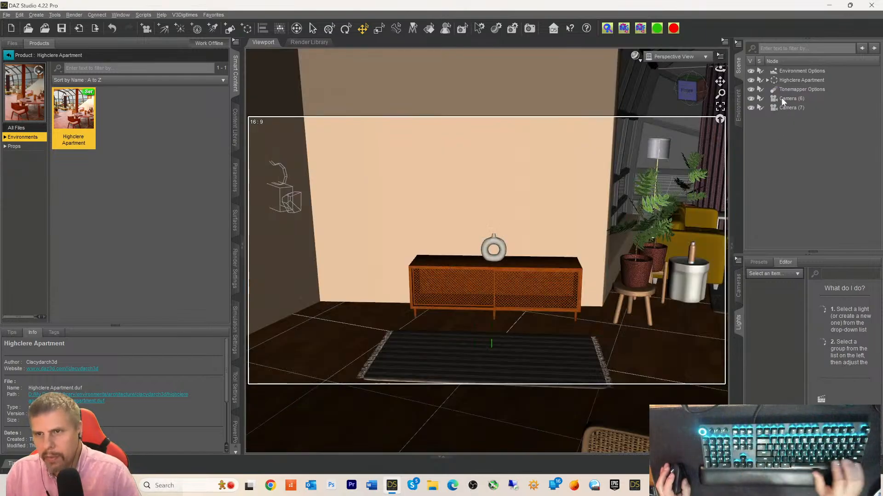
pyautogui.click(781, 98)
pyautogui.keyDown('shift'); pyautogui.click(783, 108); pyautogui.keyUp('shift')
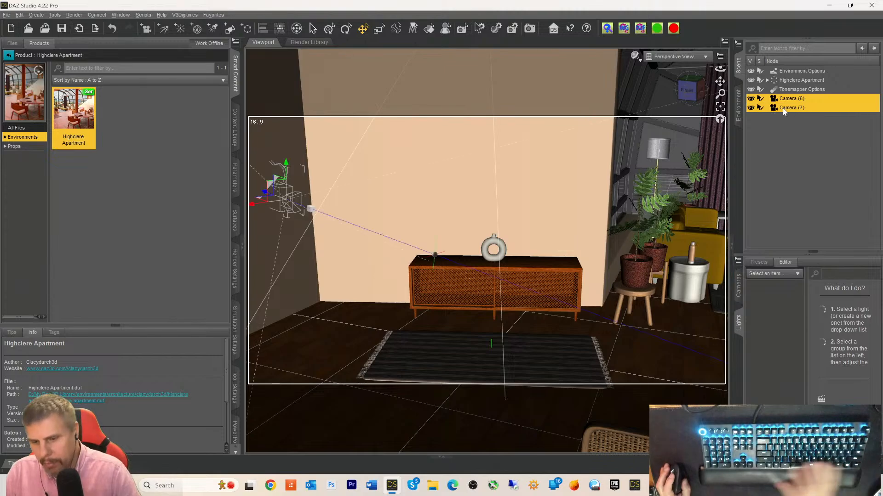
pyautogui.press('Delete')
pyautogui.click(784, 91)
pyautogui.press('Delete')
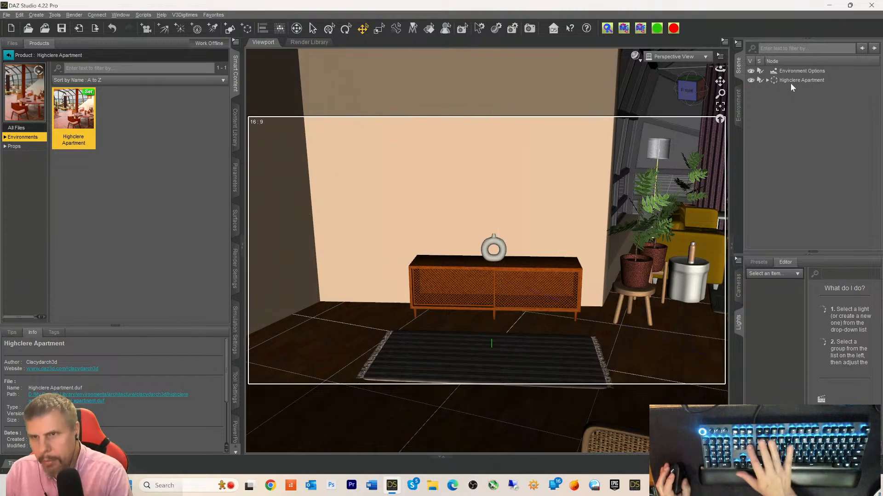
pyautogui.click(792, 71)
pyautogui.press('Delete')
# - Select the Highclere Apartment node and orbit the view to the apartment's far side
pyautogui.click(776, 71)
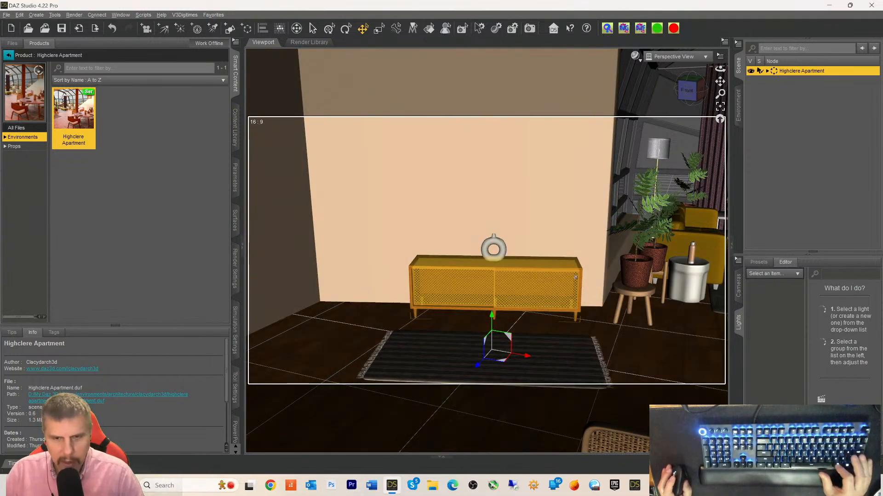
pyautogui.rightClick(623, 337)
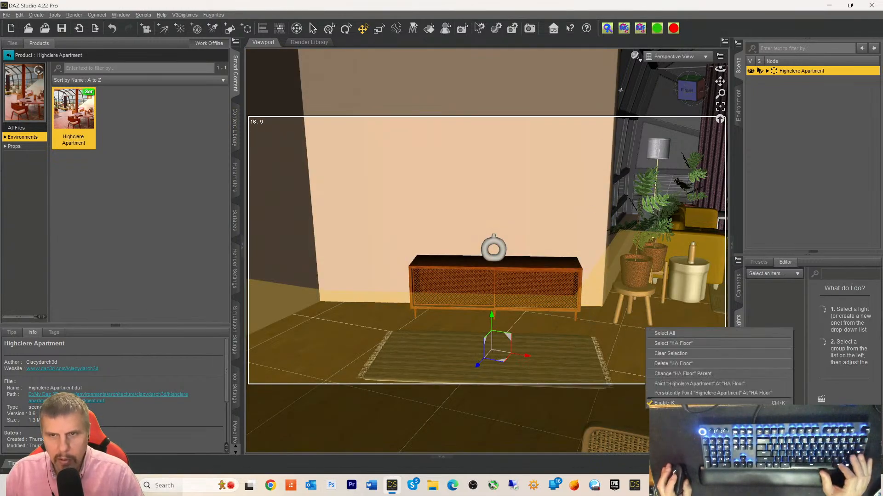
pyautogui.click(734, 27)
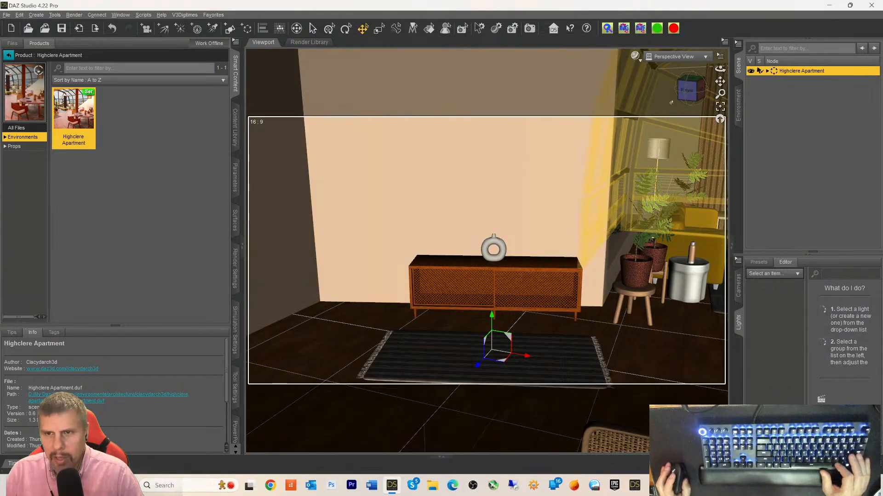
pyautogui.moveTo(690, 91); pyautogui.dragTo(713, 77)
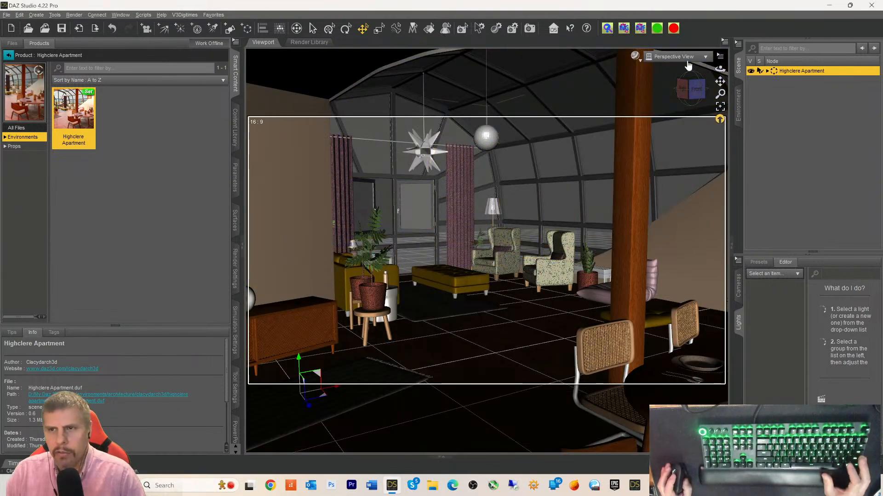
# - In the Daz to Unreal settings for HighclereApartment, turn on Bake Subdivision and Generate Normal Maps
pyautogui.click(7, 14)
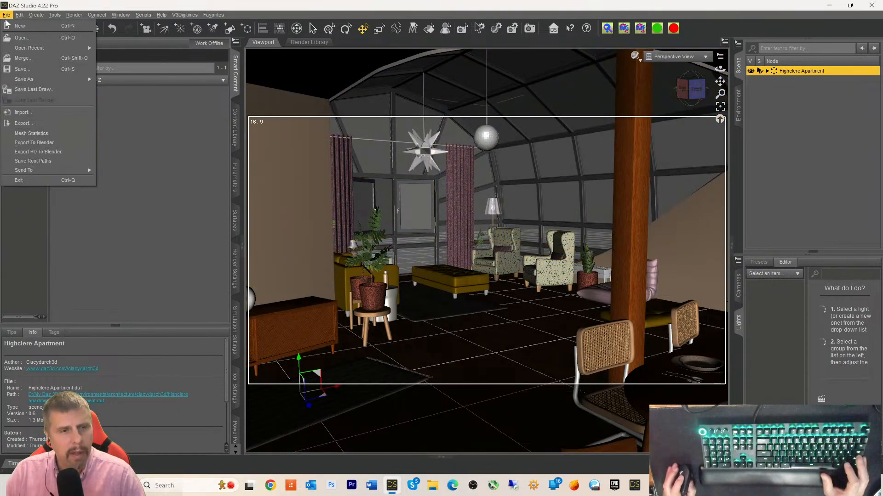
pyautogui.moveTo(27, 171)
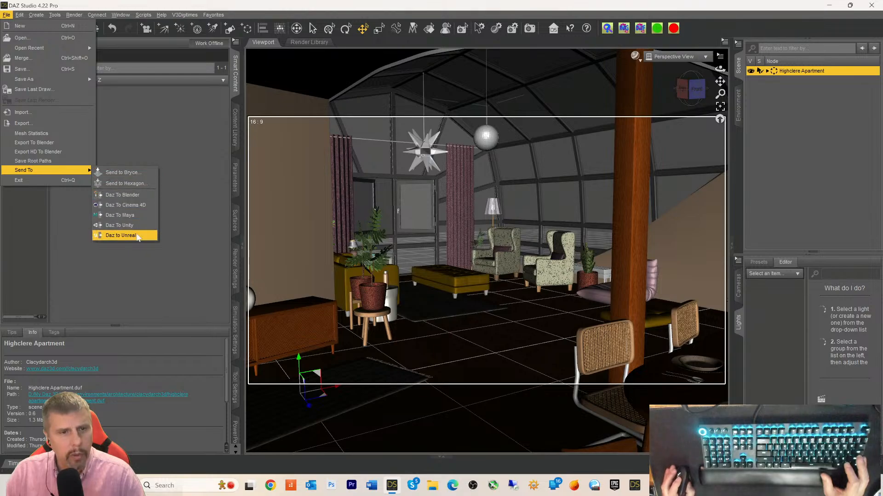
pyautogui.click(121, 235)
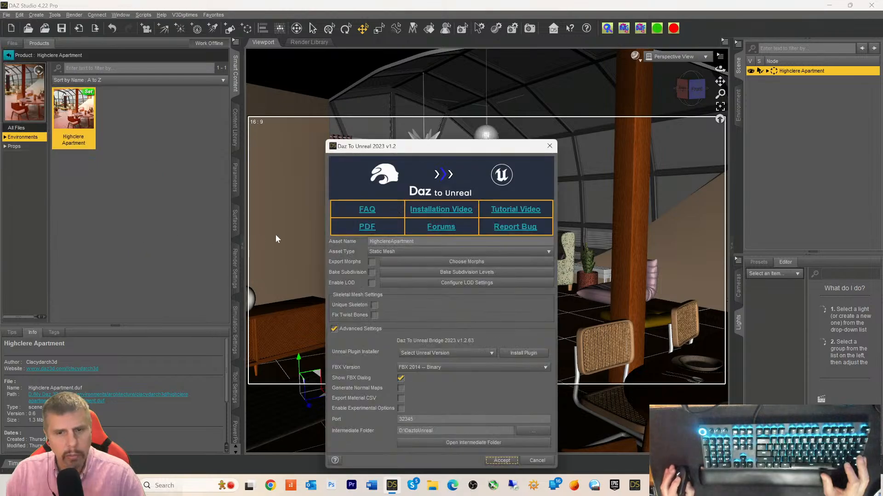
pyautogui.click(372, 273)
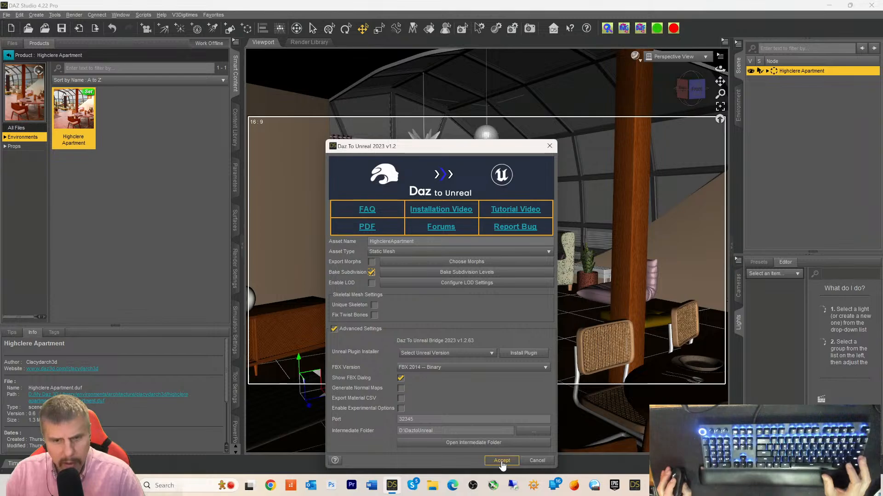
pyautogui.click(401, 389)
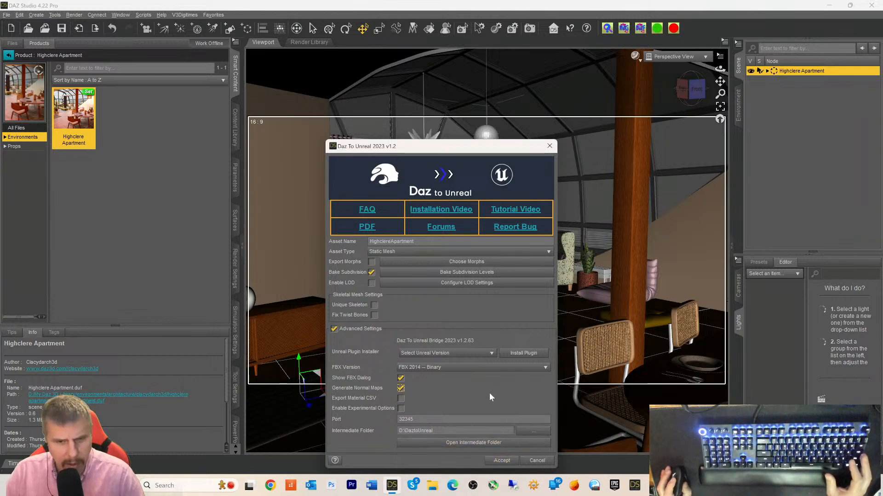
pyautogui.click(415, 390)
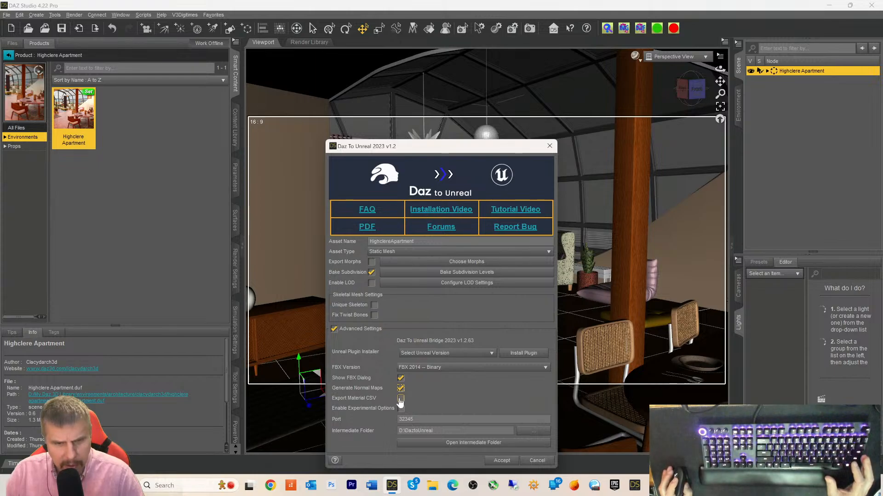
# - Accept the bridge settings, then export all items rather than Selected Only, with textures embedded
pyautogui.click(501, 461)
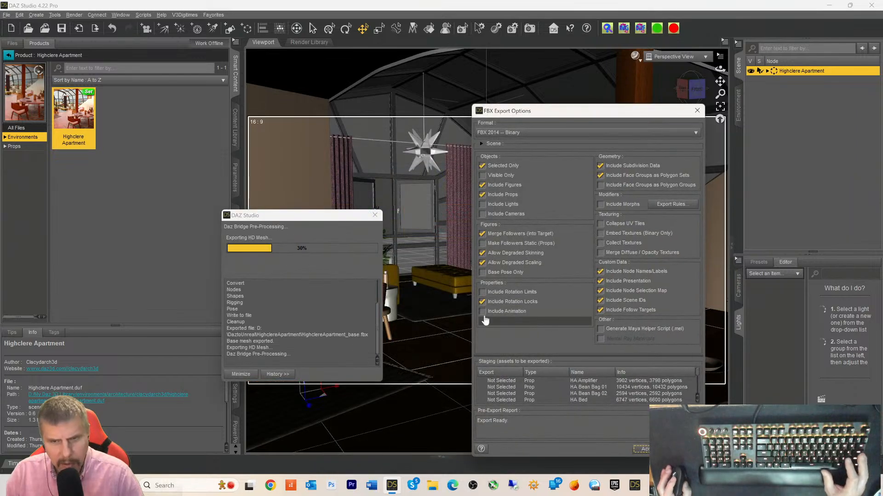
pyautogui.click(487, 166)
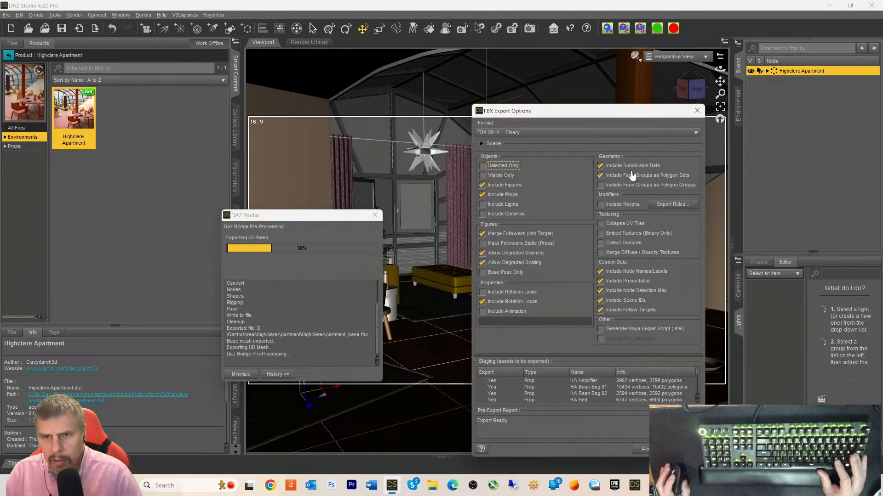
pyautogui.click(603, 228)
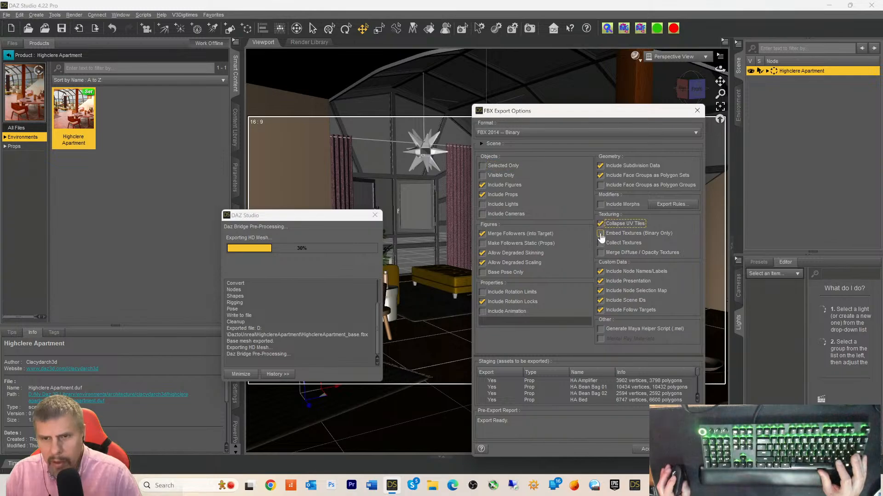
pyautogui.click(600, 234)
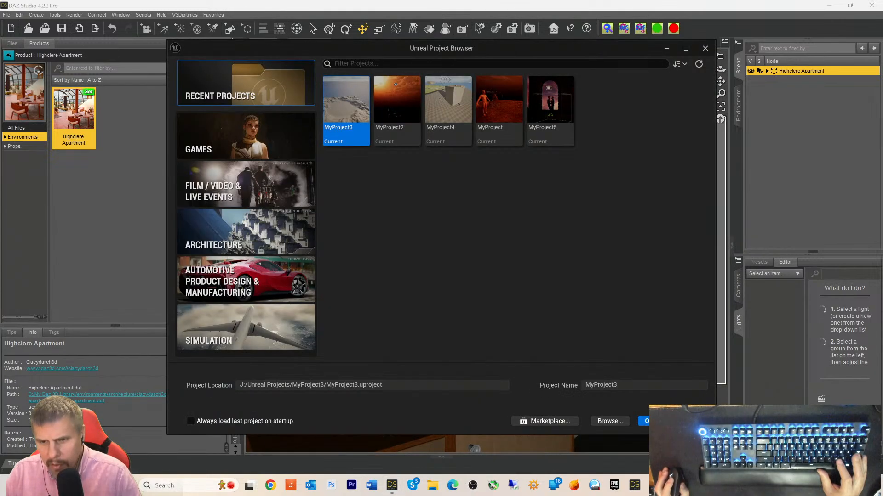
# - Open the MyProject5 project and load the Level2Live3 level
pyautogui.click(554, 120)
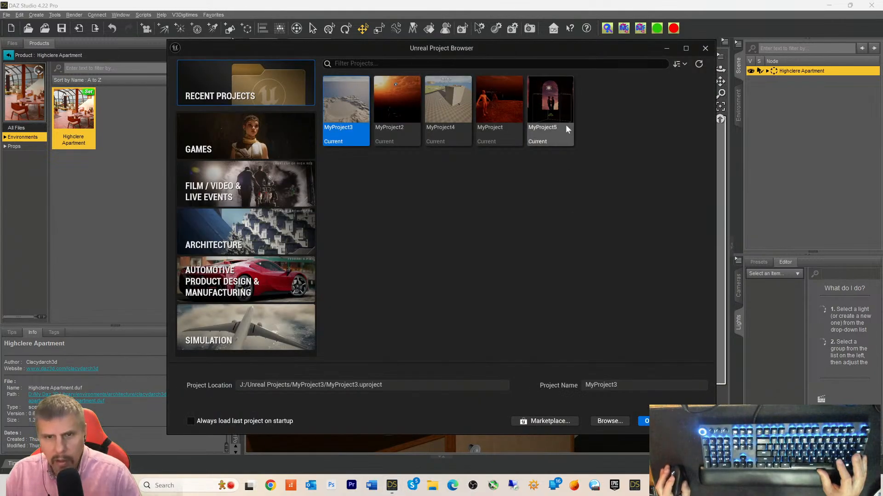
pyautogui.doubleClick(554, 118)
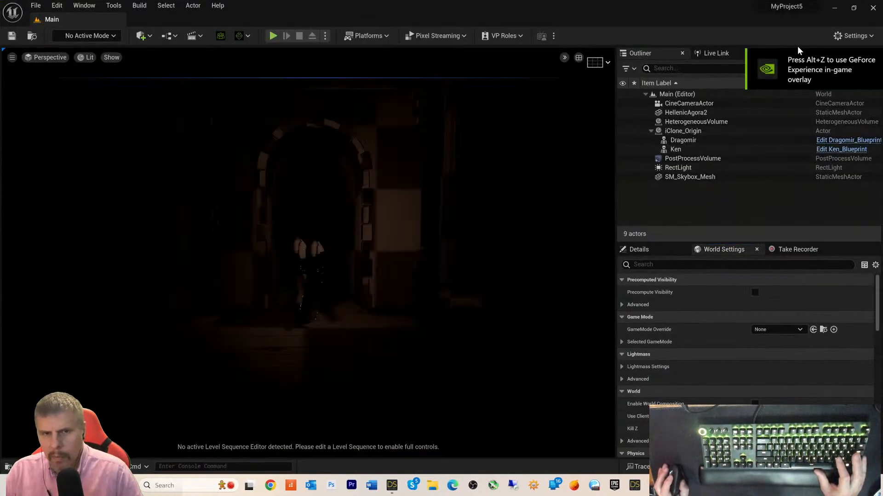
pyautogui.click(36, 5)
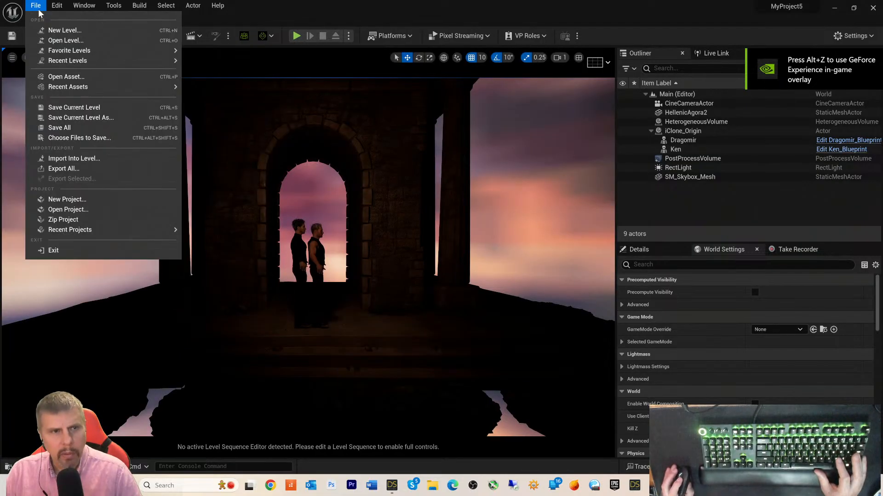
pyautogui.click(65, 41)
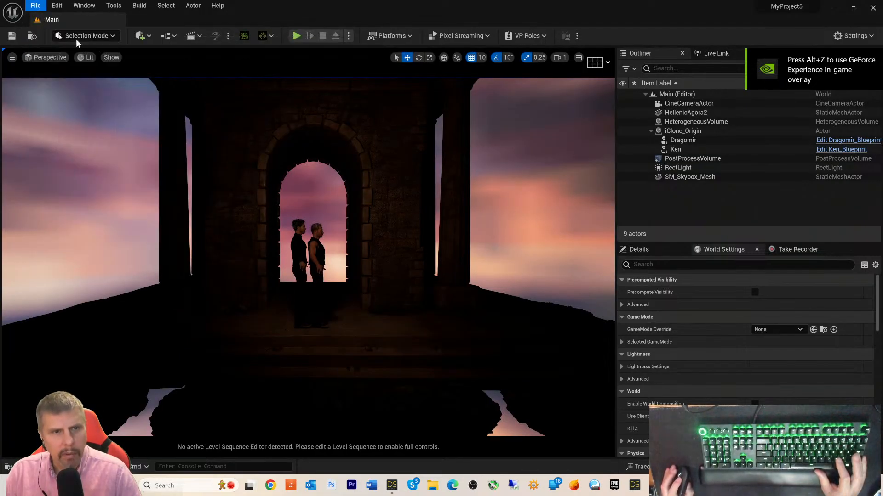
pyautogui.doubleClick(582, 166)
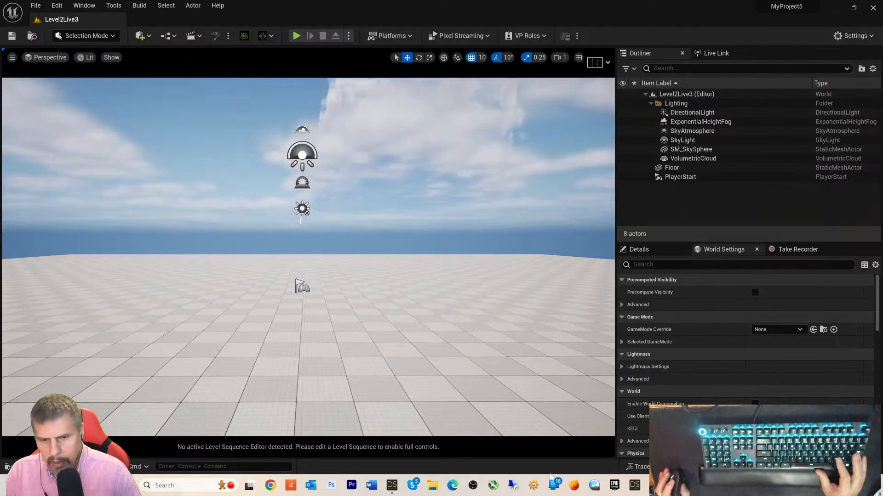
# - Dismiss the DazToUnreal Bridge export message and return to DAZ Studio
pyautogui.moveTo(390, 487)
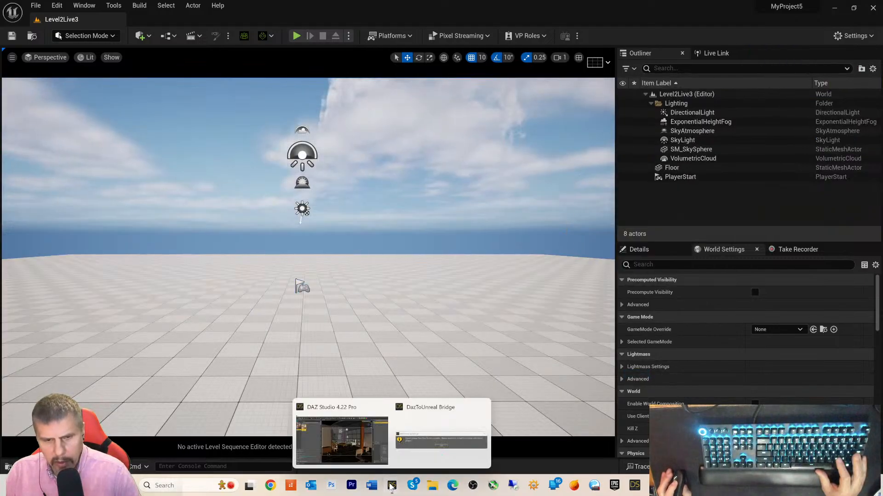
pyautogui.click(407, 466)
pyautogui.click(440, 246)
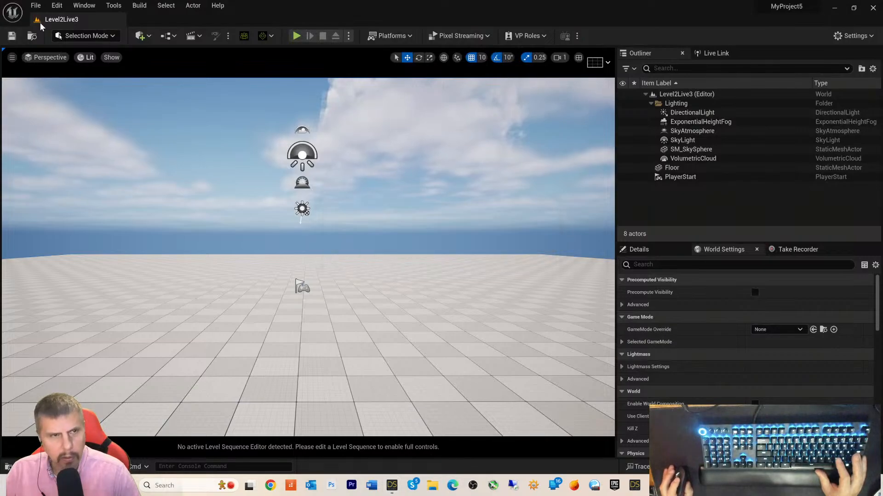
pyautogui.click(35, 5)
pyautogui.moveTo(61, 93)
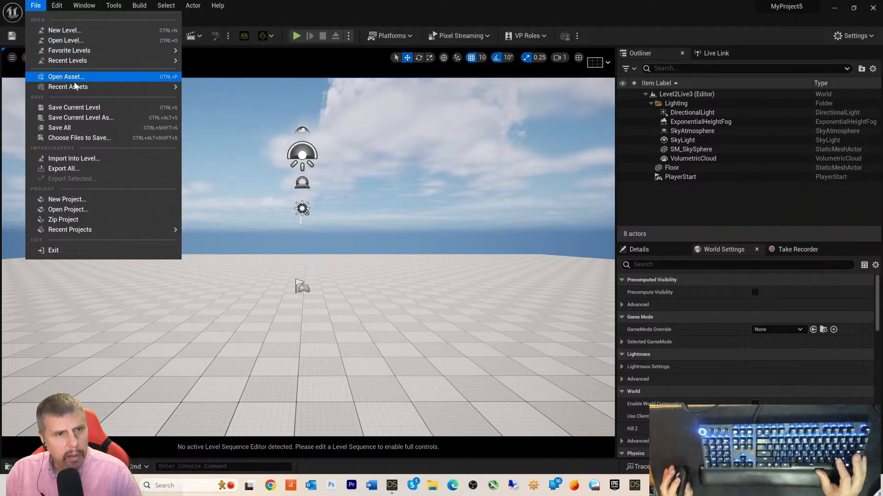
pyautogui.click(396, 488)
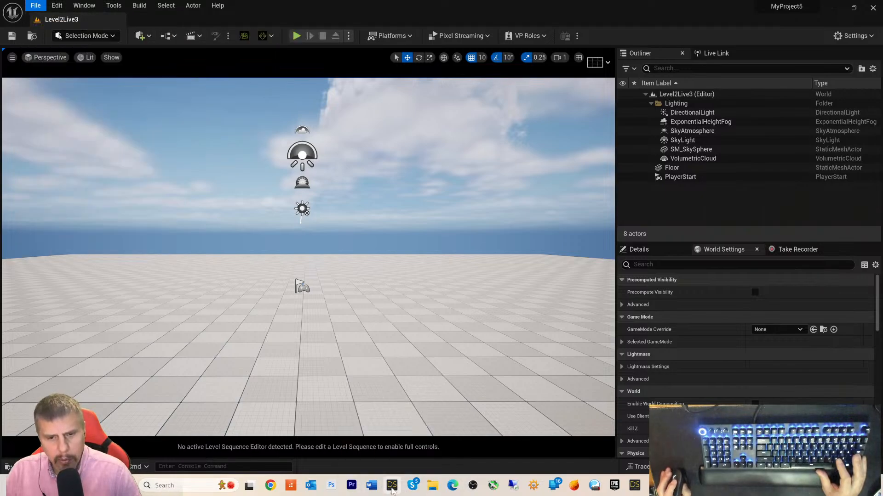
# - Cancel a mistaken file export and send the apartment scene to Unreal instead
pyautogui.click(6, 15)
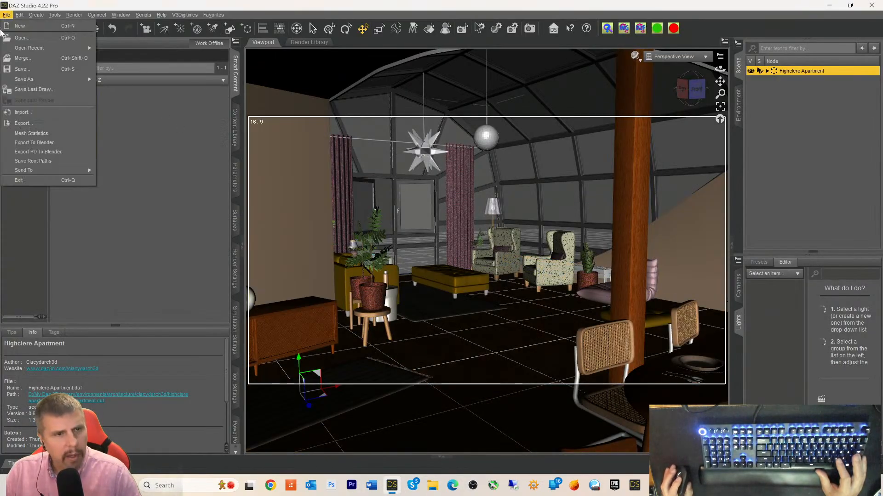
pyautogui.click(27, 110)
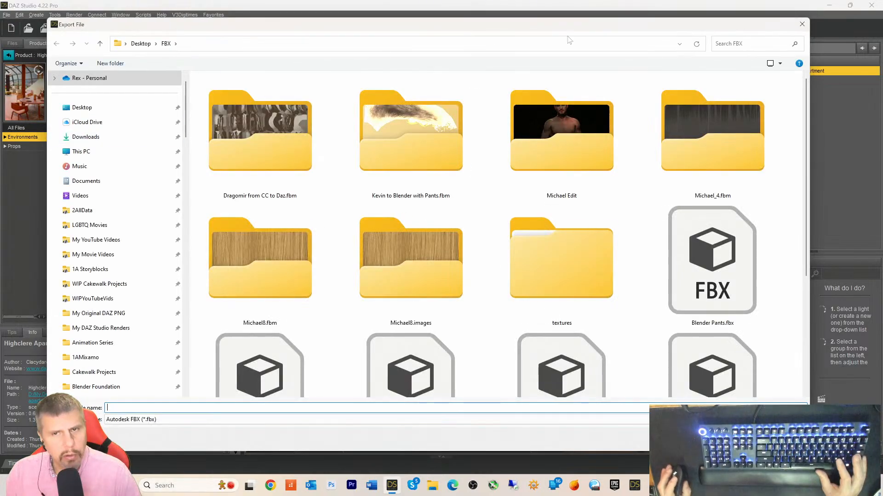
pyautogui.click(801, 25)
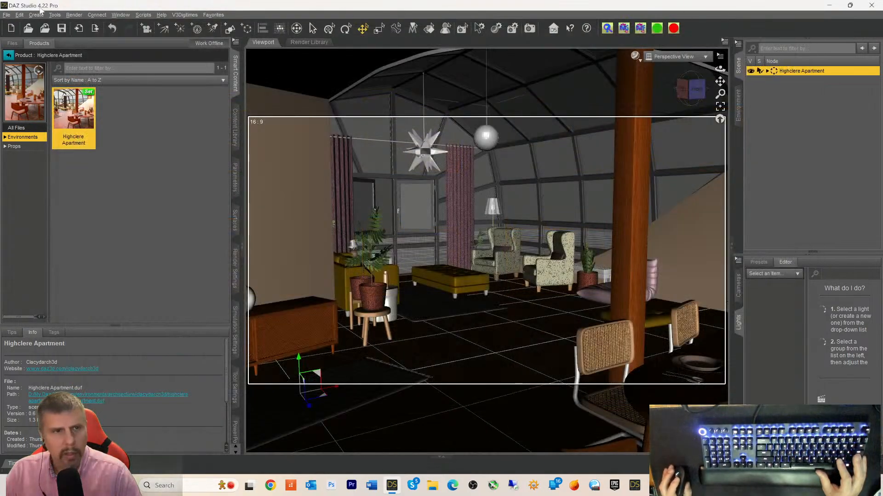
pyautogui.click(6, 14)
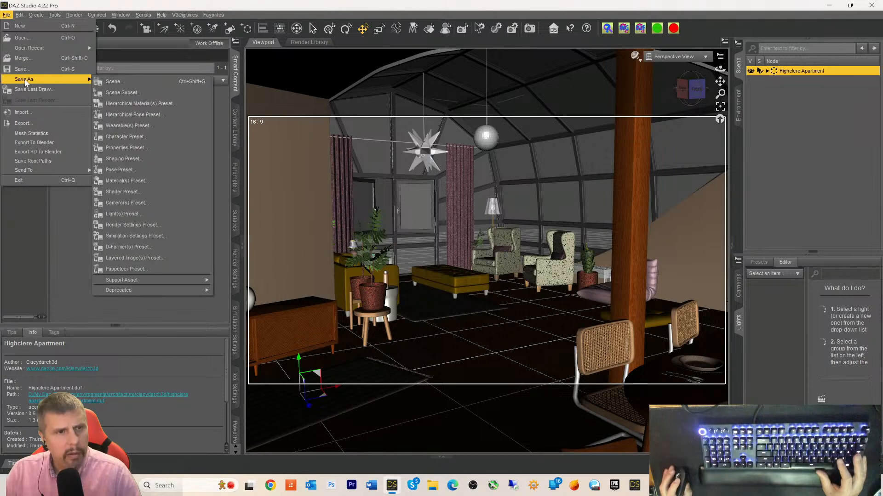
pyautogui.moveTo(33, 173)
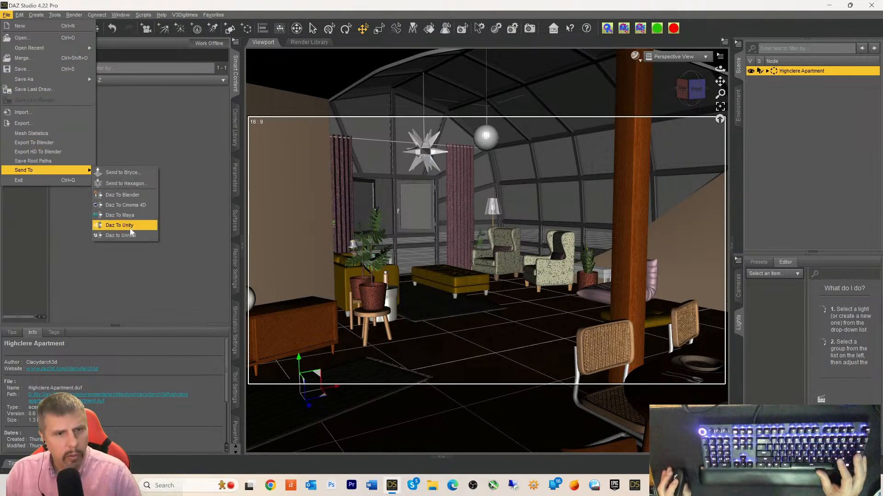
pyautogui.click(130, 245)
pyautogui.click(9, 15)
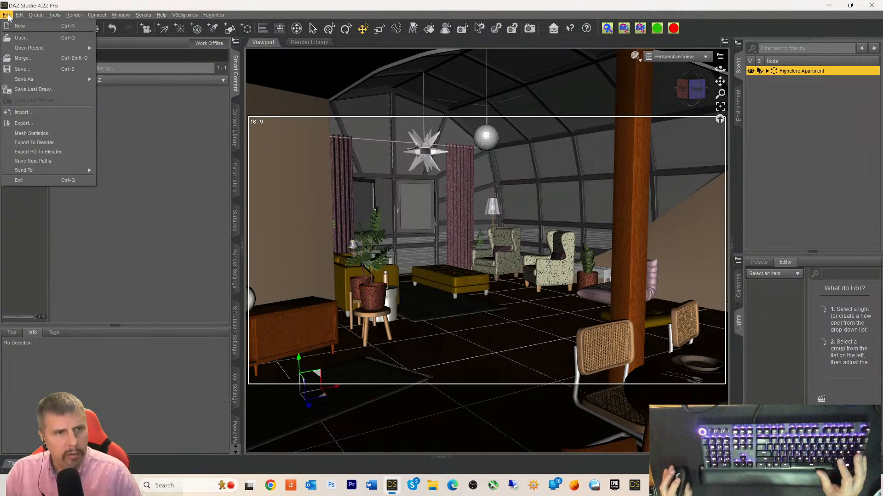
pyautogui.moveTo(29, 171)
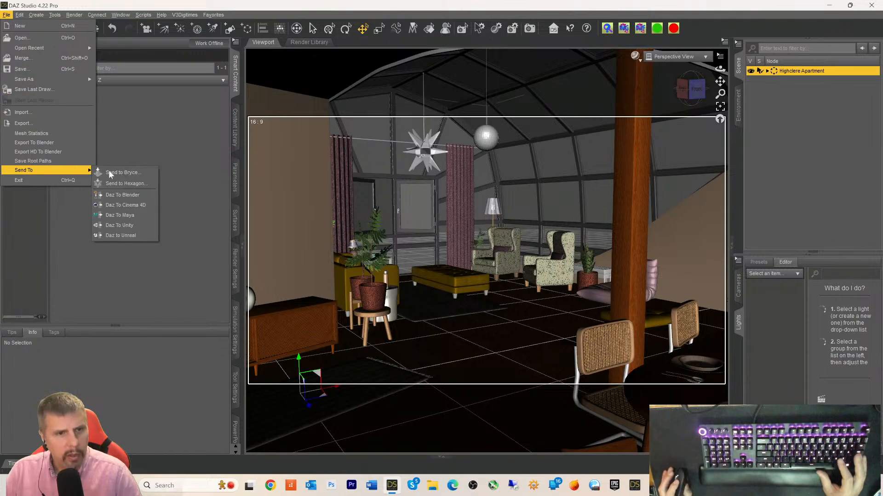
pyautogui.click(118, 235)
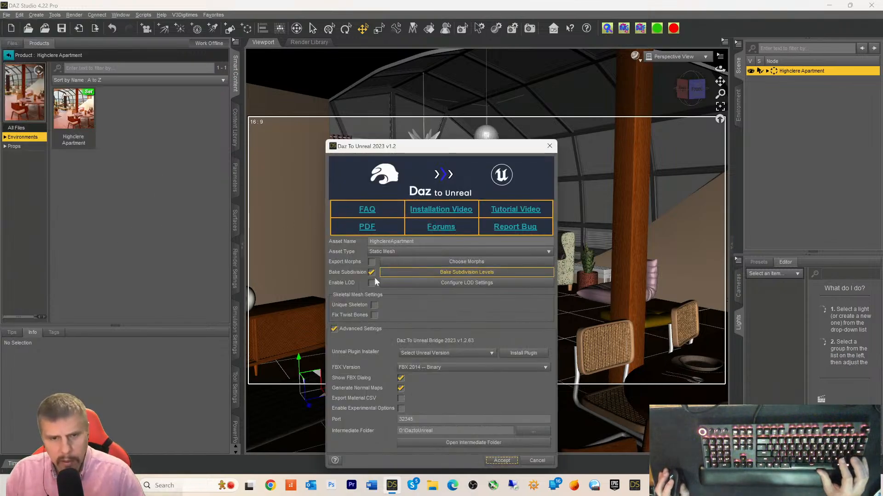
# - Export as FBX 2020 Binary with Selected Only unticked so every item is staged
pyautogui.click(501, 460)
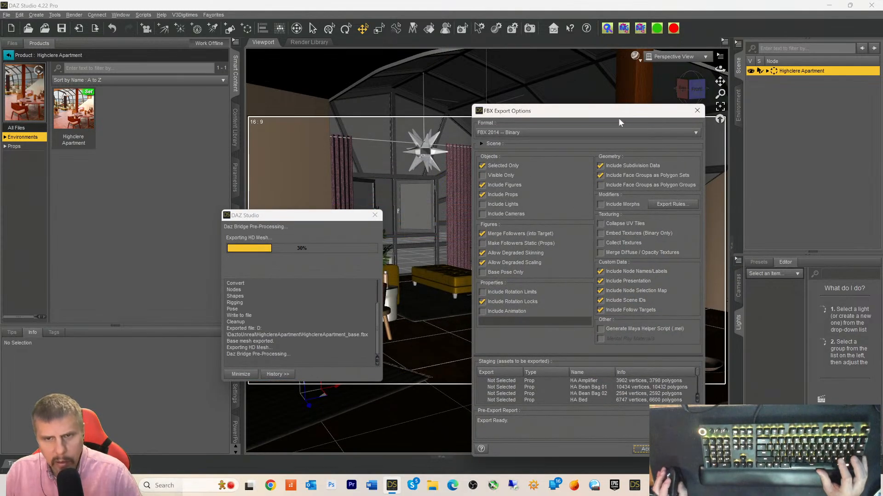
pyautogui.click(592, 134)
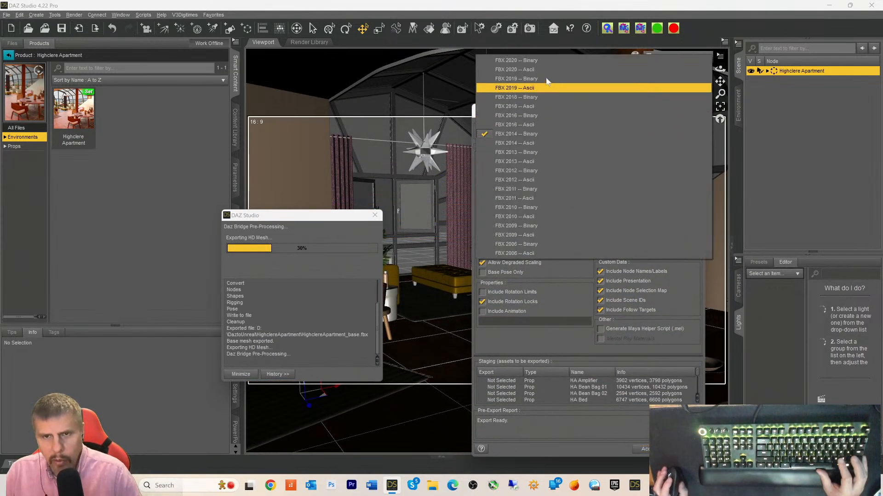
pyautogui.click(530, 62)
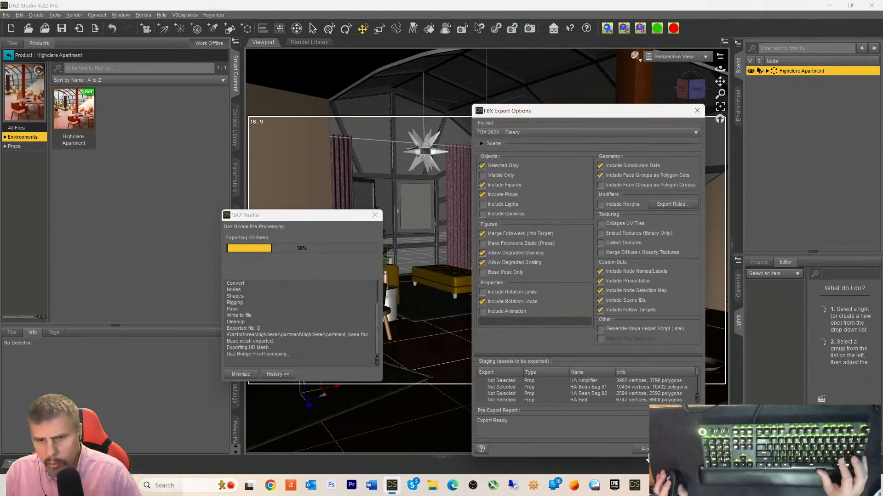
pyautogui.click(483, 166)
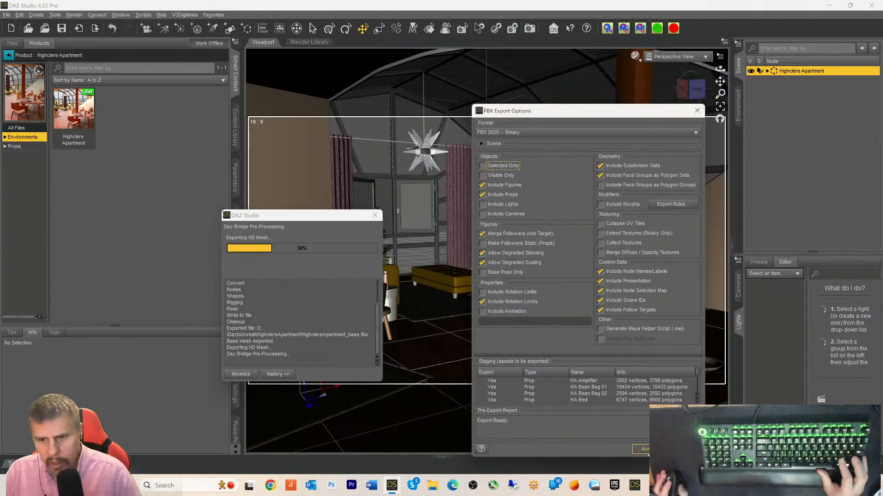
pyautogui.click(648, 453)
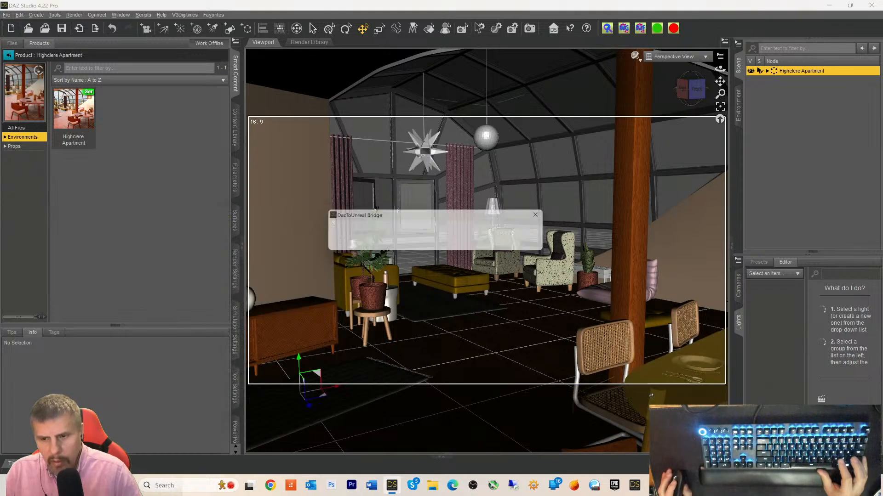
# - Close the DazToUnreal Bridge export-complete message with OK
pyautogui.click(442, 246)
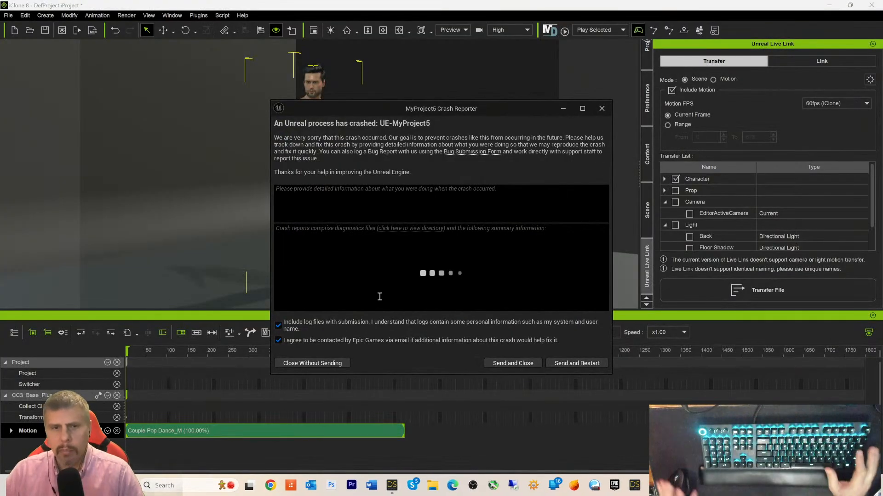
# - Close the Unreal crash report, then launch Unreal Engine 5 from the Daz to Unreal bridge
pyautogui.click(601, 109)
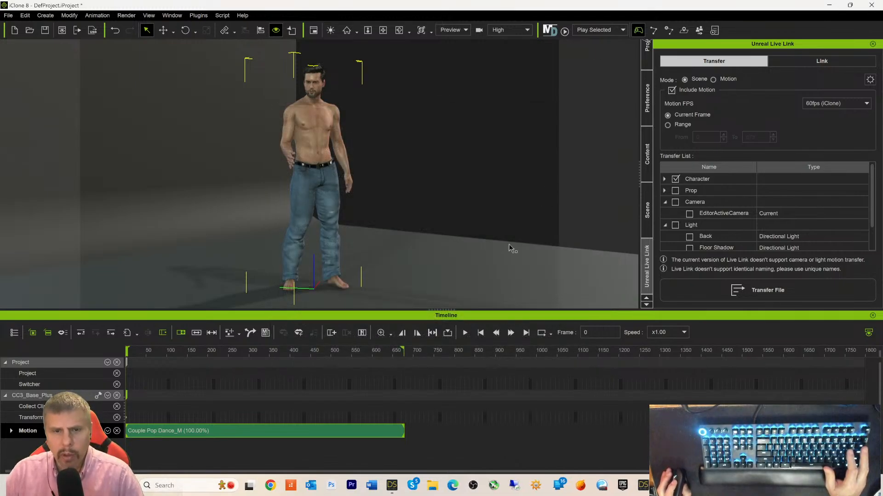
pyautogui.click(400, 485)
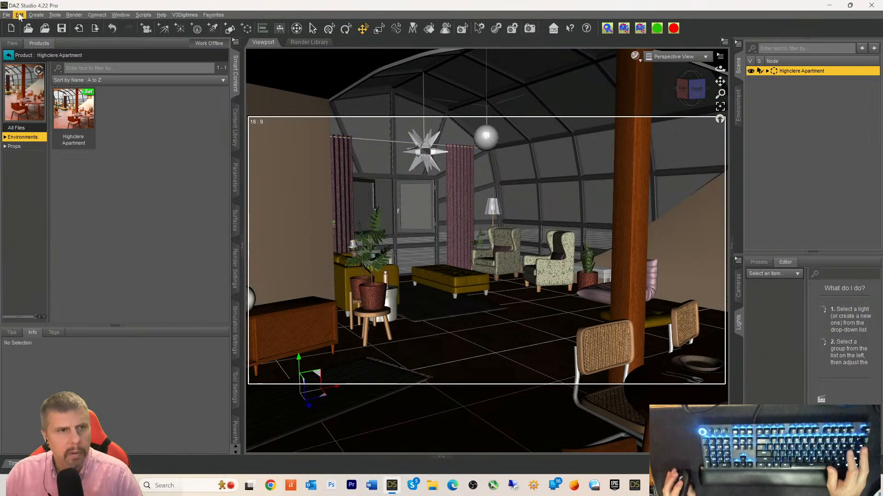
pyautogui.click(8, 15)
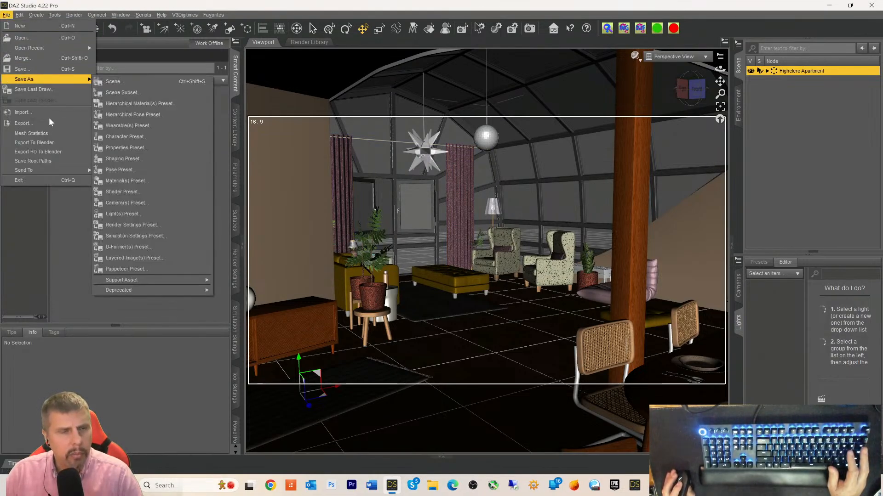
pyautogui.moveTo(27, 170)
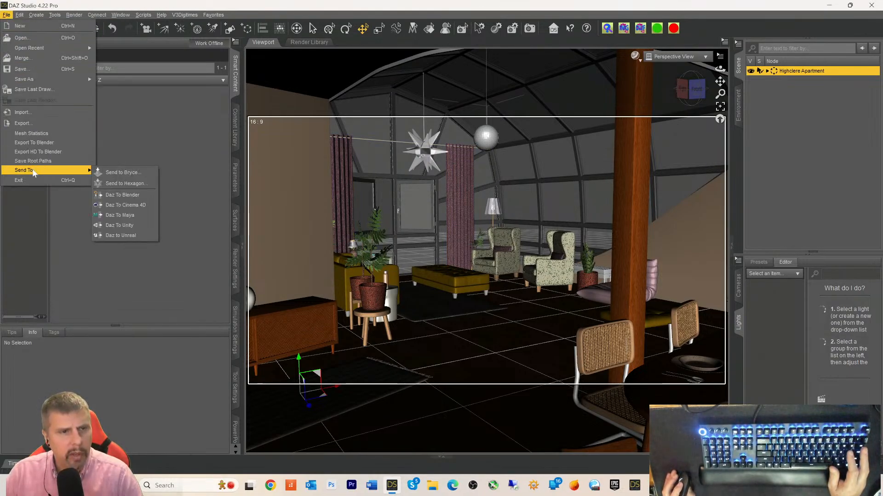
pyautogui.click(121, 235)
pyautogui.click(550, 146)
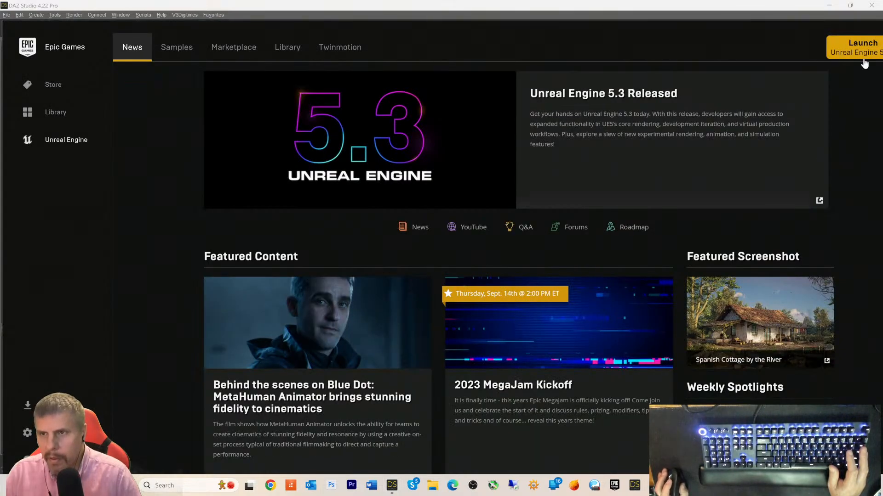
pyautogui.click(858, 53)
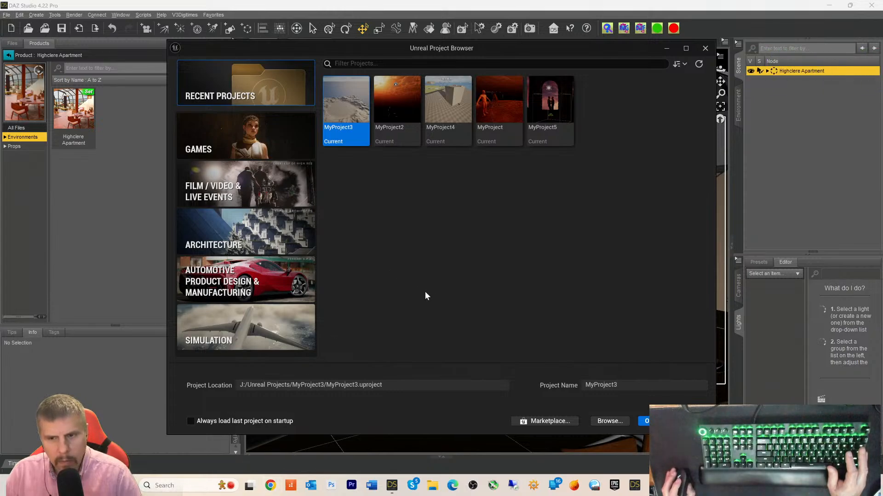
# - Reopen MyProject5 and load the Level2Live3 level via File > Open Level
pyautogui.click(549, 109)
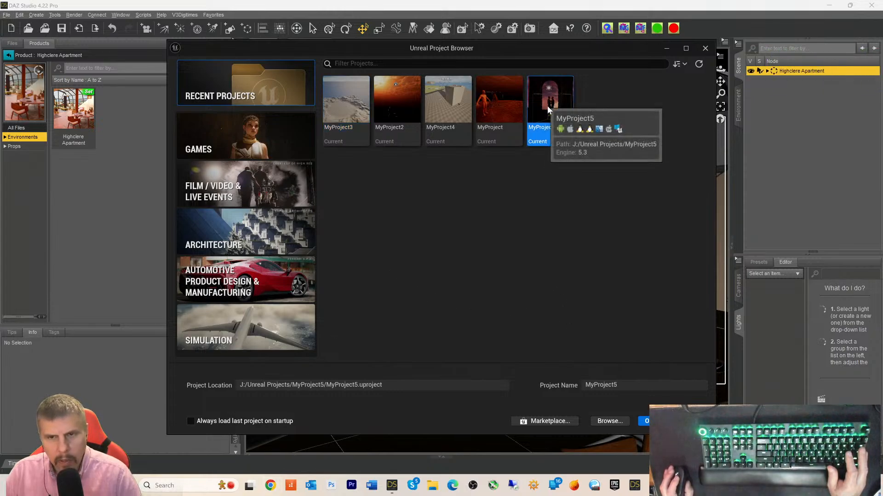
pyautogui.click(646, 421)
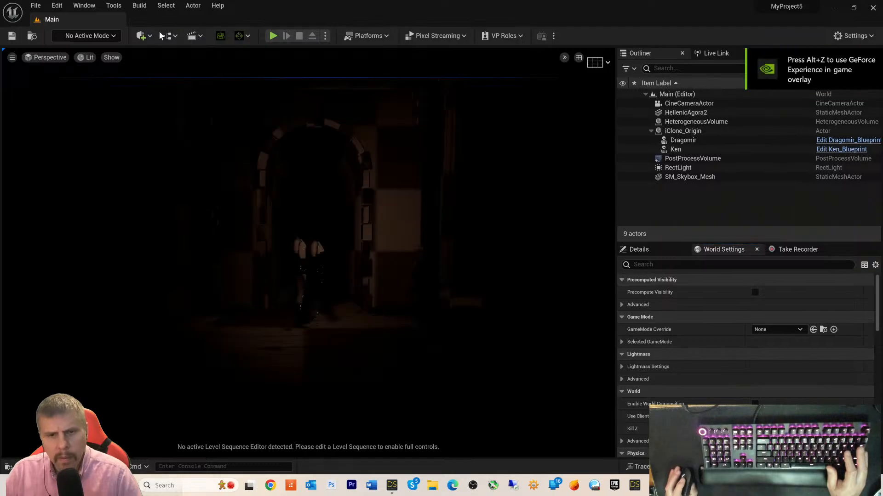
pyautogui.click(35, 5)
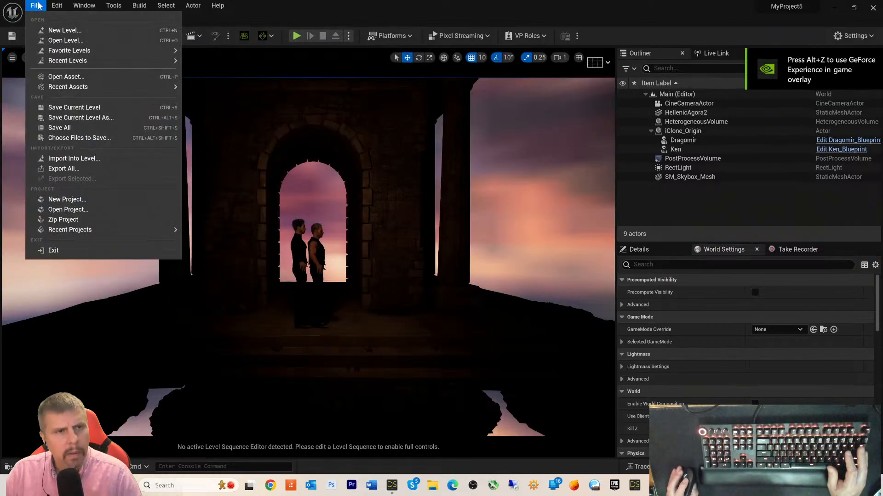
pyautogui.click(57, 43)
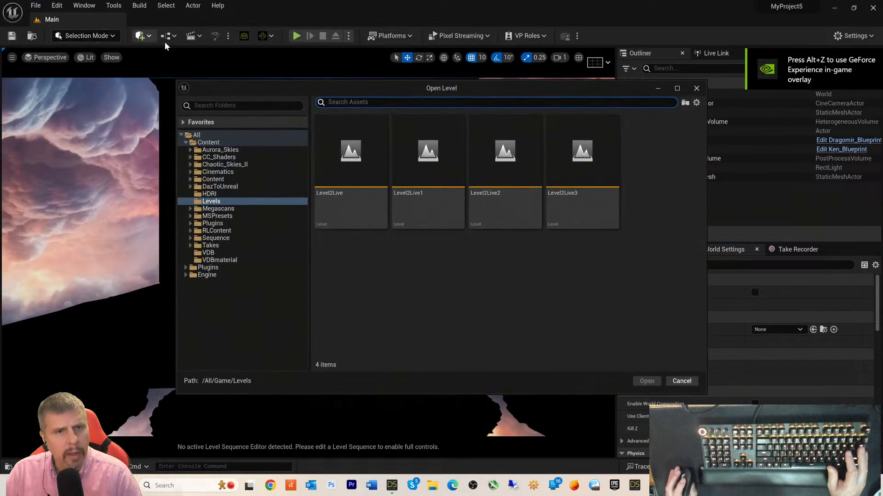
pyautogui.click(560, 172)
pyautogui.doubleClick(560, 172)
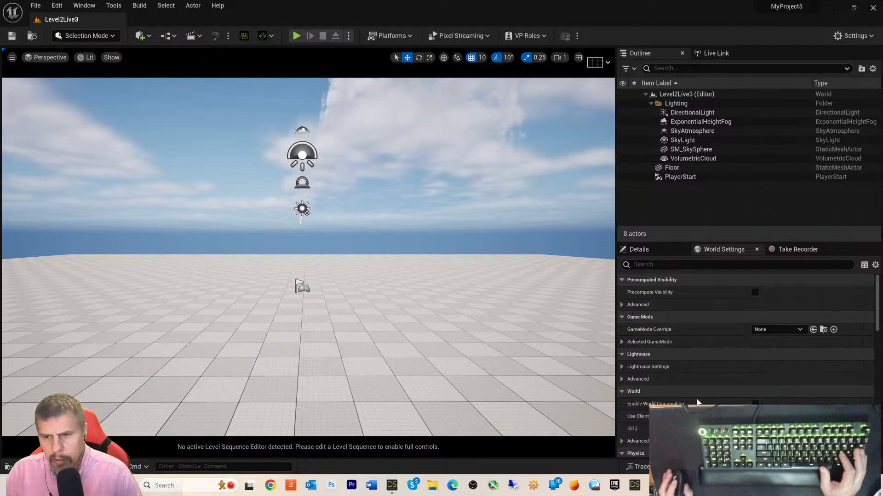
# - Back in DAZ Studio, expand Highclere Apartment in the Scene pane to list its parts
pyautogui.click(392, 489)
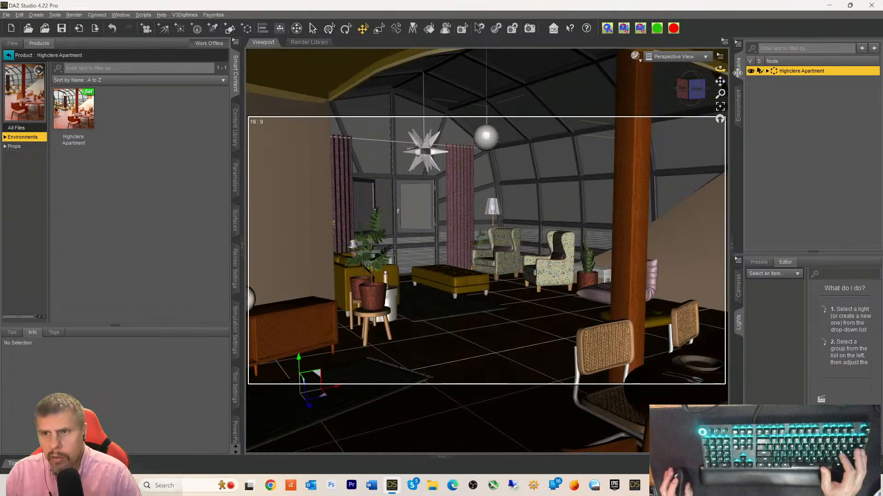
pyautogui.click(767, 71)
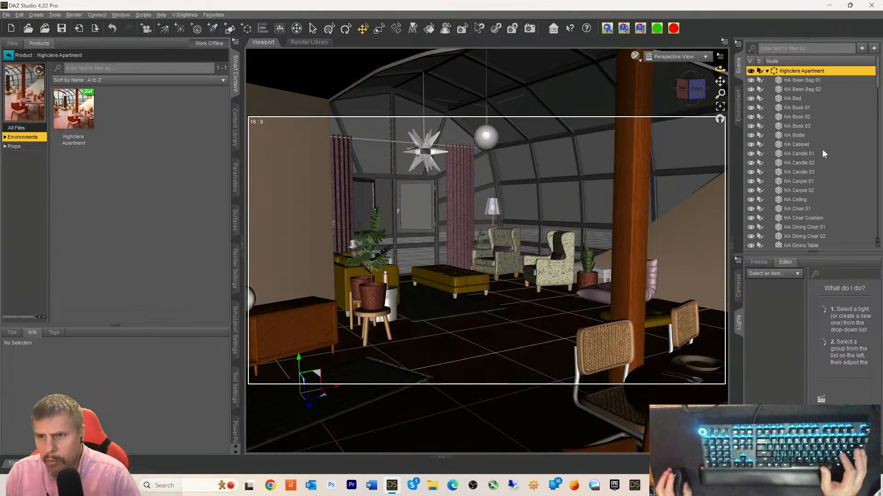
pyautogui.scroll(-10, 850, 149)
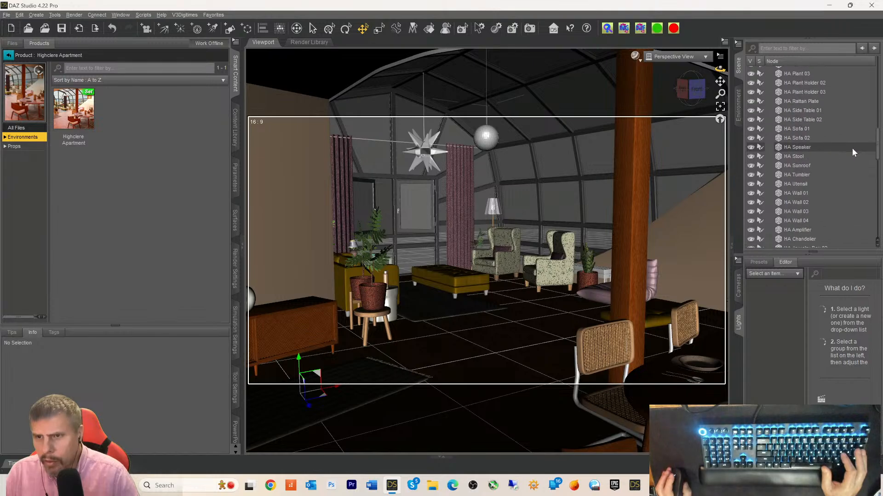
pyautogui.scroll(-10, 852, 152)
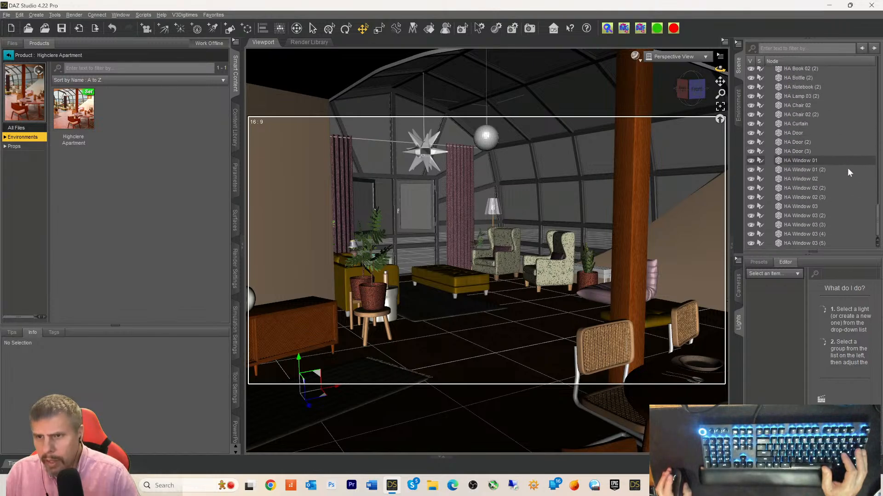
pyautogui.scroll(10, 845, 180)
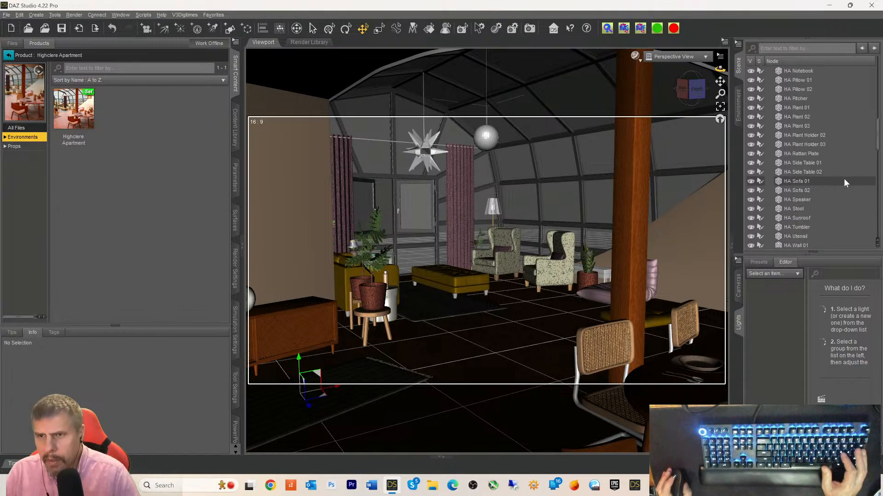
pyautogui.scroll(10, 843, 179)
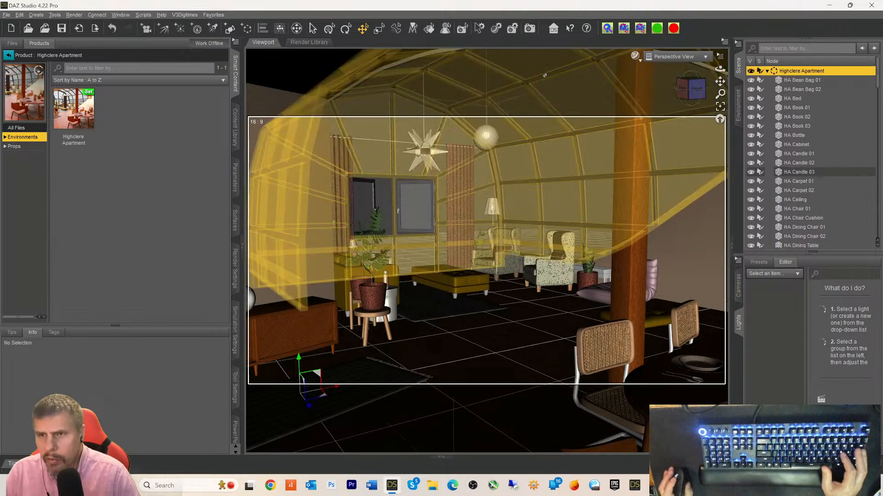
# - Open the Daz to Unreal export settings from File > Send To
pyautogui.click(6, 15)
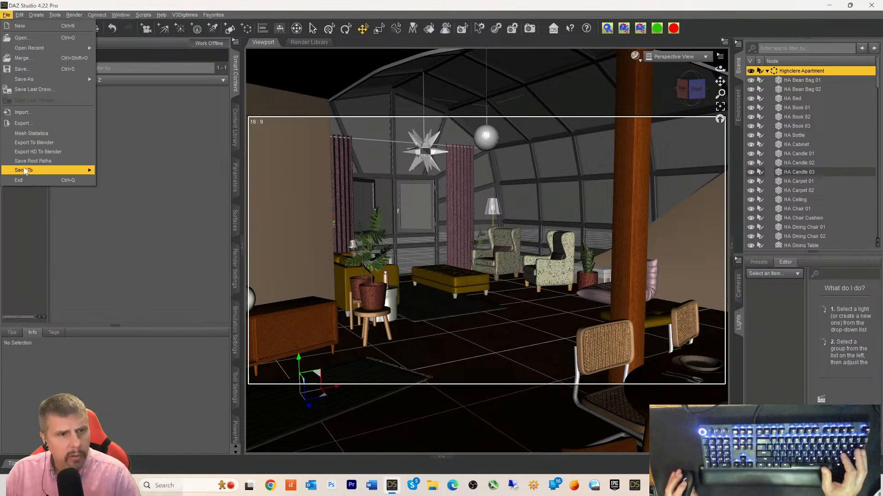
pyautogui.moveTo(46, 170)
pyautogui.click(133, 235)
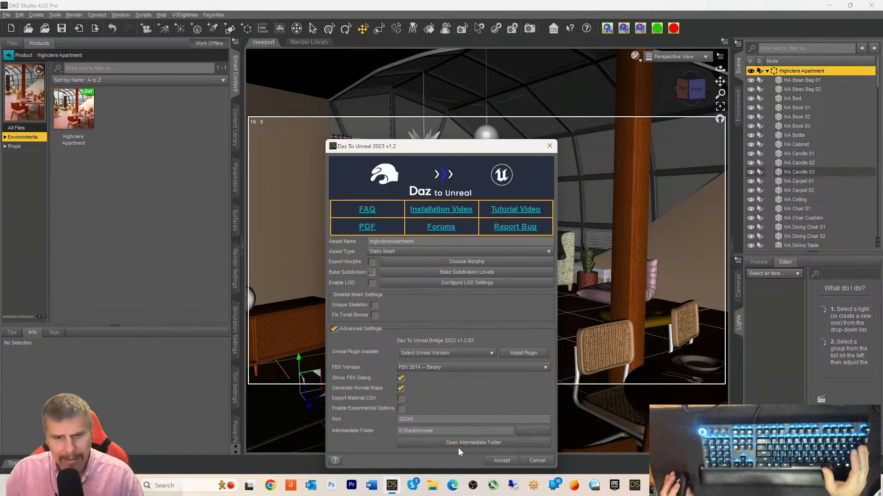
# - Accept the bridge settings and export all items, embedding, collecting and merging textures with collapsed UV tiles
pyautogui.click(502, 461)
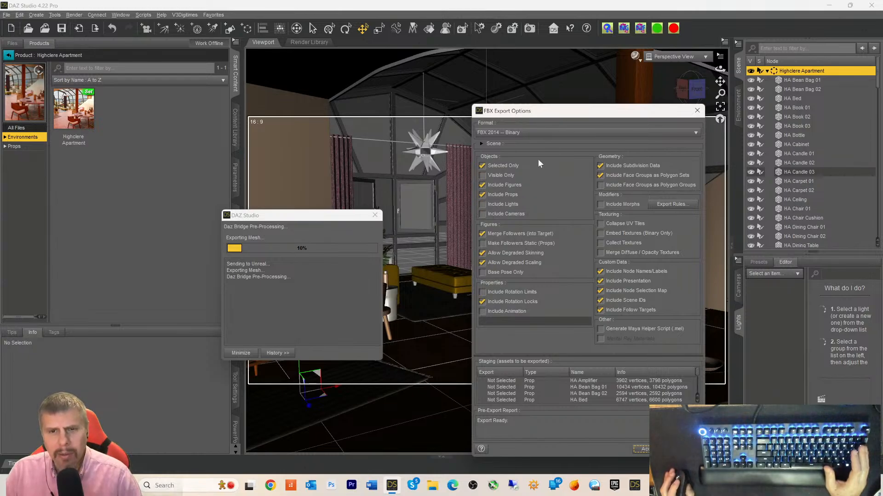
pyautogui.click(482, 166)
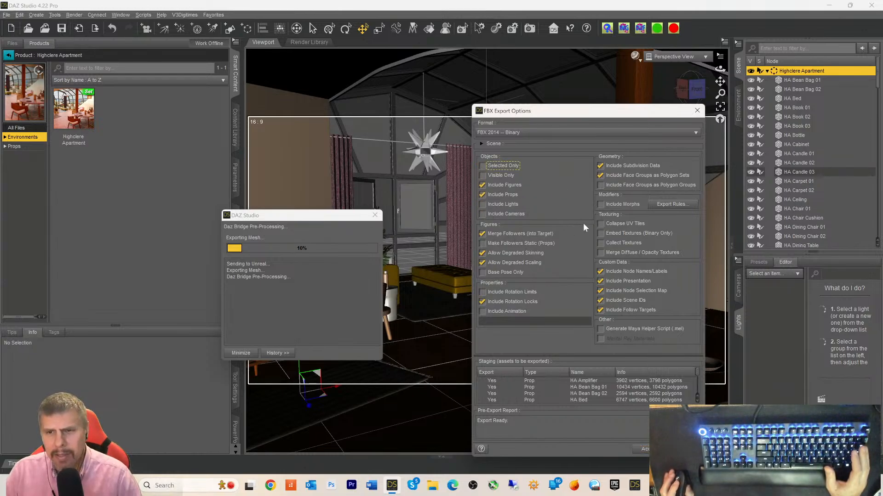
pyautogui.click(601, 233)
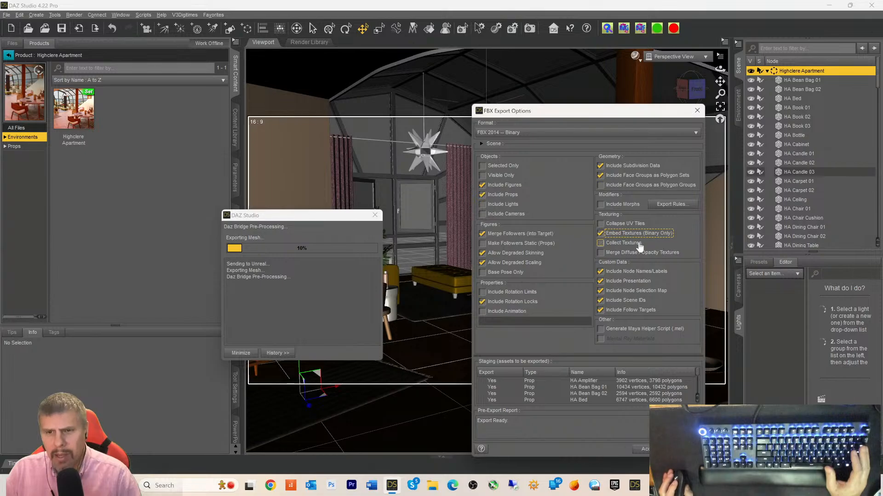
pyautogui.hotkey('shift', 'Tab')
pyautogui.press('space')
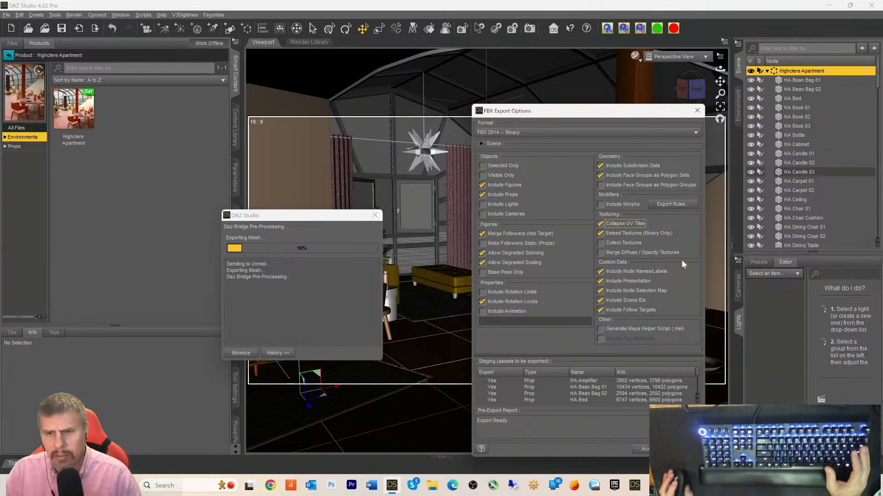
pyautogui.click(601, 244)
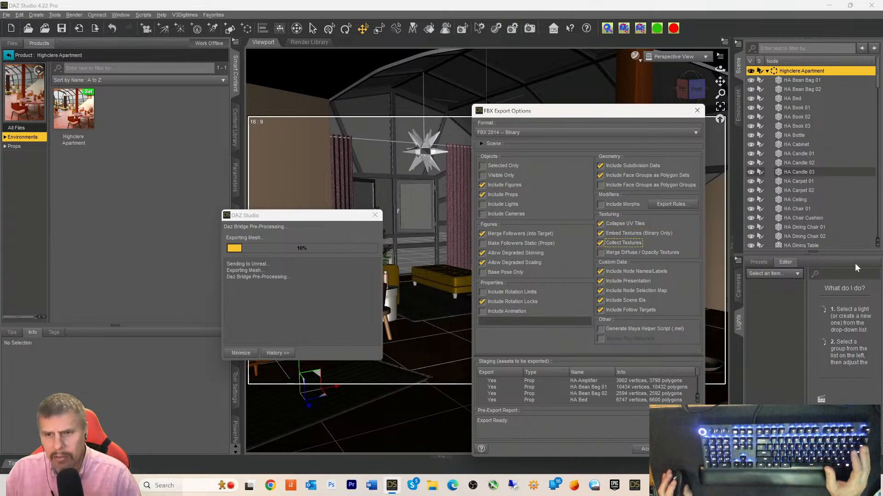
pyautogui.click(601, 253)
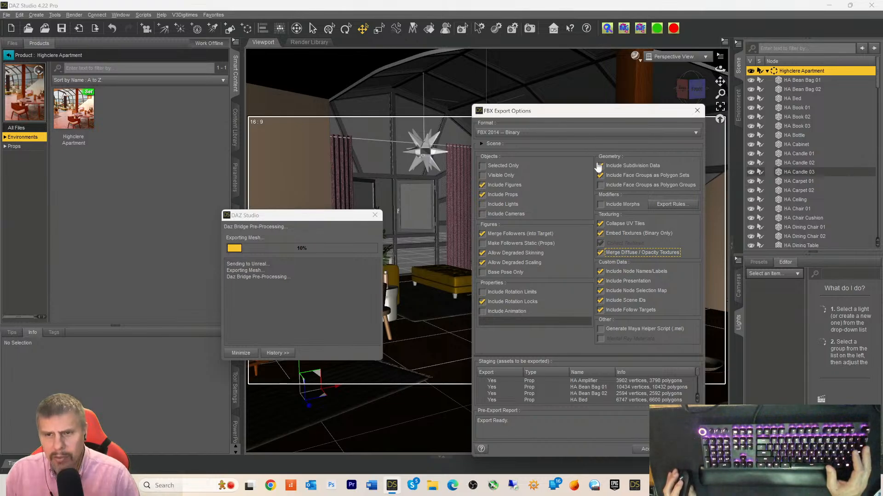
# - Set the FBX format to FBX 2011 Binary, confirm, and switch to Unreal Editor
pyautogui.click(546, 133)
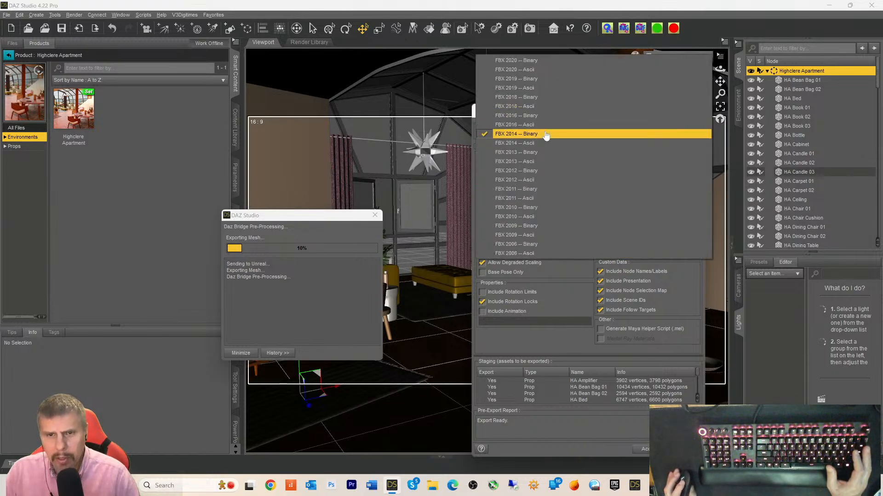
pyautogui.click(519, 192)
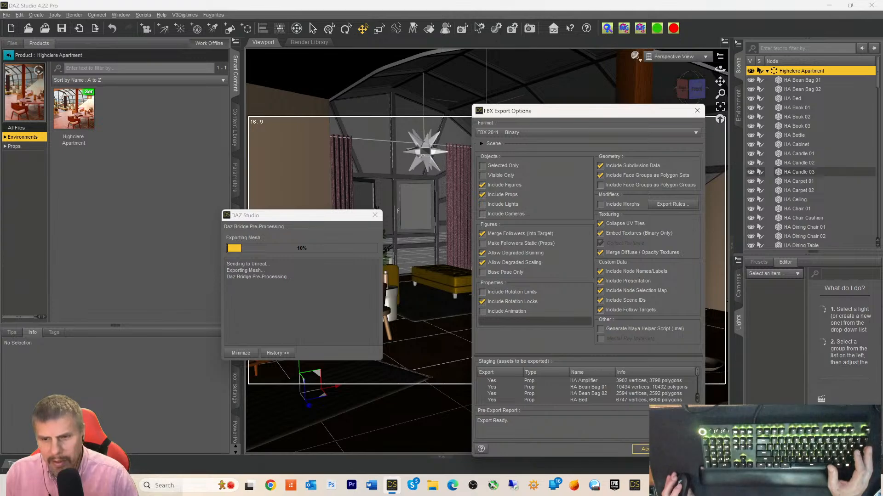
pyautogui.click(641, 449)
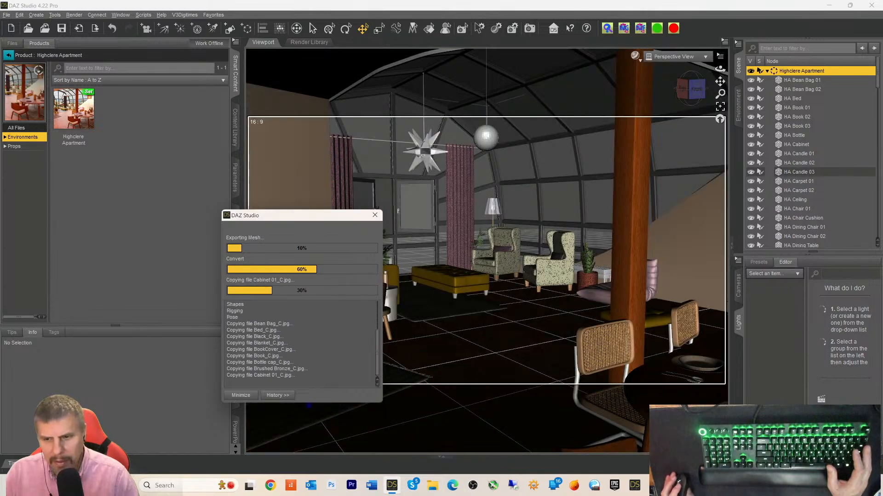
pyautogui.click(756, 486)
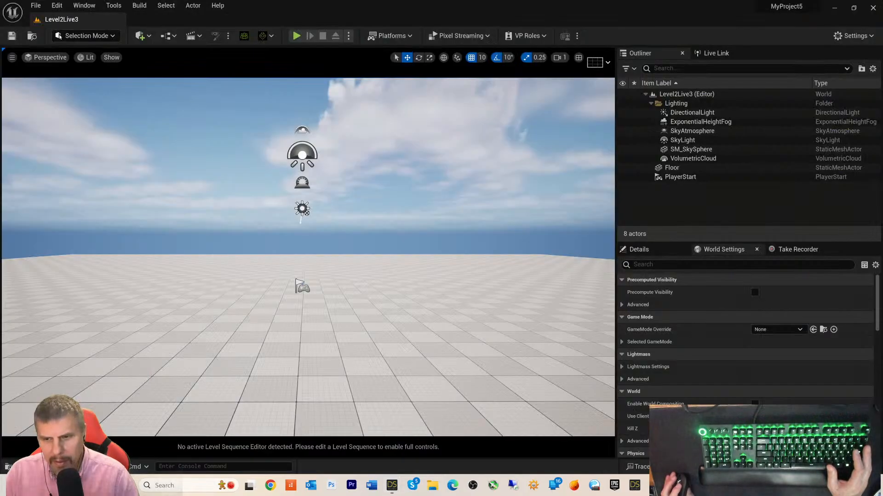
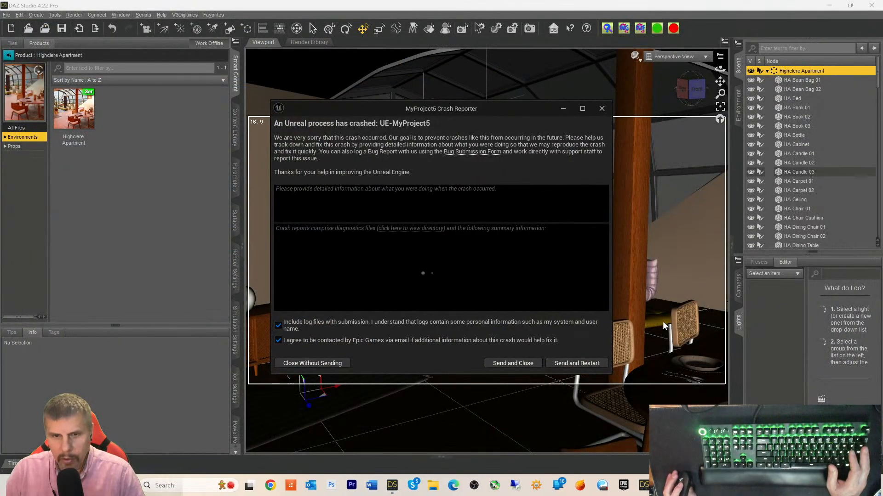
# - Open the crash report's folder and open MyProject5.log in Notepad
pyautogui.click(417, 234)
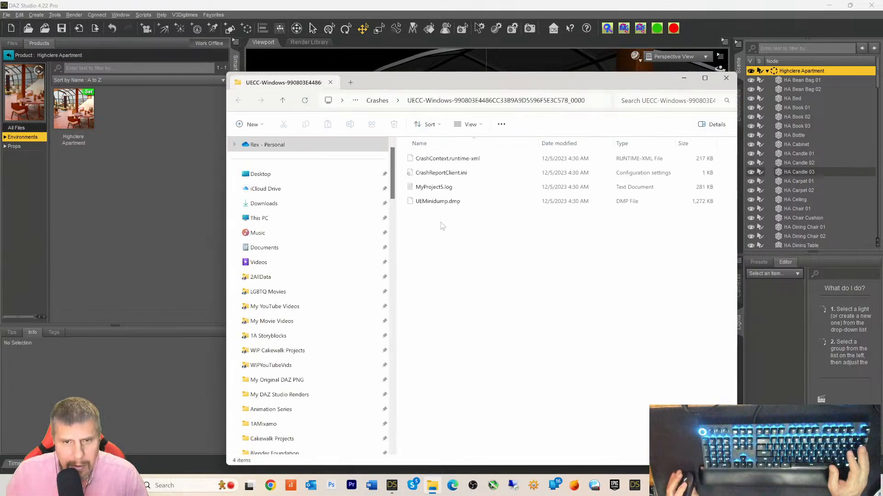
pyautogui.click(434, 188)
pyautogui.rightClick(433, 187)
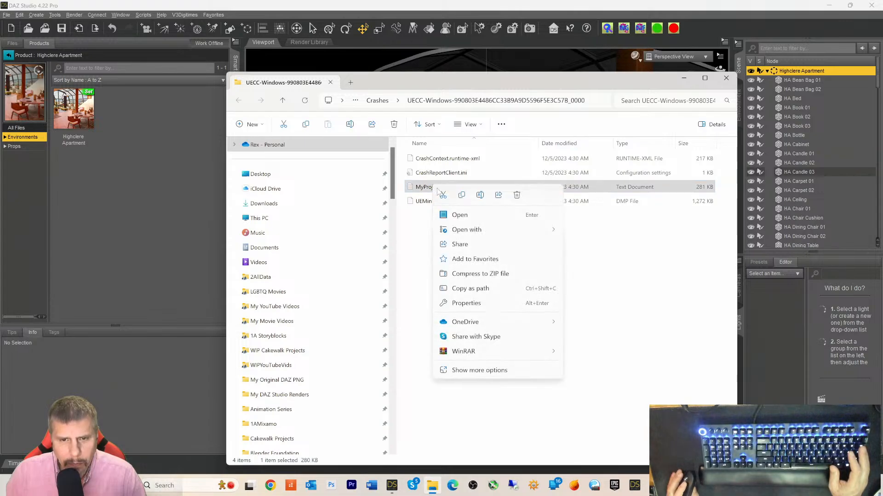
pyautogui.moveTo(461, 232)
pyautogui.click(579, 232)
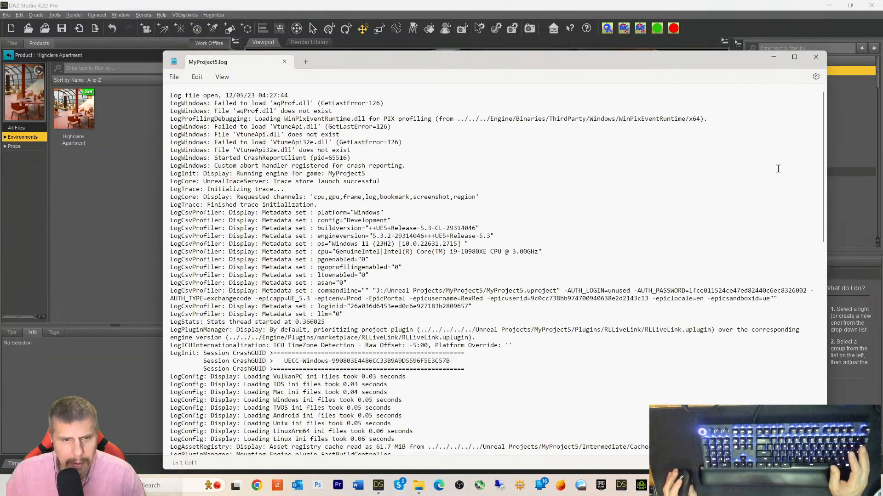
# - Scroll through the MyProject5.log crash log, then minimize Notepad
pyautogui.moveTo(823, 143); pyautogui.dragTo(822, 440)
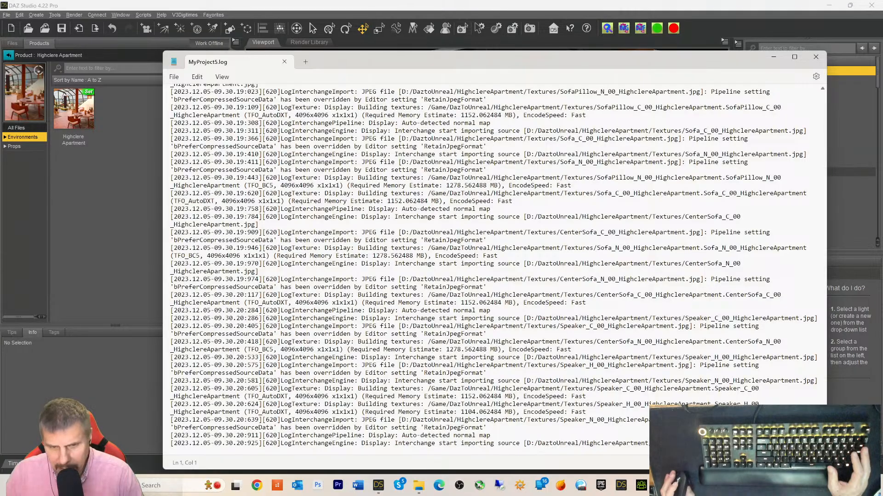
pyautogui.moveTo(822, 441); pyautogui.dragTo(828, 78)
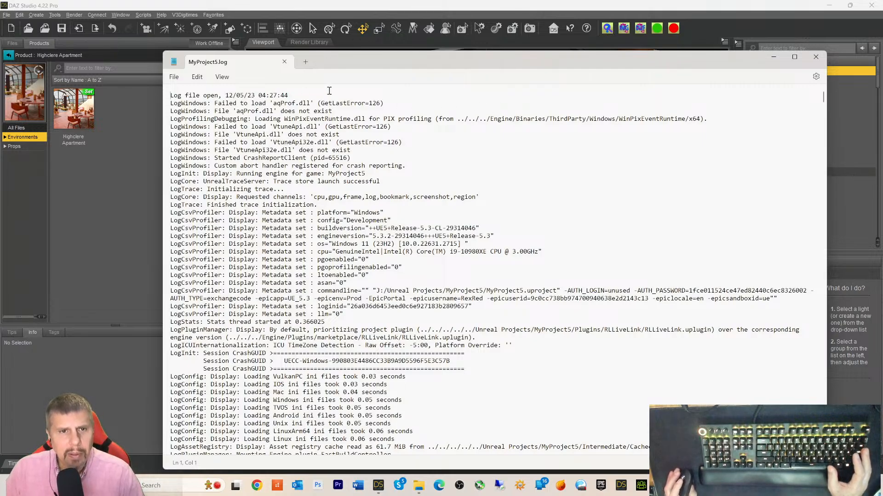
pyautogui.click(773, 56)
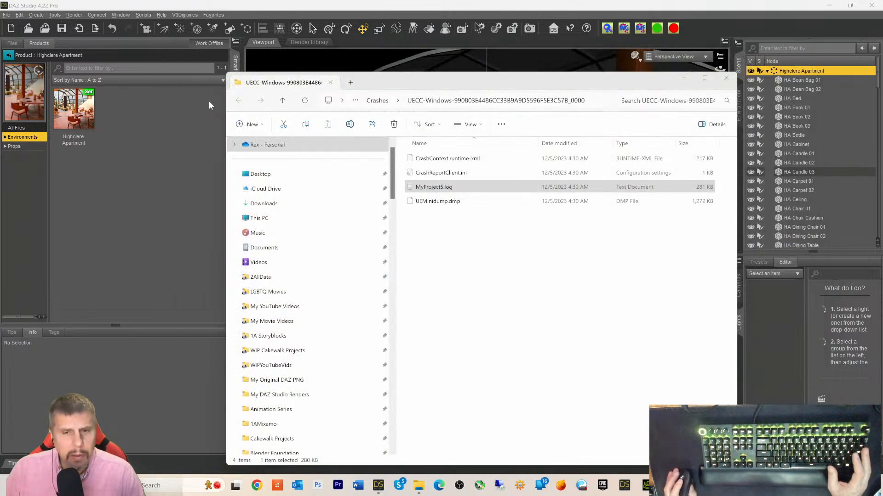
# - Close the crash folder and Crash Reporter, and dismiss the DazToUnreal export-complete message
pyautogui.click(726, 78)
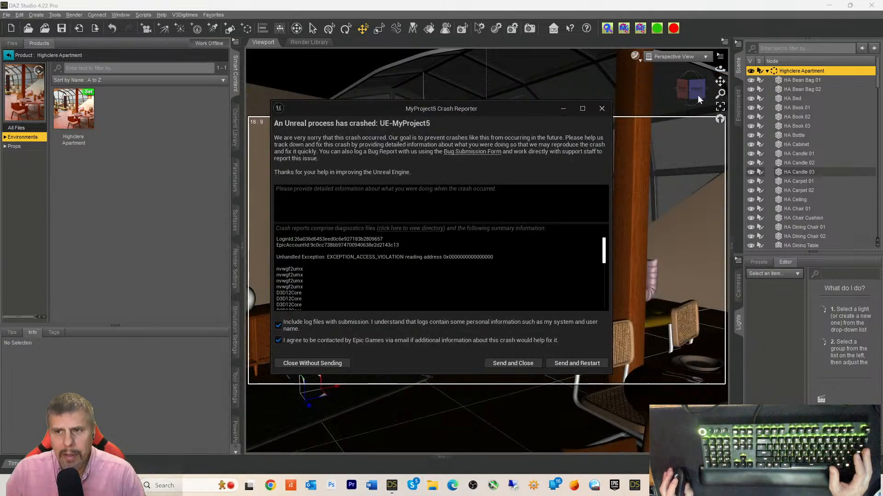
pyautogui.click(601, 109)
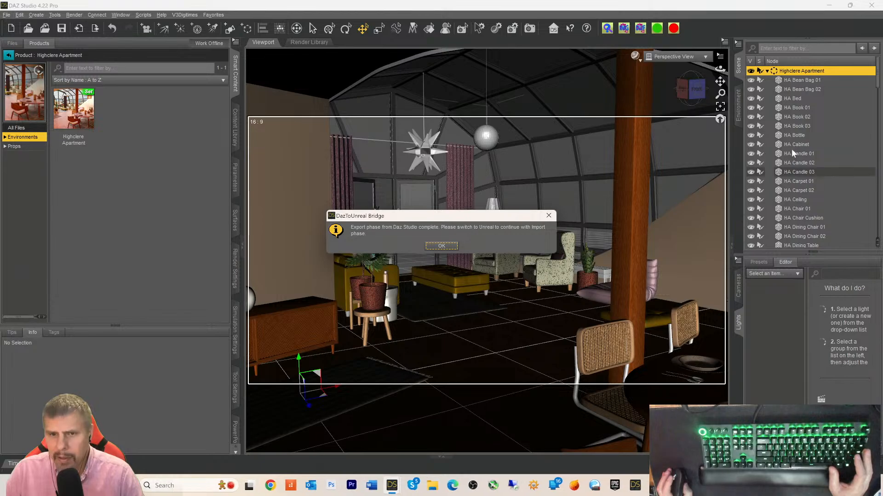
pyautogui.click(442, 246)
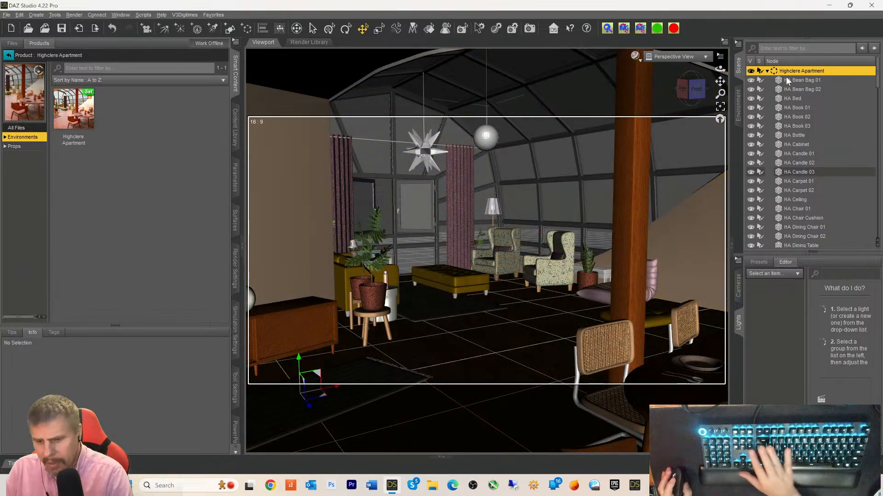
# - Select the Highclere Apartment set in the Scene pane and delete it
pyautogui.click(767, 72)
pyautogui.click(766, 71)
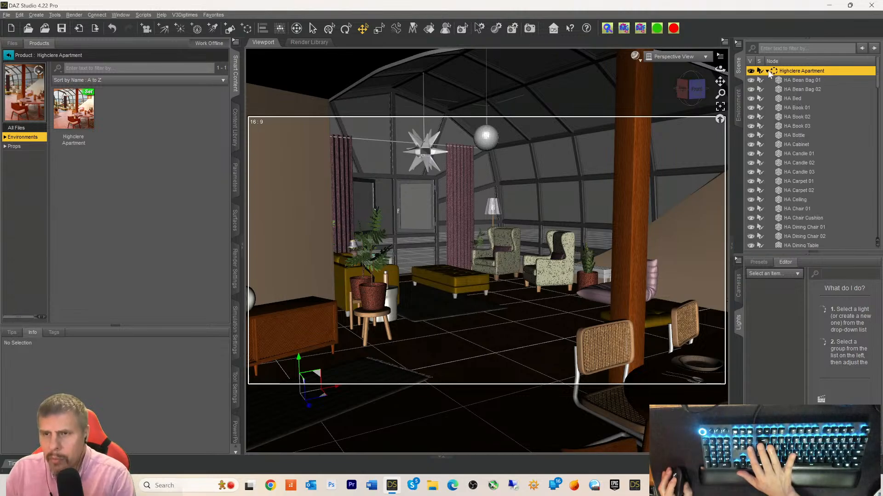
pyautogui.press('Delete')
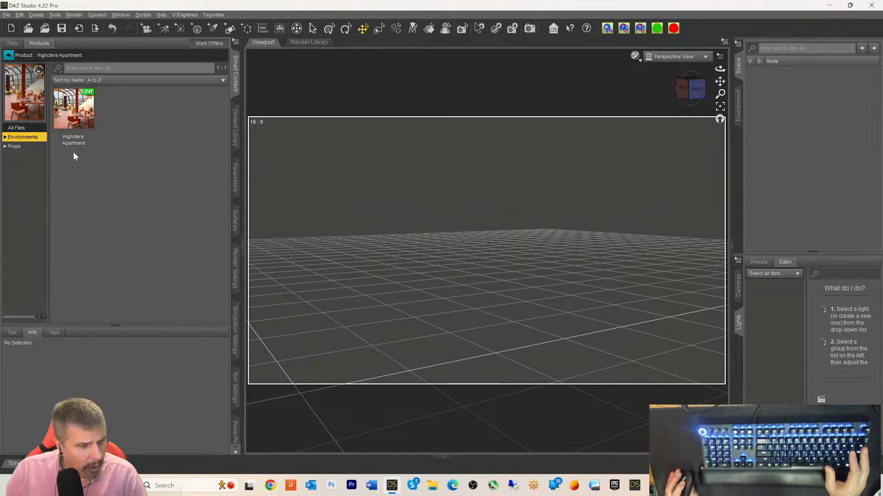
# - Return to All Products and scroll the Environments grid to select the Z Magical Lookout product
pyautogui.click(8, 55)
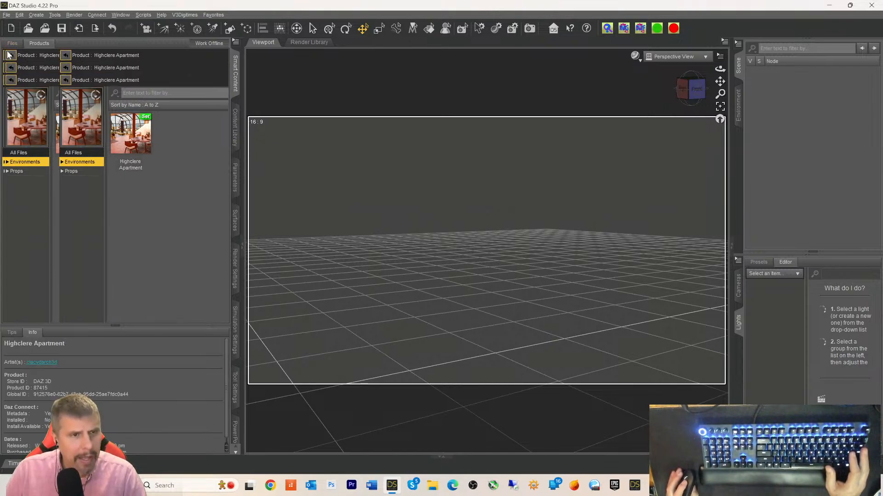
pyautogui.scroll(-5, 144, 162)
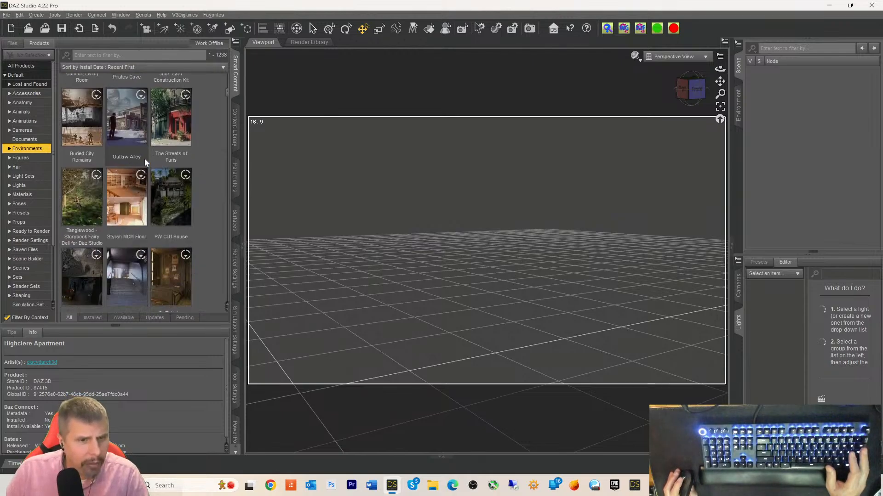
pyautogui.click(131, 206)
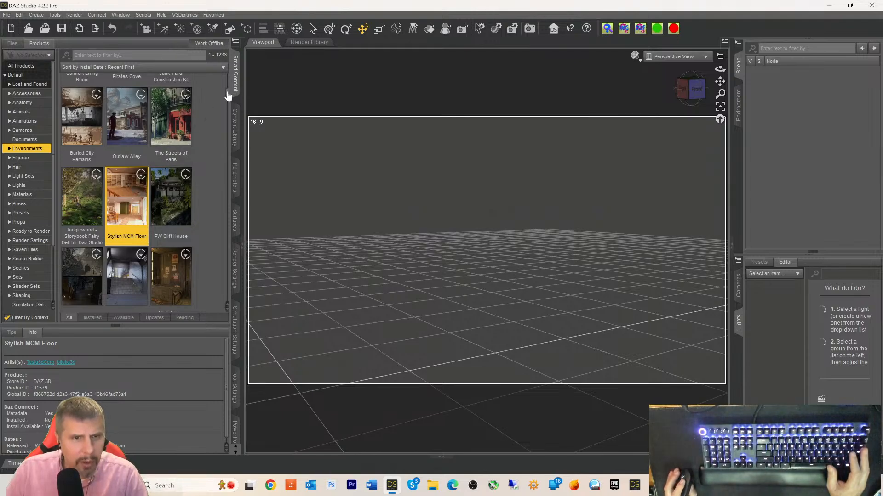
pyautogui.scroll(-3, 225, 131)
pyautogui.scroll(-5, 224, 131)
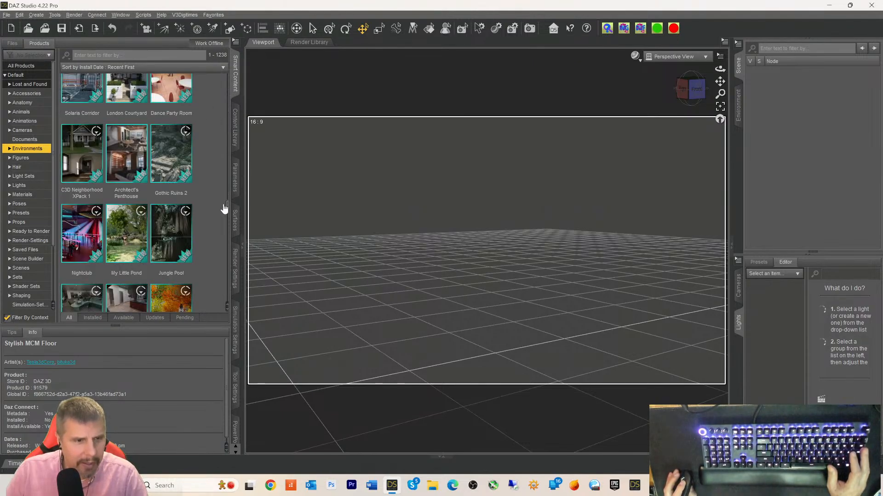
pyautogui.scroll(-8, 224, 210)
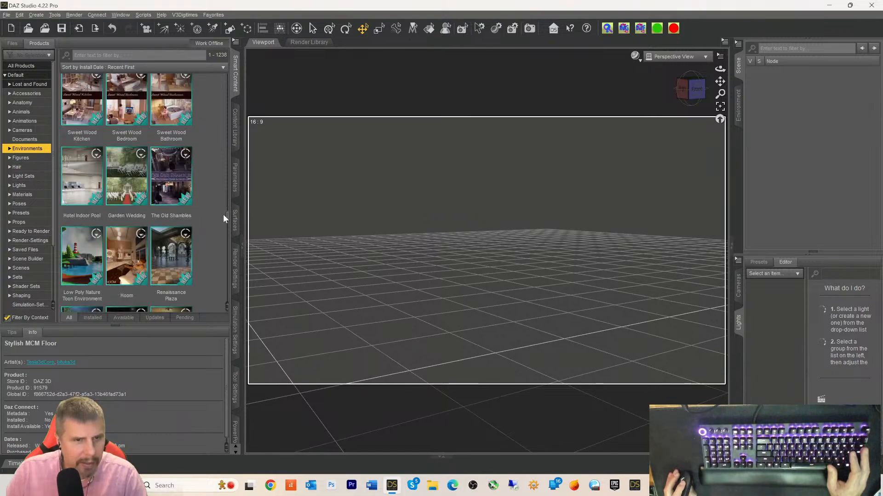
pyautogui.scroll(-5, 206, 172)
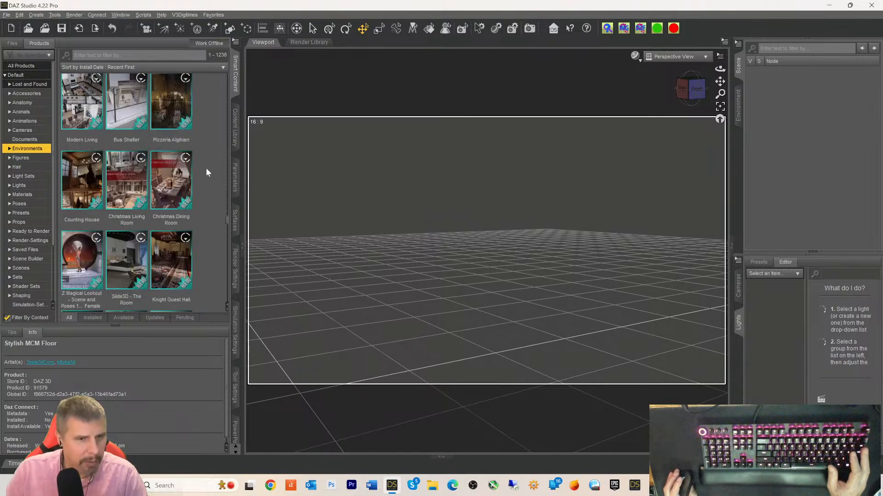
pyautogui.scroll(5, 208, 172)
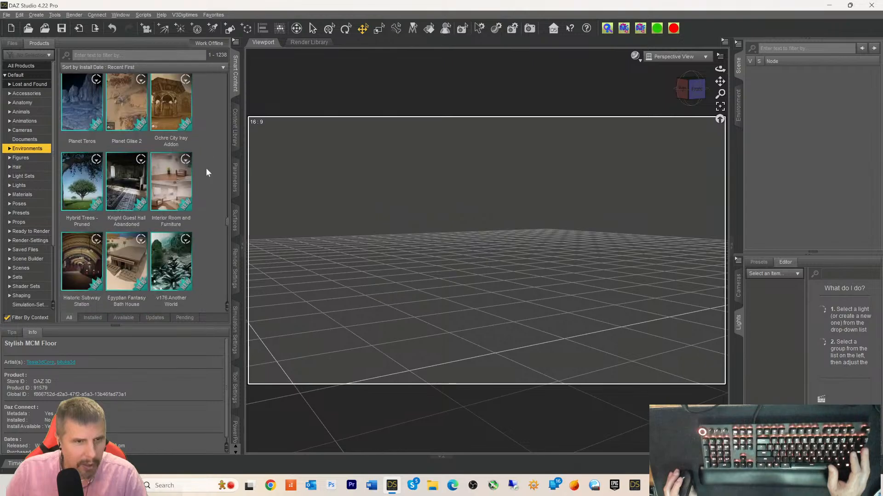
pyautogui.scroll(-5, 207, 173)
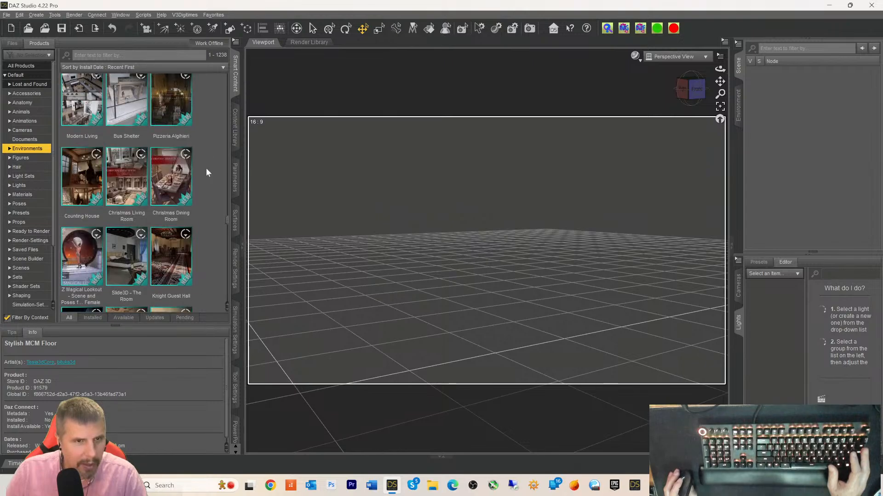
pyautogui.click(83, 259)
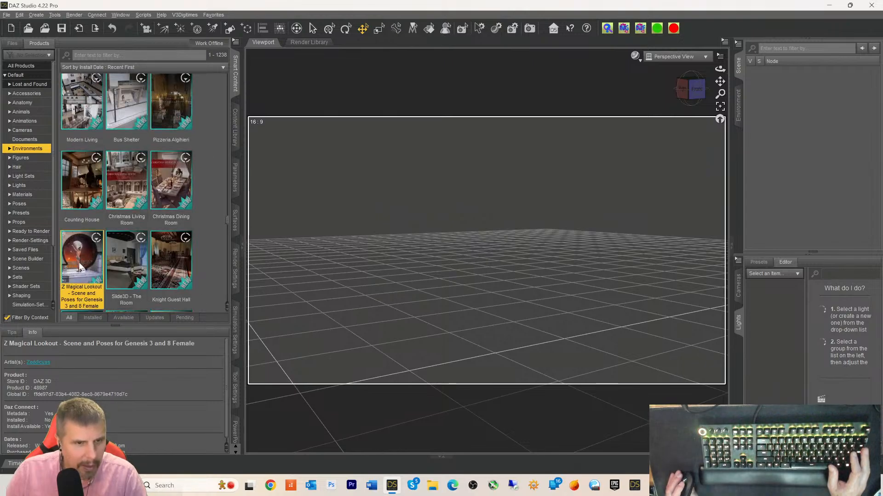
pyautogui.rightClick(82, 261)
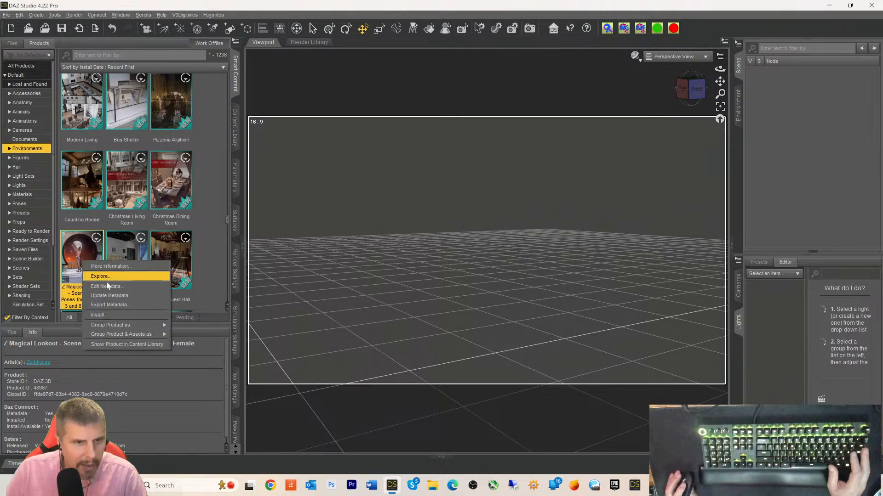
pyautogui.click(82, 245)
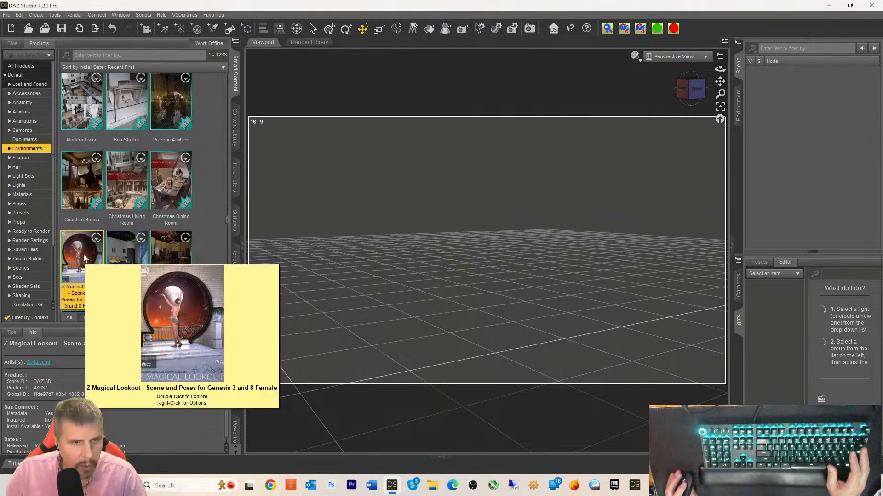
# - Merge the Magical Lookout set into the scene via its Z ML !Preload All item
pyautogui.doubleClick(83, 257)
pyautogui.rightClick(80, 124)
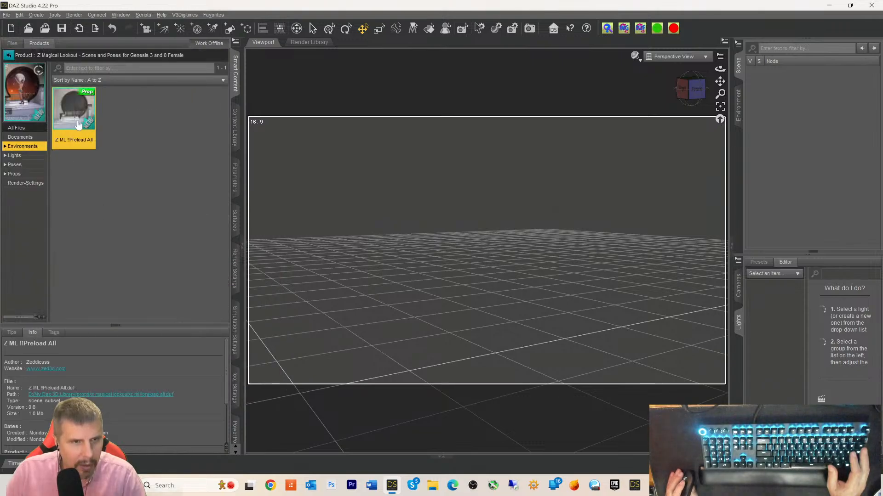
pyautogui.click(103, 136)
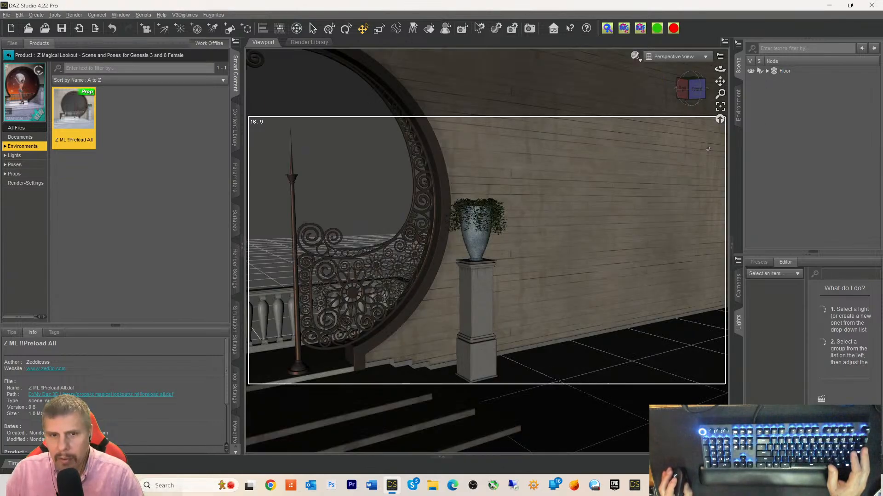
# - Frame the viewport straight onto the archway using the view cube's Front face
pyautogui.rightClick(591, 289)
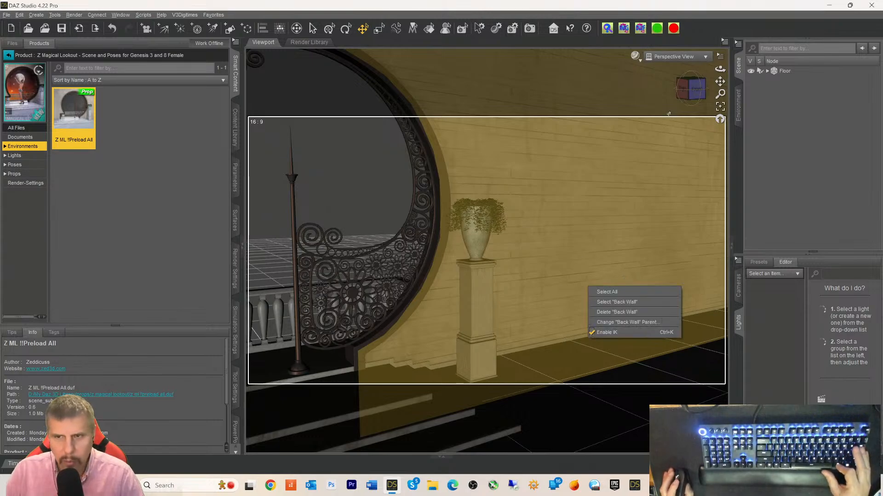
pyautogui.click(698, 87)
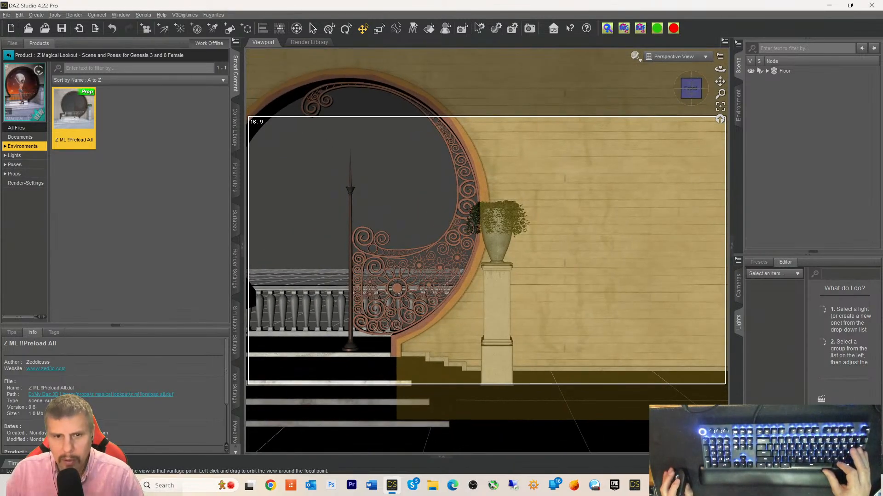
pyautogui.moveTo(720, 81); pyautogui.dragTo(846, 76)
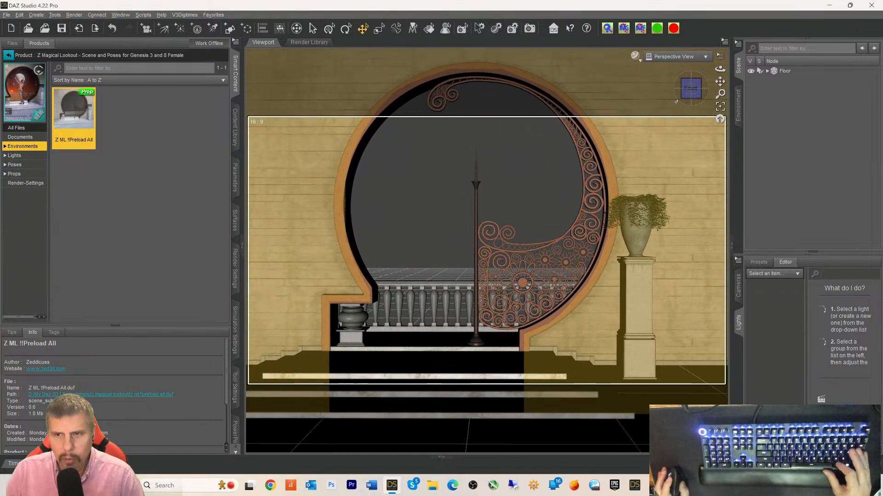
pyautogui.moveTo(691, 89)
pyautogui.mouseDown()
pyautogui.moveTo(692, 101)
pyautogui.moveTo(693, 94)
pyautogui.mouseUp()
pyautogui.scroll(-5, 658, 147)
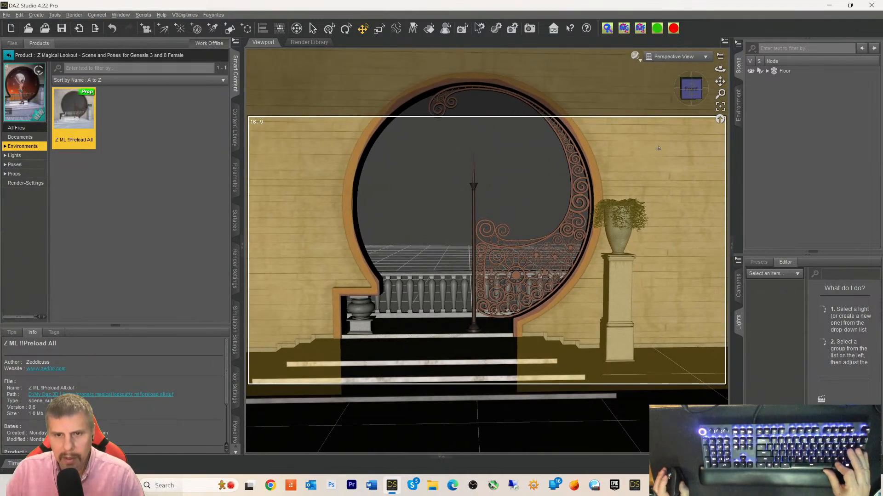
pyautogui.scroll(-2, 658, 147)
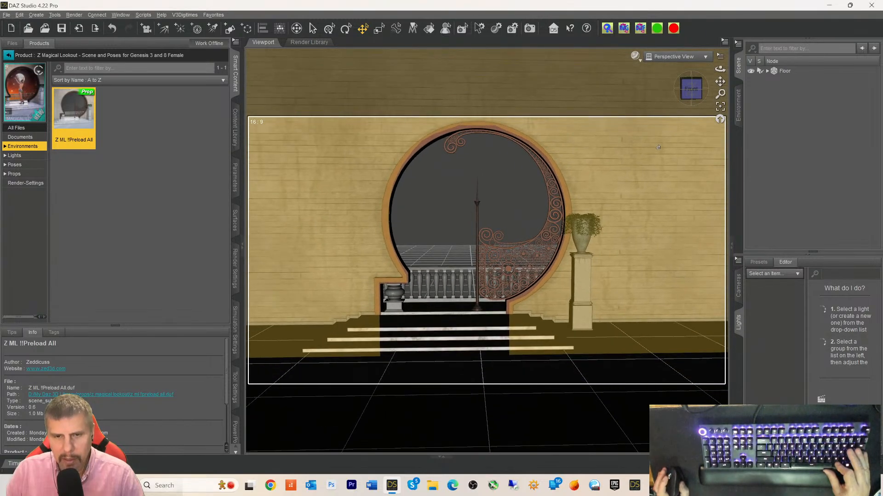
pyautogui.scroll(6, 598, 206)
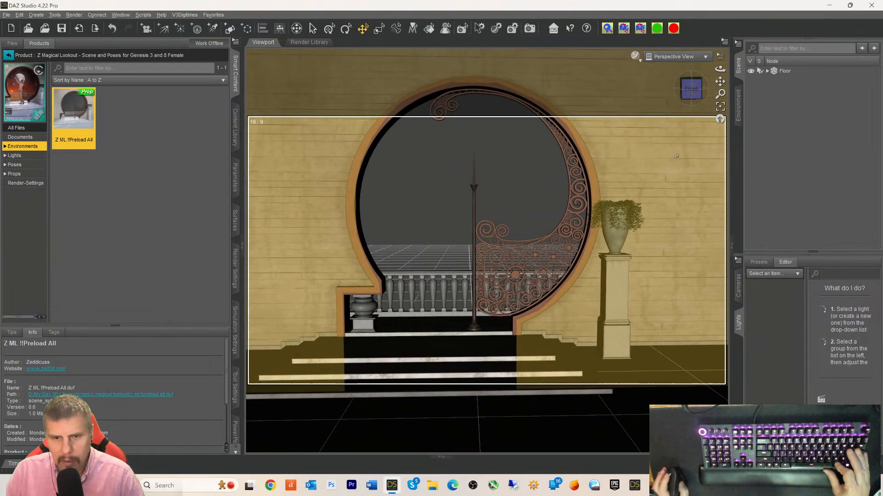
pyautogui.click(412, 322)
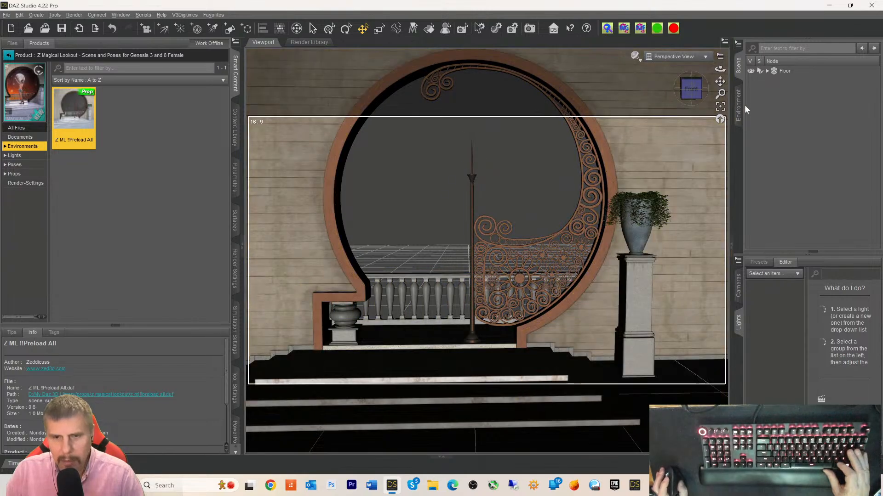
pyautogui.click(692, 92)
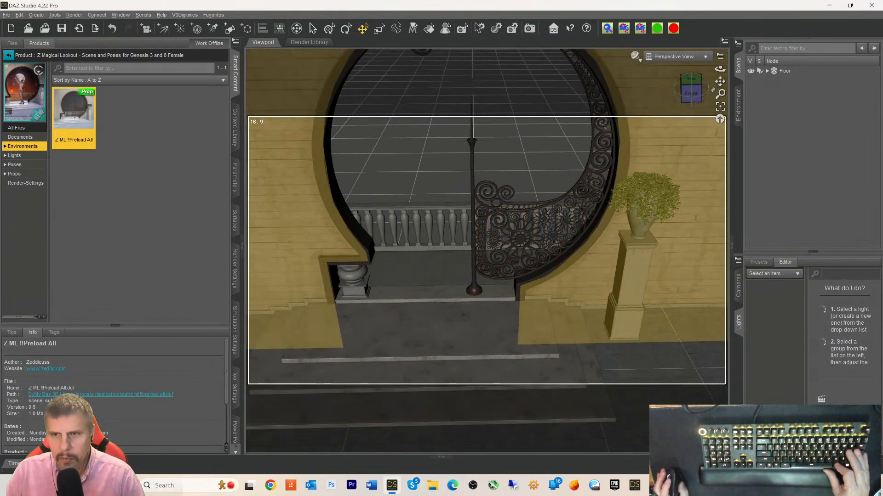
pyautogui.click(691, 92)
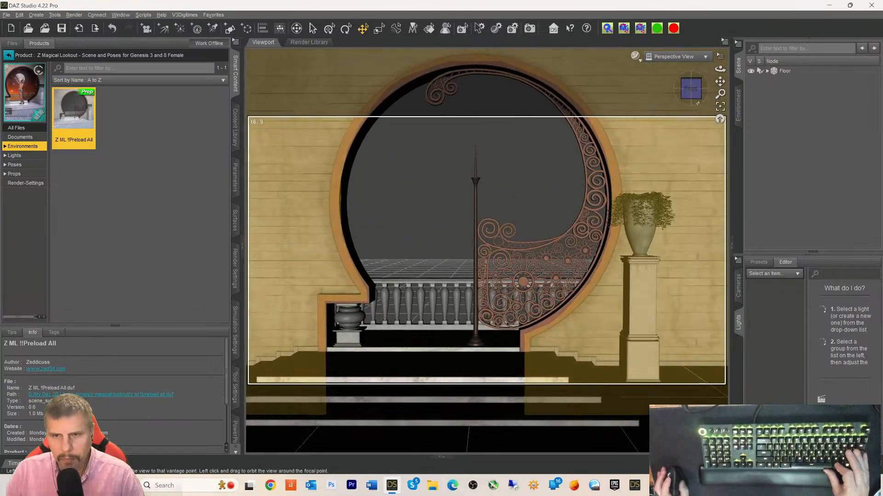
pyautogui.moveTo(720, 81); pyautogui.dragTo(720, 75)
pyautogui.scroll(-3, 698, 118)
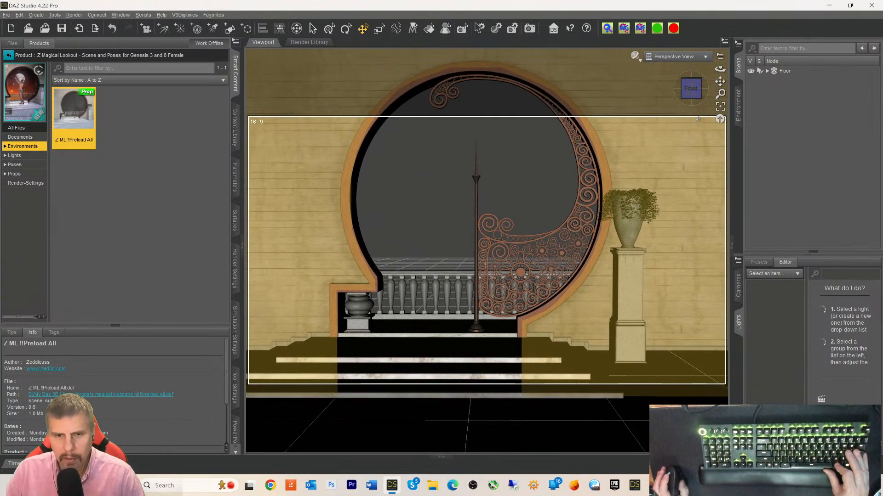
pyautogui.click(693, 94)
# - Send the Floor group to Daz to Unreal, launch Unreal 5.3.2, and accept the export
pyautogui.click(781, 70)
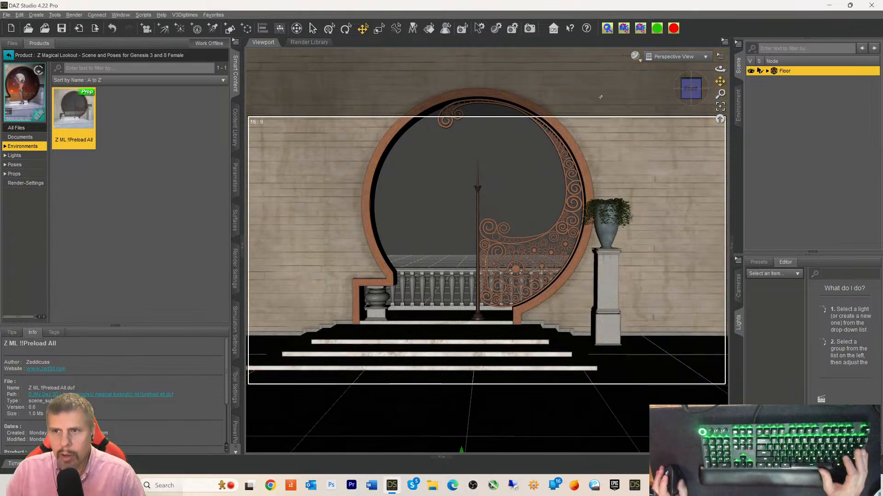
pyautogui.click(7, 14)
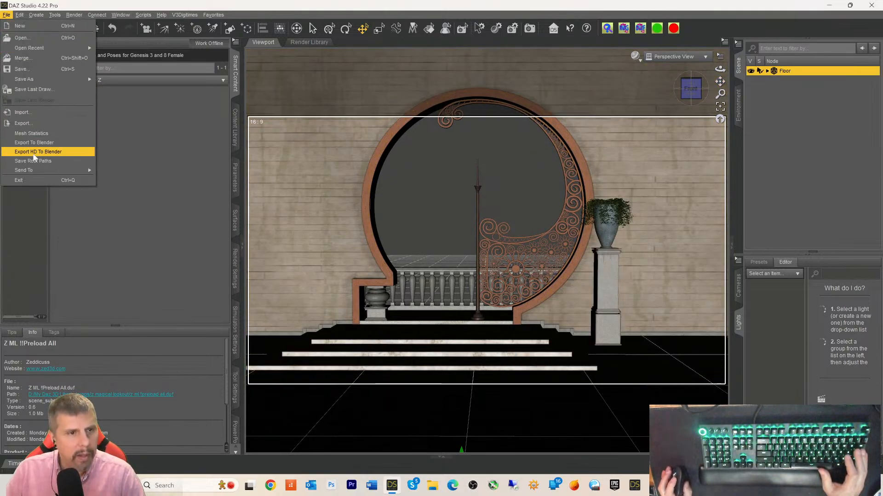
pyautogui.moveTo(31, 170)
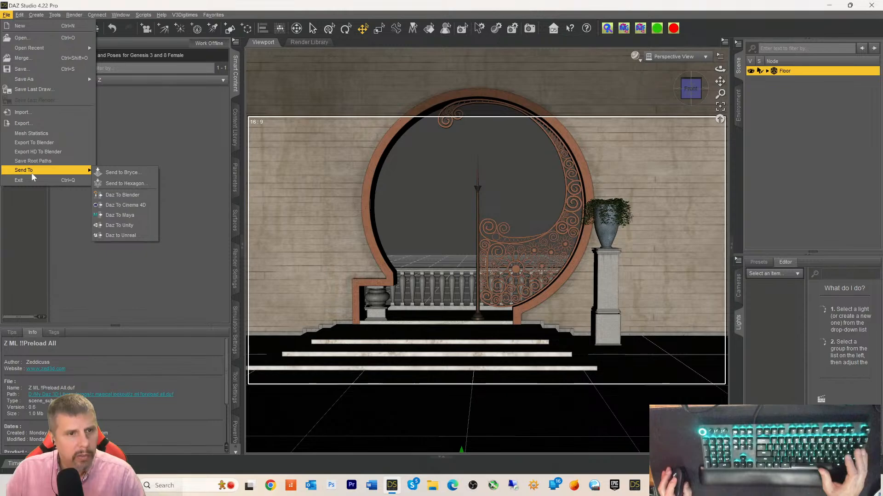
pyautogui.click(142, 237)
pyautogui.click(654, 486)
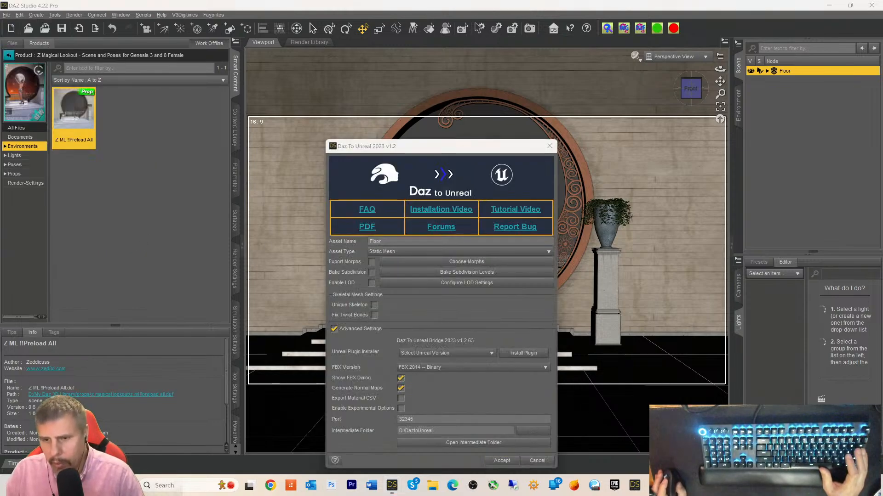
pyautogui.click(810, 48)
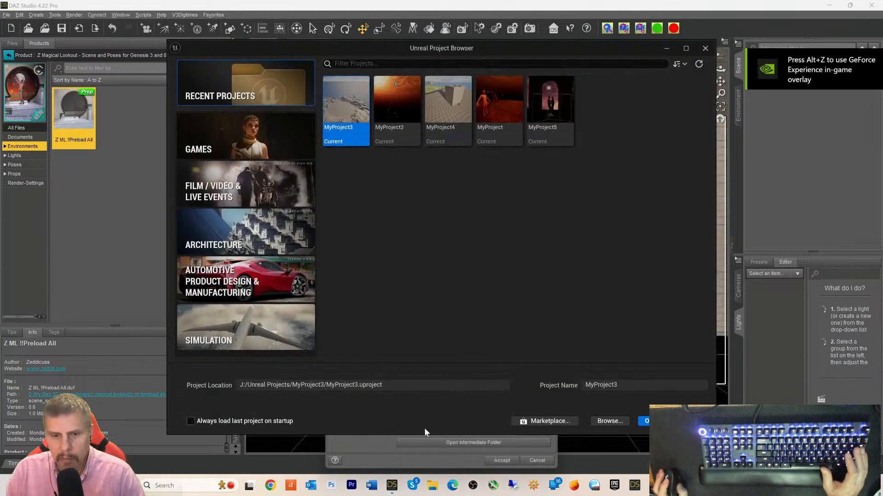
pyautogui.click(408, 462)
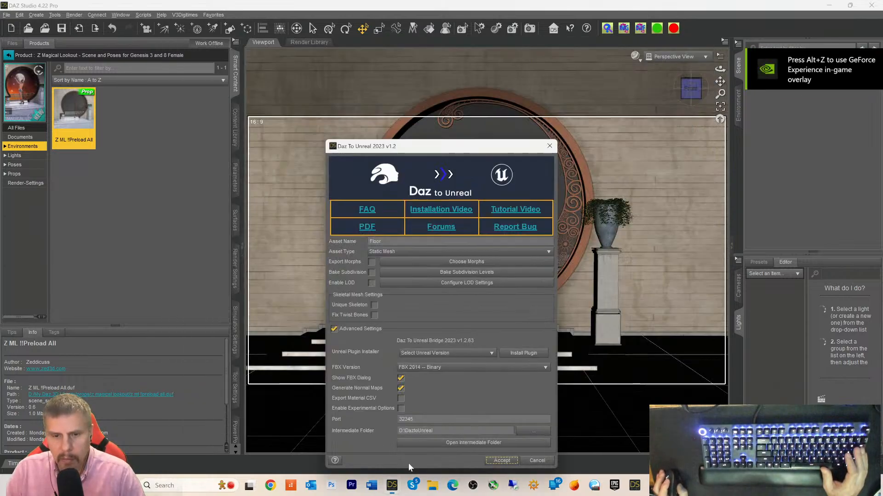
pyautogui.click(503, 461)
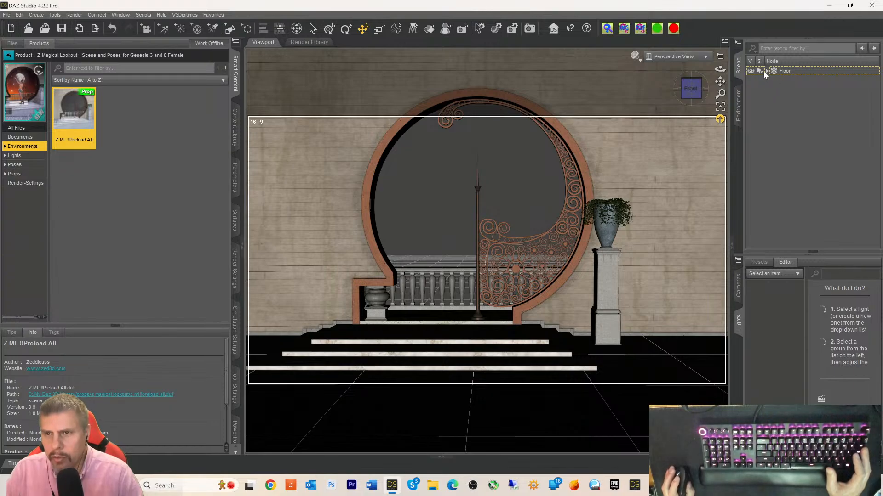
# - Expand Floor to inspect Back Wall and Stone Pedestal, then collapse and reselect Floor
pyautogui.click(768, 72)
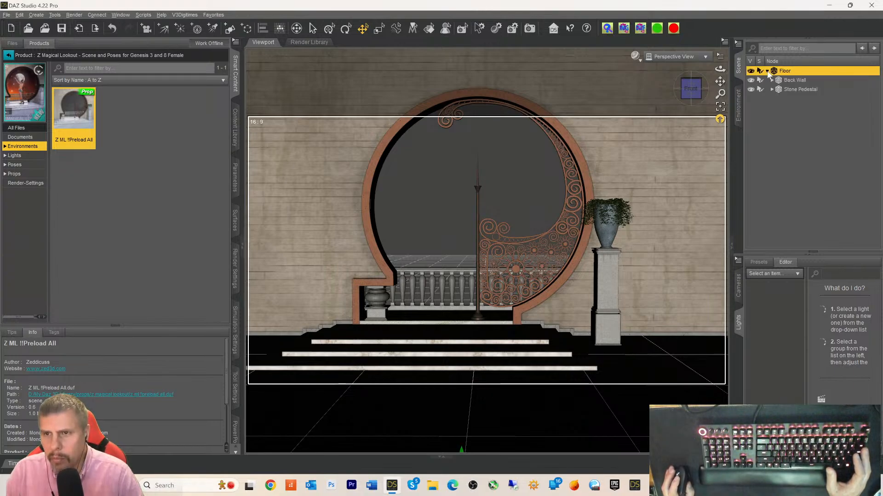
pyautogui.click(780, 81)
pyautogui.click(781, 91)
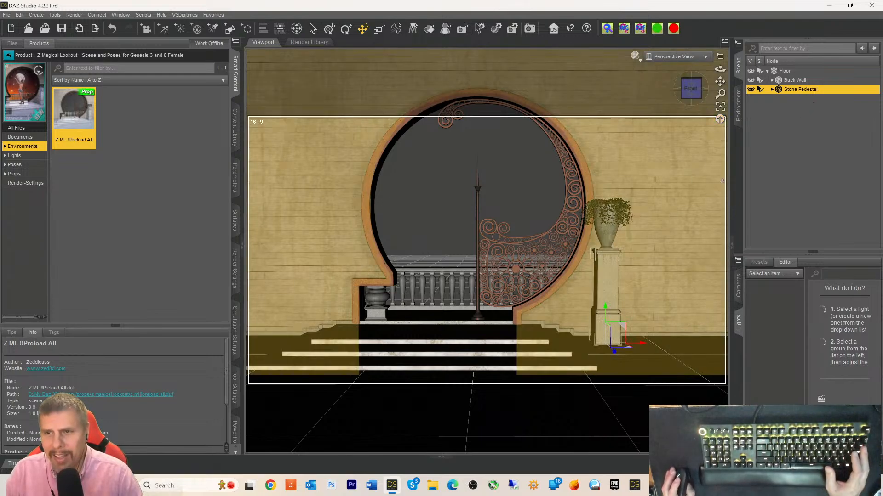
pyautogui.click(772, 80)
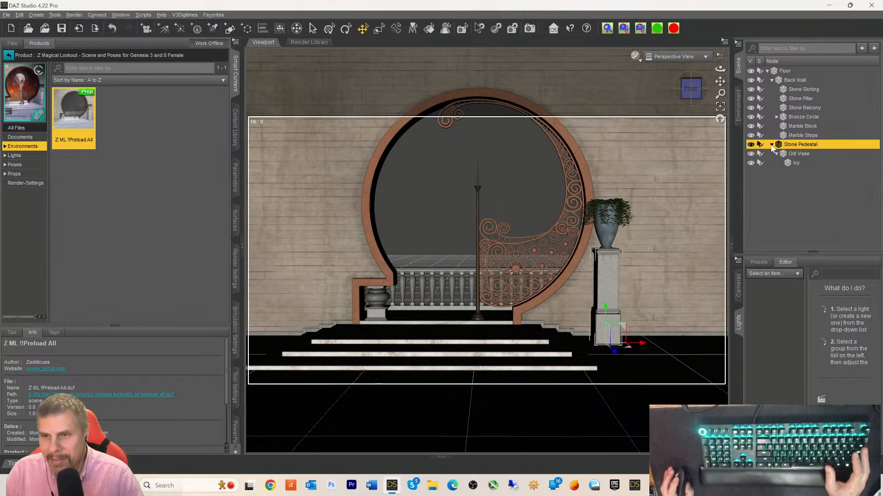
pyautogui.click(772, 144)
pyautogui.click(766, 71)
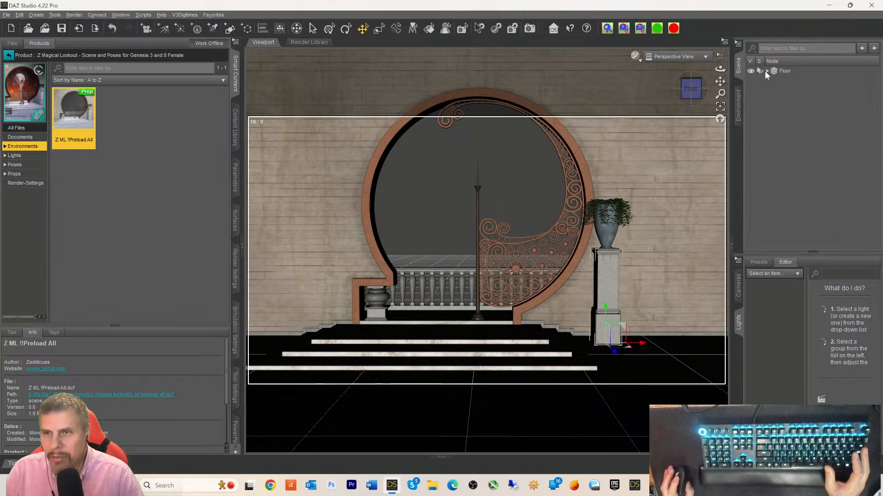
pyautogui.click(772, 71)
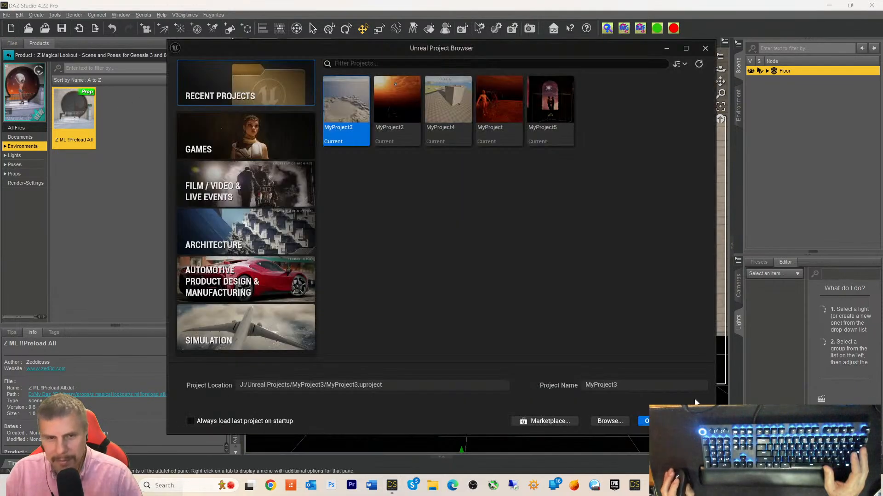
# - Open MyProject5 from the Project Browser's recent projects list
pyautogui.click(551, 123)
pyautogui.doubleClick(551, 124)
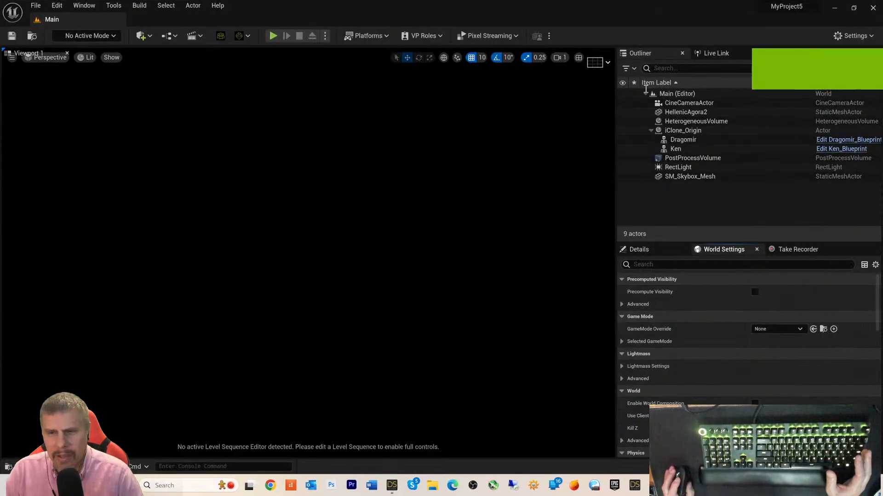
# - Open the Level2Live3 level via File > Open Level
pyautogui.click(35, 5)
pyautogui.click(60, 41)
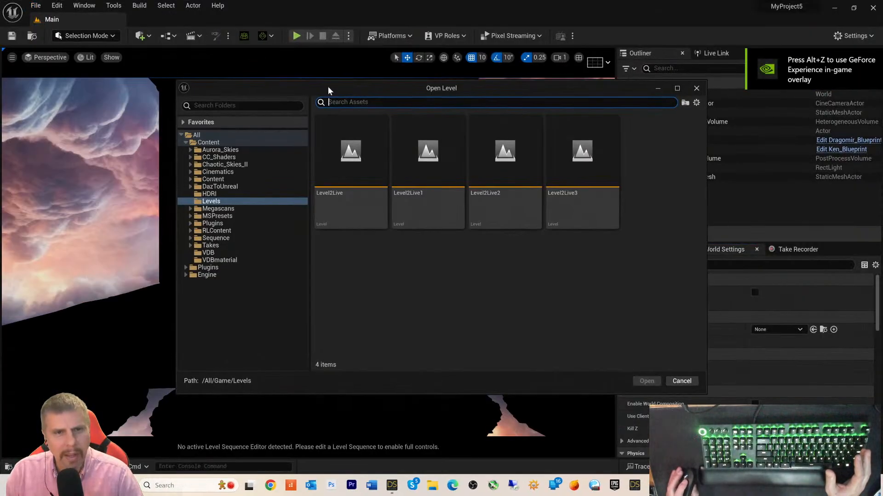
pyautogui.doubleClick(576, 169)
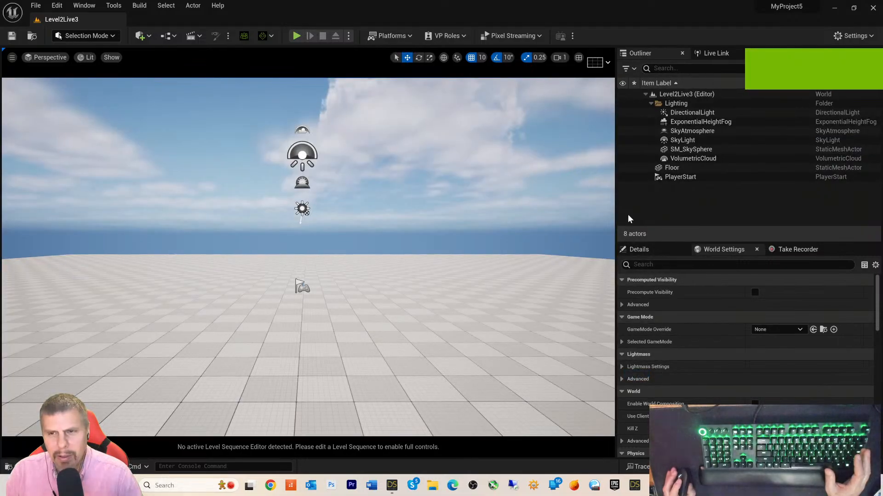
# - Select the PlayerStart actor and browse the Quick Add menu's submenus
pyautogui.click(685, 176)
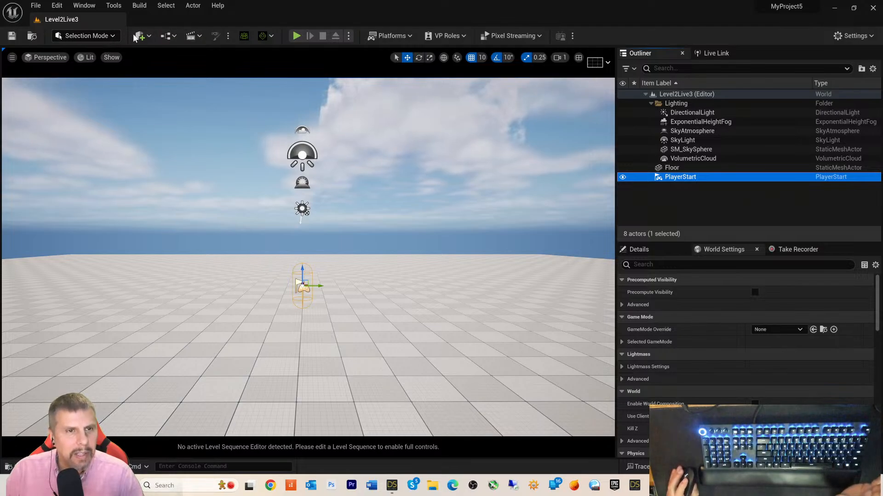
pyautogui.click(150, 37)
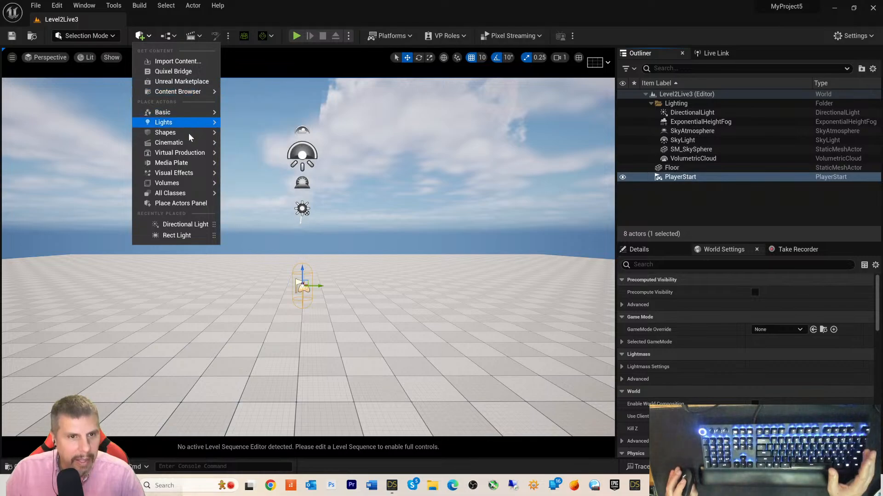
pyautogui.moveTo(199, 142)
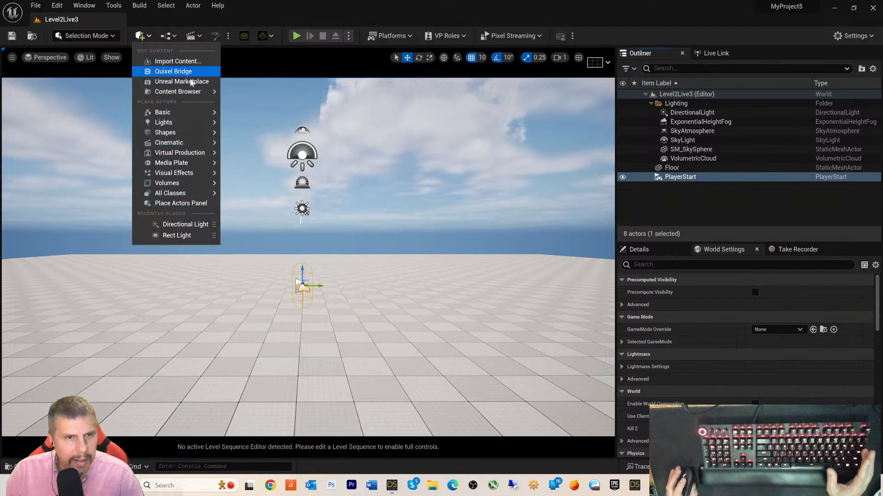
pyautogui.moveTo(191, 115)
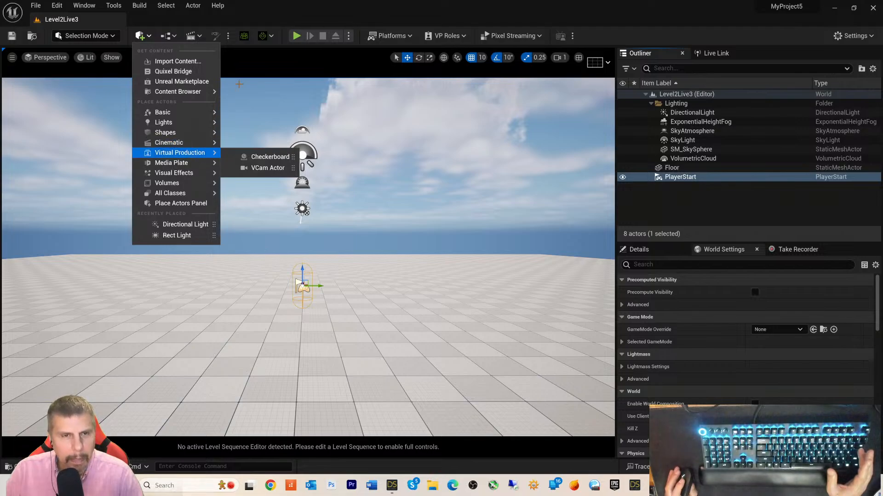
# - Add an iClone Live Link origin to Level2Live3, save it, and return to DAZ Studio
pyautogui.click(274, 18)
pyautogui.click(270, 36)
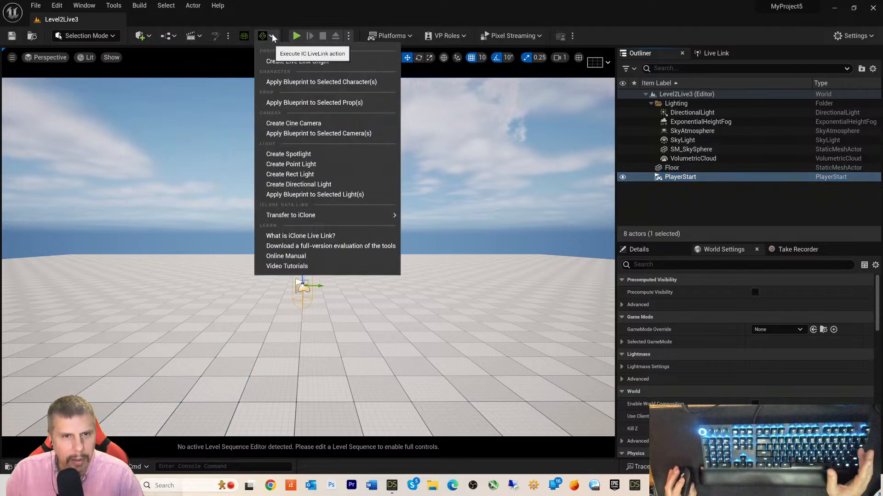
pyautogui.click(324, 63)
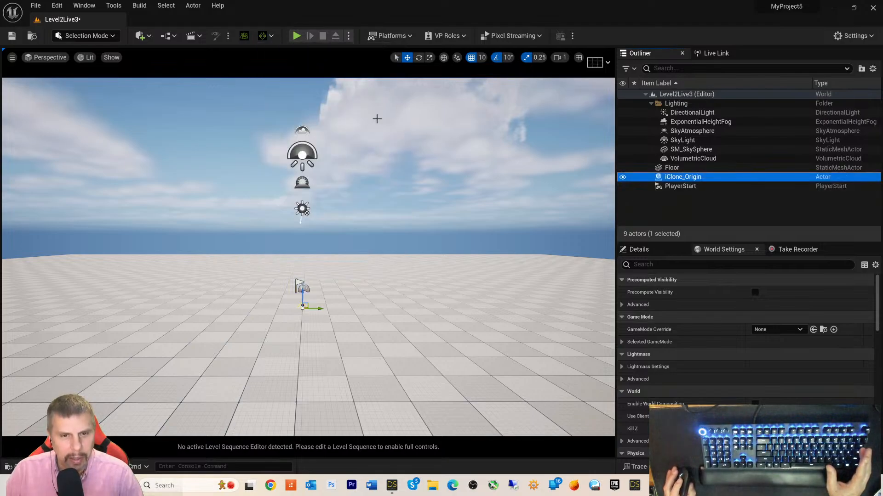
pyautogui.scroll(3, 354, 339)
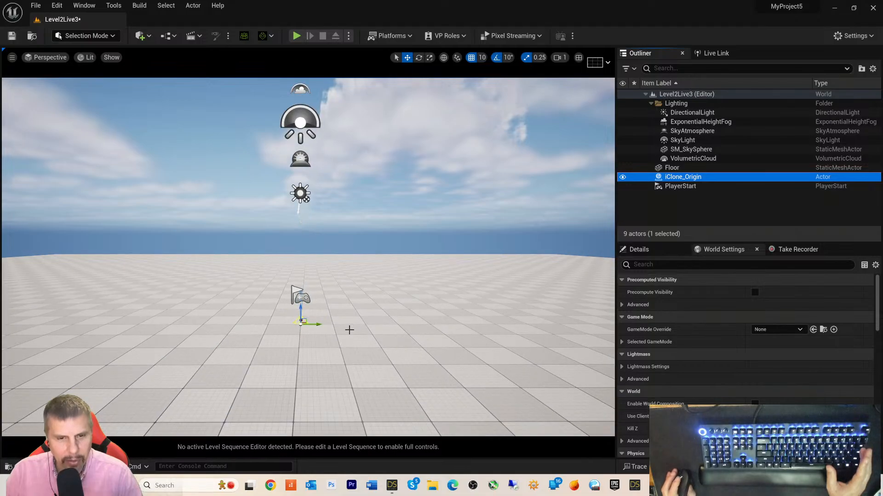
pyautogui.scroll(-2, 354, 330)
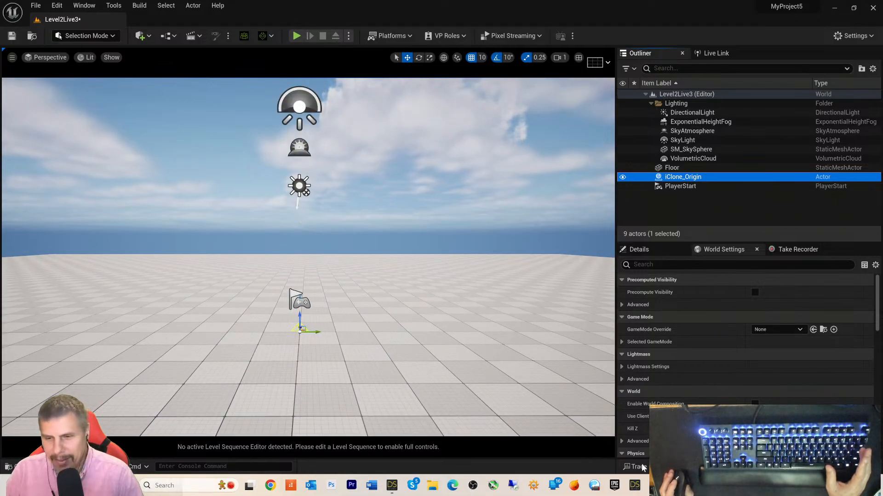
pyautogui.hotkey('ctrl', 's')
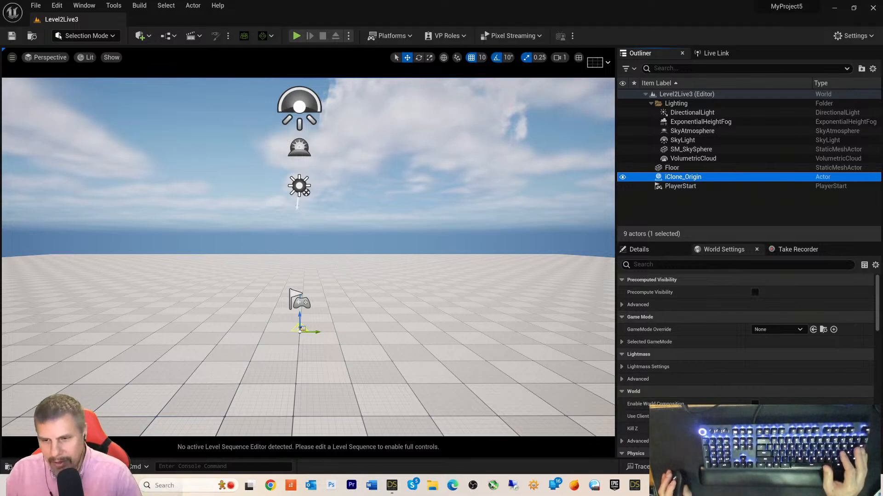
pyautogui.click(391, 485)
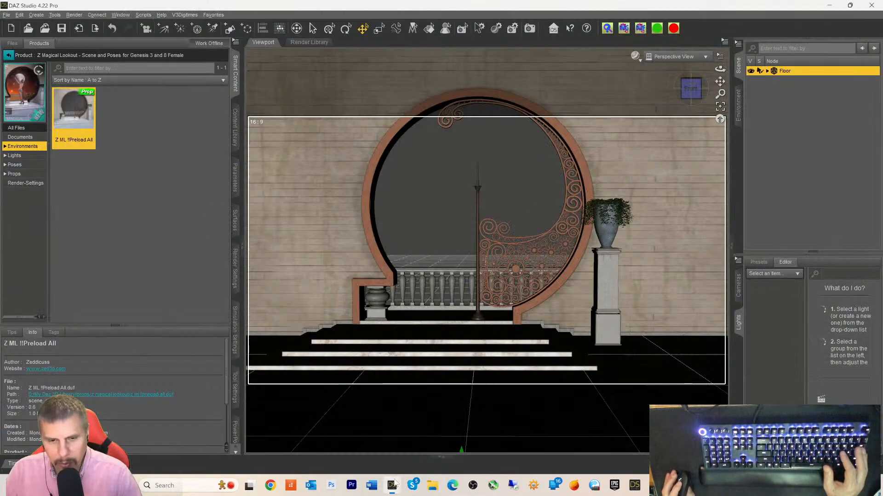
# - Open the Daz To Unreal bridge settings and its Bake Subdivision Levels options
pyautogui.click(6, 15)
pyautogui.moveTo(36, 170)
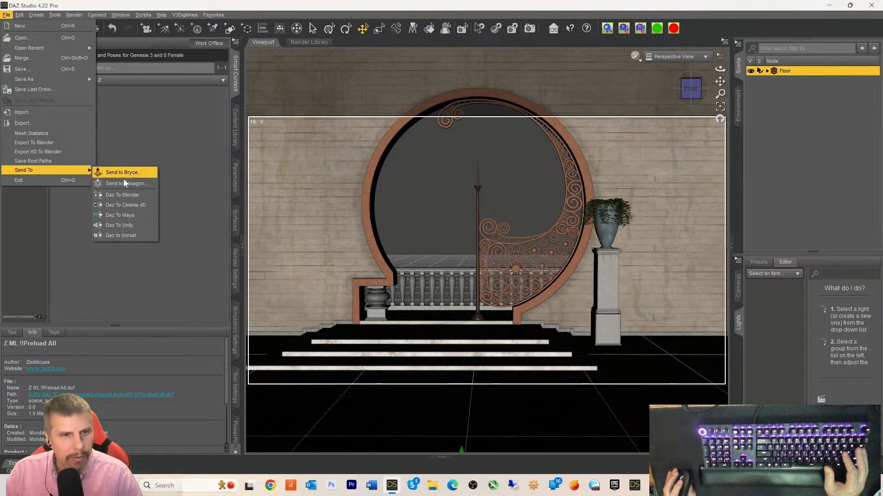
pyautogui.click(125, 233)
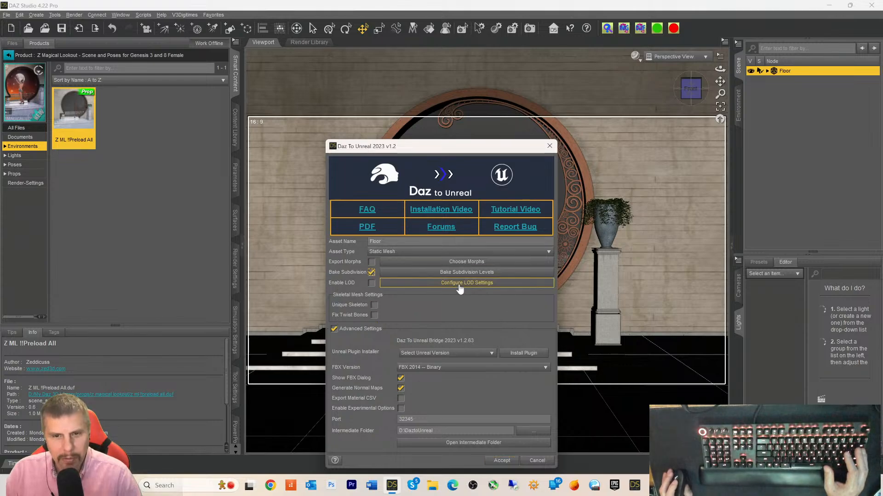
pyautogui.click(449, 274)
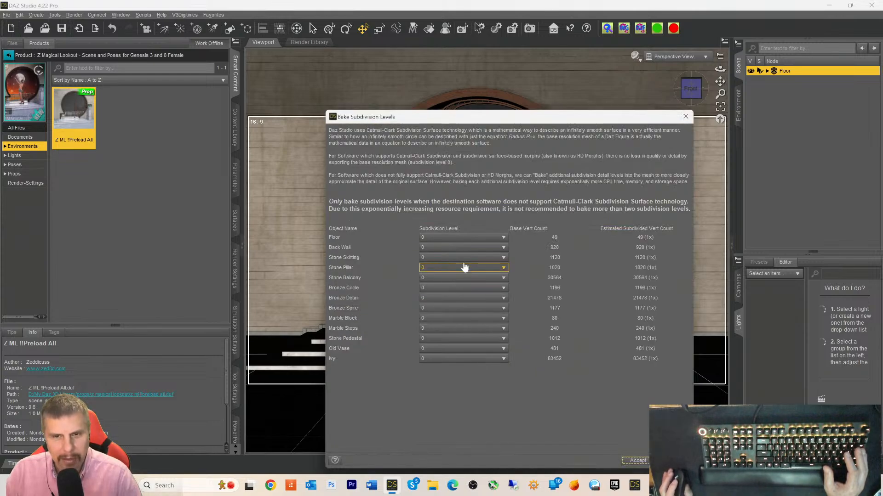
# - Set Floor, Back Wall, Stone Skirting, Stone Pillar, Stone Balcony, Bronze Circle and Bronze Detail to subdivision level 2
pyautogui.click(489, 239)
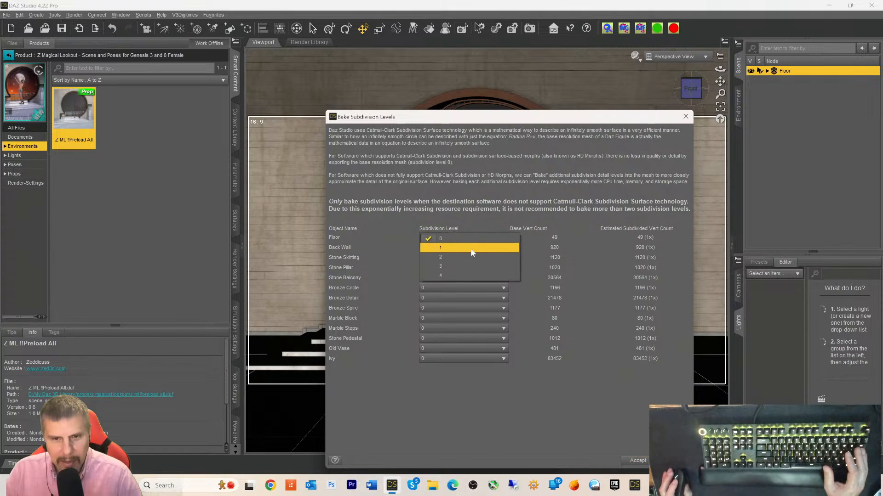
pyautogui.click(454, 258)
pyautogui.click(451, 248)
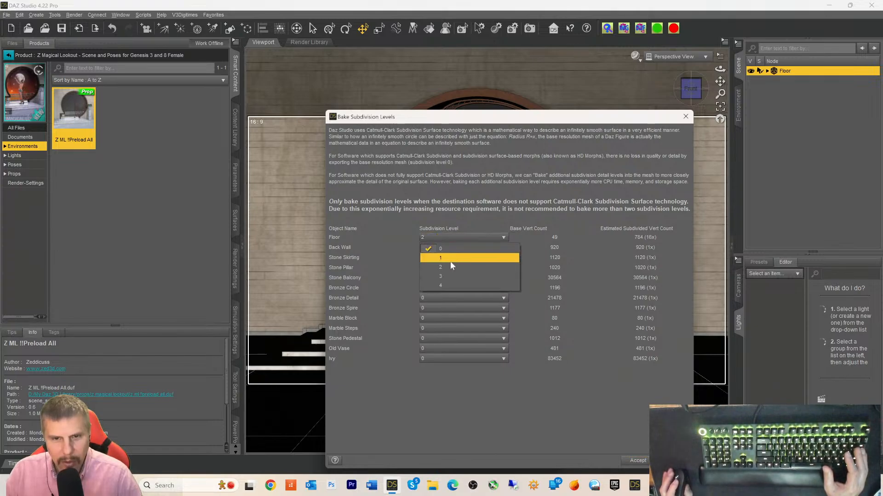
pyautogui.click(449, 267)
pyautogui.click(450, 257)
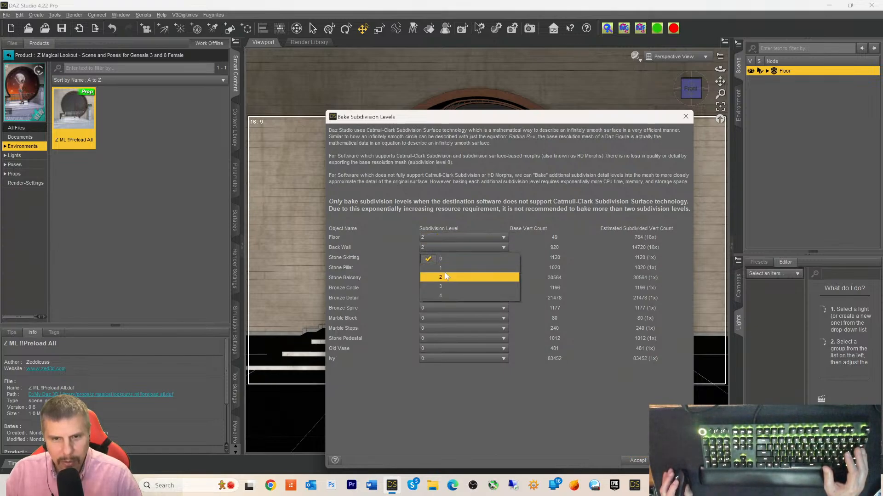
pyautogui.click(447, 276)
pyautogui.click(447, 269)
pyautogui.click(446, 287)
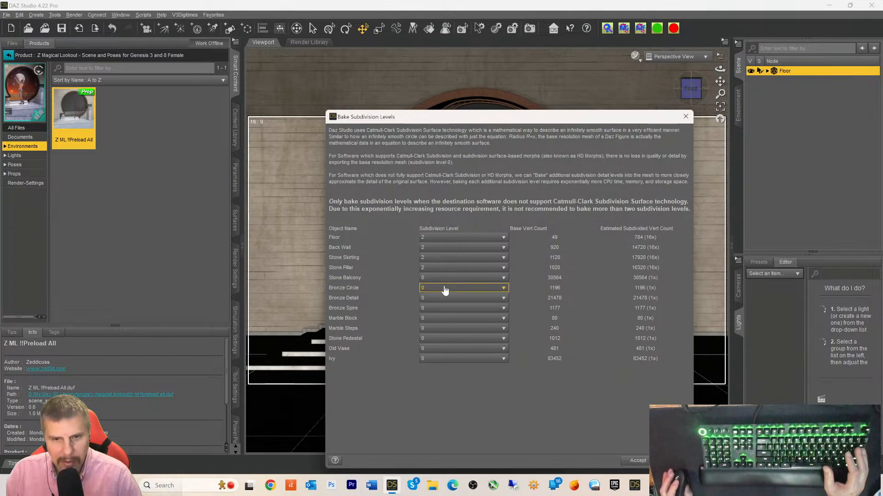
pyautogui.click(446, 279)
pyautogui.click(444, 298)
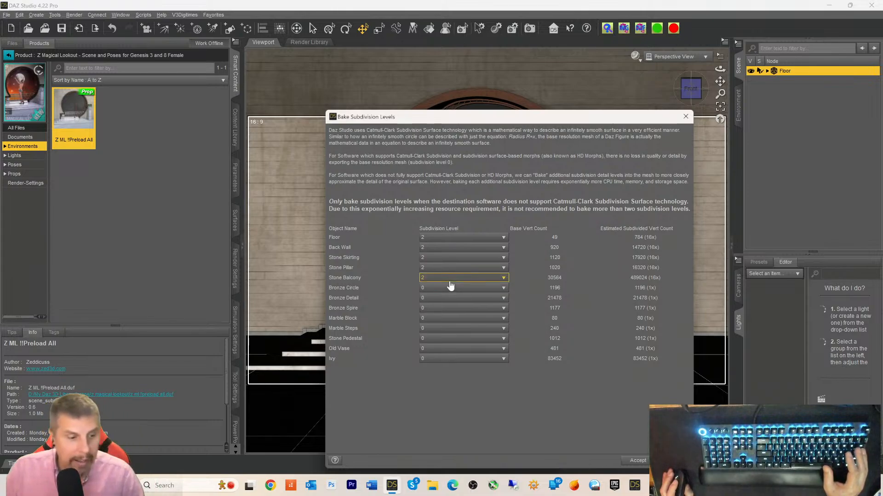
pyautogui.click(446, 288)
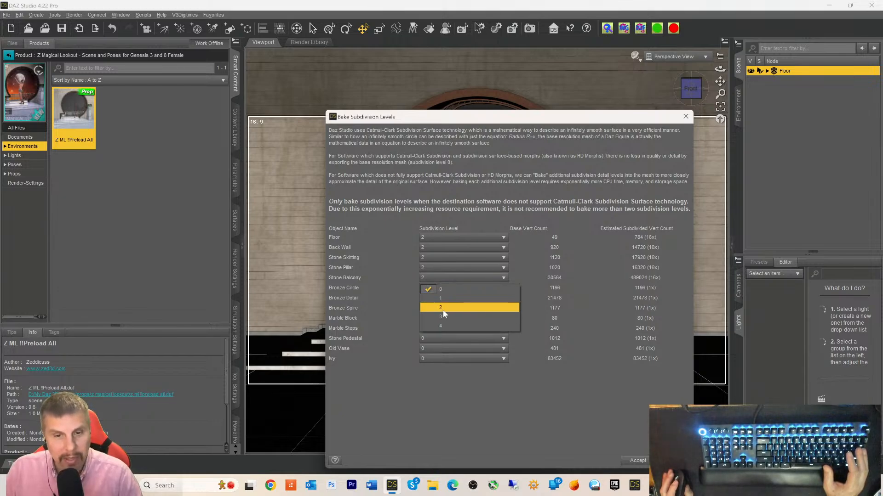
pyautogui.click(442, 309)
pyautogui.click(442, 305)
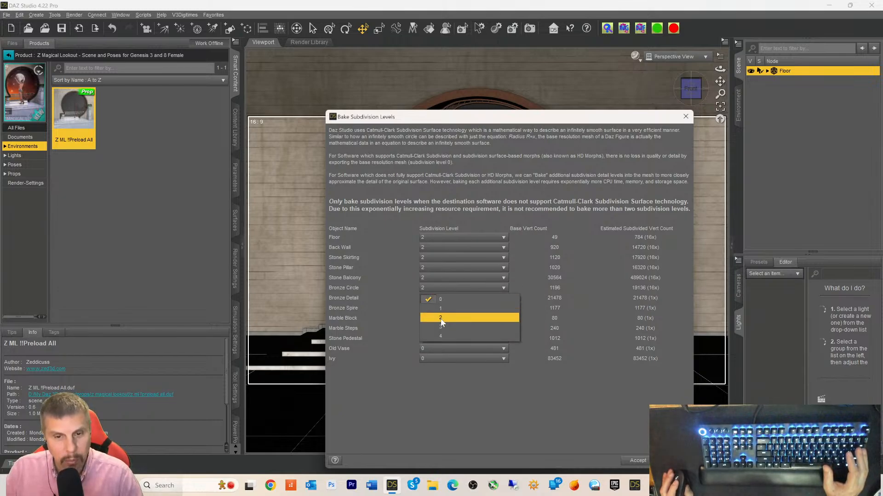
pyautogui.click(441, 318)
# - Set Bronze Spire, Marble Block, Marble Steps, Stone Pedestal, Old Vase and Ivy to level 2 and confirm
pyautogui.click(442, 309)
pyautogui.click(441, 328)
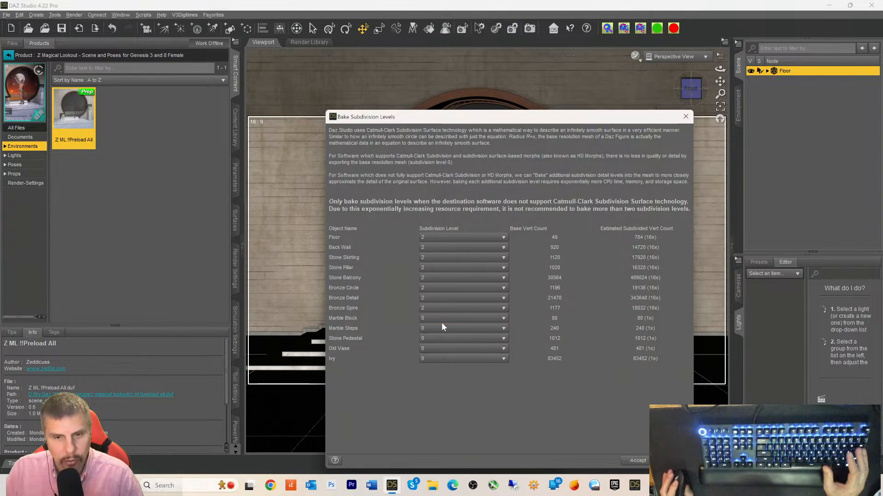
pyautogui.click(441, 322)
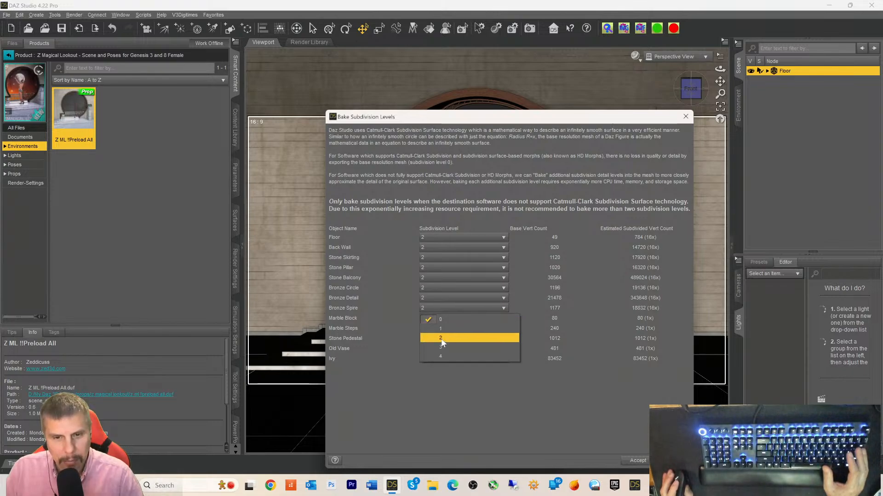
pyautogui.click(441, 338)
pyautogui.click(437, 330)
pyautogui.click(440, 350)
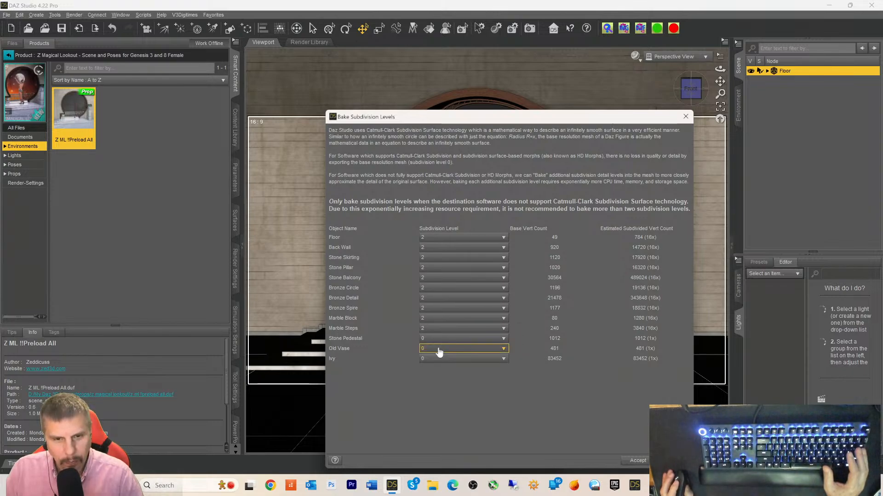
pyautogui.click(439, 339)
pyautogui.click(441, 357)
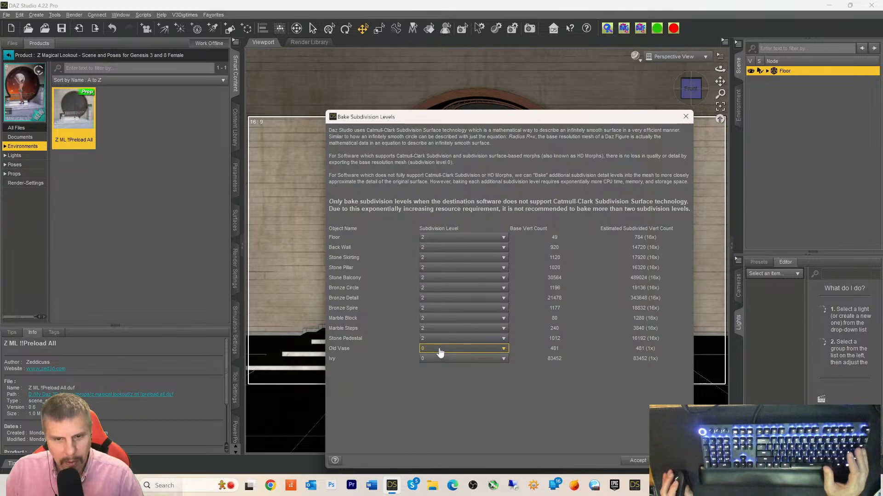
pyautogui.click(440, 350)
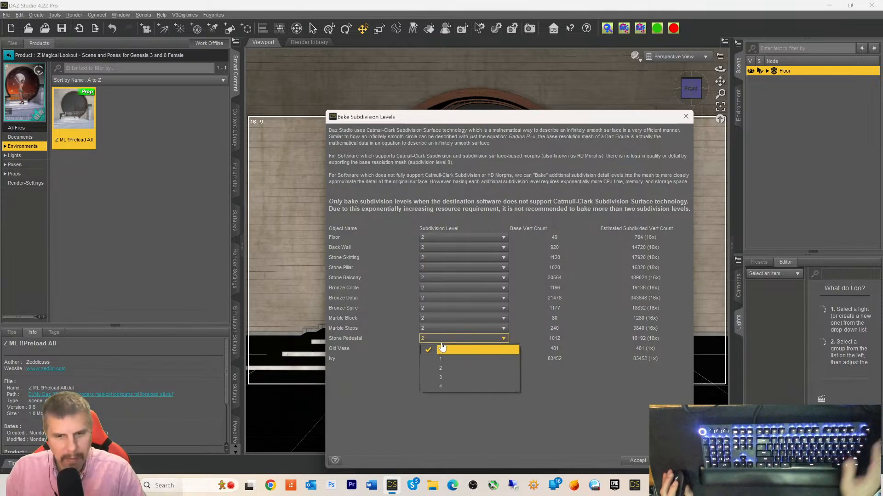
pyautogui.click(442, 368)
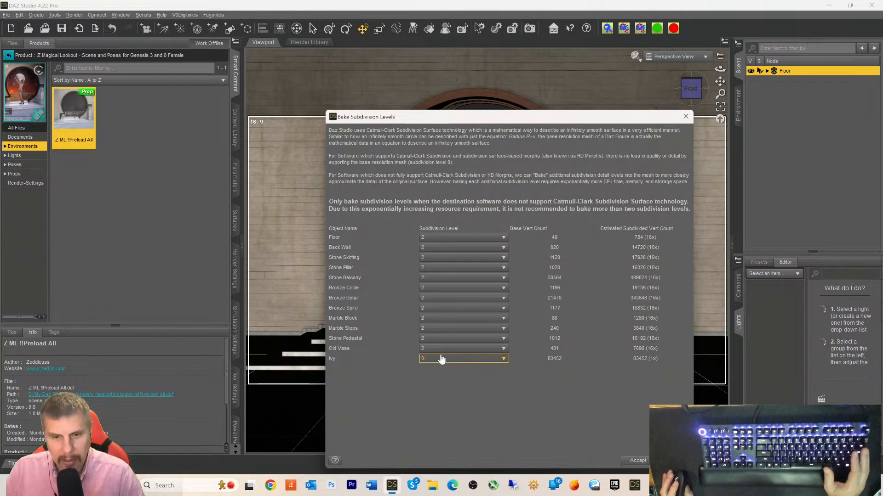
pyautogui.click(441, 359)
pyautogui.click(440, 379)
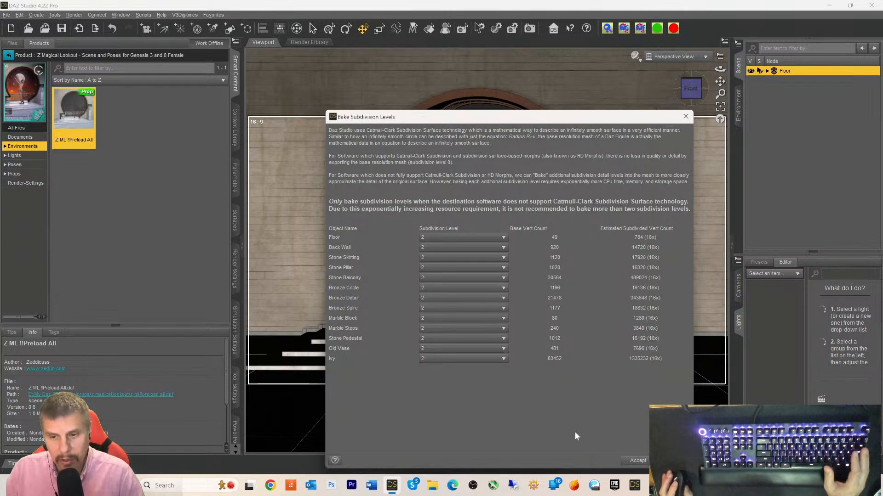
pyautogui.click(634, 462)
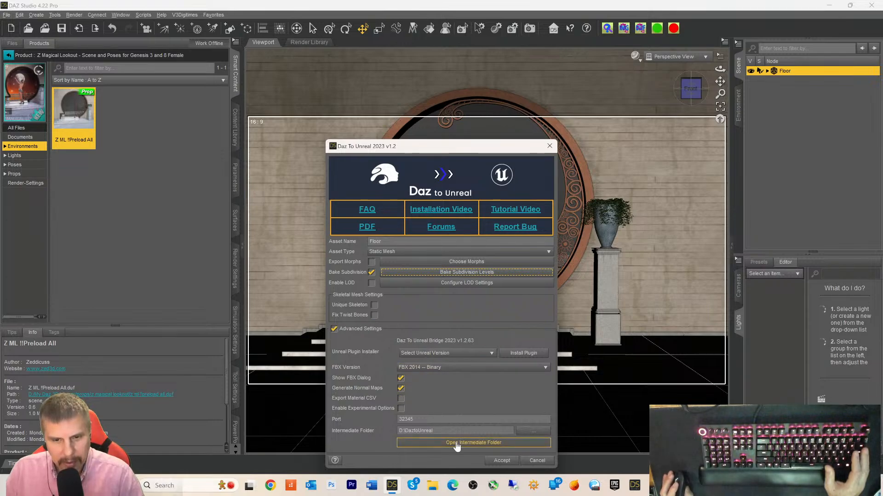
# - Accept the Daz To Unreal dialog to begin exporting the scene to Unreal
pyautogui.click(501, 460)
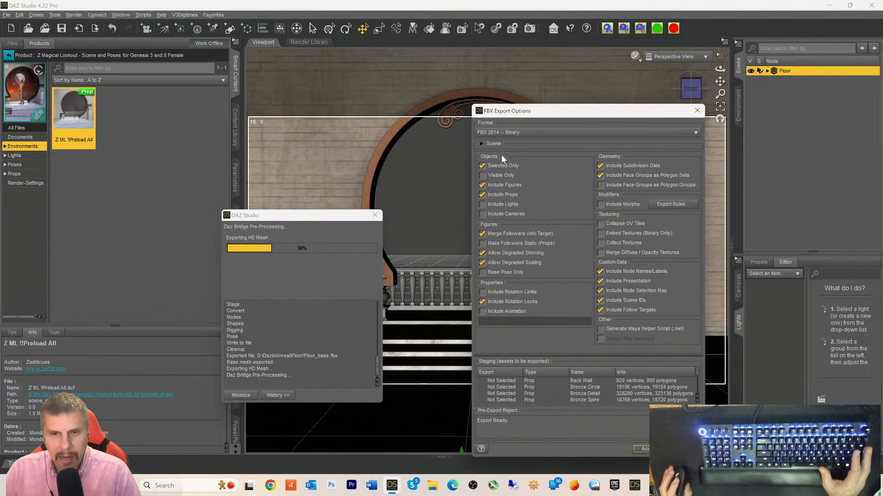
# - Turn off Selected Only so the FBX export includes every prop in the scene
pyautogui.click(482, 166)
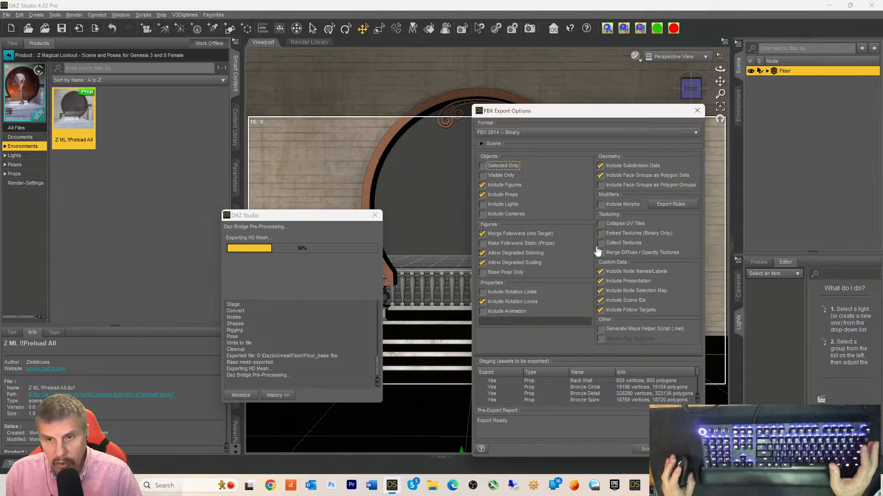
# - Enable Collapse UV Tiles, Embed Textures and Merge Diffuse/Opacity; disable Scene IDs, Follow Targets, Presentation; accept
pyautogui.click(600, 224)
pyautogui.click(600, 233)
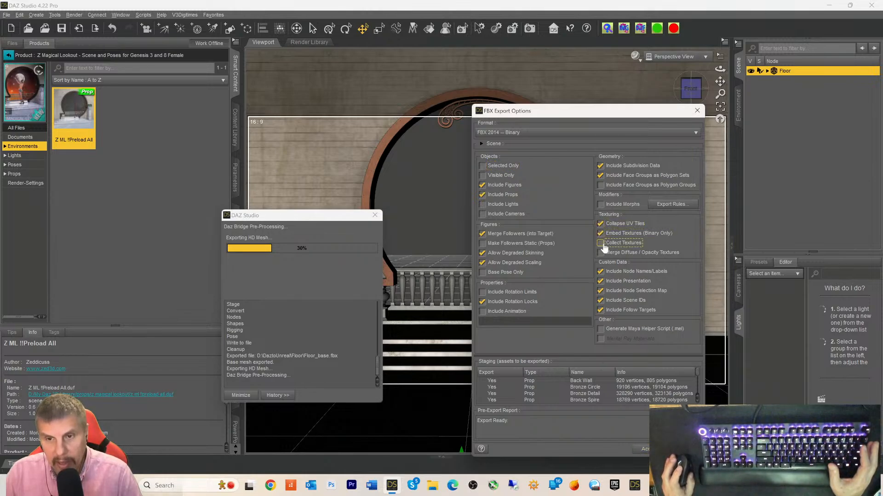
pyautogui.click(600, 252)
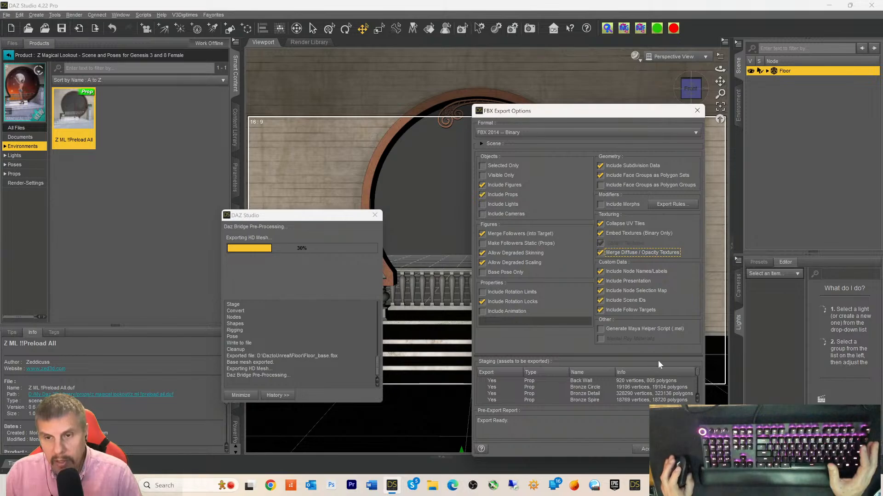
pyautogui.click(601, 300)
pyautogui.click(601, 310)
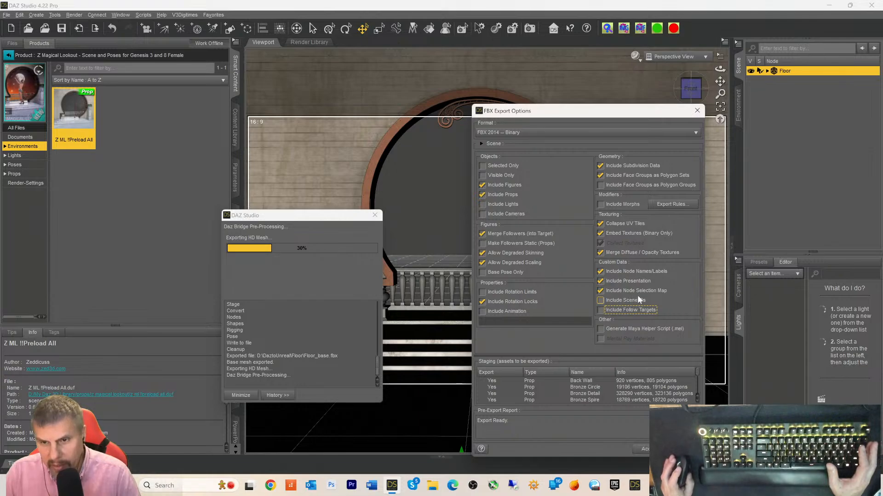
pyautogui.click(600, 281)
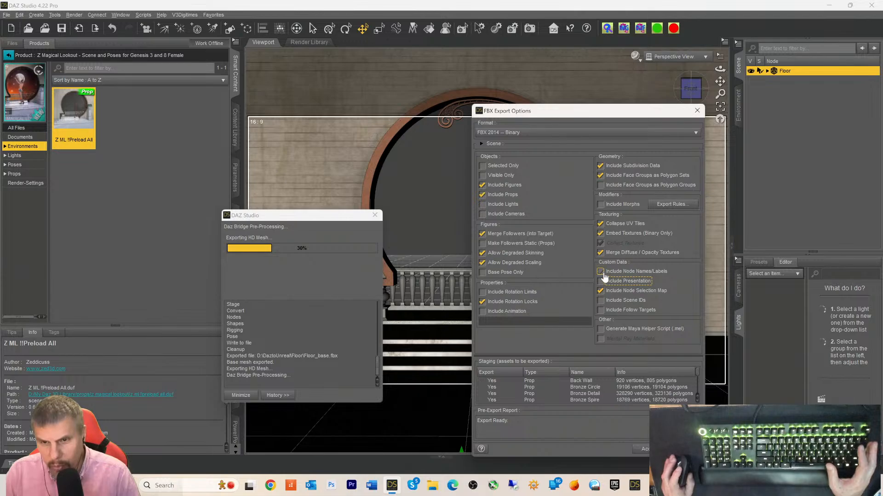
pyautogui.click(601, 271)
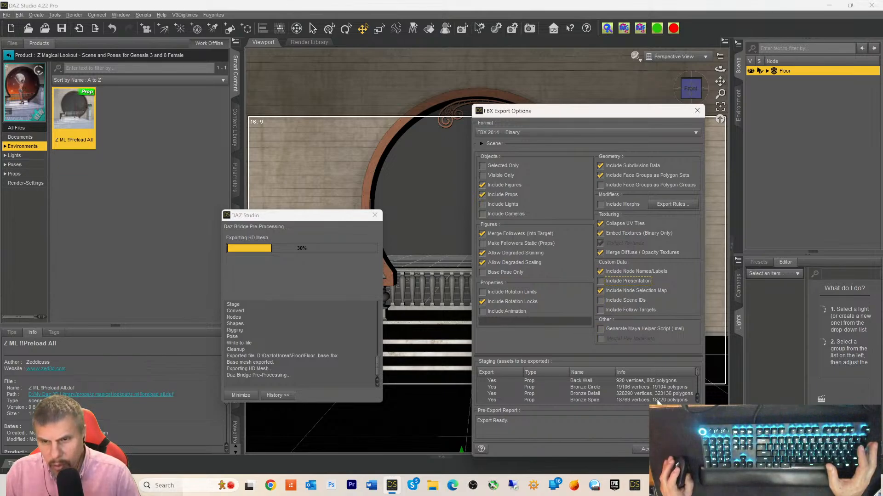
pyautogui.click(653, 450)
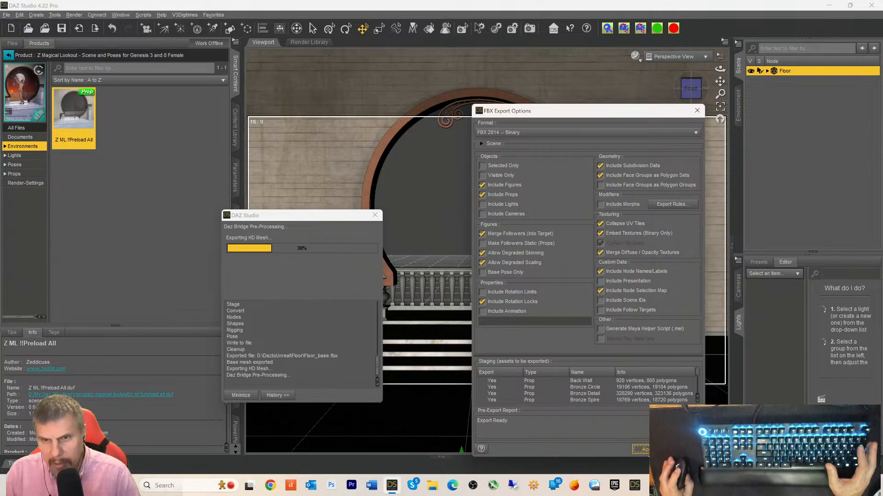
pyautogui.click(644, 179)
pyautogui.click(644, 179)
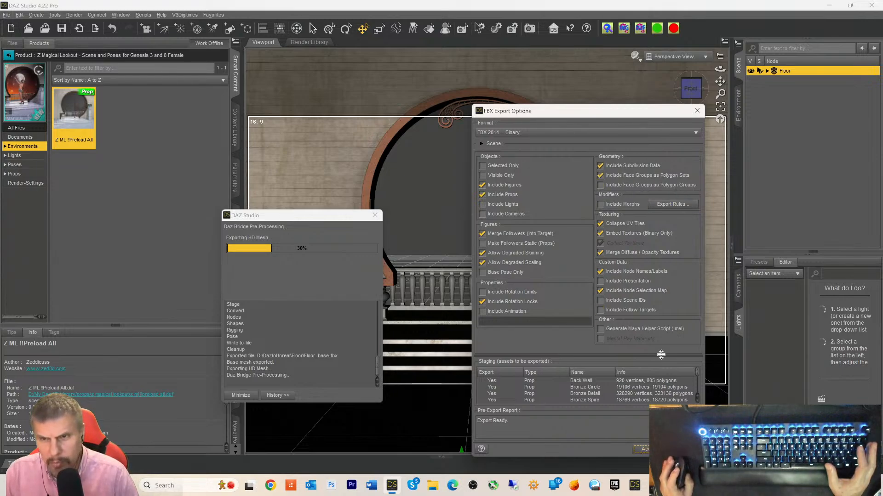
pyautogui.click(643, 450)
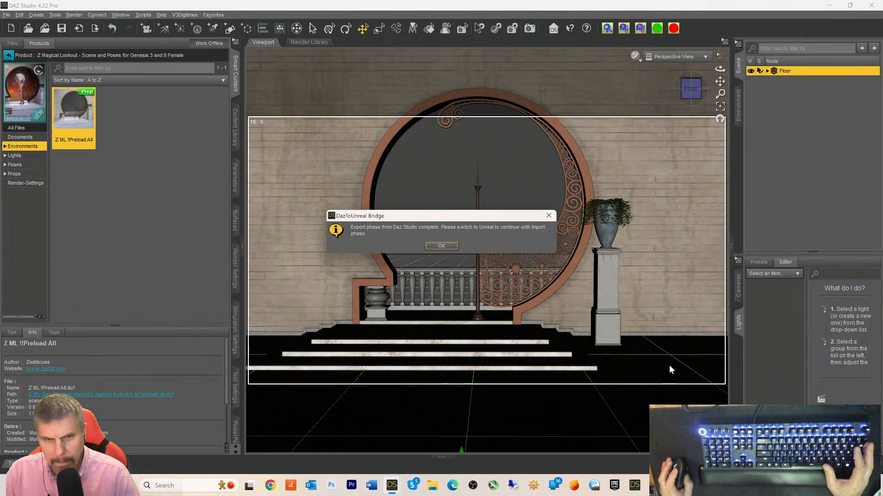
# - Dismiss the export-complete message and minimize DAZ Studio to return to Unreal
pyautogui.click(455, 248)
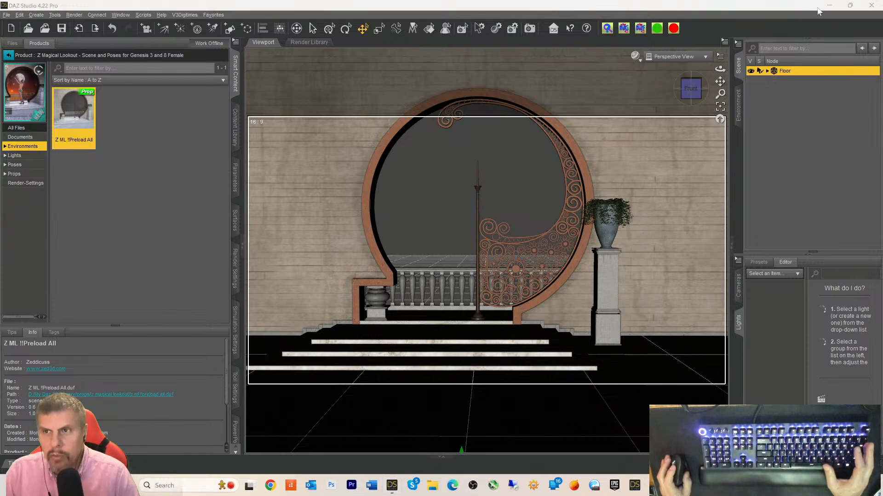
pyautogui.click(831, 5)
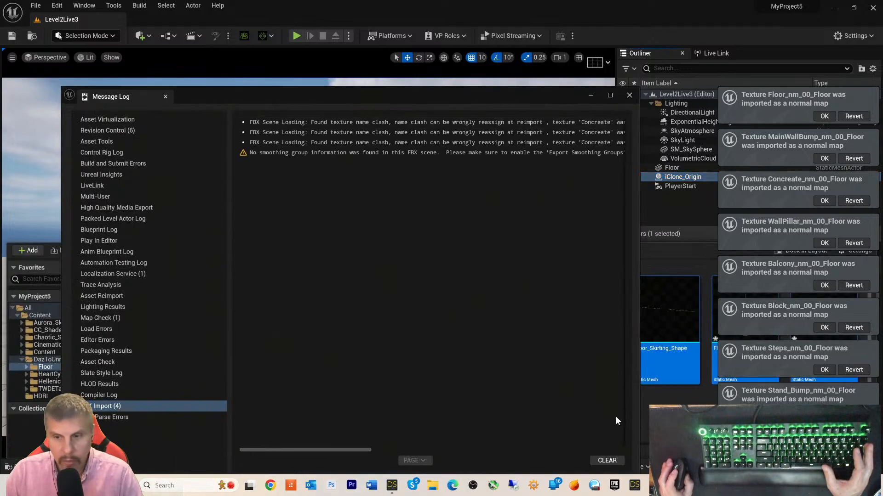
# - Clear and close the Message Log, then place the 12 Floor meshes from the Content Drawer into Level2Live3
pyautogui.click(607, 460)
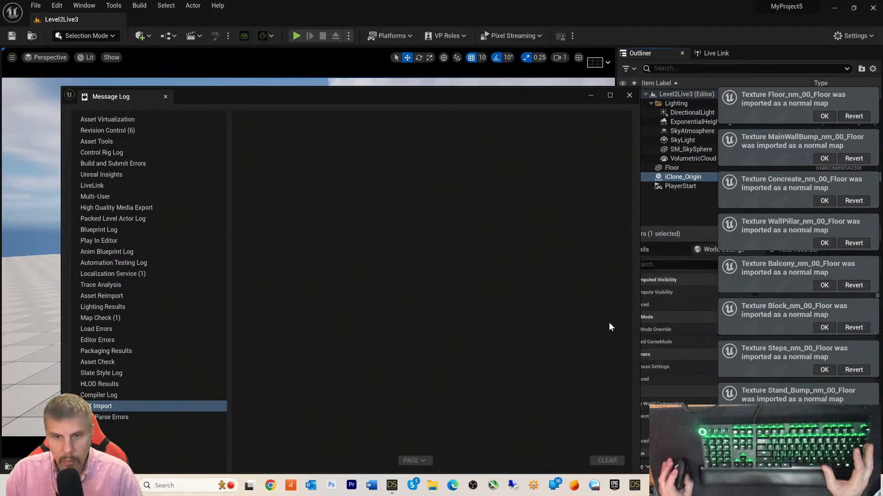
pyautogui.click(629, 95)
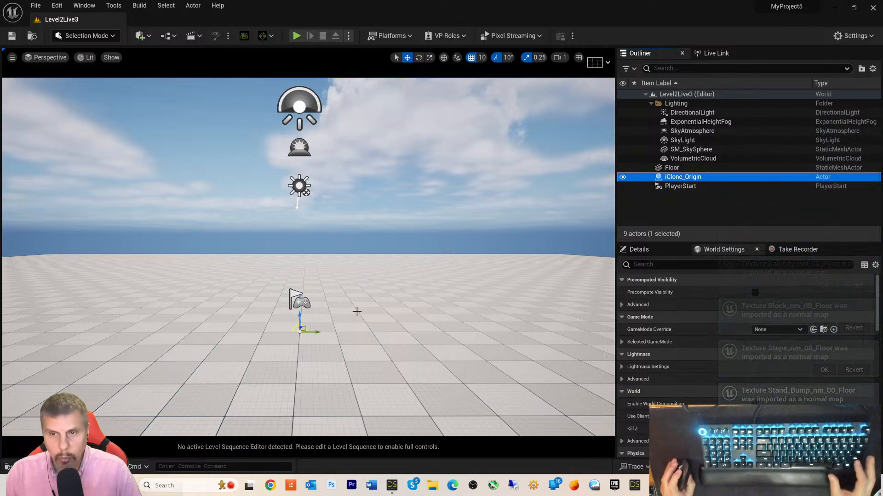
pyautogui.hotkey('ctrl', 'space')
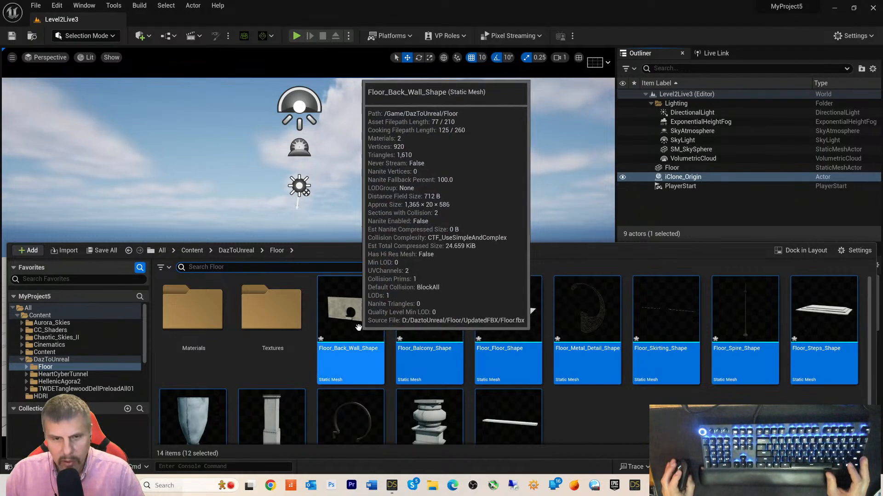
pyautogui.scroll(-2, 575, 193)
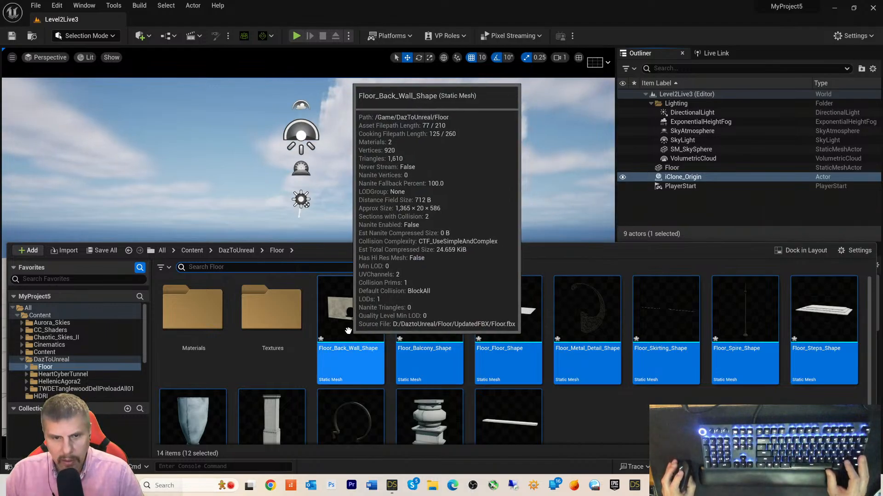
pyautogui.moveTo(385, 338); pyautogui.dragTo(384, 265)
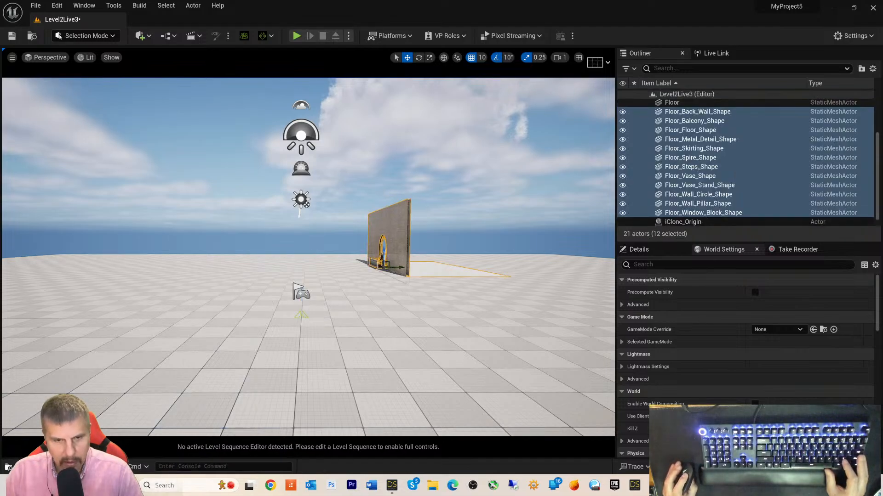
pyautogui.hotkey('ctrl', 'space')
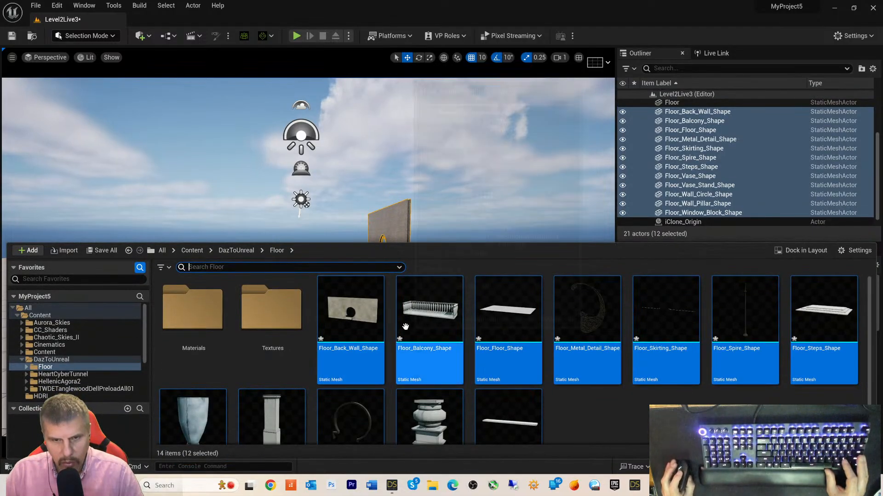
pyautogui.moveTo(351, 321); pyautogui.dragTo(464, 230)
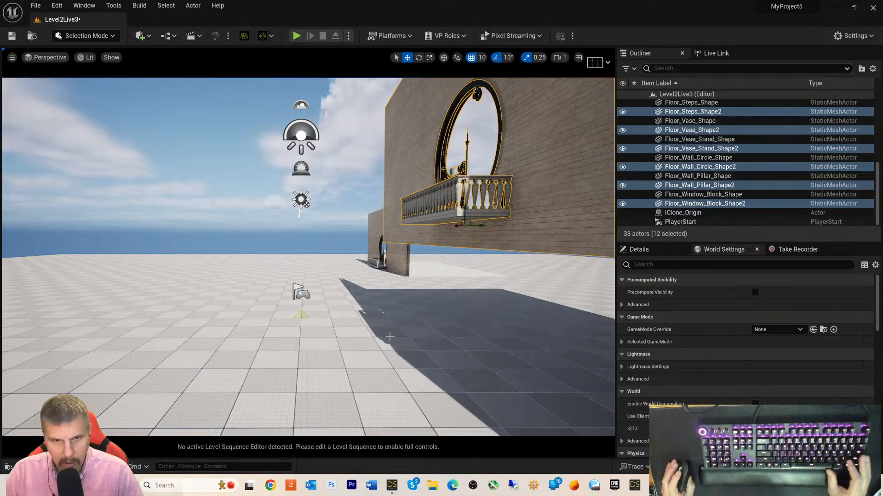
pyautogui.press('w')
pyautogui.moveTo(340, 299); pyautogui.dragTo(339, 299, button='right')
pyautogui.press('s')
pyautogui.keyDown('alt'); pyautogui.moveTo(252, 335); pyautogui.dragTo(252, 335); pyautogui.keyUp('alt')
pyautogui.click(135, 271)
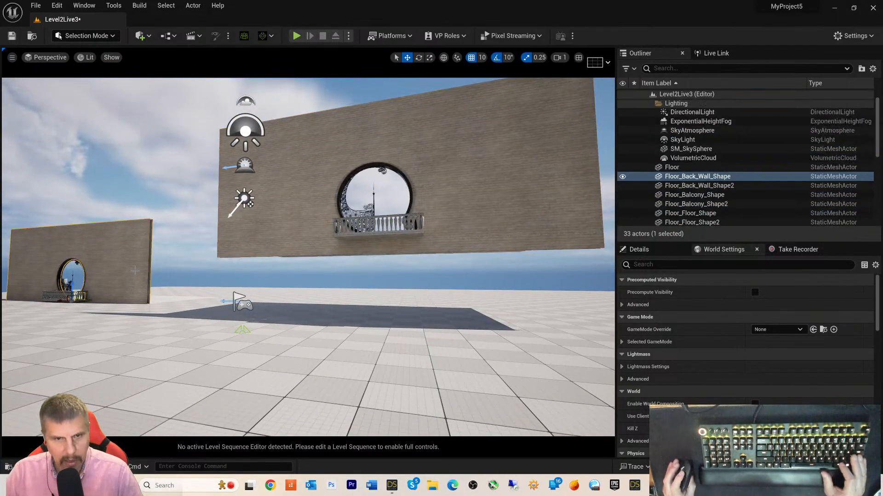
pyautogui.press('Delete')
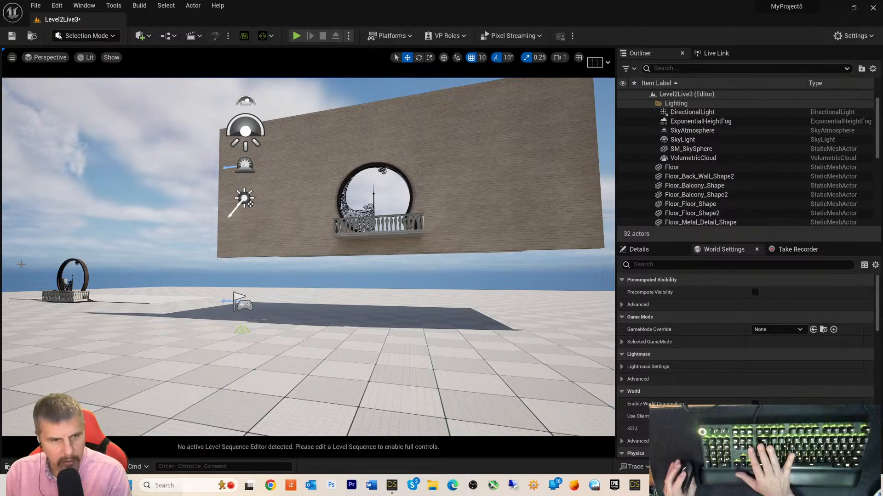
pyautogui.moveTo(11, 306); pyautogui.dragTo(11, 306)
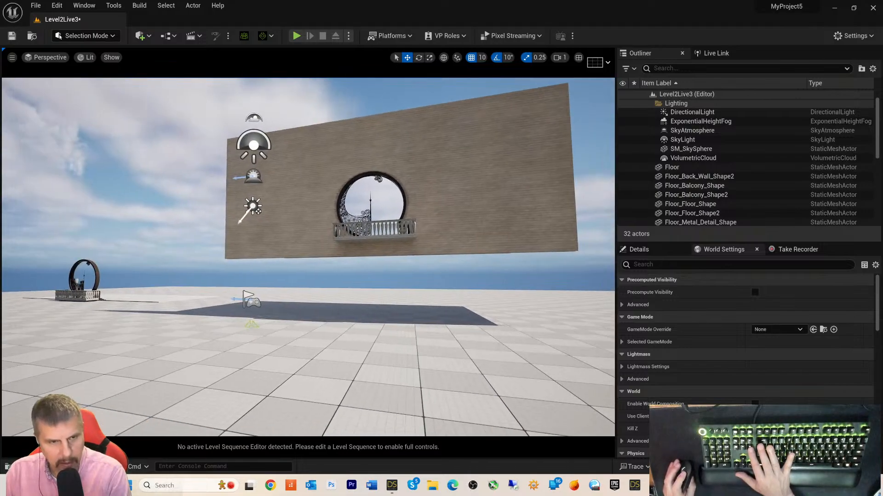
pyautogui.click(84, 295)
pyautogui.hotkey('ctrl', 'z')
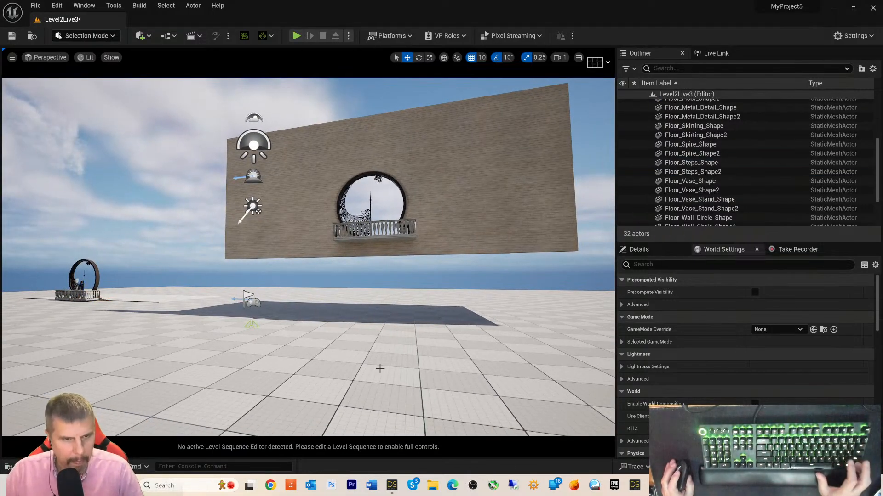
pyautogui.hotkey('ctrl', 'z')
pyautogui.hotkey('ctrl', 'z')
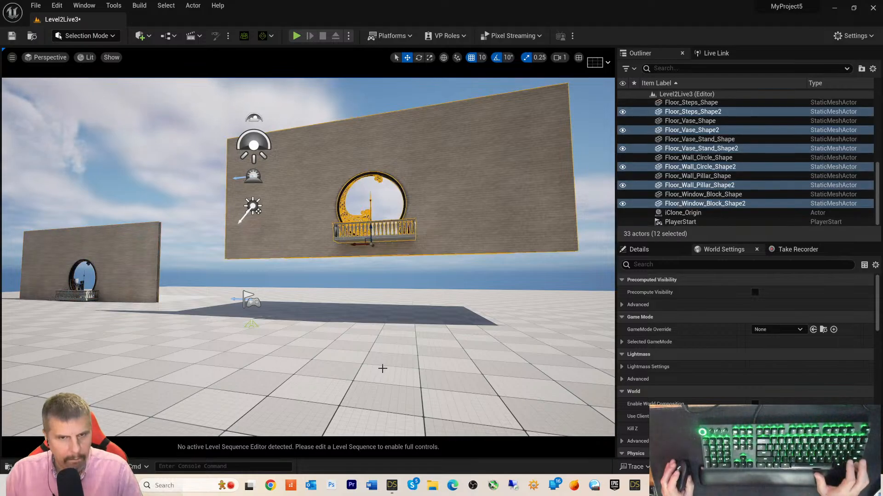
pyautogui.hotkey('ctrl', 'z')
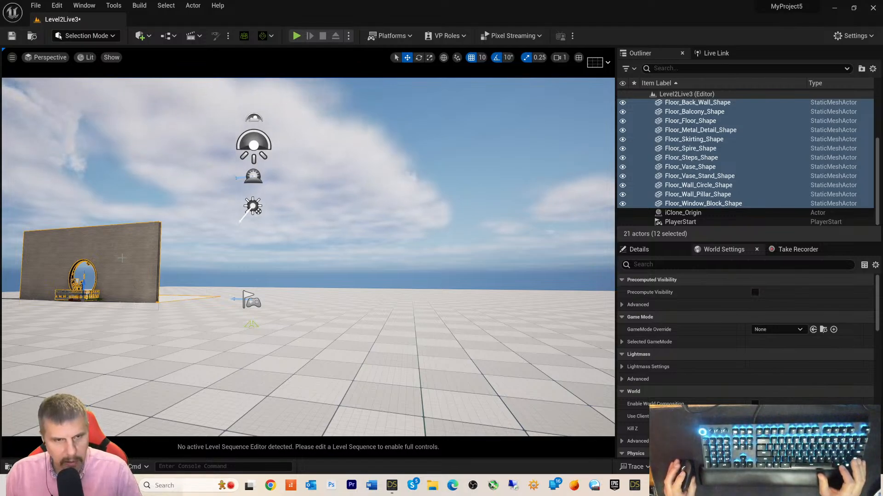
pyautogui.scroll(3, 714, 150)
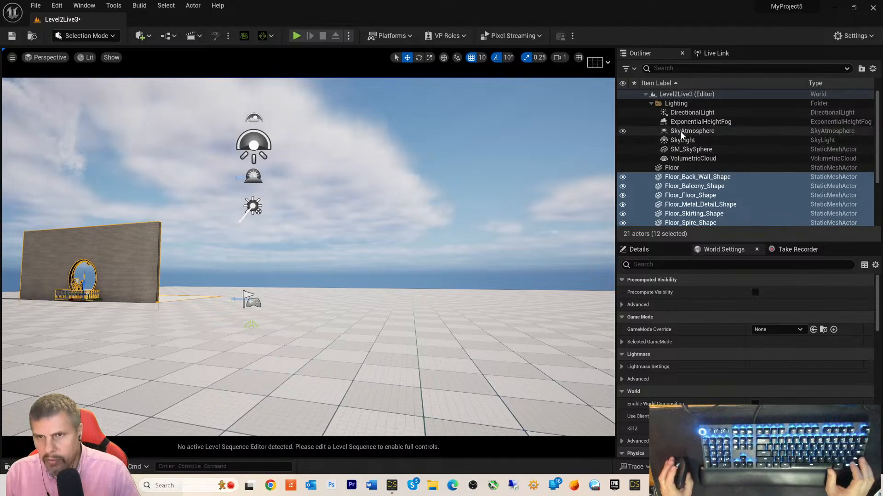
# - Reset the location of Floor through Floor_Window_Block_Shape to the world origin
pyautogui.click(670, 169)
pyautogui.scroll(-3, 701, 202)
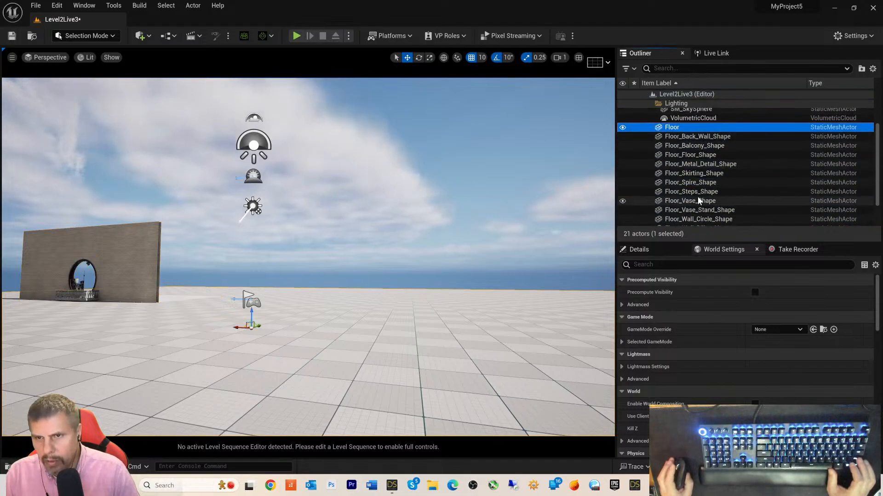
pyautogui.keyDown('shift'); pyautogui.click(704, 205); pyautogui.keyUp('shift')
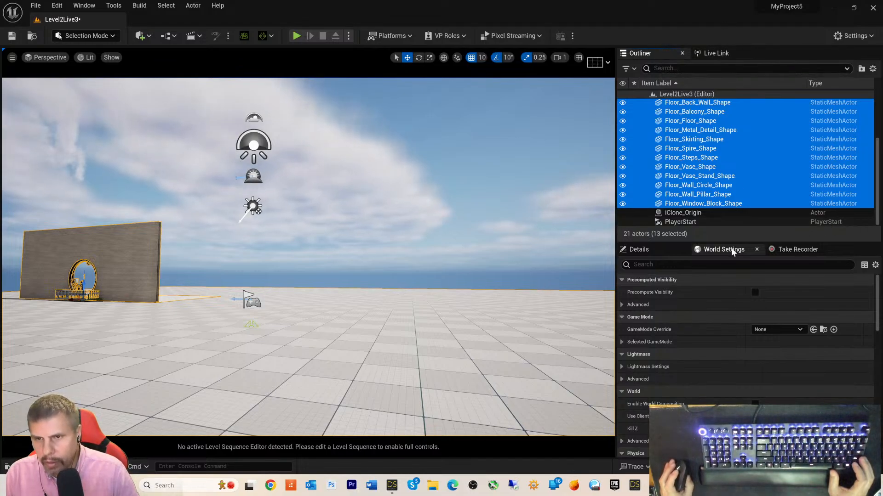
pyautogui.click(669, 249)
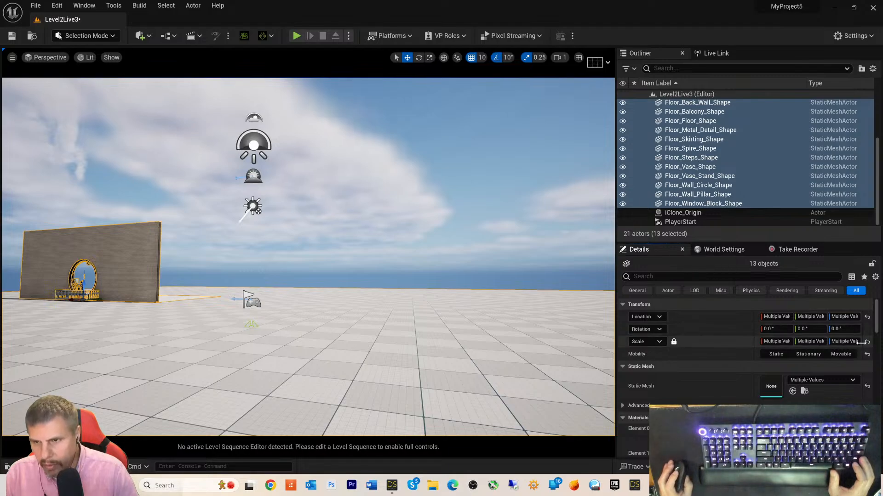
pyautogui.click(867, 318)
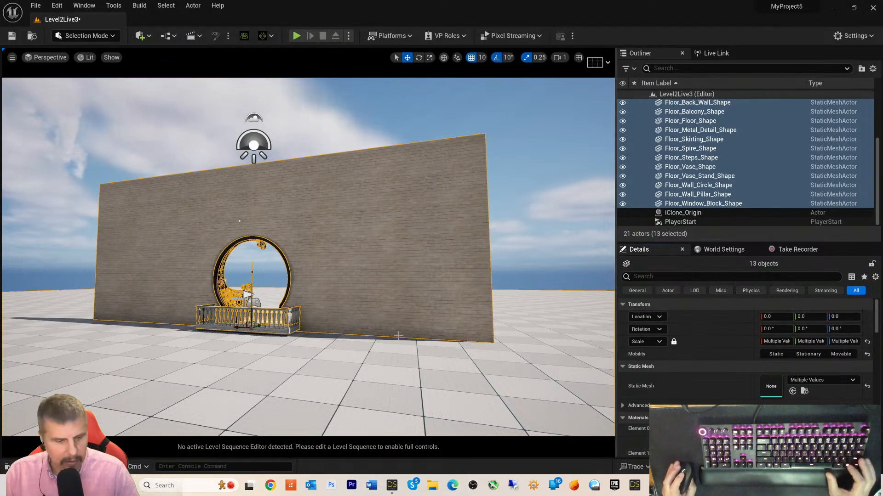
pyautogui.scroll(5, 398, 336)
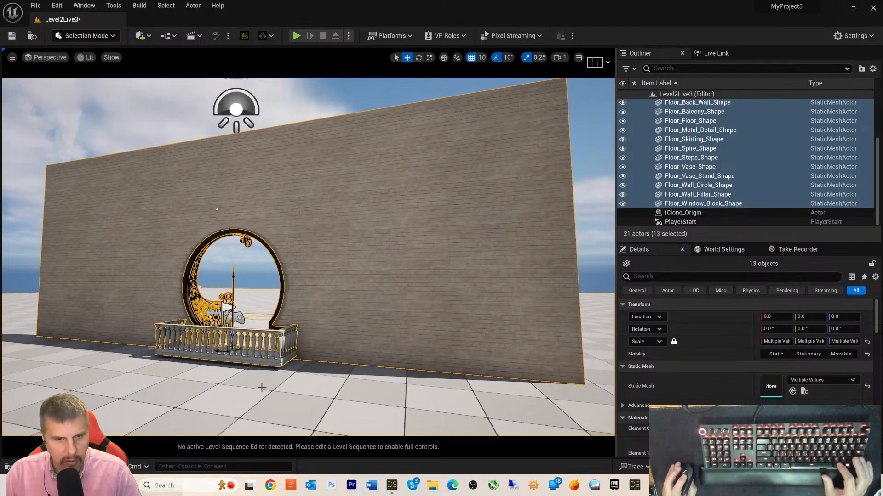
pyautogui.moveTo(262, 388)
pyautogui.keyDown('alt'); pyautogui.mouseDown()
pyautogui.moveTo(322, 398)
pyautogui.moveTo(301, 398)
pyautogui.moveTo(334, 376)
pyautogui.moveTo(91, 380)
pyautogui.moveTo(261, 375)
pyautogui.mouseUp(); pyautogui.keyUp('alt')
pyautogui.moveTo(599, 344)
pyautogui.keyDown('alt'); pyautogui.mouseDown()
pyautogui.moveTo(630, 317)
pyautogui.moveTo(597, 359)
pyautogui.moveTo(597, 344)
pyautogui.moveTo(584, 344)
pyautogui.moveTo(593, 349)
pyautogui.mouseUp(); pyautogui.keyUp('alt')
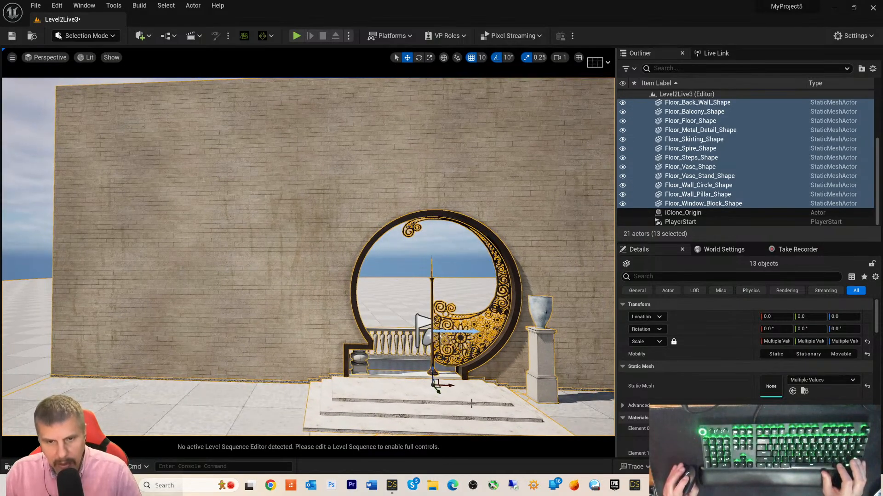
# - Move iClone_Origin to Y 50, in front of the arch steps
pyautogui.click(684, 212)
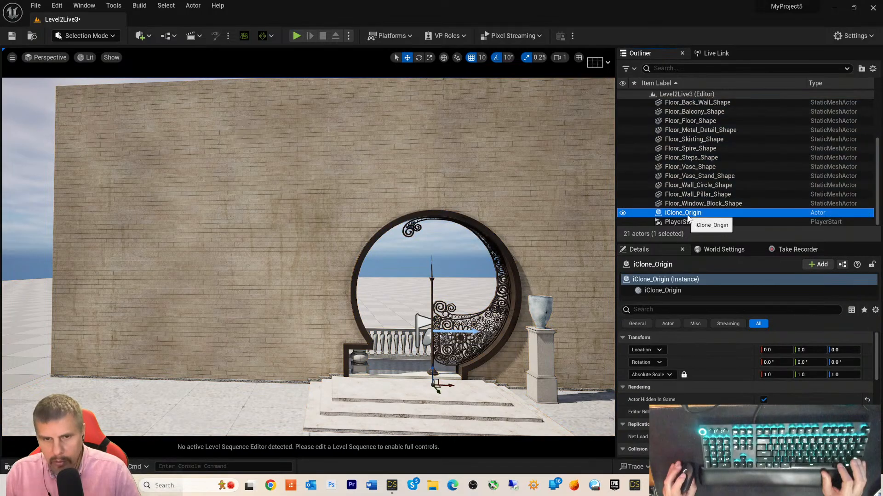
pyautogui.scroll(2, 477, 371)
pyautogui.scroll(-7, 482, 370)
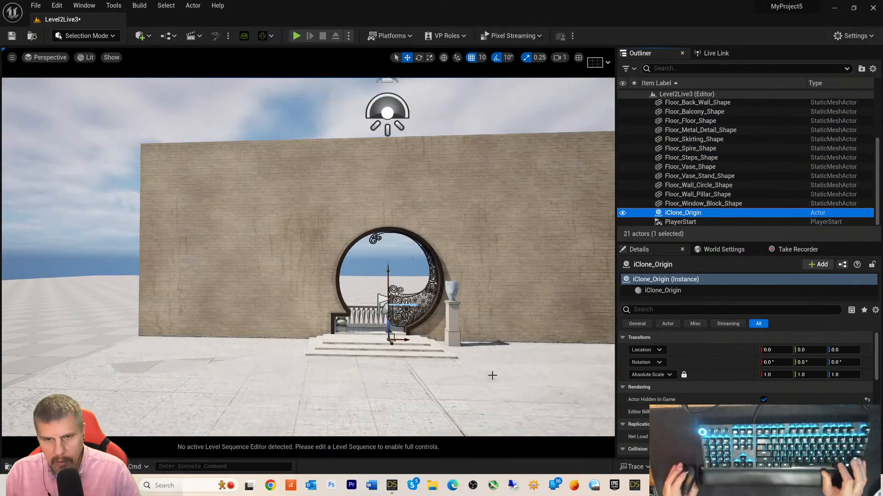
pyautogui.scroll(2, 491, 376)
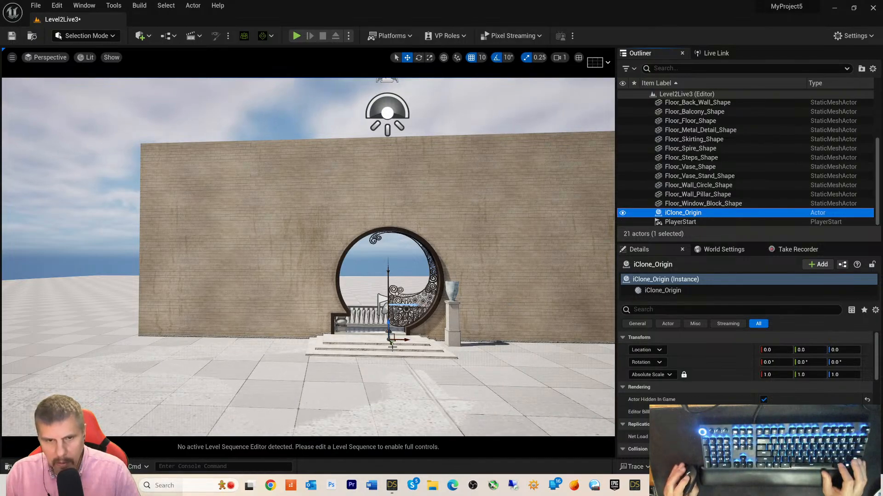
pyautogui.moveTo(392, 346); pyautogui.dragTo(397, 354)
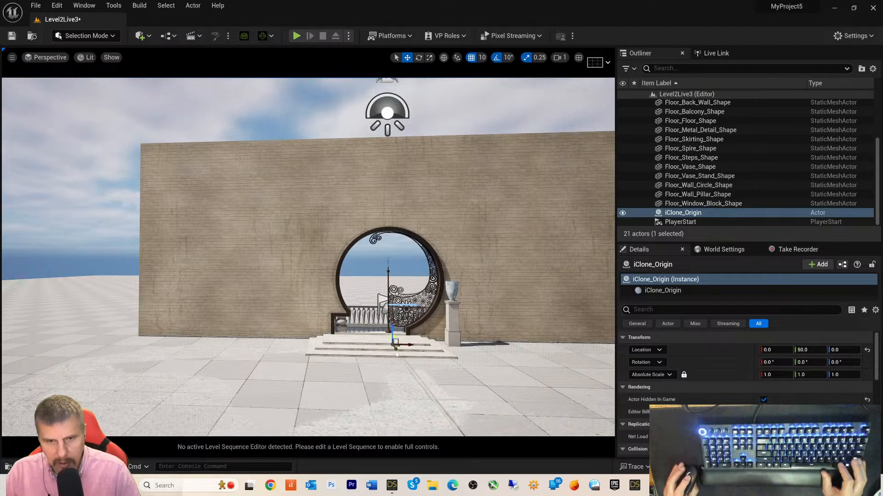
pyautogui.scroll(5, 532, 393)
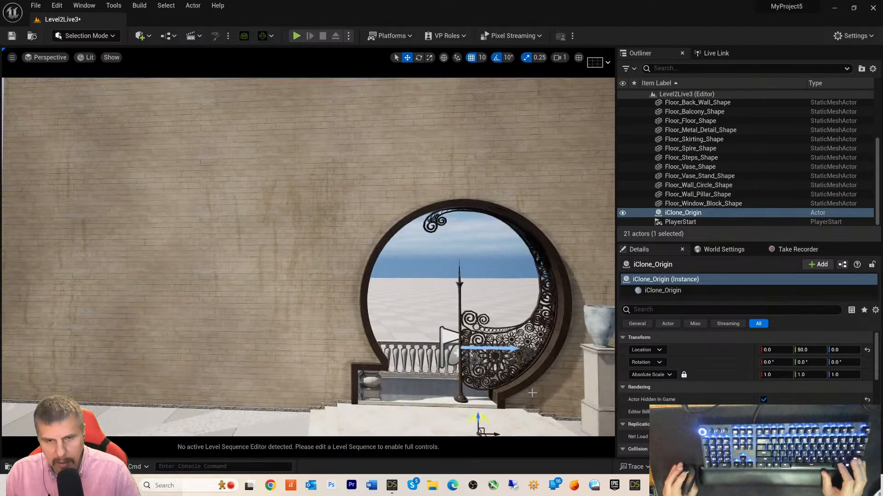
pyautogui.scroll(-3, 532, 393)
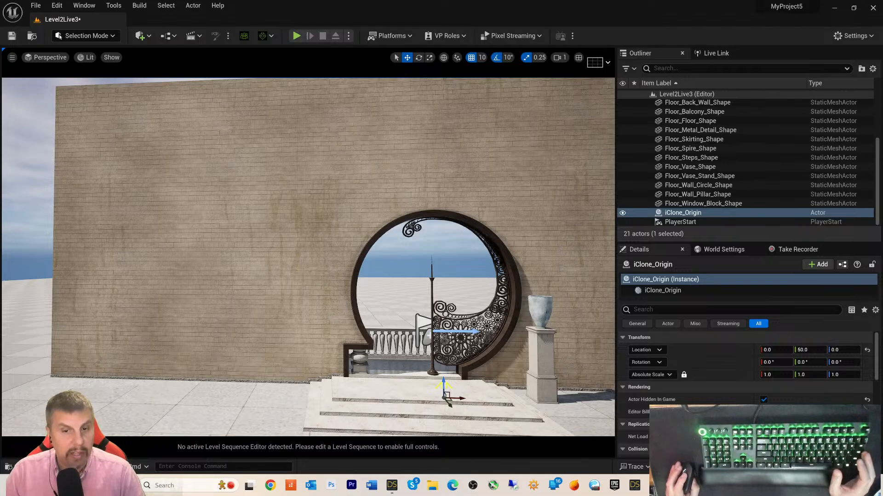
pyautogui.scroll(4, 683, 175)
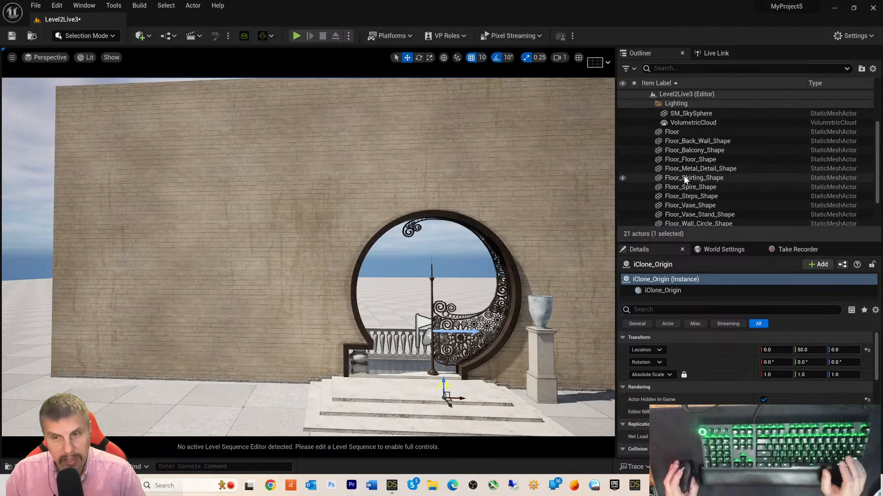
pyautogui.scroll(-1, 692, 170)
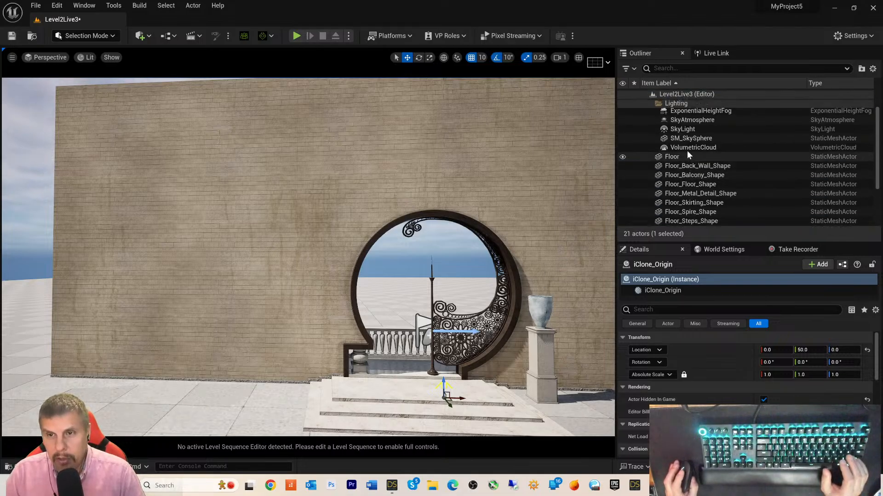
pyautogui.scroll(1, 688, 154)
pyautogui.click(673, 168)
pyautogui.scroll(-3, 717, 193)
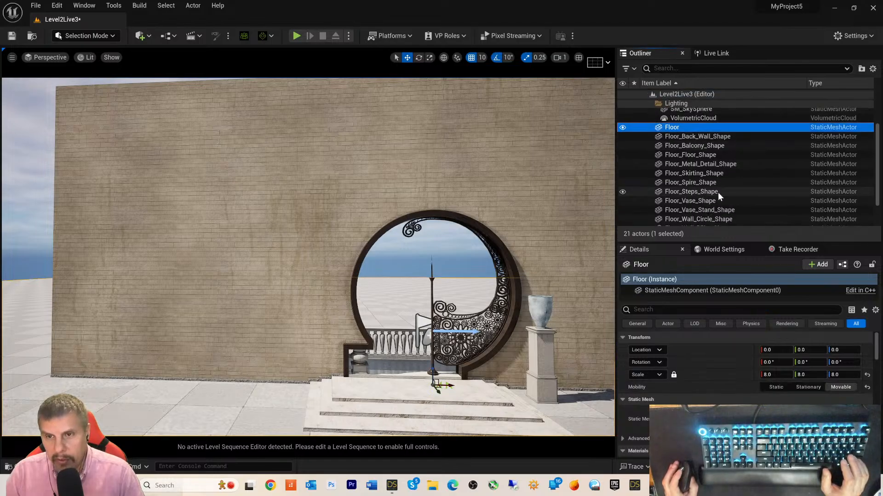
pyautogui.keyDown('shift'); pyautogui.click(715, 203); pyautogui.keyUp('shift')
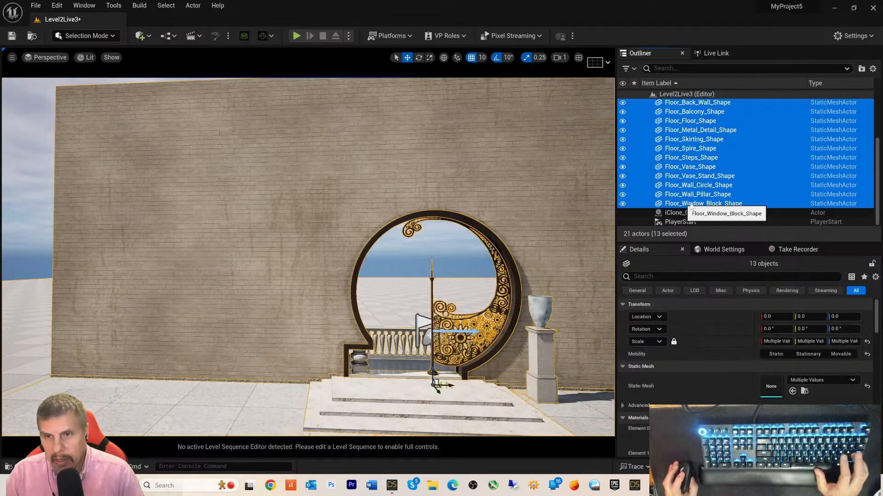
pyautogui.rightClick(679, 129)
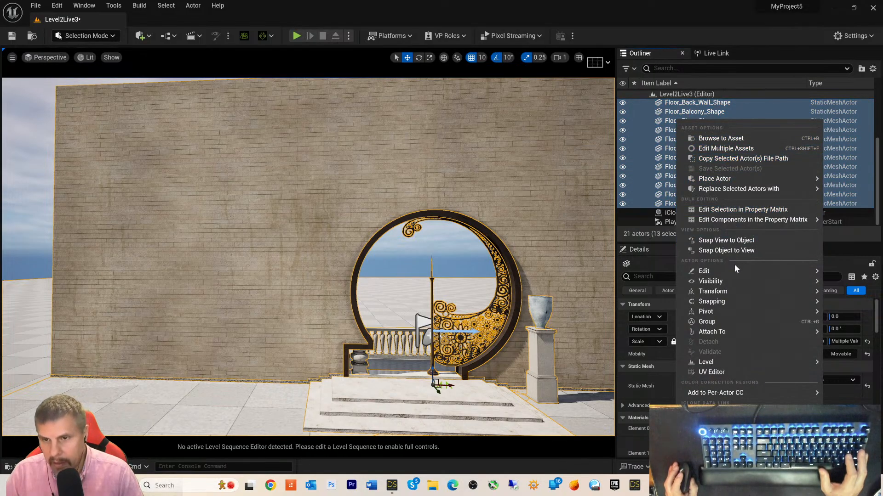
pyautogui.moveTo(724, 333)
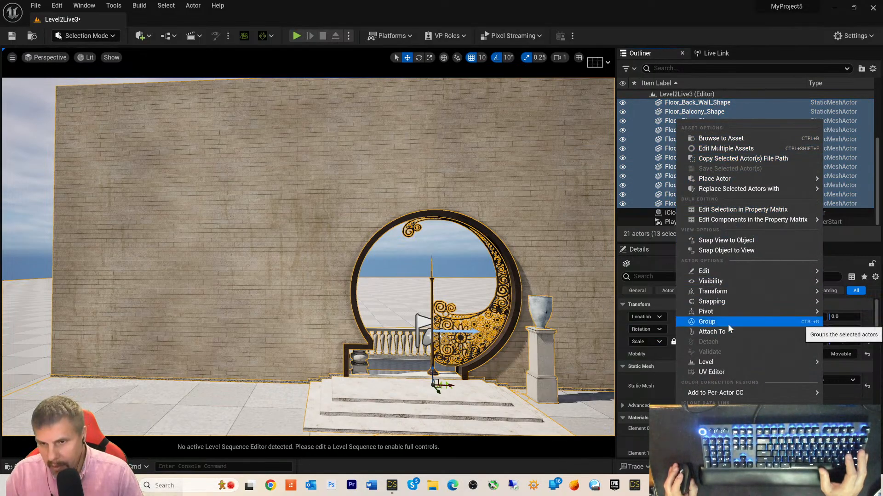
pyautogui.click(709, 17)
pyautogui.scroll(4, 693, 144)
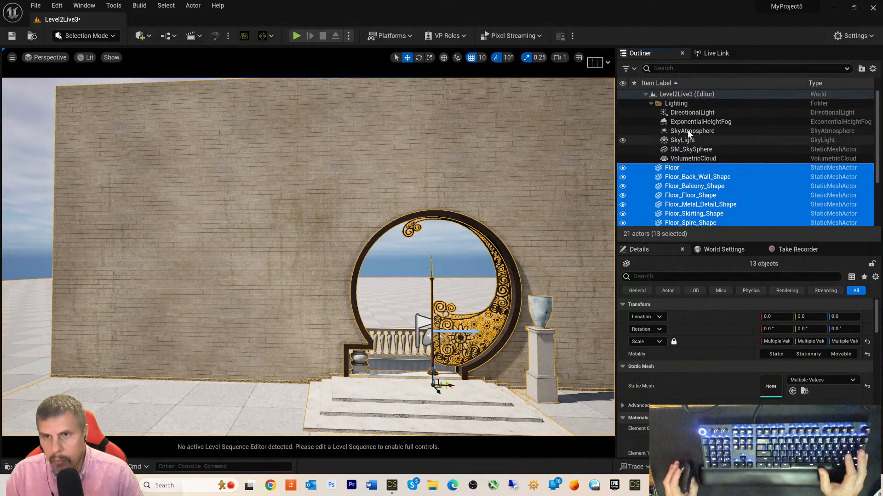
pyautogui.click(682, 95)
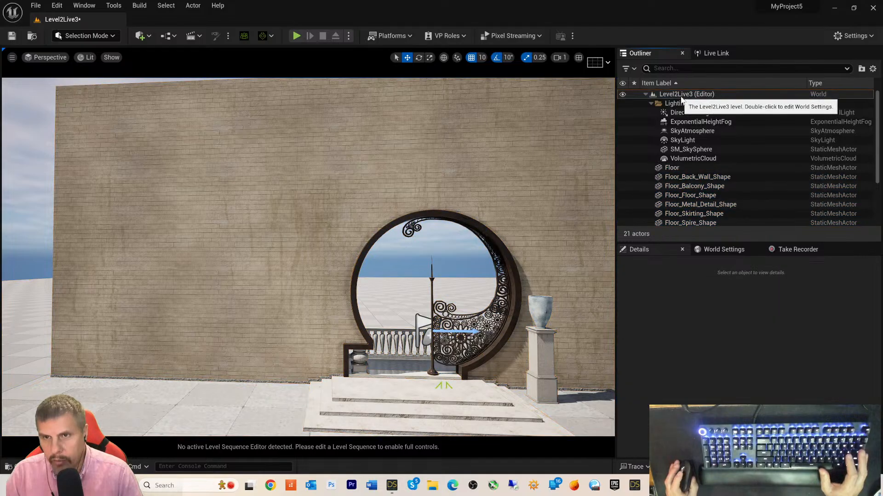
# - Sort the Outliner actor list in descending name order and refresh the Level2Live3 tree
pyautogui.rightClick(682, 95)
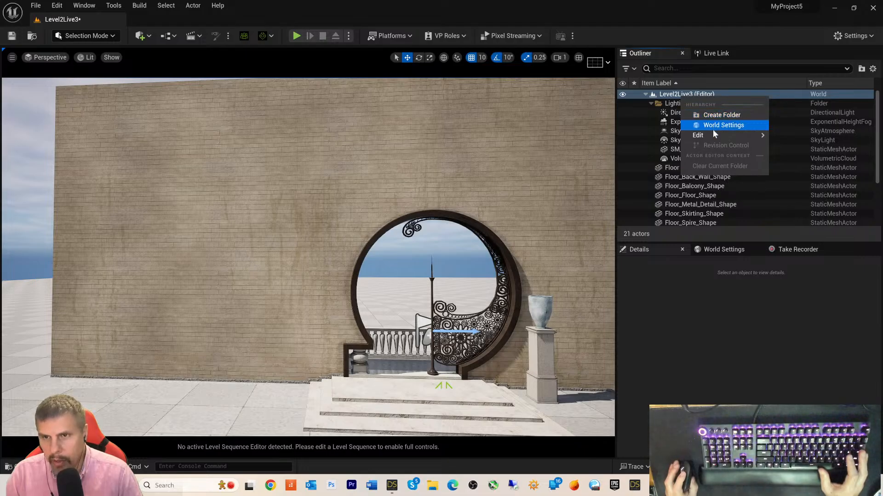
pyautogui.click(726, 82)
pyautogui.click(726, 84)
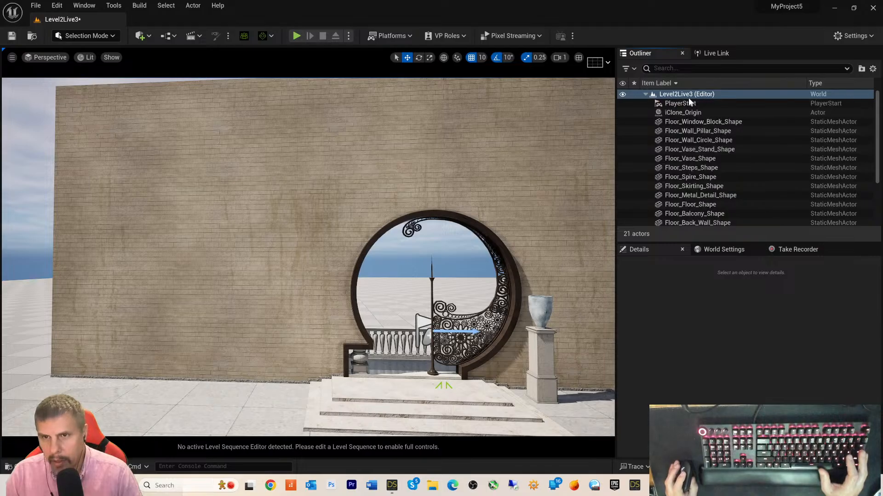
pyautogui.click(645, 95)
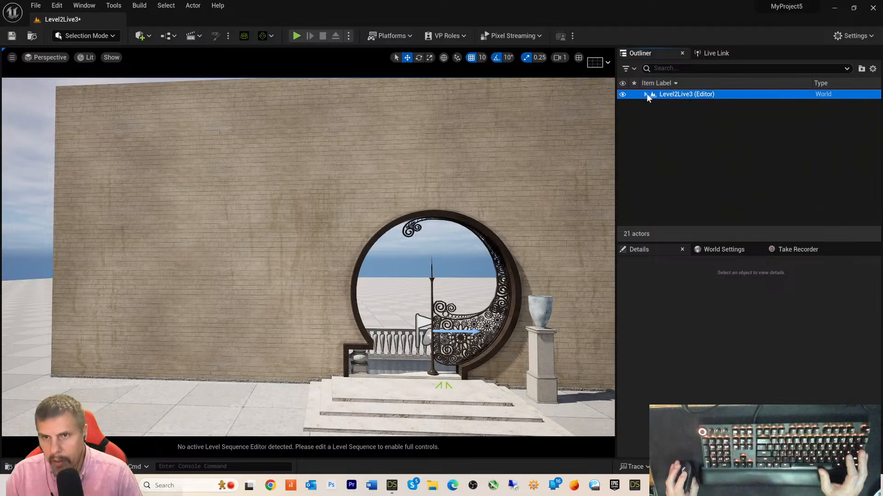
pyautogui.click(646, 94)
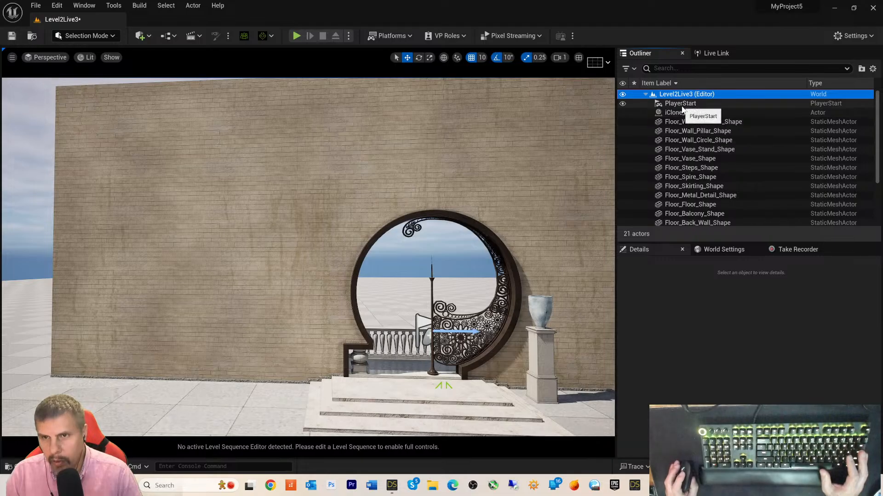
# - Deselect PlayerStart and bring up the Level2Live3 actions menu
pyautogui.rightClick(637, 104)
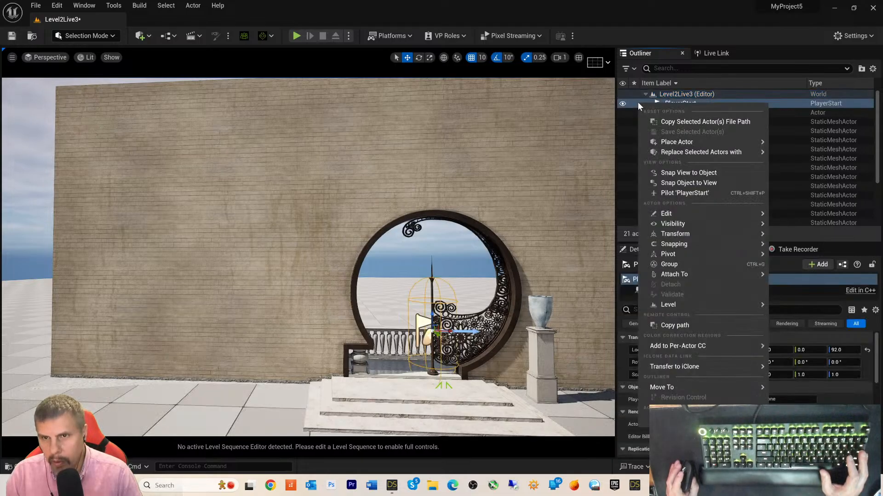
pyautogui.click(699, 26)
pyautogui.click(677, 94)
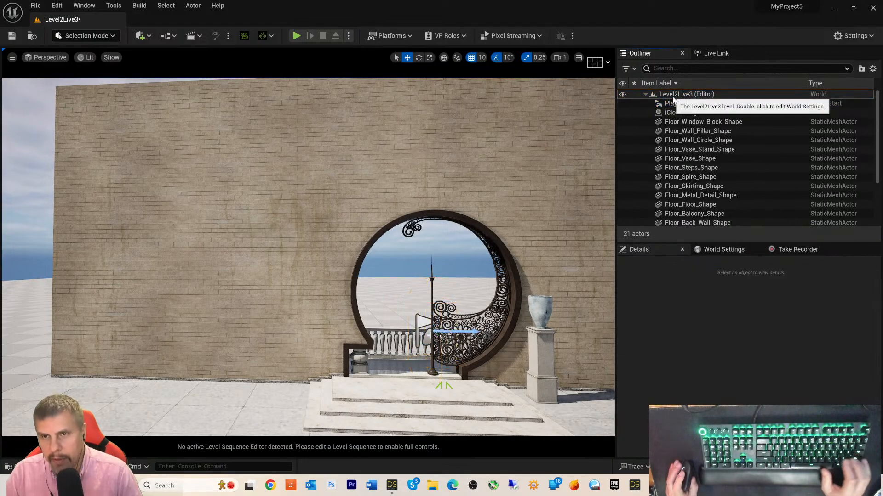
pyautogui.rightClick(674, 95)
# - Create a new Outliner folder named 'Scene Items'
pyautogui.click(688, 115)
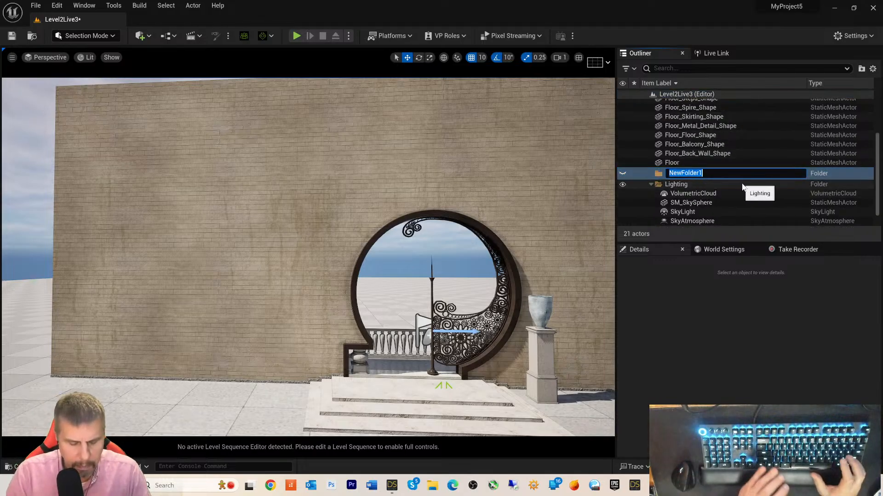
pyautogui.write('Sce')
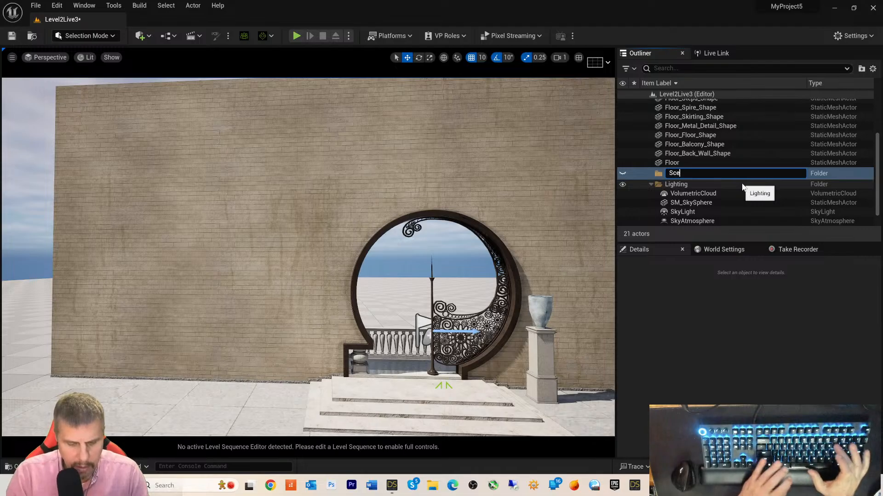
pyautogui.write('ne')
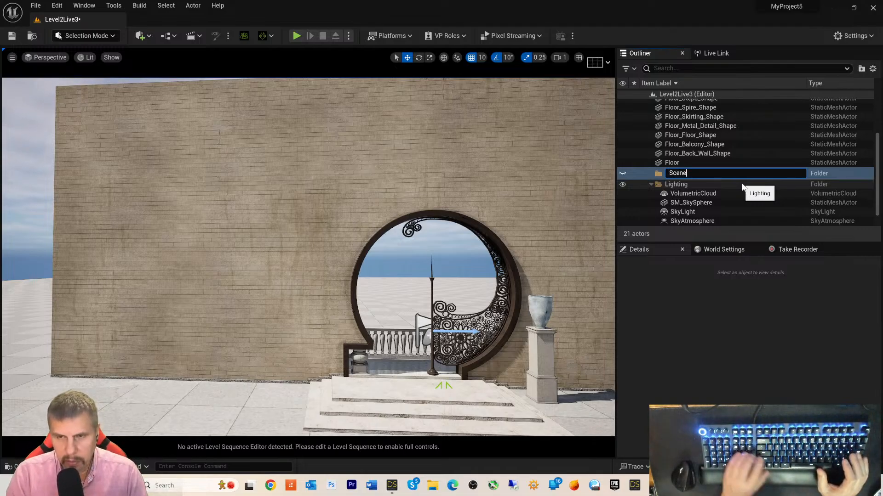
pyautogui.write(' Ite')
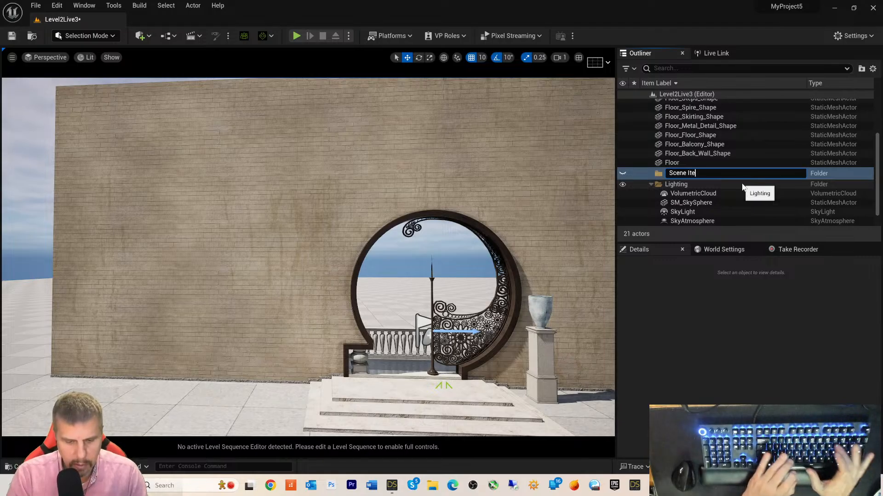
pyautogui.write('ms')
pyautogui.press('Return')
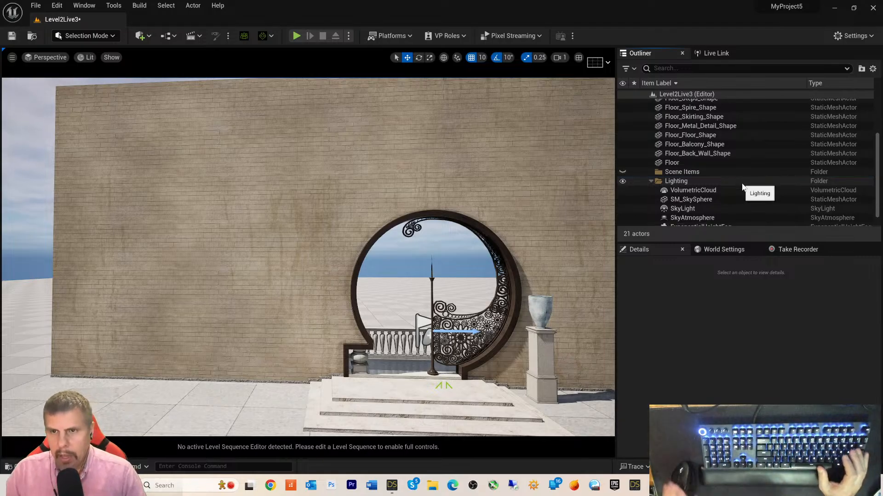
# - Move all 13 Floor meshes into the Scene Items folder and collapse it
pyautogui.click(667, 163)
pyautogui.scroll(3, 680, 147)
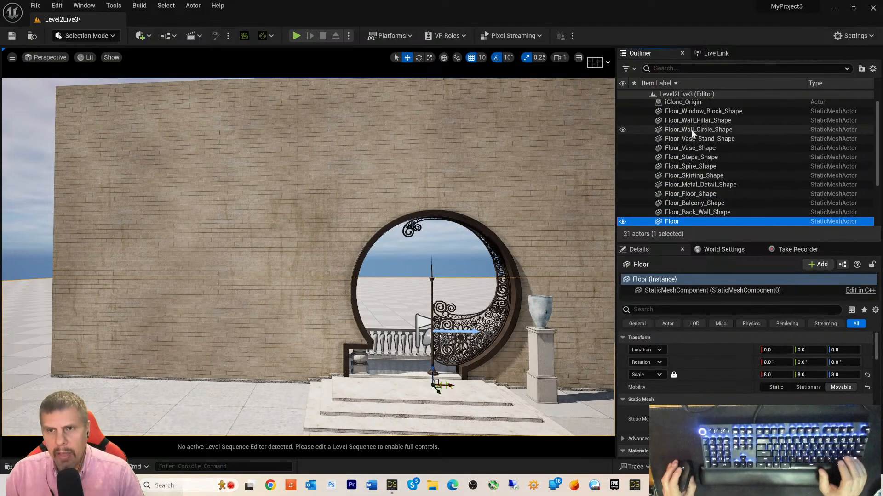
pyautogui.keyDown('shift'); pyautogui.click(687, 123); pyautogui.keyUp('shift')
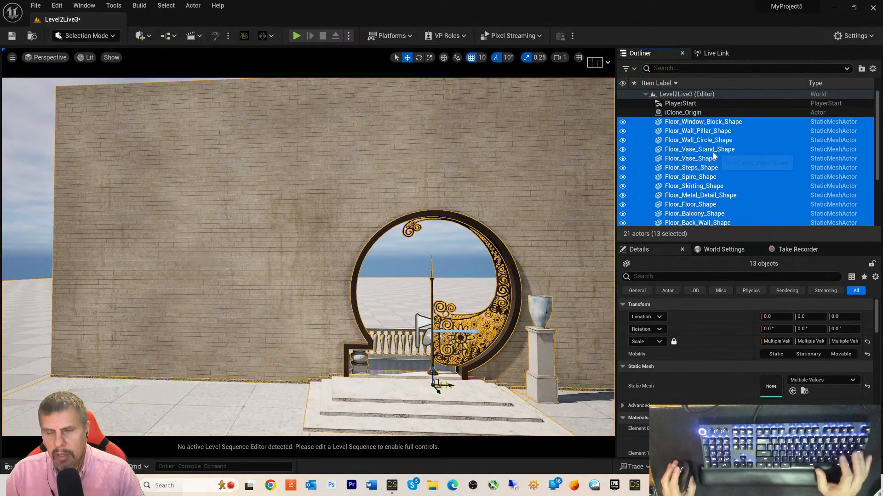
pyautogui.scroll(-4, 678, 138)
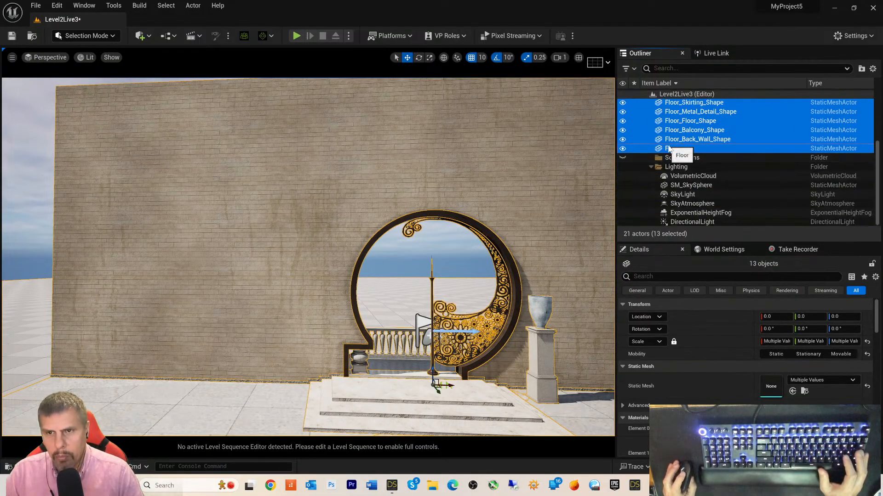
pyautogui.moveTo(670, 148); pyautogui.dragTo(676, 160)
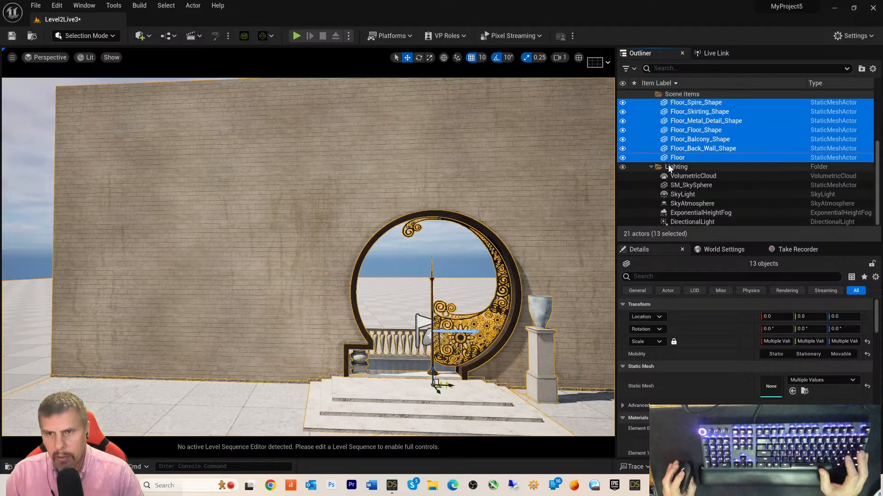
pyautogui.scroll(2, 683, 158)
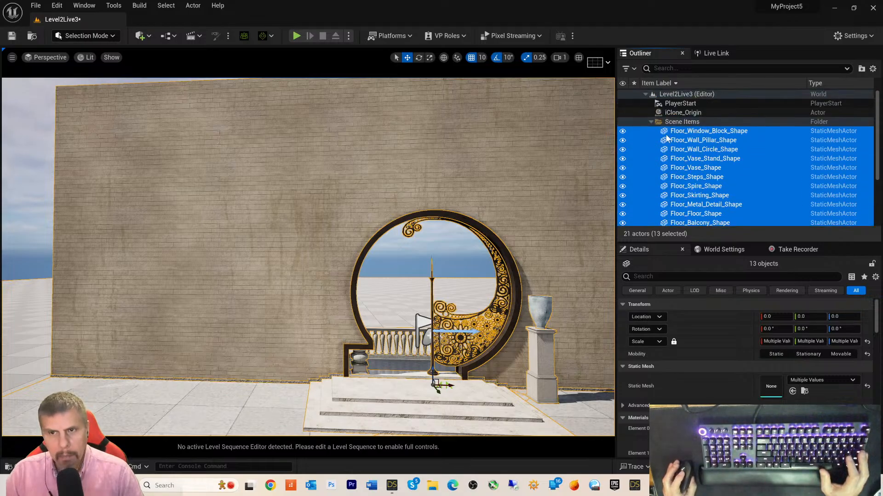
pyautogui.click(651, 121)
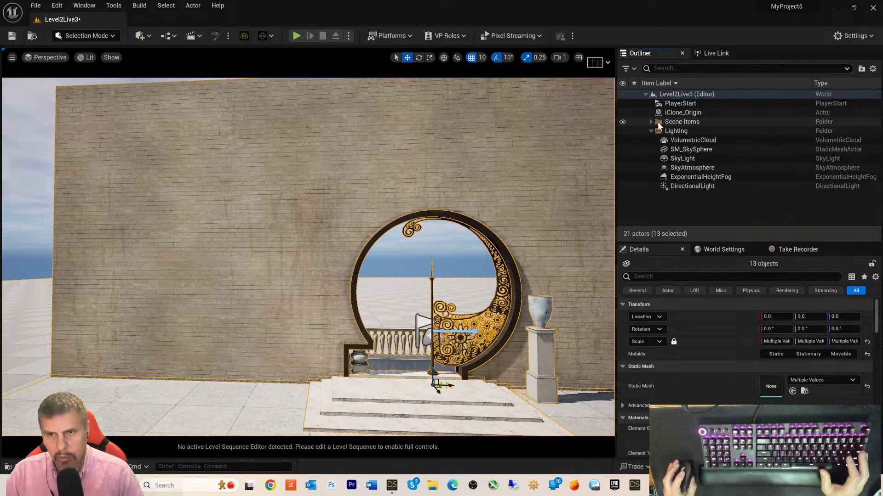
# - Clear the selection and check the contents of the Scene Items folder
pyautogui.click(662, 123)
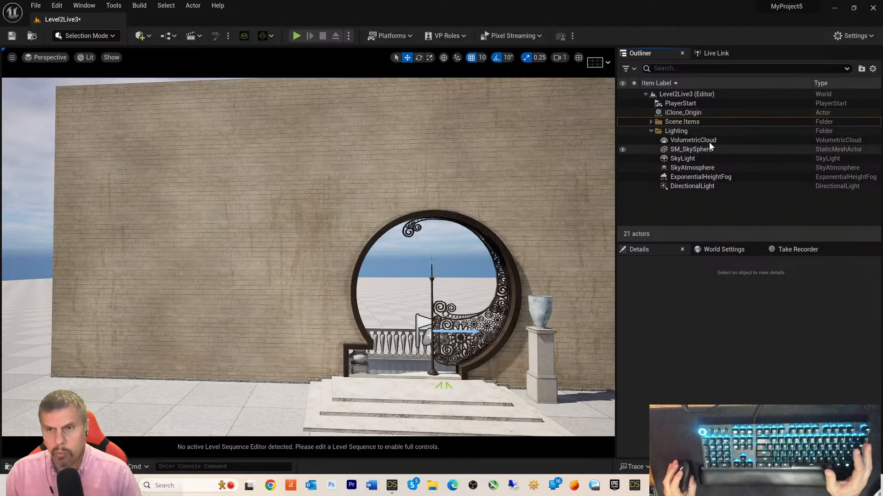
pyautogui.click(650, 122)
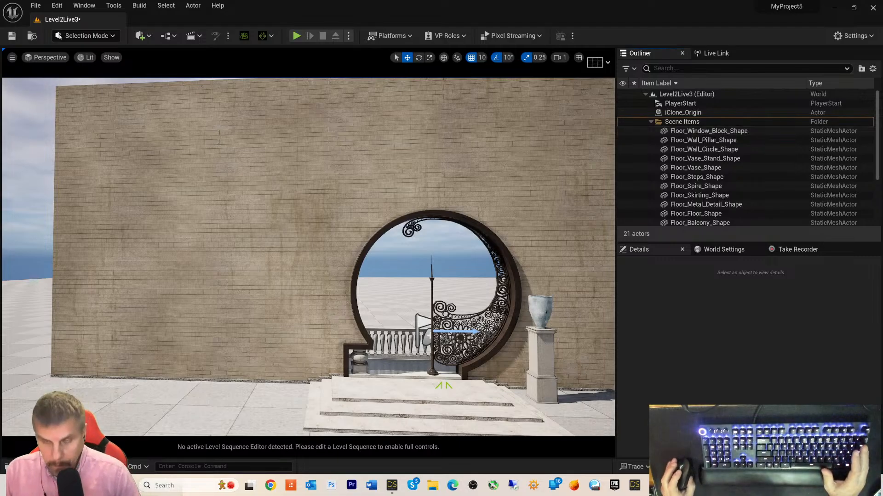
pyautogui.click(652, 122)
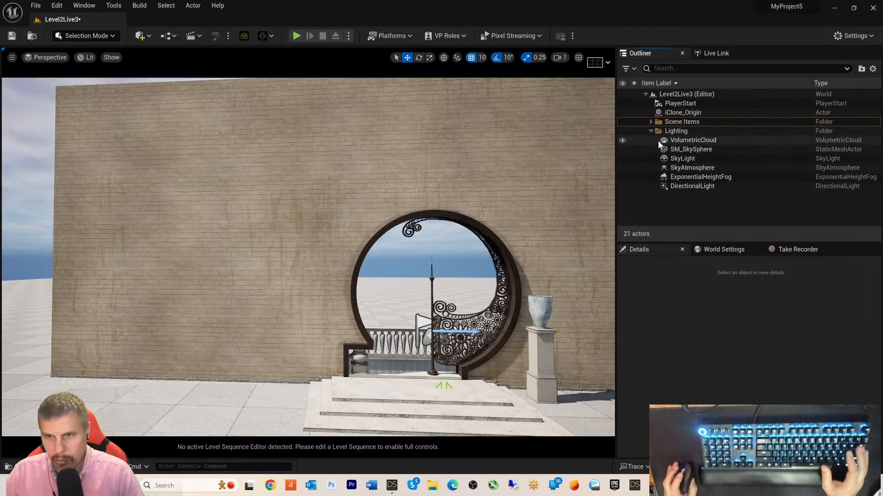
# - Inspect PlayerStart and iClone_Origin, then start iClone 8's Transfer File to Unreal
pyautogui.click(677, 102)
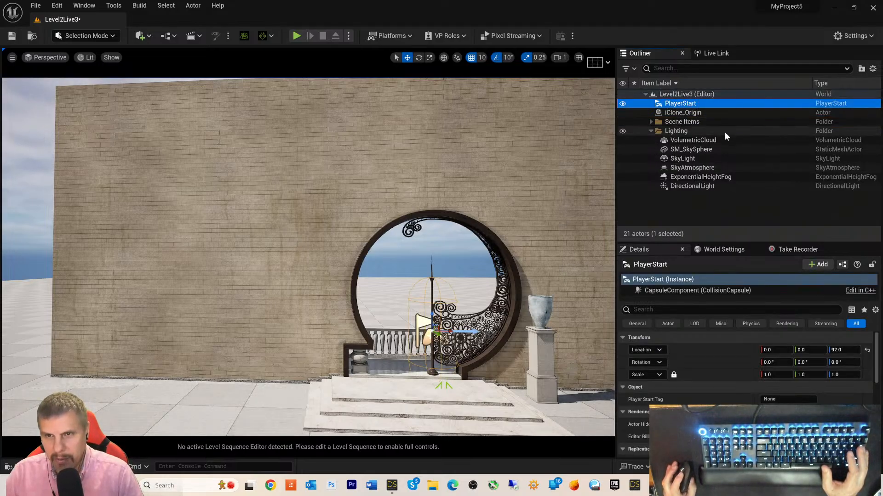
pyautogui.click(683, 113)
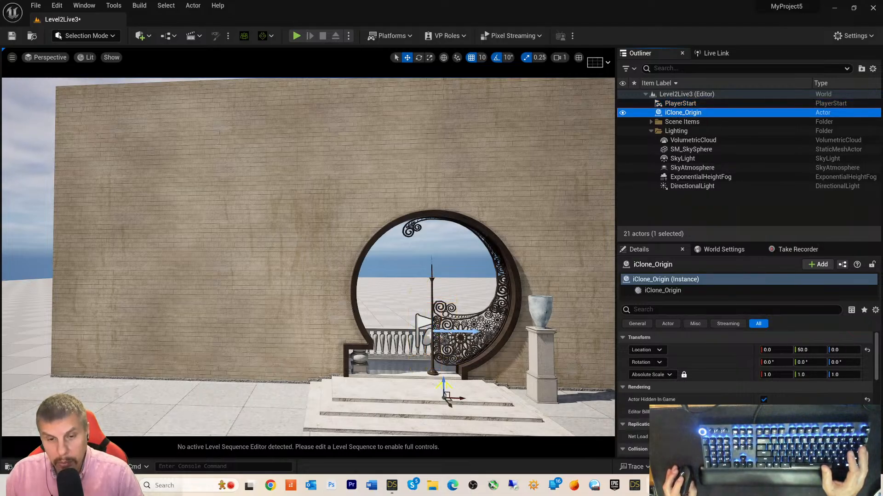
pyautogui.click(674, 486)
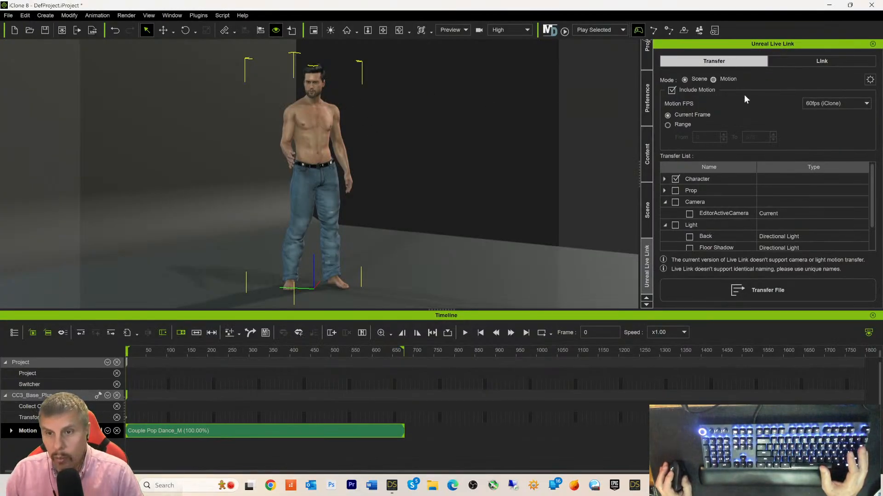
pyautogui.click(728, 292)
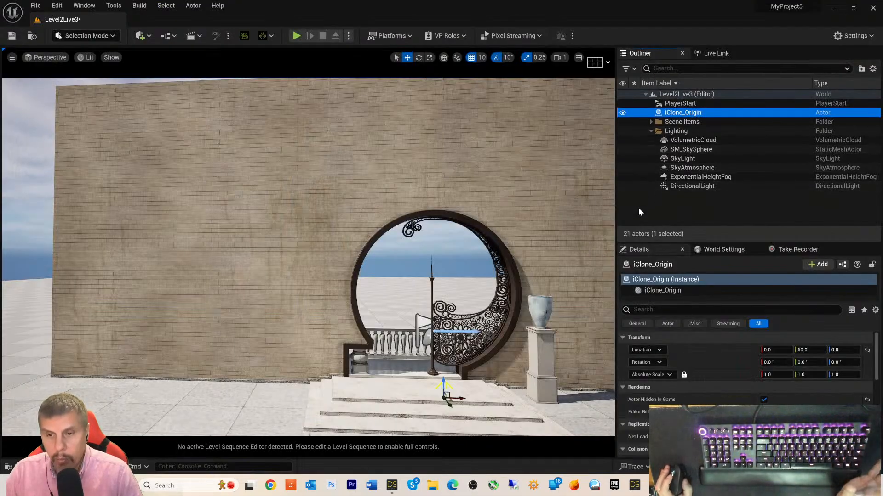
# - Add an iClone LiveLink source on port 54321 in Unreal's Live Link panel
pyautogui.click(720, 54)
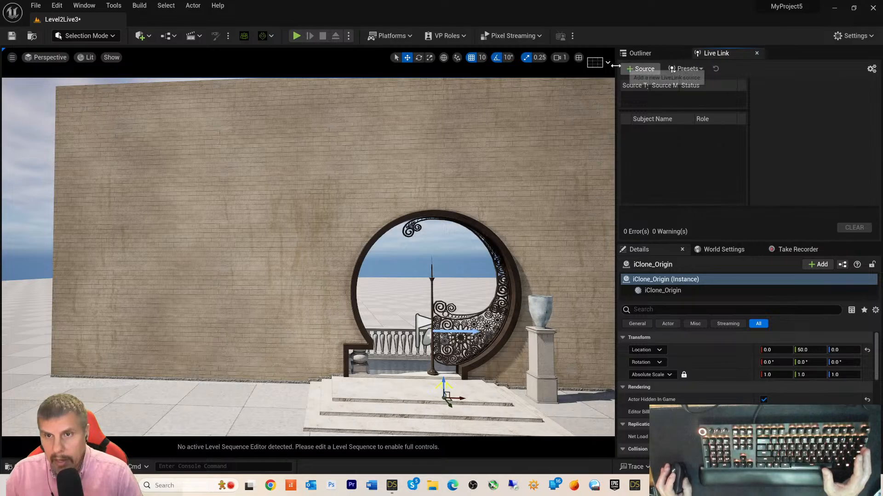
pyautogui.click(640, 68)
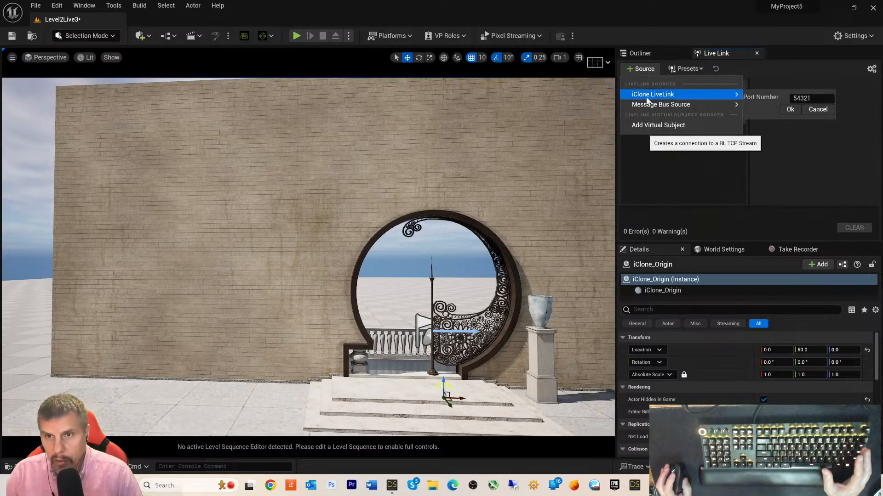
pyautogui.moveTo(679, 105)
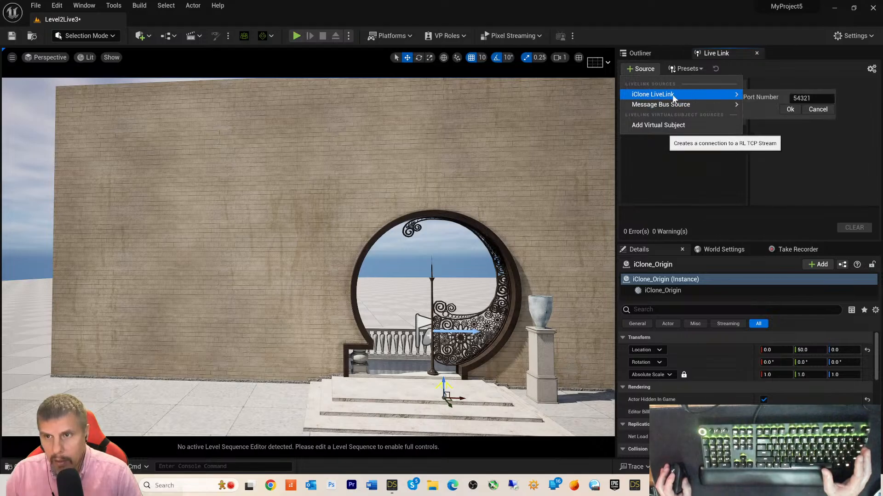
pyautogui.click(797, 109)
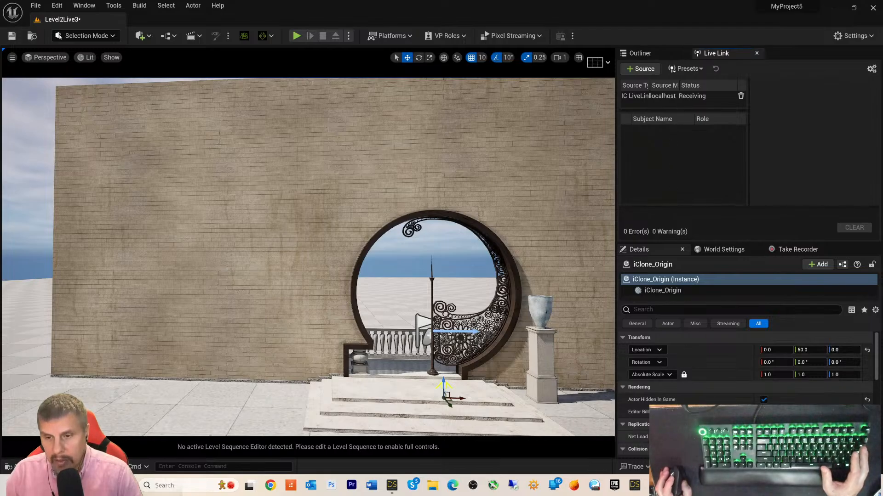
pyautogui.click(662, 486)
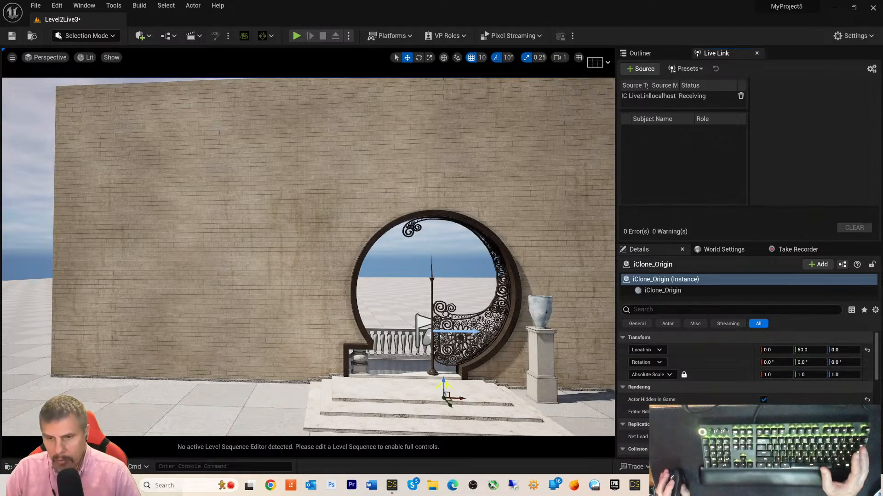
# - Check the CC3_Base_Plus transfer in iClone, then return to Unreal to watch the import log
pyautogui.moveTo(675, 486)
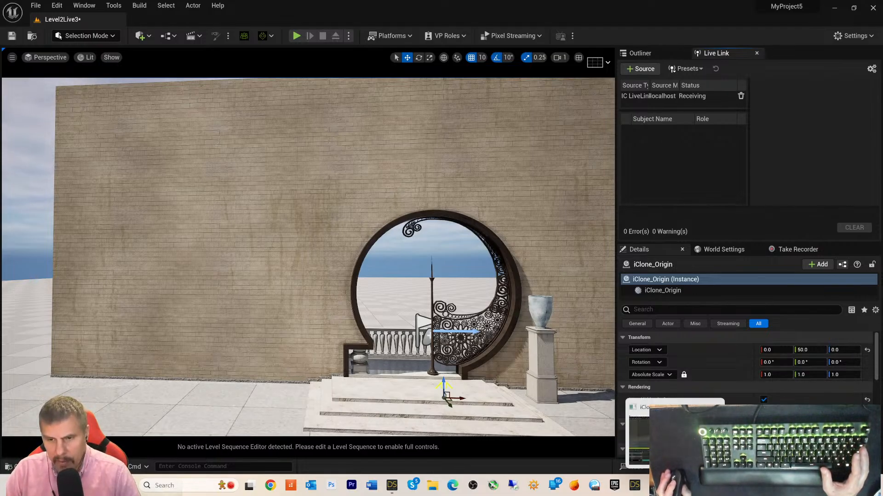
pyautogui.click(675, 485)
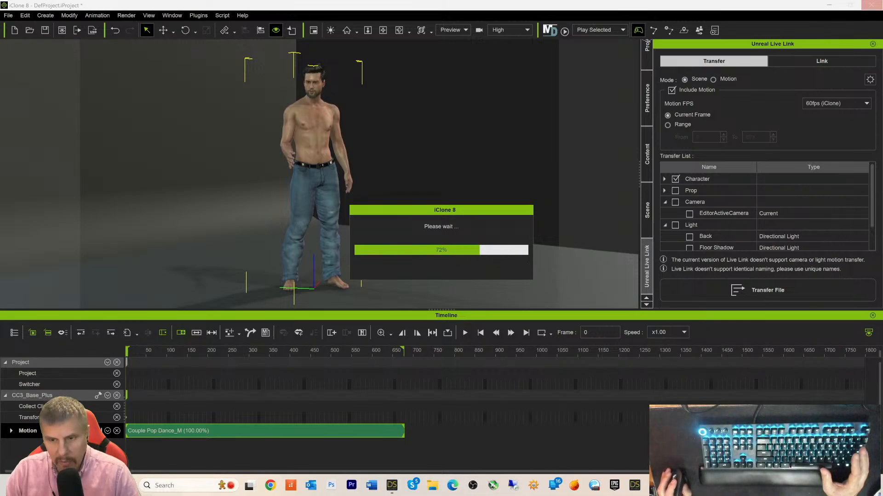
pyautogui.click(675, 485)
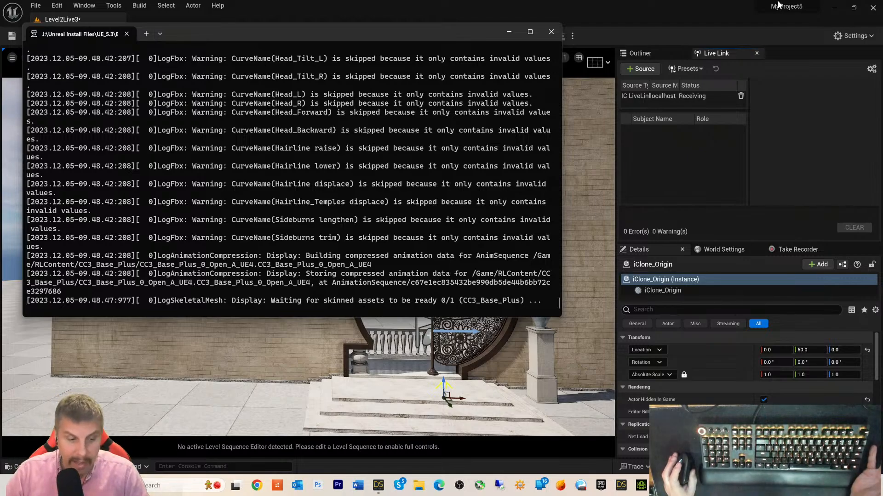
# - Wait for Unreal to build the CC3_Base_Plus textures, then bring iClone 8 forward
pyautogui.moveTo(784, 10)
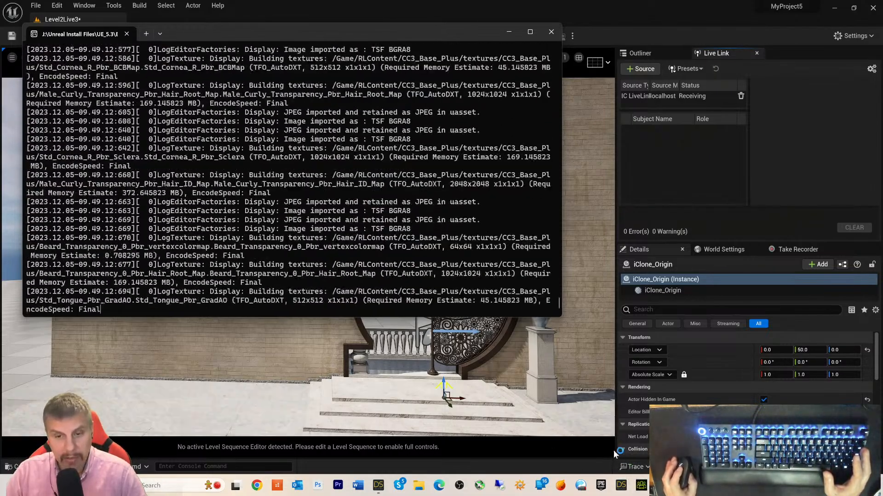
pyautogui.click(641, 488)
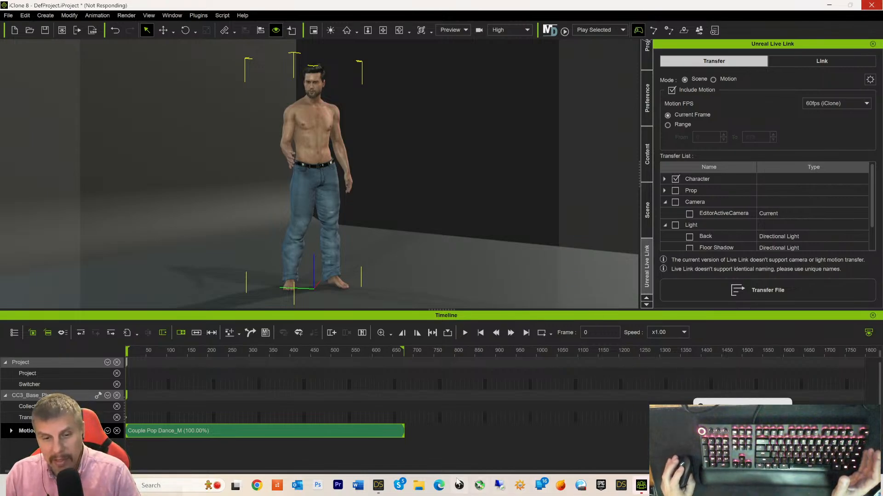
# - Close the stray Word window, minimize DAZ Studio, and bring the Unreal Editor forward
pyautogui.click(357, 486)
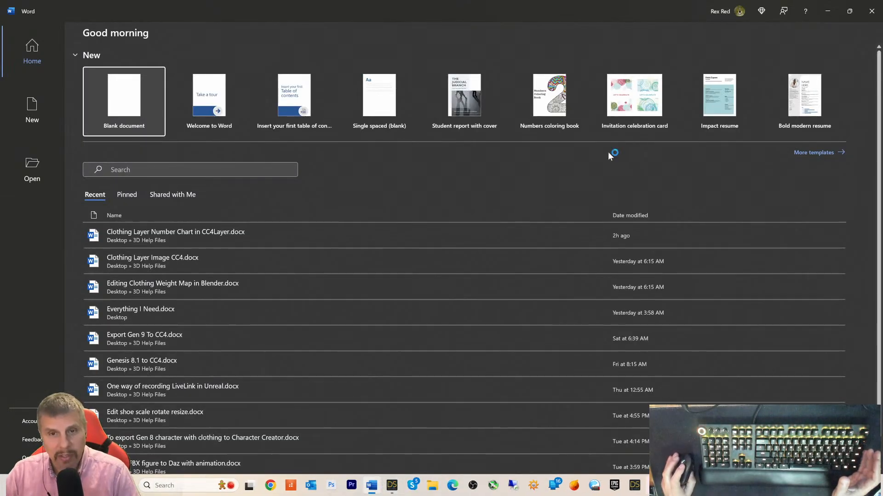
pyautogui.click(871, 11)
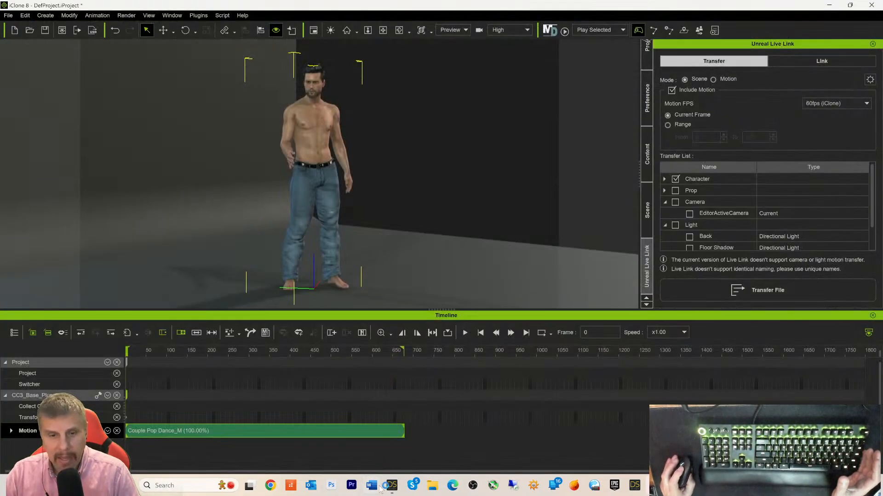
pyautogui.click(390, 485)
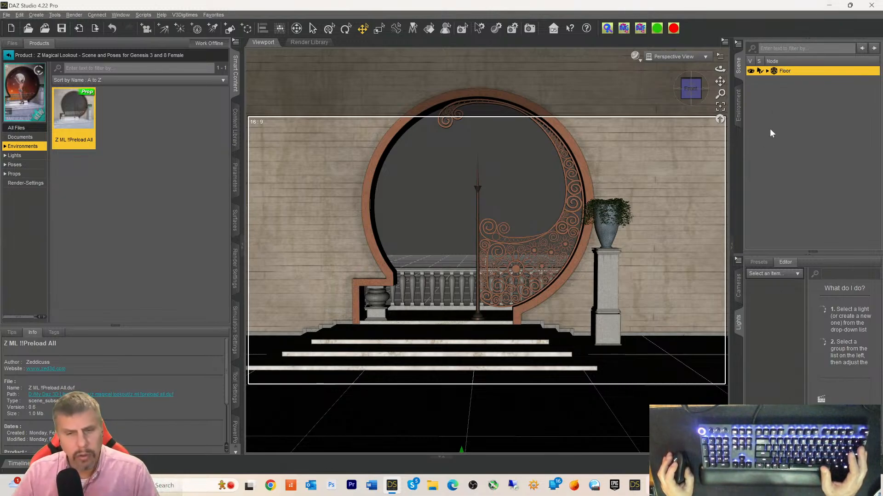
pyautogui.click(836, 8)
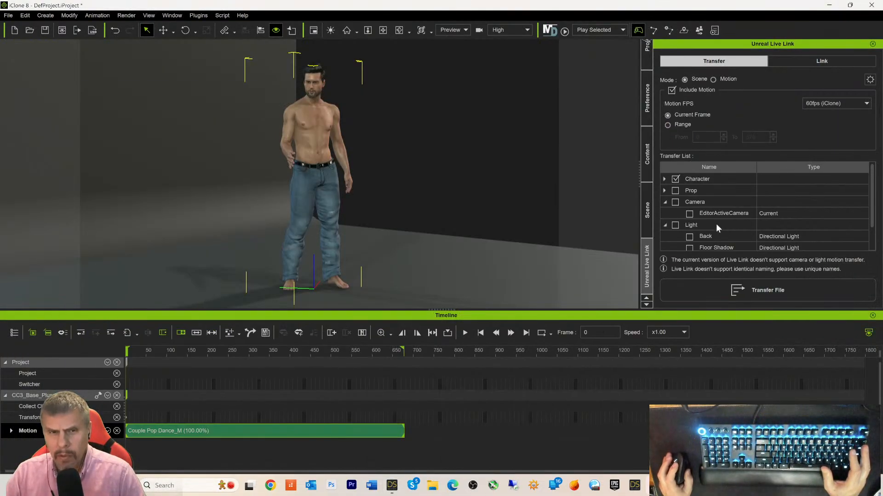
pyautogui.click(756, 485)
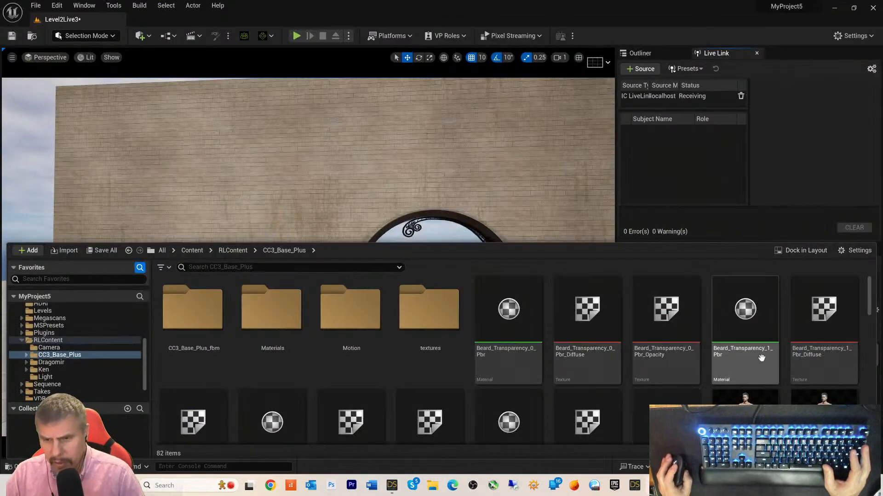
pyautogui.scroll(-1, 729, 353)
pyautogui.scroll(-2, 730, 353)
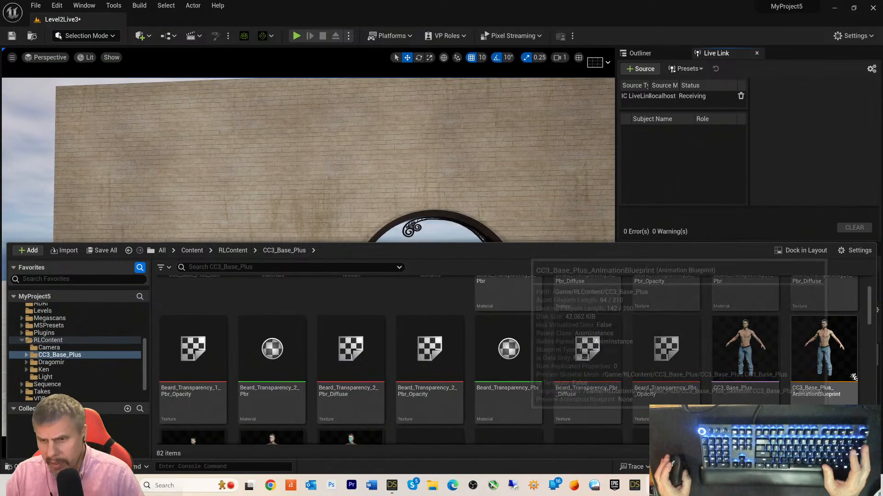
pyautogui.scroll(-1, 851, 364)
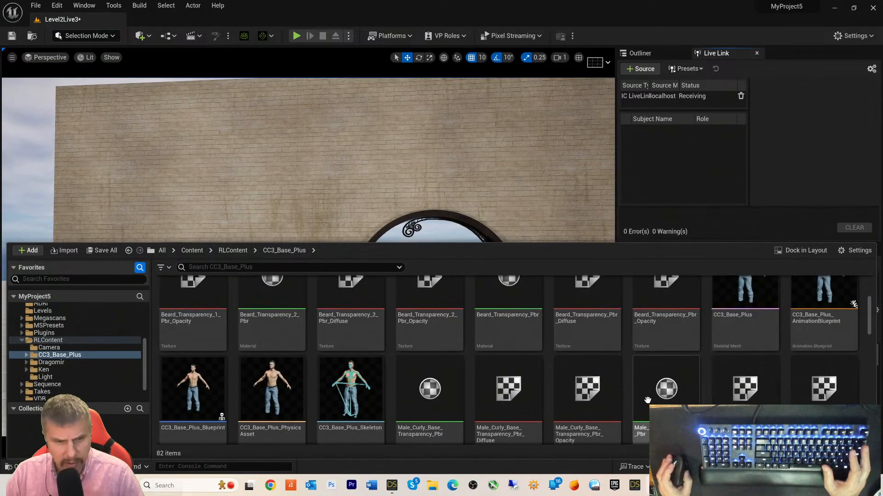
pyautogui.moveTo(200, 403)
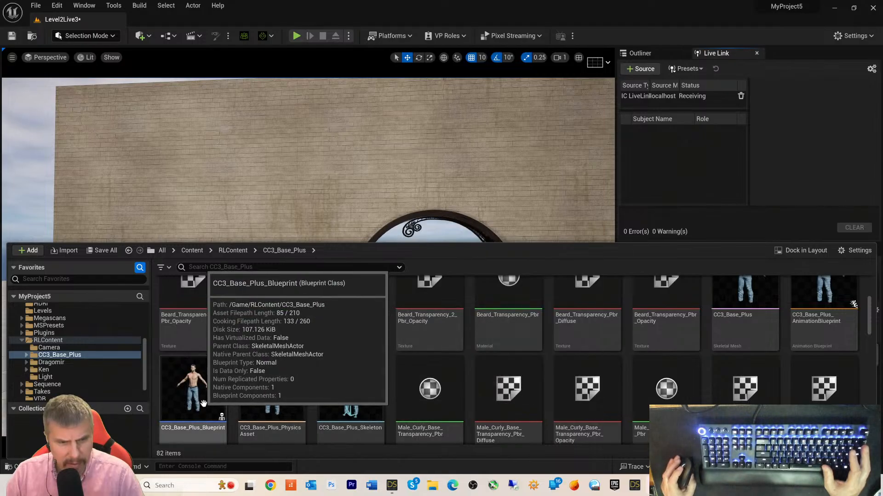
pyautogui.scroll(1, 200, 403)
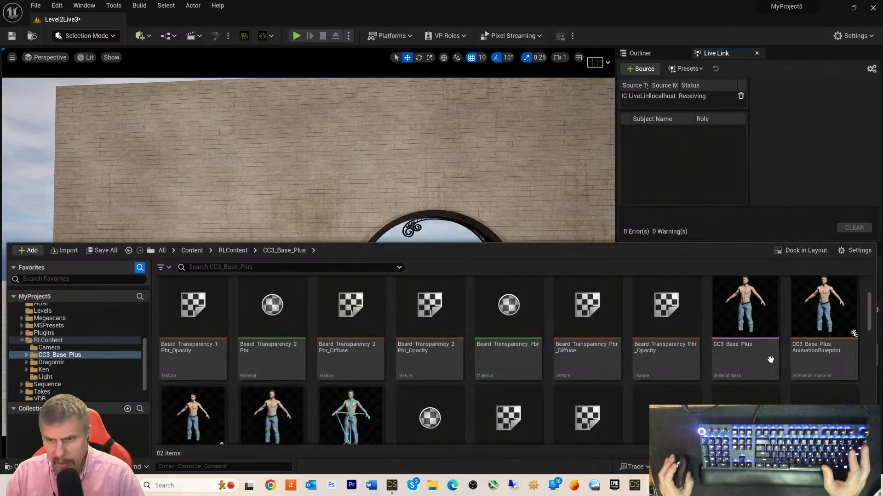
pyautogui.moveTo(841, 325)
pyautogui.scroll(-1, 809, 387)
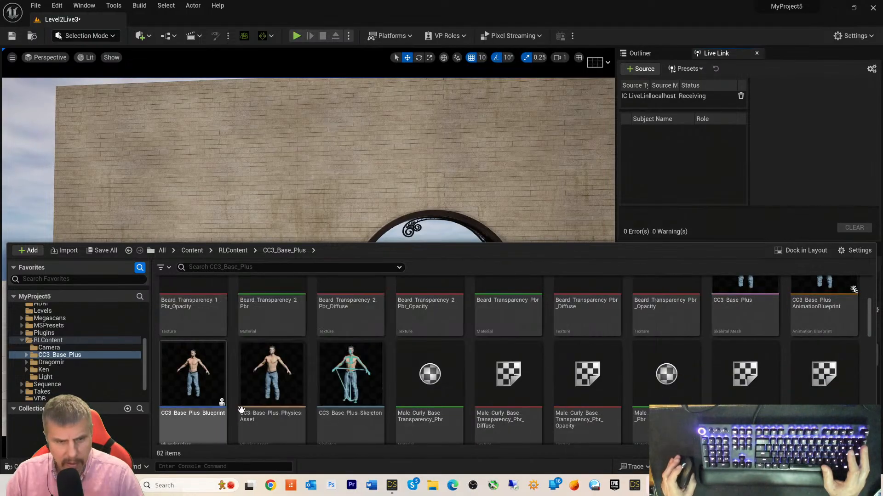
pyautogui.scroll(1, 818, 340)
pyautogui.moveTo(847, 300)
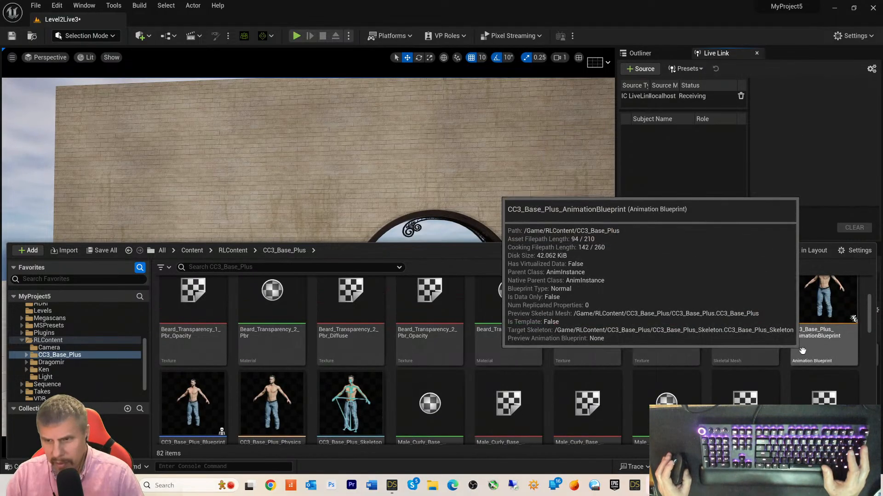
pyautogui.scroll(1, 846, 300)
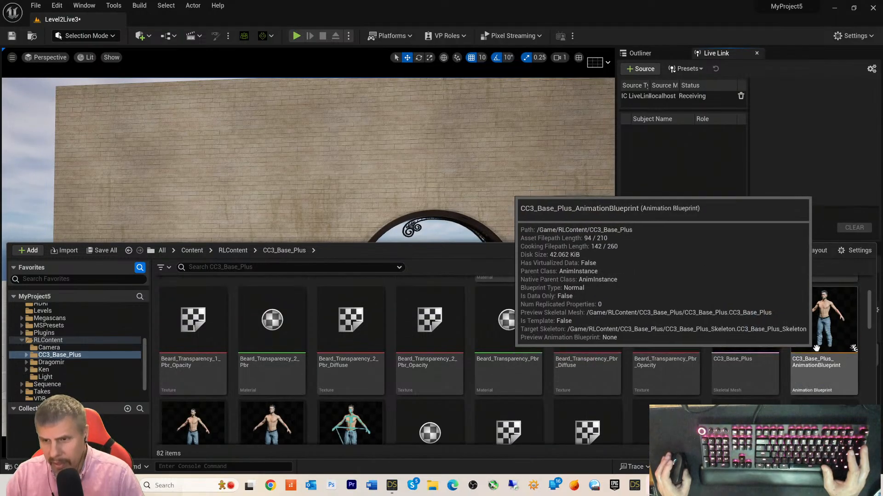
pyautogui.scroll(-2, 850, 294)
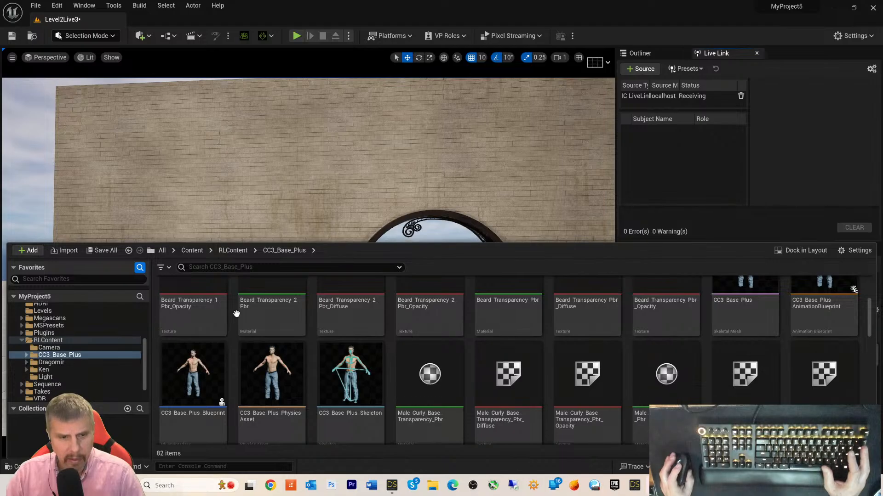
# - Drop CC3_Base_Plus_Blueprint into the level and lower iClone_Origin onto the archway steps
pyautogui.moveTo(193, 372); pyautogui.dragTo(444, 395)
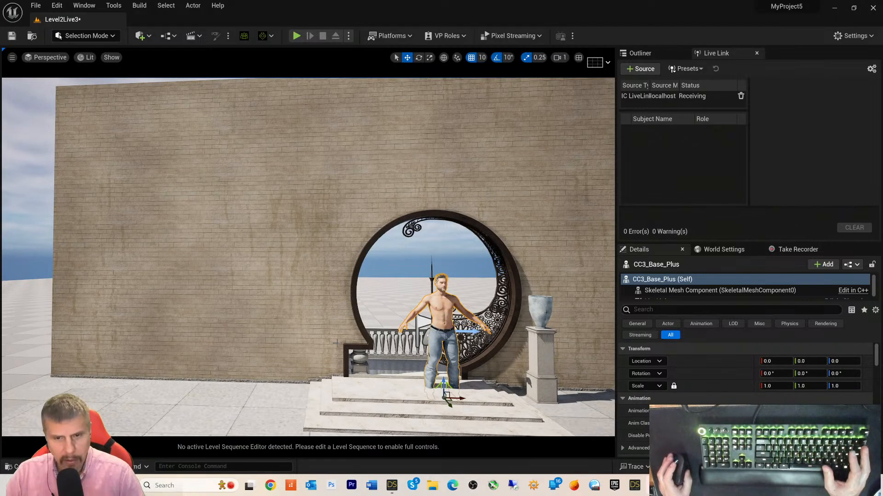
pyautogui.scroll(-5, 335, 348)
pyautogui.scroll(3, 335, 348)
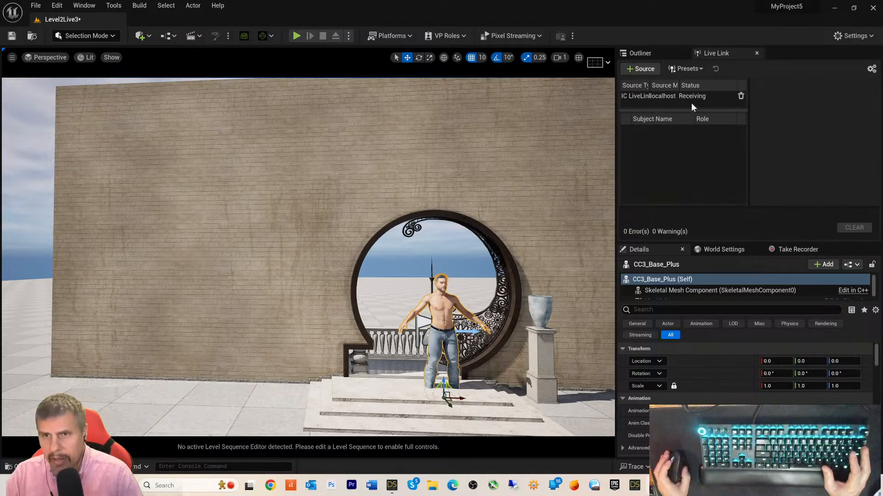
pyautogui.click(669, 54)
pyautogui.click(683, 113)
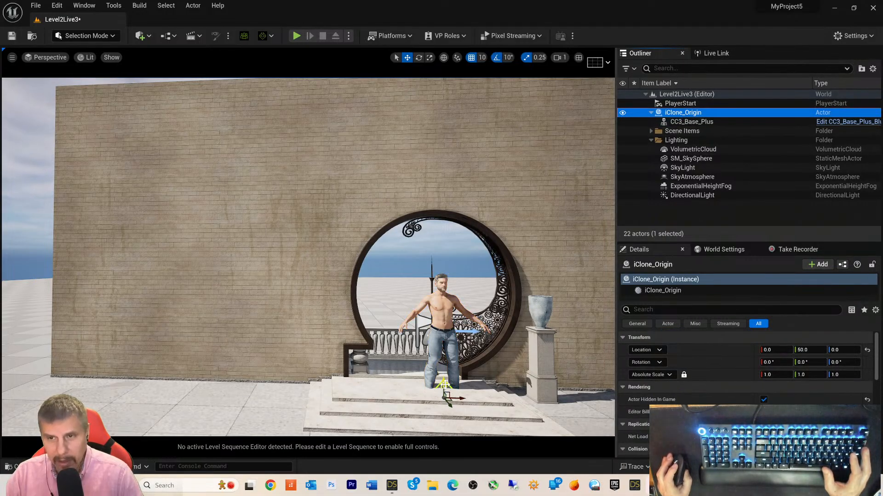
pyautogui.moveTo(444, 385); pyautogui.dragTo(444, 380)
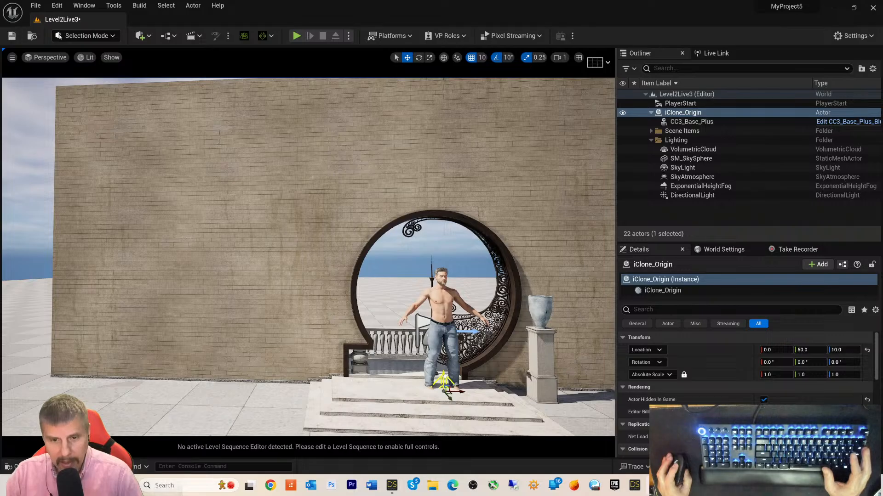
pyautogui.moveTo(443, 379); pyautogui.dragTo(448, 395)
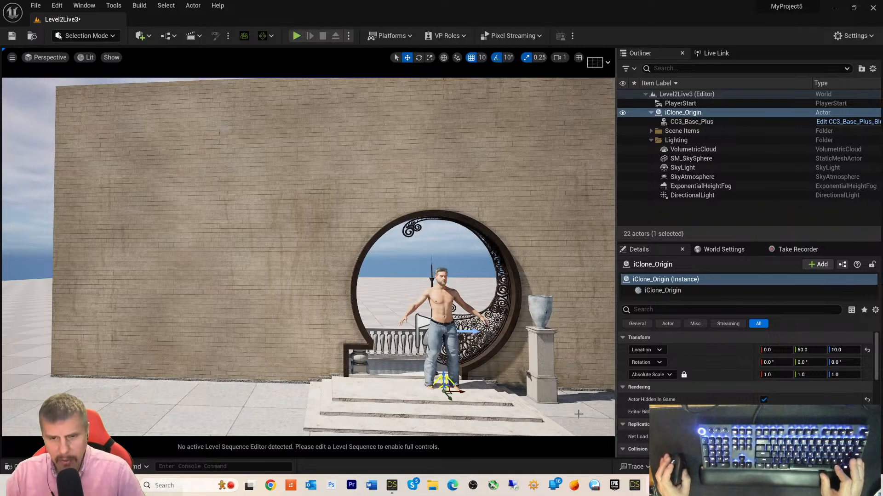
# - Fly the viewport to a centred front view of the character in the archway
pyautogui.press('s')
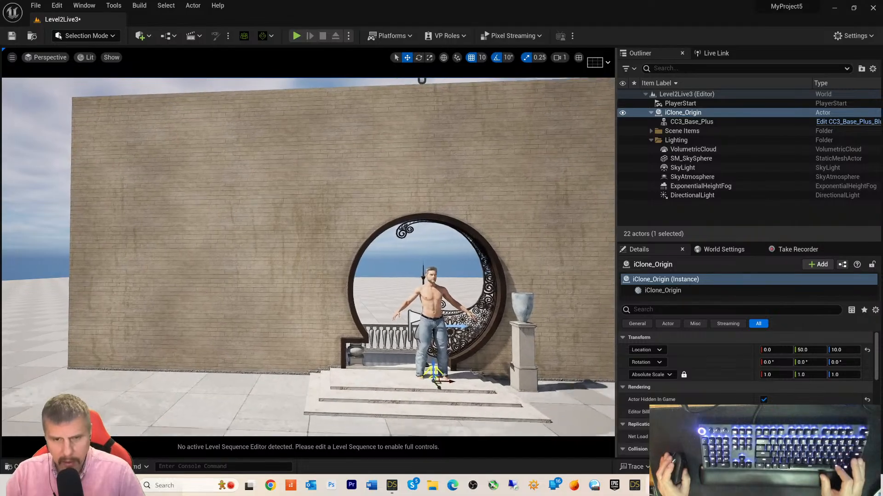
pyautogui.press('d')
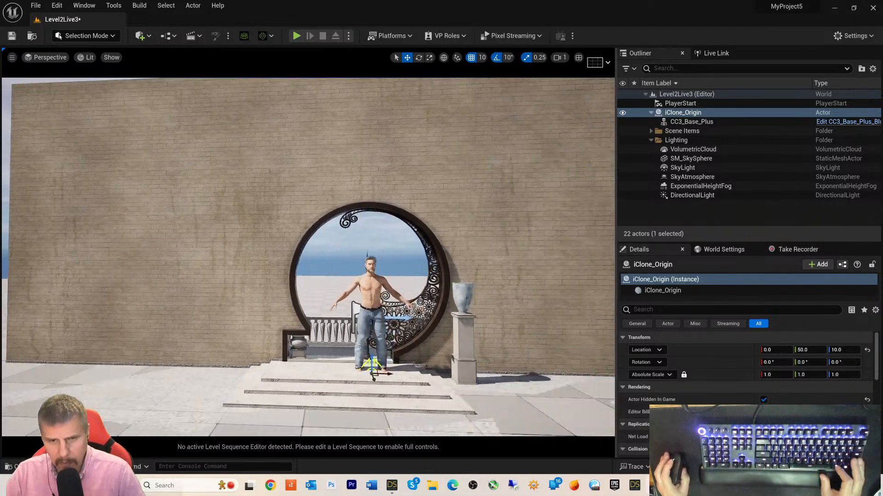
pyautogui.press('w')
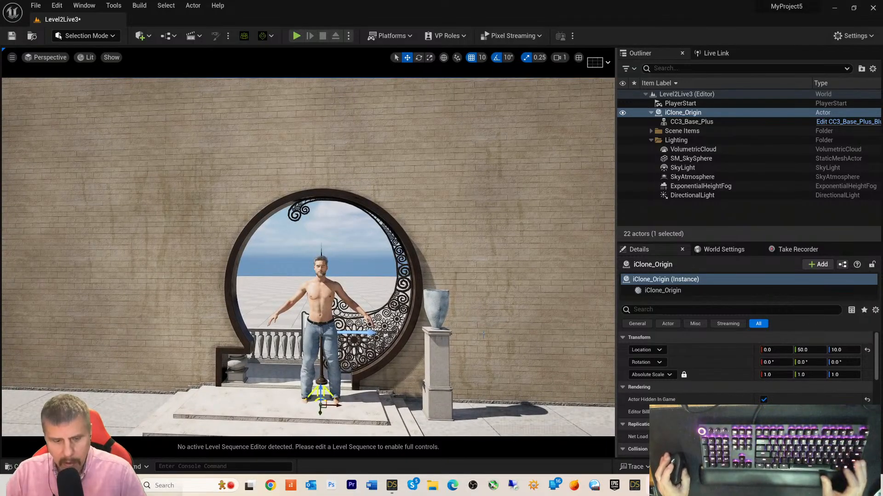
pyautogui.press('d')
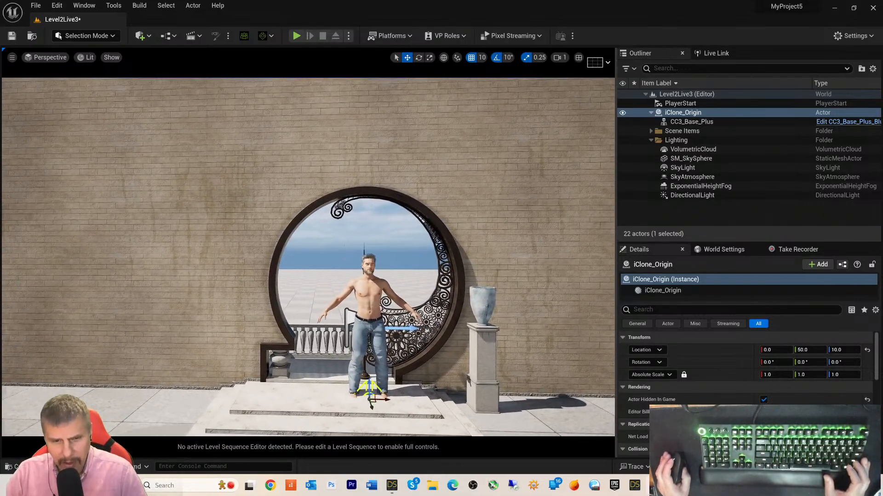
pyautogui.moveTo(489, 298); pyautogui.dragTo(495, 310, button='middle')
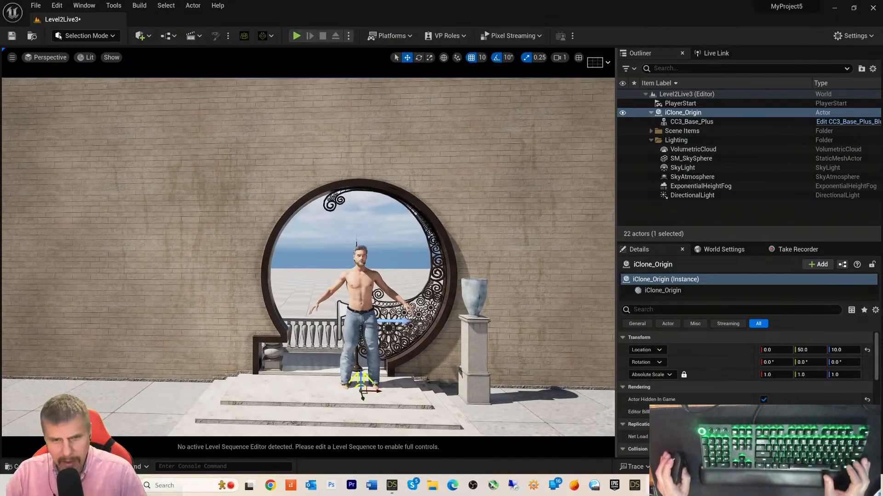
pyautogui.scroll(4, 488, 298)
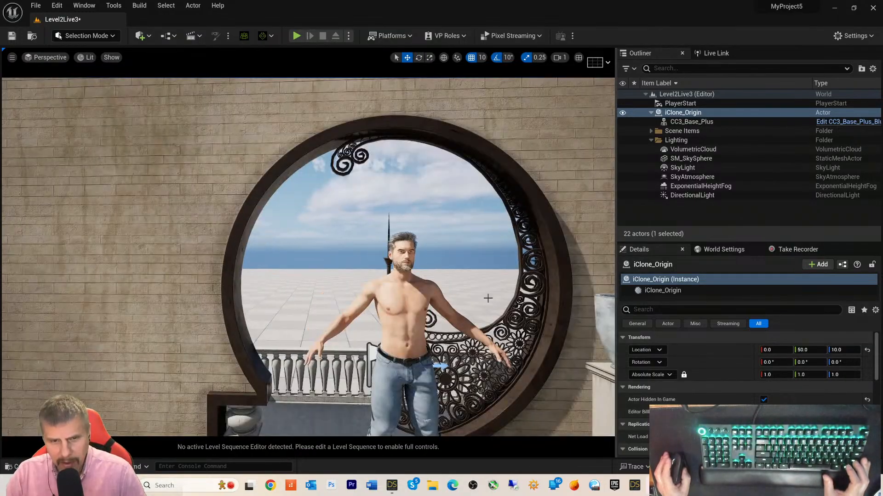
pyautogui.scroll(-4, 488, 299)
pyautogui.moveTo(520, 302); pyautogui.dragTo(533, 350, button='middle')
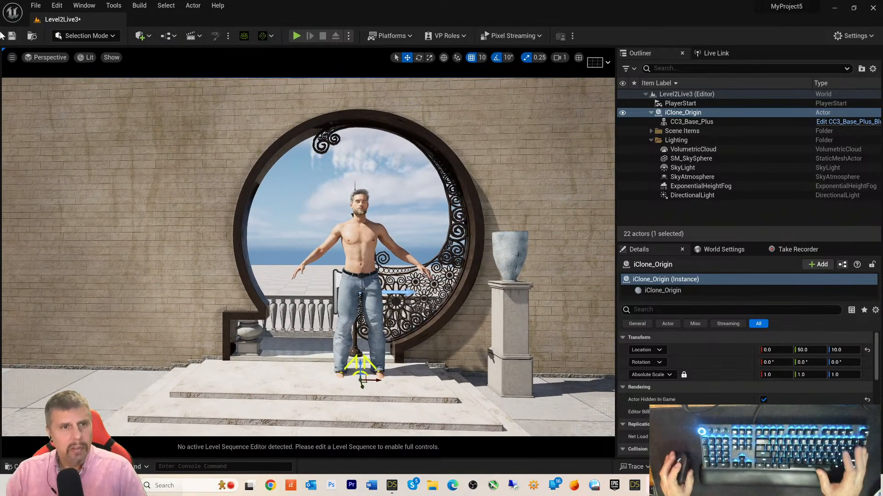
# - Add a Cine Camera Actor from Quick Add's Cinematic menu and select it in the viewport
pyautogui.click(148, 39)
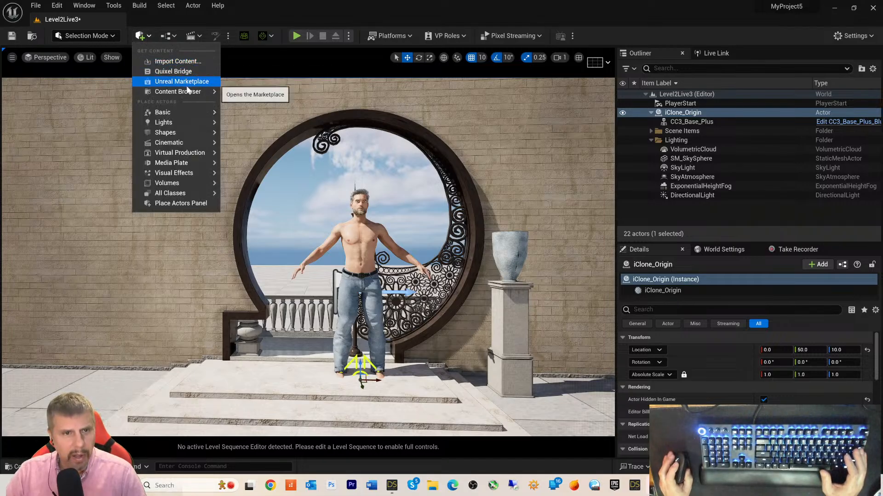
pyautogui.moveTo(181, 132)
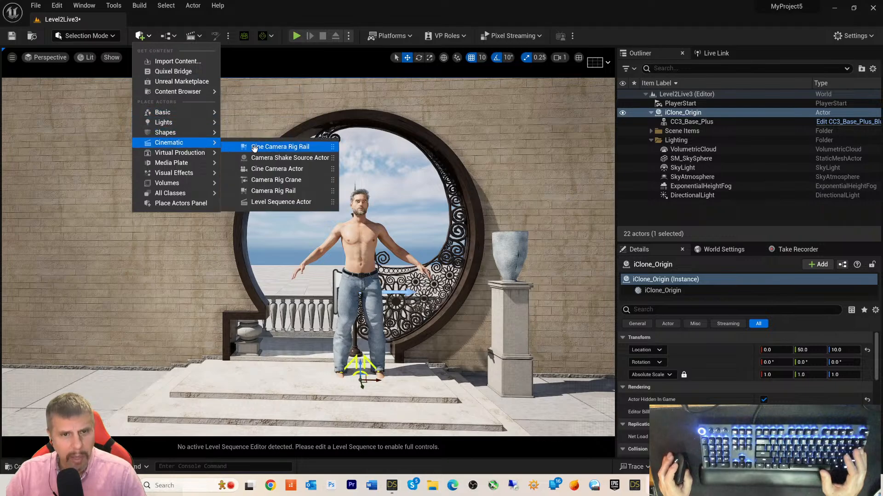
pyautogui.click(305, 169)
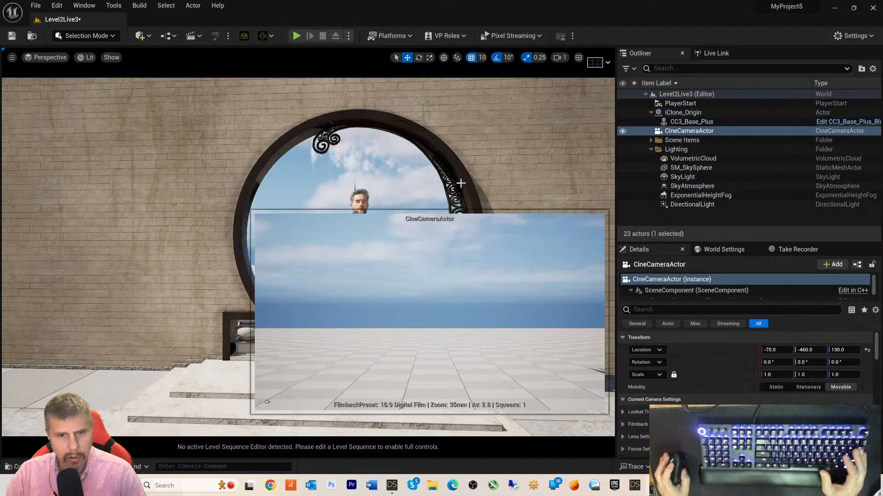
pyautogui.click(323, 230)
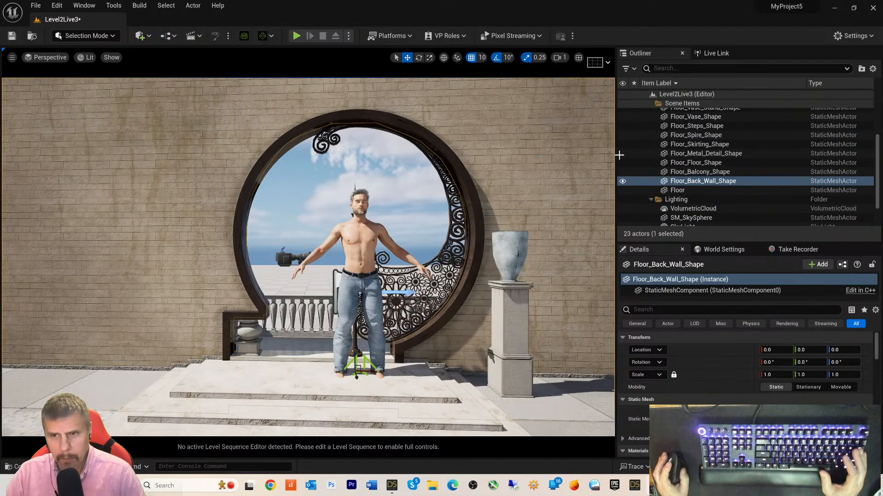
pyautogui.click(285, 260)
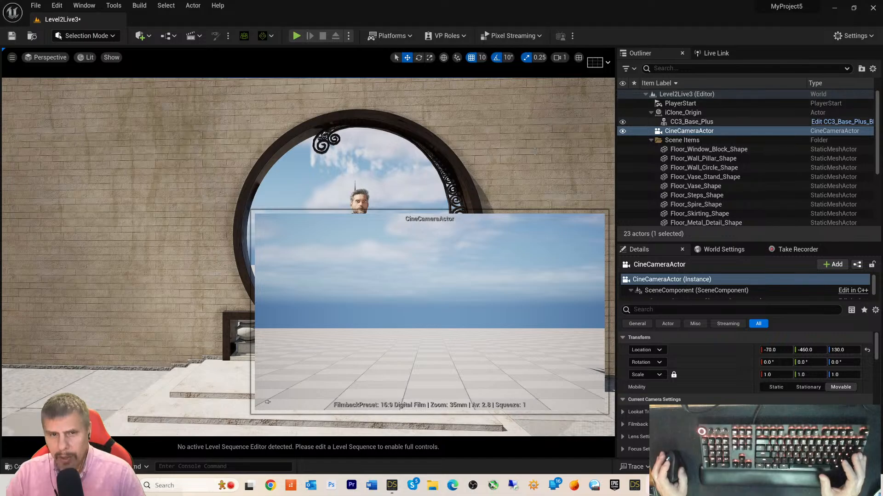
pyautogui.scroll(-3, 380, 263)
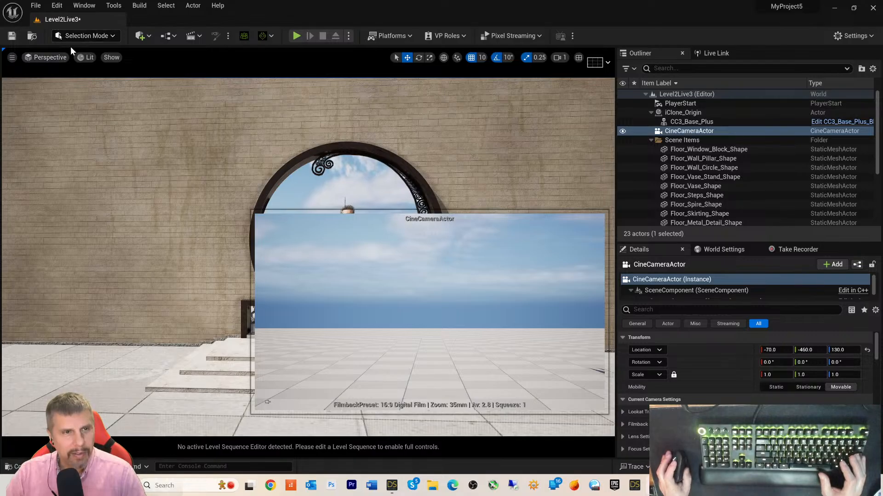
# - Pilot the CineCameraActor from the Perspective menu and turn it sideways
pyautogui.click(60, 56)
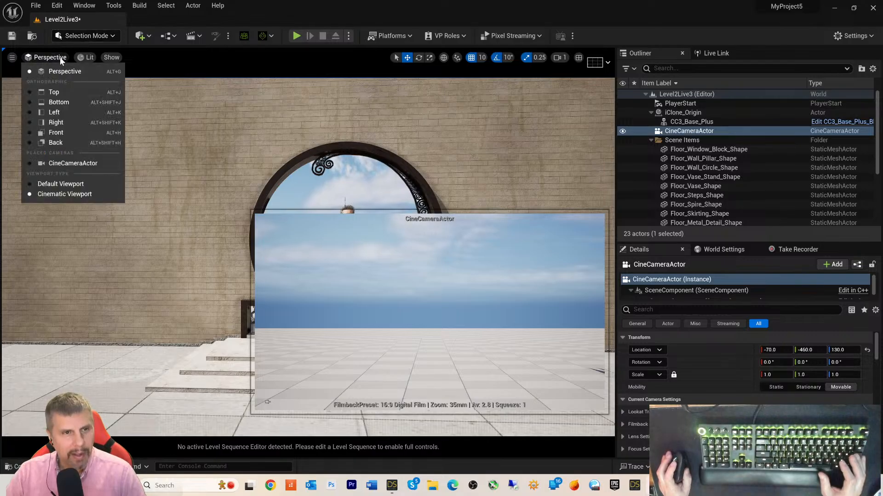
pyautogui.click(69, 163)
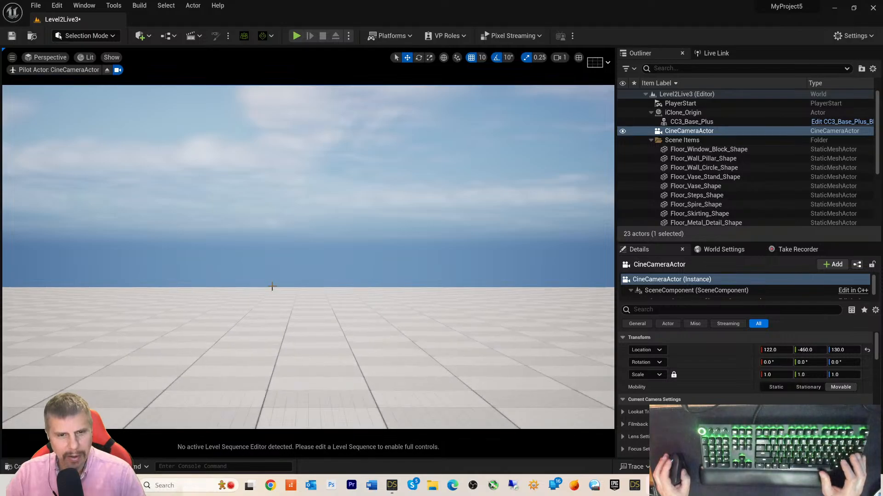
pyautogui.scroll(-4, 276, 288)
pyautogui.scroll(-10, 277, 285)
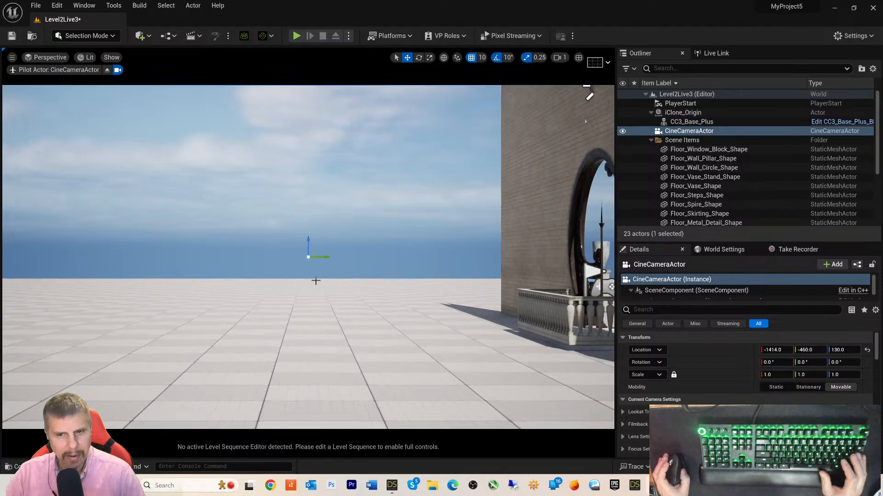
pyautogui.scroll(-1, 393, 307)
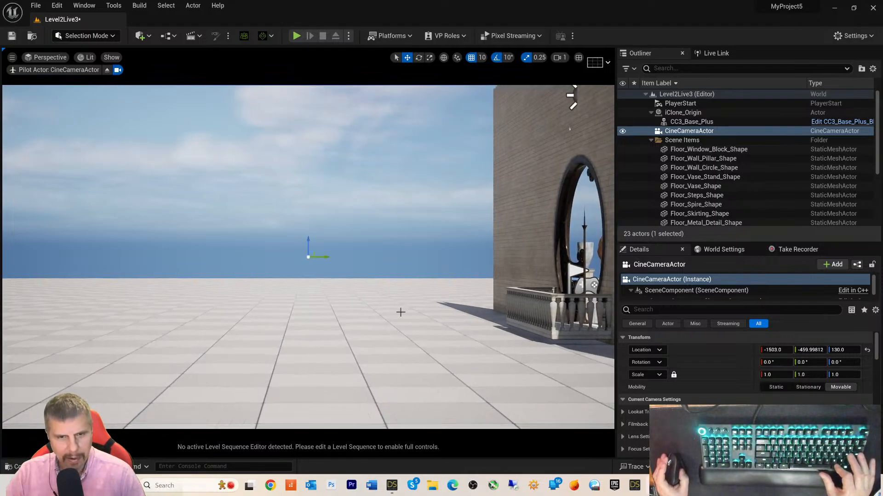
pyautogui.moveTo(439, 307); pyautogui.dragTo(358, 312, button='right')
pyautogui.scroll(-20, 432, 303)
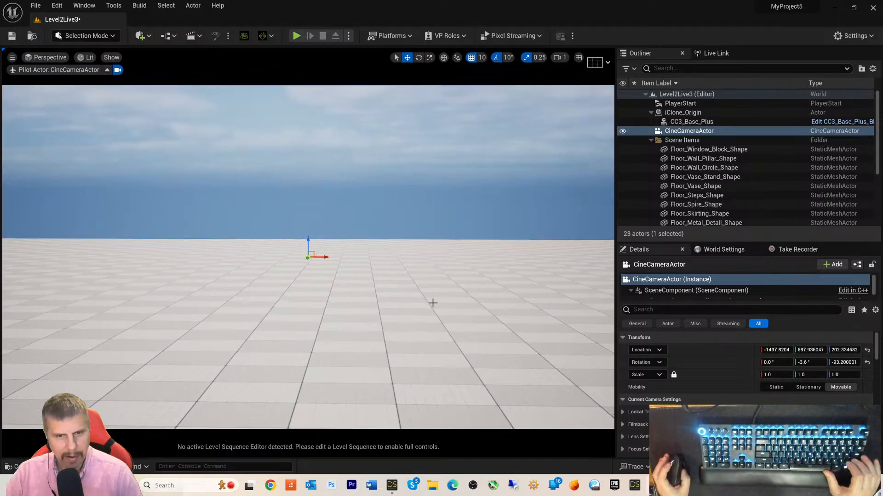
pyautogui.scroll(-15, 432, 303)
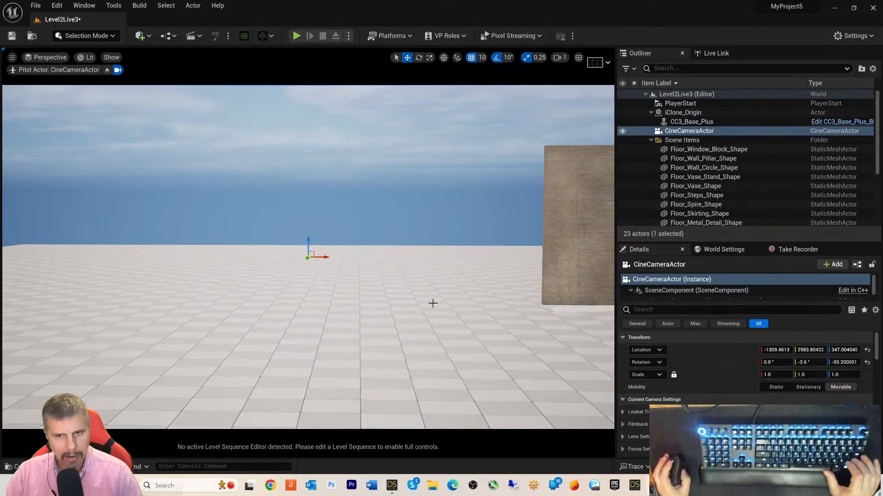
# - Aim the piloted camera at the character in the round archway, pitched about -5.2°
pyautogui.moveTo(535, 334)
pyautogui.mouseDown(button='right')
pyautogui.moveTo(501, 334)
pyautogui.moveTo(593, 332)
pyautogui.moveTo(495, 334)
pyautogui.moveTo(549, 338)
pyautogui.mouseUp(button='right')
pyautogui.moveTo(549, 338); pyautogui.dragTo(523, 332, button='middle')
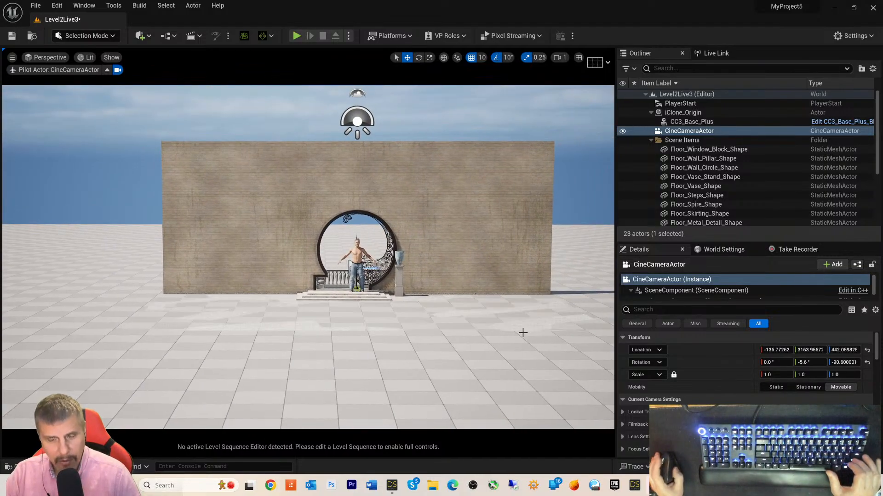
pyautogui.scroll(10, 523, 332)
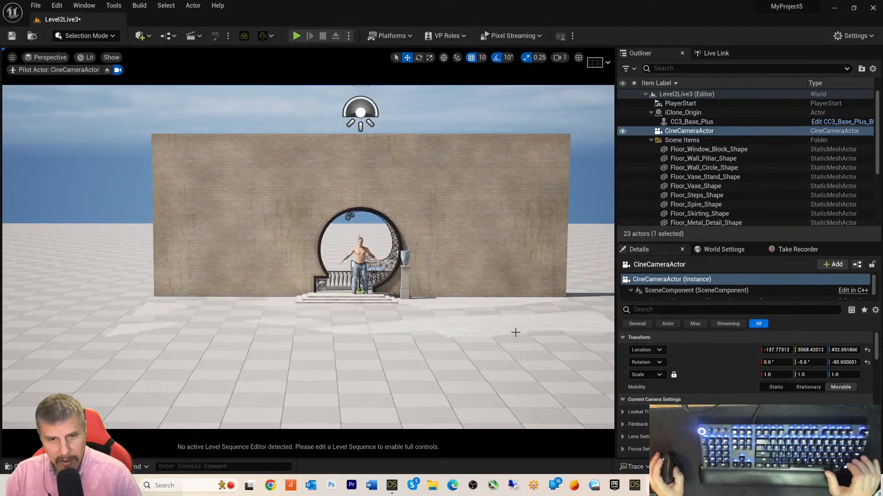
pyautogui.scroll(1, 521, 331)
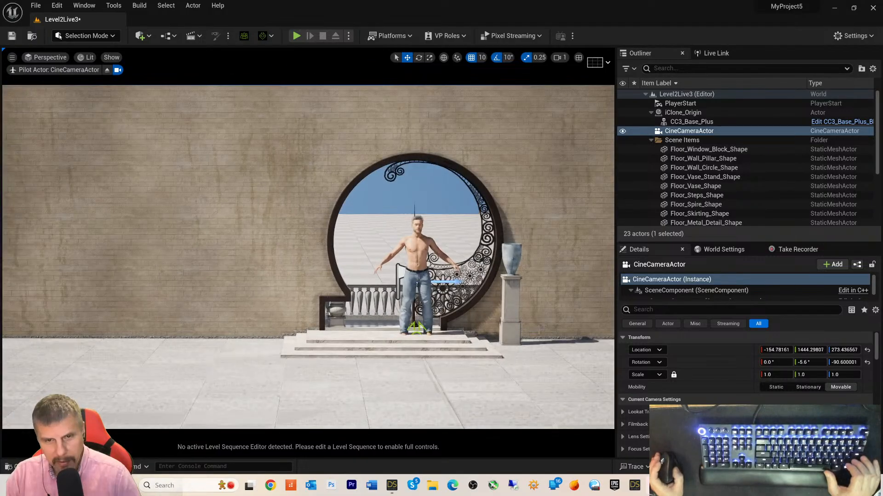
pyautogui.moveTo(539, 326)
pyautogui.mouseDown(button='right')
pyautogui.moveTo(529, 329)
pyautogui.moveTo(541, 329)
pyautogui.mouseUp(button='right')
pyautogui.moveTo(541, 330); pyautogui.dragTo(587, 326, button='middle')
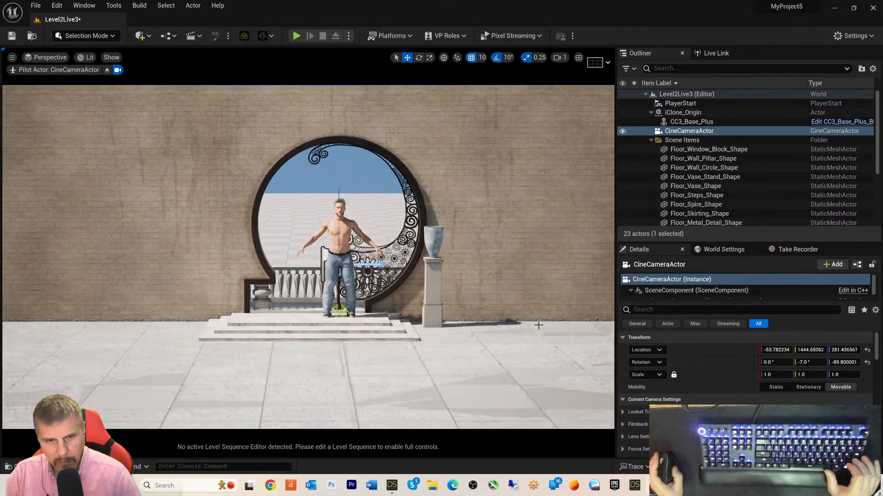
pyautogui.scroll(3, 538, 325)
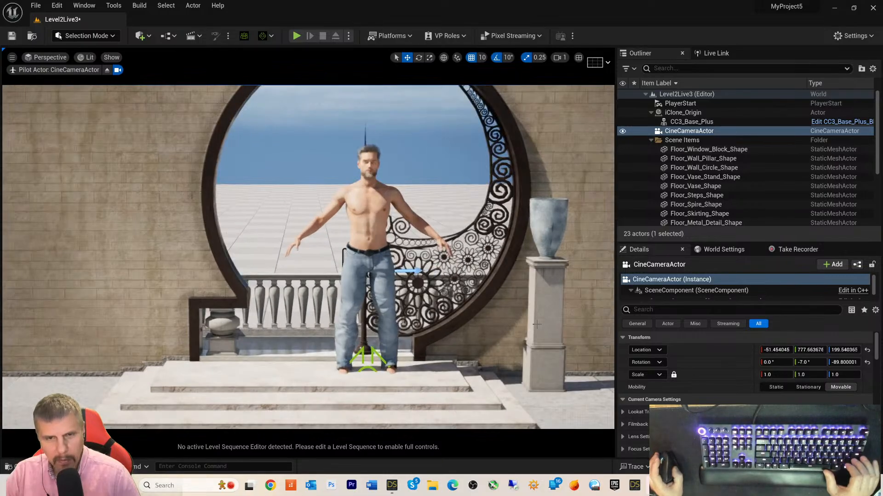
pyautogui.scroll(-1, 536, 324)
pyautogui.scroll(-1, 535, 325)
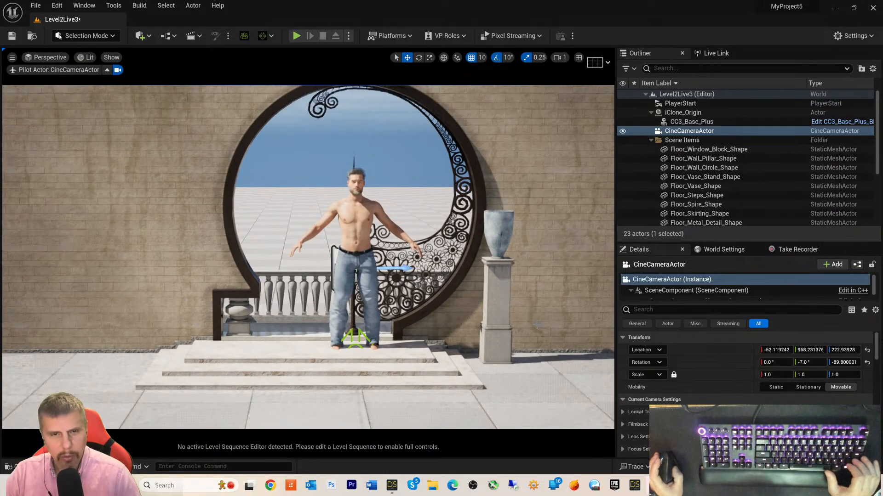
pyautogui.moveTo(535, 325)
pyautogui.mouseDown(button='right')
pyautogui.moveTo(537, 314)
pyautogui.moveTo(536, 322)
pyautogui.mouseUp(button='right')
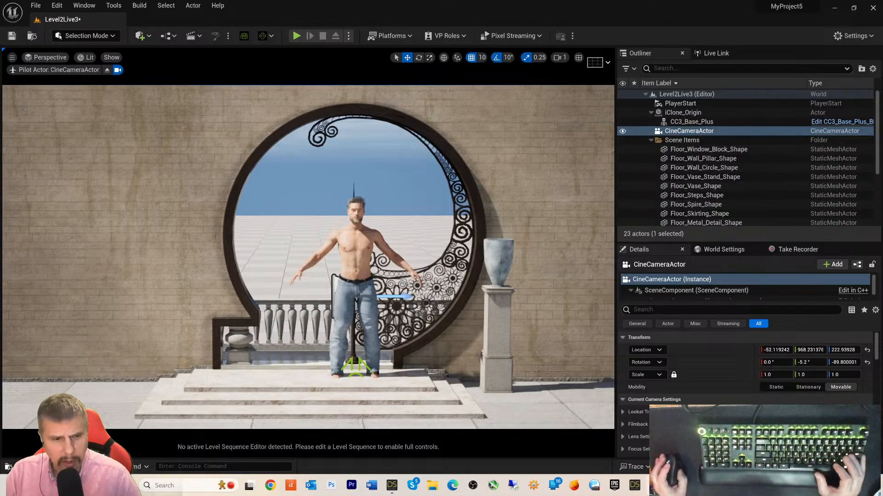
# - Open Floor_Floor_Shape from the Content Drawer's Floor folder, orbit its preview, then close it
pyautogui.hotkey('ctrl', 'space')
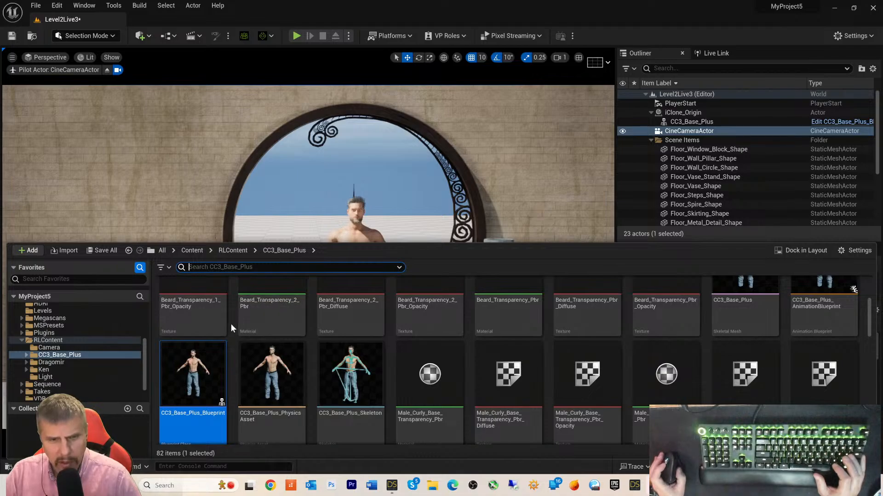
pyautogui.scroll(3, 276, 324)
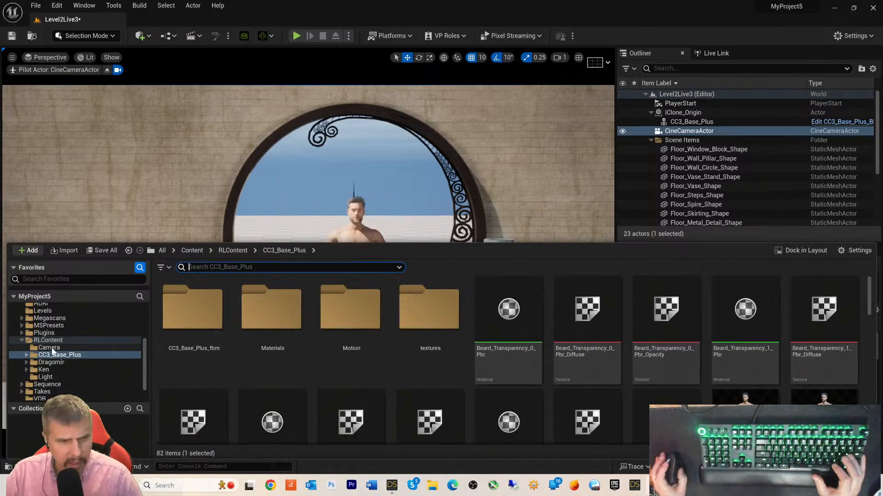
pyautogui.scroll(2, 61, 324)
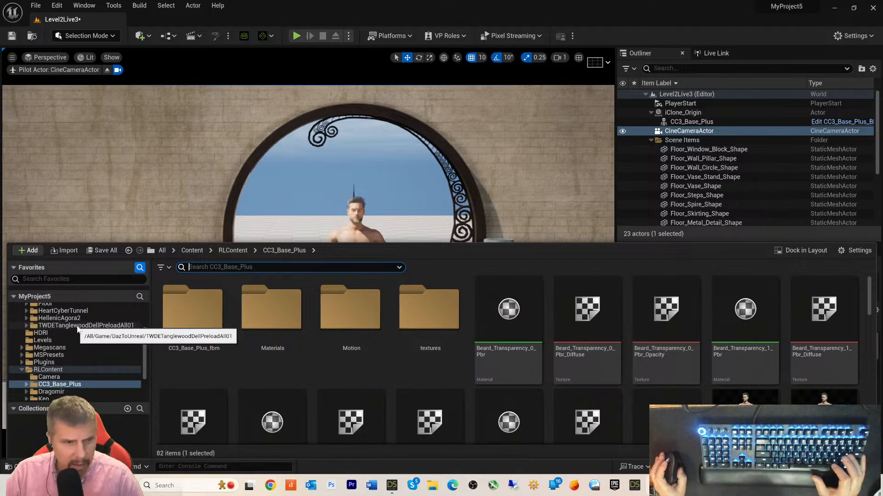
pyautogui.scroll(1, 75, 327)
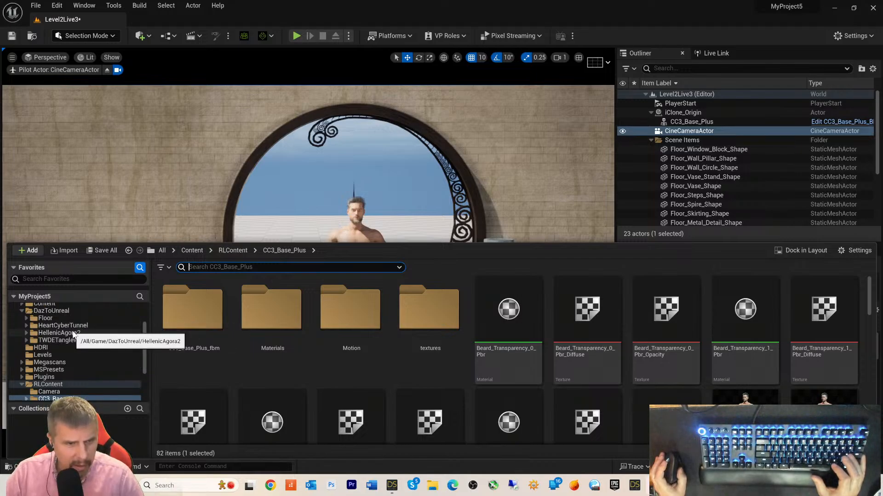
pyautogui.doubleClick(45, 318)
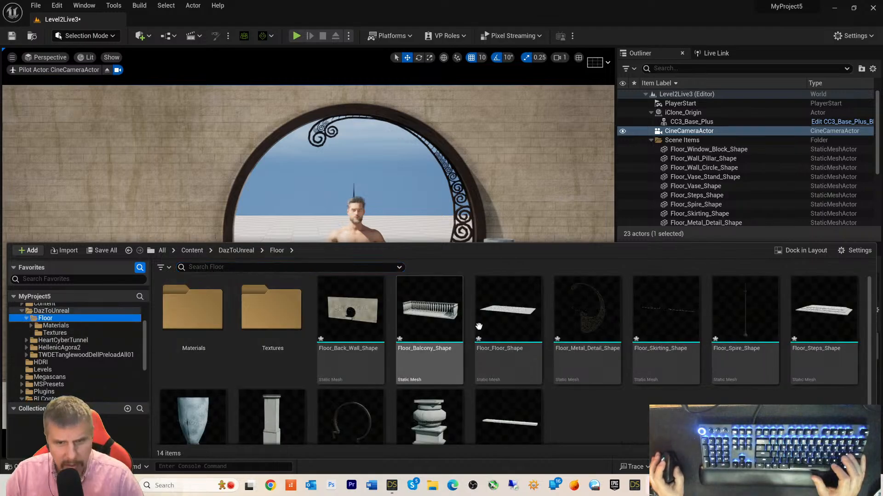
pyautogui.scroll(-1, 657, 361)
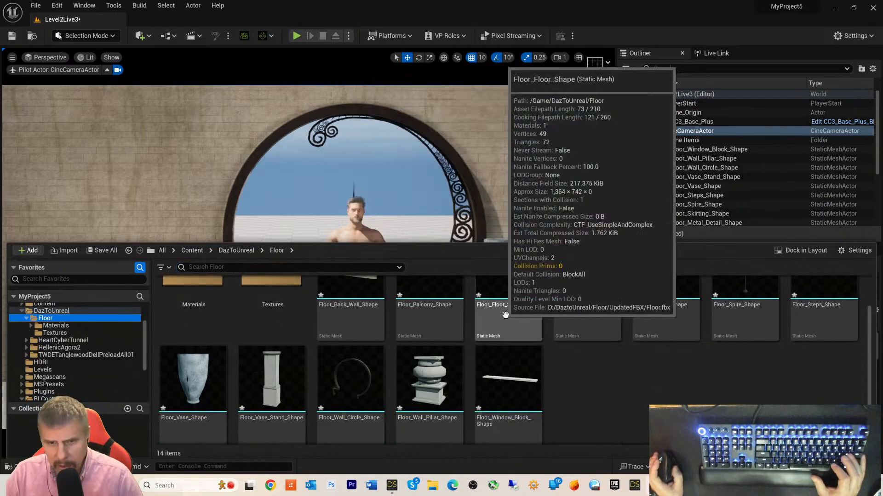
pyautogui.scroll(1, 514, 317)
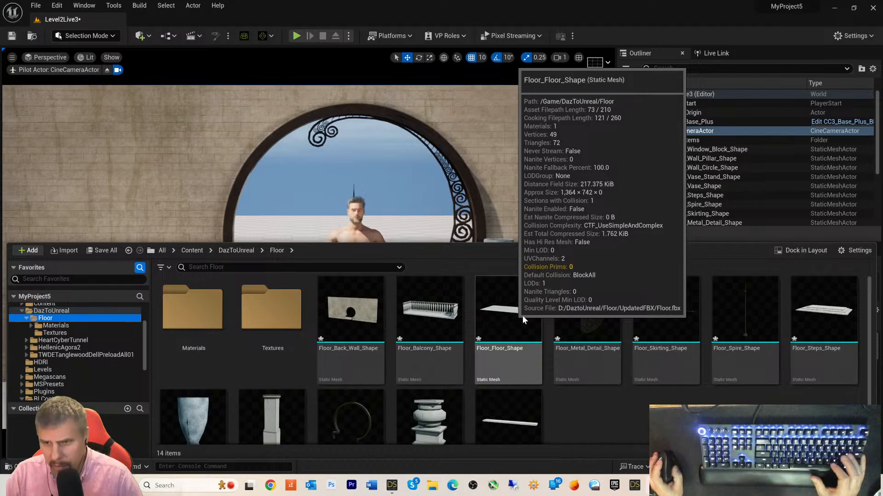
pyautogui.click(520, 316)
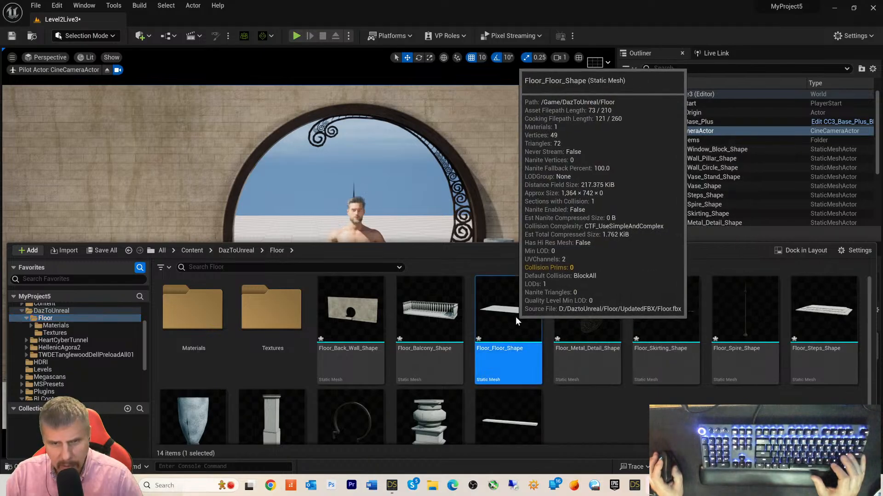
pyautogui.doubleClick(515, 316)
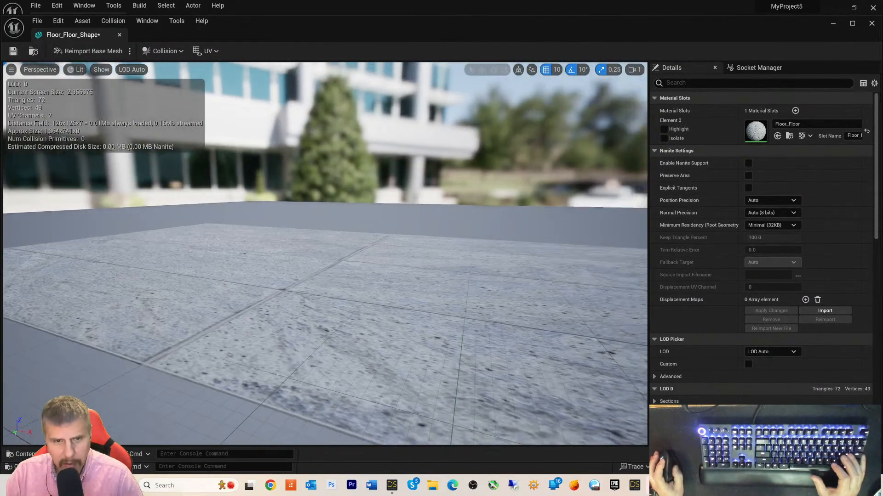
pyautogui.moveTo(490, 292)
pyautogui.mouseDown()
pyautogui.moveTo(460, 294)
pyautogui.moveTo(489, 294)
pyautogui.mouseUp()
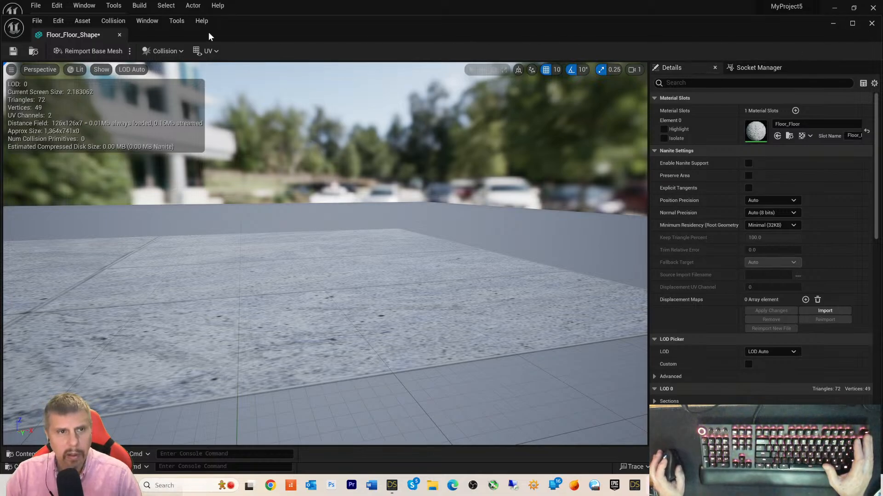
pyautogui.click(119, 35)
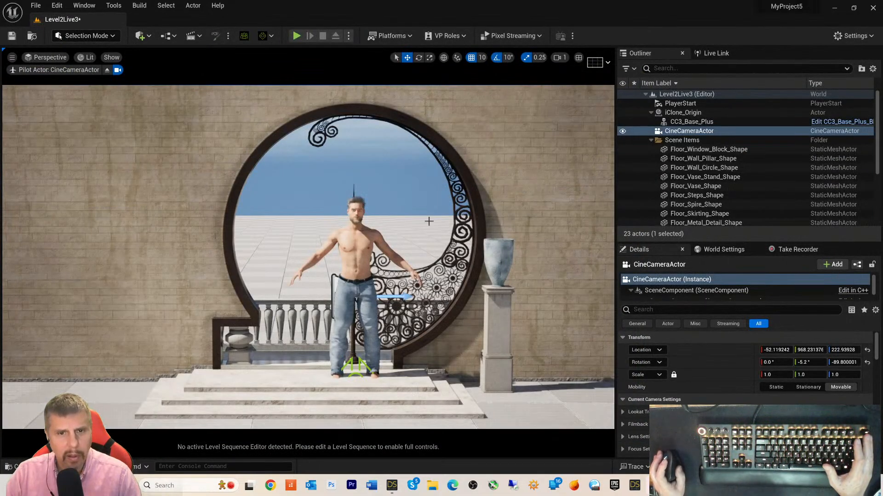
# - Dolly the cine camera back, click through Outliner actors, and select the 8.0-scaled Floor slab
pyautogui.scroll(-5, 463, 367)
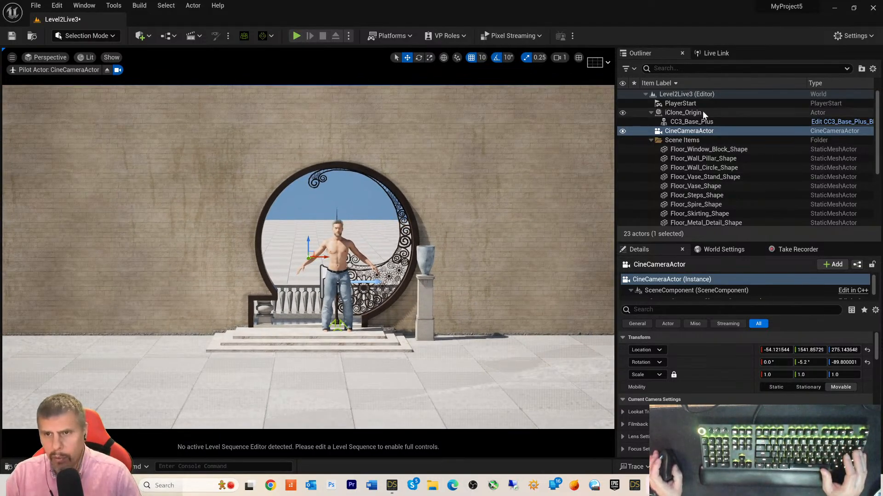
pyautogui.click(692, 122)
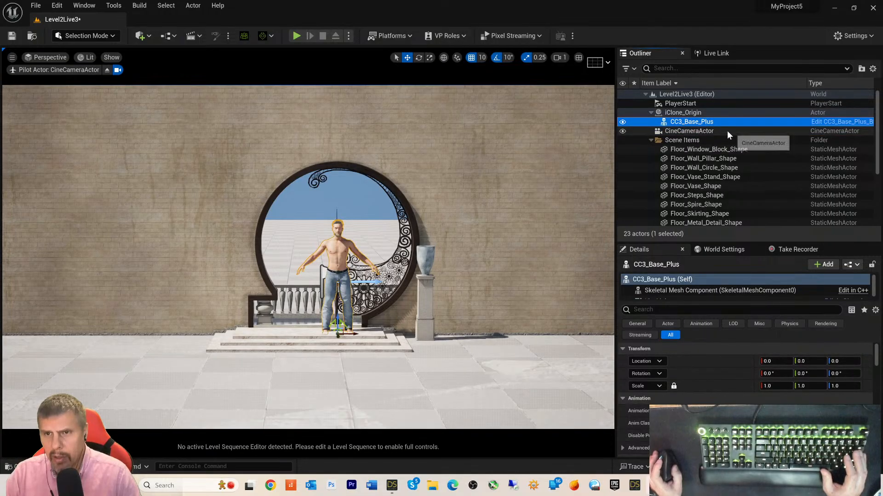
pyautogui.scroll(-3, 712, 129)
pyautogui.scroll(3, 690, 127)
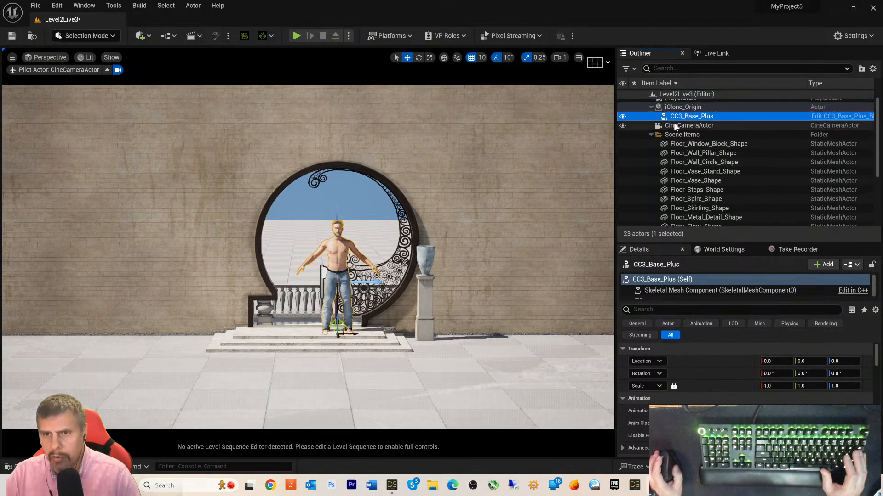
pyautogui.click(651, 134)
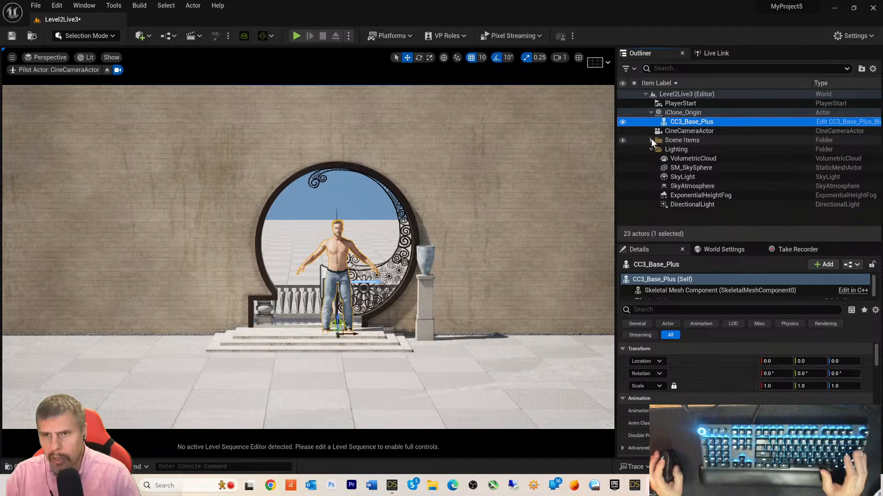
pyautogui.click(690, 112)
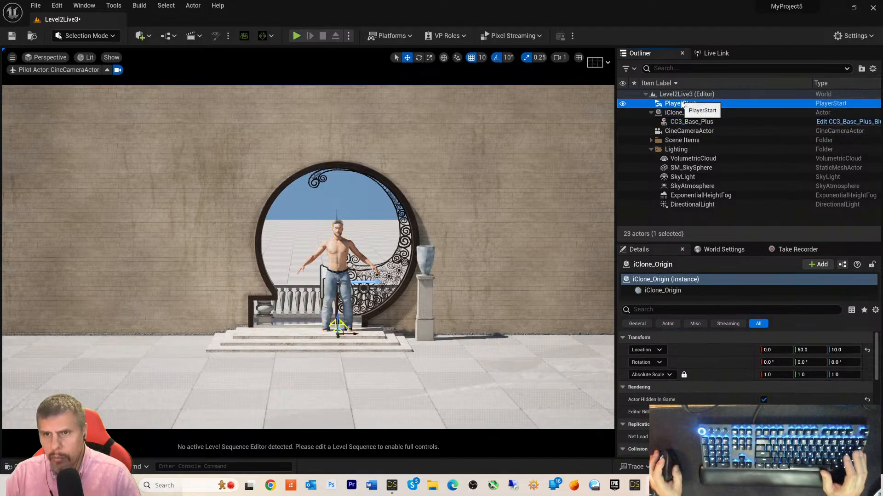
pyautogui.click(690, 103)
pyautogui.click(689, 94)
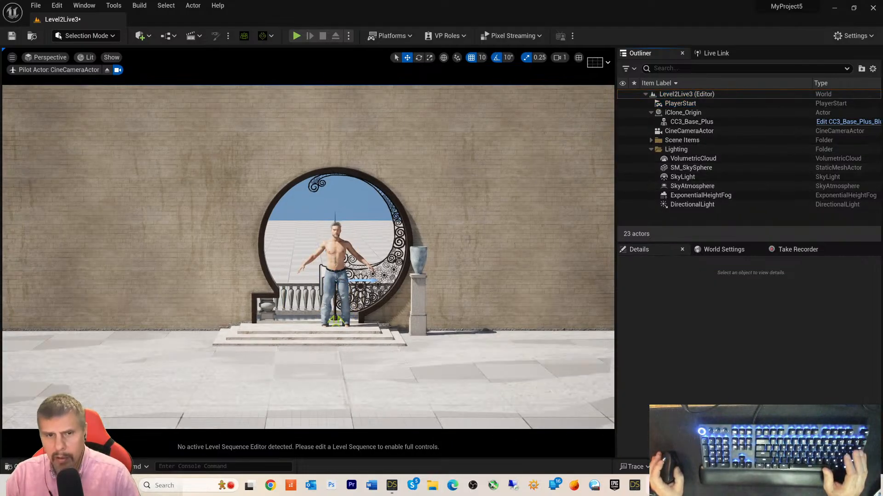
pyautogui.click(370, 228)
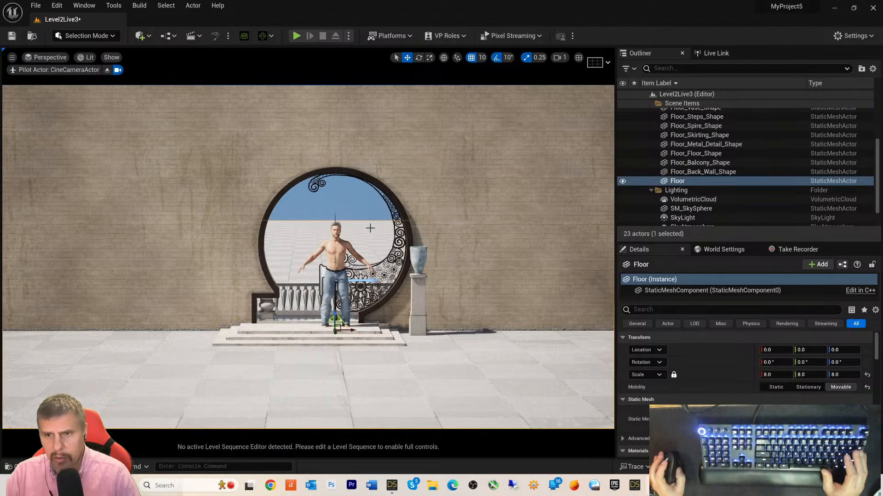
# - Delete the extra Floor actor and dolly the camera closer to the archway
pyautogui.press('Delete')
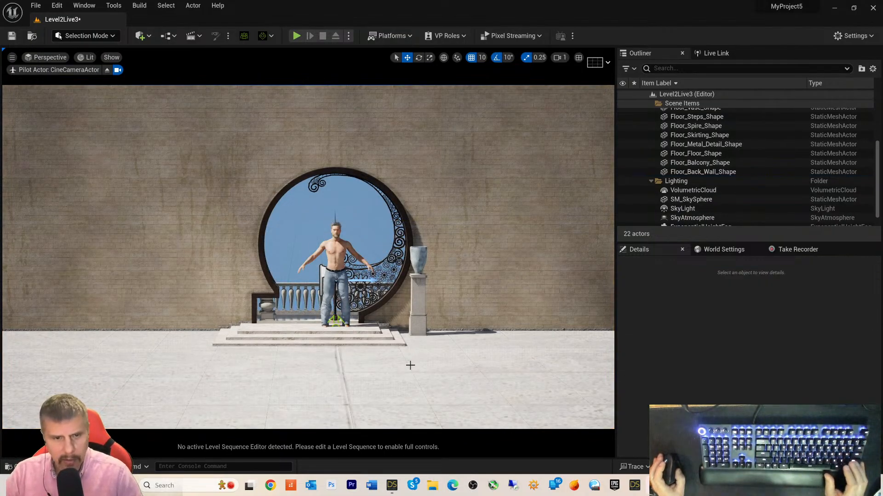
pyautogui.scroll(3, 407, 375)
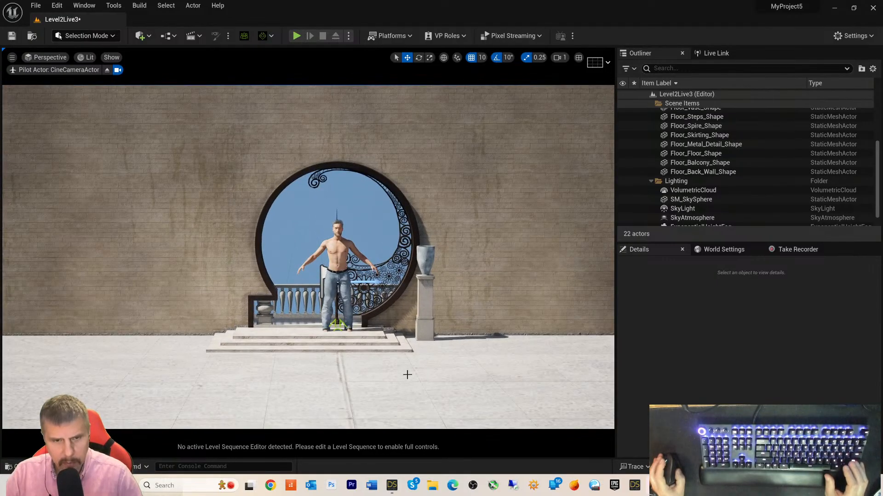
pyautogui.scroll(3, 407, 374)
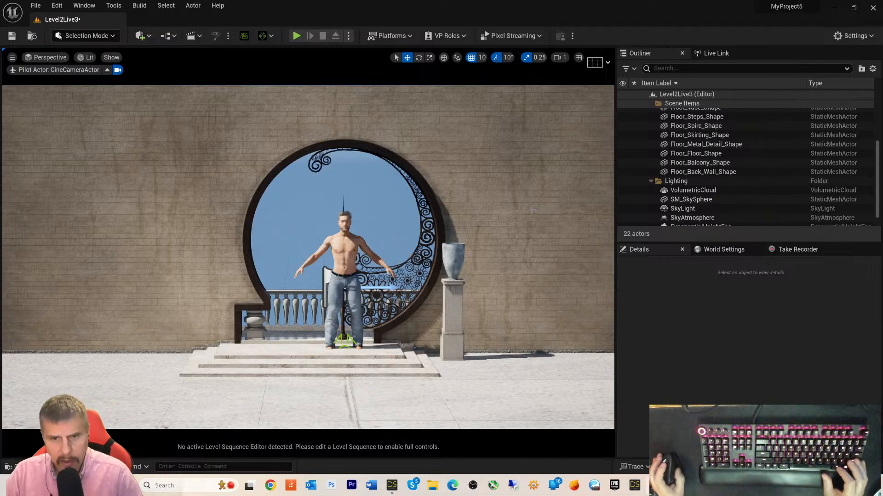
pyautogui.scroll(3, 692, 121)
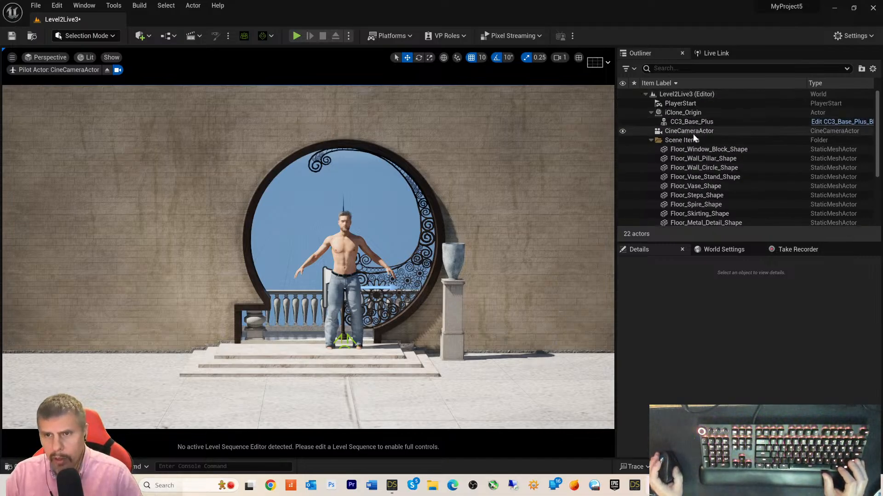
pyautogui.scroll(-3, 699, 143)
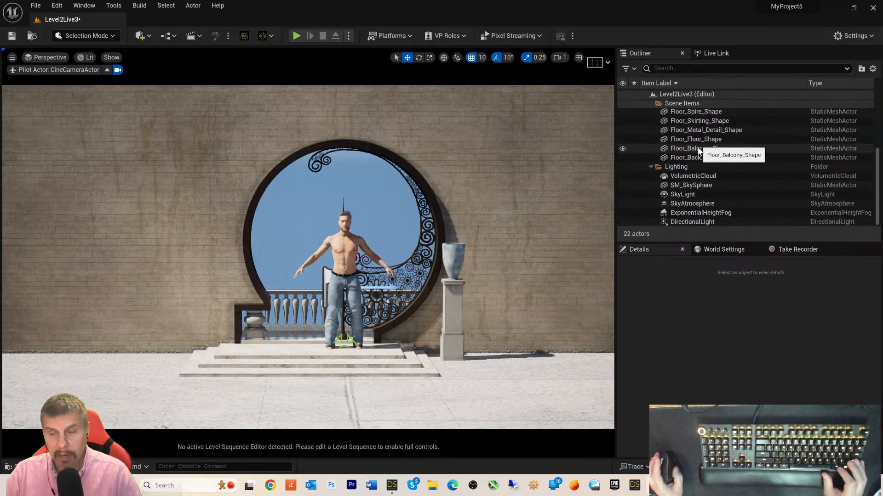
pyautogui.scroll(-2, 697, 152)
pyautogui.scroll(3, 693, 156)
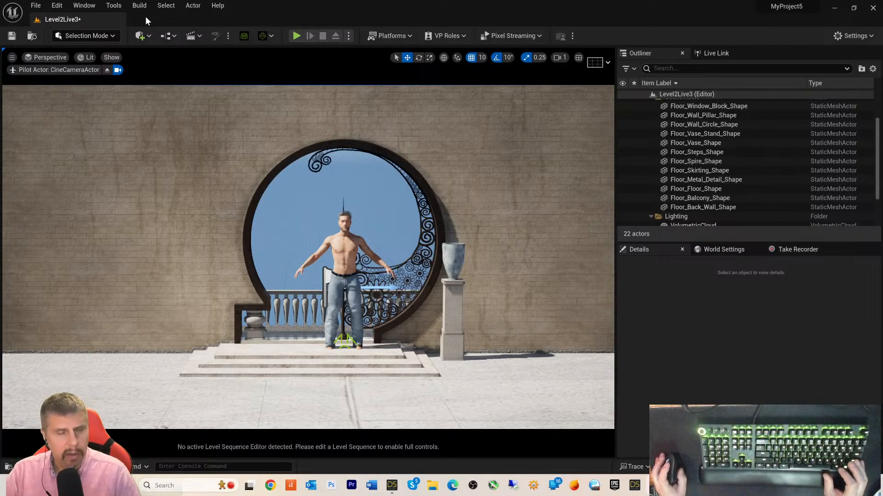
# - Toggle the Content Drawer with Ctrl+Space
pyautogui.hotkey('ctrl', 'space')
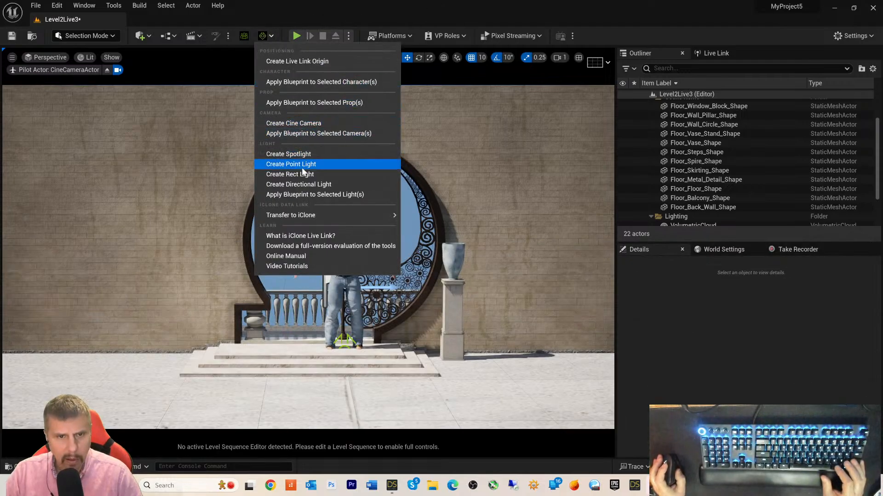
# - Place a Level Sequence Actor in the level, then delete it to return to 22 actors
pyautogui.click(263, 36)
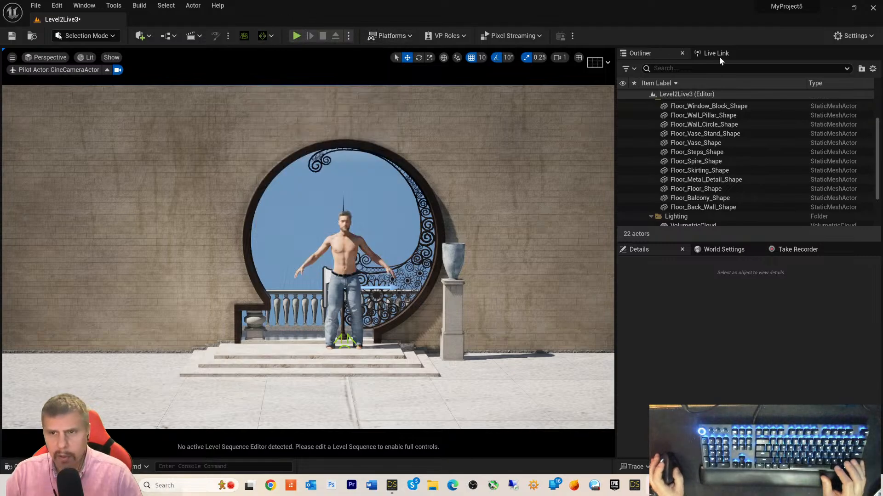
pyautogui.click(147, 37)
pyautogui.moveTo(187, 142)
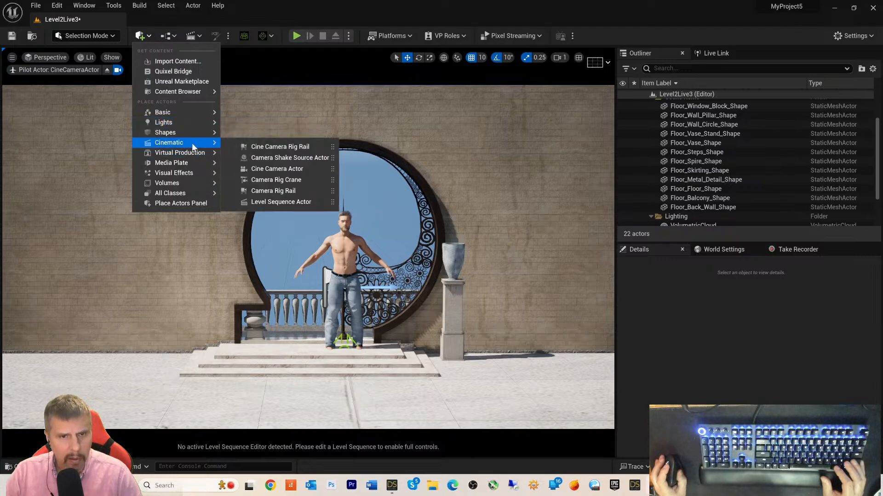
pyautogui.click(279, 202)
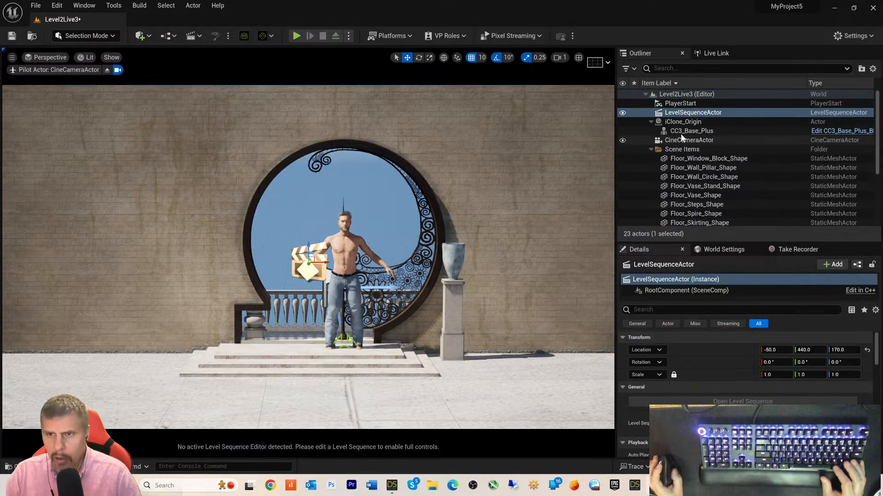
pyautogui.click(664, 114)
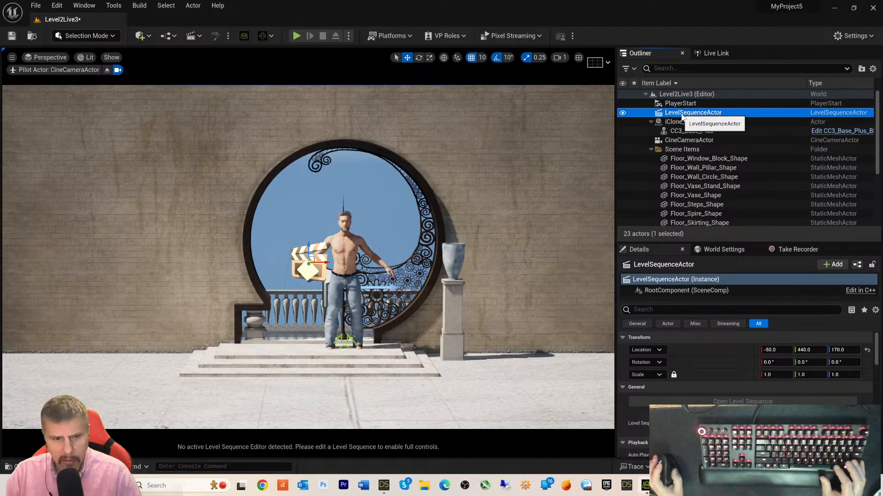
pyautogui.press('Delete')
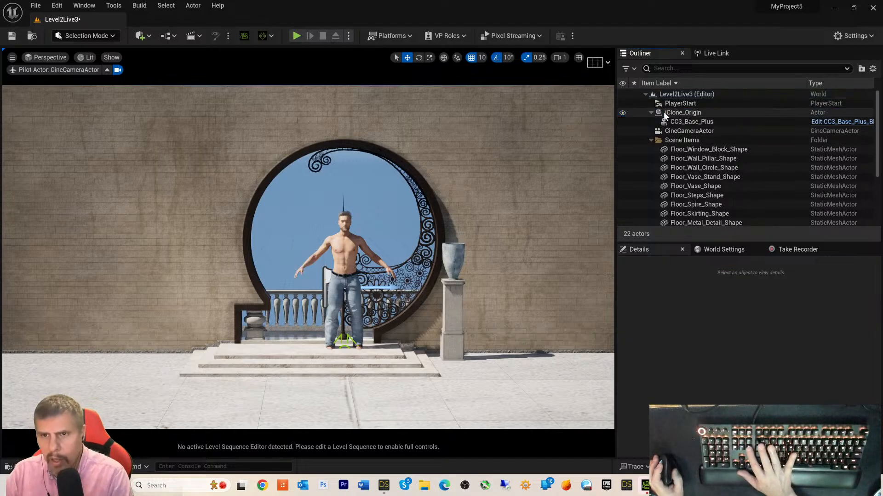
# - Open the Content Drawer and browse from the Floor folder to the Sequence folder
pyautogui.click(28, 467)
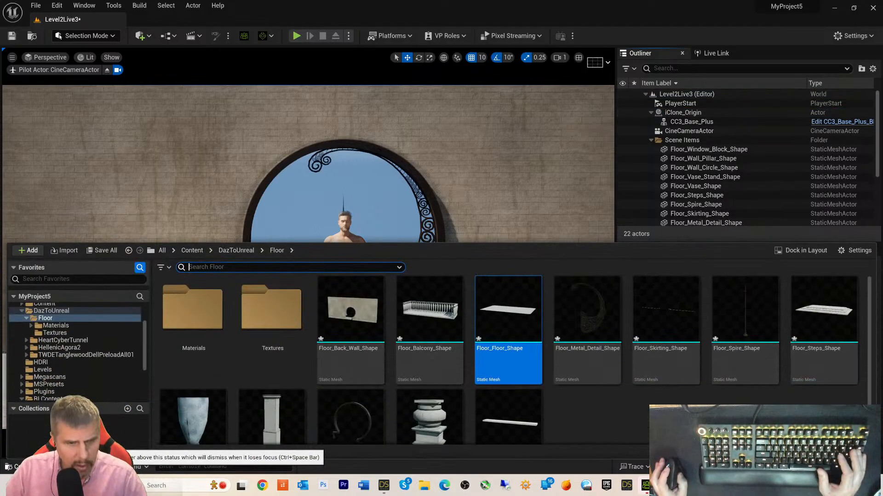
pyautogui.scroll(2, 42, 348)
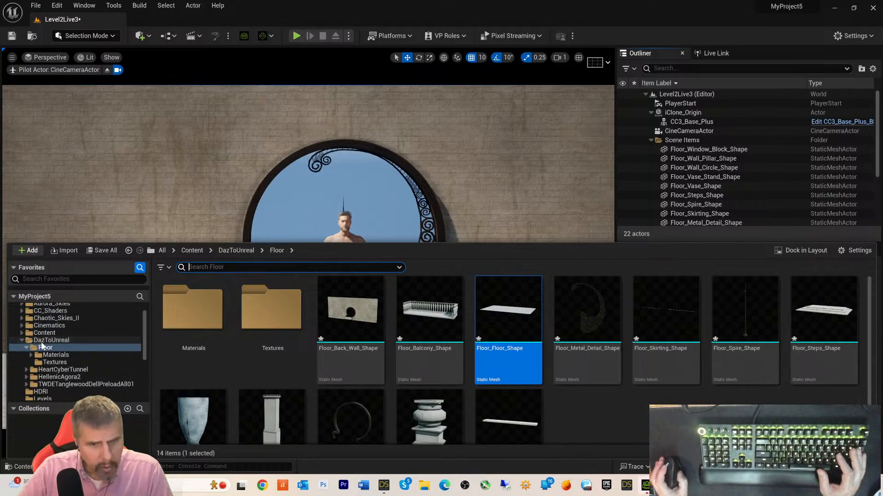
pyautogui.rightClick(593, 410)
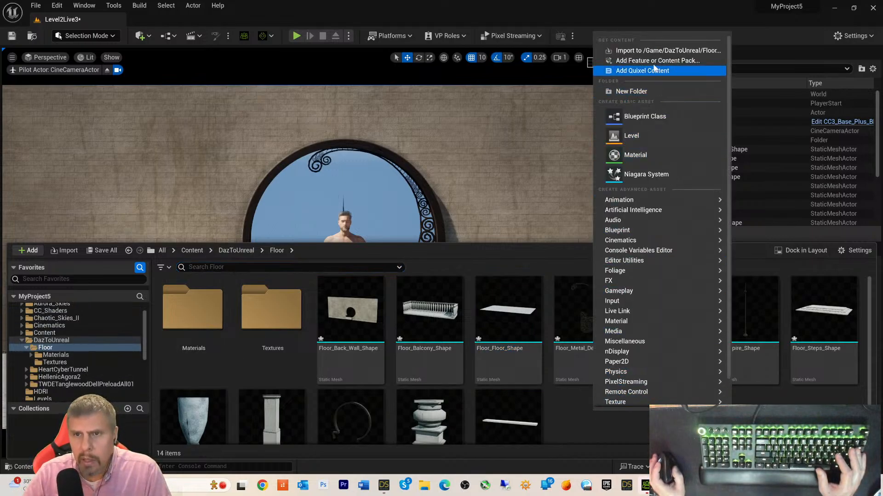
pyautogui.scroll(2, 63, 347)
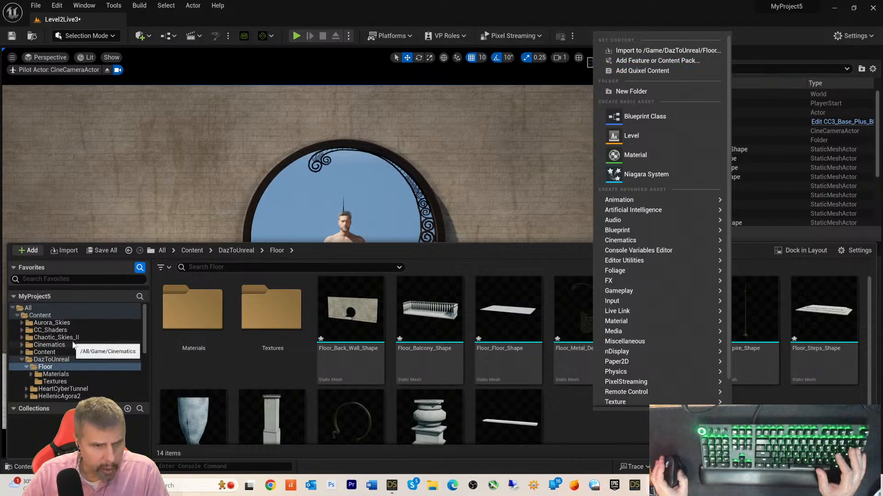
pyautogui.scroll(-2, 71, 348)
pyautogui.scroll(2, 72, 348)
pyautogui.scroll(-4, 72, 349)
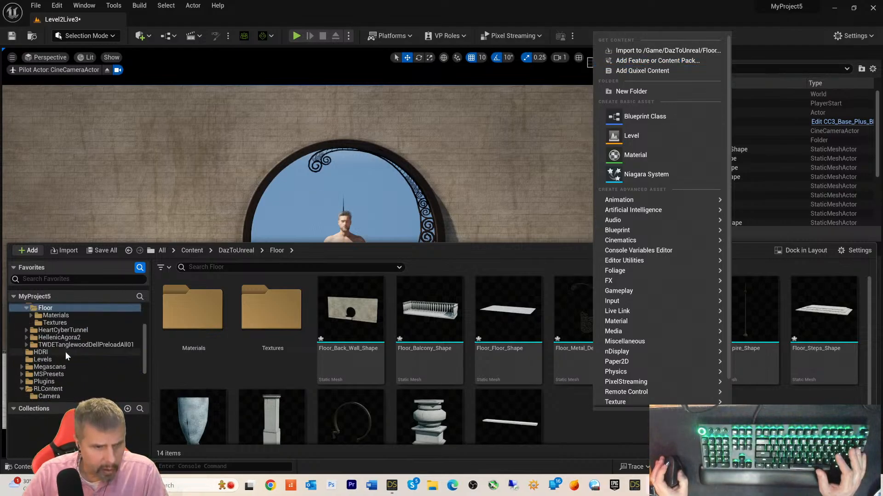
pyautogui.scroll(-3, 84, 371)
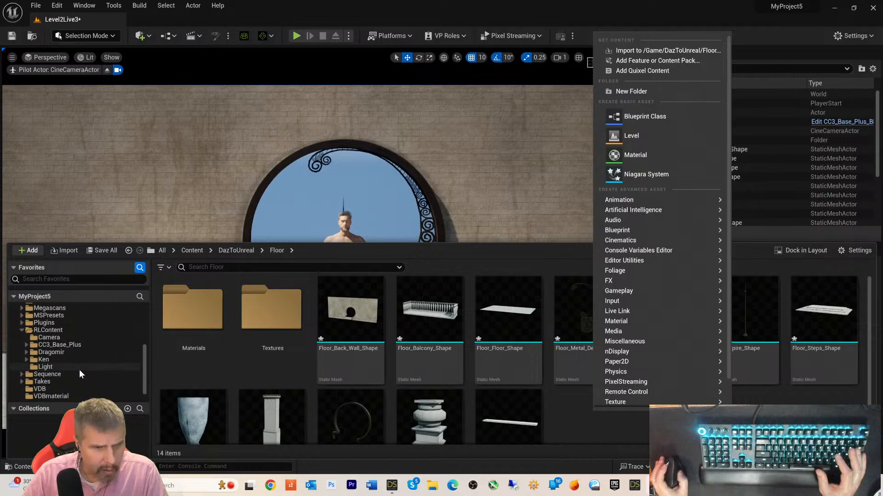
pyautogui.scroll(-2, 84, 370)
pyautogui.click(44, 360)
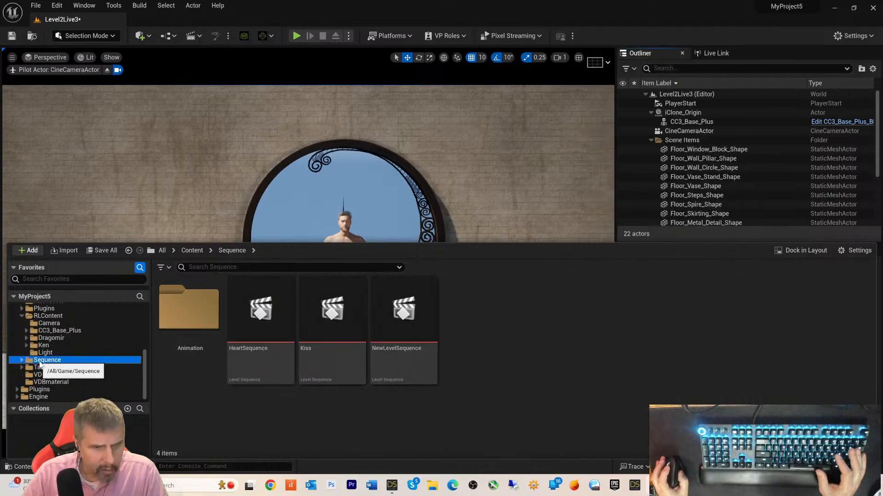
# - Create a new Level Sequence named 'DanceMichael8' in the Sequence folder
pyautogui.rightClick(520, 336)
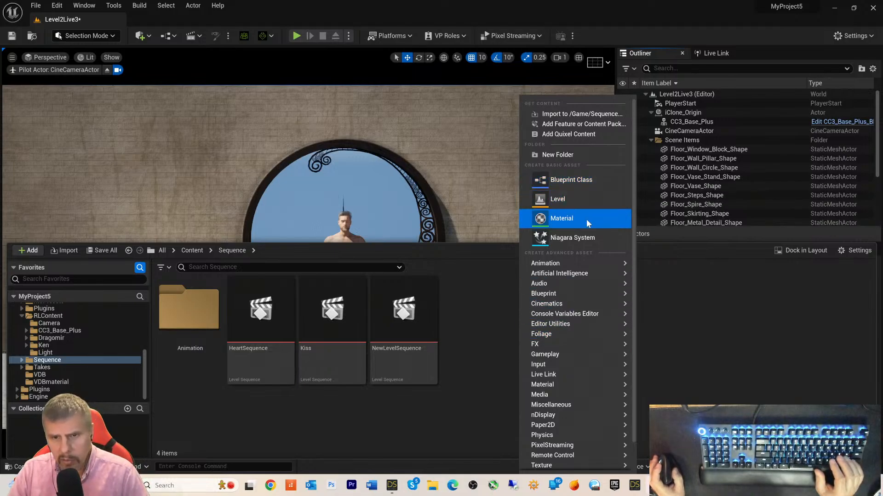
pyautogui.moveTo(583, 263)
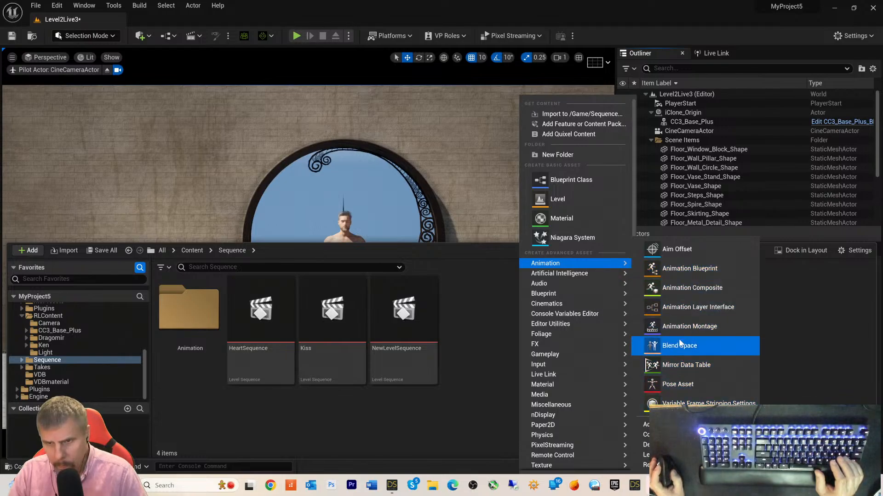
pyautogui.moveTo(557, 294)
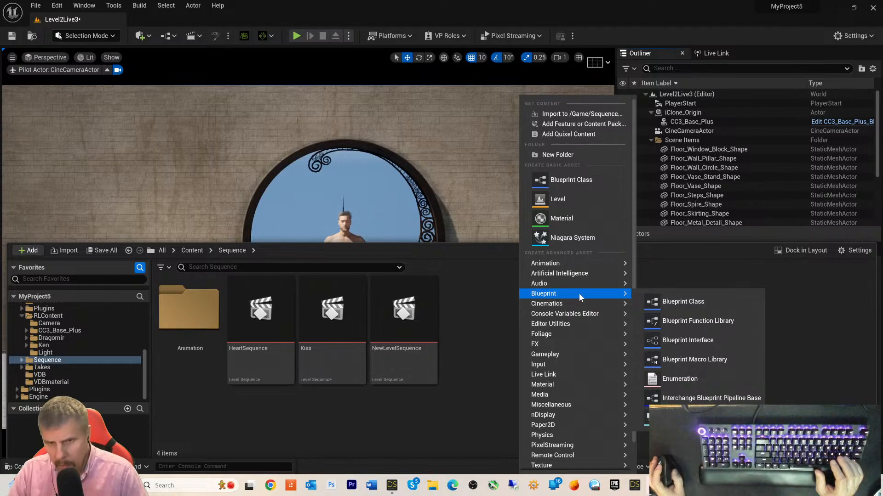
pyautogui.moveTo(578, 305)
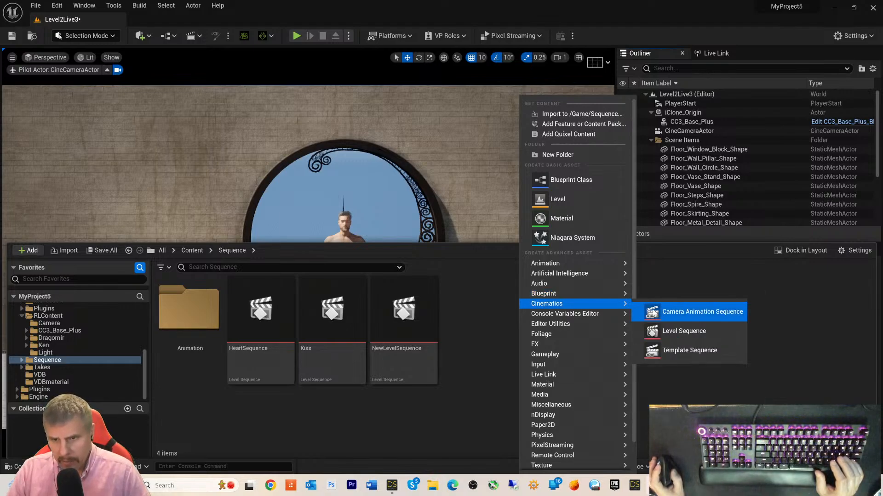
pyautogui.click(660, 329)
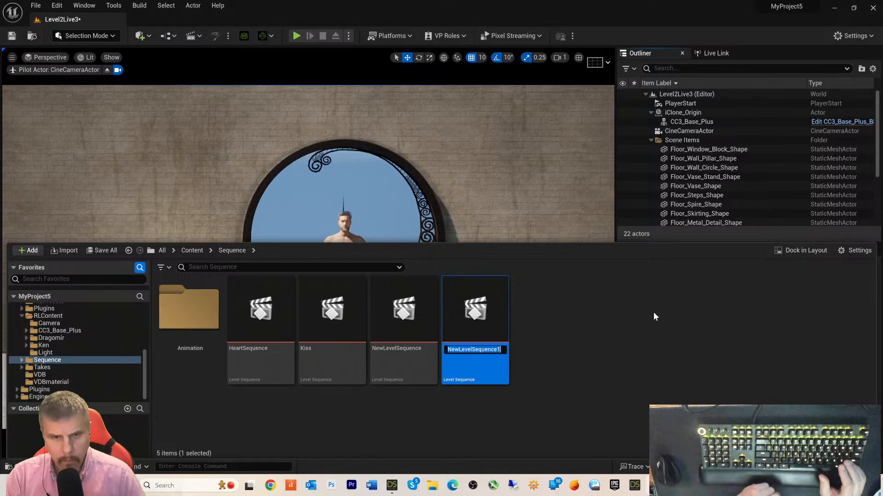
pyautogui.write('Danc')
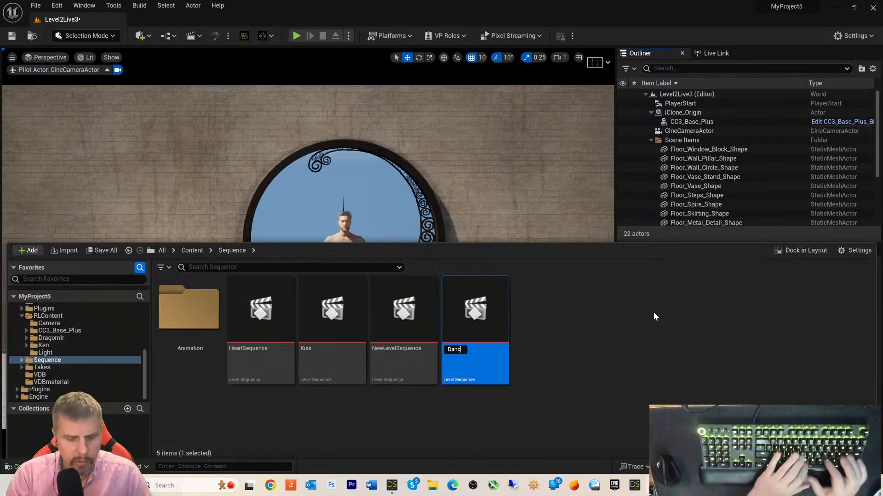
pyautogui.write('eM')
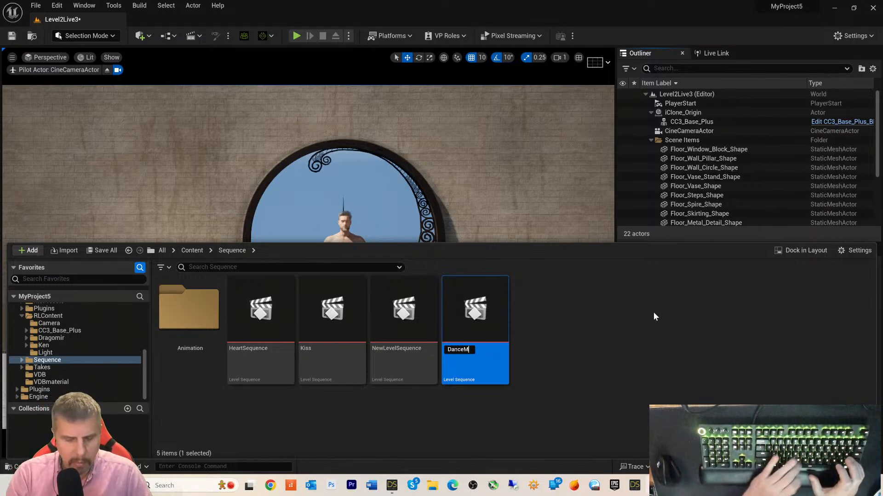
pyautogui.write('ichael')
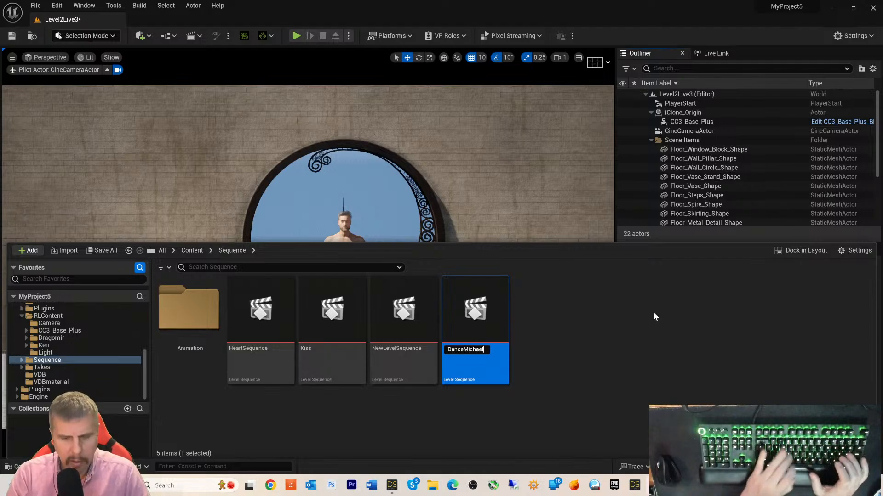
pyautogui.write('8')
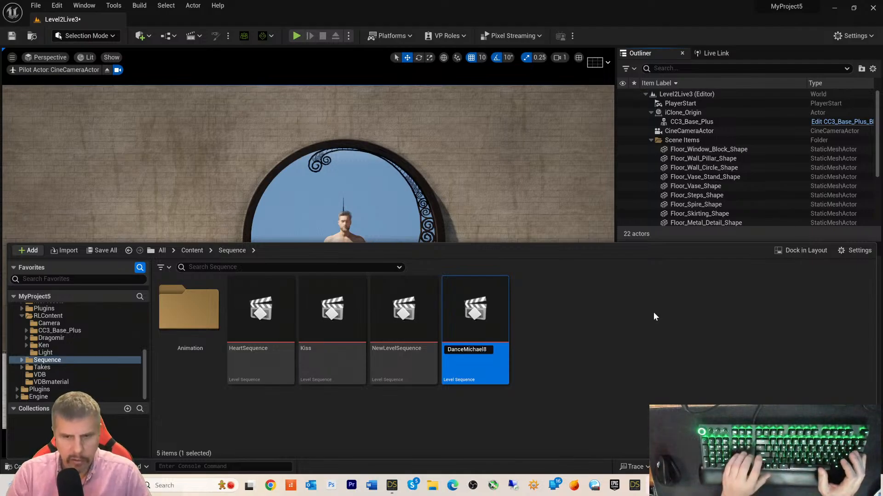
pyautogui.press('Return')
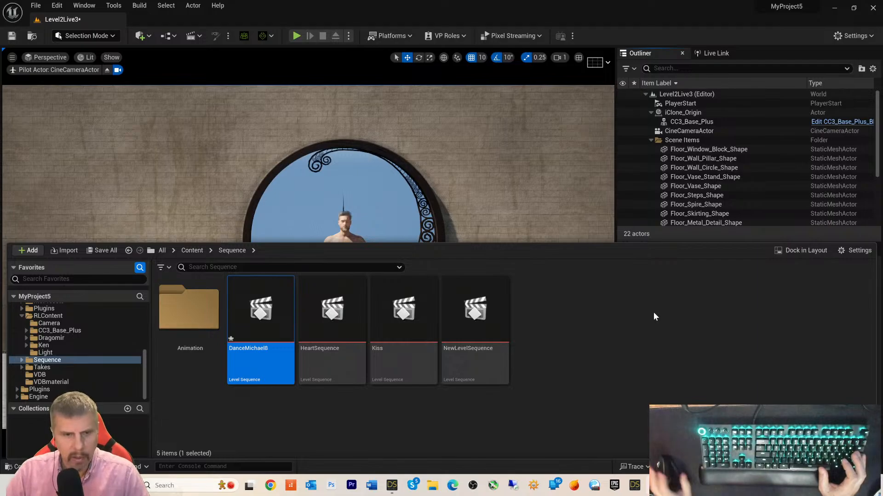
# - Open DanceMichael8 in Sequencer, briefly preview playback, and rewind it to the first frame
pyautogui.doubleClick(280, 299)
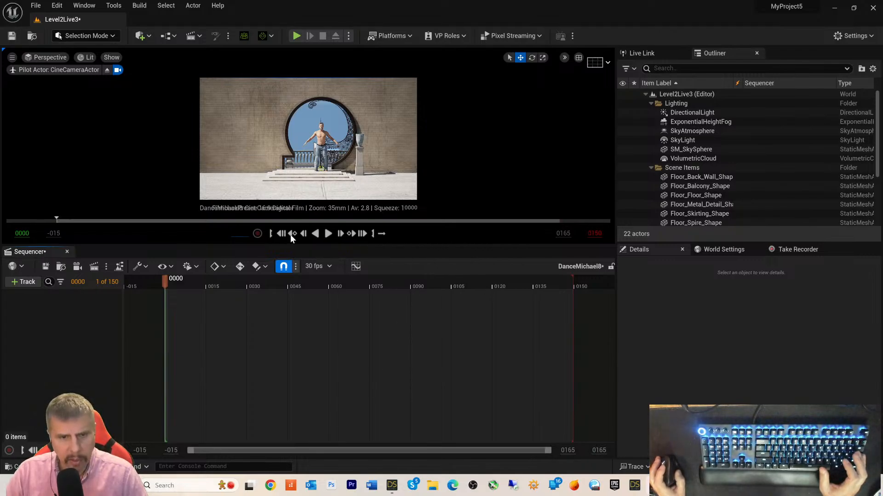
pyautogui.click(328, 233)
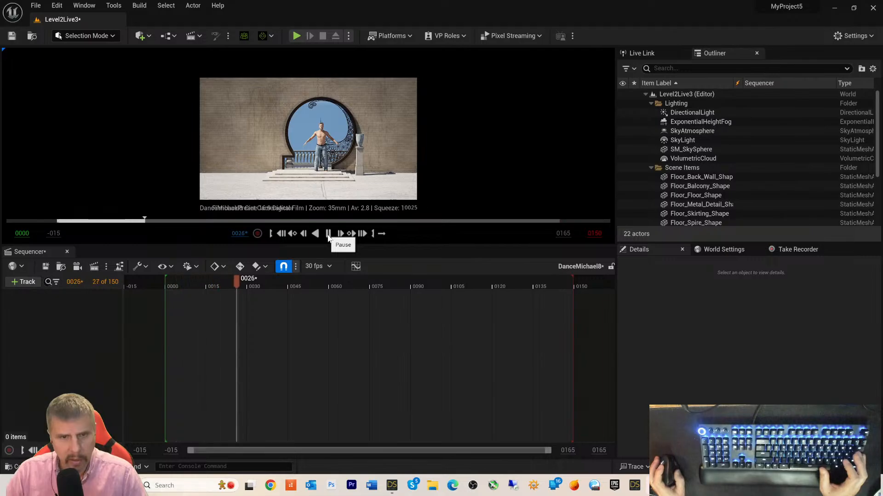
pyautogui.click(323, 235)
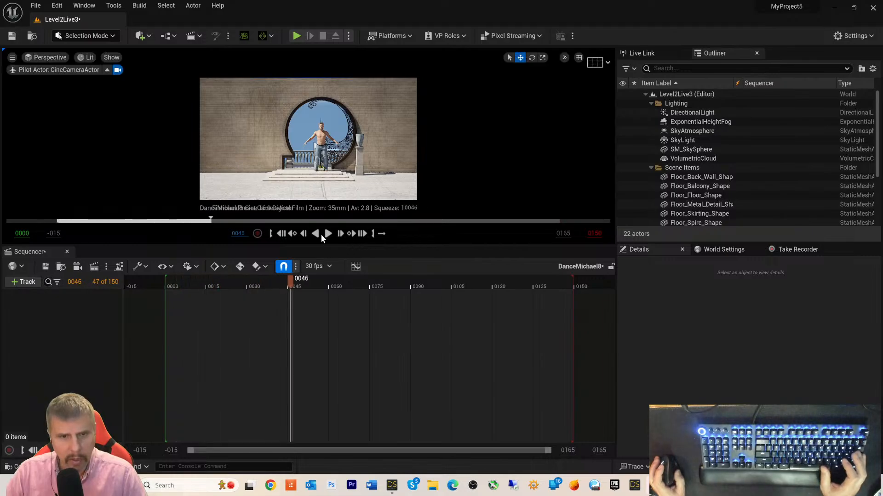
pyautogui.click(282, 234)
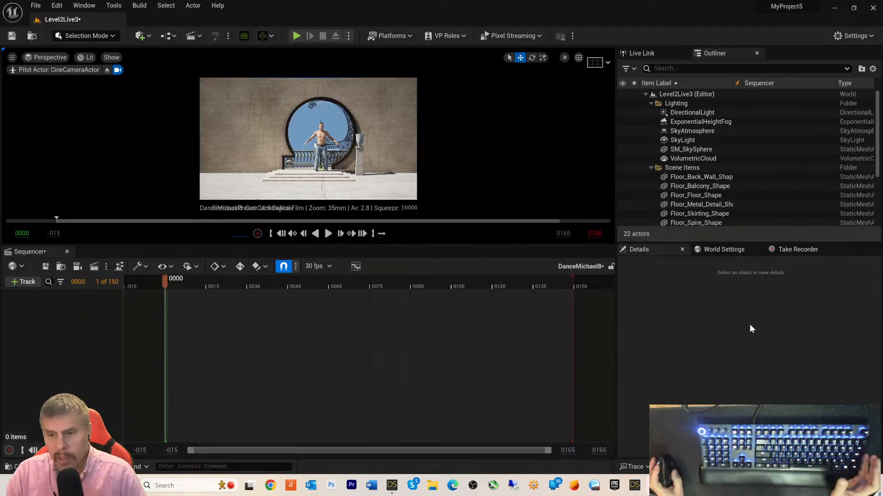
pyautogui.click(675, 486)
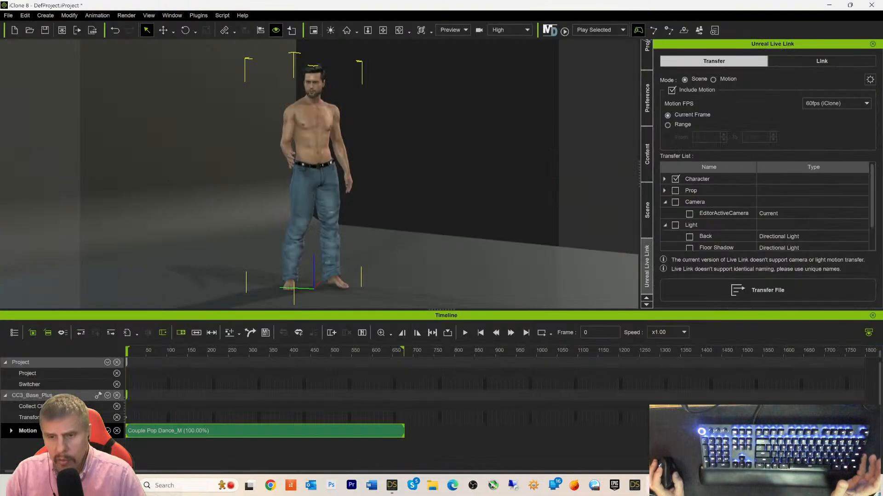
# - Activate the Unreal Live Link with the camera excluded and play the Couple Pop Dance_M motion
pyautogui.click(799, 62)
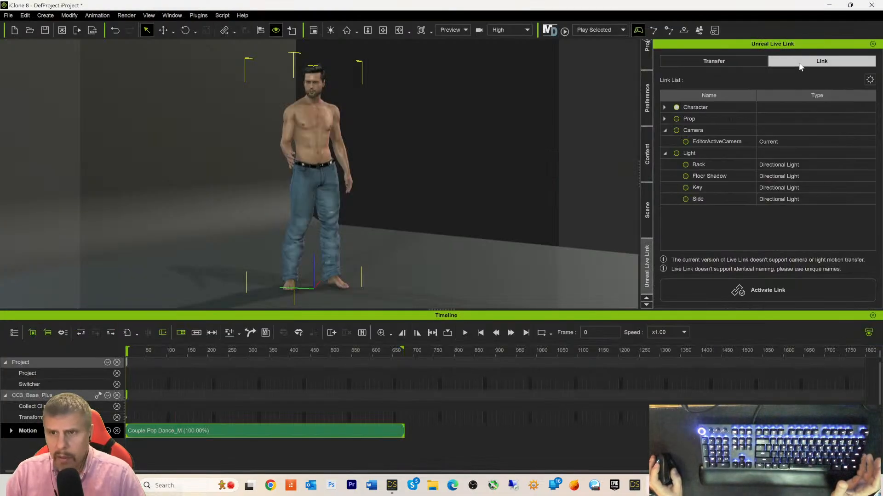
pyautogui.click(676, 130)
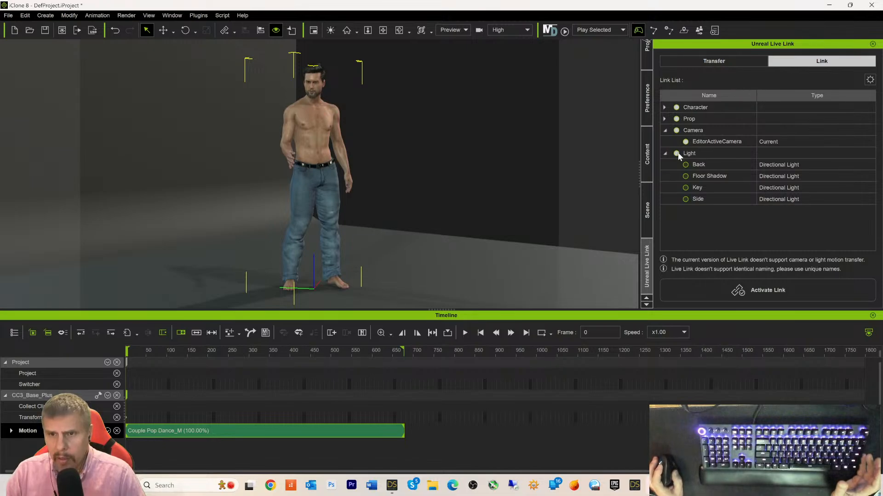
pyautogui.click(676, 154)
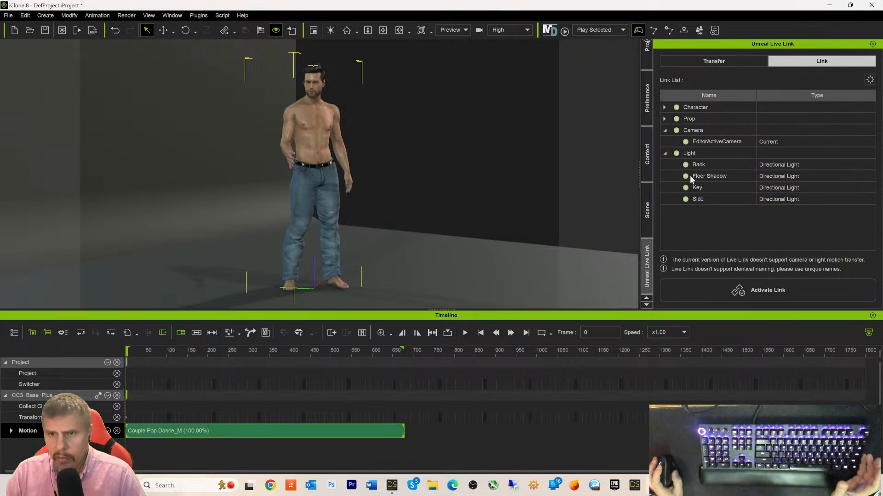
pyautogui.click(676, 130)
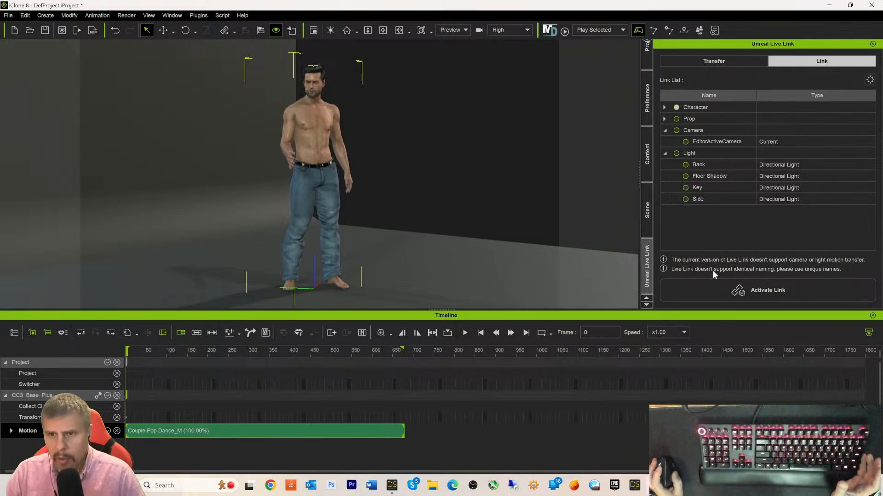
pyautogui.click(711, 286)
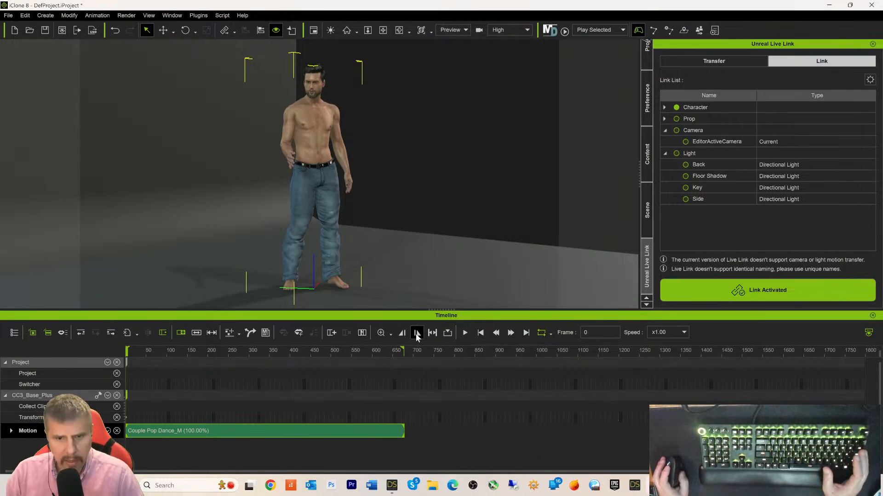
pyautogui.click(464, 333)
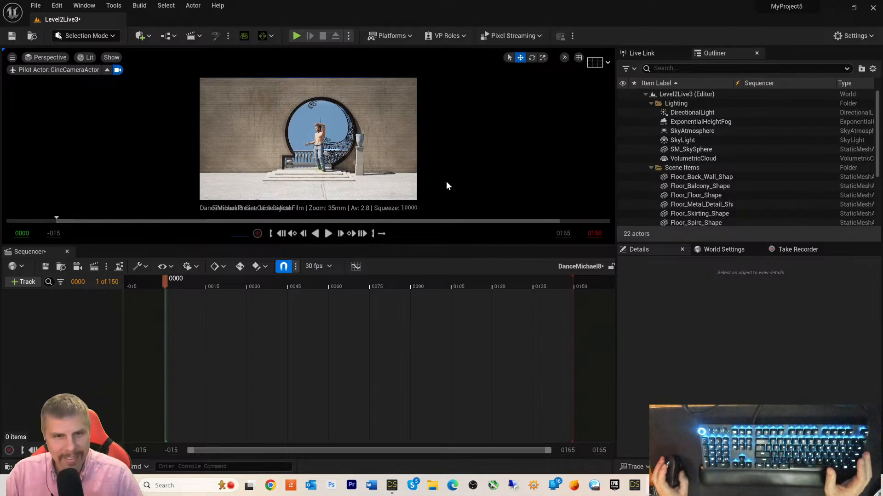
# - Close the DanceMichael8 Sequencer to view the character dancing live in the archway
pyautogui.click(67, 252)
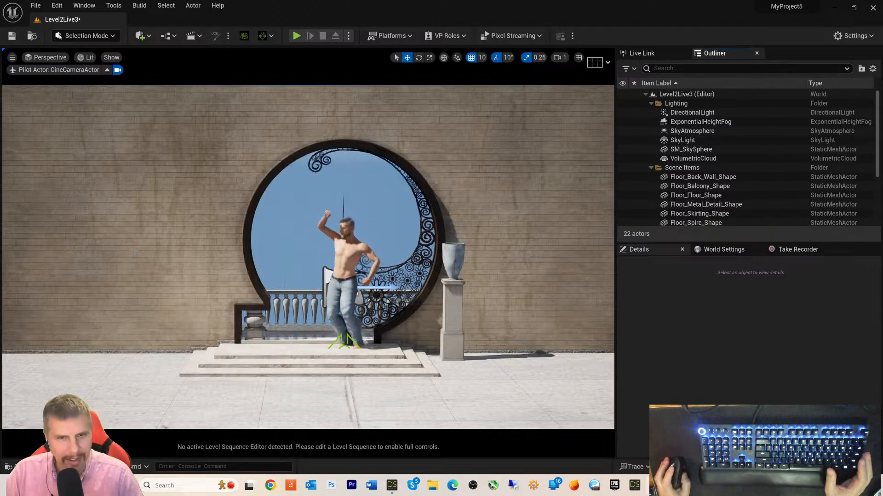
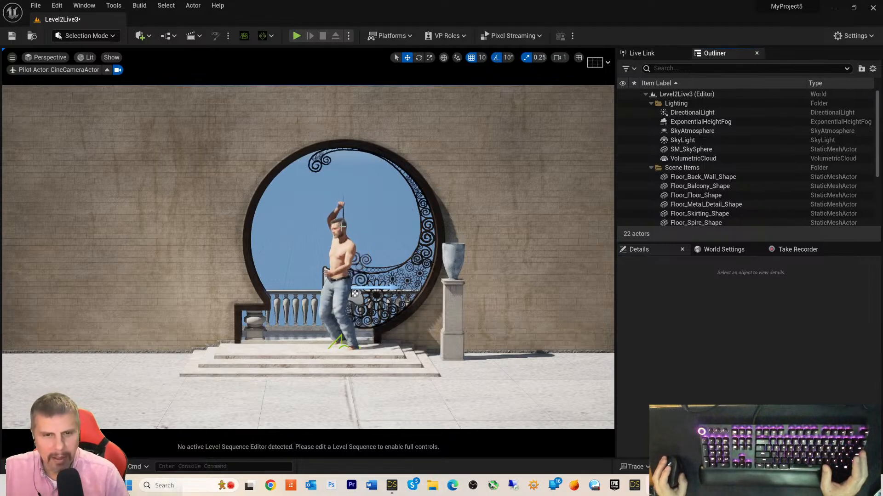
# - Switch to the rotate gizmo and open the DanceMichael8 level sequence from the Content Drawer
pyautogui.press('e')
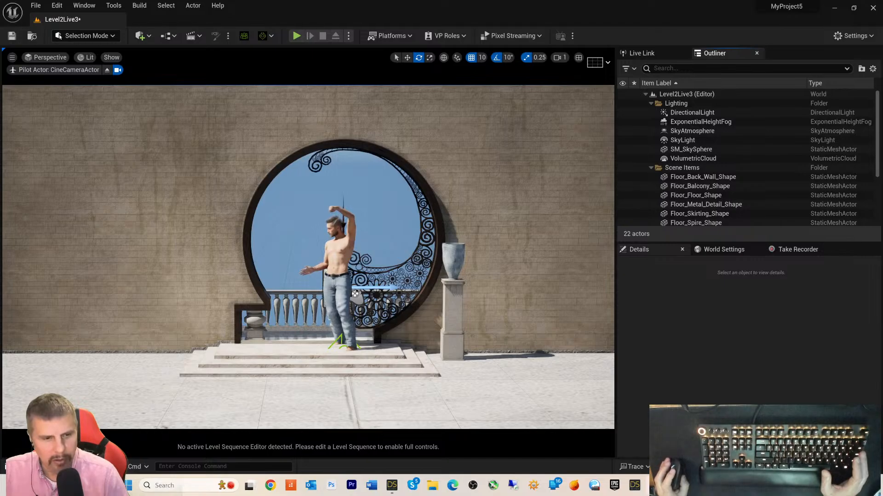
pyautogui.hotkey('ctrl', 'space')
pyautogui.doubleClick(250, 355)
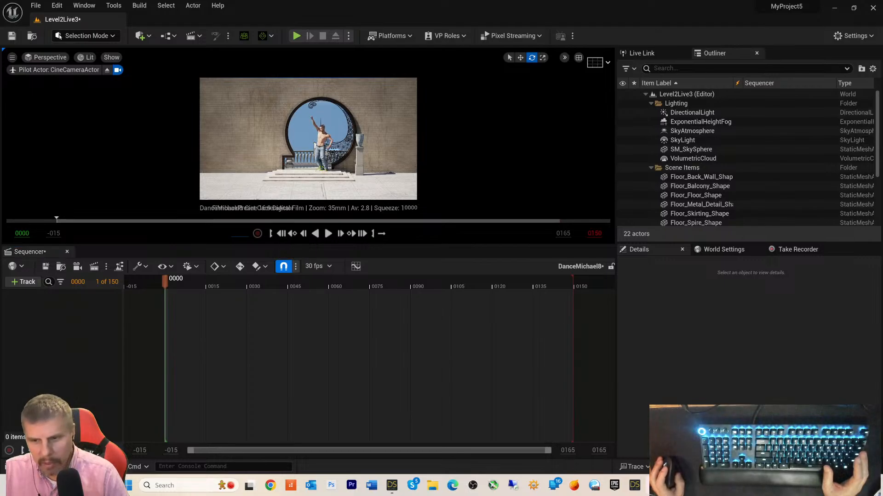
# - Close Character Creator 4 and DAZ Studio without saving changes
pyautogui.moveTo(654, 485)
pyautogui.click(657, 439)
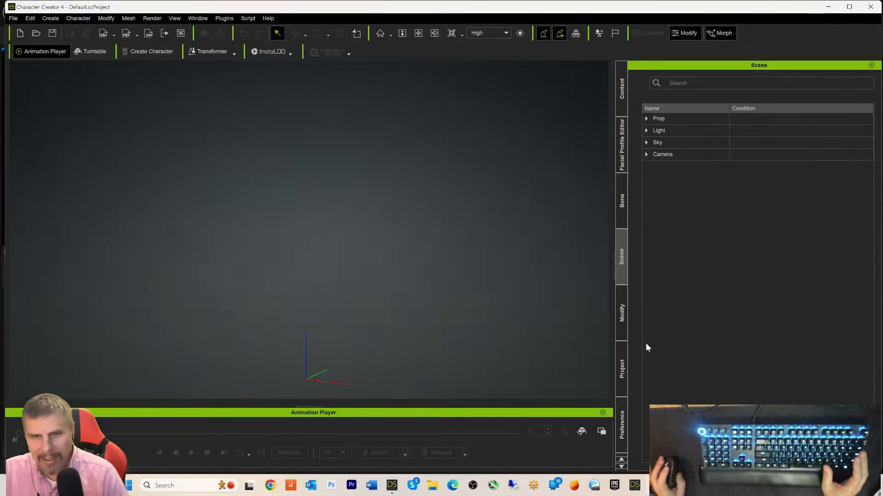
pyautogui.click(870, 7)
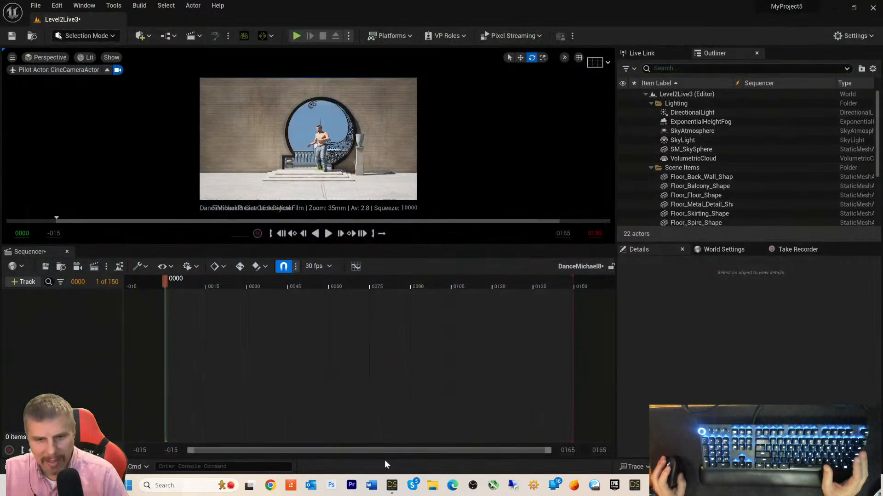
pyautogui.click(393, 484)
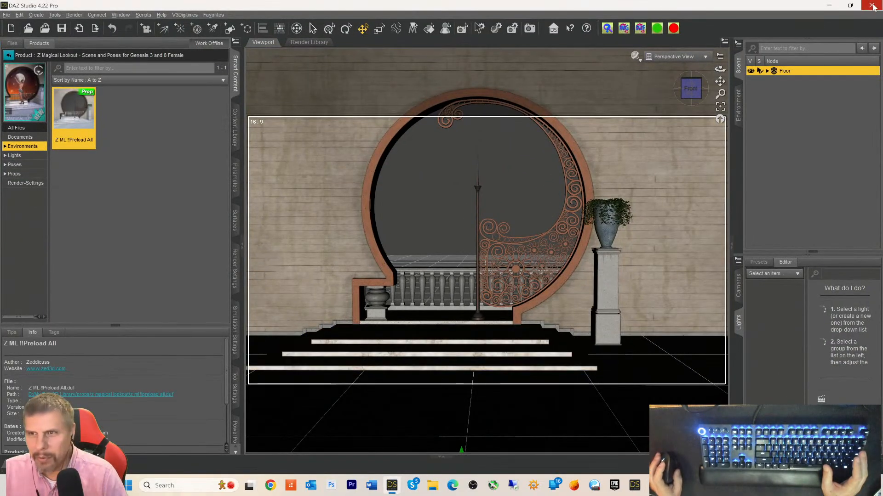
pyautogui.click(873, 7)
pyautogui.click(441, 252)
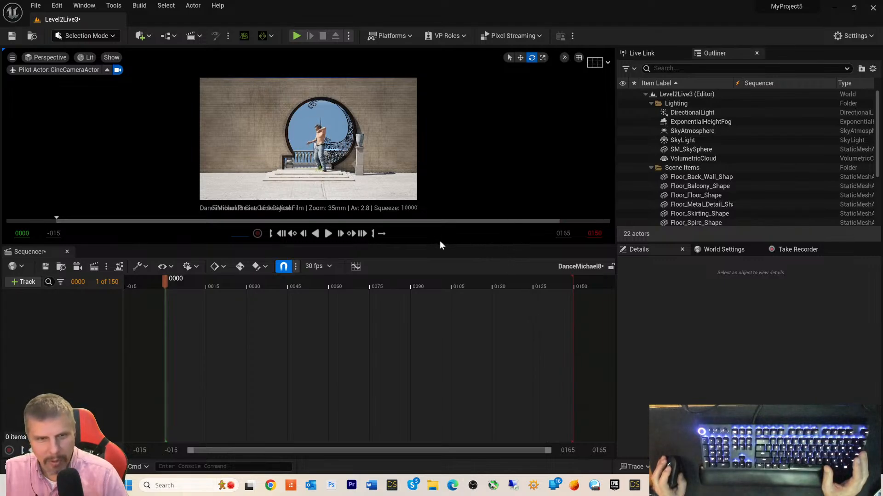
# - Preview the sequence, rewind it, and set its display rate to 60 fps
pyautogui.press('space')
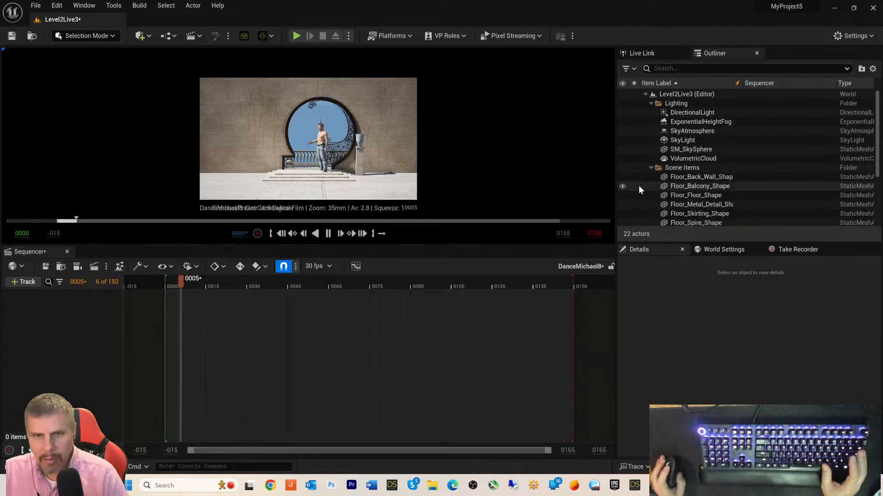
pyautogui.press('space')
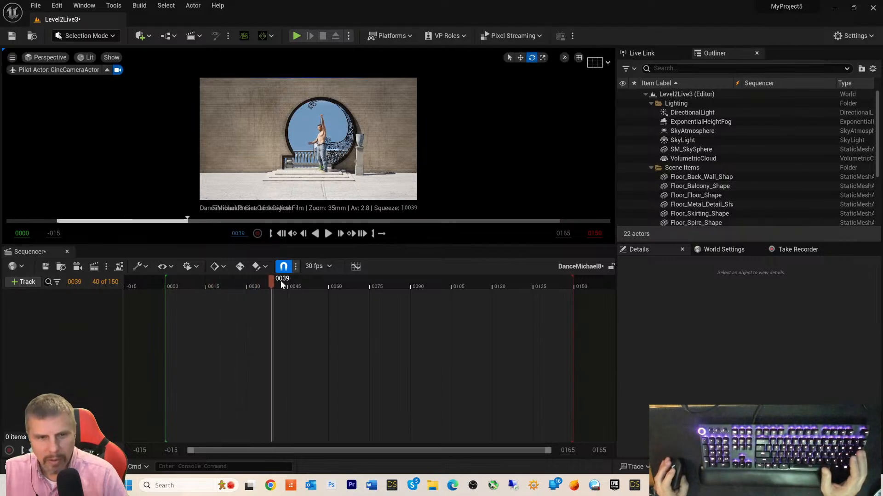
pyautogui.moveTo(271, 284); pyautogui.dragTo(119, 286)
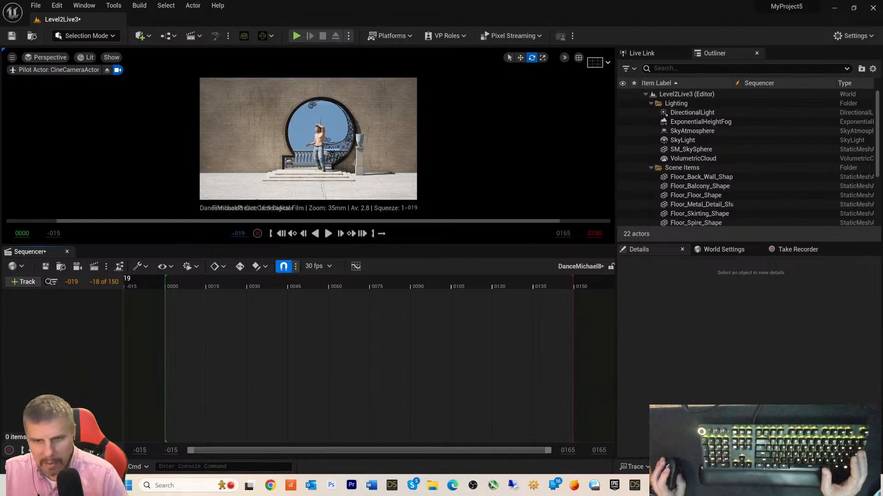
pyautogui.click(332, 266)
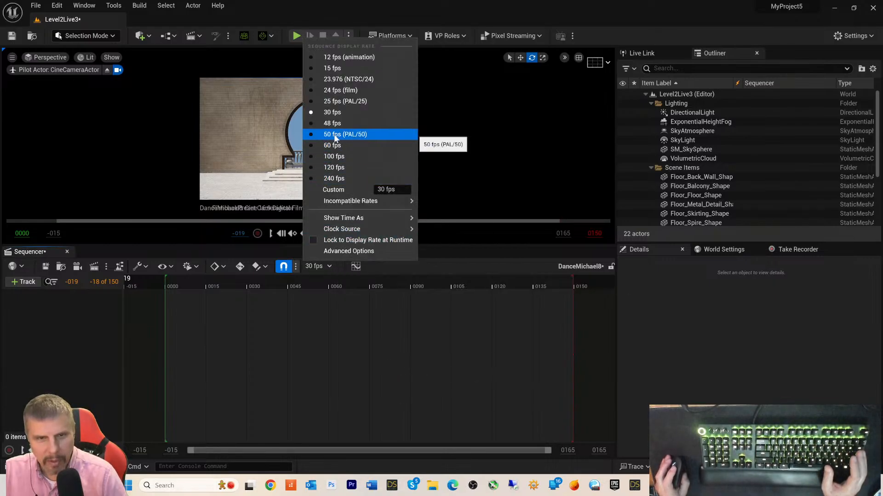
pyautogui.click(333, 145)
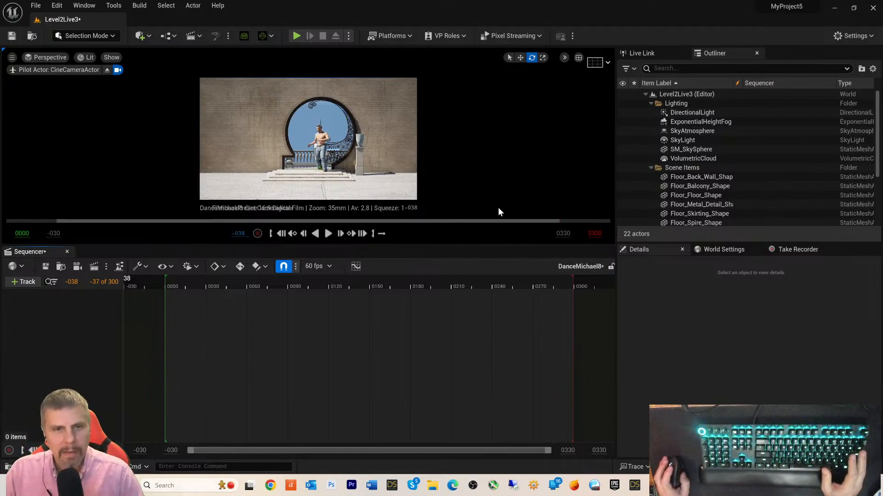
# - Preview the sequence at 60 fps and rewind the playhead to frame -030
pyautogui.press('space')
pyautogui.press('space')
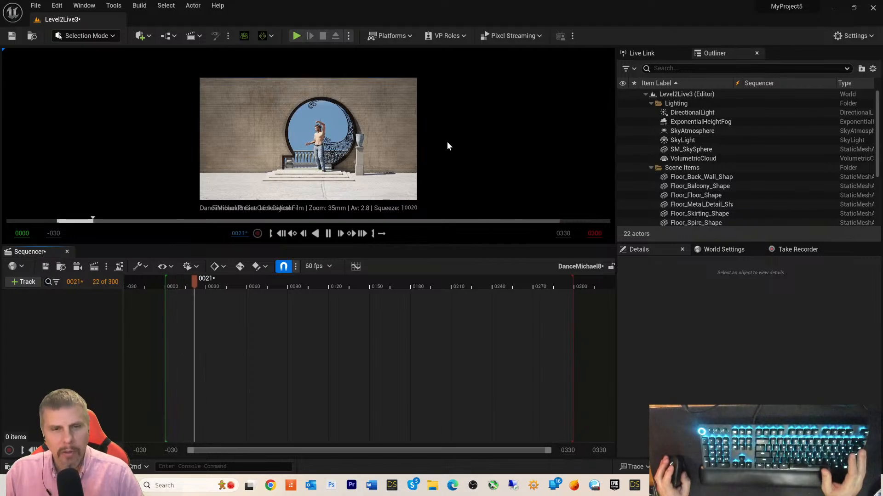
pyautogui.moveTo(214, 282); pyautogui.dragTo(90, 289)
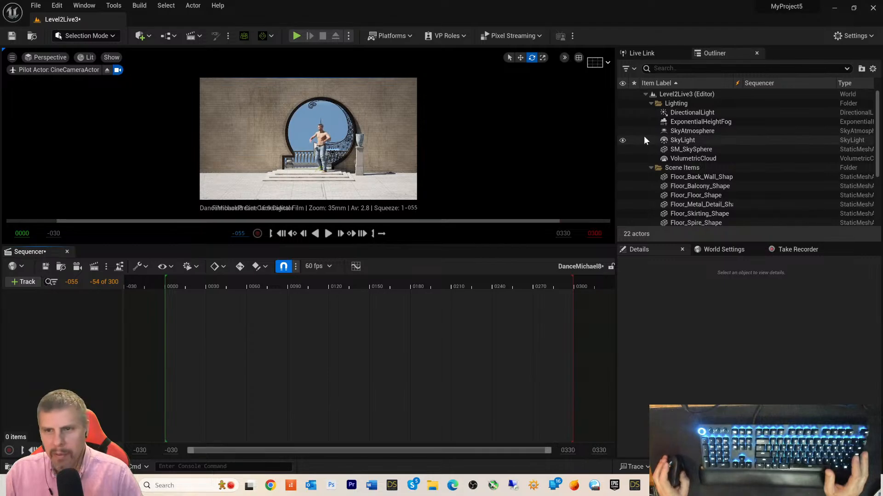
pyautogui.scroll(-5, 639, 152)
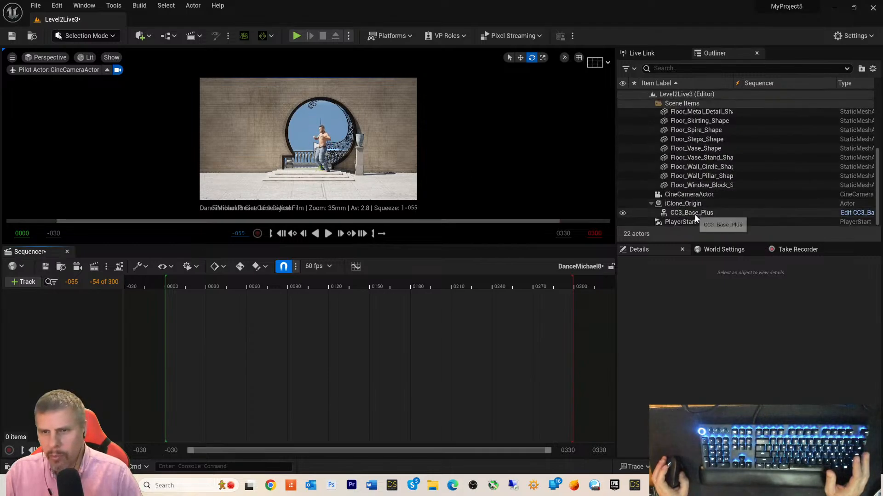
pyautogui.scroll(5, 694, 216)
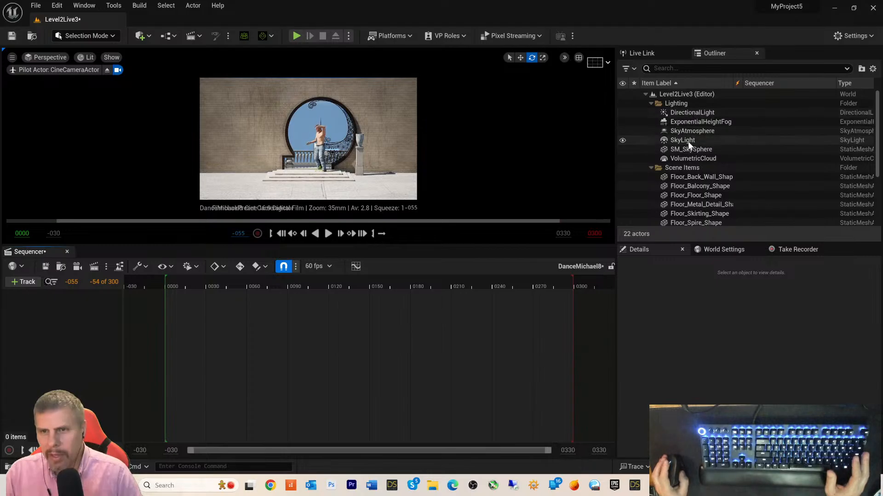
pyautogui.scroll(-5, 687, 145)
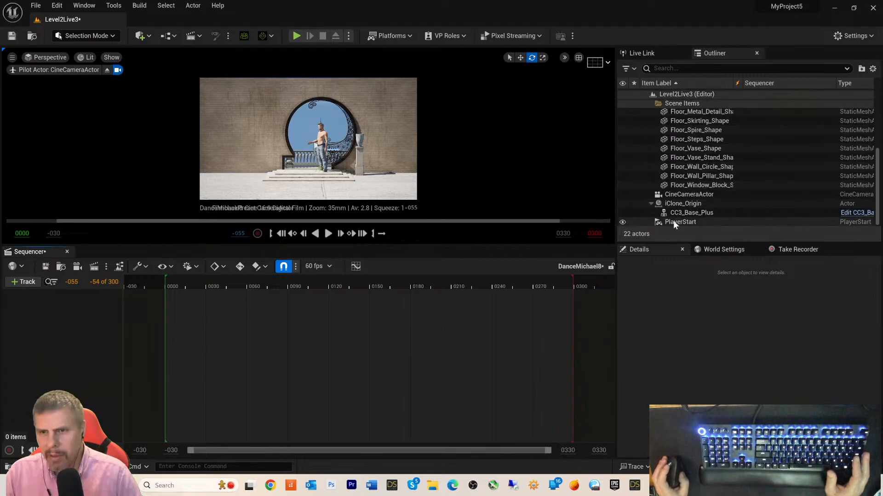
# - Add CineCameraActor and CC3_Base_Plus from the Outliner as sequence tracks, then close Sequencer
pyautogui.moveTo(677, 199); pyautogui.dragTo(48, 304)
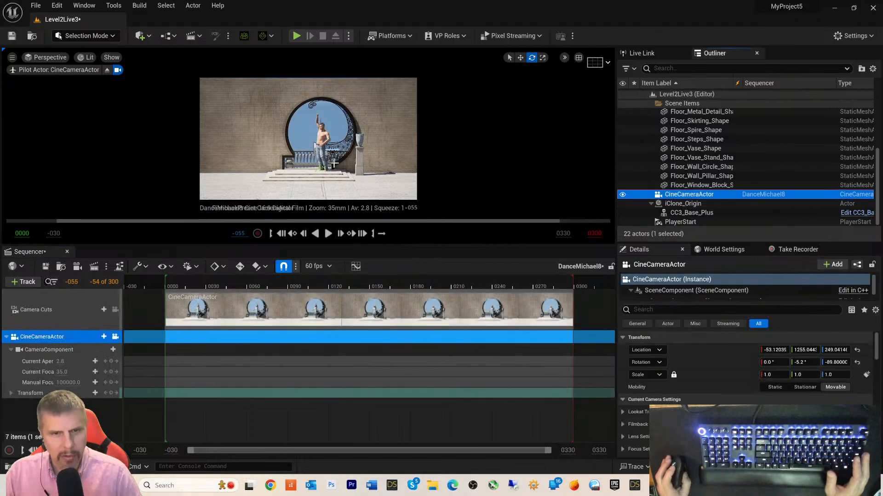
pyautogui.scroll(5, 729, 137)
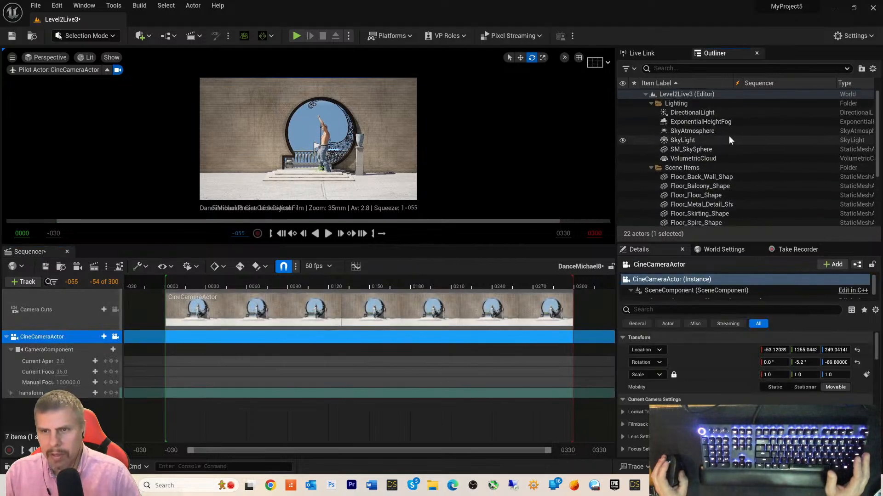
pyautogui.scroll(-2, 700, 148)
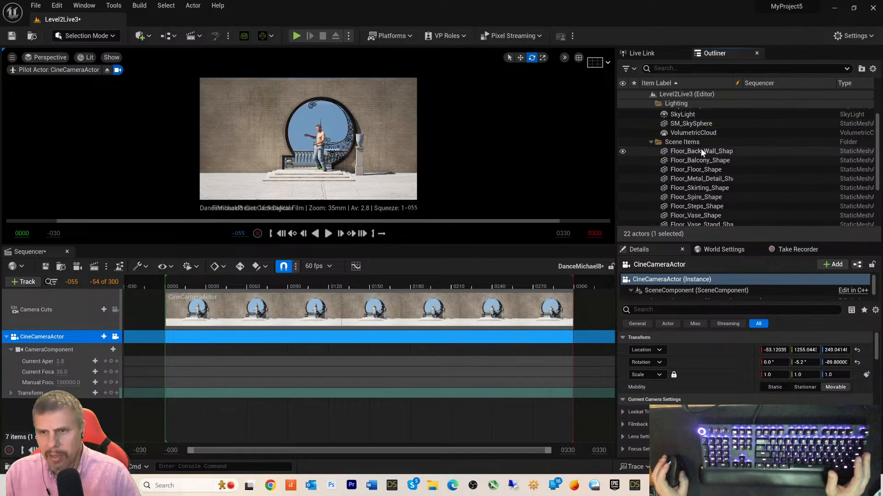
pyautogui.scroll(-4, 701, 150)
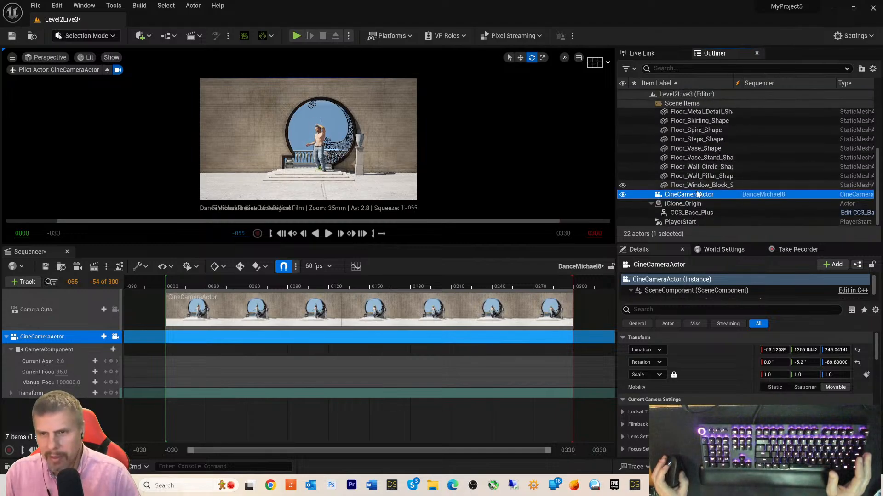
pyautogui.moveTo(692, 212); pyautogui.dragTo(109, 378)
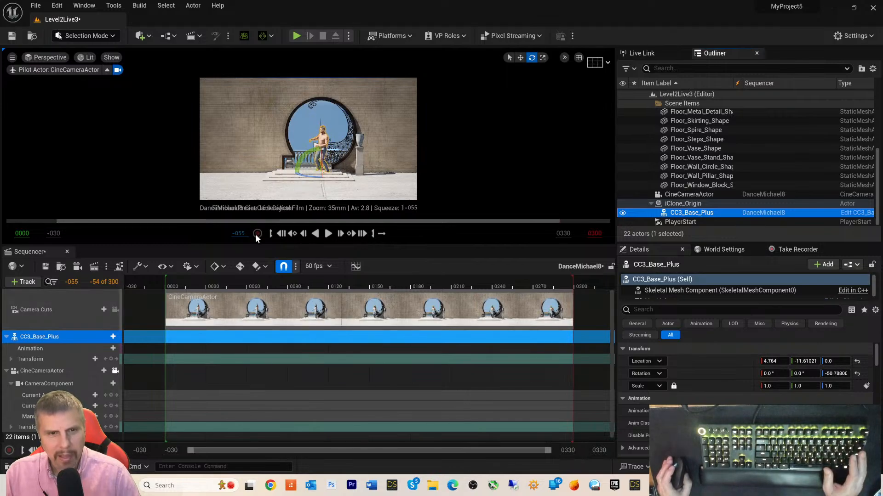
pyautogui.click(57, 252)
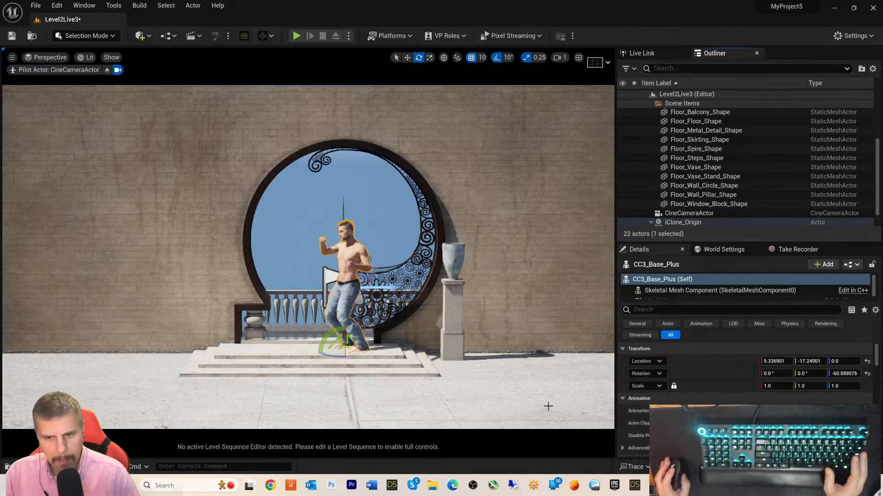
# - Stop iClone 8's dance at frame 0, then turn the live-linked character about 50 degrees in Unreal
pyautogui.hotkey('alt', 'Tab')
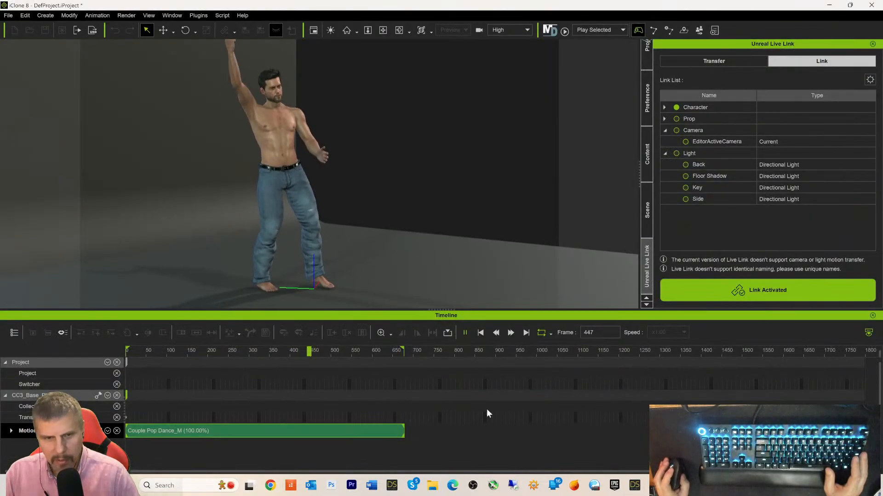
pyautogui.click(481, 334)
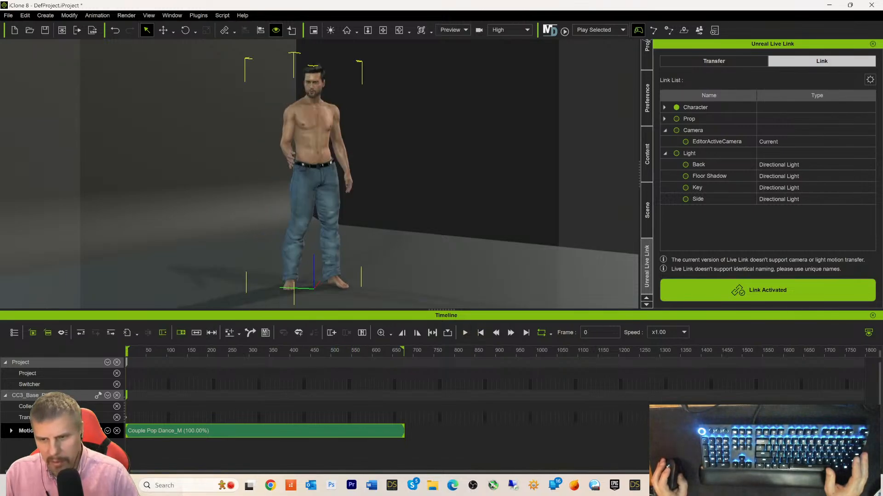
pyautogui.hotkey('alt', 'Tab')
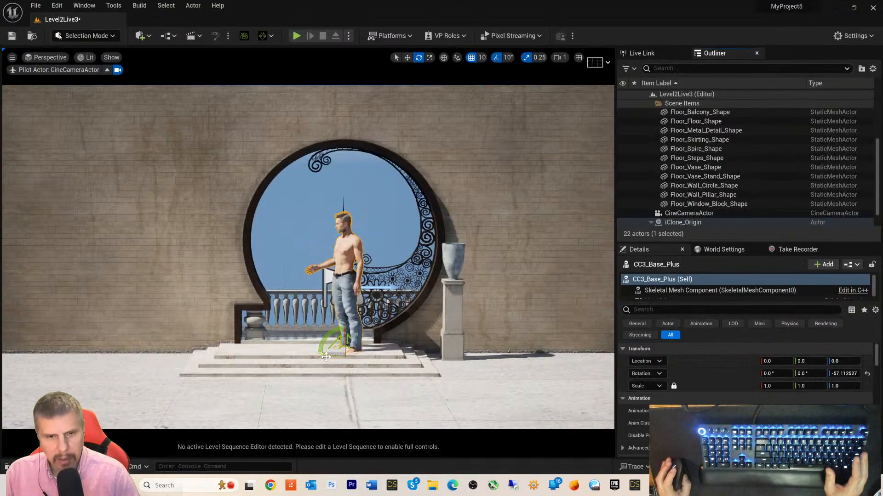
pyautogui.moveTo(328, 356); pyautogui.dragTo(328, 355)
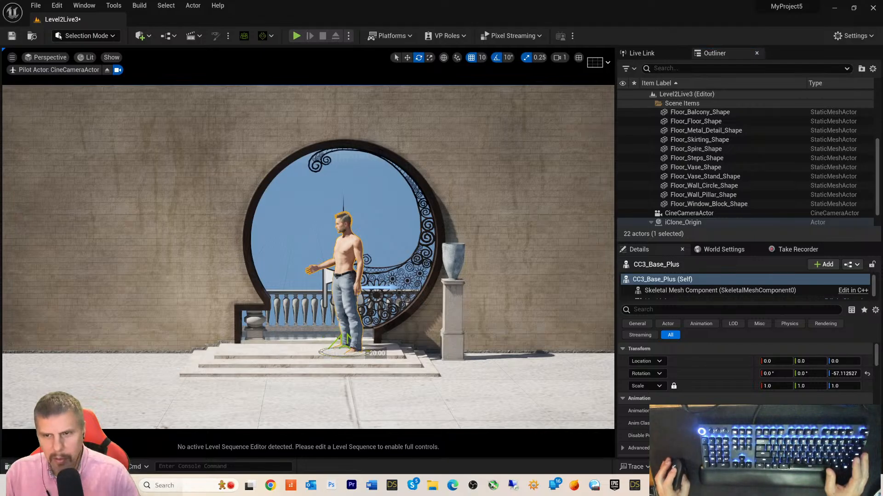
pyautogui.moveTo(327, 355); pyautogui.dragTo(320, 354)
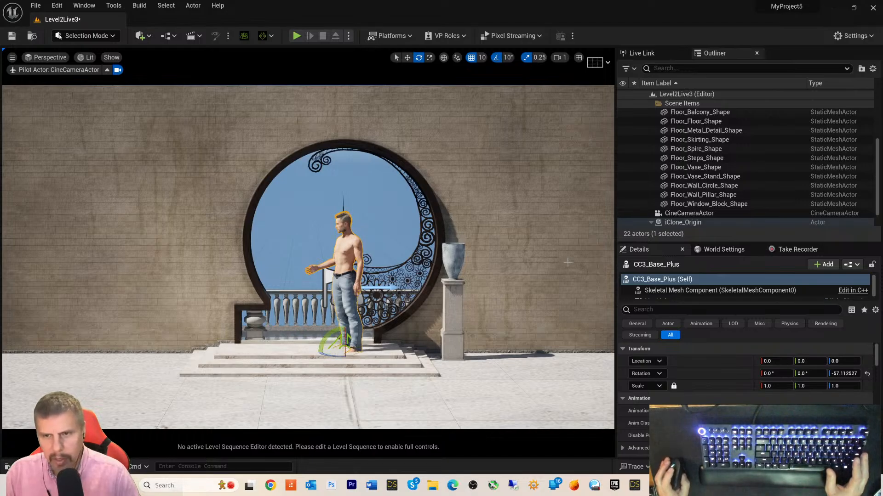
# - Rotate iClone_Origin to -70° and move it left along X to -50
pyautogui.click(668, 222)
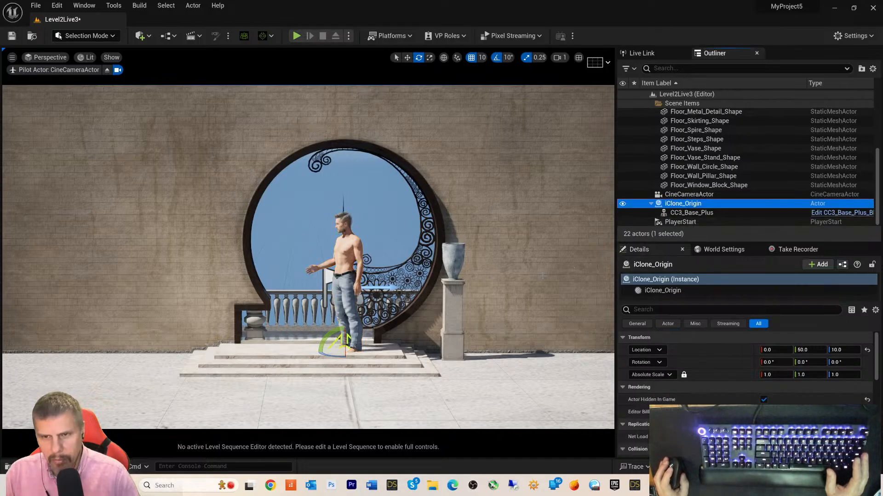
pyautogui.moveTo(324, 354); pyautogui.dragTo(324, 354)
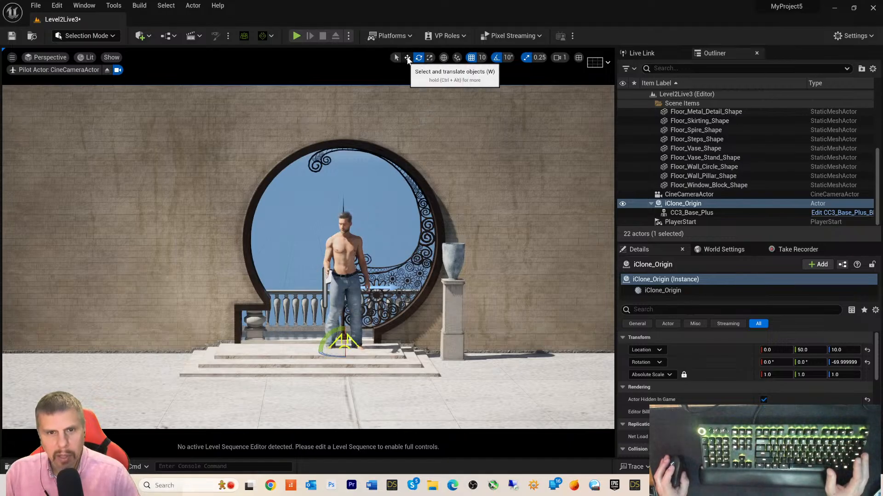
pyautogui.click(407, 57)
pyautogui.moveTo(362, 353); pyautogui.dragTo(327, 352)
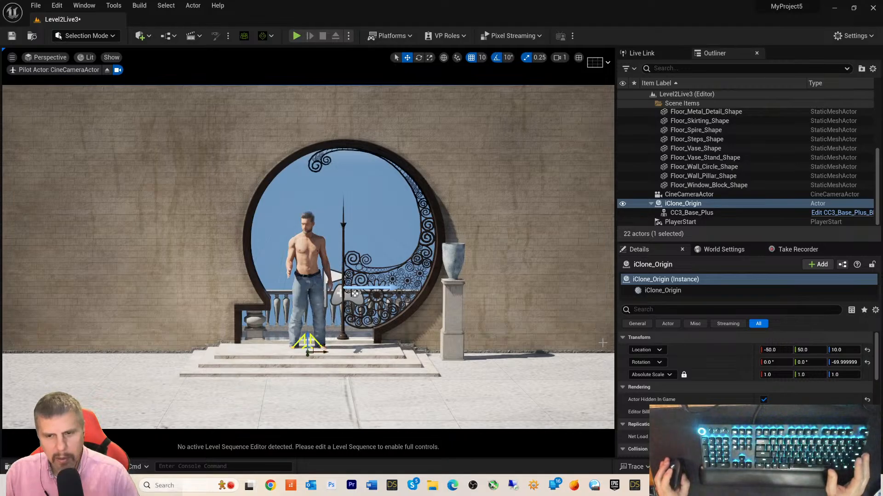
# - Frame iClone_Origin on the steps and test lifting the character above the step
pyautogui.moveTo(675, 485)
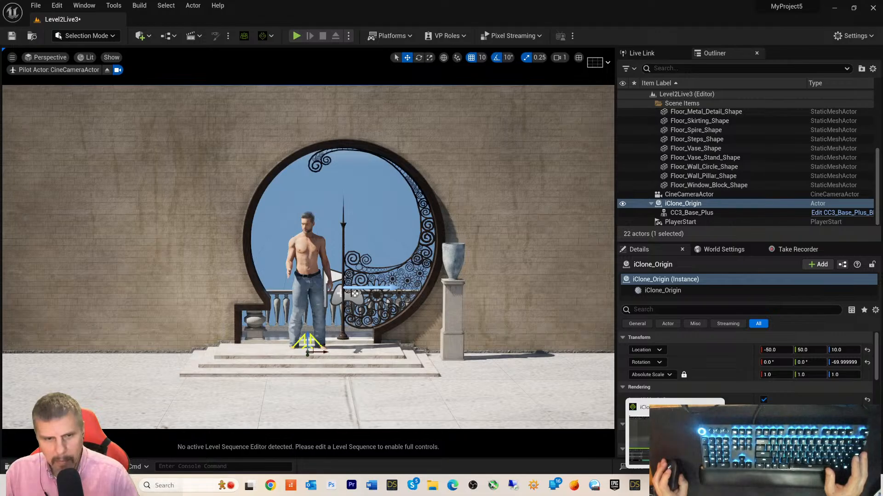
pyautogui.scroll(6, 462, 393)
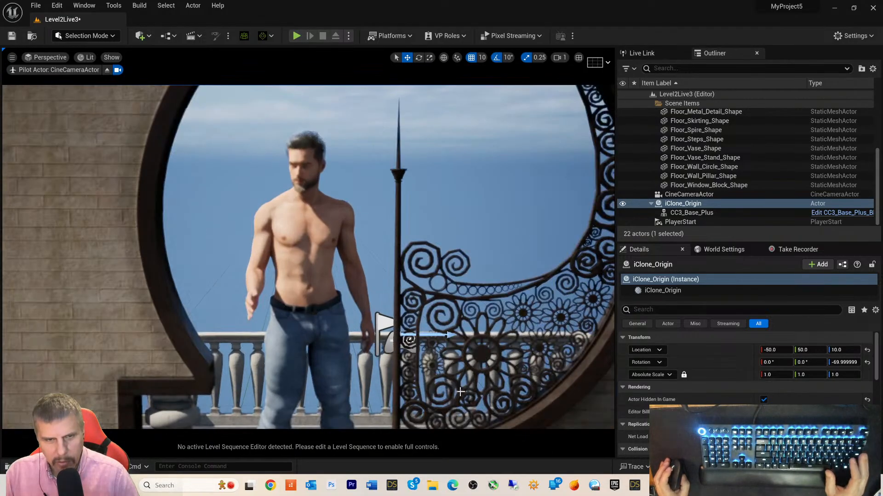
pyautogui.moveTo(475, 374)
pyautogui.mouseDown(button='right')
pyautogui.moveTo(476, 349)
pyautogui.moveTo(506, 363)
pyautogui.moveTo(476, 371)
pyautogui.mouseUp(button='right')
pyautogui.moveTo(454, 338); pyautogui.dragTo(471, 294, button='middle')
pyautogui.moveTo(409, 280); pyautogui.dragTo(418, 322, button='middle')
pyautogui.press('f')
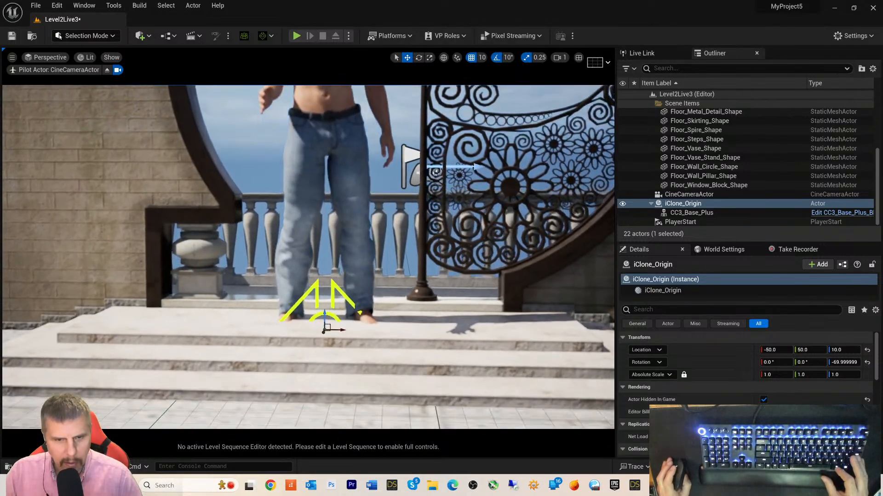
pyautogui.moveTo(319, 323); pyautogui.dragTo(327, 340, button='middle')
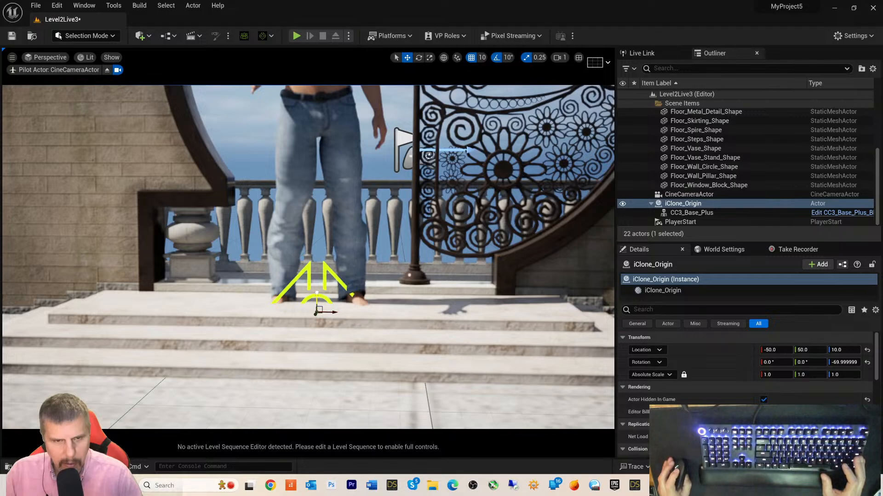
pyautogui.moveTo(317, 289); pyautogui.dragTo(319, 289)
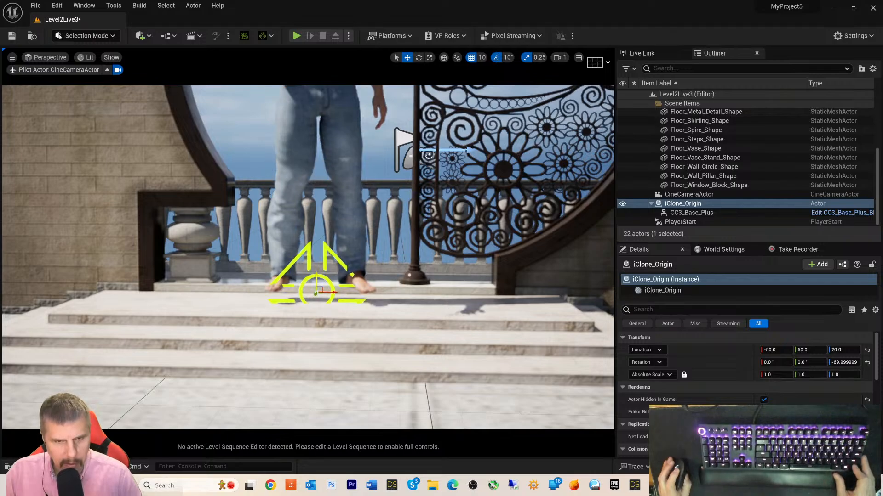
pyautogui.moveTo(319, 289); pyautogui.dragTo(316, 316)
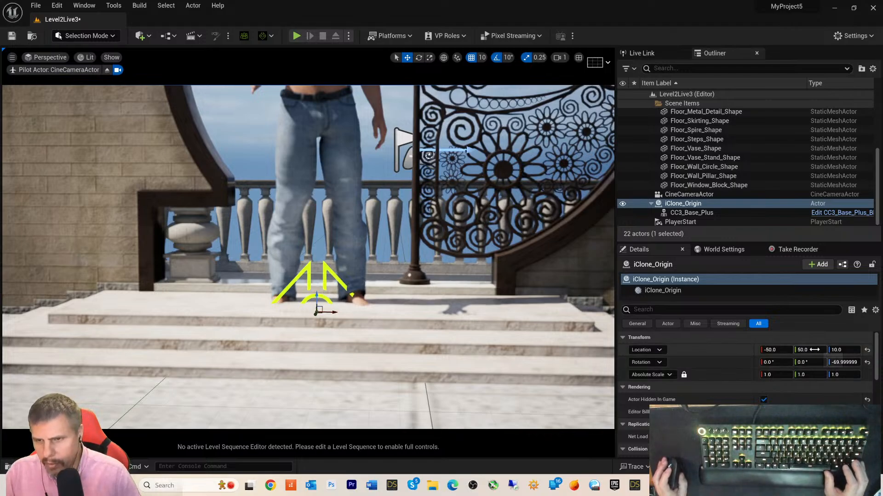
# - Try Location Z heights 10.5, 11, 15, 14 and 13, settling on 12.5
pyautogui.click(844, 351)
pyautogui.write('10')
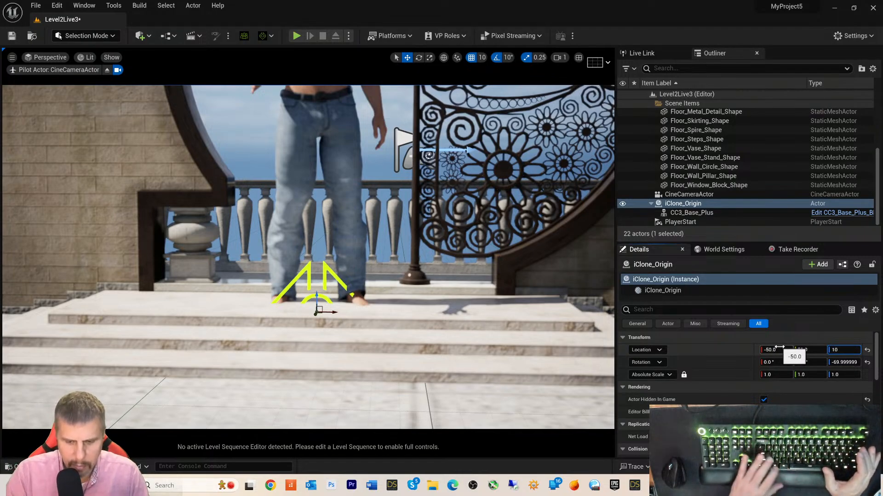
pyautogui.write('.5')
pyautogui.press('Return')
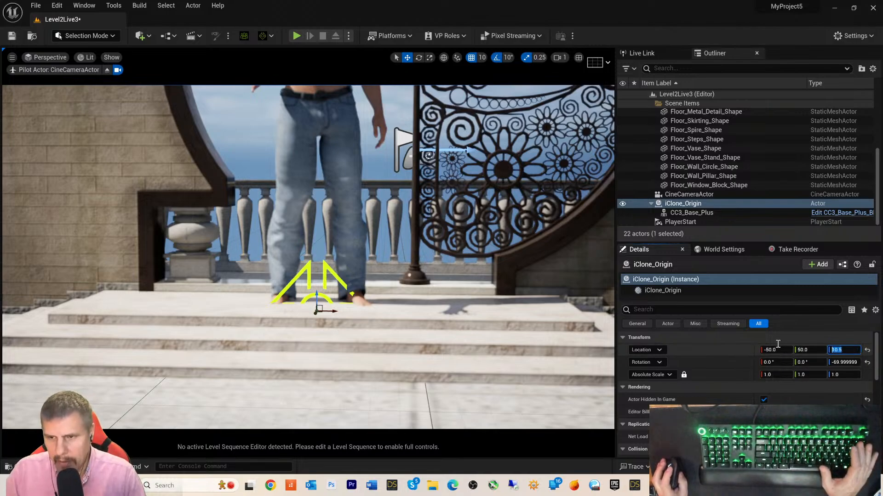
pyautogui.write('11')
pyautogui.press('Return')
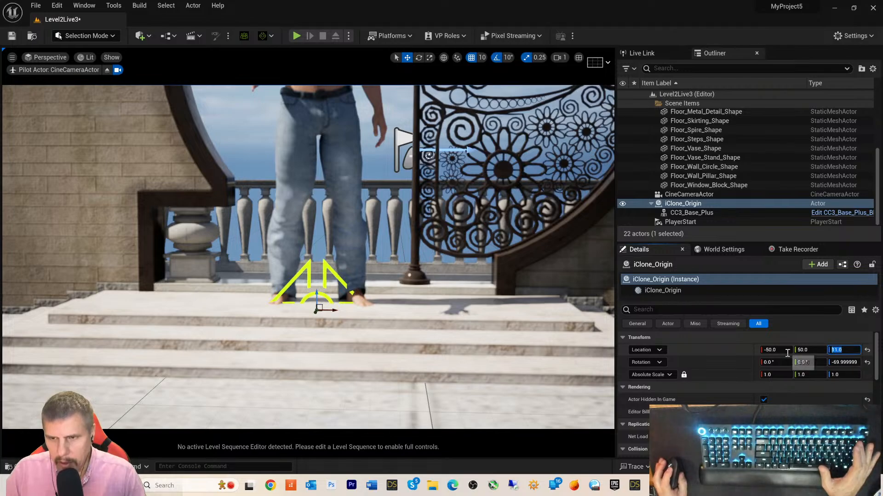
pyautogui.write('15')
pyautogui.press('Return')
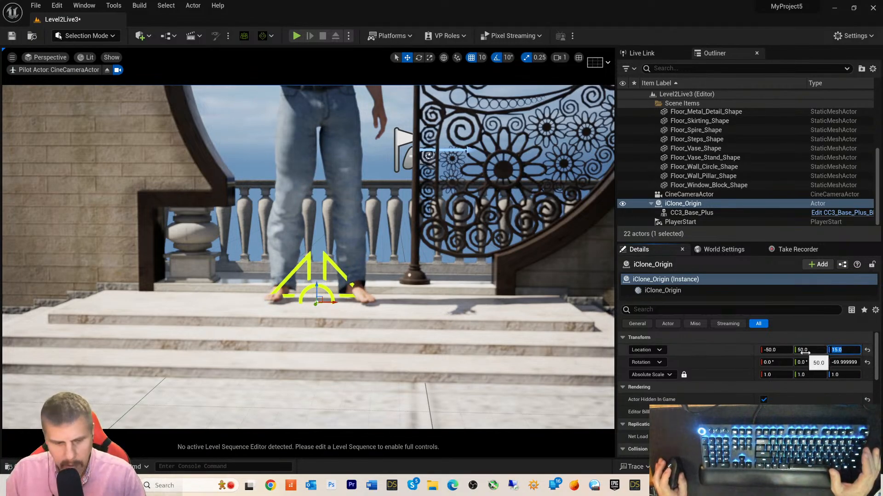
pyautogui.write('14')
pyautogui.press('Return')
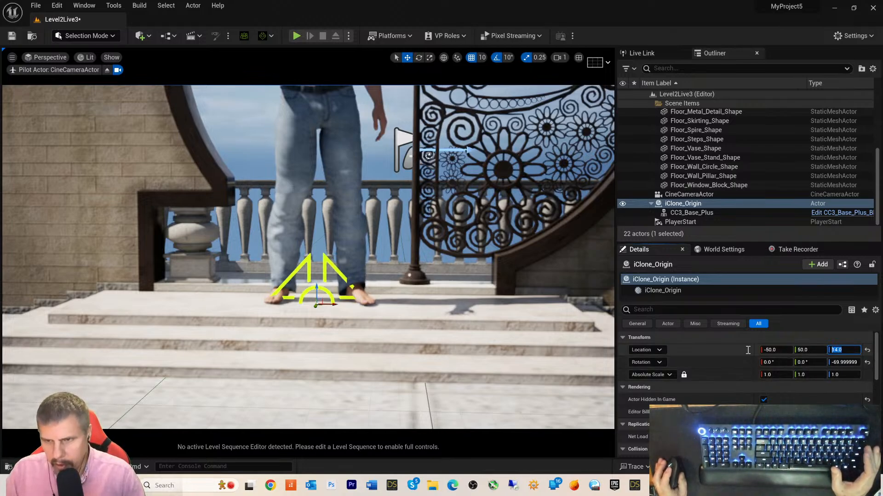
pyautogui.write('13')
pyautogui.press('Return')
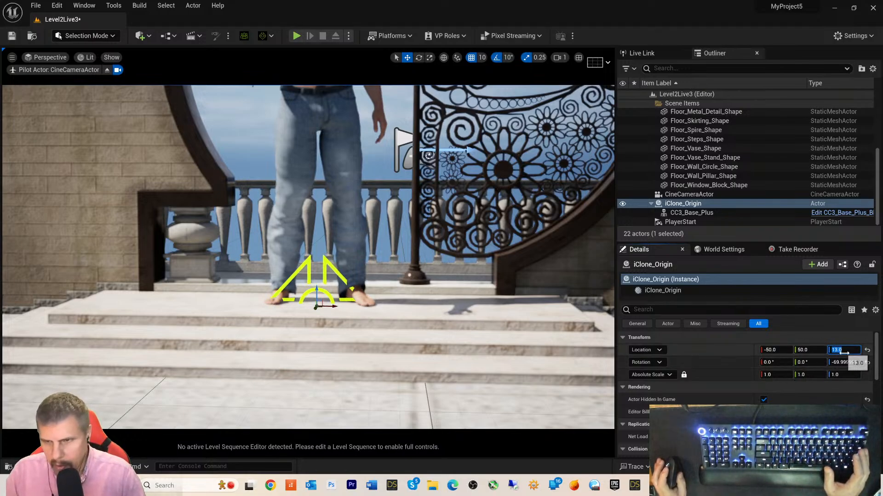
pyautogui.write('12')
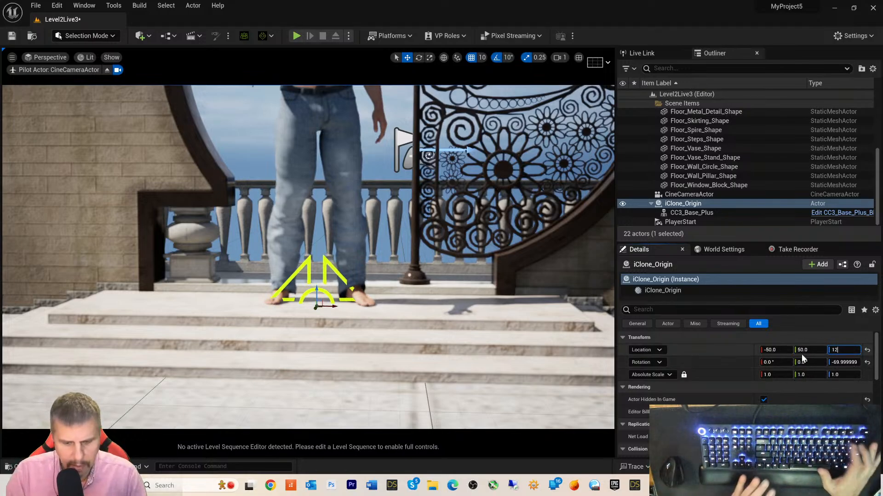
pyautogui.write('.5')
pyautogui.press('Return')
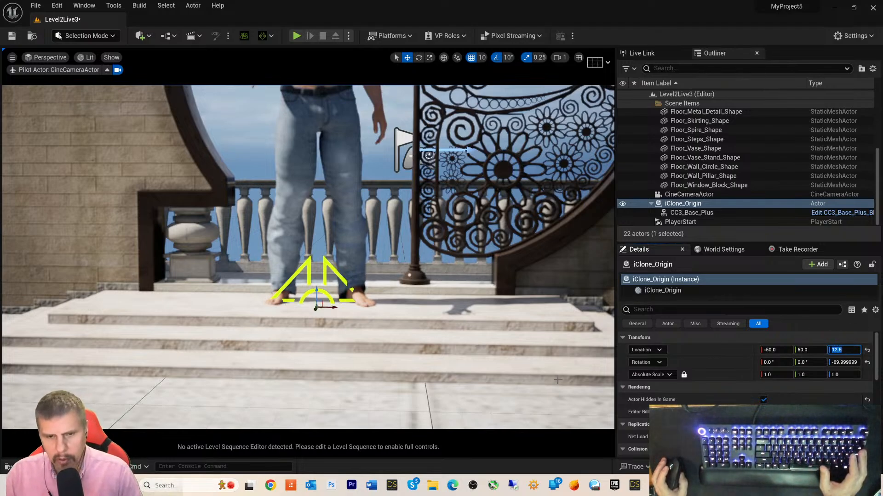
pyautogui.hotkey('alt', 'Tab')
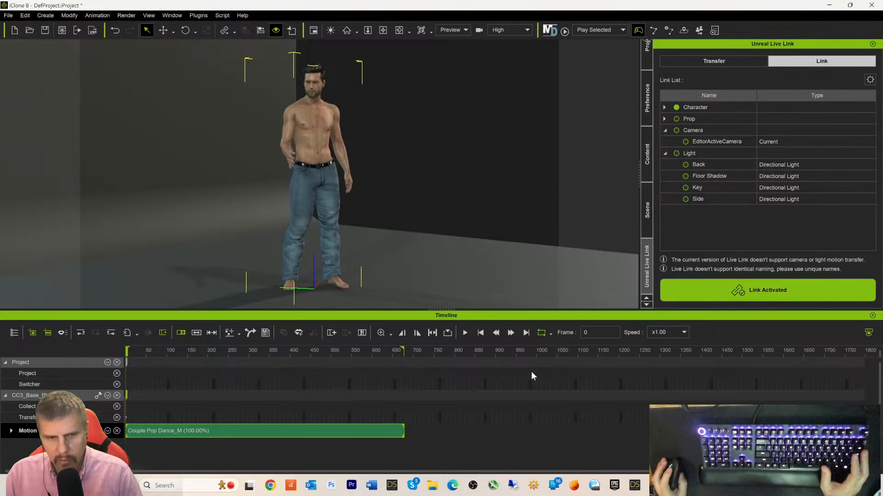
# - Play the Couple Pop Dance_M motion in iClone 8 and return to Unreal to watch the dancer
pyautogui.click(469, 334)
pyautogui.hotkey('alt', 'Tab')
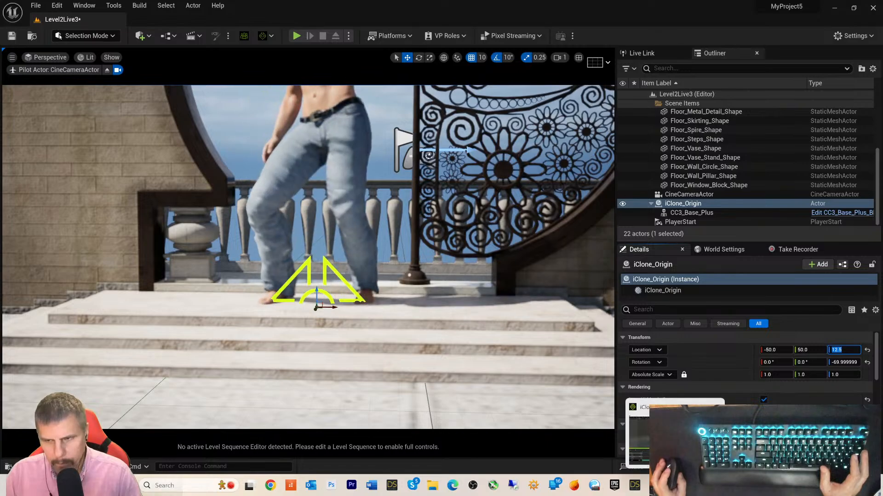
# - Raise iClone_Origin's Location Z to 12.7, then to 13
pyautogui.click(849, 350)
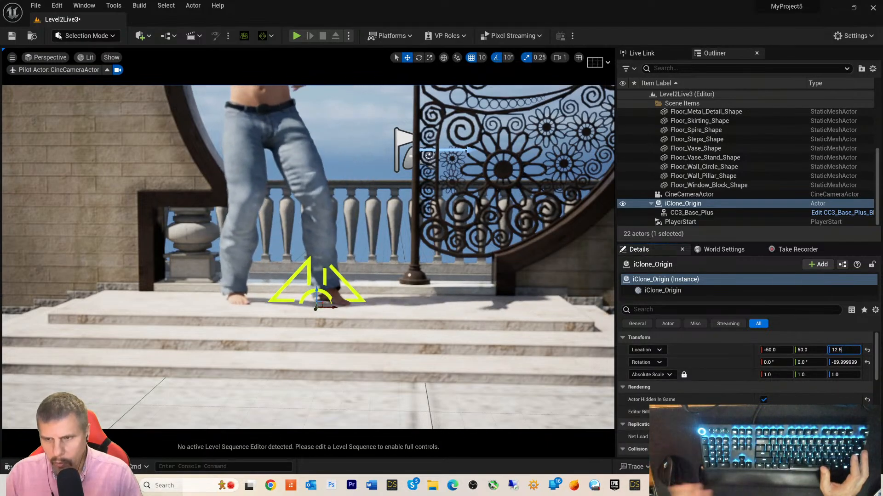
pyautogui.press('BackSpace')
pyautogui.write('7')
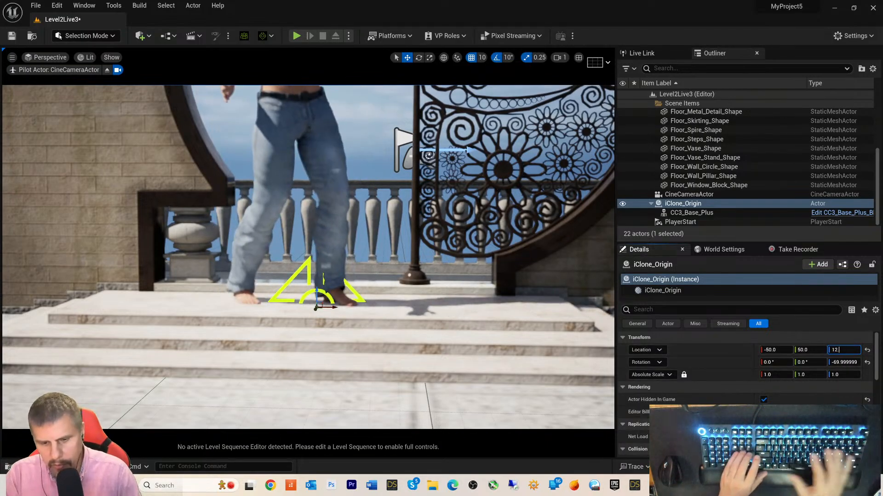
pyautogui.press('Return')
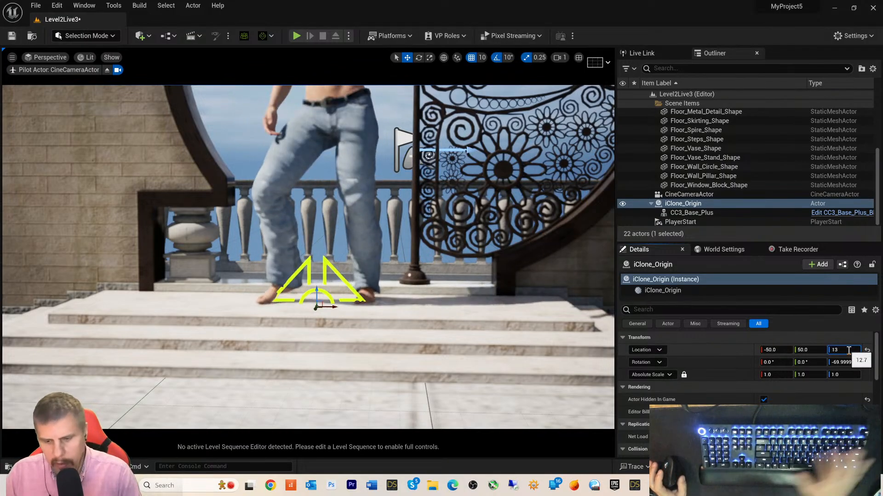
pyautogui.write('13')
pyautogui.press('Return')
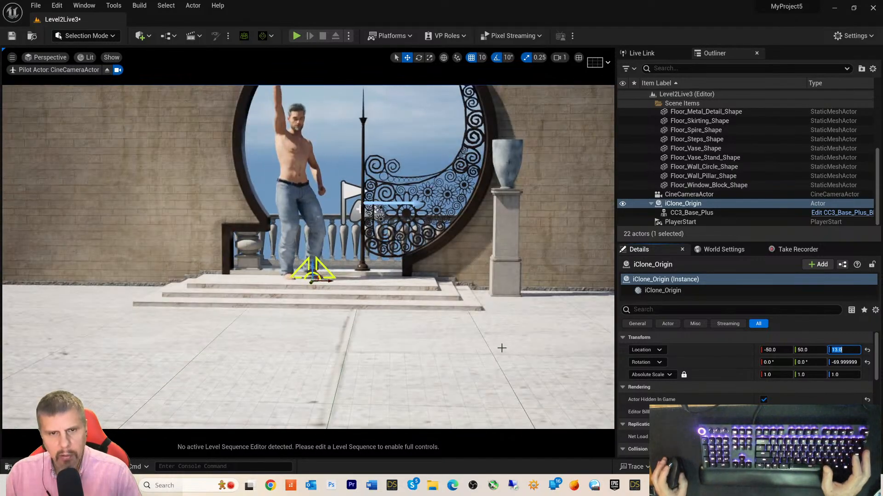
# - Move the piloted cine camera to reframe the dancer inside the round window
pyautogui.moveTo(483, 335)
pyautogui.mouseDown(button='right')
pyautogui.moveTo(480, 276)
pyautogui.moveTo(476, 324)
pyautogui.moveTo(493, 318)
pyautogui.moveTo(486, 320)
pyautogui.mouseUp(button='right')
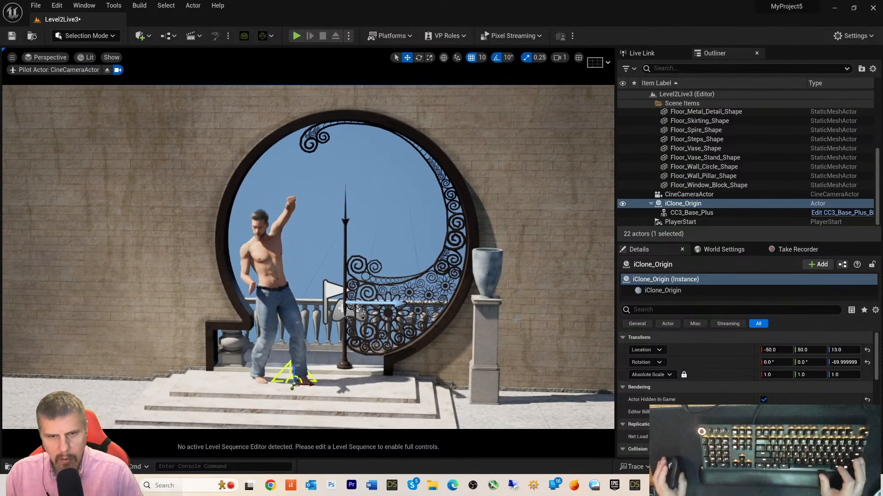
pyautogui.press('w')
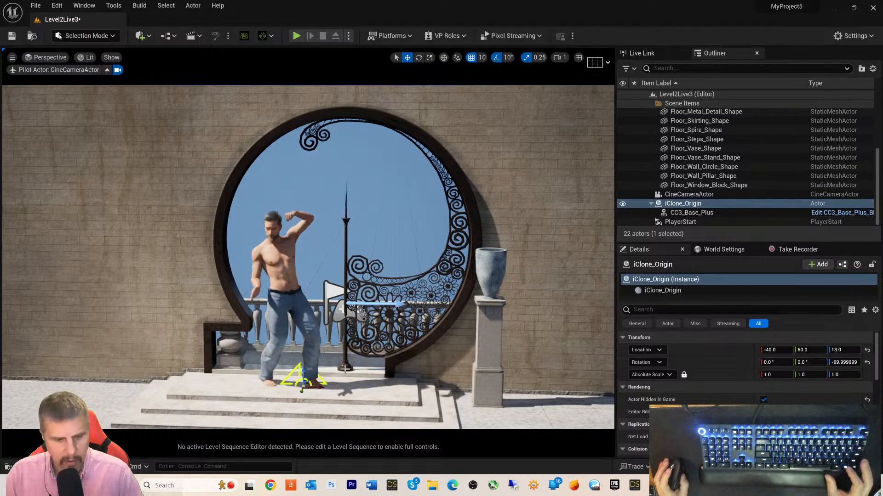
pyautogui.moveTo(335, 380); pyautogui.dragTo(319, 395, button='right')
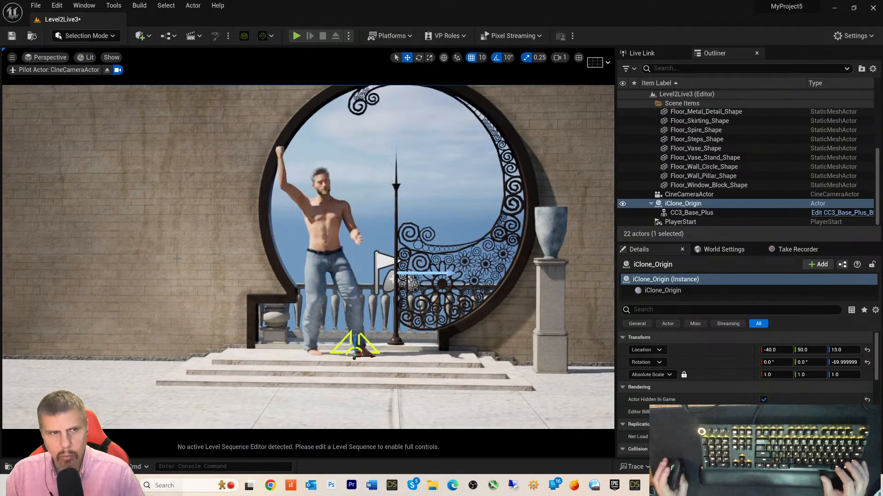
# - Eject from the cine camera pilot and fly the free view until the CineCameraActor is visible
pyautogui.click(50, 57)
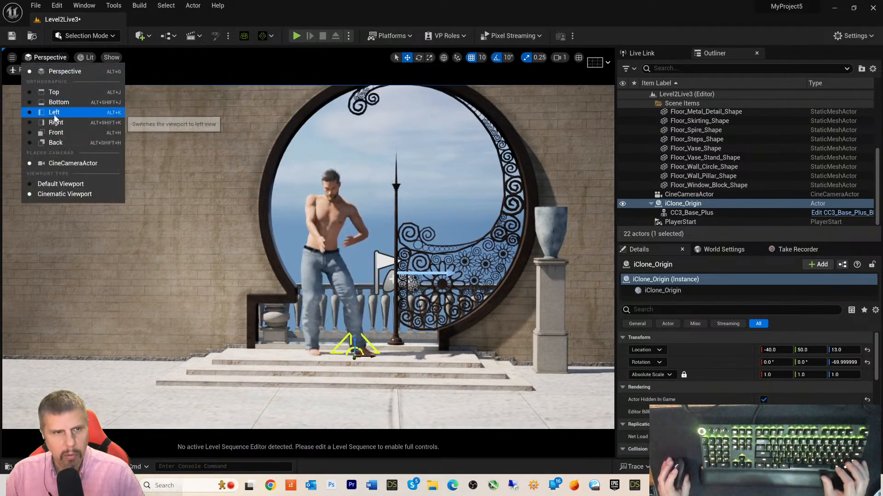
pyautogui.click(62, 71)
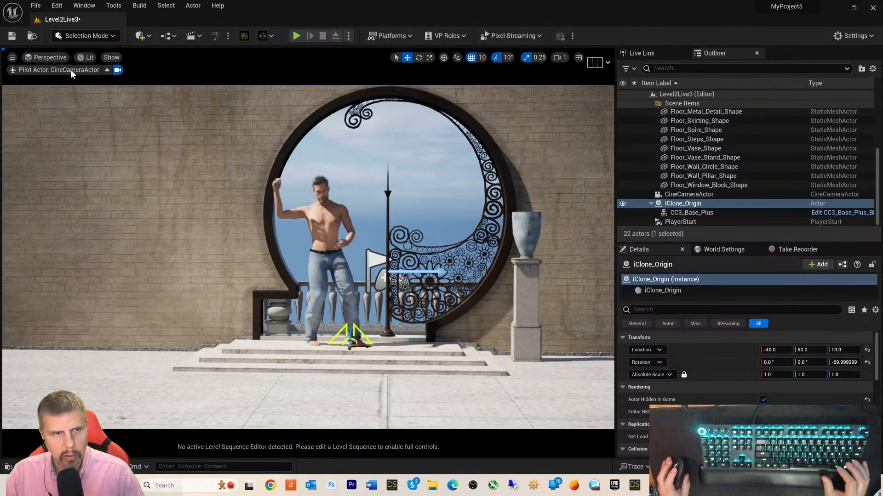
pyautogui.click(105, 70)
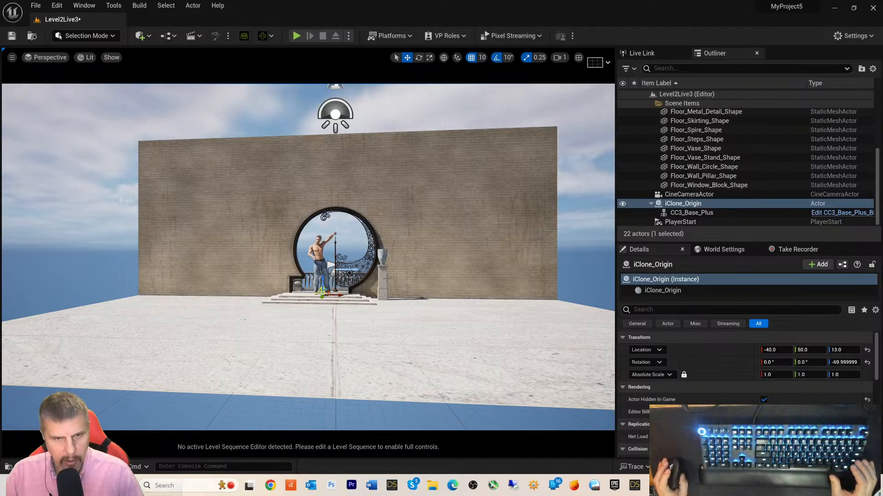
pyautogui.moveTo(293, 275); pyautogui.dragTo(467, 254, button='middle')
pyautogui.scroll(5, 294, 275)
pyautogui.scroll(2, 340, 265)
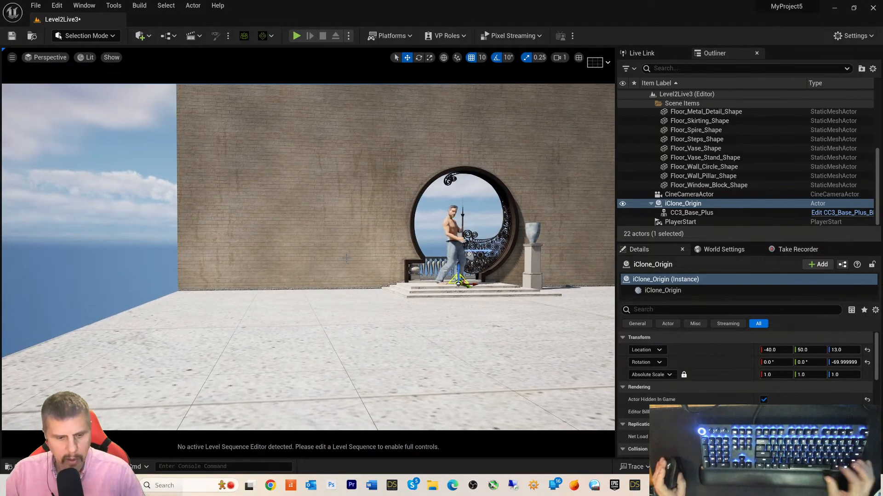
pyautogui.moveTo(334, 260); pyautogui.dragTo(459, 268, button='right')
pyautogui.moveTo(364, 265); pyautogui.dragTo(473, 265, button='right')
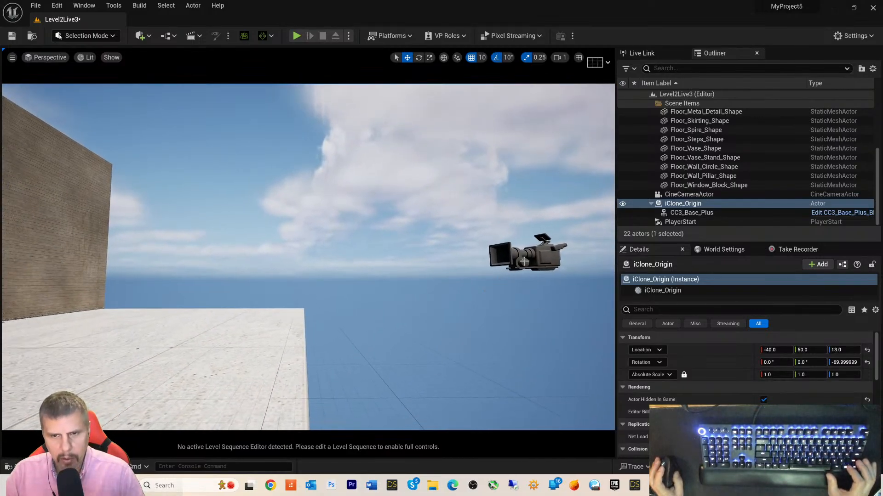
# - Tilt the CineCameraActor up about 8.5° and look through it again
pyautogui.click(538, 244)
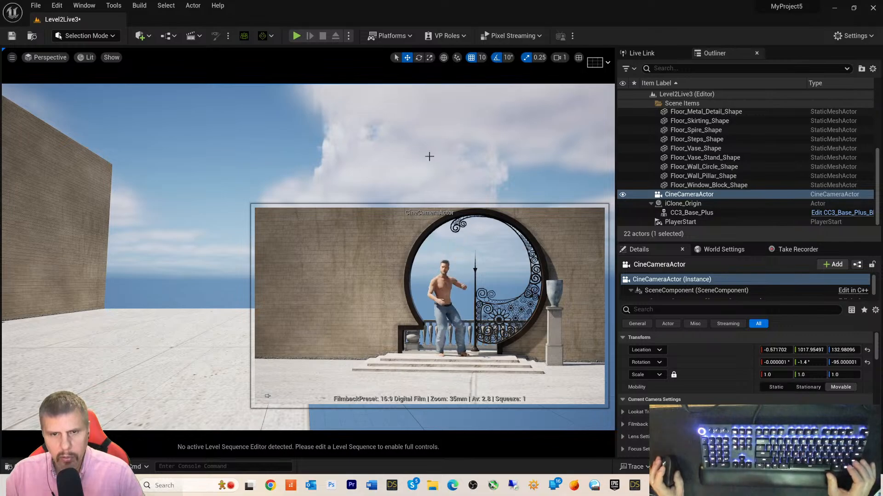
pyautogui.click(417, 59)
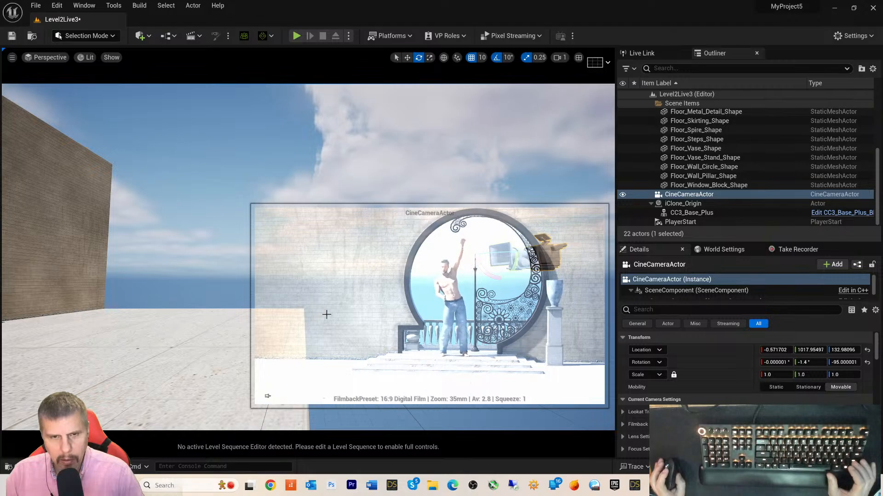
pyautogui.moveTo(398, 211); pyautogui.dragTo(376, 208)
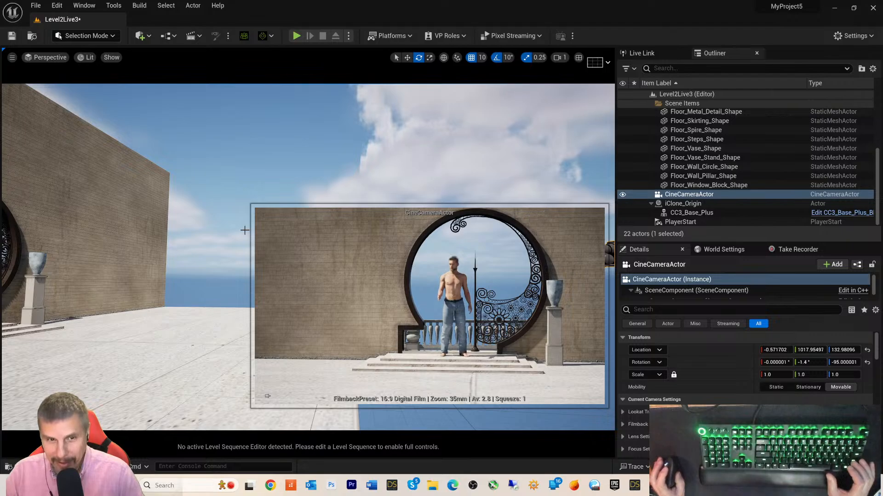
pyautogui.moveTo(259, 210); pyautogui.dragTo(256, 210)
pyautogui.moveTo(309, 157); pyautogui.dragTo(348, 168, button='middle')
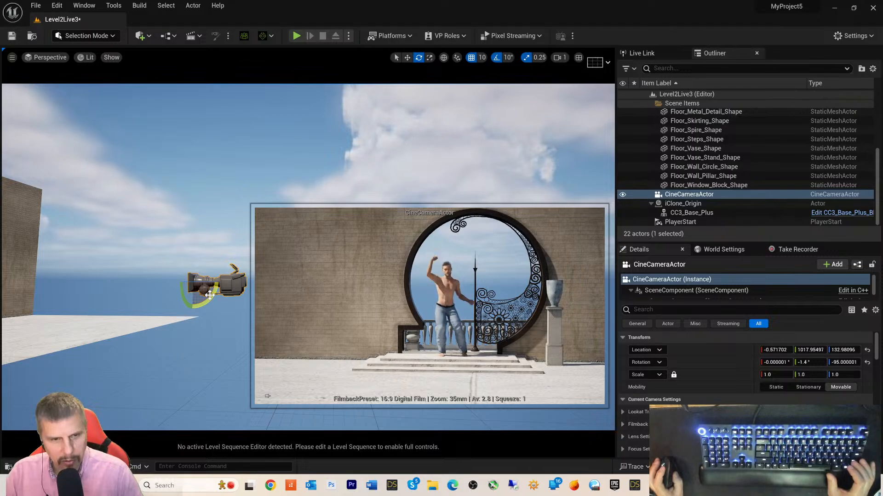
pyautogui.moveTo(209, 295); pyautogui.dragTo(214, 288)
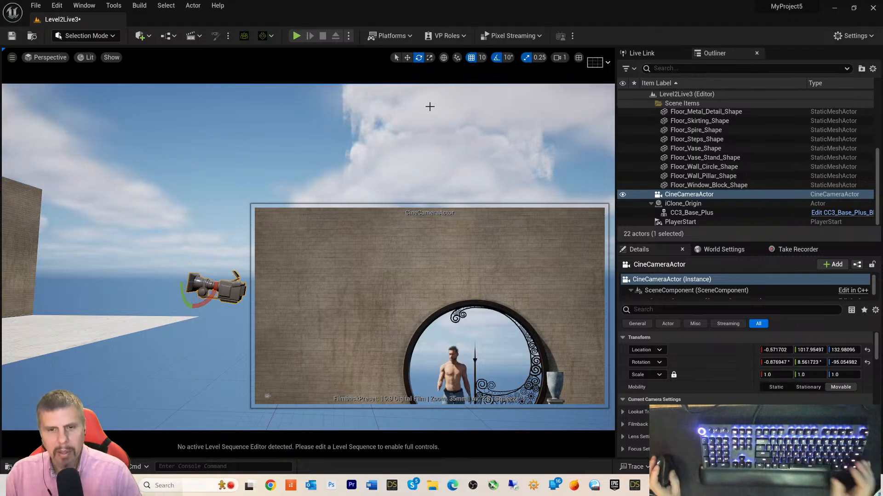
pyautogui.click(40, 57)
# - Pilot the CineCameraActor in the viewport and start flying it to frame the dancer
pyautogui.click(52, 164)
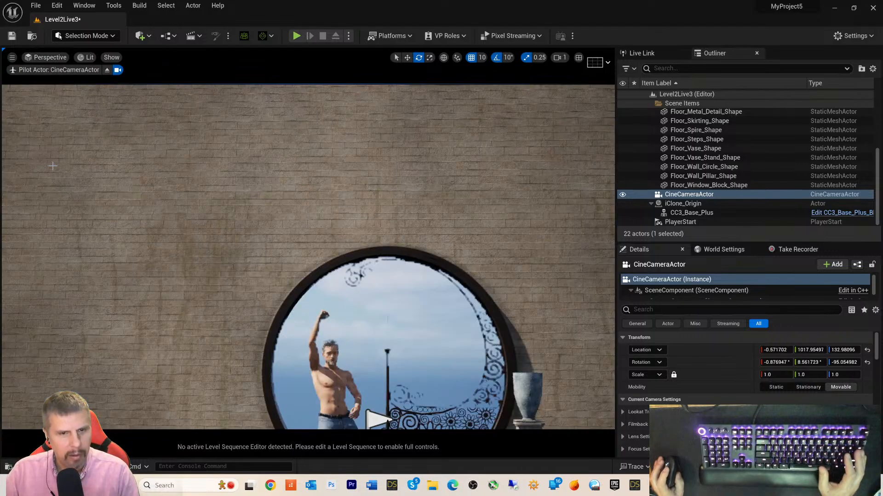
pyautogui.moveTo(53, 166); pyautogui.dragTo(50, 218, button='middle')
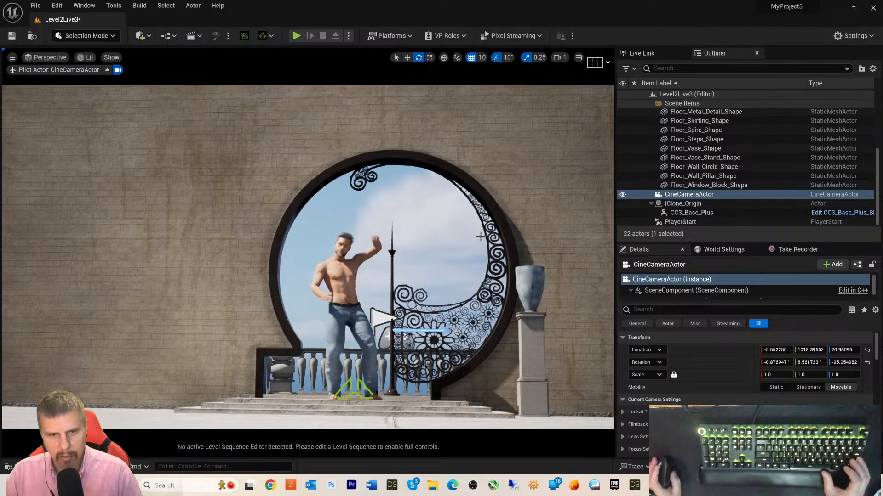
pyautogui.press('a')
pyautogui.moveTo(473, 227); pyautogui.dragTo(477, 225, button='right')
pyautogui.press('d')
pyautogui.scroll(2, 474, 225)
# - Fine-tune the cine camera to 36.3, 913.5, 18.9, pitched 8.96°, then save Level2Live3
pyautogui.press('q')
pyautogui.press('a')
pyautogui.press('e')
pyautogui.press('d')
pyautogui.press('a')
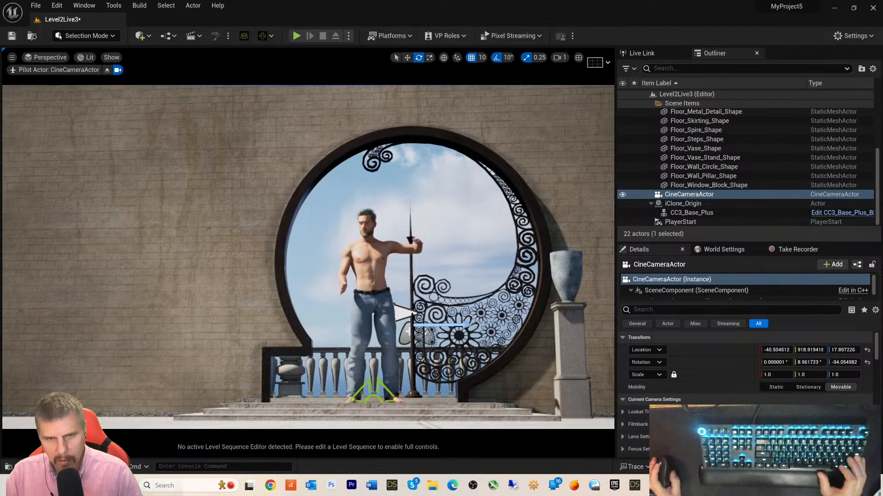
pyautogui.press('a')
pyautogui.moveTo(497, 234); pyautogui.dragTo(497, 235, button='right')
pyautogui.press('d')
pyautogui.moveTo(498, 234); pyautogui.dragTo(501, 234, button='middle')
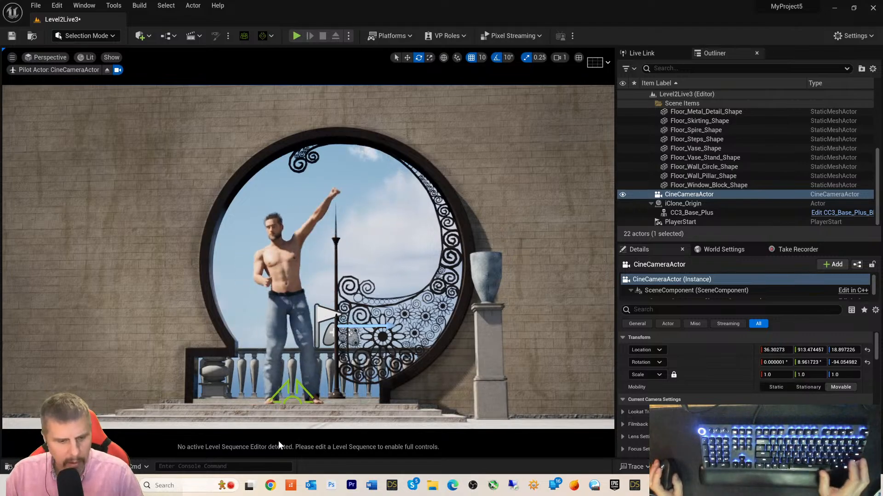
pyautogui.hotkey('ctrl', 's')
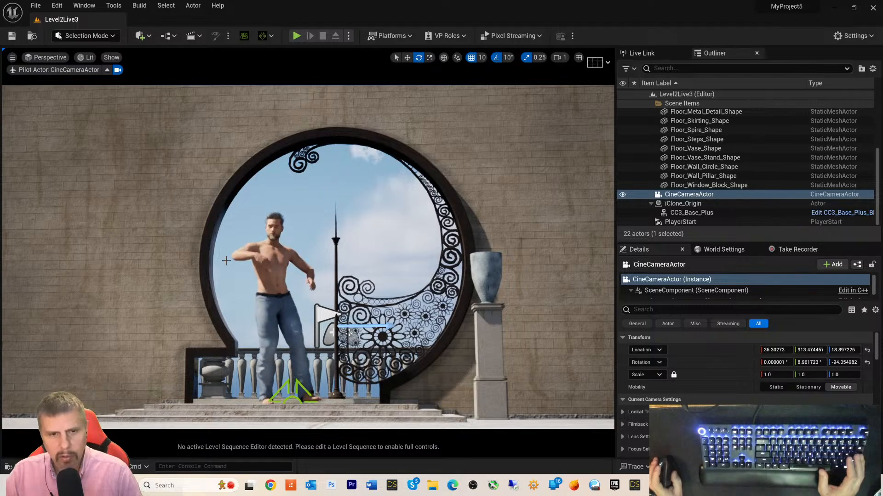
# - Open DanceMichael8 from the Sequence folder, showing its camera-cut, CC3_Base_Plus and CineCameraActor tracks
pyautogui.click(35, 467)
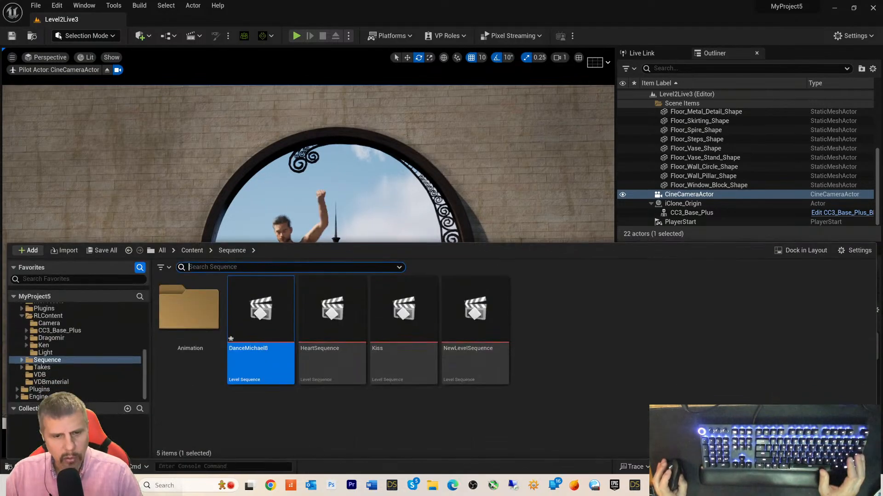
pyautogui.click(251, 345)
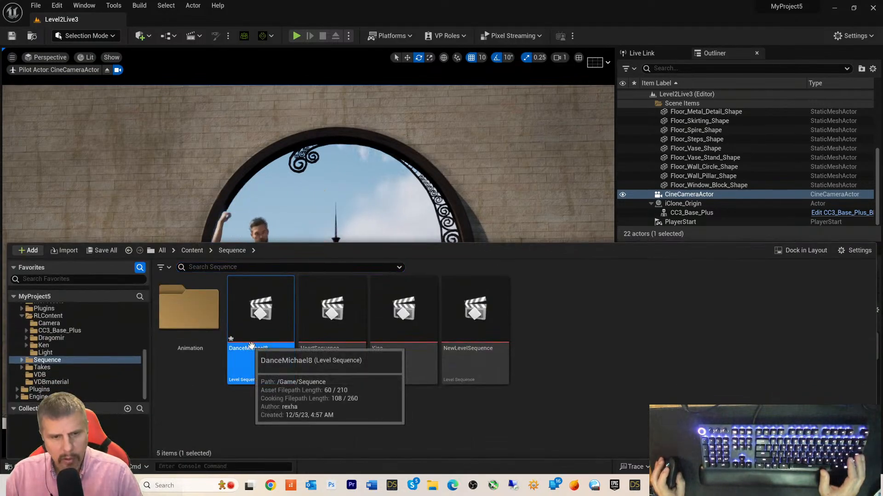
pyautogui.doubleClick(252, 346)
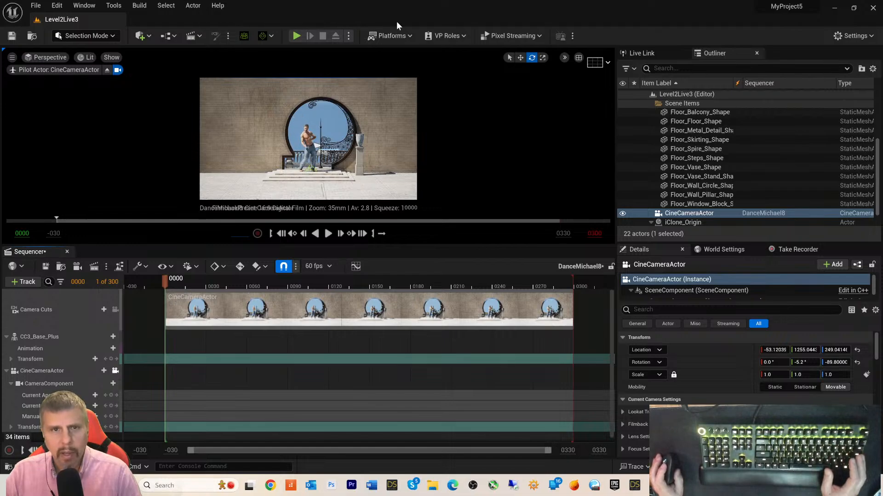
# - Browse the Actor and Quickly Add menus for content options
pyautogui.click(192, 6)
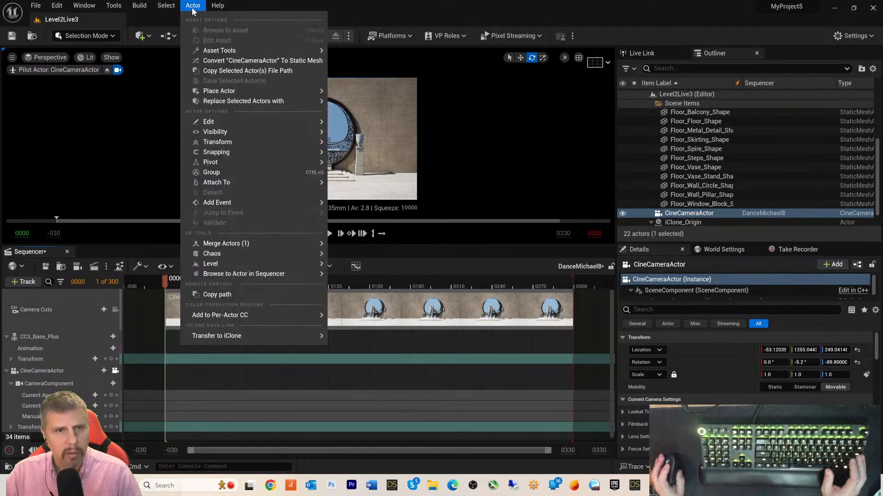
pyautogui.click(410, 15)
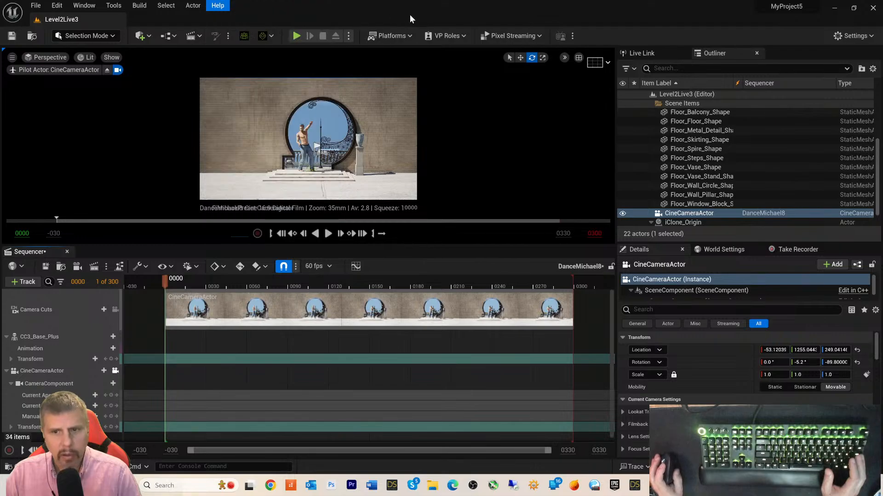
pyautogui.scroll(4, 666, 161)
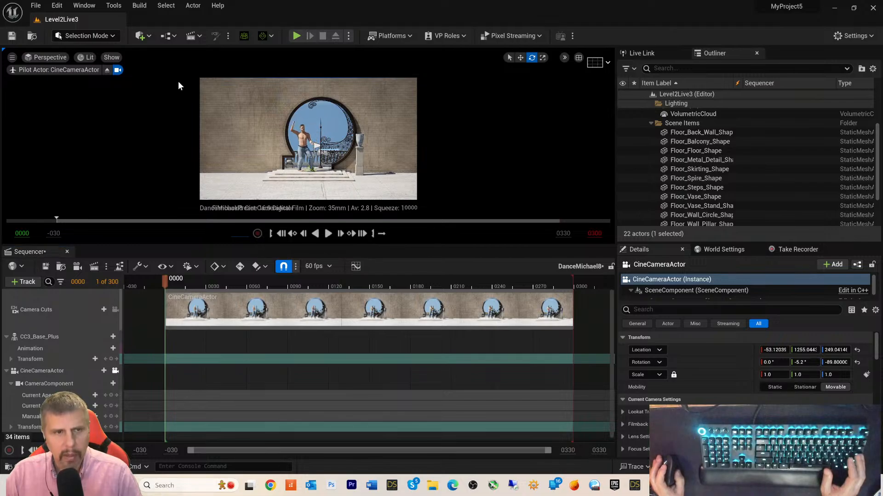
pyautogui.click(139, 36)
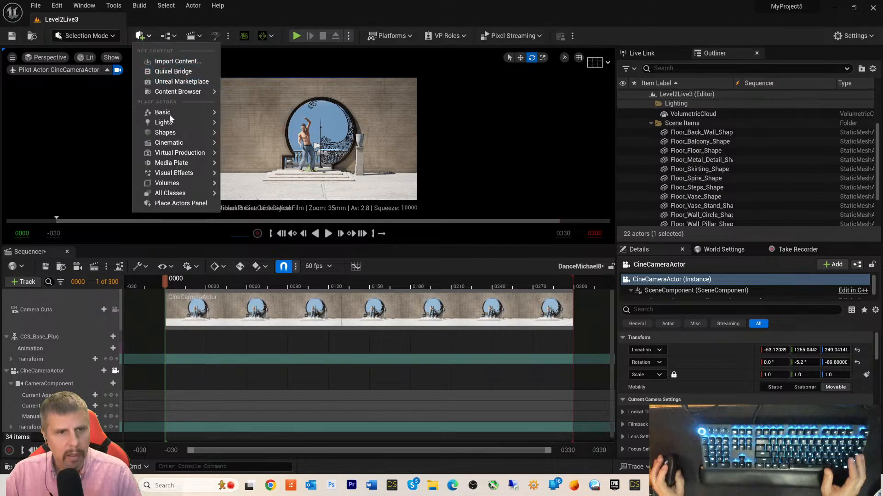
pyautogui.moveTo(174, 144)
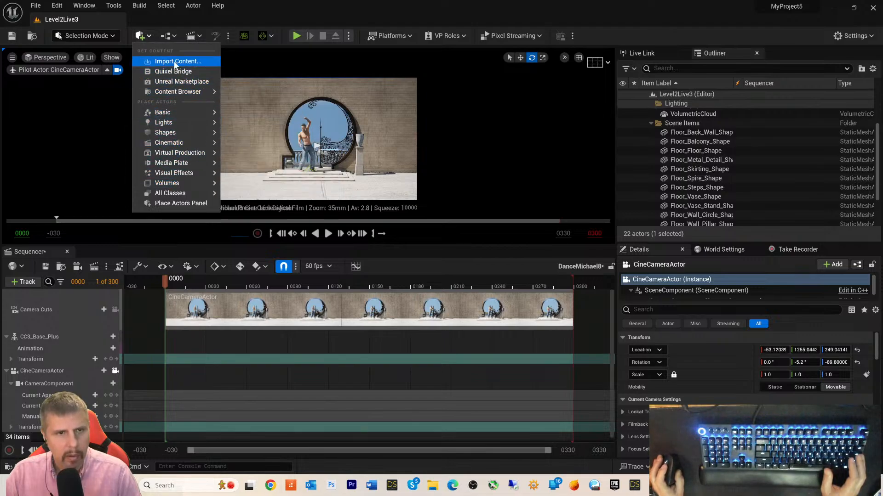
pyautogui.moveTo(175, 93)
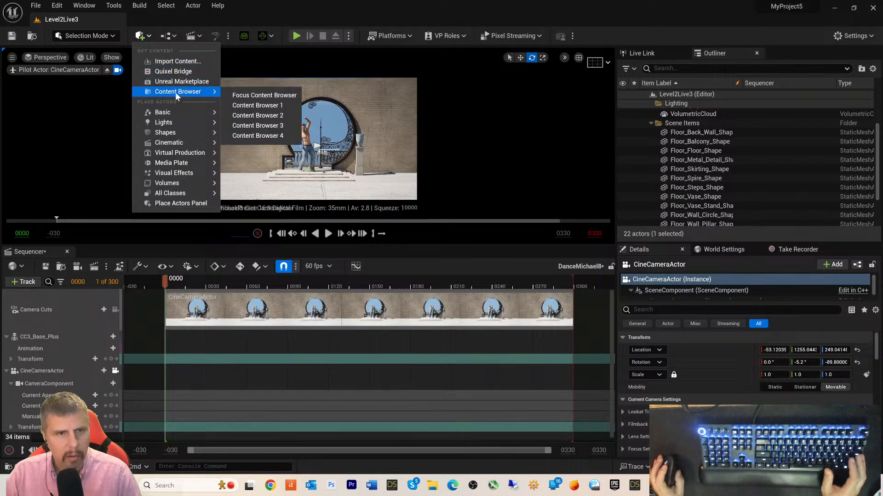
# - Open Take Recorder via Window > Cinematics and drag the CineCameraActor toward the pending take
pyautogui.click(194, 5)
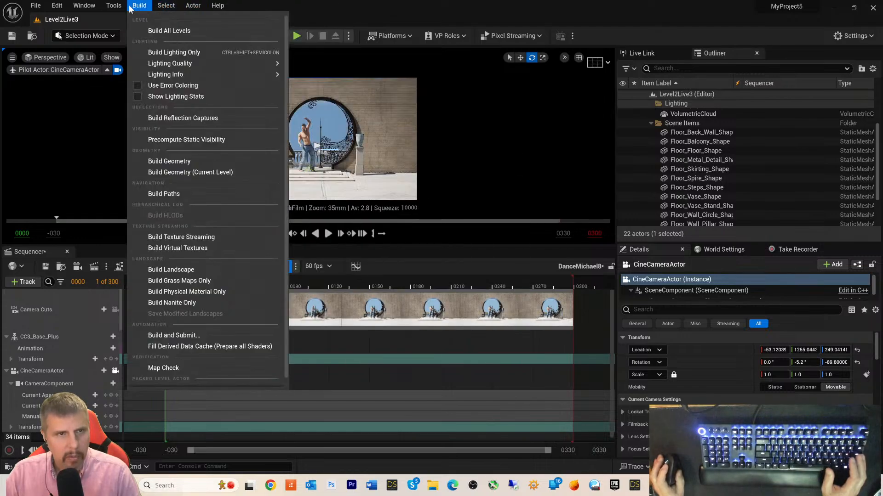
pyautogui.moveTo(120, 6)
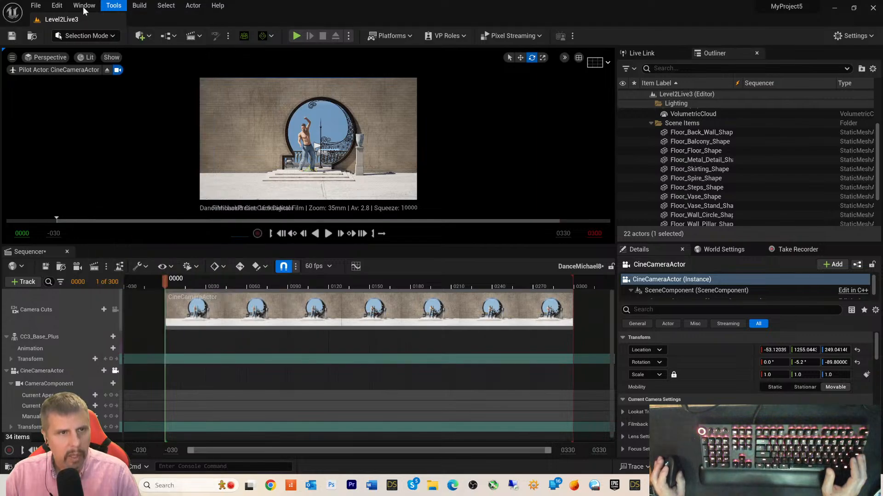
pyautogui.click(83, 7)
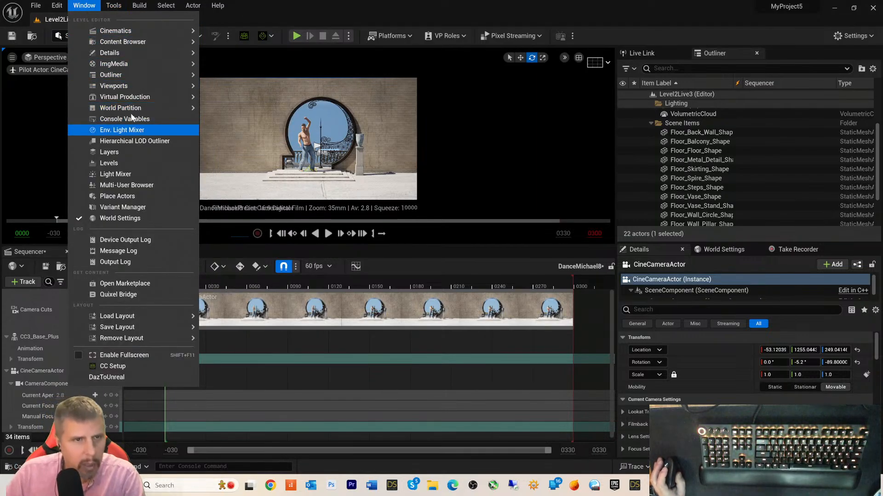
pyautogui.moveTo(141, 30)
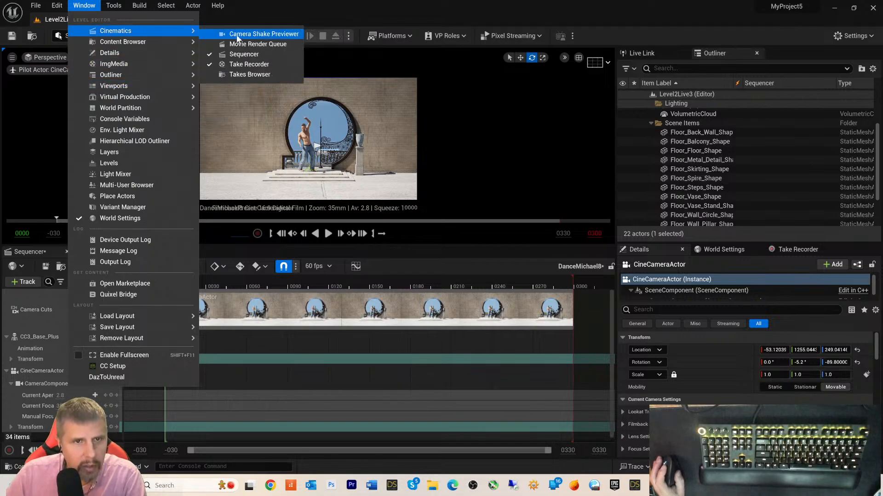
pyautogui.click(252, 64)
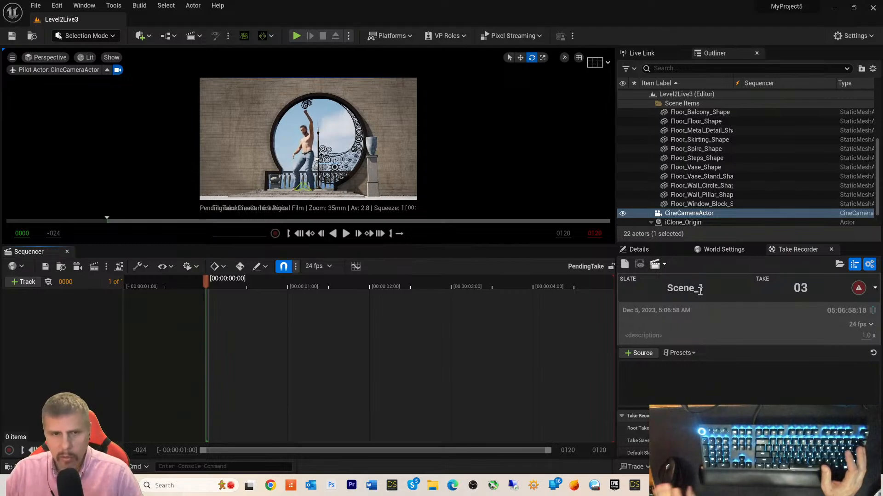
pyautogui.scroll(-1, 734, 142)
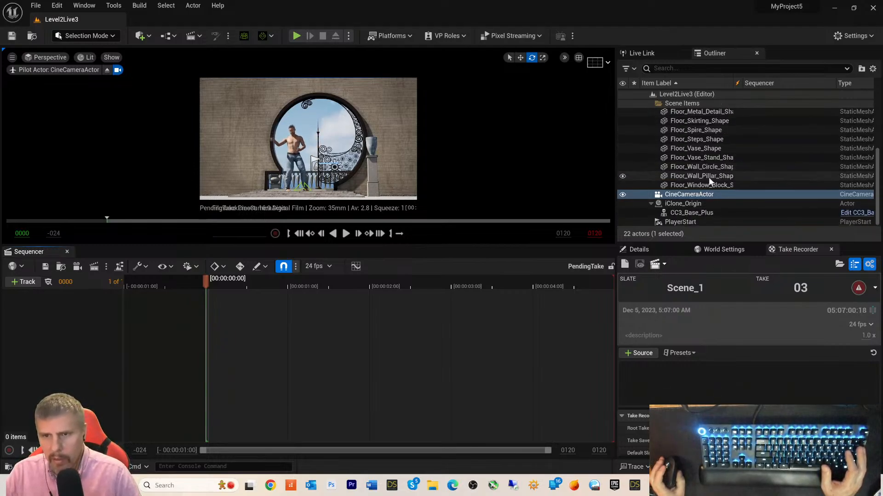
pyautogui.moveTo(684, 200); pyautogui.dragTo(147, 278)
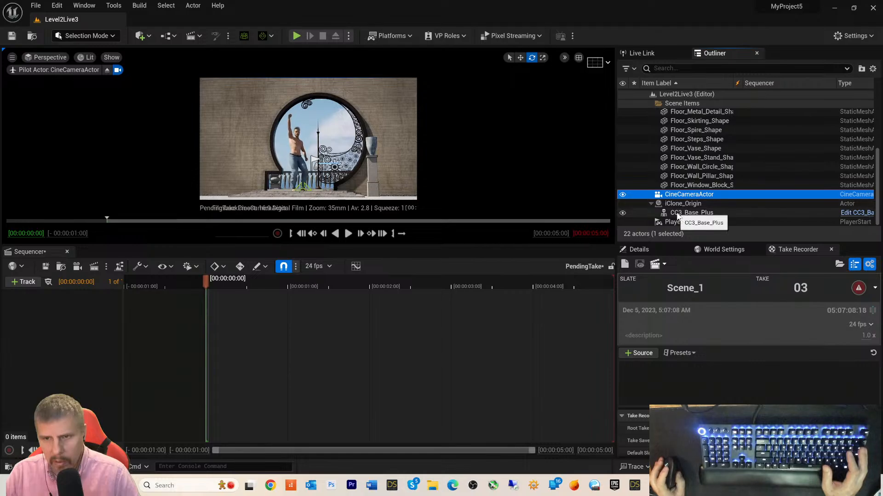
# - Add CineCameraActor and CC3_Base_Plus as actor tracks to the PendingTake sequence
pyautogui.click(18, 282)
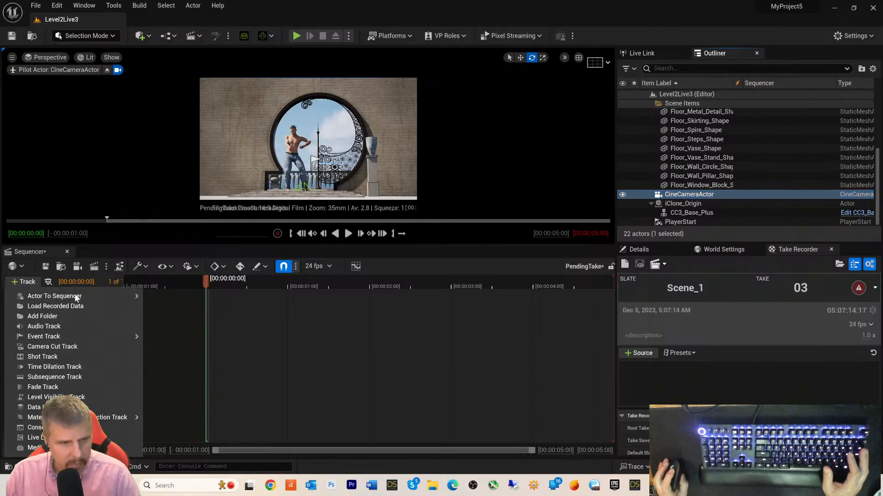
pyautogui.moveTo(74, 293)
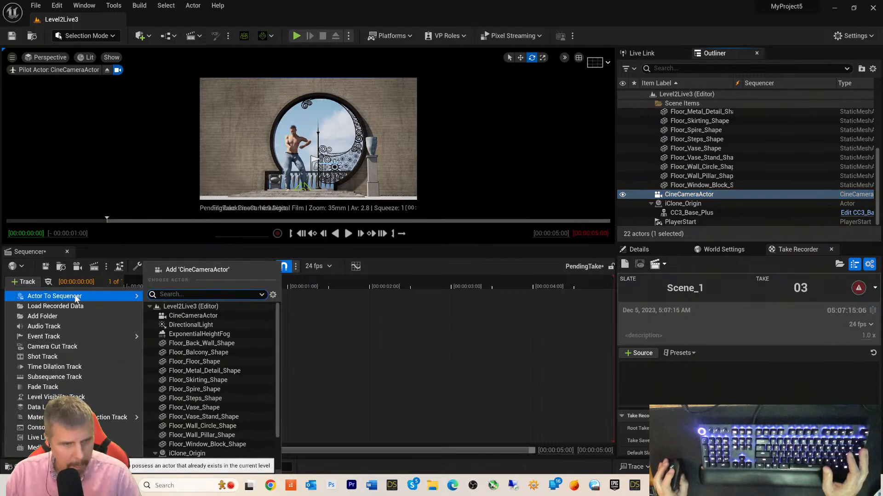
pyautogui.click(208, 315)
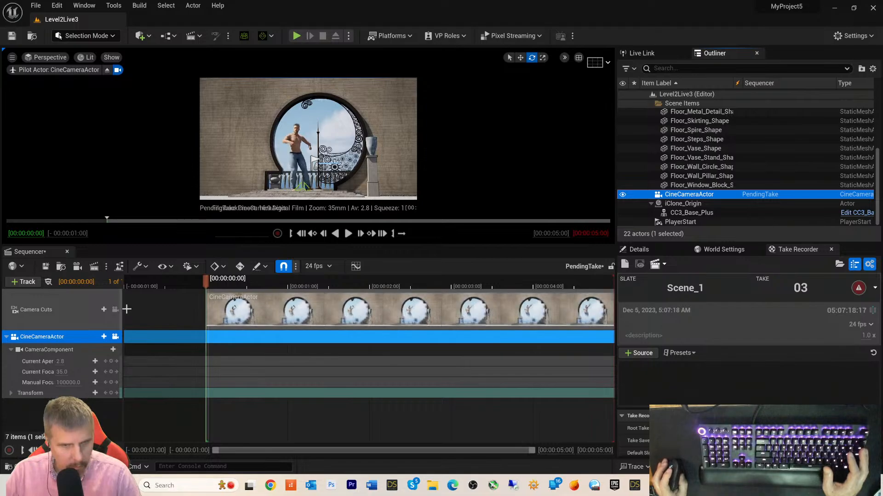
pyautogui.click(26, 281)
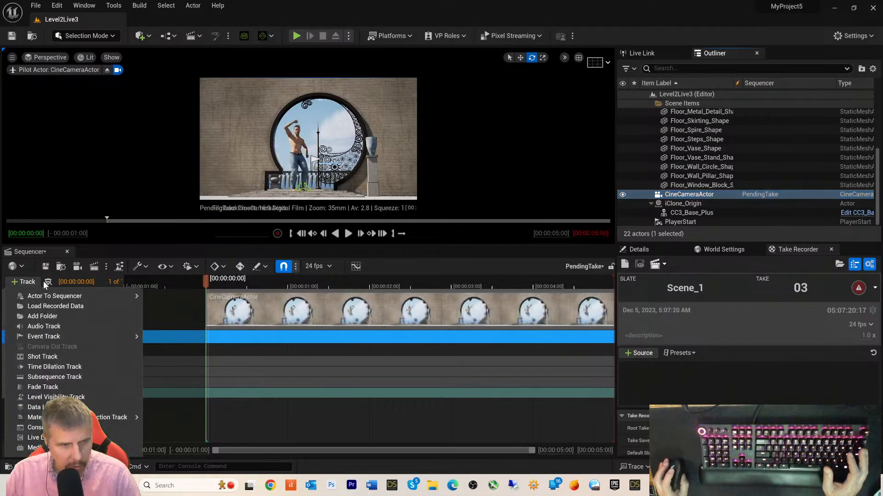
pyautogui.moveTo(79, 296)
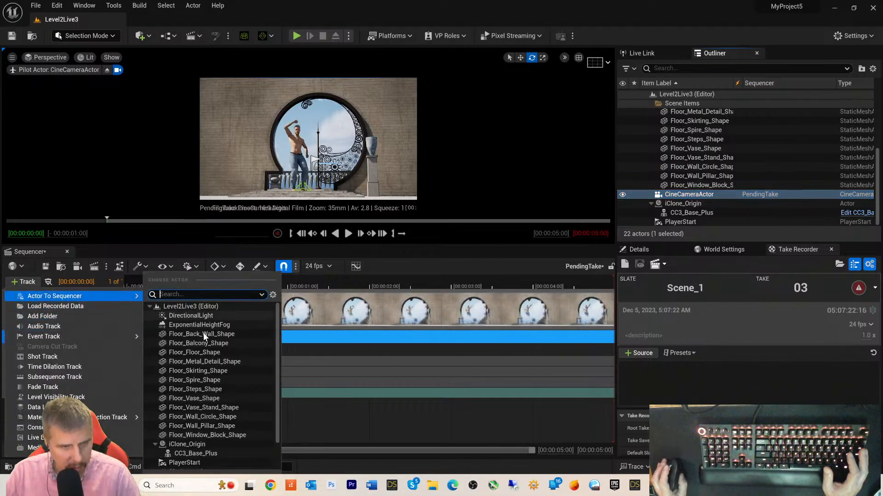
pyautogui.scroll(-3, 203, 368)
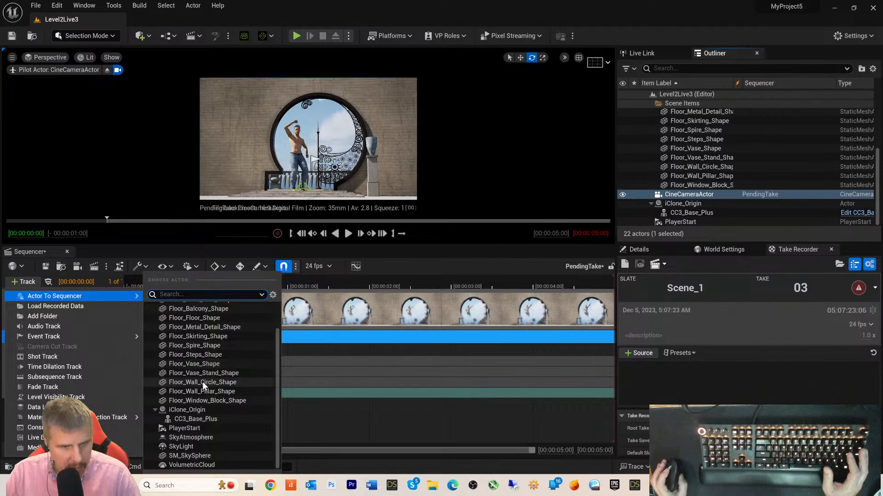
pyautogui.click(195, 418)
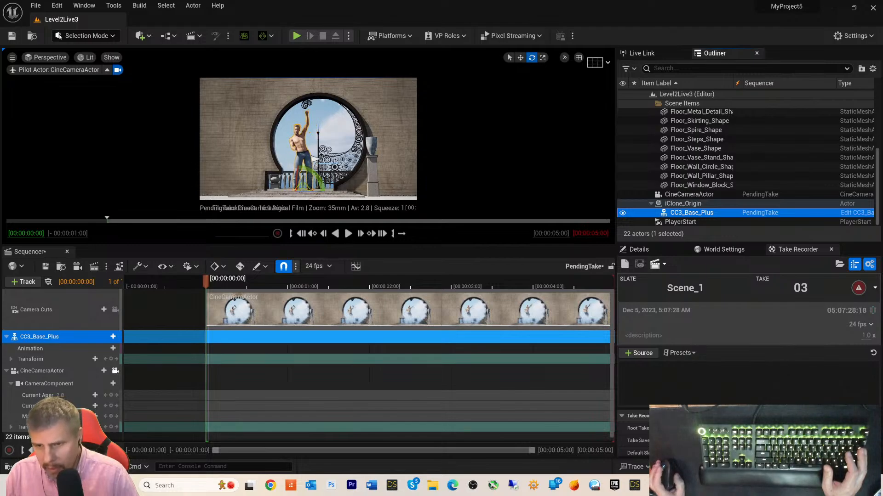
# - Add CC3_Base_Plus and CineCameraActor as Take Recorder sources from actors
pyautogui.click(641, 354)
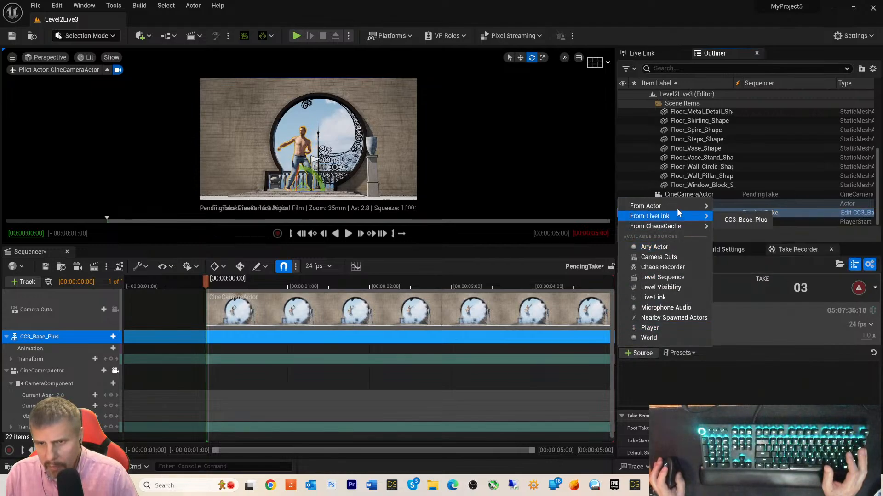
pyautogui.moveTo(678, 206)
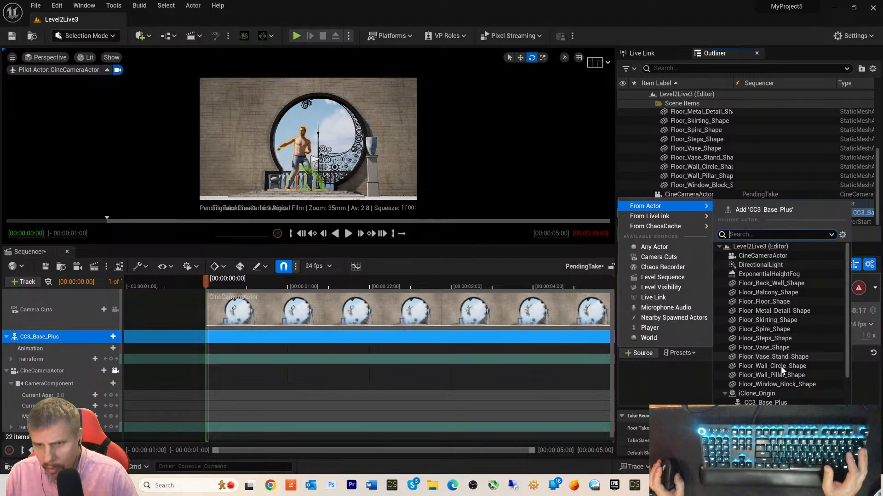
pyautogui.scroll(-3, 790, 388)
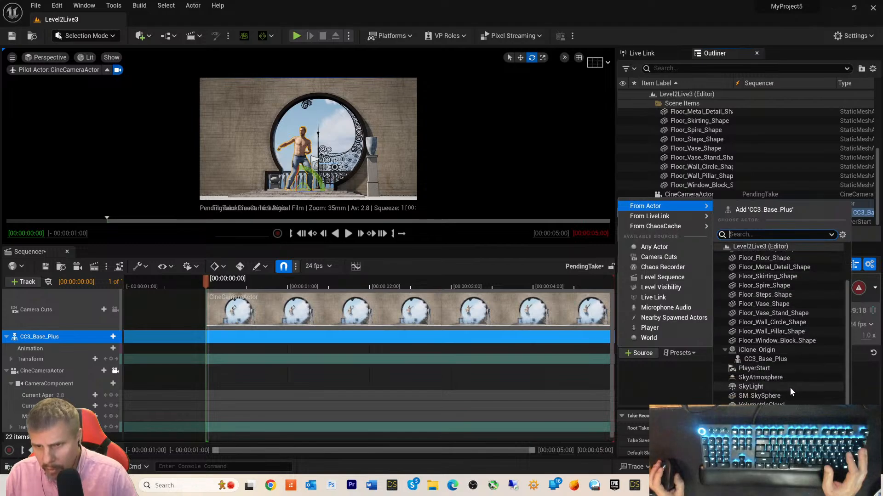
pyautogui.click(765, 360)
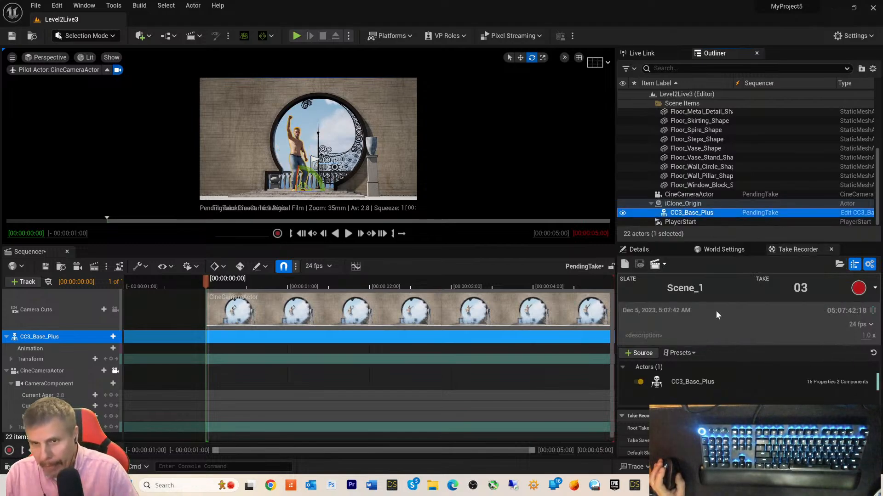
pyautogui.click(644, 353)
pyautogui.moveTo(693, 206)
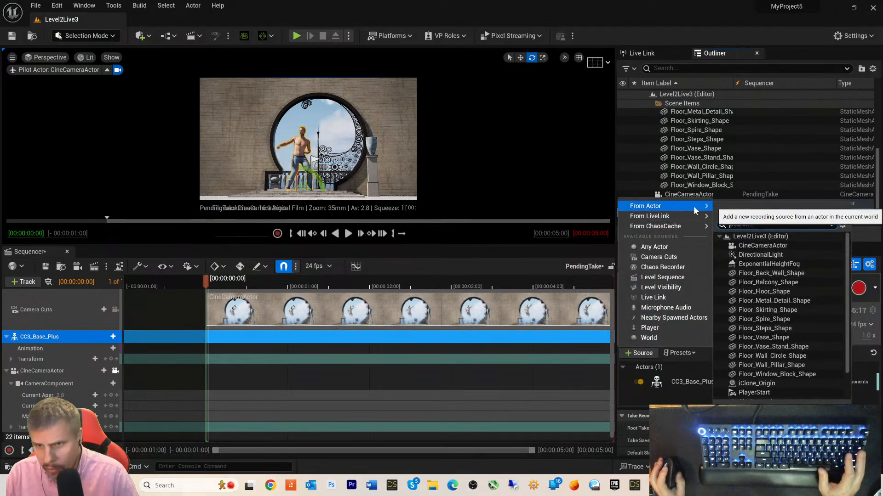
pyautogui.click(774, 248)
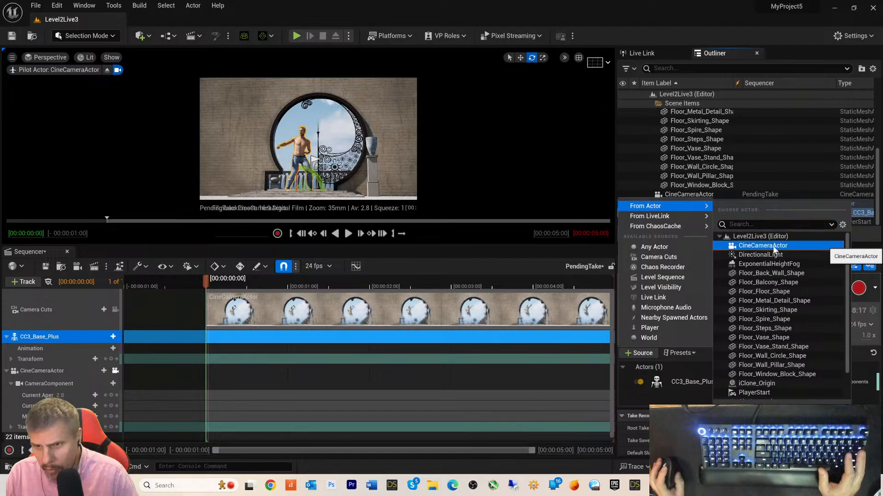
pyautogui.click(774, 247)
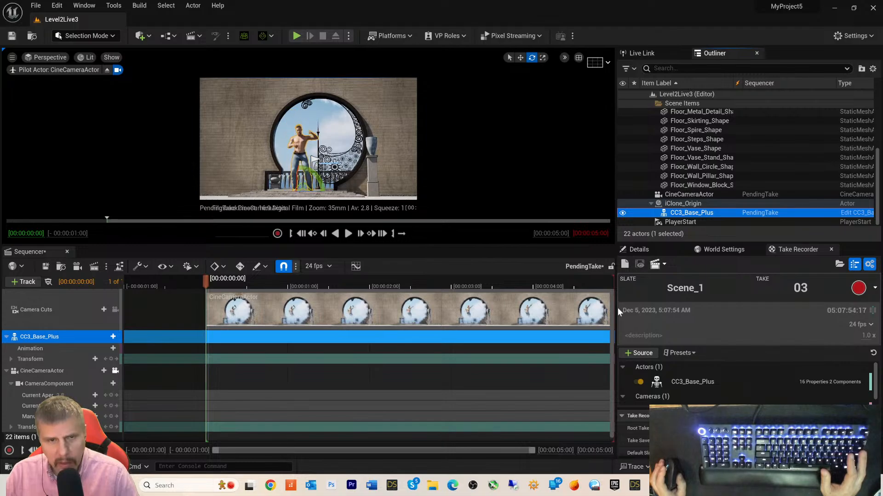
# - Enlarge the Take Recorder panel and review its settings, including the /Game/Takes save location
pyautogui.scroll(-1, 761, 382)
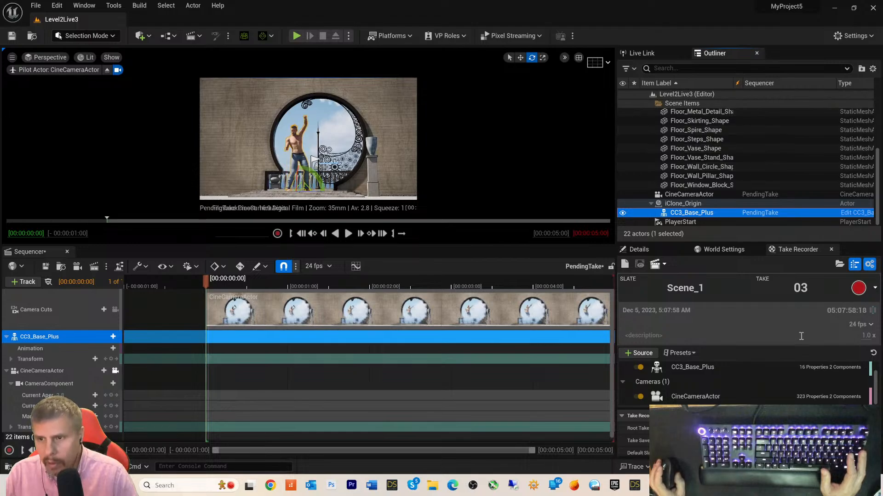
pyautogui.scroll(-2, 758, 432)
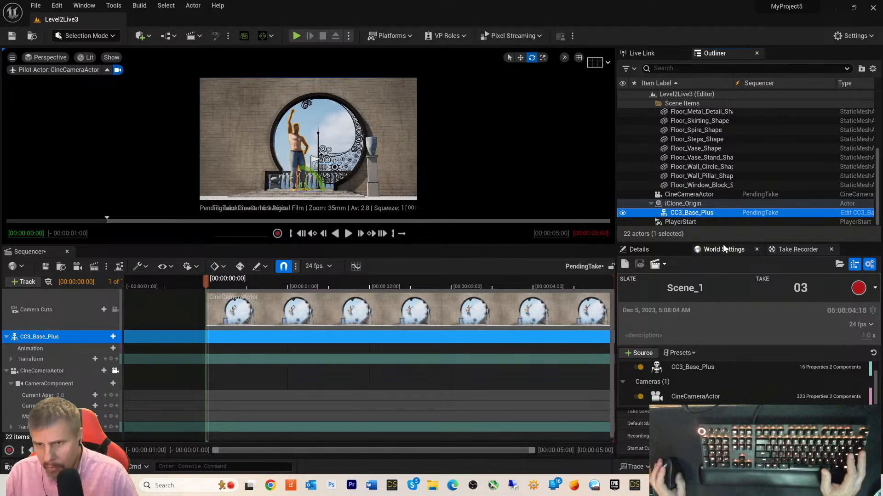
pyautogui.moveTo(724, 242); pyautogui.dragTo(724, 117)
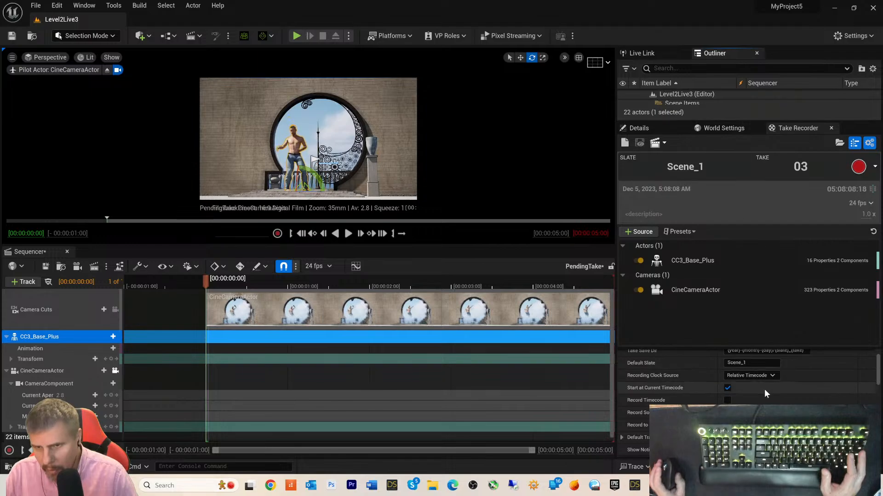
pyautogui.scroll(-3, 764, 389)
pyautogui.scroll(3, 801, 404)
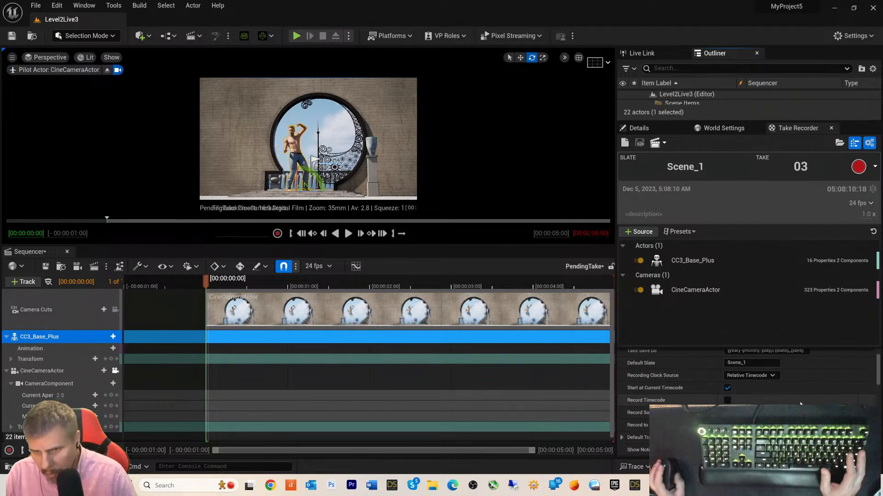
pyautogui.scroll(2, 800, 404)
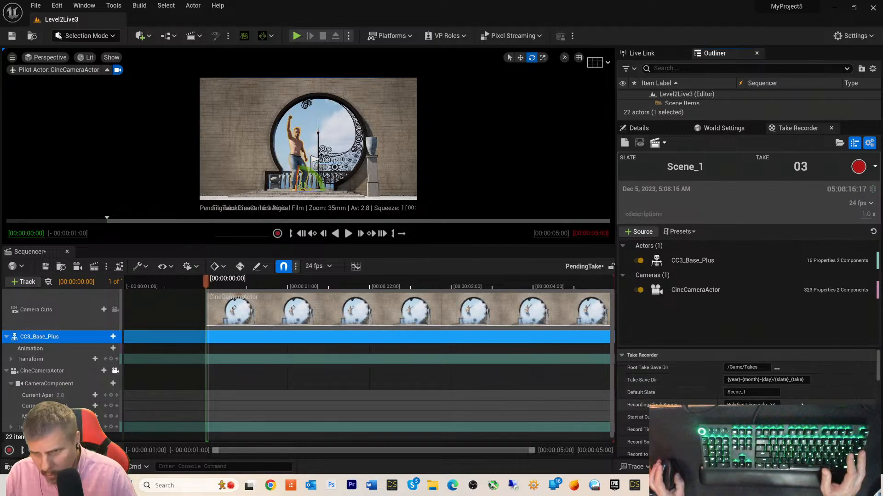
pyautogui.scroll(-7, 801, 405)
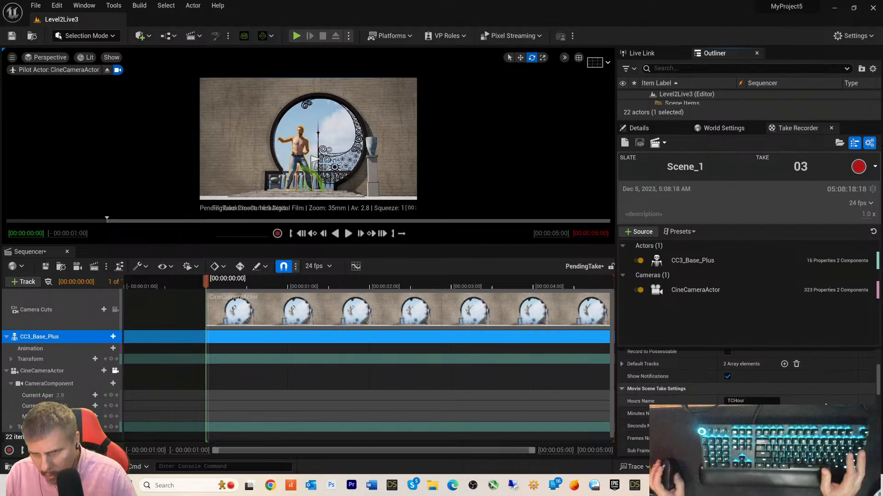
pyautogui.scroll(-6, 825, 404)
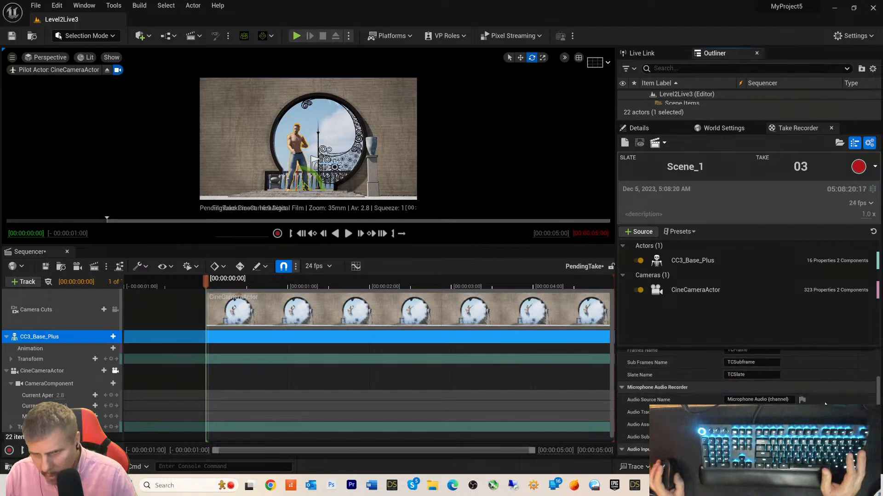
pyautogui.scroll(-1, 825, 404)
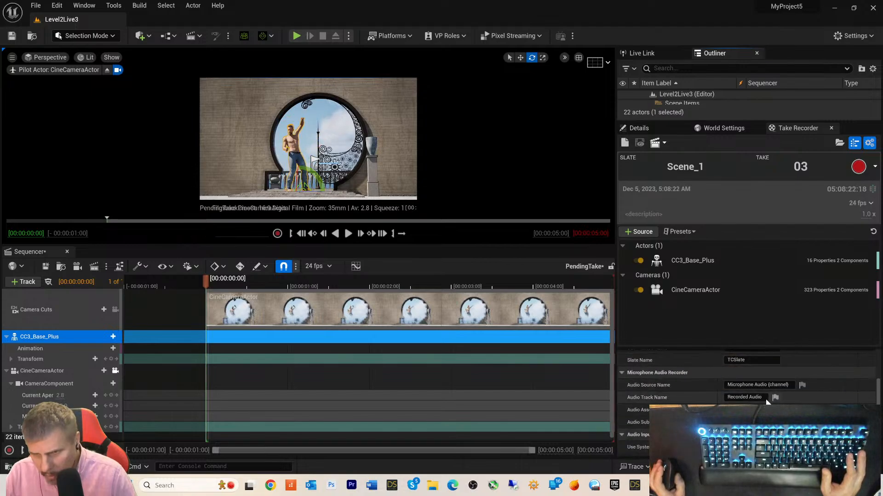
pyautogui.scroll(-4, 840, 404)
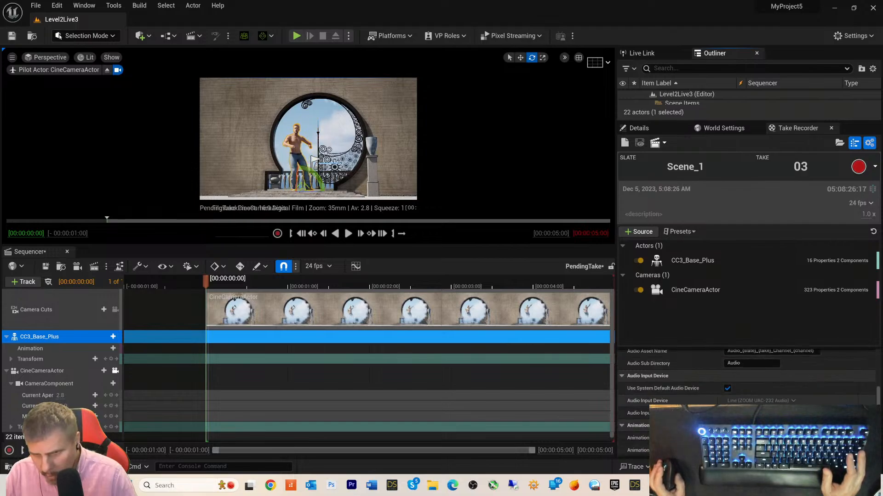
pyautogui.scroll(-8, 747, 400)
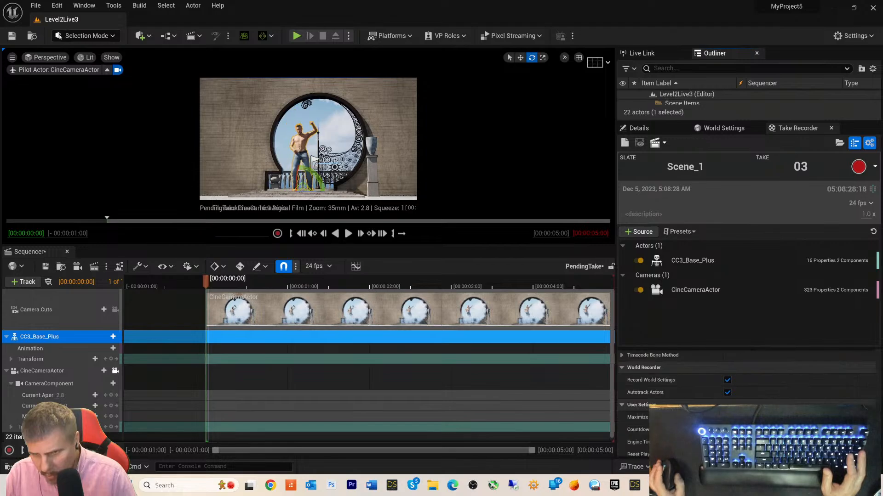
pyautogui.scroll(-6, 746, 391)
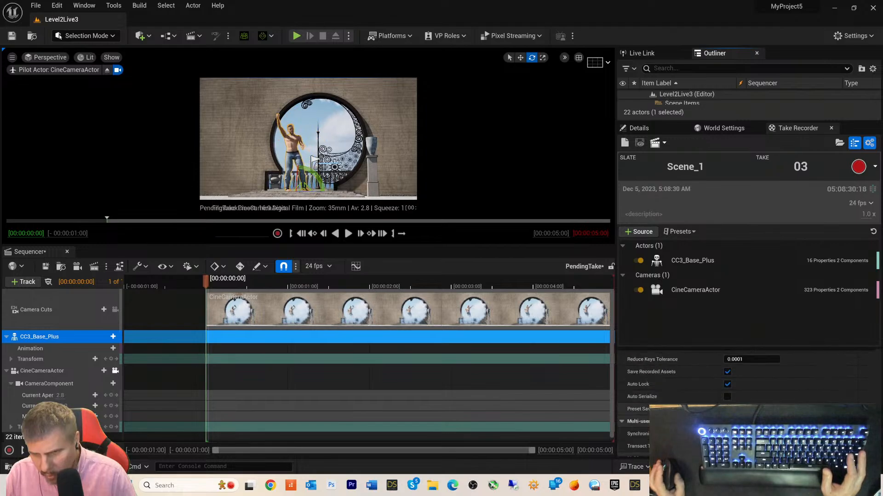
pyautogui.scroll(-1, 750, 382)
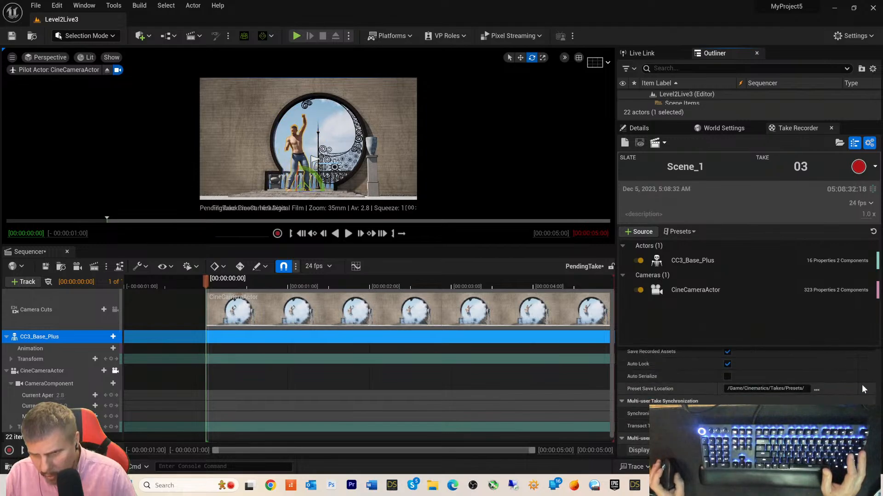
pyautogui.scroll(4, 852, 378)
pyautogui.scroll(-4, 855, 377)
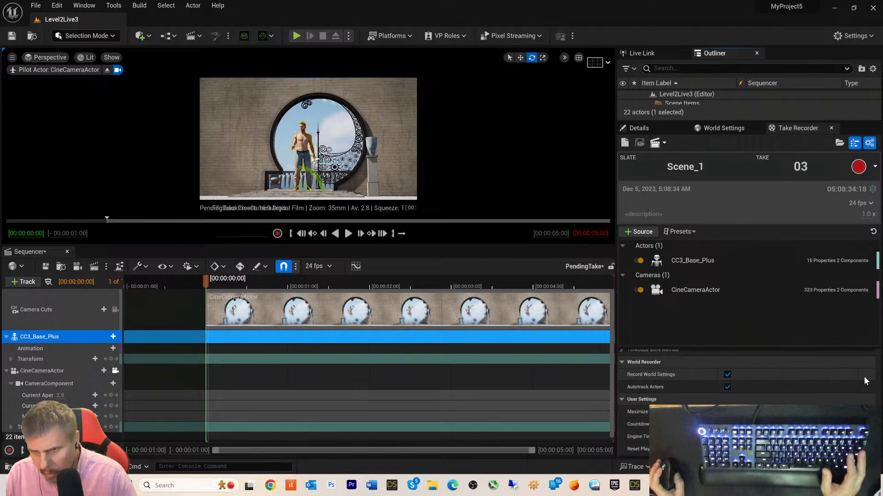
pyautogui.scroll(5, 865, 374)
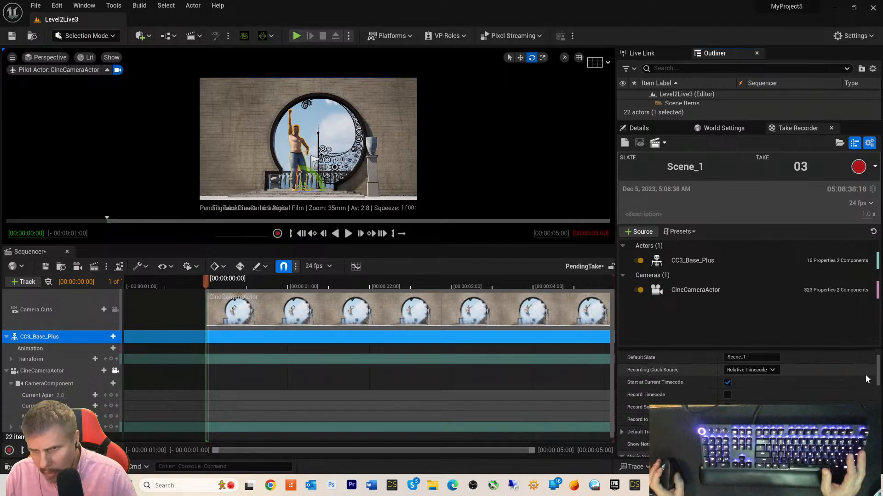
pyautogui.scroll(2, 865, 374)
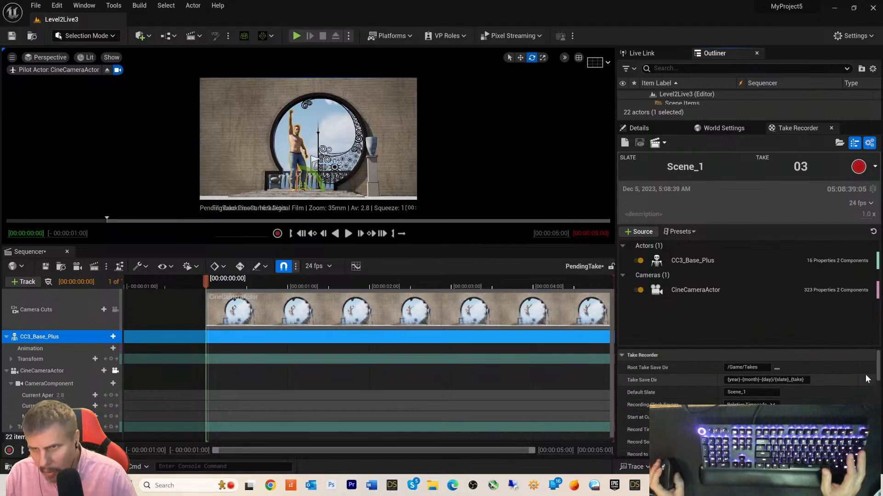
# - Record Scene_1 take 03 while the dance plays, then stop the recording
pyautogui.click(858, 166)
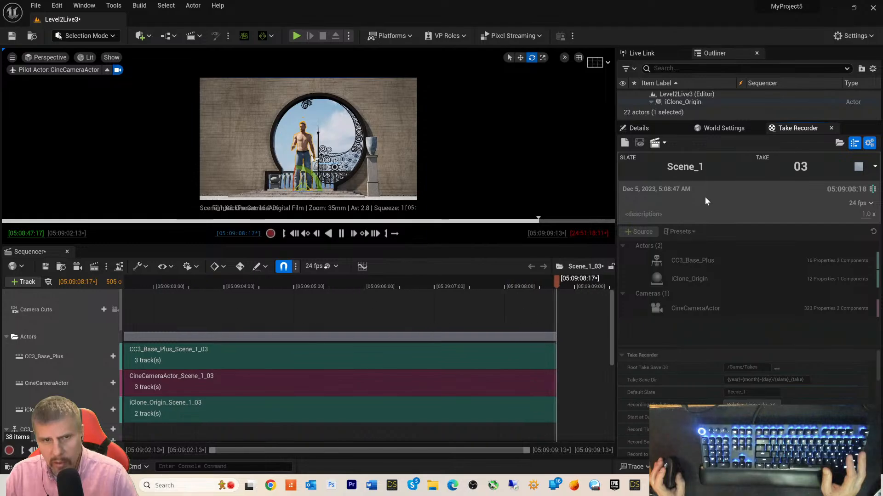
pyautogui.press('Escape')
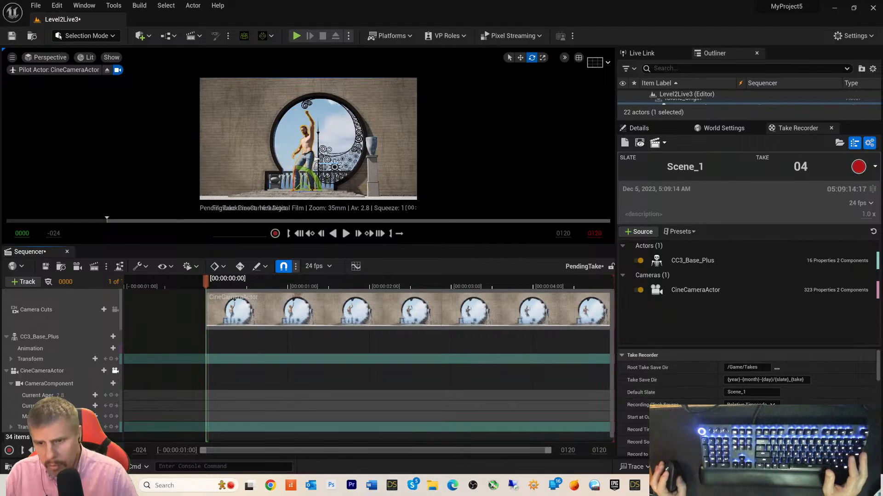
# - Stop iClone 8's Couple Pop Dance_M playback at frame 0 and return to Unreal
pyautogui.click(674, 485)
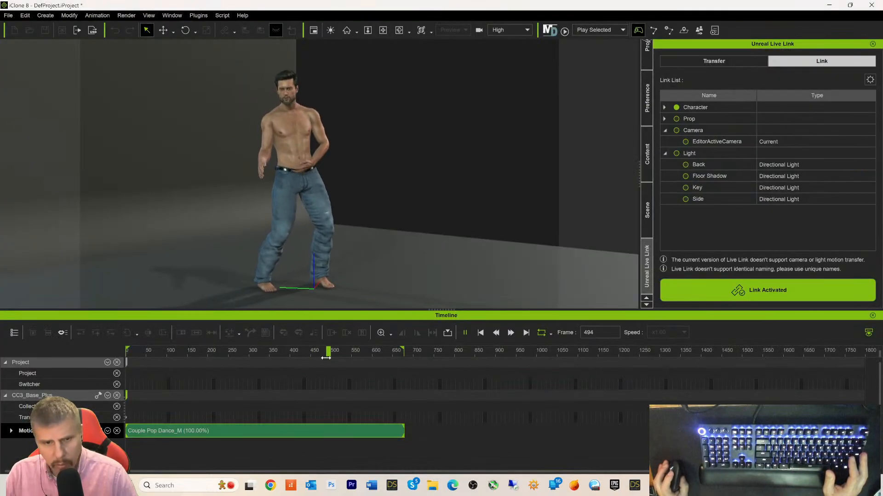
pyautogui.click(478, 333)
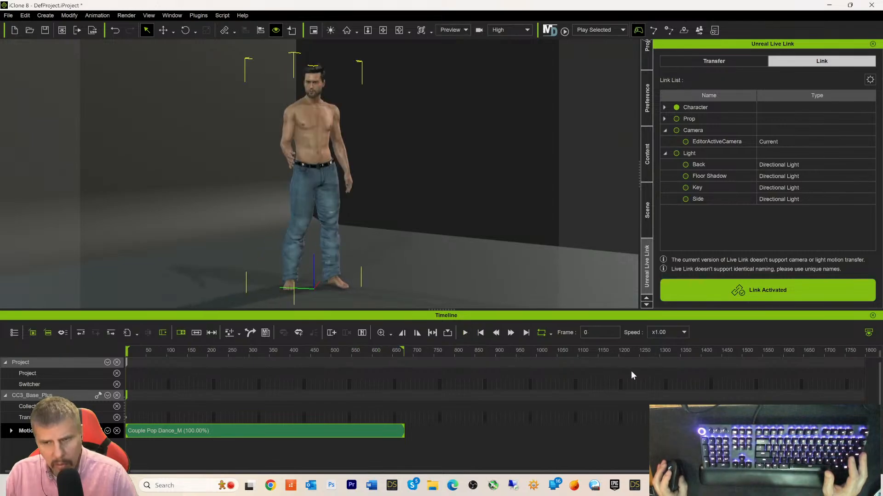
pyautogui.click(756, 485)
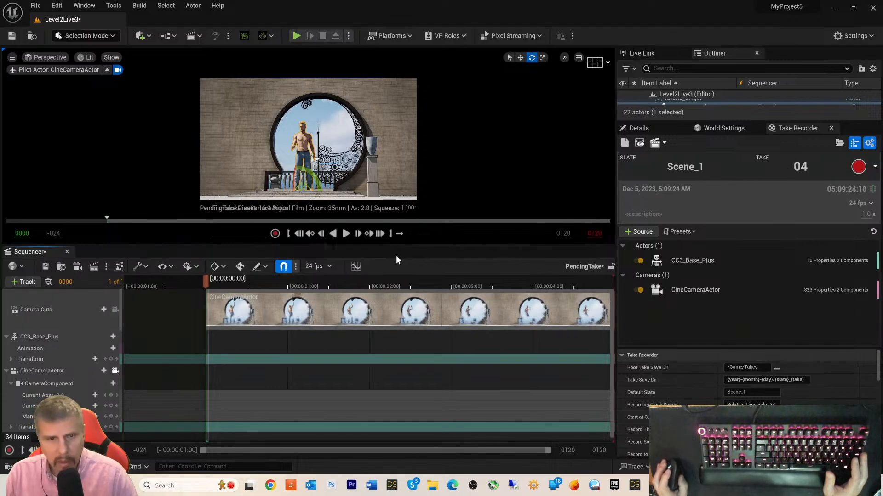
# - Play the pending take and move its playback start to -00:00:40:13, giving 1093 frames
pyautogui.click(345, 234)
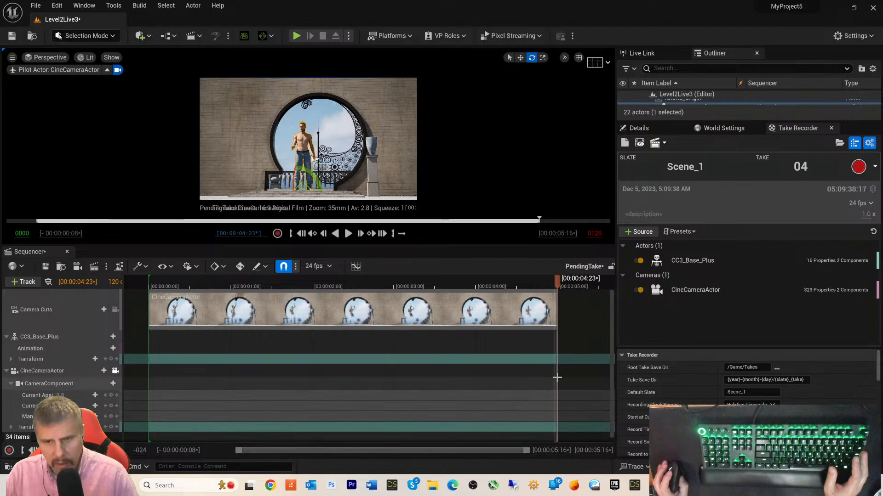
pyautogui.scroll(-1, 518, 378)
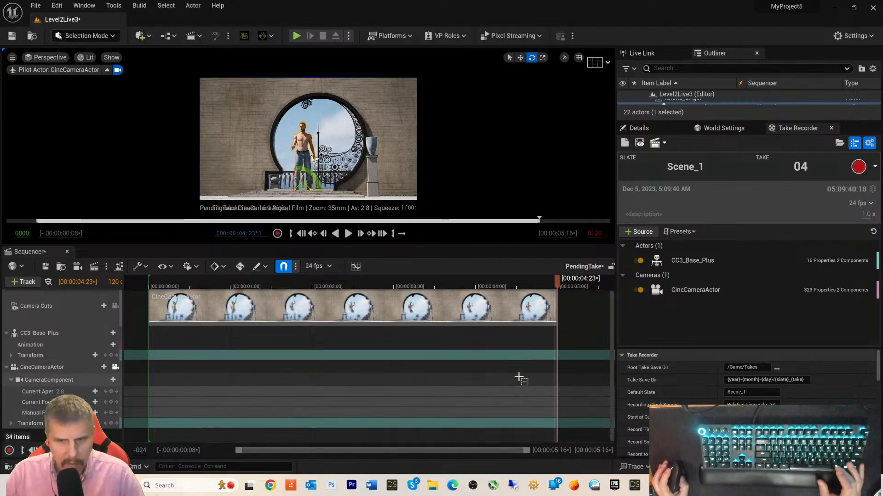
pyautogui.scroll(1, 518, 378)
pyautogui.keyDown('ctrl'); pyautogui.scroll(5, 519, 377); pyautogui.keyUp('ctrl')
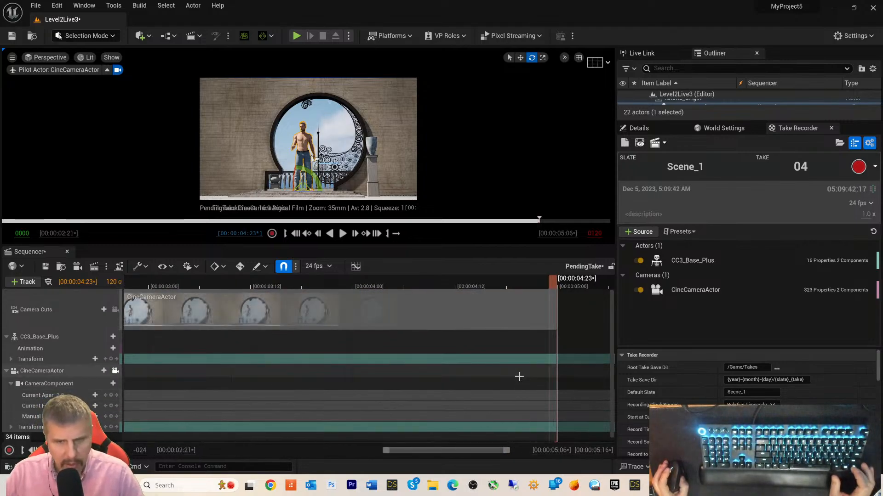
pyautogui.keyDown('ctrl'); pyautogui.scroll(-5, 519, 377); pyautogui.keyUp('ctrl')
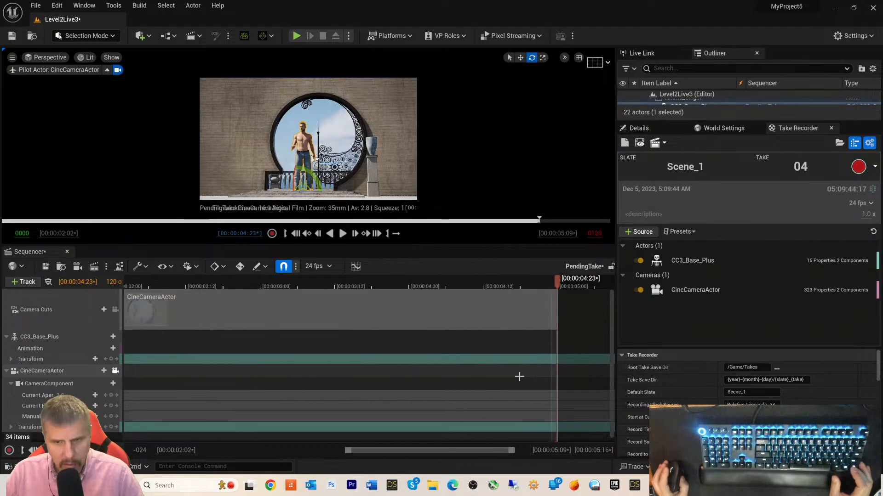
pyautogui.keyDown('ctrl'); pyautogui.scroll(-6, 520, 376); pyautogui.keyUp('ctrl')
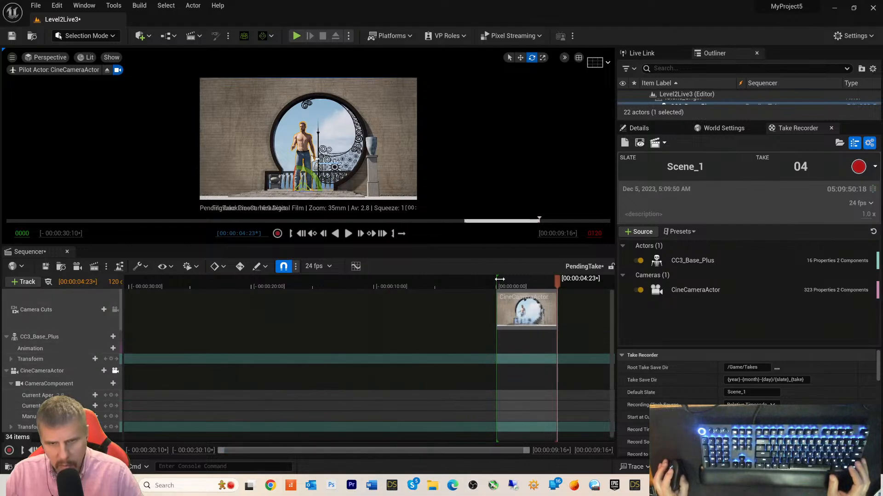
pyautogui.moveTo(500, 279); pyautogui.dragTo(10, 283)
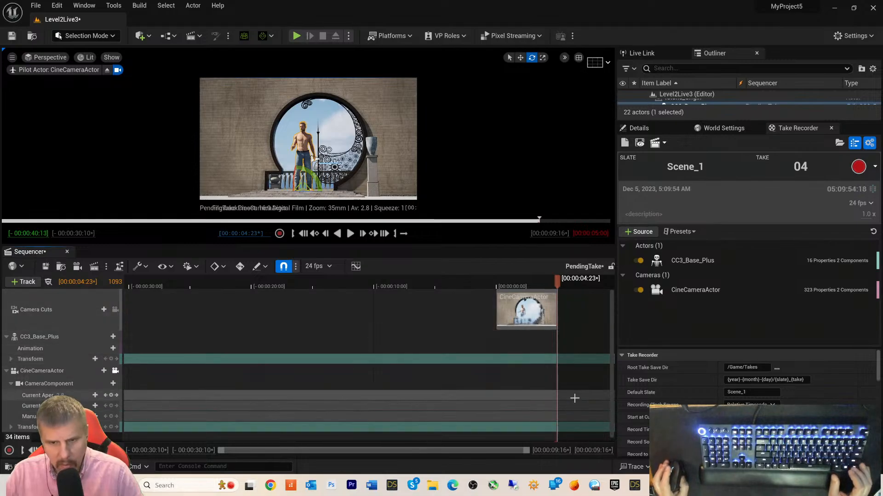
pyautogui.keyDown('ctrl'); pyautogui.scroll(-3, 574, 398); pyautogui.keyUp('ctrl')
pyautogui.keyDown('ctrl'); pyautogui.scroll(-8, 575, 398); pyautogui.keyUp('ctrl')
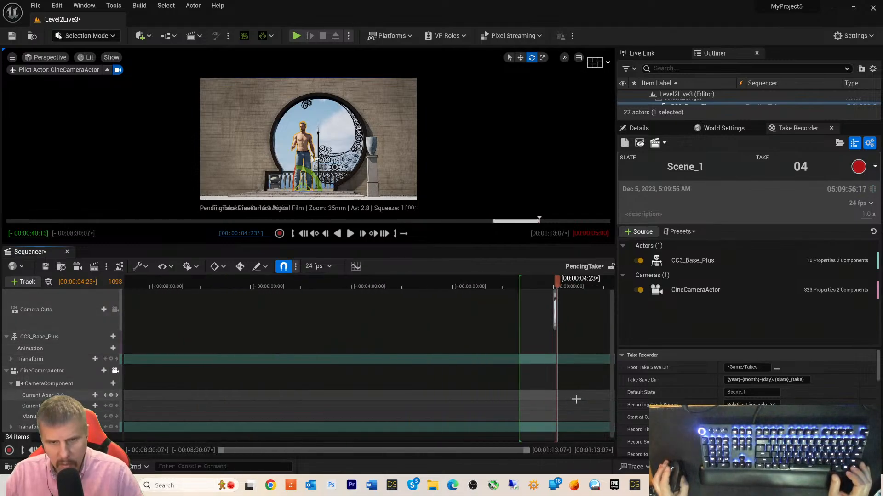
pyautogui.keyDown('ctrl'); pyautogui.scroll(-3, 576, 399); pyautogui.keyUp('ctrl')
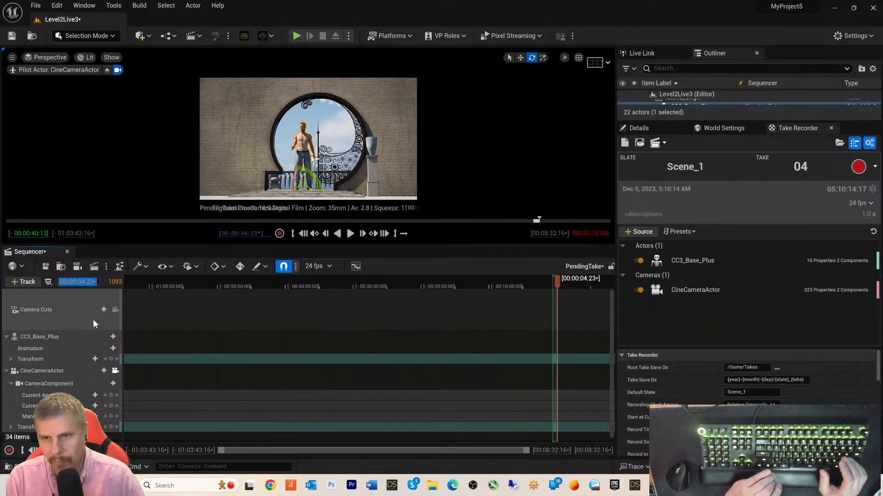
# - Jump the playhead to 1000, landing at 00:00:41:16, and widen the Sequencer track list
pyautogui.write('100')
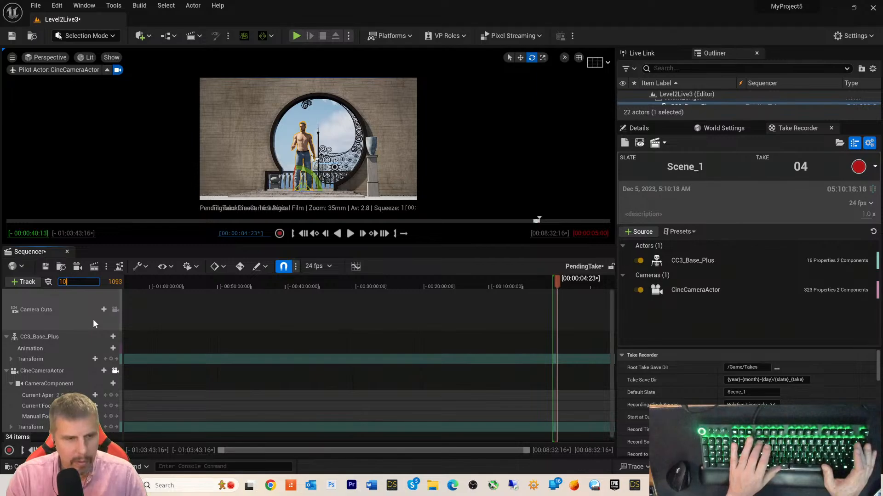
pyautogui.press('BackSpace')
pyautogui.press('BackSpace')
pyautogui.press('BackSpace')
pyautogui.write('1000')
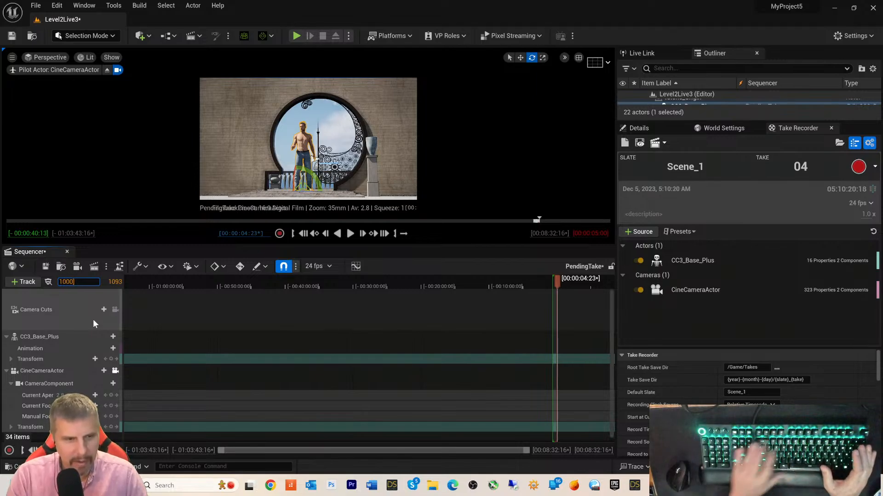
pyautogui.press('Return')
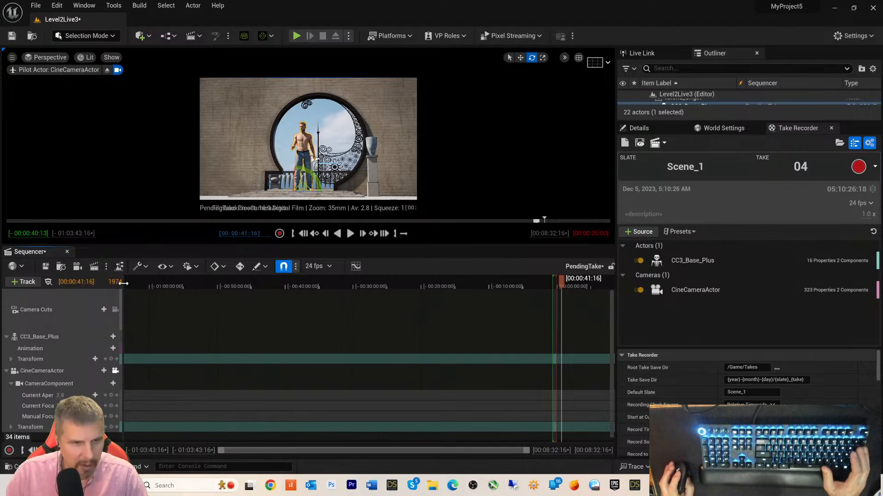
pyautogui.moveTo(121, 285); pyautogui.dragTo(150, 279)
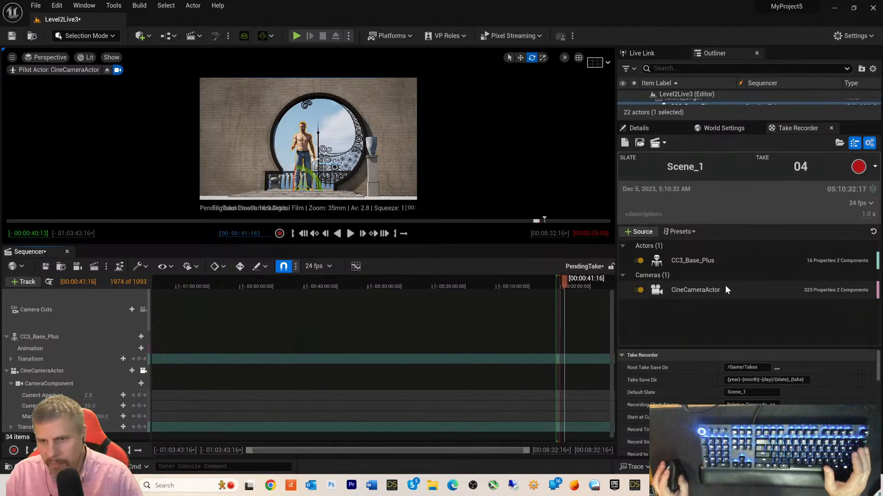
# - Delete CineCameraActor from the Take Recorder sources, select CC3_Base_Plus, and close Sequencer
pyautogui.click(677, 290)
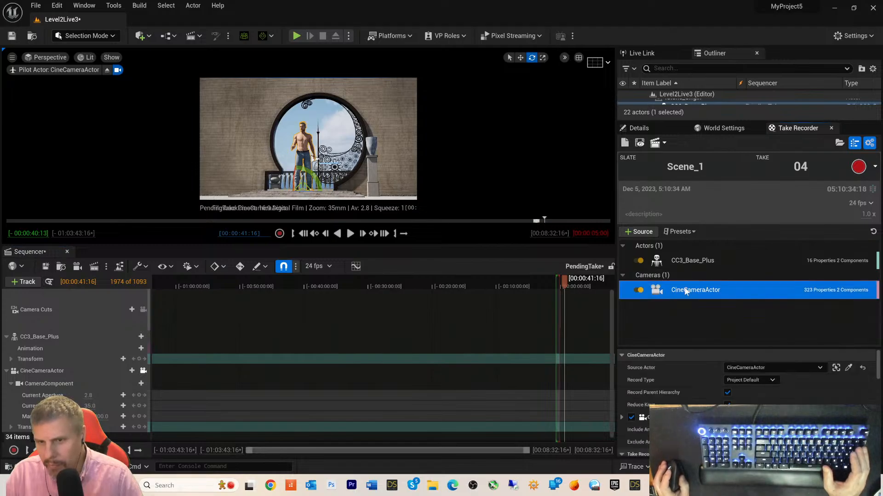
pyautogui.press('Delete')
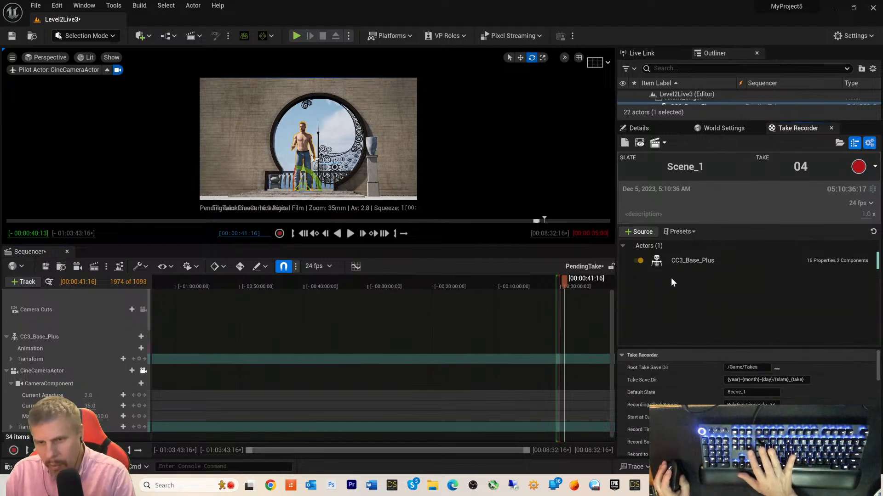
pyautogui.click(657, 261)
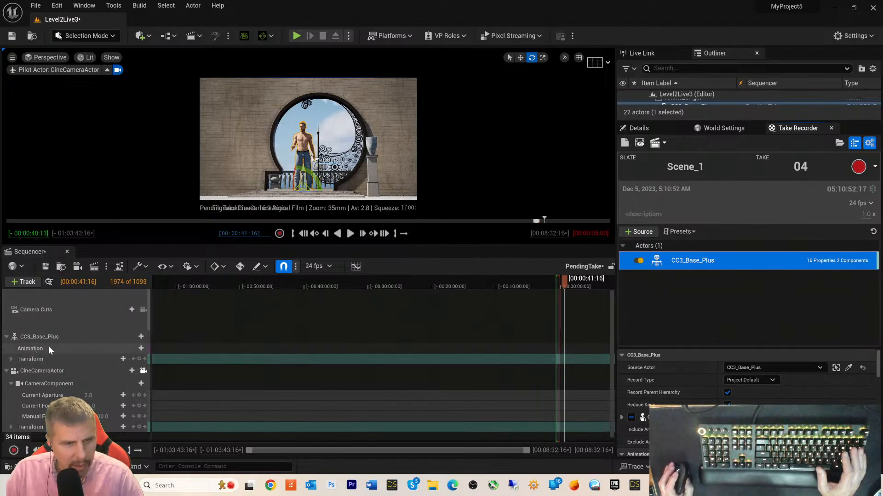
pyautogui.click(27, 307)
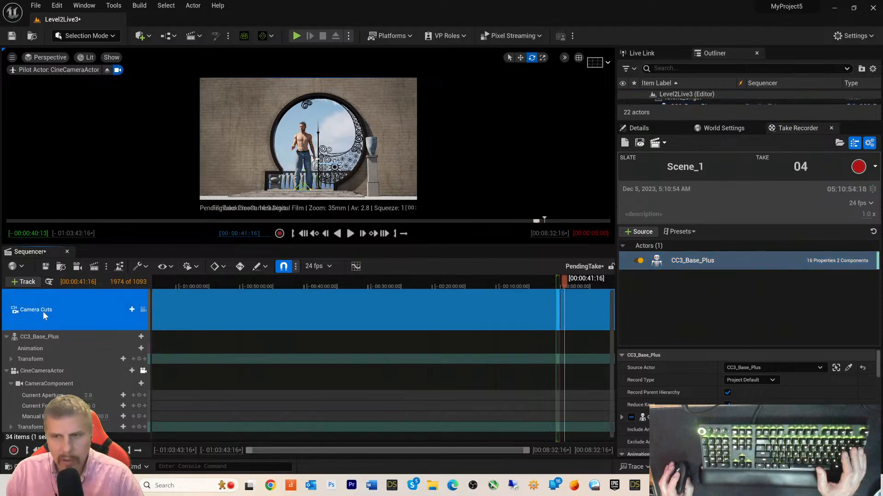
pyautogui.click(67, 252)
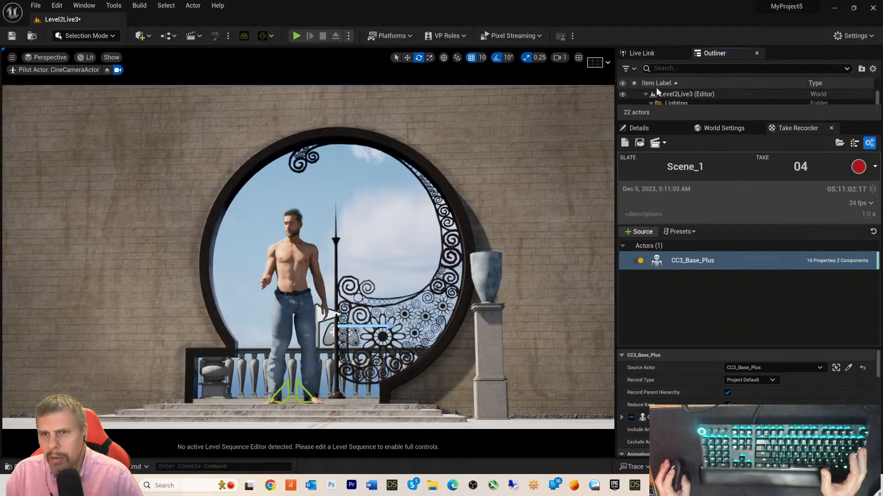
# - Replace Take Recorder with an enlarged Live Link panel, then open DanceMichael8 from the Content Drawer
pyautogui.click(649, 53)
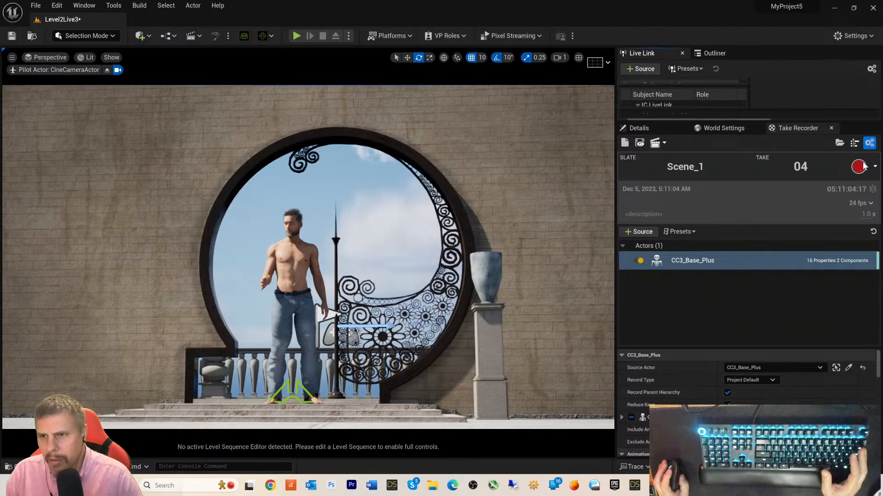
pyautogui.click(831, 128)
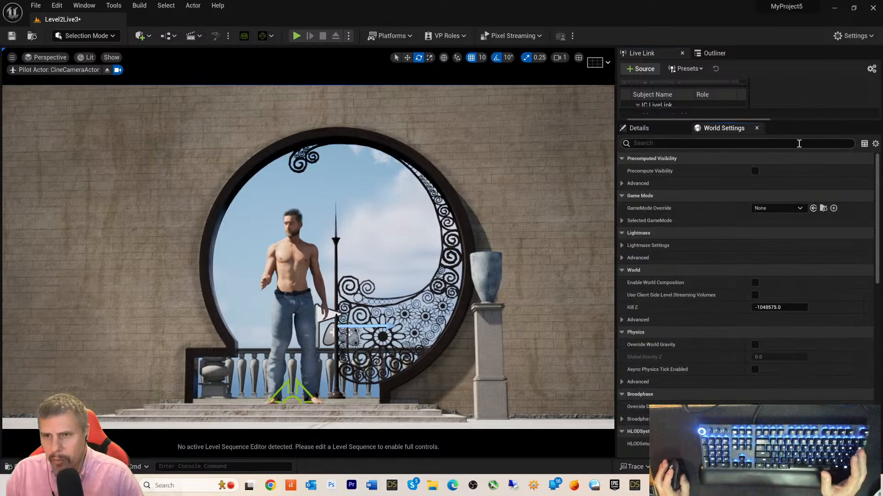
pyautogui.moveTo(792, 122); pyautogui.dragTo(770, 332)
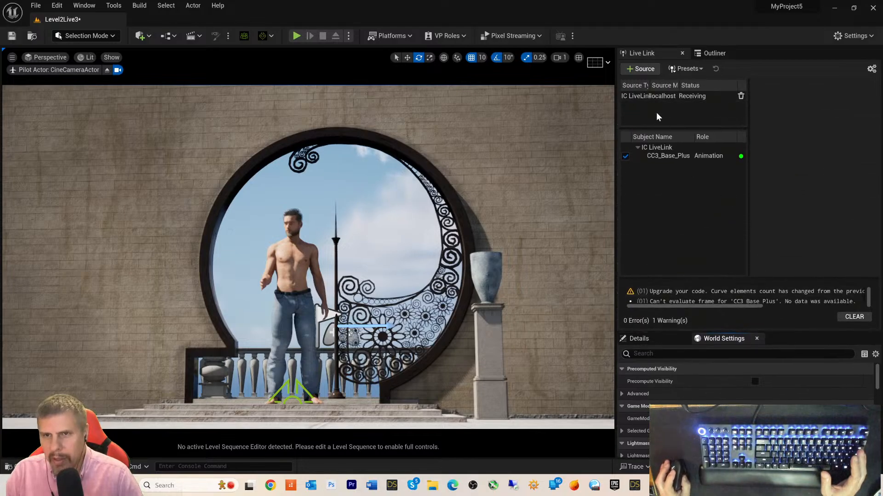
pyautogui.click(704, 54)
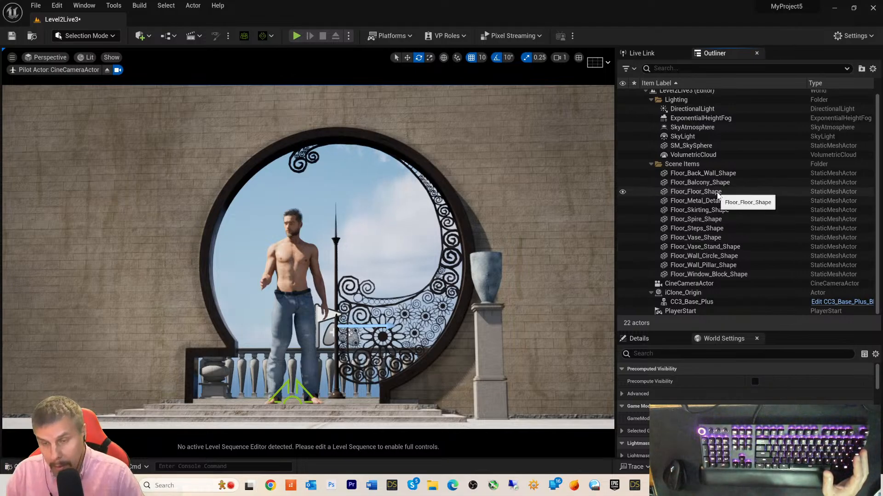
pyautogui.click(670, 54)
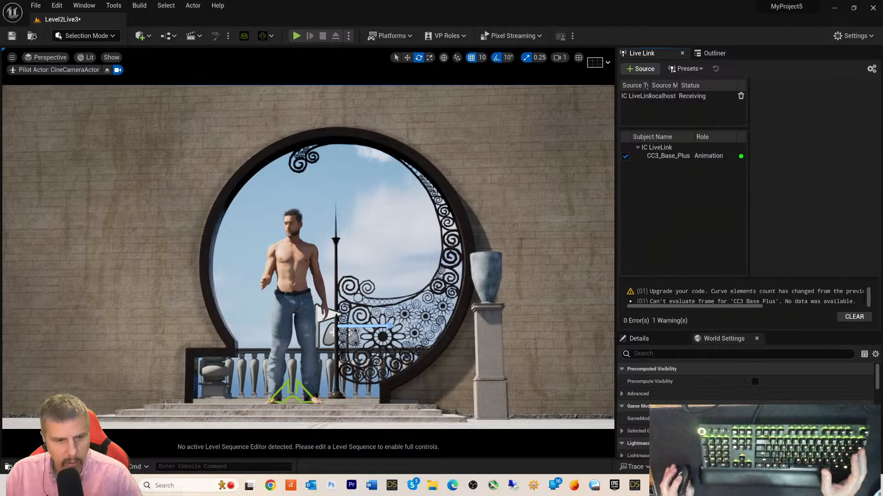
pyautogui.hotkey('ctrl', 'space')
pyautogui.doubleClick(262, 346)
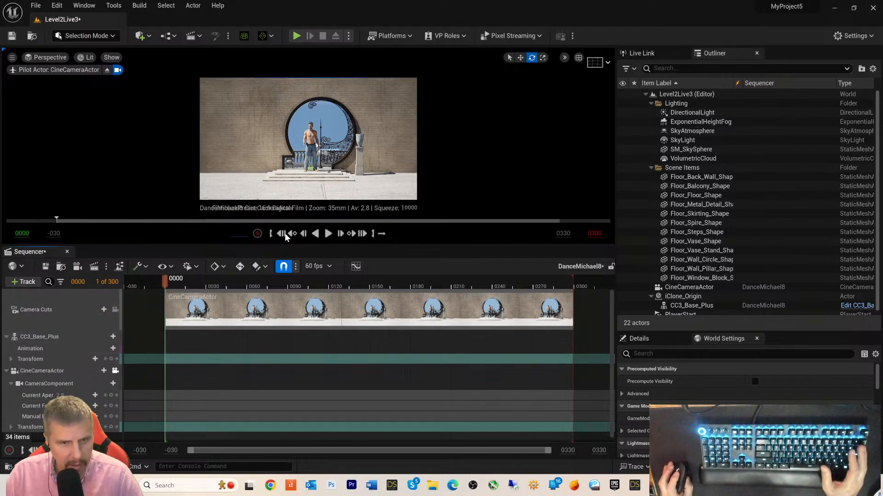
# - Play DanceMichael8, pause at frame 0243, and check the Transform and Camera Cuts section menus
pyautogui.click(327, 233)
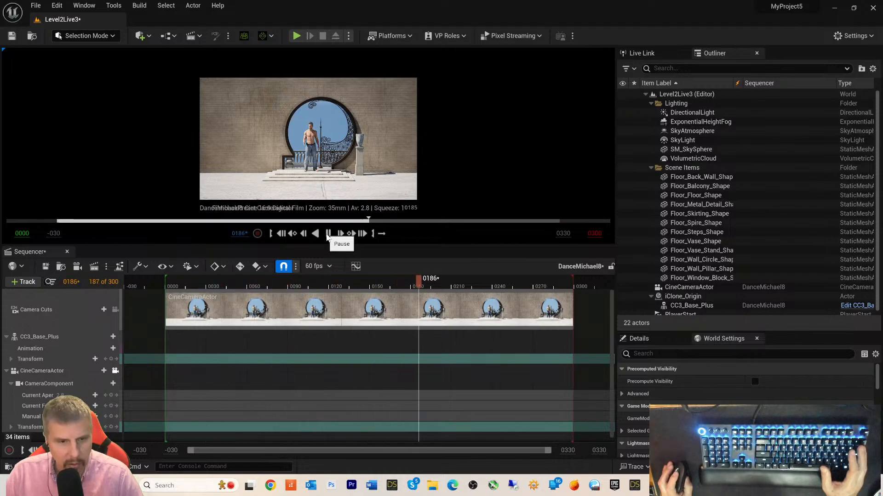
pyautogui.click(328, 234)
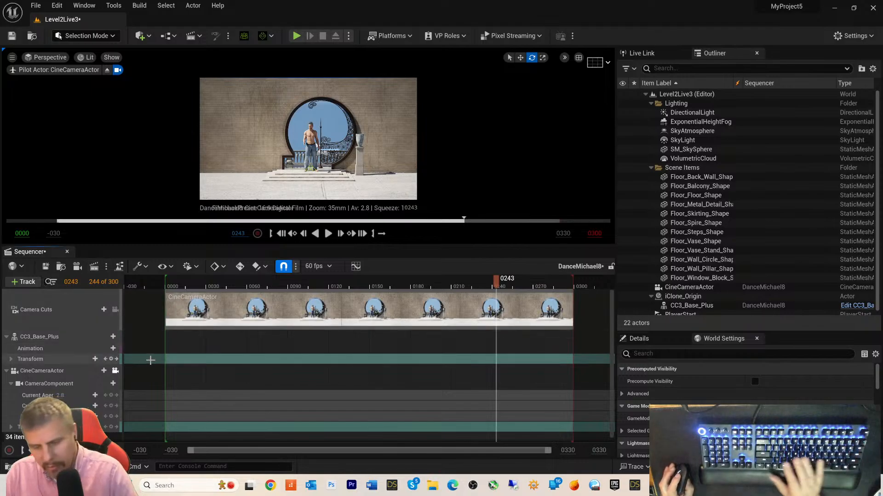
pyautogui.rightClick(227, 360)
pyautogui.click(435, 326)
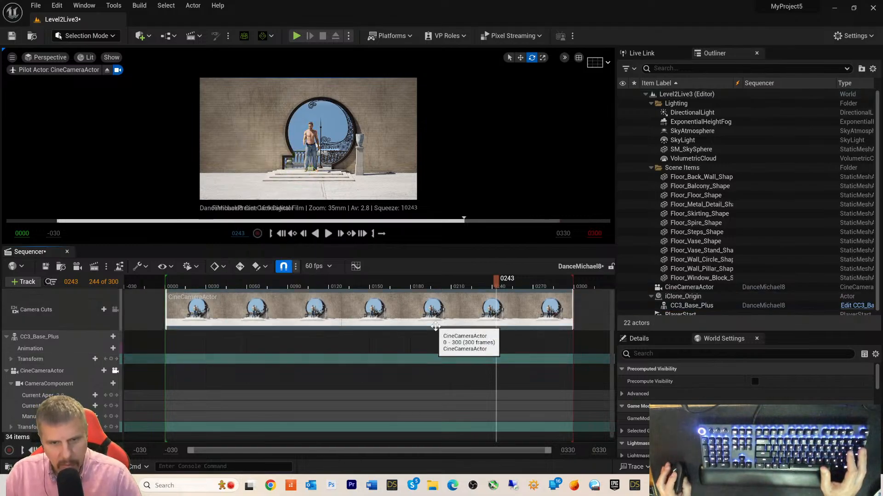
pyautogui.rightClick(434, 325)
pyautogui.click(334, 337)
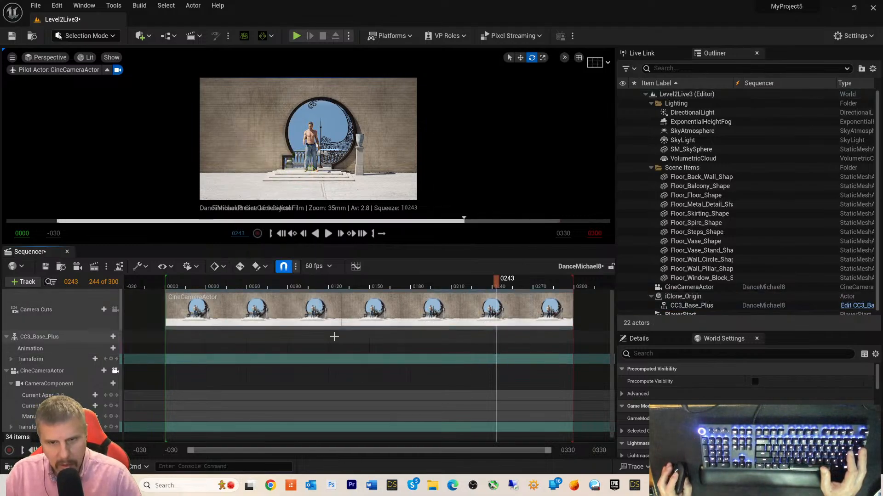
pyautogui.scroll(-1, 364, 393)
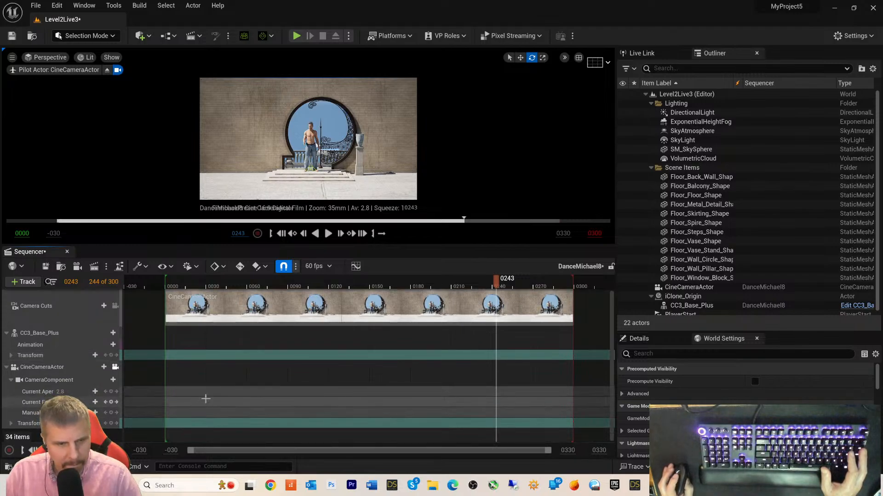
pyautogui.moveTo(473, 453); pyautogui.dragTo(472, 452)
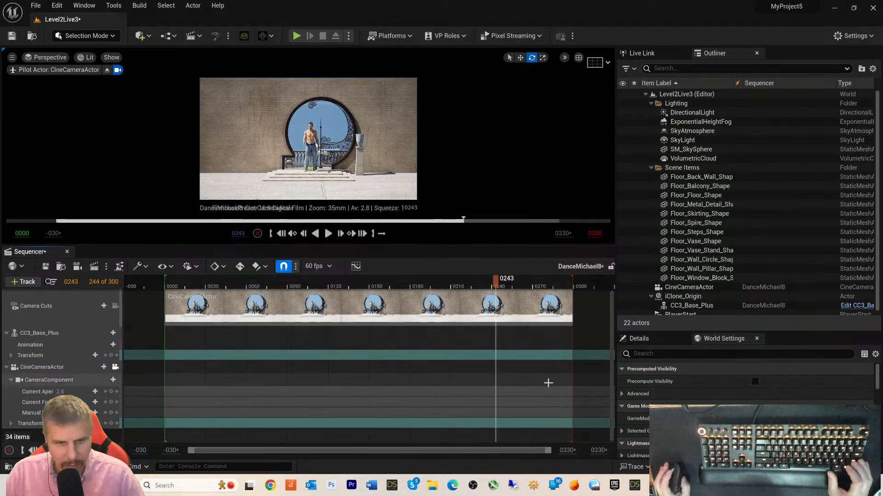
# - Scrub the DanceMichael8 timeline and extend the playback range end to frame 1775
pyautogui.scroll(1, 549, 381)
pyautogui.scroll(-1, 549, 386)
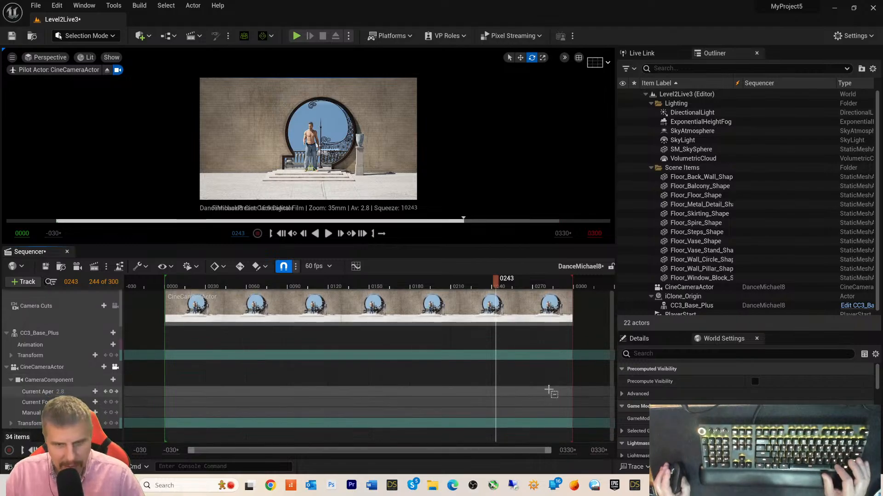
pyautogui.keyDown('ctrl'); pyautogui.scroll(-6, 549, 391); pyautogui.keyUp('ctrl')
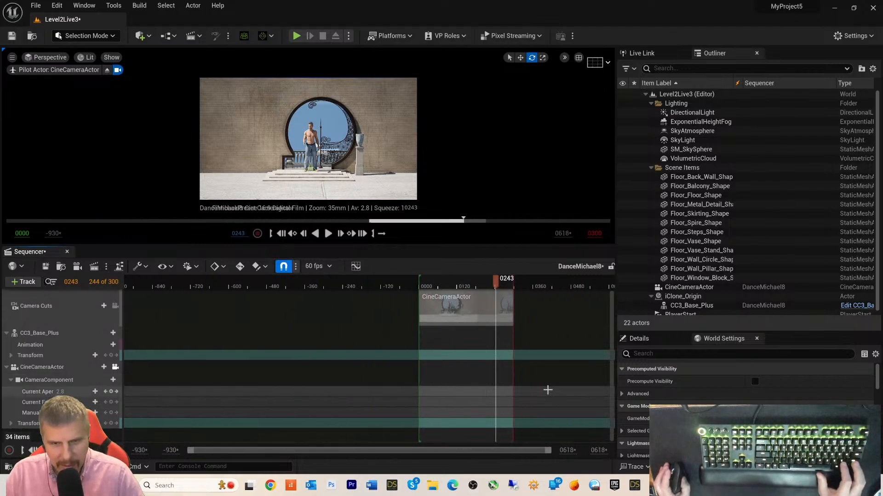
pyautogui.keyDown('ctrl'); pyautogui.scroll(-3, 547, 391); pyautogui.keyUp('ctrl')
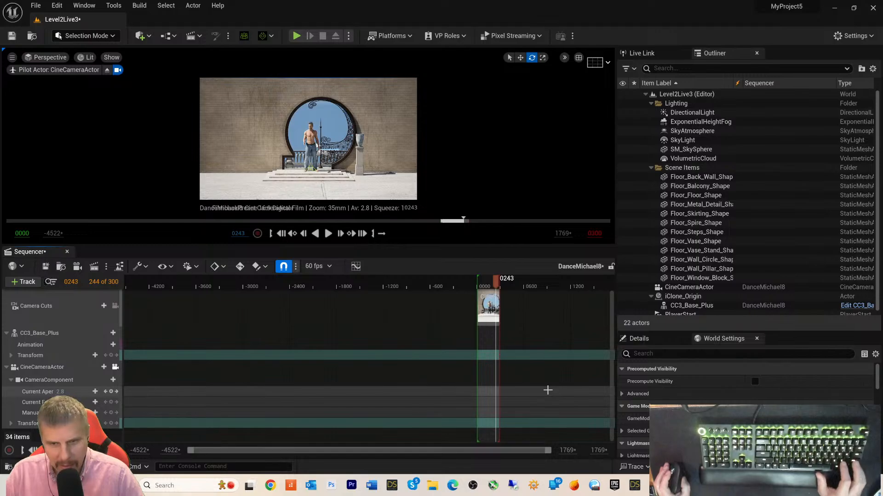
pyautogui.keyDown('ctrl'); pyautogui.scroll(-2, 548, 390); pyautogui.keyUp('ctrl')
pyautogui.scroll(1, 531, 368)
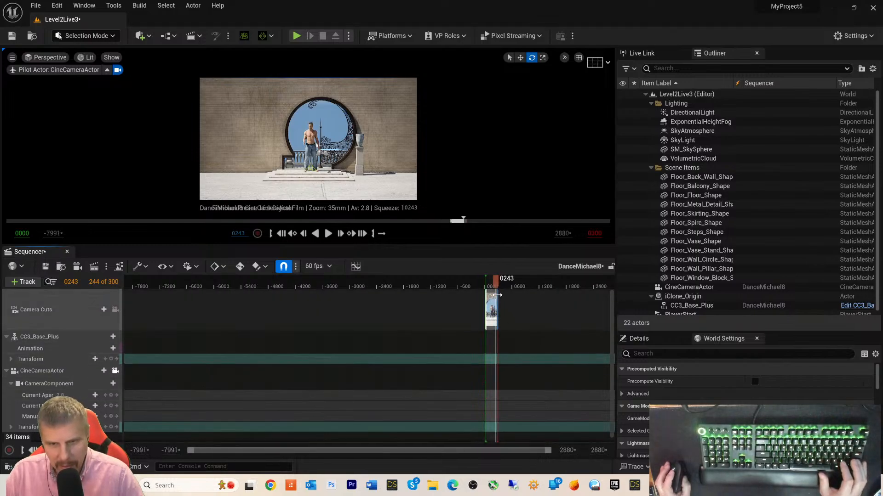
pyautogui.moveTo(496, 280); pyautogui.dragTo(568, 281)
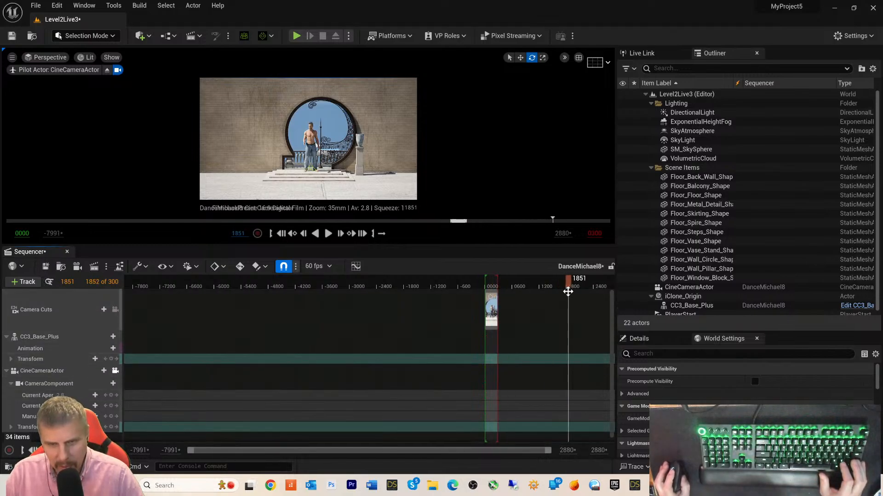
pyautogui.moveTo(498, 283); pyautogui.dragTo(564, 288)
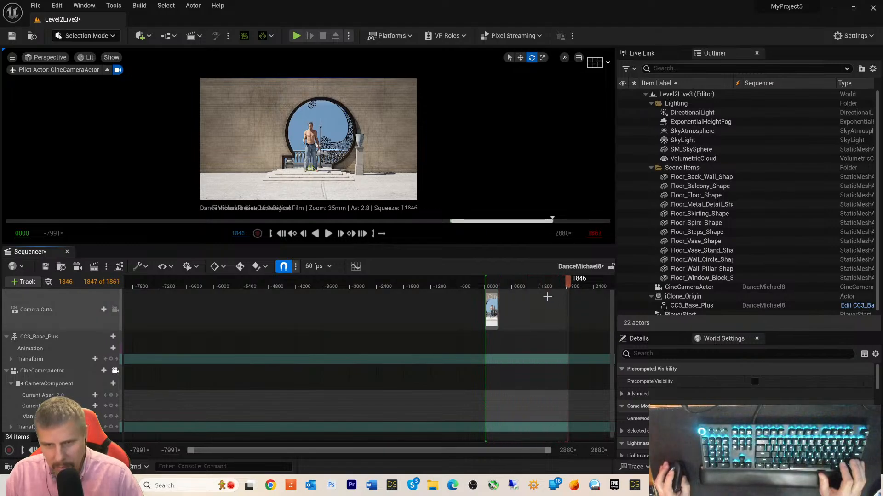
pyautogui.moveTo(568, 283); pyautogui.dragTo(525, 294)
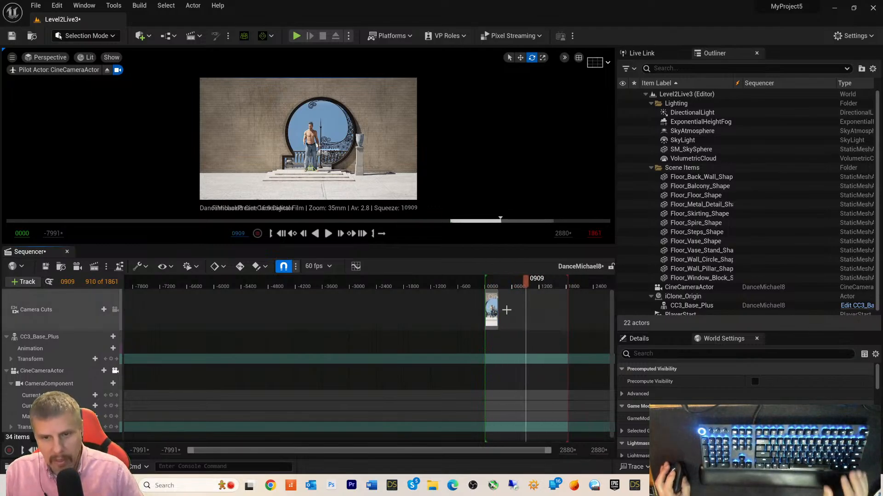
pyautogui.moveTo(506, 309); pyautogui.dragTo(470, 306, button='right')
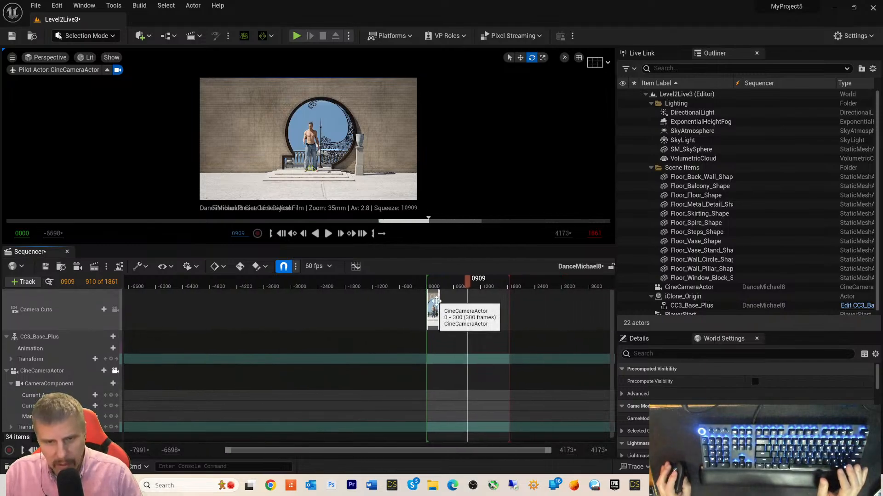
# - Delete the CineCameraActor camera cut section and move the playhead back near frame 0
pyautogui.rightClick(433, 300)
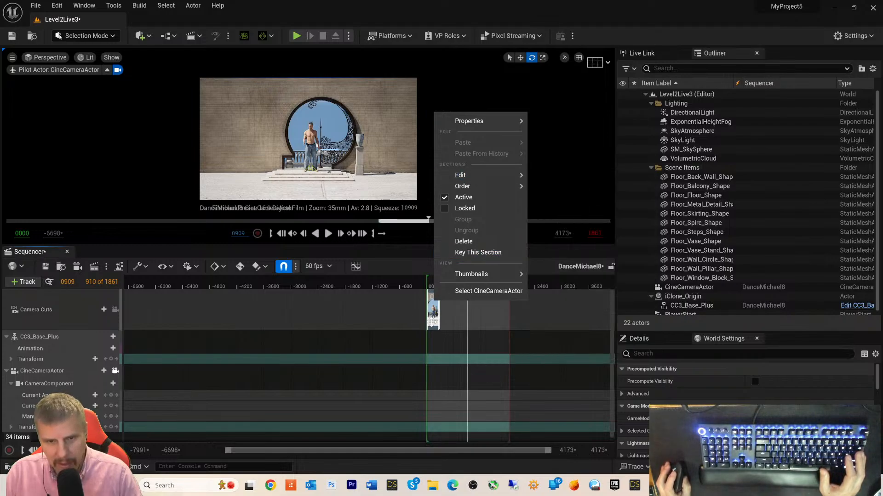
pyautogui.click(432, 323)
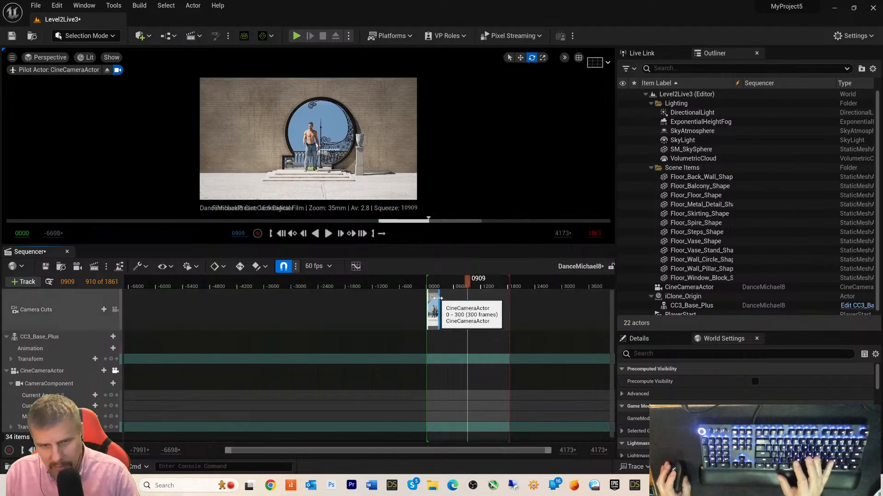
pyautogui.press('Delete')
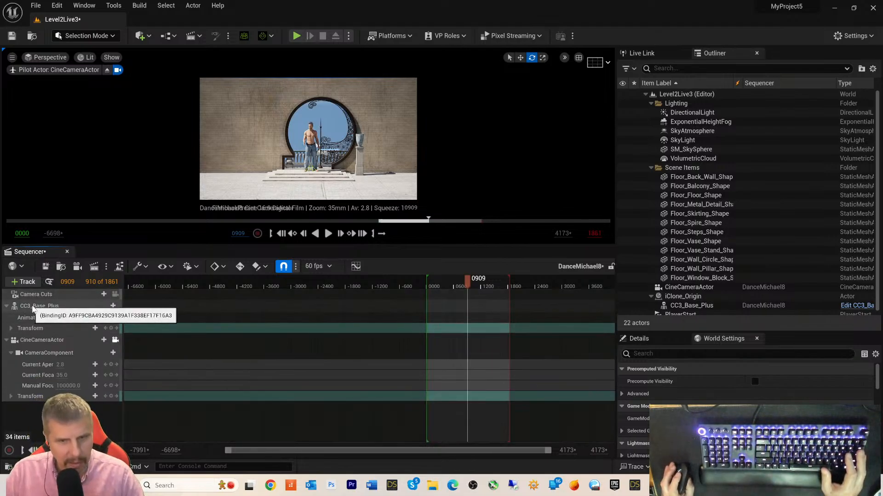
pyautogui.click(60, 306)
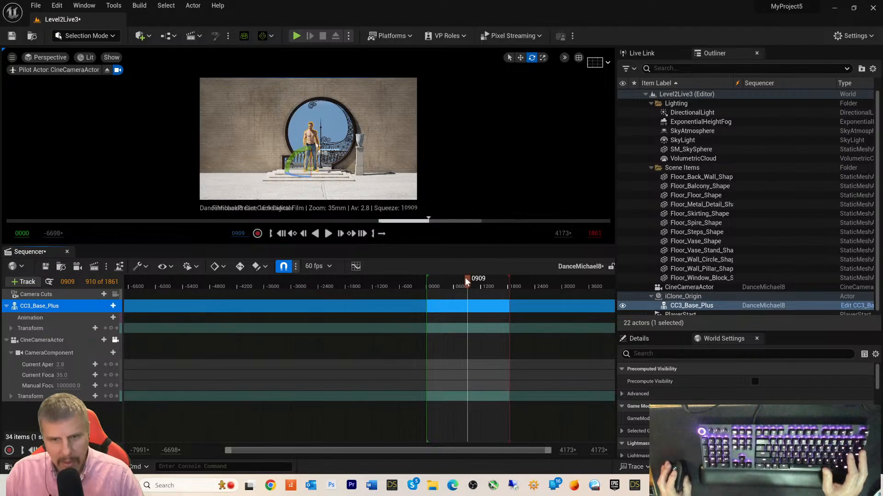
pyautogui.moveTo(464, 279); pyautogui.dragTo(426, 302)
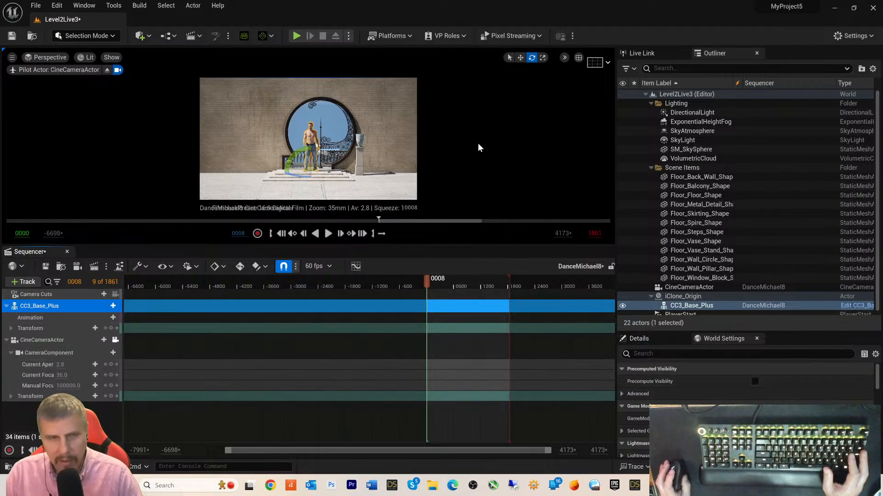
# - Open the Take Recorder panel from Window > Cinematics
pyautogui.click(92, 6)
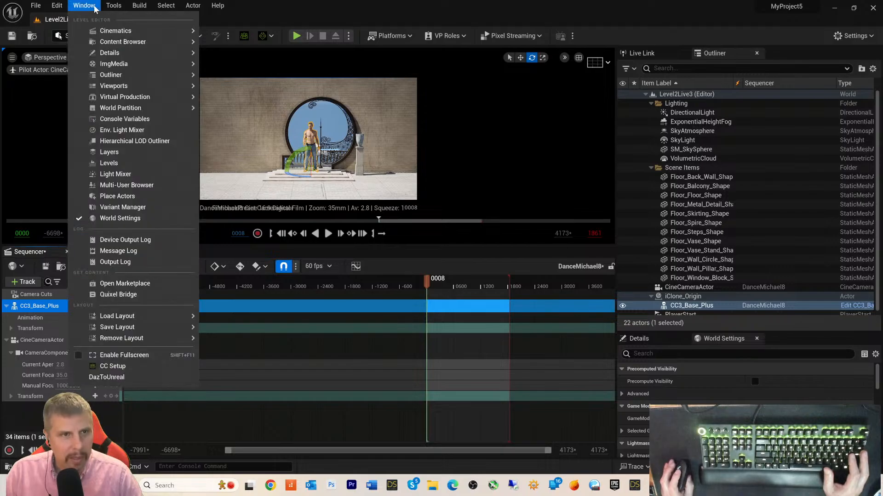
pyautogui.moveTo(103, 31)
pyautogui.click(240, 65)
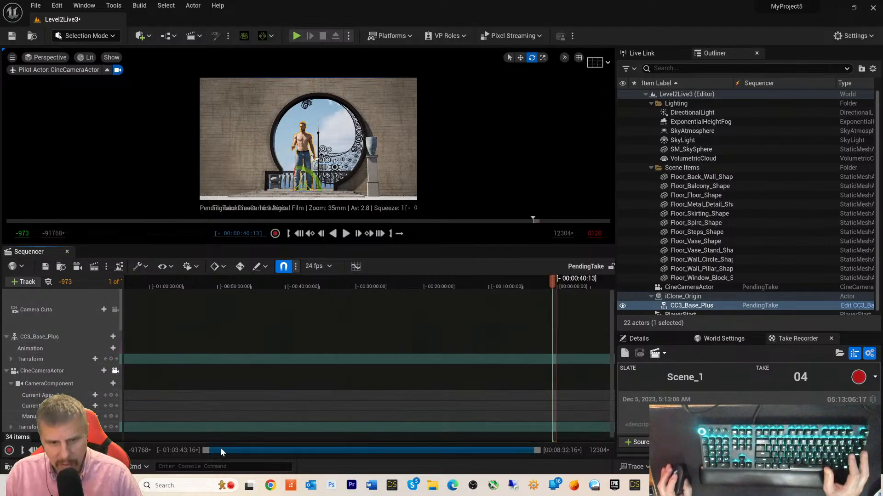
# - Adjust the Sequencer view-range bar to inspect the PendingTake timeline
pyautogui.moveTo(206, 448); pyautogui.dragTo(186, 450)
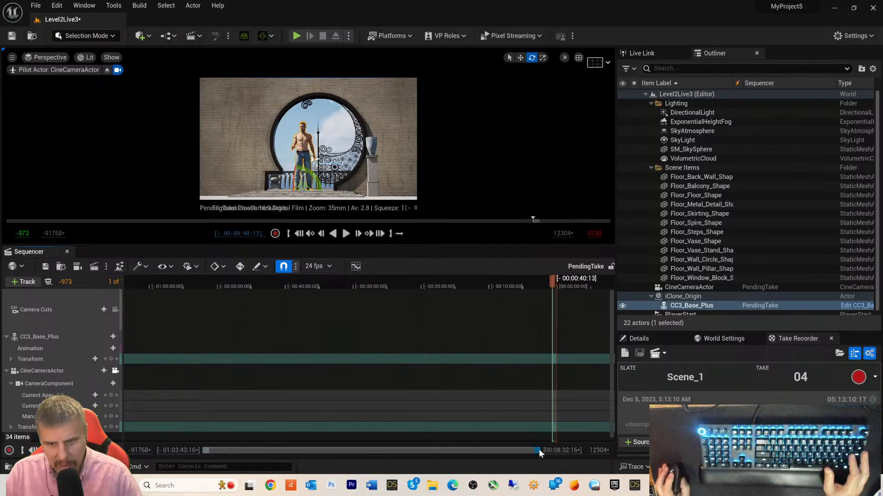
pyautogui.moveTo(540, 450); pyautogui.dragTo(565, 456)
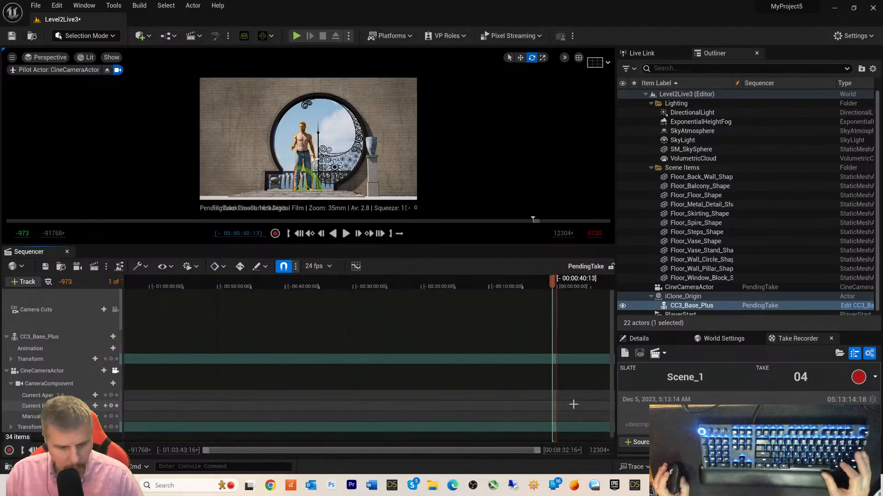
pyautogui.scroll(-1, 573, 405)
pyautogui.keyDown('shift'); pyautogui.scroll(-12, 574, 398); pyautogui.keyUp('shift')
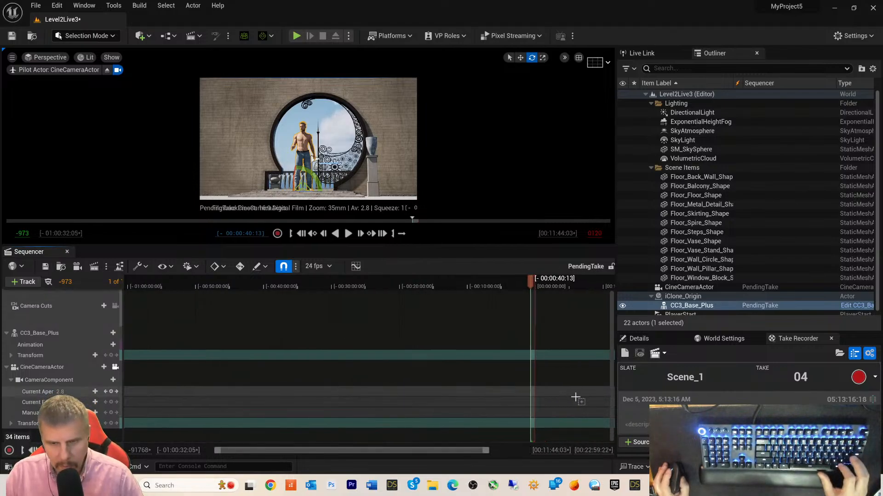
pyautogui.keyDown('shift'); pyautogui.scroll(-3, 572, 398); pyautogui.keyUp('shift')
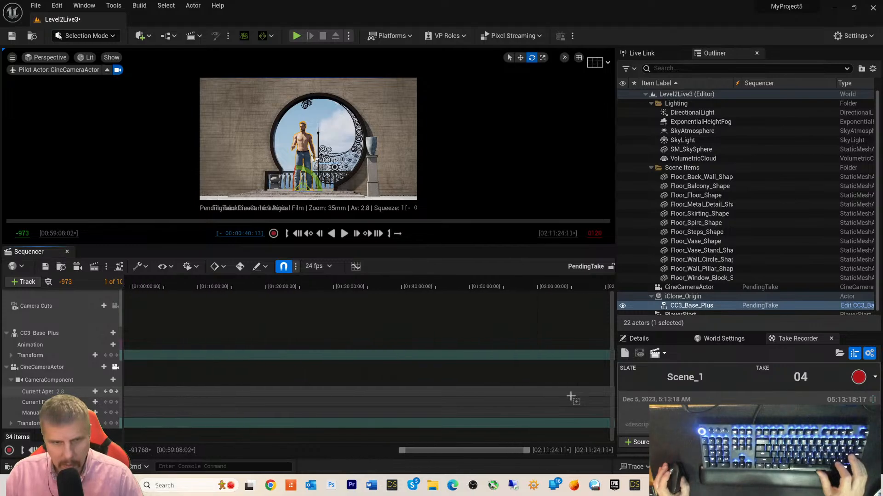
pyautogui.keyDown('ctrl'); pyautogui.scroll(-8, 570, 396); pyautogui.keyUp('ctrl')
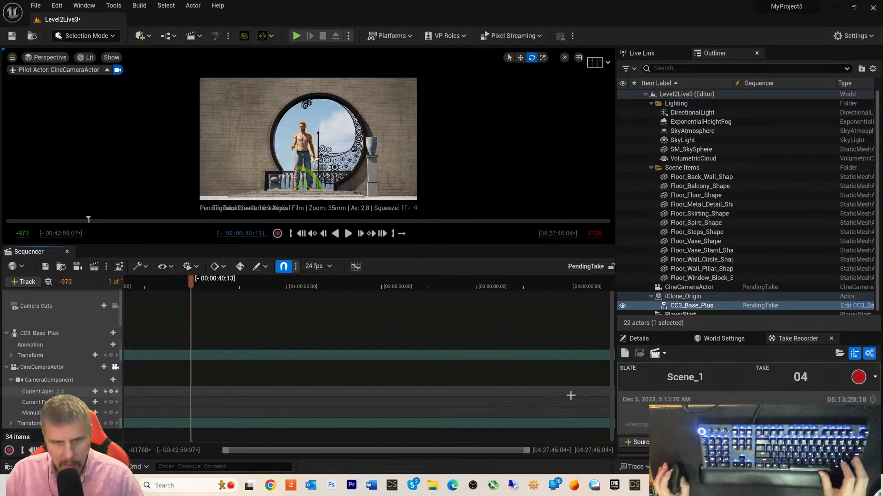
pyautogui.keyDown('ctrl'); pyautogui.scroll(-8, 570, 396); pyautogui.keyUp('ctrl')
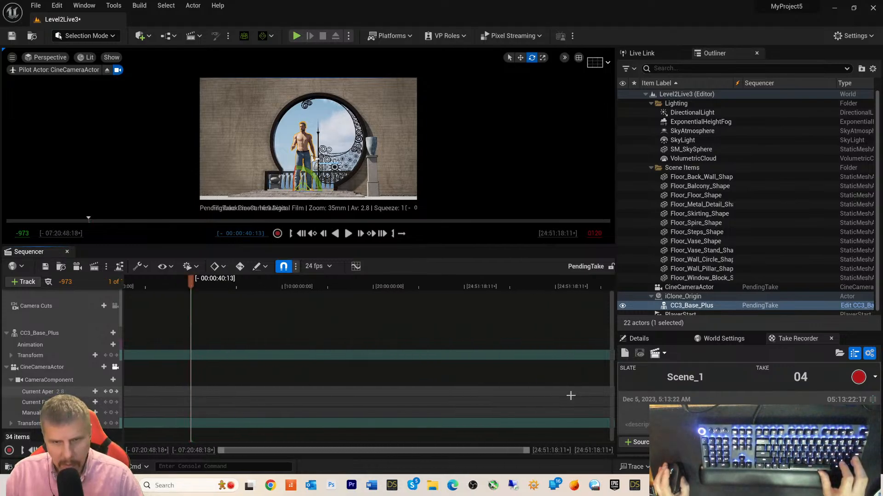
pyautogui.keyDown('ctrl'); pyautogui.scroll(-6, 570, 395); pyautogui.keyUp('ctrl')
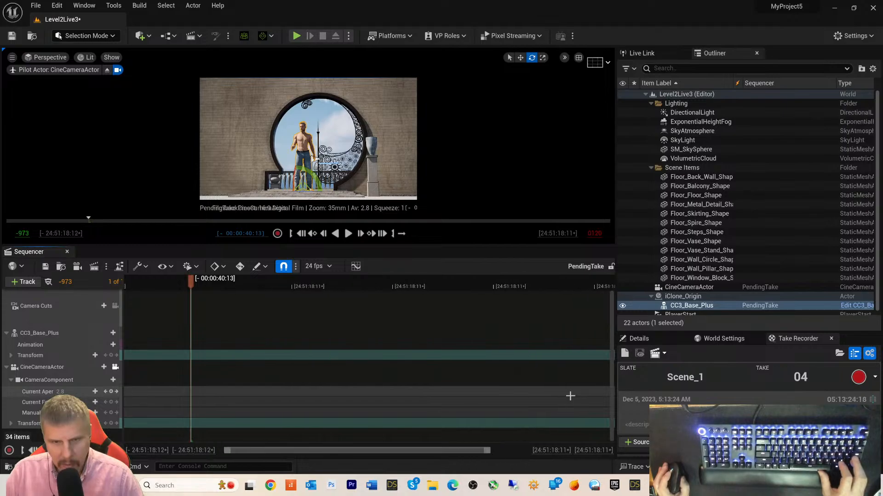
pyautogui.keyDown('ctrl'); pyautogui.scroll(-6, 570, 396); pyautogui.keyUp('ctrl')
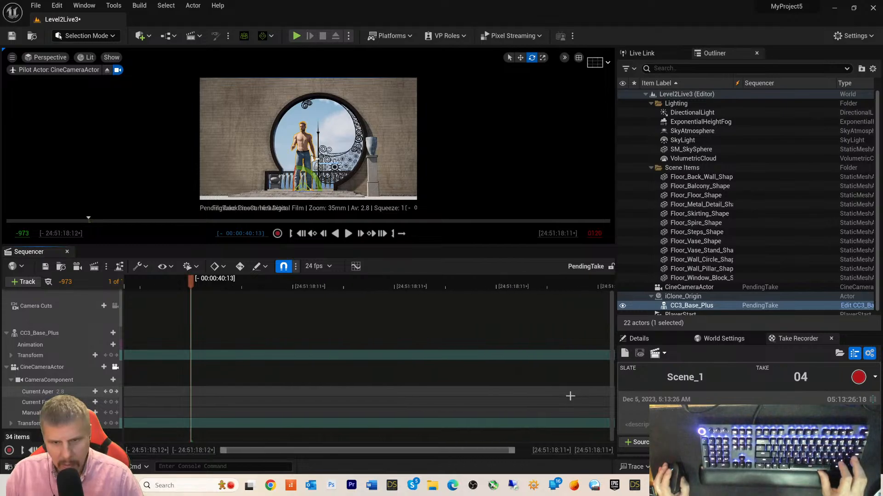
pyautogui.keyDown('ctrl'); pyautogui.scroll(3, 570, 396); pyautogui.keyUp('ctrl')
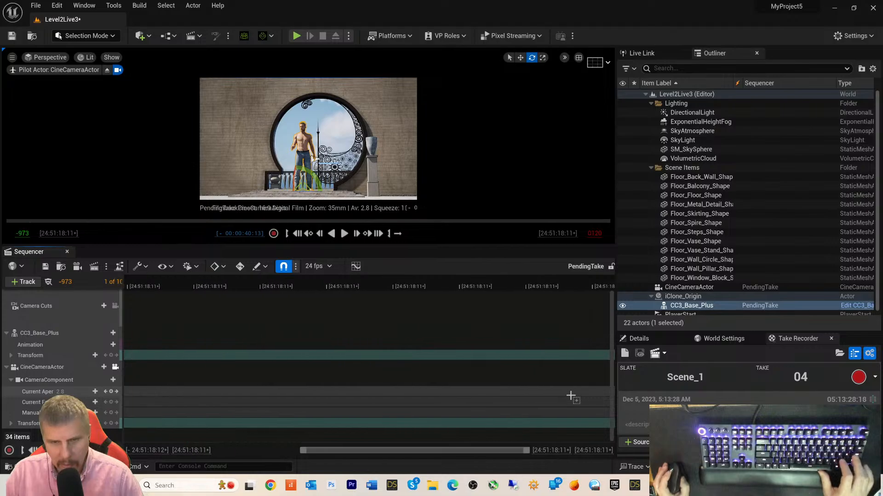
pyautogui.keyDown('ctrl'); pyautogui.scroll(4, 570, 396); pyautogui.keyUp('ctrl')
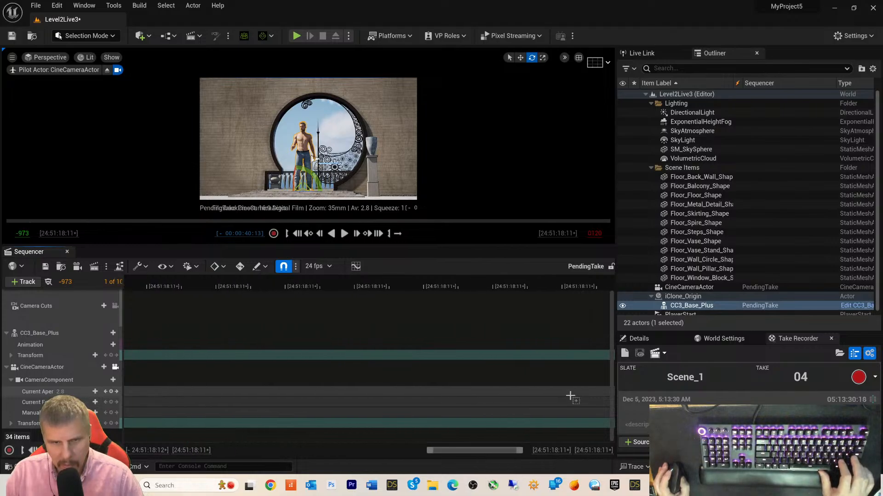
pyautogui.moveTo(519, 451); pyautogui.dragTo(394, 446)
# - Pick a display frame rate for the pending take, then bring iClone 8 to the front
pyautogui.click(329, 266)
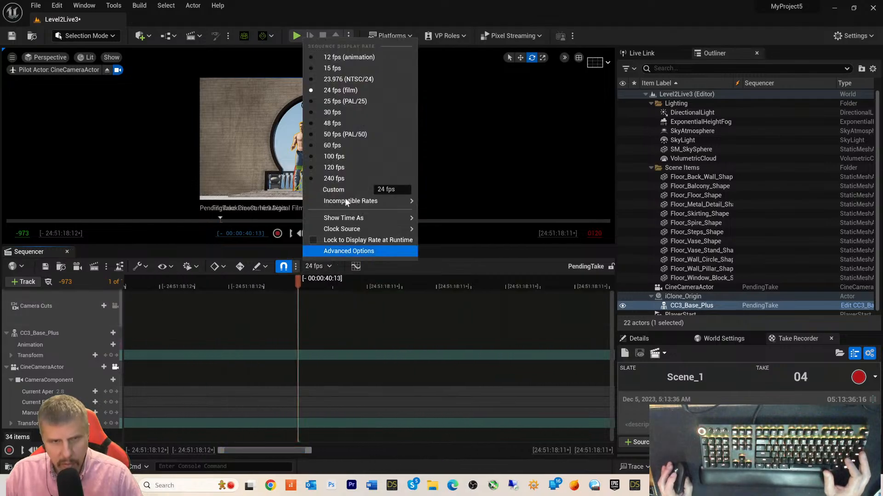
pyautogui.click(336, 146)
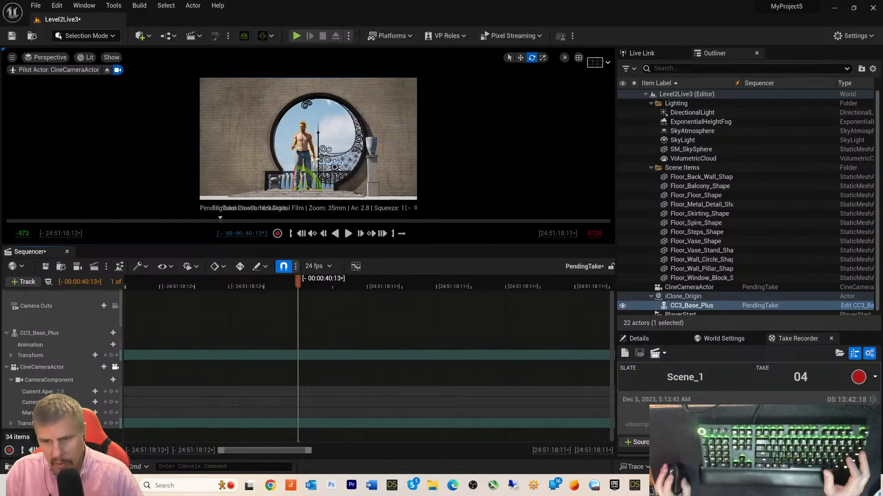
pyautogui.hotkey('alt', 'Tab')
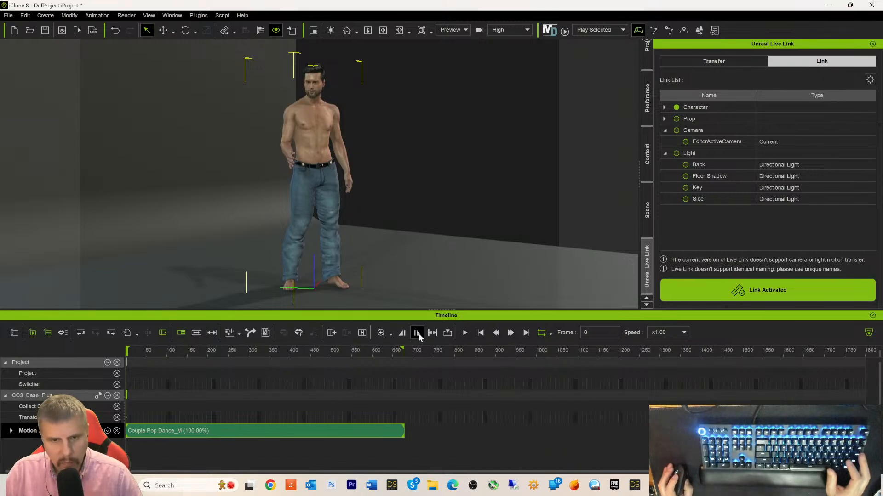
# - Play Couple Pop Dance_M in iClone to drive the live-linked dancer, then return to Unreal
pyautogui.click(465, 333)
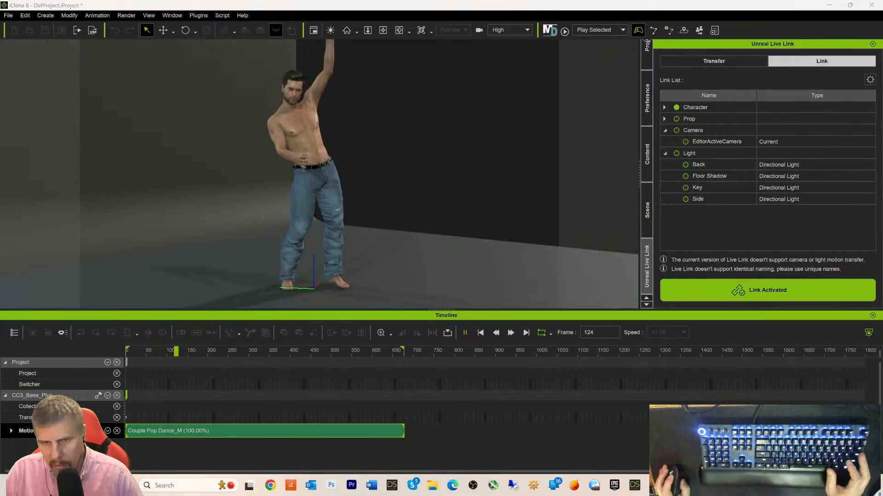
pyautogui.hotkey('alt', 'Tab')
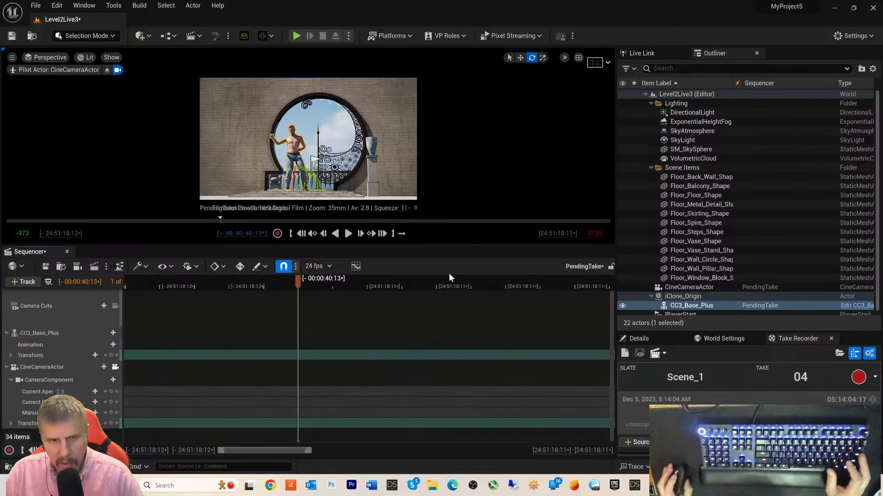
# - Record take Scene_1_04 of the live-linked CC3_Base_Plus dancer, confirming in Record Actors
pyautogui.click(278, 234)
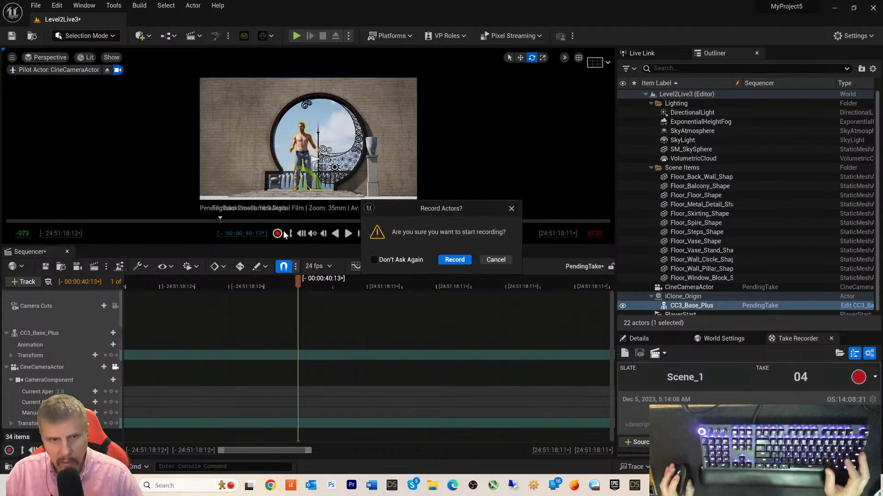
pyautogui.click(454, 260)
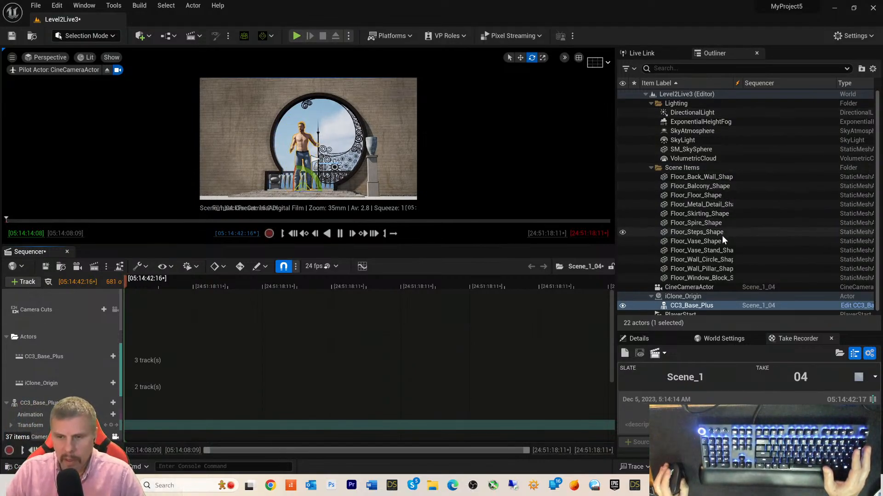
pyautogui.scroll(-1, 722, 235)
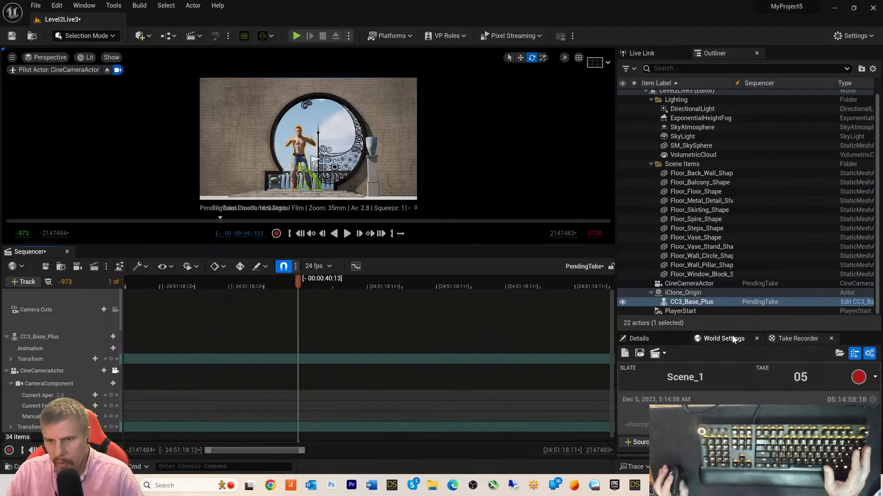
# - Enlarge the Take Recorder panel and toggle CC3_Base_Plus off and back on as its source
pyautogui.moveTo(735, 330); pyautogui.dragTo(756, 240)
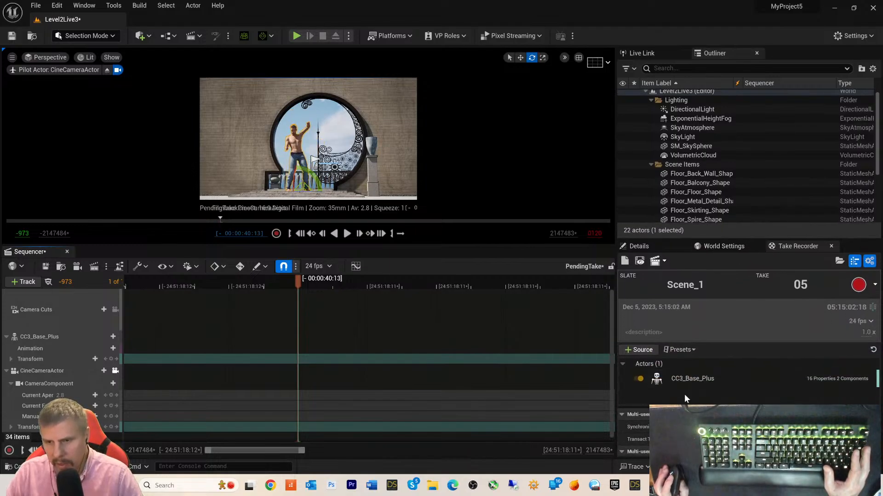
pyautogui.click(658, 382)
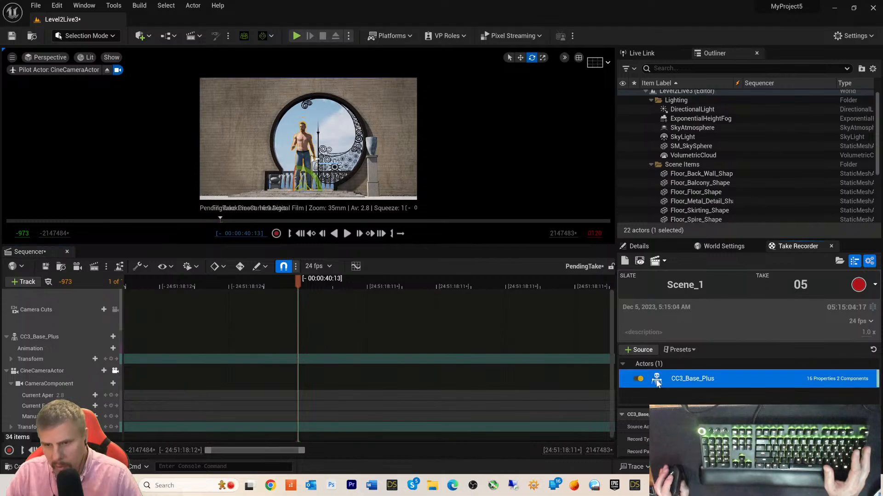
pyautogui.click(639, 379)
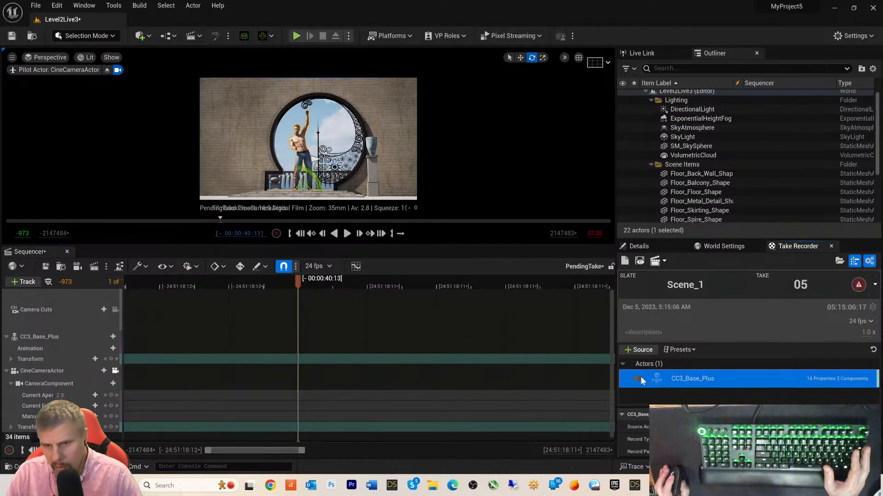
pyautogui.click(640, 379)
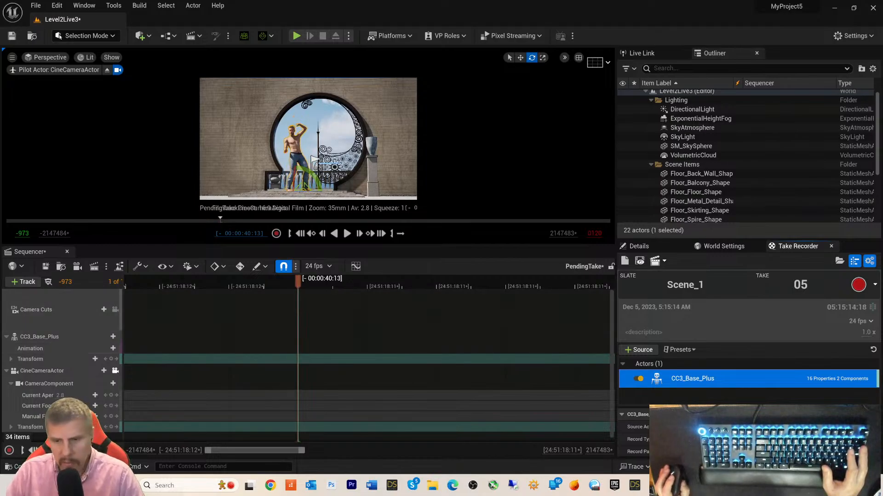
# - Stop iClone's dance playback at frame 0 and minimize iClone to reveal Unreal
pyautogui.hotkey('alt', 'Tab')
pyautogui.press('space')
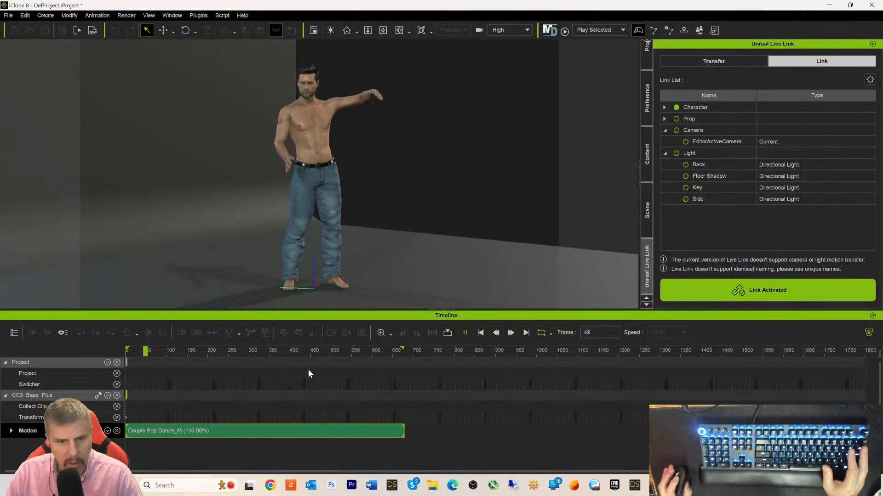
pyautogui.click(480, 333)
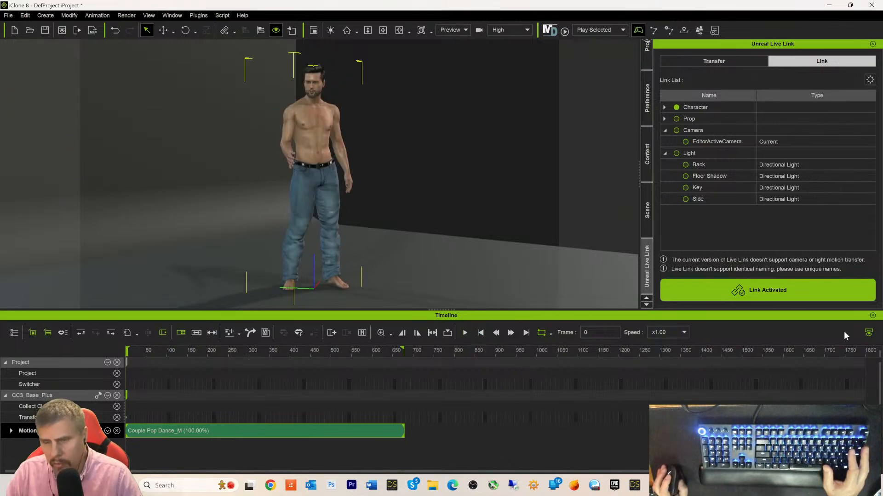
pyautogui.click(831, 6)
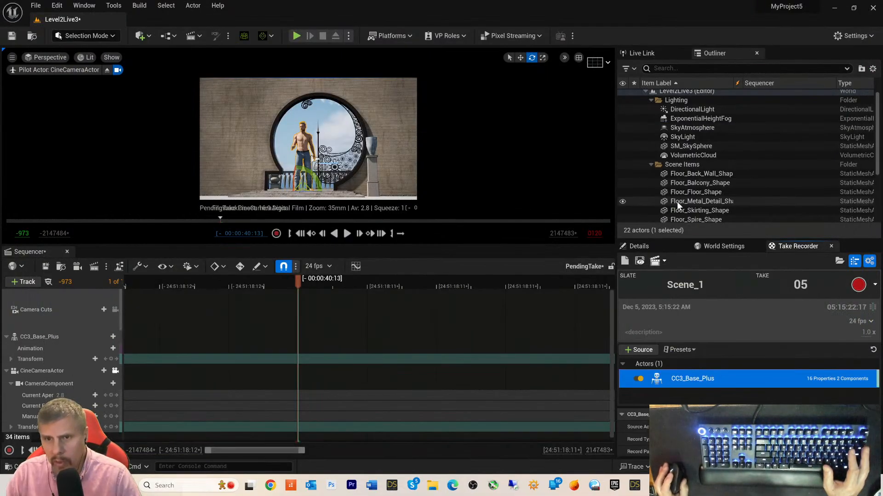
# - Select CC3_Base_Plus as the recording source, the level actor and the sequence track
pyautogui.scroll(-3, 719, 179)
pyautogui.scroll(-1, 719, 180)
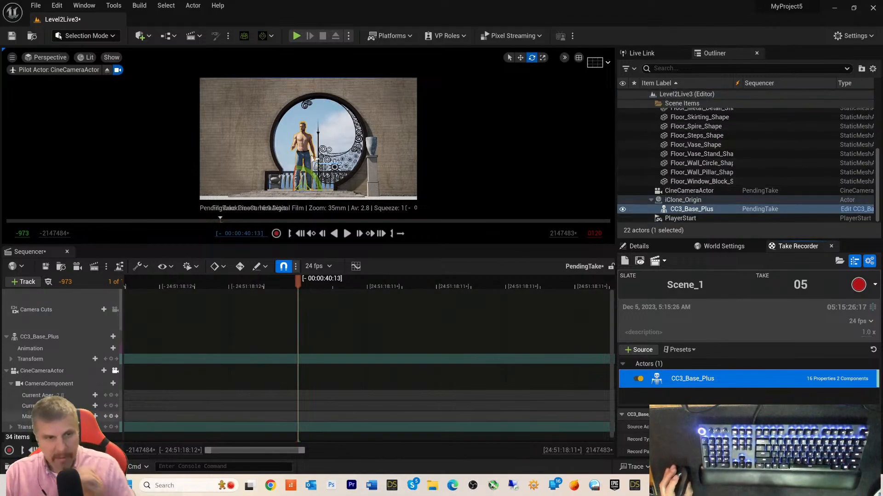
pyautogui.scroll(-1, 69, 353)
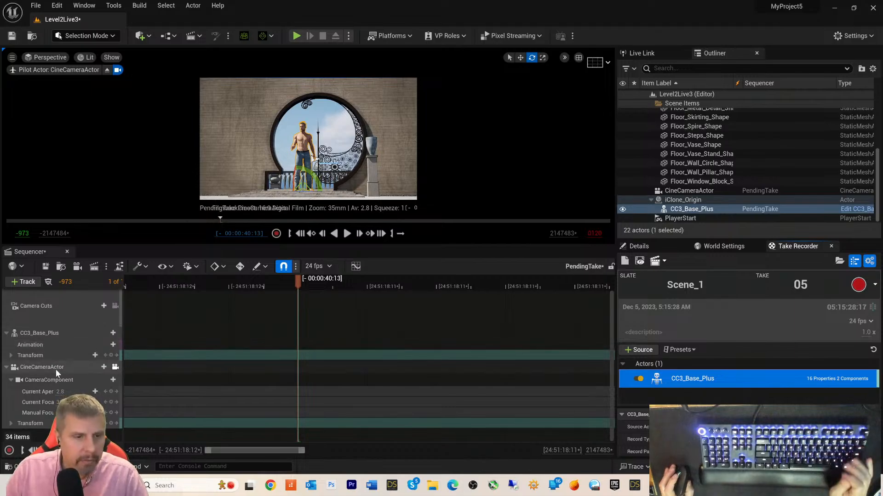
pyautogui.moveTo(302, 450); pyautogui.dragTo(538, 451)
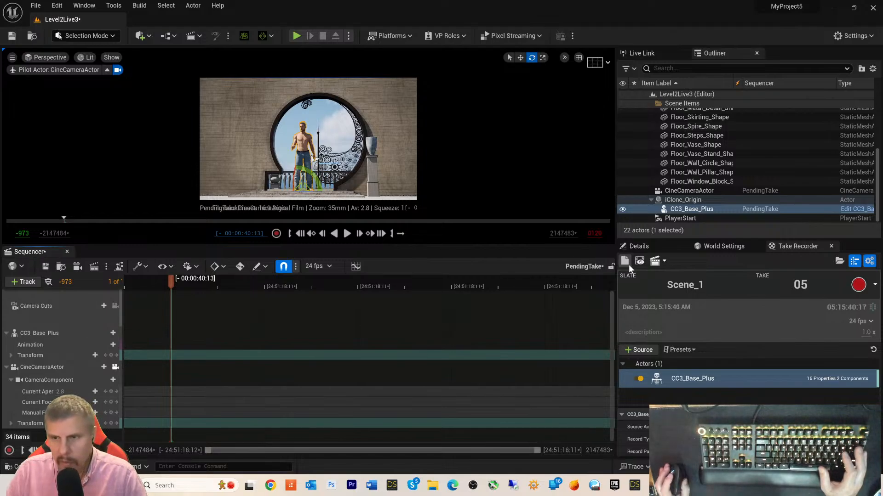
pyautogui.click(673, 380)
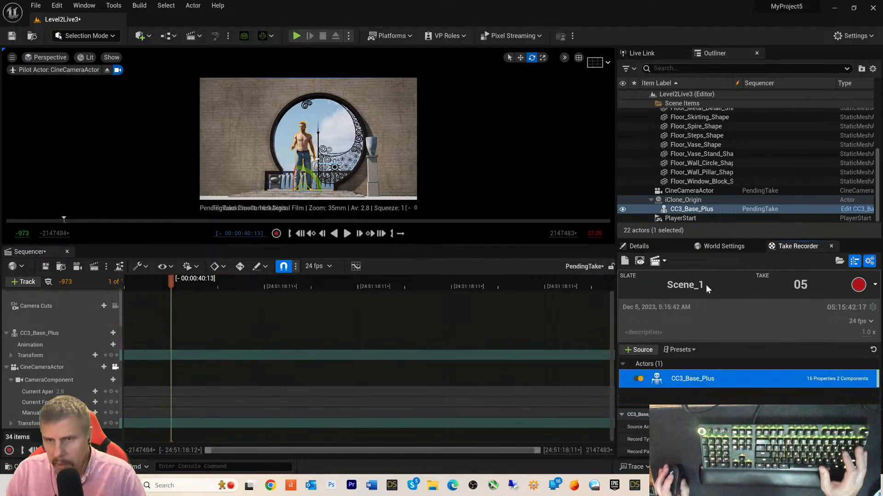
pyautogui.click(678, 211)
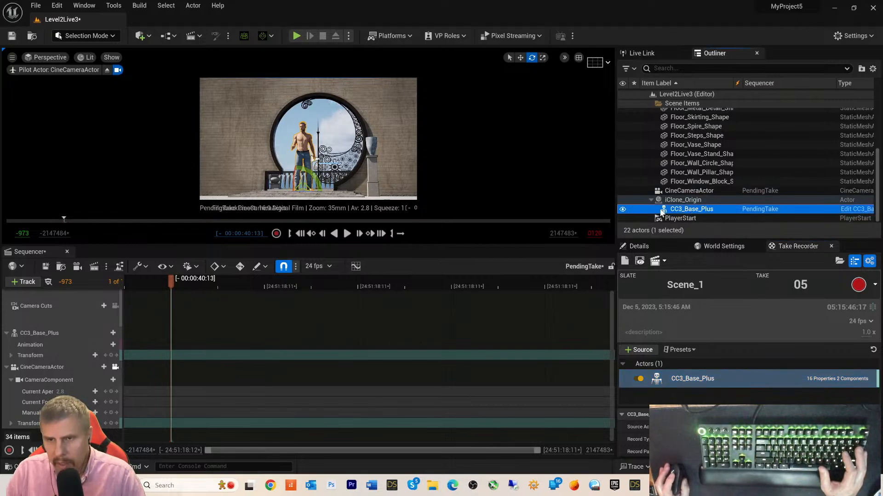
pyautogui.click(674, 209)
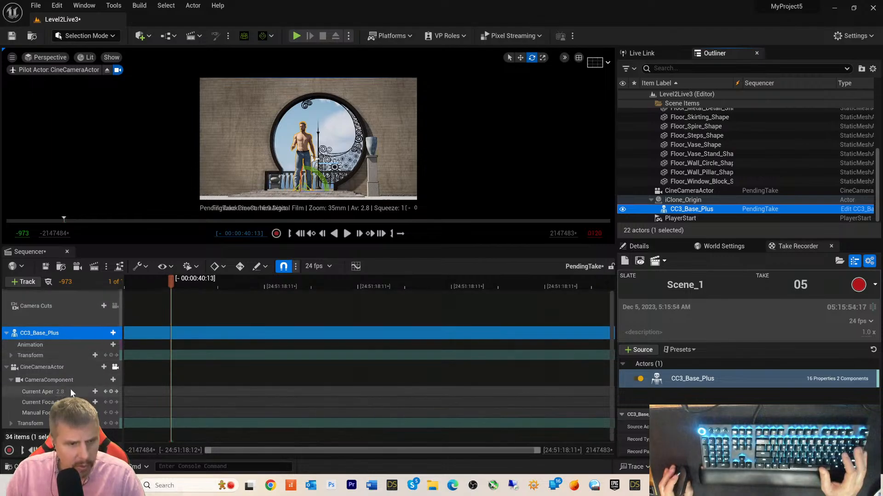
# - Delete the Camera Cuts and CineCameraActor tracks from the sequence
pyautogui.click(27, 306)
pyautogui.press('Delete')
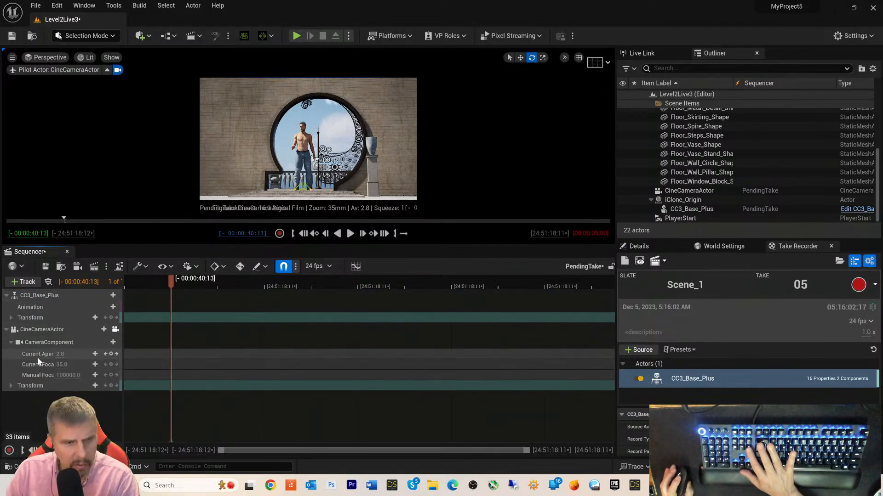
pyautogui.click(35, 329)
pyautogui.press('Delete')
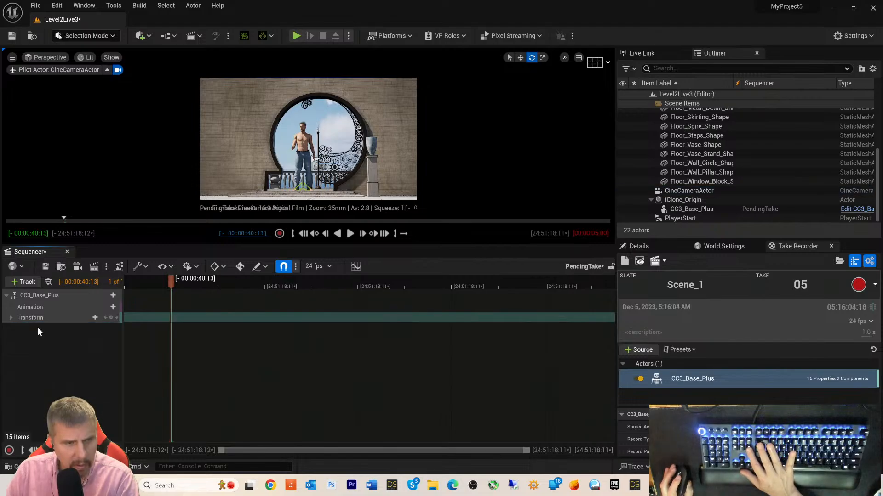
# - Check the remaining CC3_Base_Plus animation track and source types, then switch to iClone 8
pyautogui.click(44, 307)
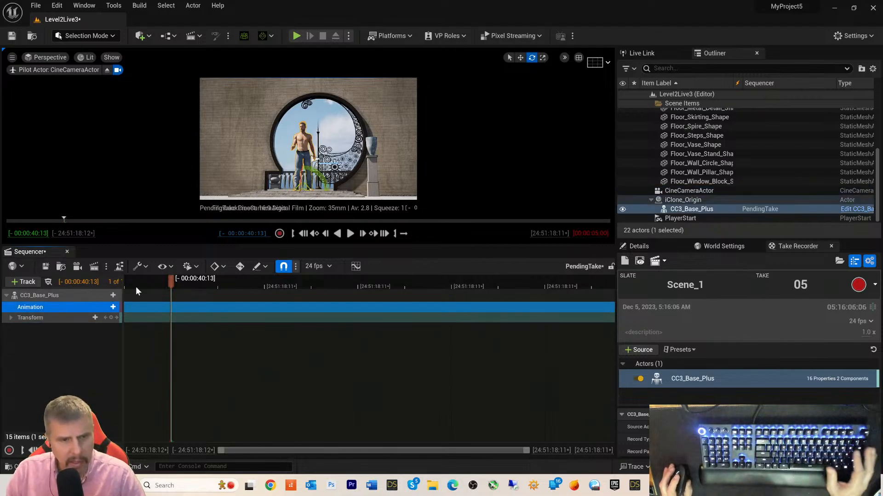
pyautogui.click(43, 296)
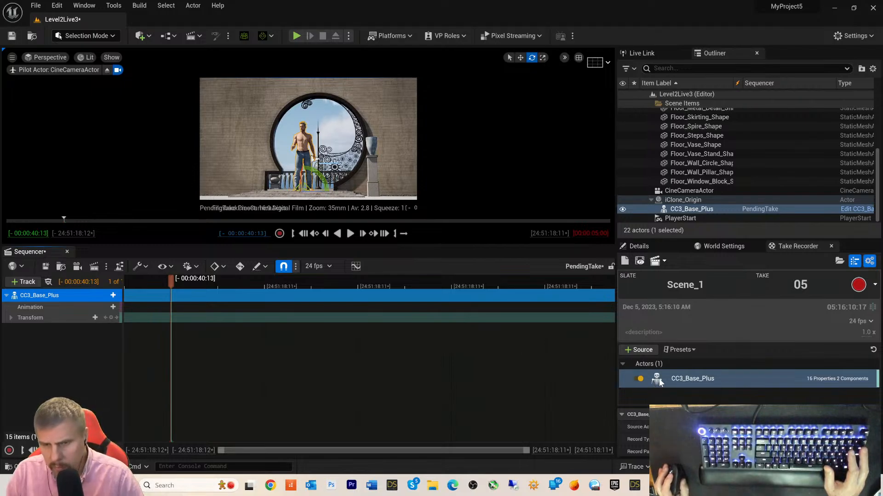
pyautogui.click(645, 350)
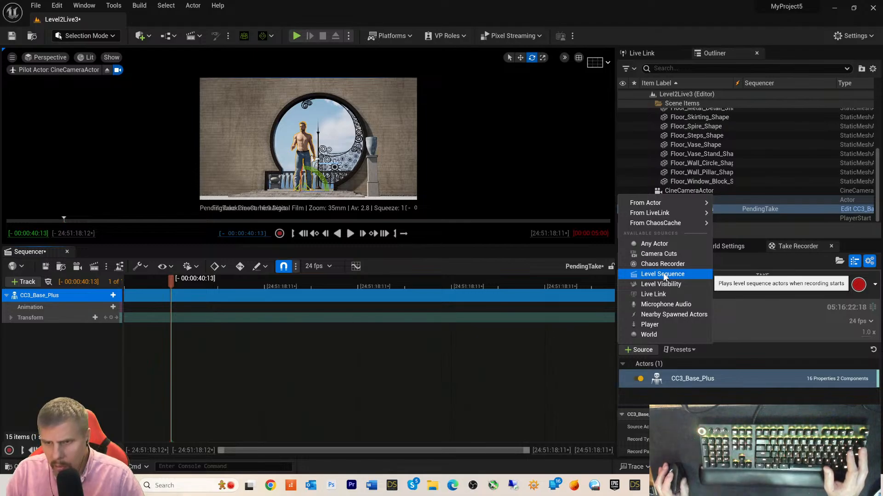
pyautogui.click(59, 308)
pyautogui.click(60, 303)
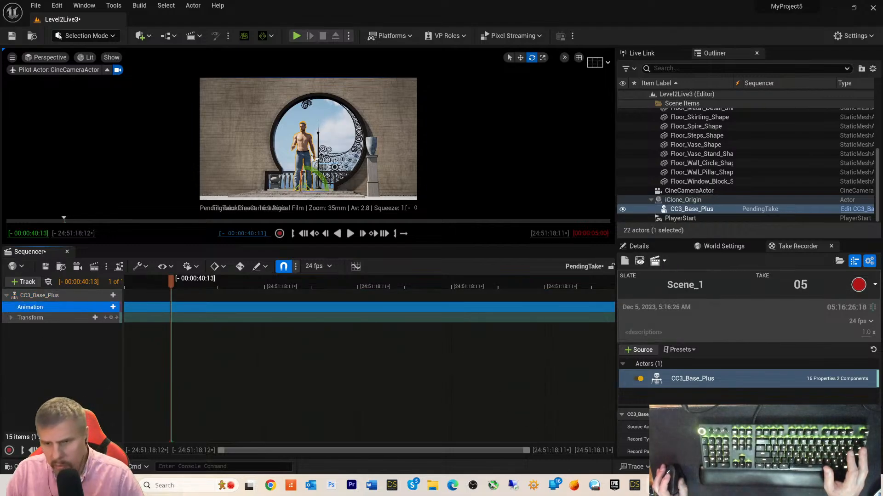
pyautogui.hotkey('alt', 'Tab')
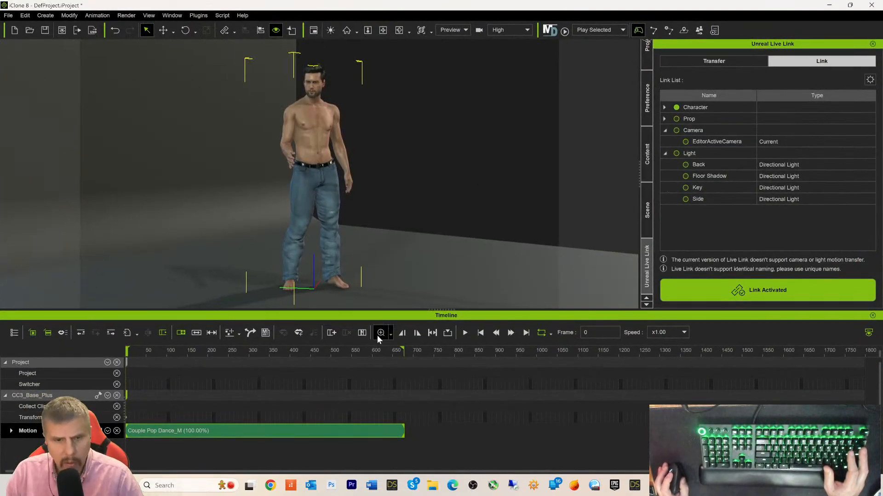
# - Play the Couple Pop Dance_M motion in iClone, then return to Unreal Editor
pyautogui.click(467, 333)
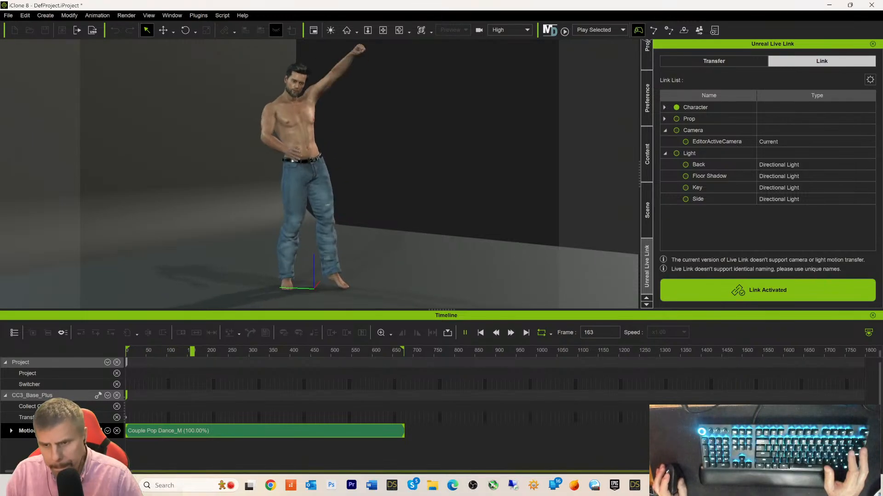
pyautogui.hotkey('alt', 'Tab')
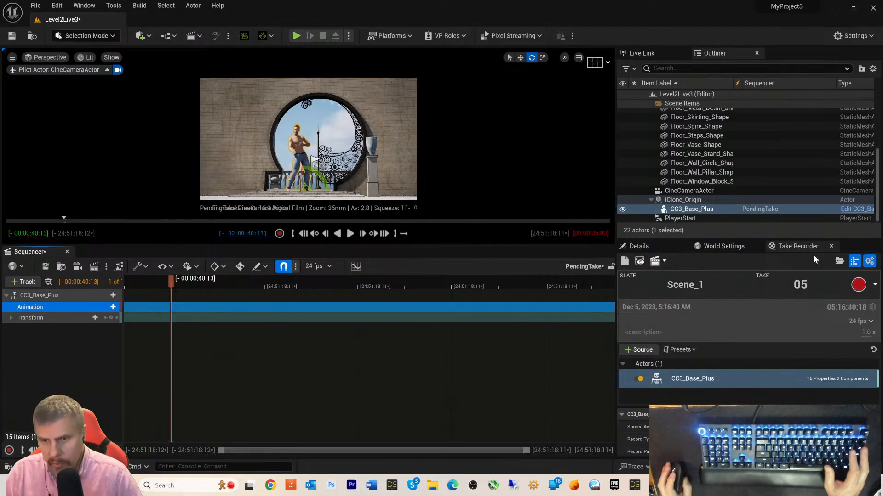
# - Record take 05 of Scene_1 from the live-linked dancer, then stop it
pyautogui.click(857, 286)
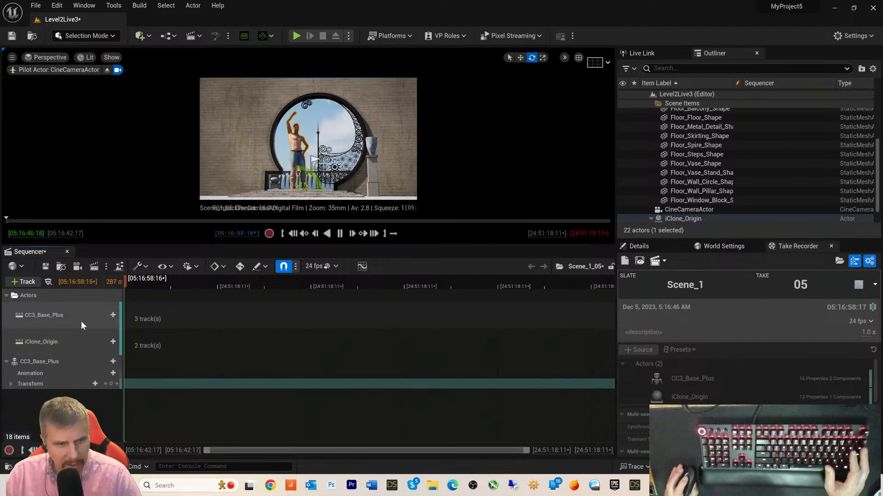
pyautogui.press('space')
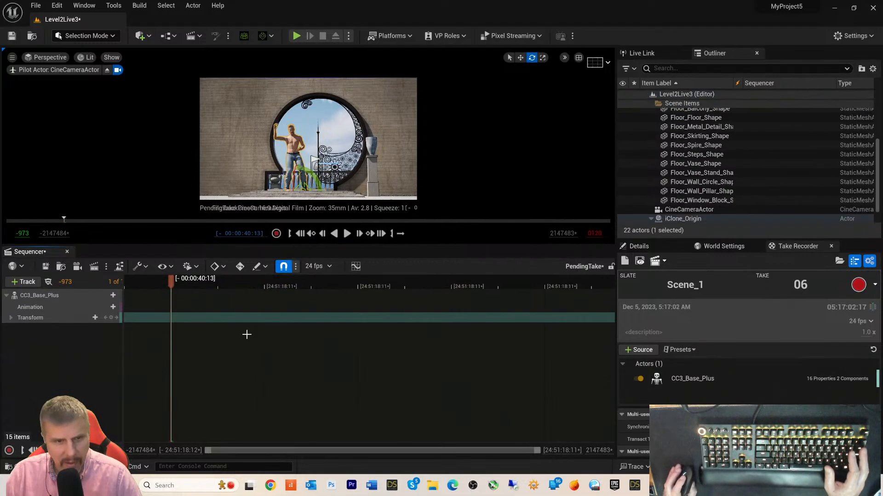
# - Delete the CC3_Base_Plus track, then start recording take 06 from Sequencer
pyautogui.click(53, 295)
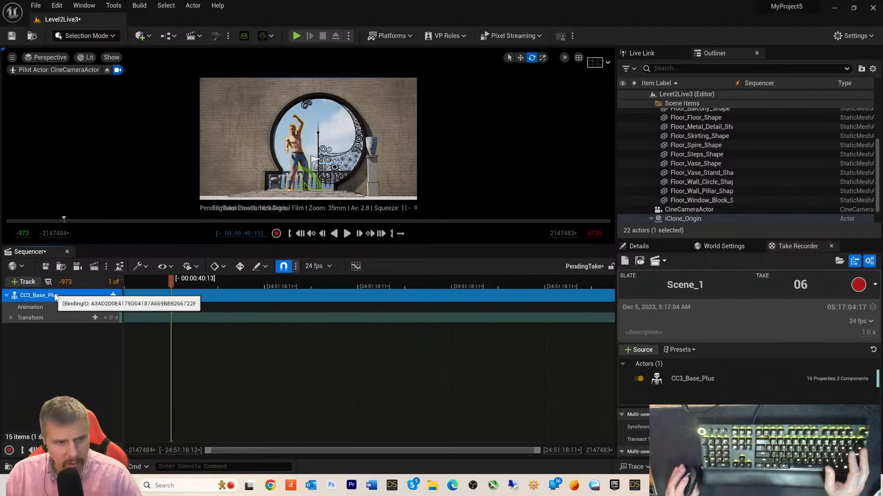
pyautogui.rightClick(54, 295)
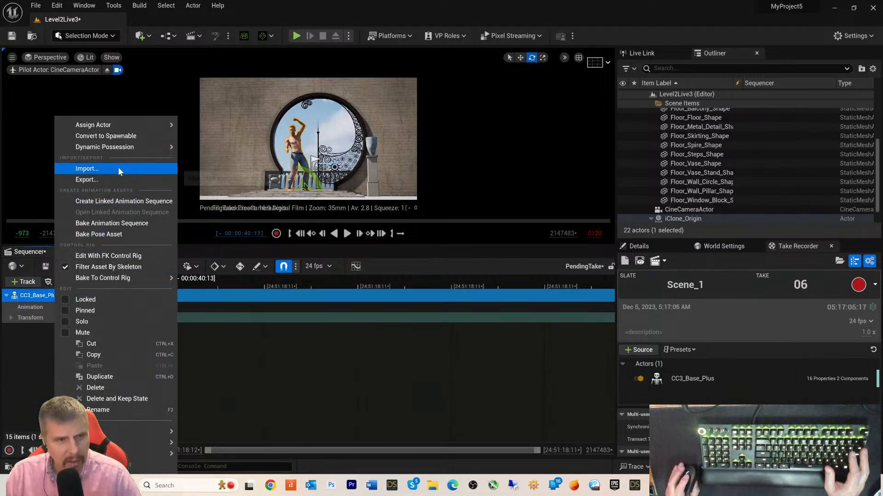
pyautogui.click(94, 388)
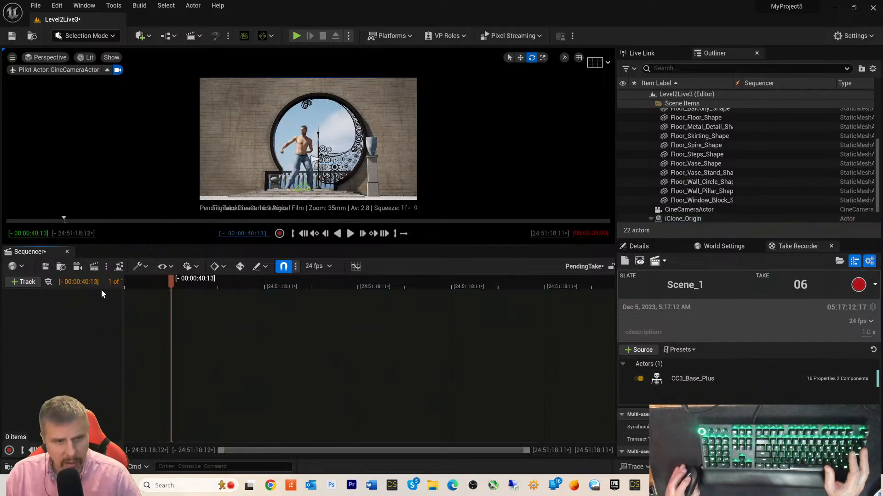
pyautogui.click(279, 234)
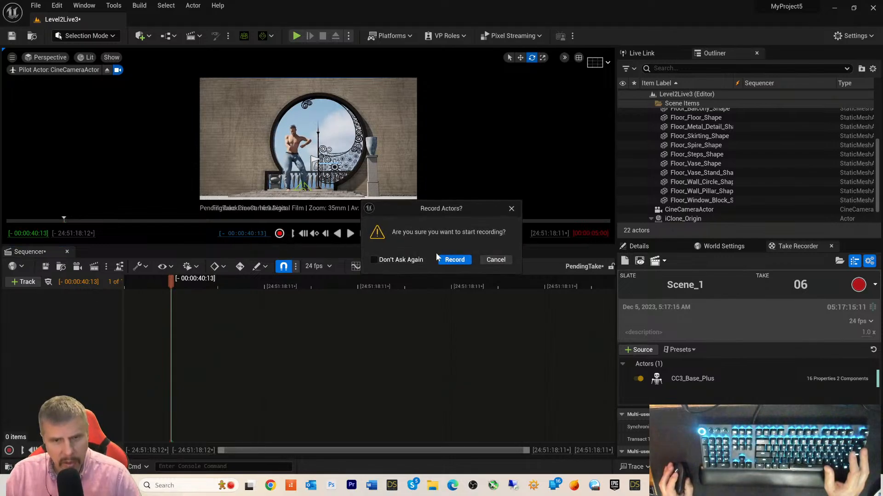
pyautogui.click(453, 259)
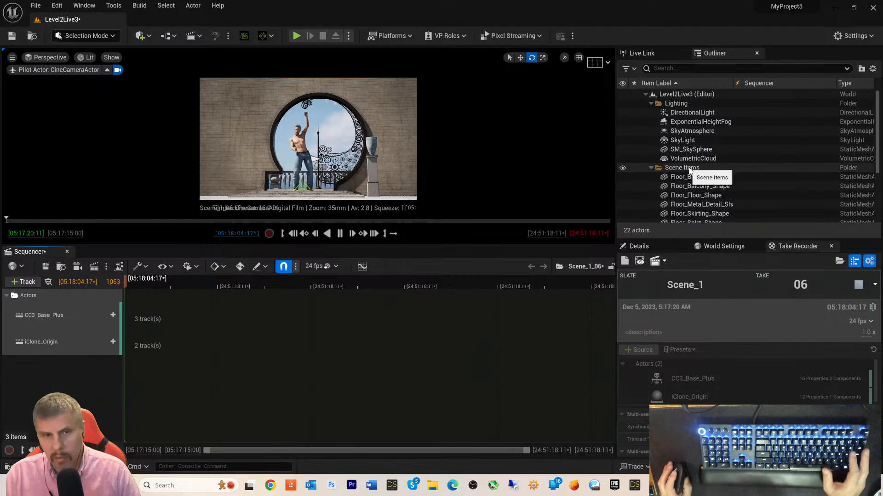
# - Stop take 06 and select the CC3_Base_Plus actor in the Outliner
pyautogui.scroll(-5, 728, 184)
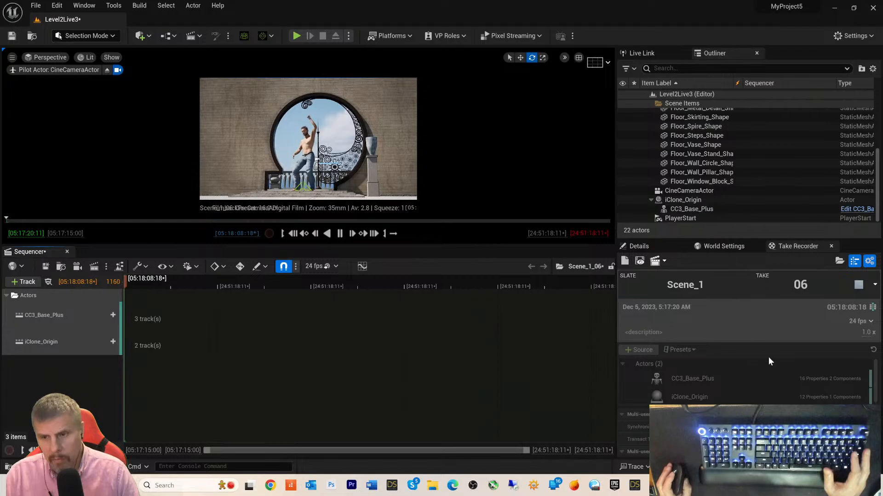
pyautogui.click(859, 285)
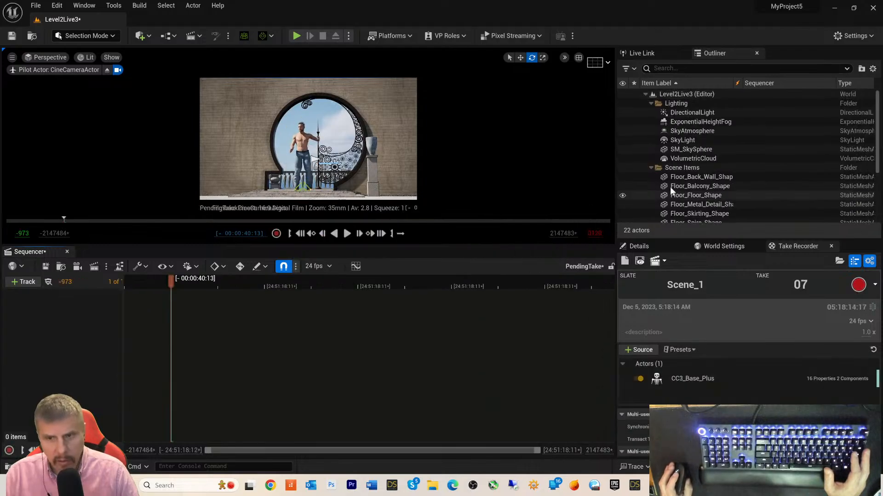
pyautogui.scroll(-5, 689, 174)
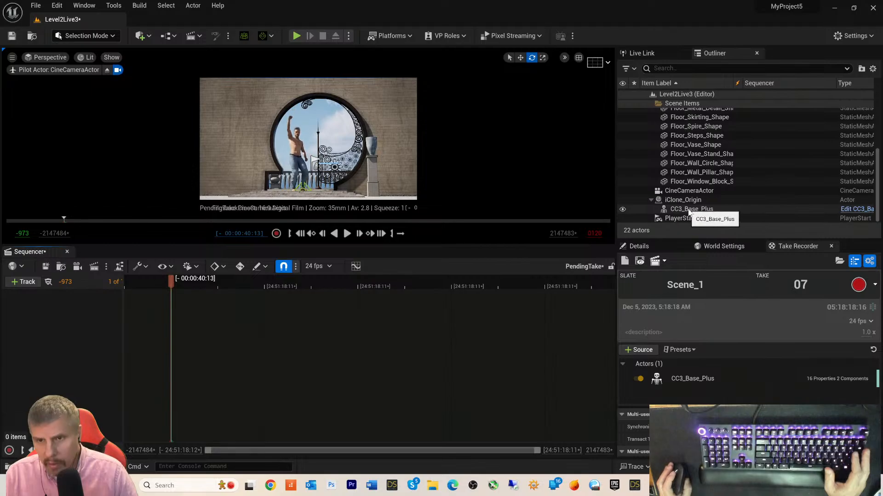
pyautogui.scroll(5, 699, 193)
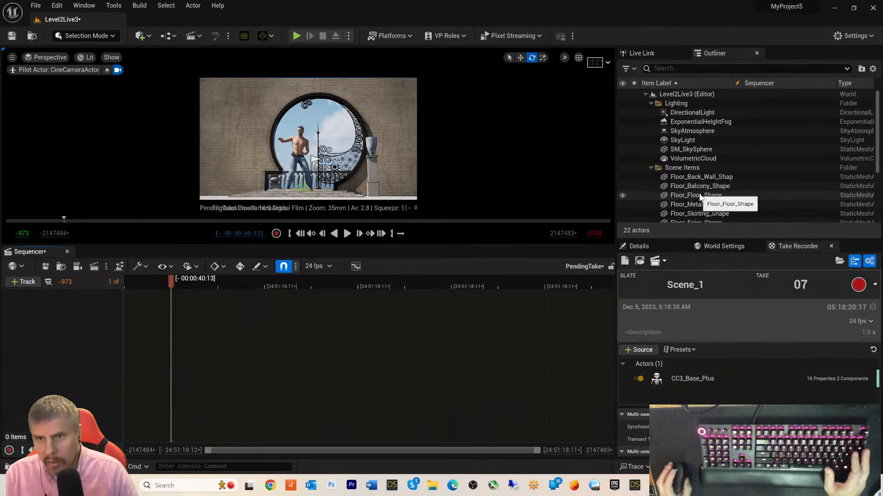
pyautogui.scroll(-4, 694, 186)
pyautogui.scroll(-1, 689, 186)
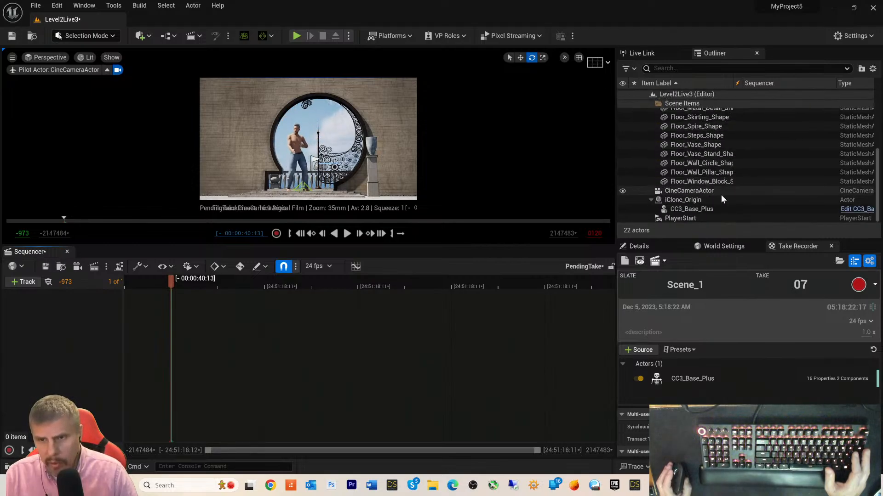
pyautogui.click(683, 209)
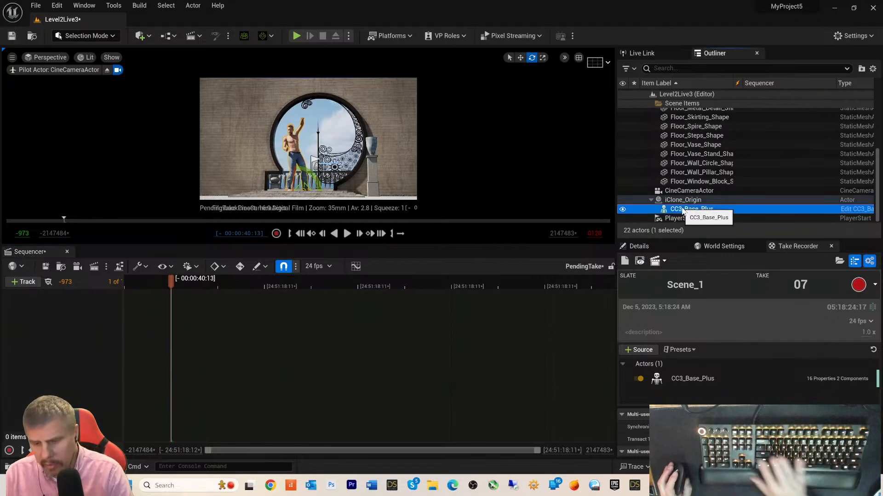
# - Delete the CC3_Base_Plus actor despite its references, select iClone_Origin, and close Sequencer
pyautogui.press('Delete')
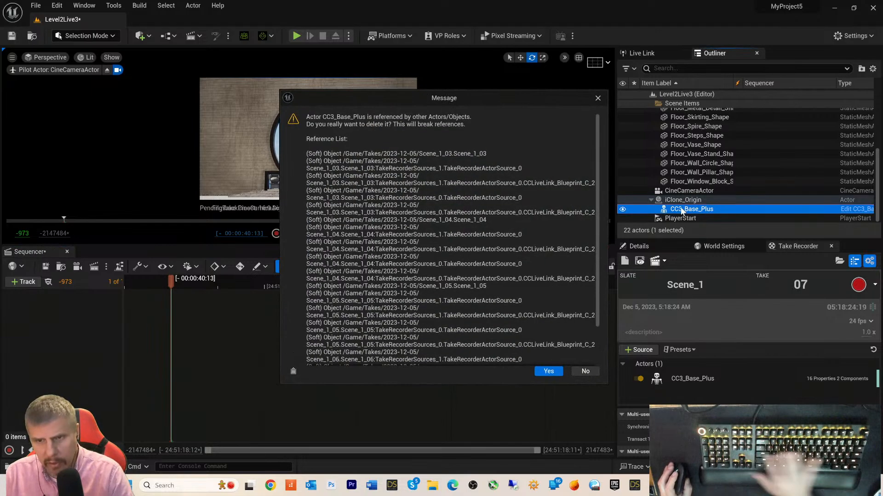
pyautogui.click(545, 373)
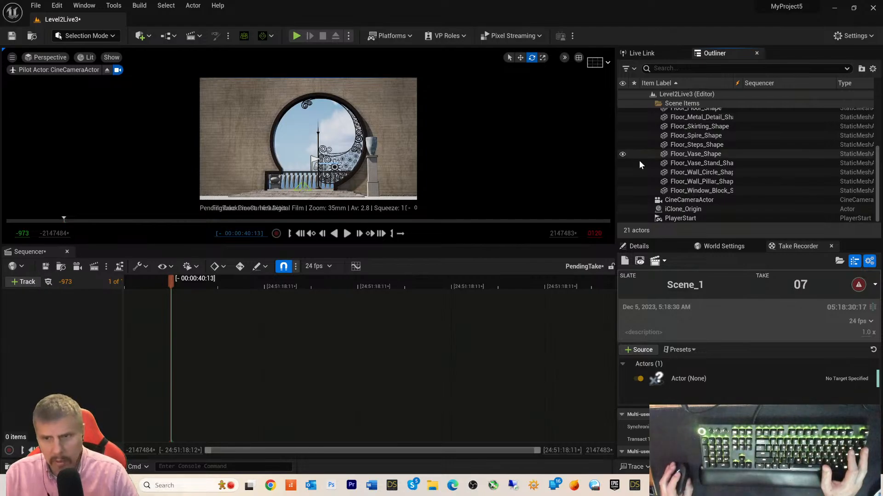
pyautogui.click(684, 209)
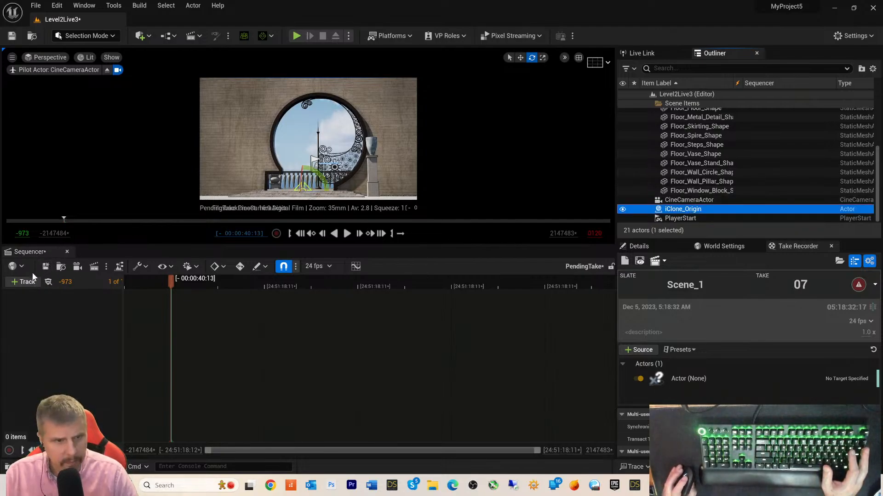
pyautogui.click(67, 252)
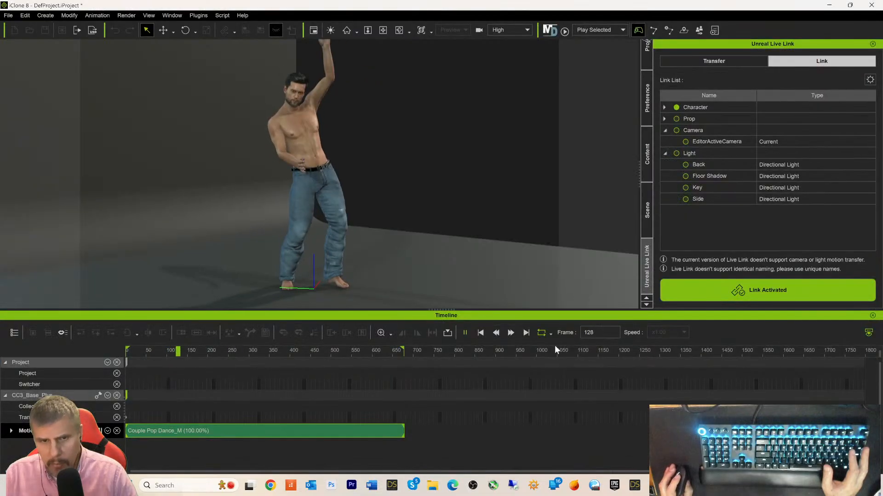
# - Stop playback and transfer the character with motion over frames 0–678 to Unreal
pyautogui.click(480, 334)
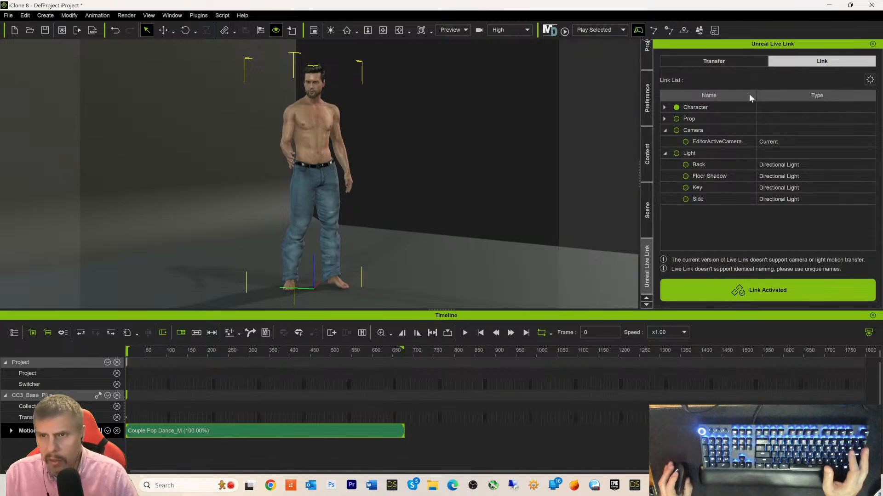
pyautogui.click(716, 63)
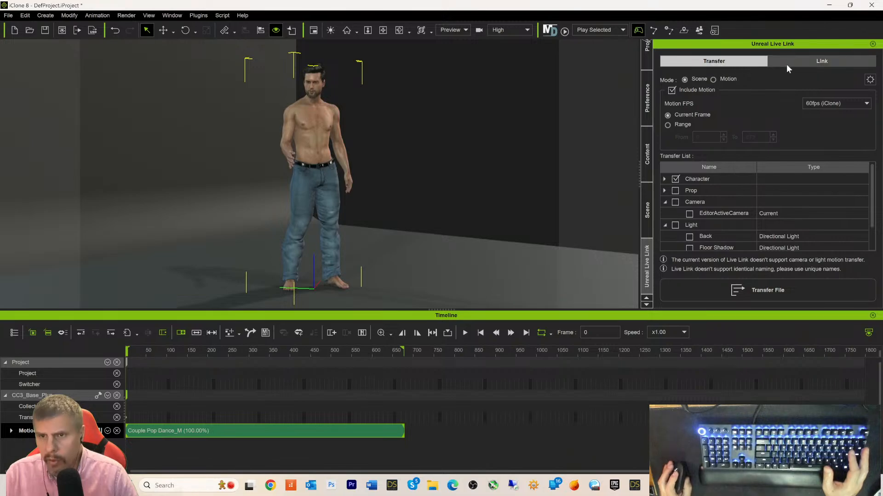
pyautogui.click(670, 125)
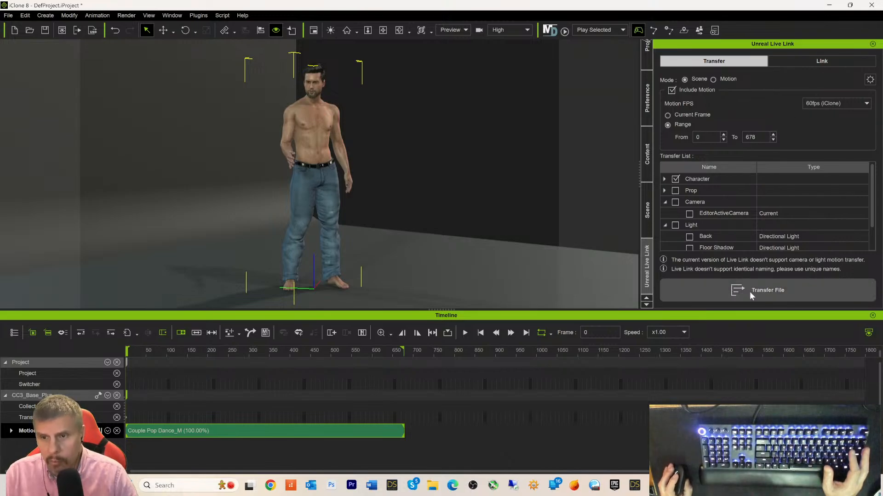
pyautogui.click(716, 292)
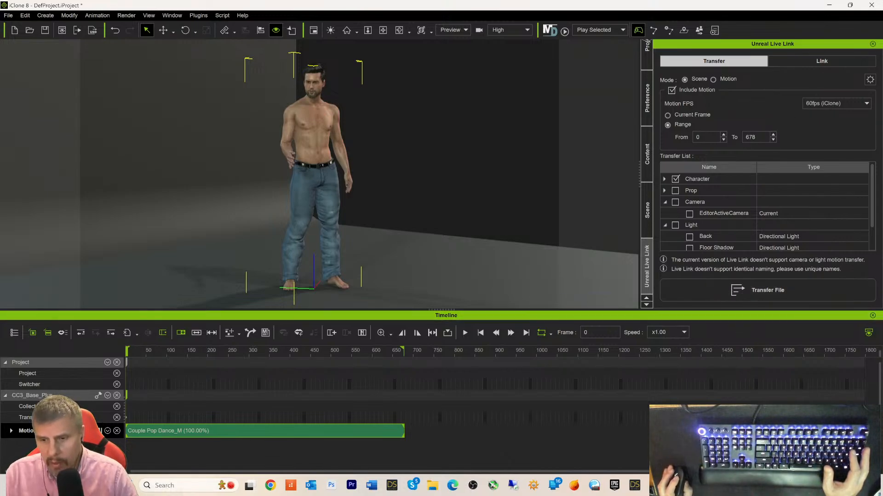
pyautogui.click(756, 486)
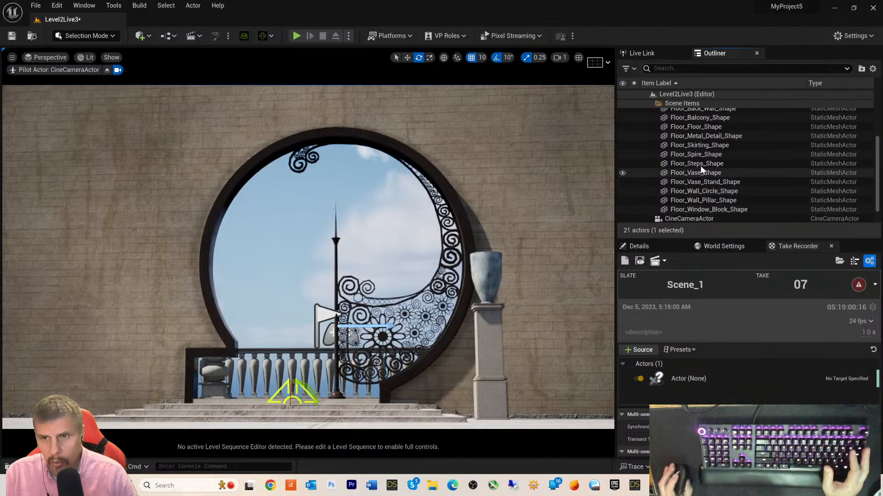
# - Select iClone_Origin in the Outliner, then bring iClone 8 to the front
pyautogui.scroll(-2, 699, 165)
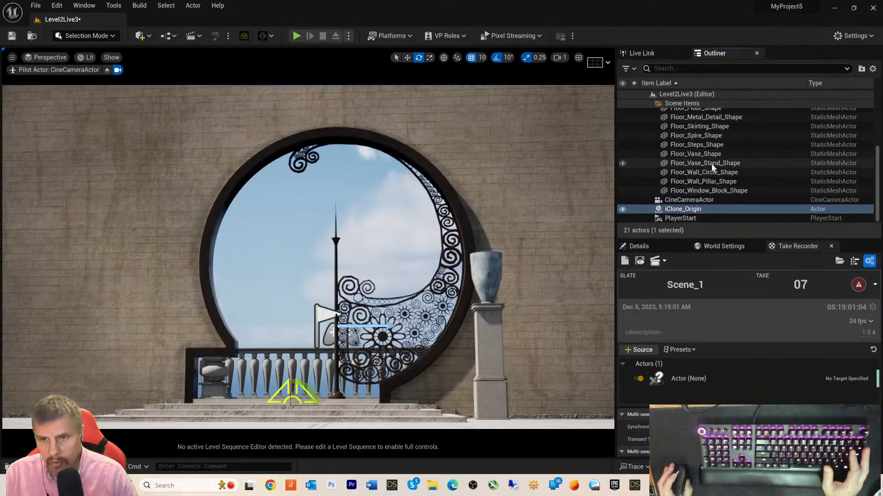
pyautogui.click(665, 211)
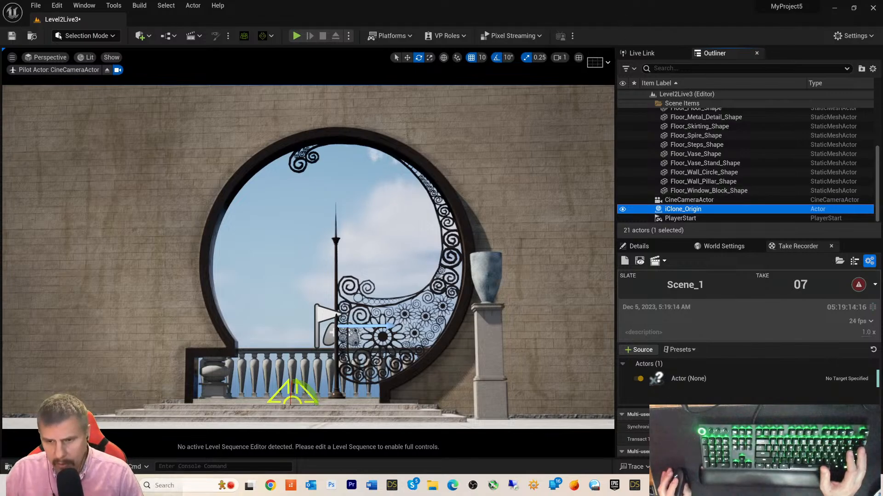
pyautogui.click(675, 486)
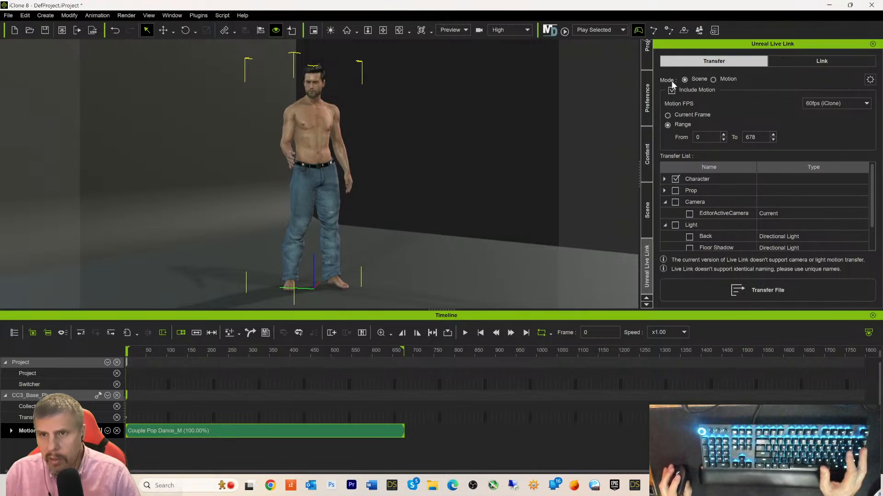
# - Switch the Live Link transfer mode to Motion and send the dancer's motion to Unreal
pyautogui.click(713, 79)
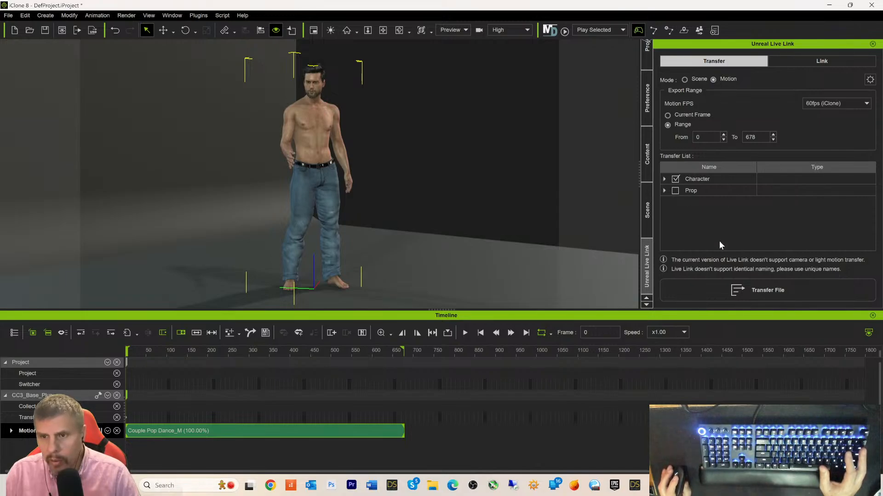
pyautogui.click(739, 290)
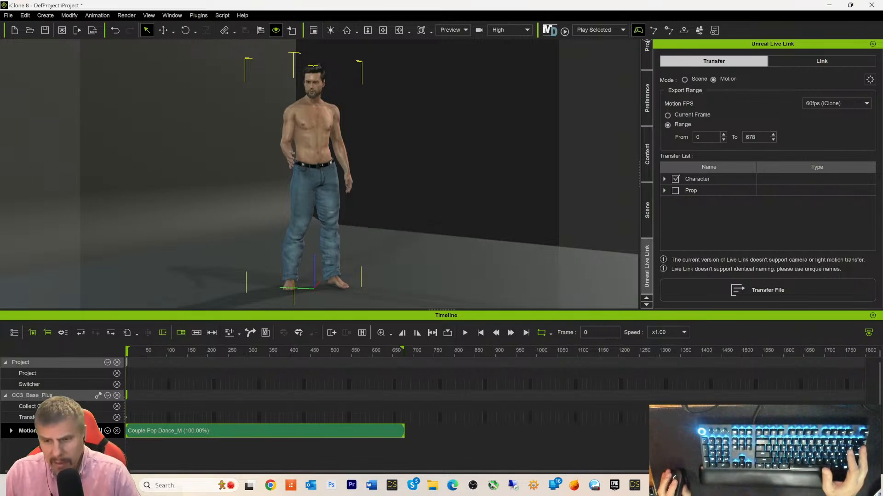
pyautogui.hotkey('alt', 'Tab')
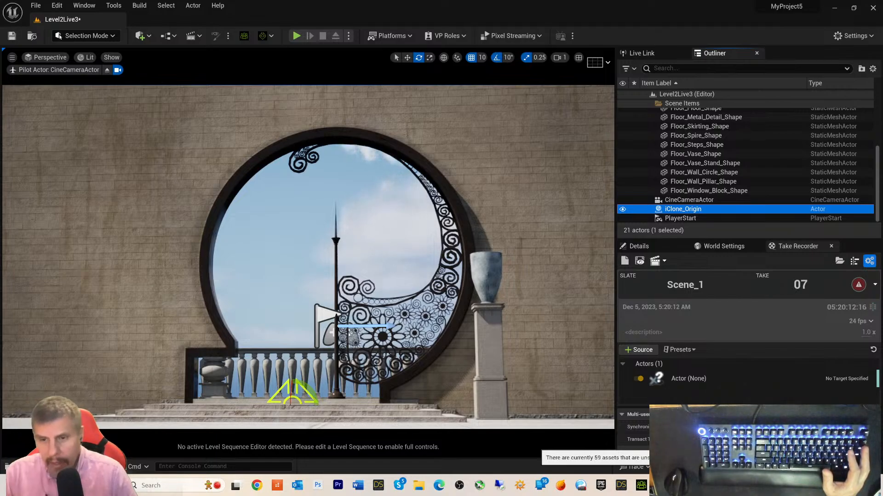
# - Remove the empty Actor (None) recording source and bring up the Output Log
pyautogui.click(651, 381)
pyautogui.press('Delete')
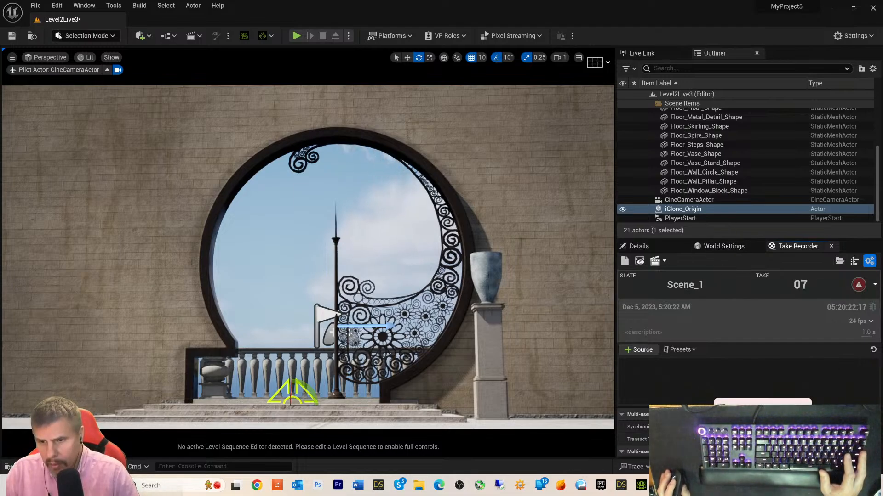
pyautogui.click(763, 486)
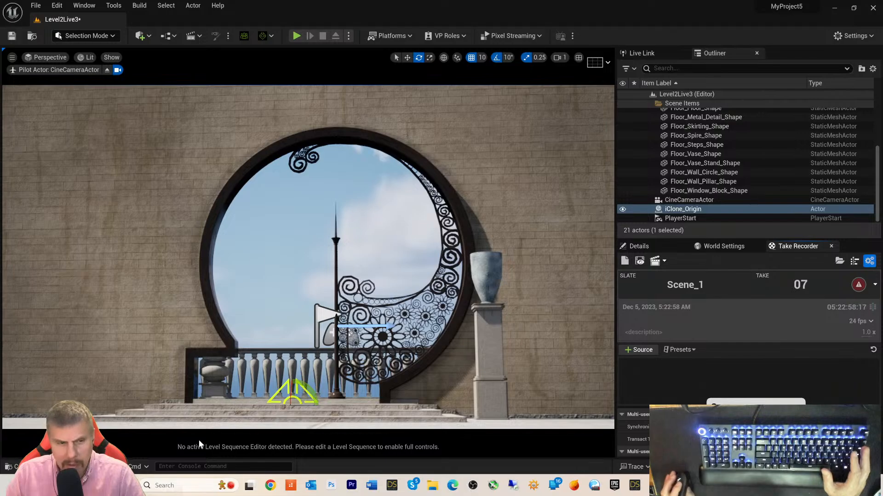
pyautogui.click(32, 467)
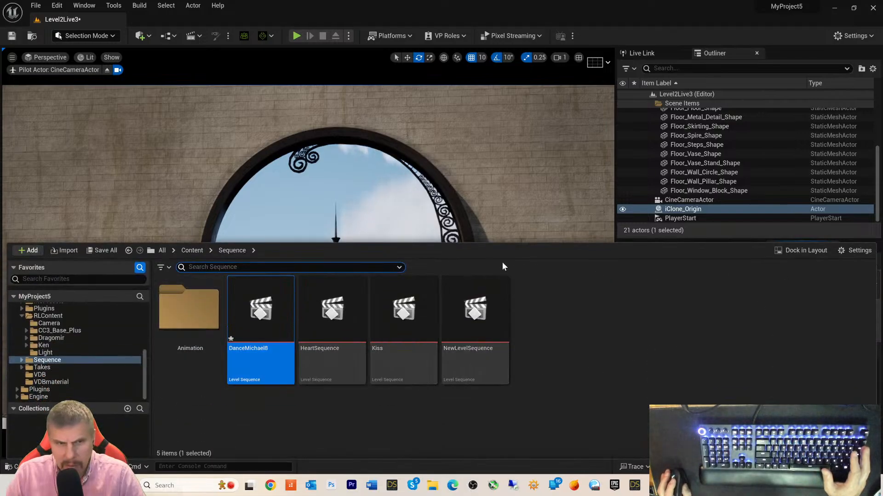
pyautogui.click(138, 211)
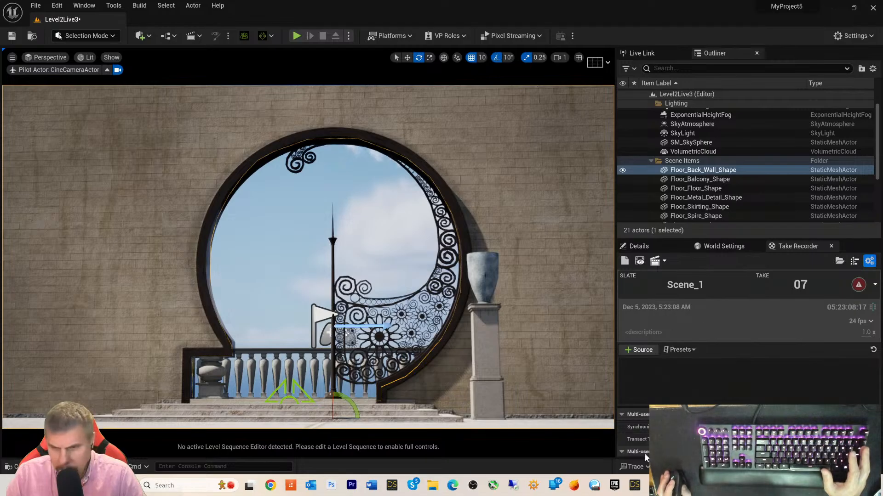
# - In iClone 8, set the Live Link transfer mode to Scene and check the Link connection status
pyautogui.click(674, 485)
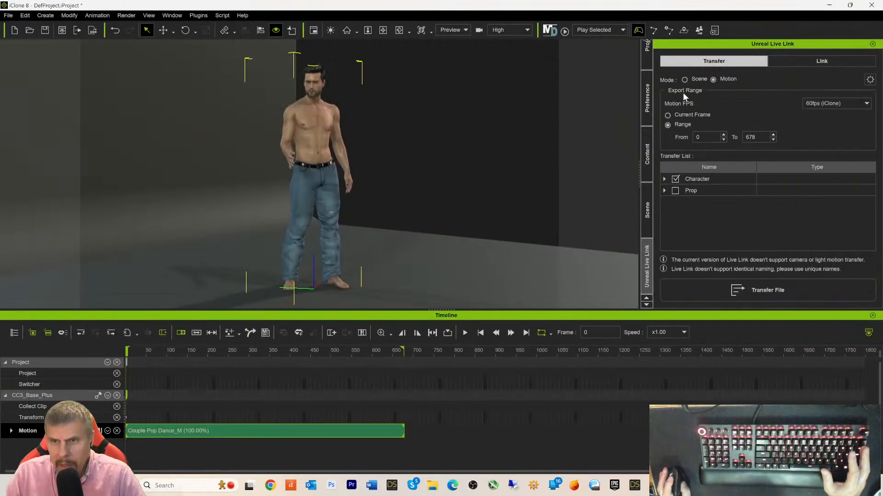
pyautogui.click(685, 80)
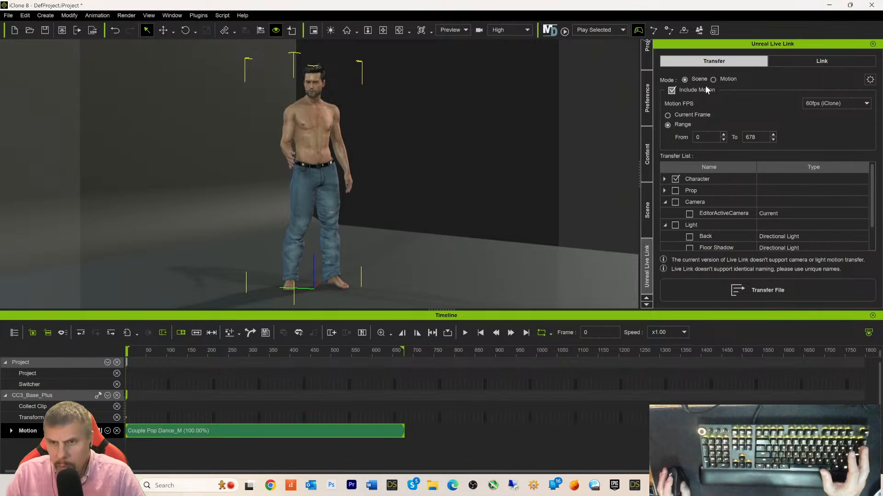
pyautogui.click(713, 79)
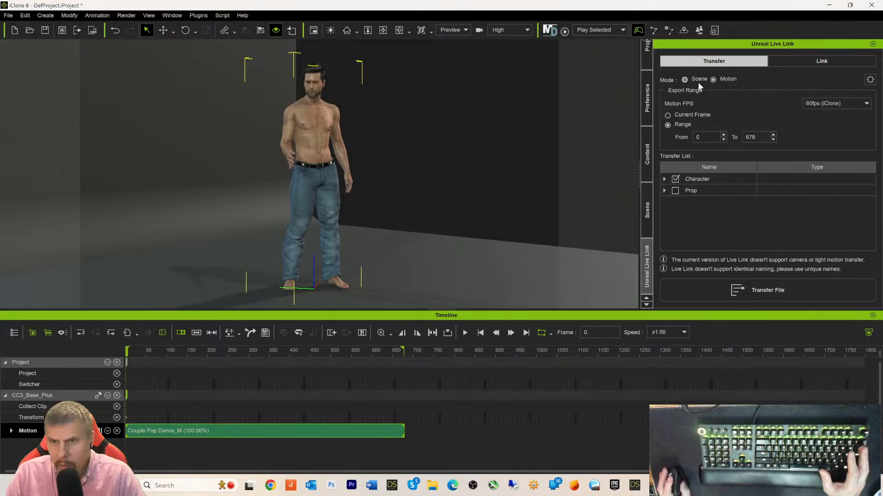
pyautogui.click(685, 80)
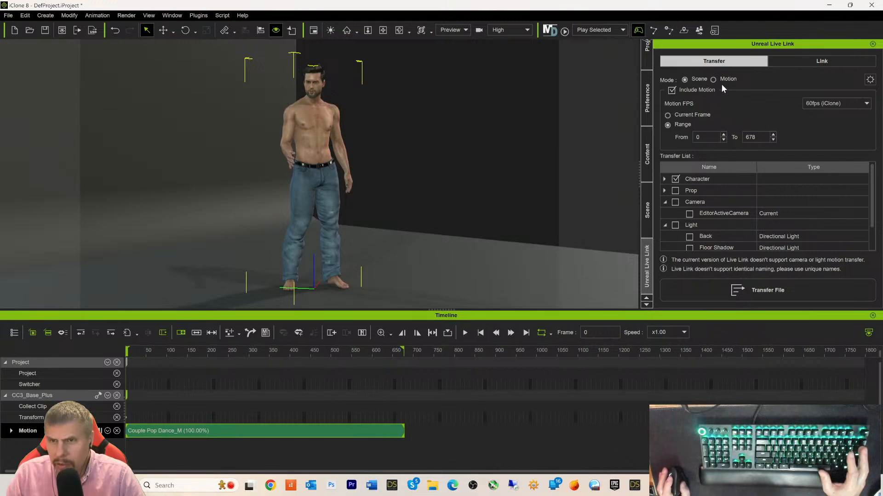
pyautogui.click(807, 61)
pyautogui.click(724, 60)
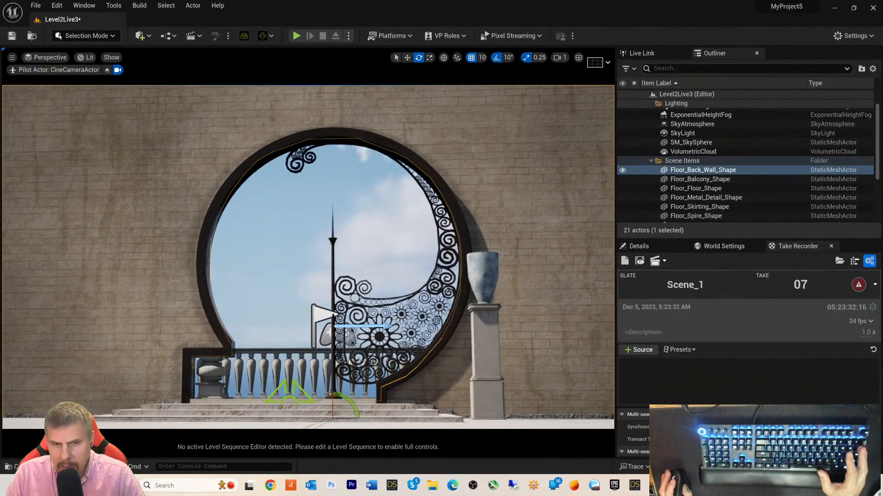
# - Select the iClone_Origin actor in Unreal's Outliner as the transfer target
pyautogui.scroll(-4, 685, 184)
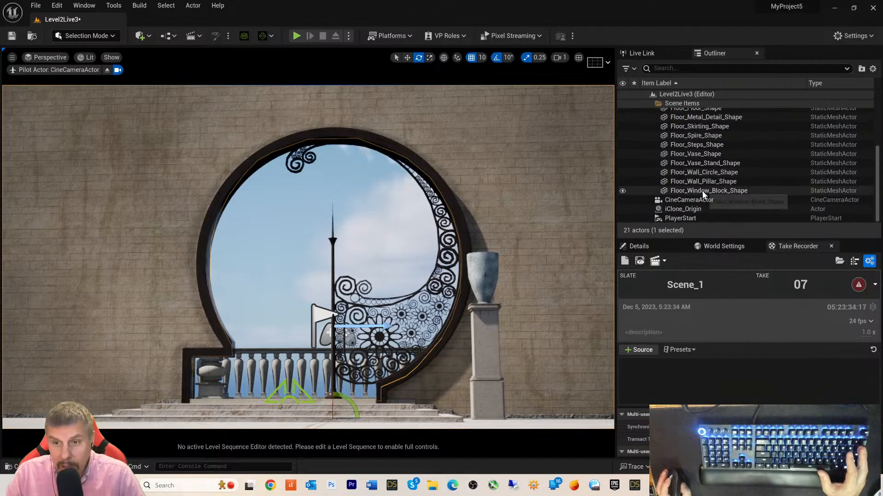
pyautogui.click(671, 209)
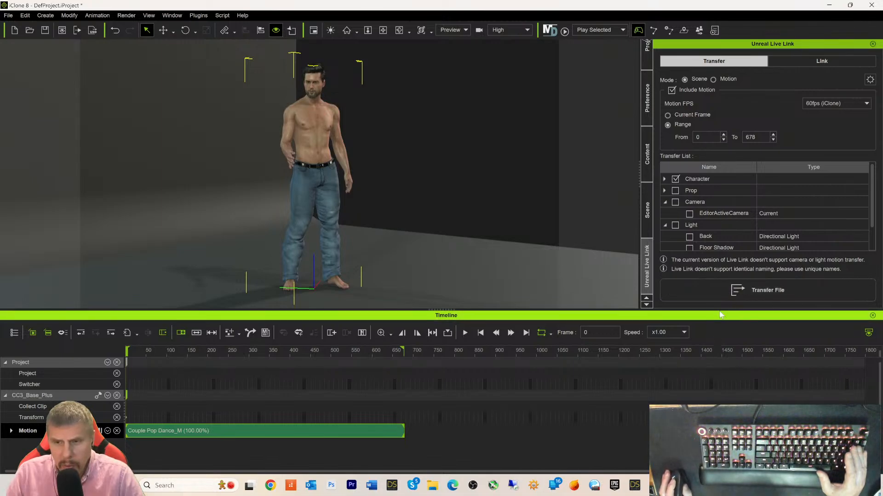
# - Send the iClone scene with motion to Unreal, then return to Unreal Engine
pyautogui.click(737, 295)
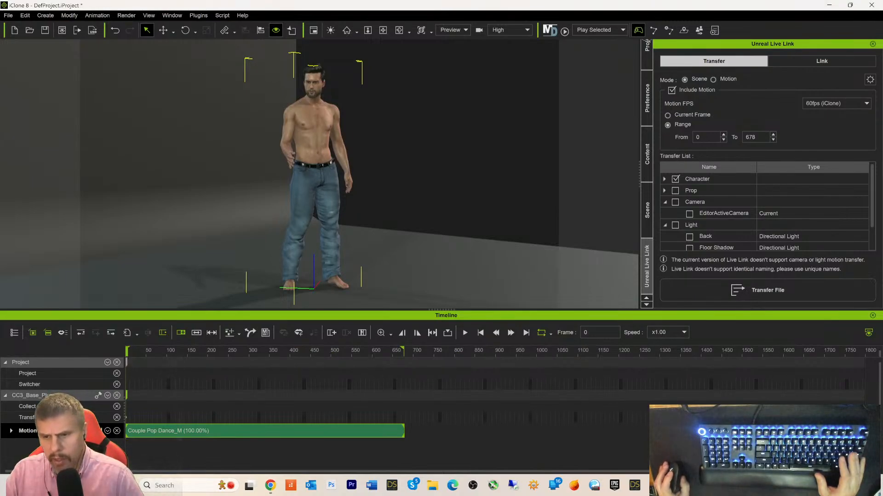
pyautogui.click(755, 486)
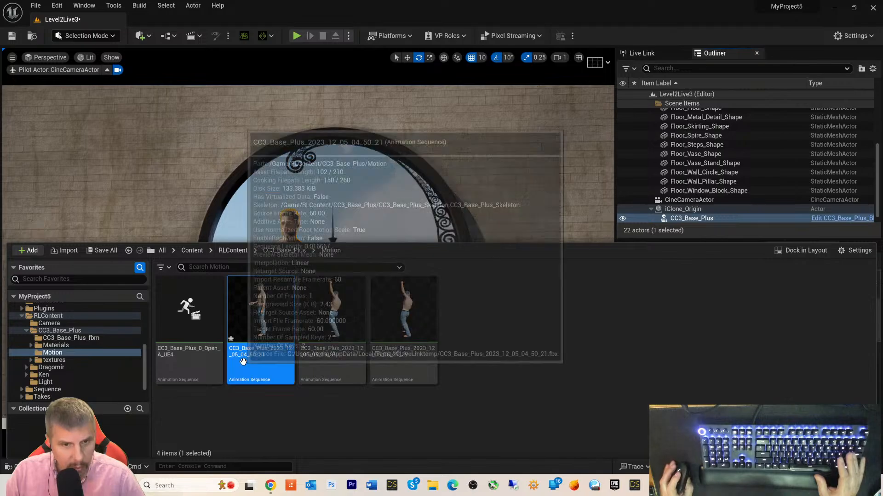
# - Preview the CC3_Base_Plus_2023_12_05_04_50_21 animation with Details and Skeleton Tree hidden, then close it
pyautogui.doubleClick(258, 358)
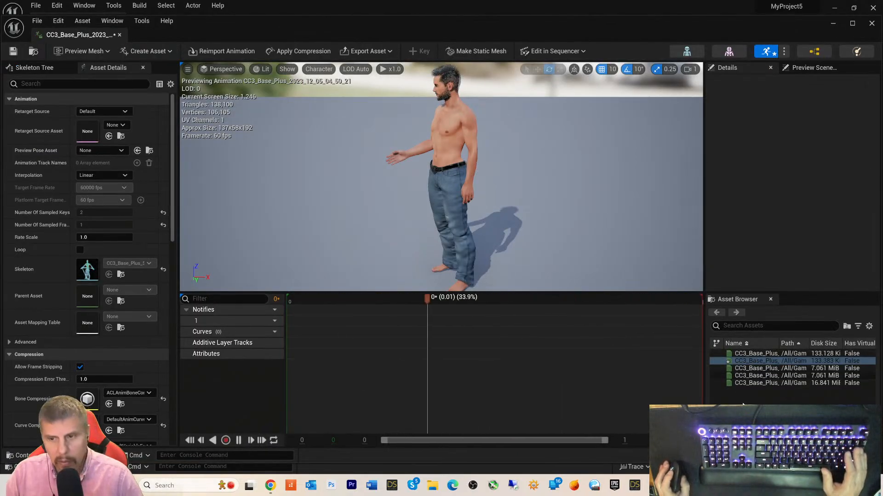
pyautogui.hotkey('alt', 'Tab')
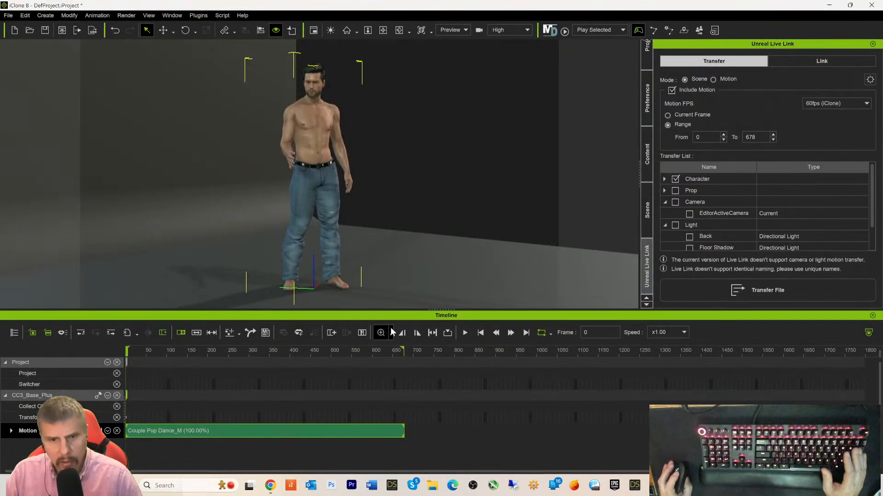
pyautogui.click(829, 5)
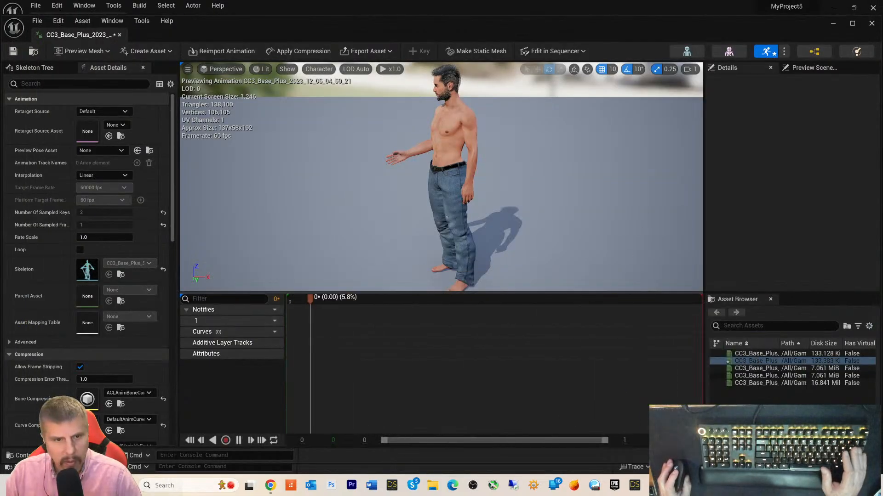
pyautogui.click(142, 68)
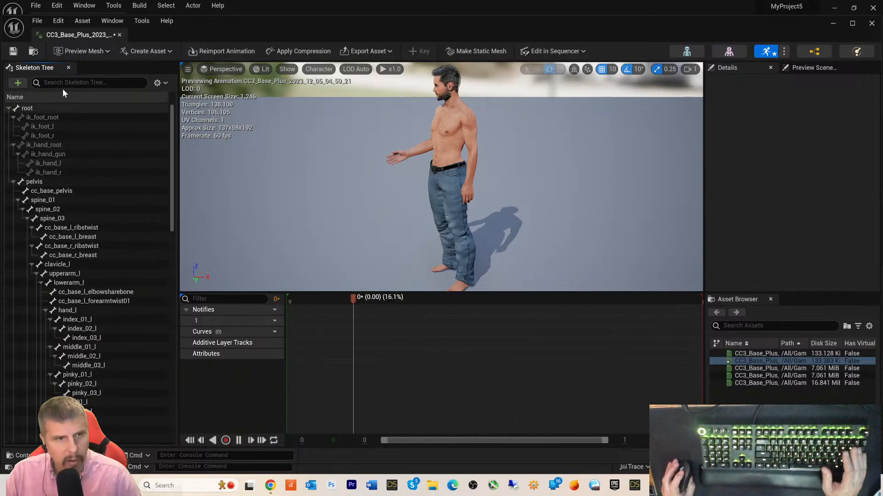
pyautogui.click(68, 68)
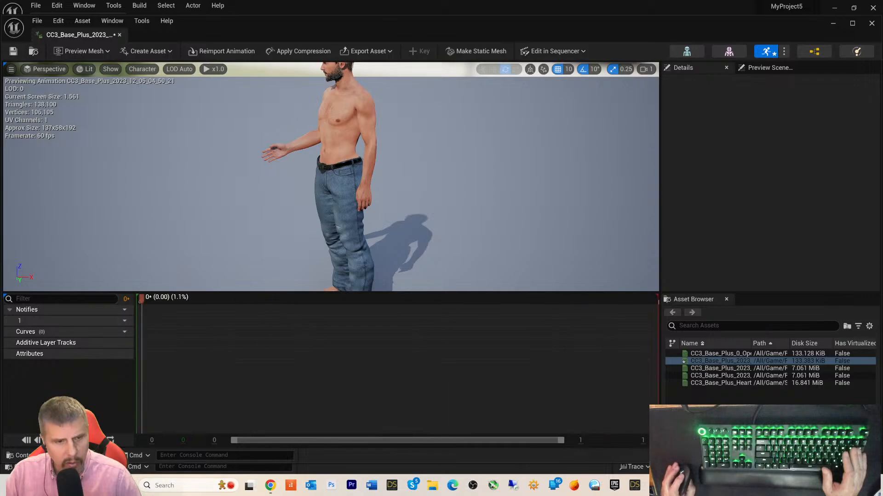
pyautogui.click(26, 439)
pyautogui.scroll(4, 393, 168)
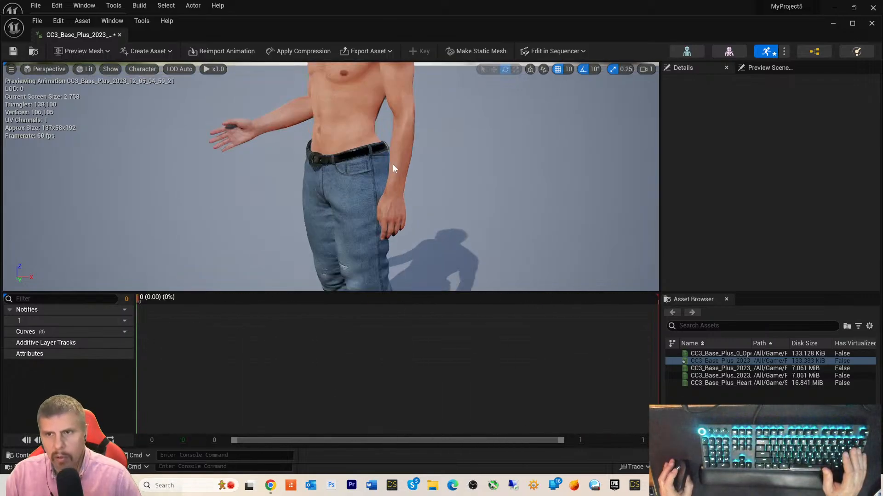
pyautogui.scroll(-4, 515, 81)
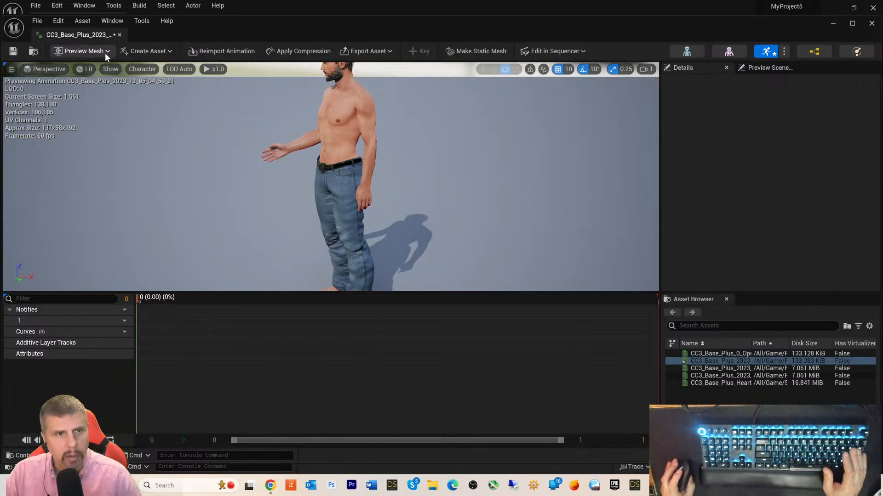
pyautogui.click(119, 35)
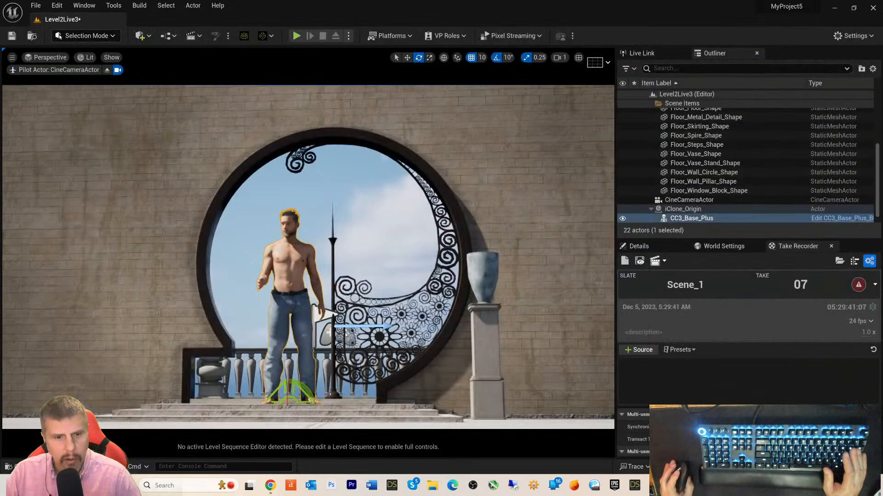
# - Preview the CC3_Base_Plus_0_Open_A_UE4 animation from the Content Drawer, then close its editor
pyautogui.hotkey('ctrl', 'space')
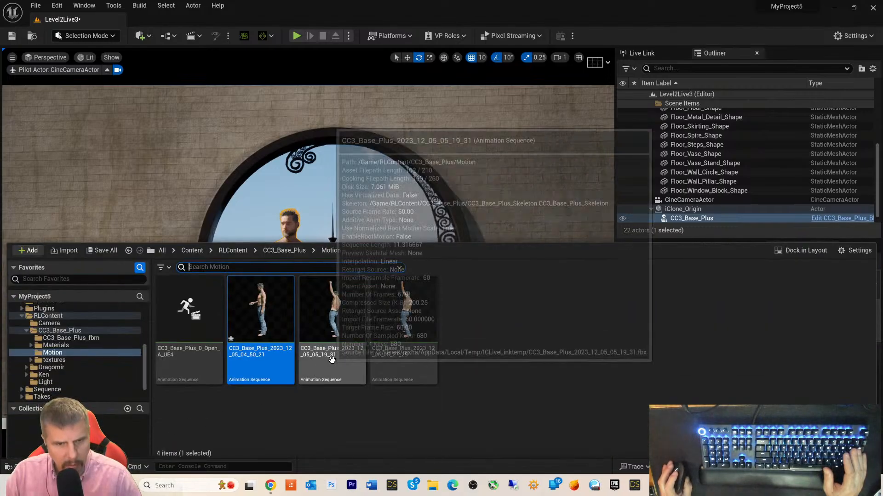
pyautogui.click(182, 364)
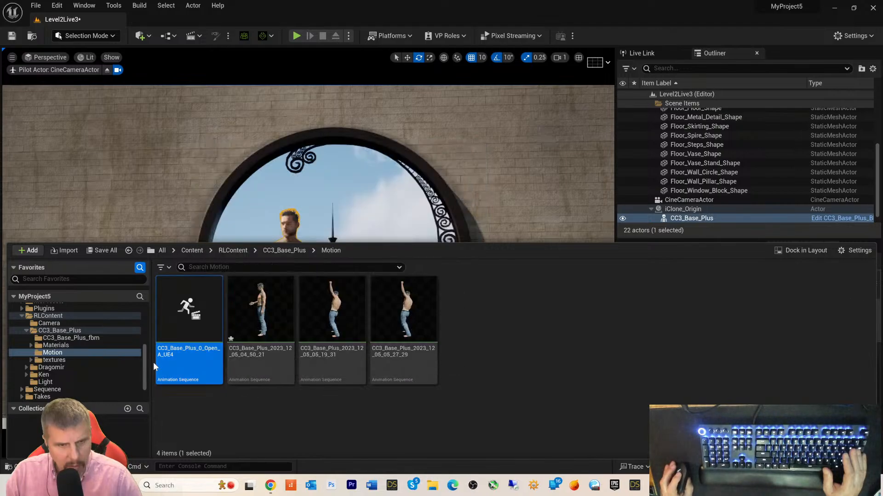
pyautogui.press('Return')
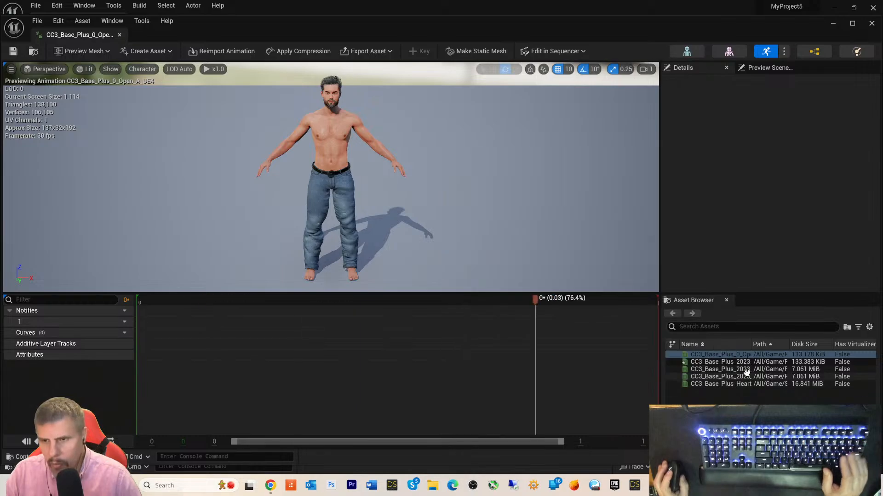
pyautogui.keyDown('shift'); pyautogui.click(736, 369); pyautogui.keyUp('shift')
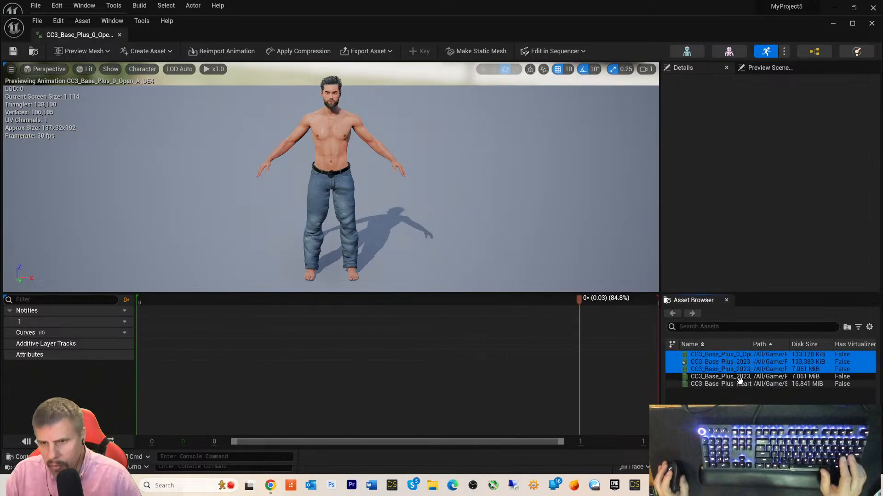
pyautogui.keyDown('shift'); pyautogui.click(732, 384); pyautogui.keyUp('shift')
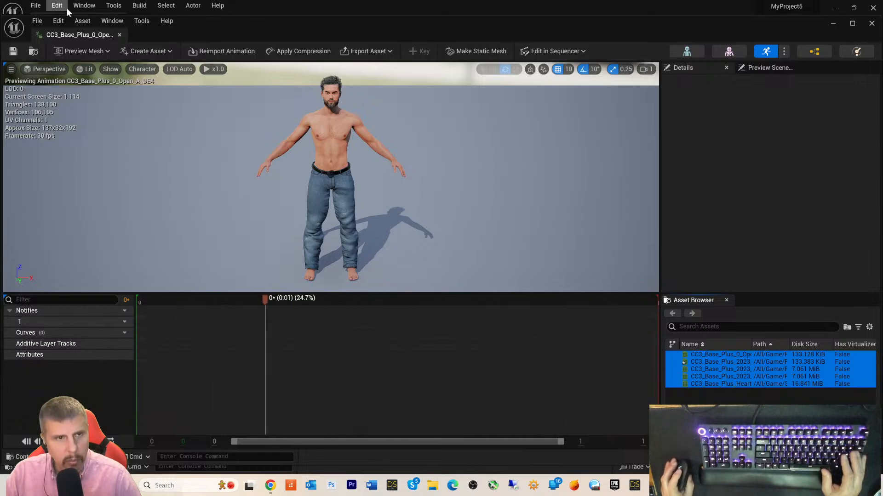
pyautogui.click(121, 34)
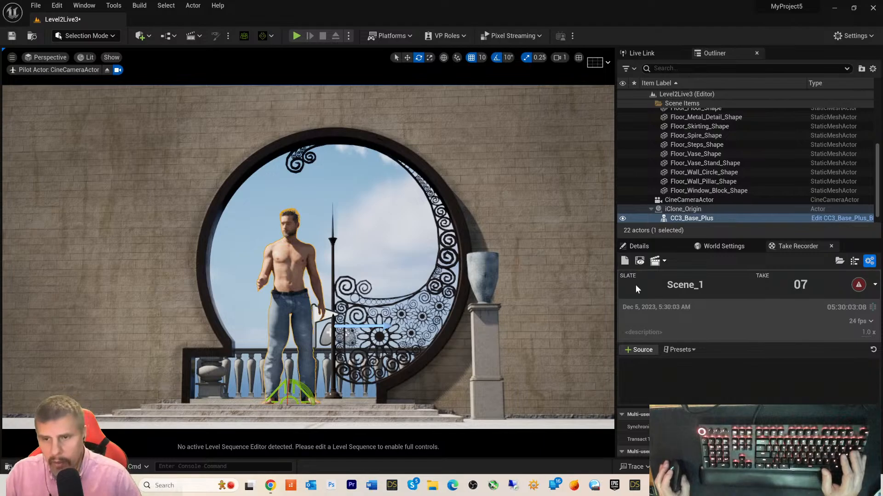
# - Select CC3_Base_Plus in the Outliner and open the Motion folder in the Content Drawer
pyautogui.scroll(-1, 718, 185)
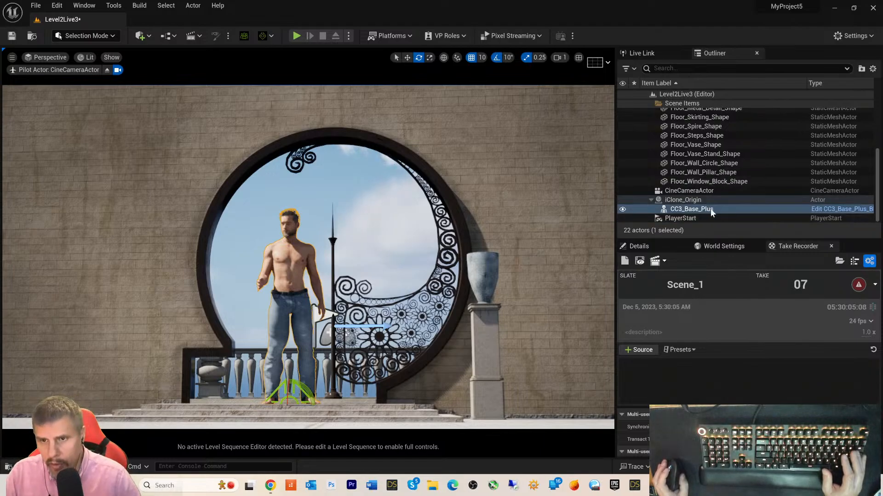
pyautogui.click(667, 208)
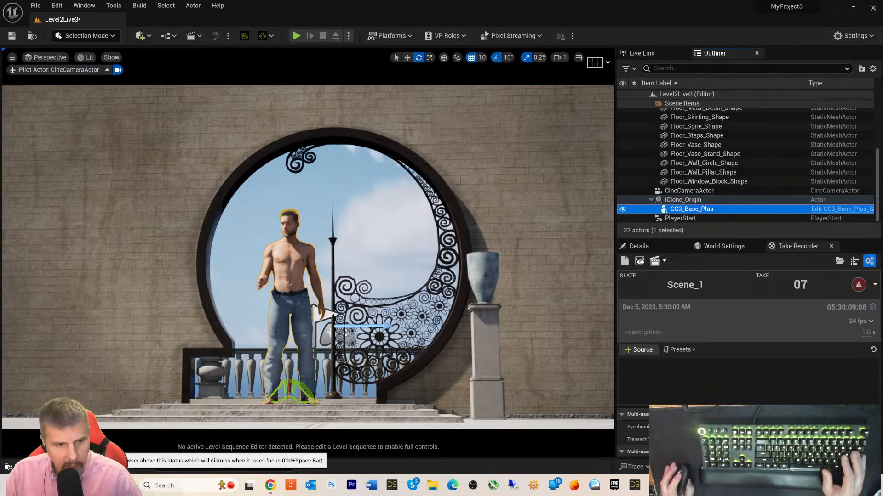
pyautogui.hotkey('ctrl', 'space')
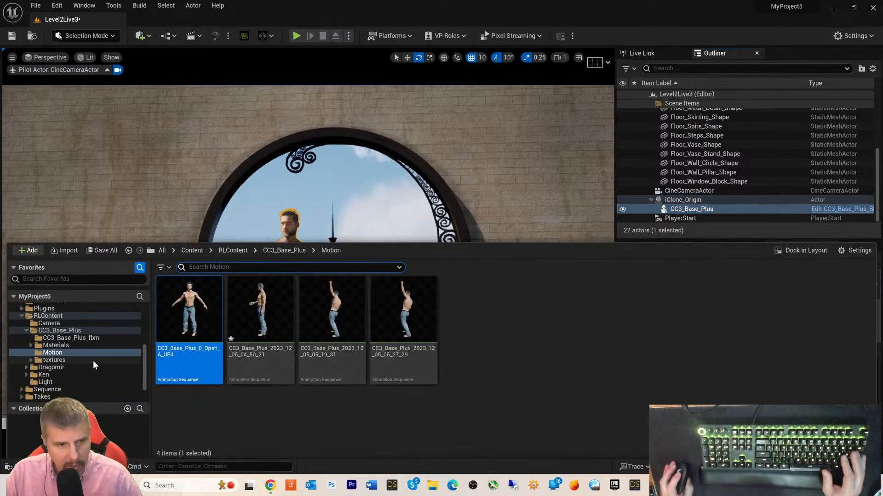
pyautogui.click(54, 354)
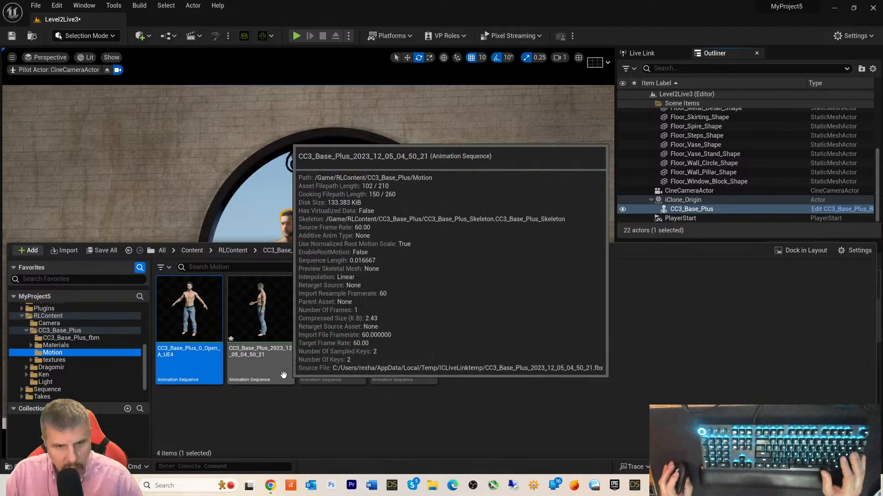
# - Inspect each of the four CC3_Base_Plus animation sequences in the Motion folder
pyautogui.click(329, 350)
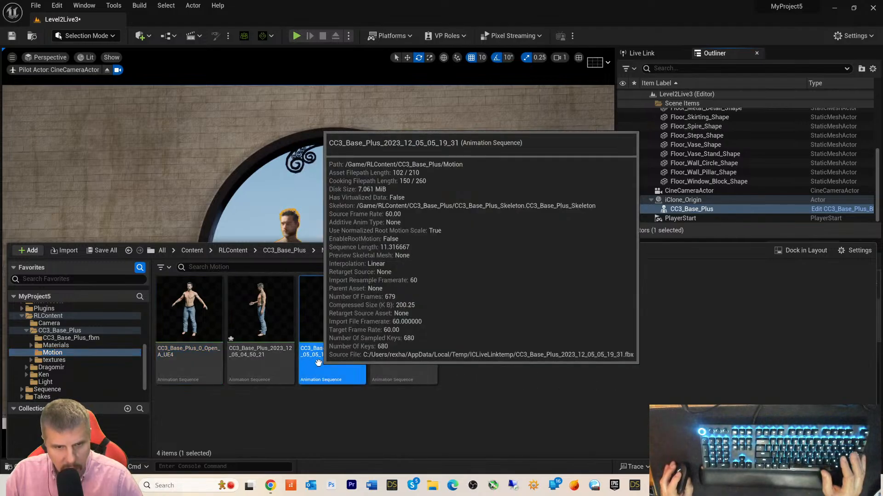
pyautogui.click(254, 365)
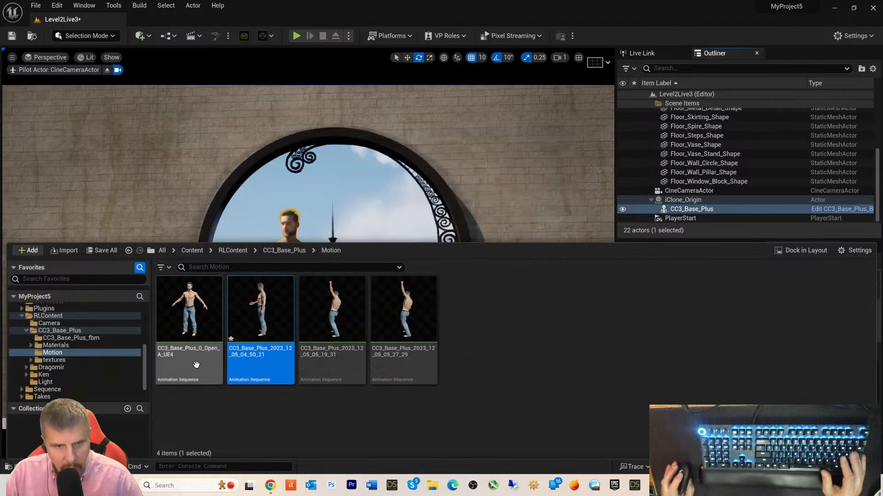
pyautogui.click(197, 365)
pyautogui.click(401, 377)
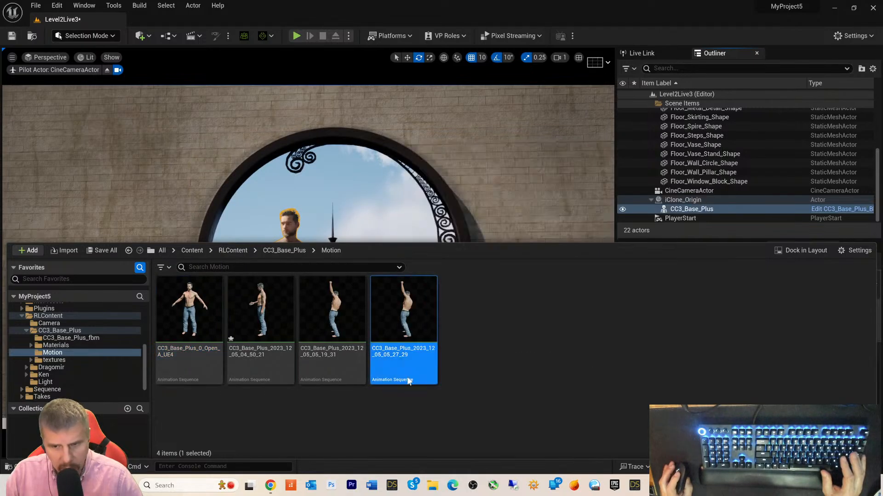
pyautogui.click(358, 375)
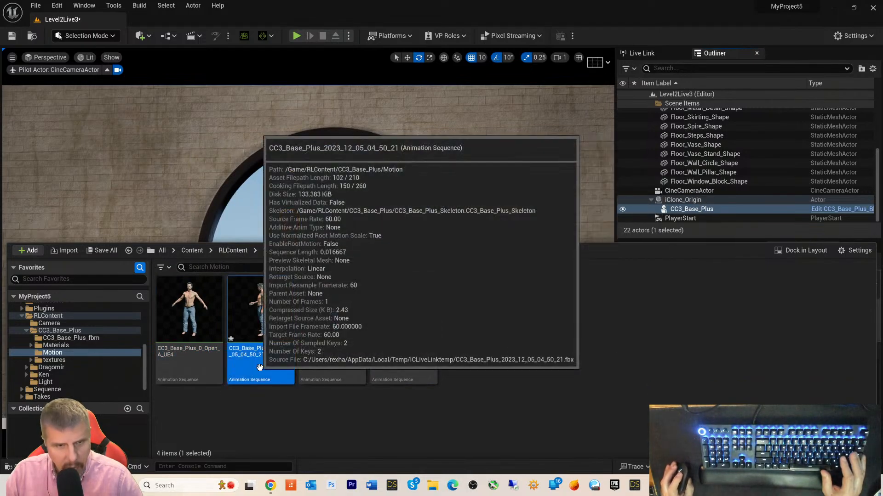
pyautogui.click(257, 366)
pyautogui.click(206, 366)
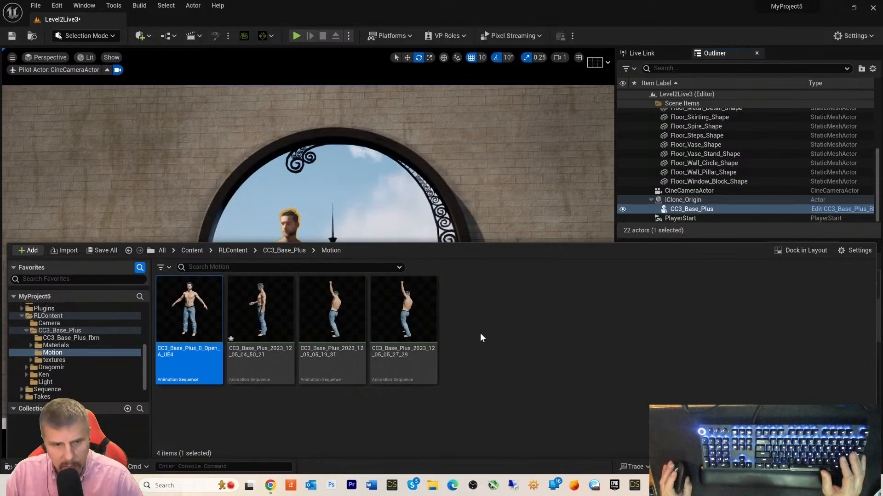
# - Create a Cinematics level sequence named M8Dance in the Motion folder
pyautogui.rightClick(481, 334)
pyautogui.moveTo(480, 334)
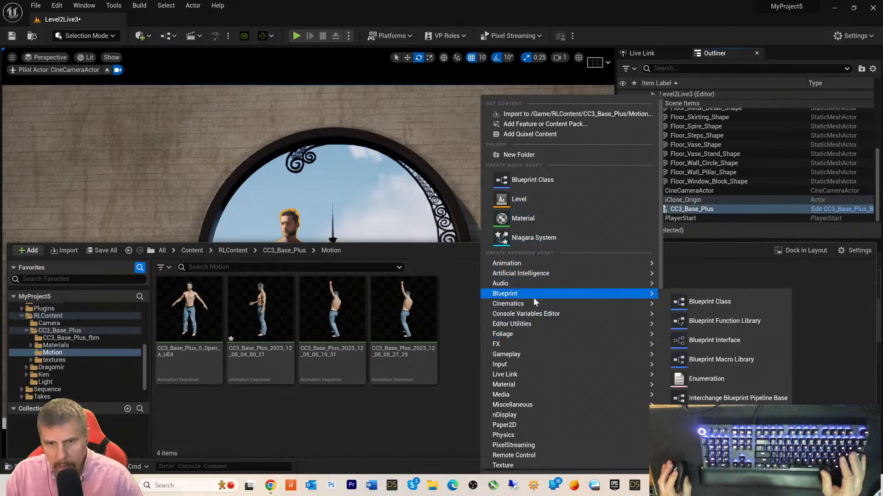
pyautogui.moveTo(634, 313)
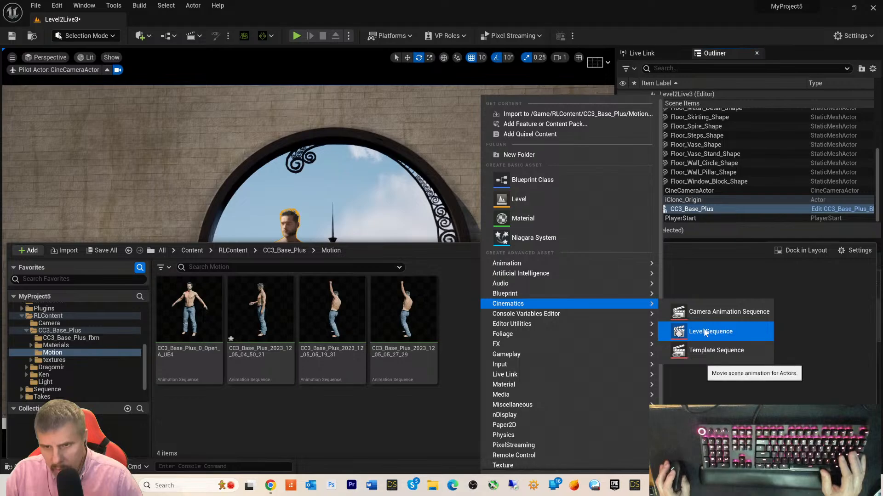
pyautogui.click(706, 330)
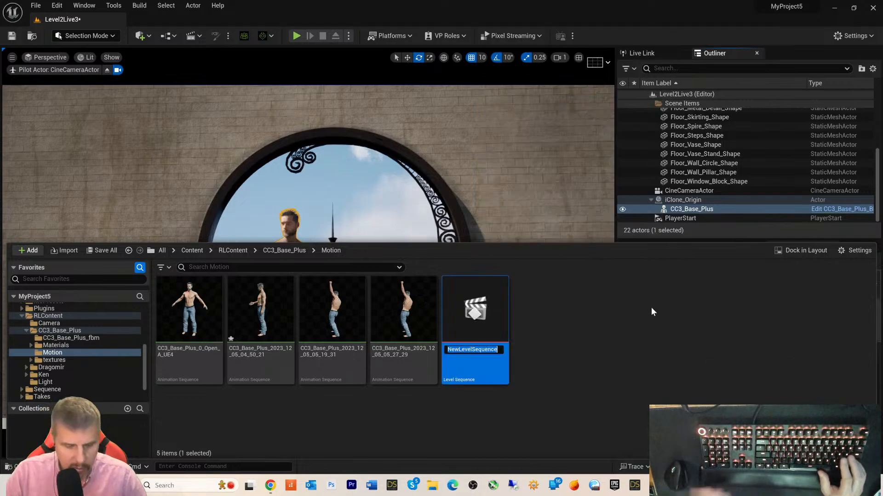
pyautogui.write('M8Danc')
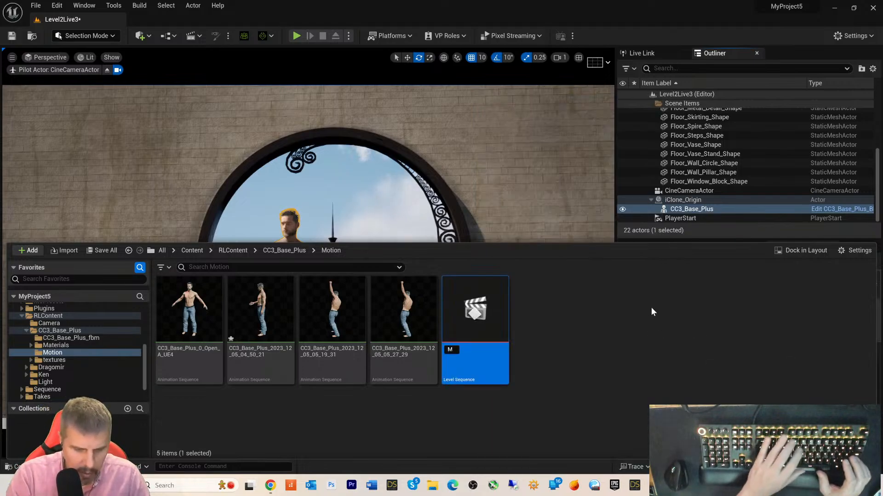
pyautogui.write('e')
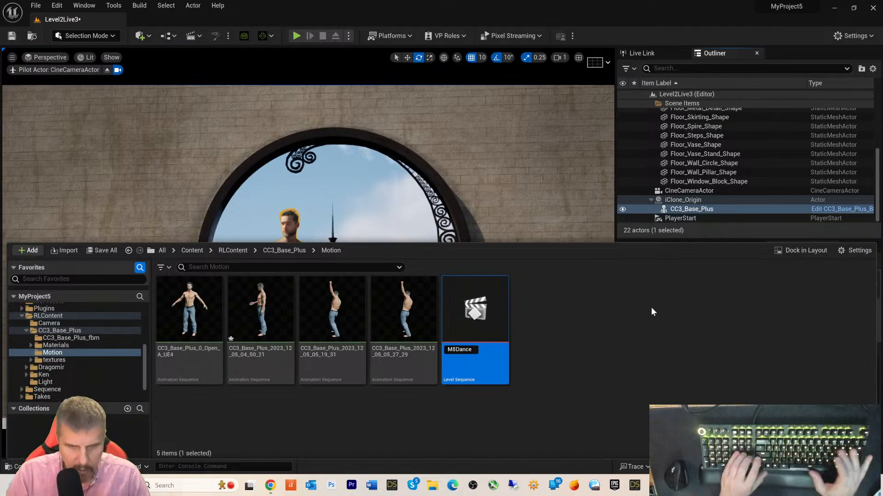
pyautogui.press('Return')
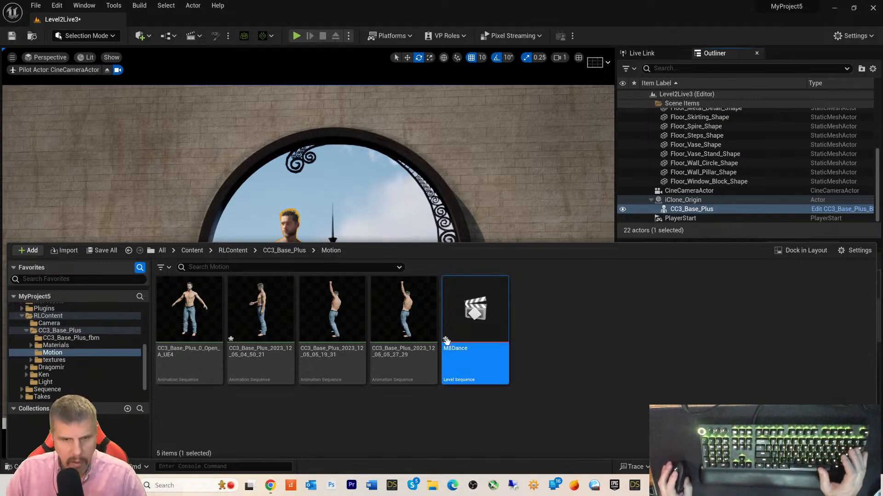
# - Try dragging the fourth, third and second animations onto M8Dance, then select M8Dance
pyautogui.moveTo(396, 336); pyautogui.dragTo(472, 327)
pyautogui.click(332, 322)
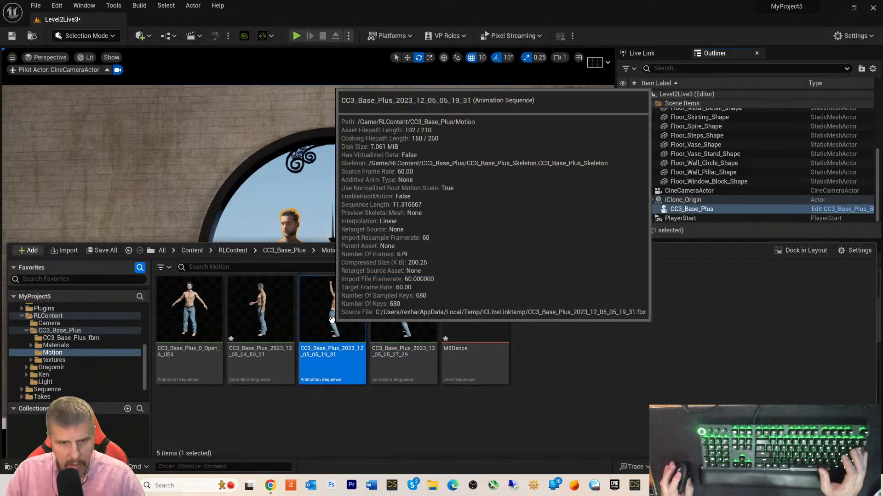
pyautogui.moveTo(332, 321); pyautogui.dragTo(474, 327)
pyautogui.moveTo(271, 321); pyautogui.dragTo(460, 326)
pyautogui.click(466, 317)
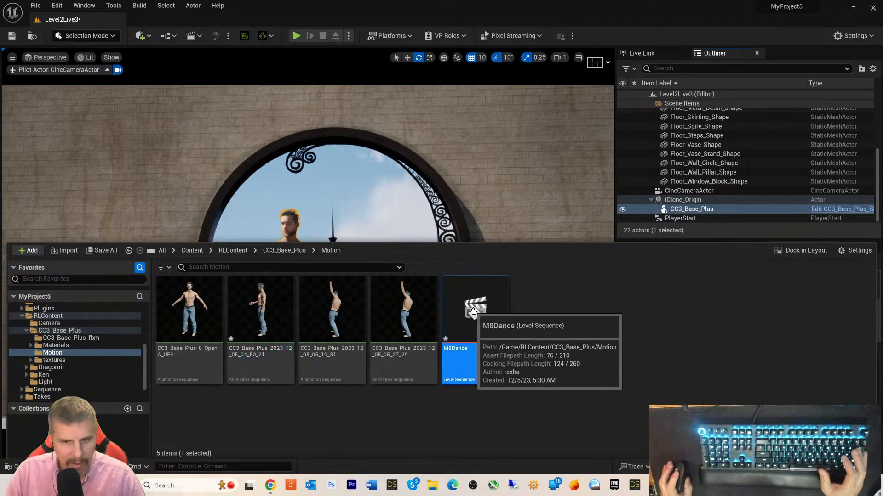
# - Open M8Dance in the Sequencer and try adding animations to it from the Content Drawer
pyautogui.doubleClick(474, 311)
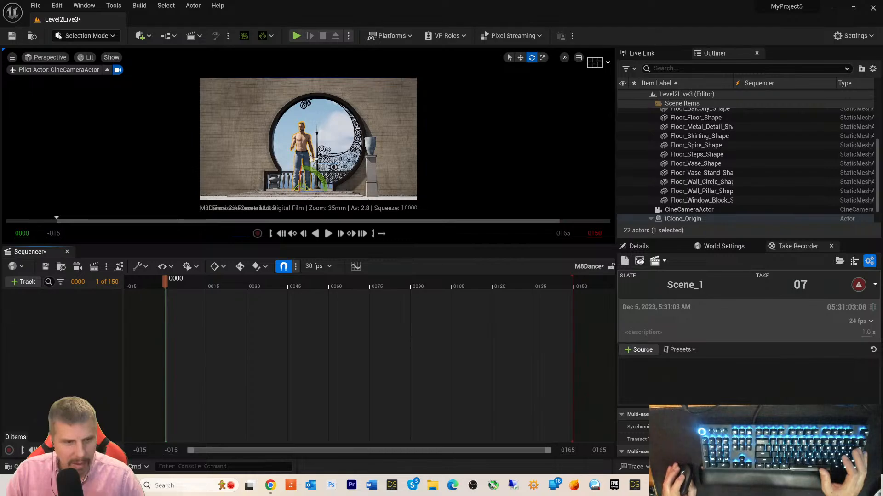
pyautogui.click(21, 466)
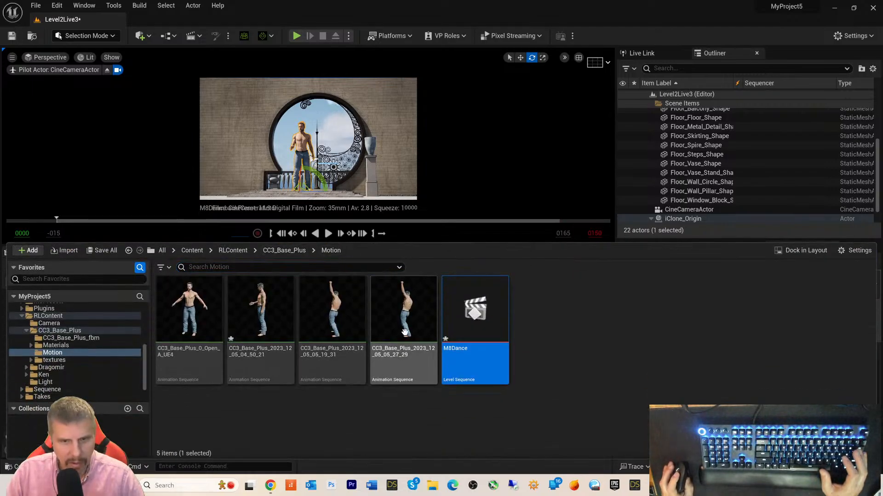
pyautogui.moveTo(404, 332); pyautogui.dragTo(468, 243)
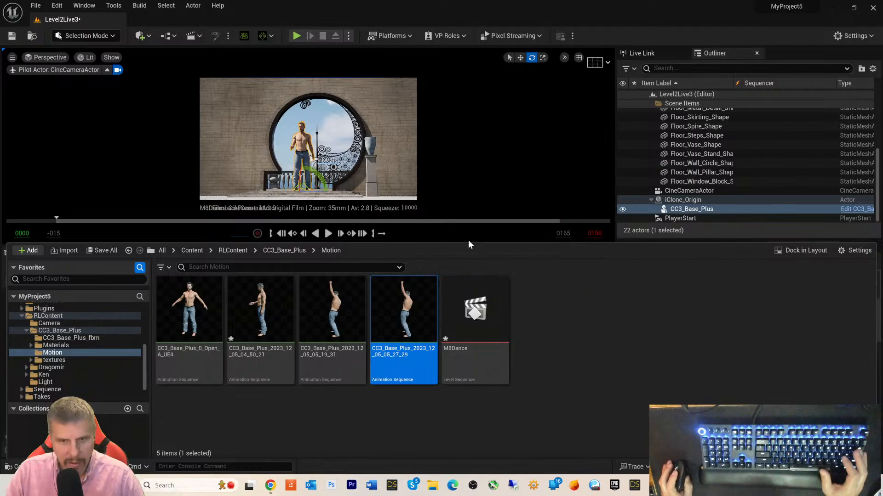
pyautogui.click(332, 312)
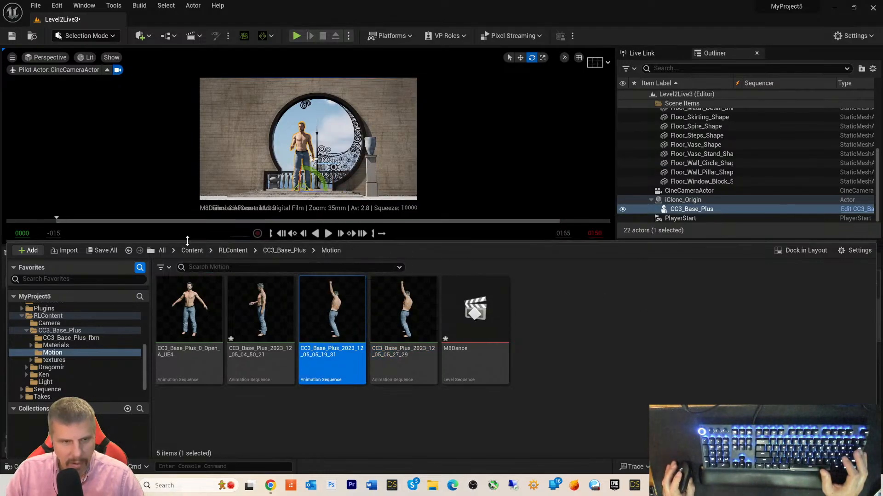
pyautogui.moveTo(190, 308); pyautogui.dragTo(237, 310)
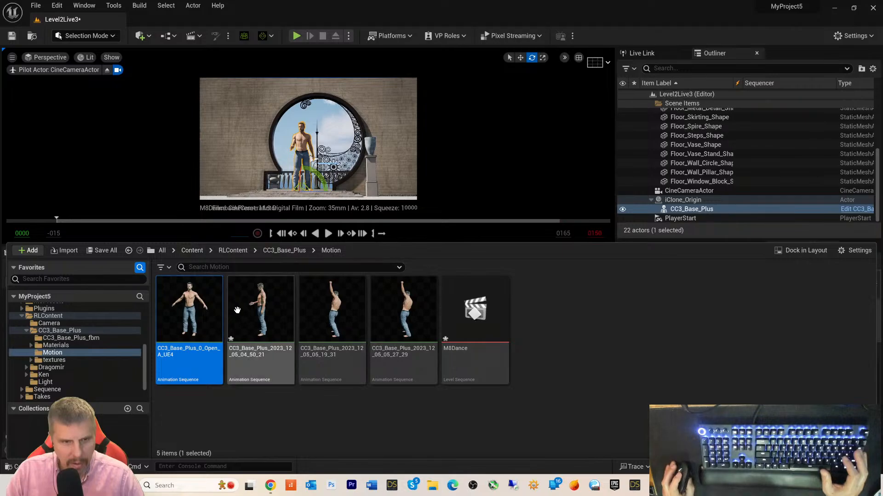
pyautogui.click(238, 310)
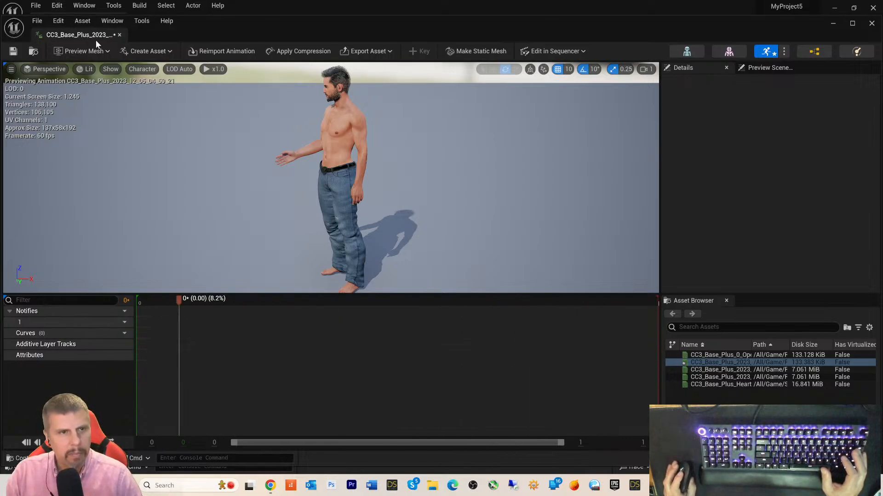
pyautogui.click(119, 36)
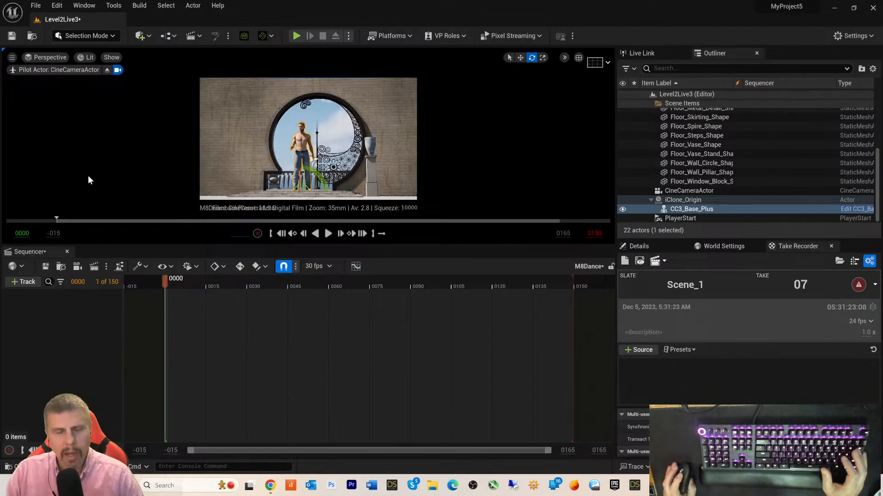
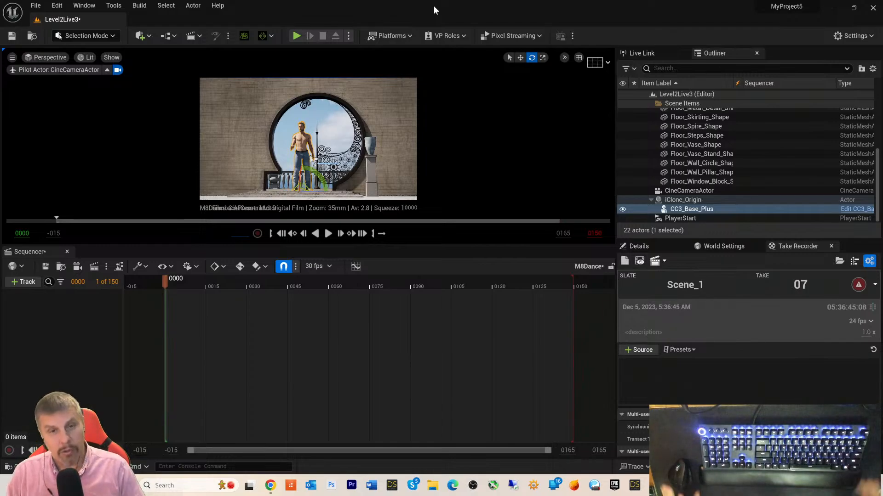
# - Return from iClone, close the Sequencer for a full viewport, and select the Floor_Back_Wall_Shape wall
pyautogui.hotkey('alt', 'Tab')
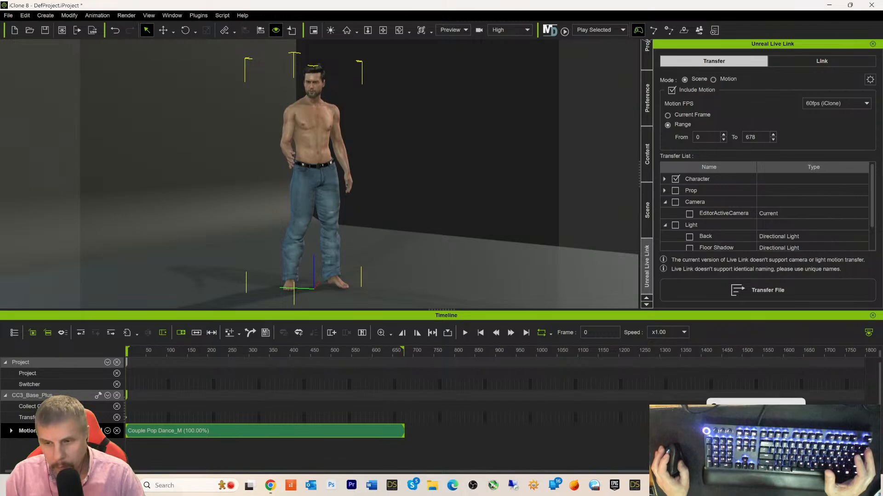
pyautogui.hotkey('alt', 'Tab')
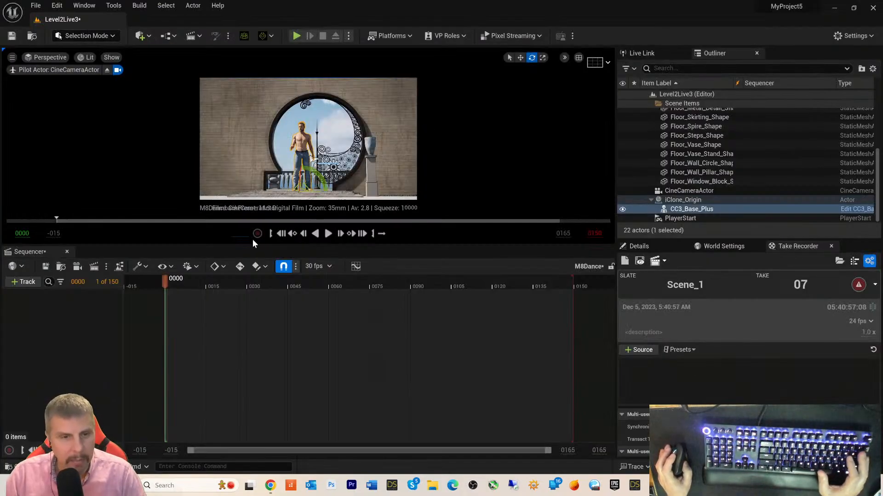
pyautogui.click(68, 252)
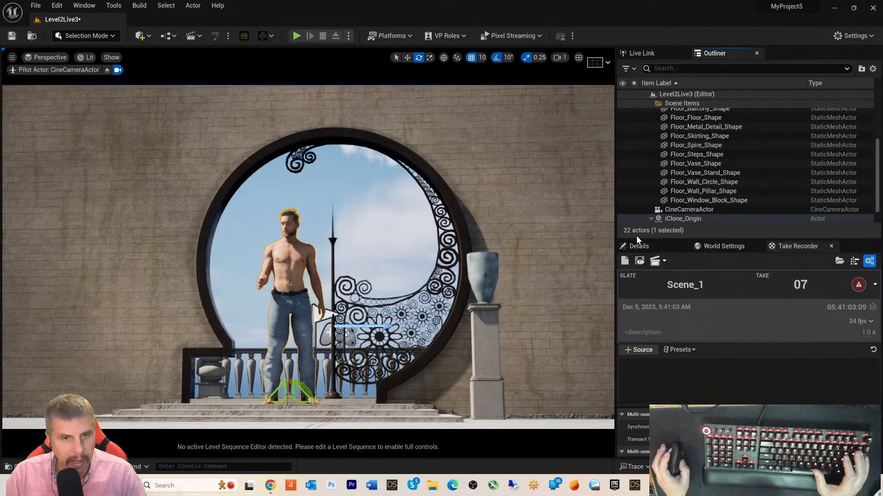
pyautogui.click(583, 247)
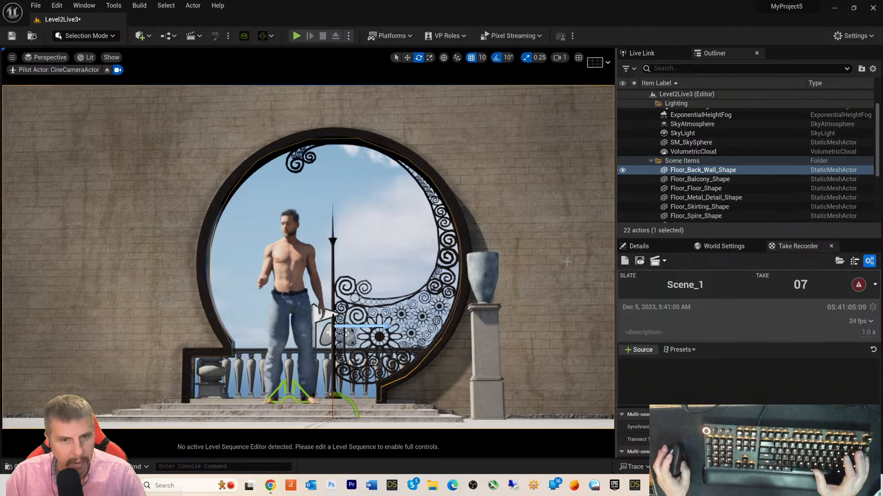